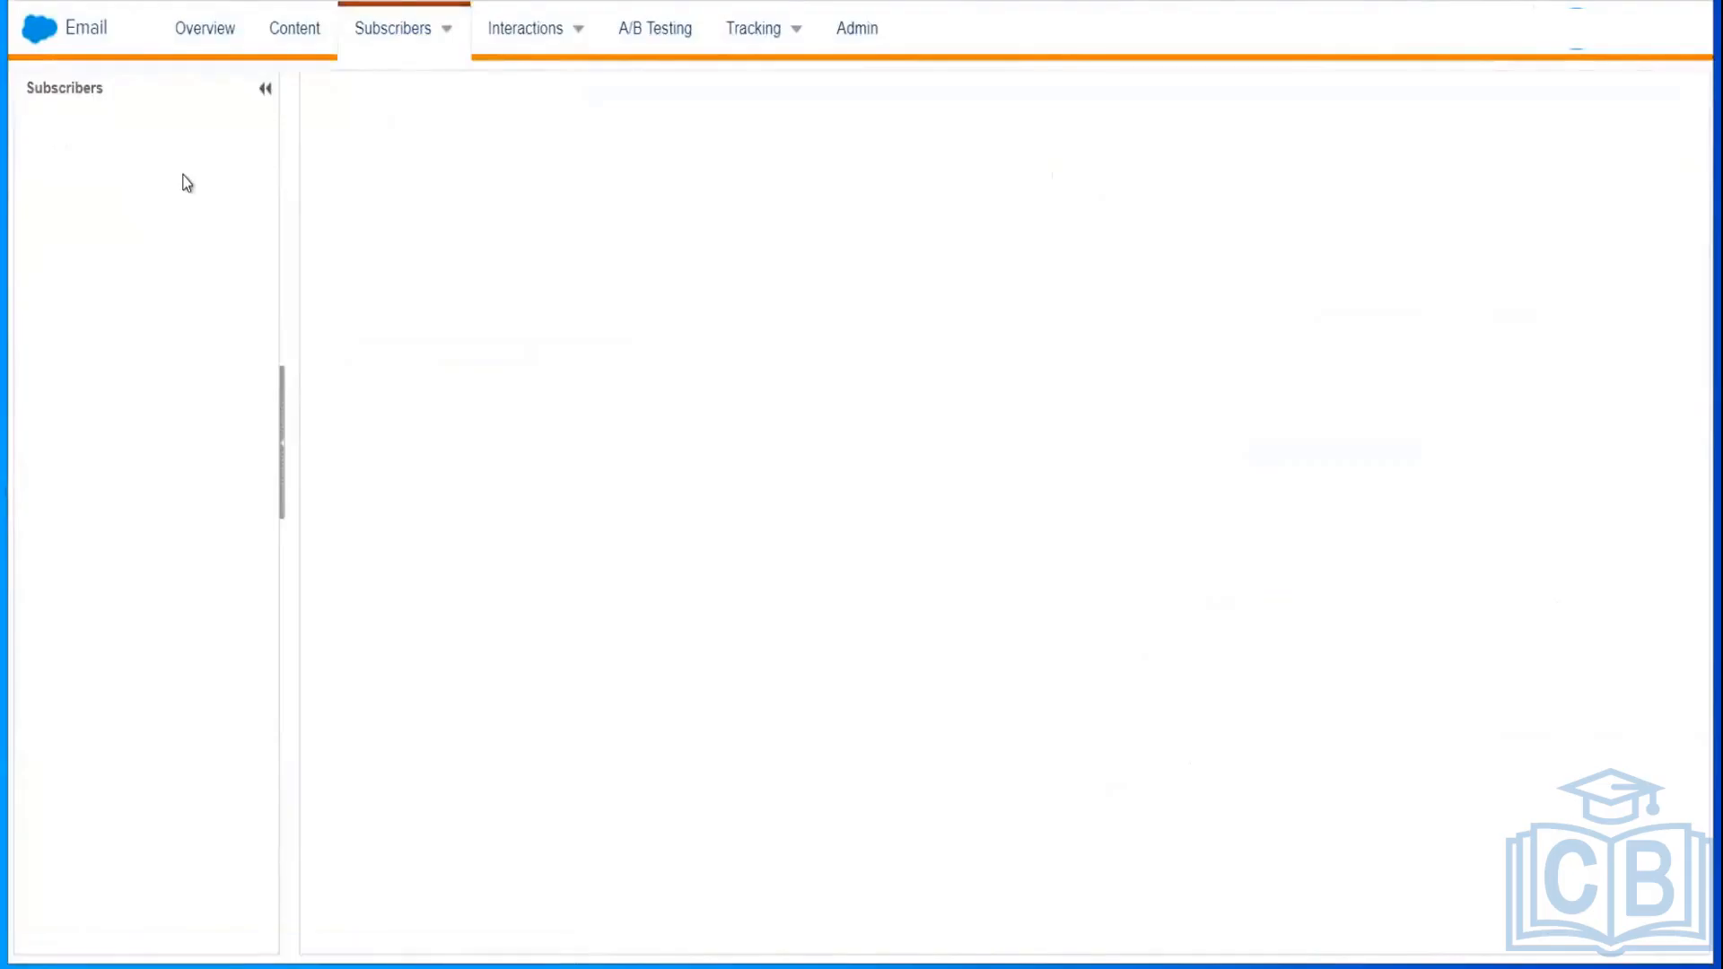
Step: Show the All Subscribers list under My Subscribers in the Subscribers tree
{"action": "left_click", "coordinate": [133, 158]}
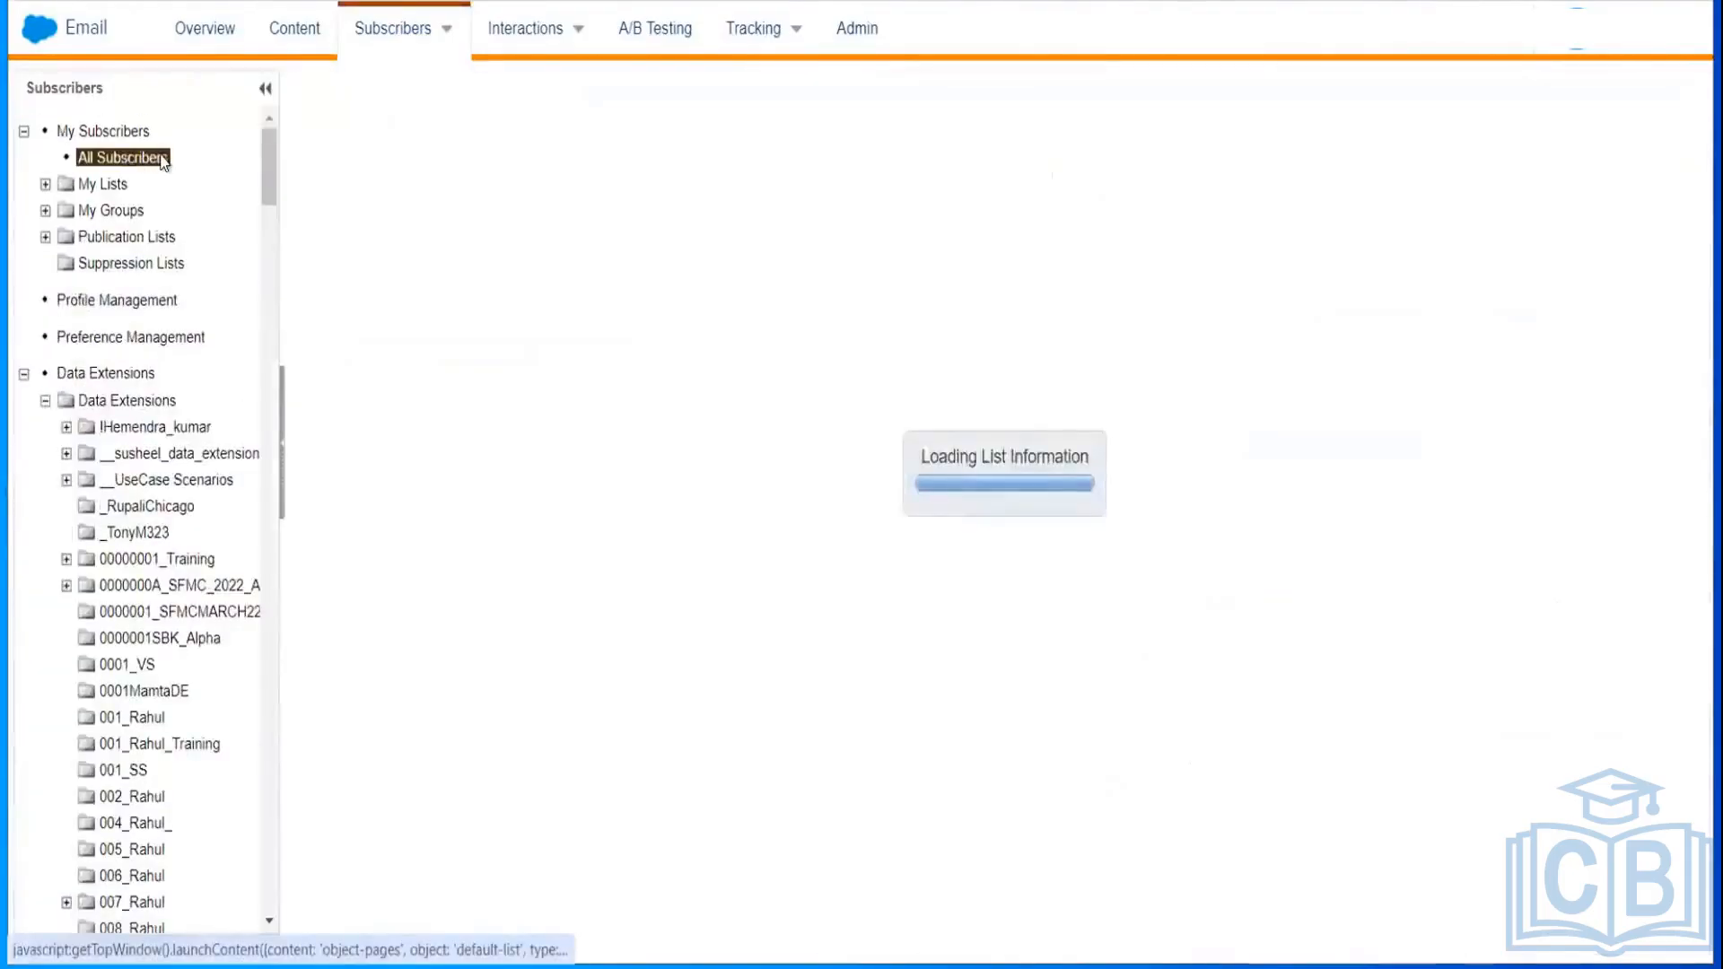
{"action": "left_click", "coordinate": [162, 160]}
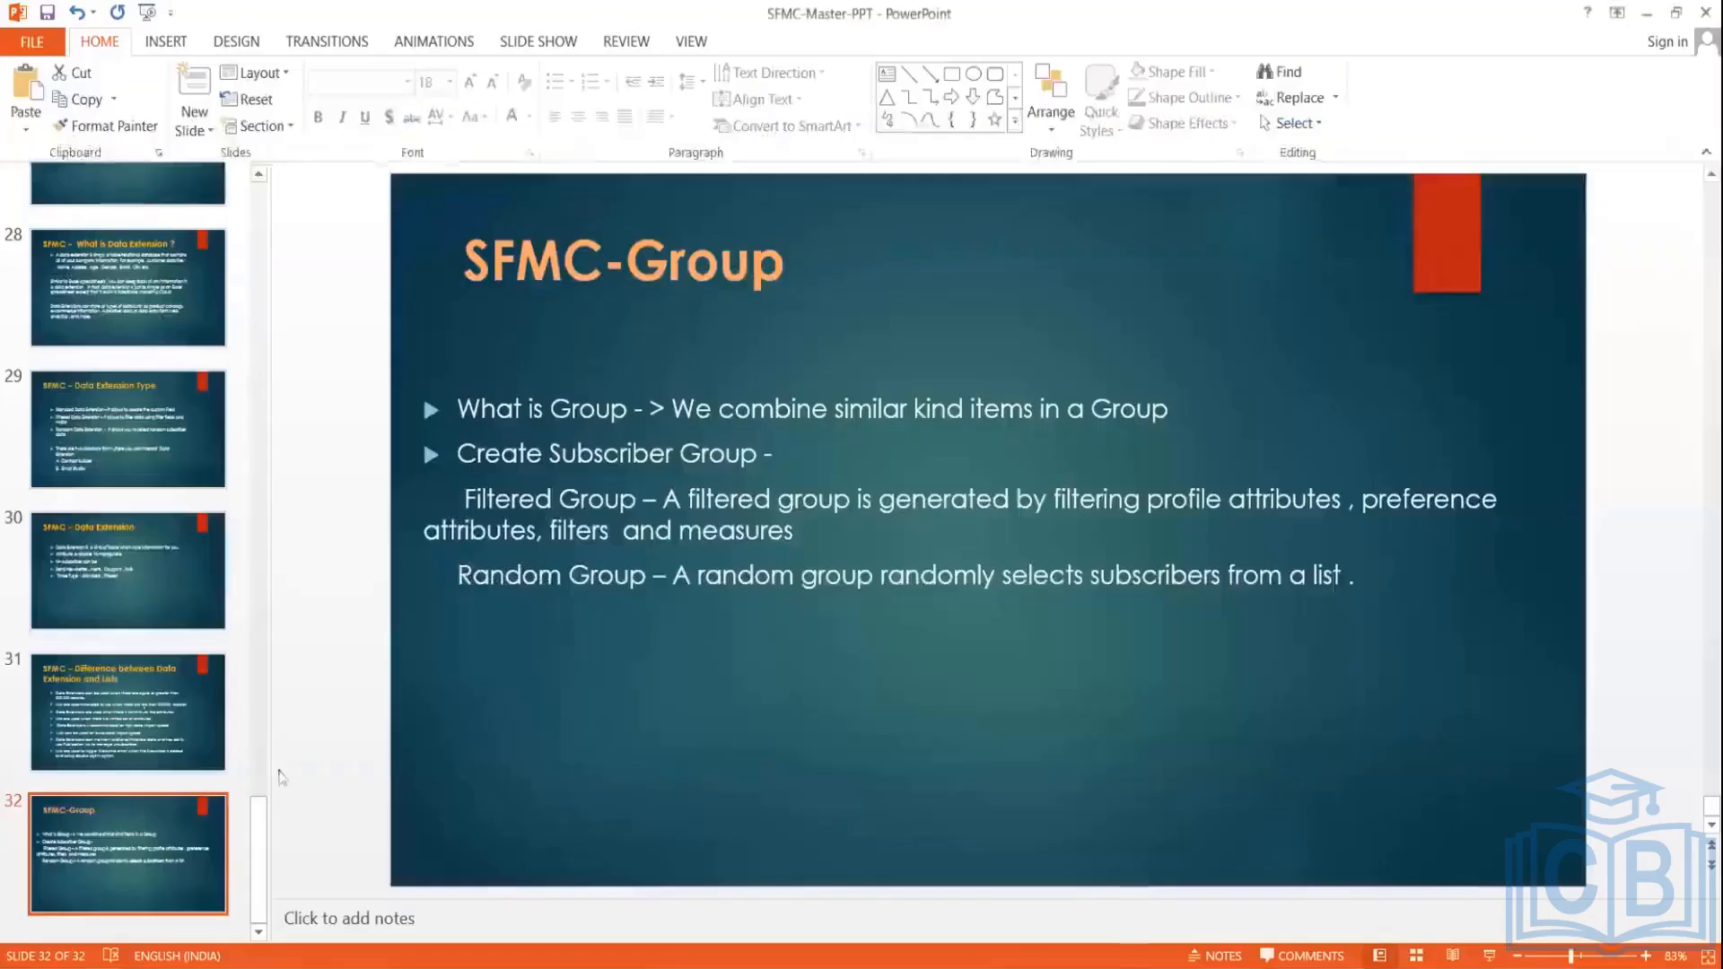
Step: Step through the course slides from the CloudPages slide to the Single Optin/Double Optin slide
{"action": "left_click_drag", "start_coordinate": [256, 842], "coordinate": [223, 567]}
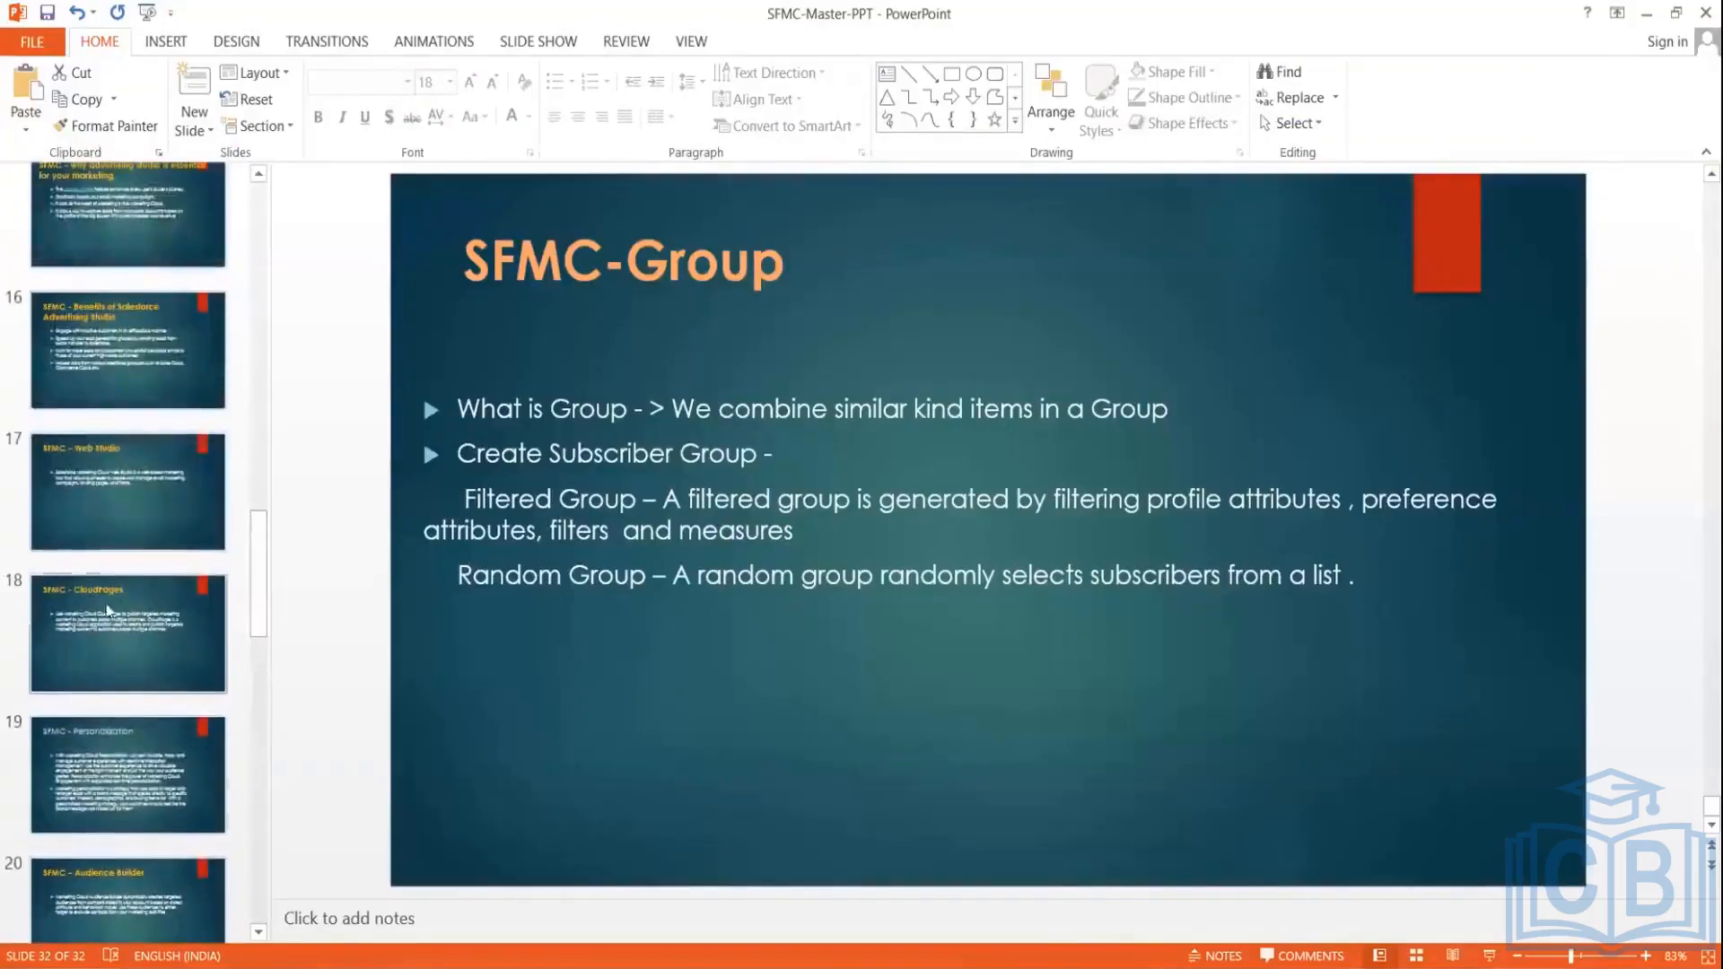
{"action": "left_click", "coordinate": [72, 614]}
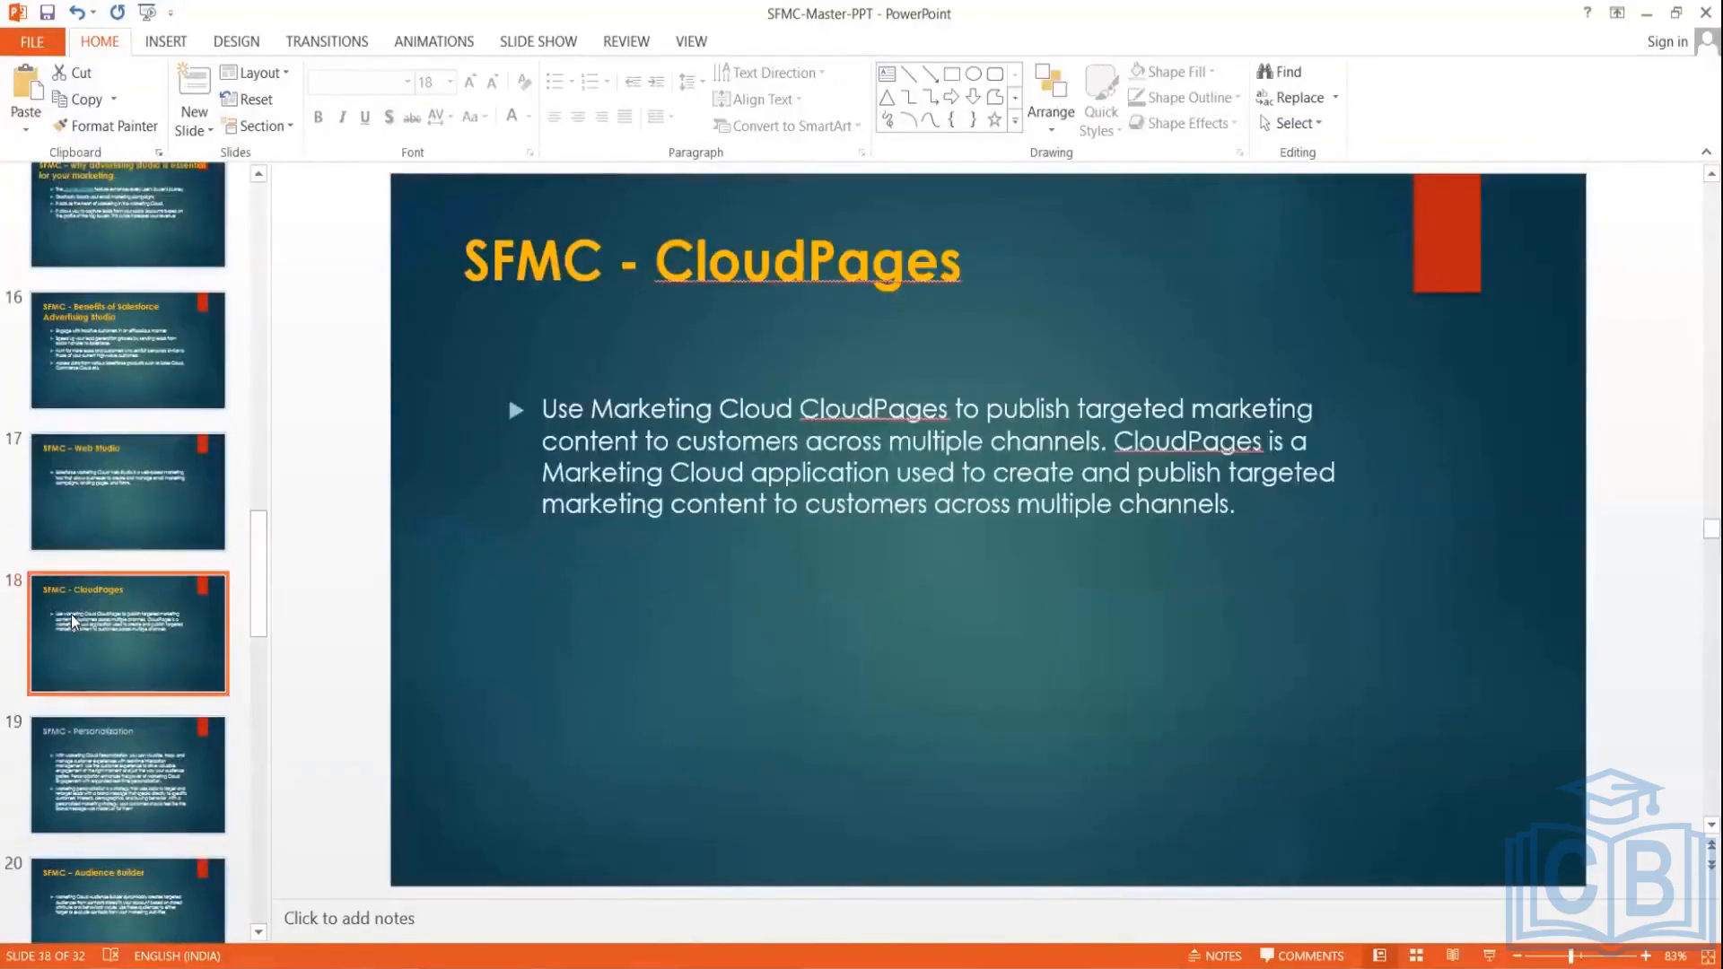
{"action": "key", "text": "Up"}
{"action": "key", "text": "Up"}
{"action": "key", "text": "Up"}
{"action": "key", "text": "Down"}
{"action": "key", "text": "Down"}
{"action": "key", "text": "Down"}
{"action": "key", "text": "Down"}
{"action": "key", "text": "Down"}
{"action": "key", "text": "Down"}
{"action": "key", "text": "Down"}
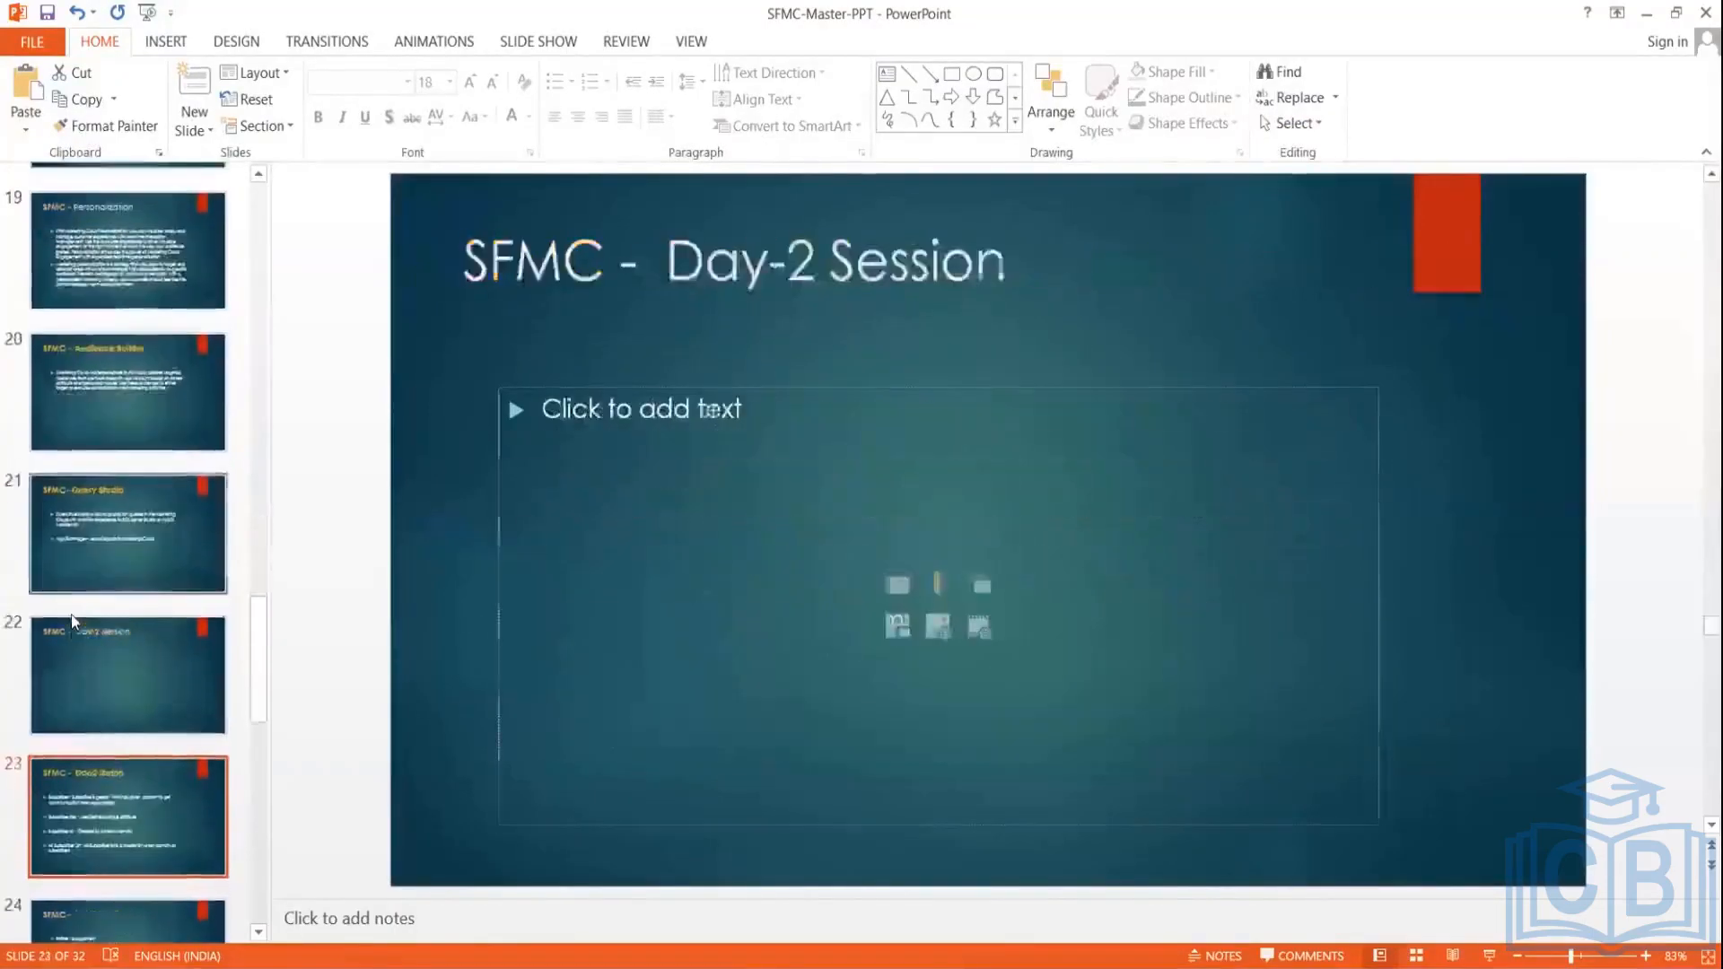
{"action": "key", "text": "Down"}
{"action": "key", "text": "Down"}
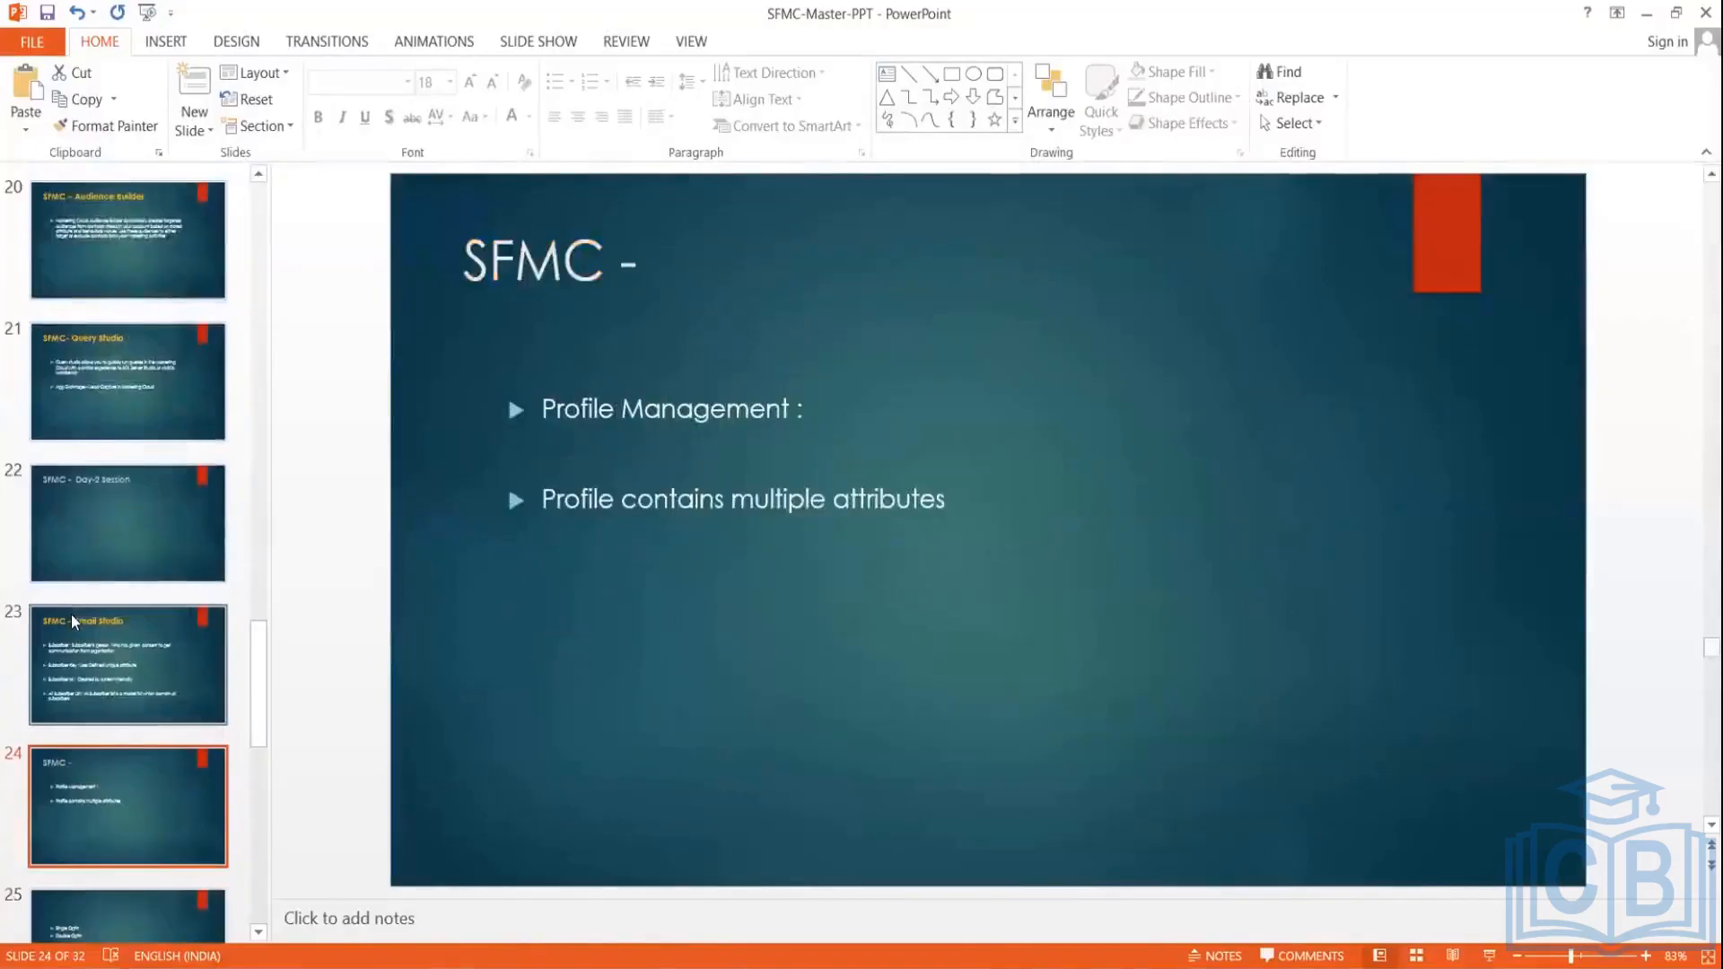
{"action": "key", "text": "Down"}
{"action": "key", "text": "Down"}
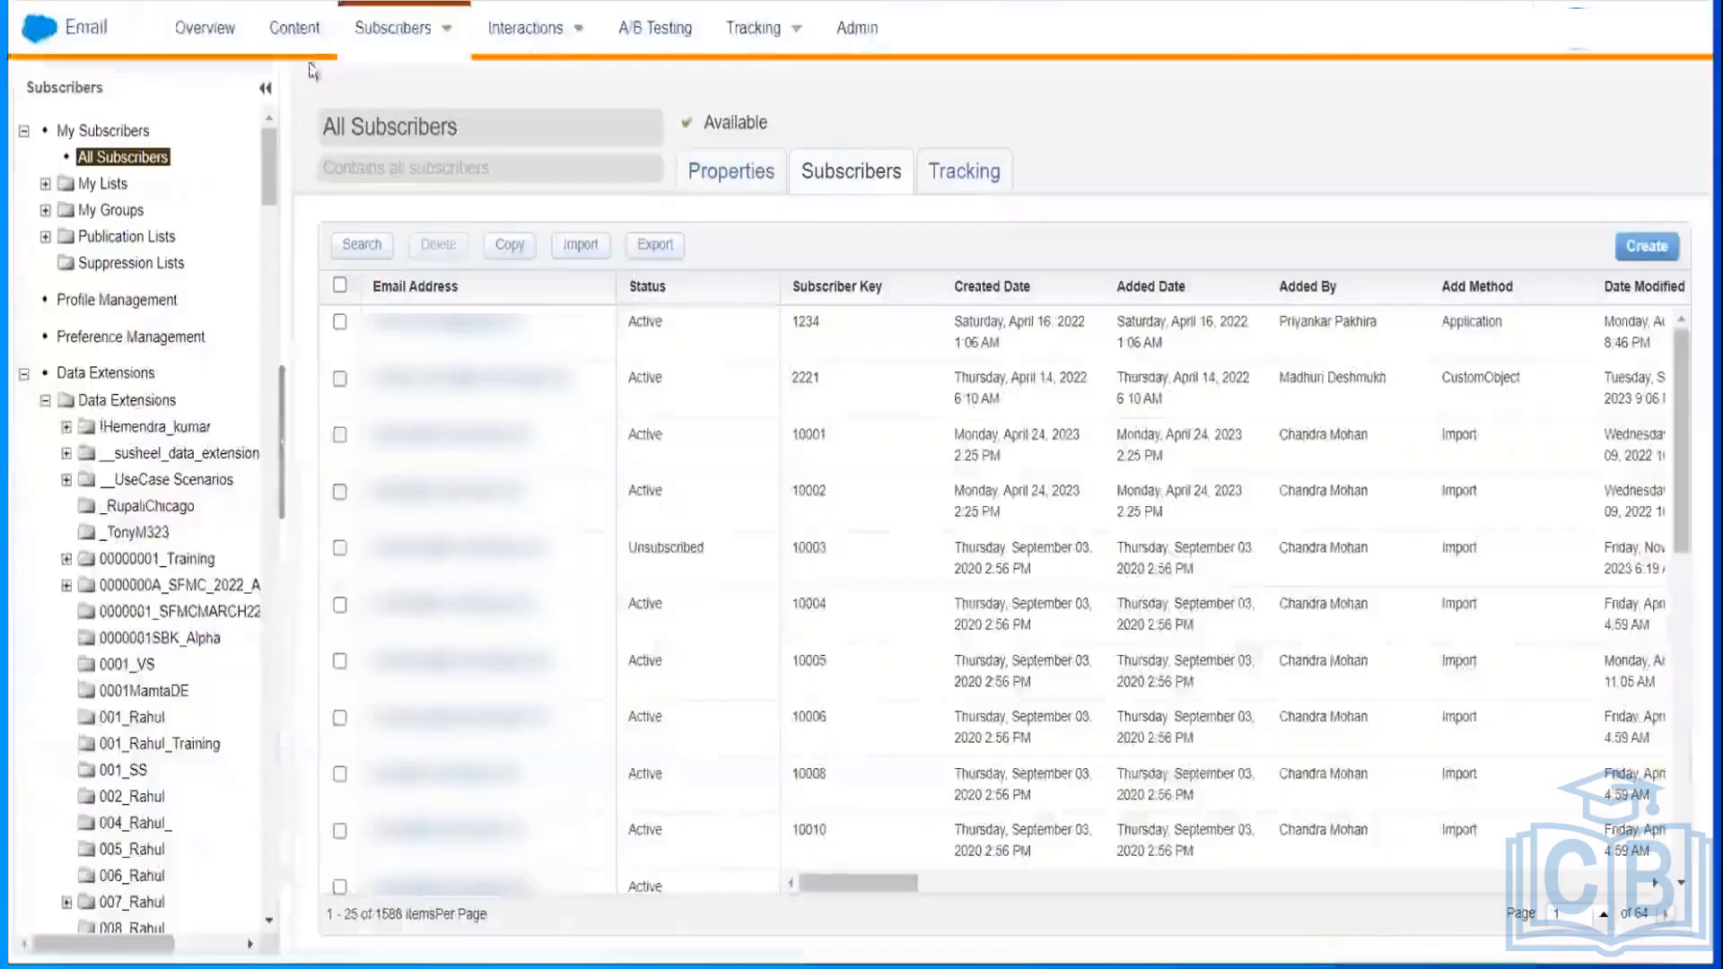
{"action": "mouse_move", "coordinate": [459, 14]}
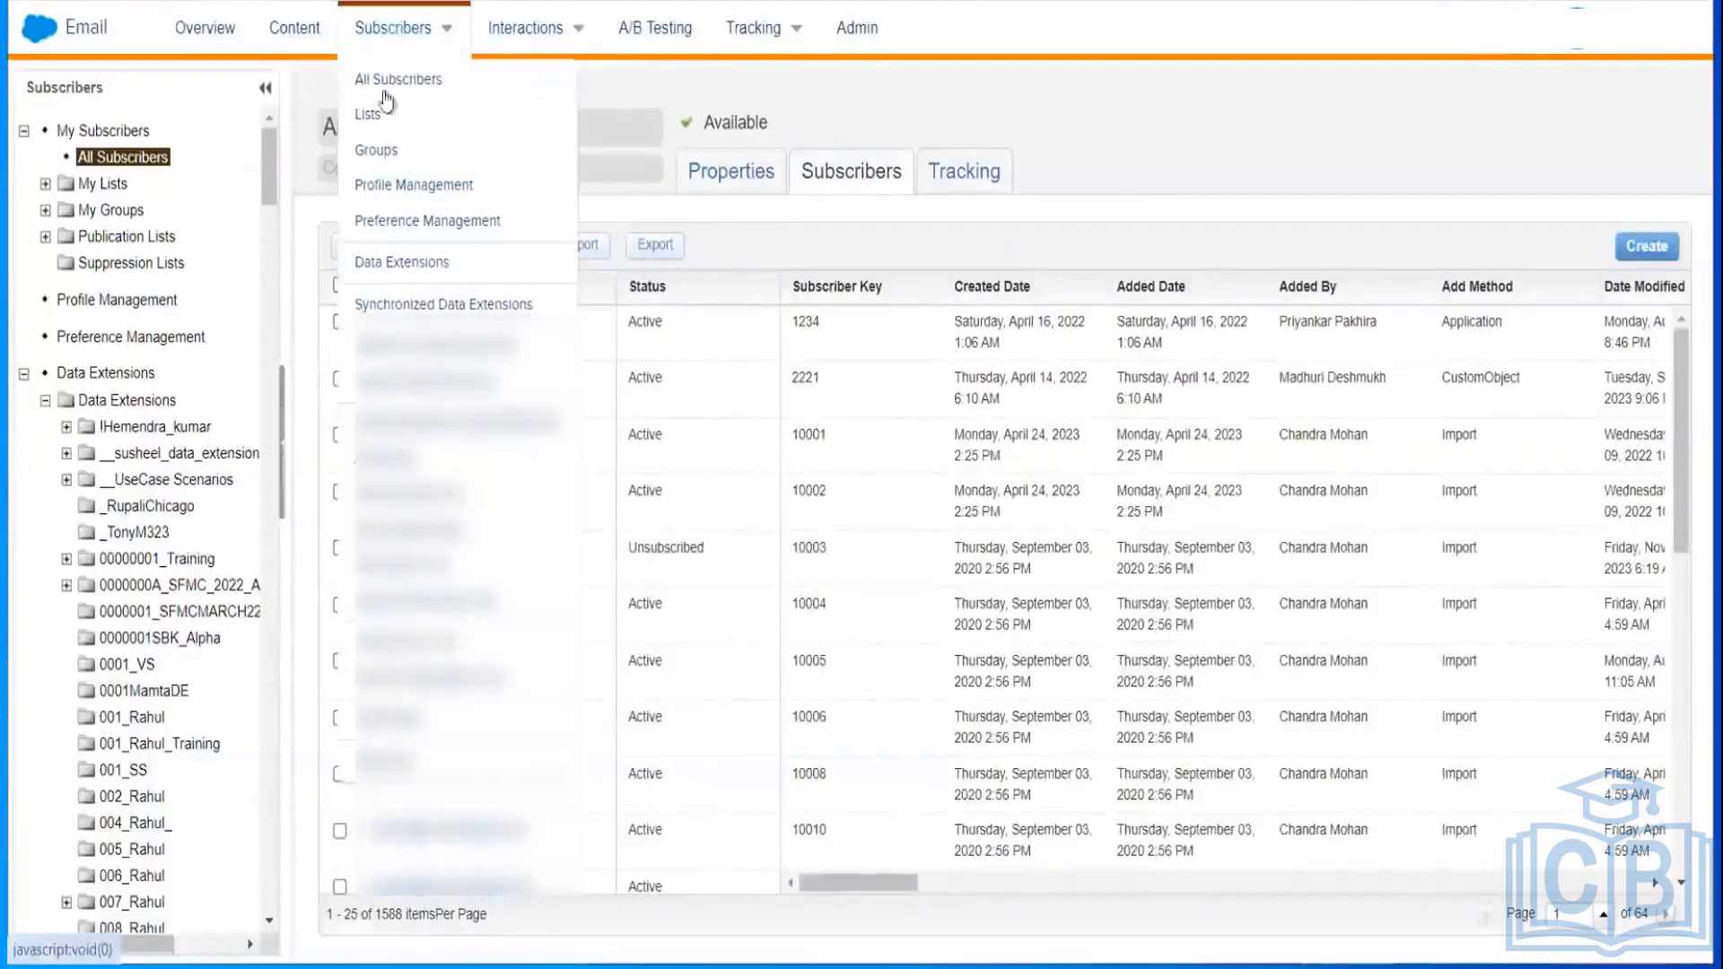
Step: Go to the Lists page and expand the My Lists folder
{"action": "left_click", "coordinate": [367, 121]}
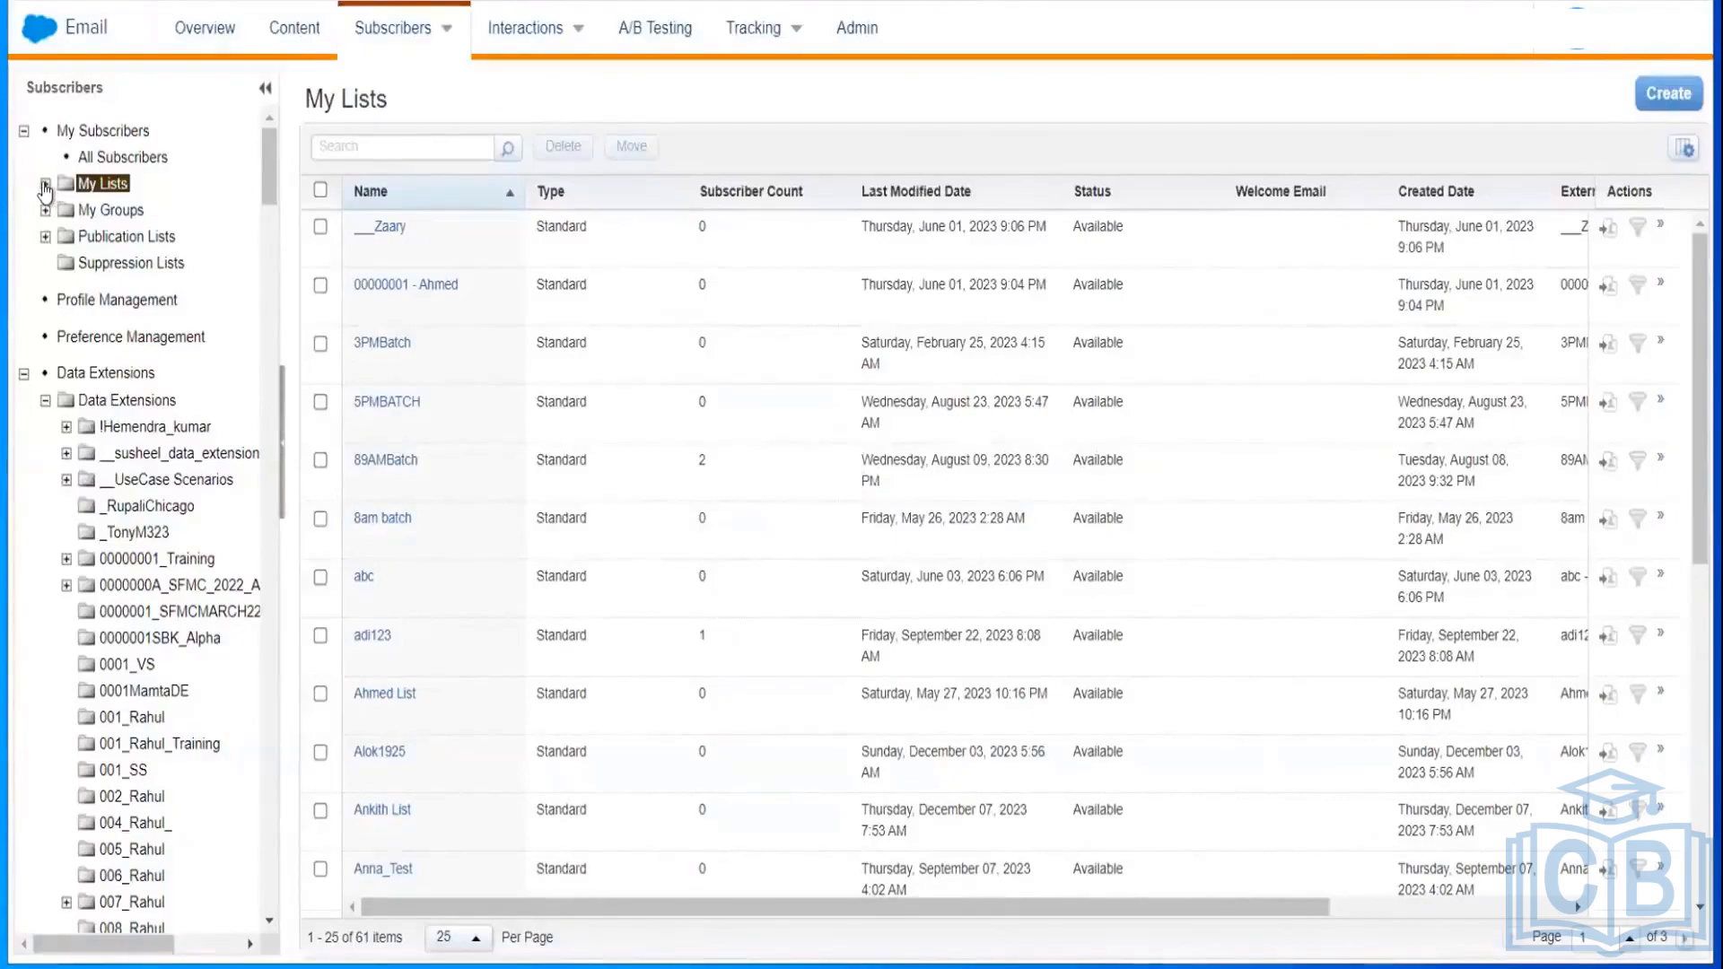
{"action": "left_click", "coordinate": [45, 187]}
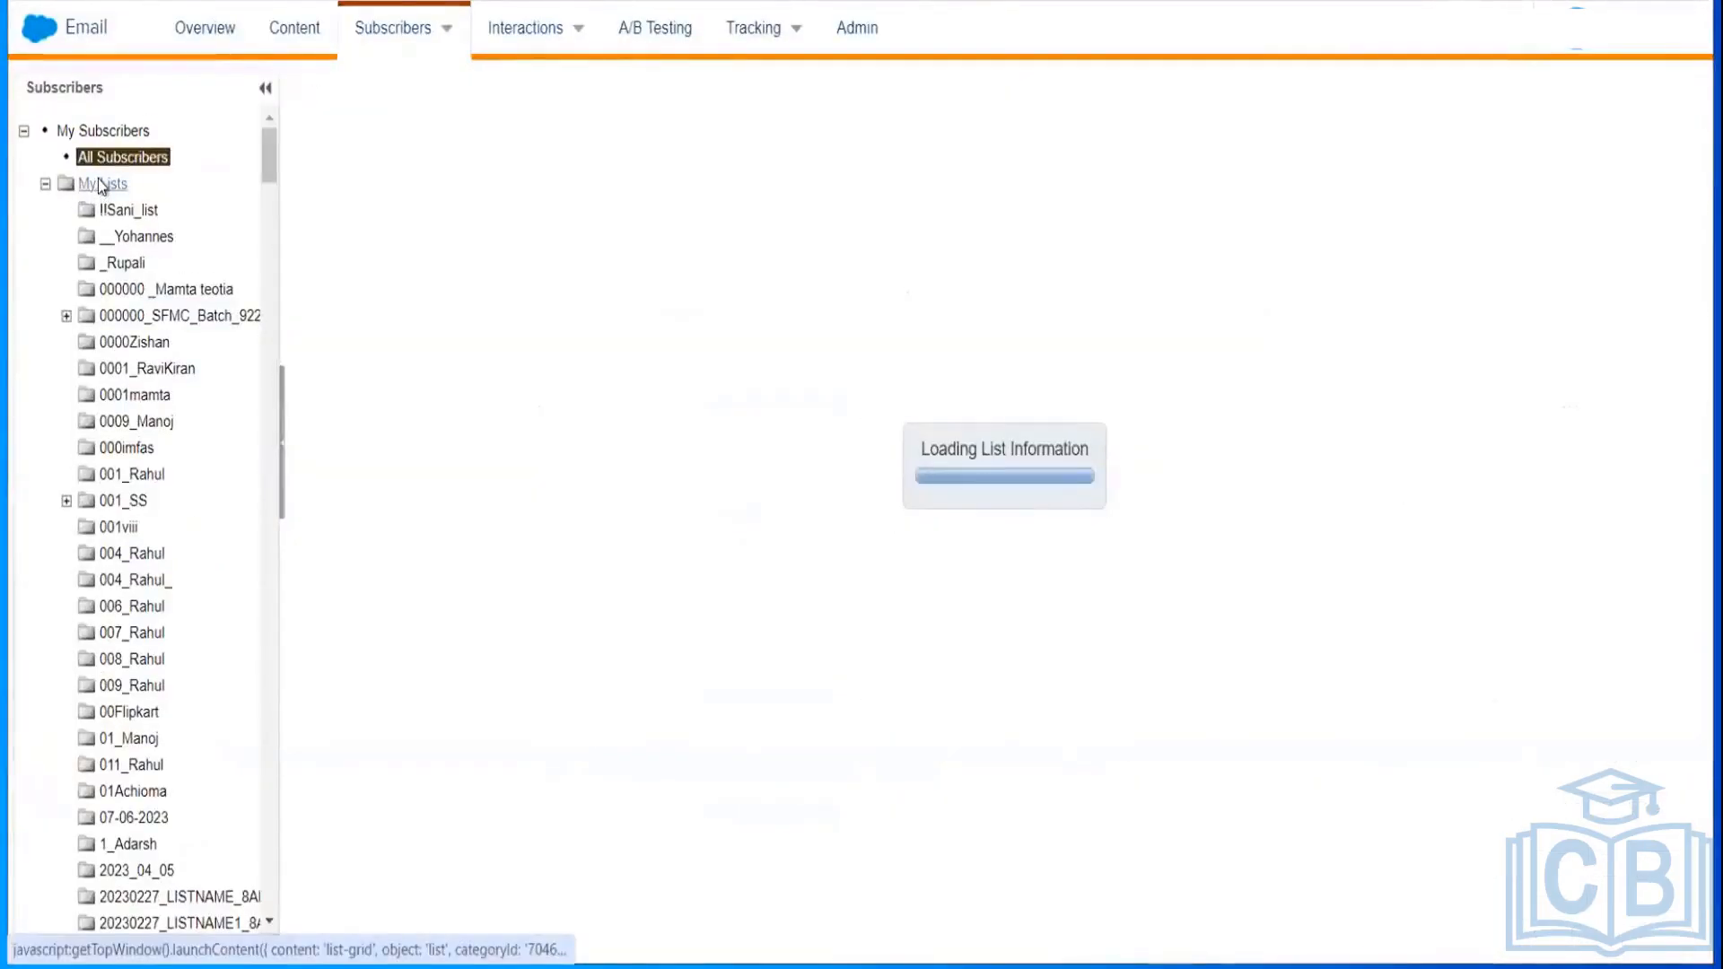
{"action": "left_click", "coordinate": [101, 184]}
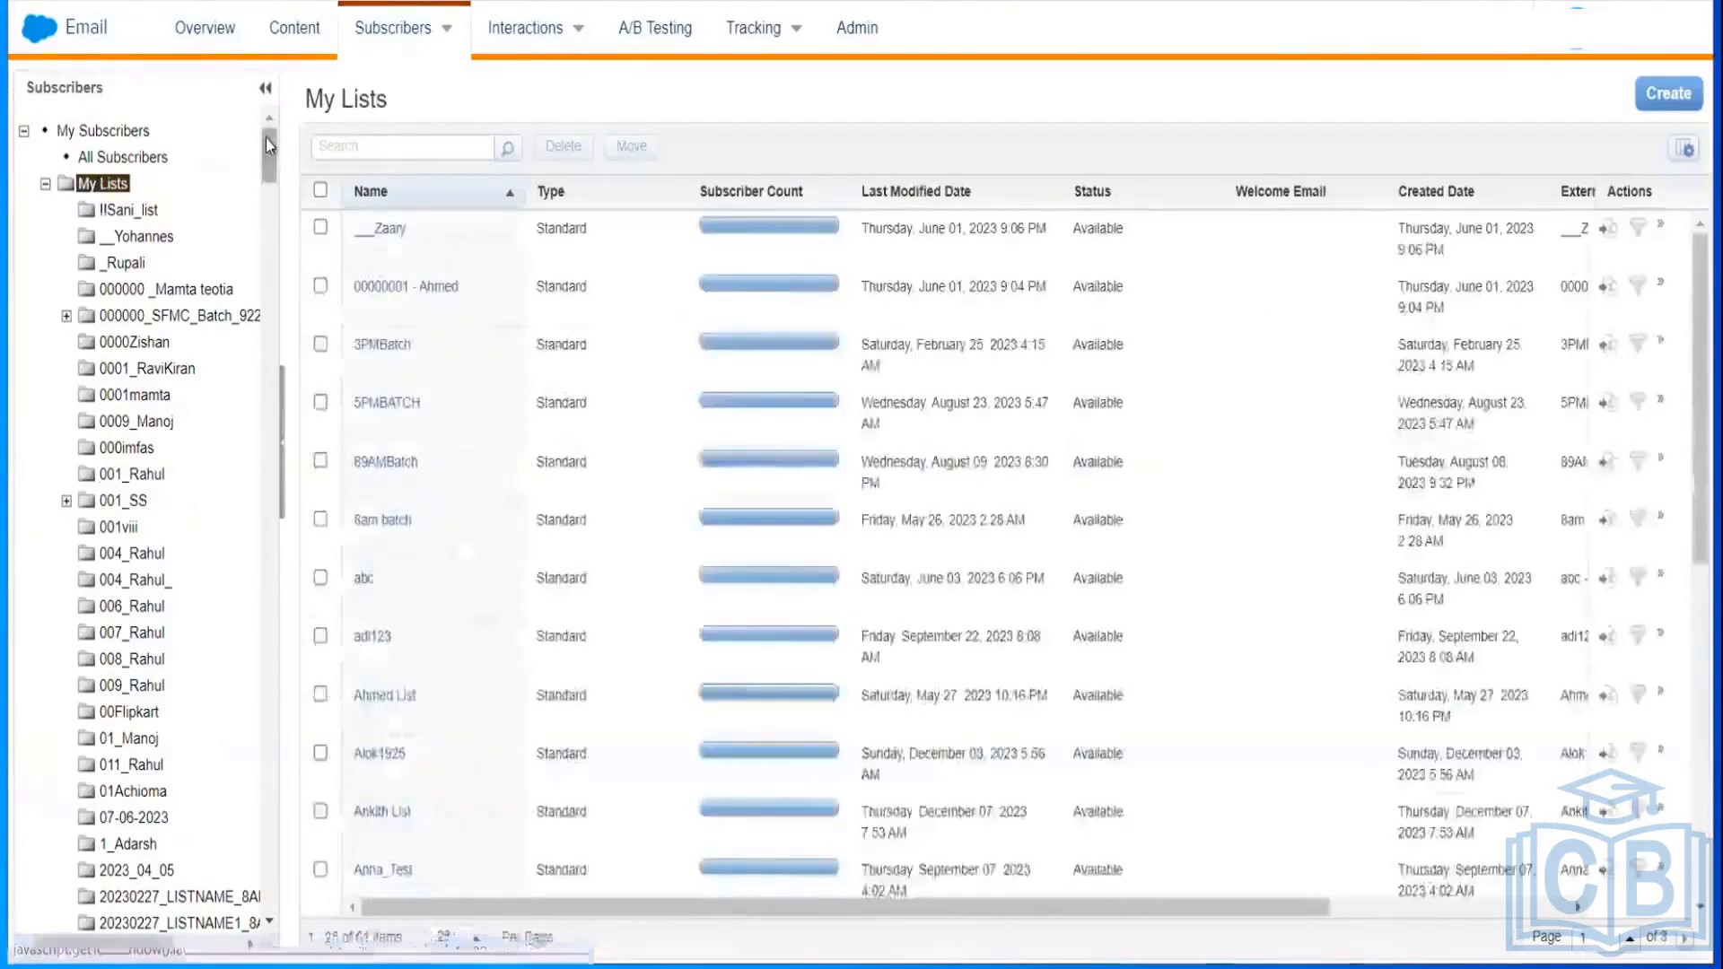
{"action": "left_click_drag", "start_coordinate": [267, 148], "coordinate": [254, 225]}
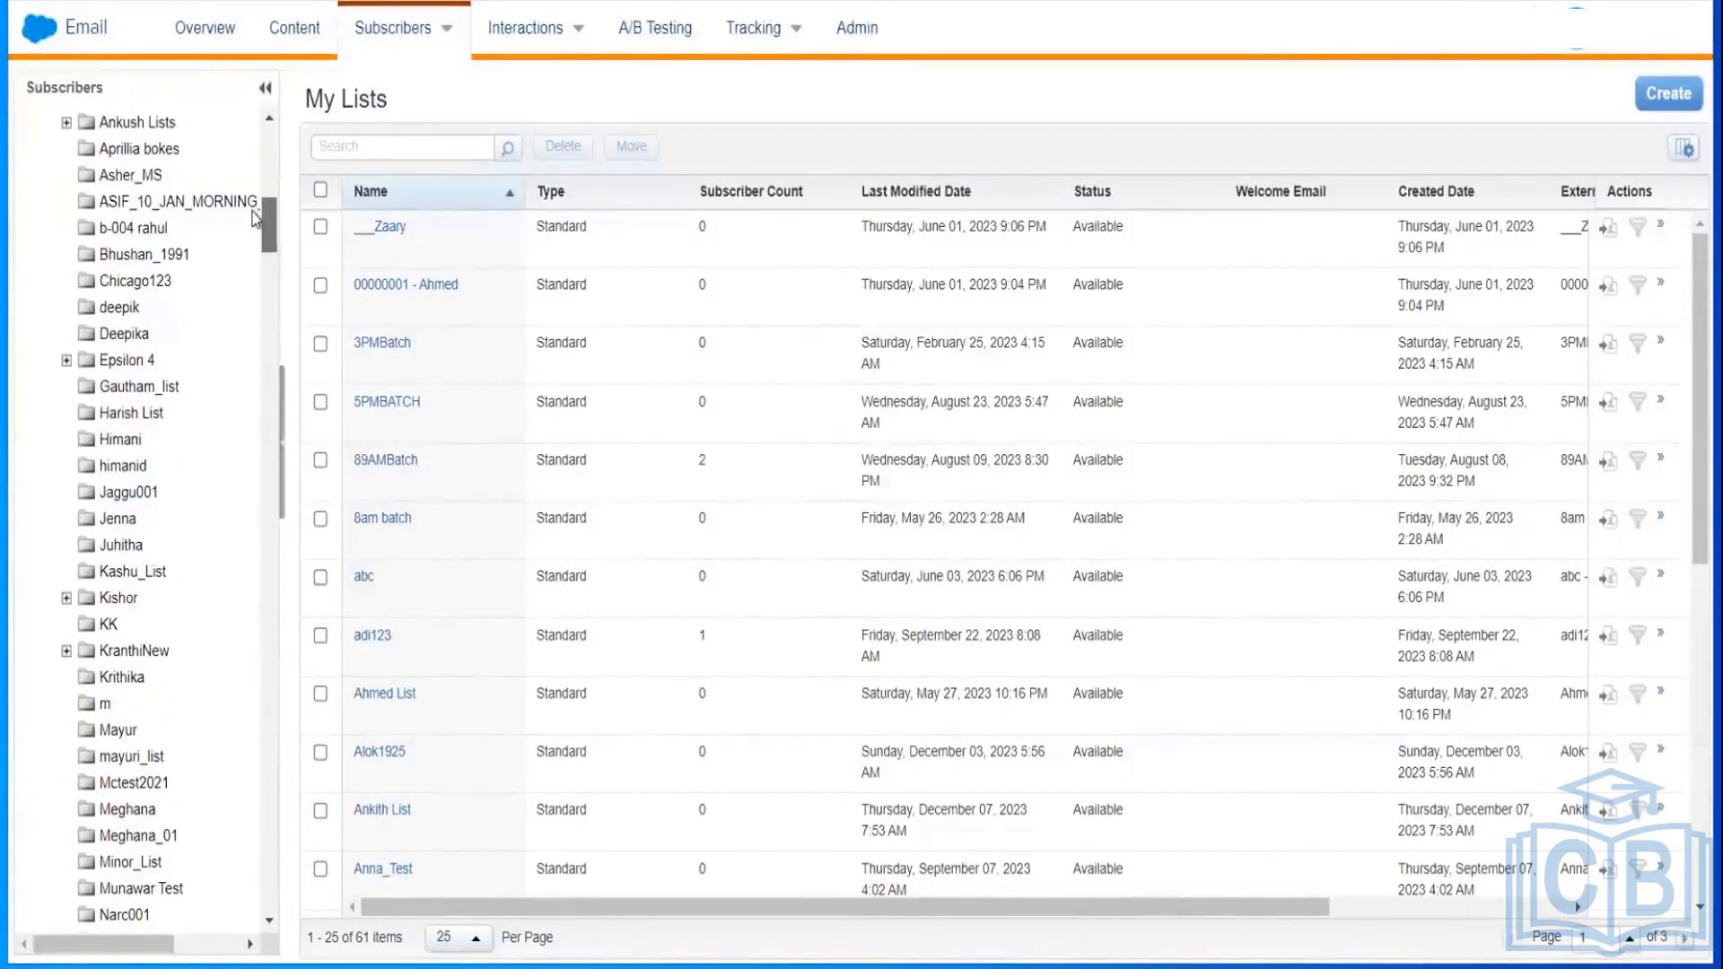
{"action": "scroll", "coordinate": [256, 225], "scroll_direction": "up", "scroll_amount": 1}
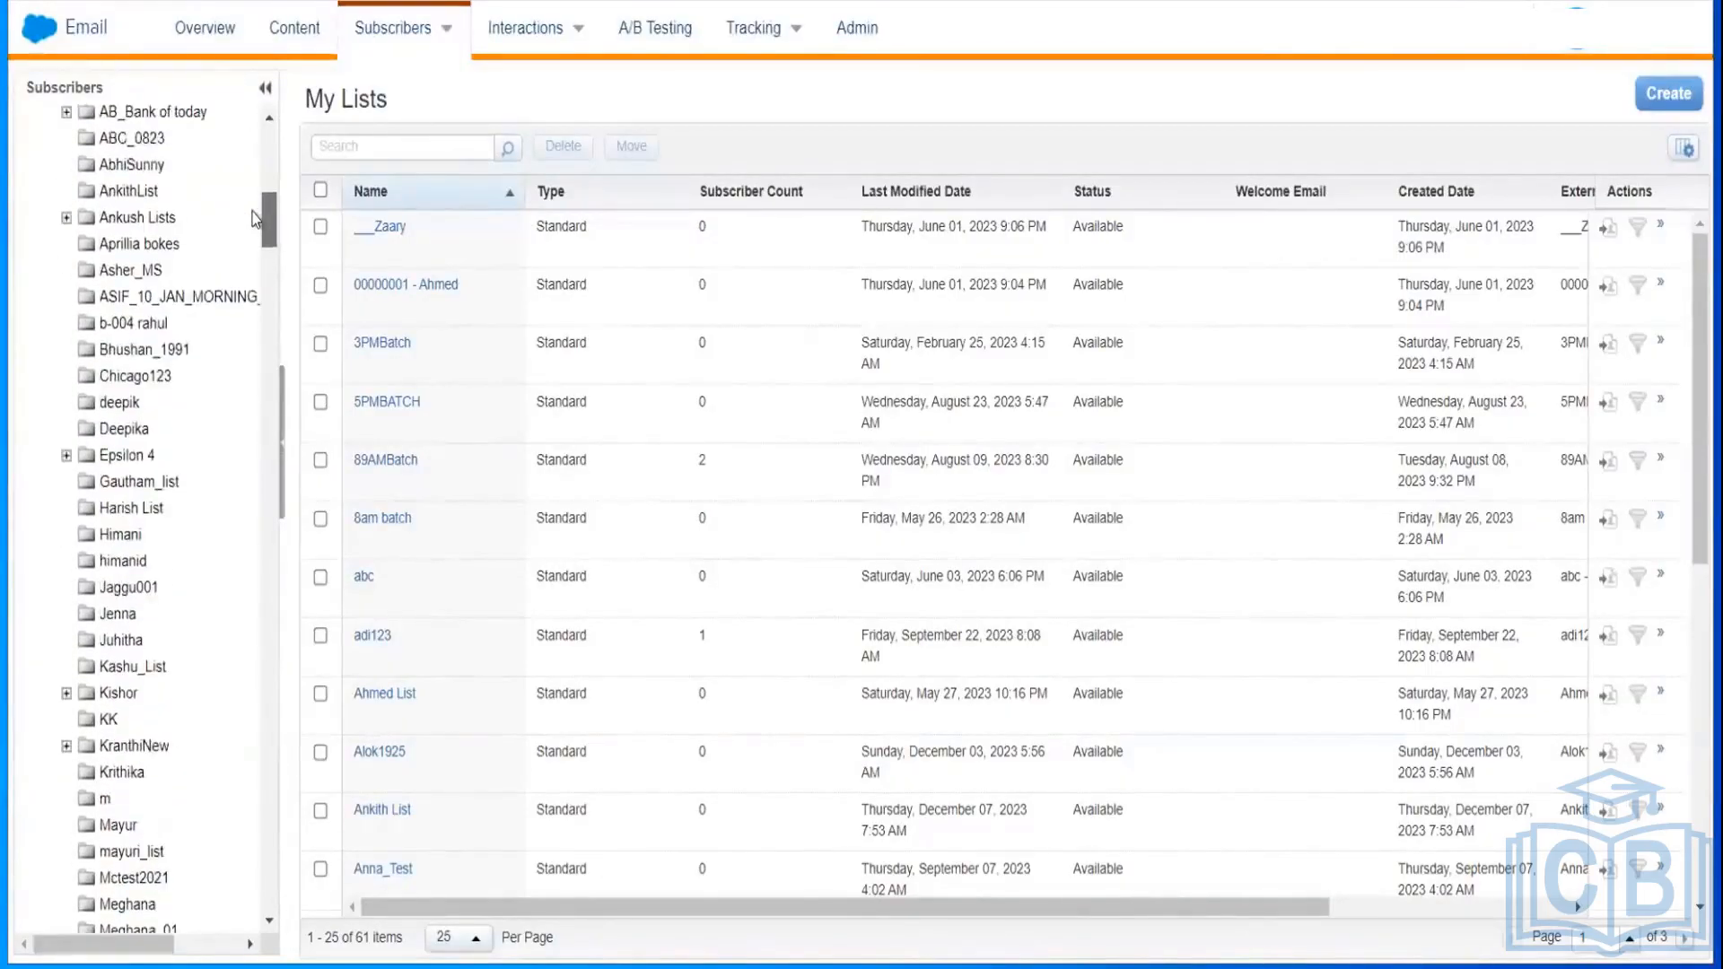
Step: View MyDataList's three subscribers in AnkithList, then return to the Lists page
{"action": "left_click", "coordinate": [107, 197]}
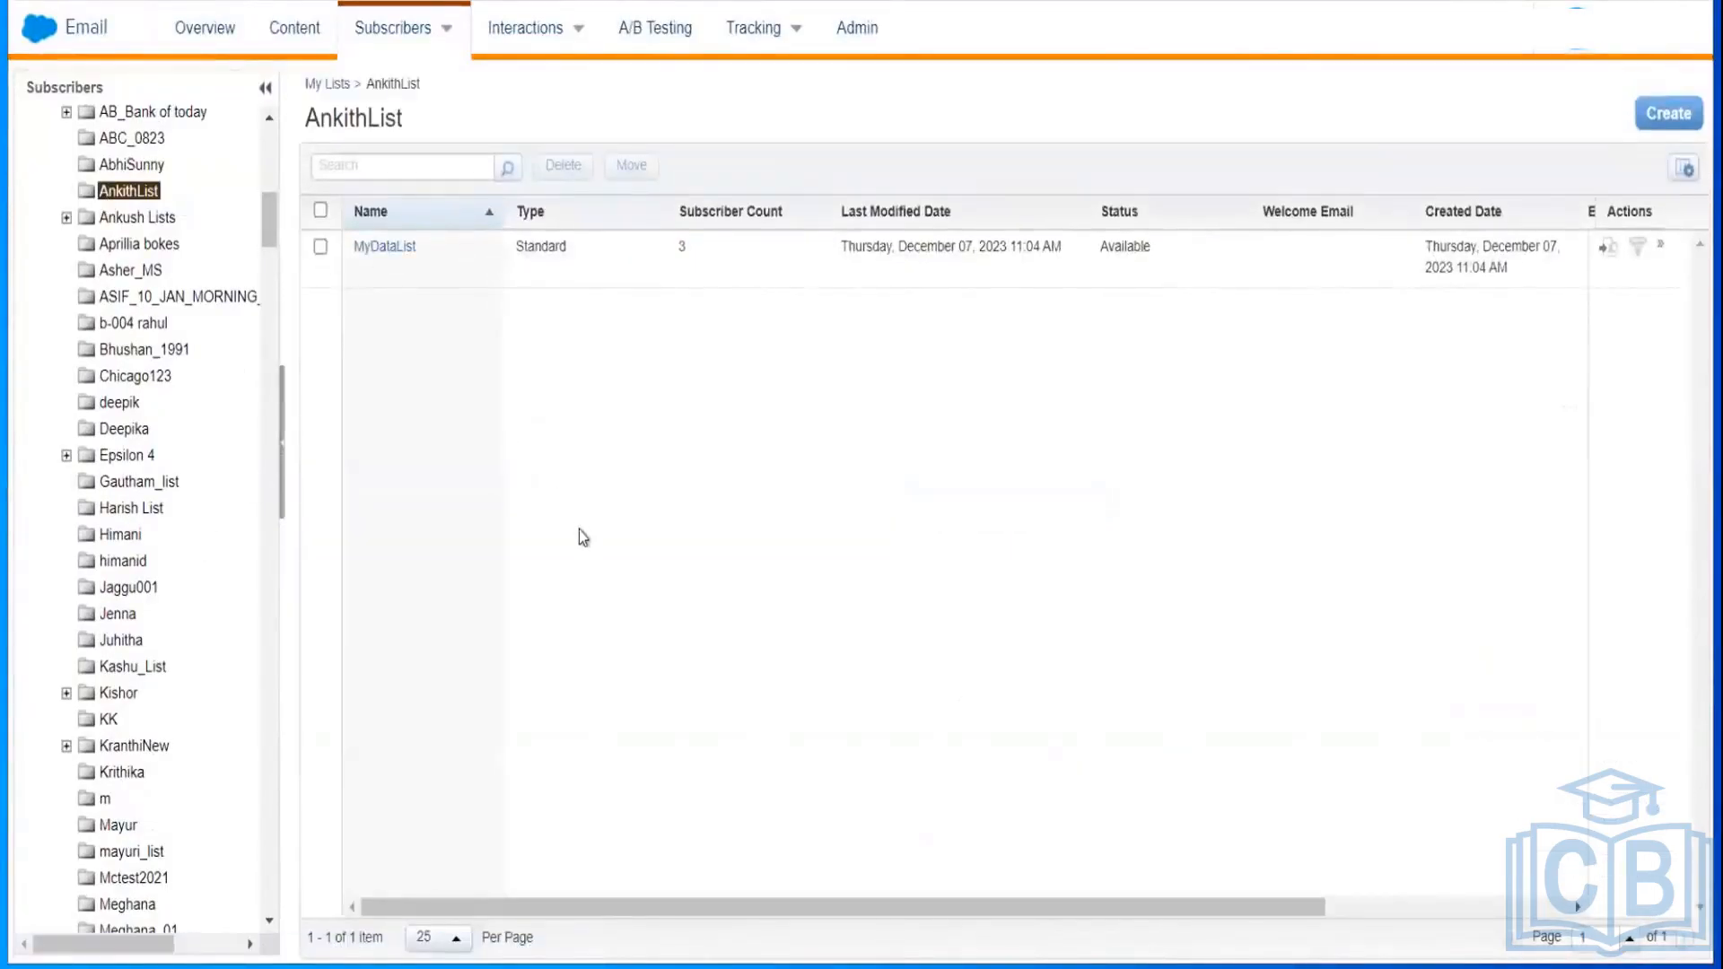
{"action": "left_click", "coordinate": [384, 246]}
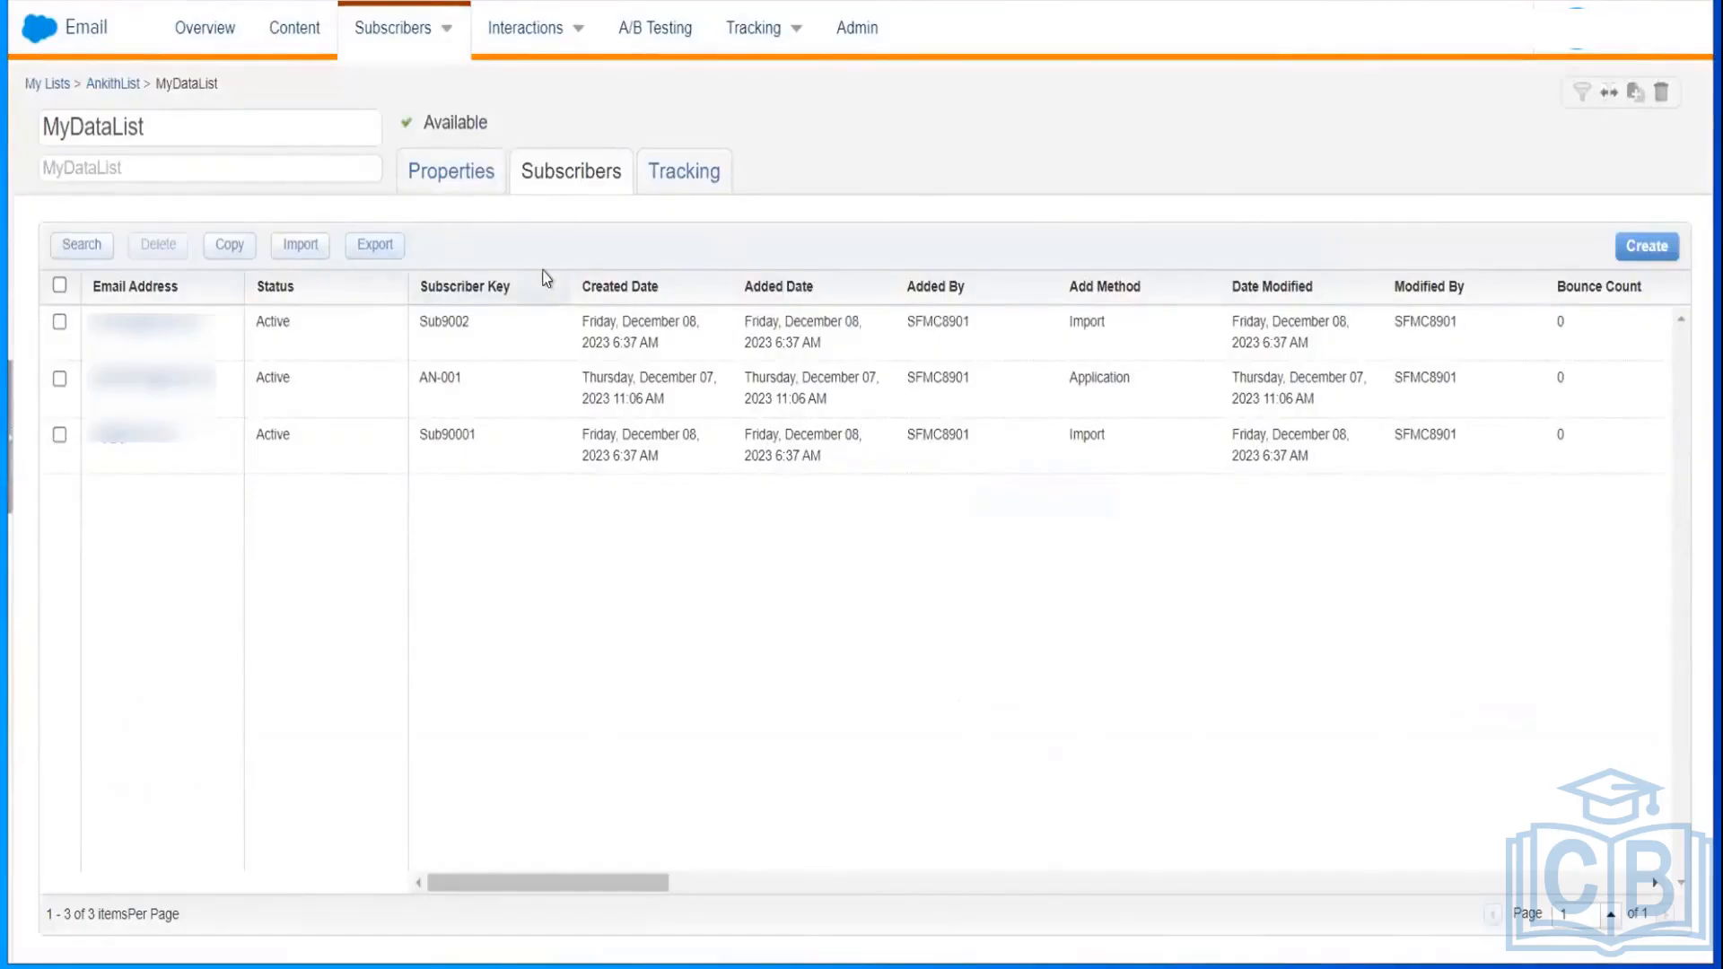
{"action": "mouse_move", "coordinate": [389, 30]}
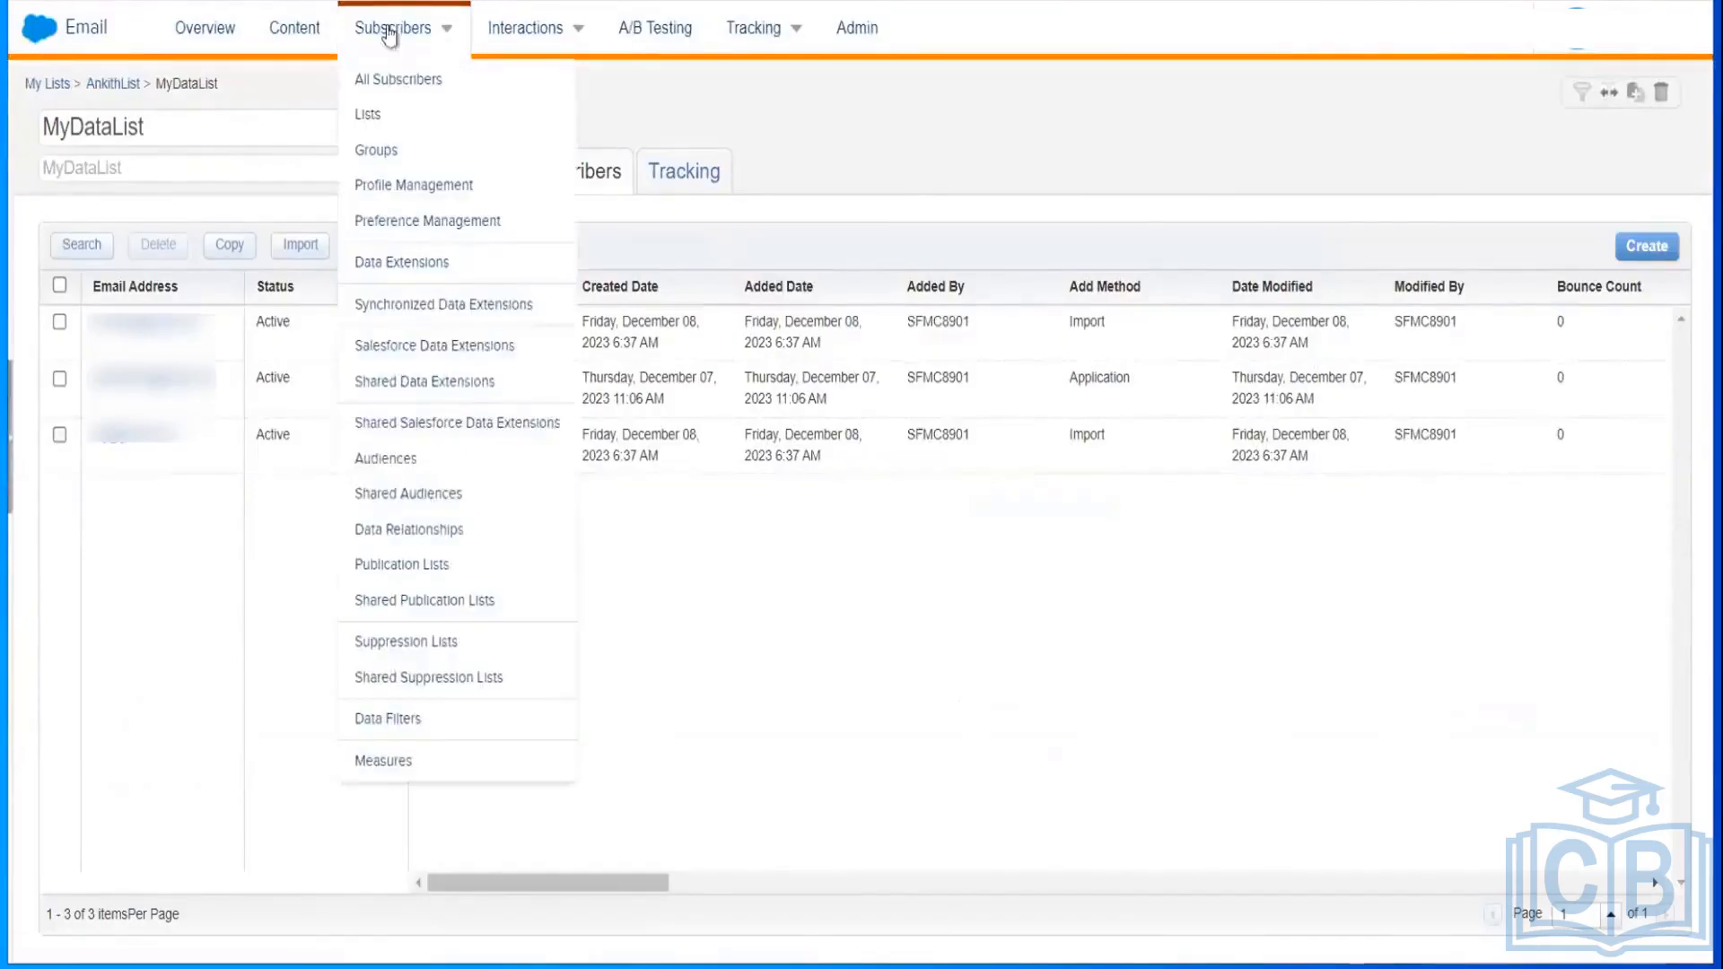
{"action": "left_click", "coordinate": [372, 115]}
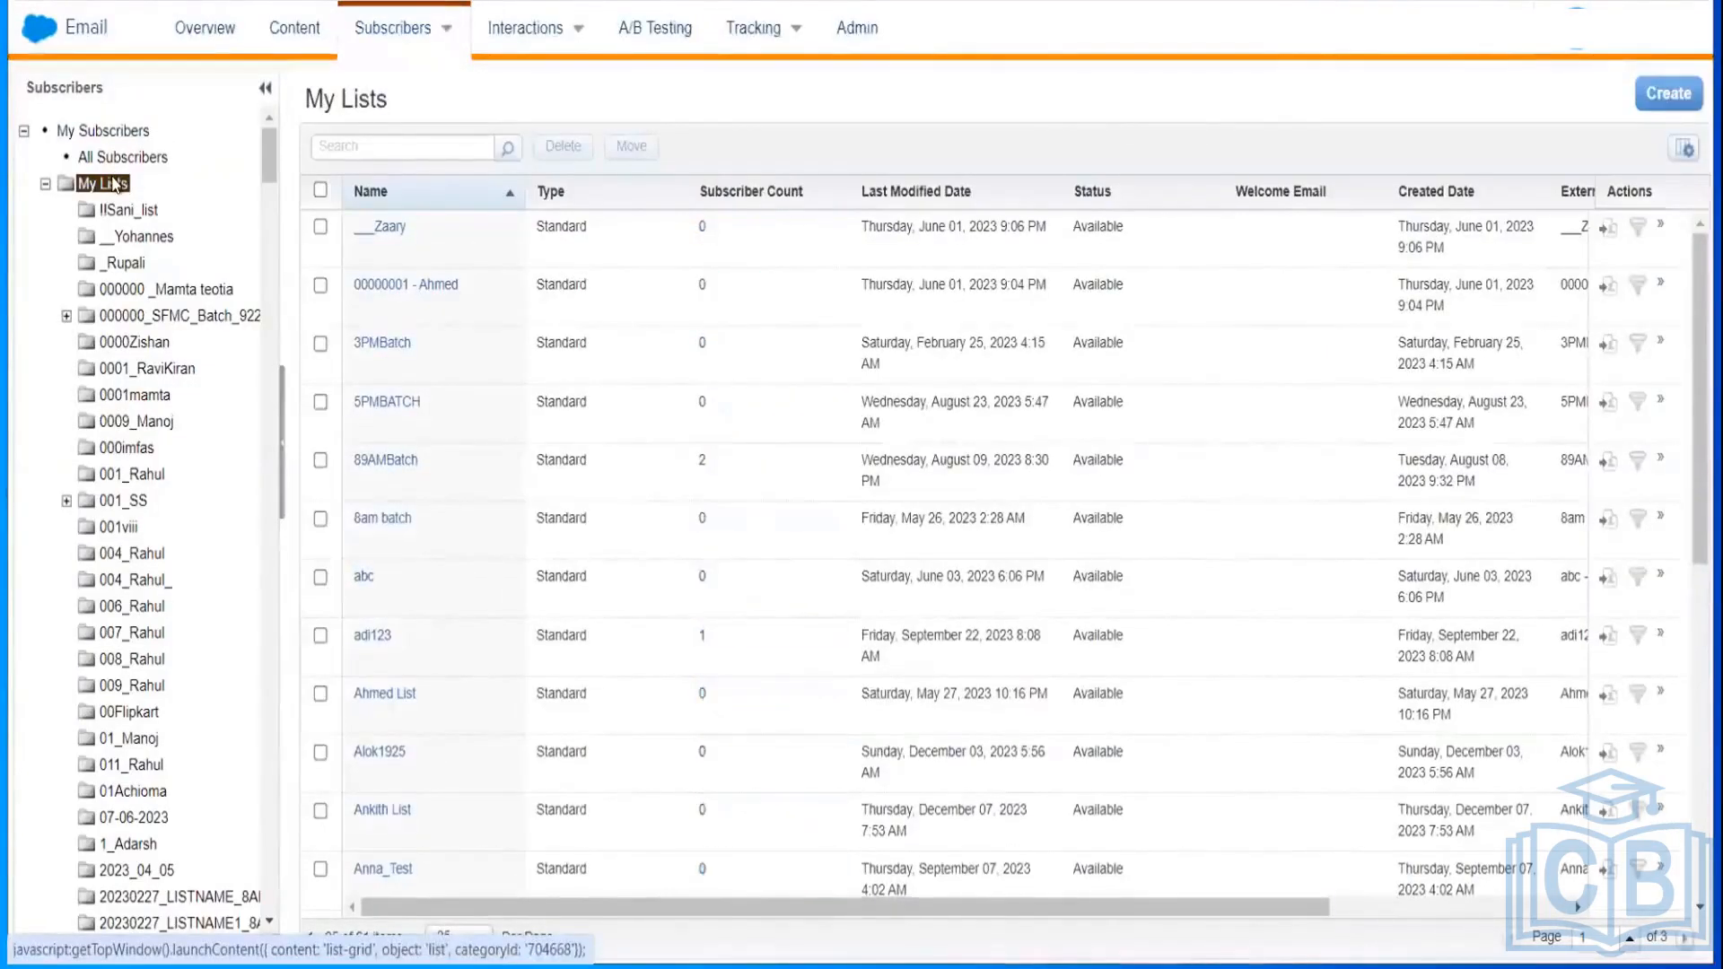
Step: Add a new folder under My Lists named 0001_Ankith_Training_List
{"action": "right_click", "coordinate": [110, 184]}
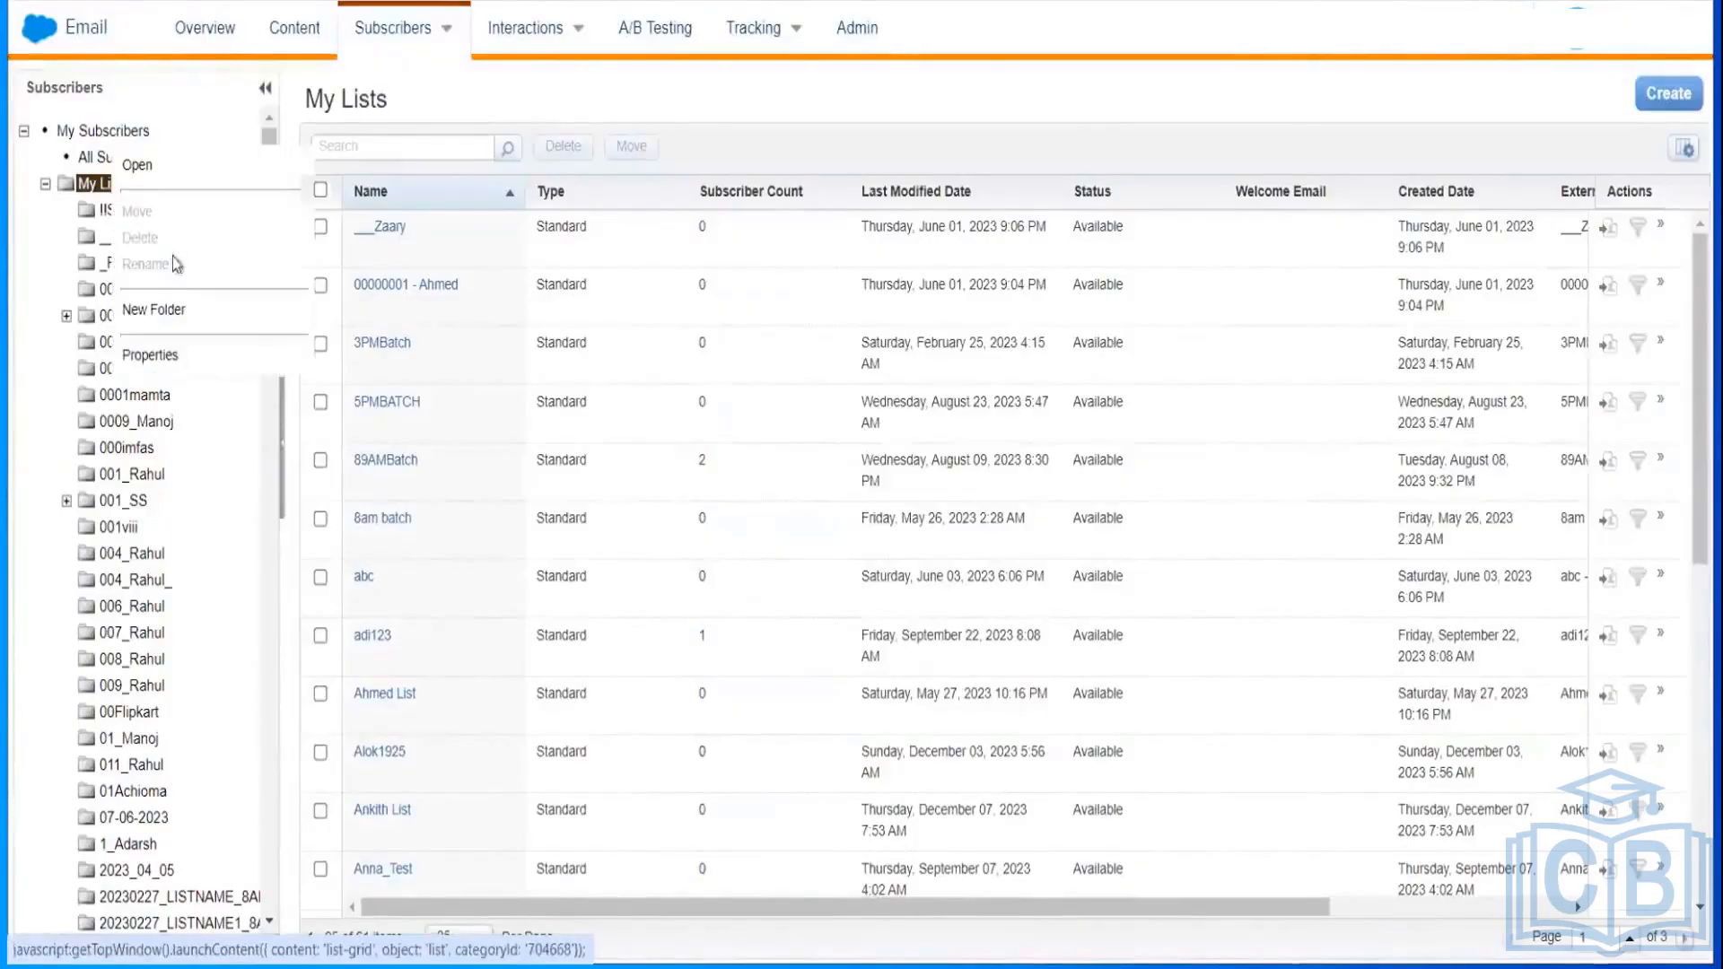
{"action": "left_click", "coordinate": [173, 310]}
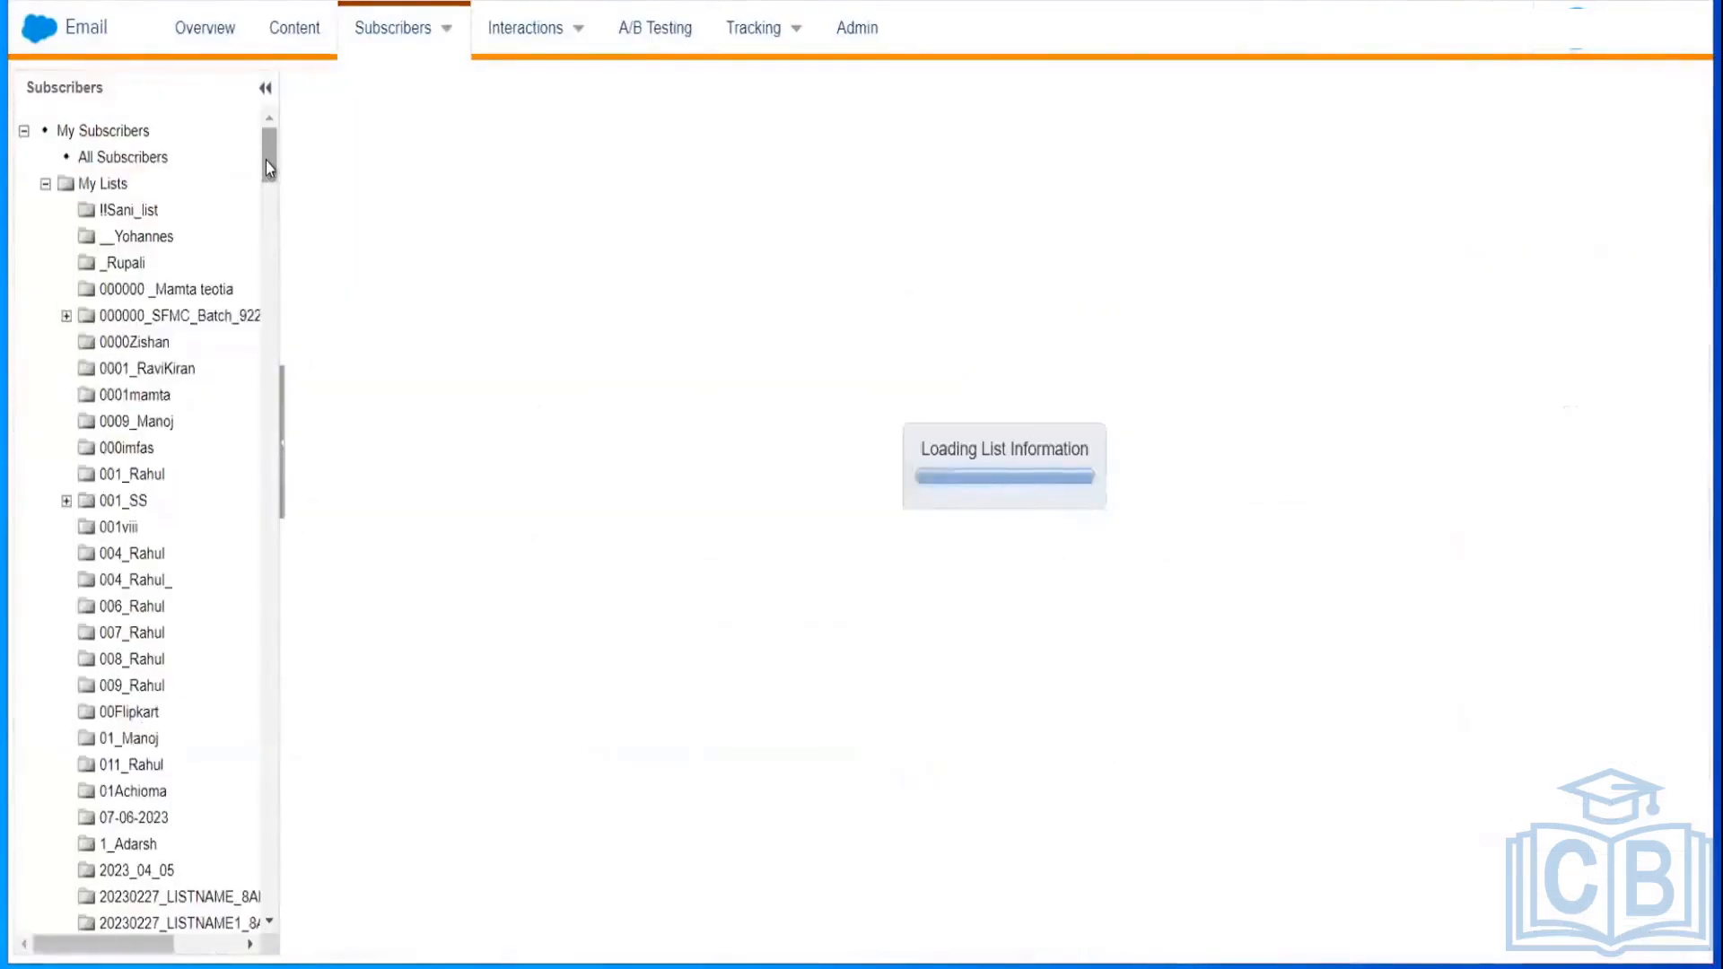
{"action": "scroll", "coordinate": [274, 266], "scroll_direction": "down", "scroll_amount": 4}
{"action": "scroll", "coordinate": [273, 266], "scroll_direction": "down", "scroll_amount": 10}
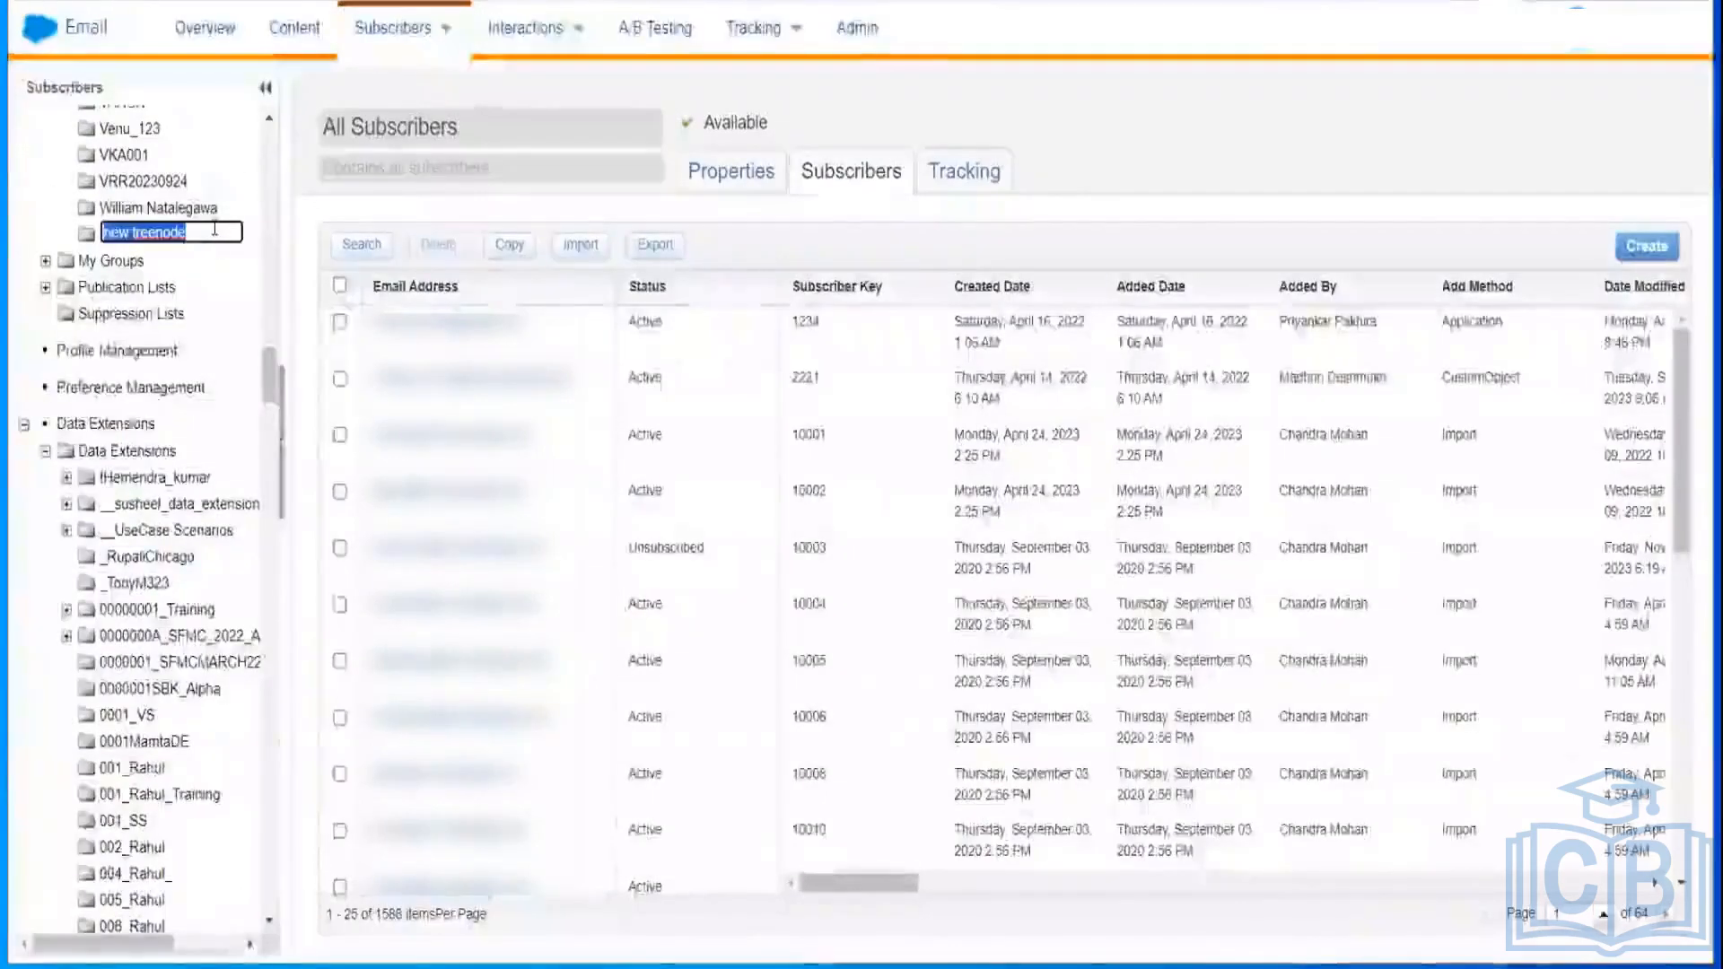
{"action": "left_click", "coordinate": [211, 228]}
{"action": "key", "text": "BackSpace"}
{"action": "key", "text": "BackSpace"}
{"action": "key", "text": "BackSpace"}
{"action": "key", "text": "BackSpace"}
{"action": "key", "text": "BackSpace"}
{"action": "key", "text": "BackSpace"}
{"action": "key", "text": "BackSpace"}
{"action": "key", "text": "BackSpace"}
{"action": "key", "text": "BackSpace"}
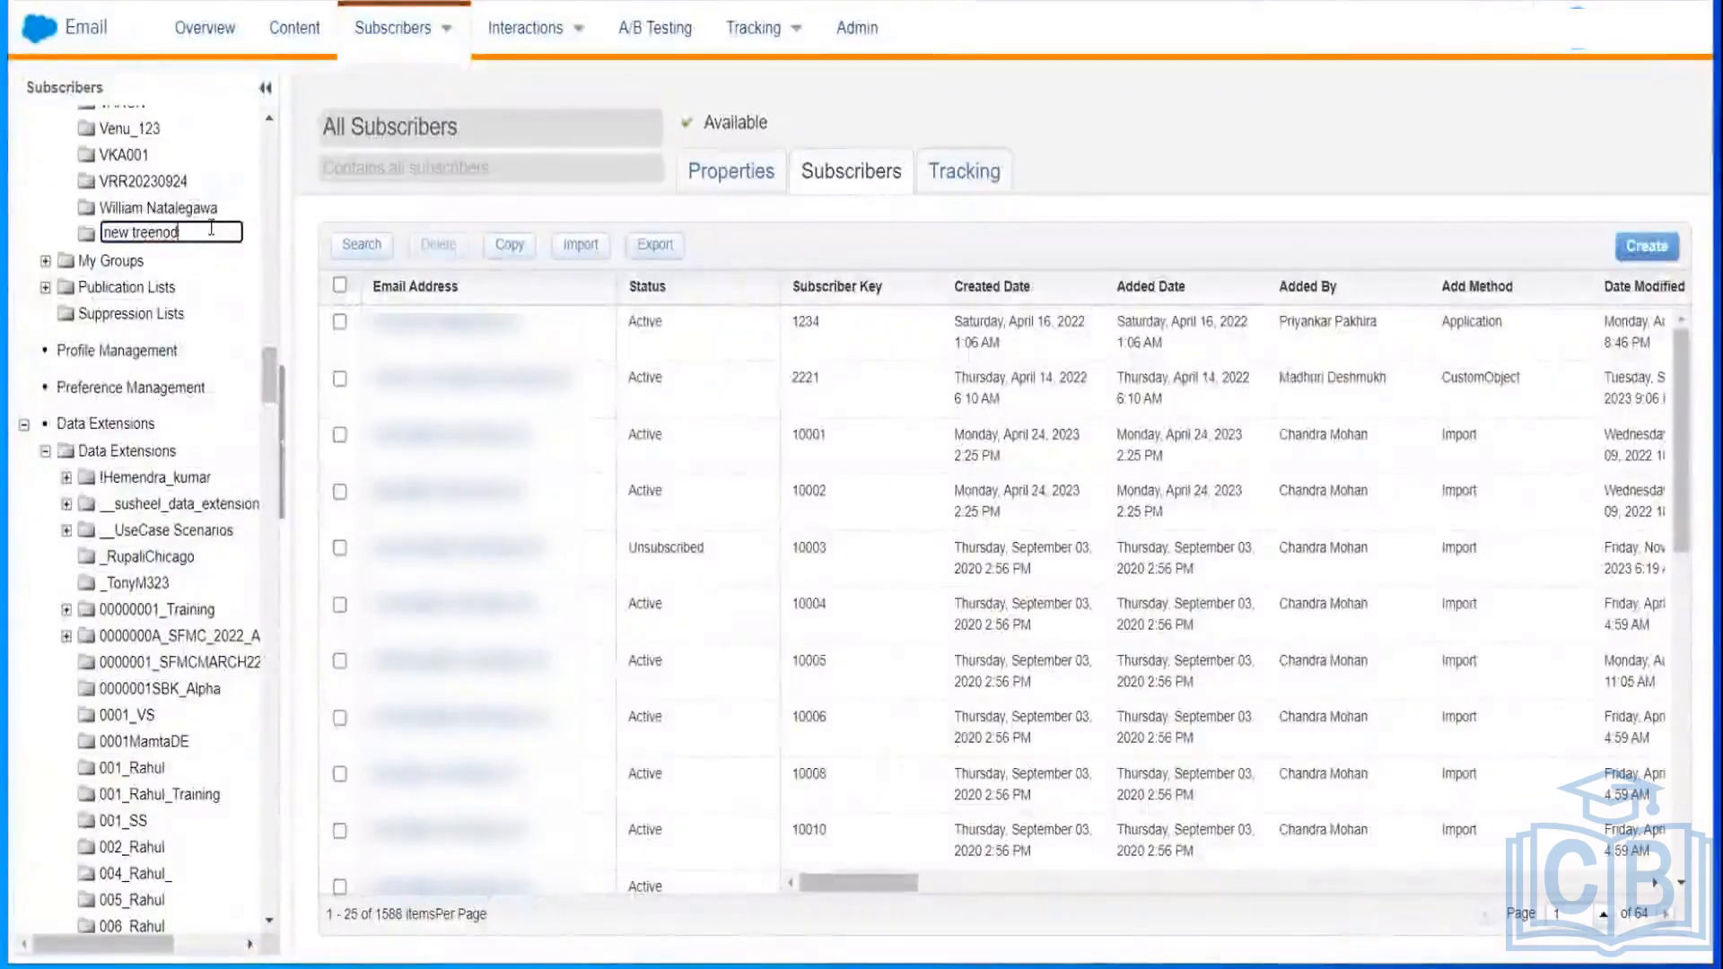
{"action": "key", "text": "BackSpace"}
{"action": "key", "text": "BackSpace"}
{"action": "key", "text": "BackSpace"}
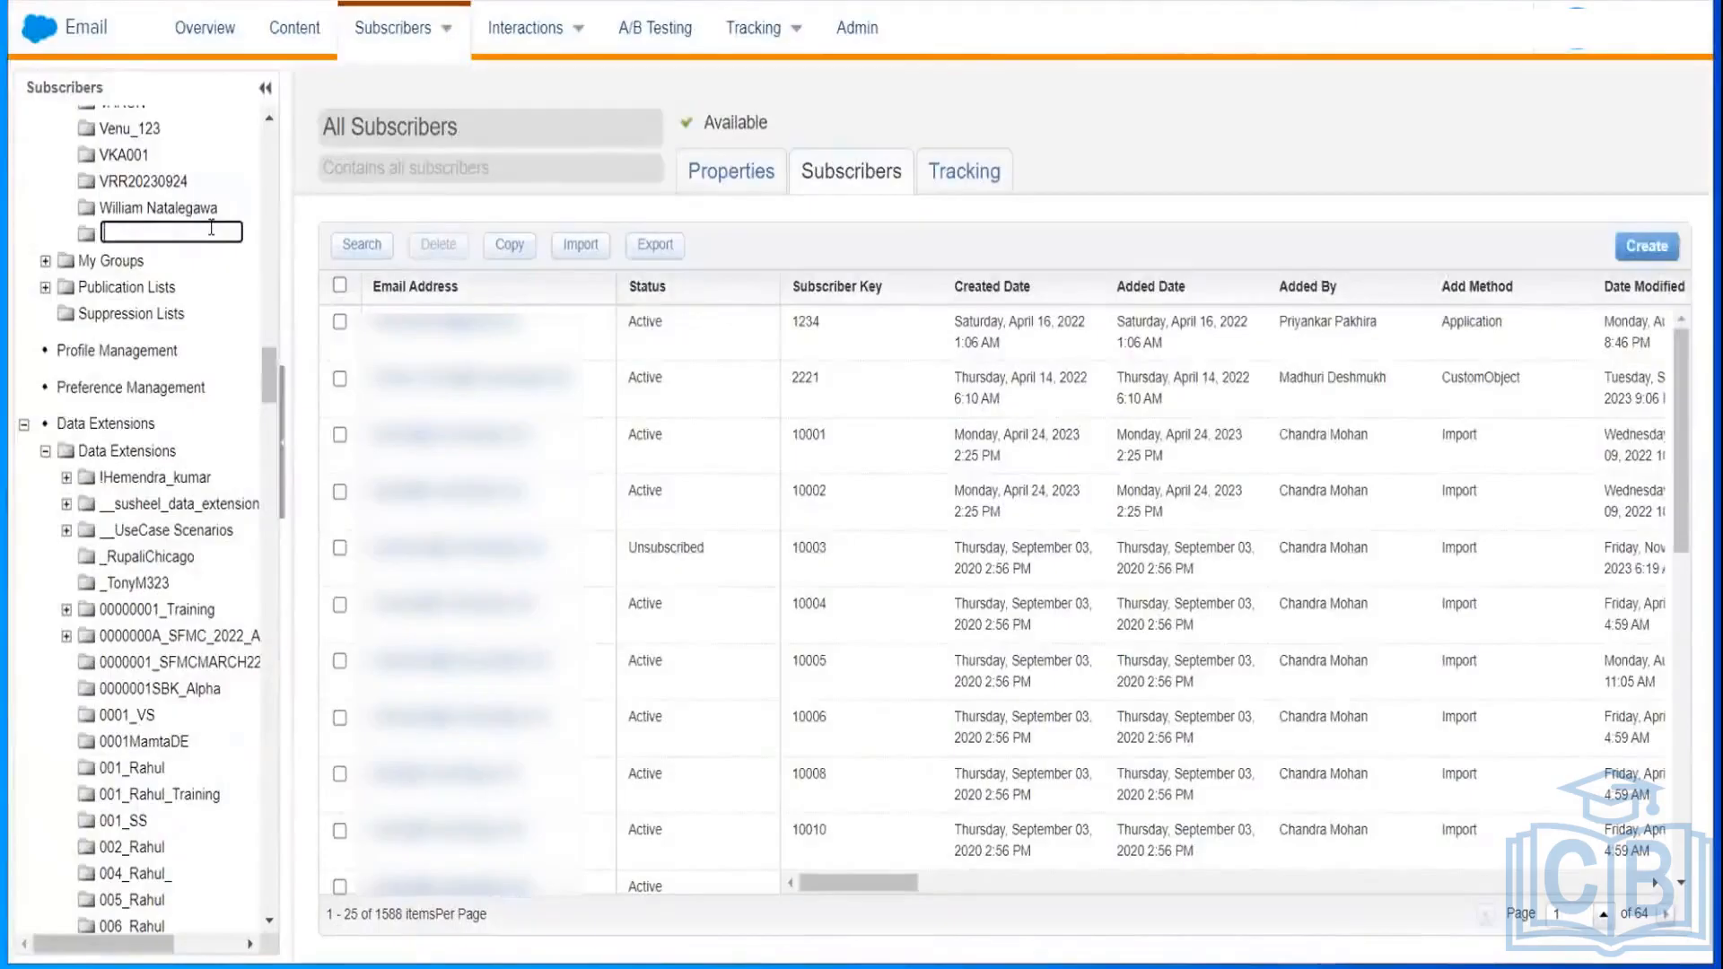
{"action": "type", "text": "0001_Ankith"}
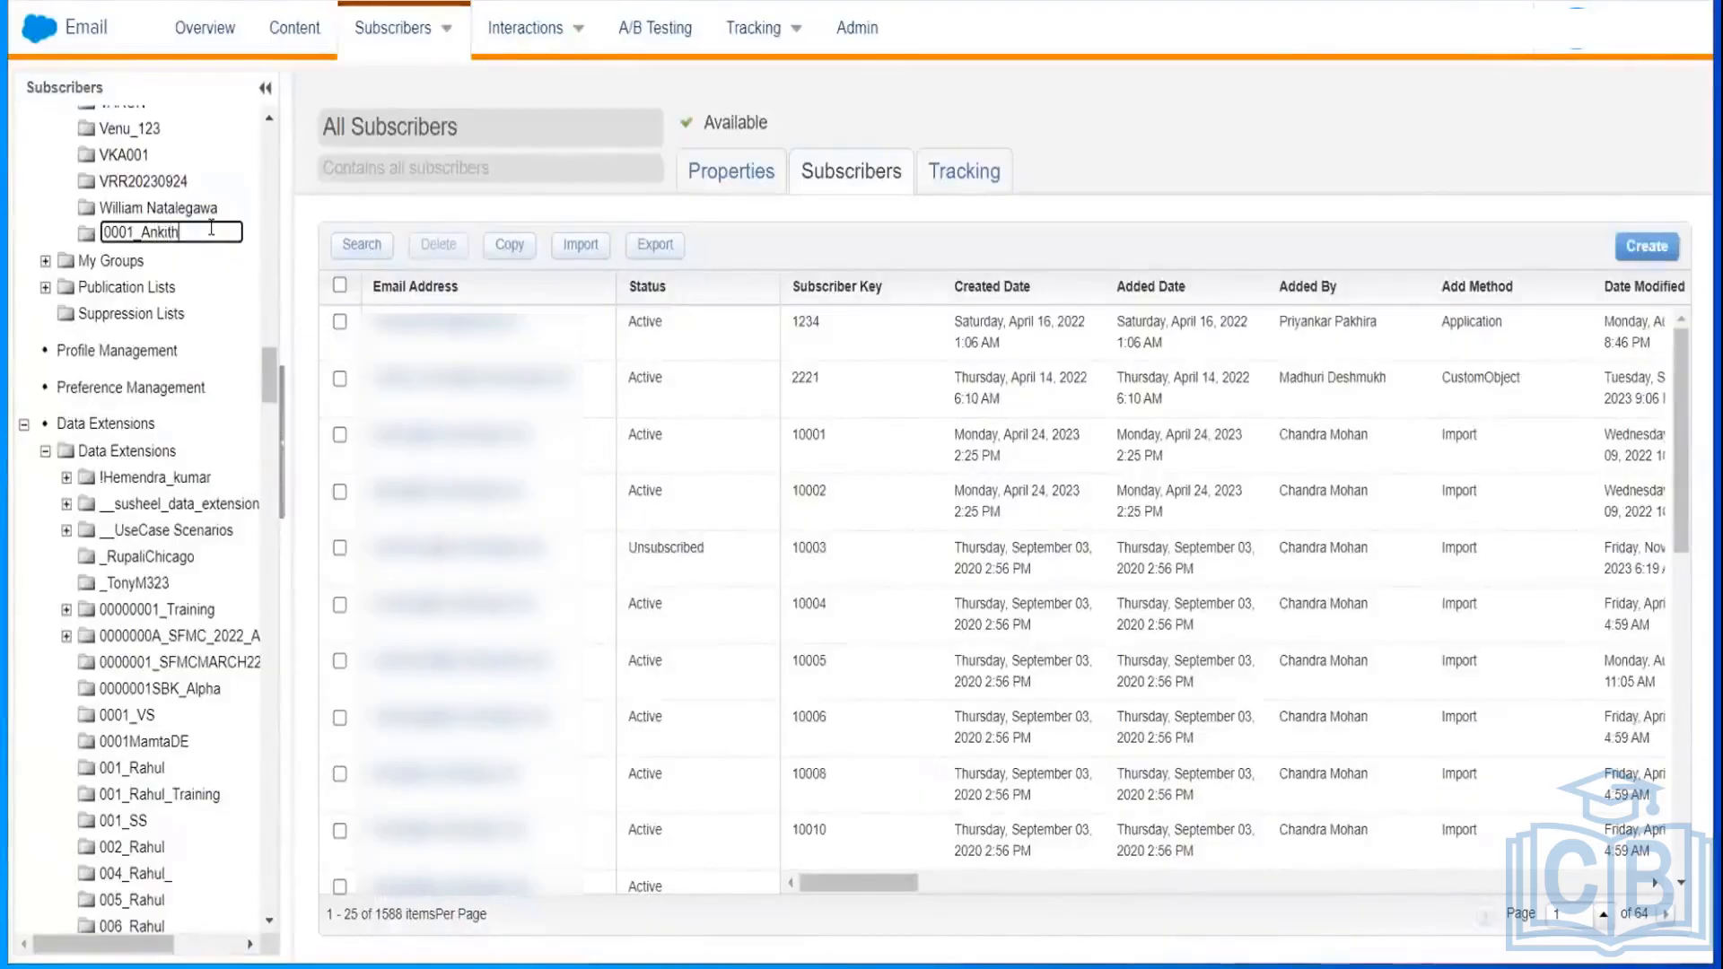
{"action": "type", "text": "_Training"}
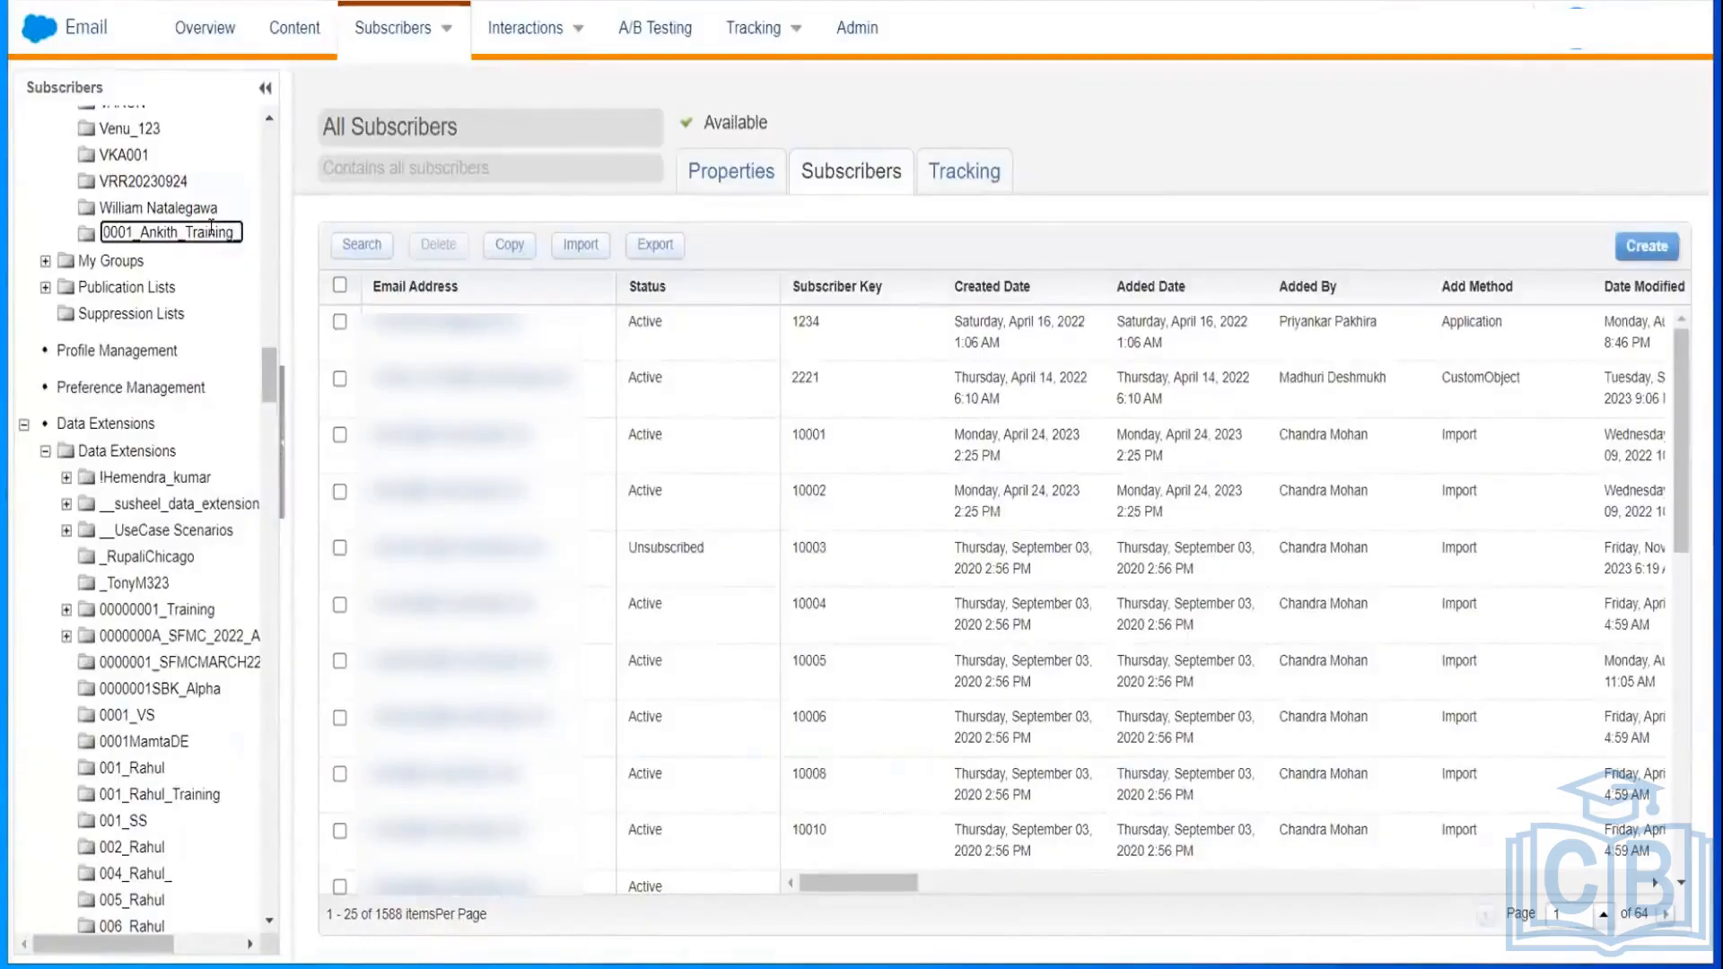
{"action": "type", "text": "_List"}
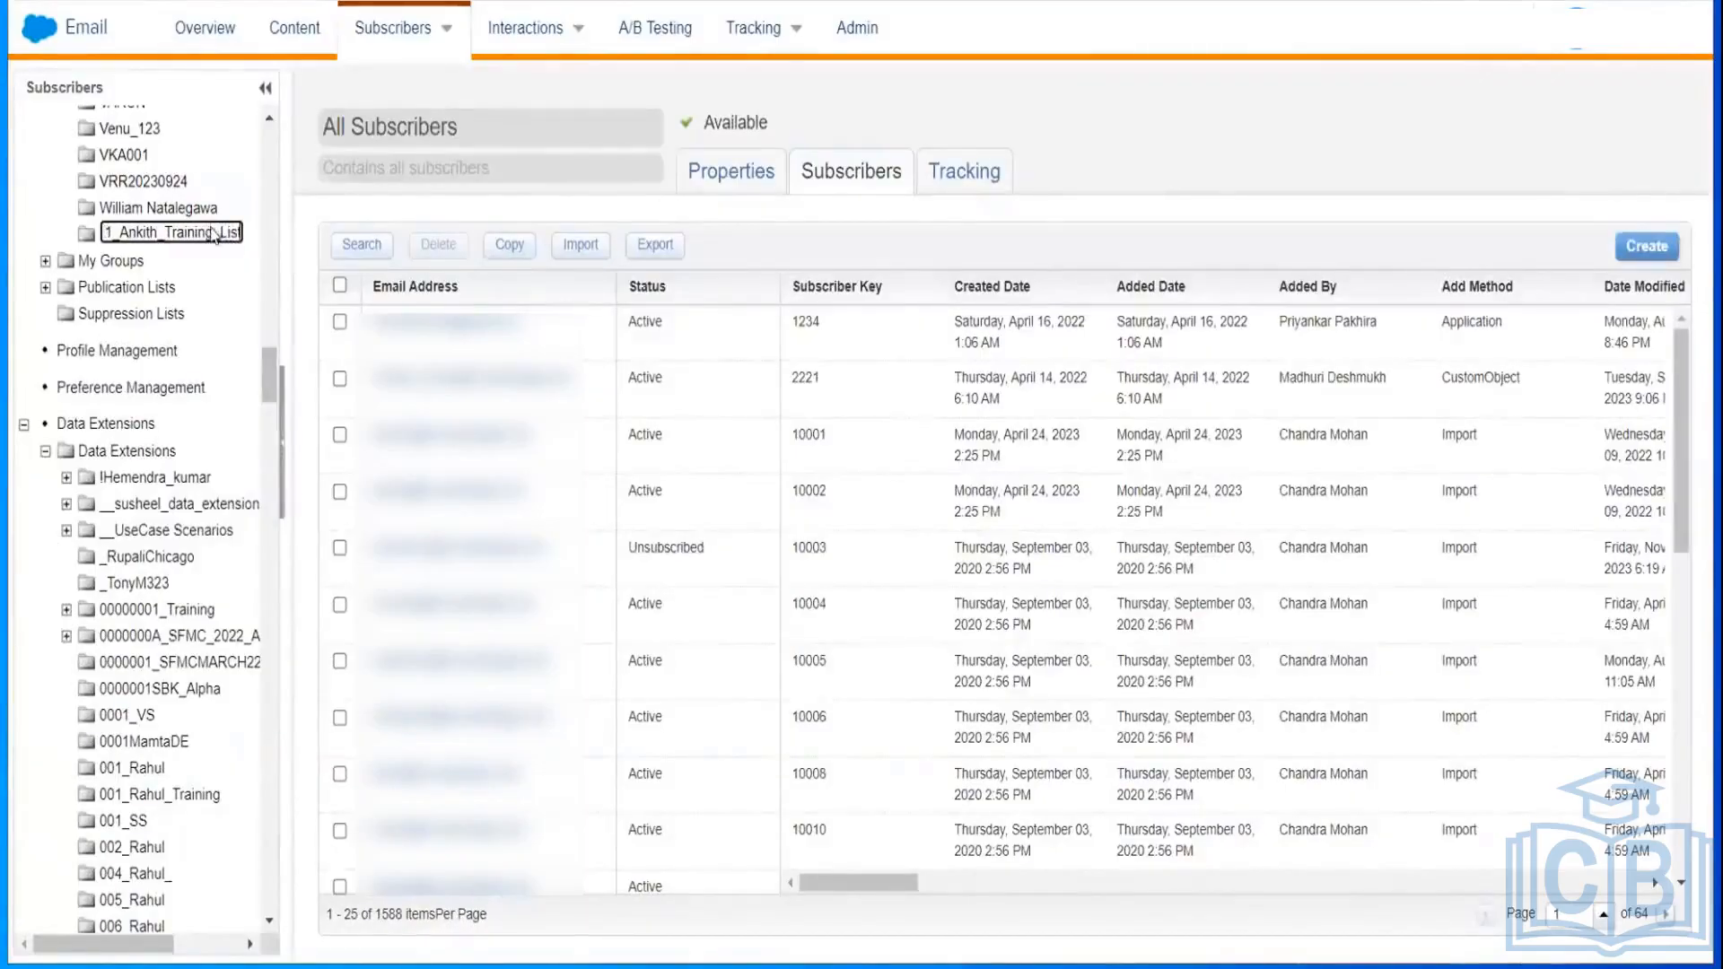
{"action": "key", "text": "Return"}
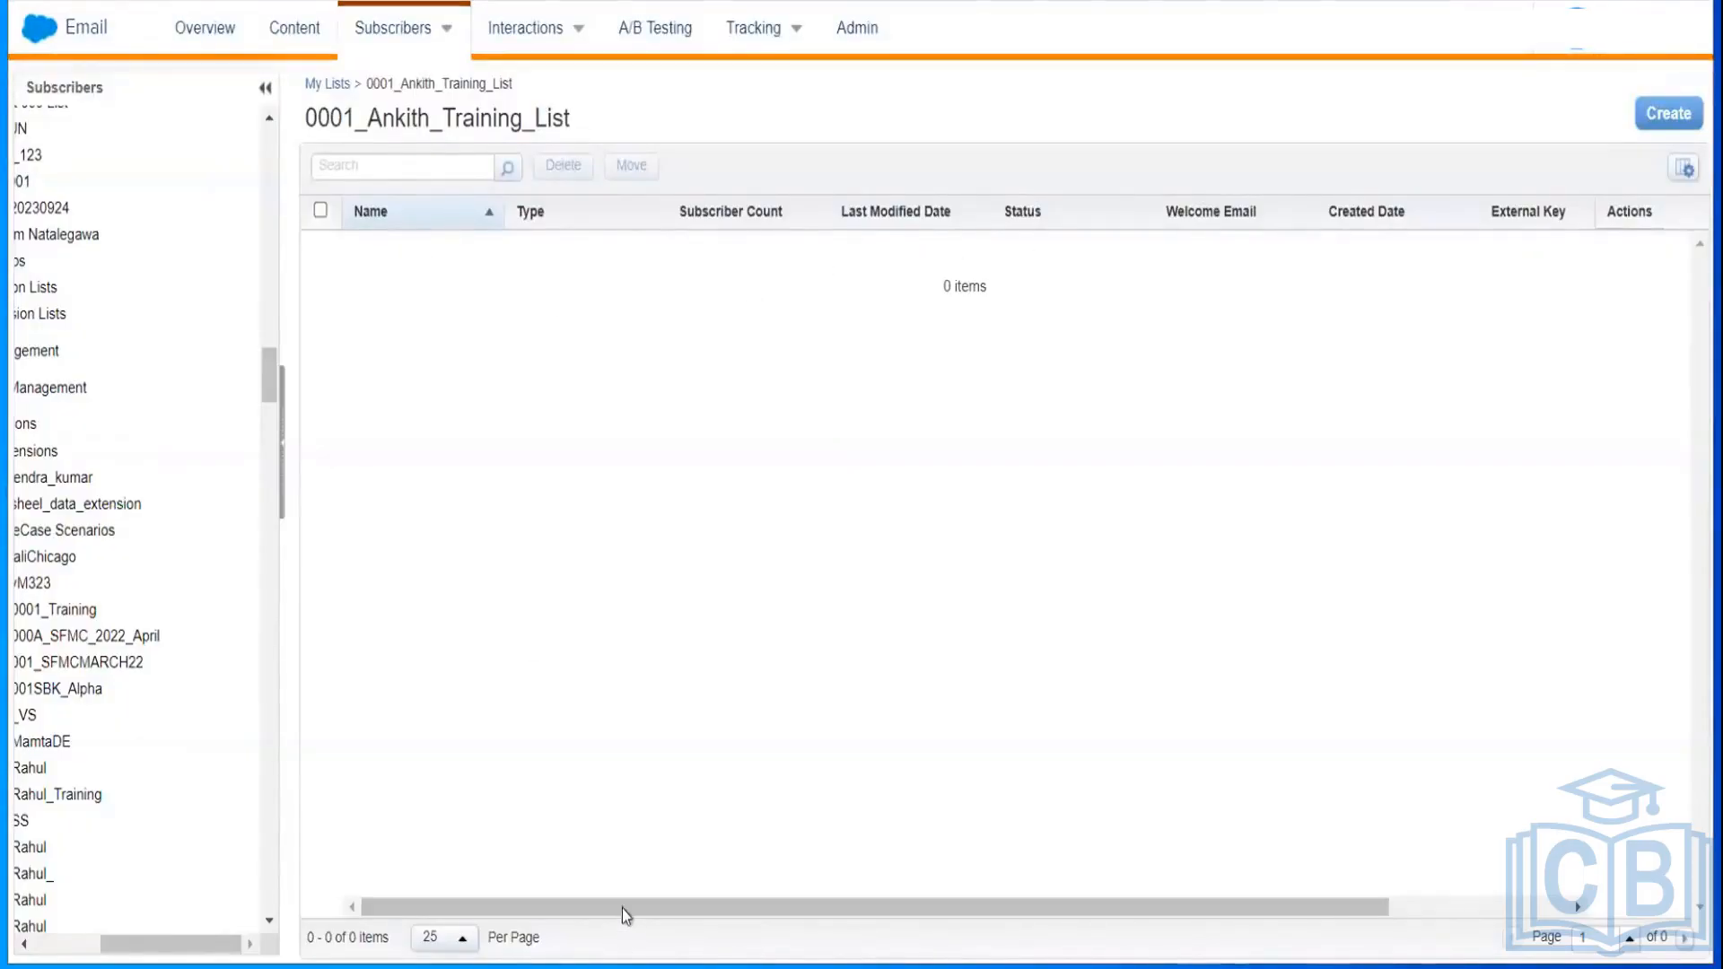
Step: Save a new list Amazon_Customers in 0001_Ankith_Training_List, description Amazon_Customers
{"action": "left_click_drag", "start_coordinate": [620, 898], "coordinate": [1357, 914]}
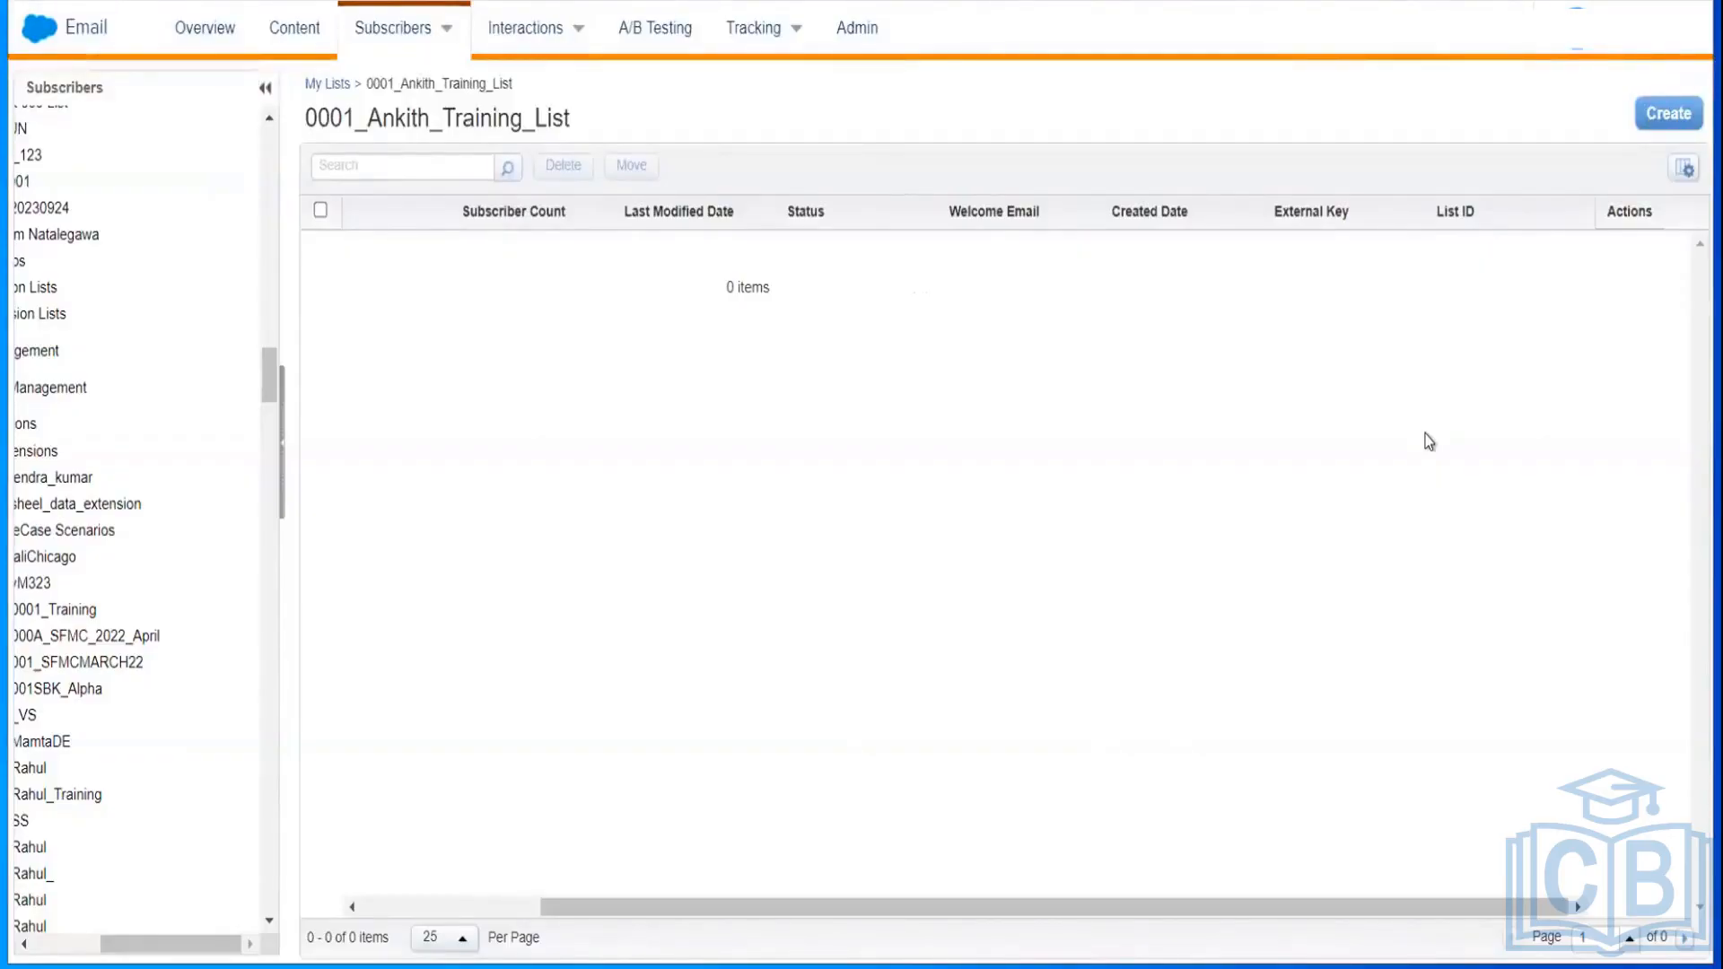
{"action": "left_click", "coordinate": [1666, 115]}
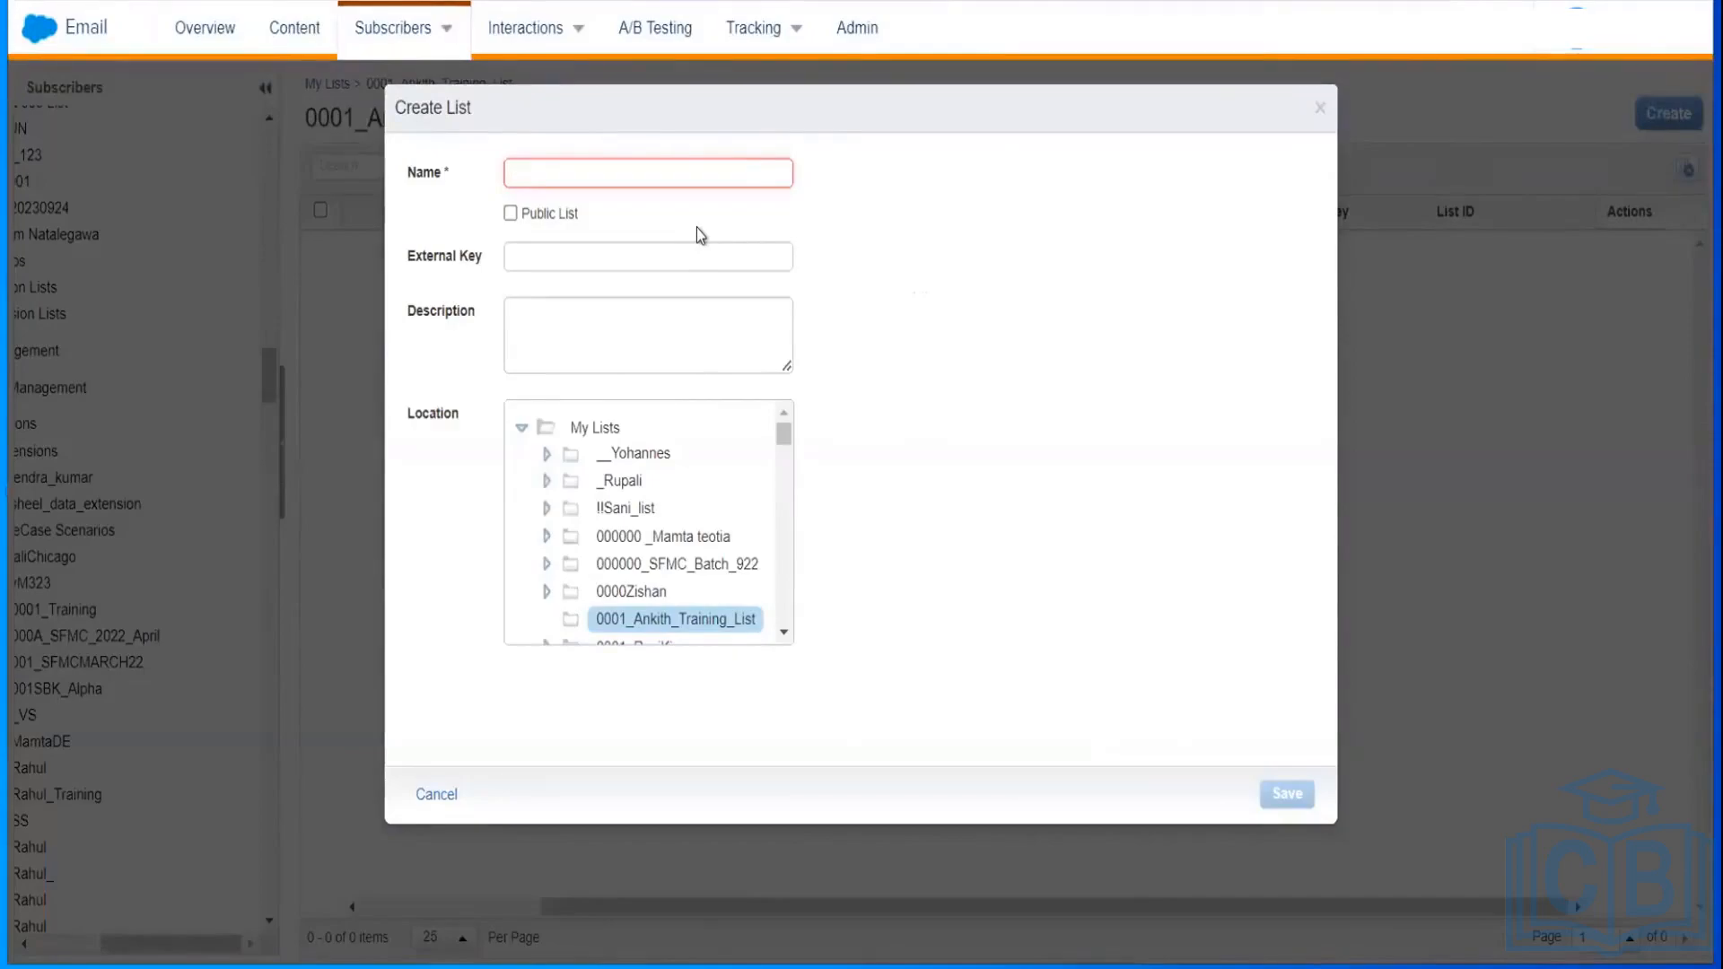
{"action": "type", "text": "Amaz"}
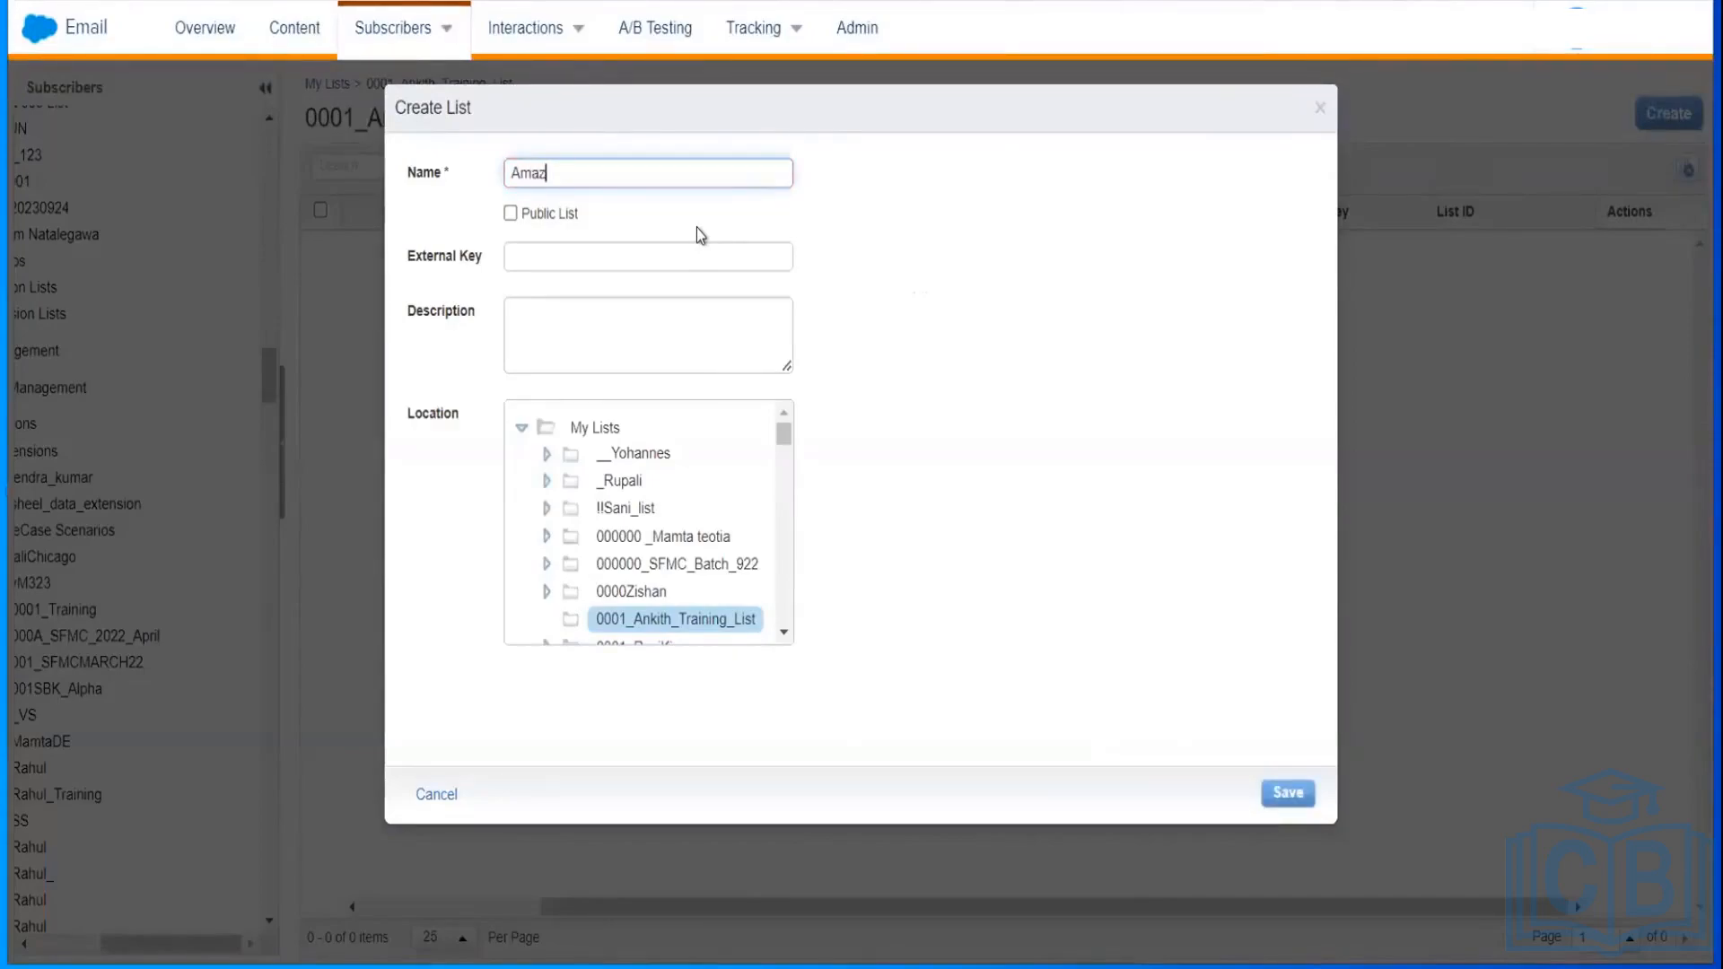
{"action": "type", "text": "on_Customer"}
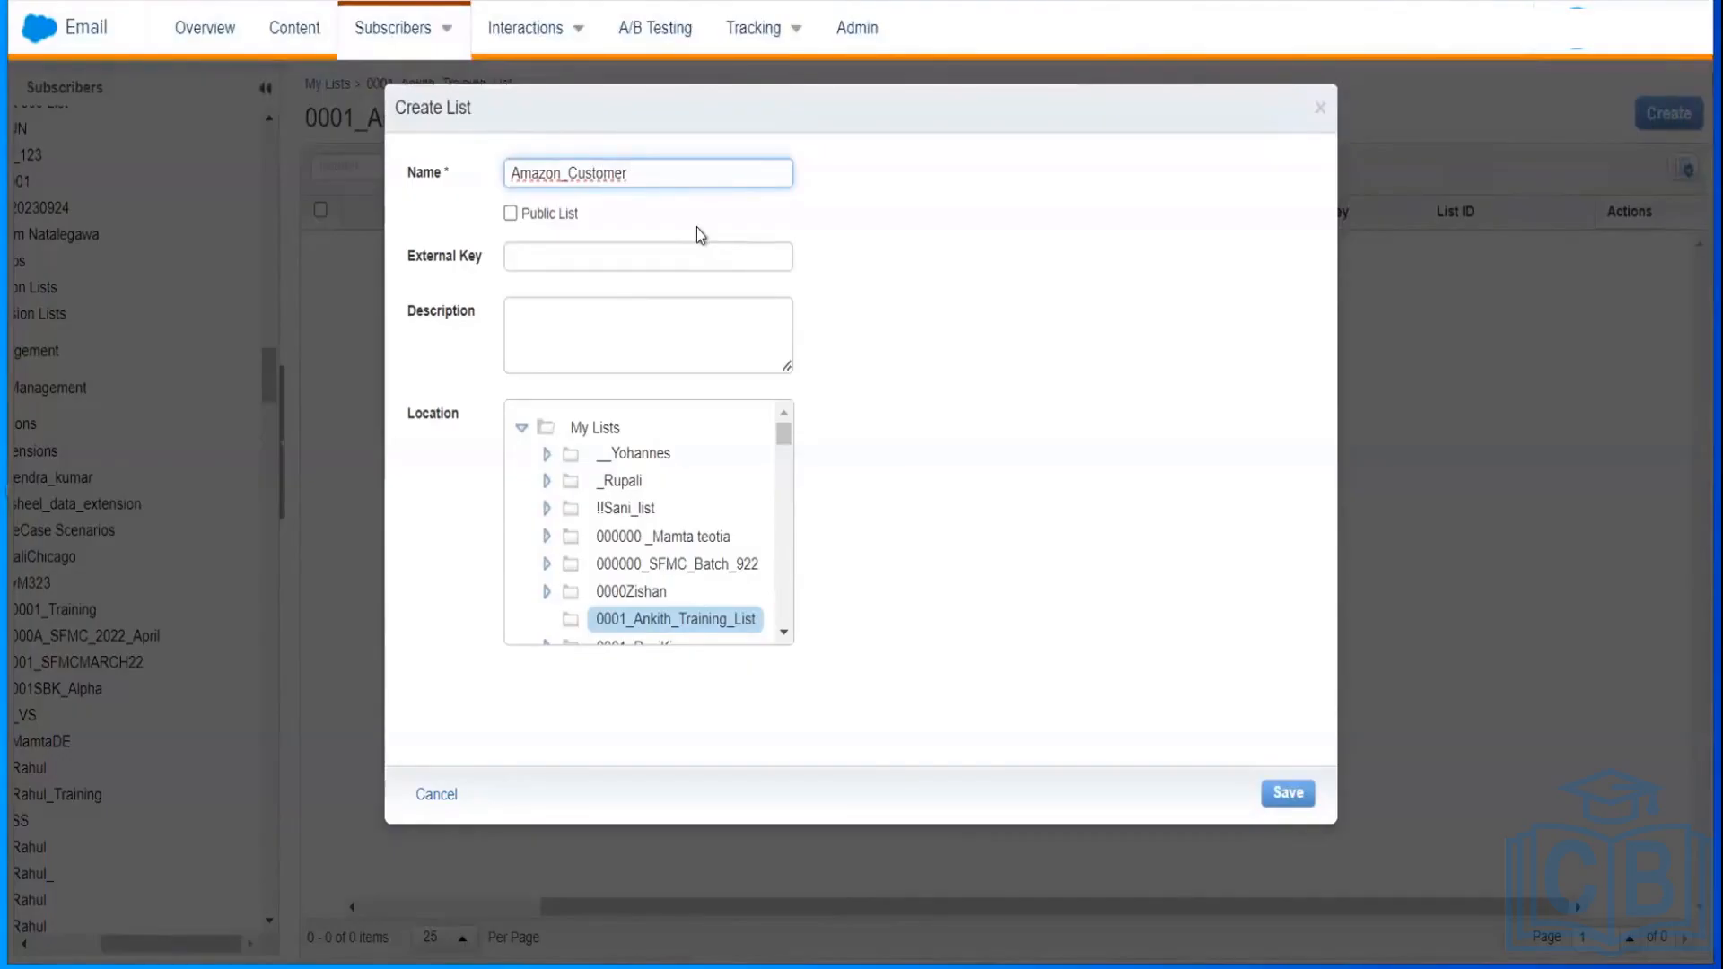
{"action": "type", "text": "s"}
{"action": "left_click", "coordinate": [672, 628]}
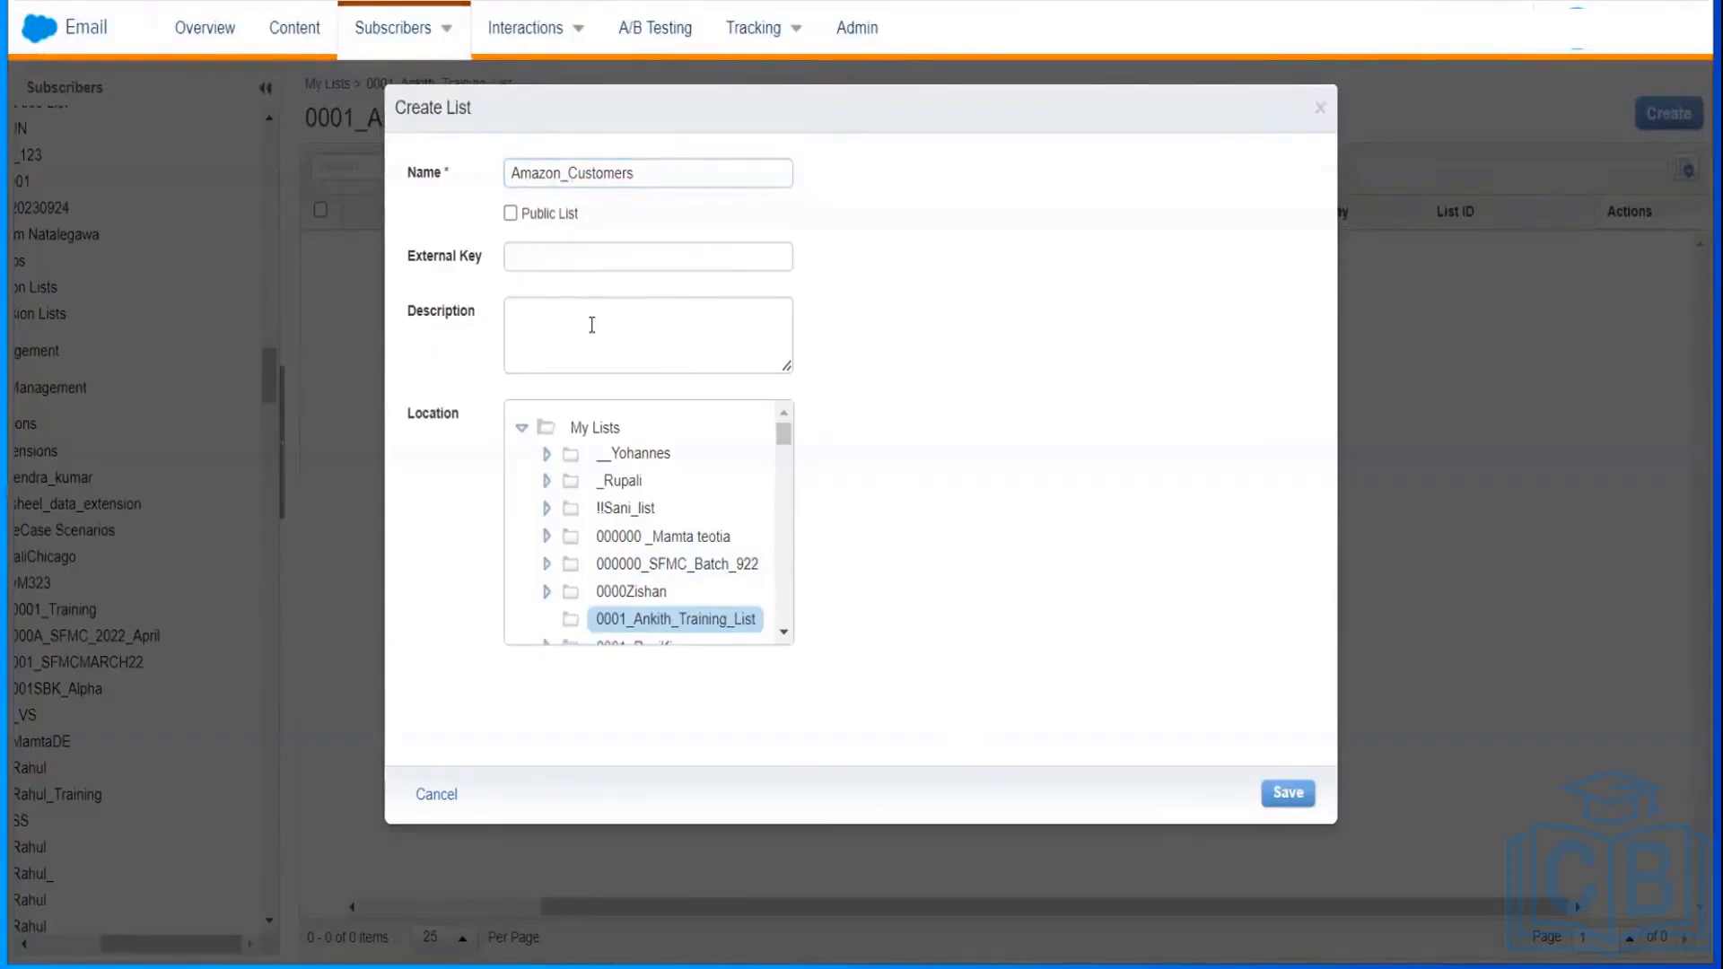
{"action": "left_click", "coordinate": [448, 182]}
{"action": "key", "text": "ctrl+c"}
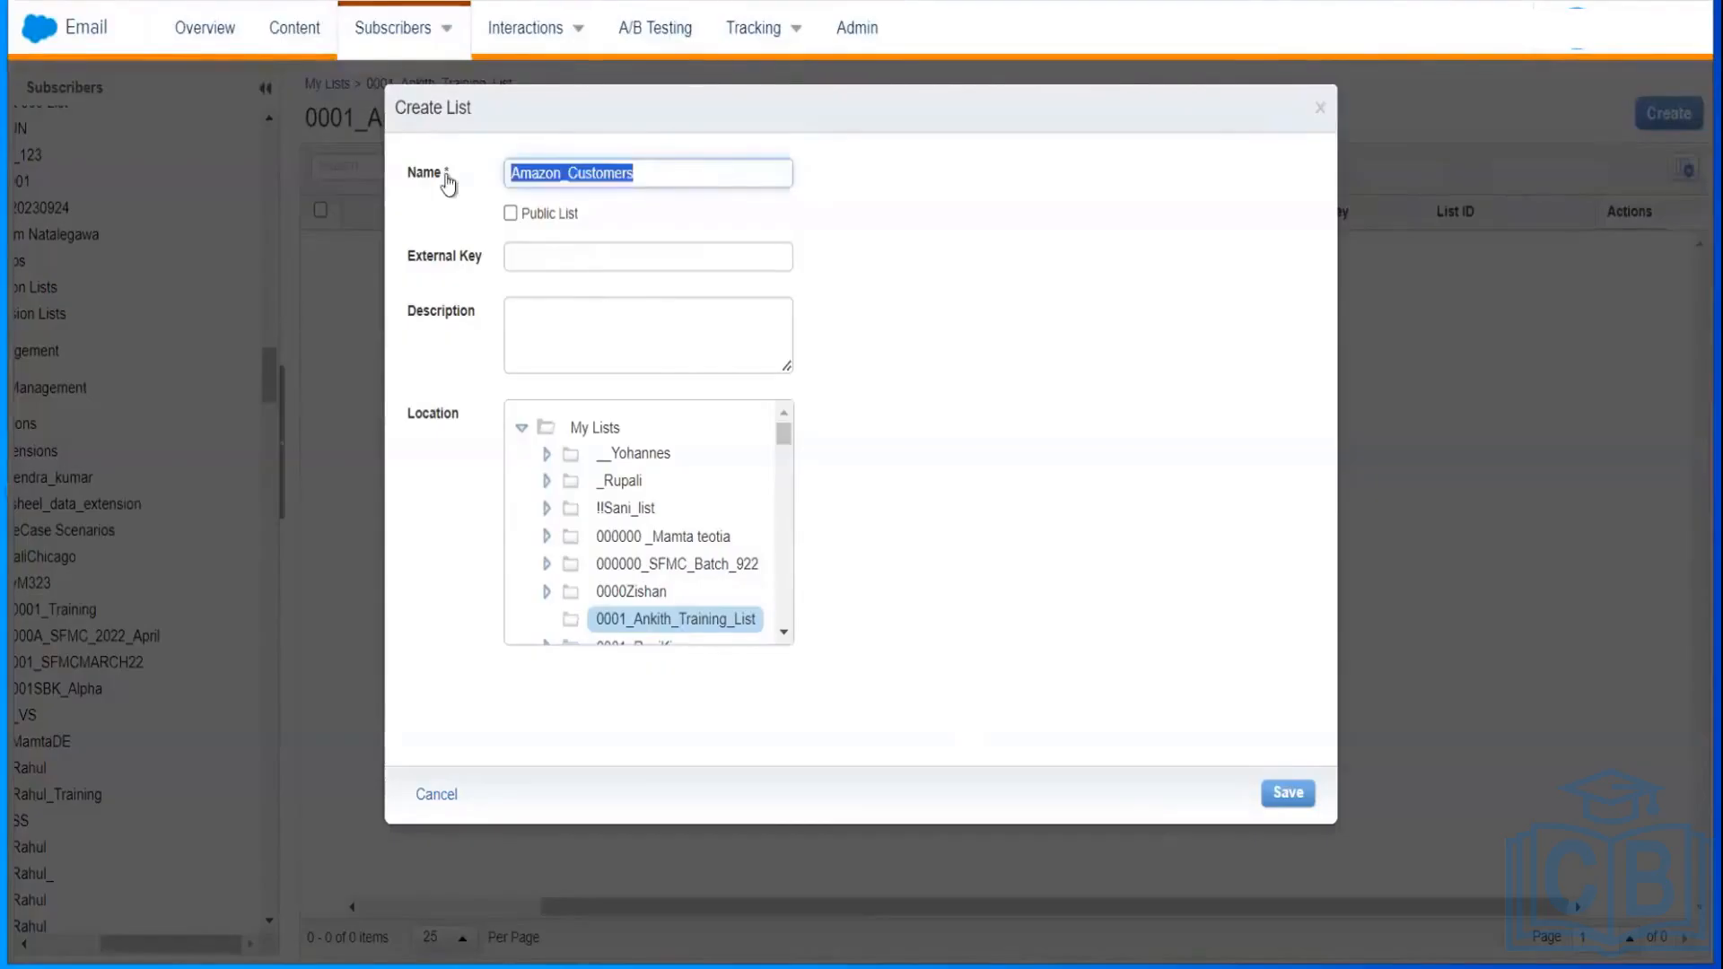
{"action": "left_click", "coordinate": [586, 319]}
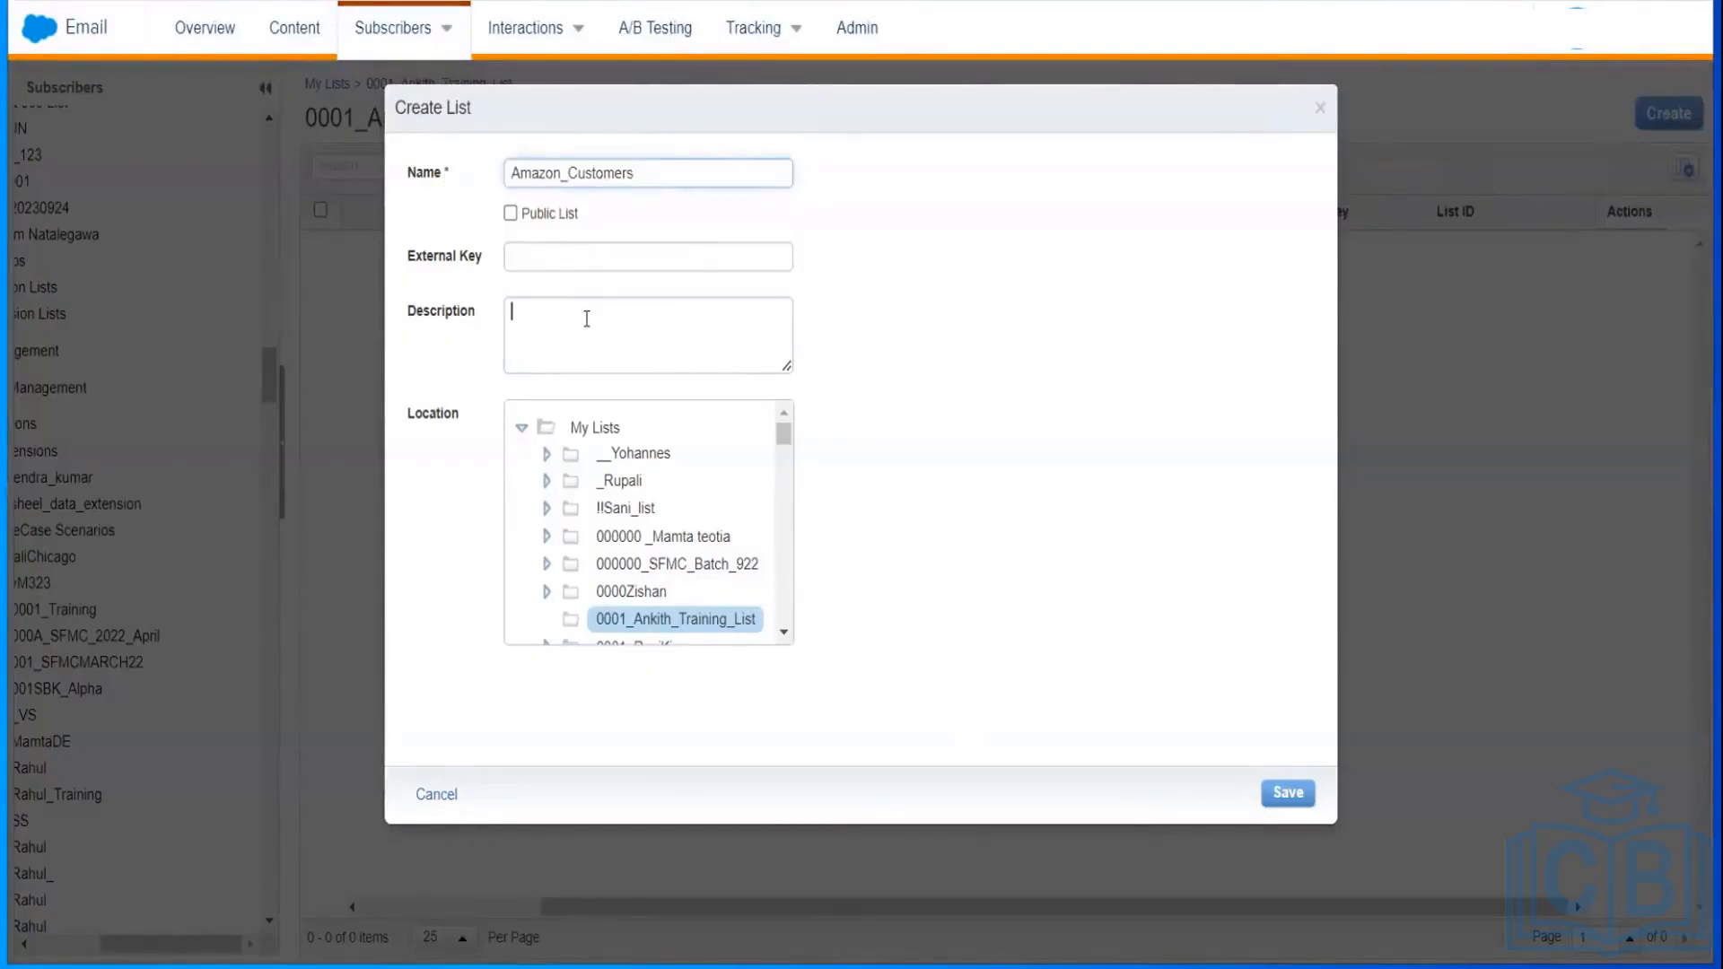
{"action": "key", "text": "ctrl+v"}
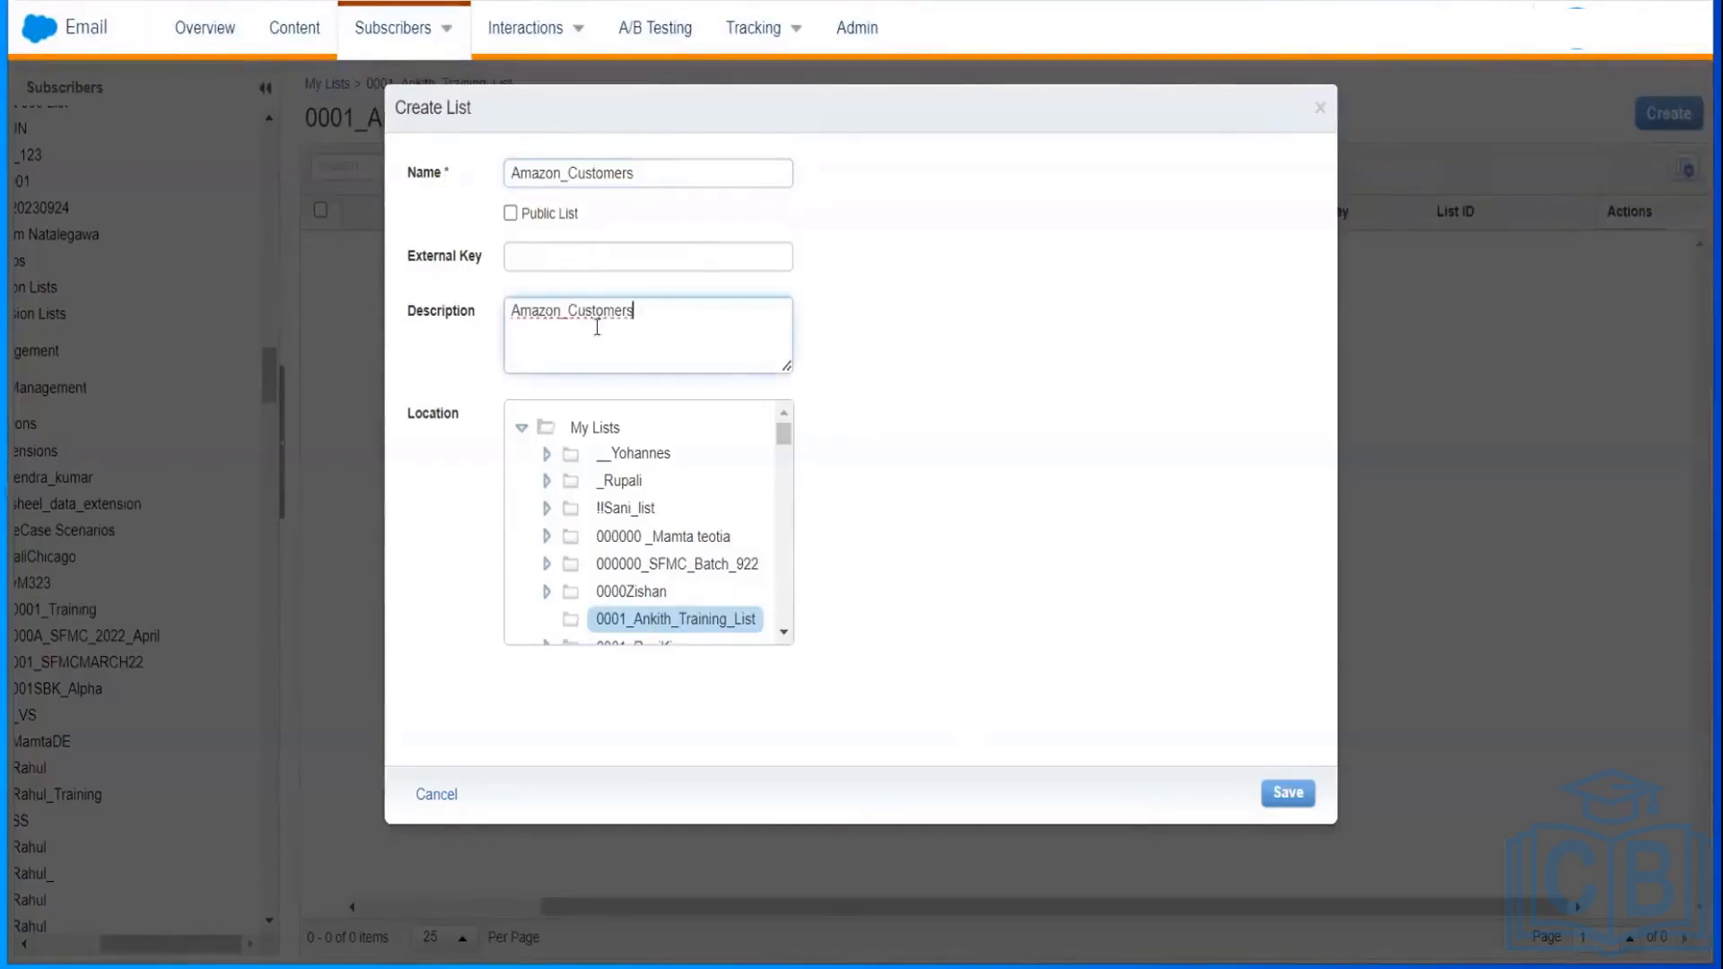
{"action": "left_click", "coordinate": [1288, 793]}
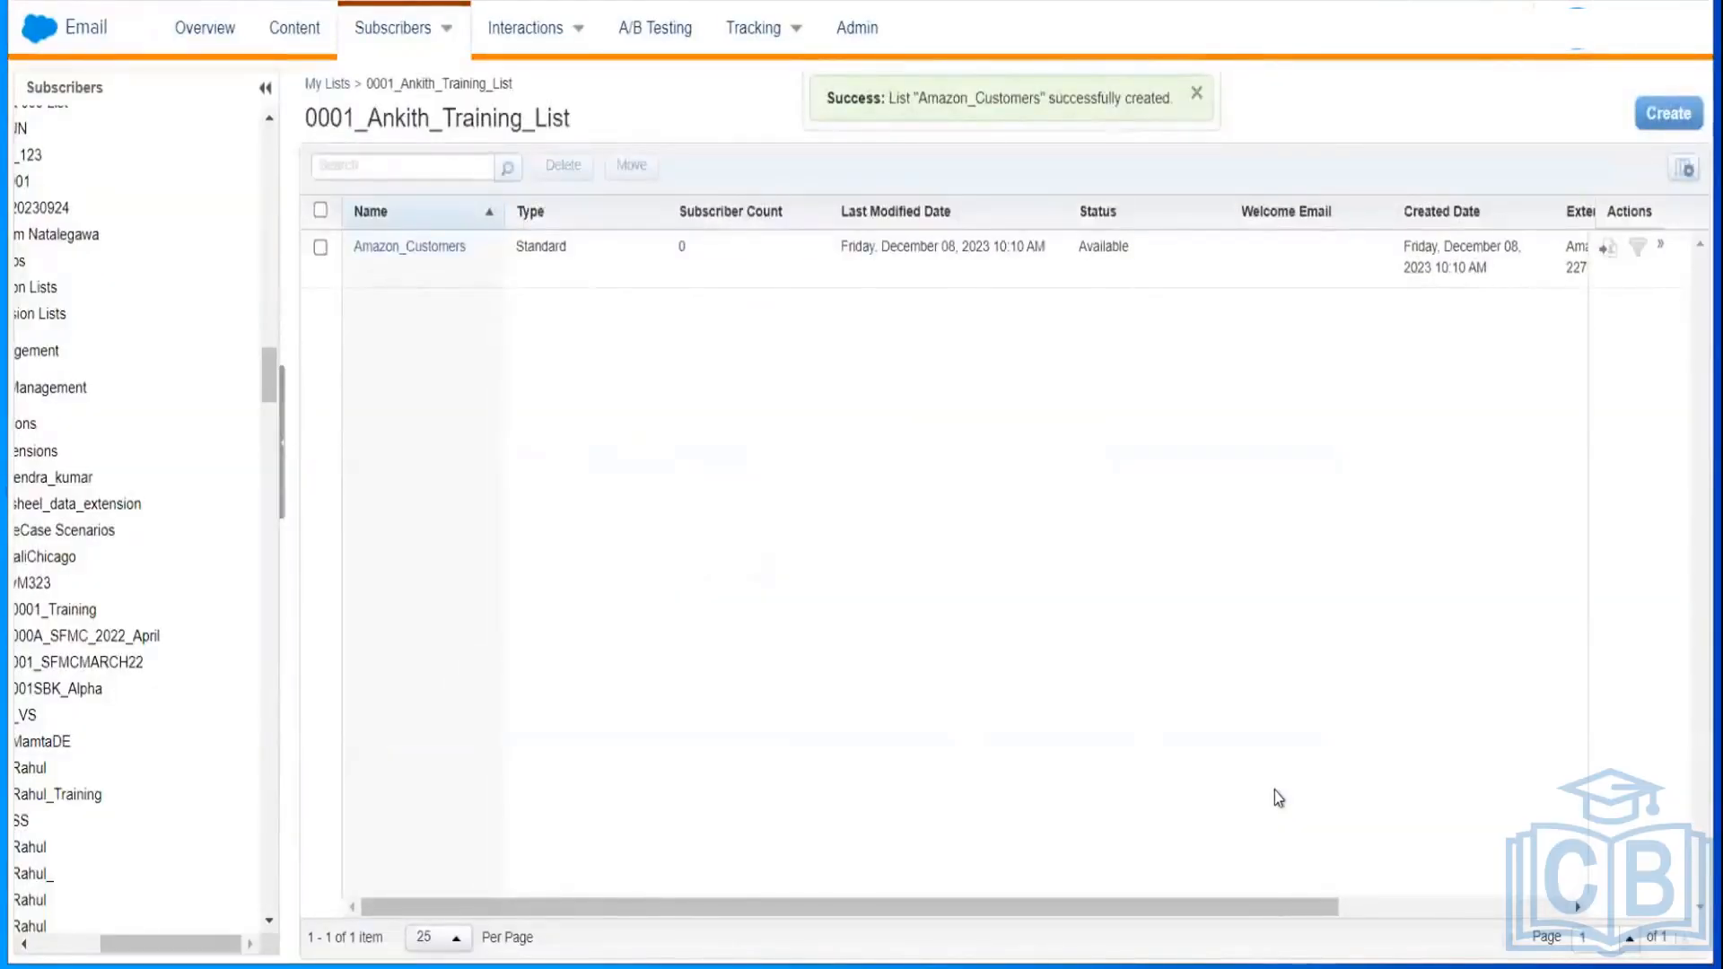
Step: Open the Amazon_Customers list and launch the Create Subscriber Wizard from its Subscribers tab
{"action": "left_click", "coordinate": [428, 251]}
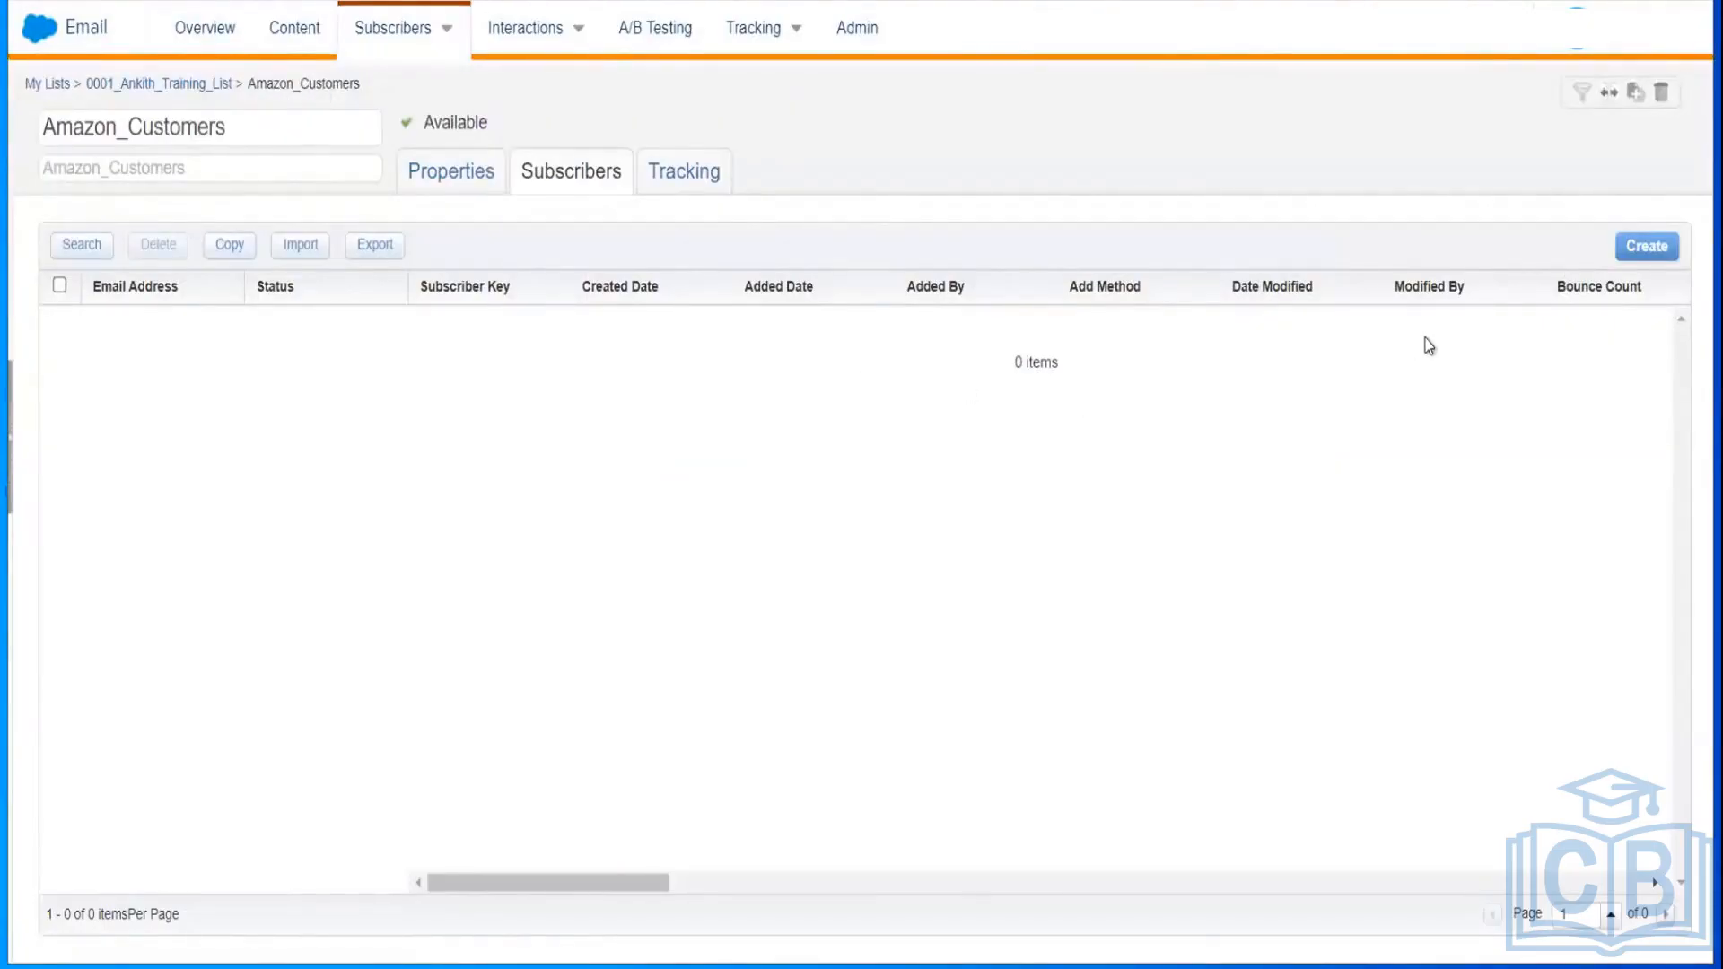
{"action": "left_click", "coordinate": [1647, 247]}
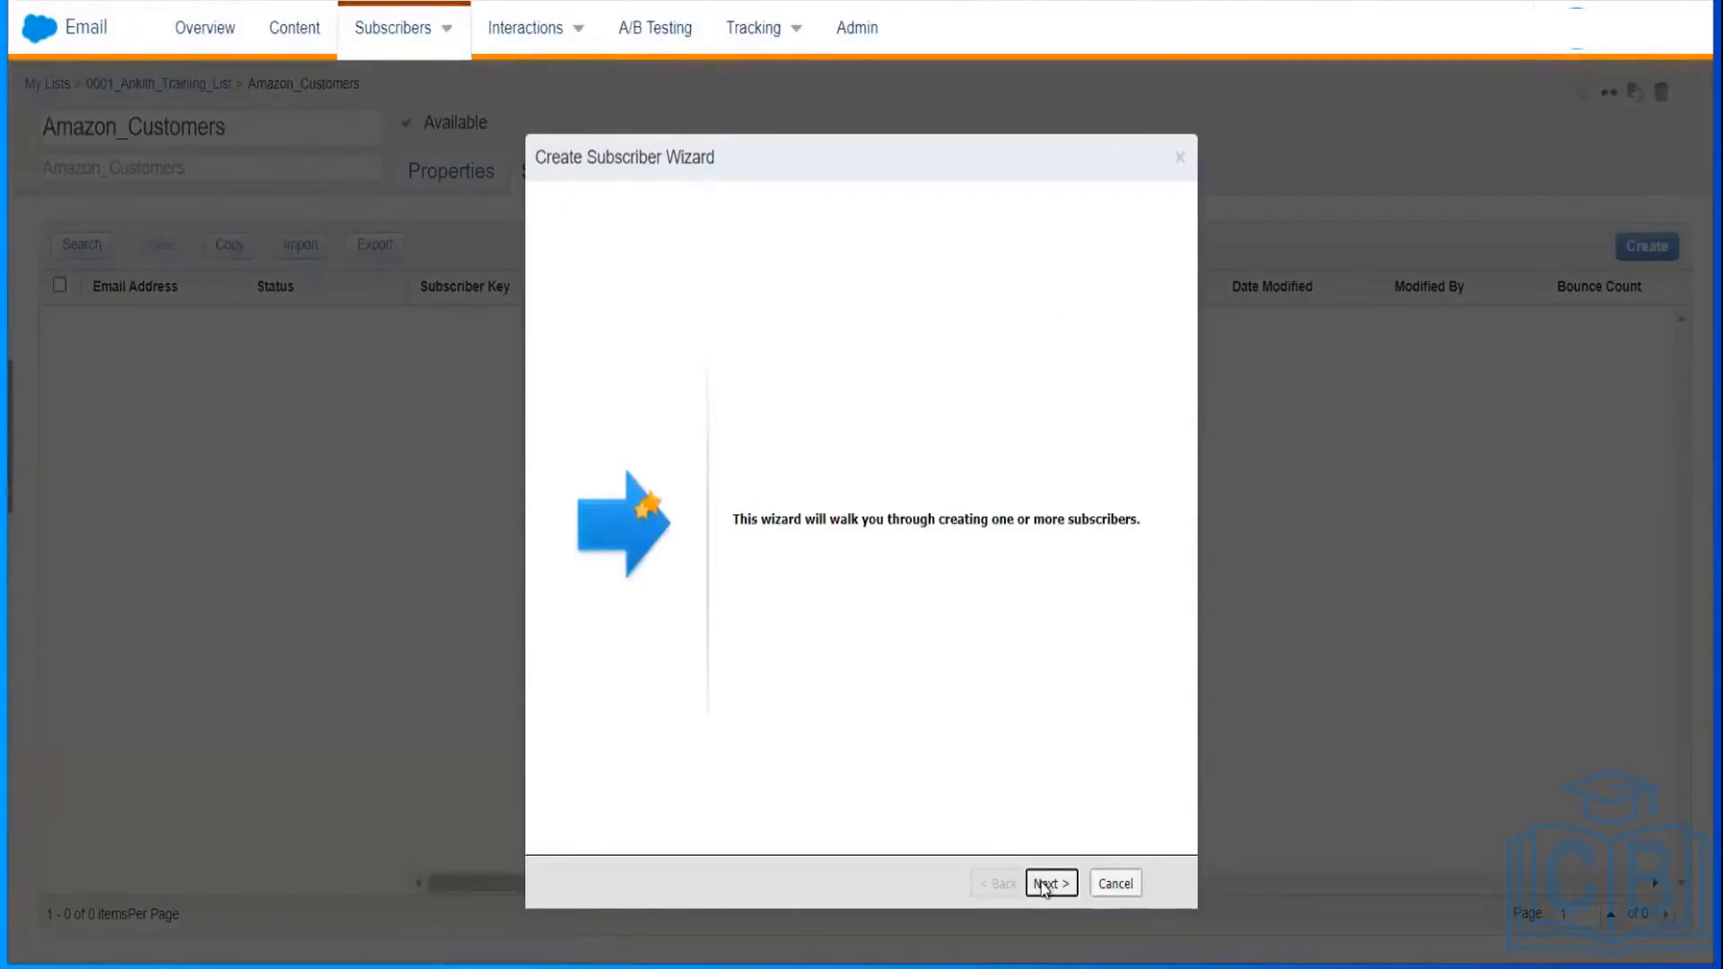
Step: Create subscriber AZ-001 with the subscriber's email address
{"action": "left_click", "coordinate": [1044, 884]}
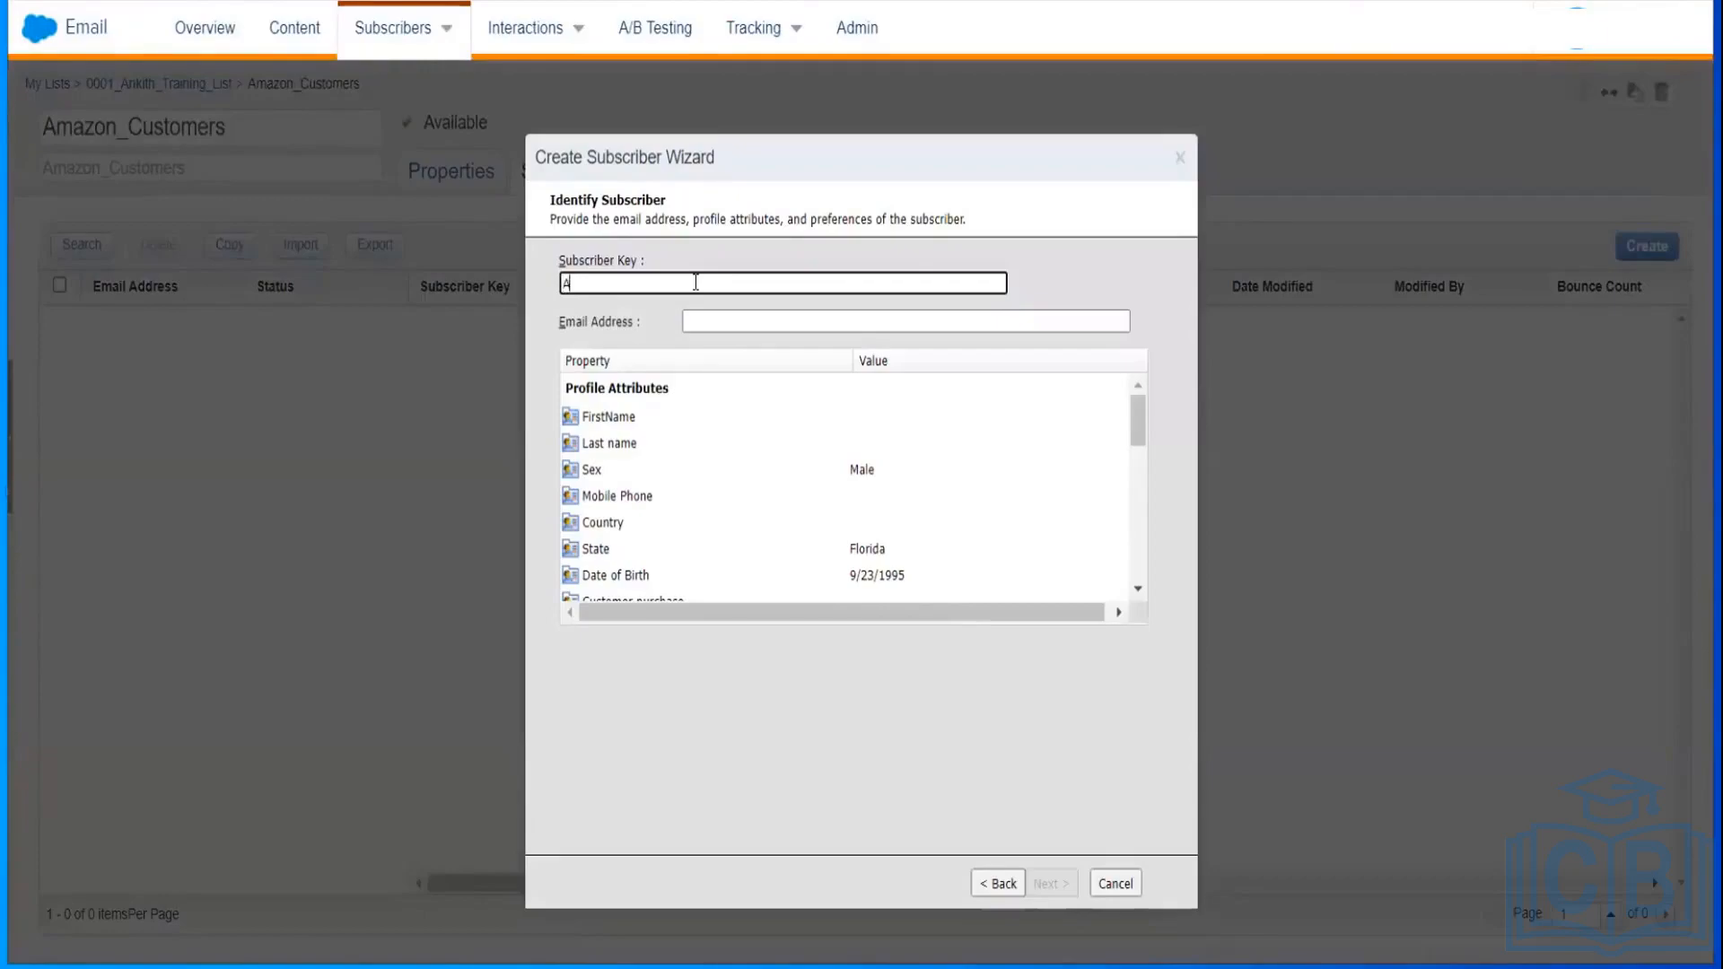
{"action": "type", "text": "AZ-001"}
{"action": "left_click", "coordinate": [757, 321]}
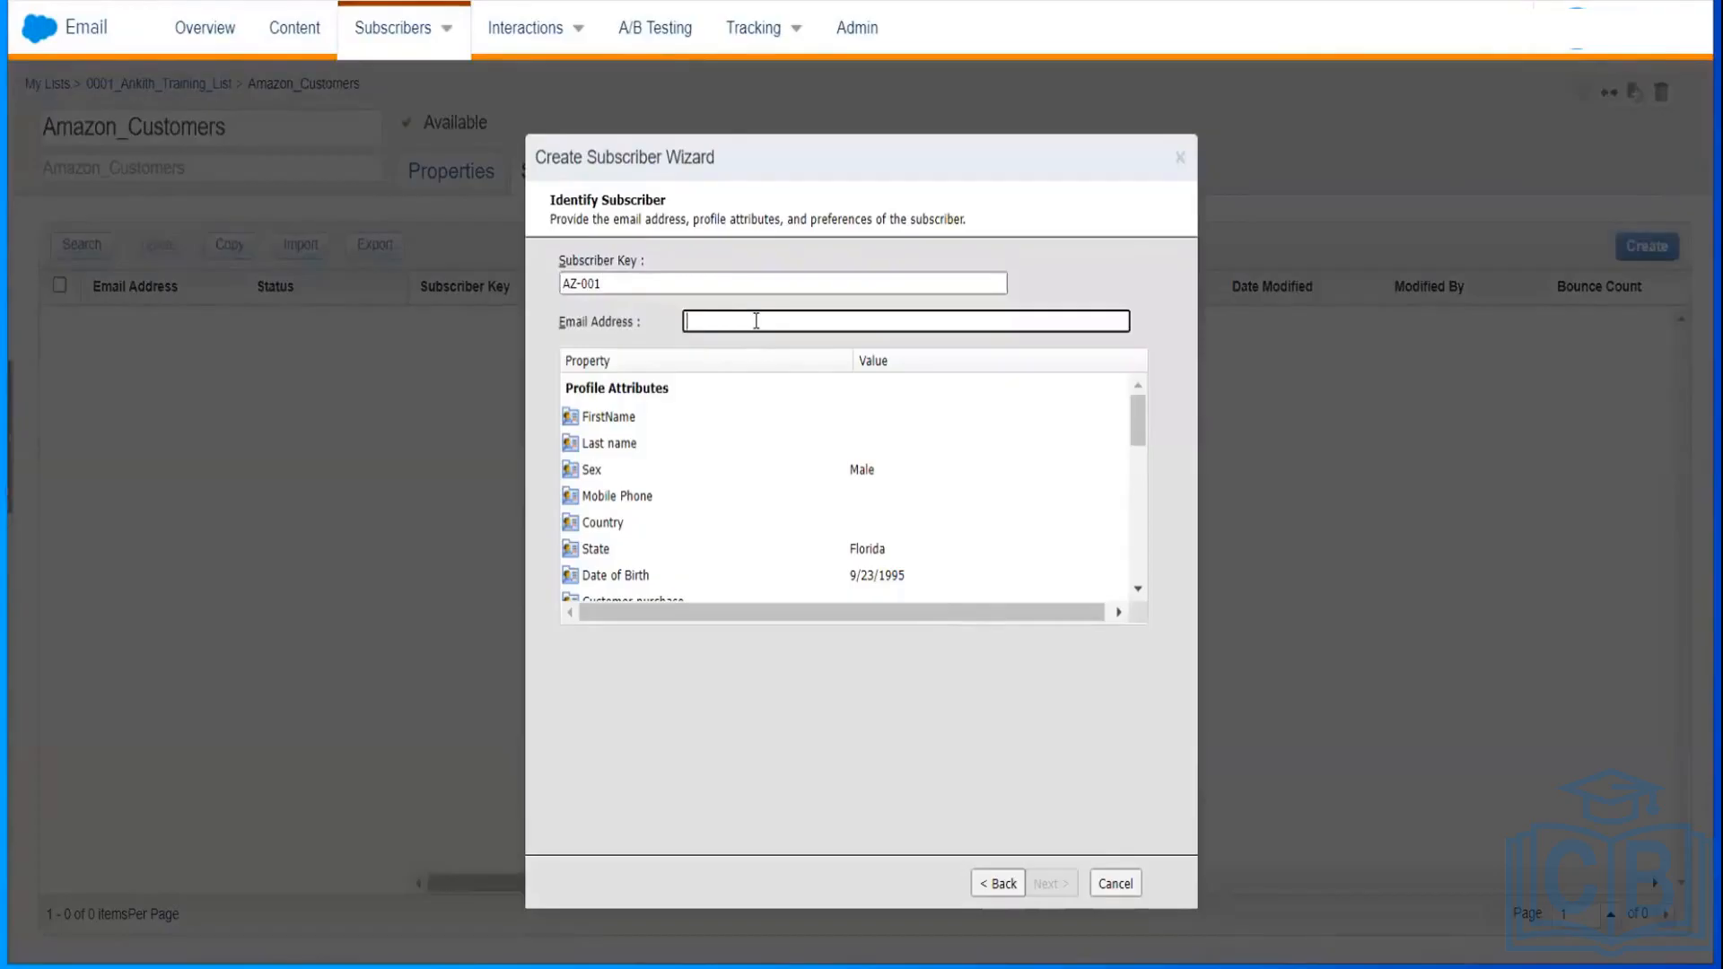
{"action": "type", "text": "***"}
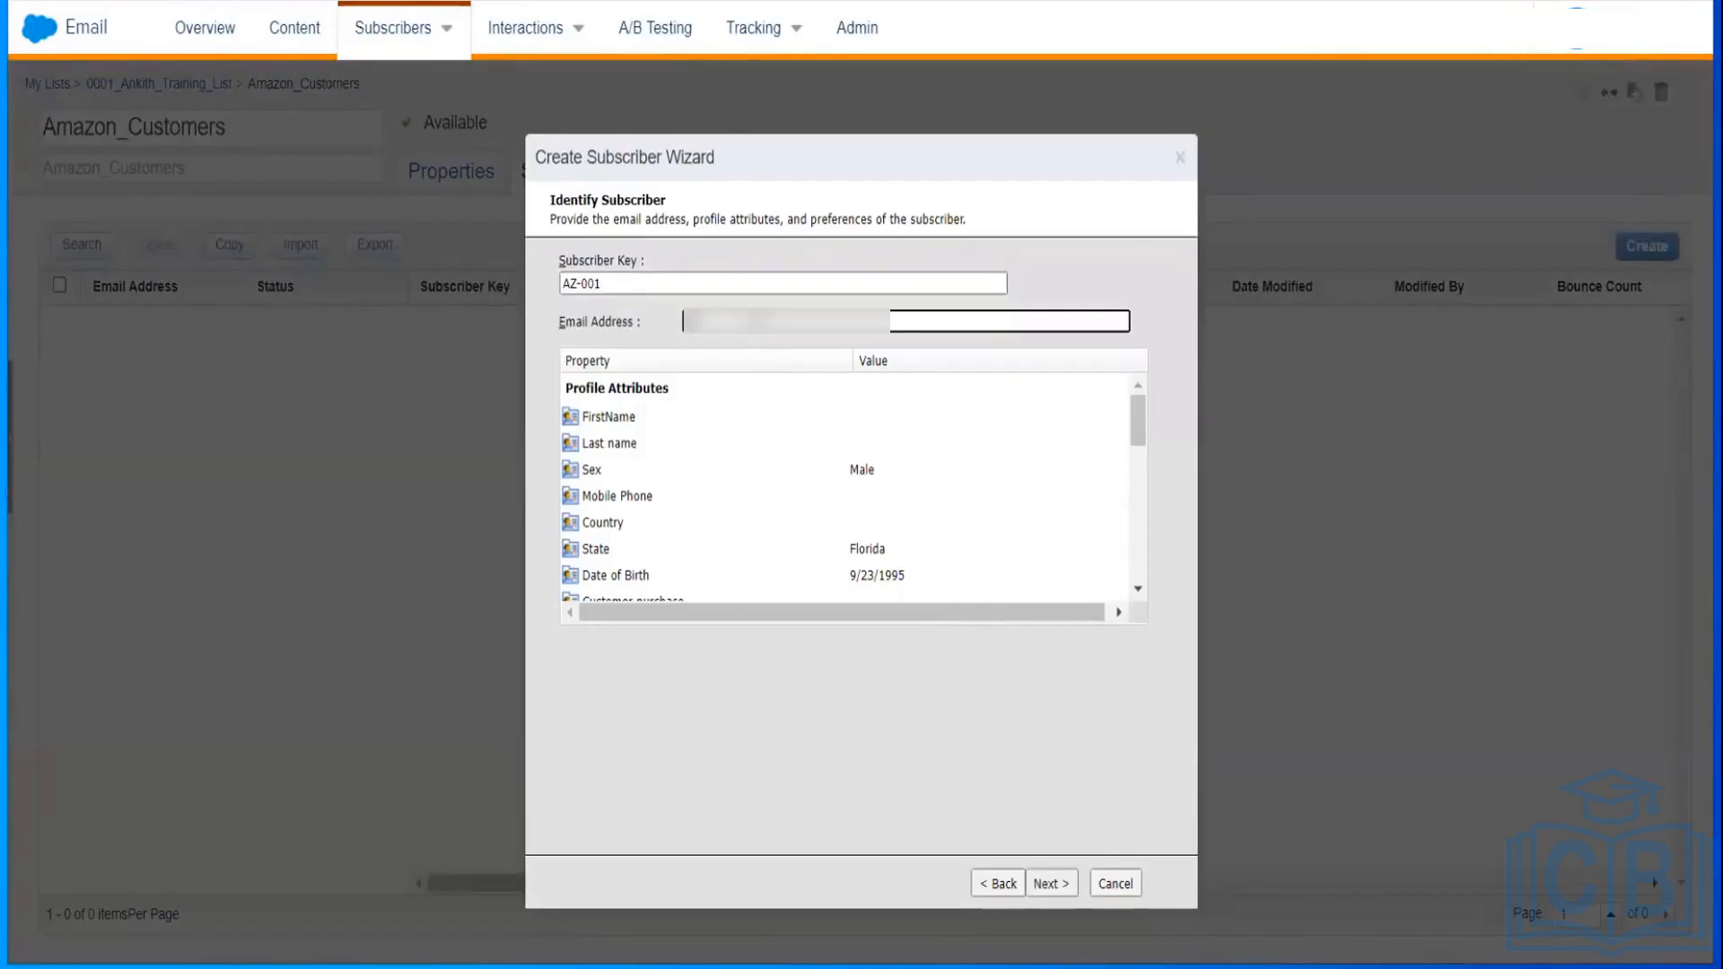
{"action": "type", "text": "*****"}
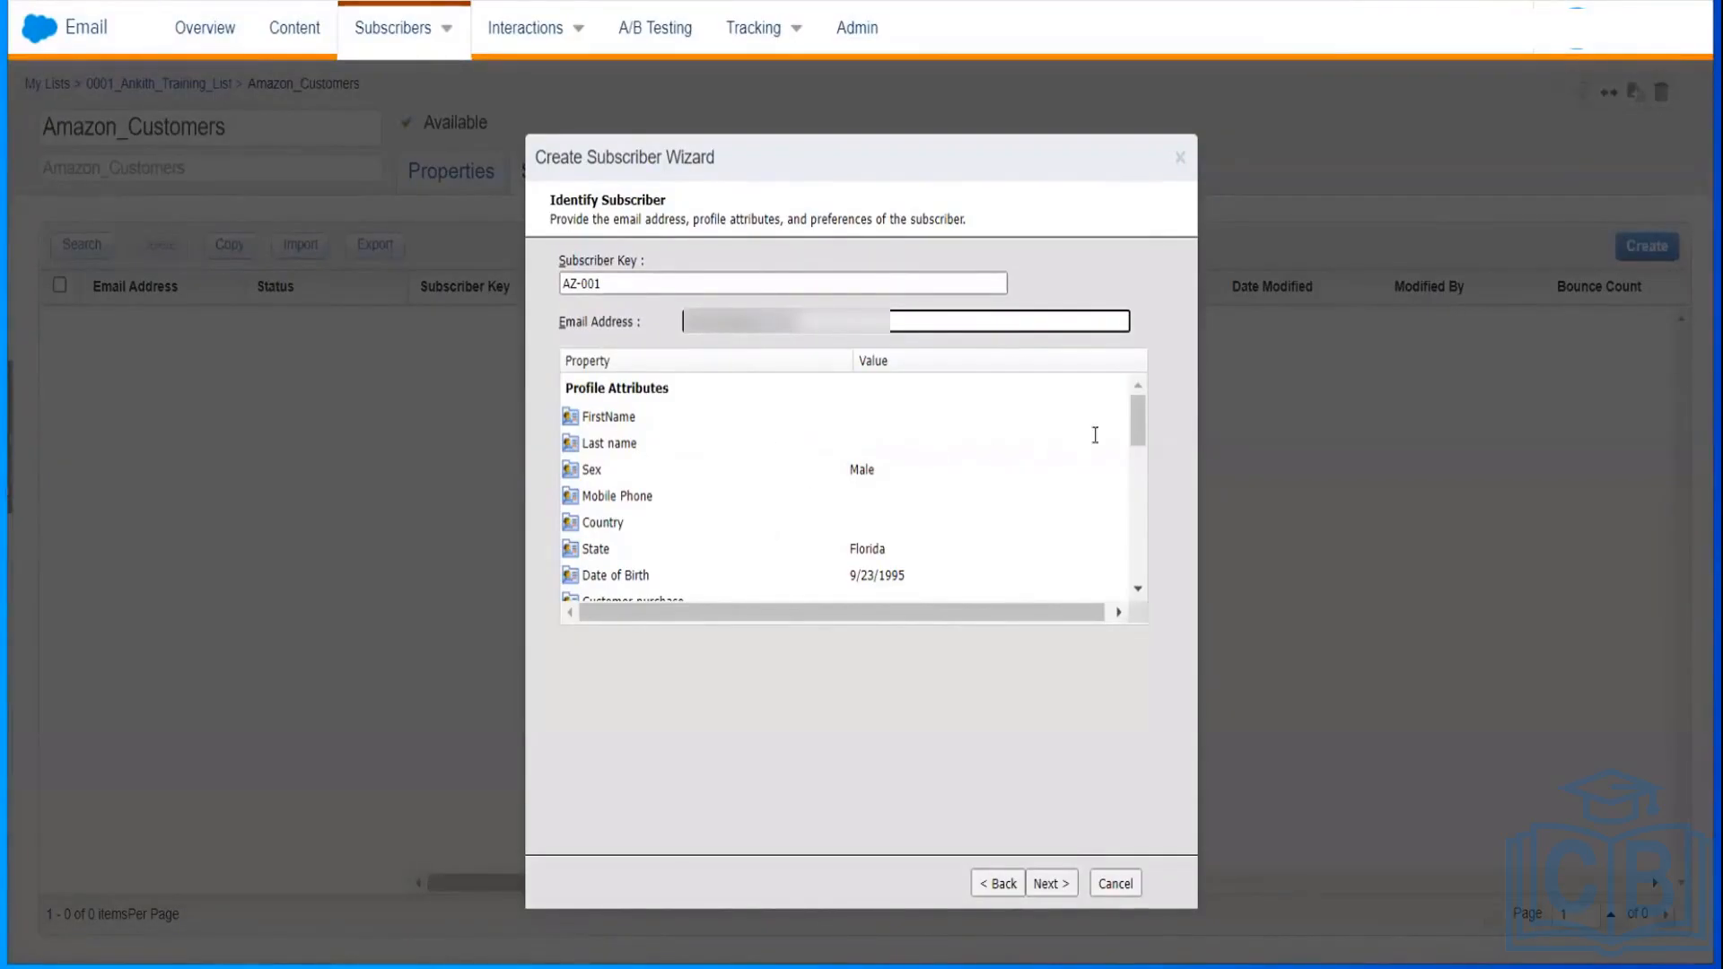
{"action": "left_click_drag", "start_coordinate": [1141, 427], "coordinate": [1131, 638]}
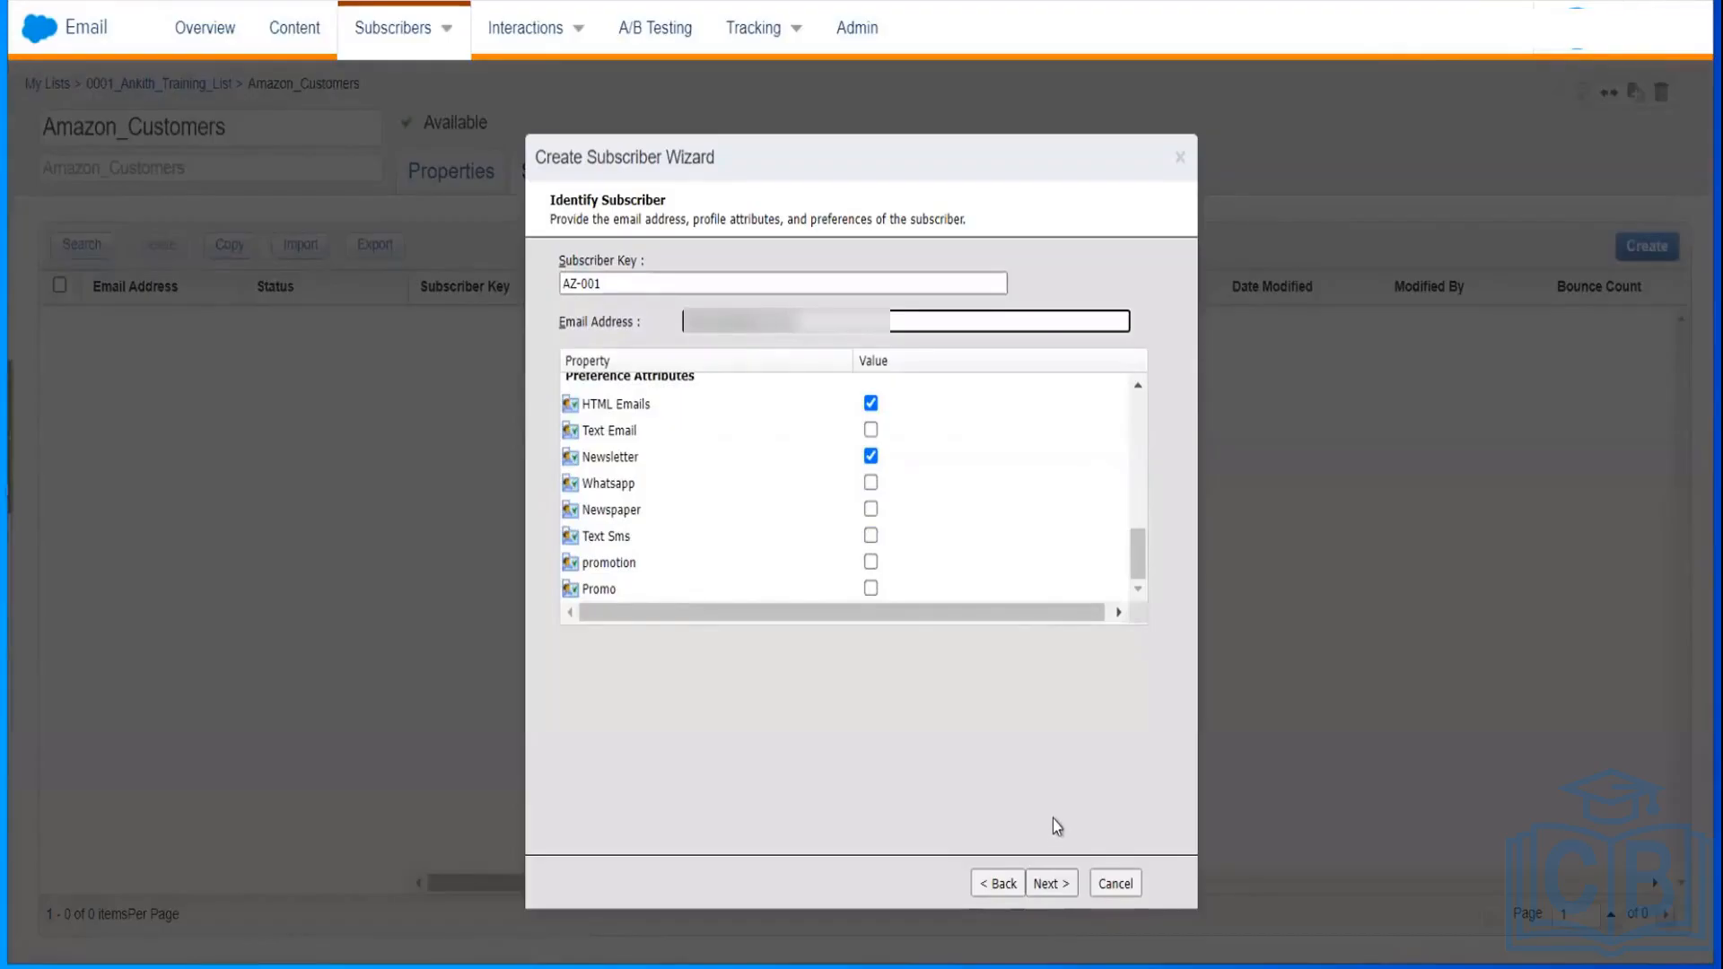
{"action": "left_click", "coordinate": [1041, 884]}
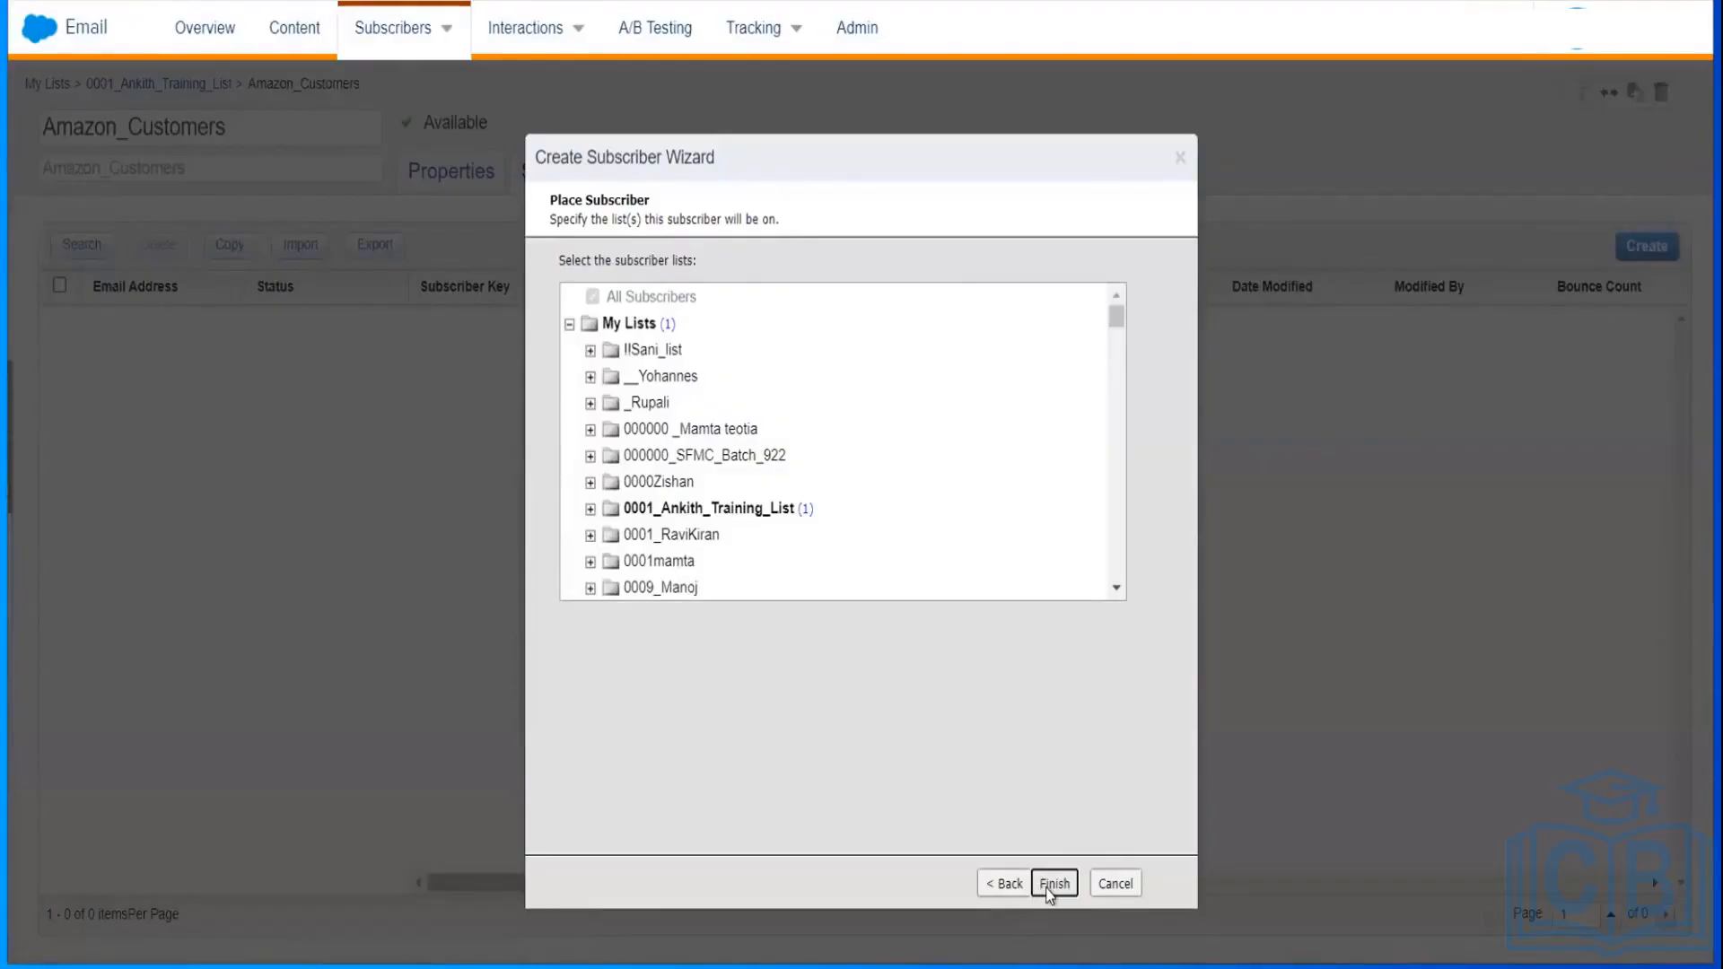
{"action": "left_click", "coordinate": [1046, 884]}
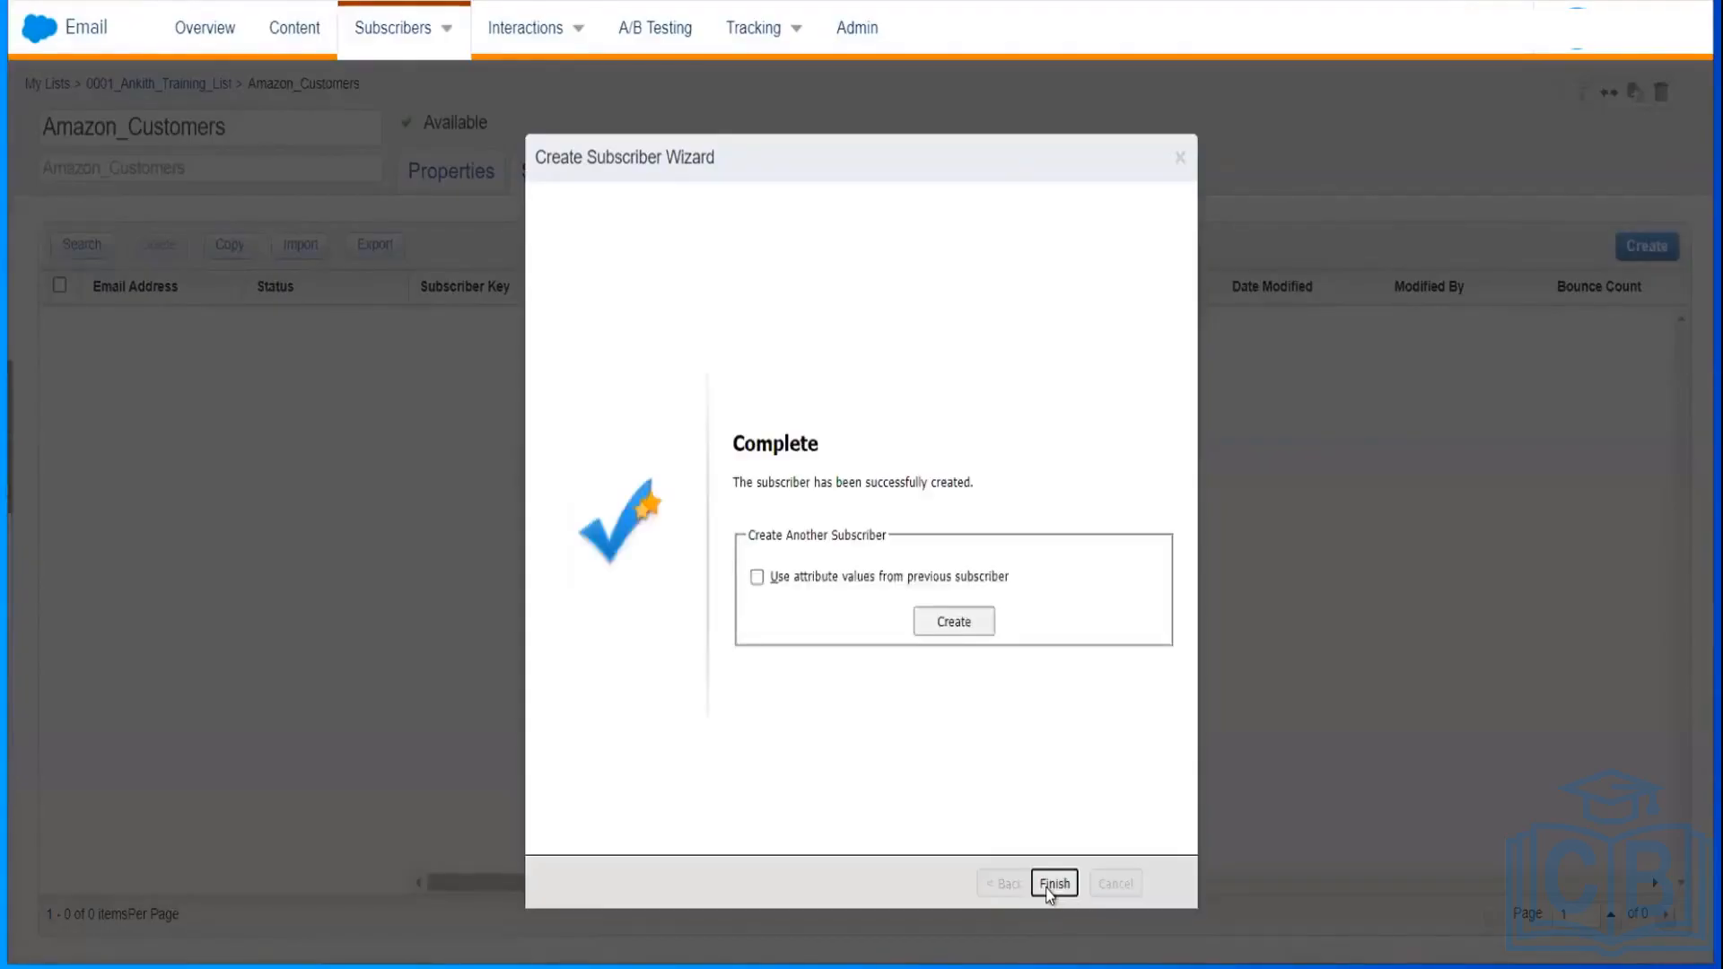
Step: Start another subscriber with 'Use attribute values from previous subscriber' ticked
{"action": "left_click", "coordinate": [914, 581]}
{"action": "left_click", "coordinate": [782, 578]}
{"action": "left_click", "coordinate": [820, 575]}
{"action": "left_click", "coordinate": [969, 628]}
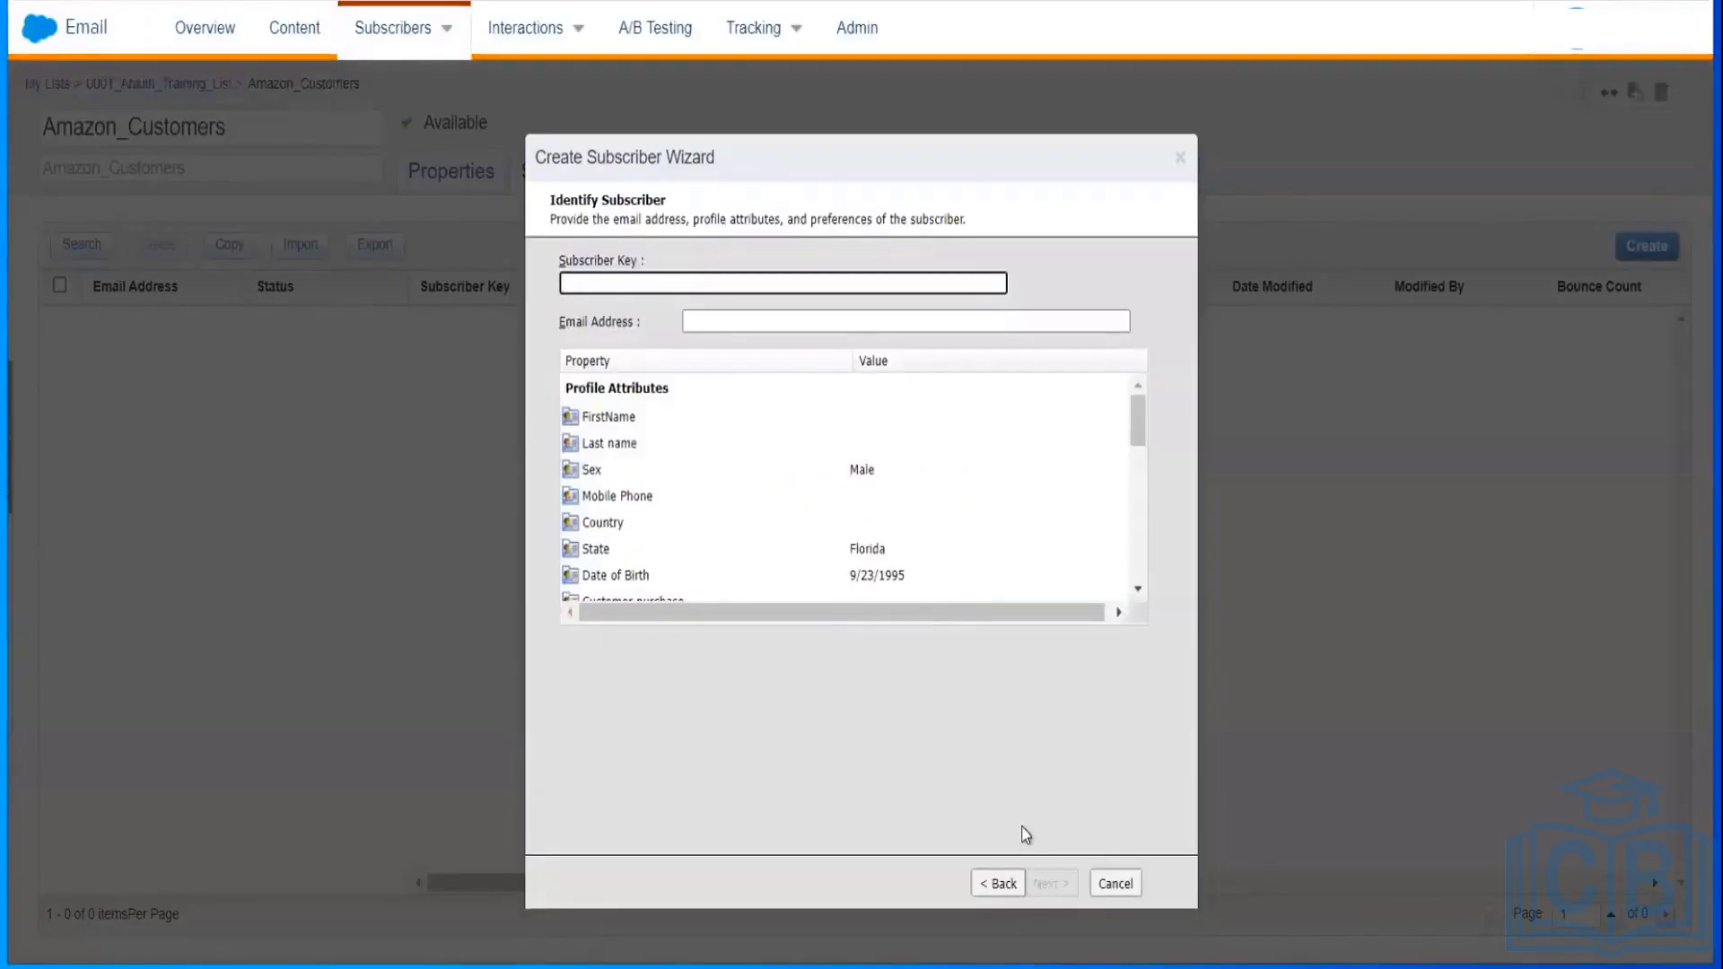
{"action": "left_click", "coordinate": [675, 295]}
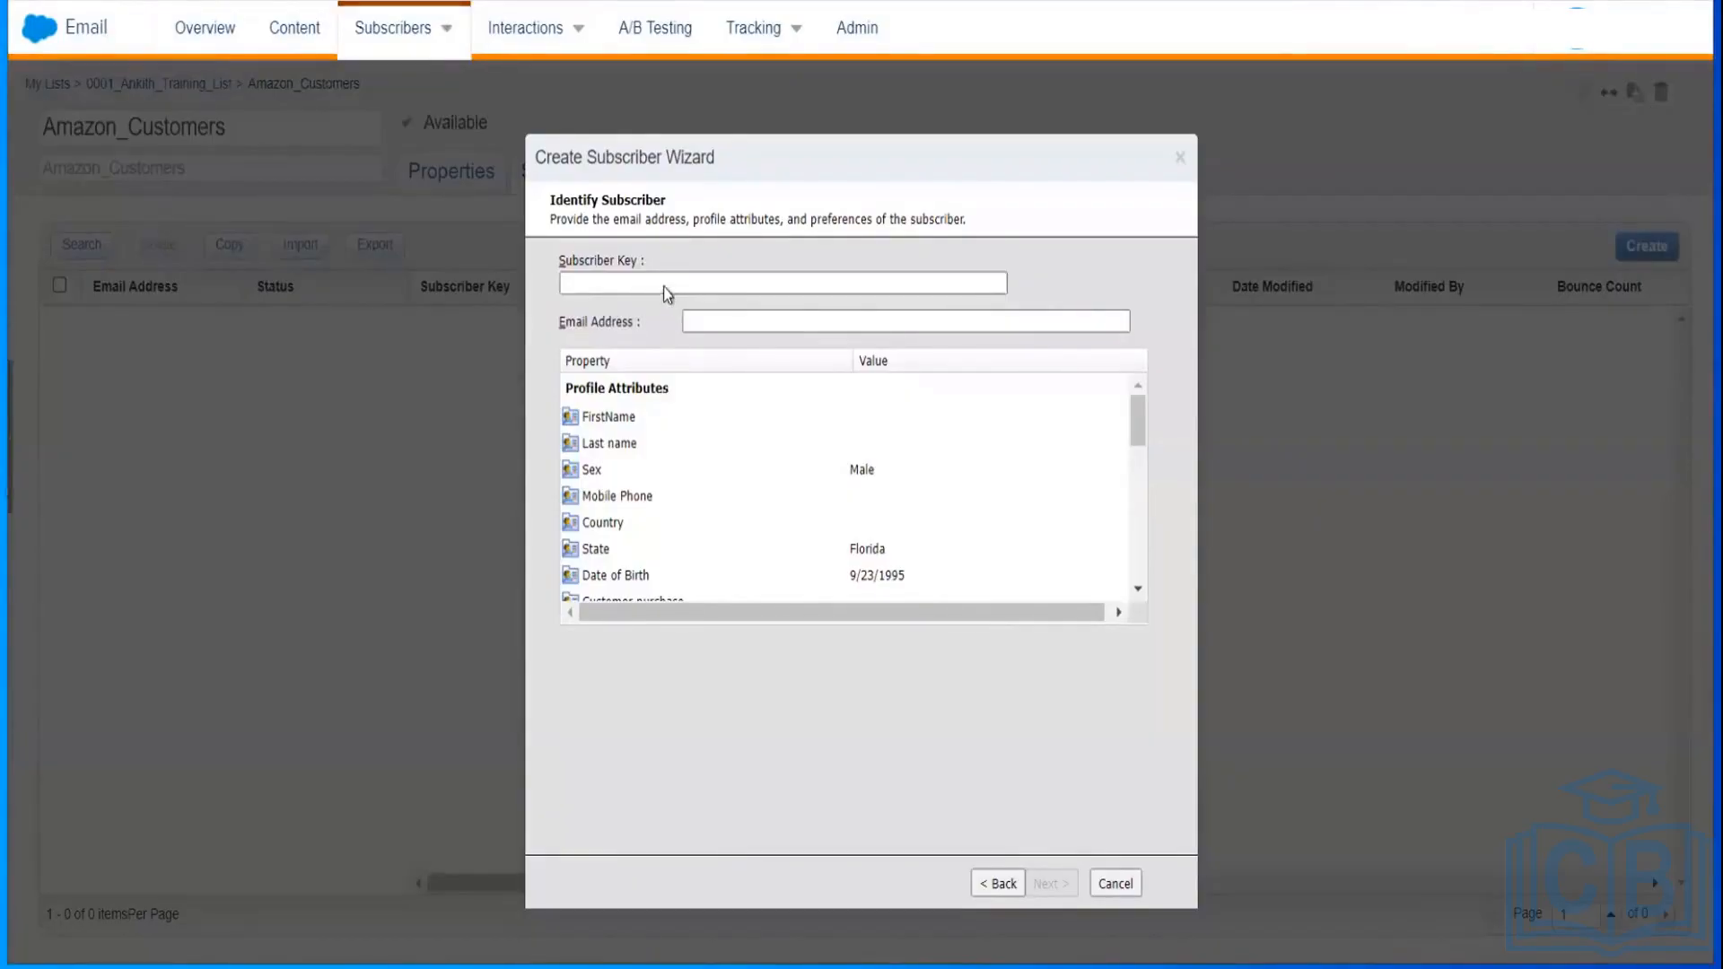
Step: Enter subscriber key AZ-002 and the subscriber's email address
{"action": "left_click", "coordinate": [663, 283]}
{"action": "type", "text": "A"}
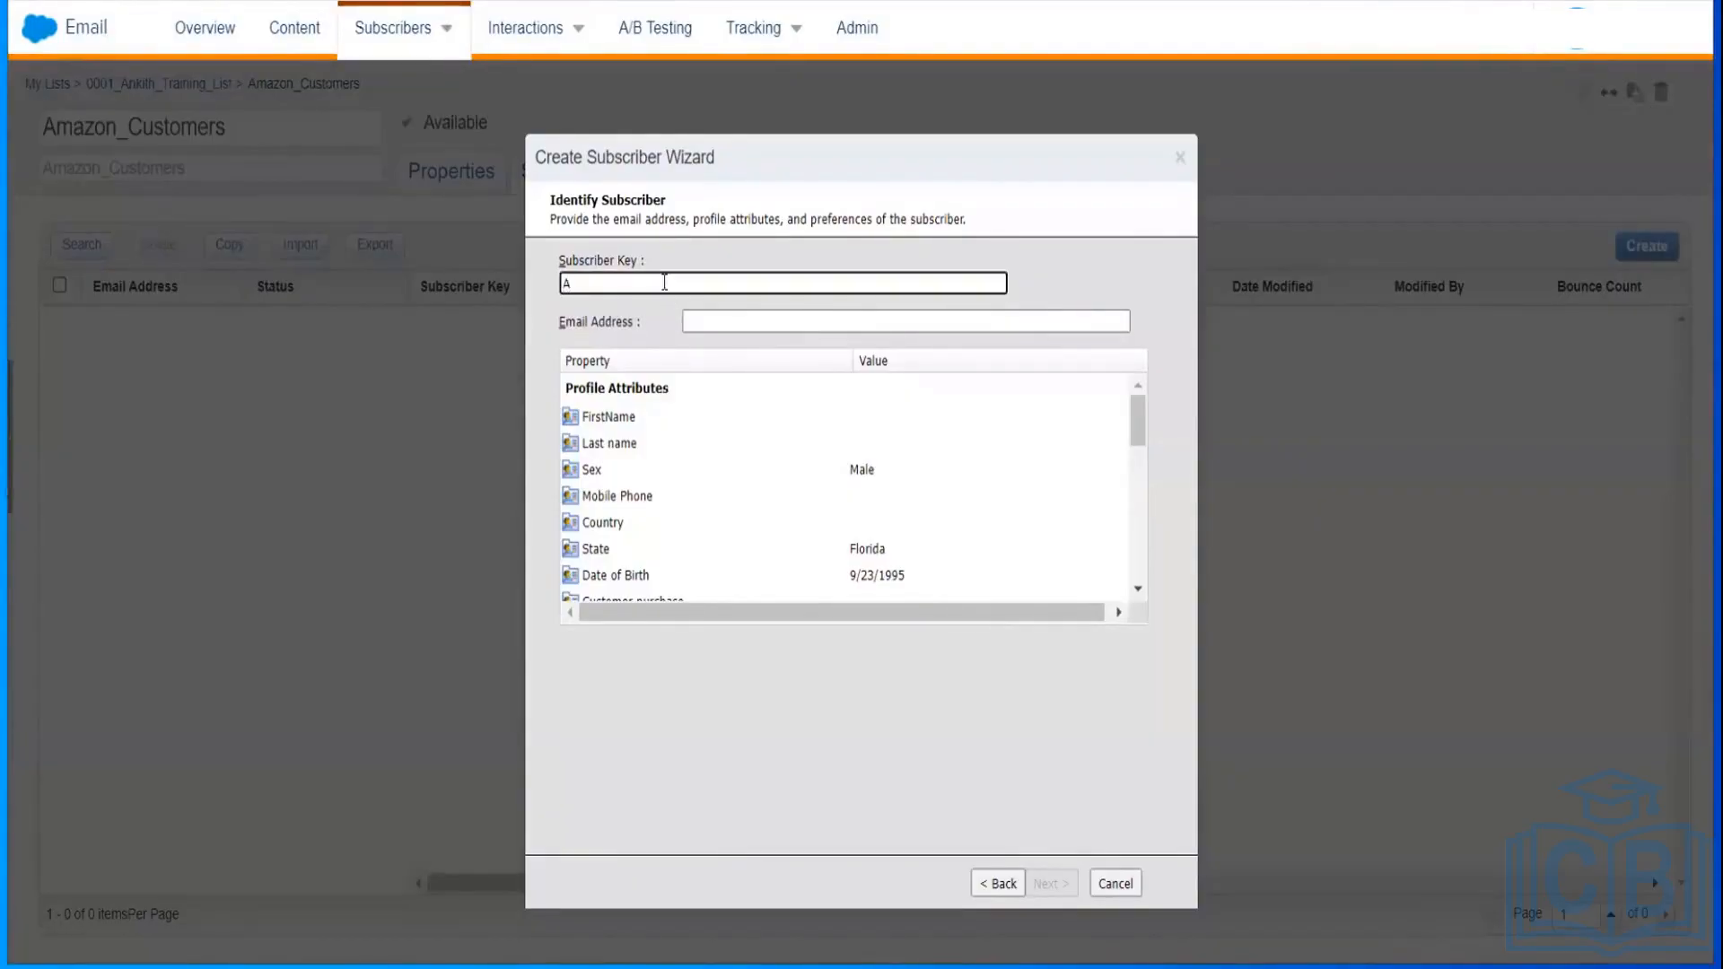
{"action": "type", "text": "Z-003"}
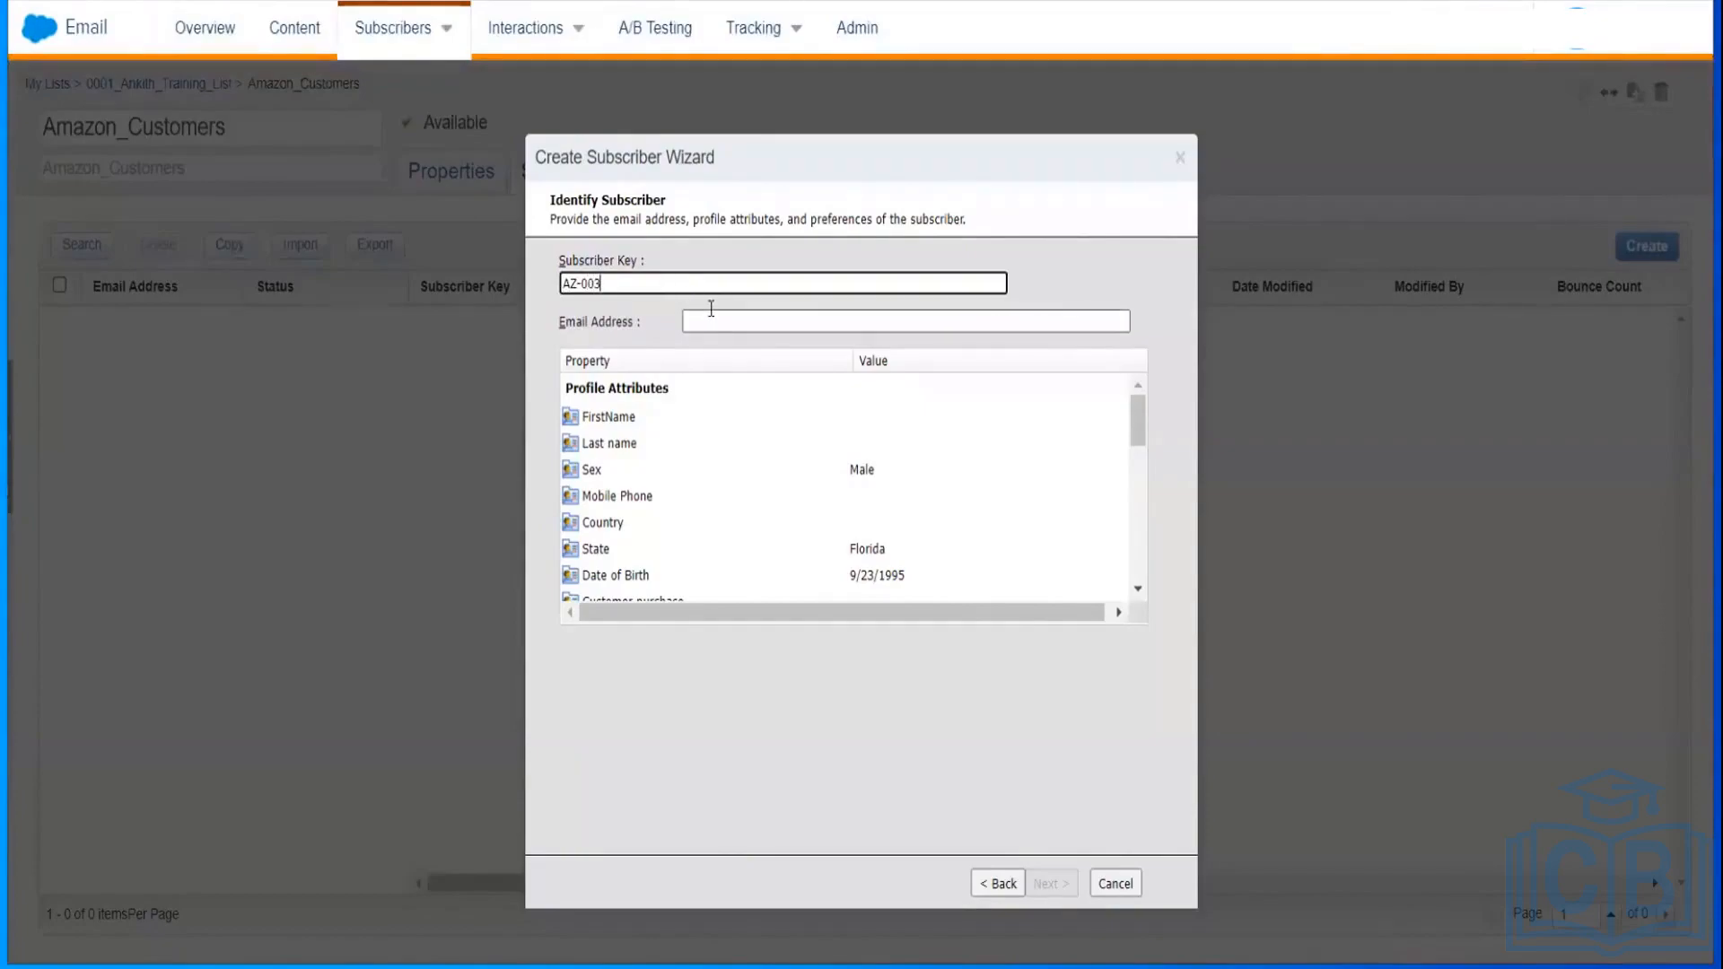
{"action": "key", "text": "BackSpace"}
{"action": "key", "text": "BackSpace"}
{"action": "type", "text": "02"}
{"action": "left_click", "coordinate": [716, 320]}
{"action": "type", "text": "a"}
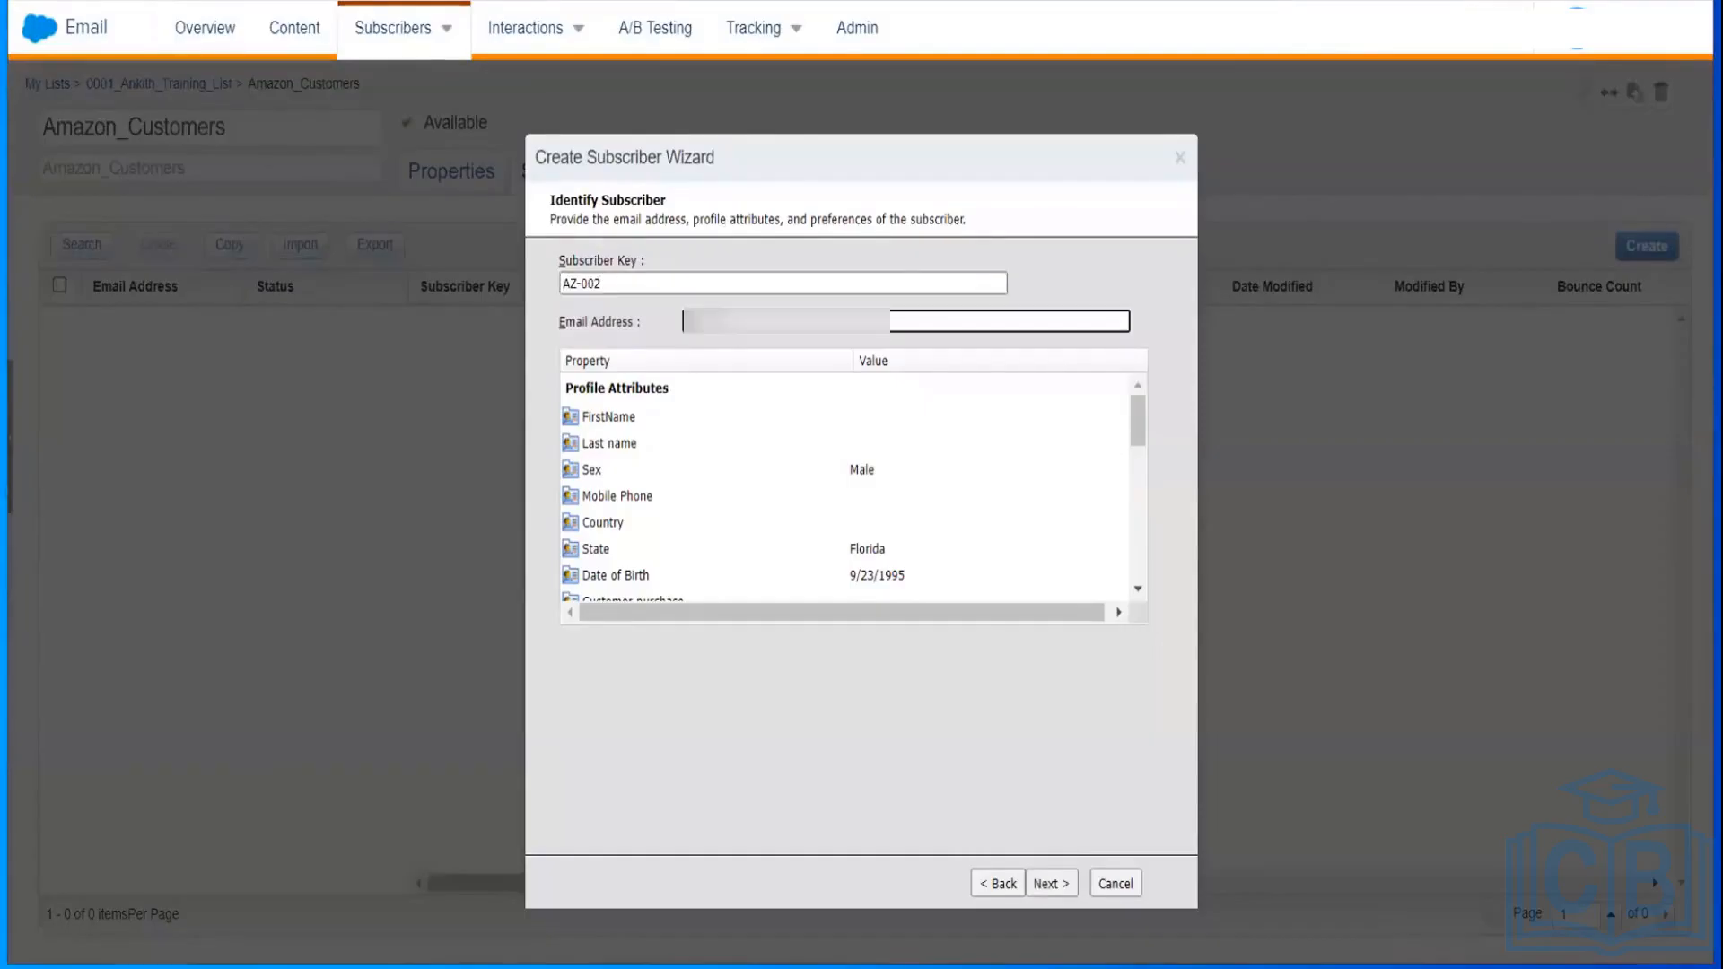
{"action": "type", "text": "nkith***"}
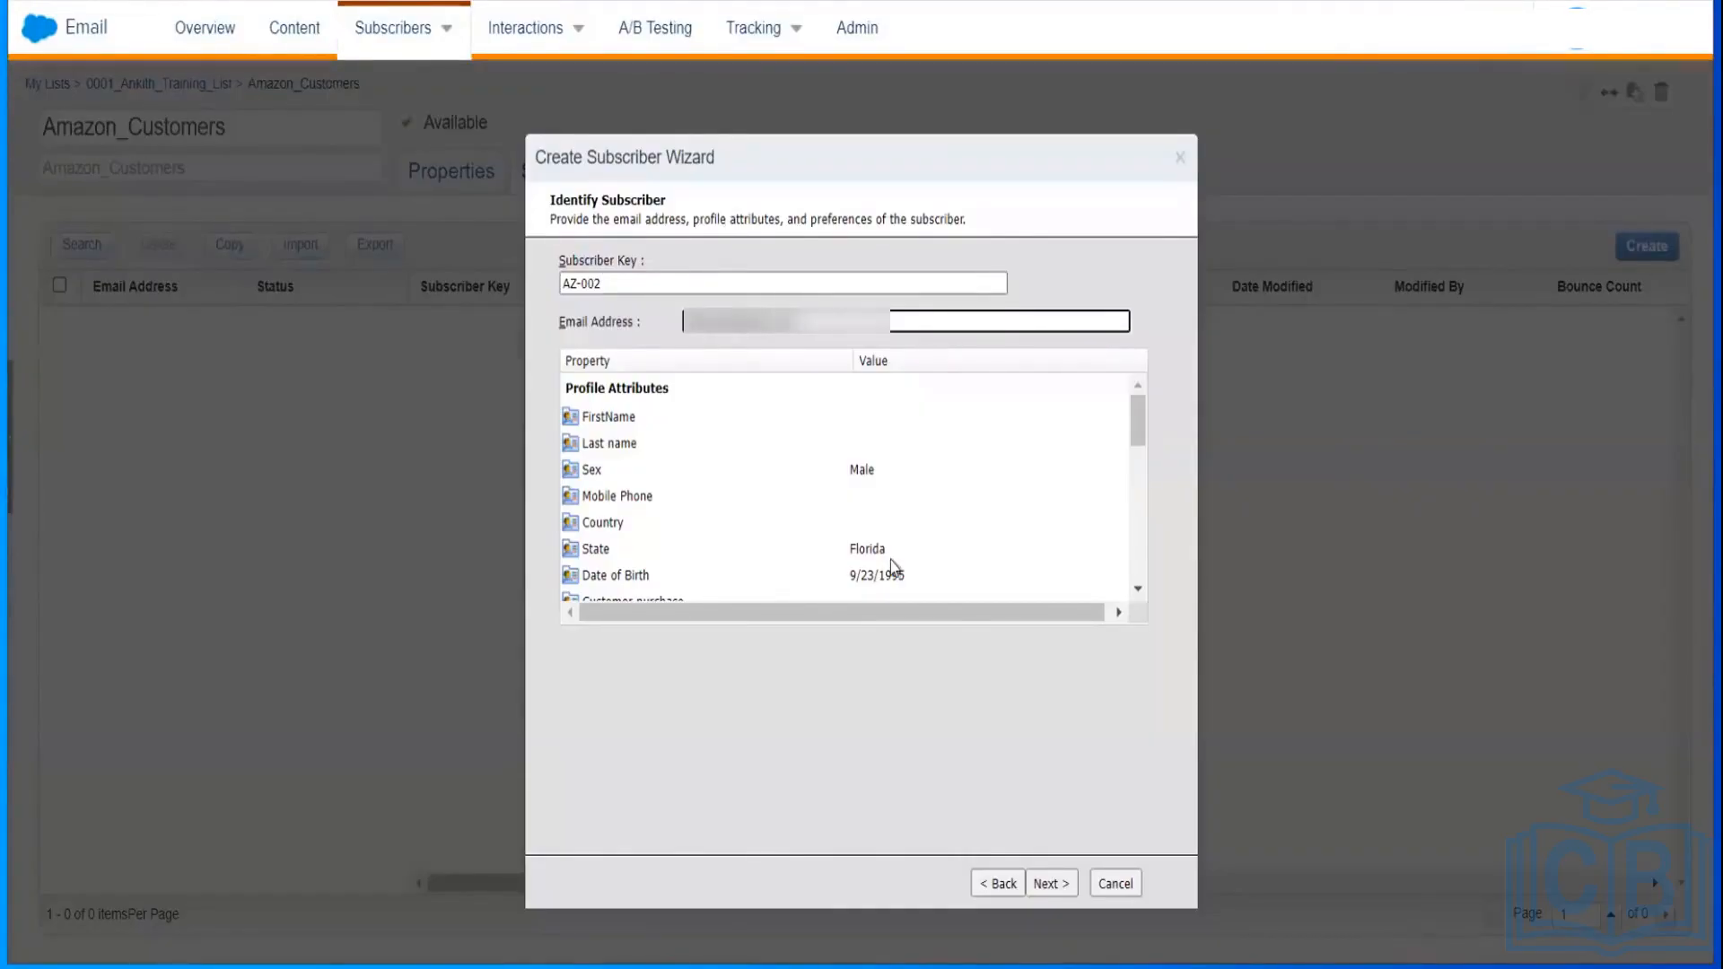
Step: Assign AZ-002 to Amazon_Customers in 0001_Ankith_Training_List and finish the wizard
{"action": "left_click", "coordinate": [1053, 883]}
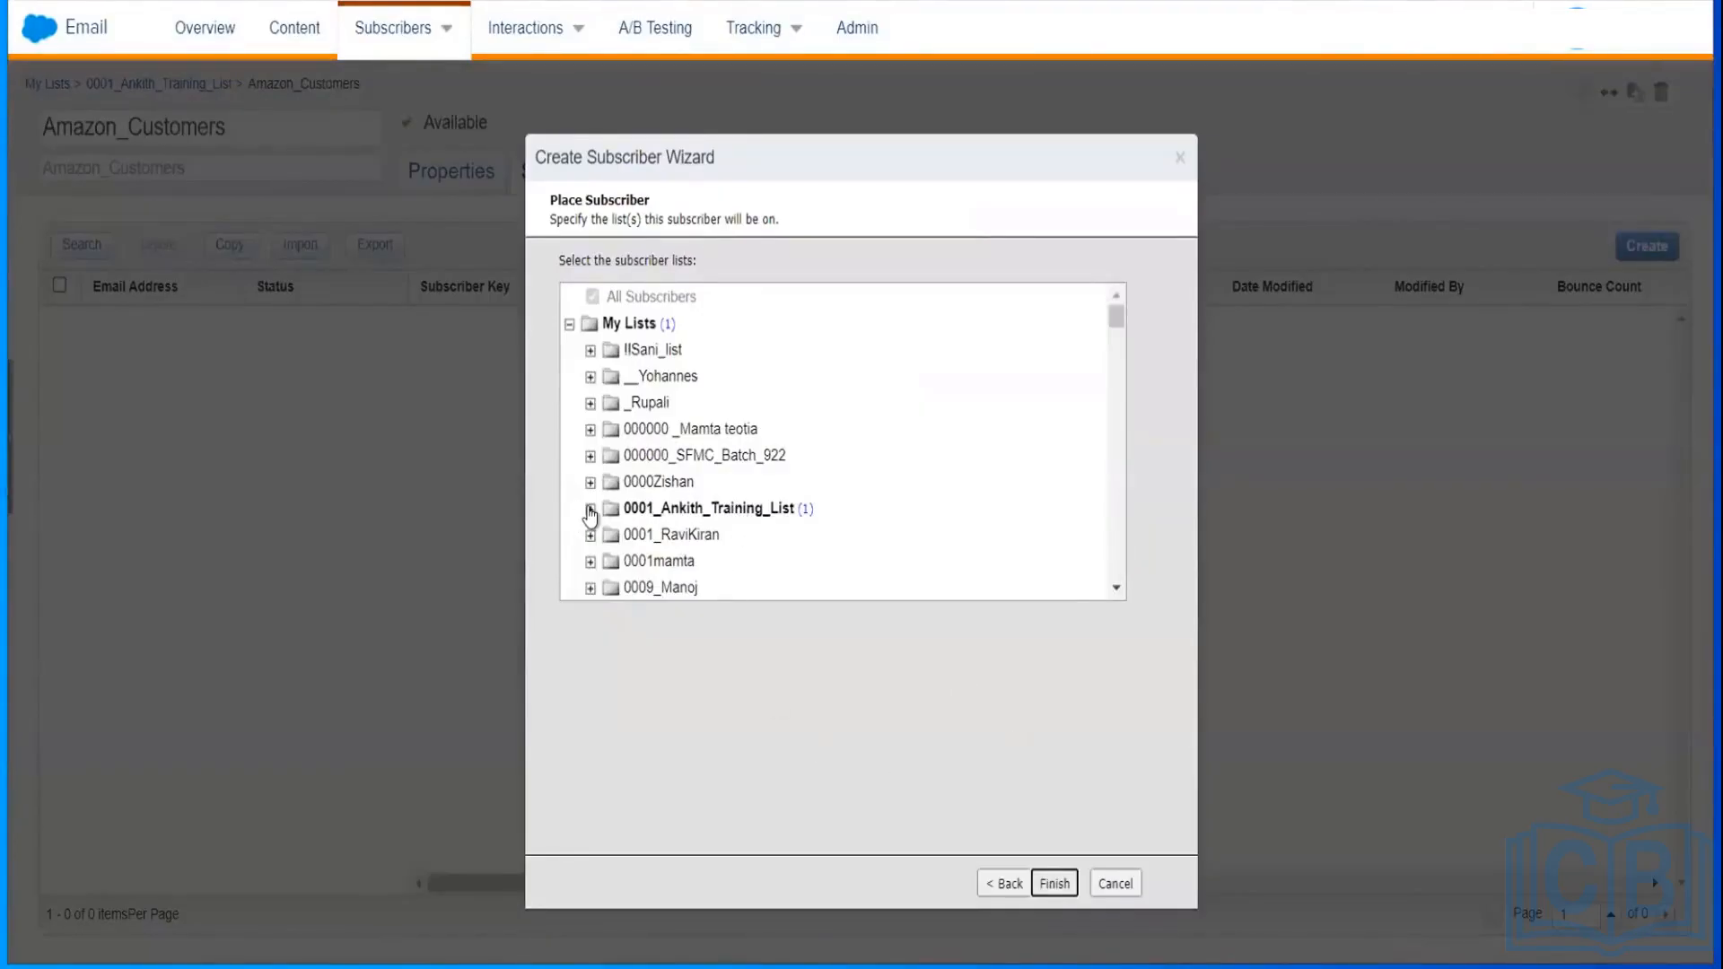
{"action": "left_click", "coordinate": [589, 508]}
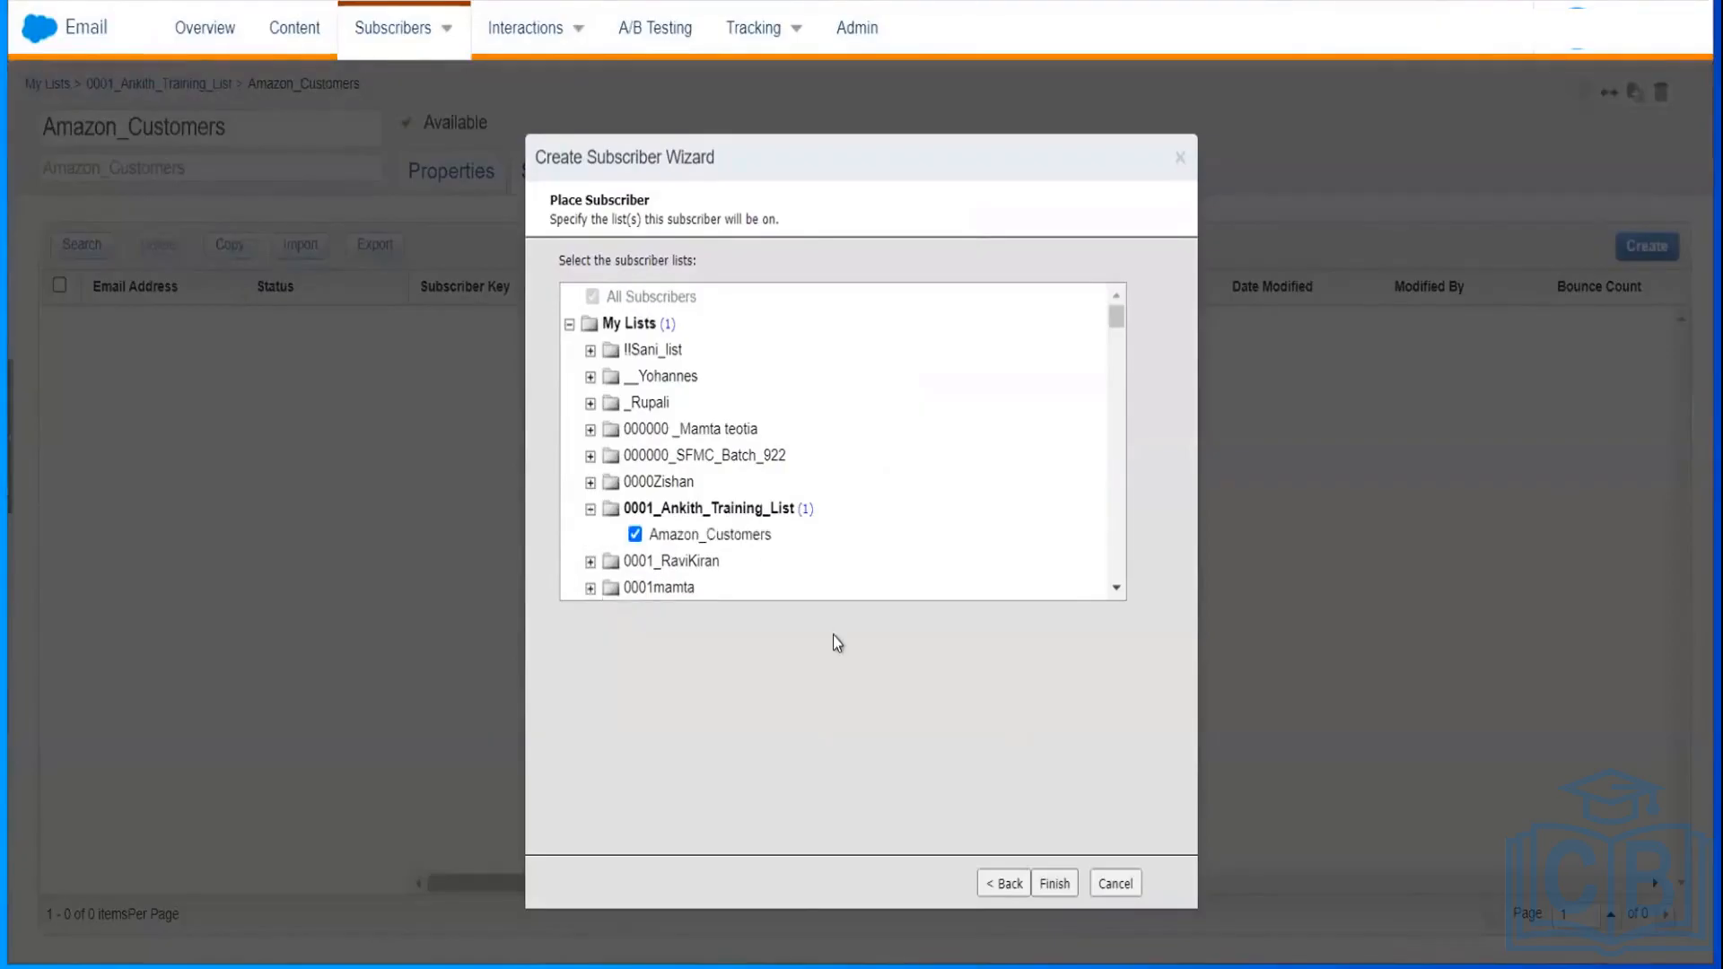
{"action": "left_click", "coordinate": [758, 537]}
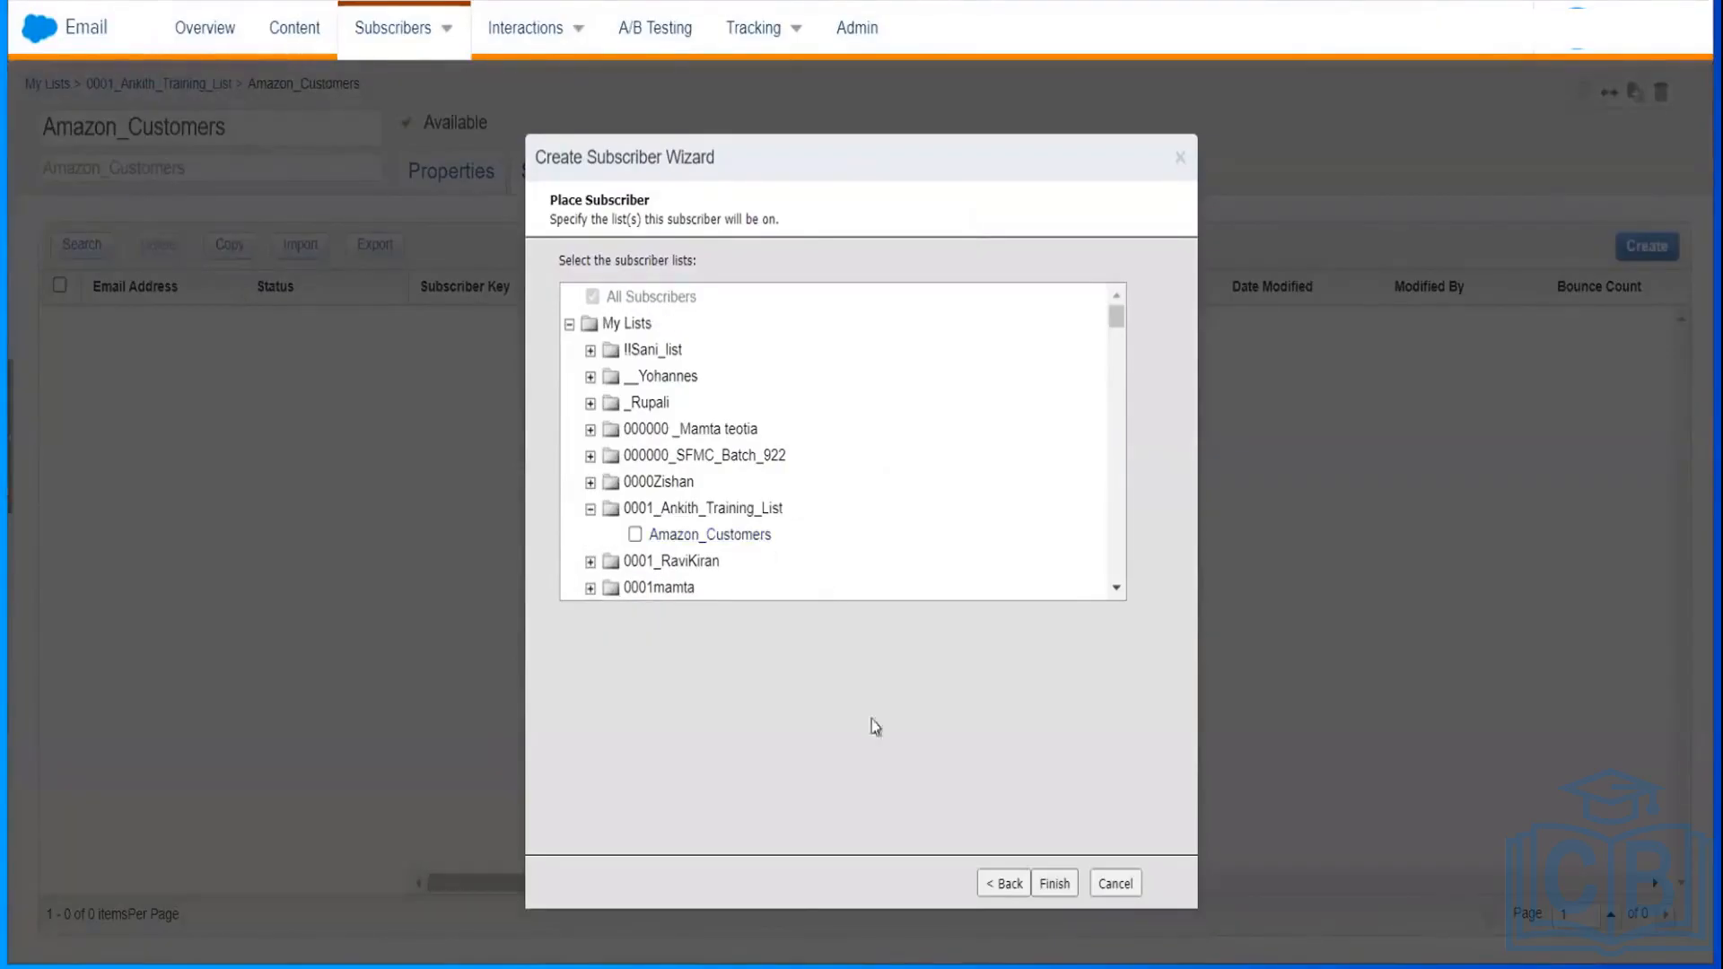
{"action": "left_click", "coordinate": [743, 541]}
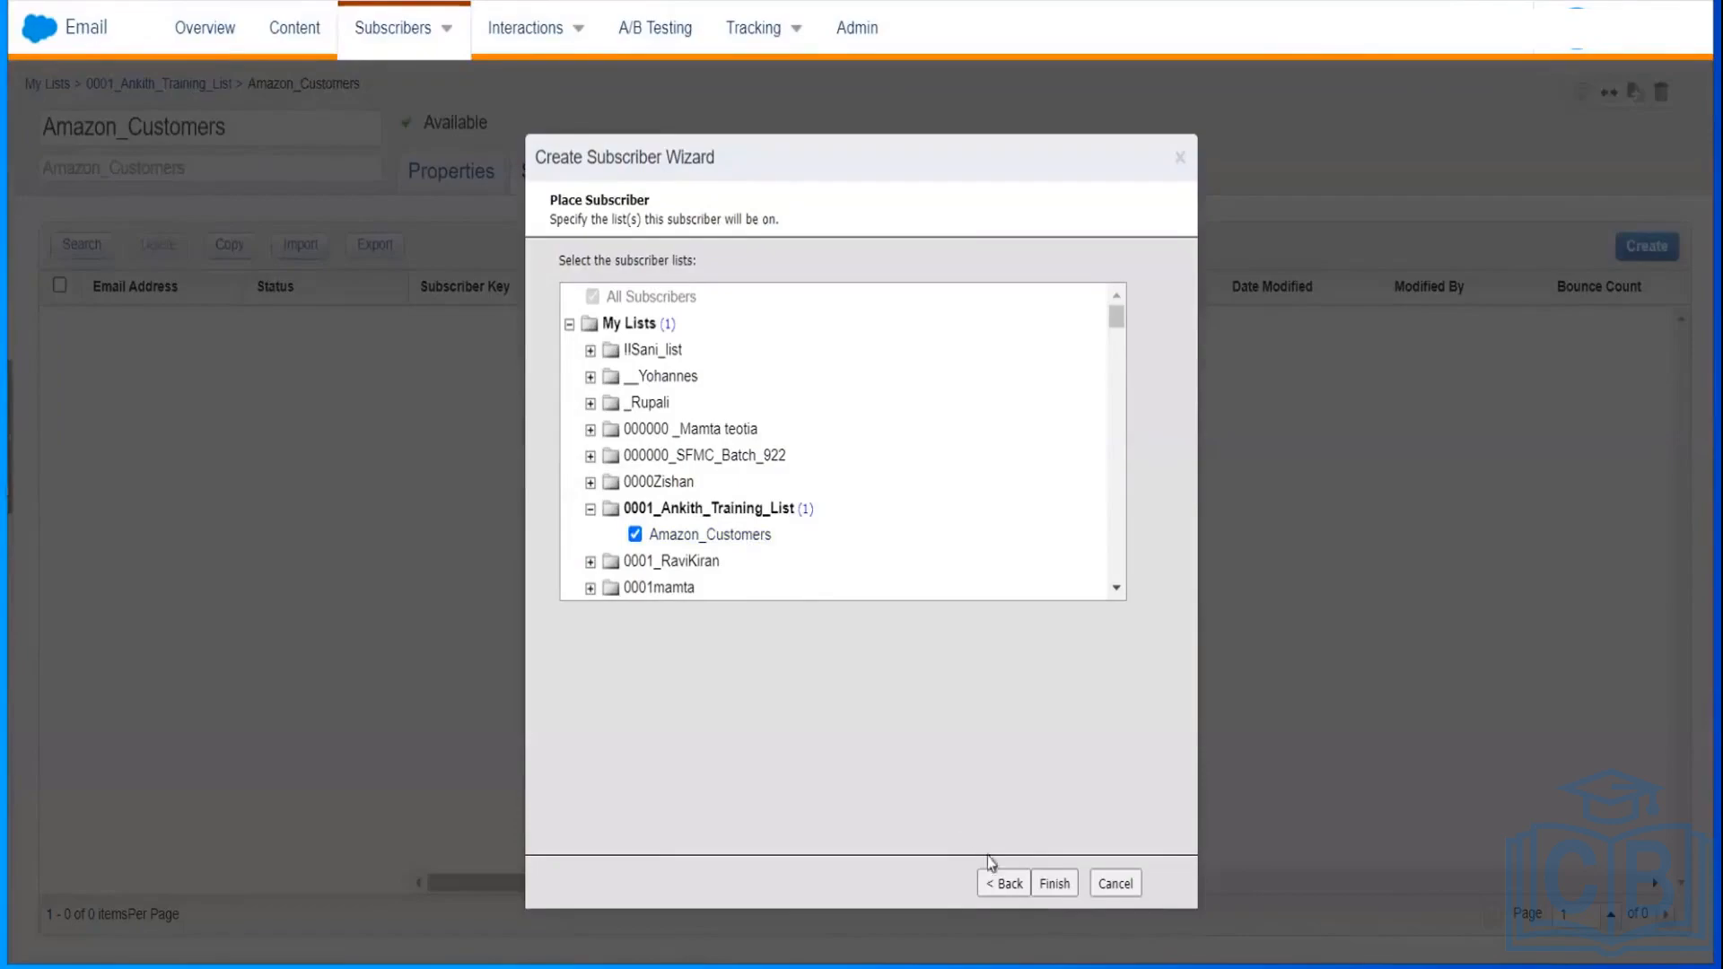
{"action": "left_click", "coordinate": [1056, 892]}
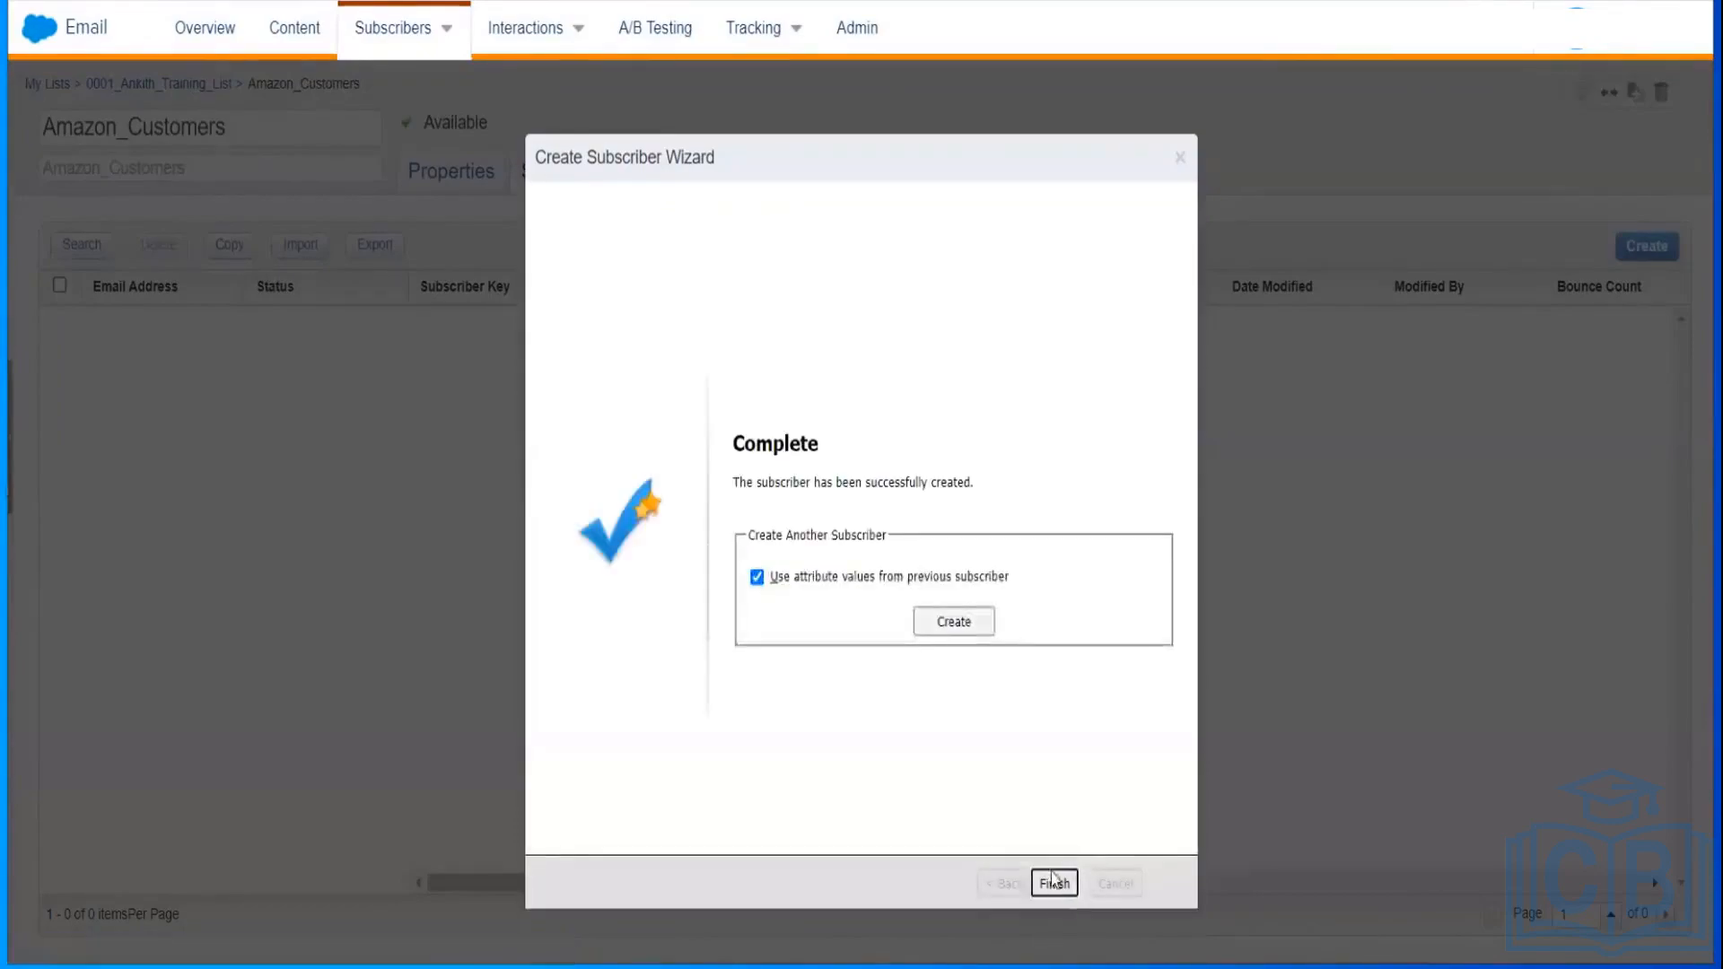
{"action": "left_click", "coordinate": [1055, 885]}
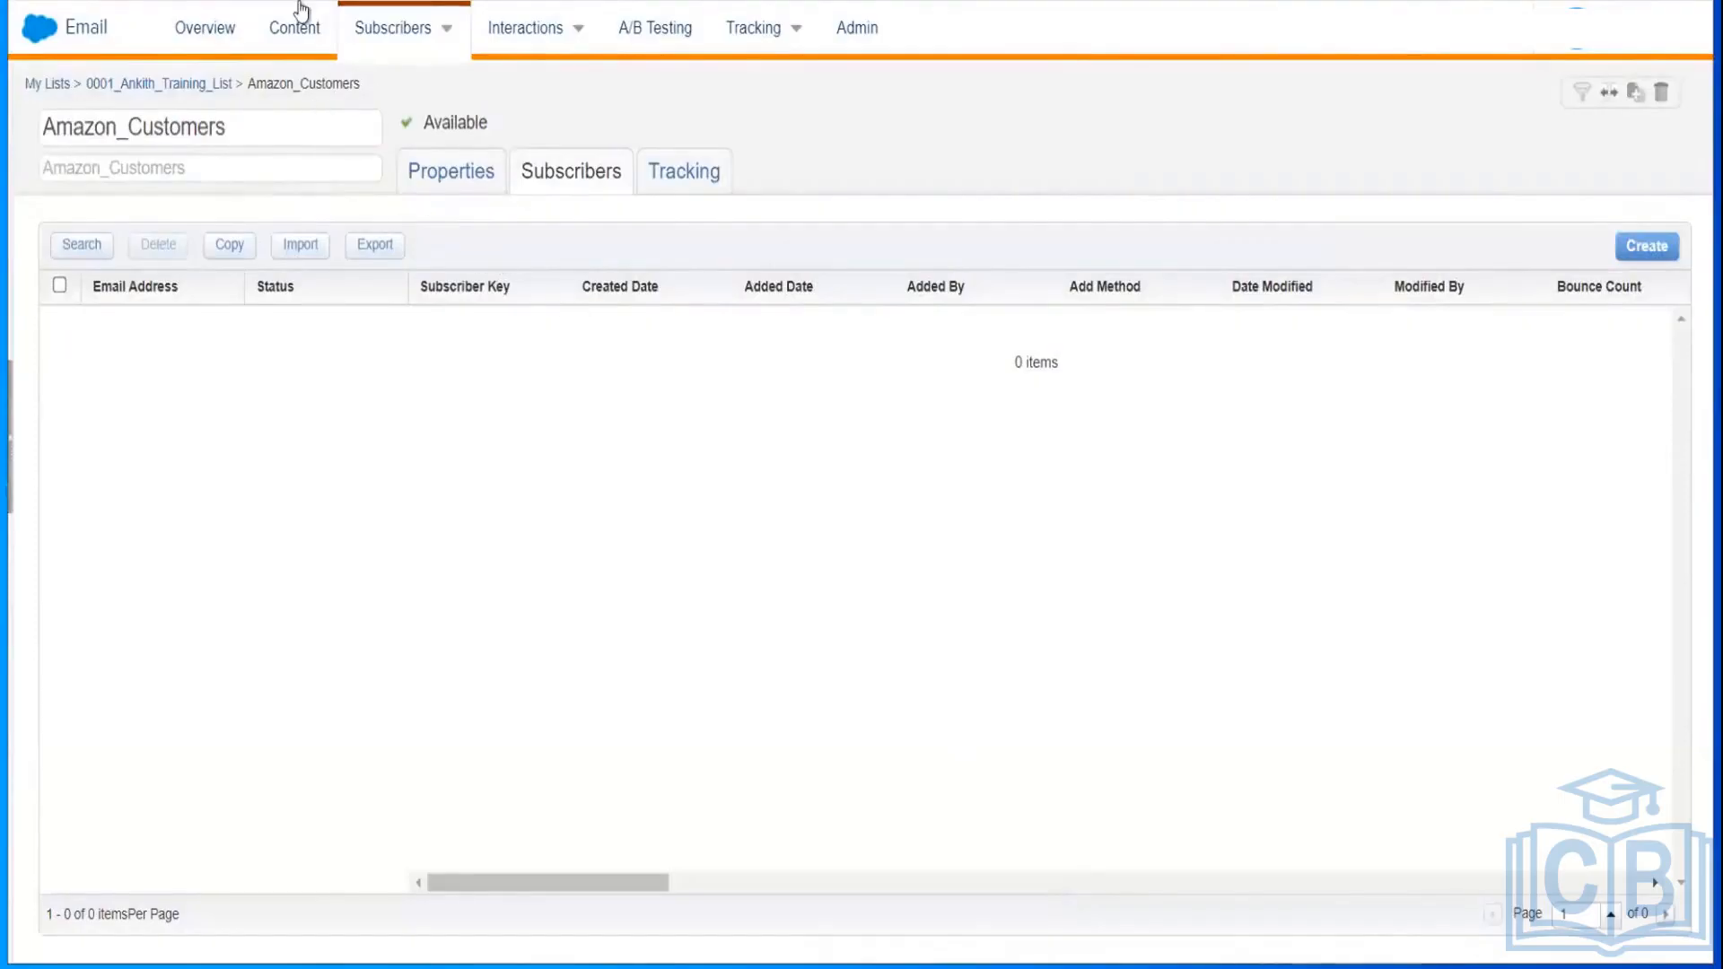
Step: Reload Email Studio with F5 and reopen the Amazon_Customers list
{"action": "key", "text": "F5"}
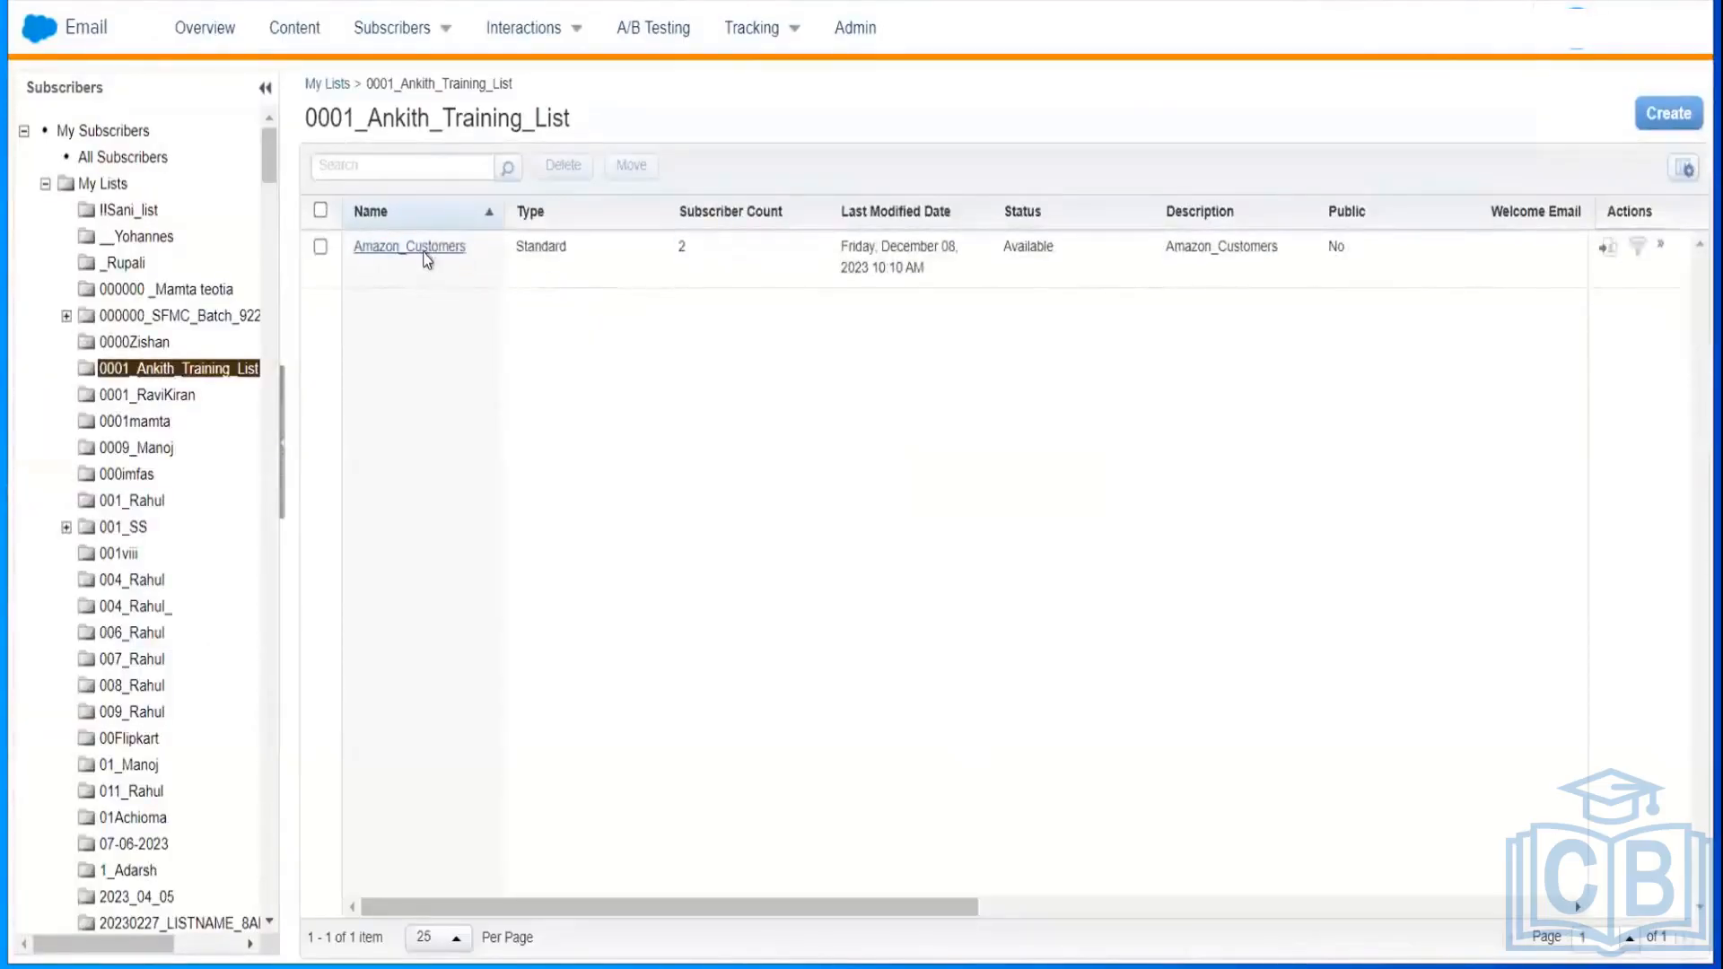
{"action": "left_click", "coordinate": [424, 251]}
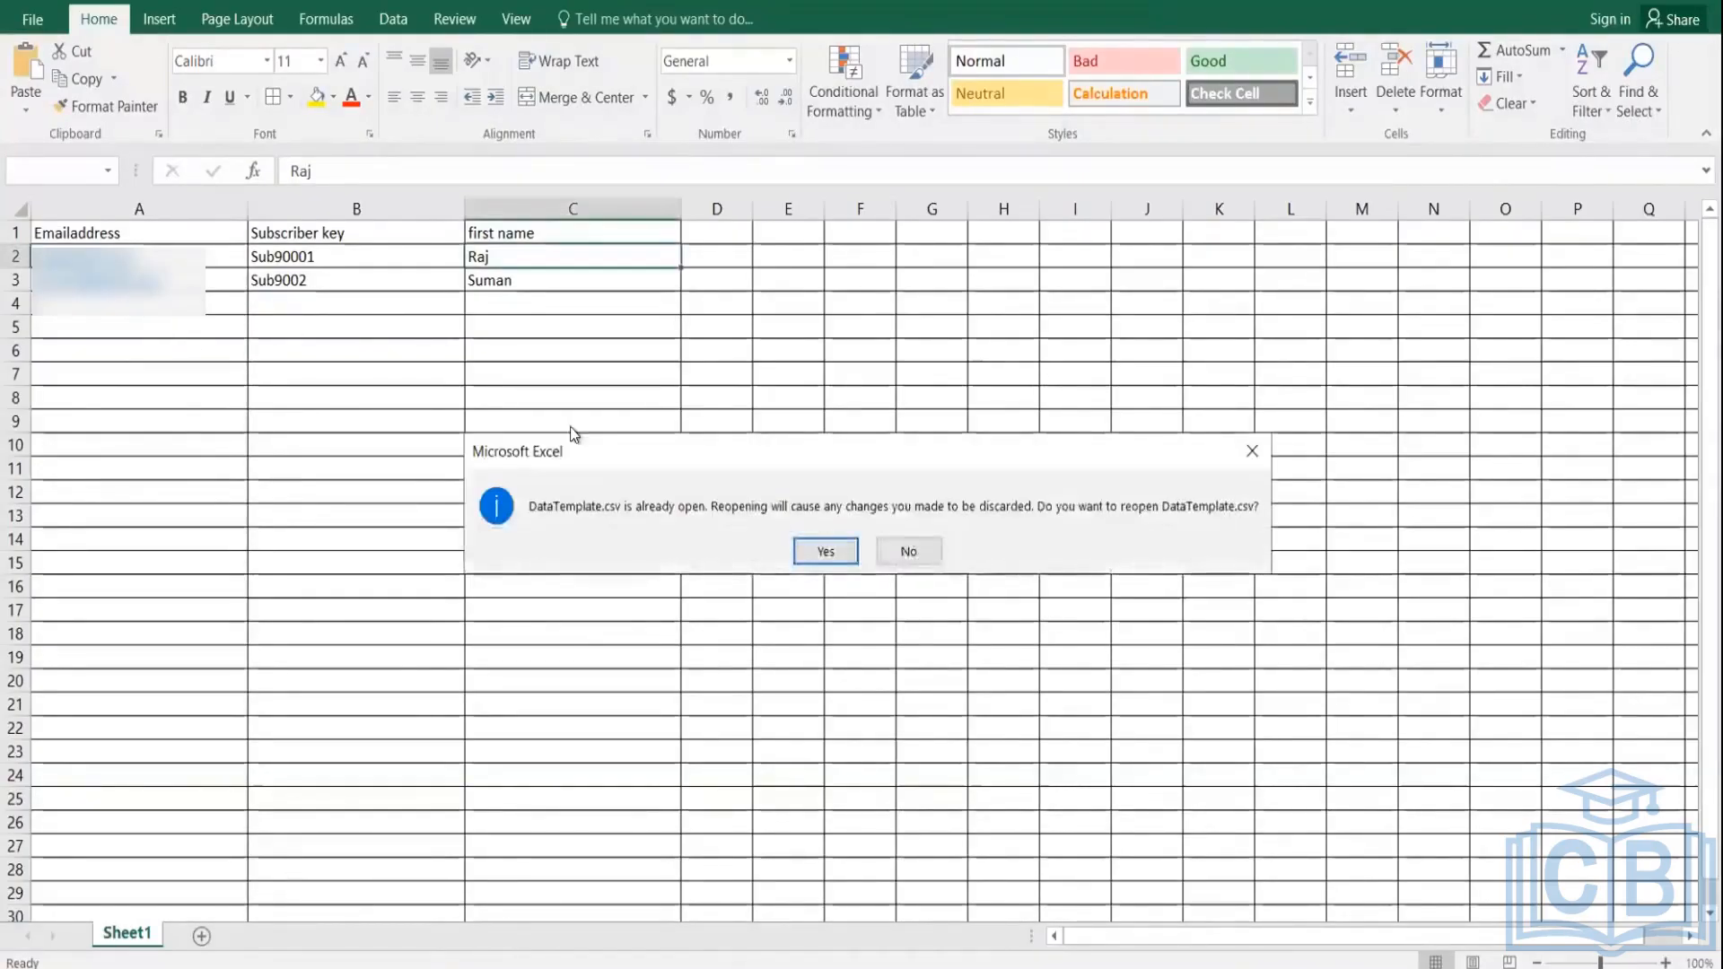
Step: Keep DataTemplate.csv open and enter a third subscriber's Gmail address in A4
{"action": "left_click", "coordinate": [887, 548]}
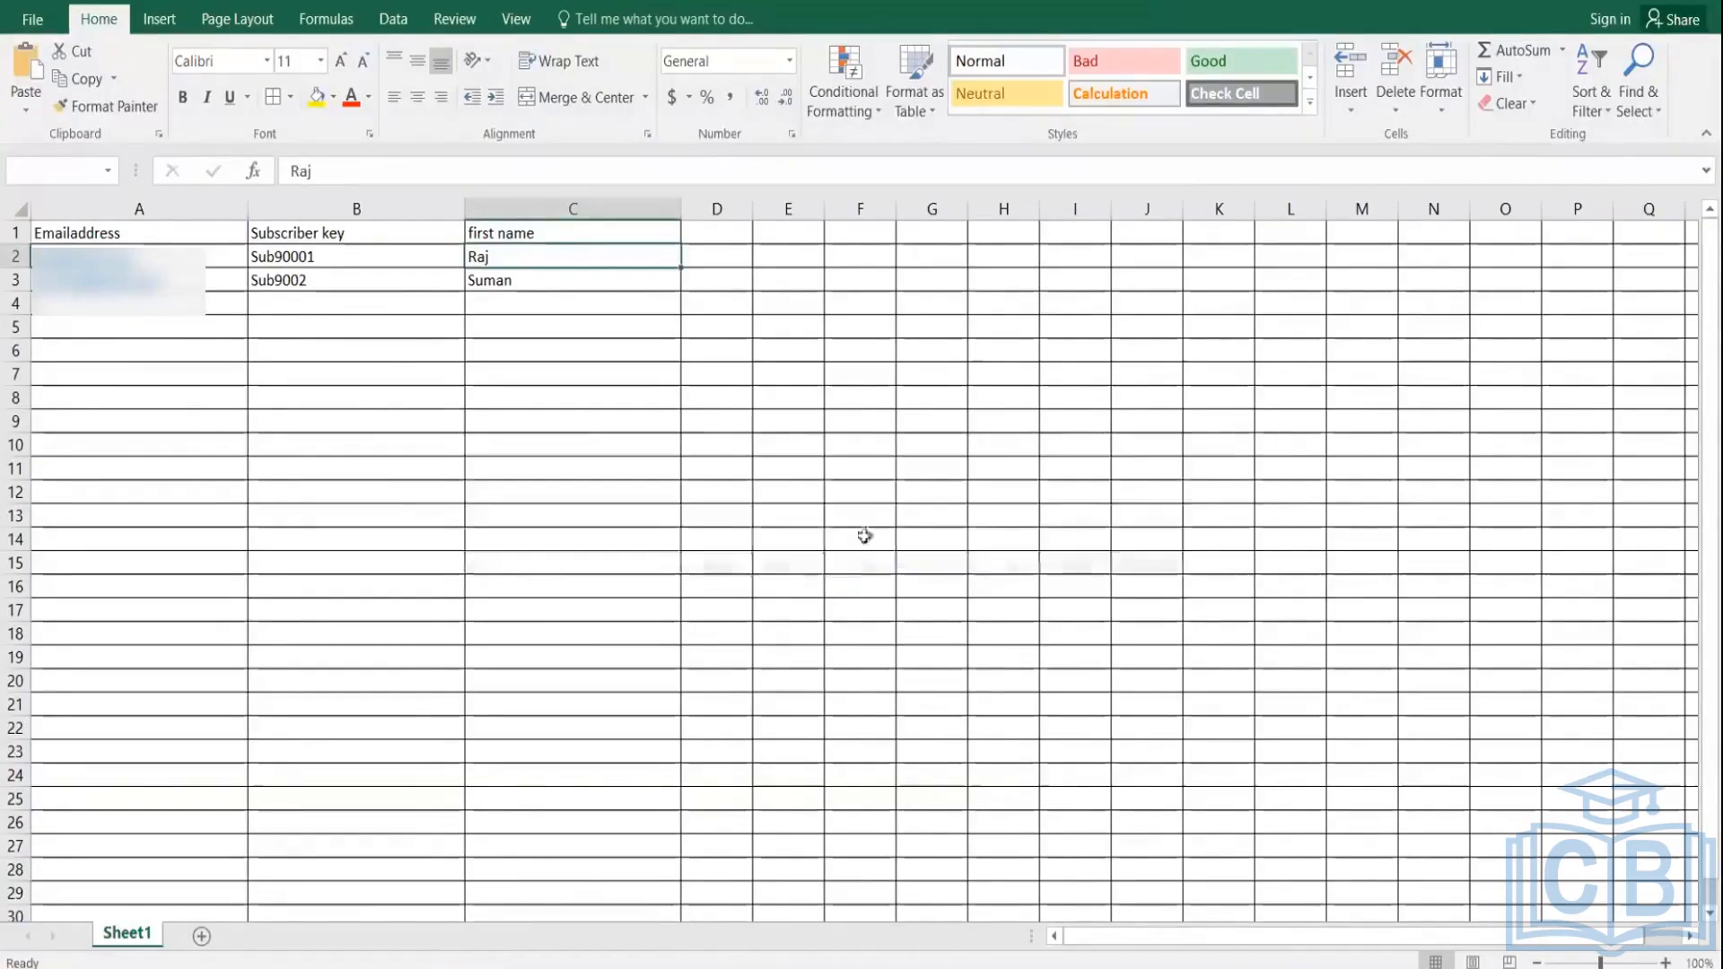
{"action": "double_click", "coordinate": [87, 304]}
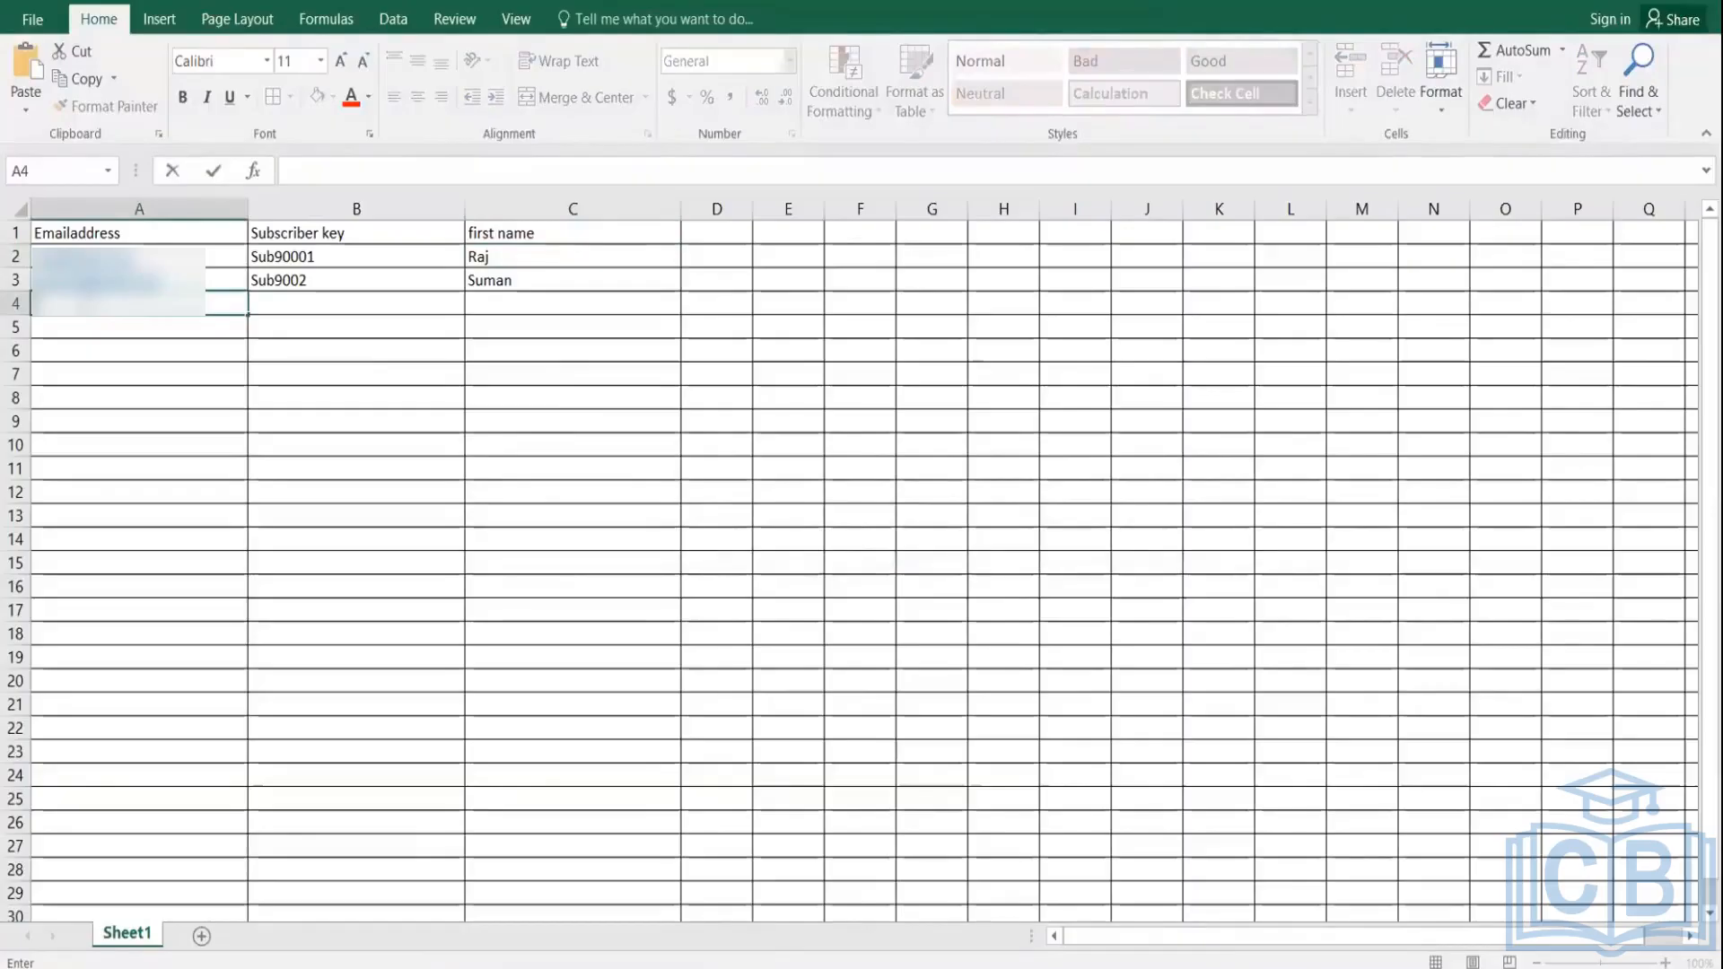
{"action": "key", "text": "ctrl+v"}
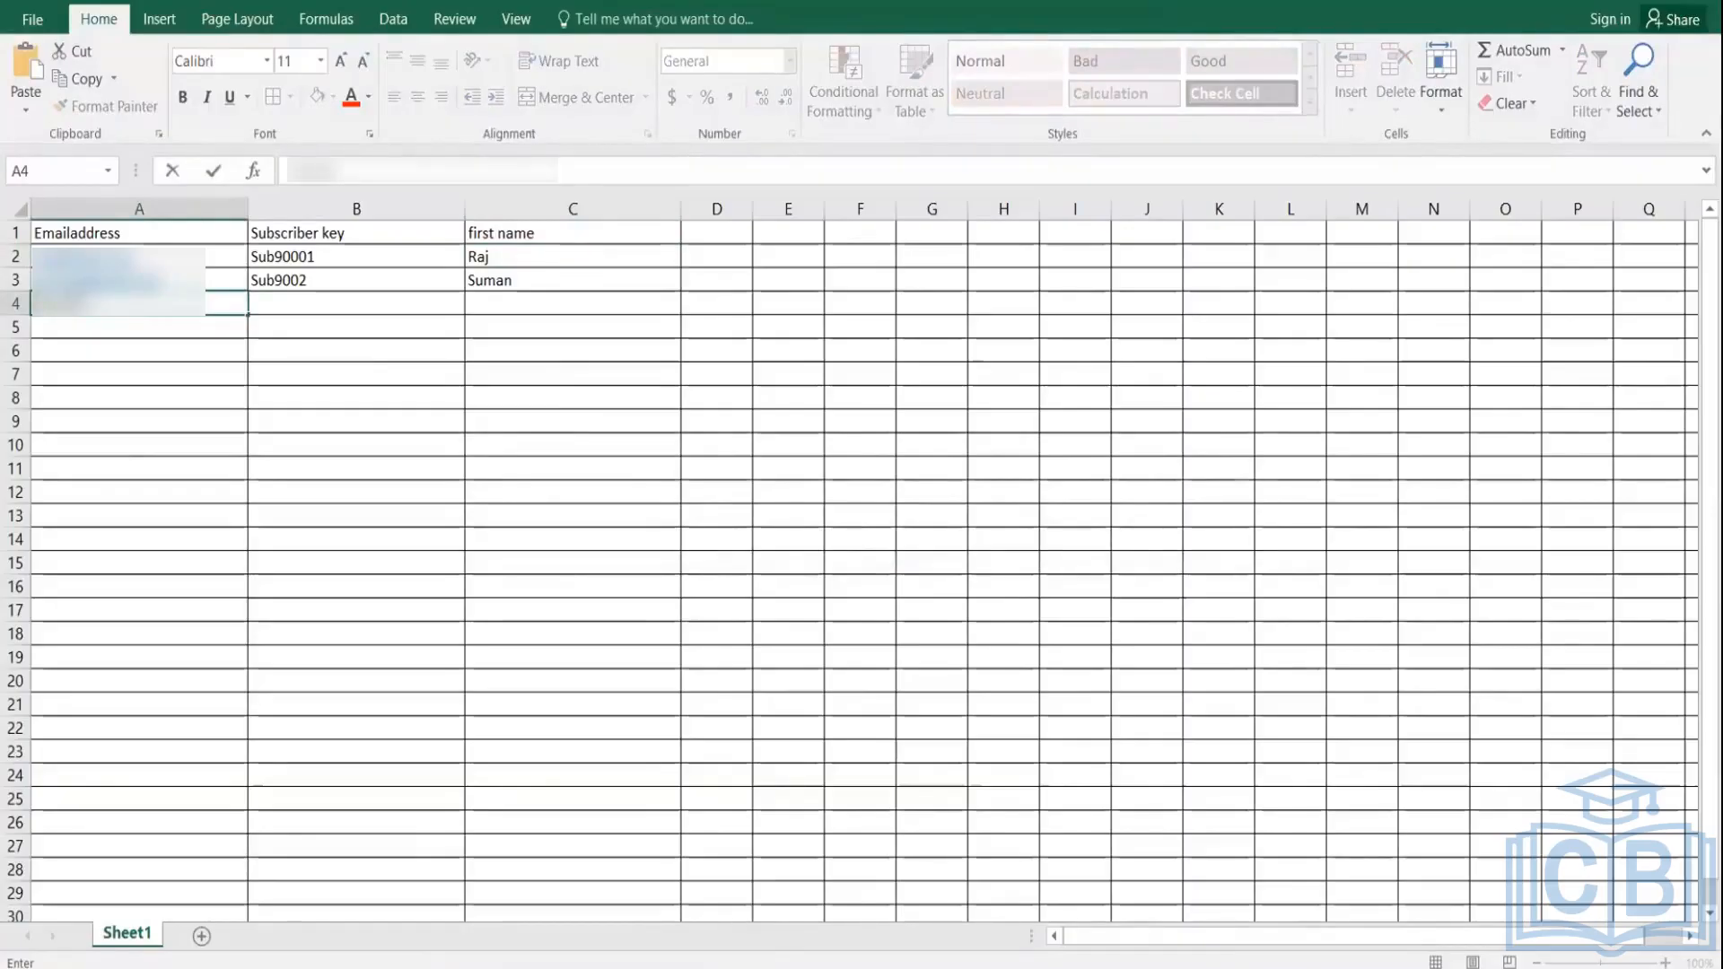
{"action": "type", "text": "@gmail"}
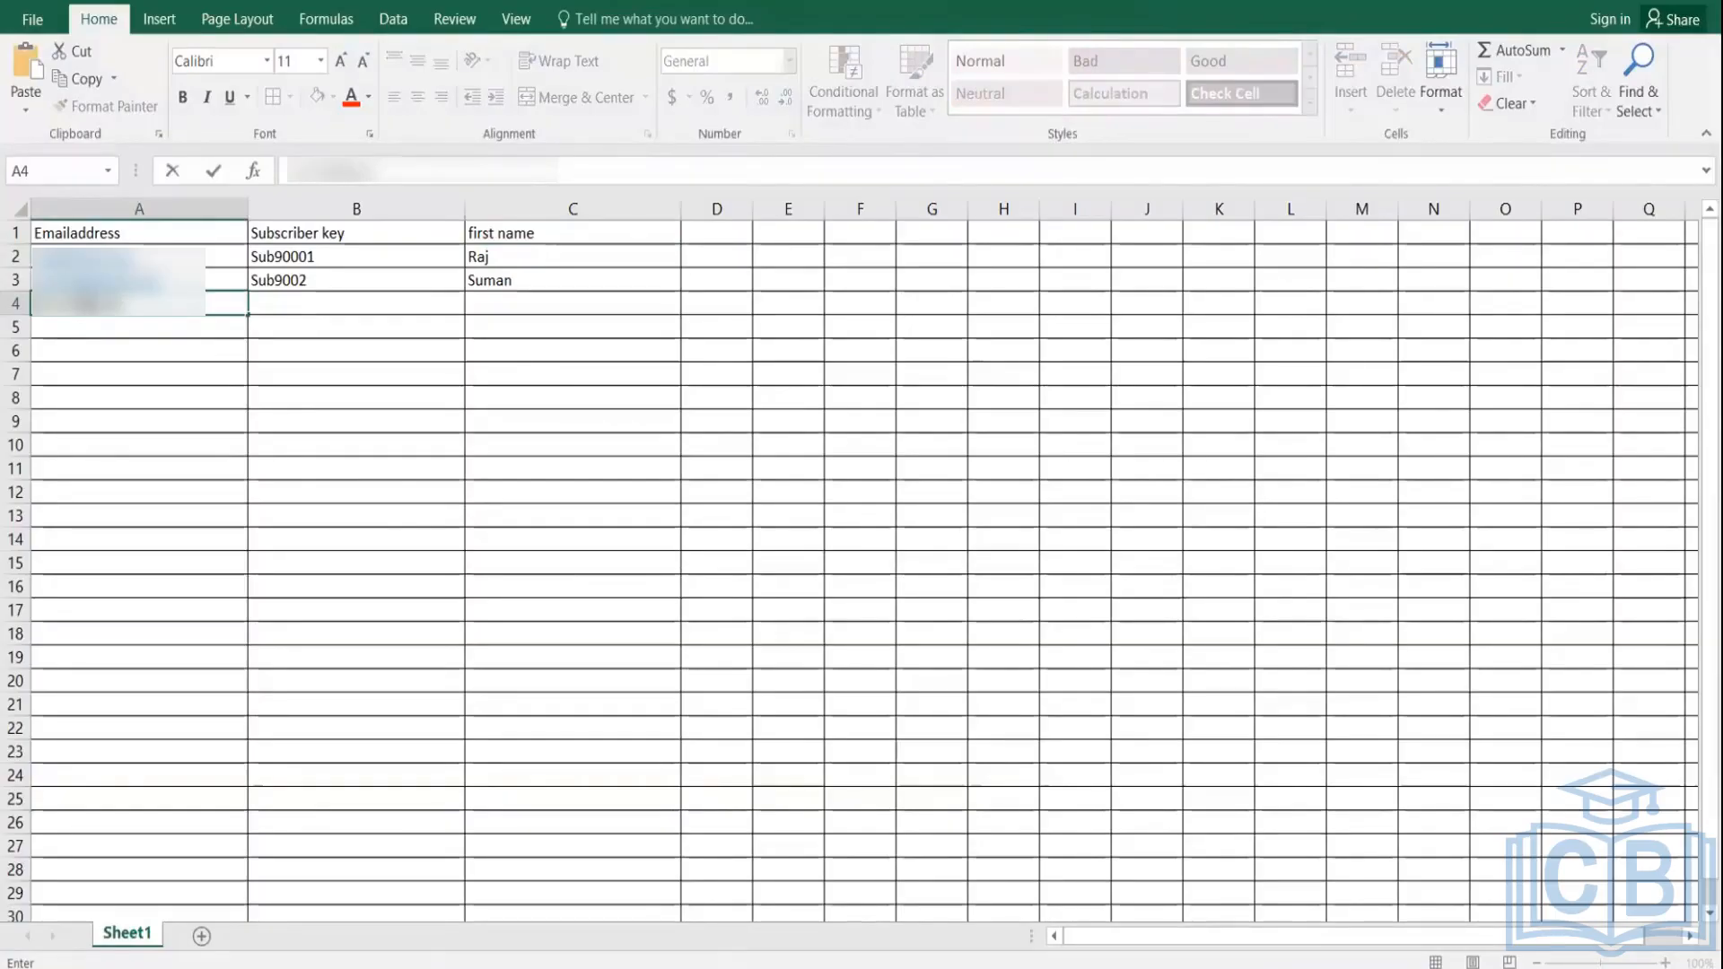
{"action": "type", "text": ".com"}
{"action": "left_click", "coordinate": [361, 307]}
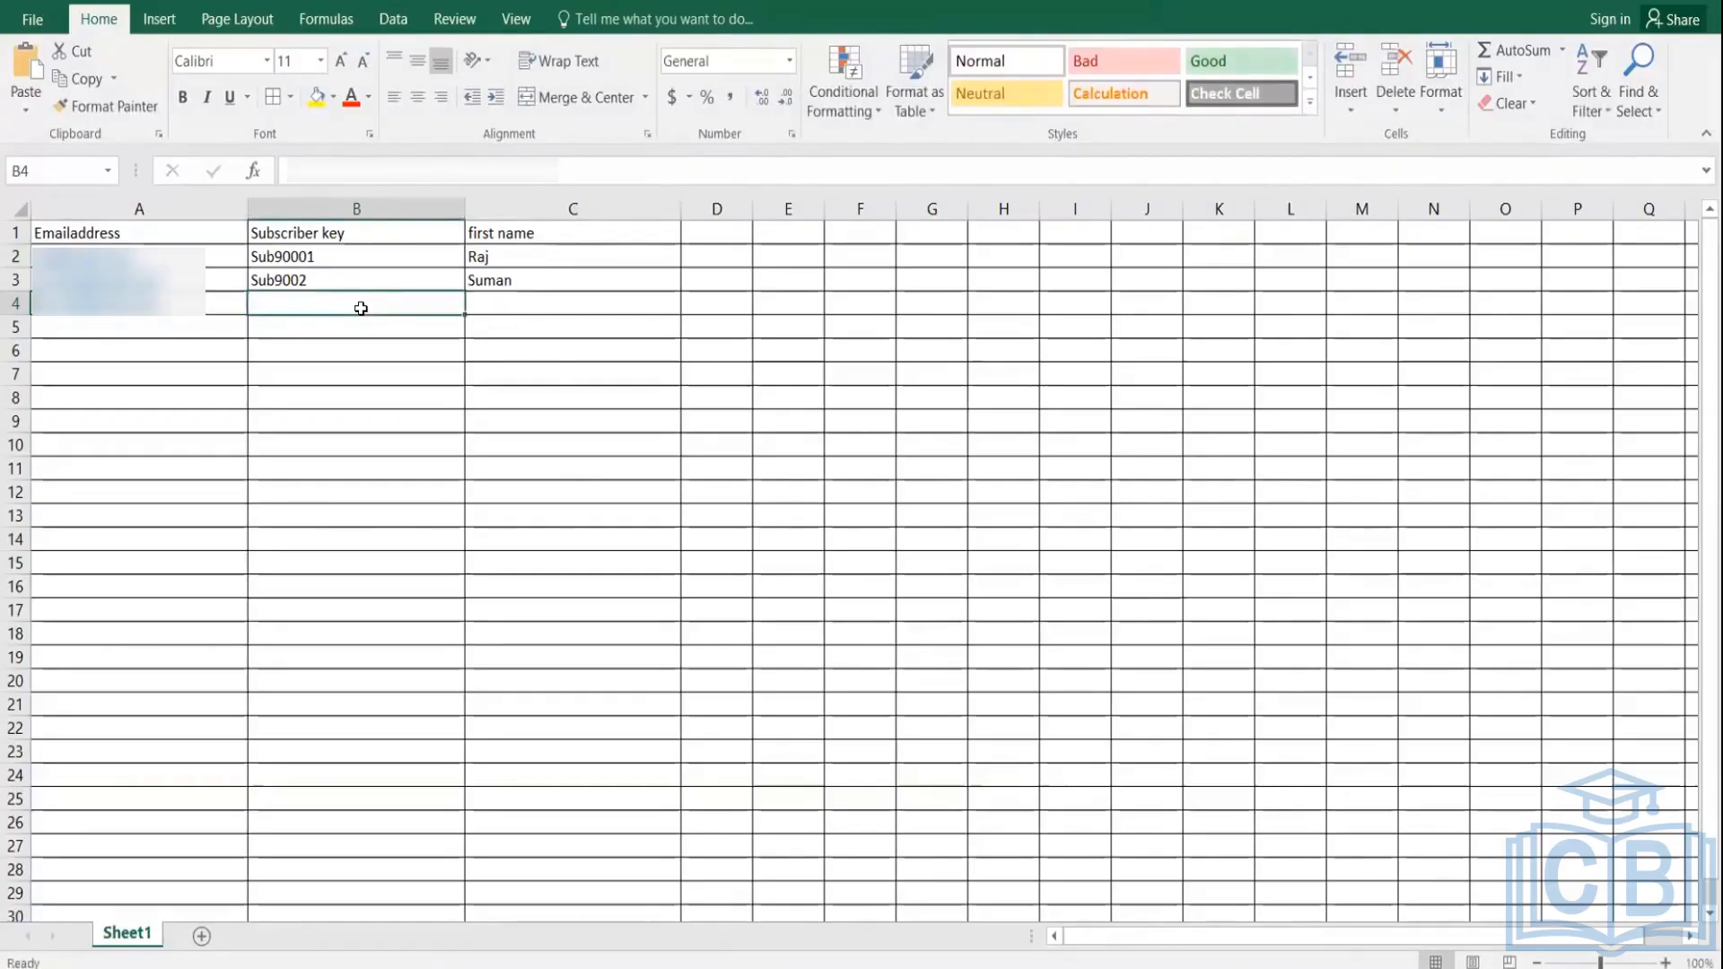
{"action": "type", "text": "S"}
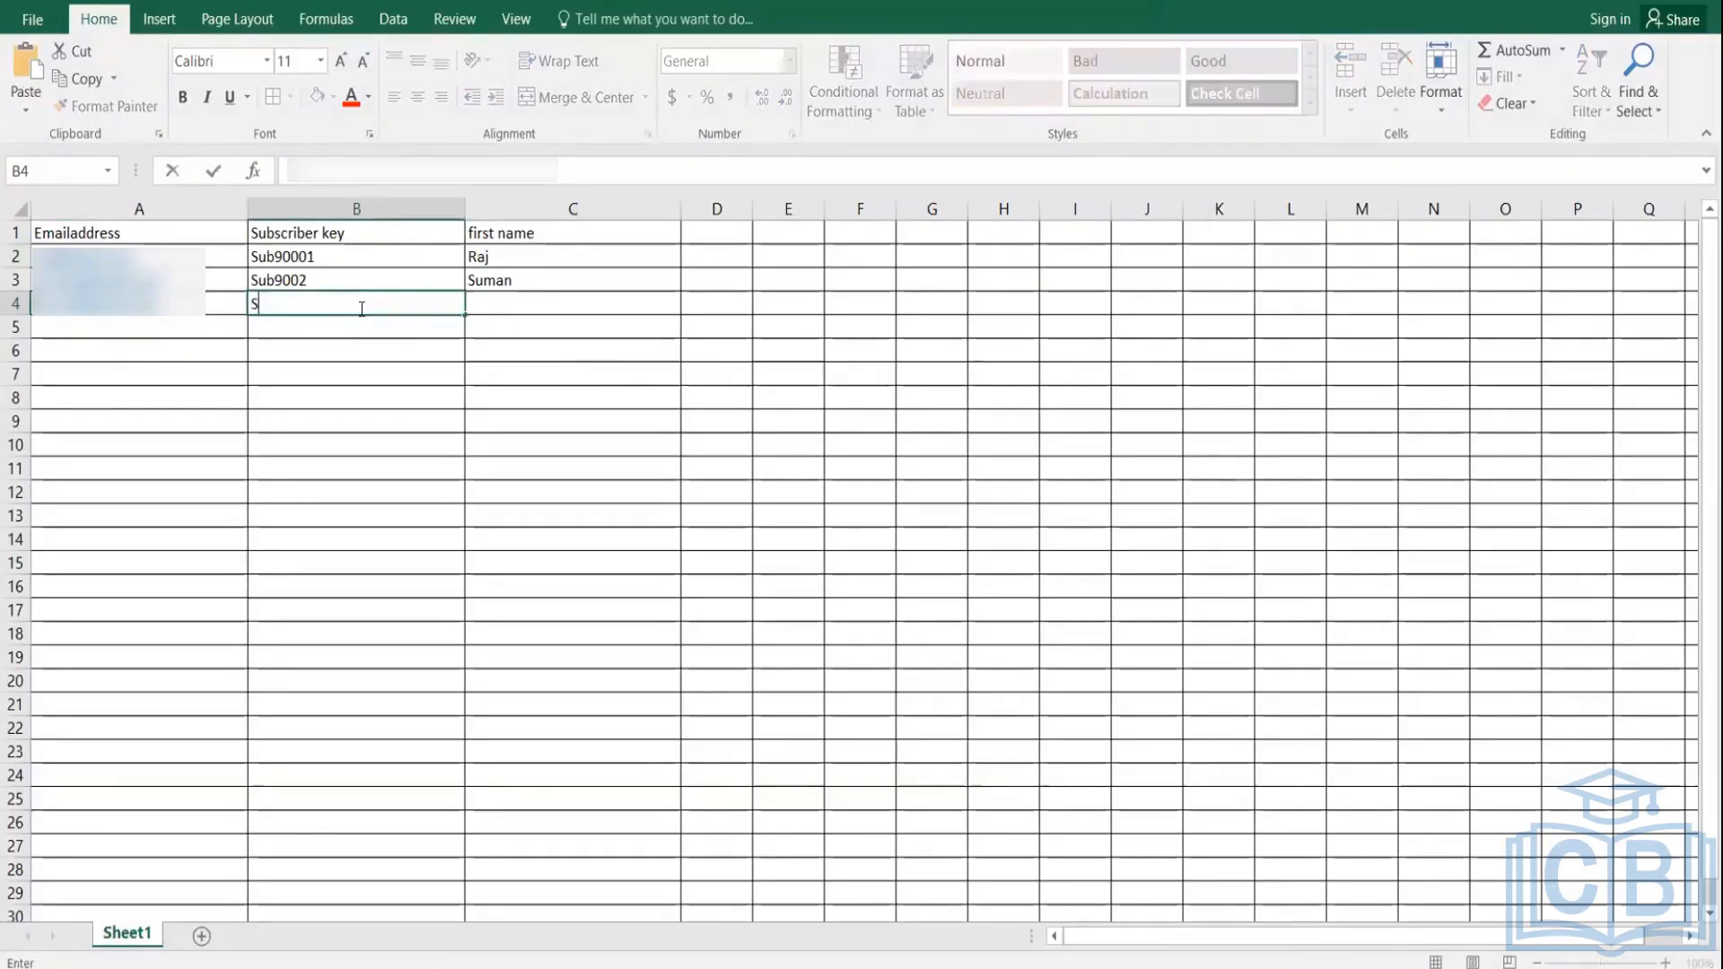
Step: Change the subscriber keys in B2 and B3 to AZ-003 and AZ-004
{"action": "left_click", "coordinate": [335, 254]}
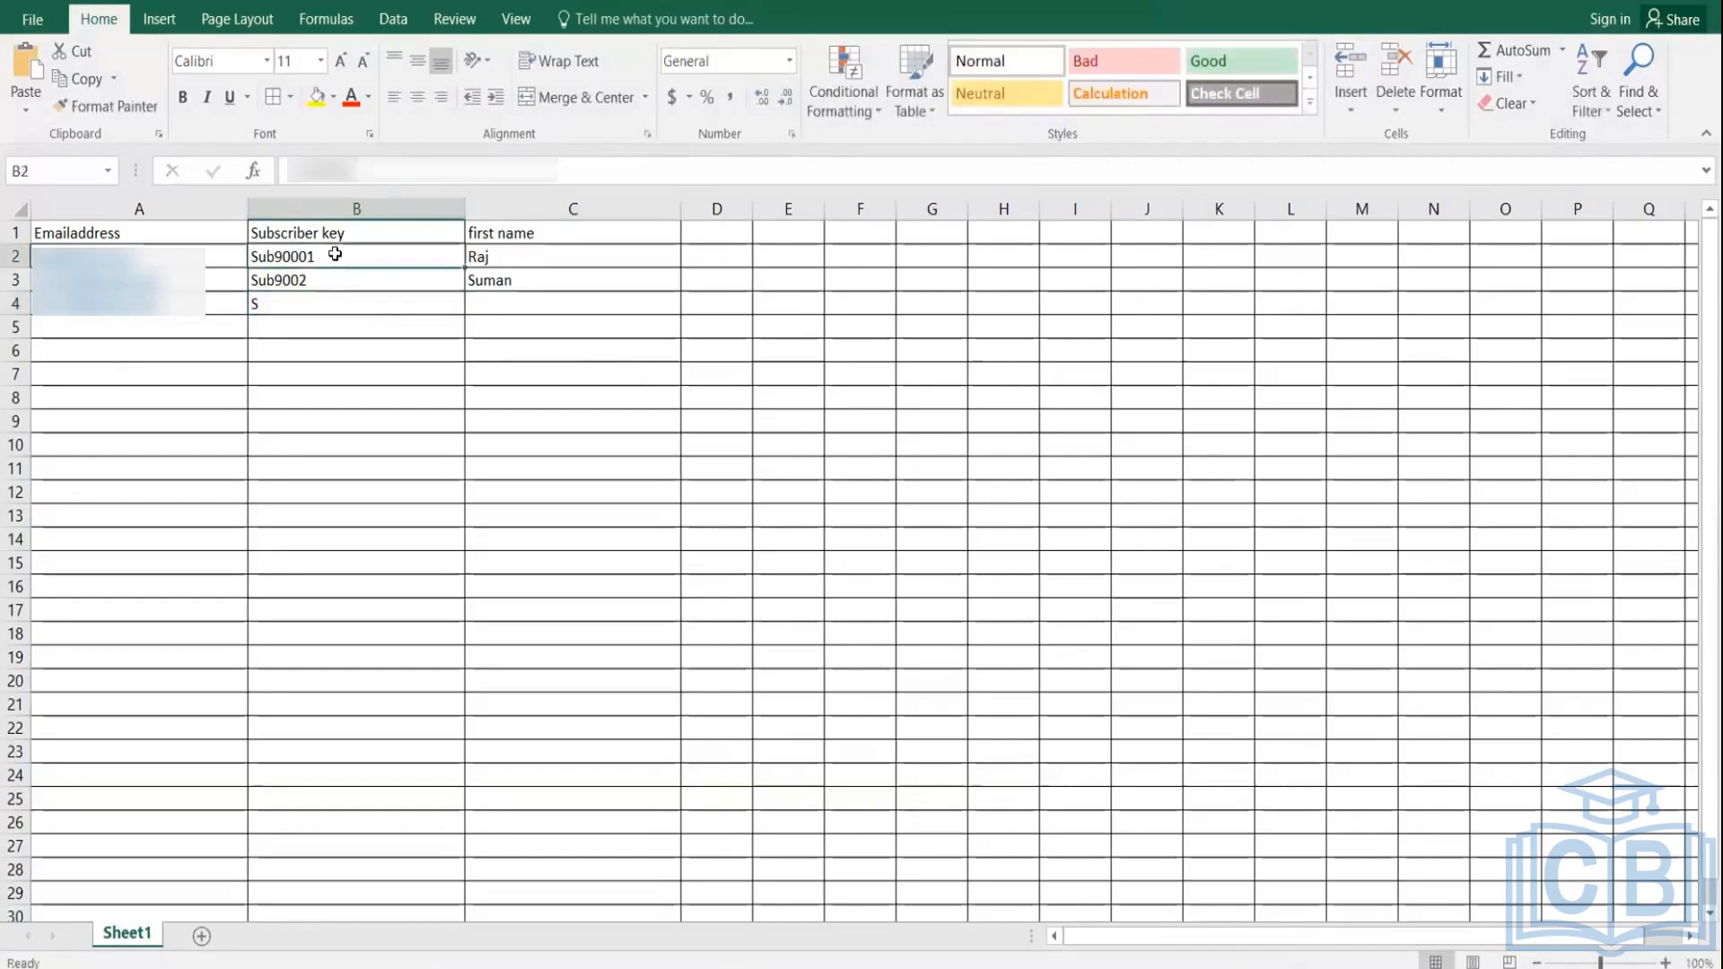
{"action": "double_click", "coordinate": [335, 253]}
{"action": "key", "text": "BackSpace"}
{"action": "key", "text": "BackSpace"}
{"action": "key", "text": "BackSpace"}
{"action": "key", "text": "BackSpace"}
{"action": "key", "text": "BackSpace"}
{"action": "key", "text": "BackSpace"}
{"action": "key", "text": "BackSpace"}
{"action": "key", "text": "BackSpace"}
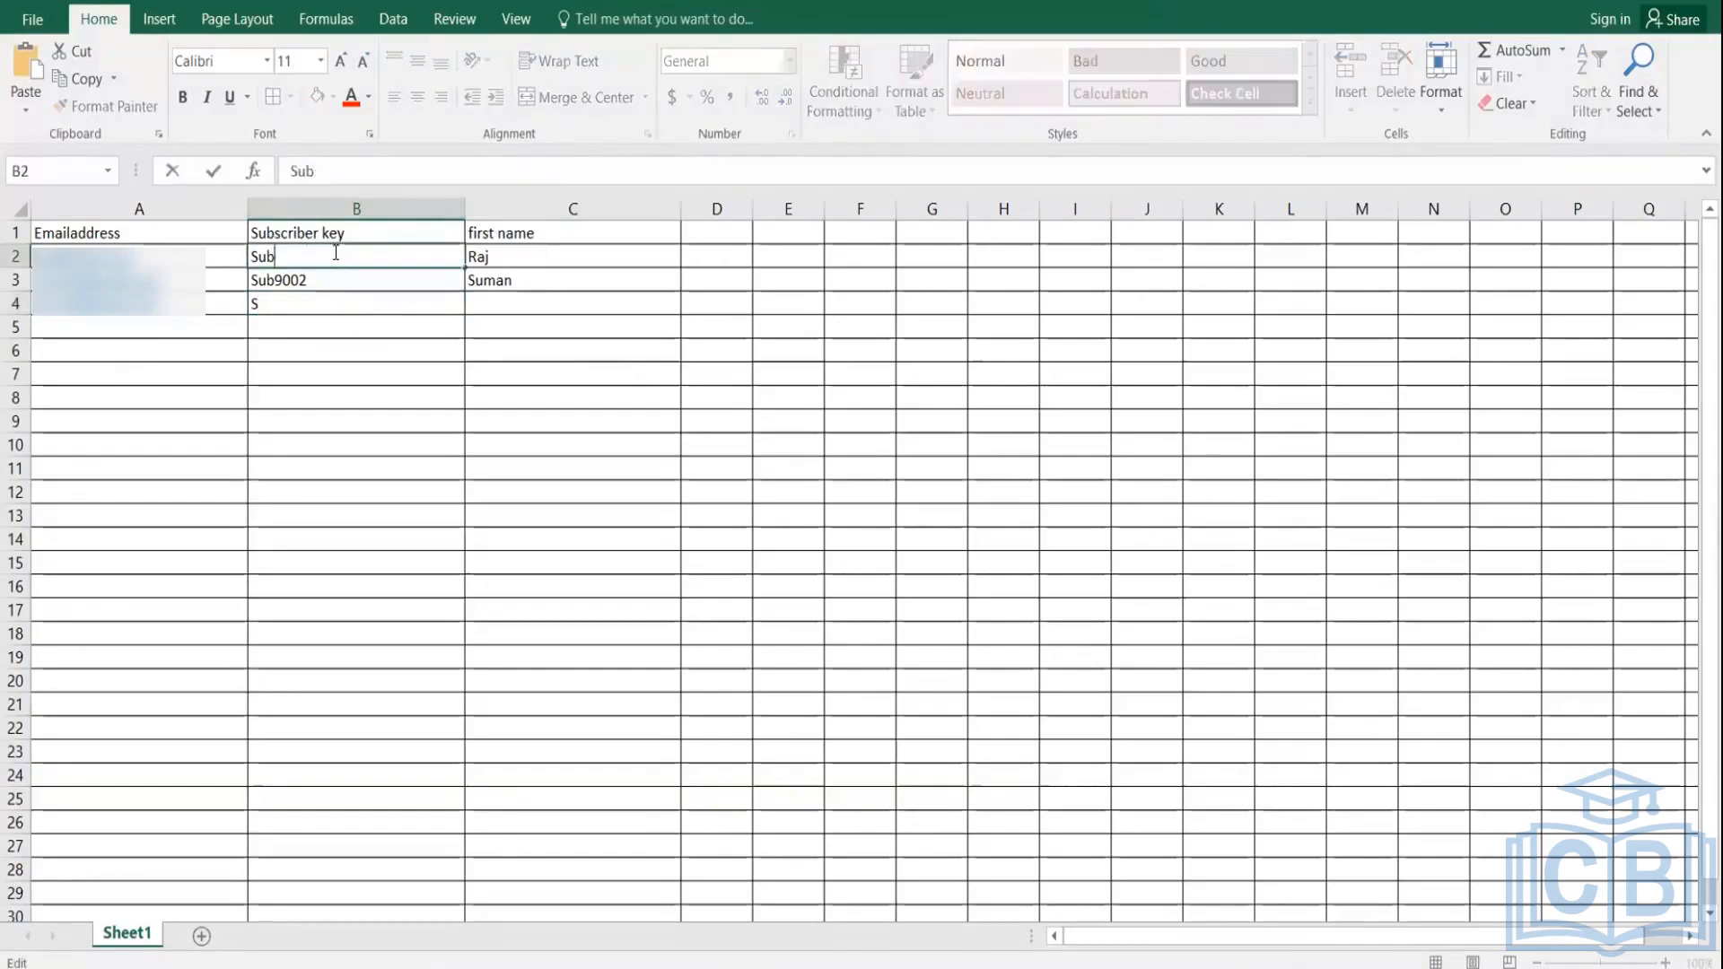
{"action": "type", "text": "Ab"}
{"action": "key", "text": "BackSpace"}
{"action": "type", "text": "Z-00"}
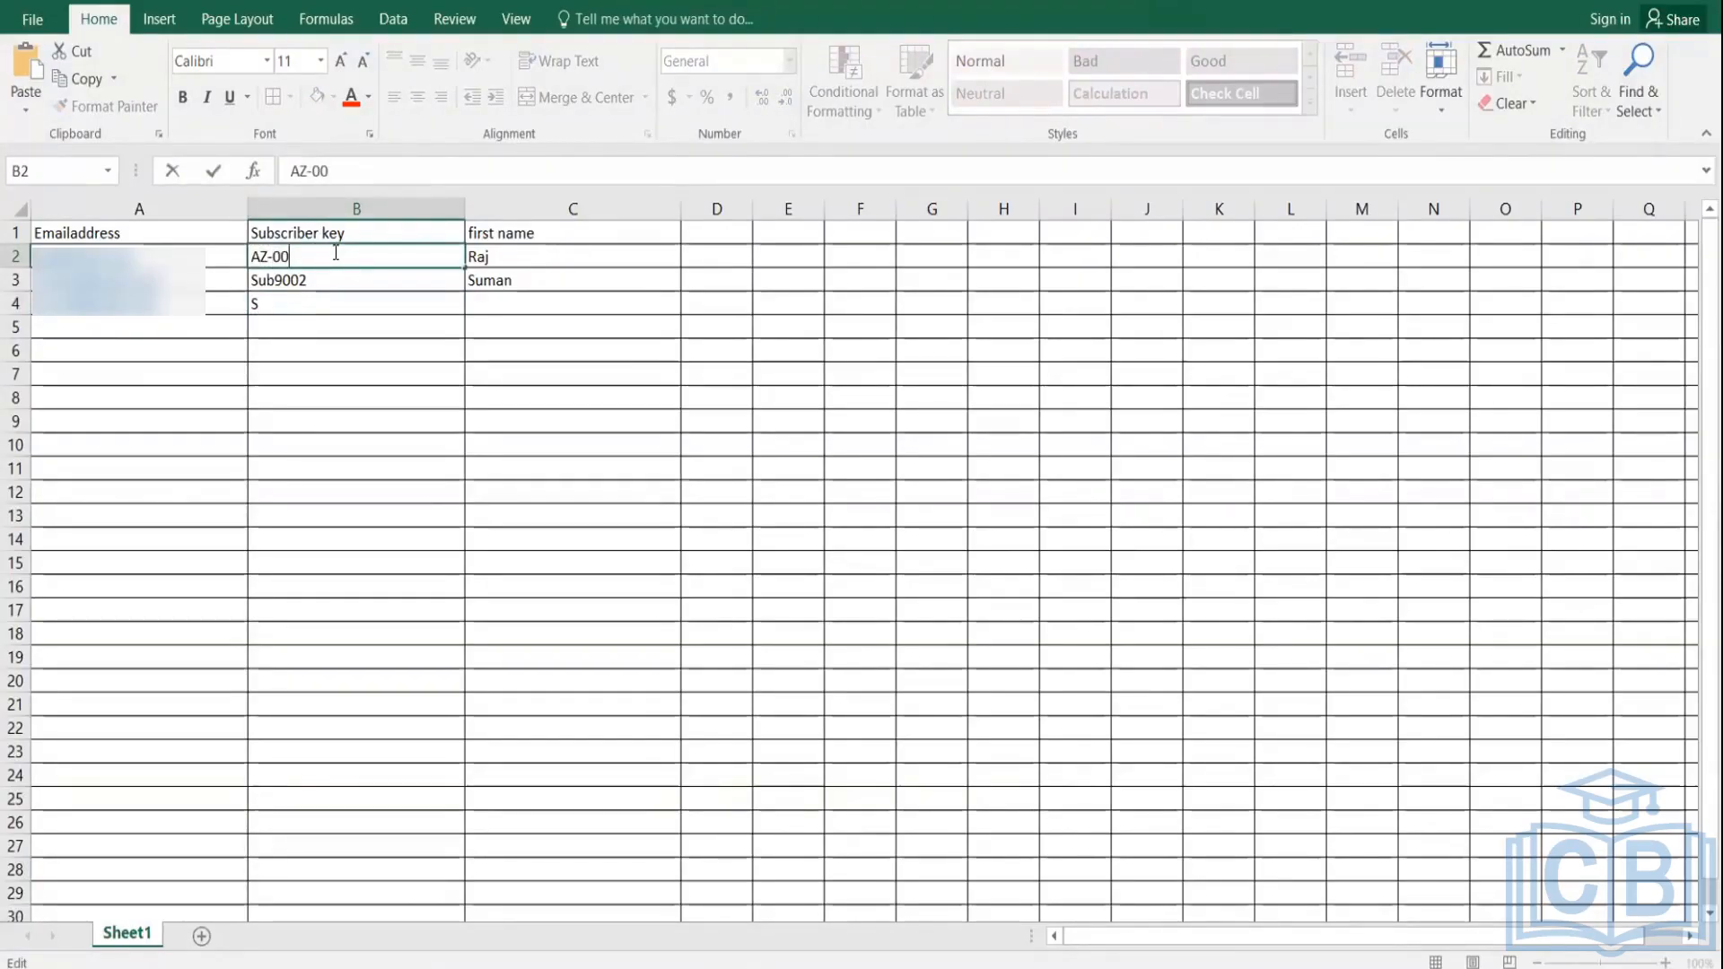
{"action": "type", "text": "3"}
{"action": "double_click", "coordinate": [346, 279]}
{"action": "key", "text": "BackSpace"}
{"action": "key", "text": "BackSpace"}
{"action": "key", "text": "BackSpace"}
{"action": "key", "text": "BackSpace"}
{"action": "key", "text": "BackSpace"}
{"action": "key", "text": "BackSpace"}
{"action": "key", "text": "BackSpace"}
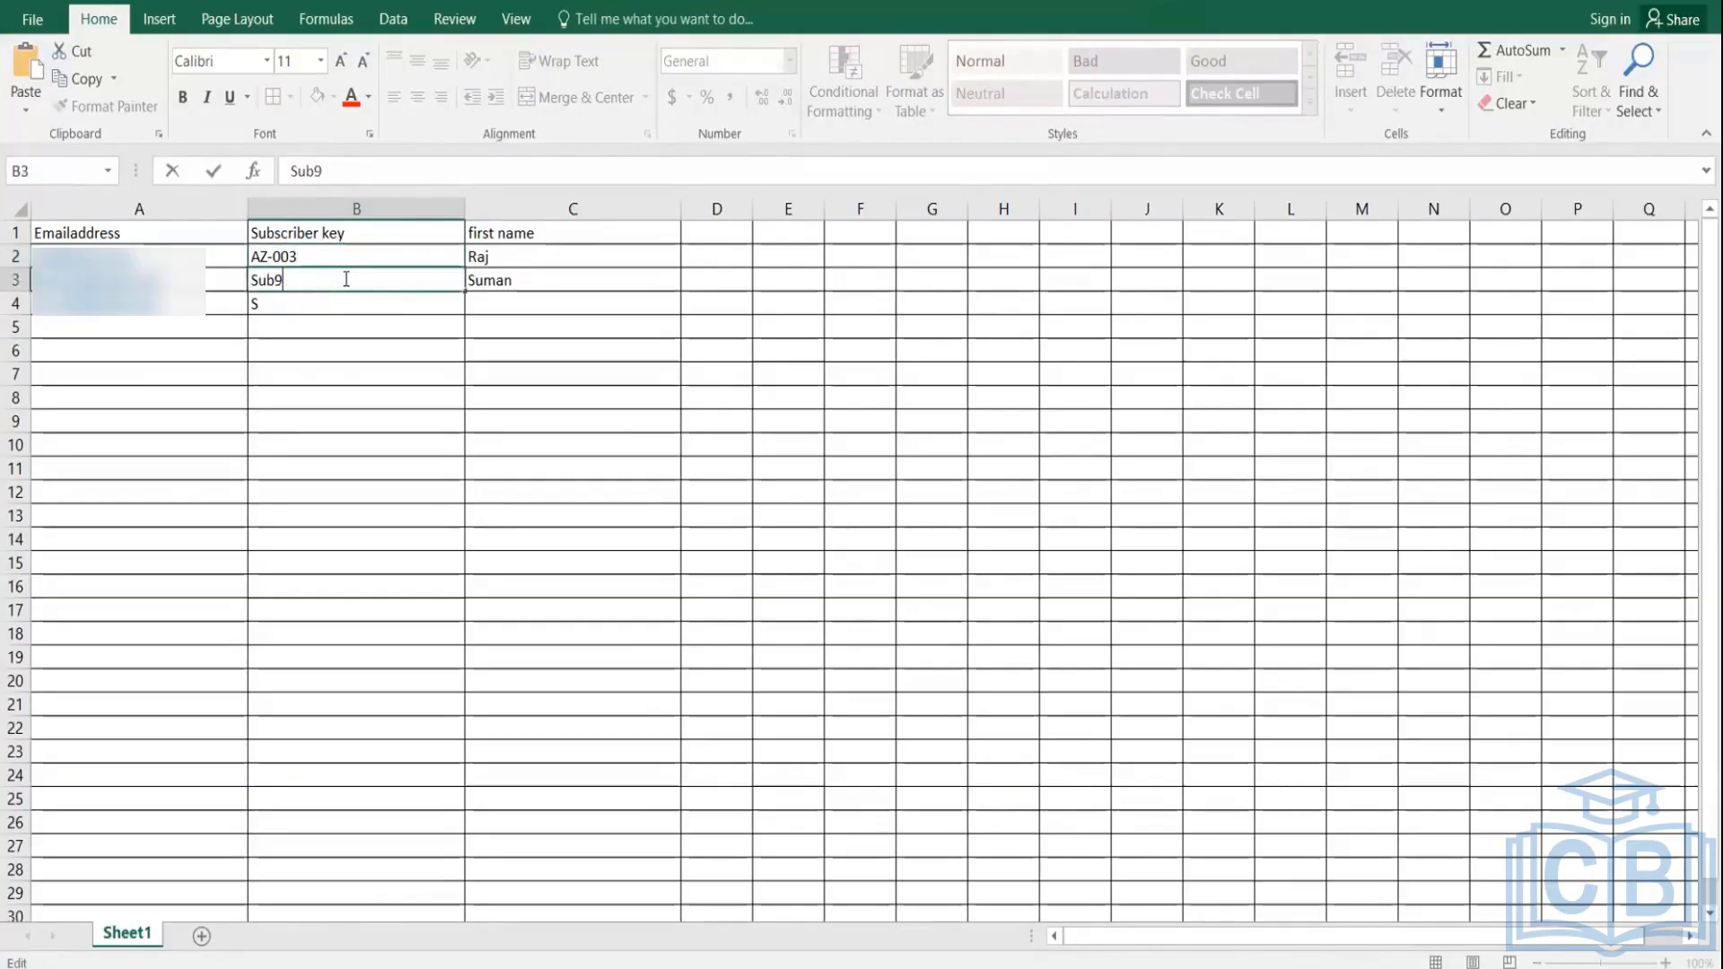
{"action": "type", "text": "AZ-003"}
{"action": "key", "text": "BackSpace"}
{"action": "type", "text": "4"}
Step: Set B4 to AZ-005 and enter the third subscriber's first name in C4
{"action": "left_click", "coordinate": [308, 309]}
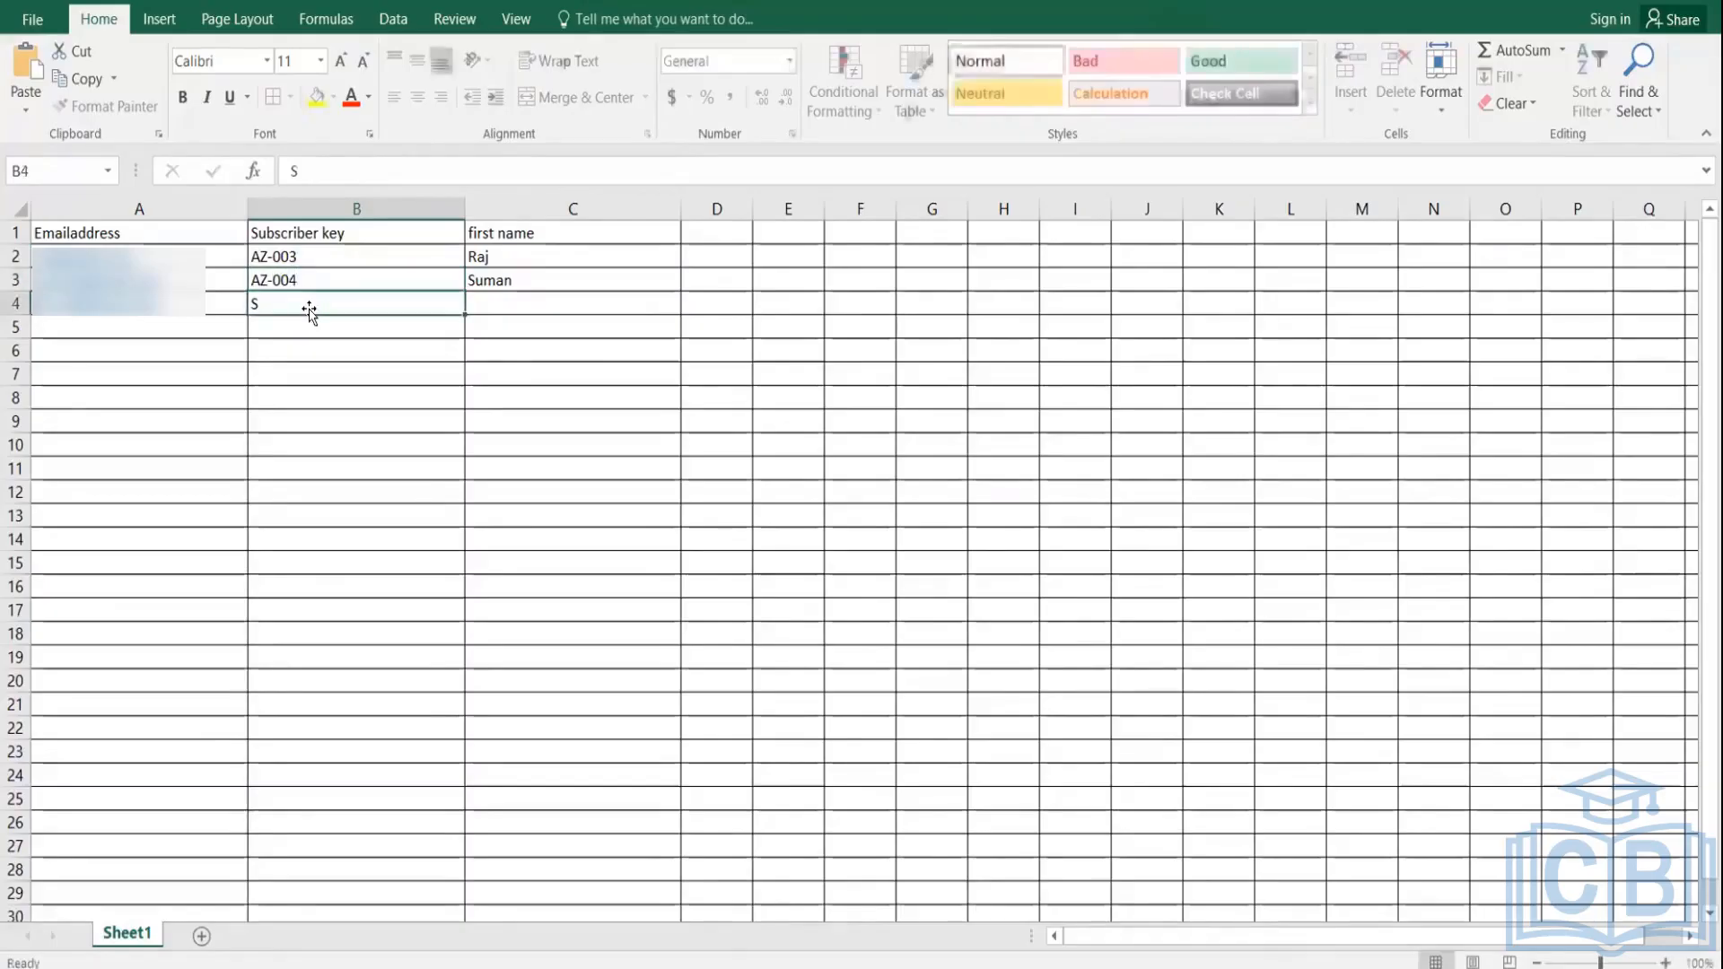
{"action": "key", "text": "BackSpace"}
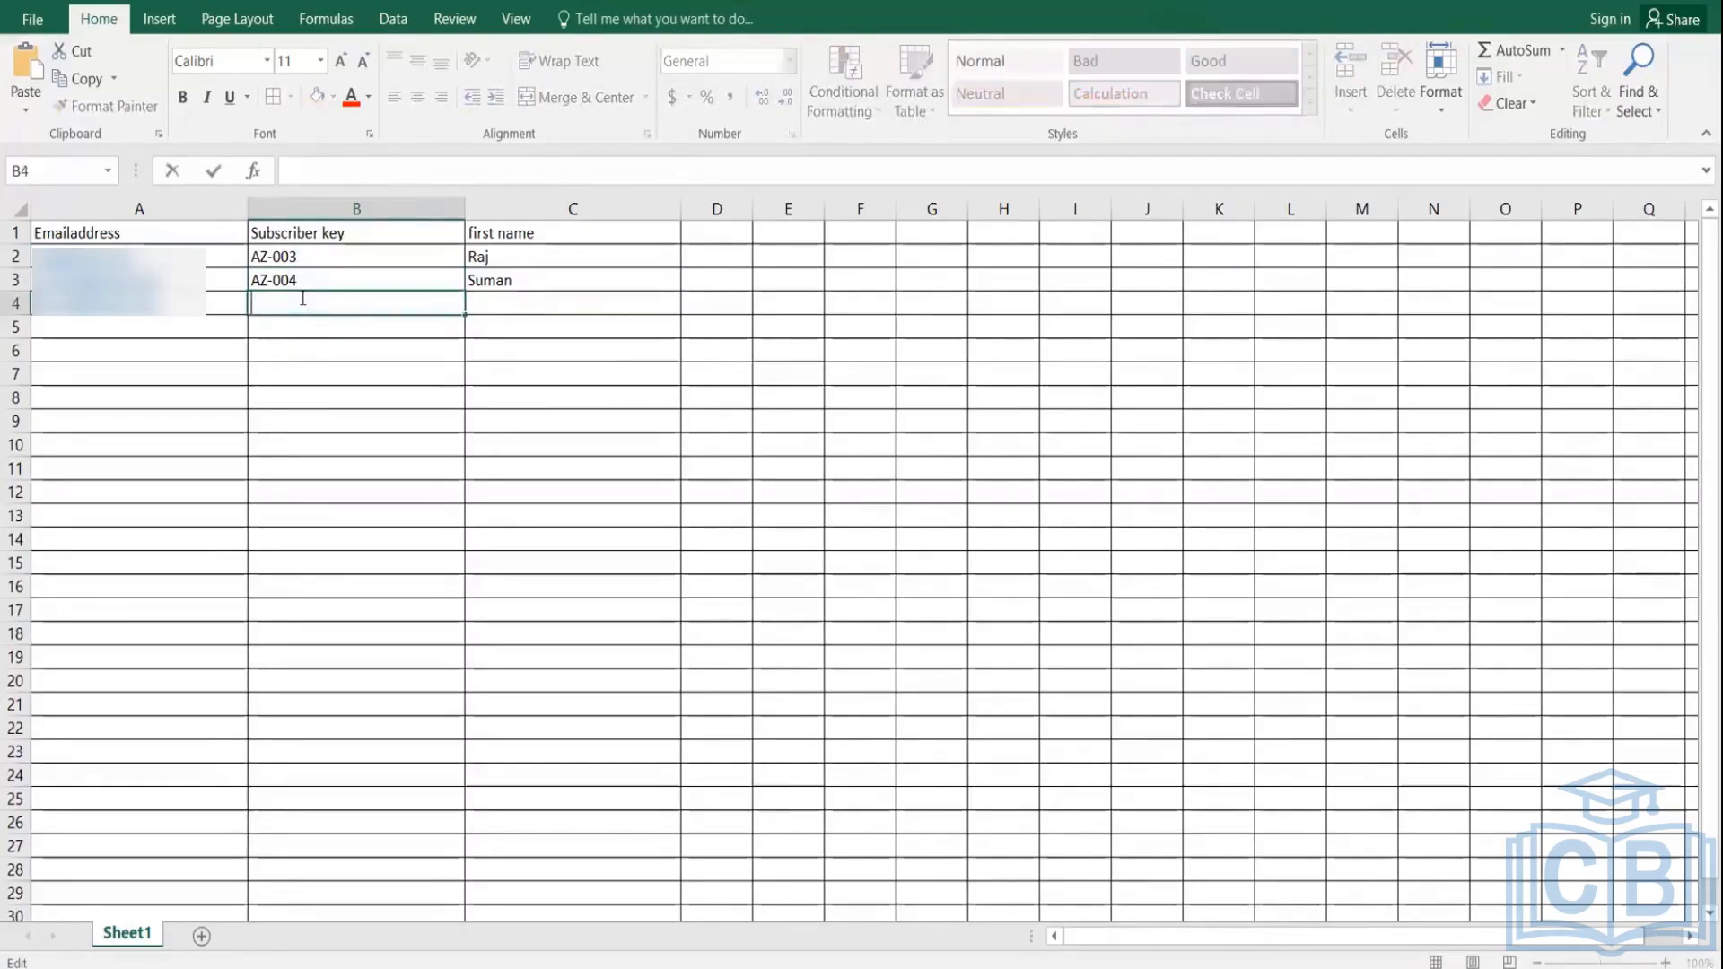
{"action": "type", "text": "AZ-005"}
{"action": "left_click", "coordinate": [512, 307]}
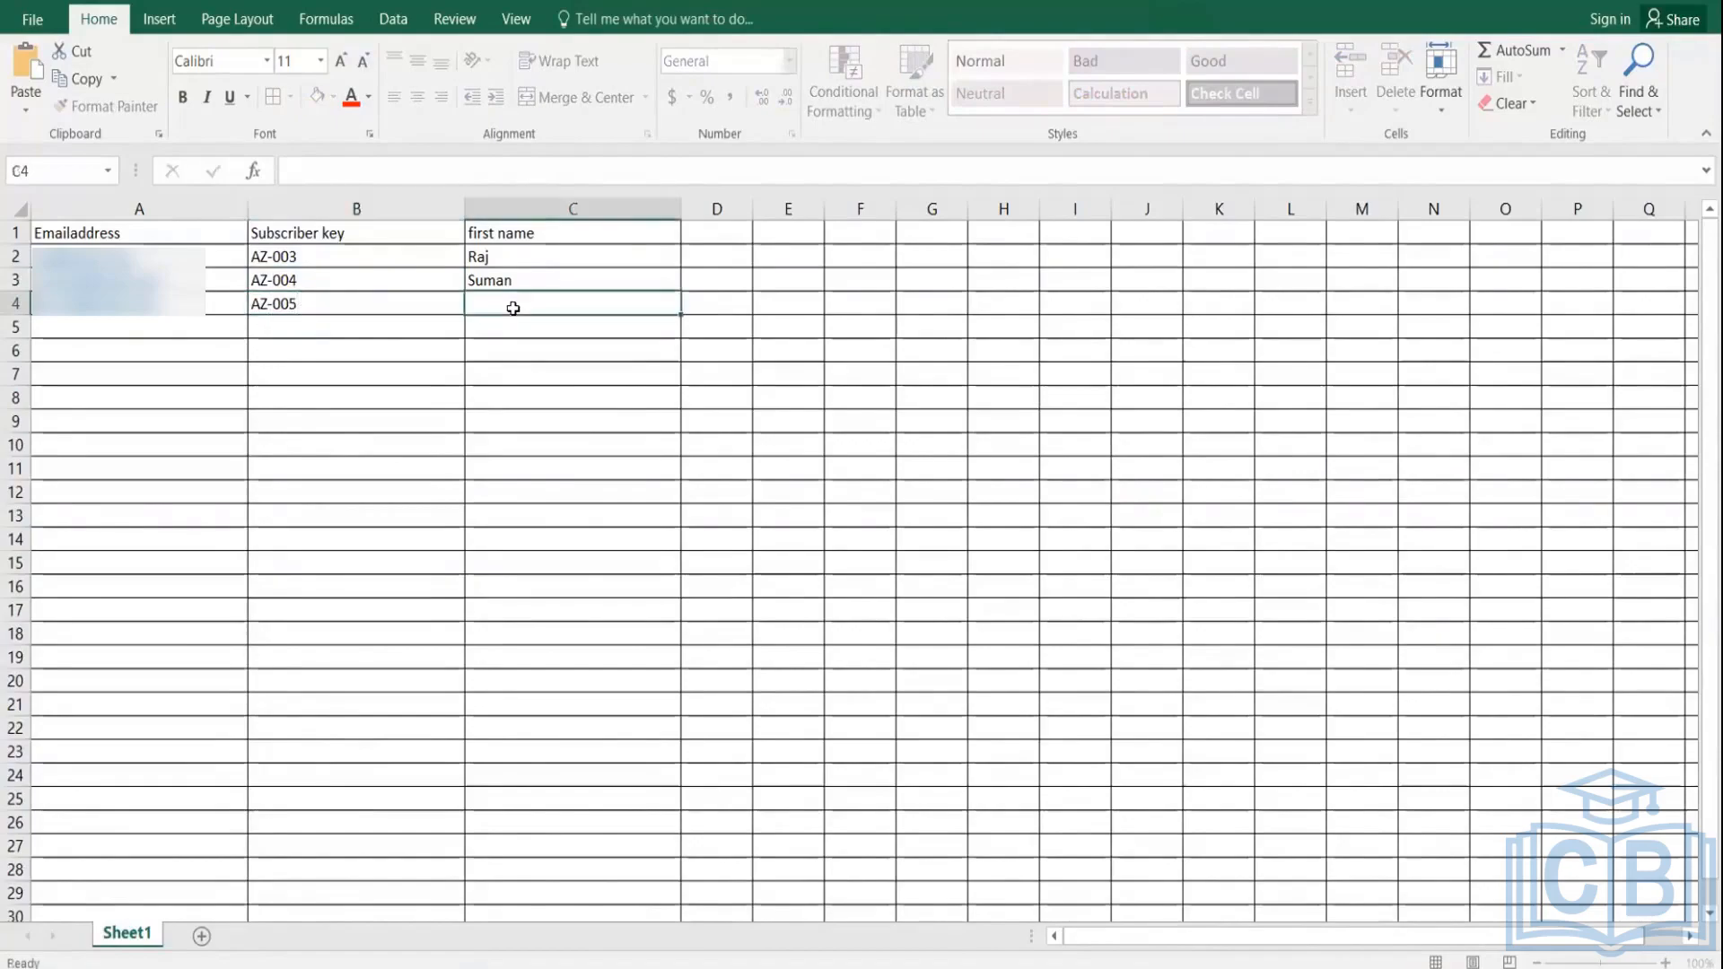
{"action": "type", "text": "Muruli"}
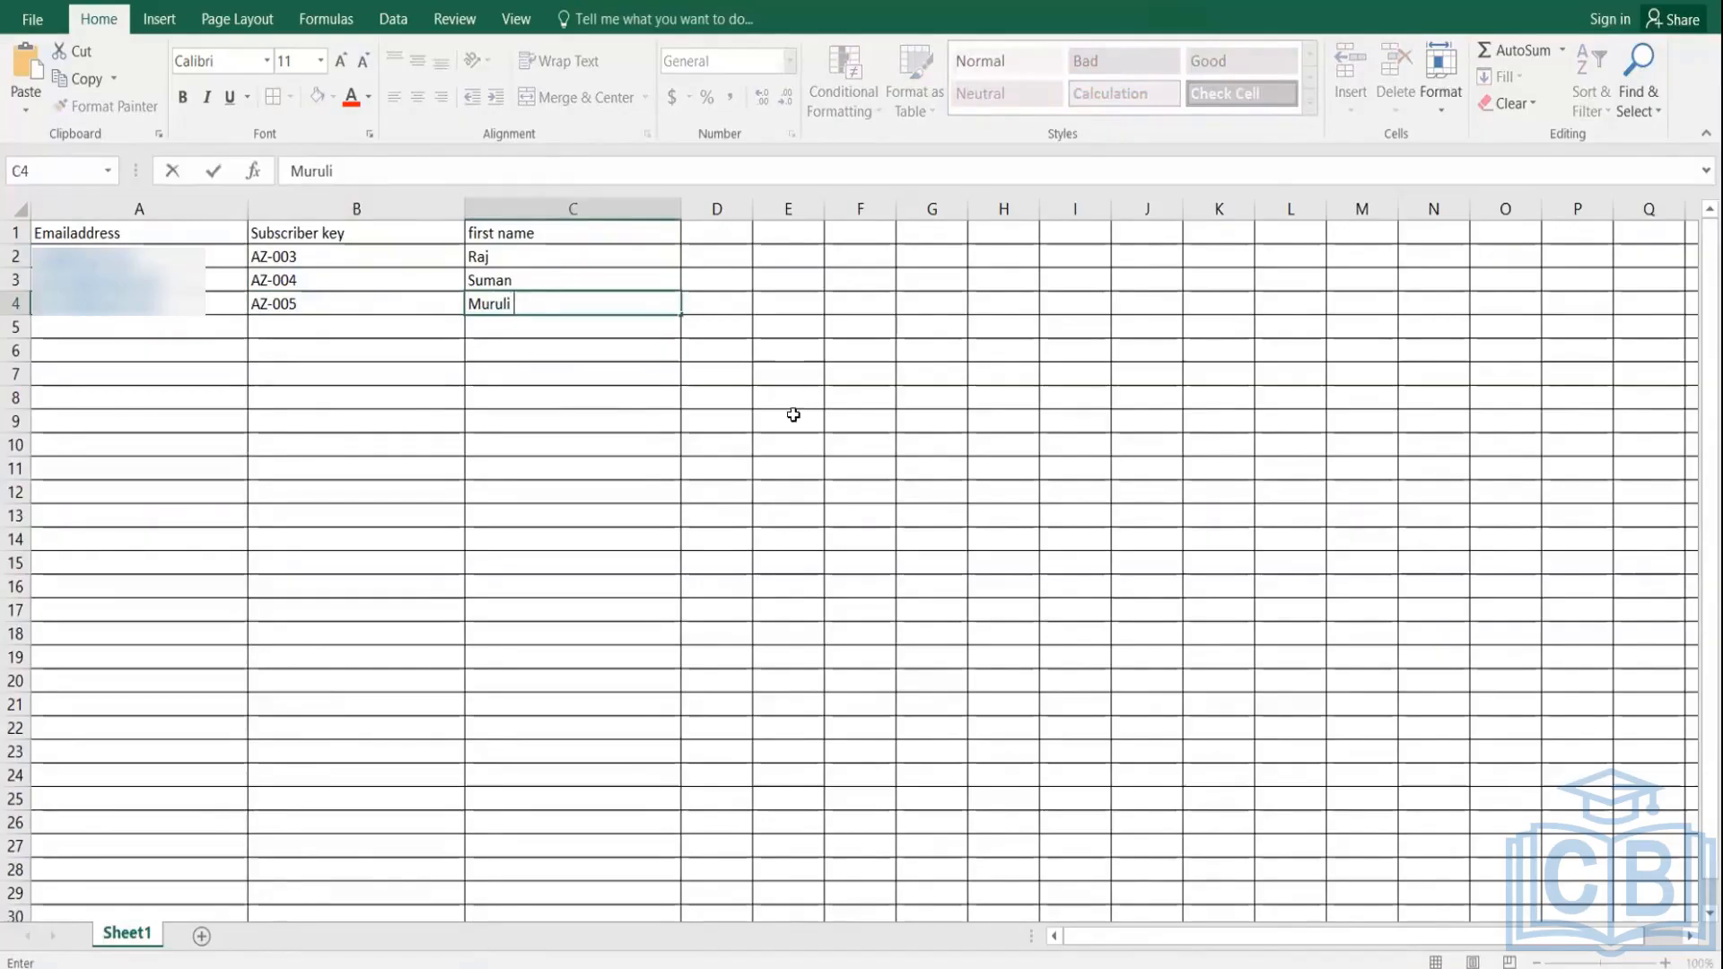
Step: Save the sheet as DataTemplate.csv (CSV MS-DOS) on the Desktop, replacing the existing file and keeping the format
{"action": "left_click", "coordinate": [34, 20]}
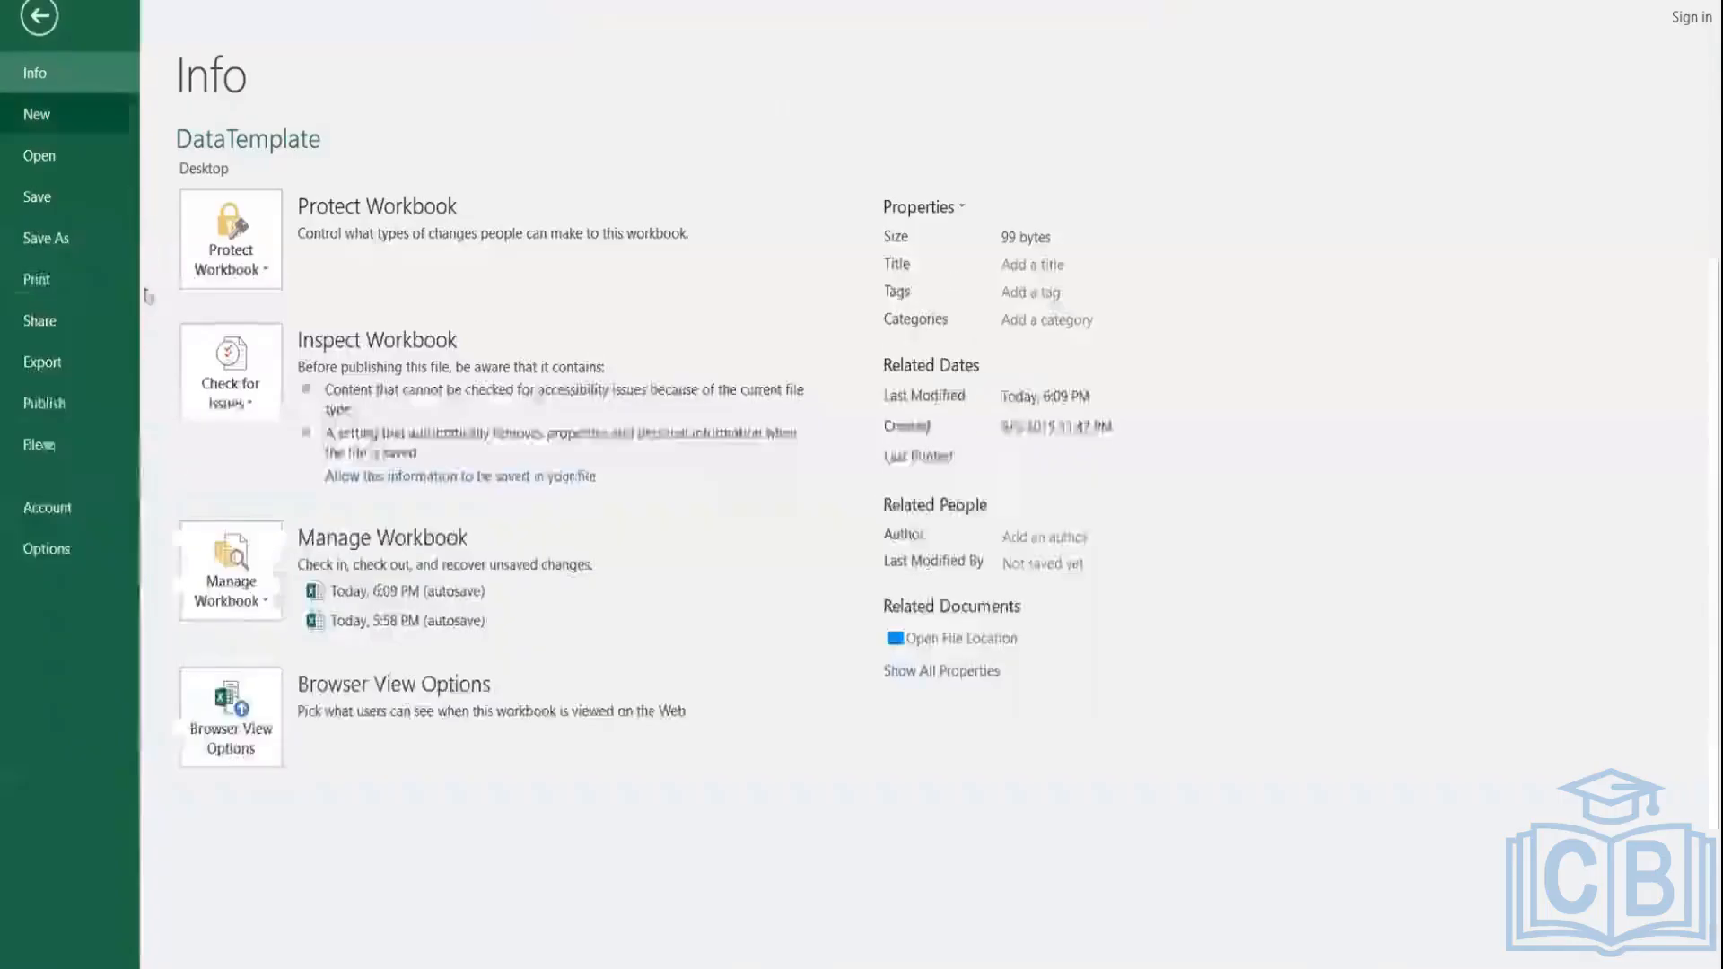
{"action": "left_click", "coordinate": [52, 238]}
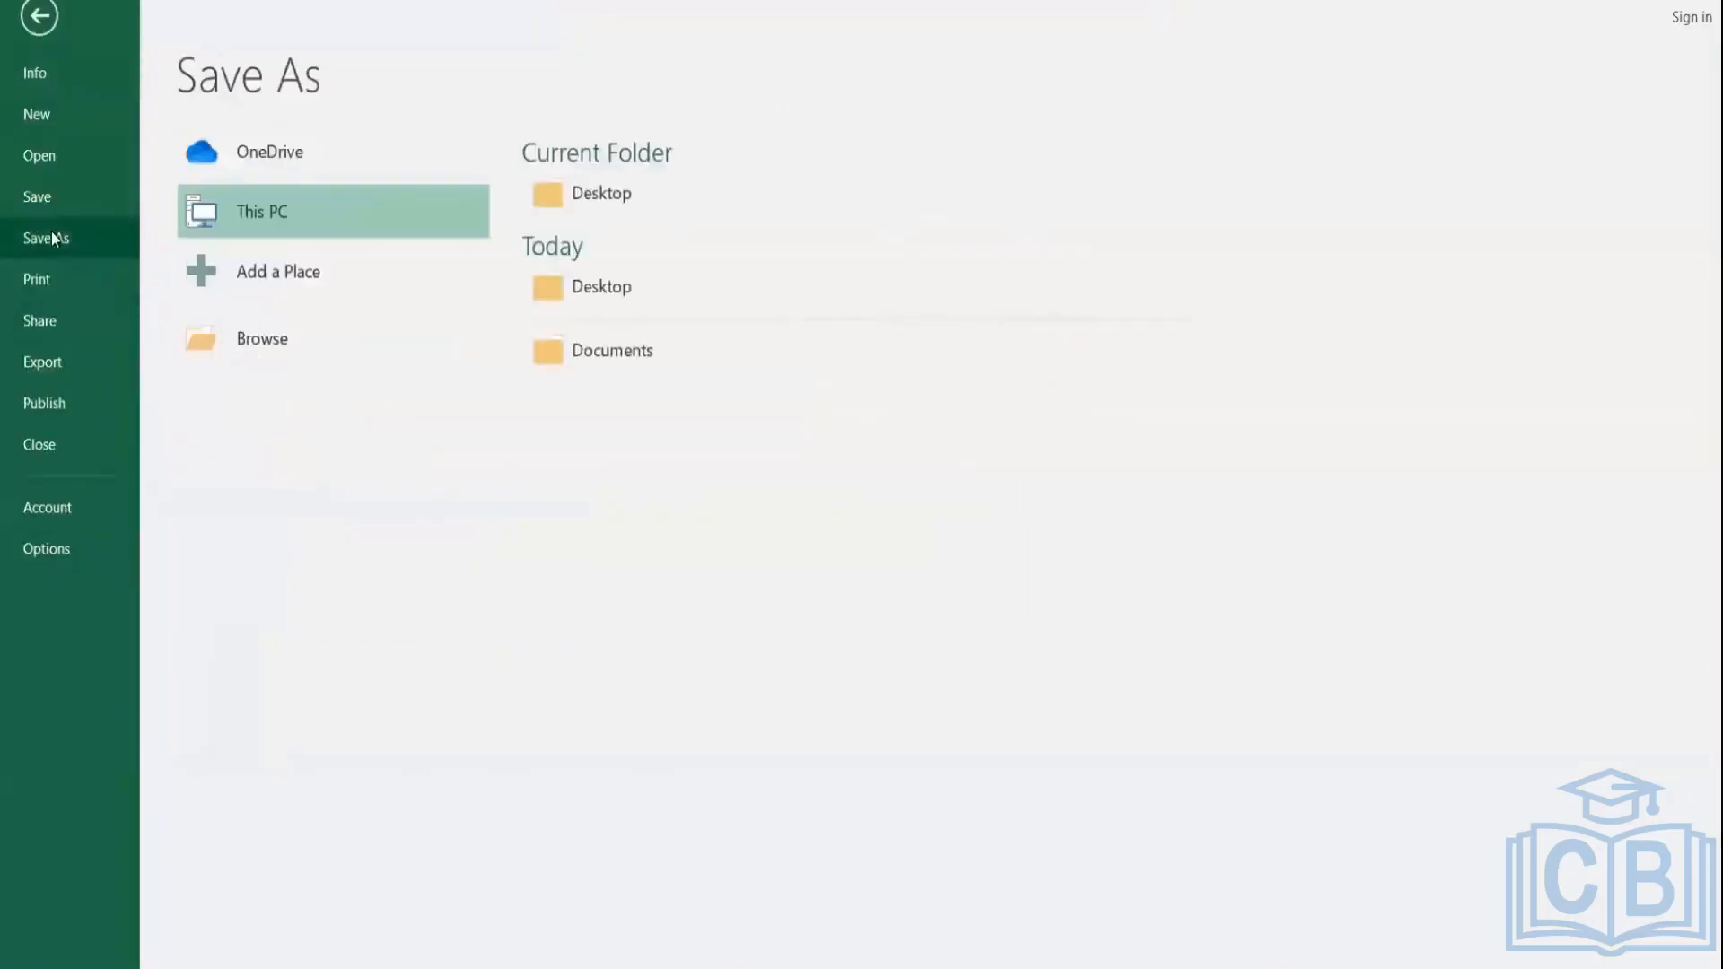
{"action": "left_click", "coordinate": [604, 199]}
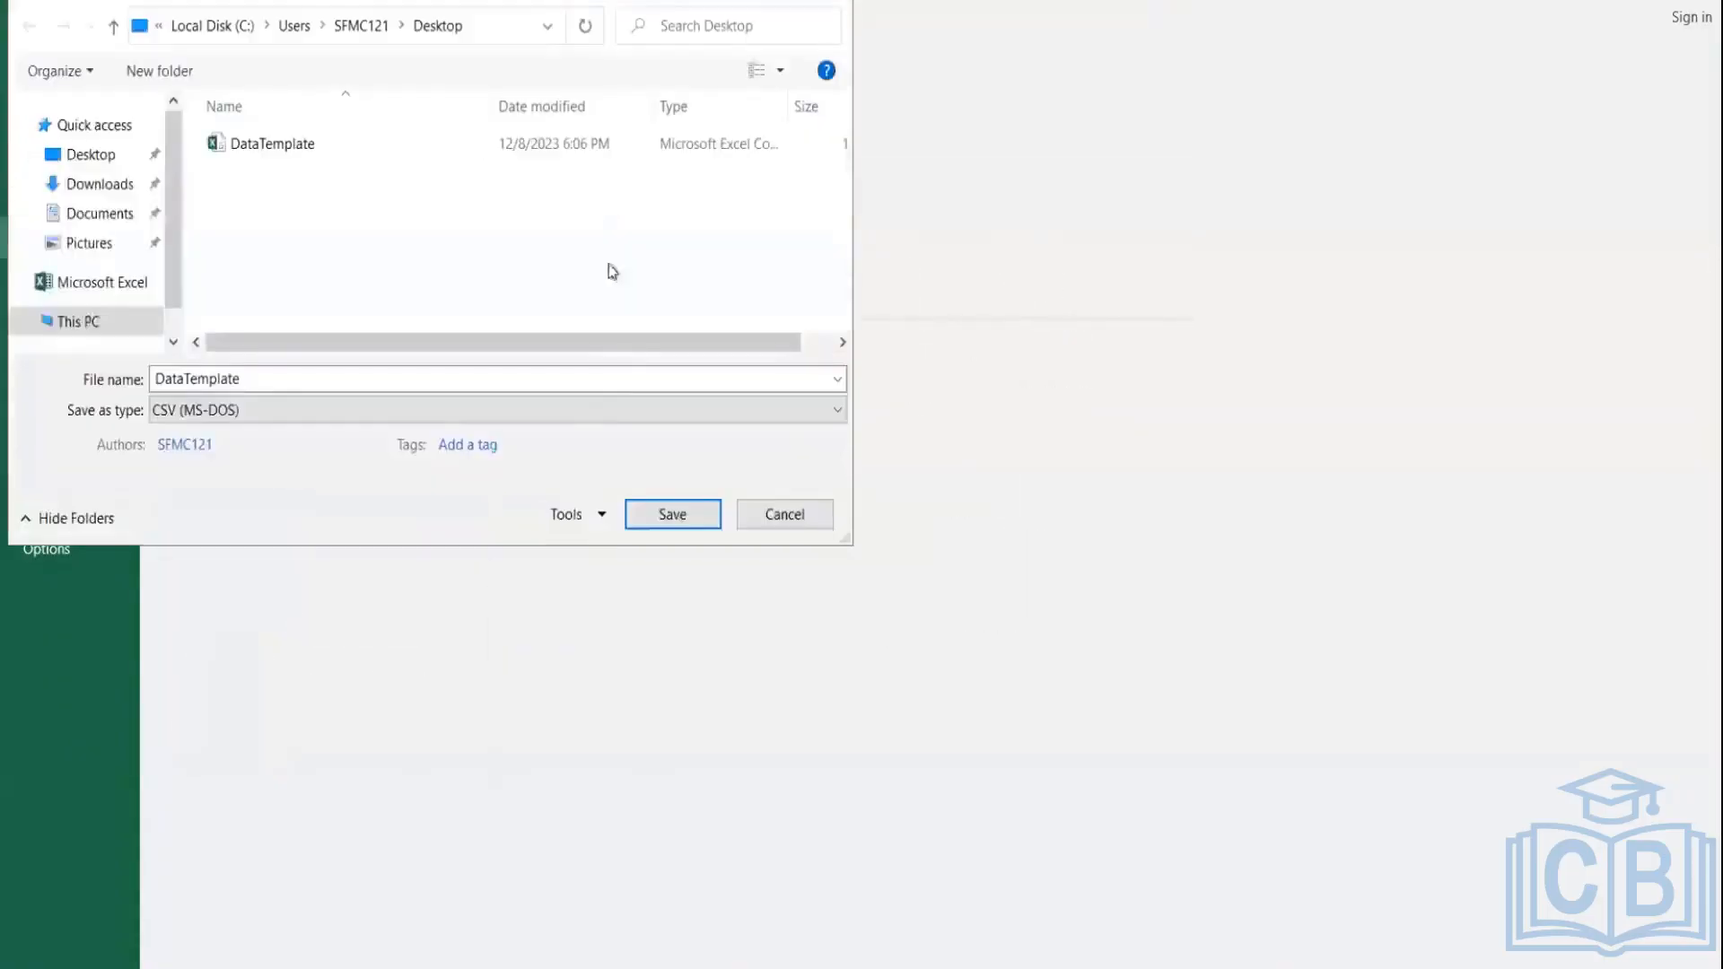
{"action": "left_click", "coordinate": [669, 513]}
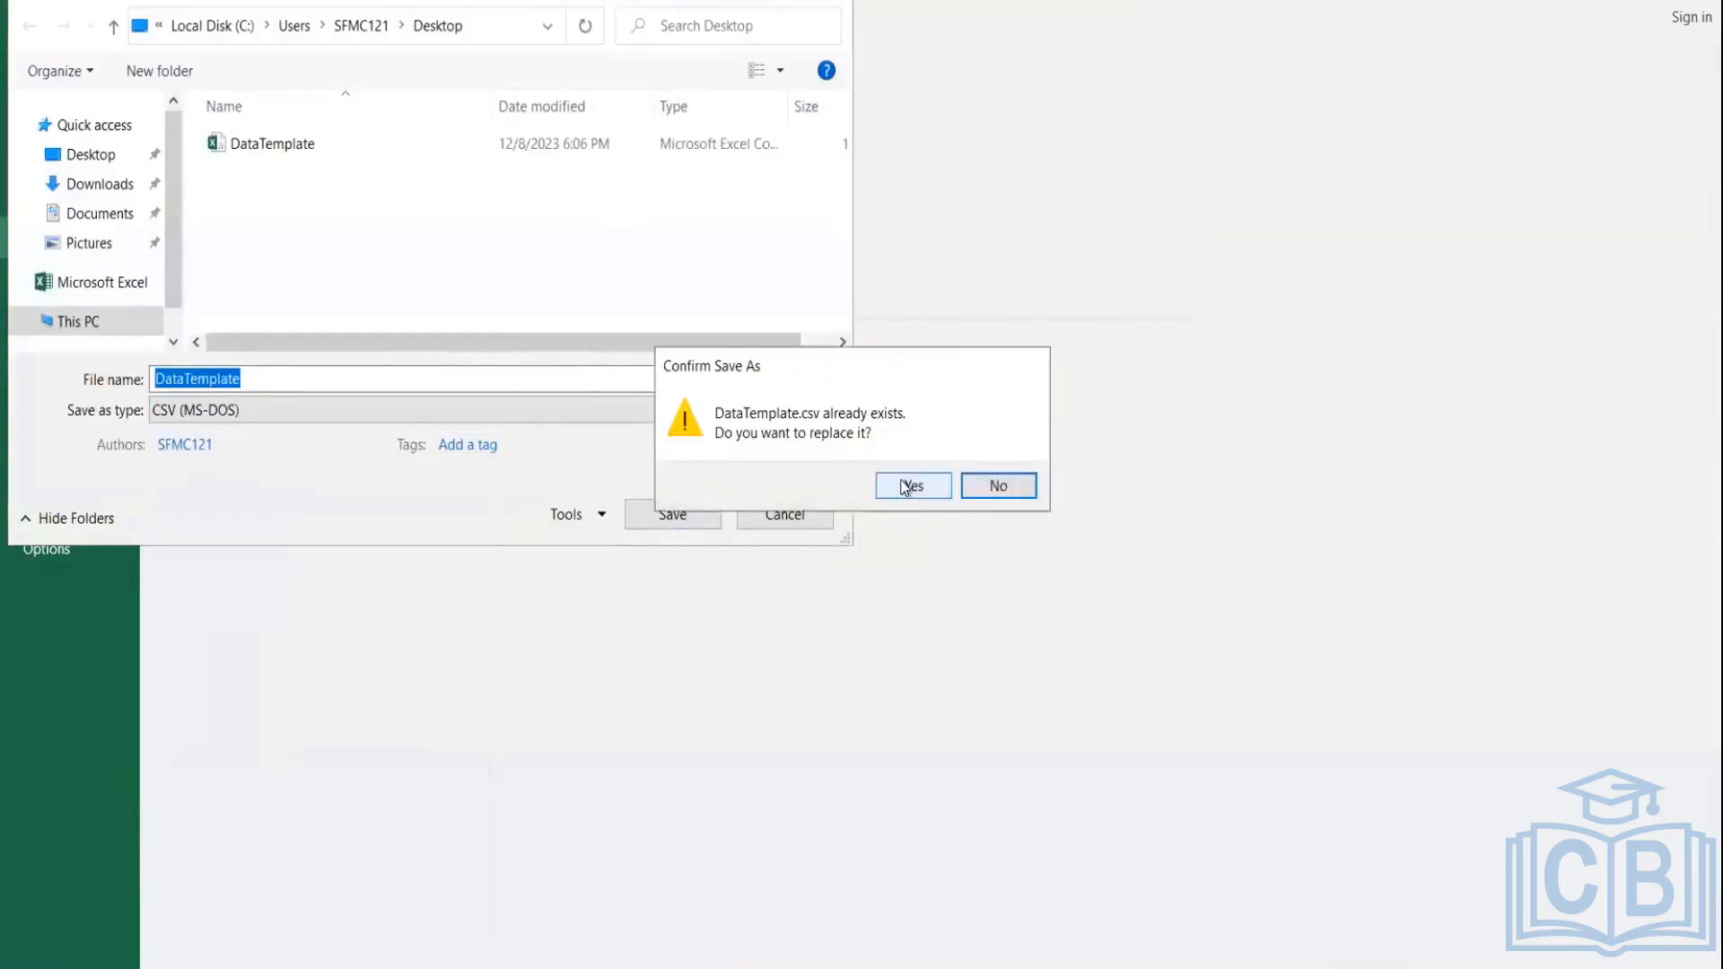
{"action": "left_click", "coordinate": [910, 485]}
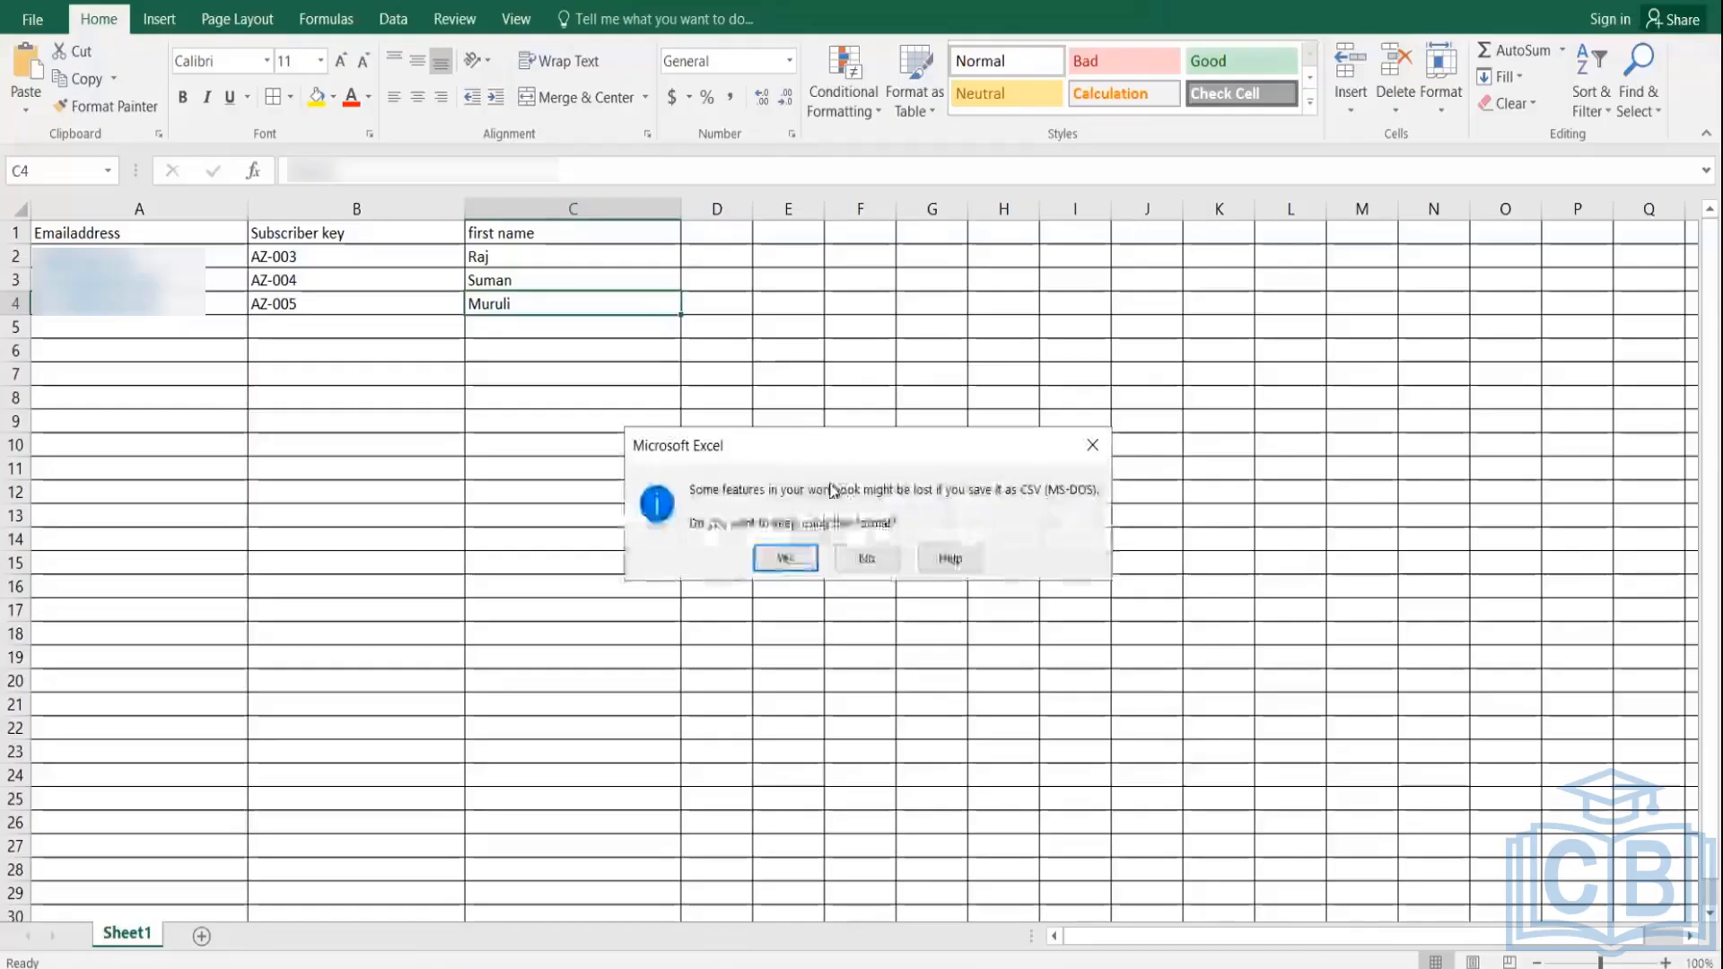
{"action": "left_click", "coordinate": [783, 558]}
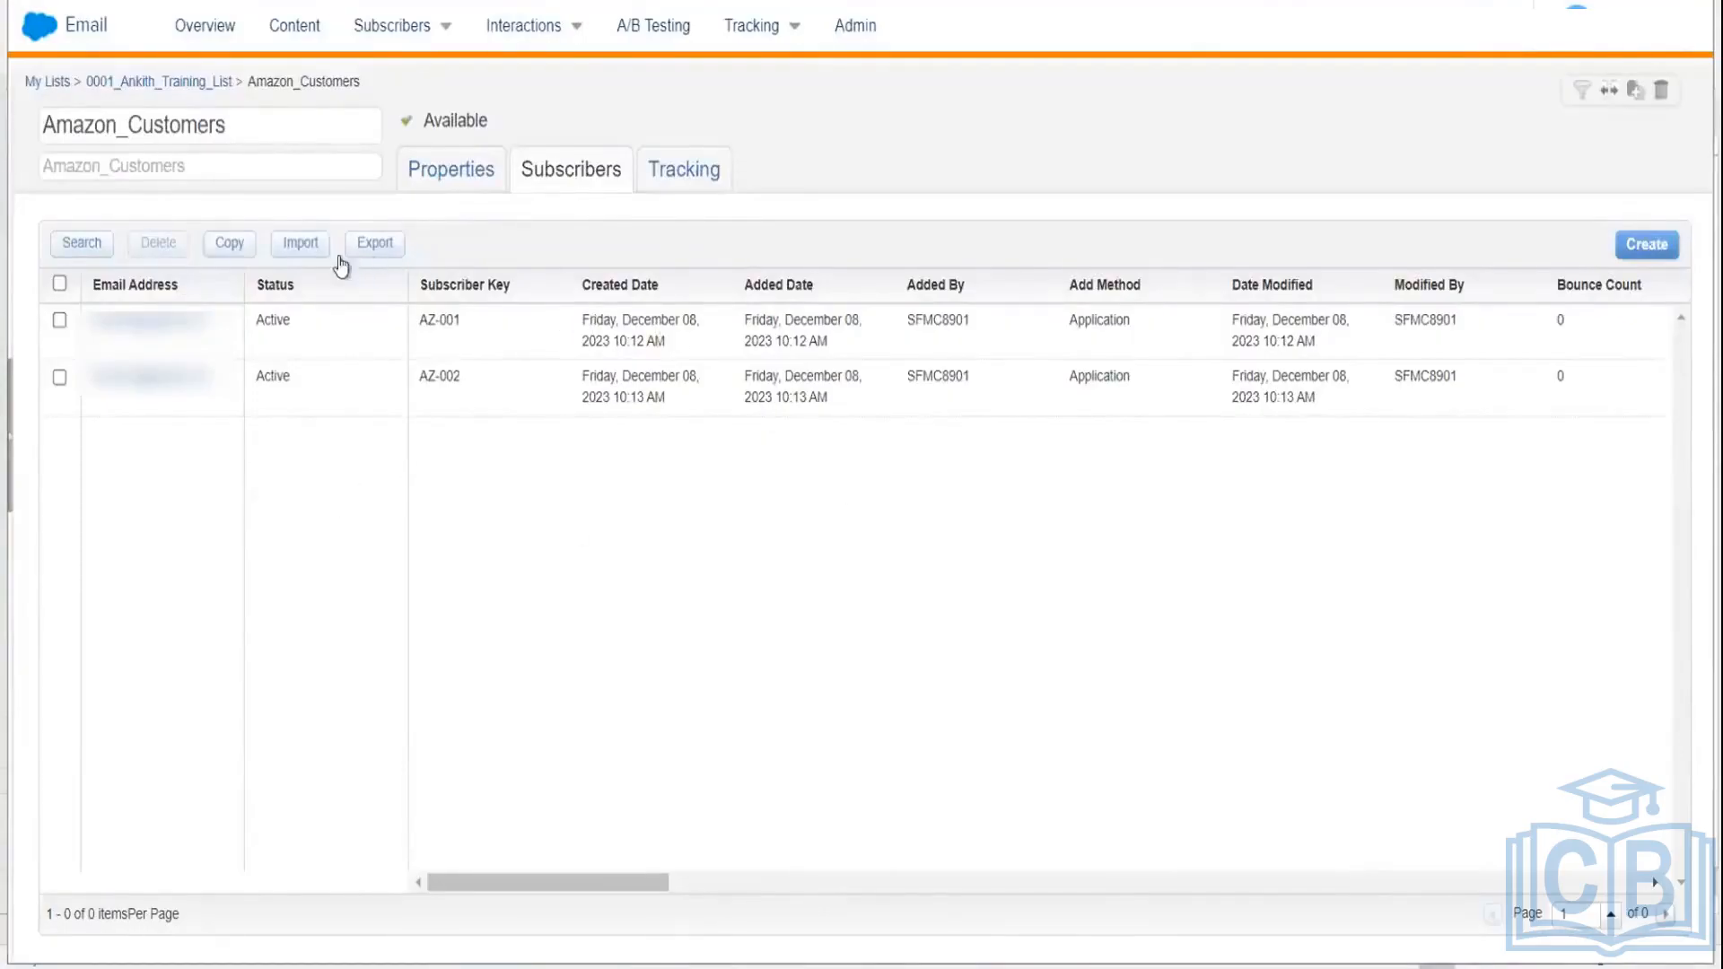
Step: Start the Amazon_Customers import wizard and accept the opt-in certification
{"action": "left_click", "coordinate": [300, 245]}
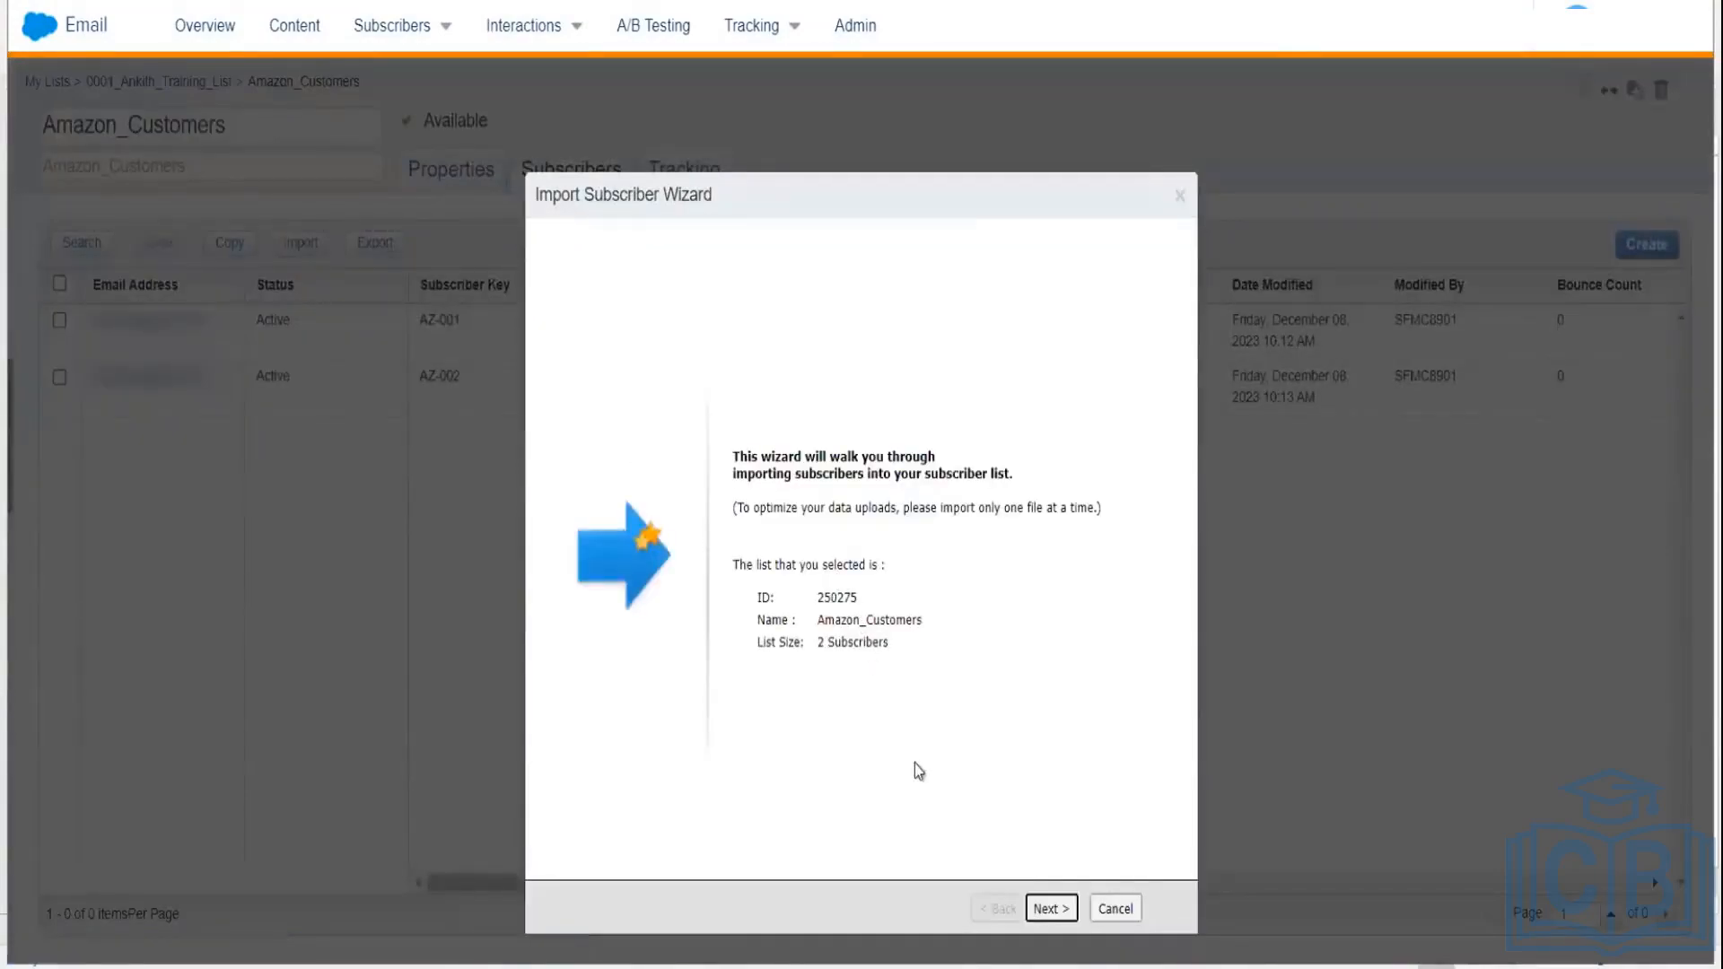
{"action": "left_click", "coordinate": [1049, 909]}
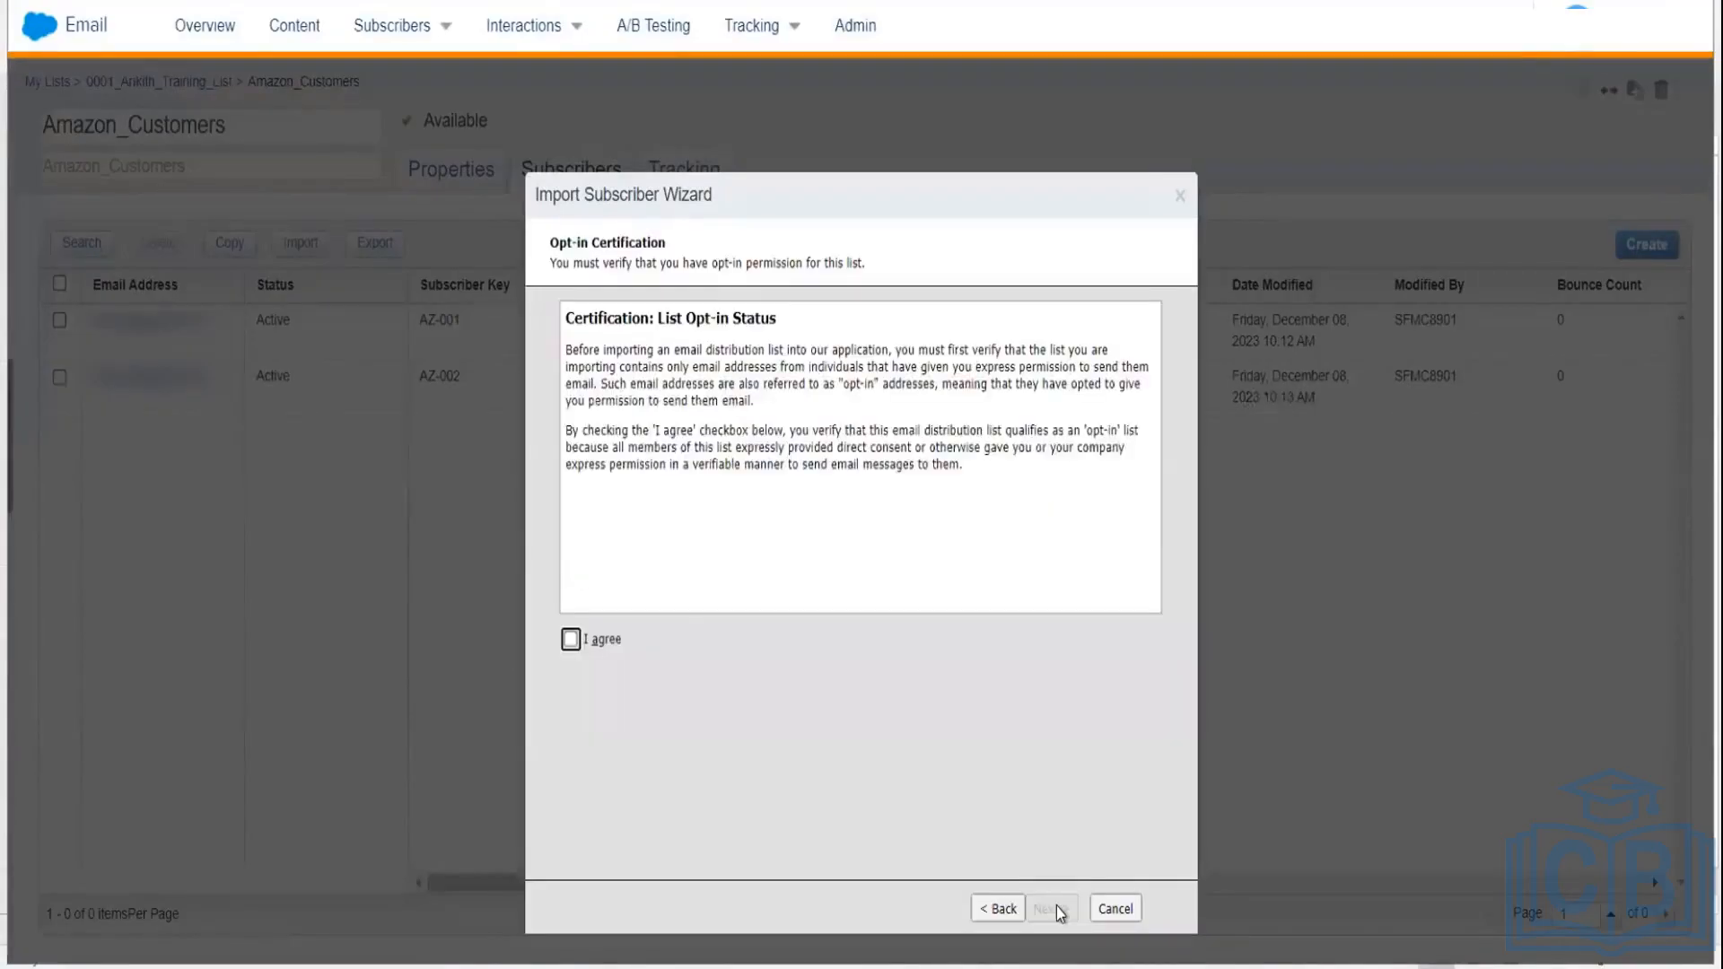
{"action": "left_click", "coordinate": [571, 639]}
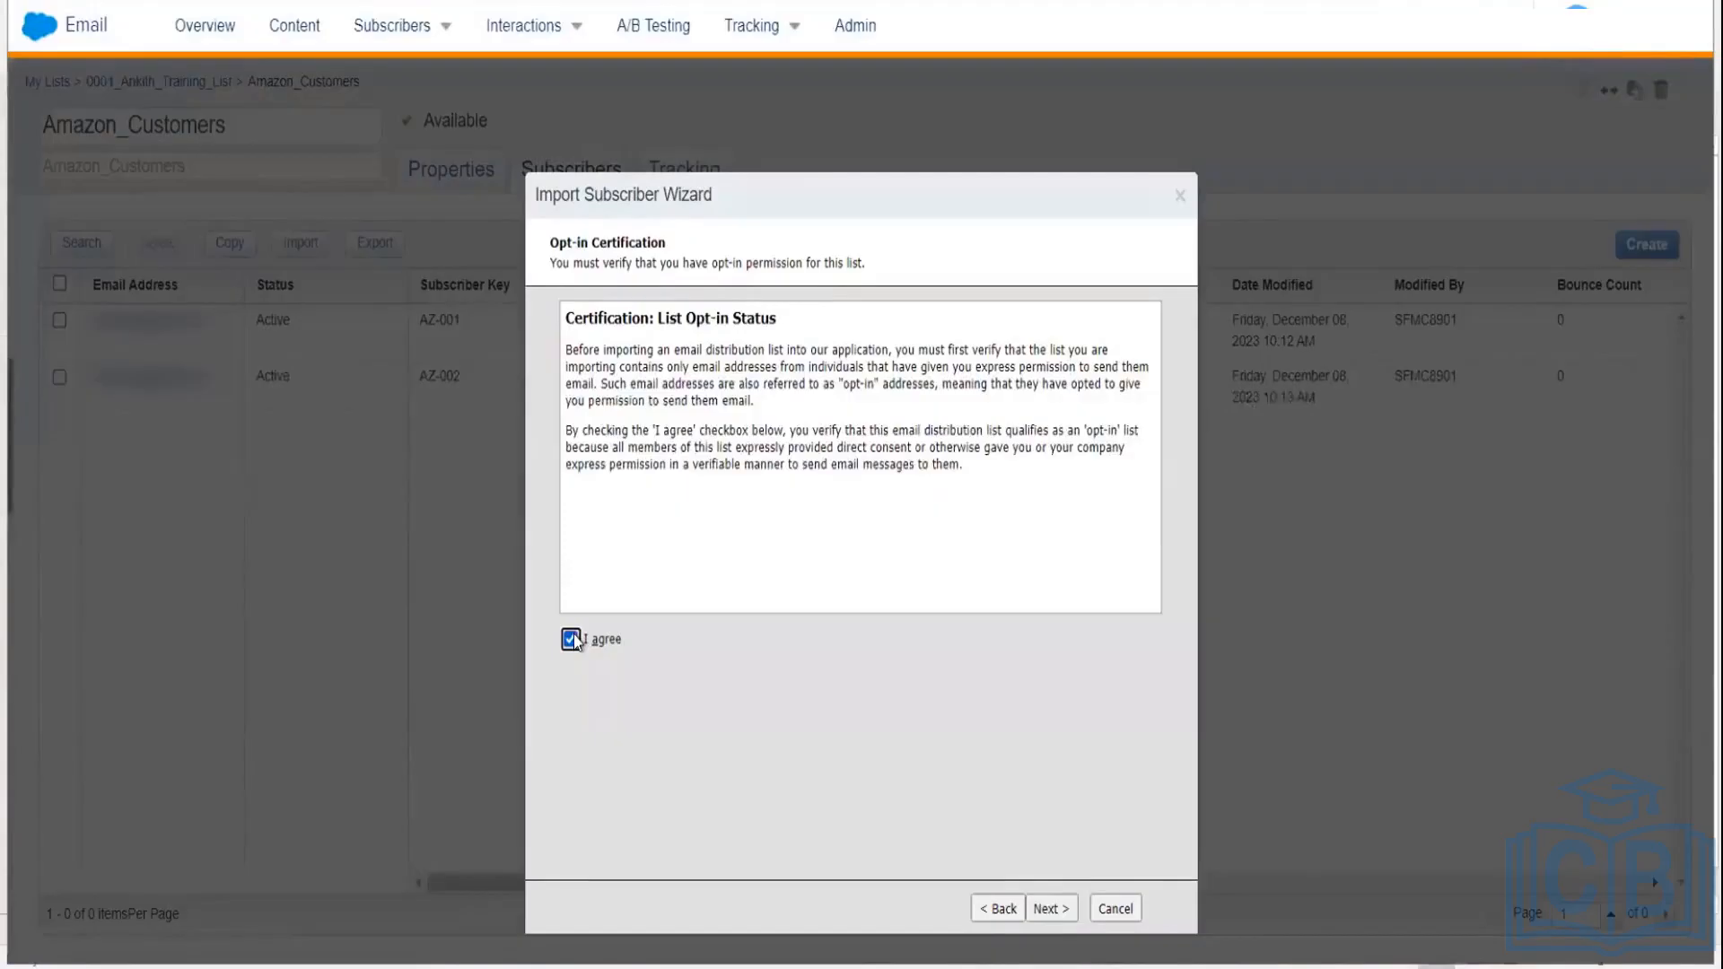
{"action": "left_click", "coordinate": [1051, 910]}
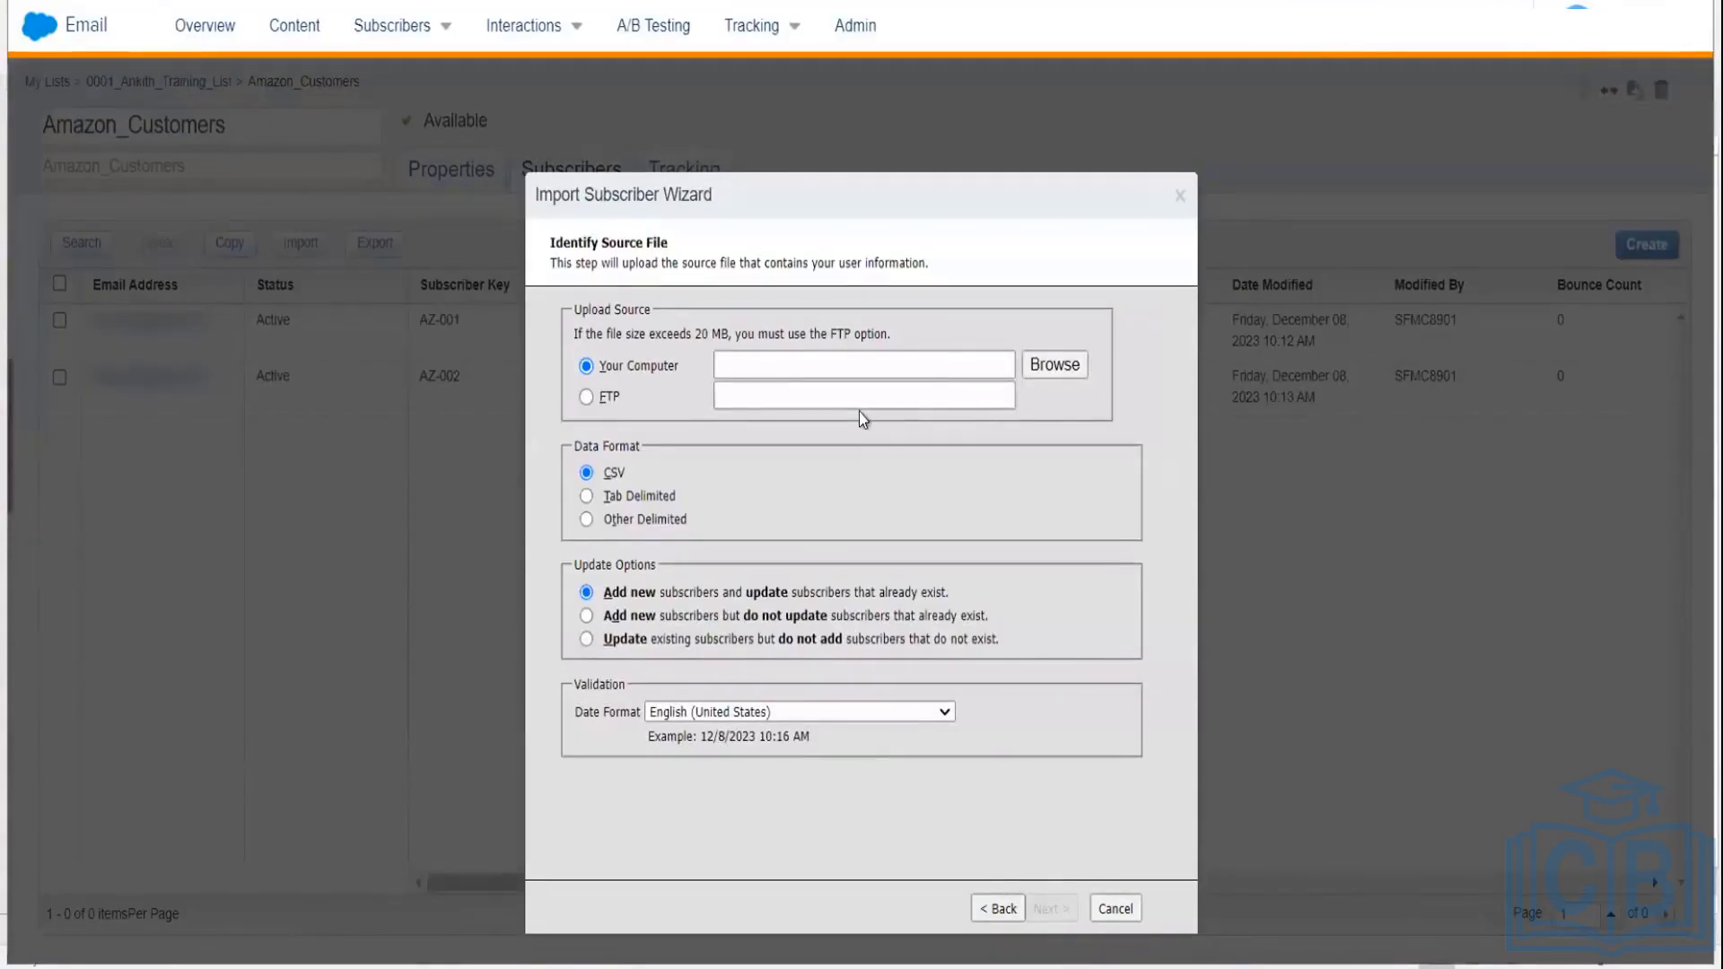
Step: Upload DataTemplate.csv as the source file and continue to attribute mapping
{"action": "left_click", "coordinate": [807, 361]}
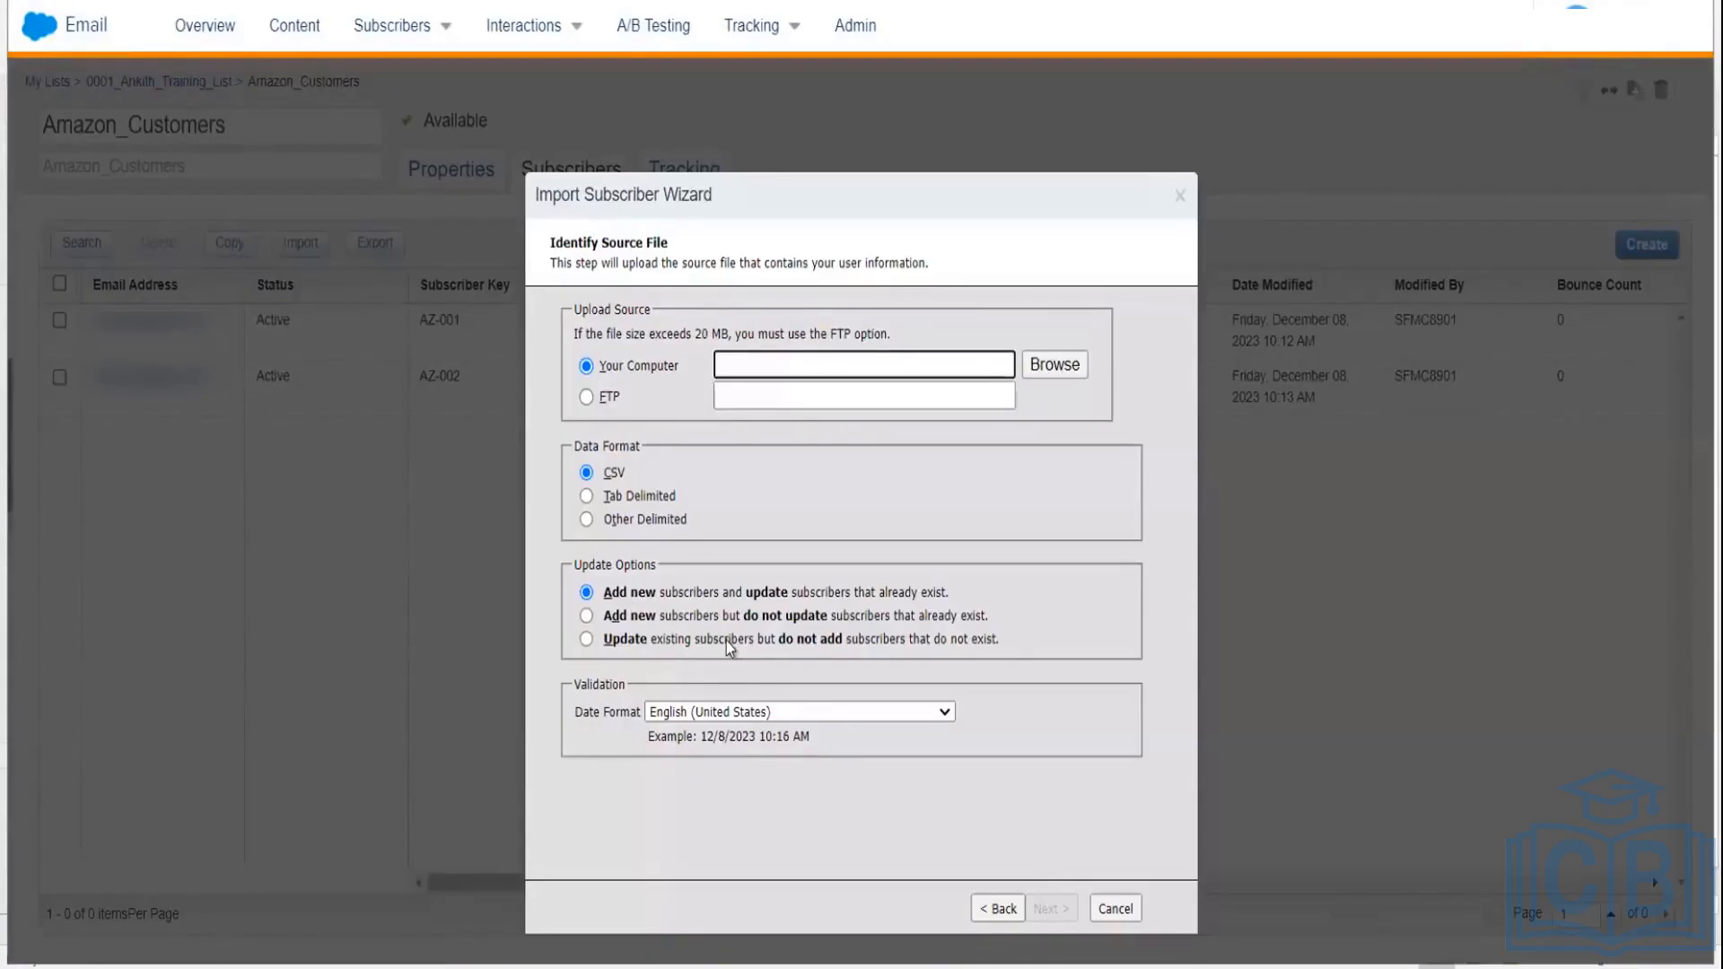
{"action": "left_click", "coordinate": [1058, 363]}
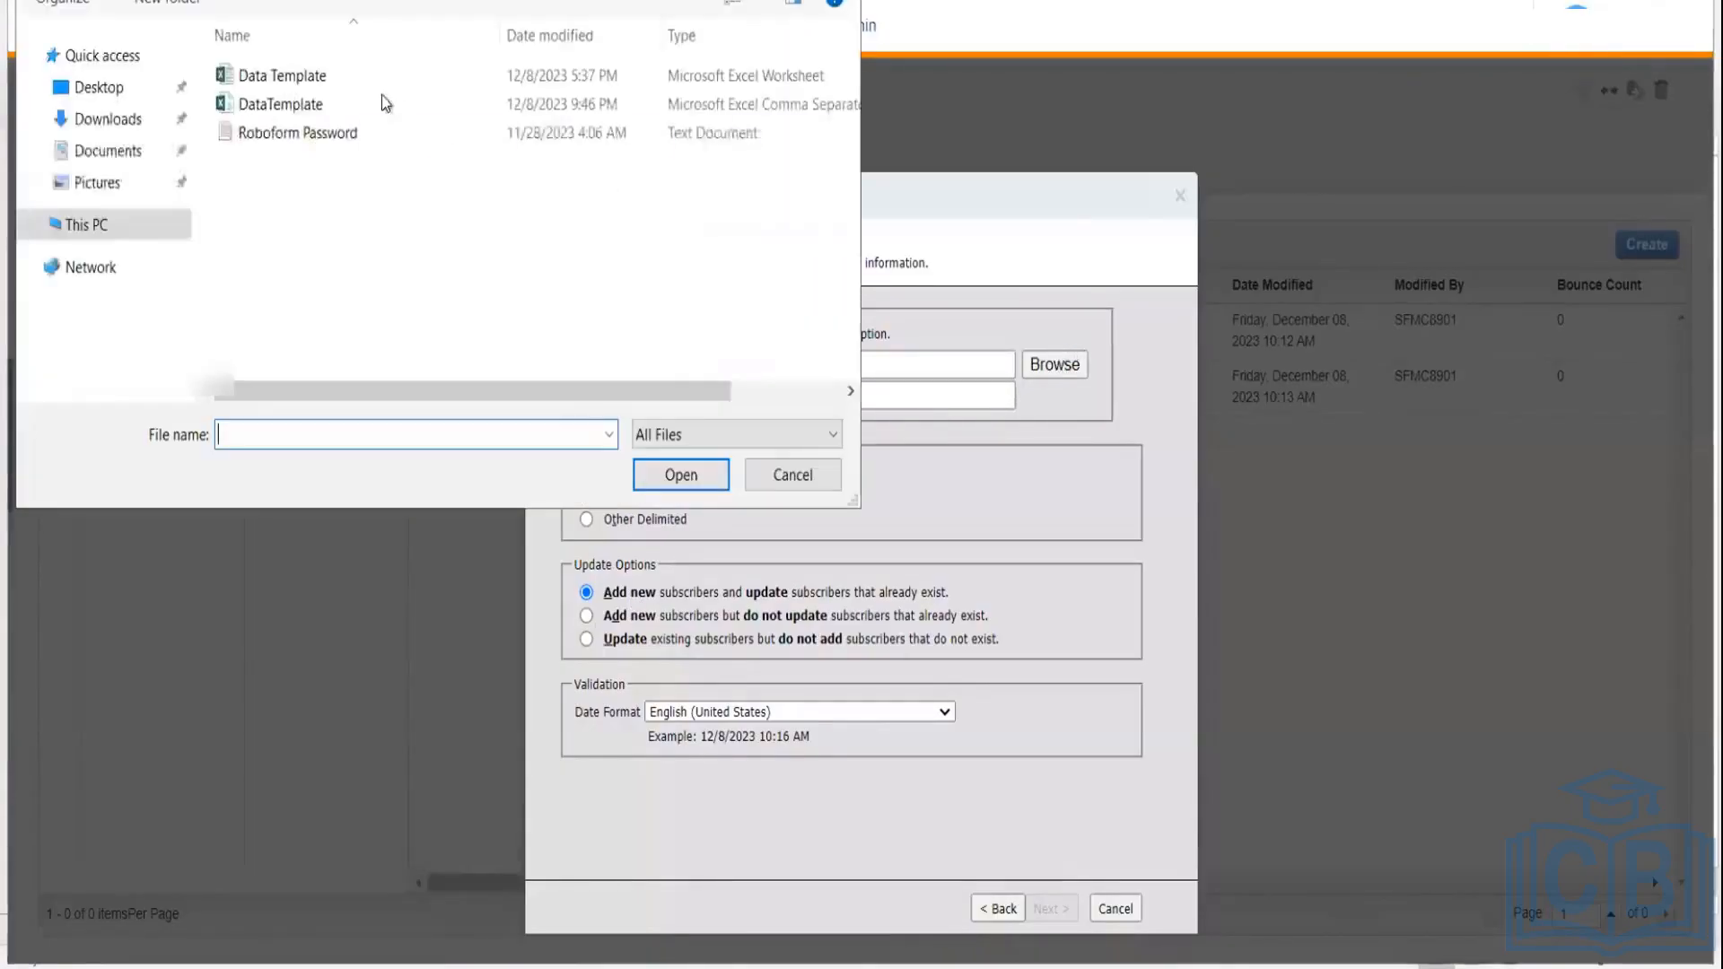
{"action": "left_click", "coordinate": [290, 105]}
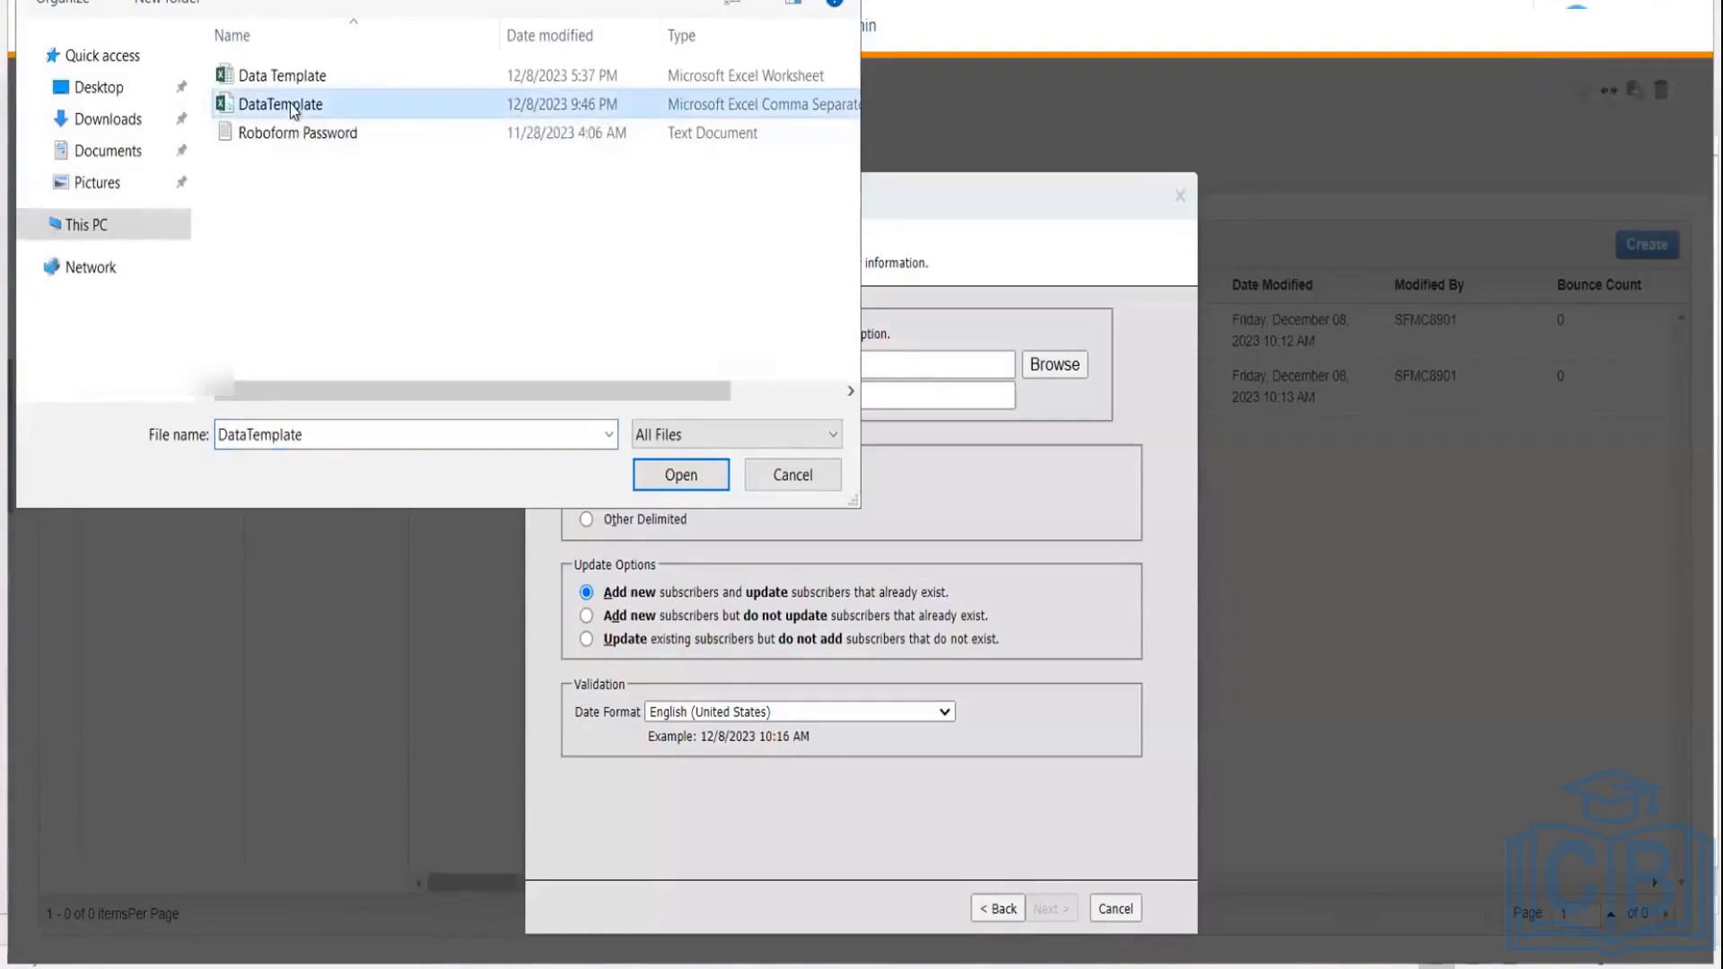
{"action": "left_click", "coordinate": [682, 473]}
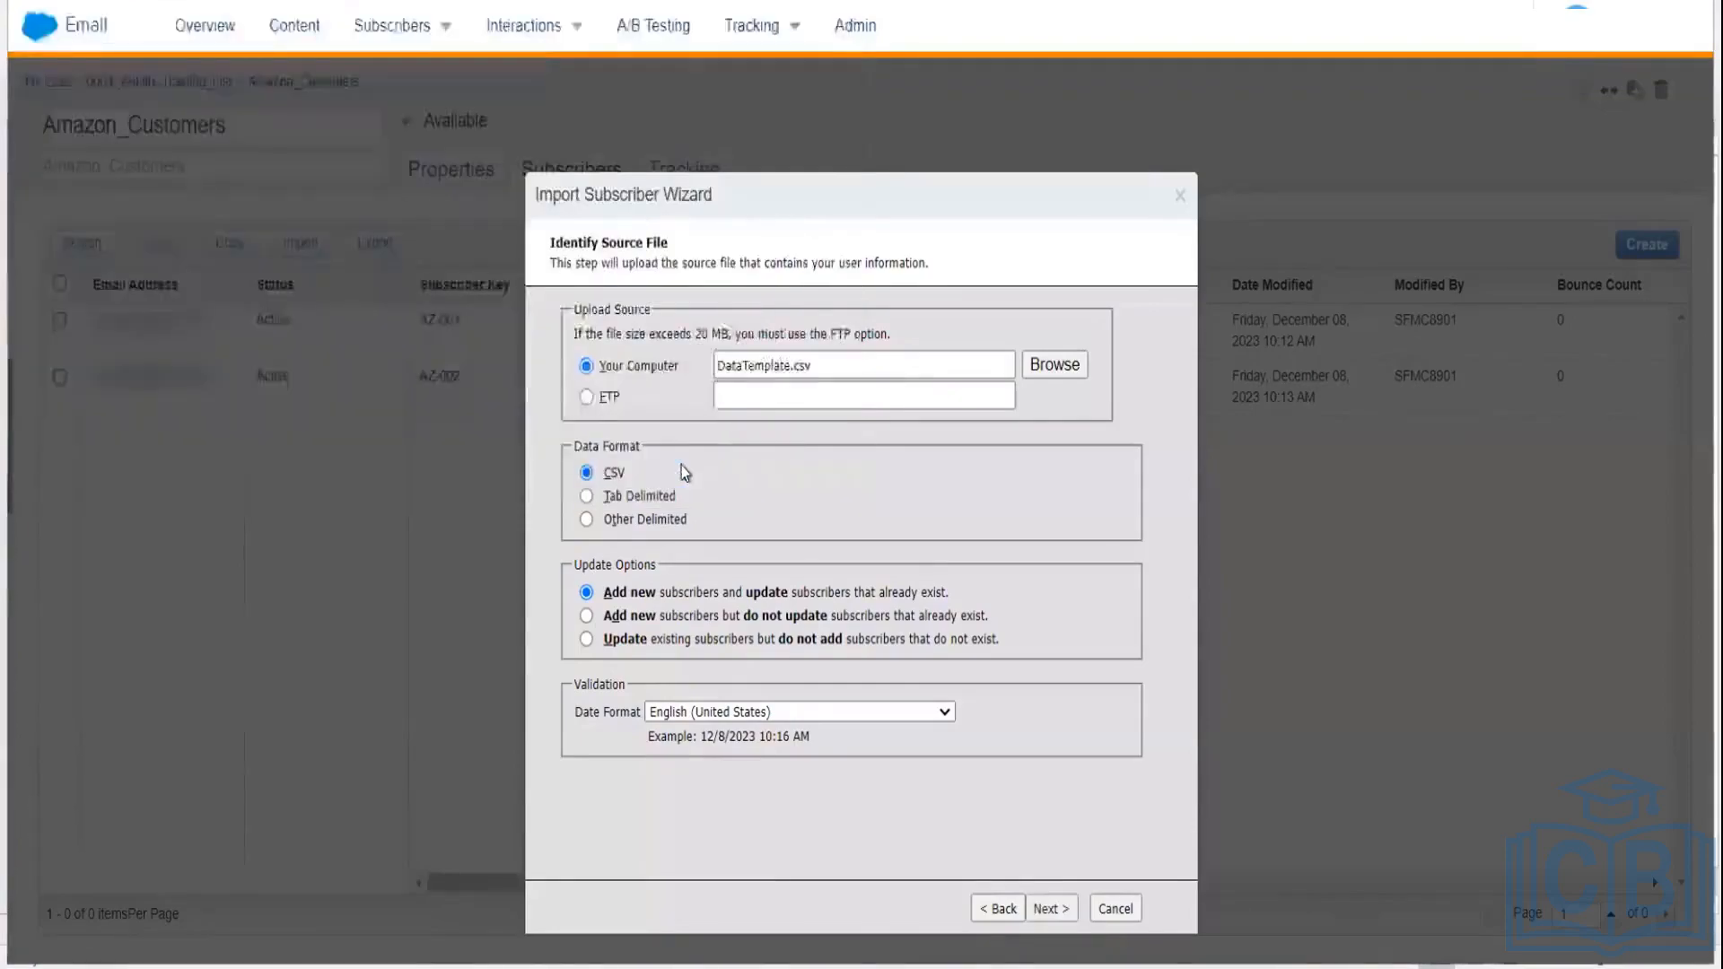
{"action": "left_click", "coordinate": [1047, 909]}
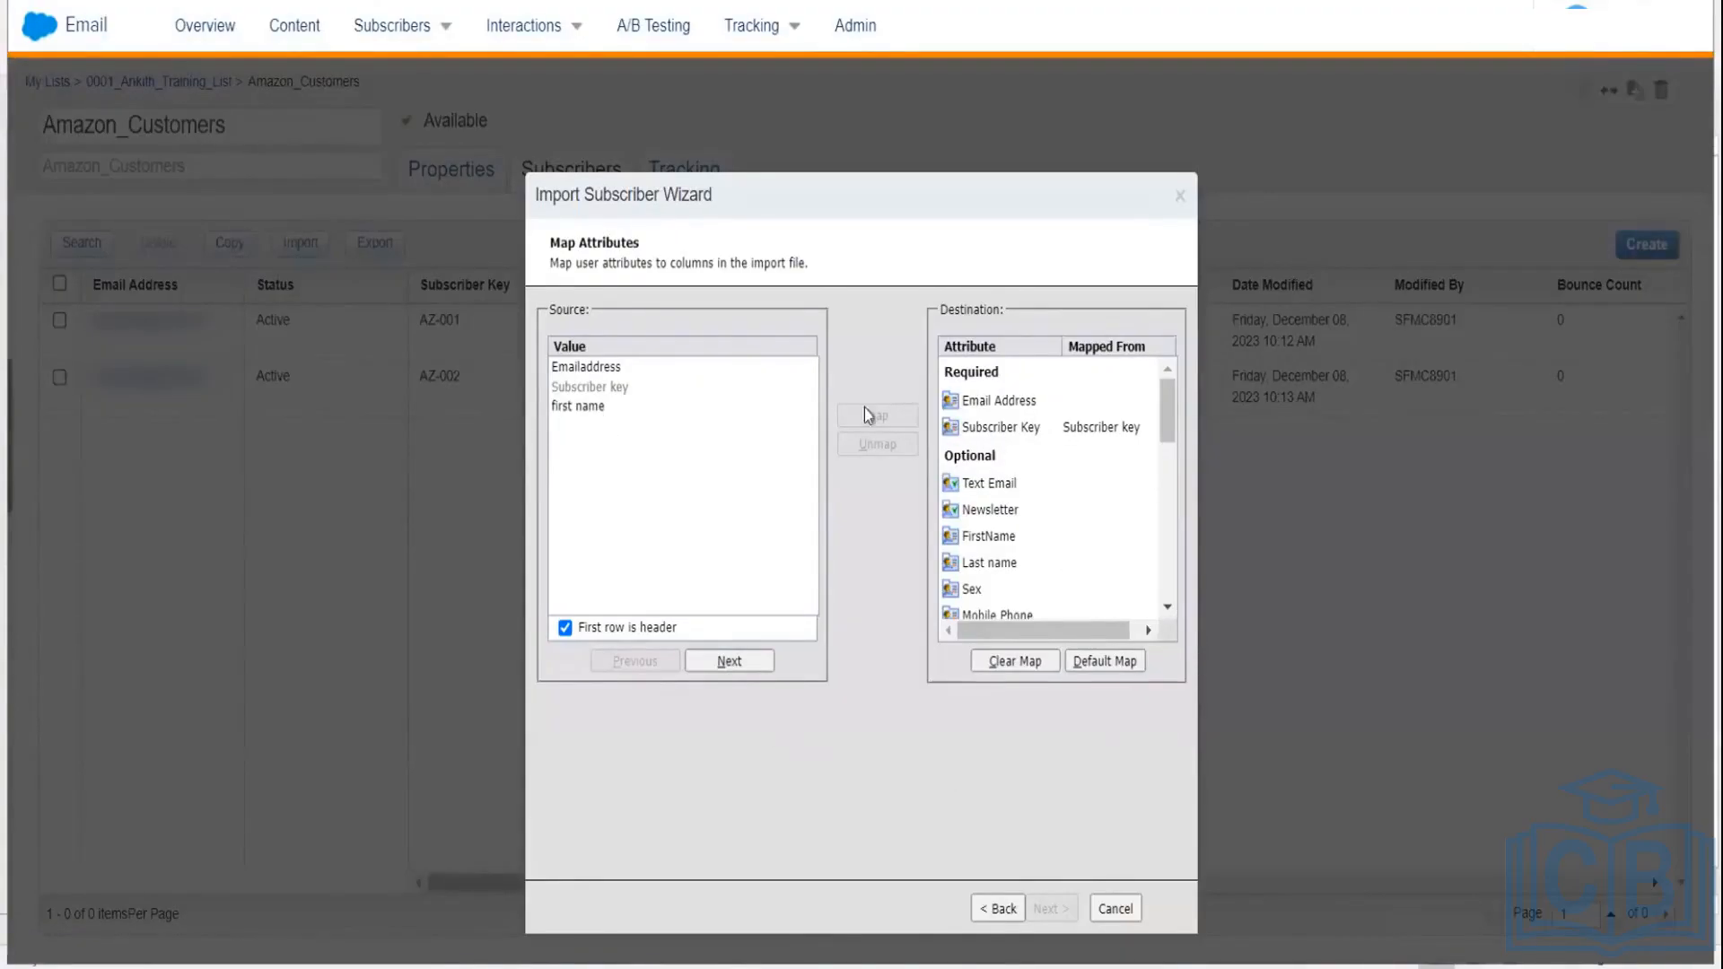
Step: Map the Emailaddress column to Email Address and first name to FirstName
{"action": "left_click", "coordinate": [601, 366]}
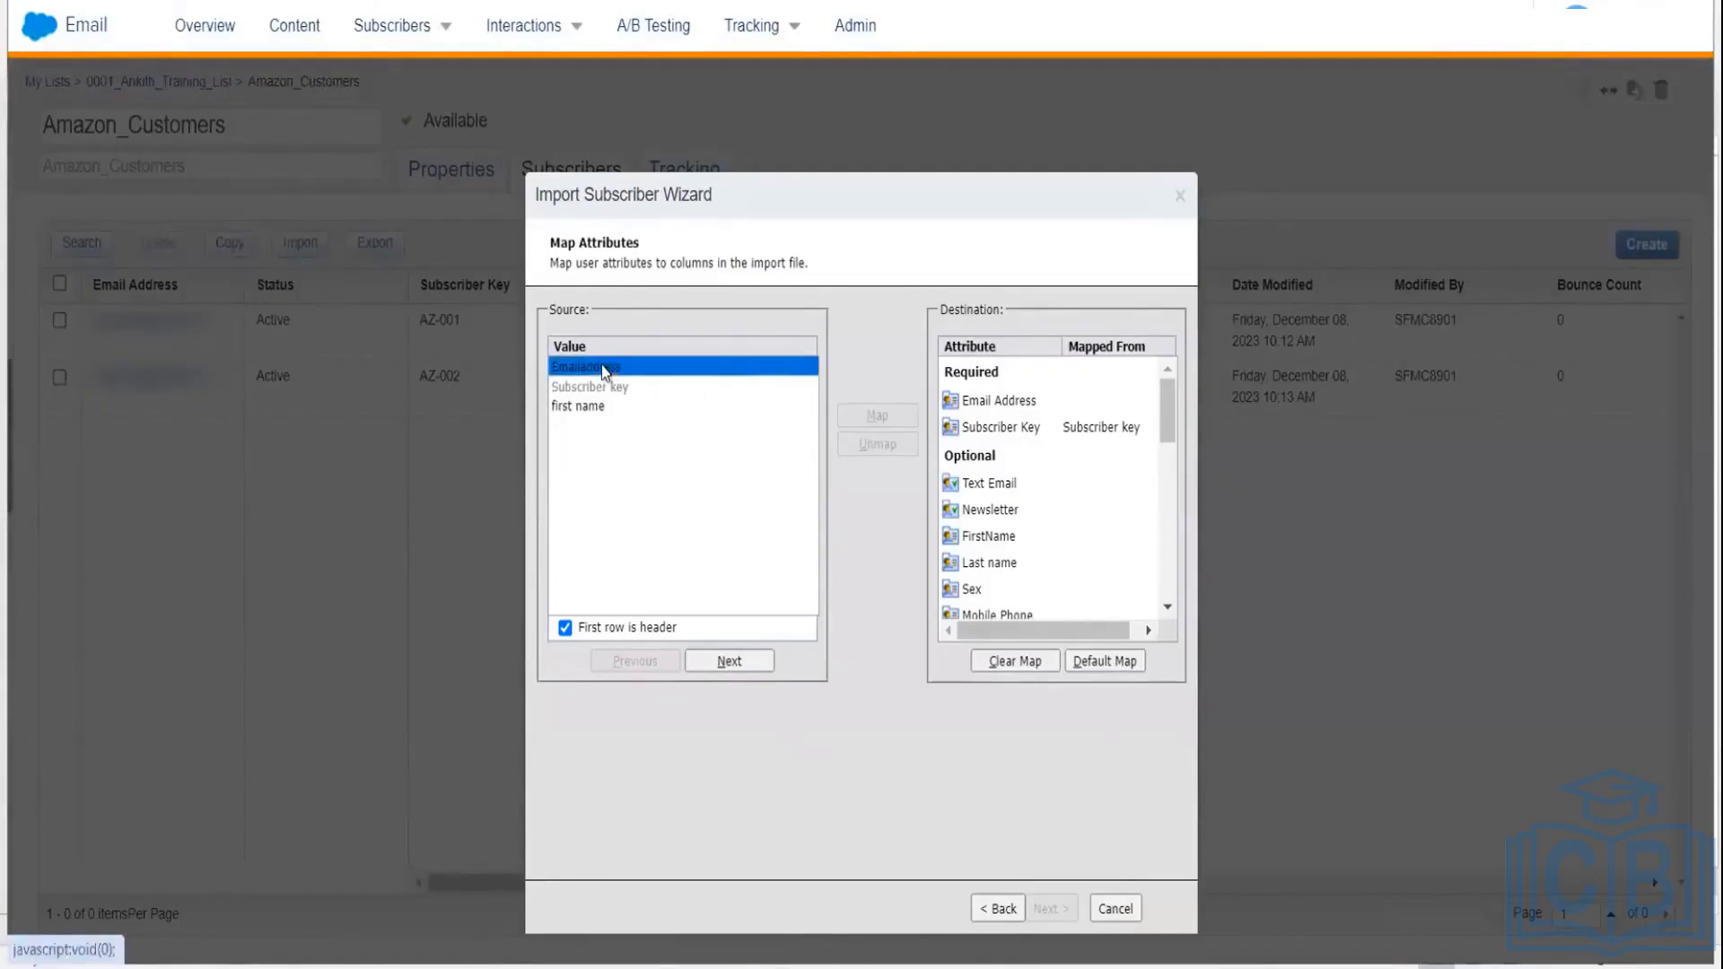
{"action": "left_click", "coordinate": [1009, 400]}
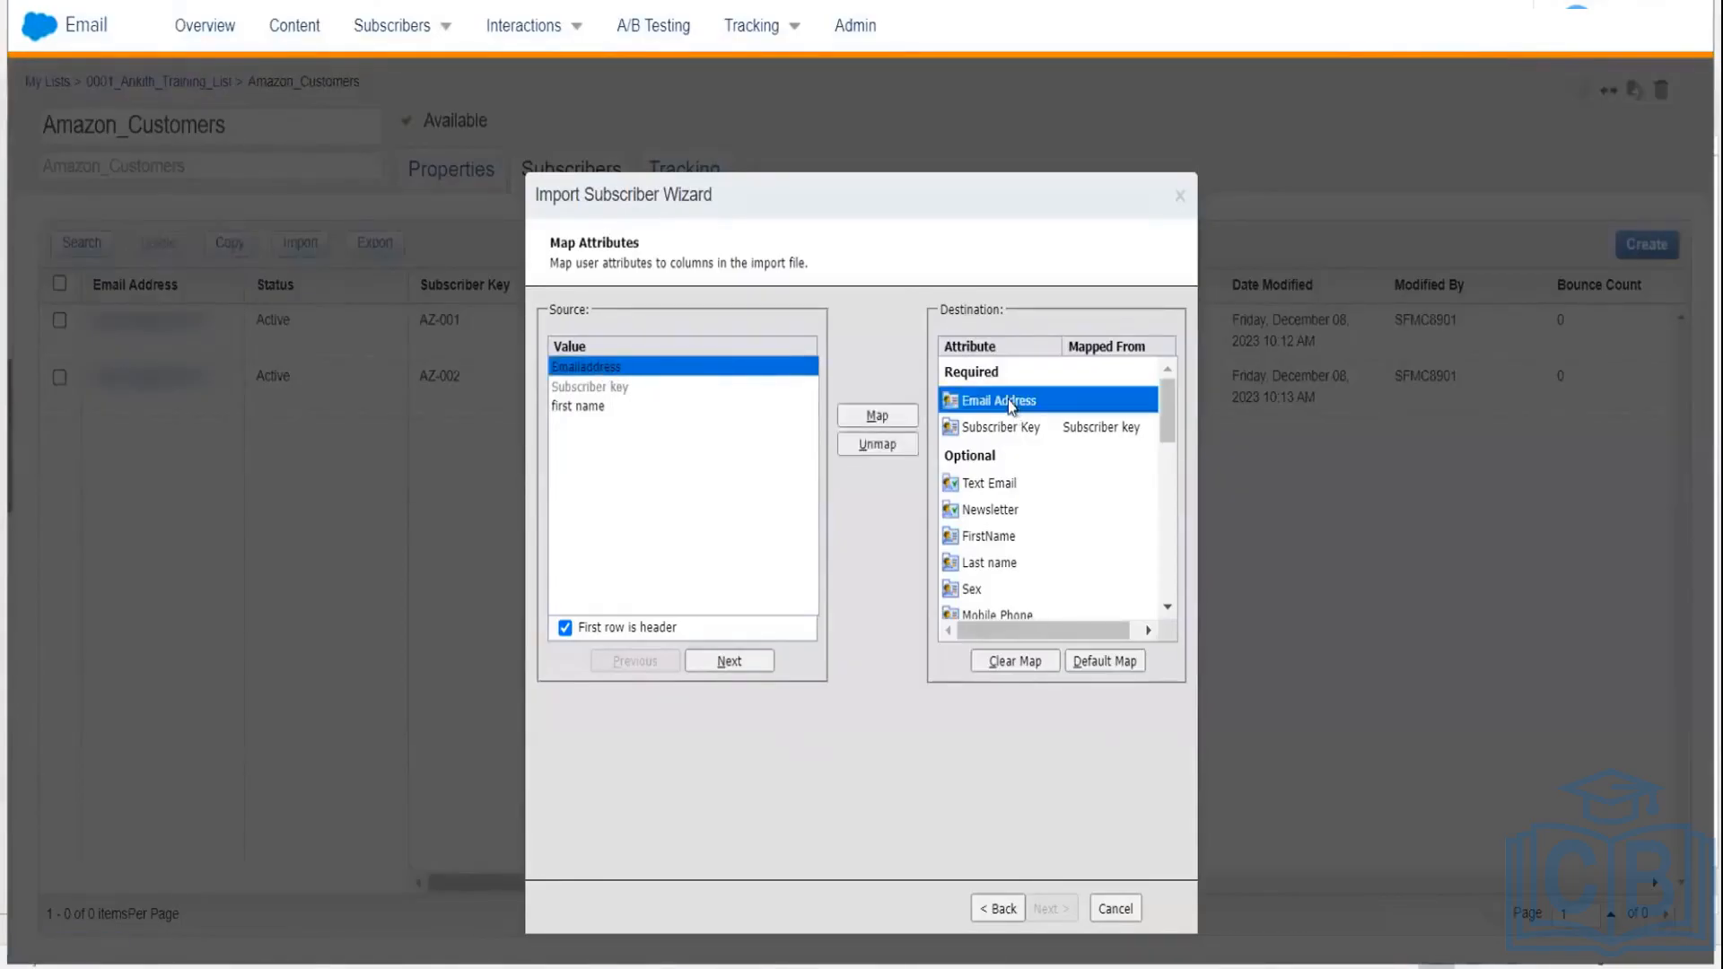
{"action": "left_click", "coordinate": [859, 415]}
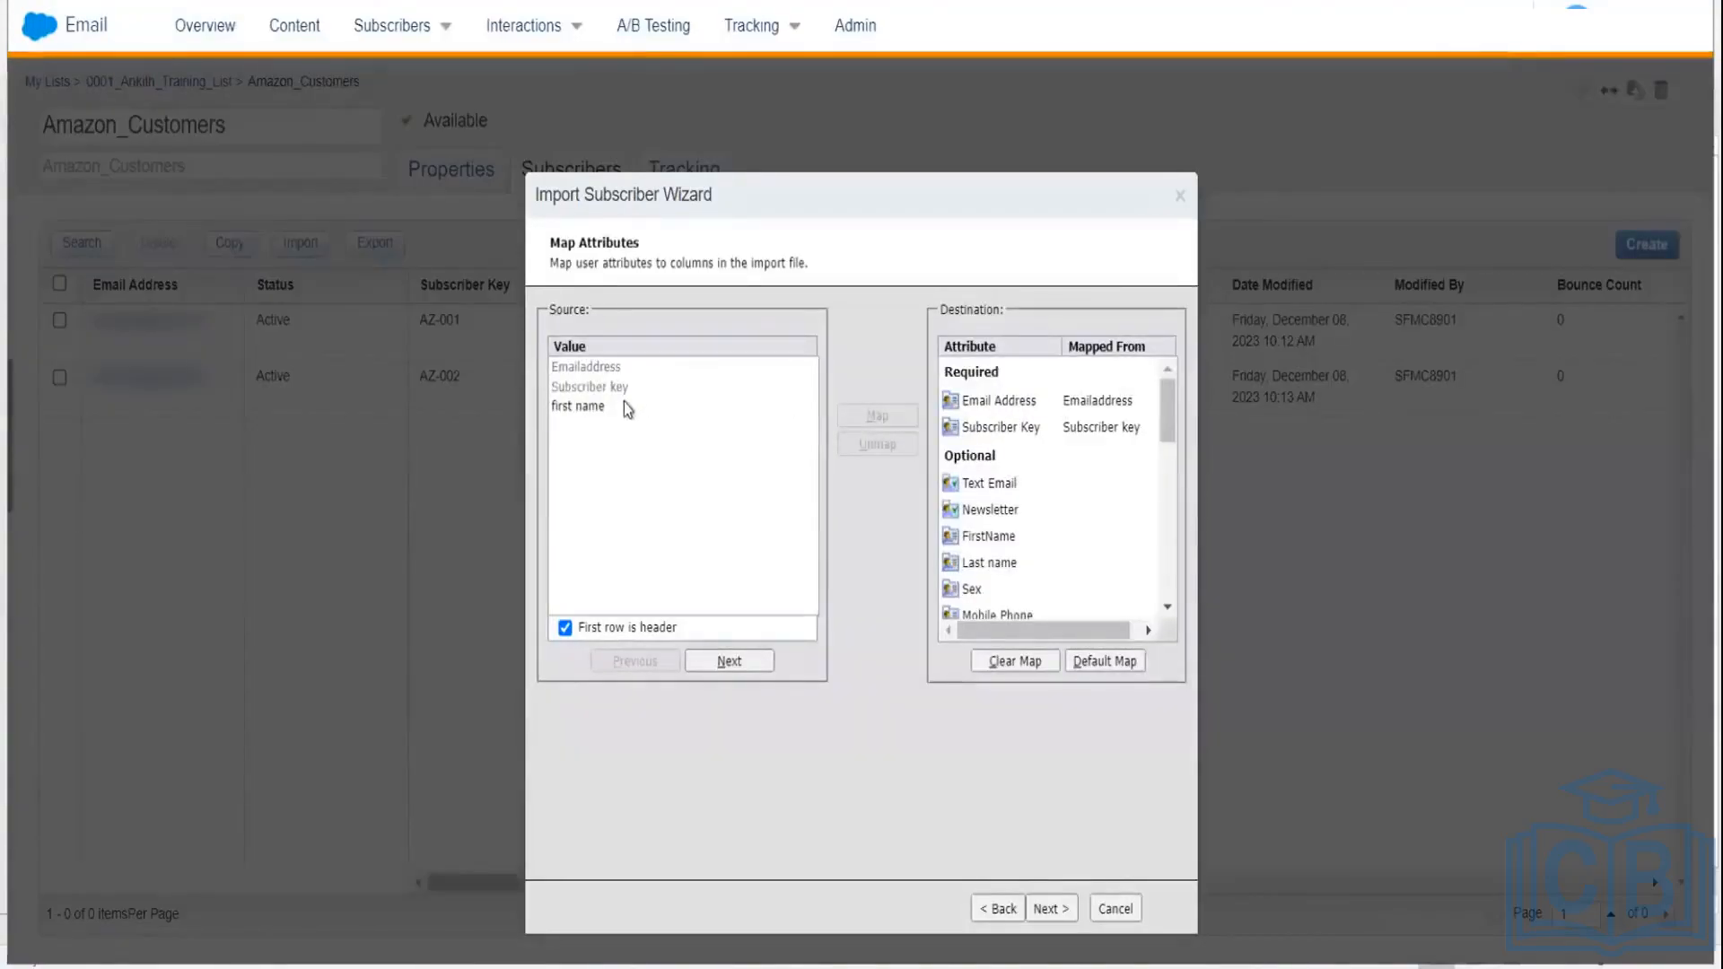
{"action": "left_click", "coordinate": [992, 538]}
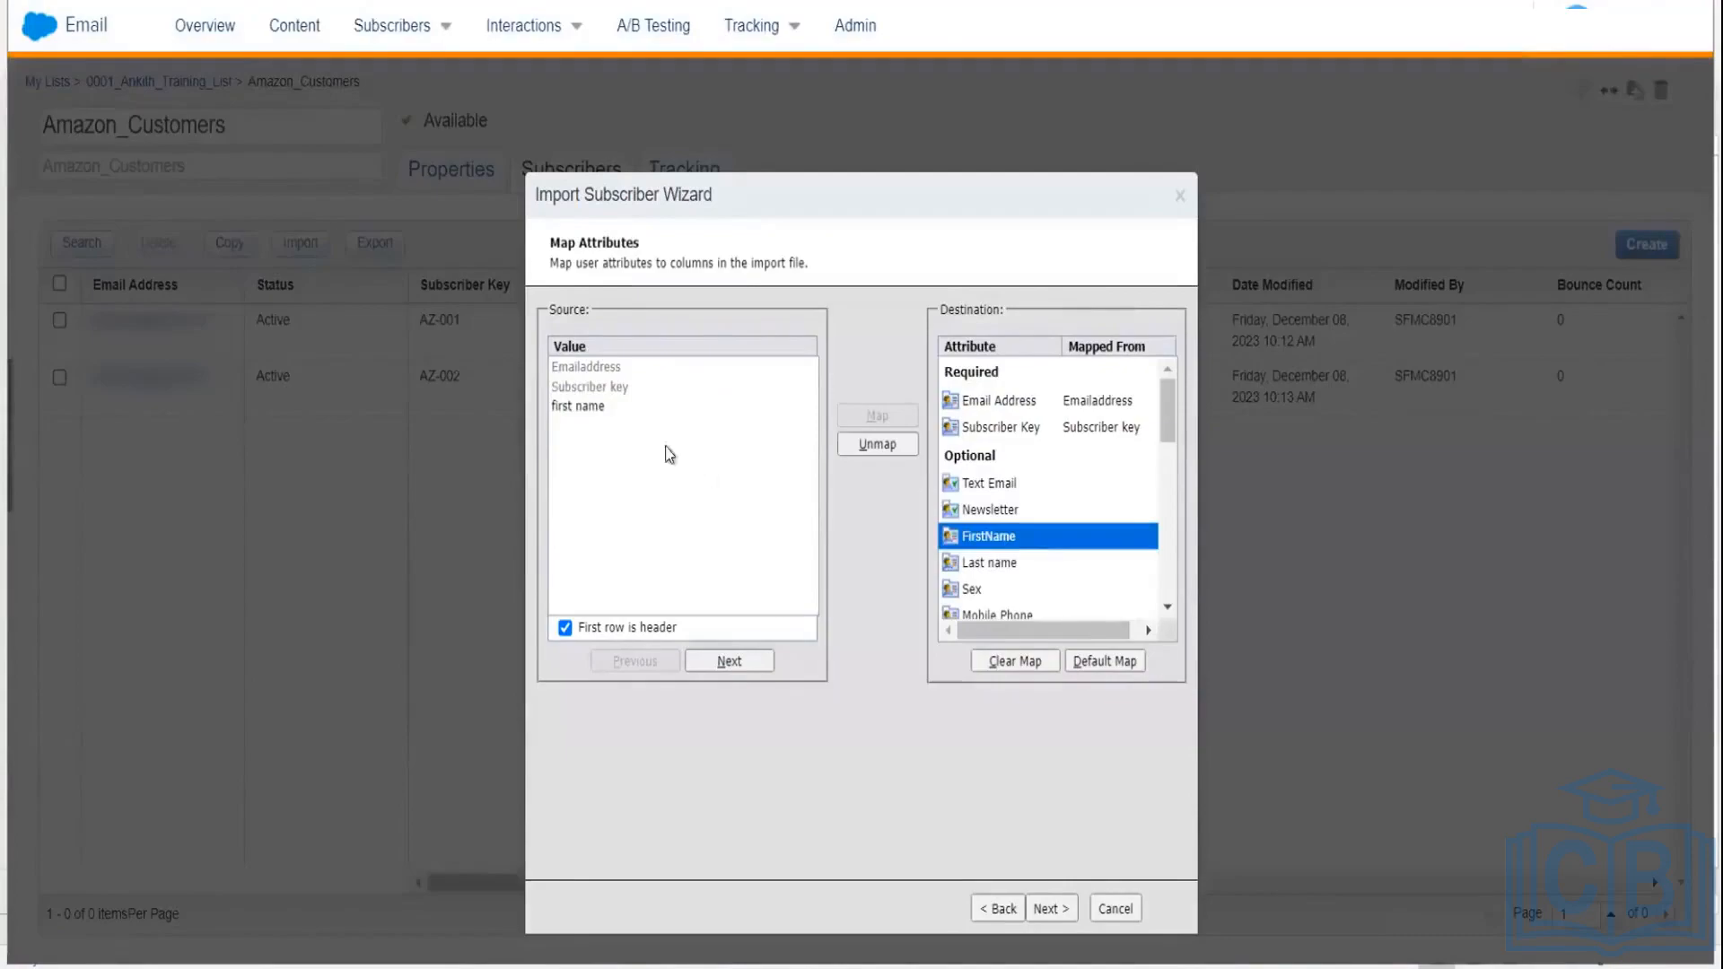
{"action": "left_click", "coordinate": [591, 406]}
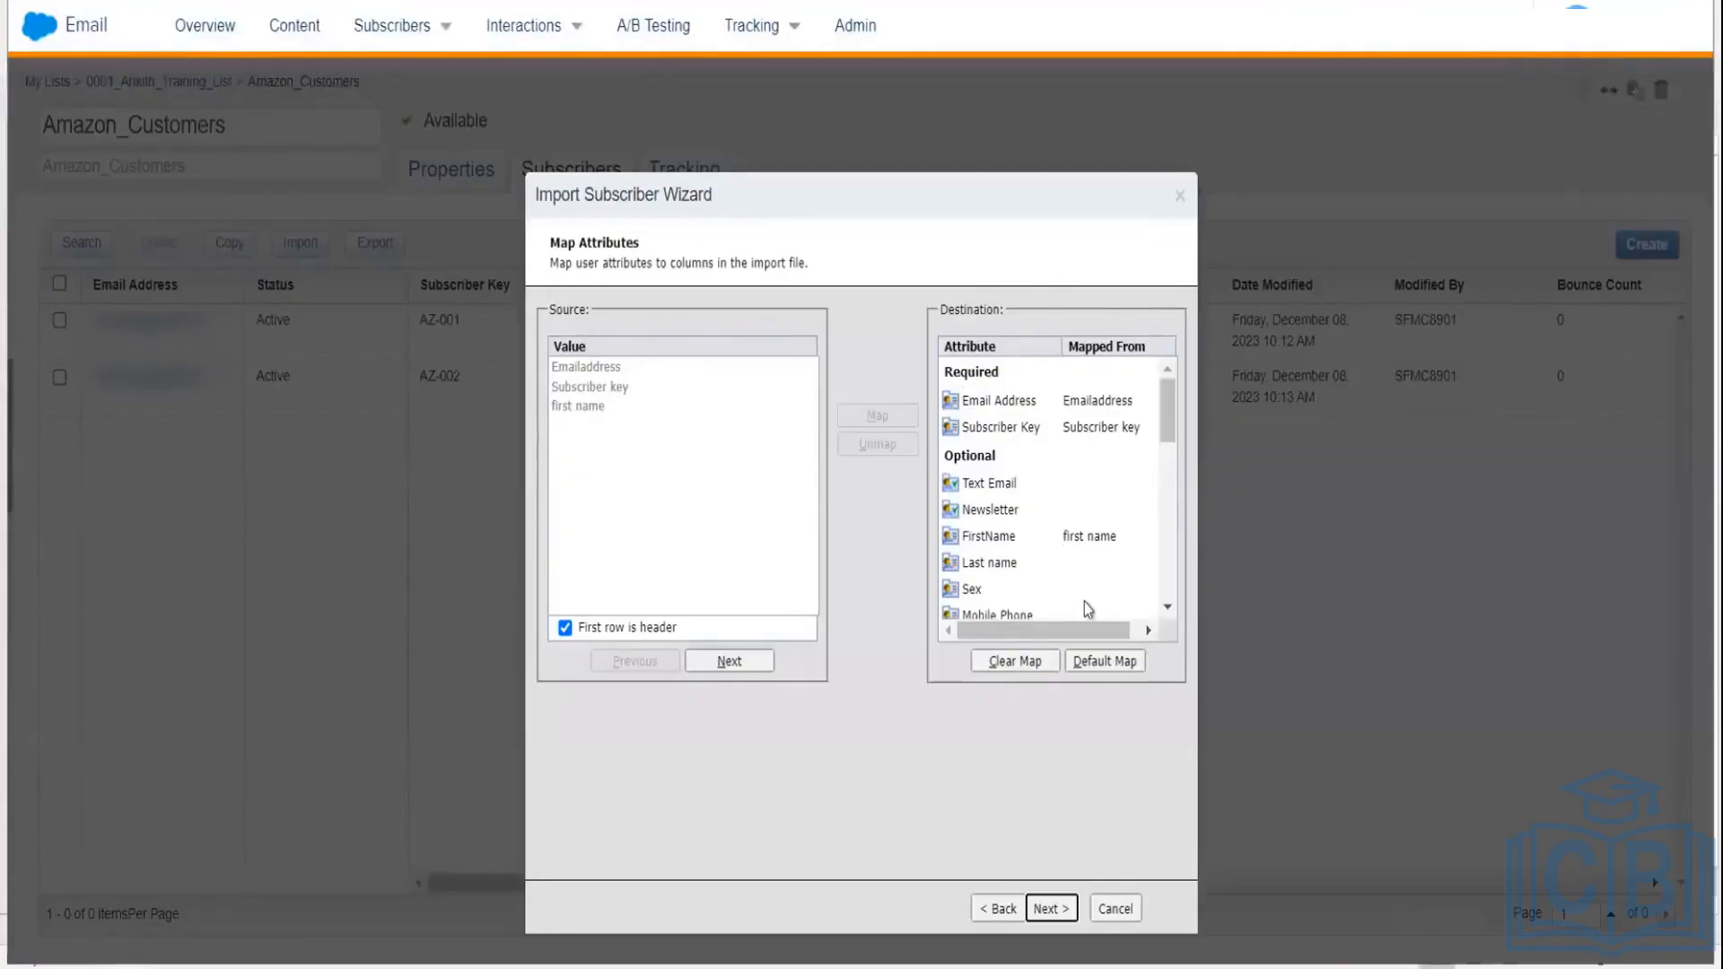
Step: Review the Confirm Mappings summary, set the completion notification field, and begin the three-record import
{"action": "left_click", "coordinate": [1041, 909]}
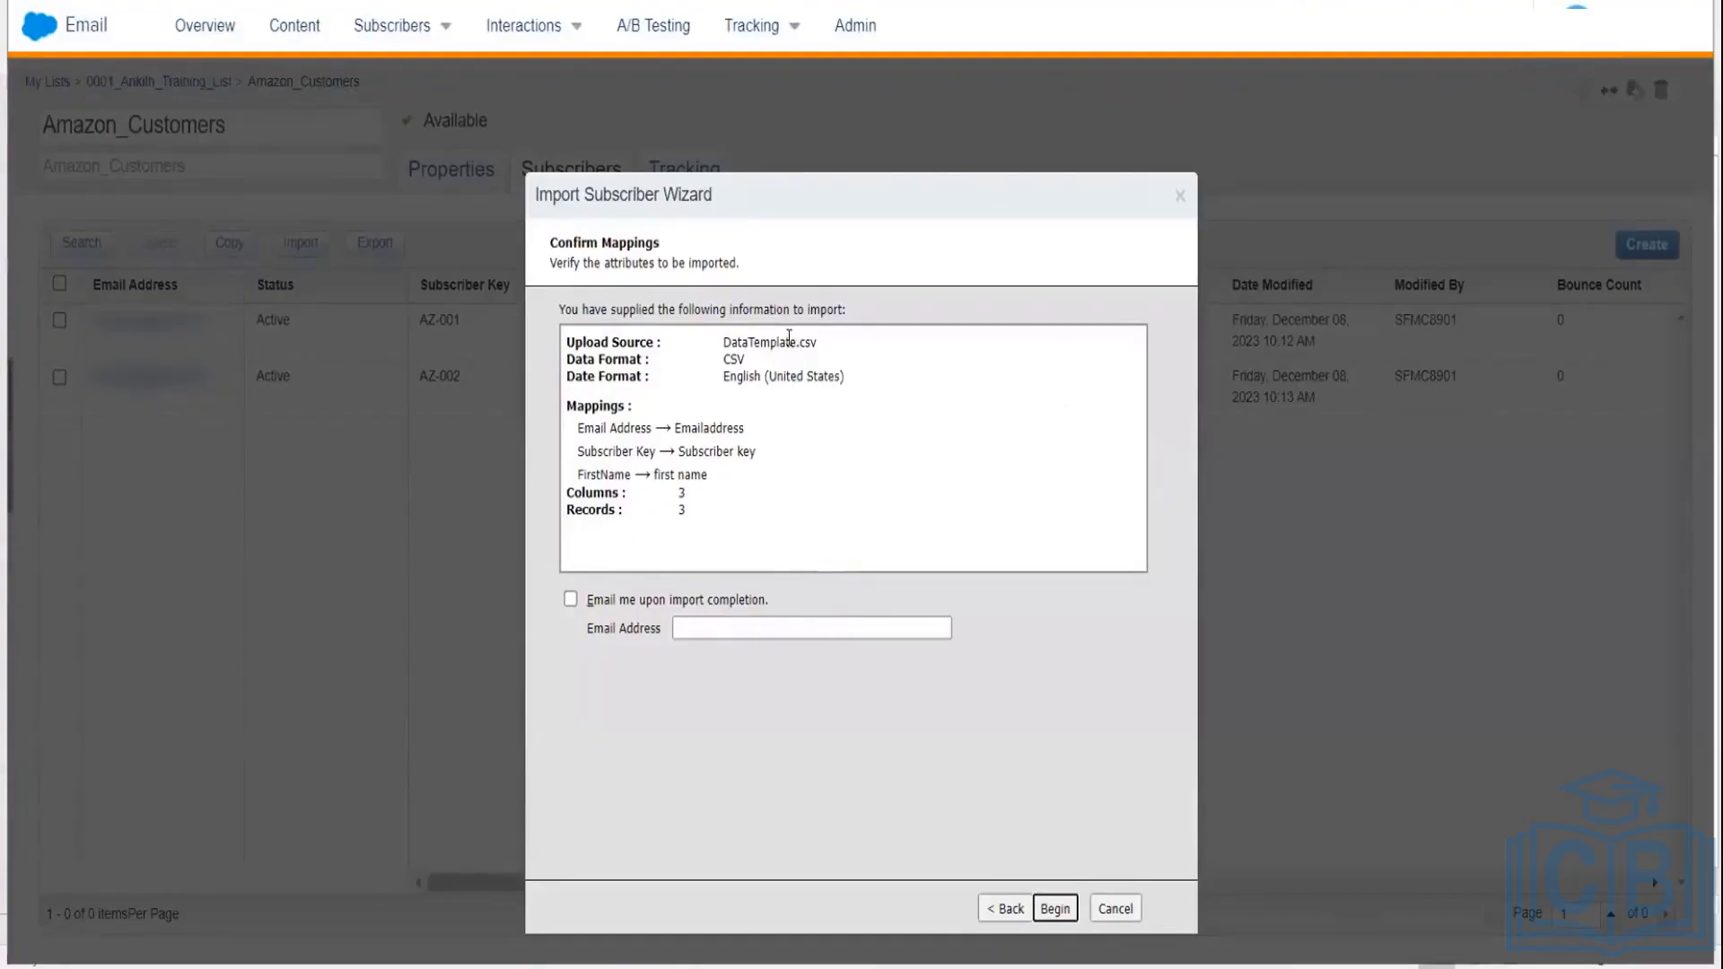
{"action": "left_click", "coordinate": [711, 454]}
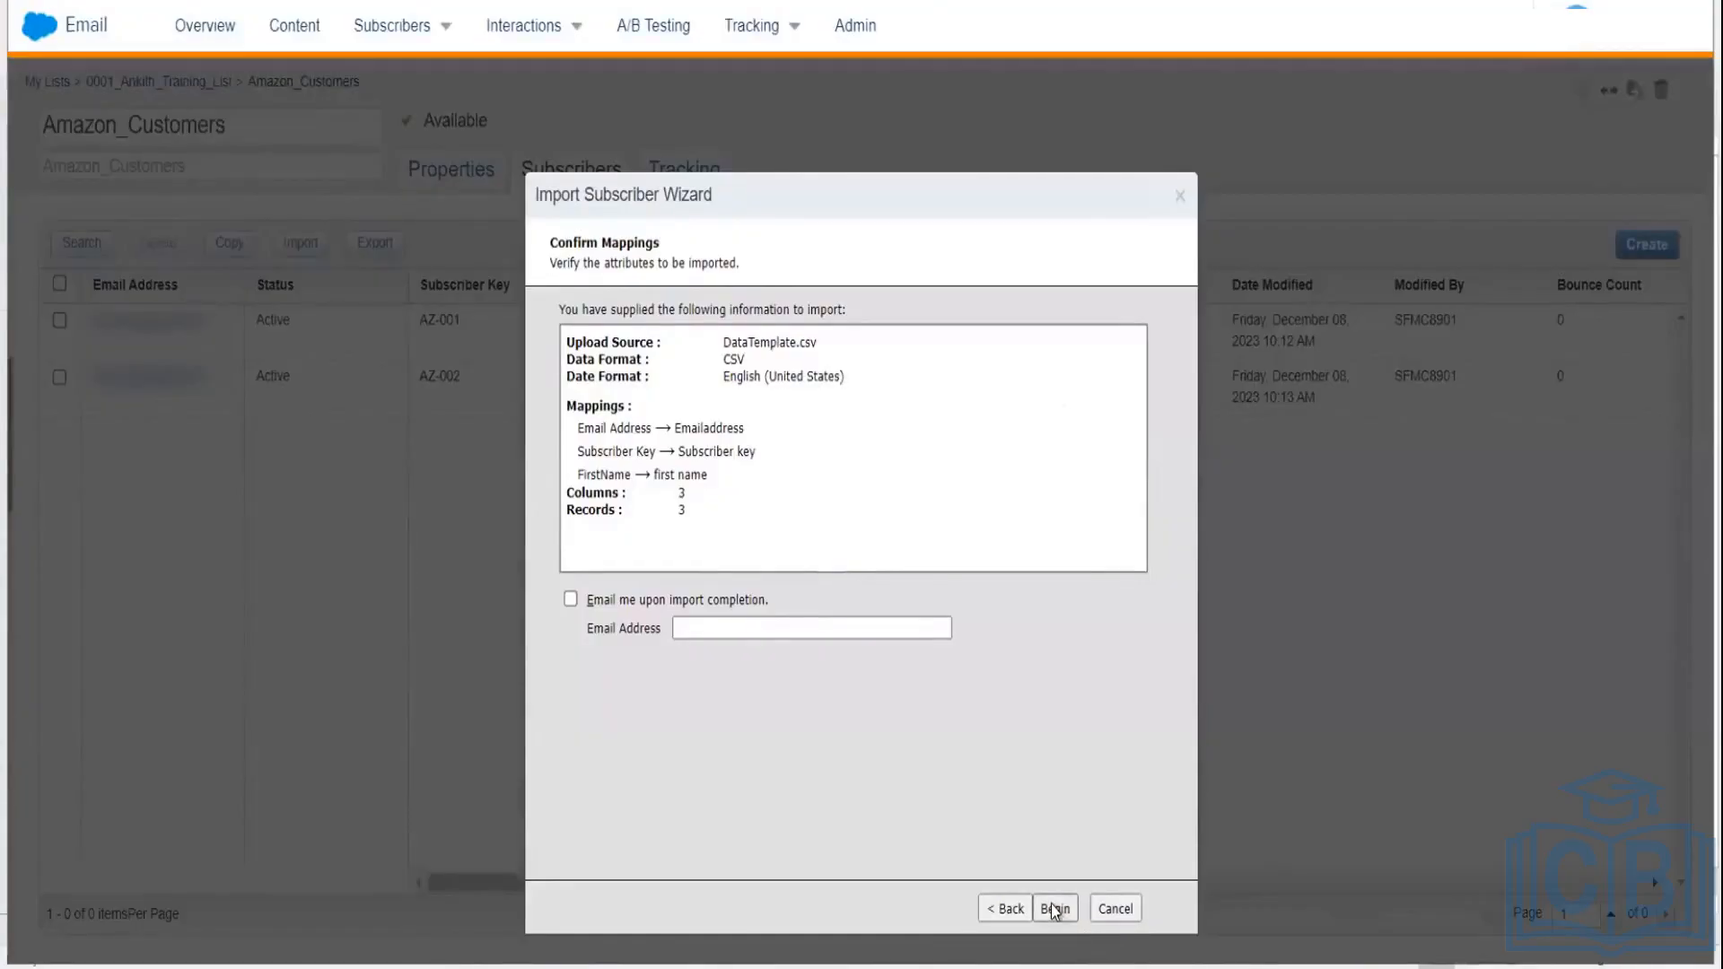
{"action": "left_click", "coordinate": [716, 627]}
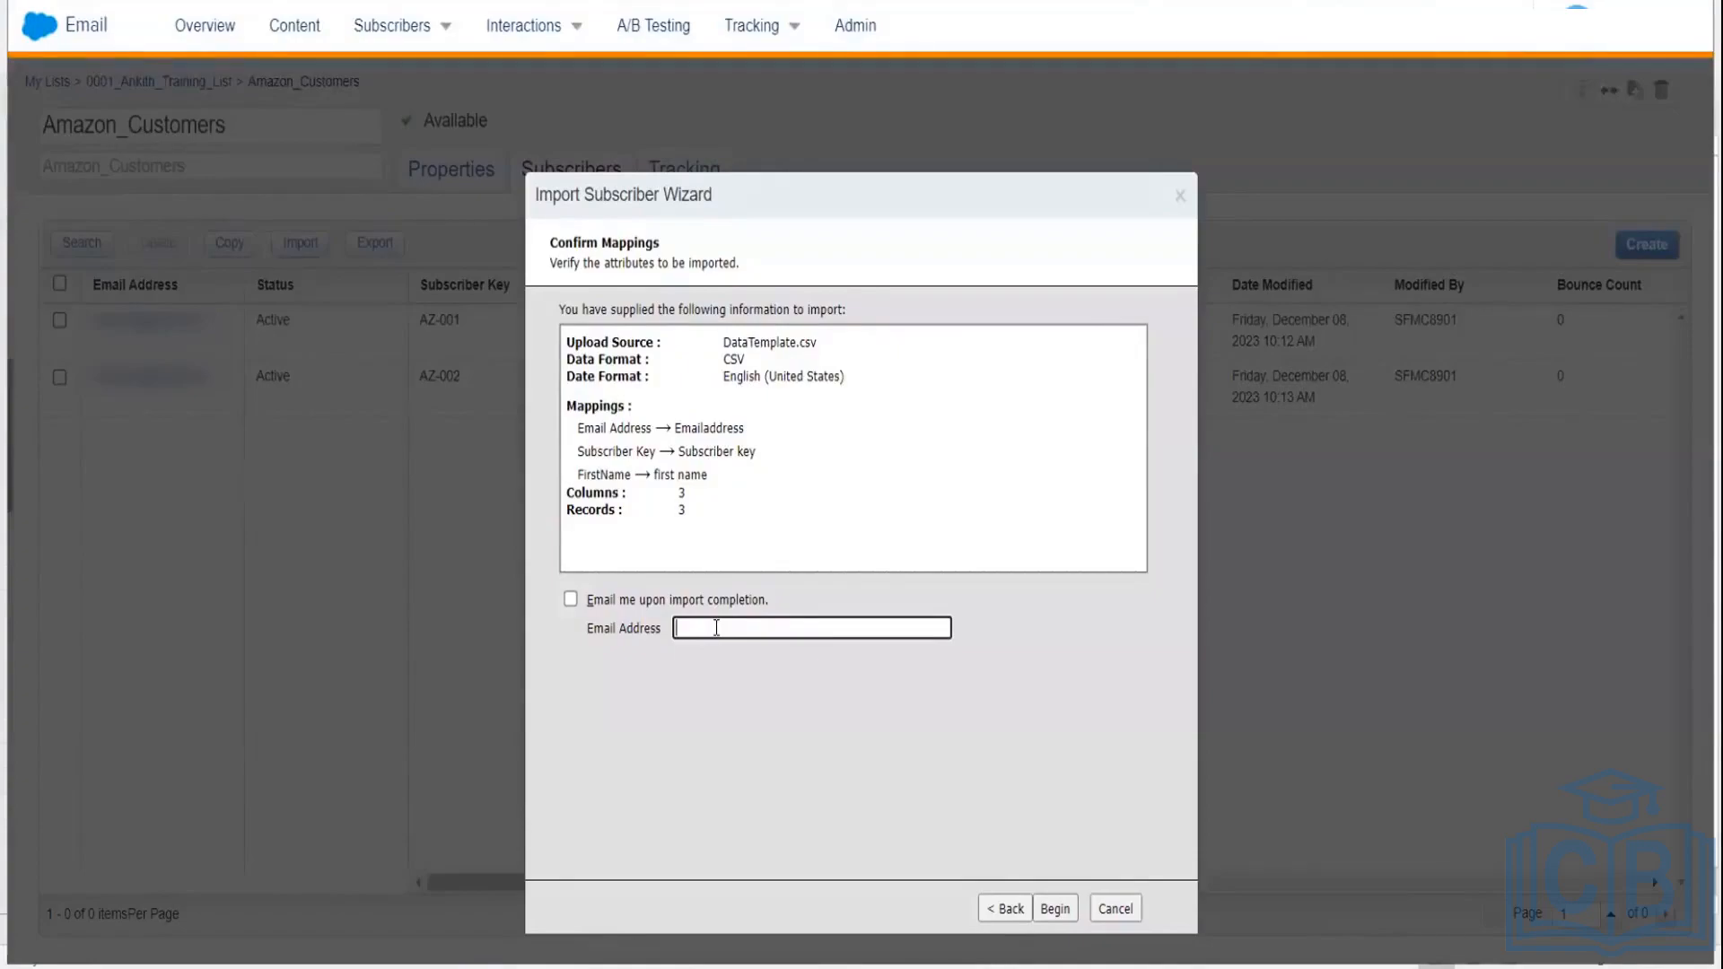
{"action": "left_click", "coordinate": [1053, 911]}
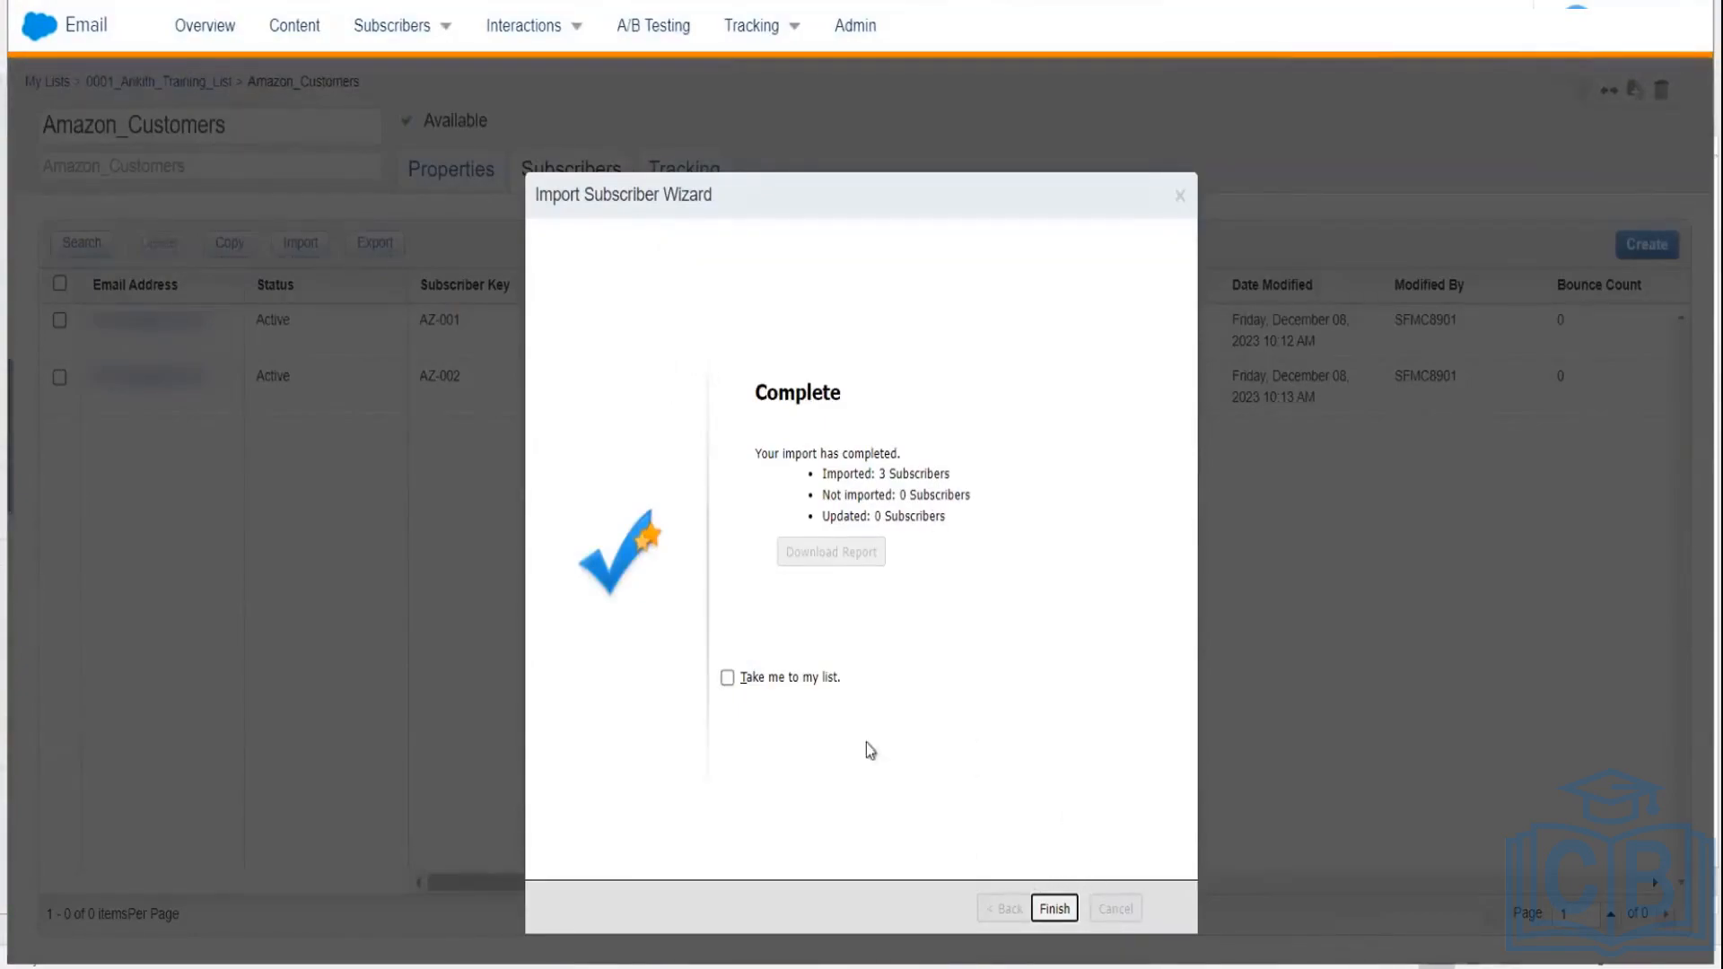
Step: Finish the completed import (3 imported) so Amazon_Customers shows 5 subscribers in its folder
{"action": "left_click", "coordinate": [1053, 909]}
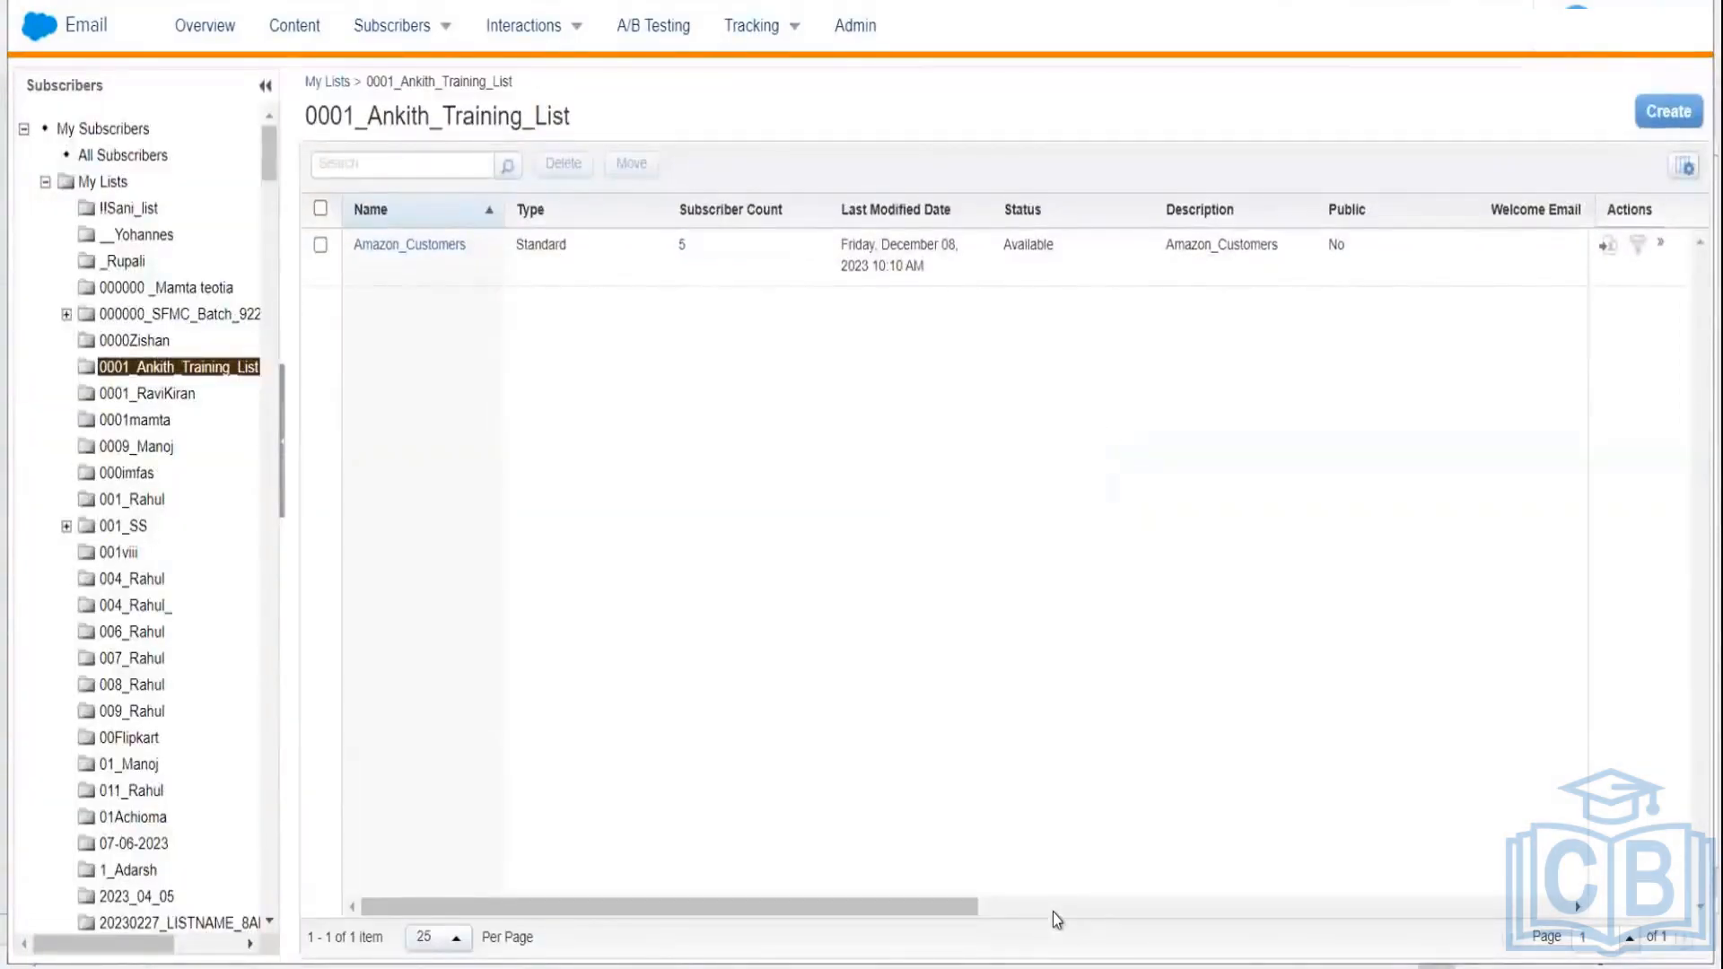
Step: View the five Amazon_Customers subscribers, then return to the DataTemplate sheet in Excel
{"action": "left_click", "coordinate": [406, 245]}
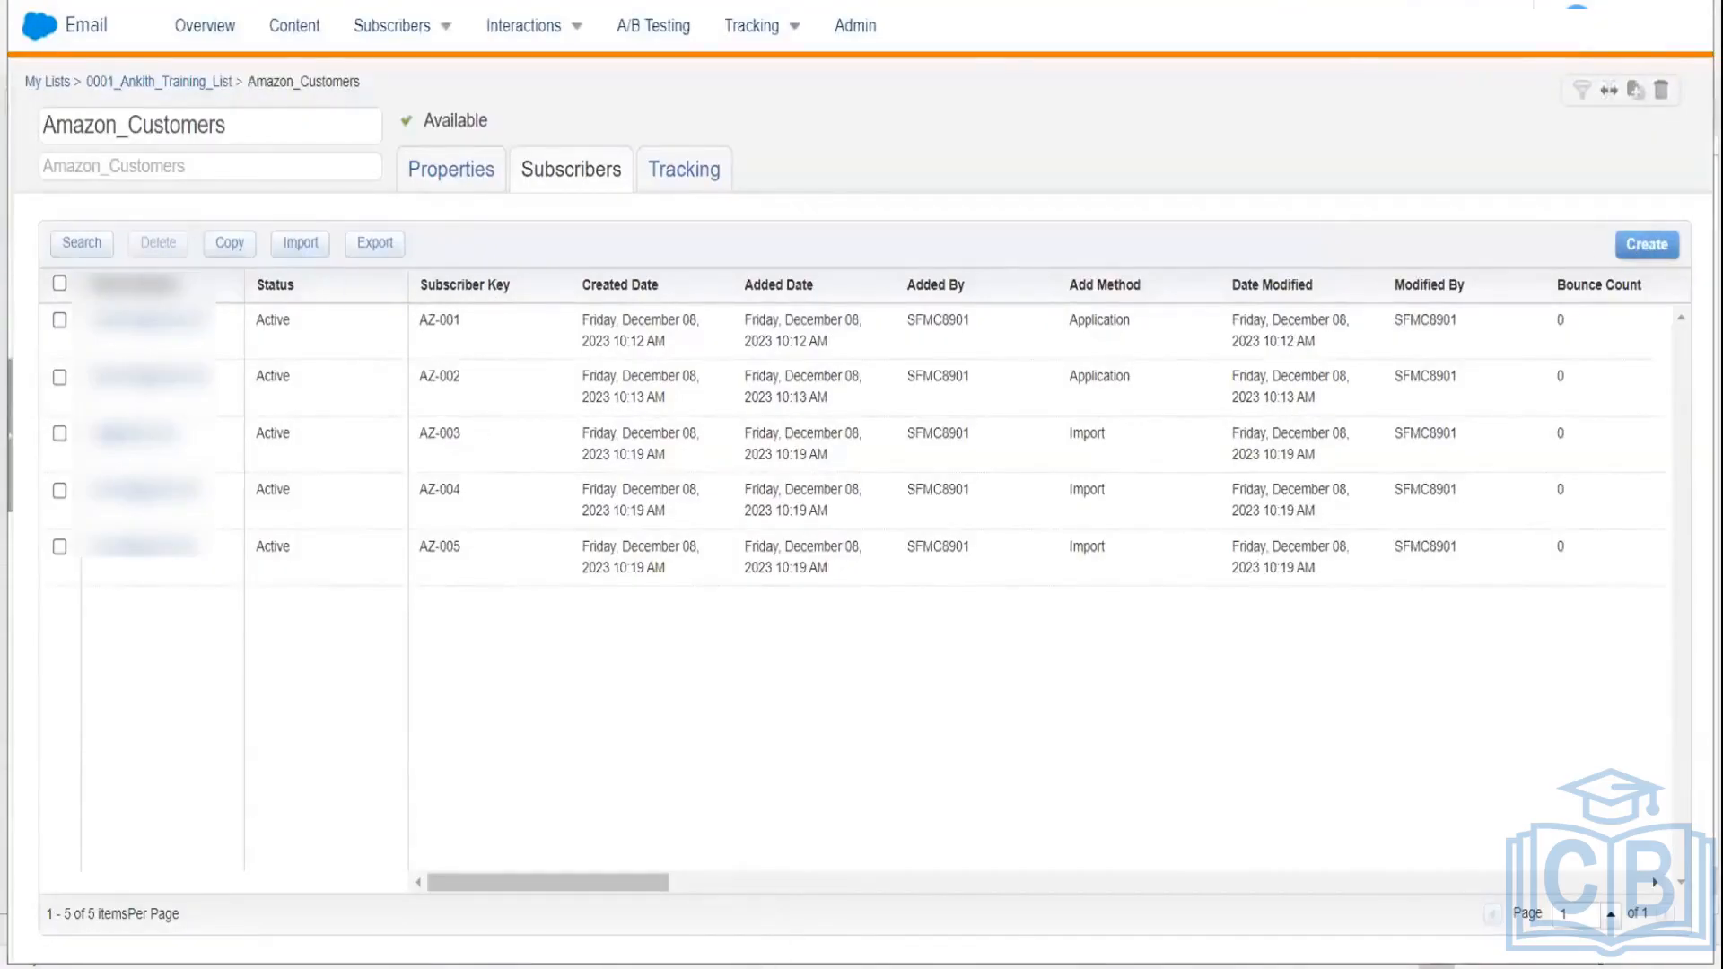
{"action": "left_click", "coordinate": [779, 968]}
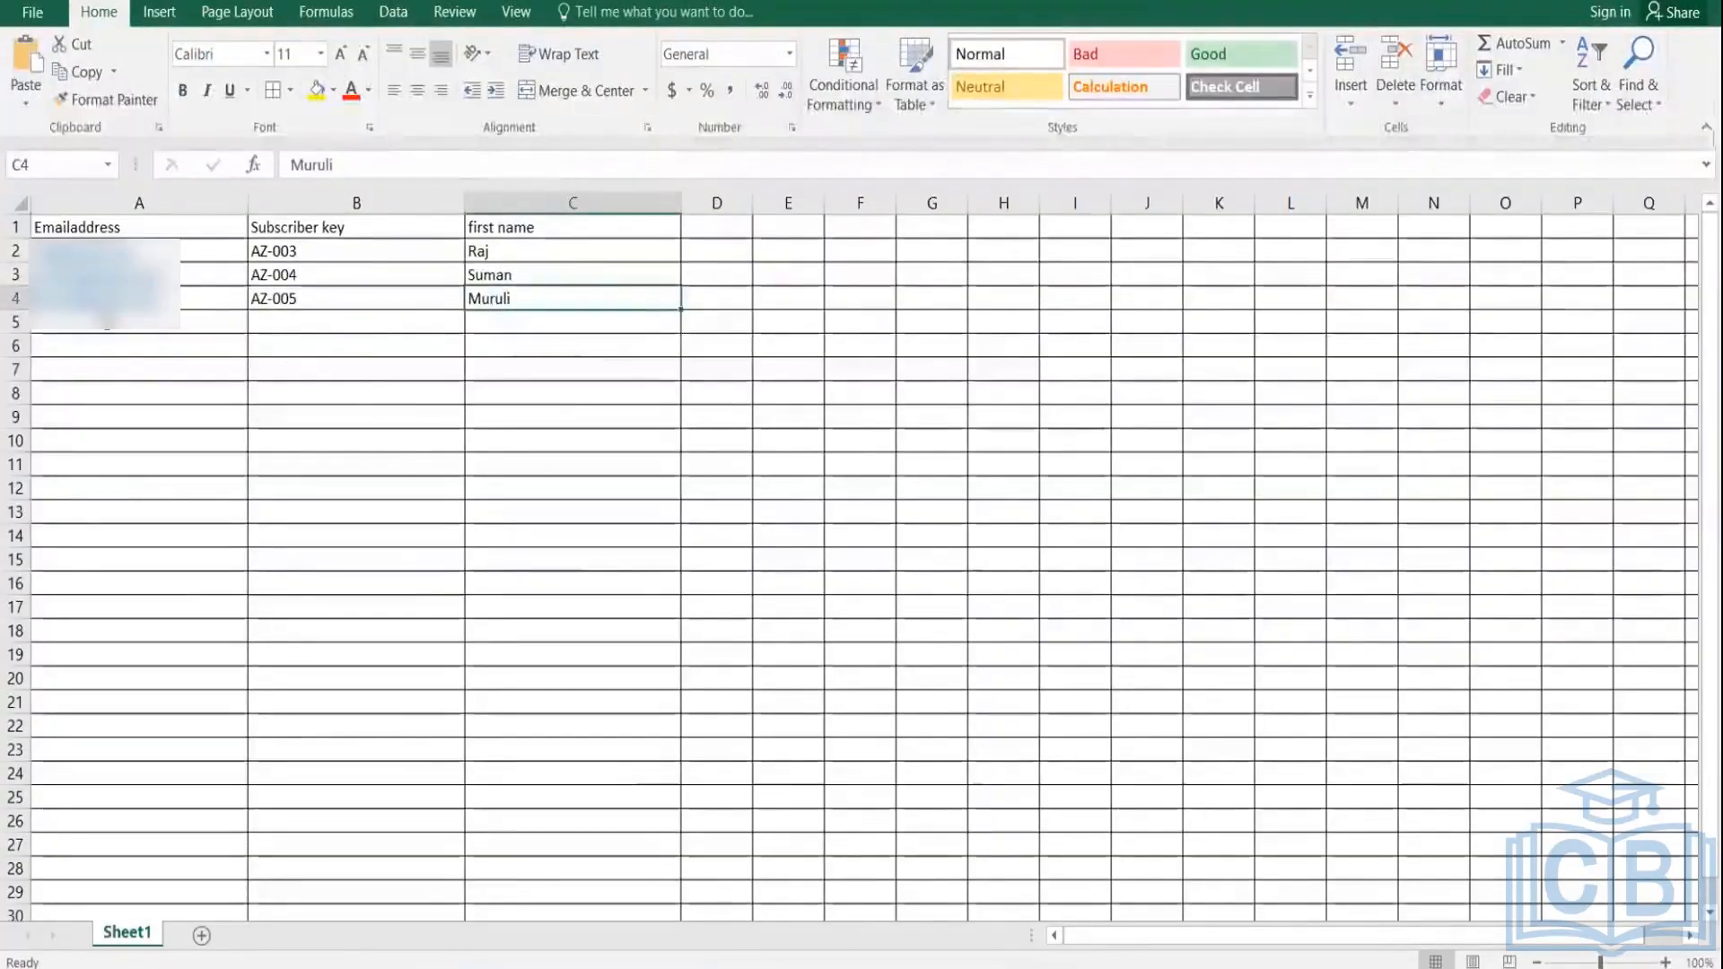
Step: Add a DOB column header in cell D1
{"action": "left_click", "coordinate": [108, 323]}
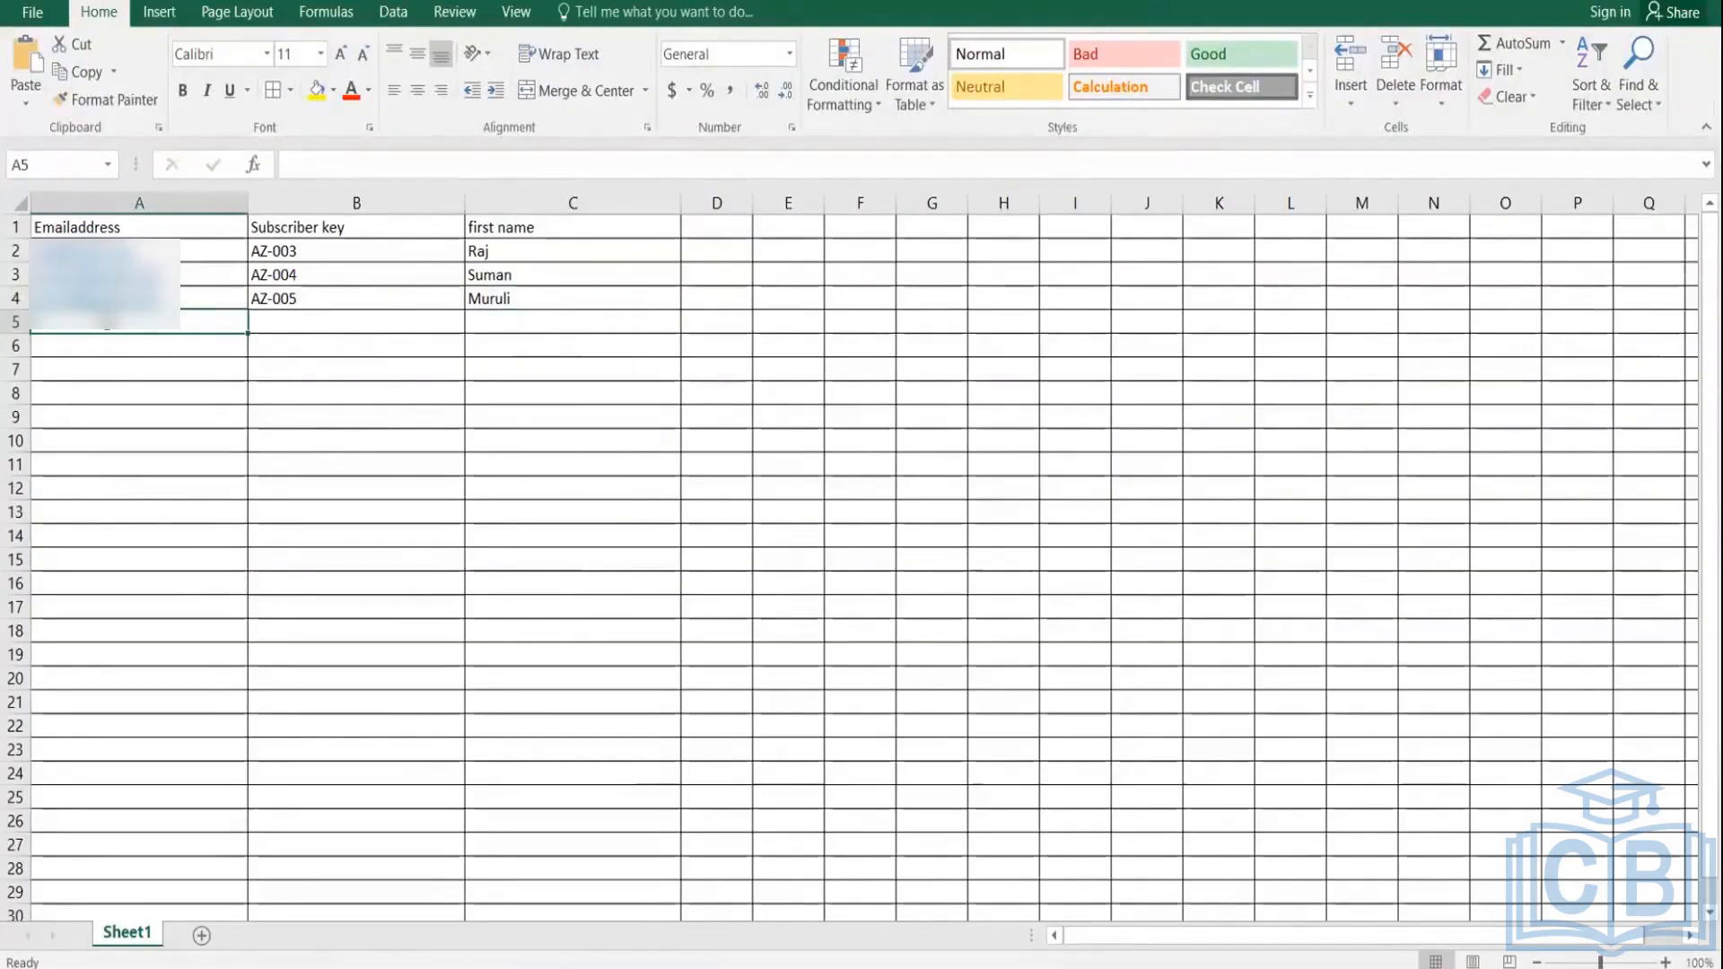
{"action": "type", "text": "bhara"}
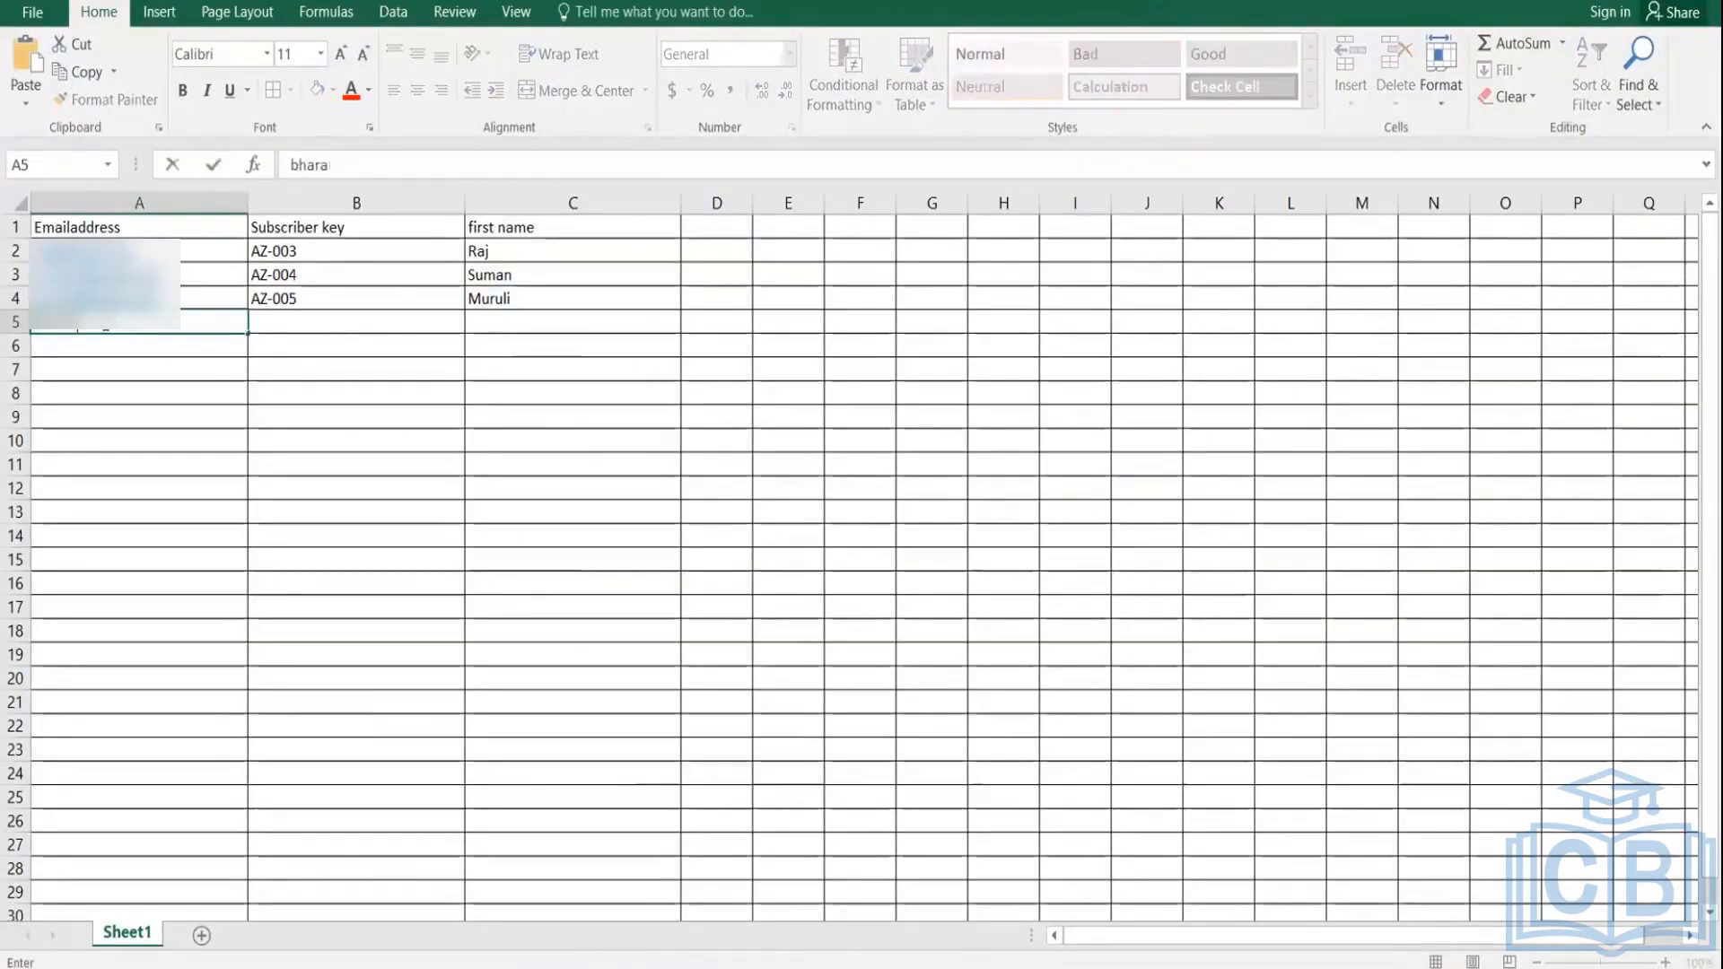
{"action": "key", "text": "BackSpace"}
{"action": "key", "text": "BackSpace"}
{"action": "key", "text": "BackSpace"}
{"action": "key", "text": "BackSpace"}
{"action": "key", "text": "BackSpace"}
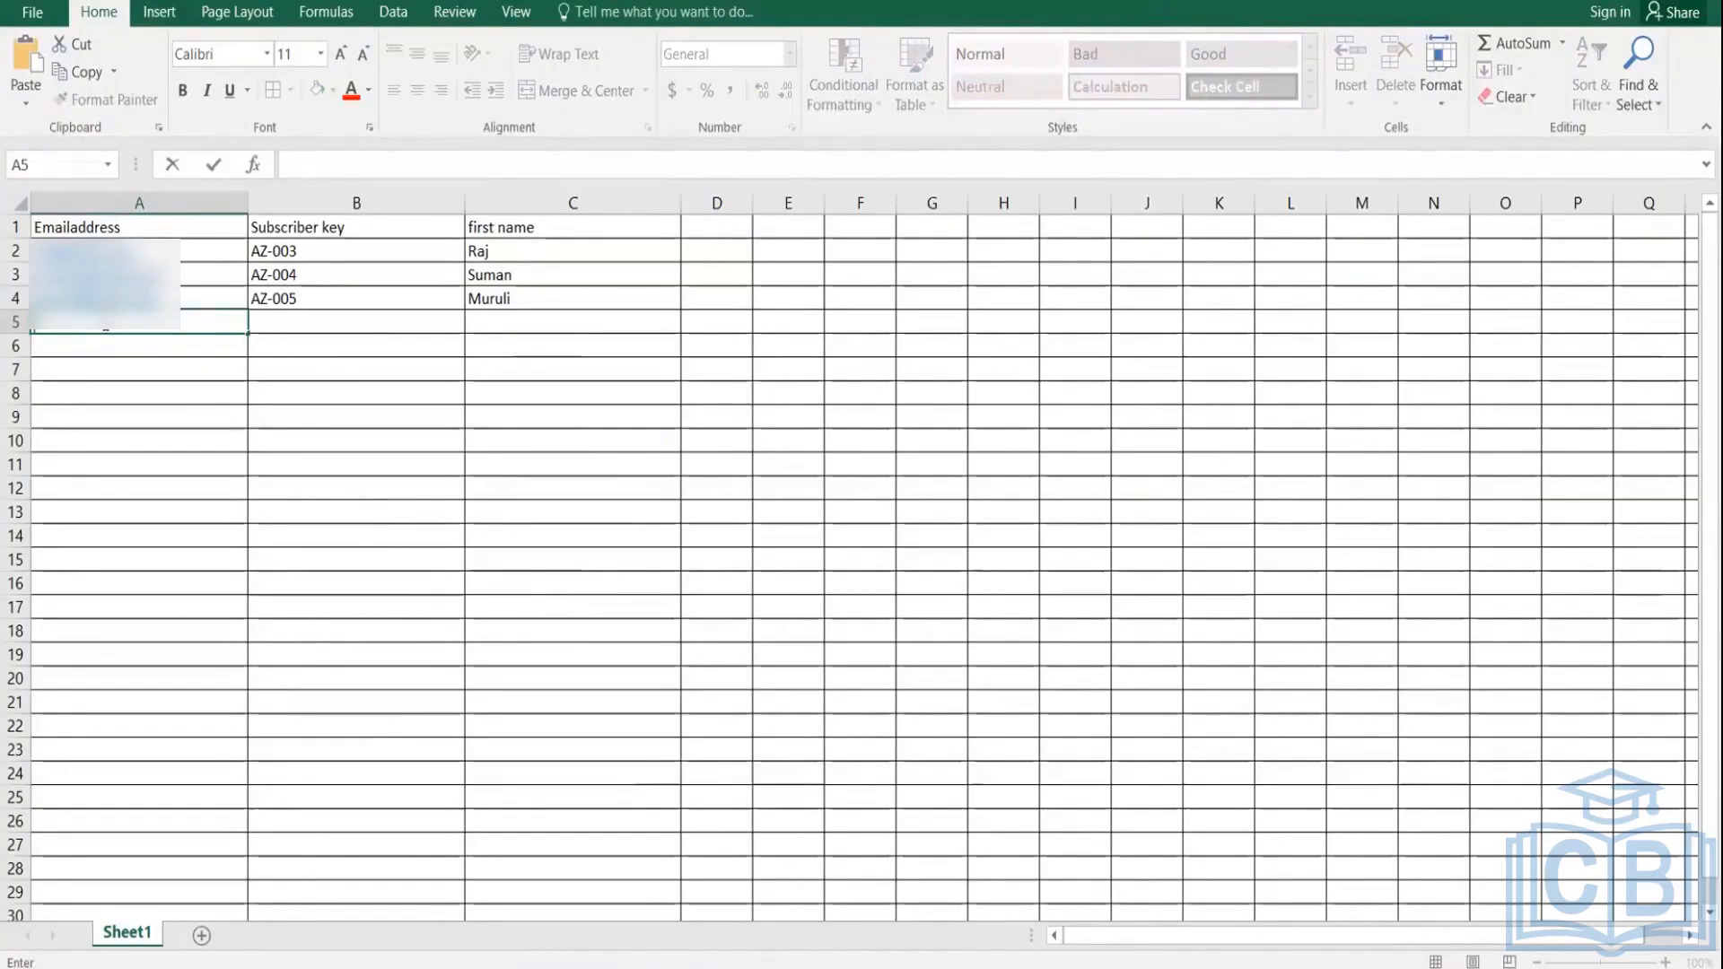
{"action": "left_click", "coordinate": [717, 231]}
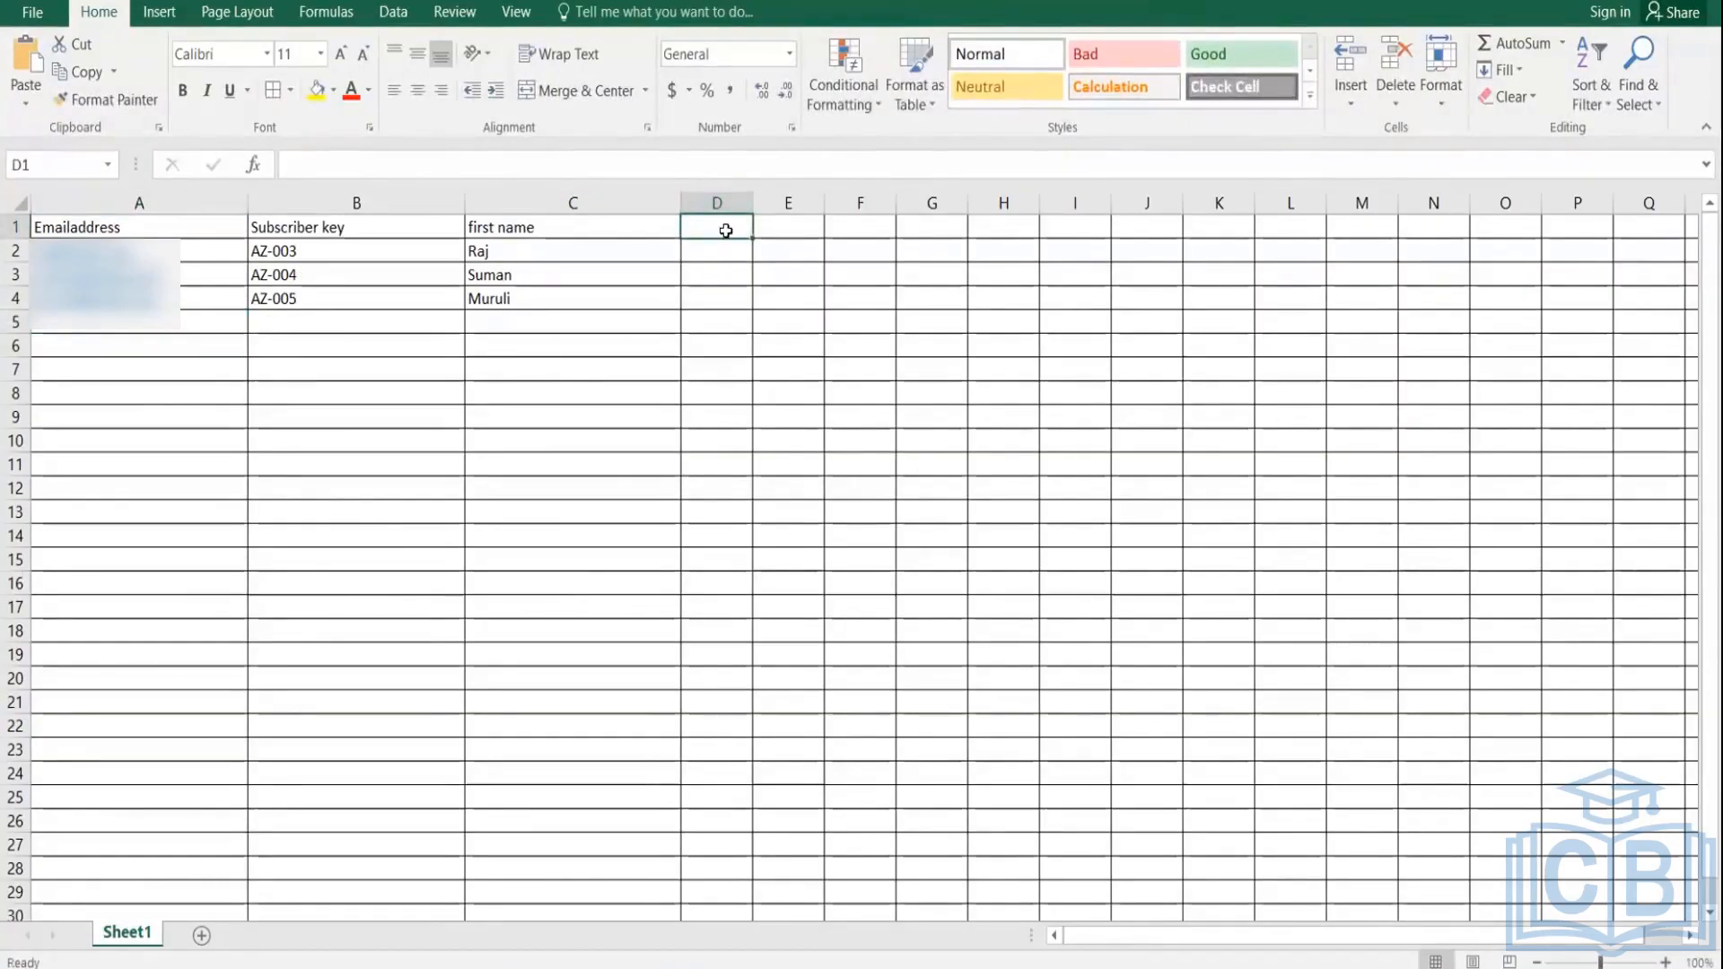
{"action": "type", "text": "D"}
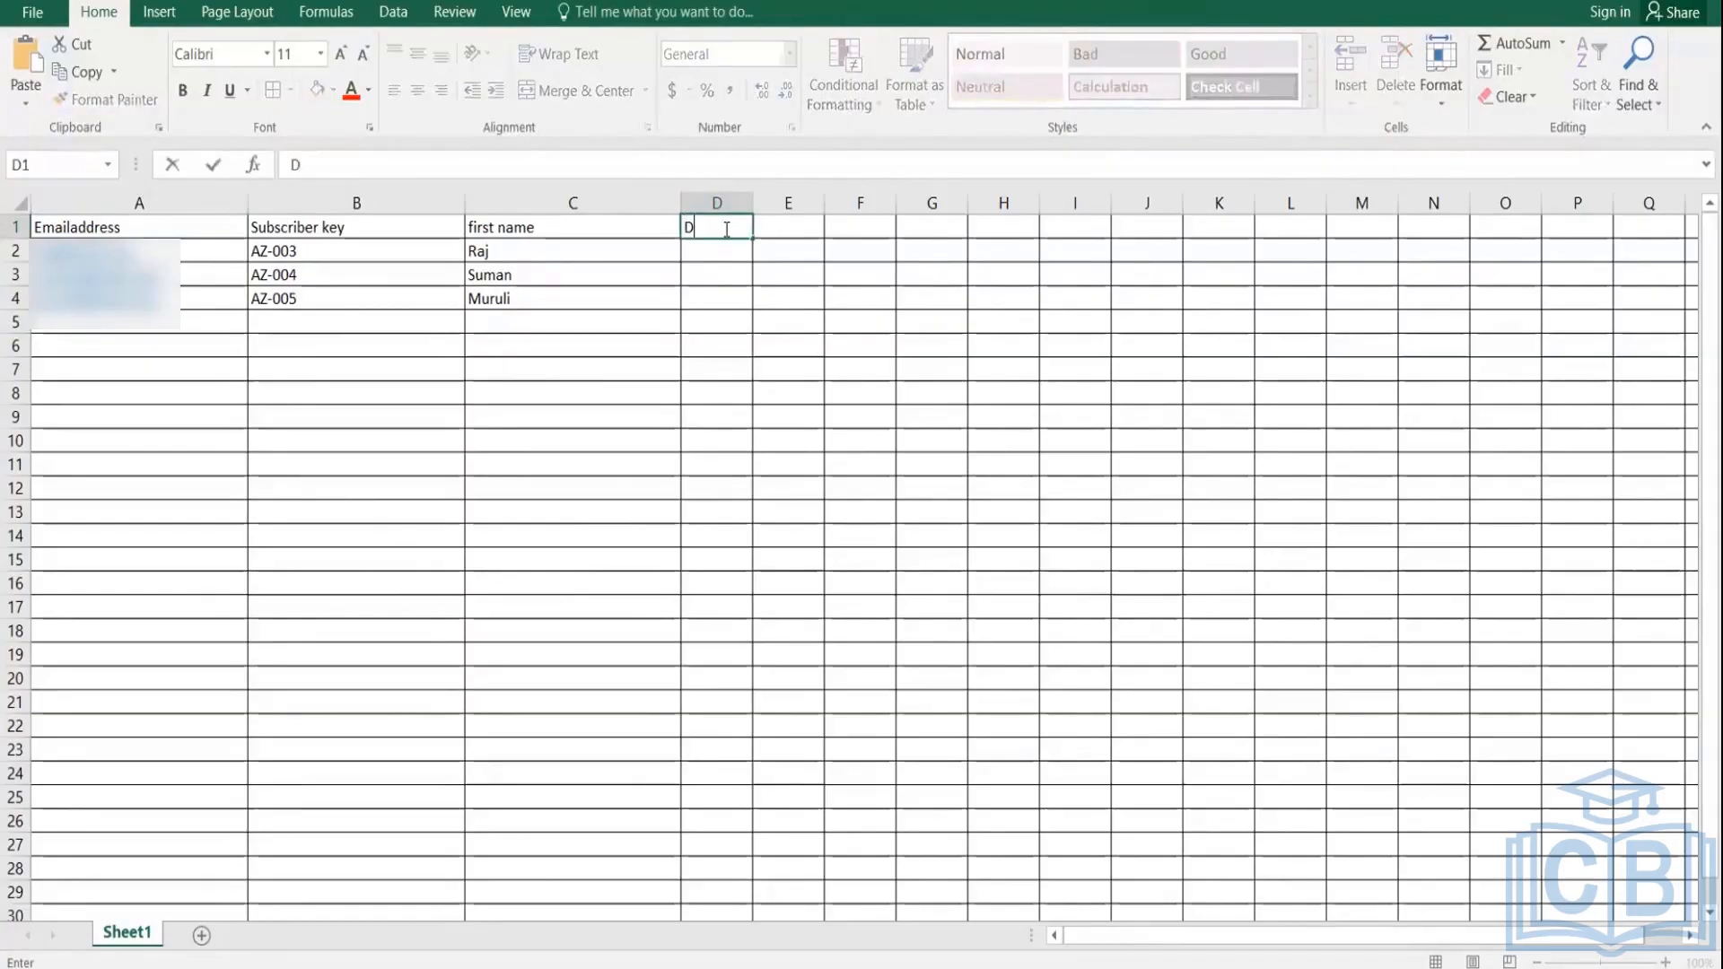
{"action": "type", "text": "OB"}
{"action": "key", "text": "Return"}
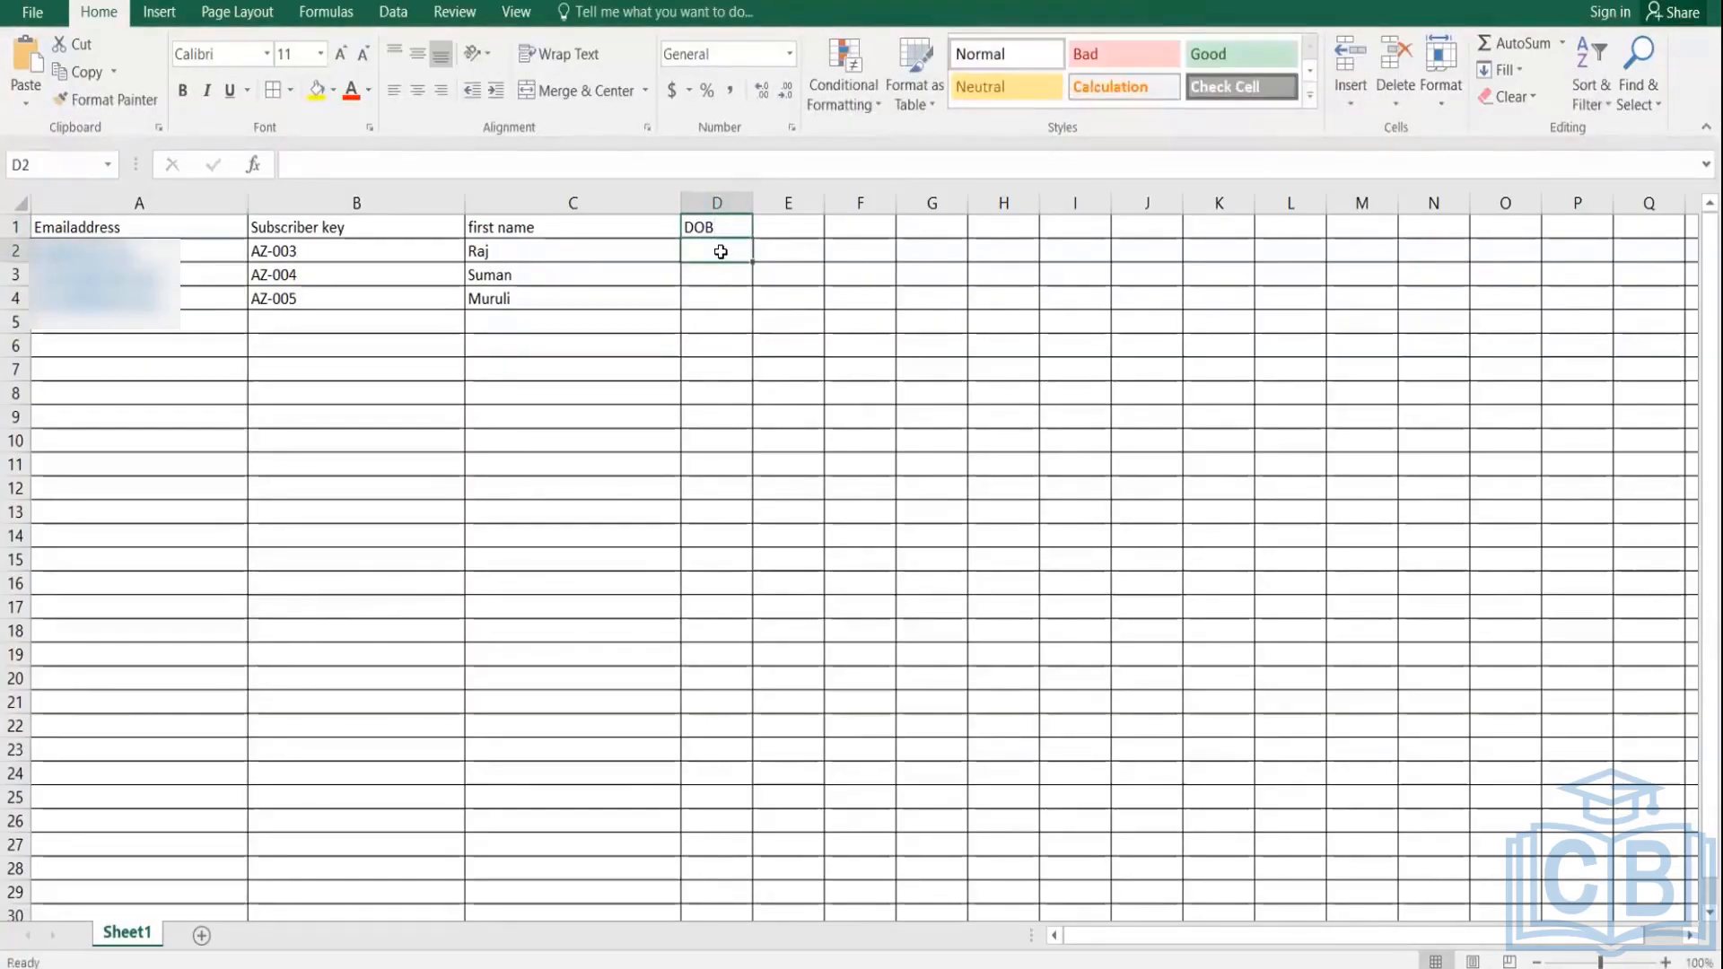
Step: Enter dates of birth 02-12-1980, 03/09/1982 and 04/01/2002 in D2:D4
{"action": "double_click", "coordinate": [722, 253]}
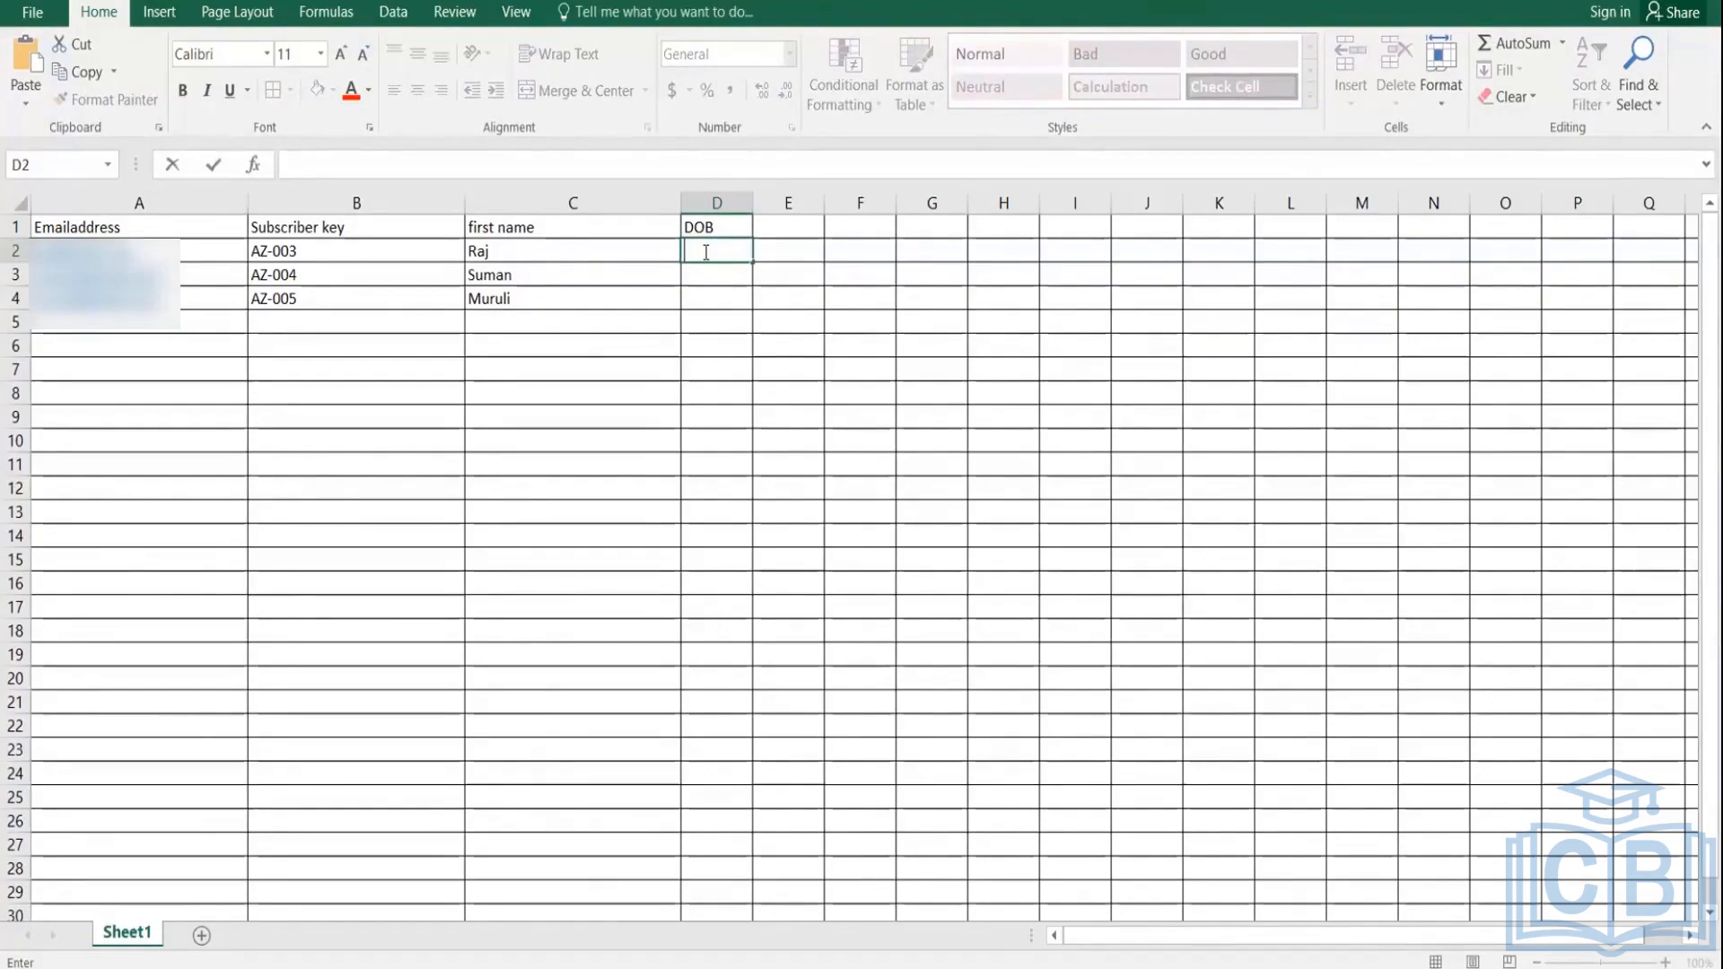
{"action": "type", "text": "02-12-1980"}
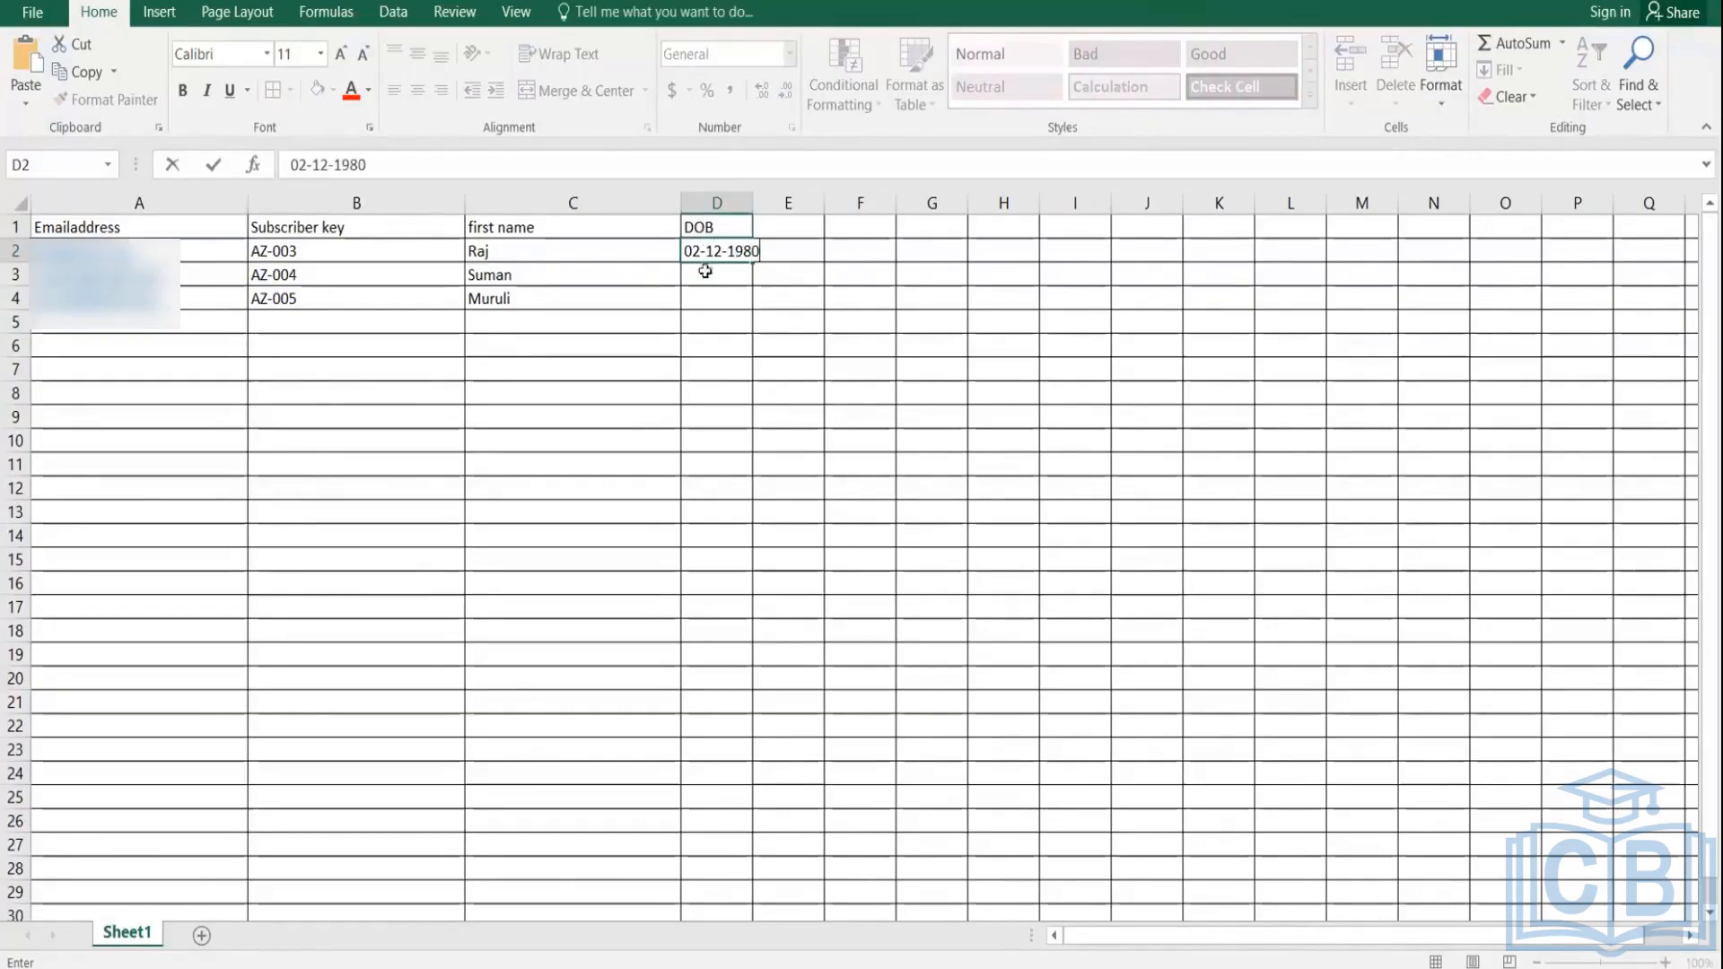
{"action": "left_click", "coordinate": [707, 282]}
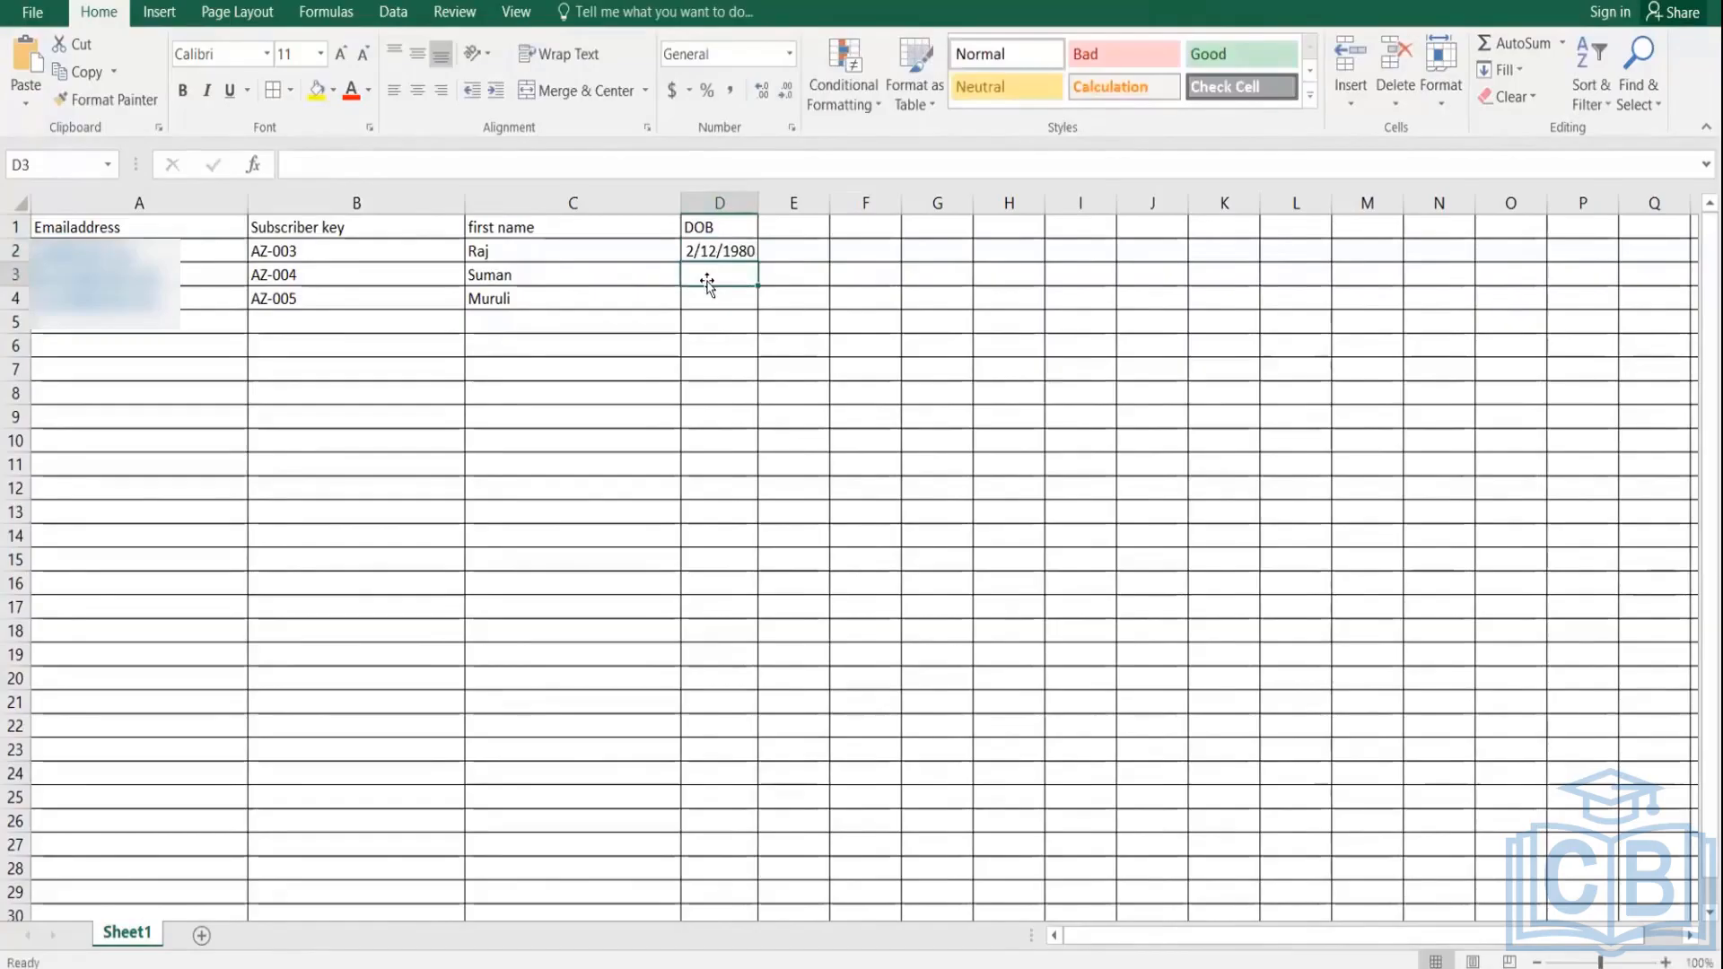
{"action": "type", "text": "0"}
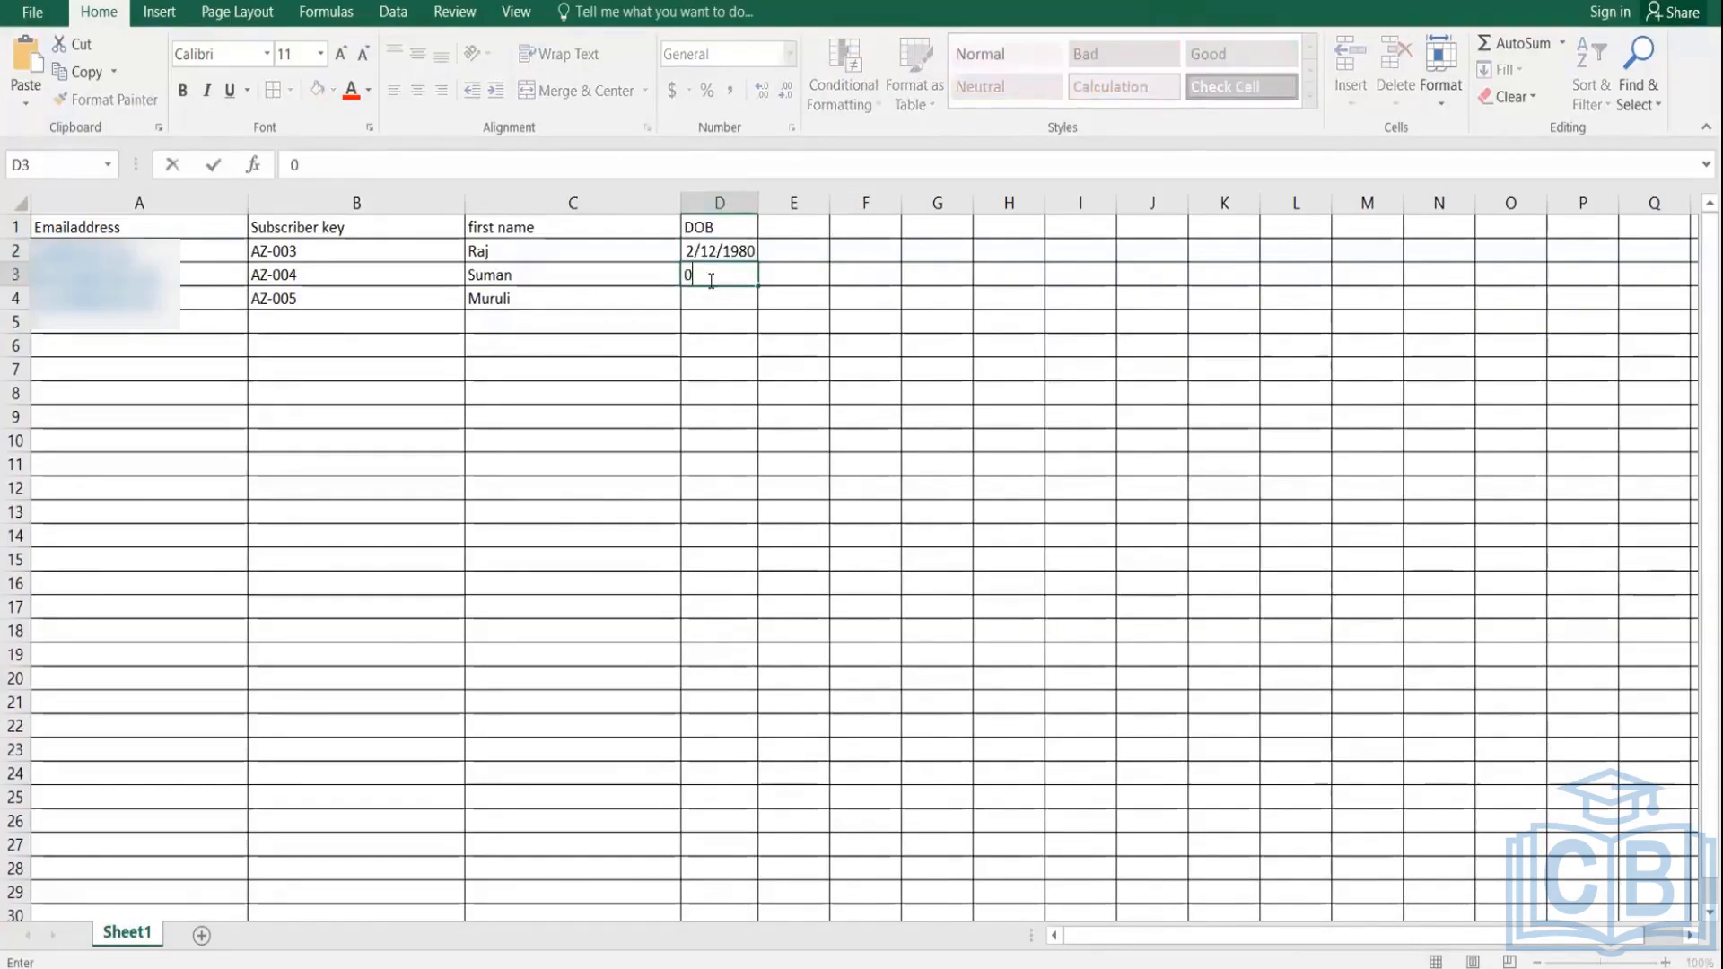
{"action": "type", "text": "3/09/1982"}
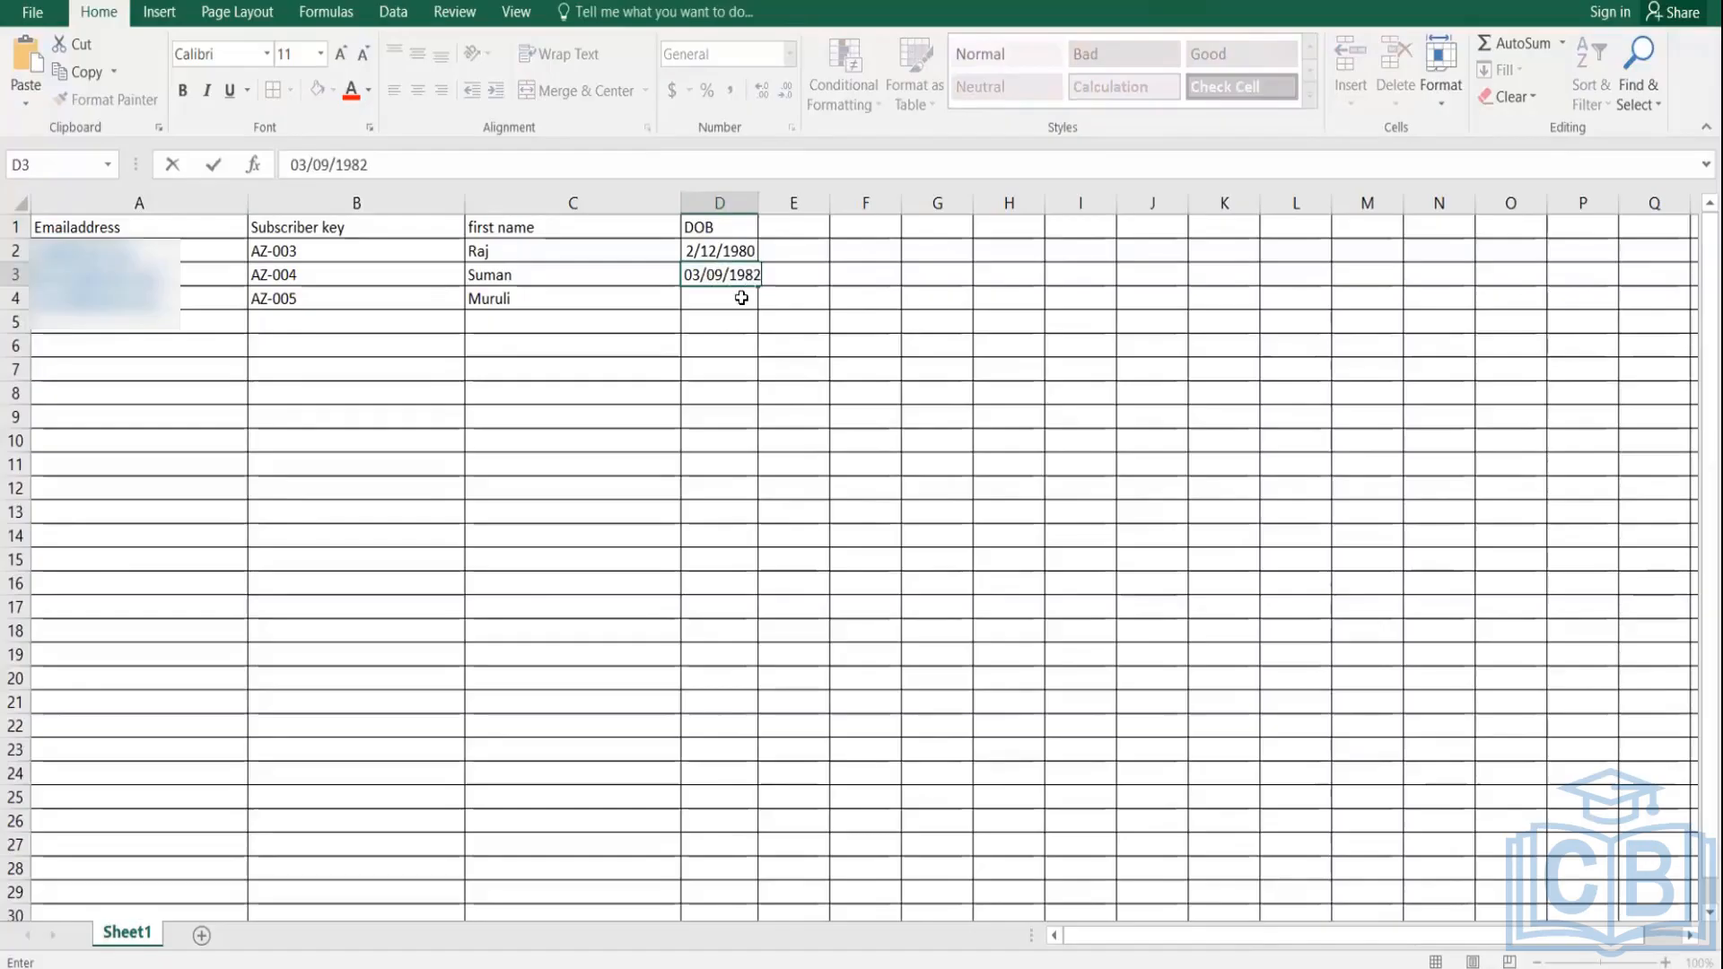
{"action": "left_click", "coordinate": [741, 298]}
{"action": "type", "text": "0"}
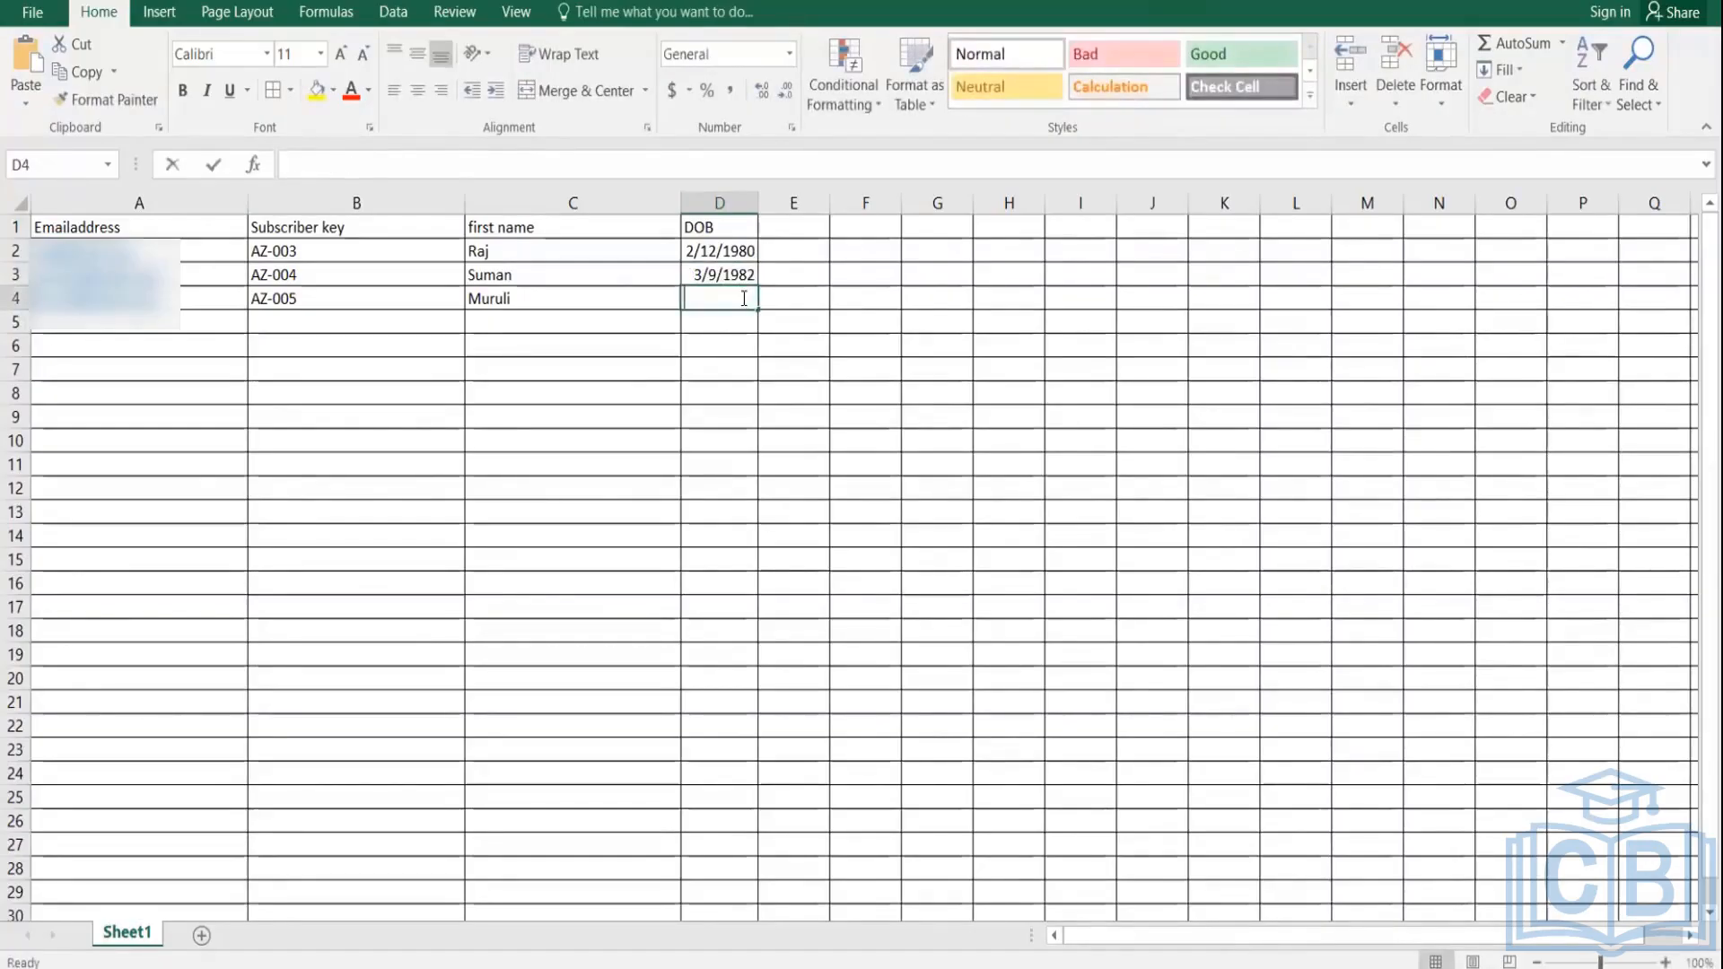
{"action": "type", "text": "4"}
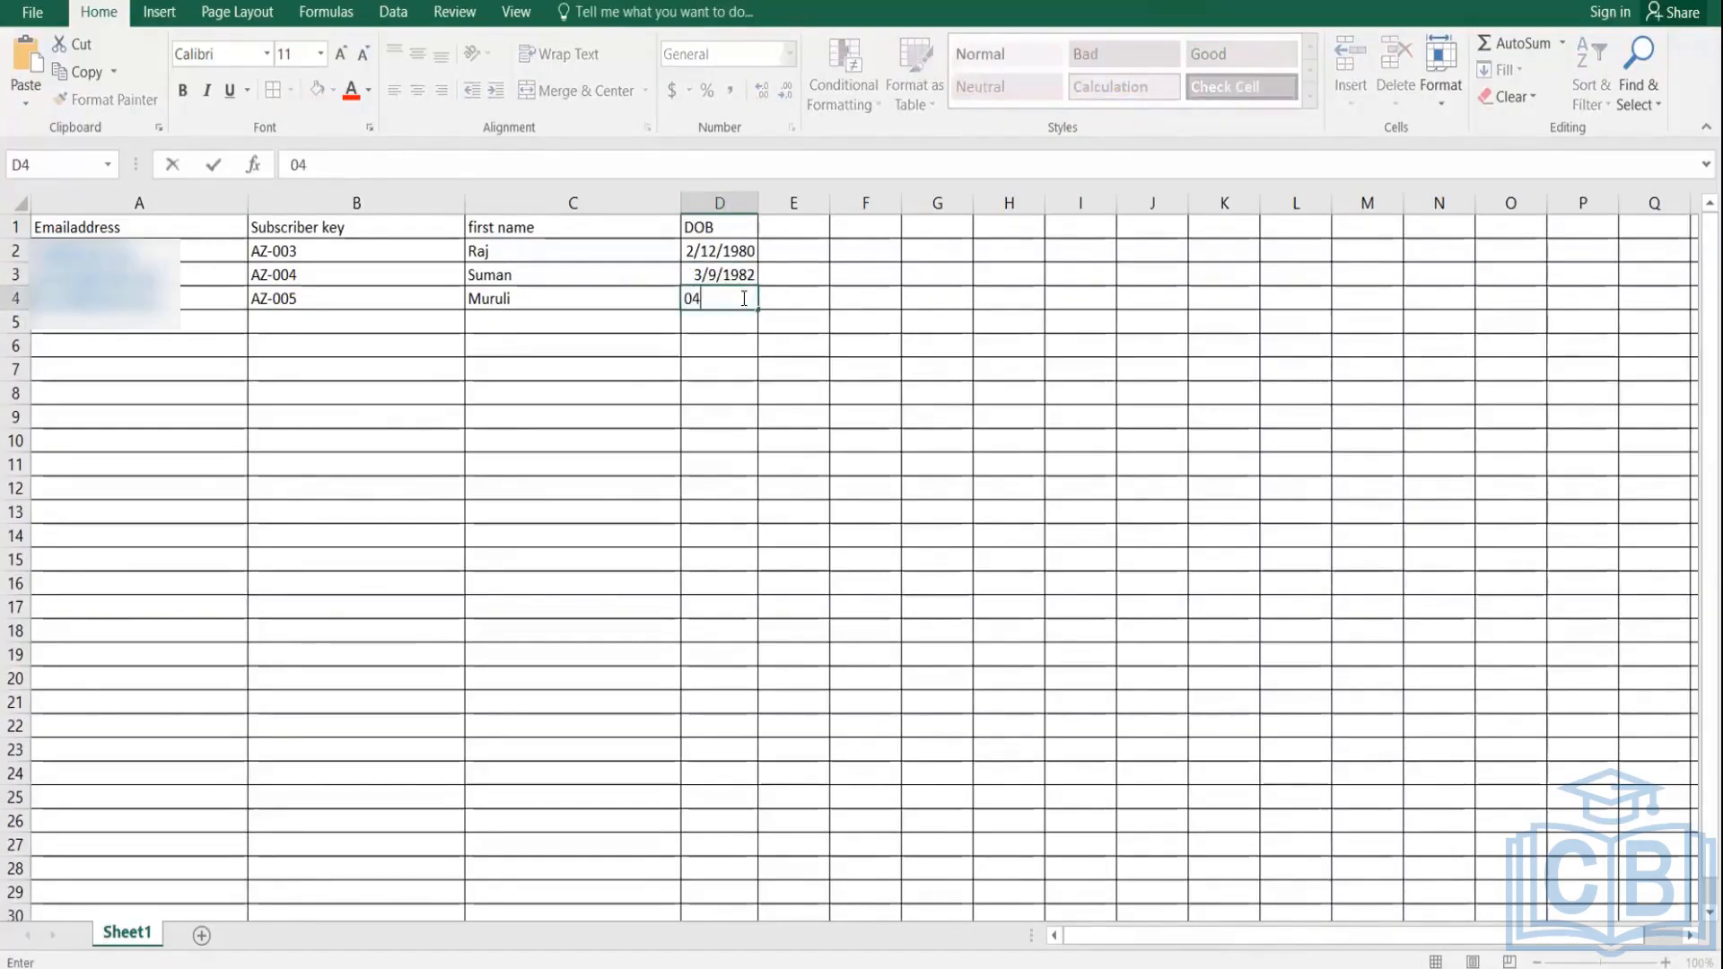
{"action": "type", "text": "/"}
{"action": "type", "text": "012"}
{"action": "type", "text": "="}
{"action": "key", "text": "BackSpace"}
{"action": "key", "text": "BackSpace"}
{"action": "type", "text": "/2002"}
{"action": "left_click", "coordinate": [748, 368]}
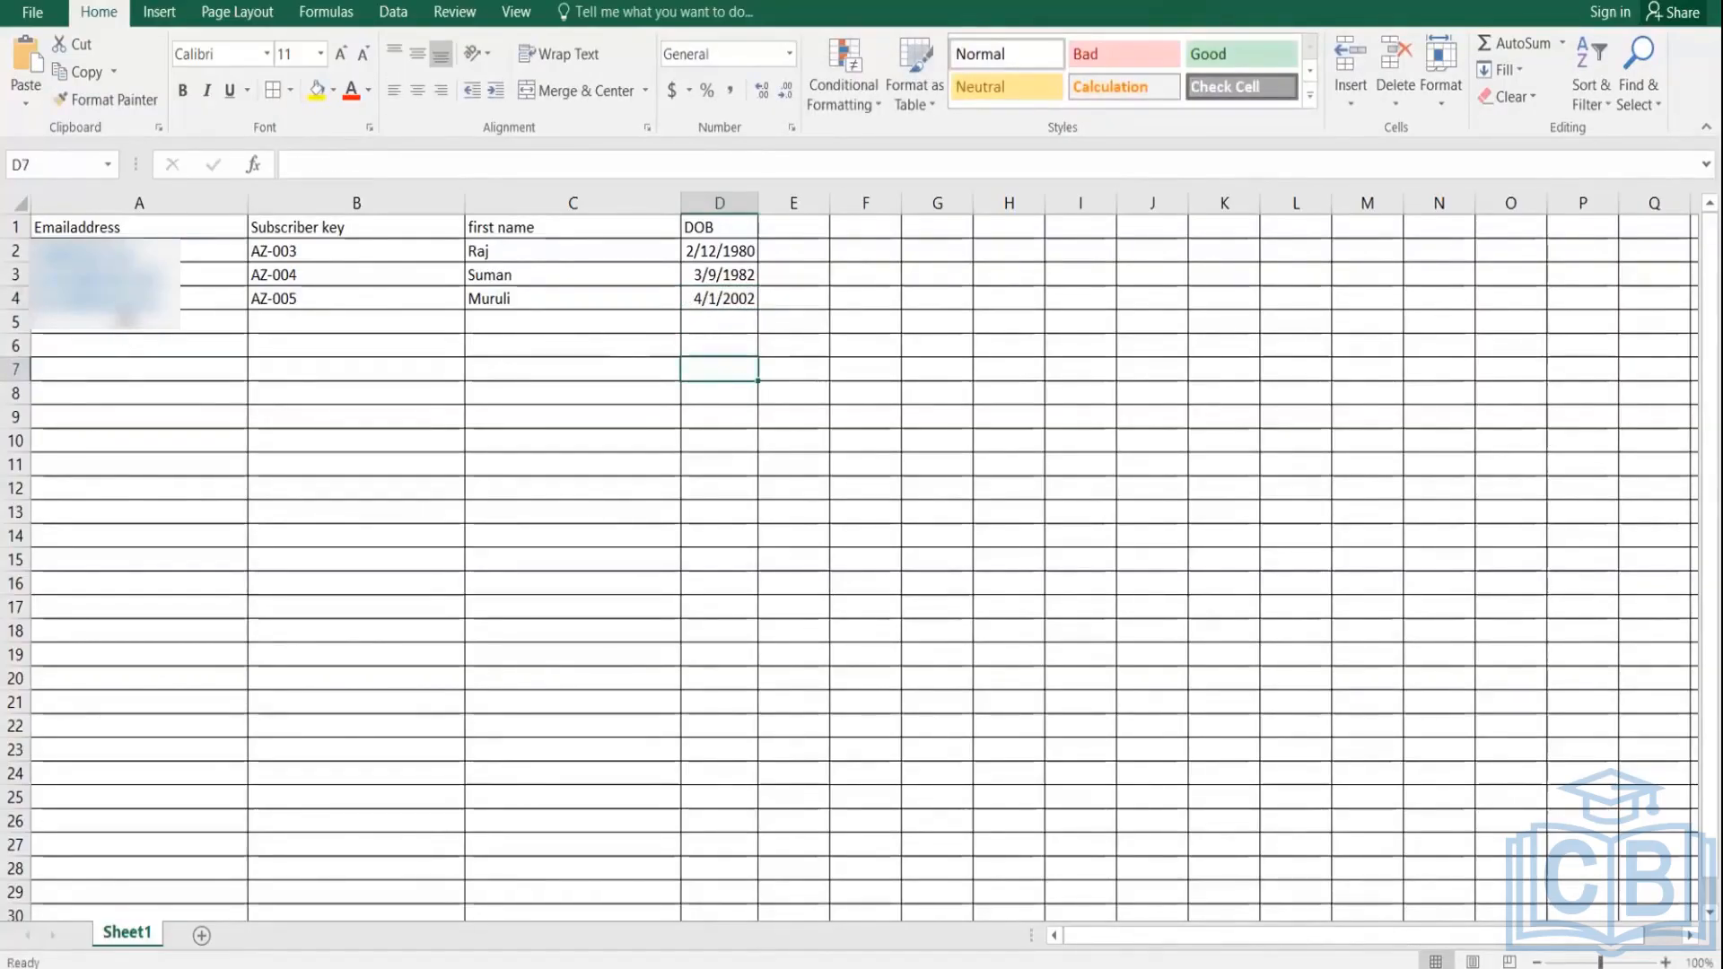
{"action": "left_click", "coordinate": [125, 320]}
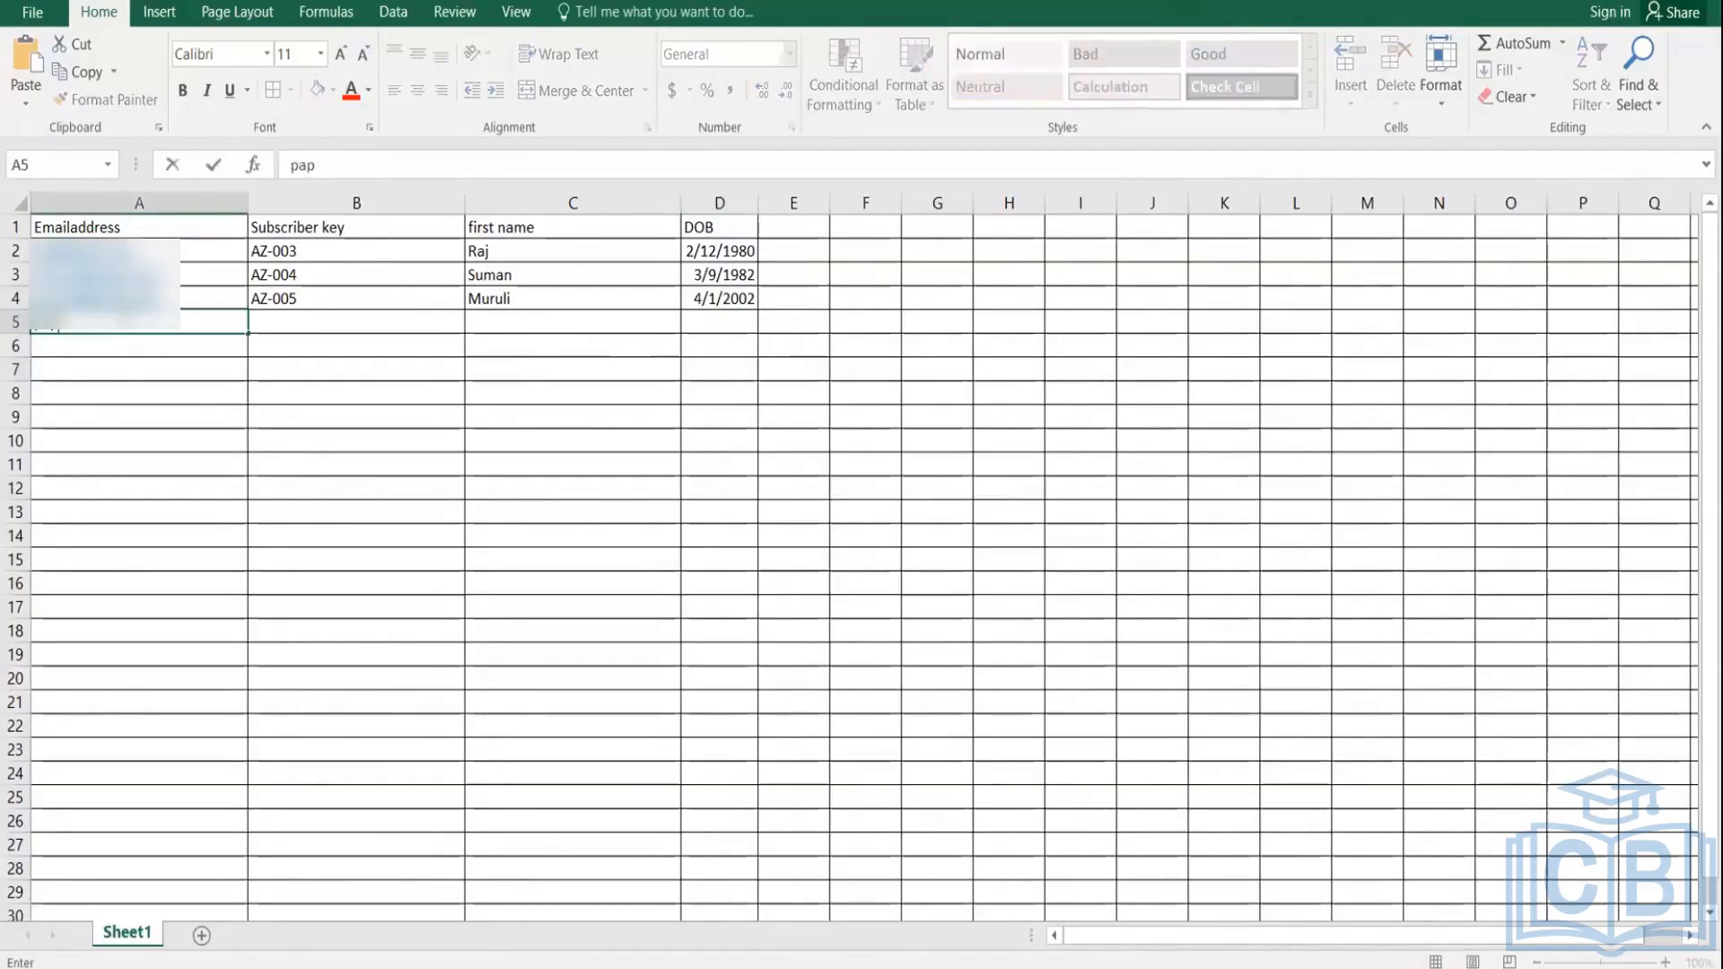
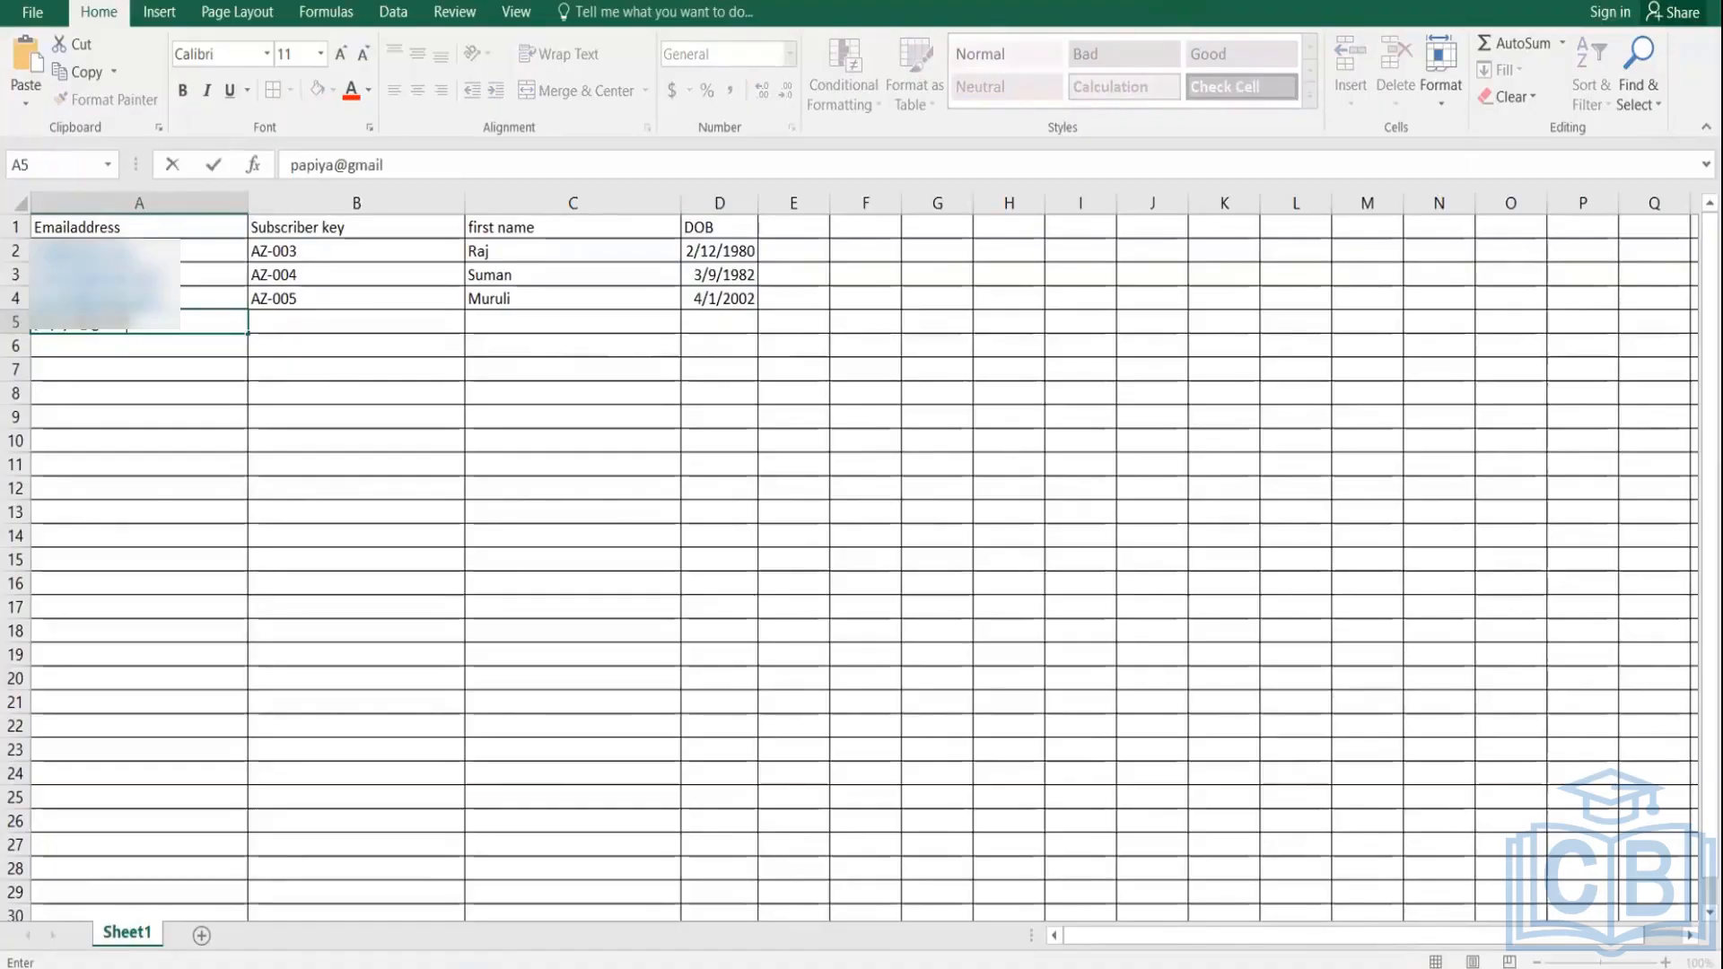
{"action": "left_click", "coordinate": [316, 332]}
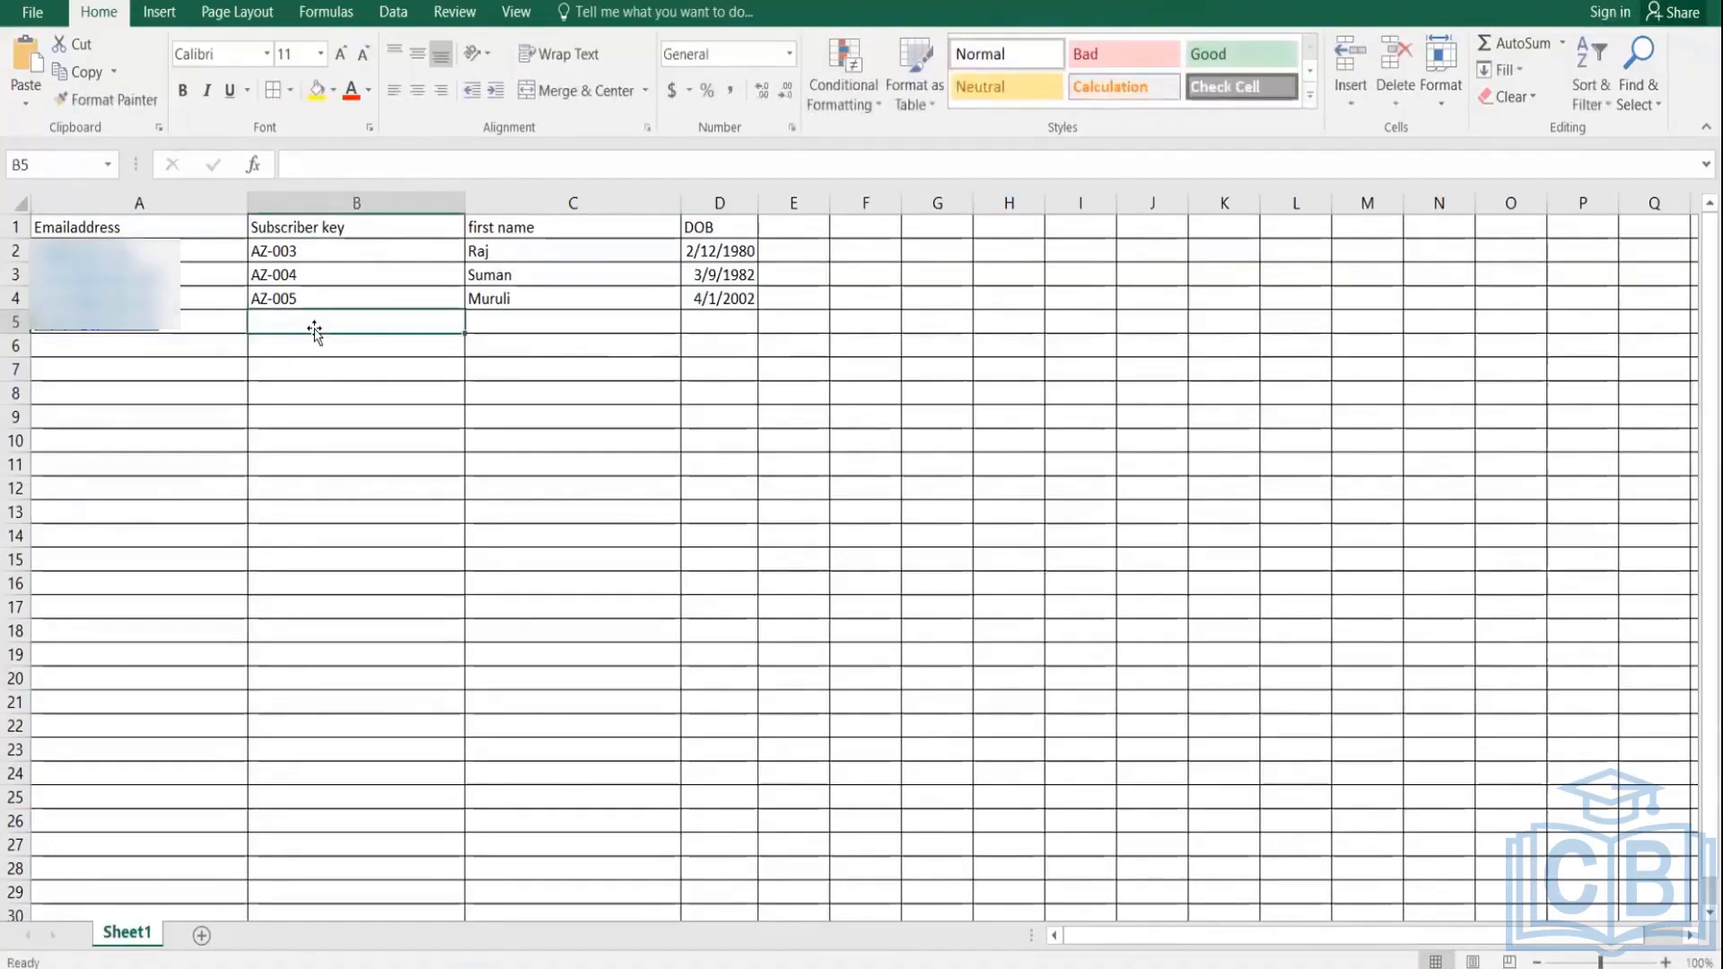
{"action": "type", "text": "AZ-"}
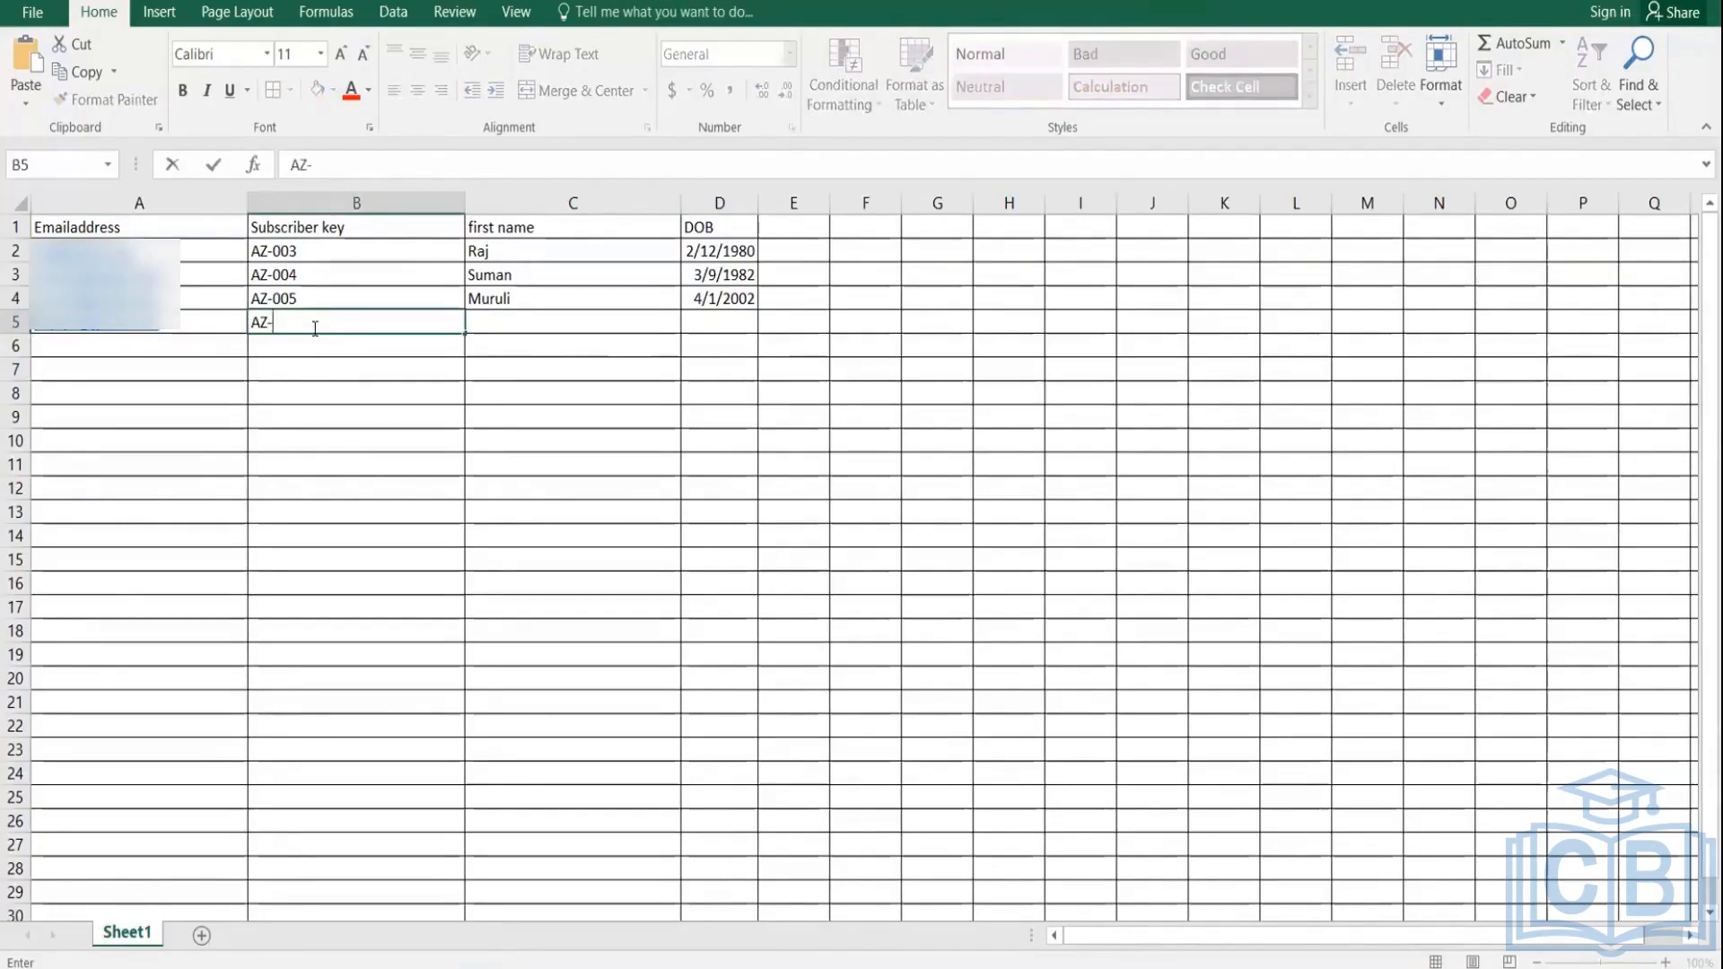
{"action": "type", "text": "006"}
{"action": "left_click", "coordinate": [512, 327]}
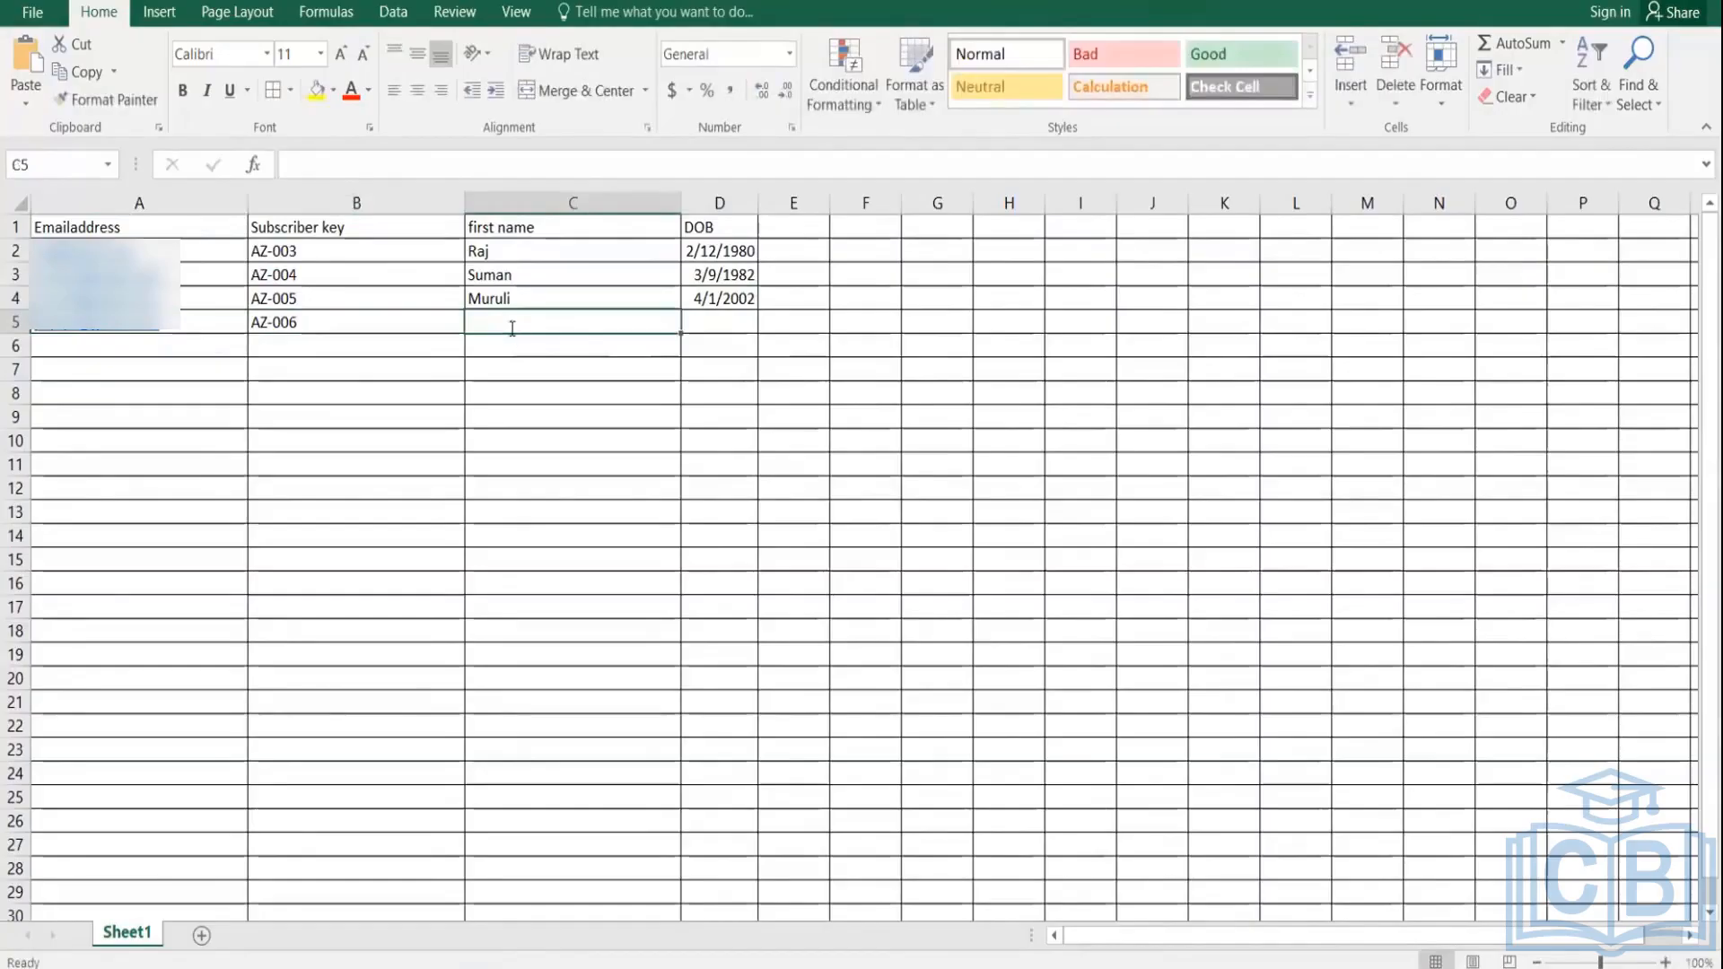
{"action": "type", "text": "Papit"}
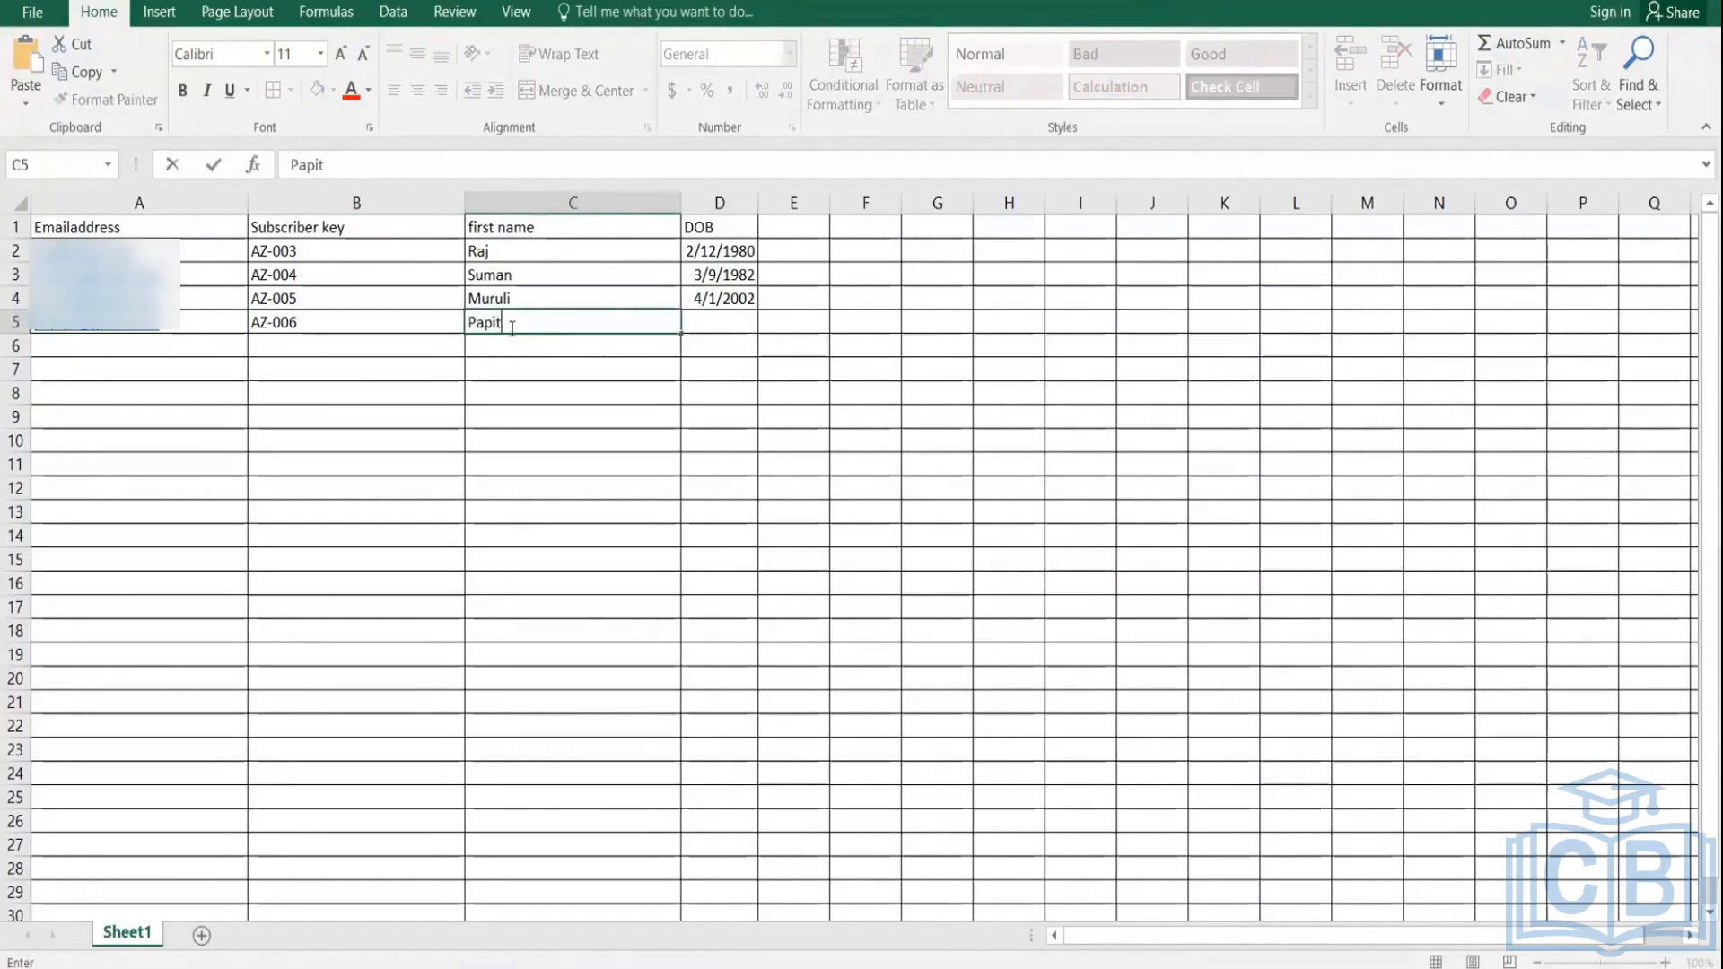
{"action": "key", "text": "BackSpace"}
{"action": "type", "text": "ya"}
{"action": "left_click", "coordinate": [724, 322]}
{"action": "type", "text": "0"}
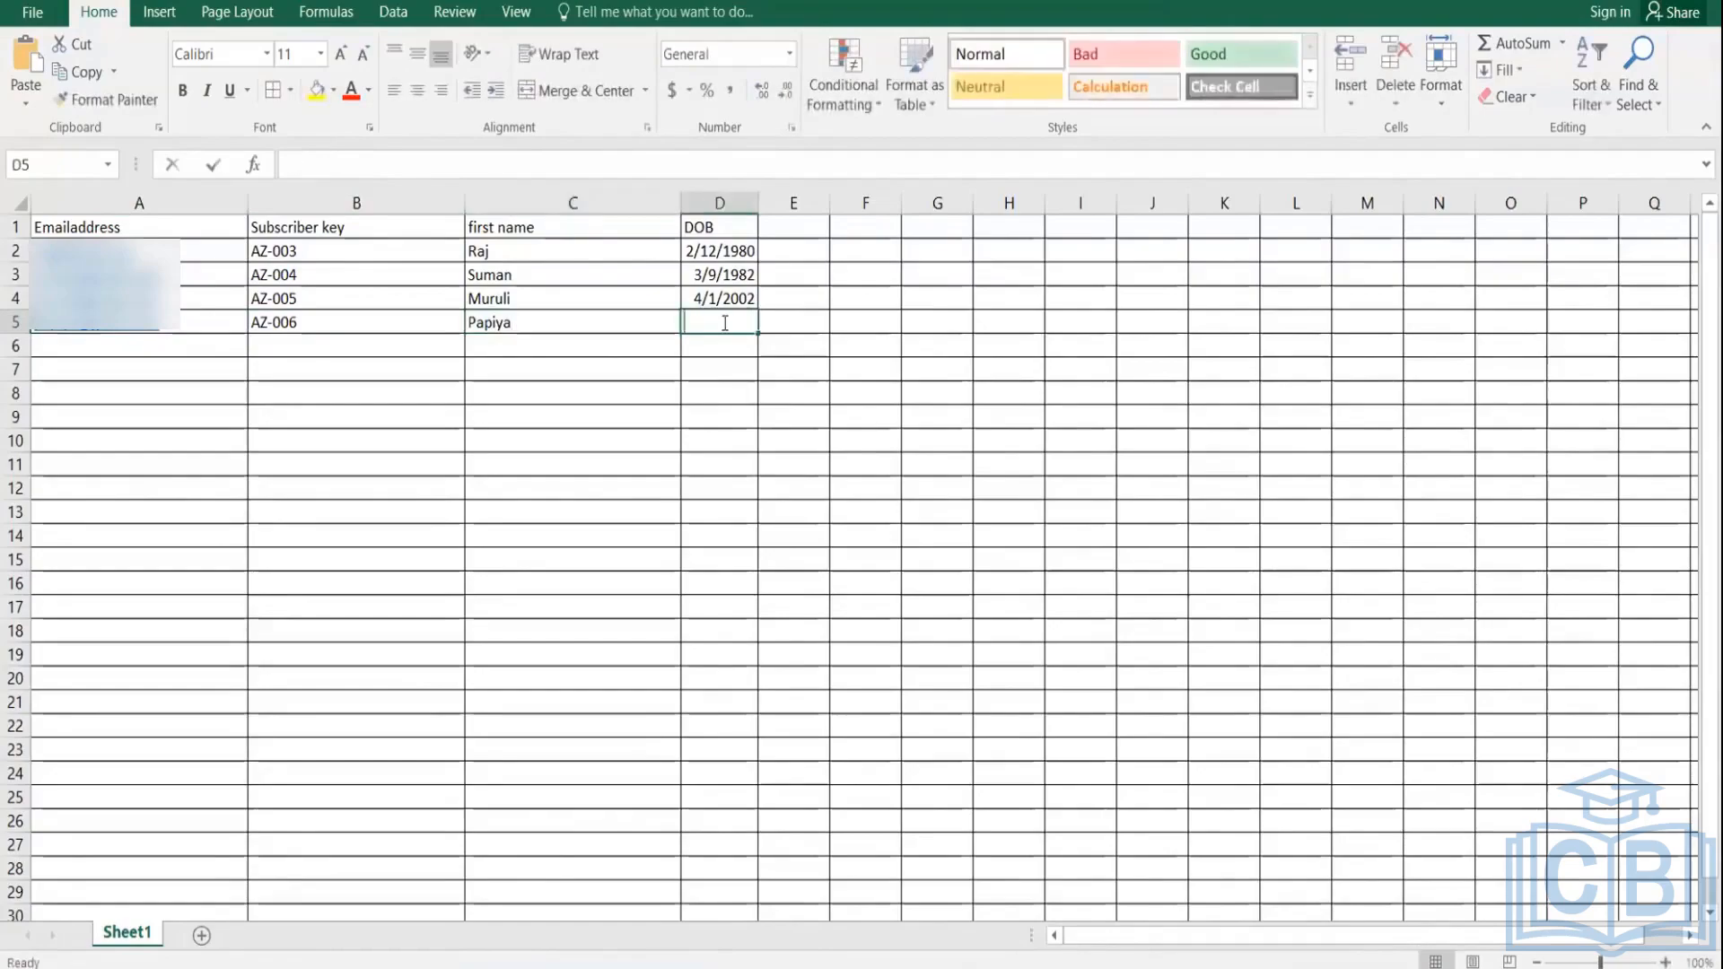
{"action": "type", "text": "4/0"}
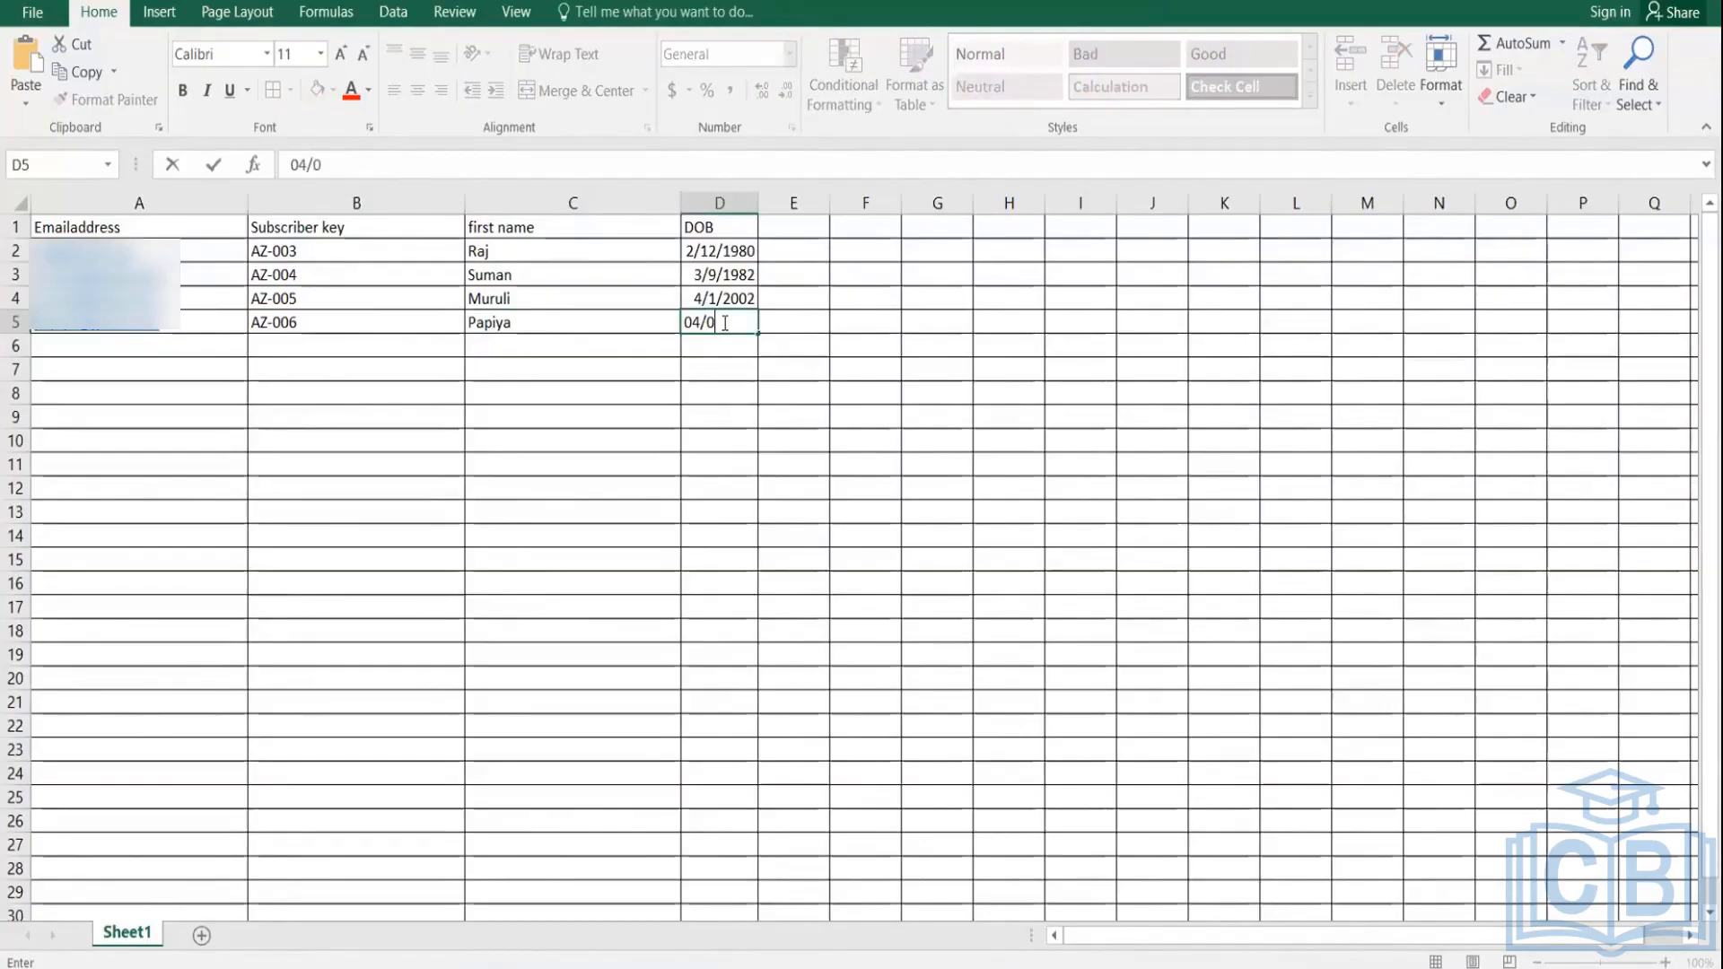
{"action": "type", "text": "3/2003"}
Step: Save the sheet again, keeping the CSV format
{"action": "key", "text": "ctrl+s"}
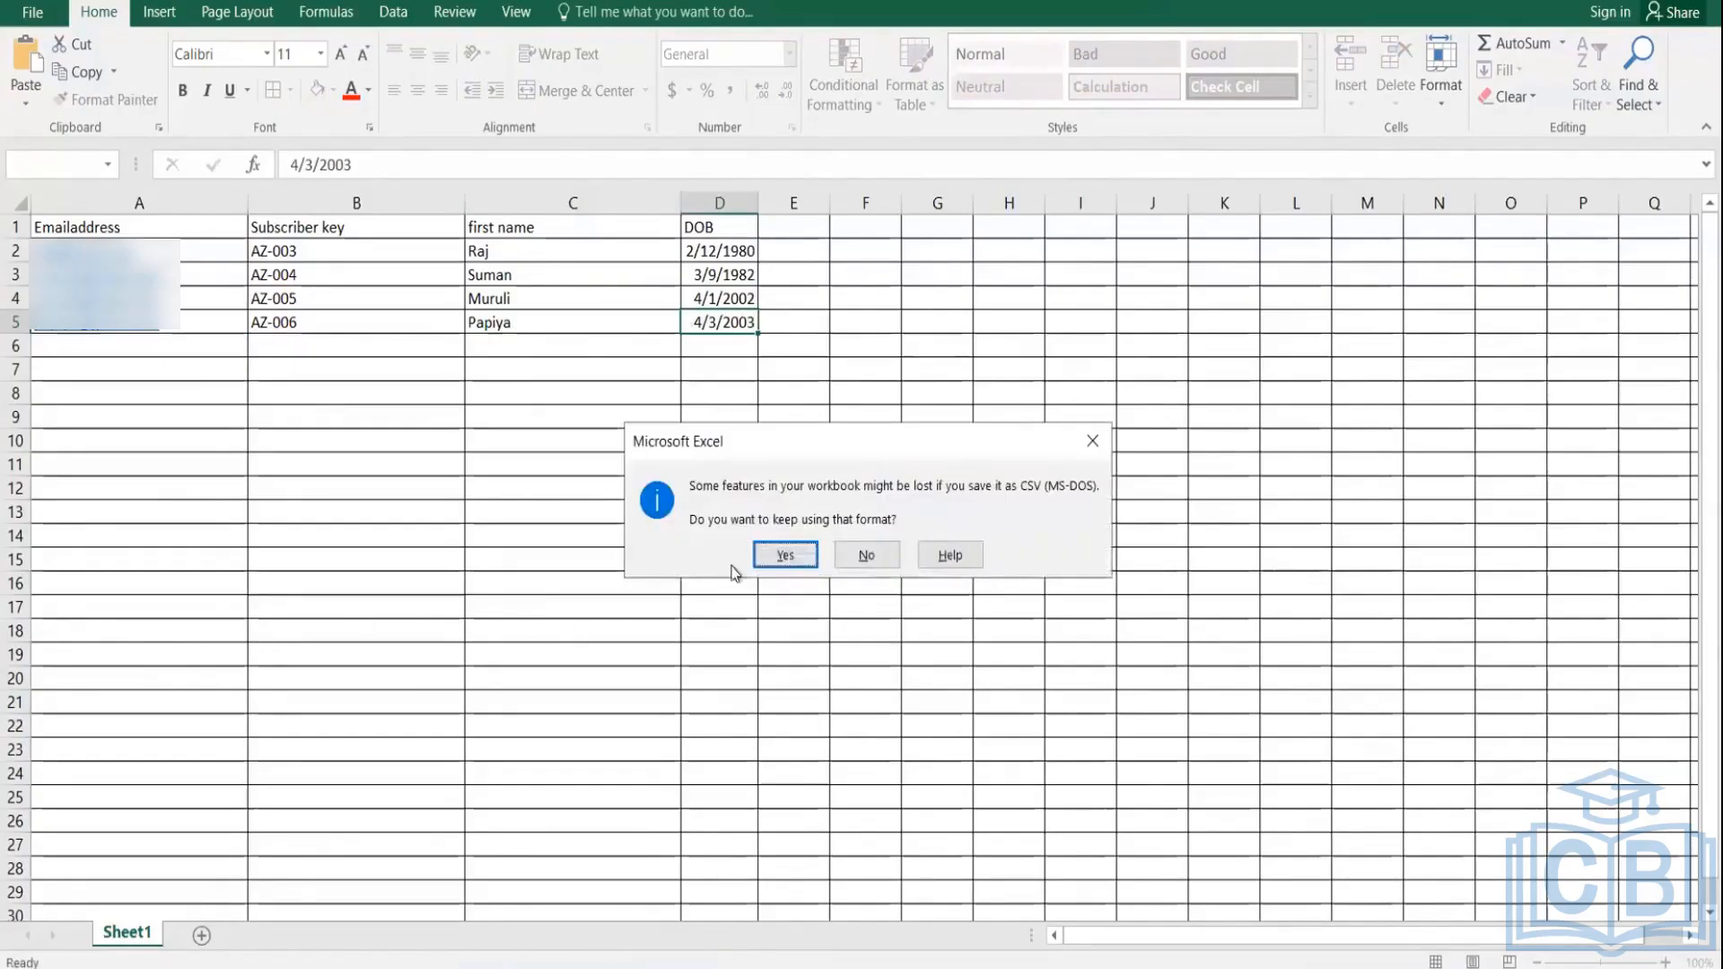
{"action": "left_click", "coordinate": [784, 551]}
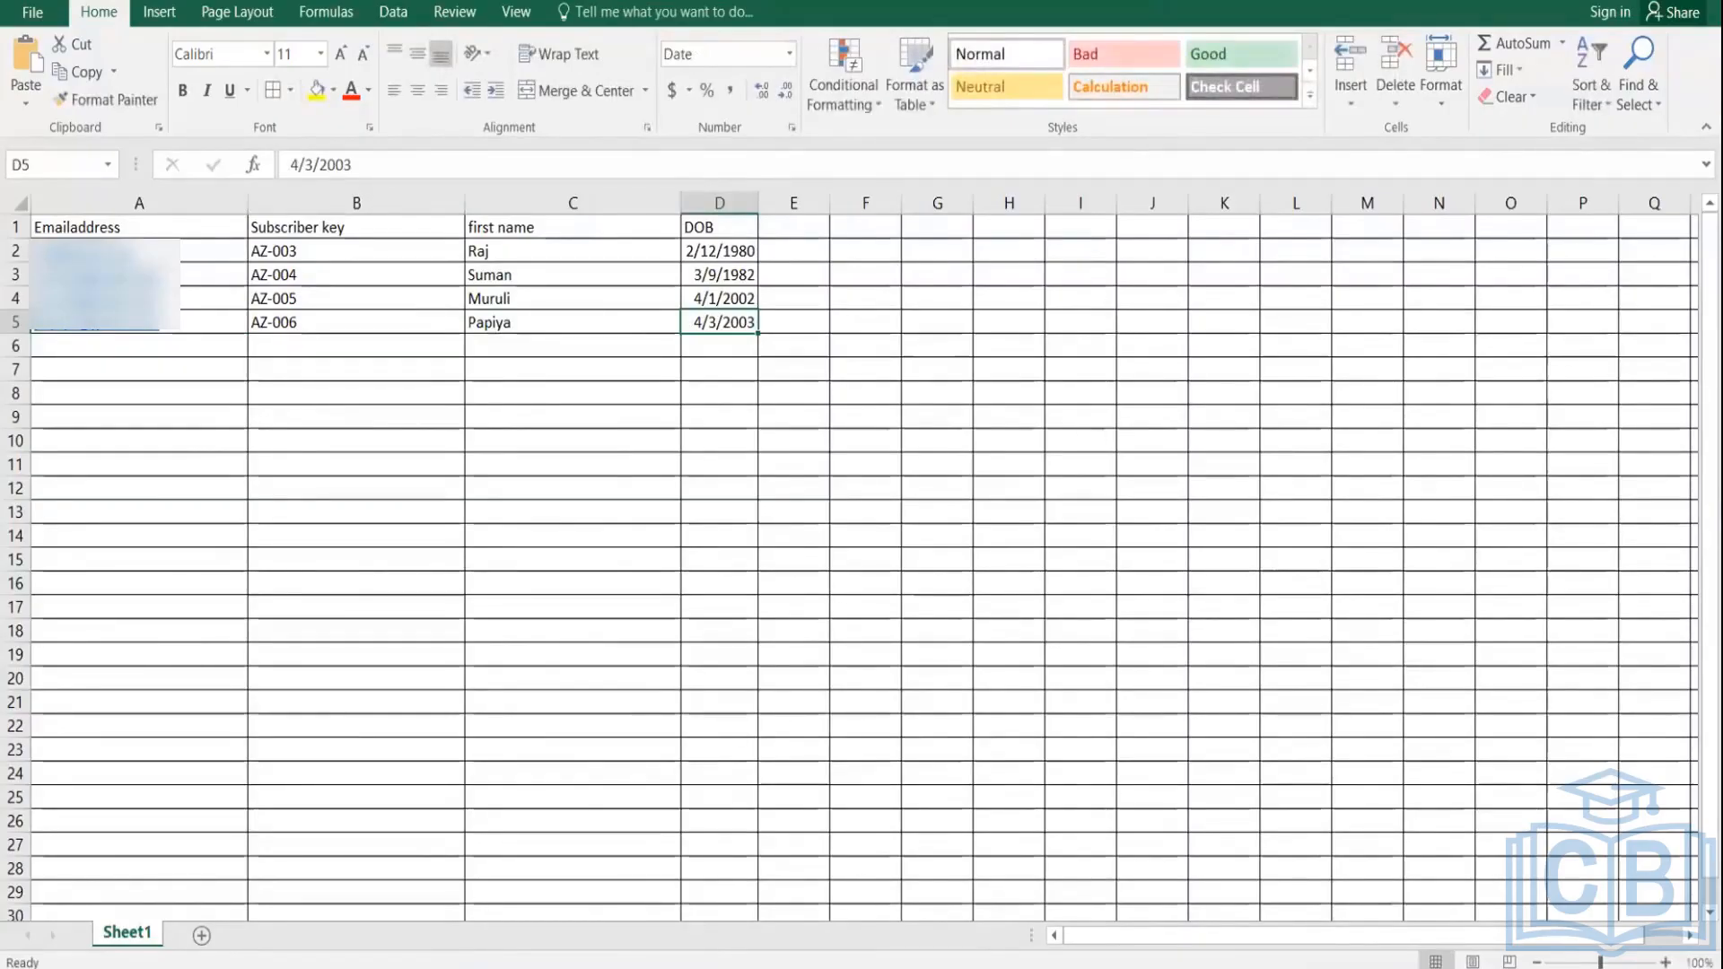
{"action": "mouse_move", "coordinate": [633, 965]}
{"action": "left_click", "coordinate": [638, 860]}
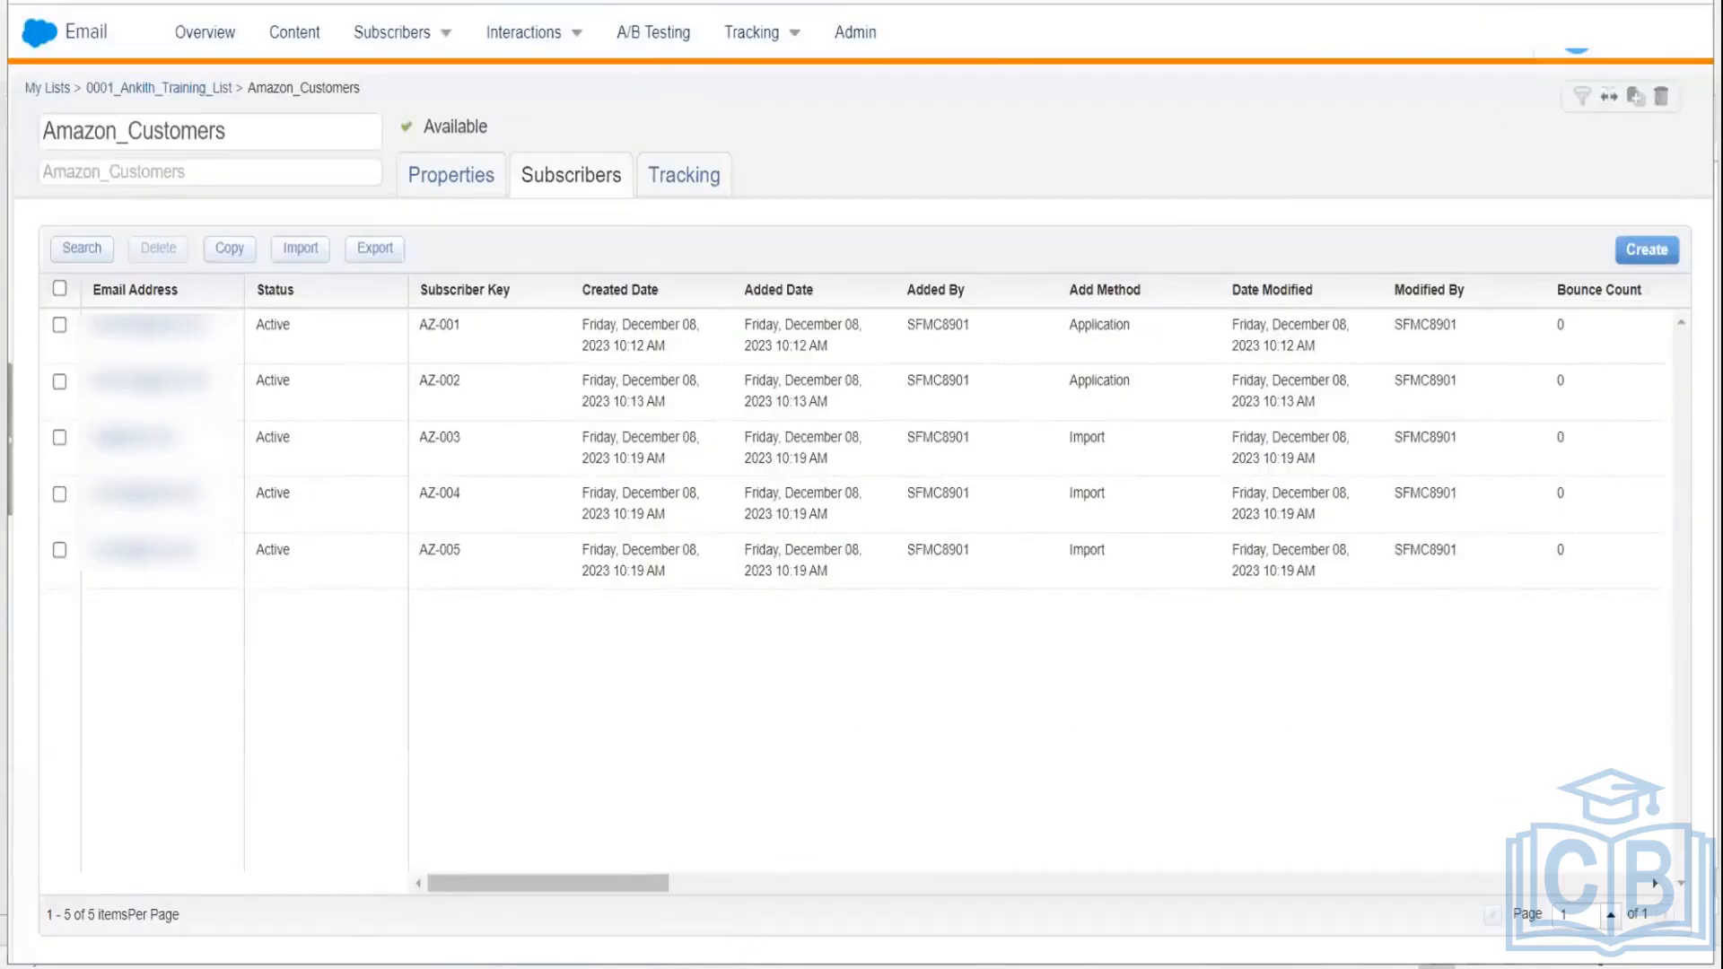
{"action": "left_click", "coordinate": [762, 967]}
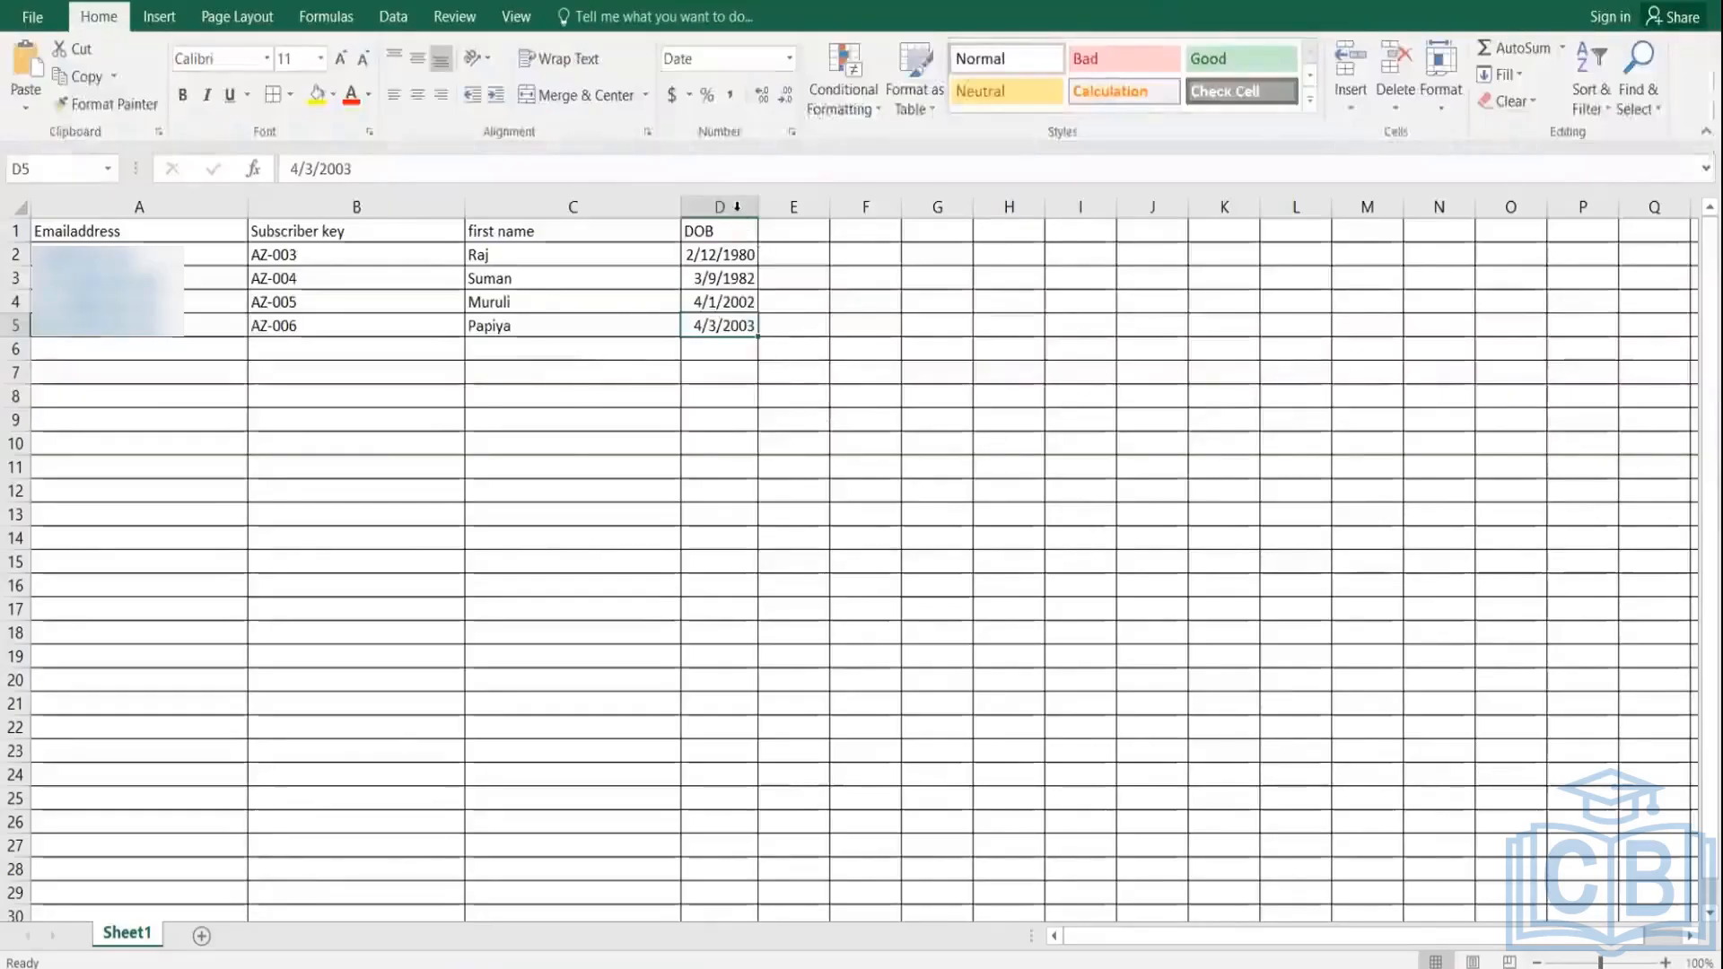
{"action": "left_click", "coordinate": [737, 259]}
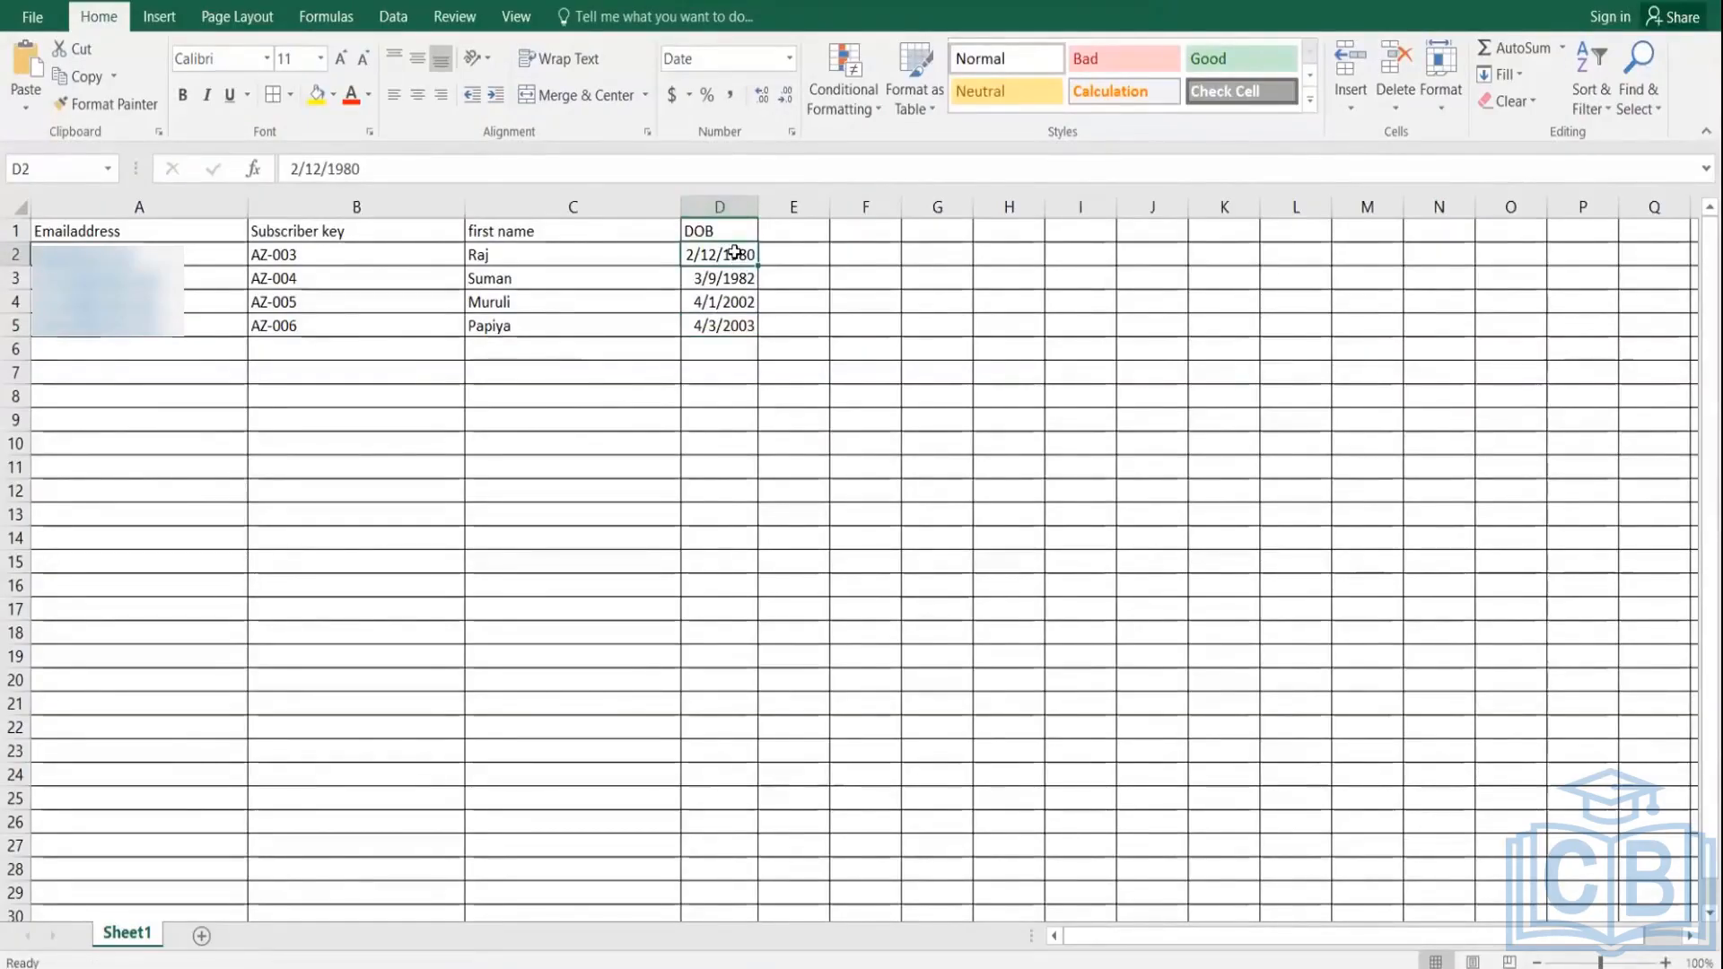
{"action": "right_click", "coordinate": [736, 255]}
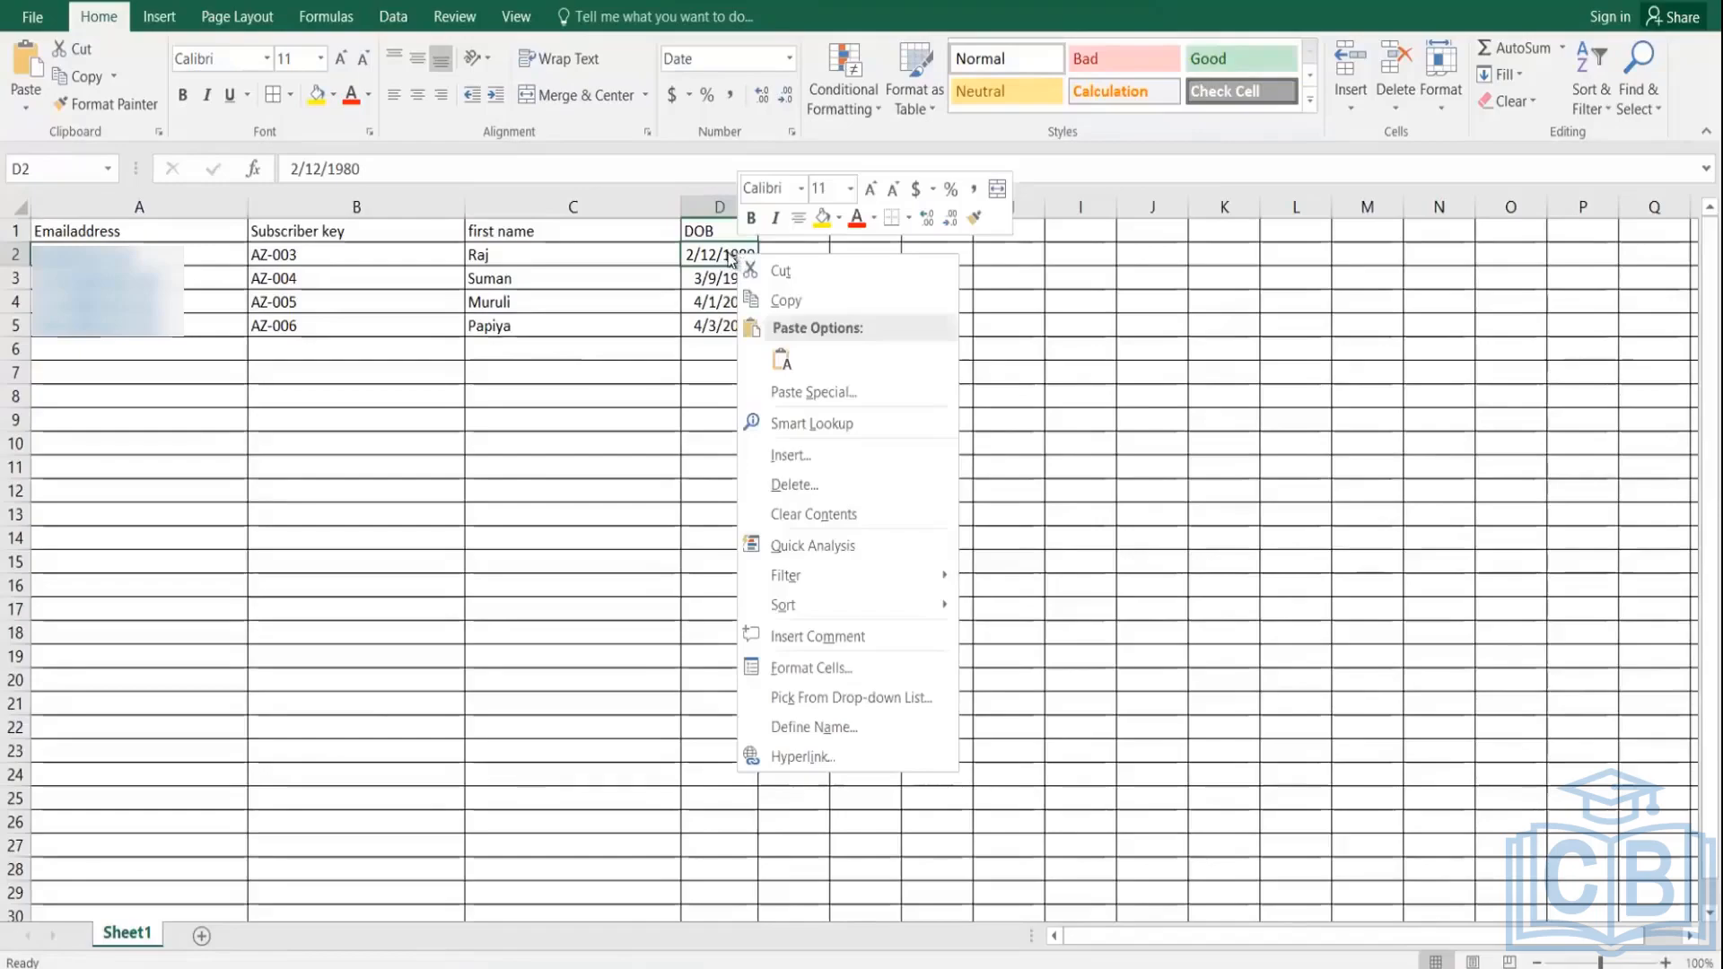
{"action": "left_click", "coordinate": [725, 253]}
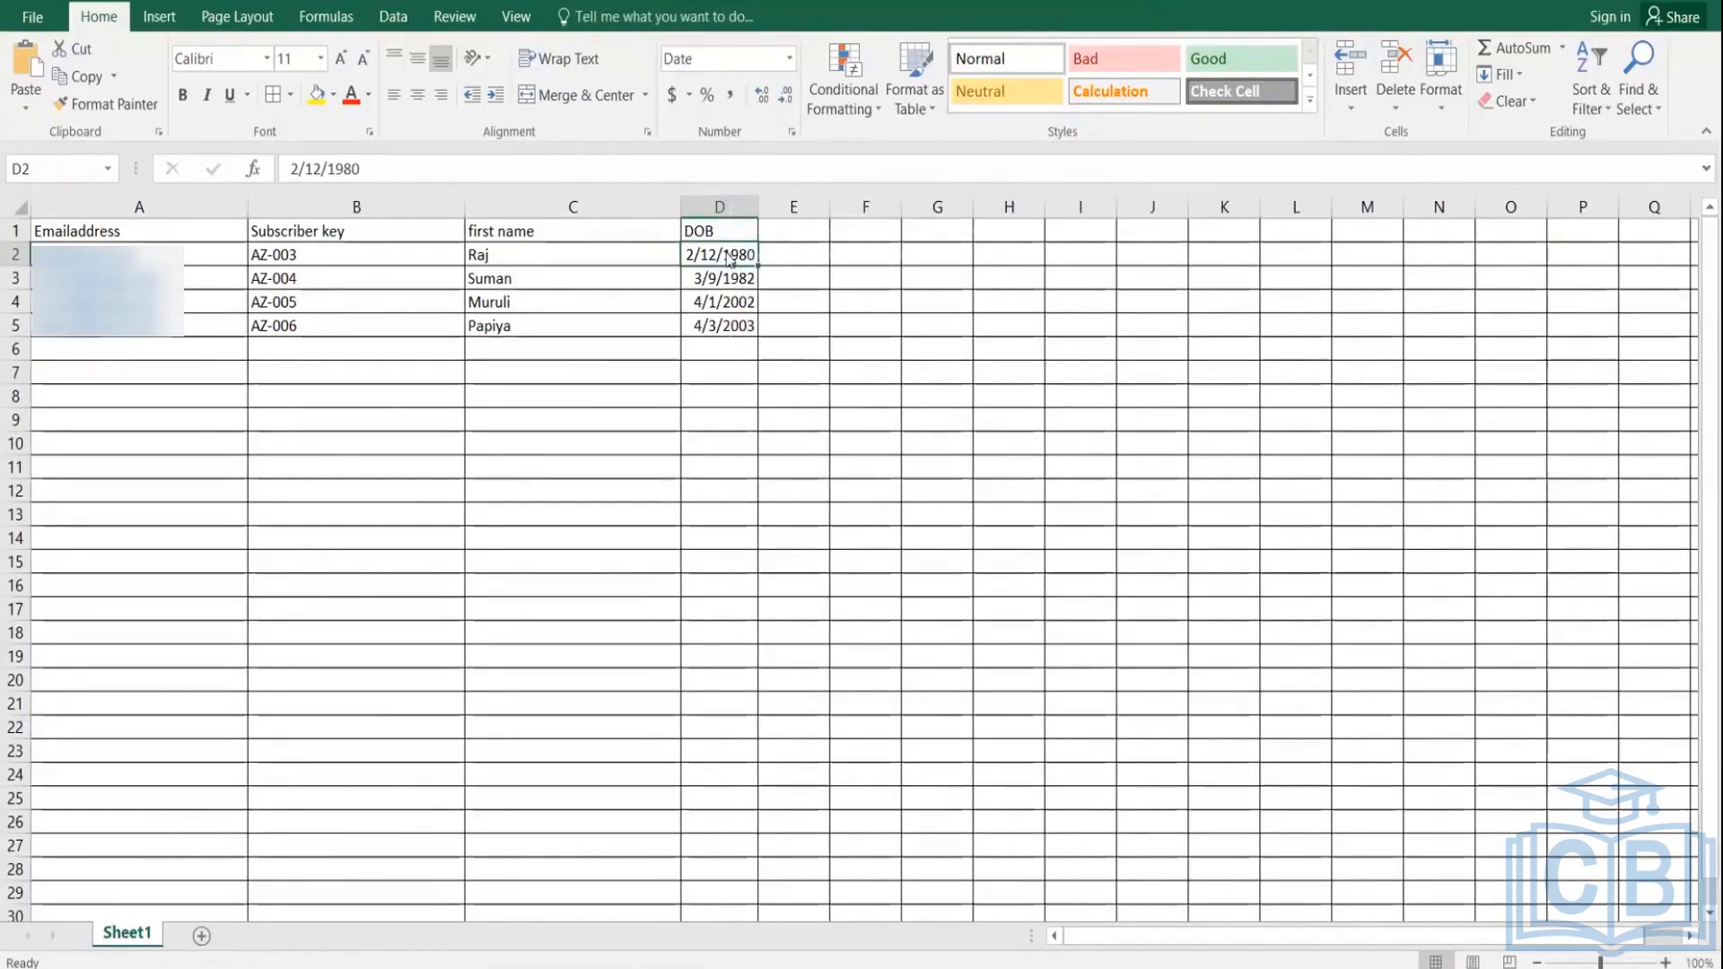
{"action": "right_click", "coordinate": [729, 256]}
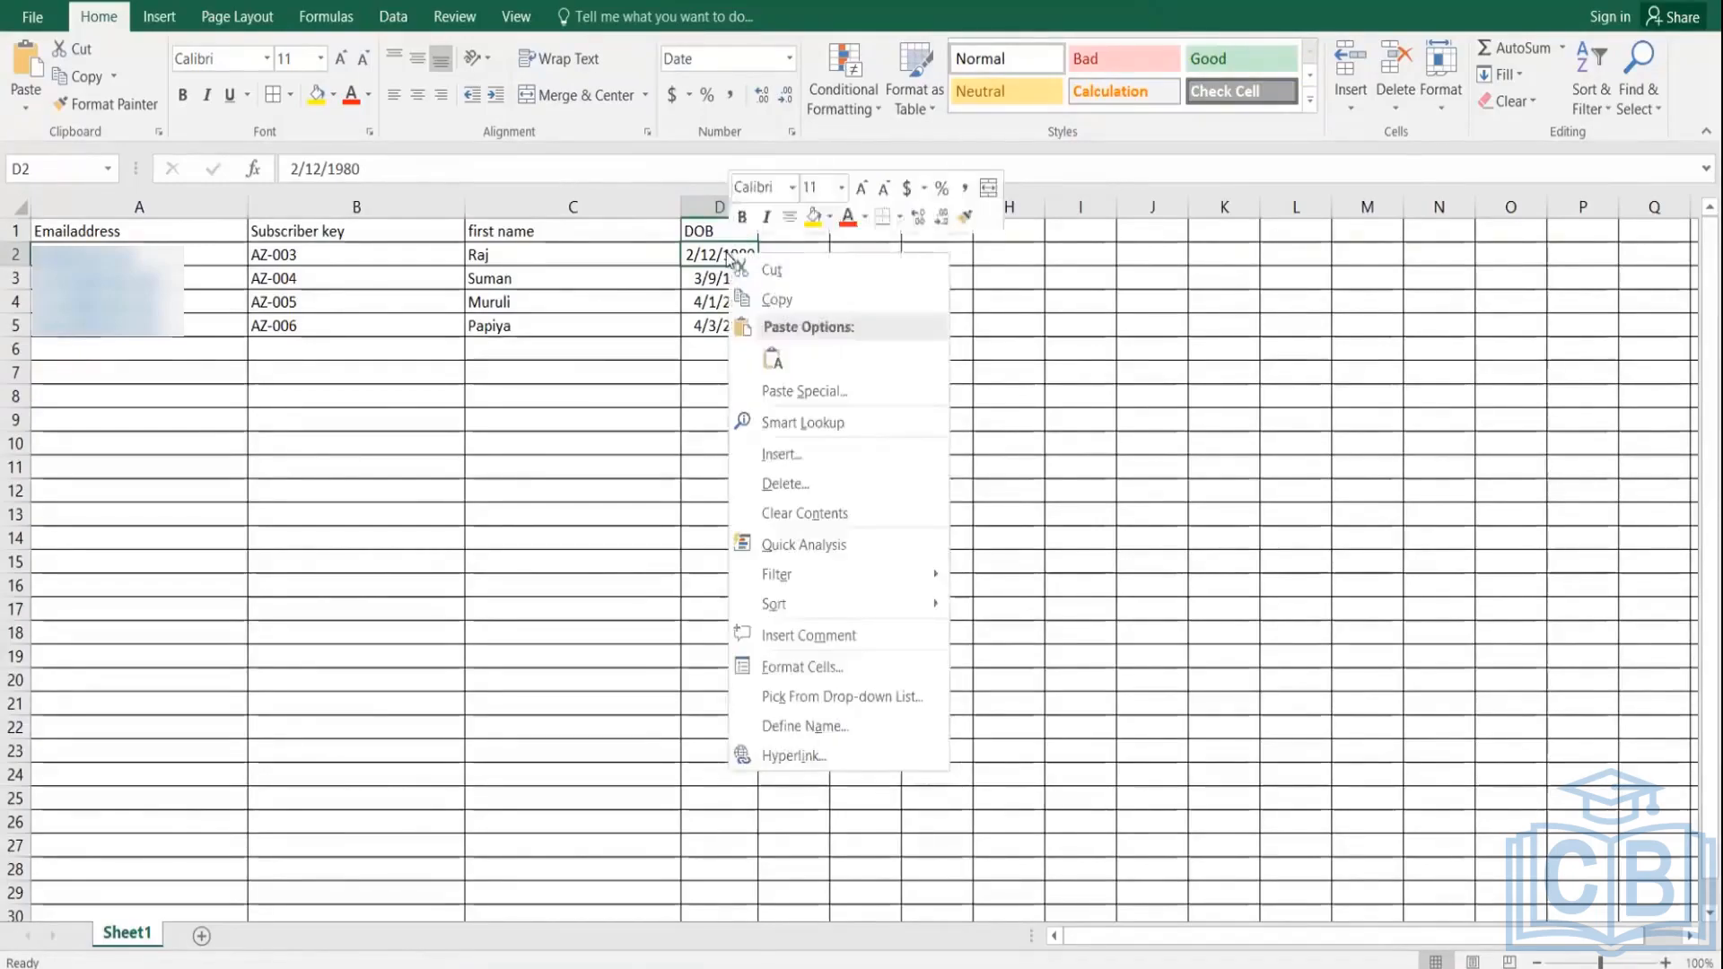
{"action": "left_click", "coordinate": [798, 667]}
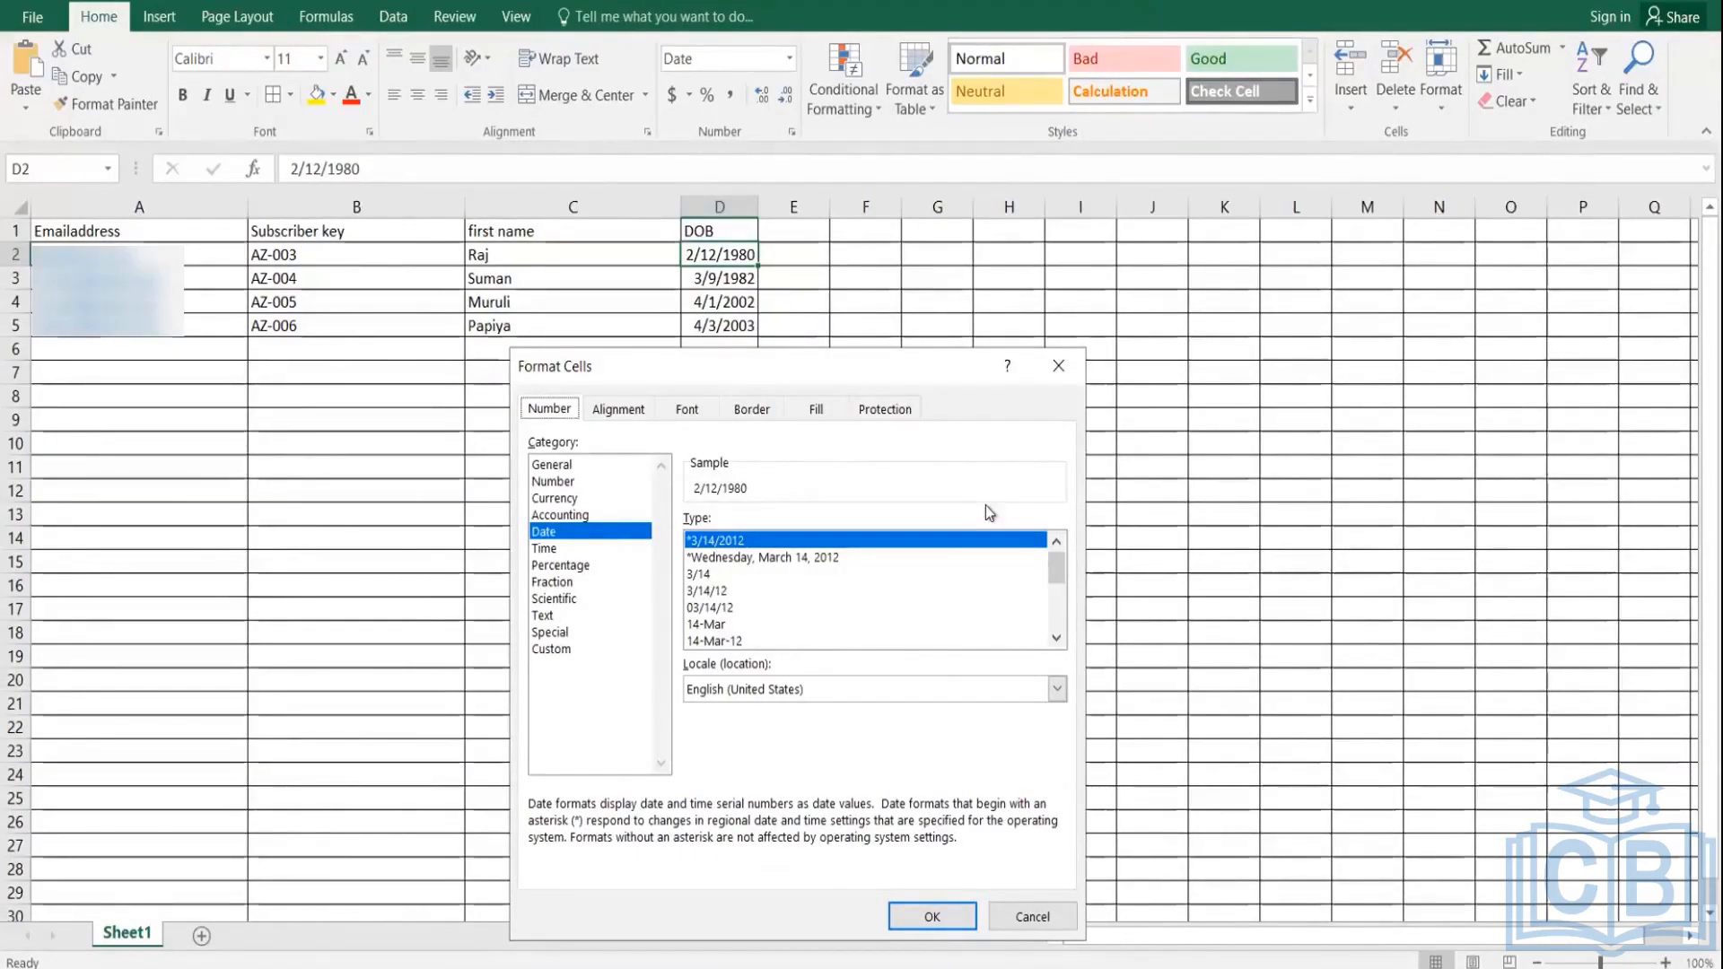
{"action": "mouse_move", "coordinate": [1055, 574]}
{"action": "left_mouse_down"}
{"action": "mouse_move", "coordinate": [1056, 599]}
{"action": "mouse_move", "coordinate": [1055, 541]}
{"action": "left_mouse_up"}
{"action": "left_click_drag", "start_coordinate": [1054, 570], "coordinate": [1040, 513]}
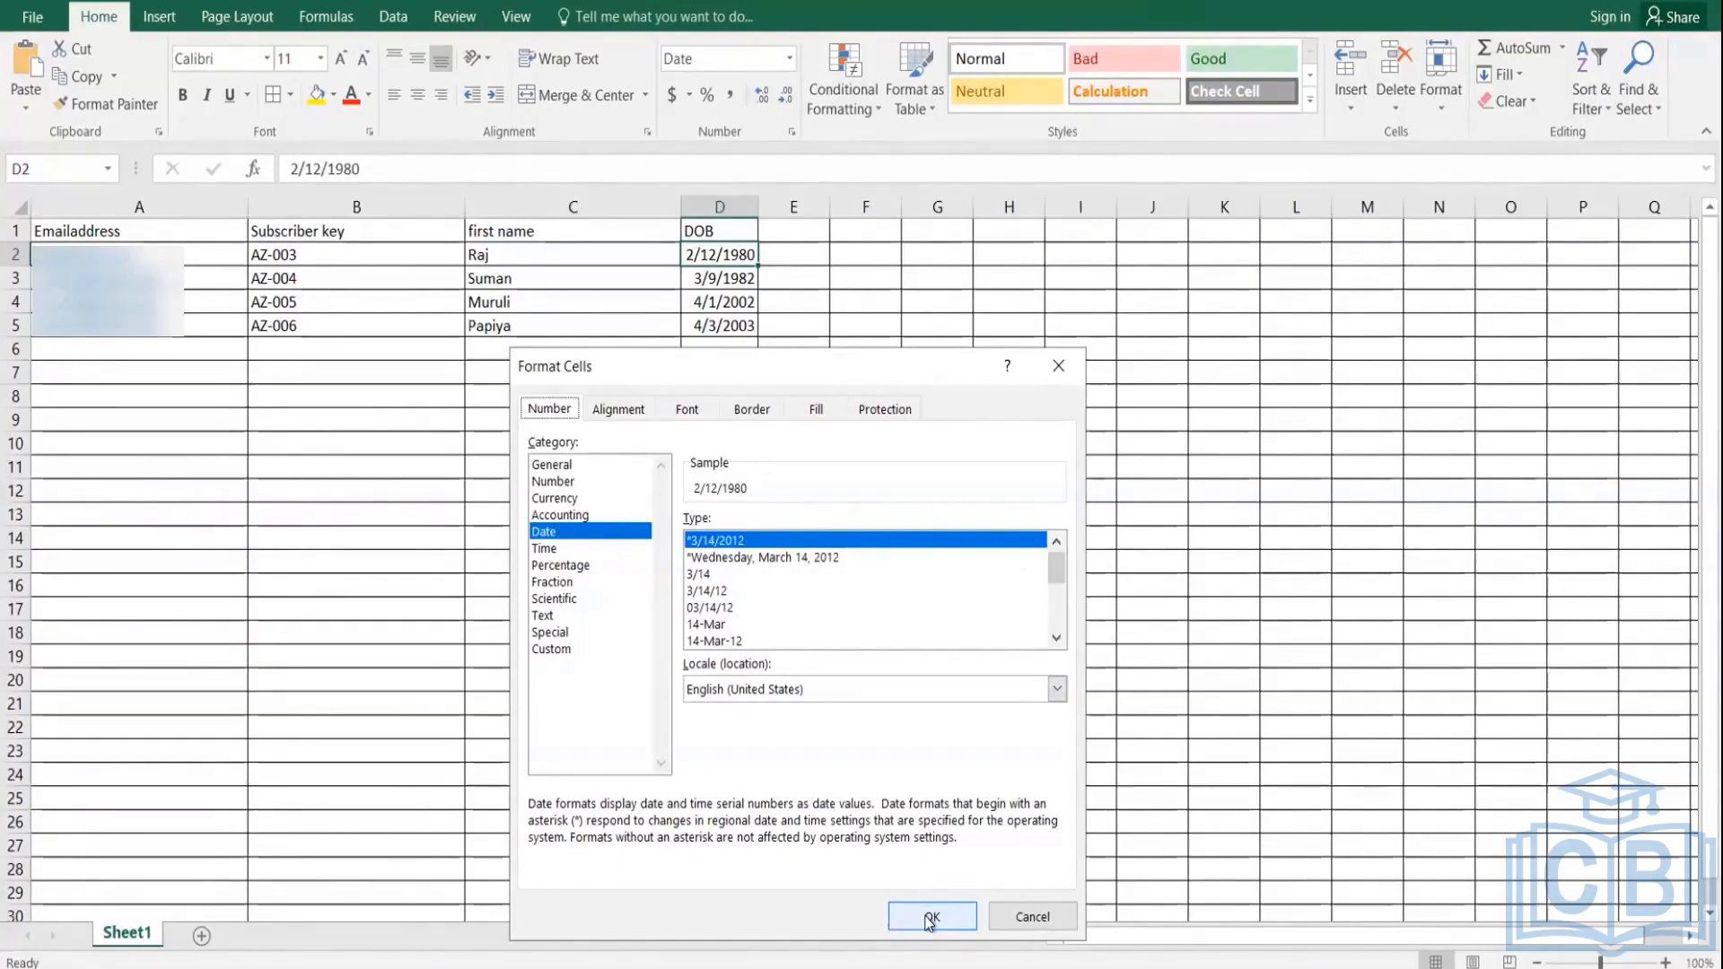
{"action": "left_click", "coordinate": [1019, 922]}
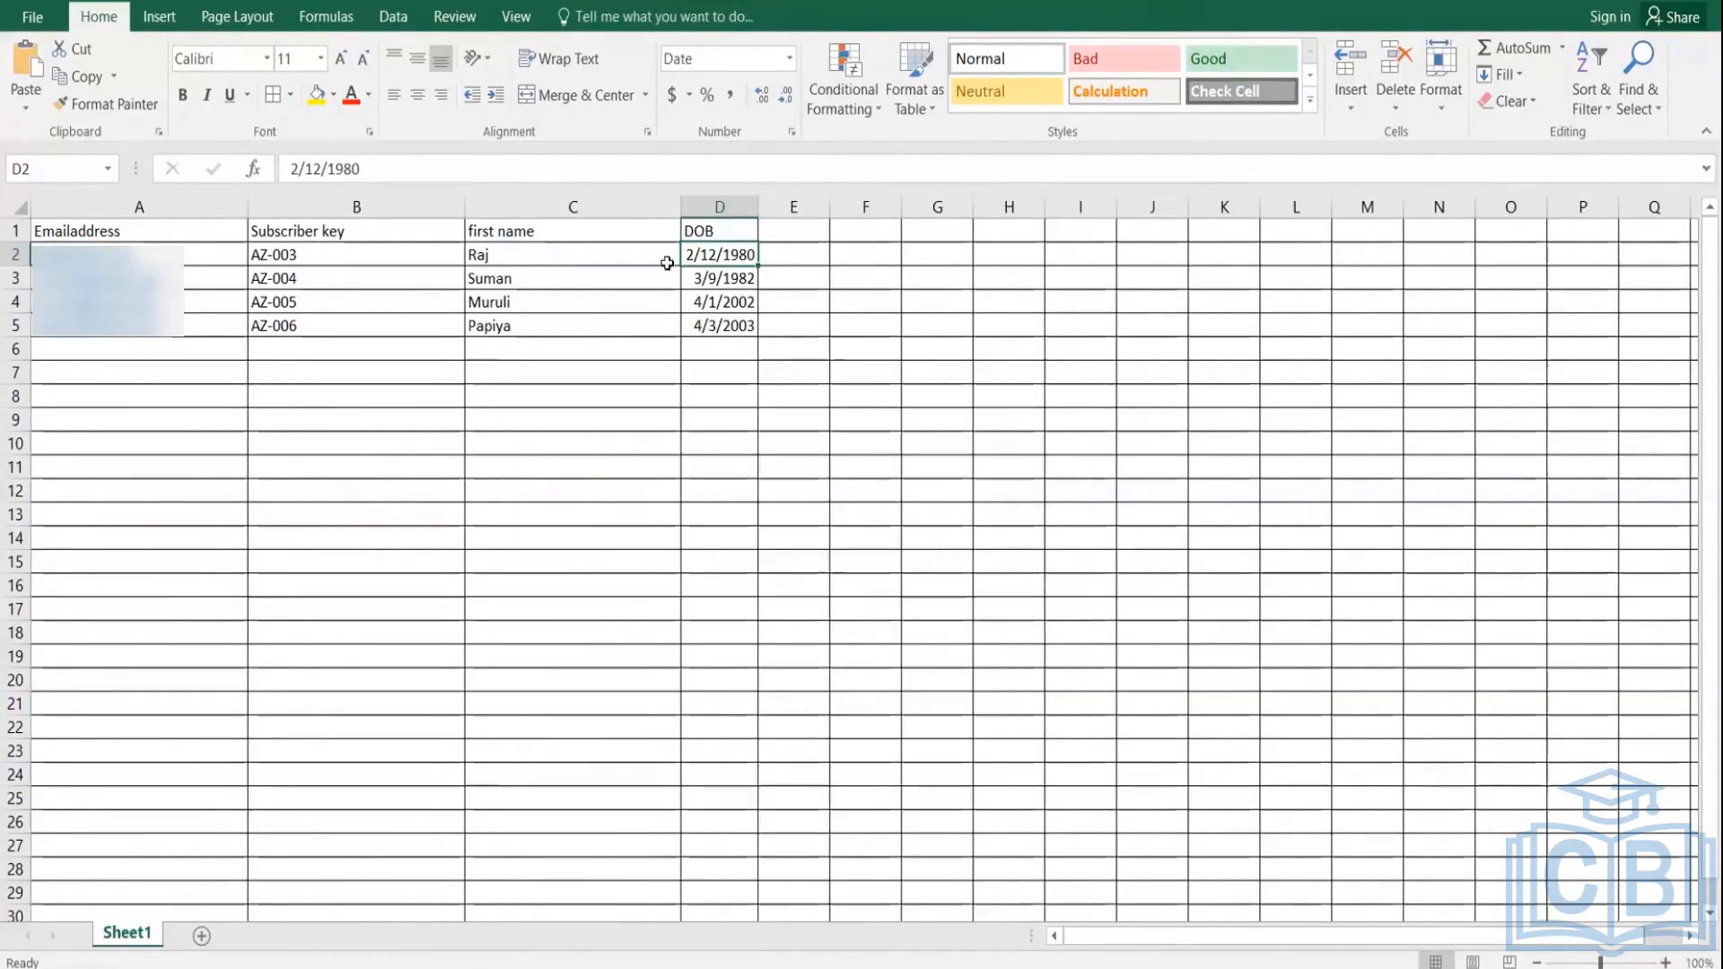
{"action": "left_click", "coordinate": [829, 418]}
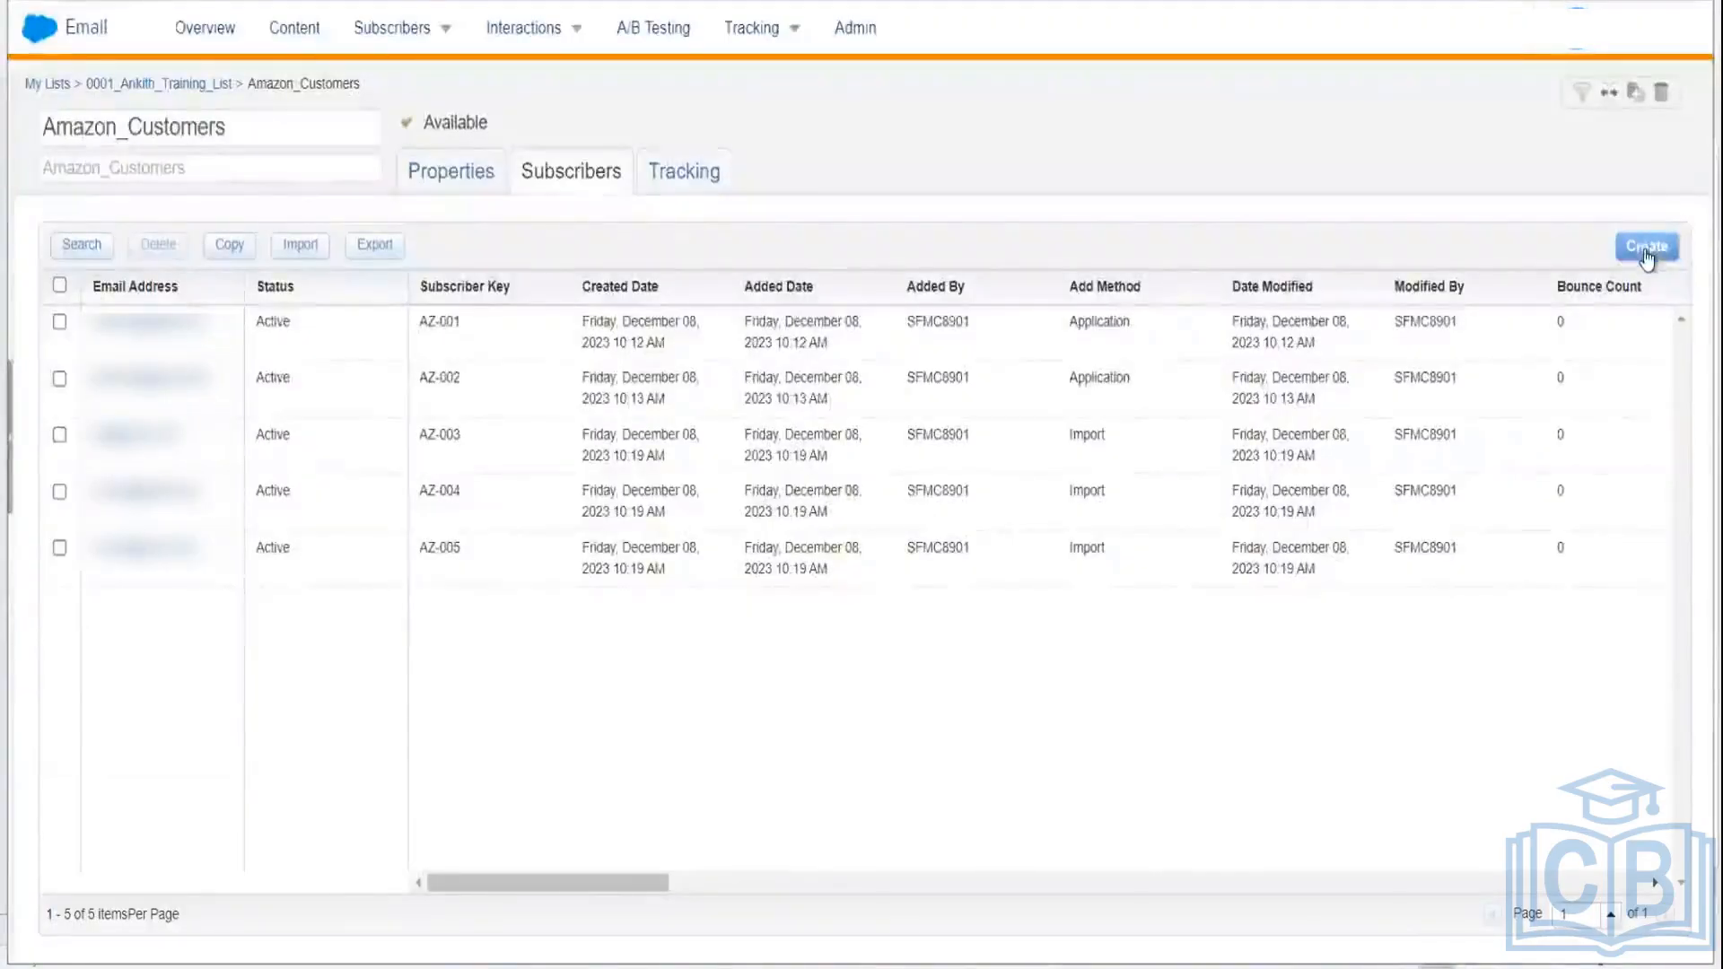
Step: Restart the Amazon_Customers import wizard and confirm opt-in permission
{"action": "left_click", "coordinate": [300, 246]}
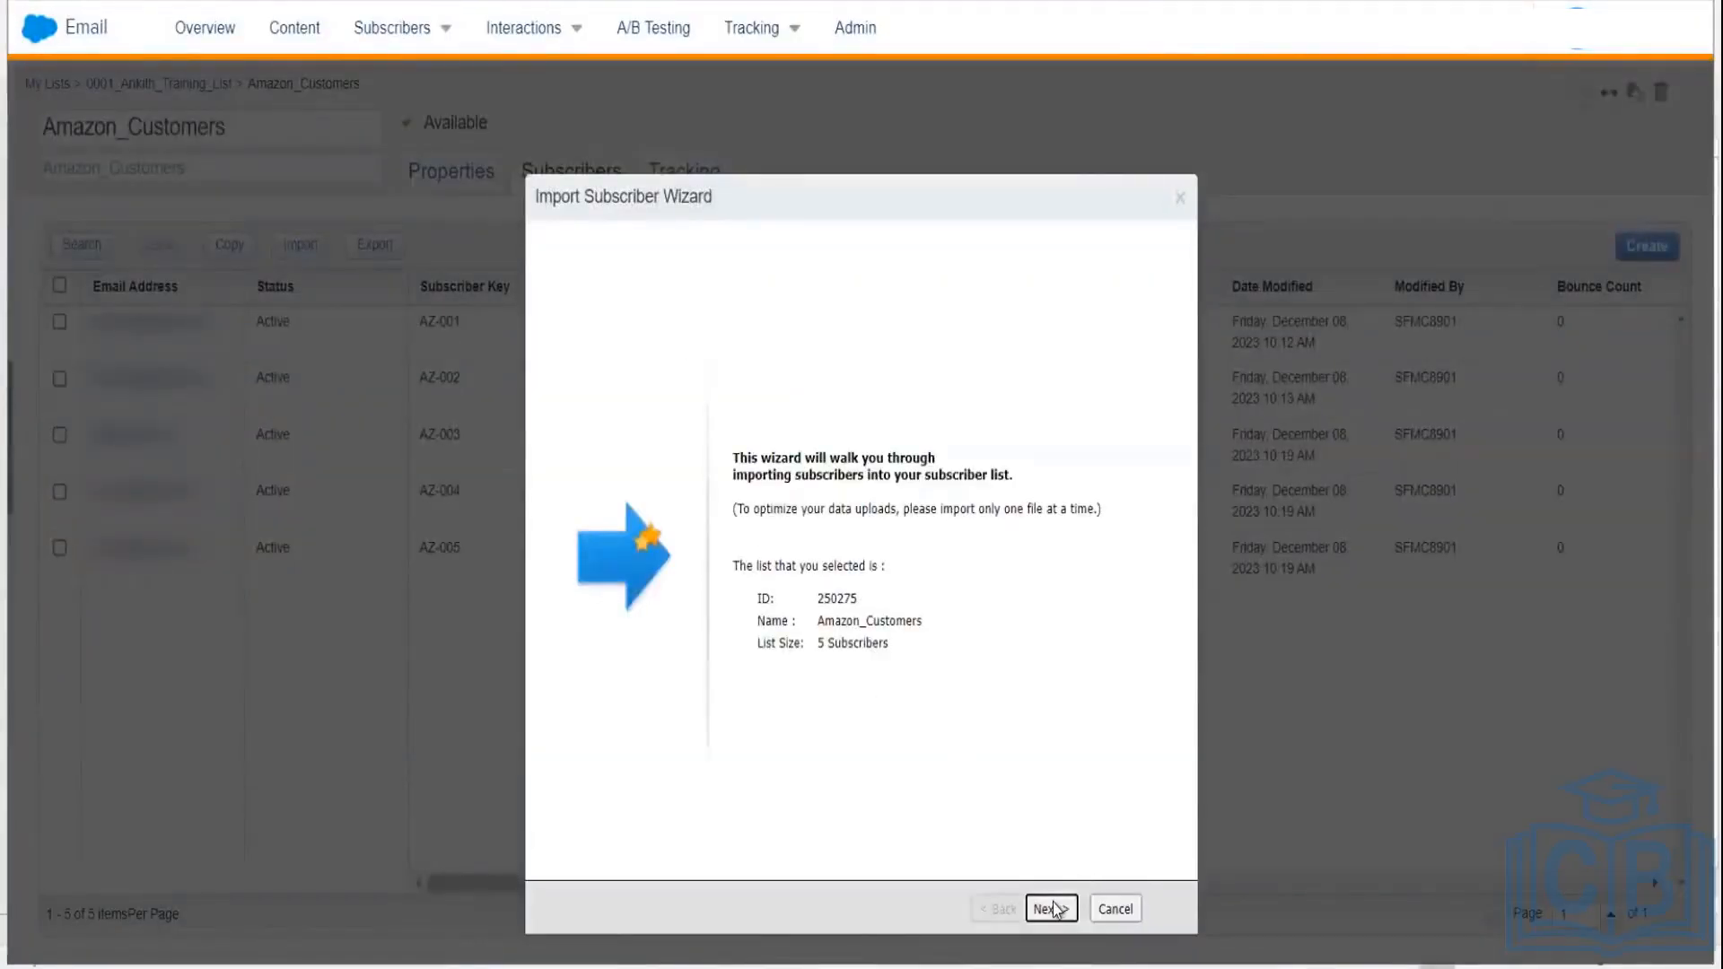
{"action": "left_click", "coordinate": [1052, 908]}
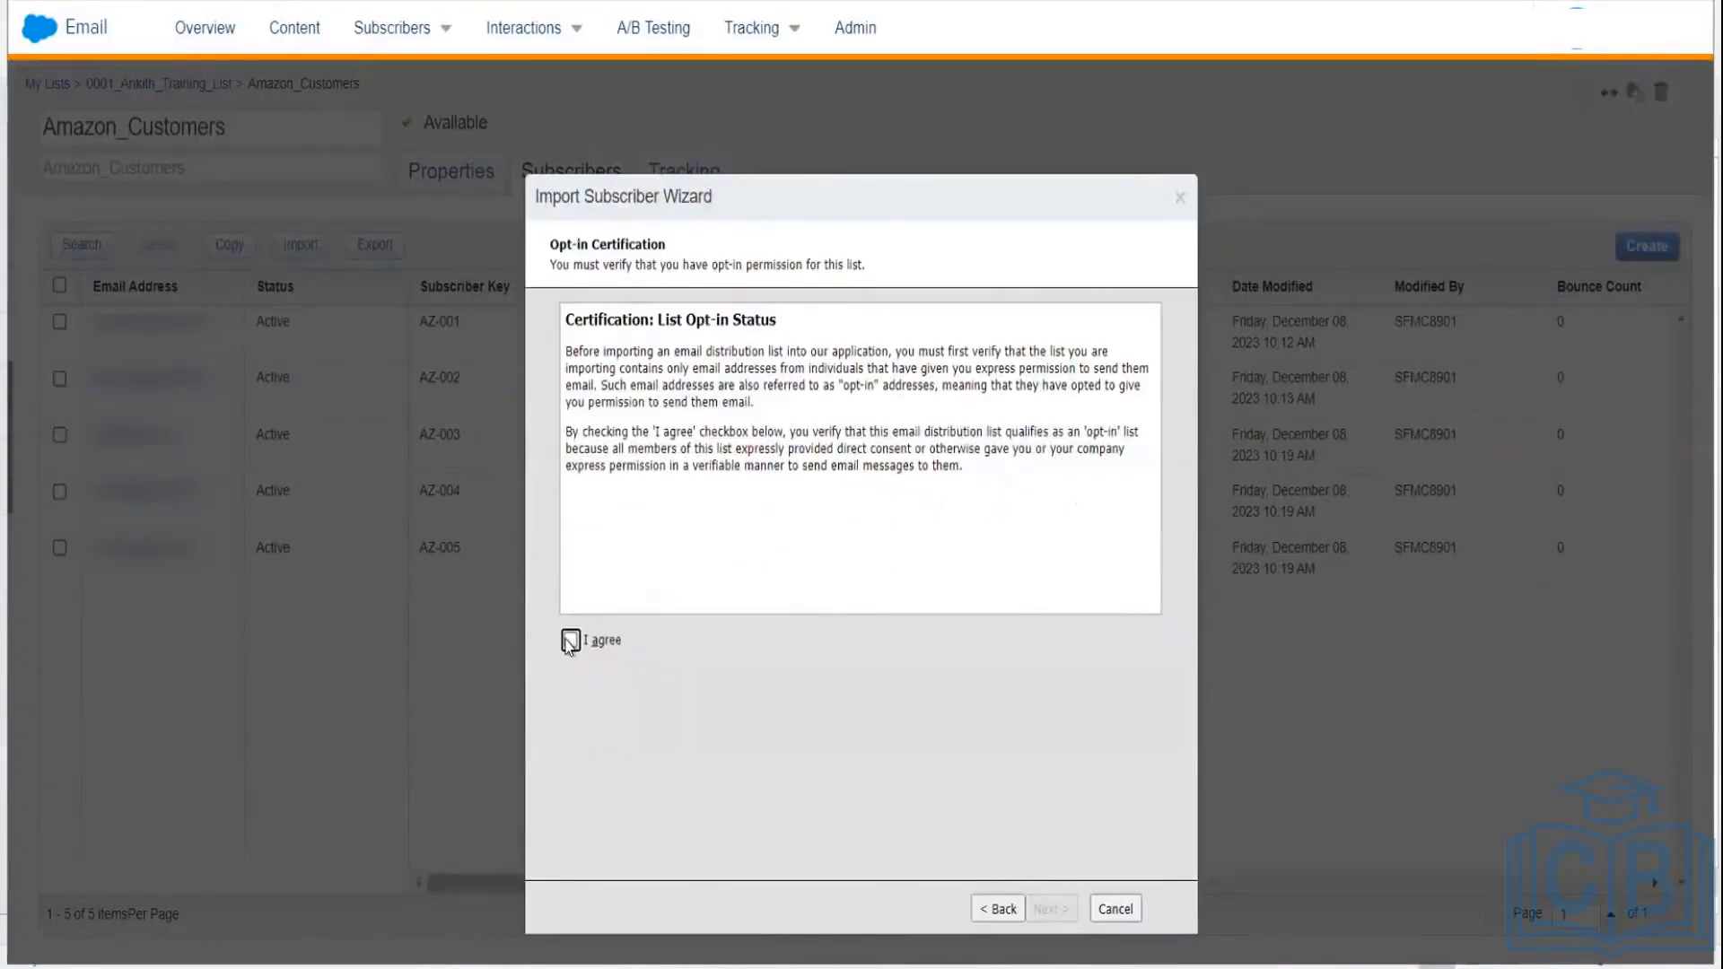
{"action": "left_click", "coordinate": [570, 642]}
{"action": "left_click", "coordinate": [1052, 905]}
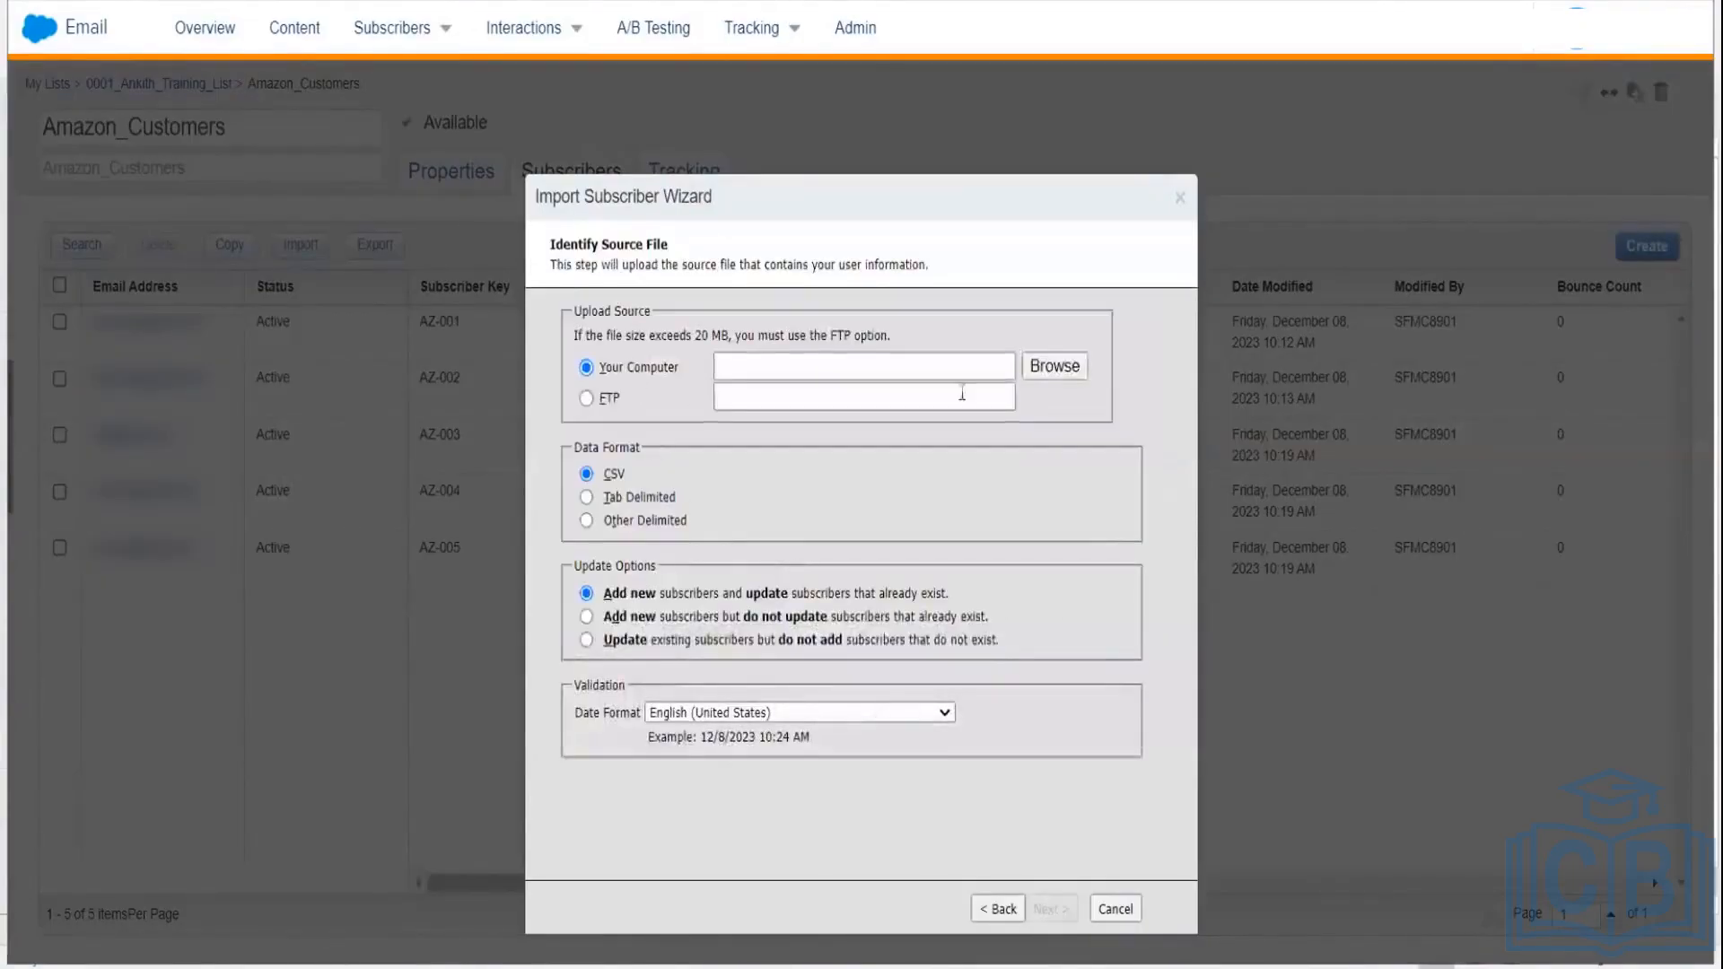
Step: Upload the updated DataTemplate.csv and continue to attribute mapping
{"action": "left_click", "coordinate": [1063, 368]}
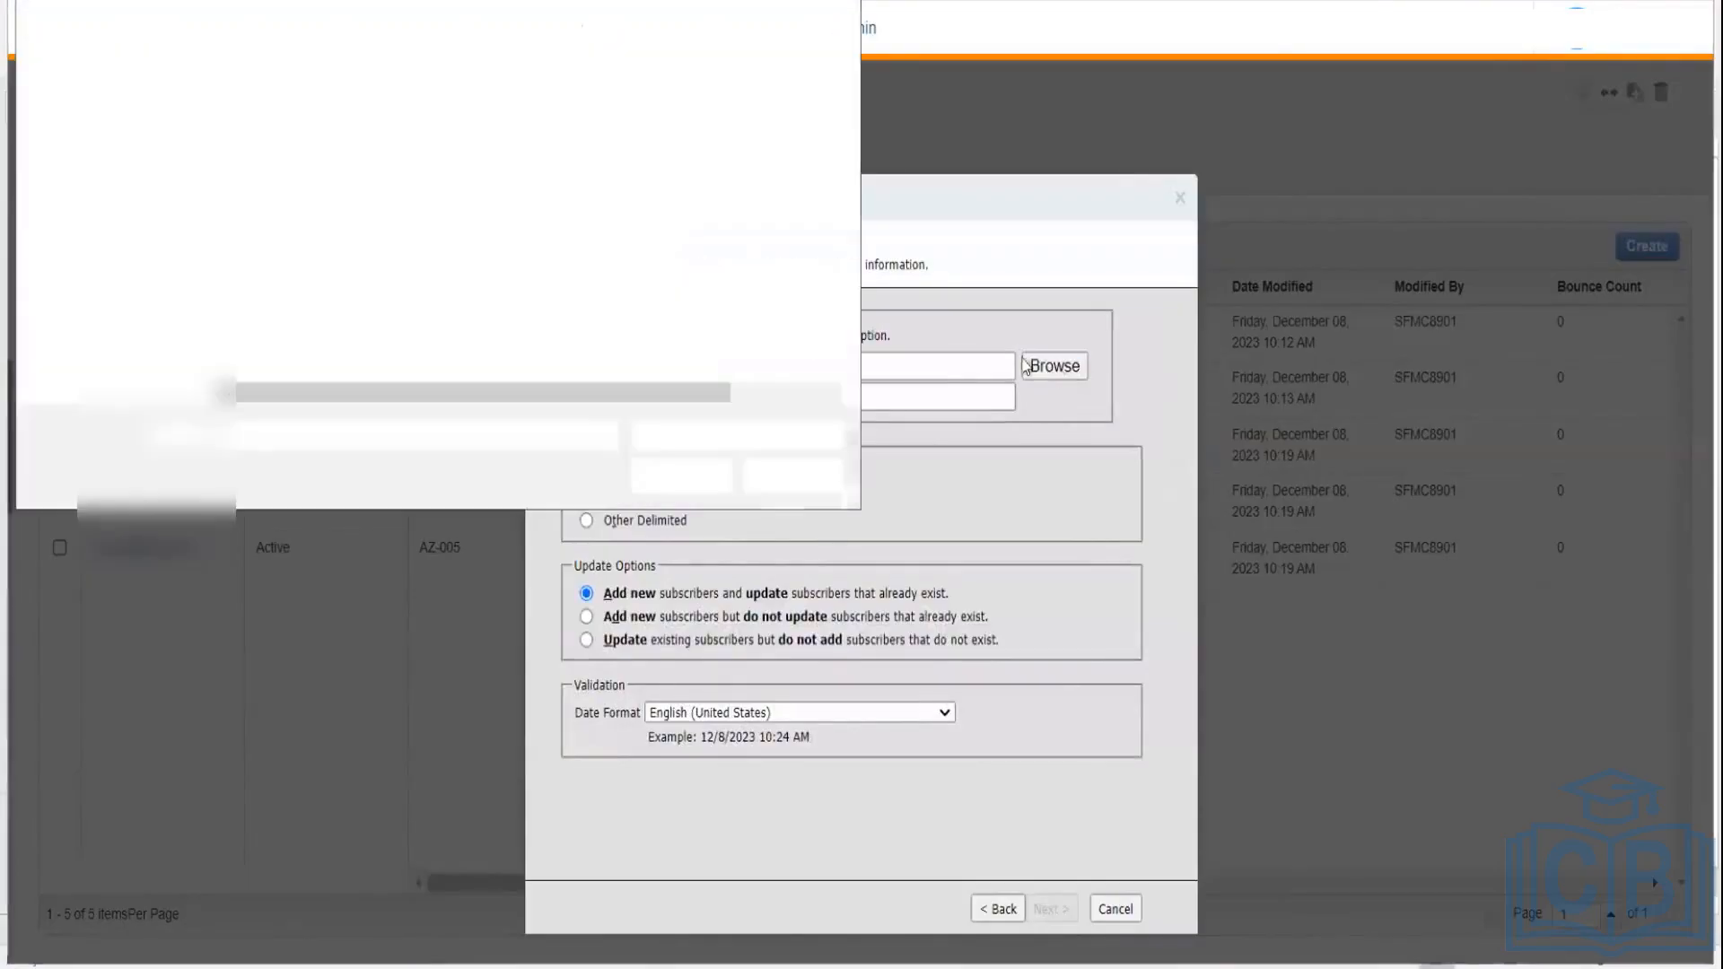
{"action": "left_click", "coordinate": [287, 115]}
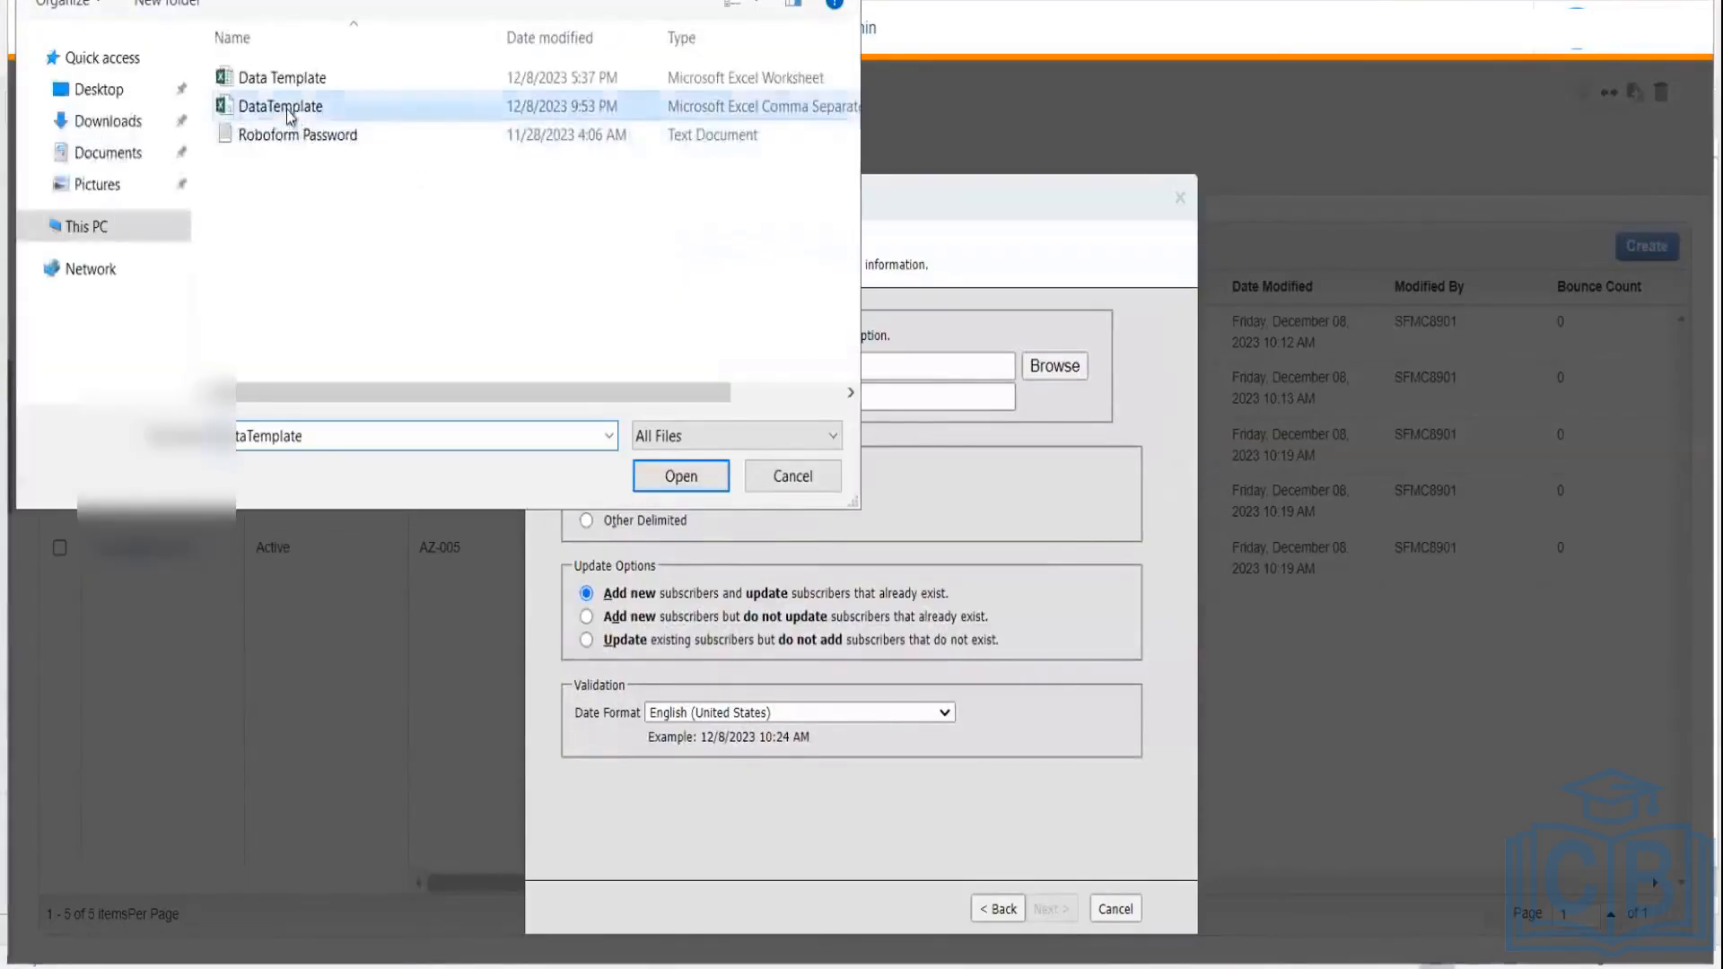
{"action": "left_click", "coordinate": [683, 478]}
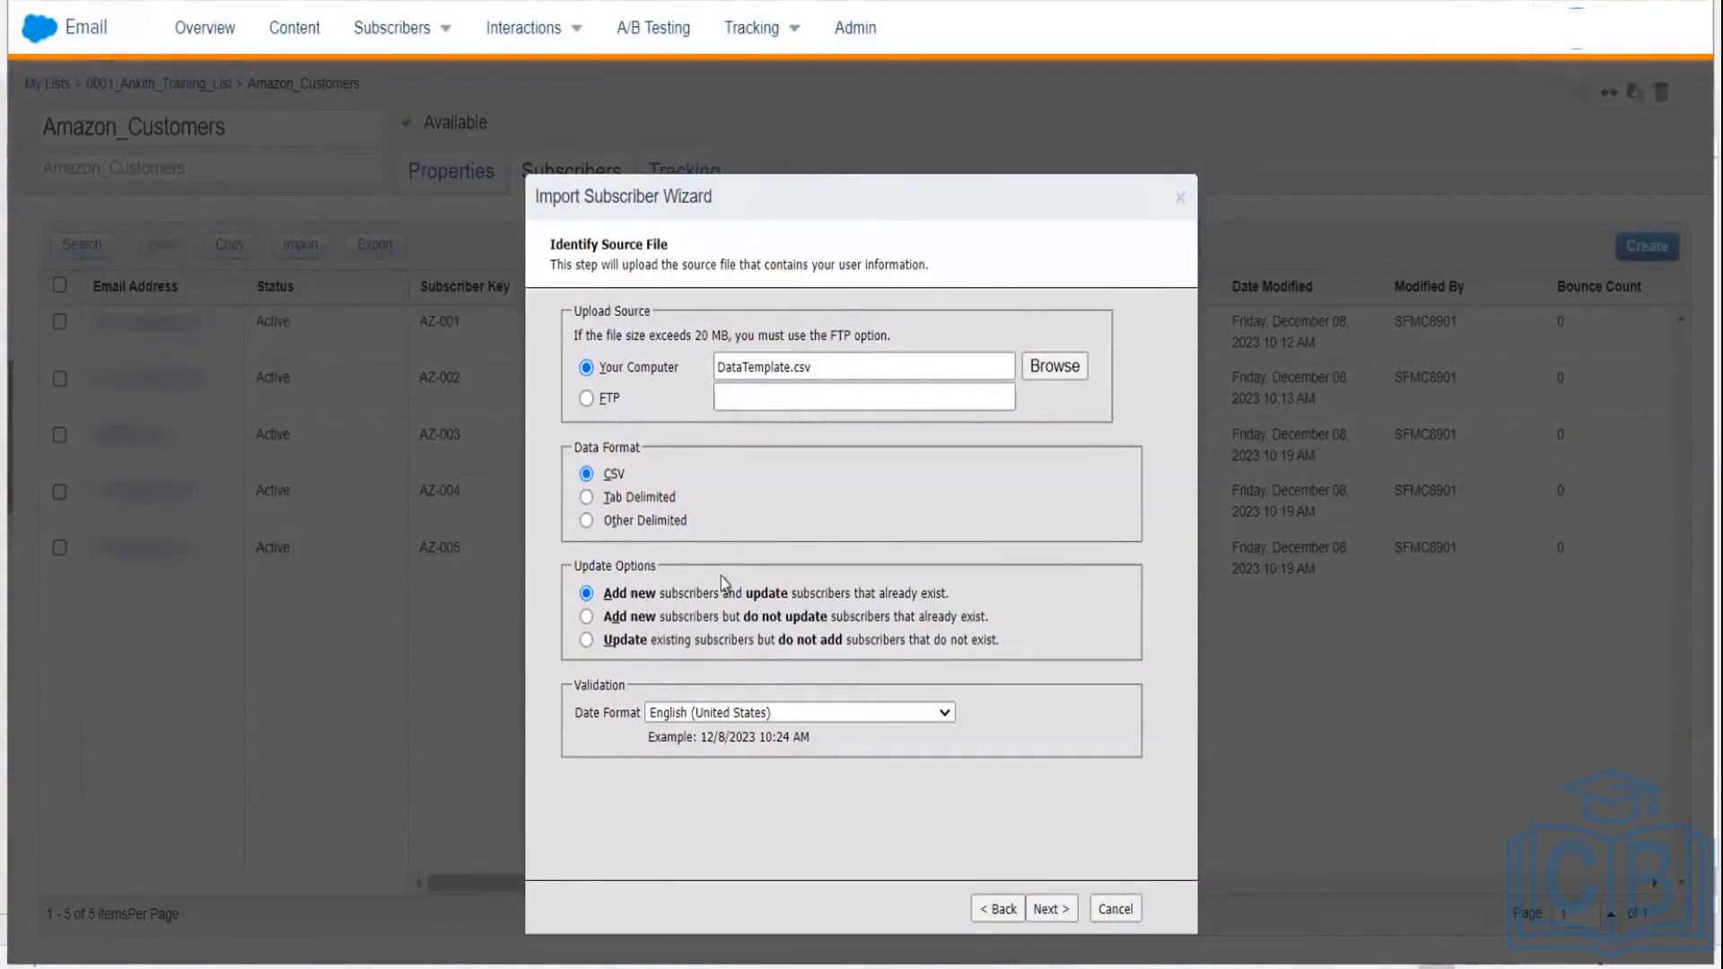
{"action": "left_click", "coordinate": [1050, 910]}
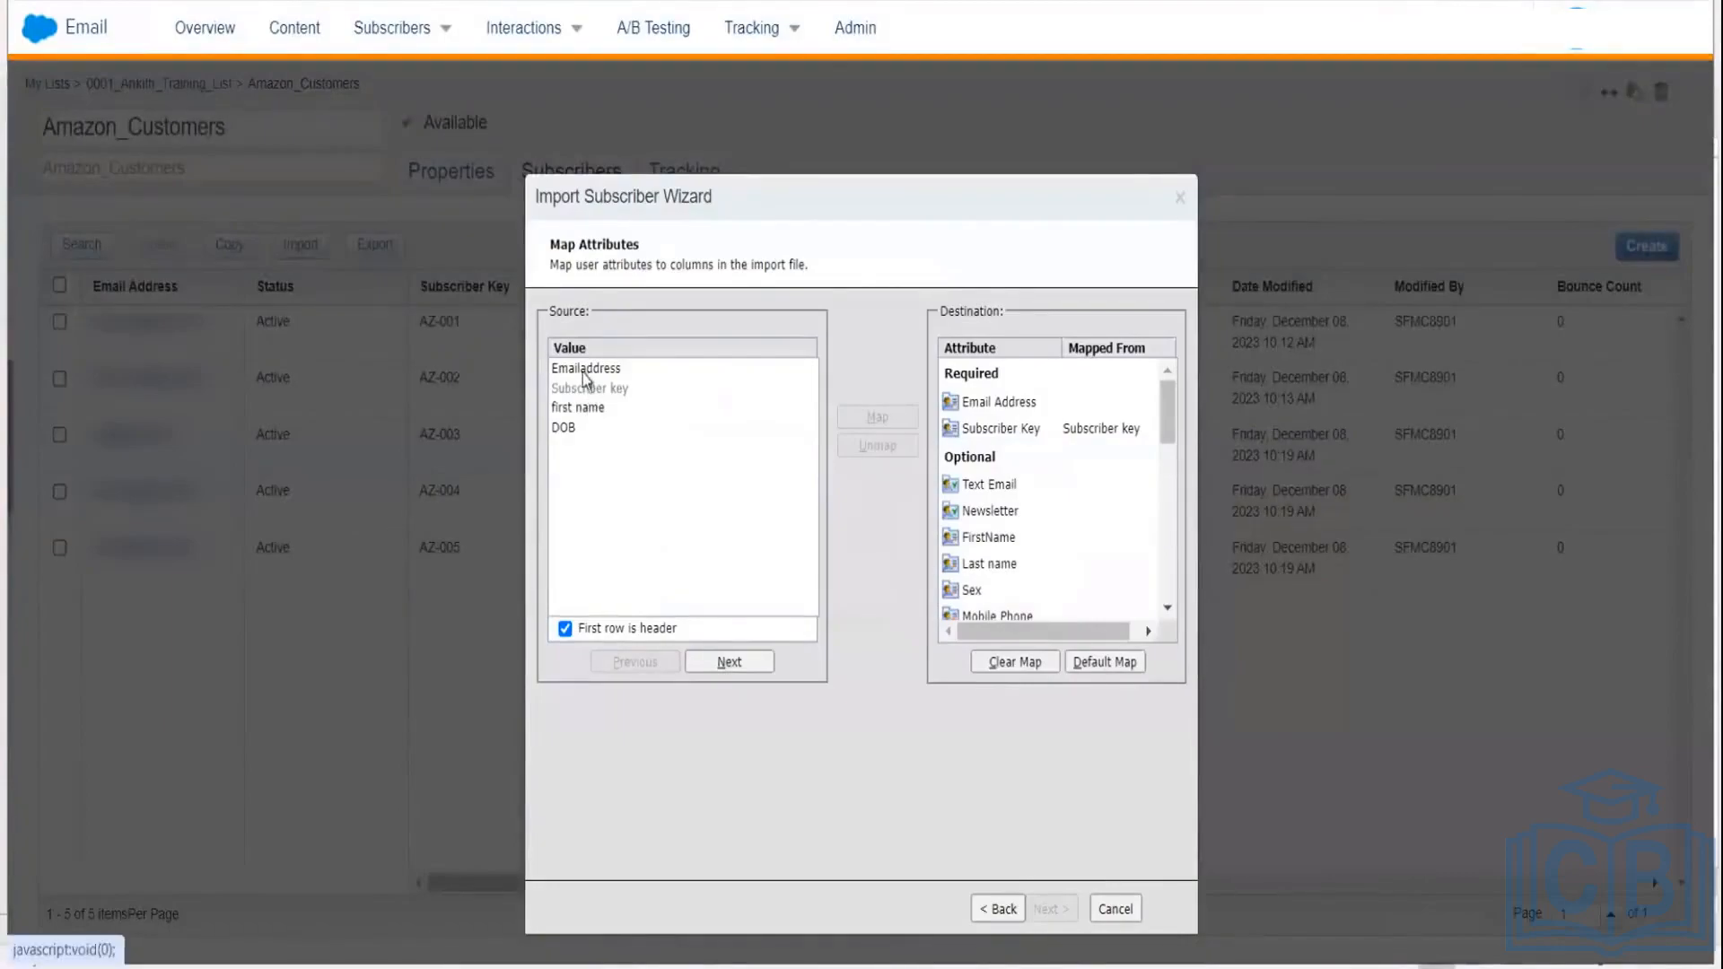
Step: Map Emailaddress to Email Address and first name to FirstName
{"action": "left_click", "coordinate": [769, 369]}
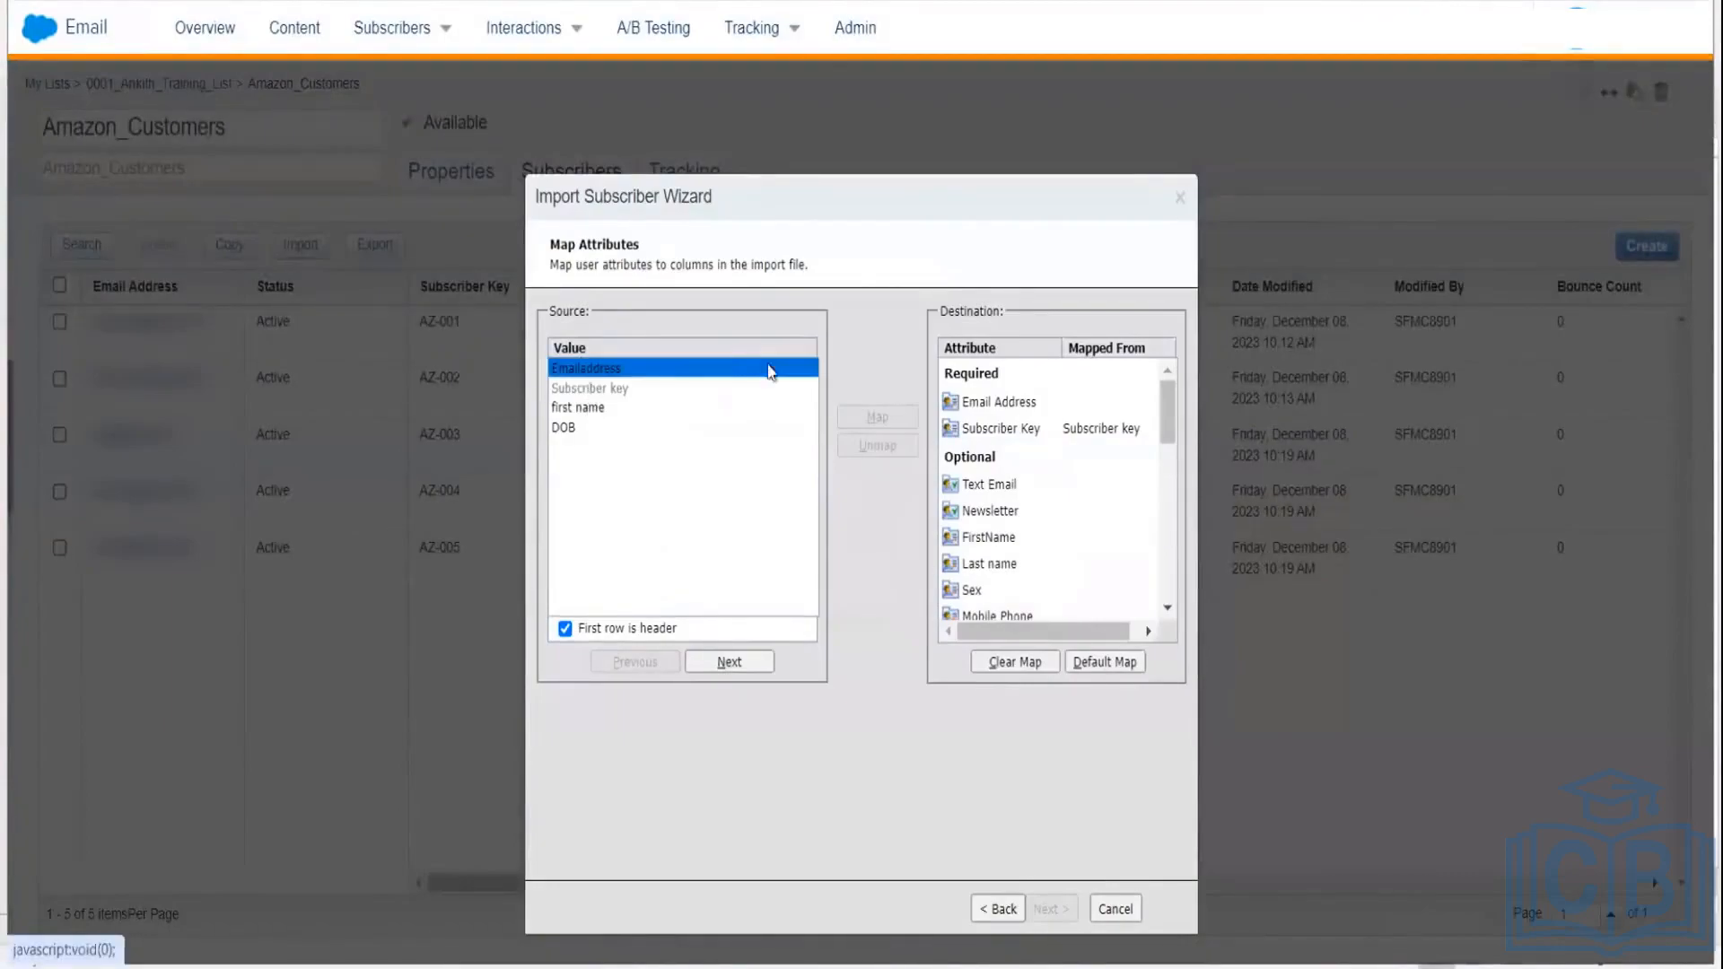
{"action": "left_click", "coordinate": [998, 404]}
{"action": "left_click", "coordinate": [911, 416]}
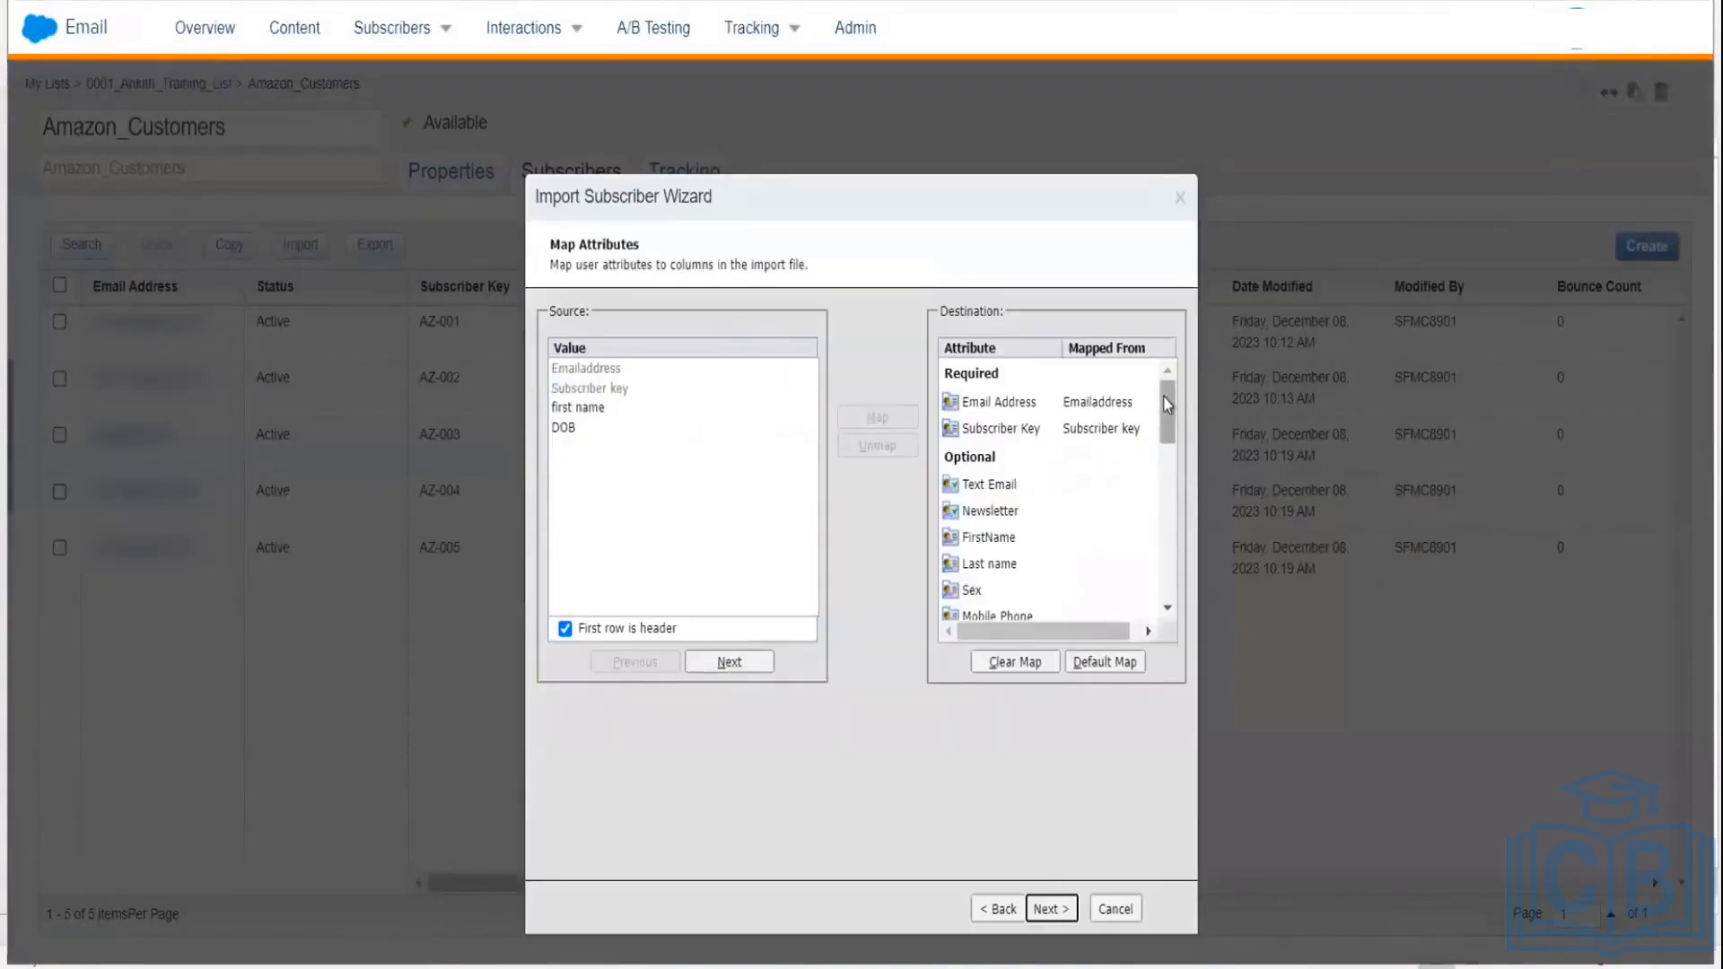
{"action": "mouse_move", "coordinate": [1167, 412]}
{"action": "left_mouse_down"}
{"action": "mouse_move", "coordinate": [1167, 449]}
{"action": "mouse_move", "coordinate": [1167, 420]}
{"action": "left_mouse_up"}
{"action": "left_click", "coordinate": [996, 436]}
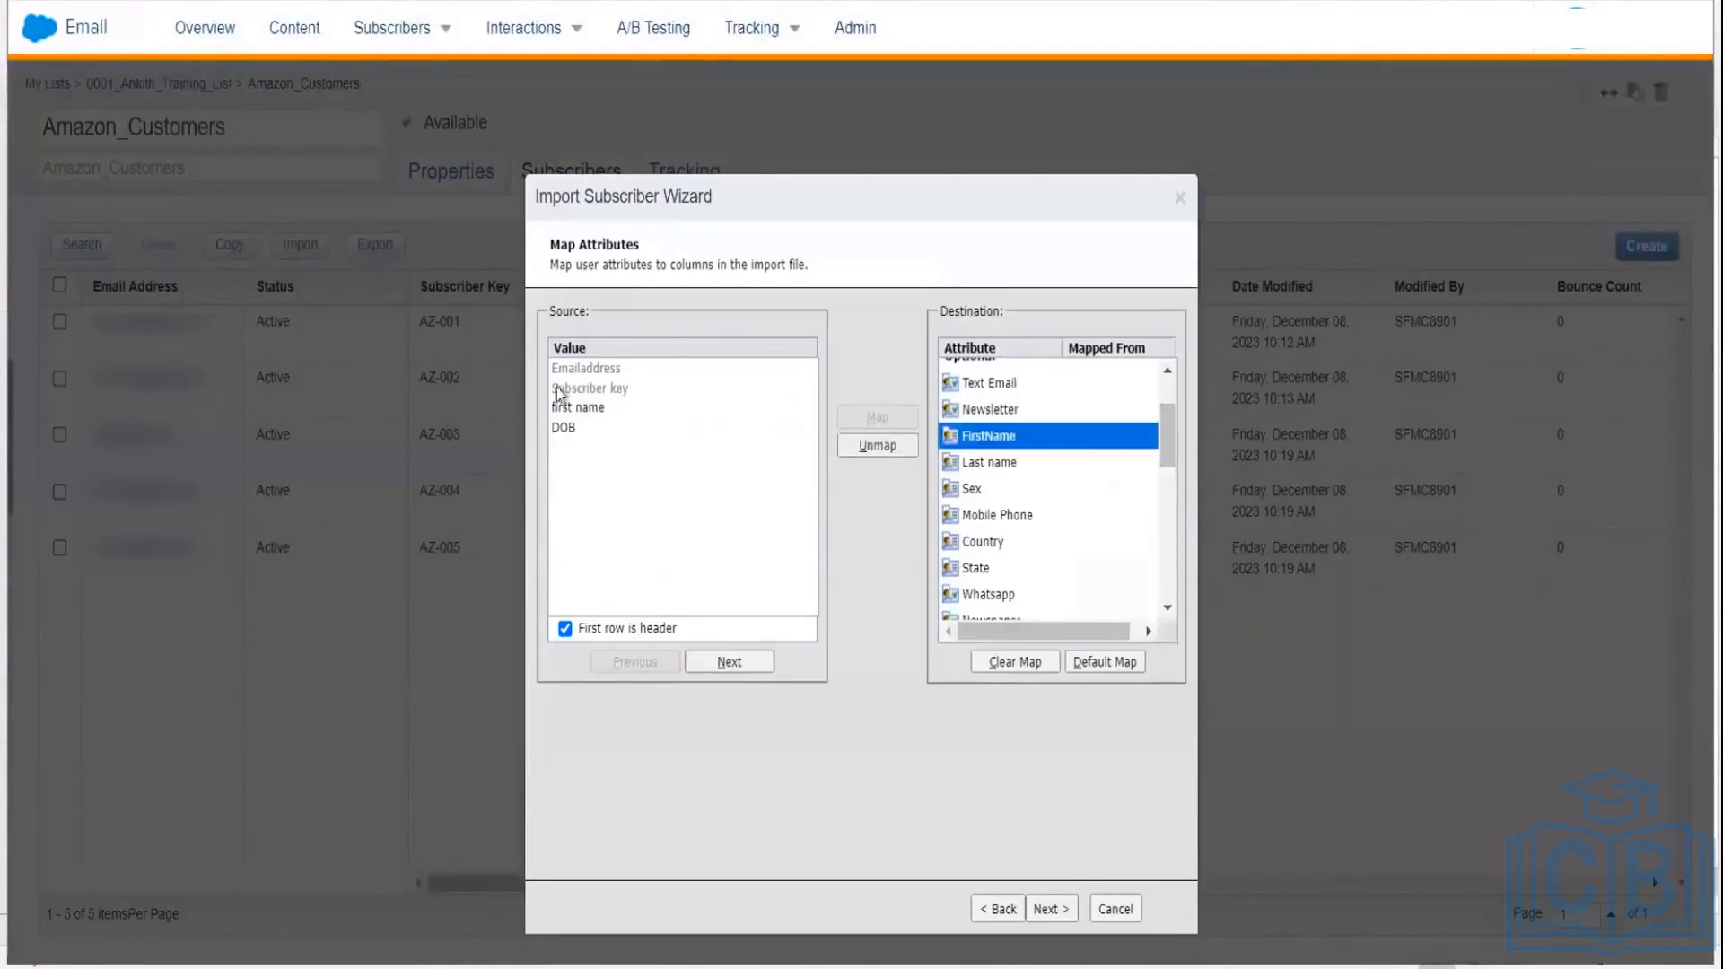
{"action": "left_click", "coordinate": [567, 408]}
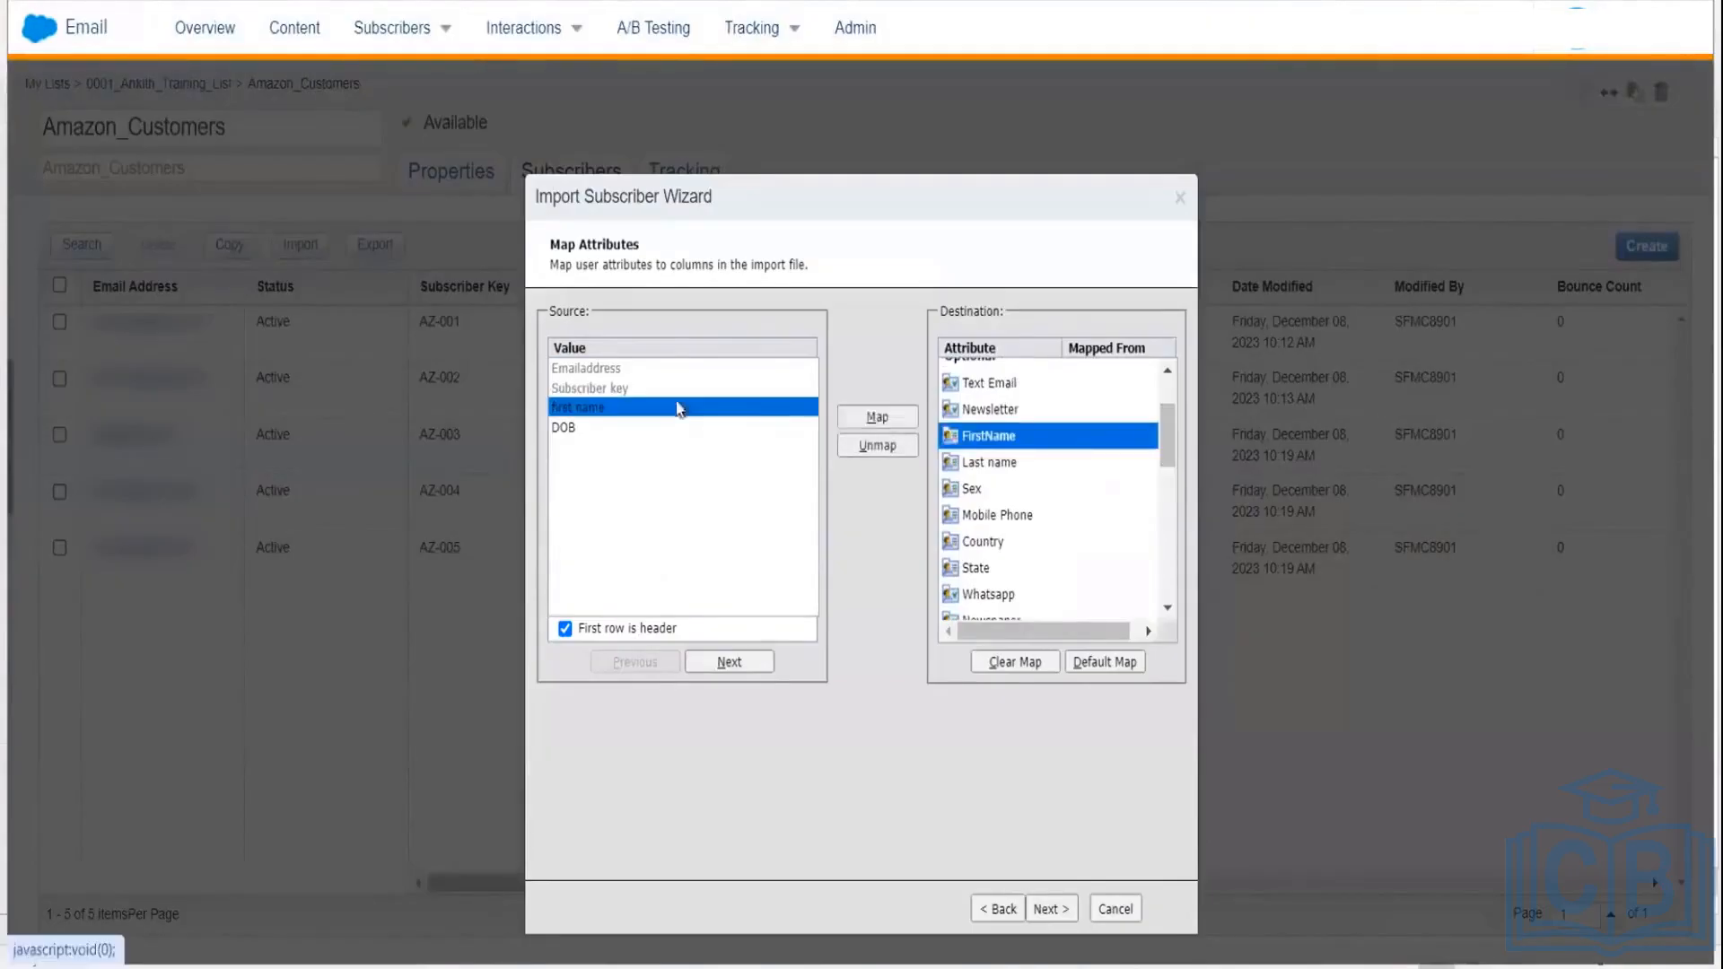
{"action": "left_click", "coordinate": [874, 419]}
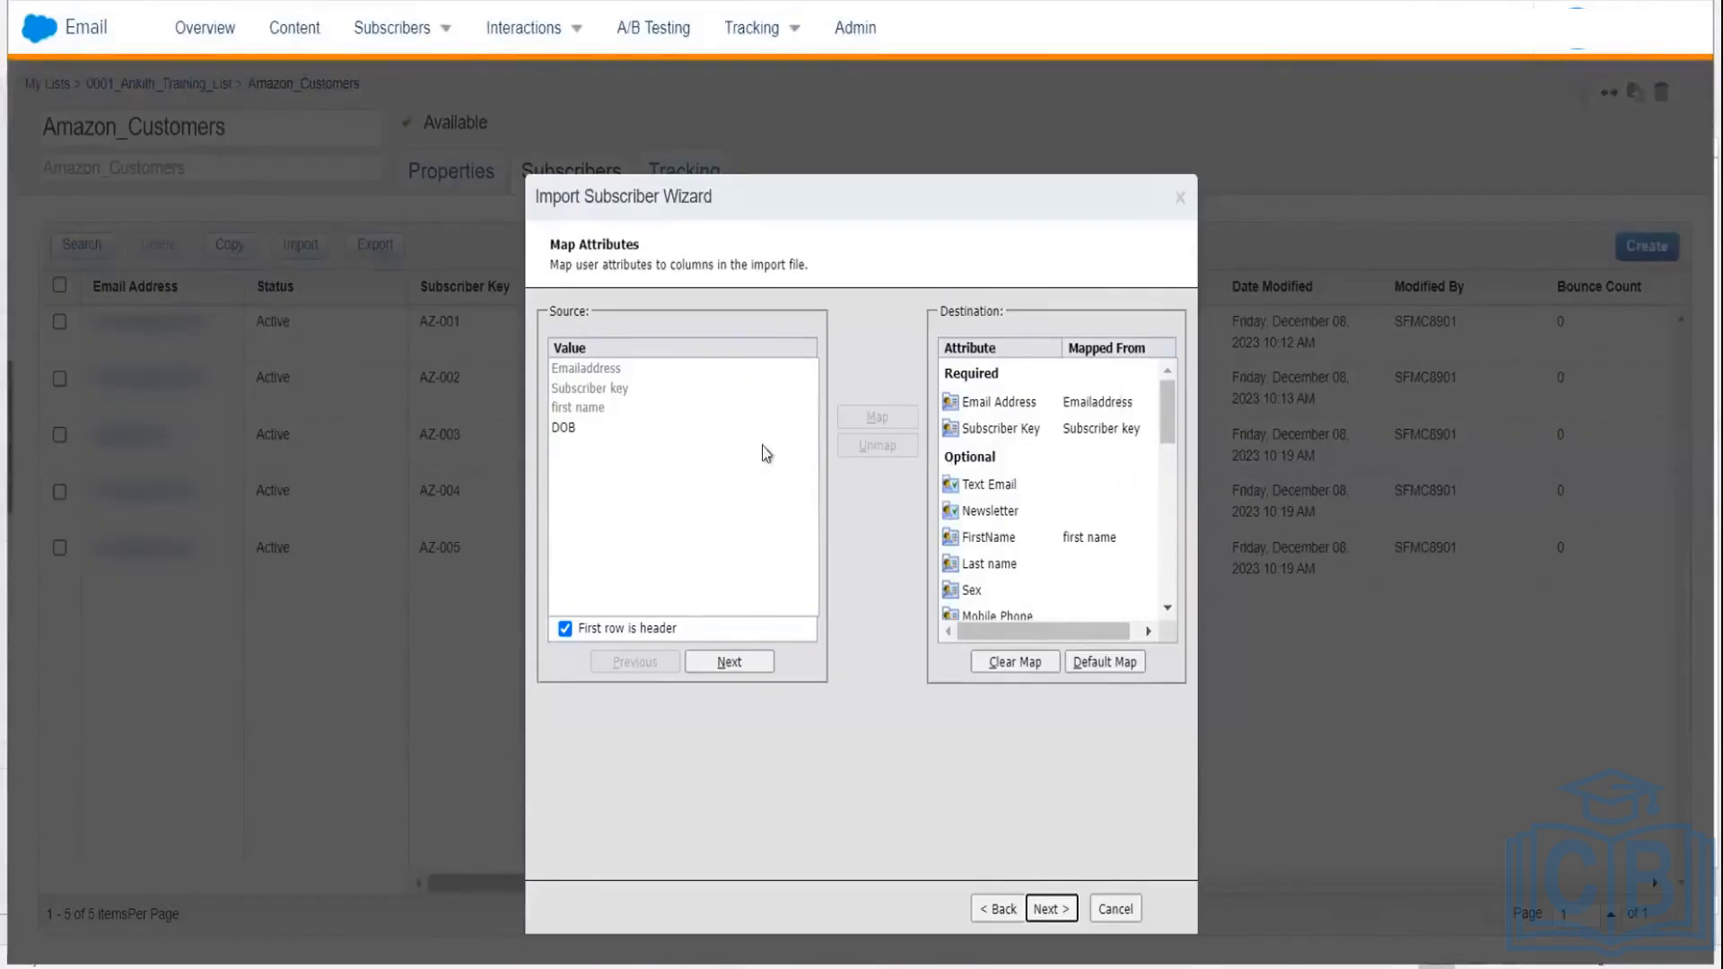
Step: Map DOB to Date of Birth and proceed to Confirm Mappings (4 columns, 4 records)
{"action": "left_click", "coordinate": [577, 429]}
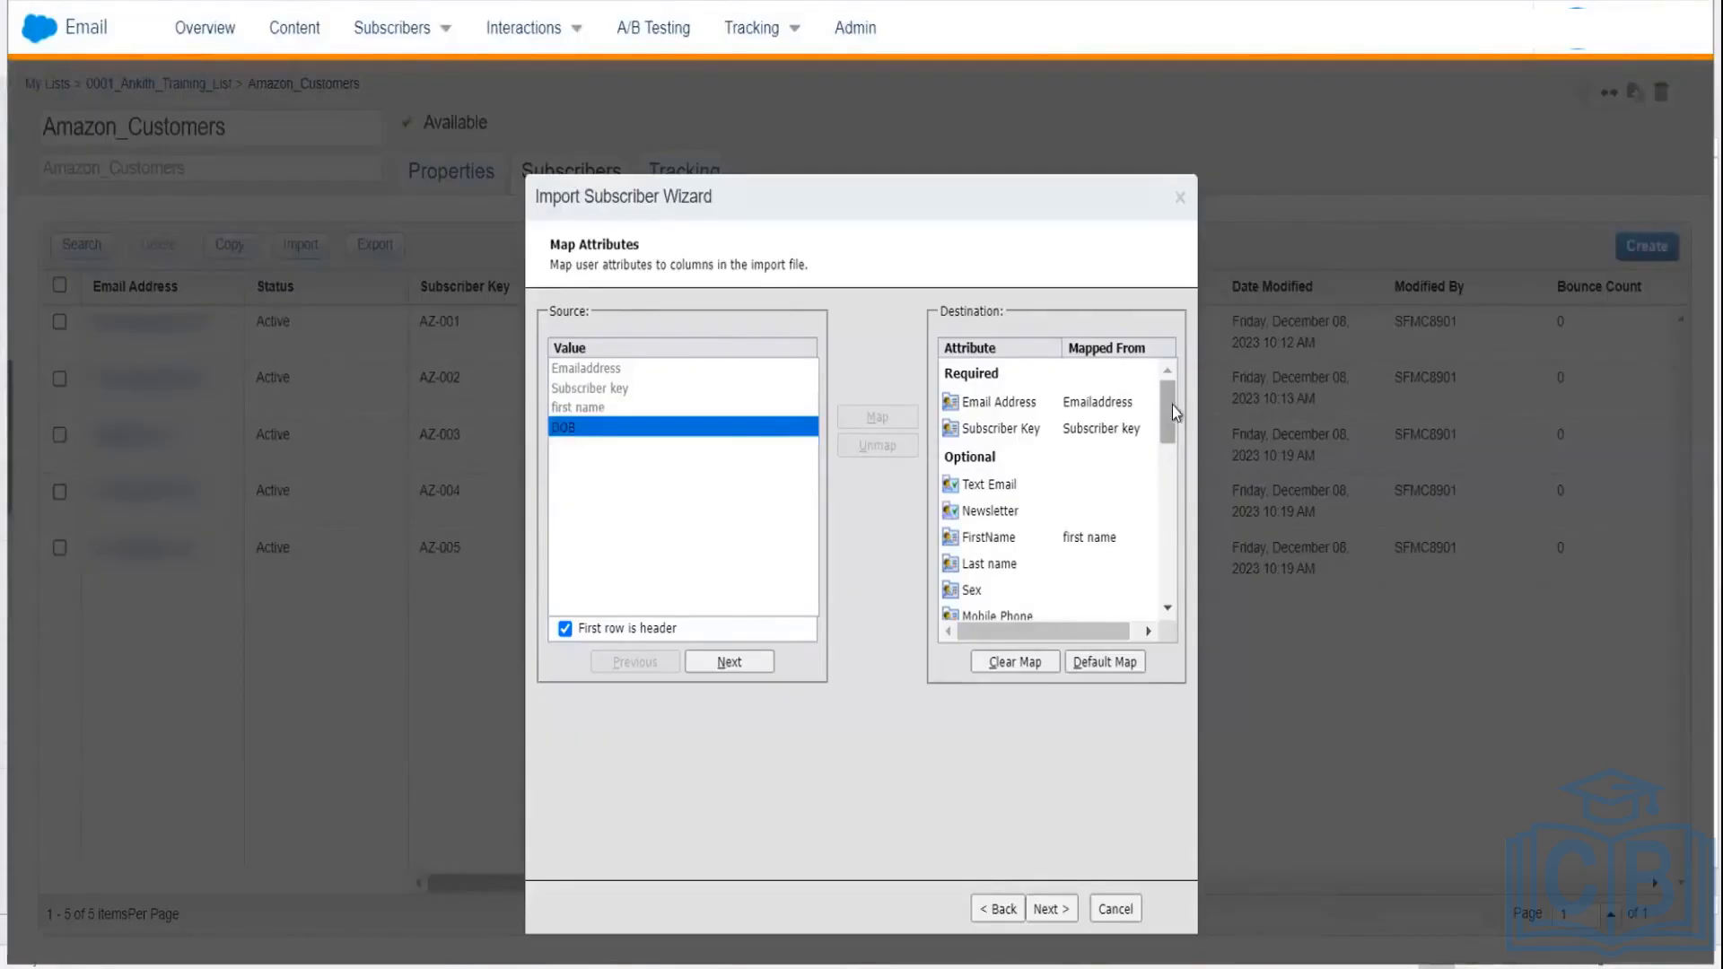
{"action": "left_click_drag", "start_coordinate": [1170, 411], "coordinate": [1170, 465]}
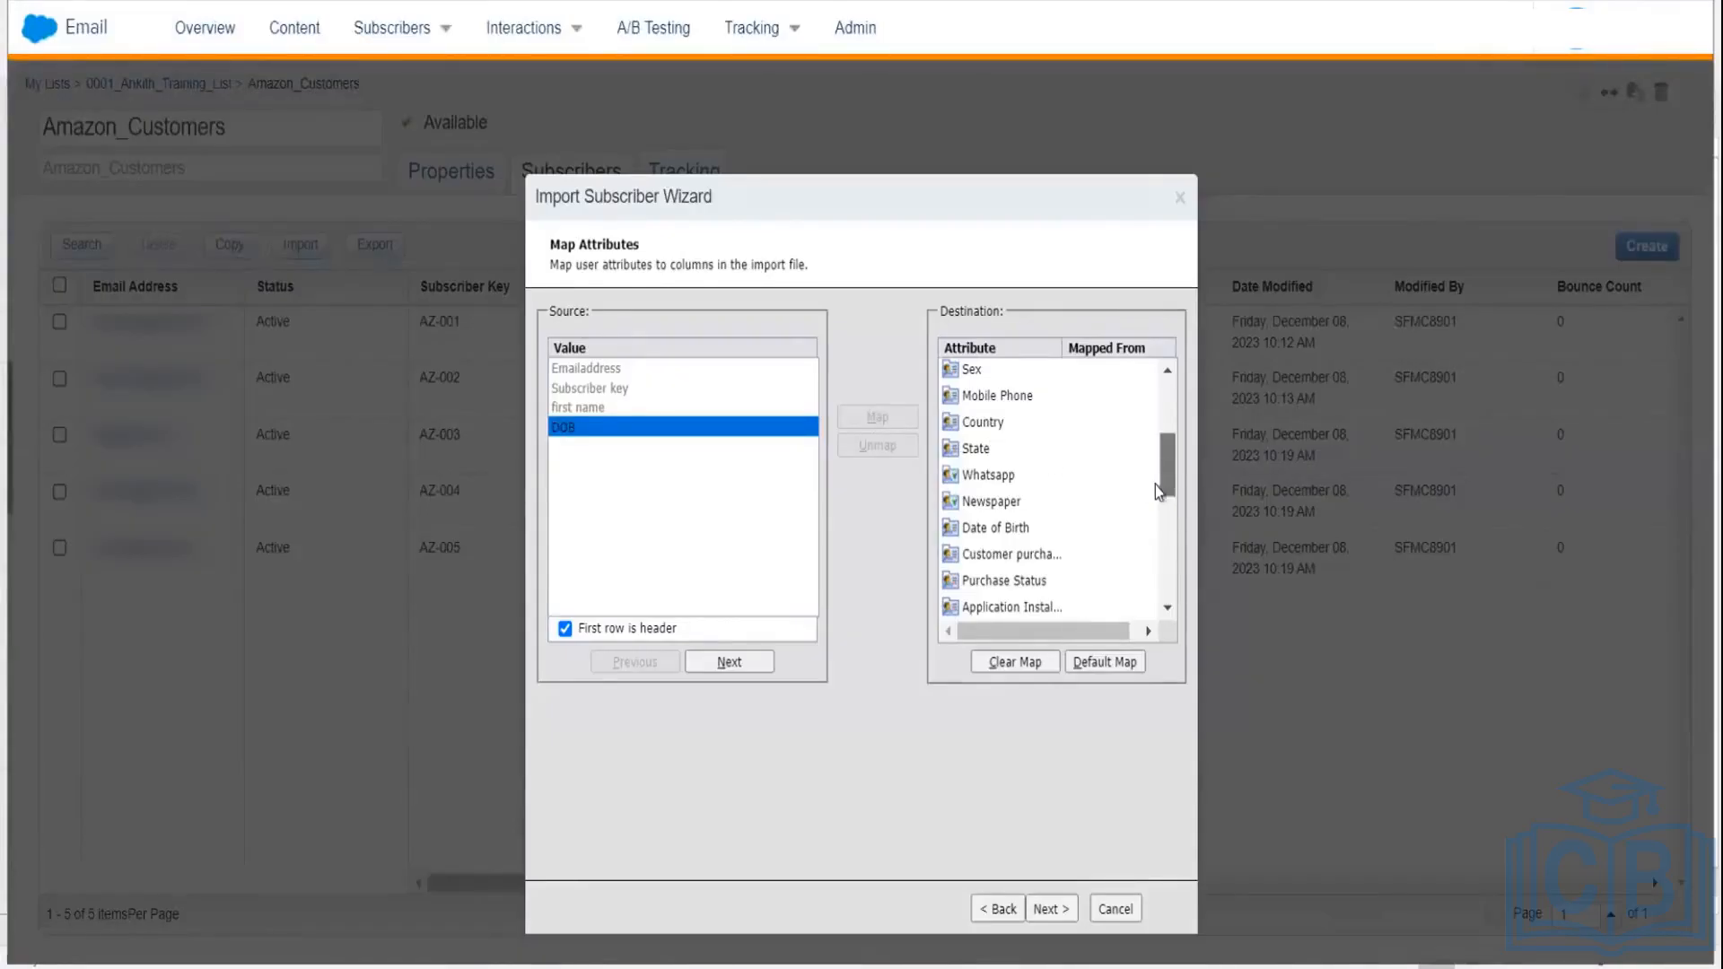
{"action": "left_click_drag", "start_coordinate": [1155, 485], "coordinate": [1150, 490]}
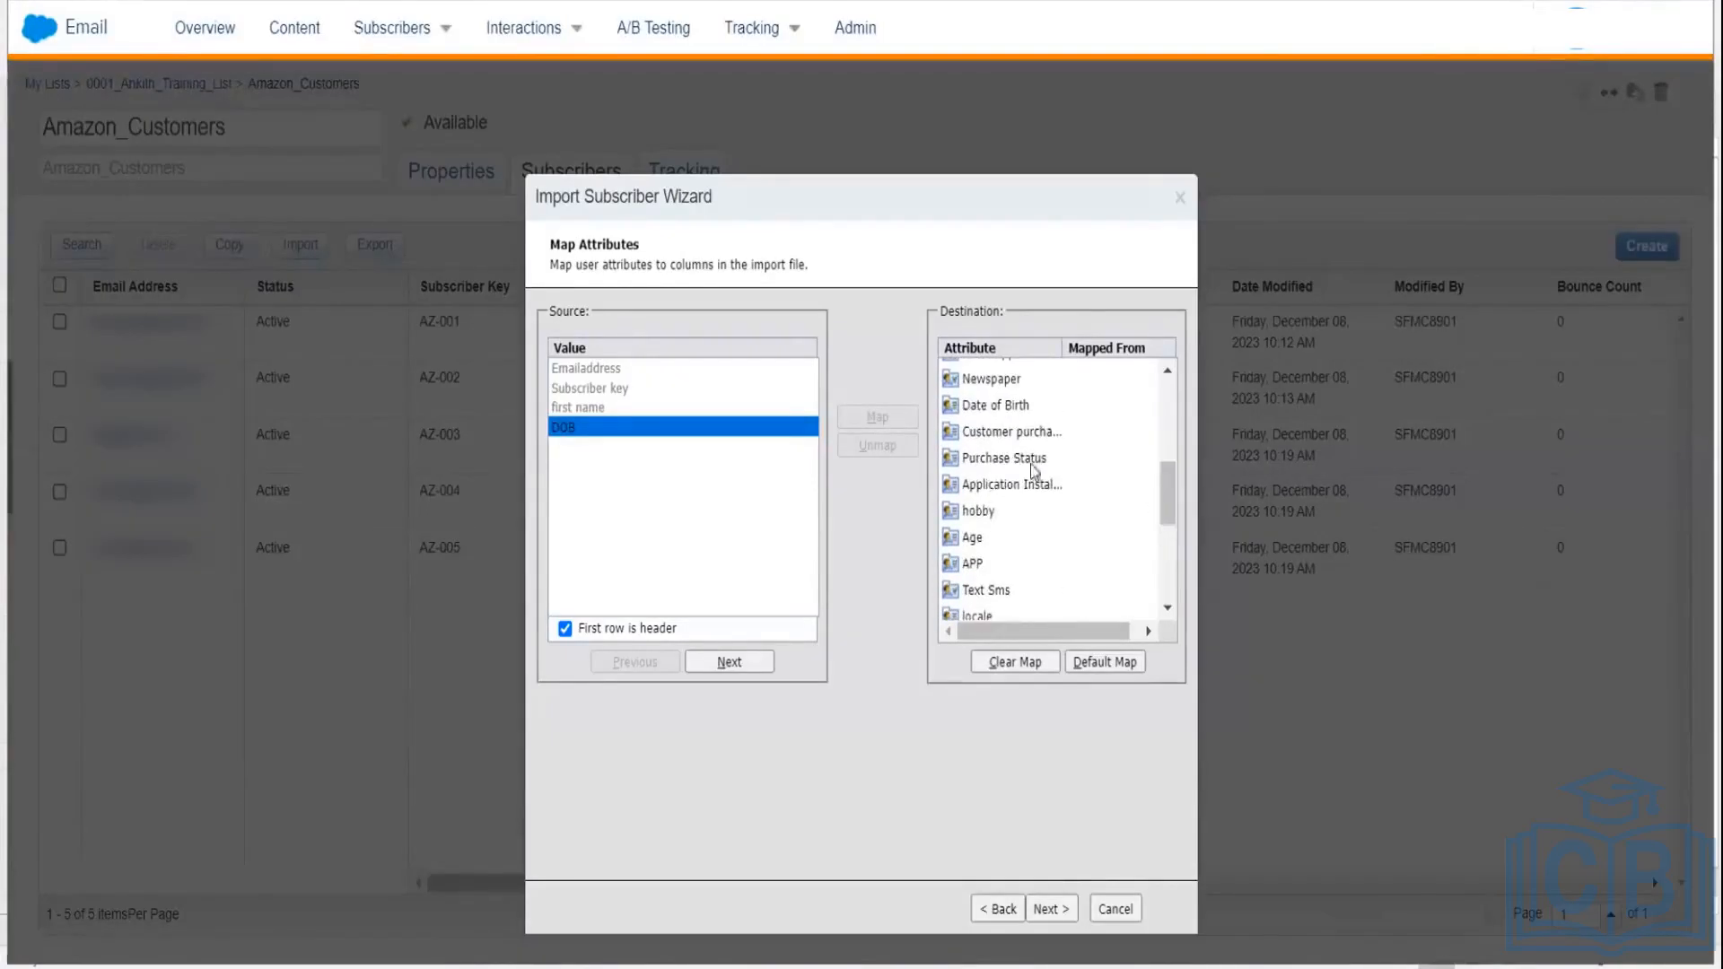
{"action": "left_click", "coordinate": [986, 408]}
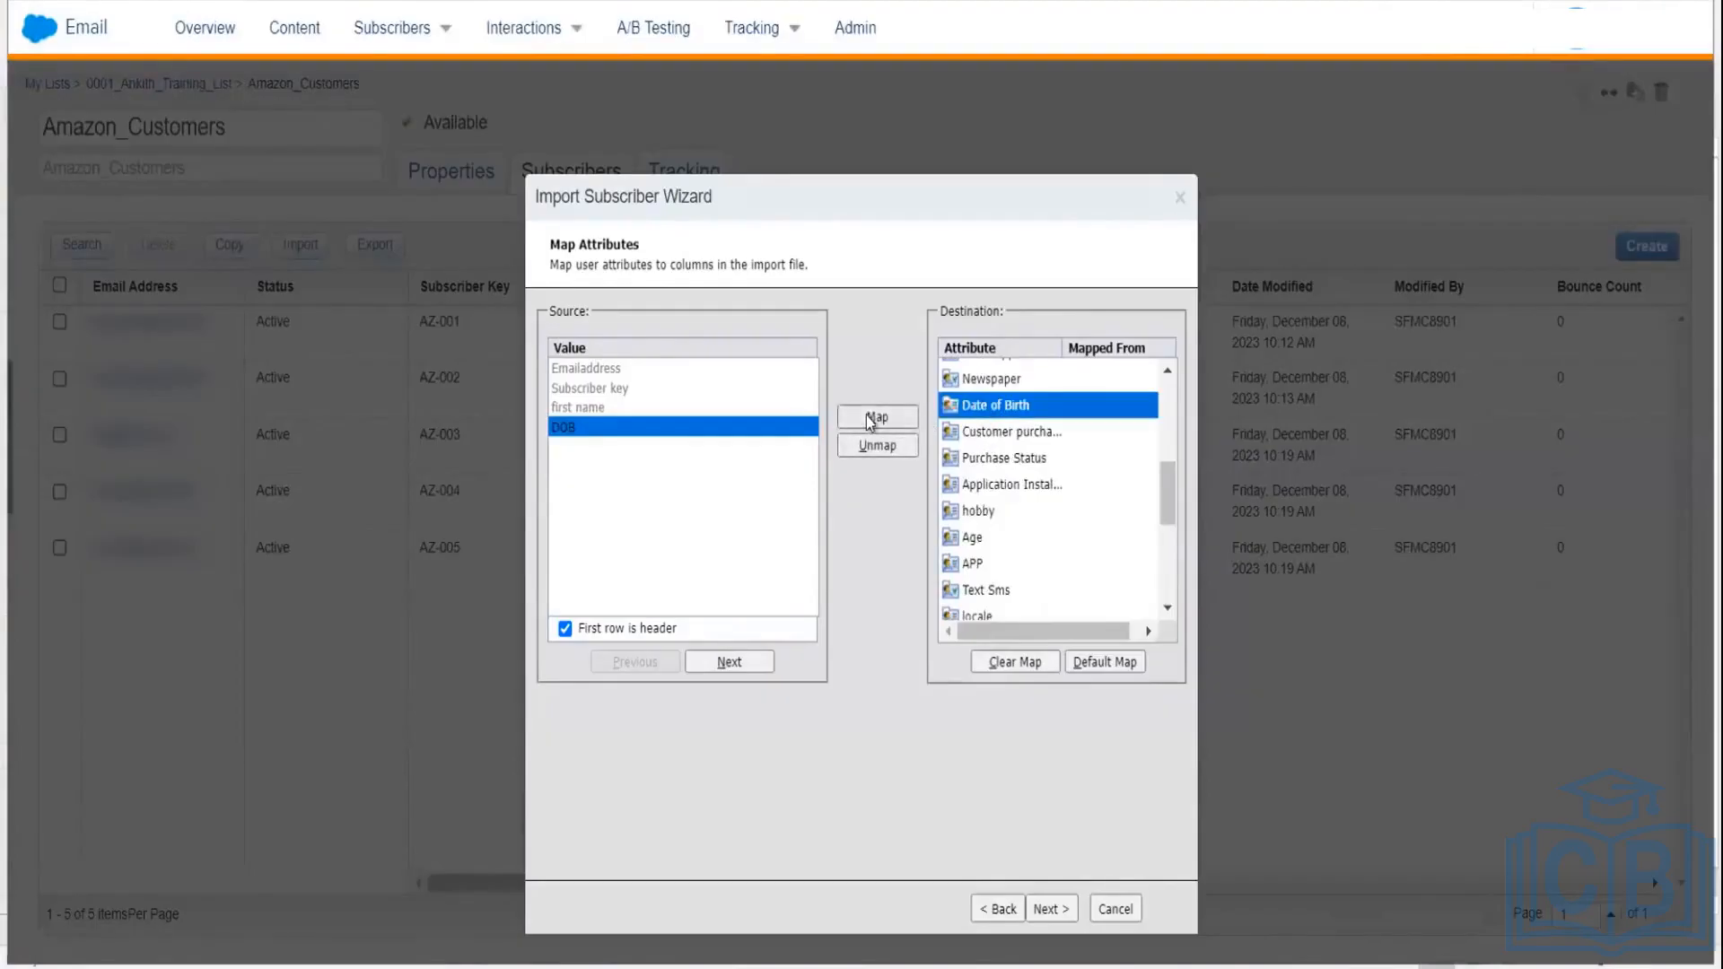
{"action": "left_click", "coordinate": [869, 420]}
{"action": "left_click", "coordinate": [1057, 911]}
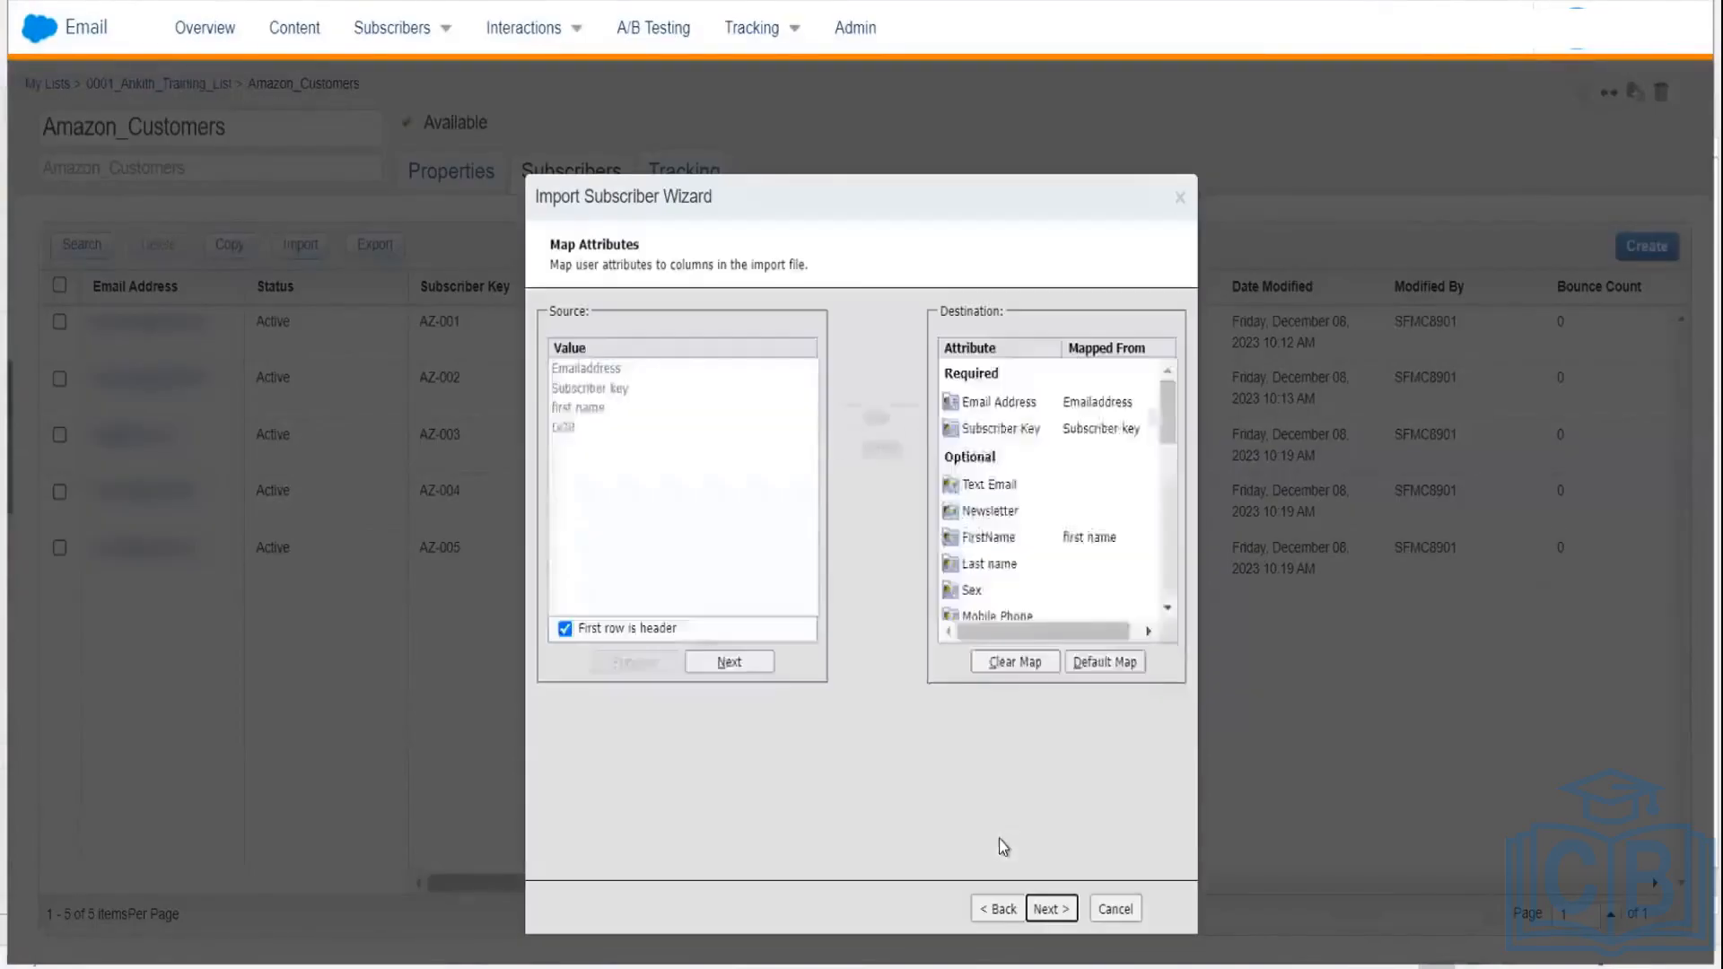
{"action": "left_click", "coordinate": [1055, 909]}
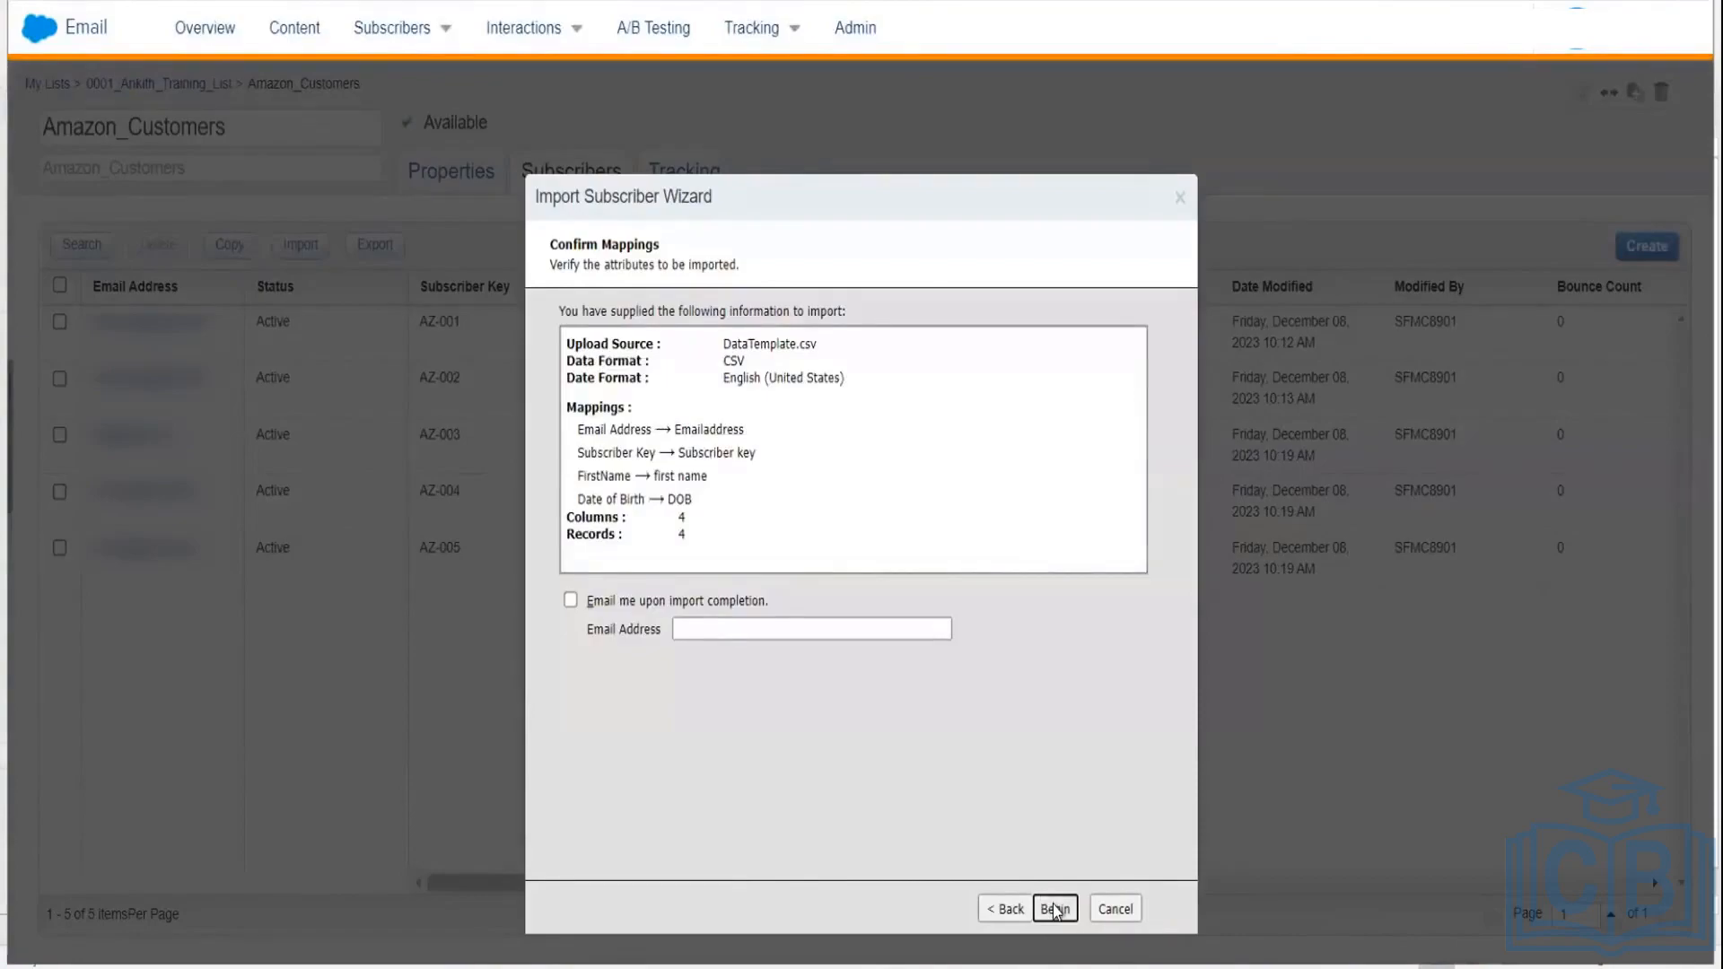
Step: Begin the DataTemplate.csv import: 1 subscriber imported, 0 not imported, 3 updated
{"action": "left_click", "coordinate": [1055, 908]}
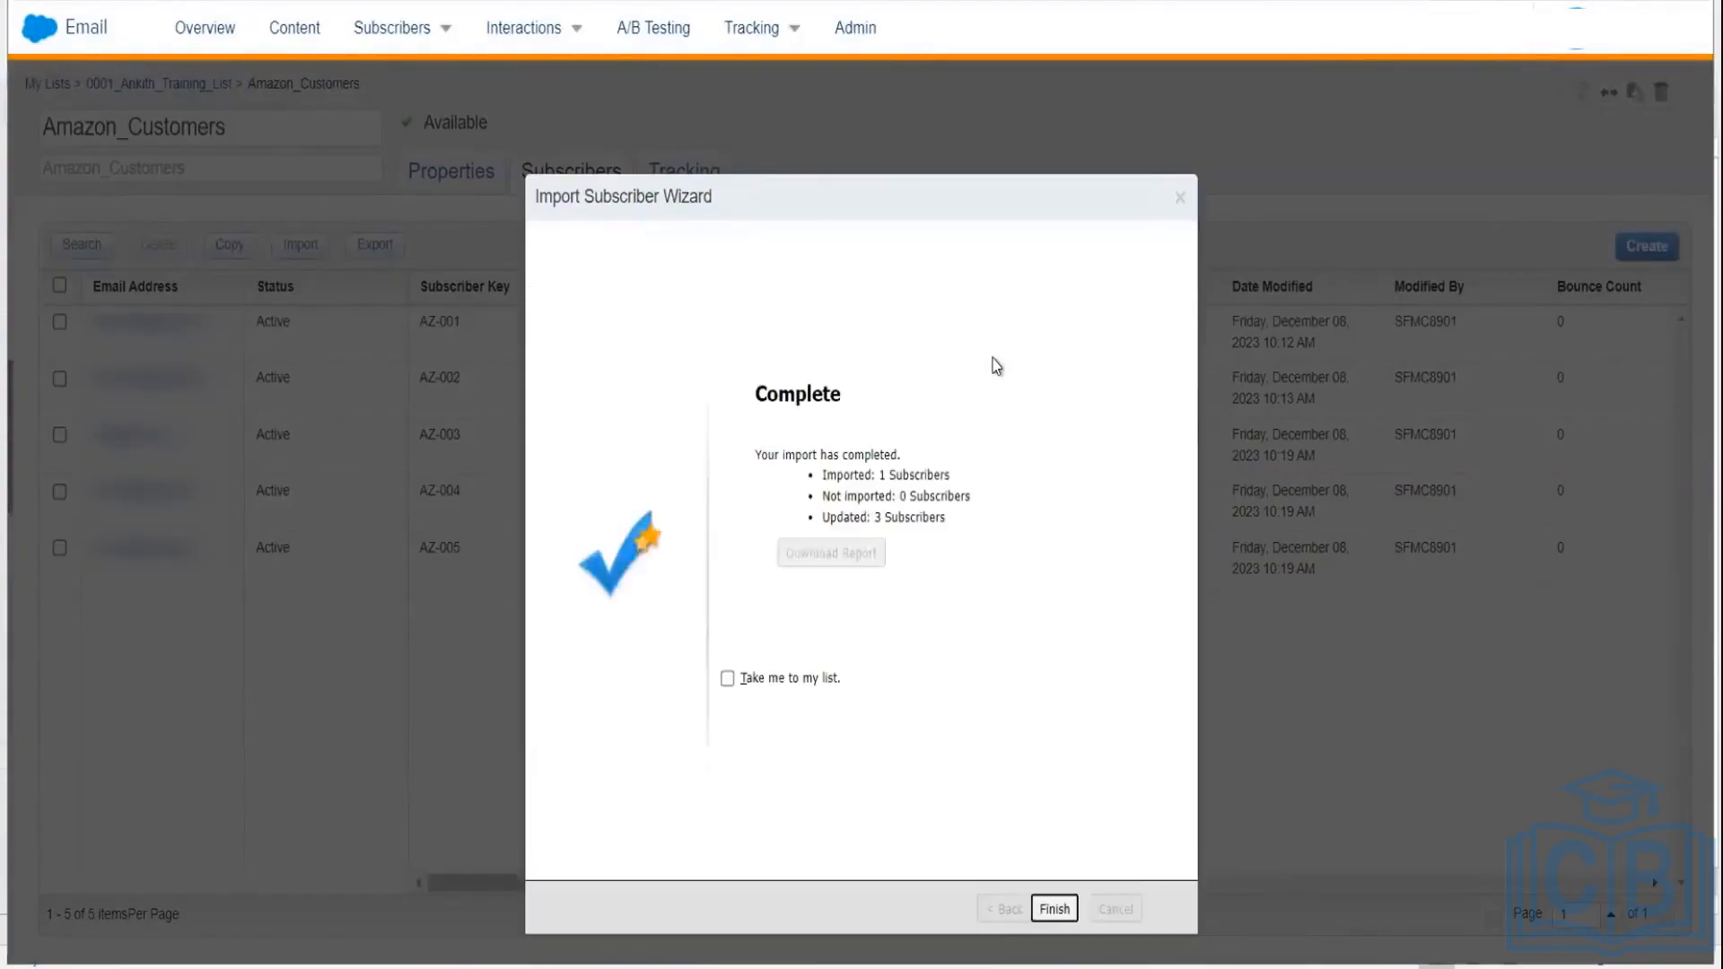
Step: Close the finished import, review Amazon_Customers' 6 subscribers, and start a new subscriber import
{"action": "left_click", "coordinate": [1053, 909]}
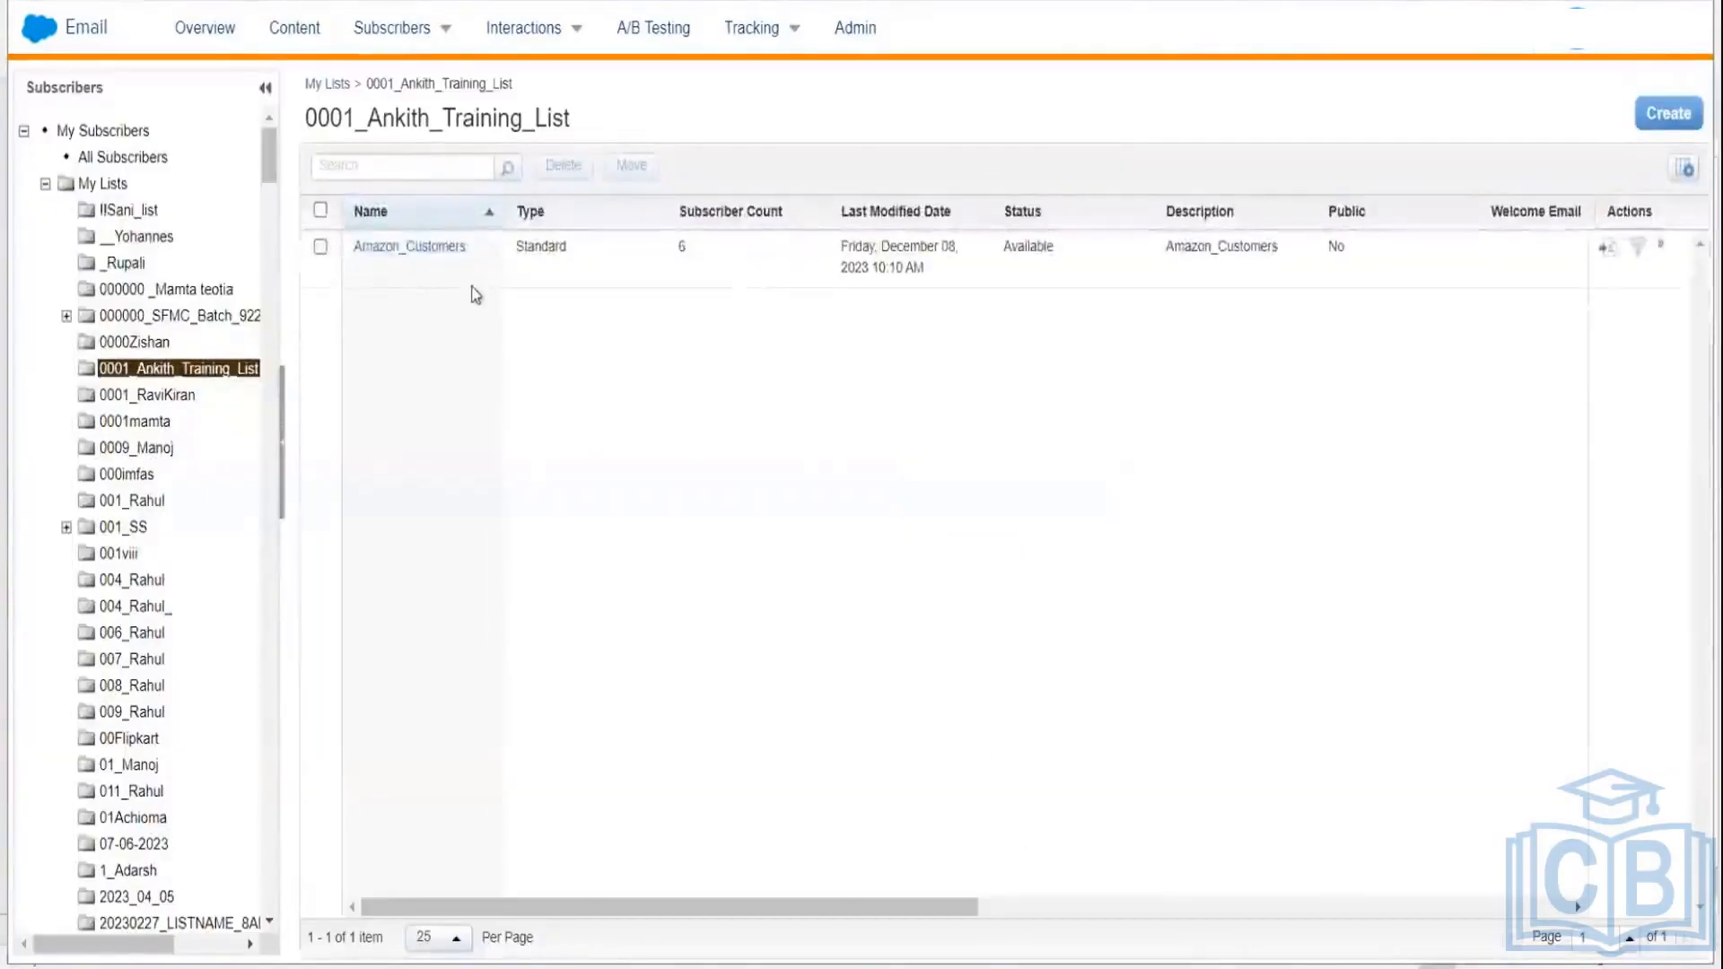
{"action": "left_click", "coordinate": [435, 248]}
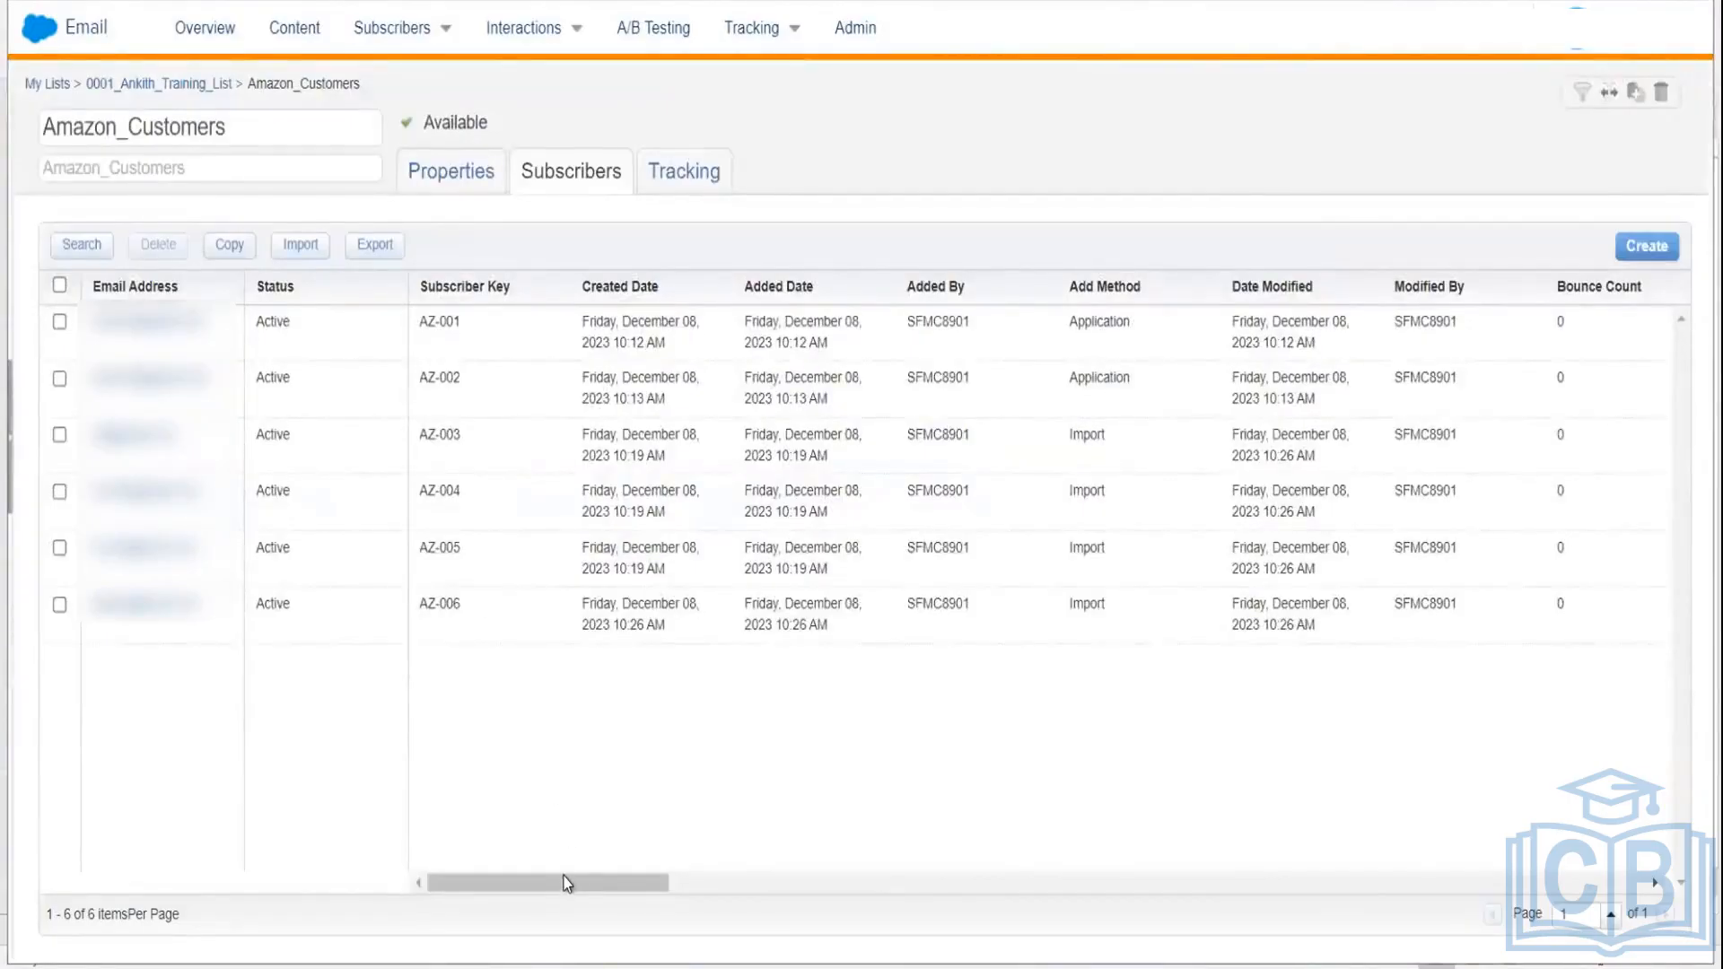
{"action": "left_click_drag", "start_coordinate": [567, 884], "coordinate": [1141, 833]}
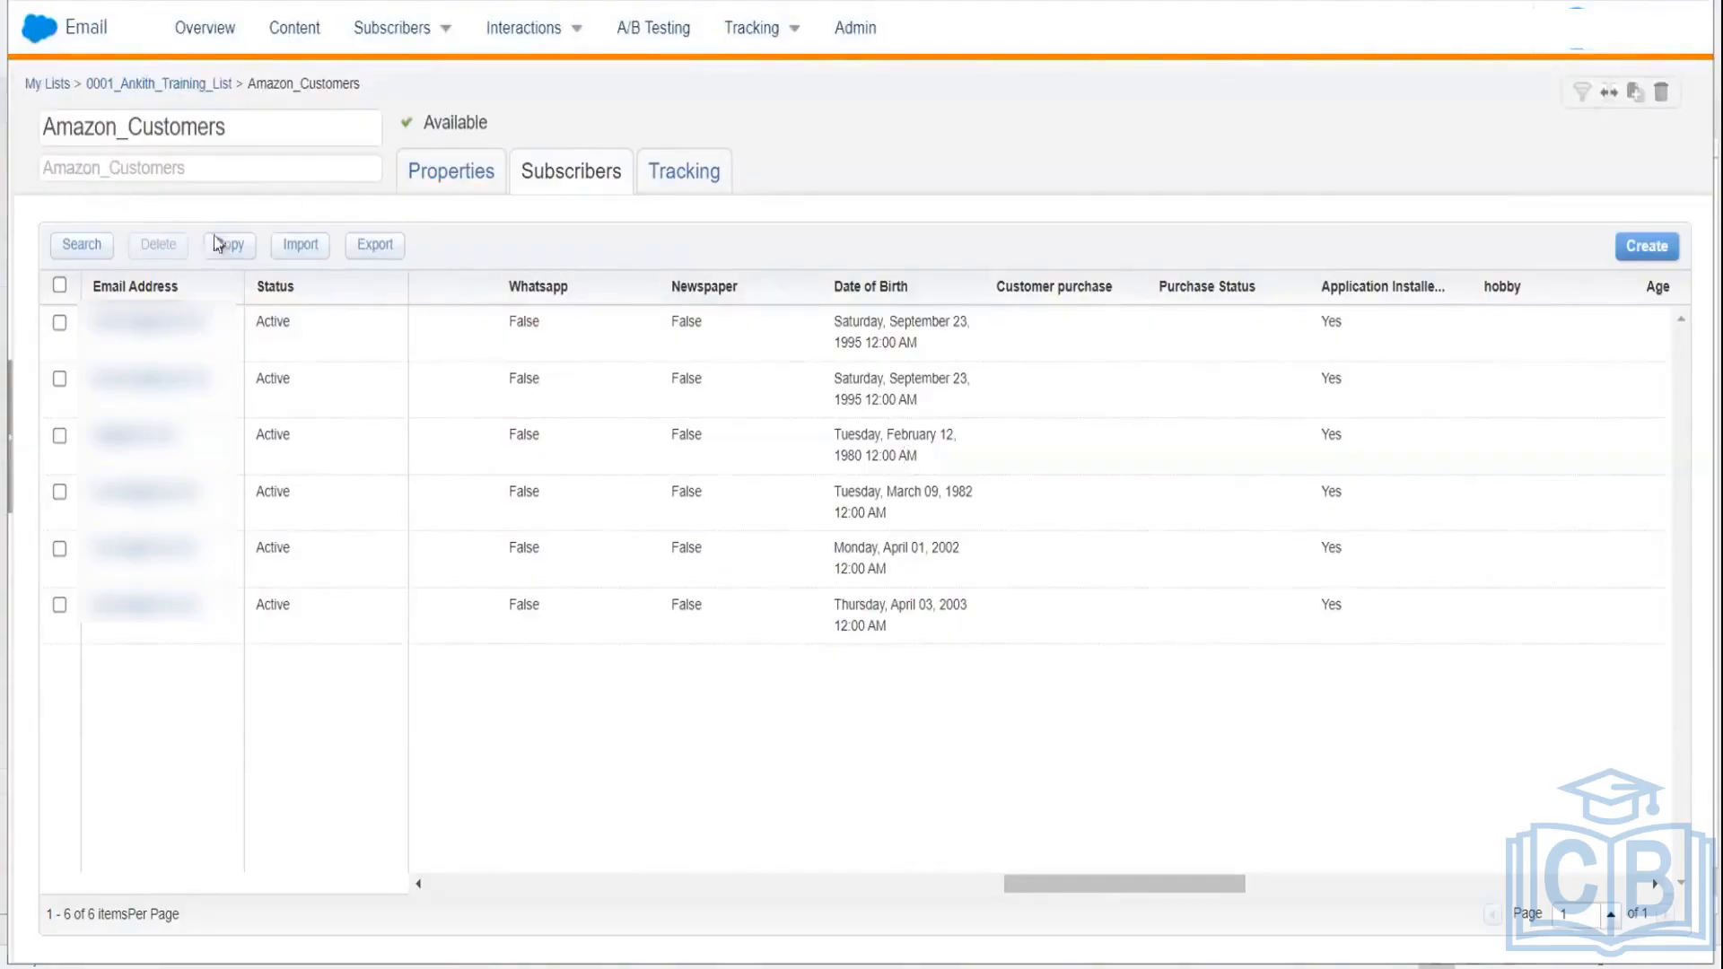
{"action": "left_click", "coordinate": [301, 244]}
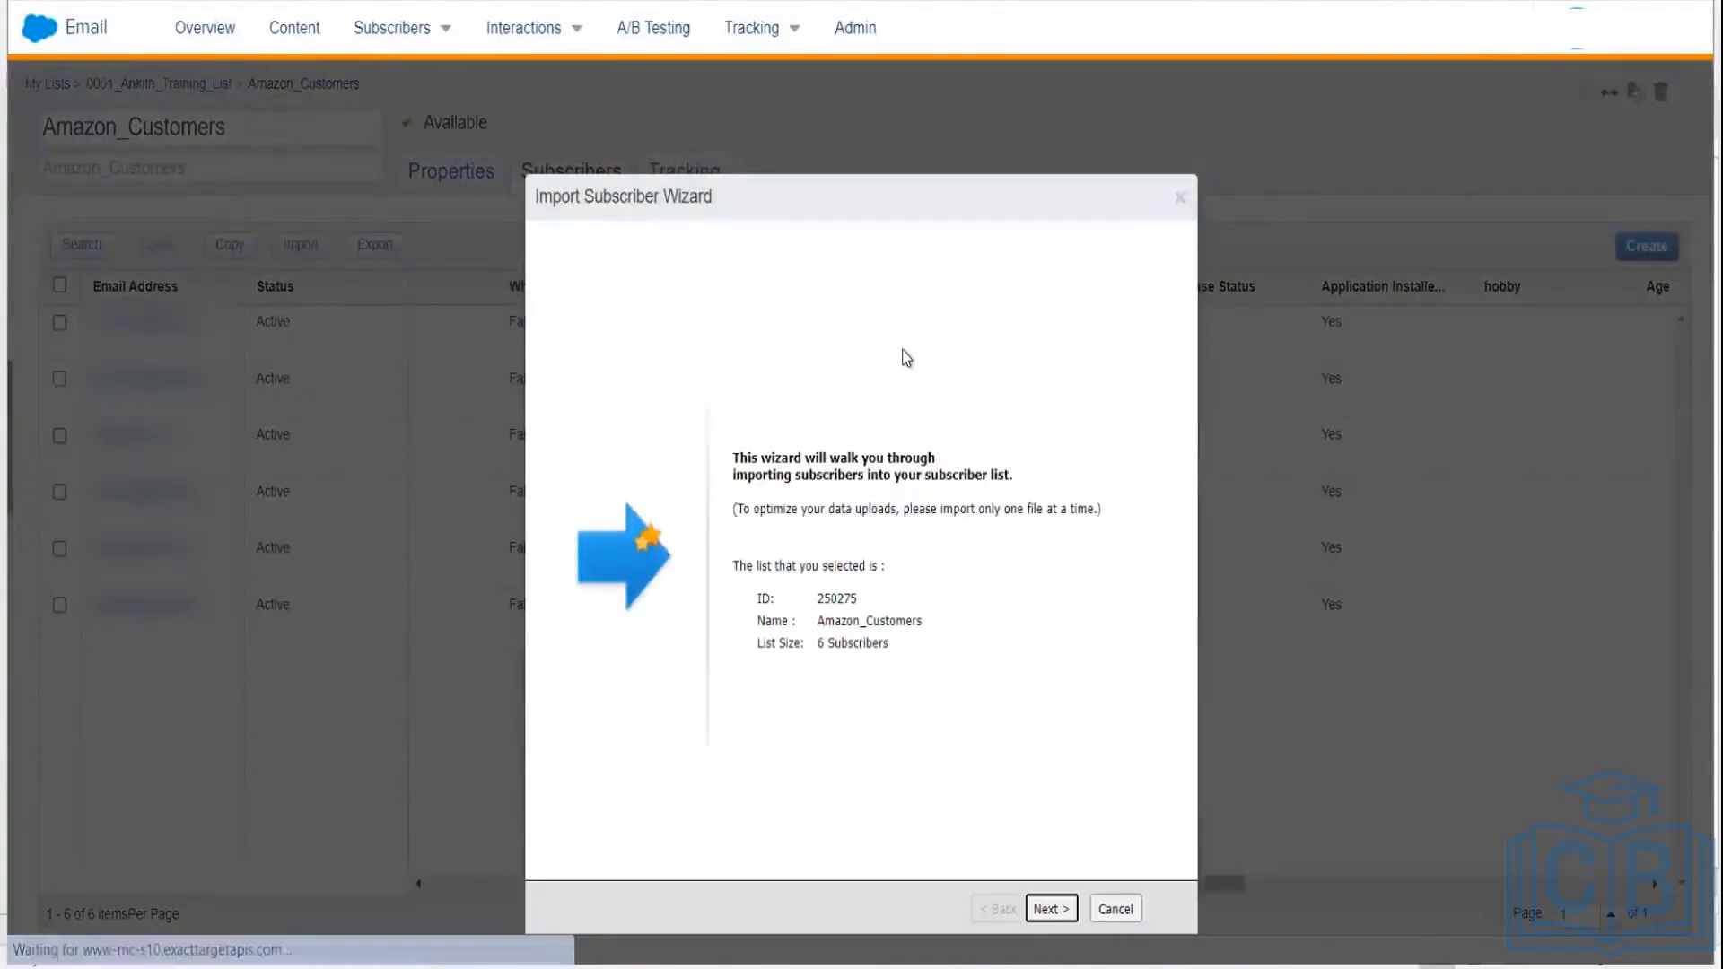
Step: Get past the welcome page and certify the list has opt-in permission
{"action": "left_click", "coordinate": [1051, 908]}
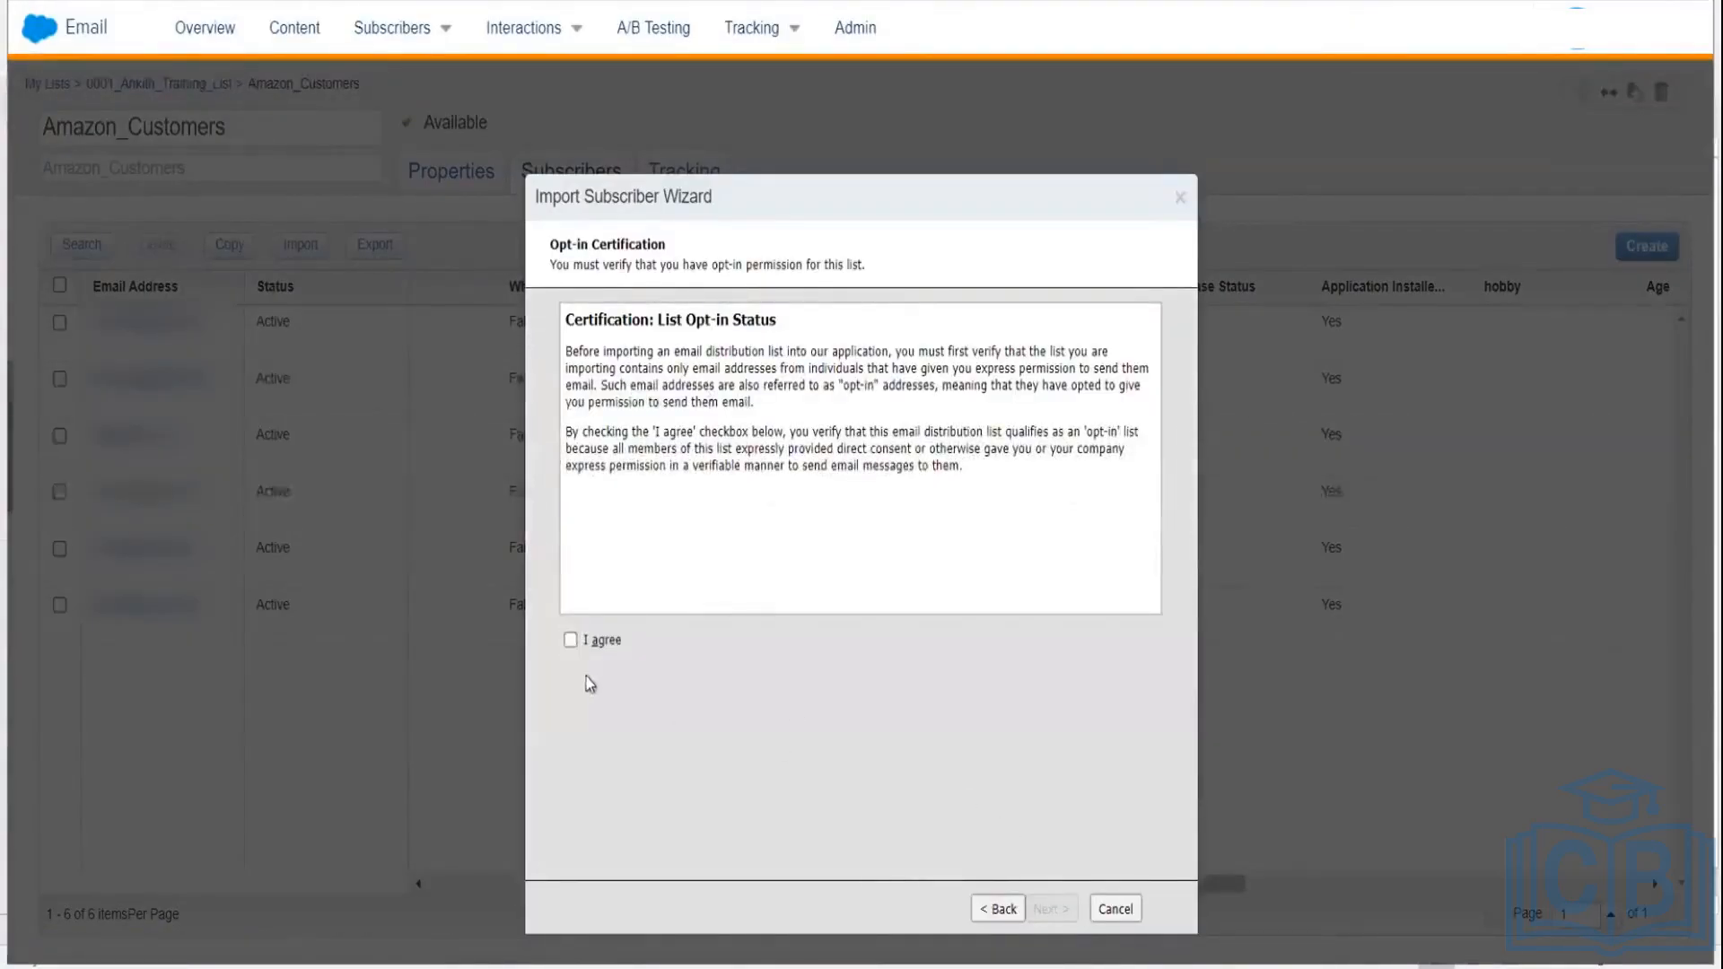
{"action": "left_click", "coordinate": [571, 639]}
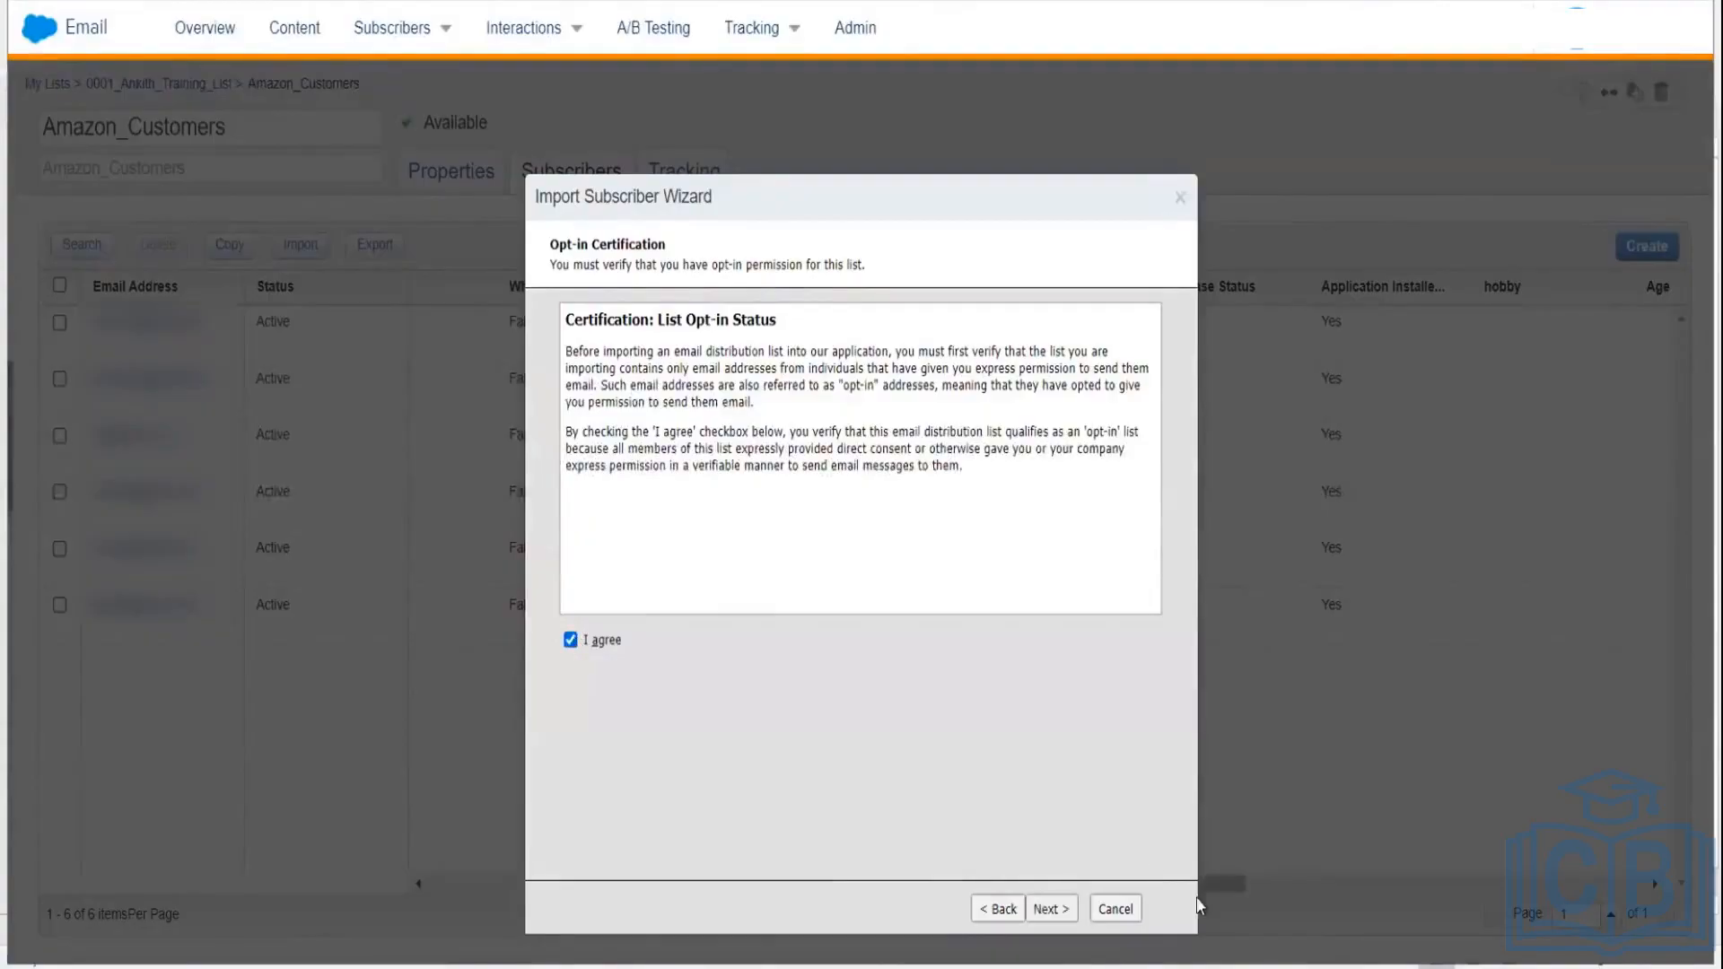
{"action": "left_click", "coordinate": [1051, 908]}
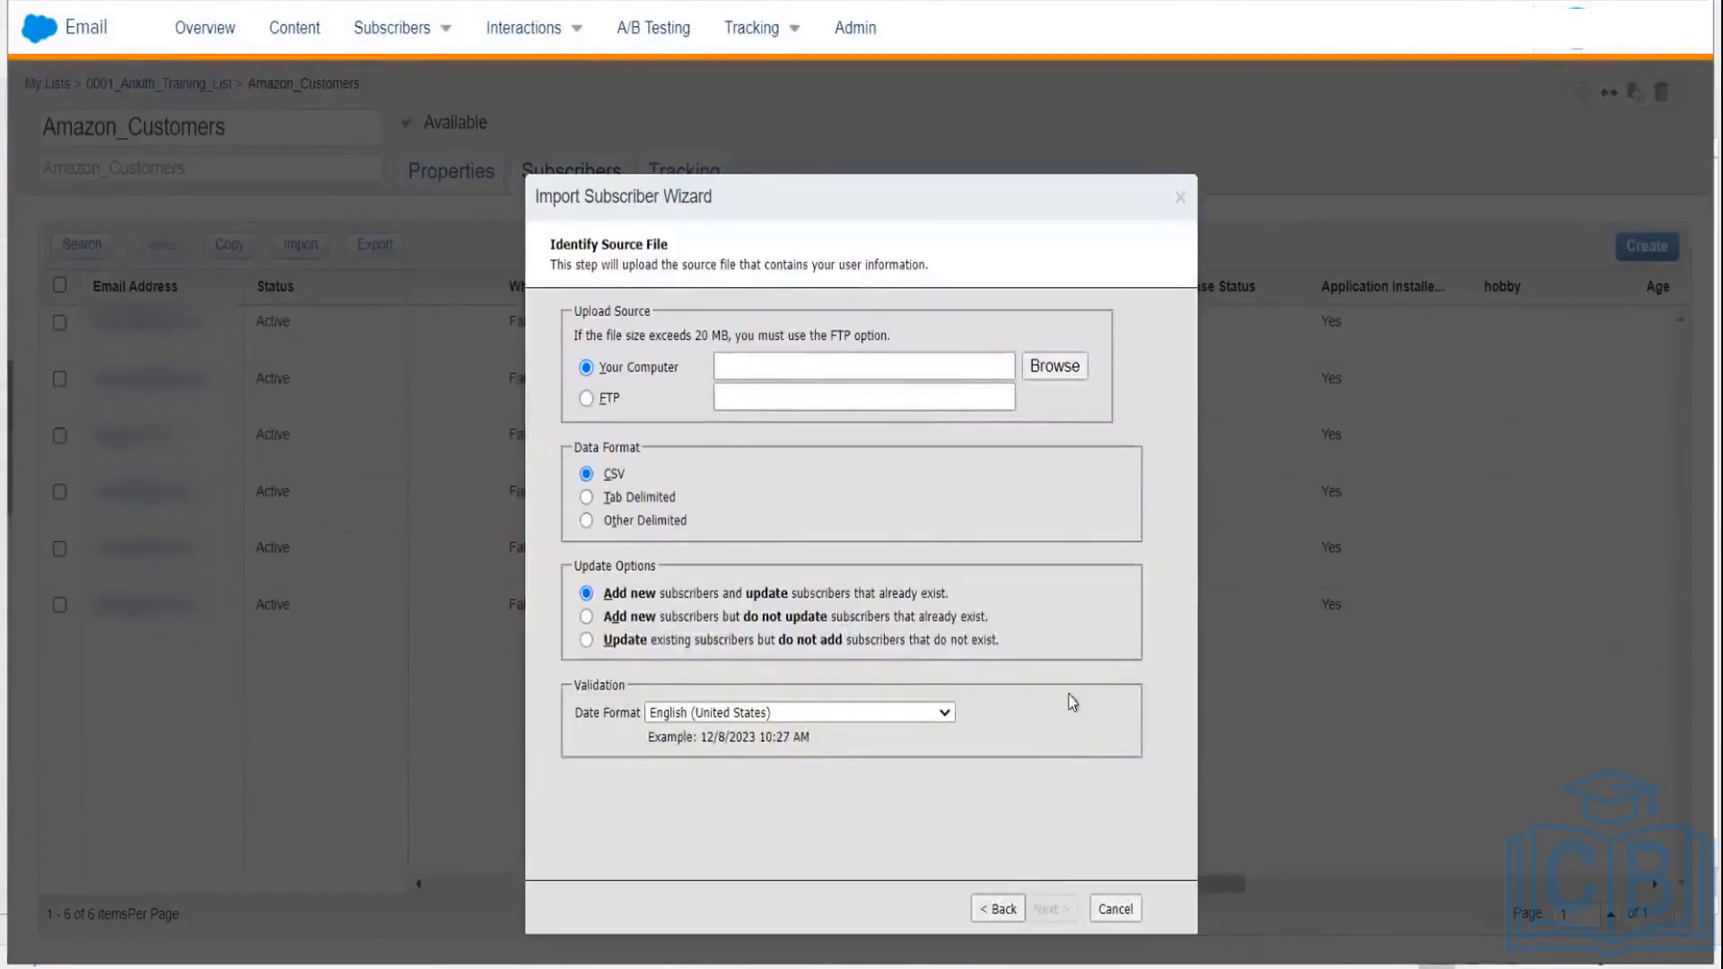
Step: Choose DataTemplate.csv from the computer as the upload file
{"action": "left_click", "coordinate": [1076, 372]}
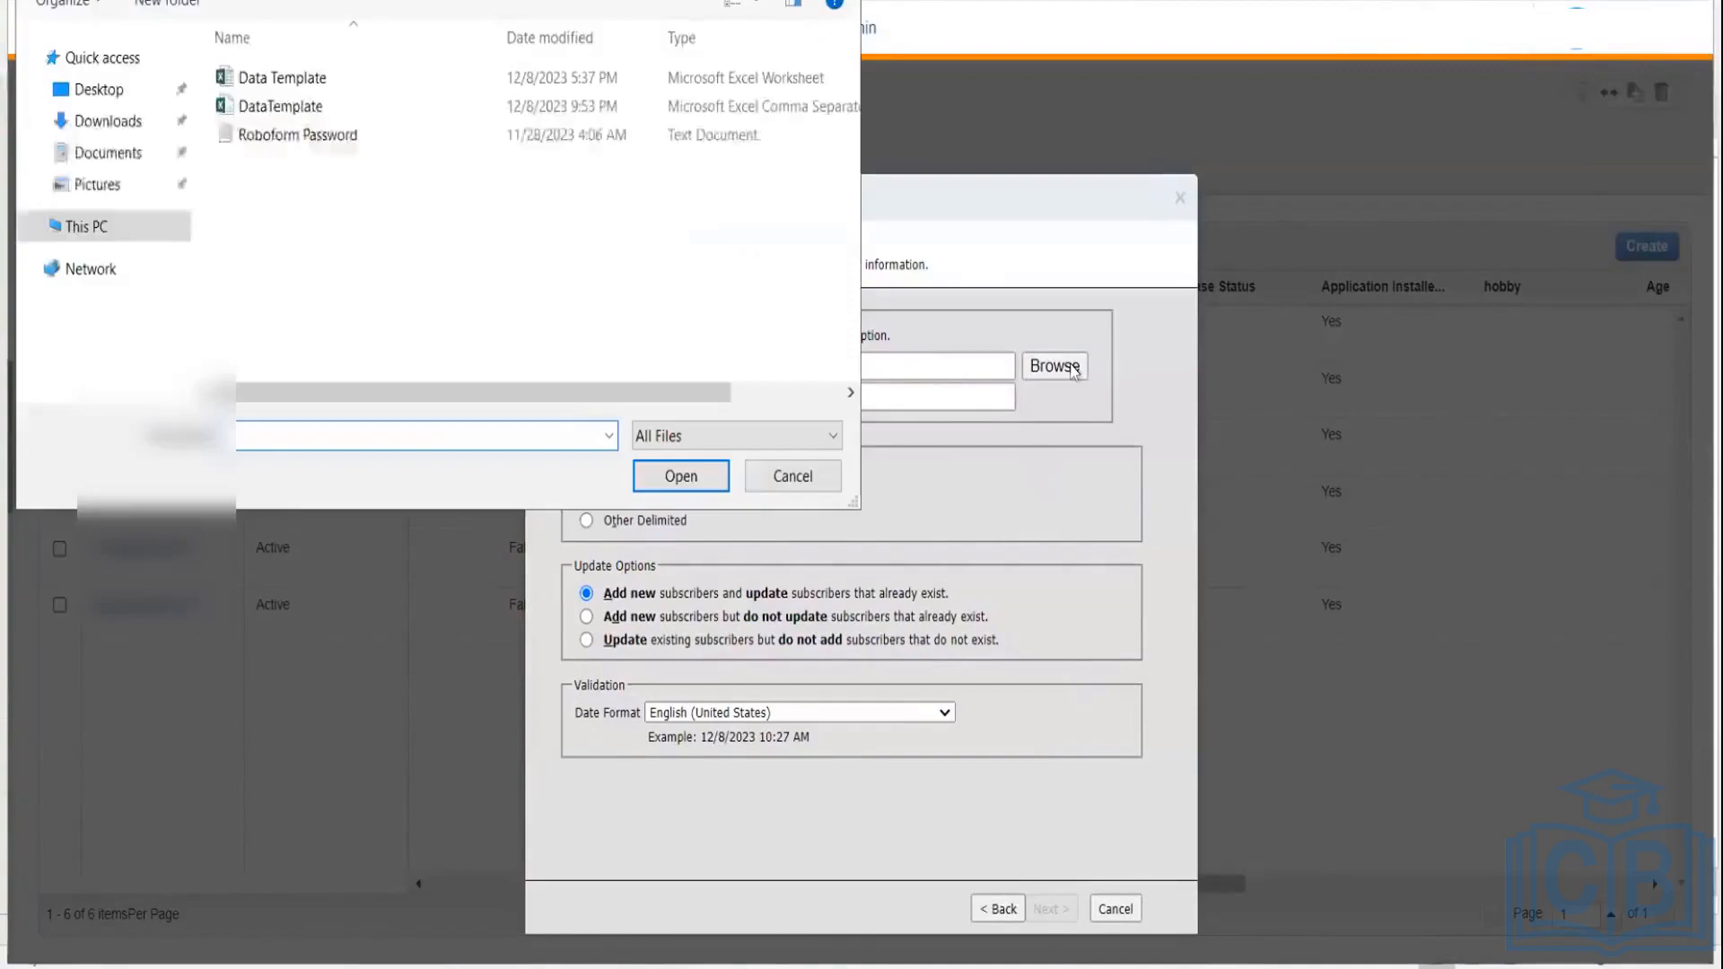
{"action": "left_click", "coordinate": [346, 110]}
{"action": "left_click", "coordinate": [634, 480]}
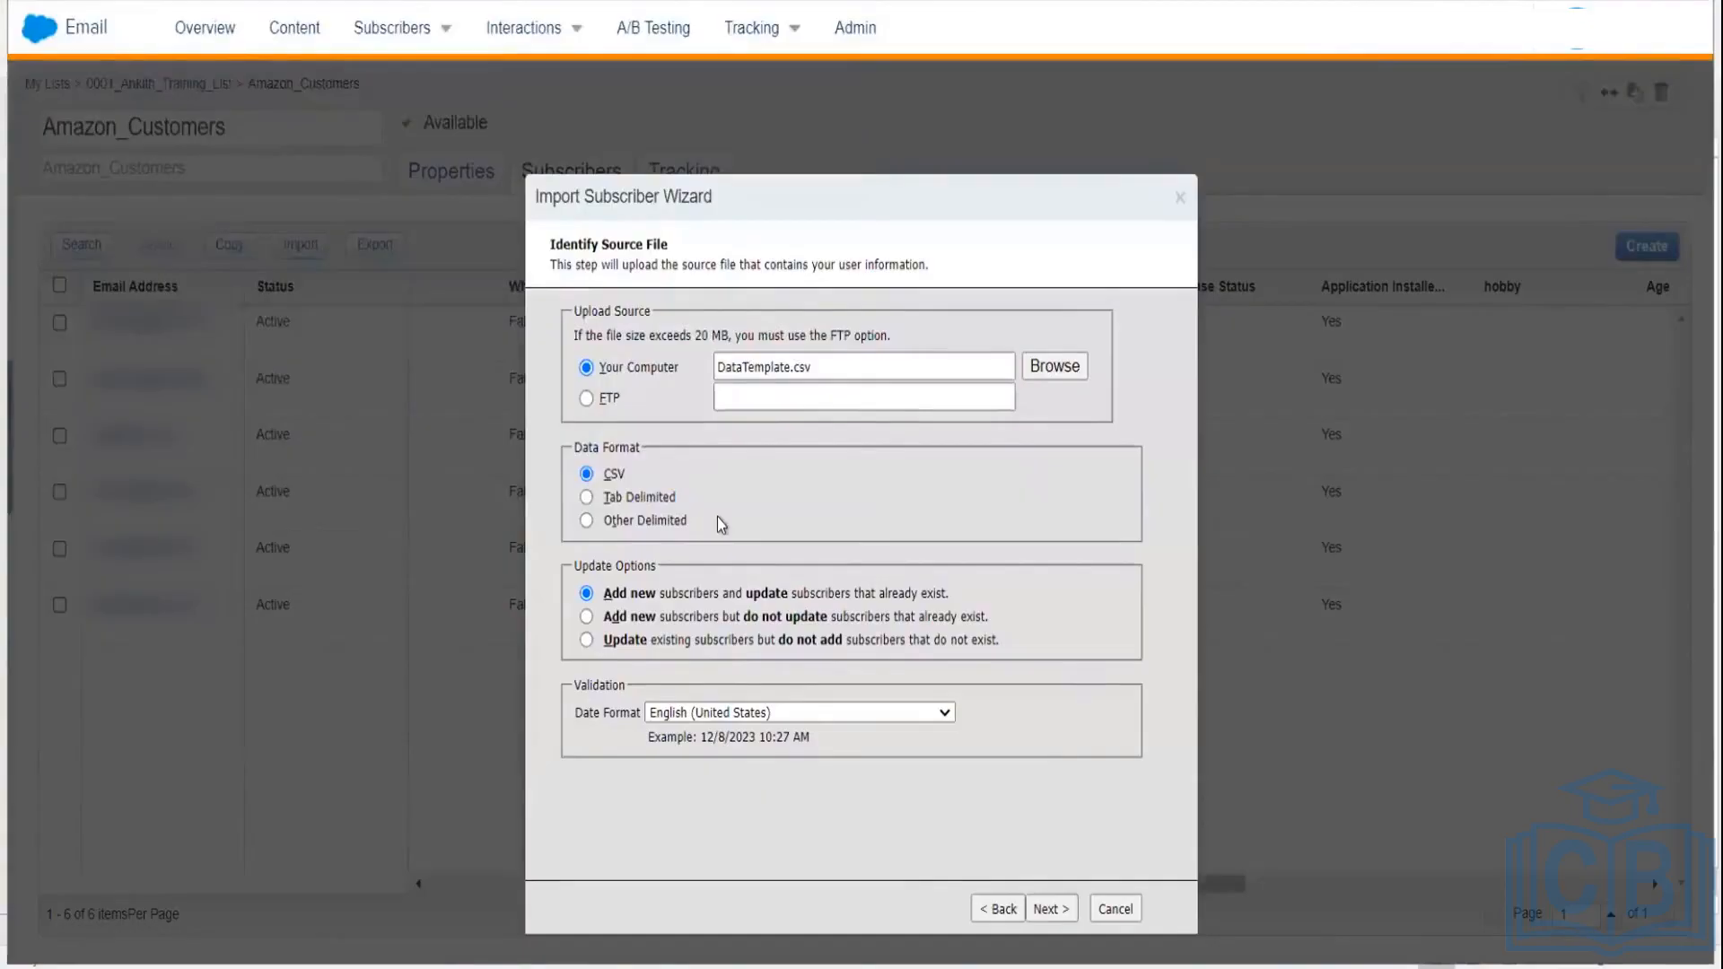
Step: Set the date format to English (United Kingdom) and upload DataTemplate.csv for mapping
{"action": "left_click", "coordinate": [722, 714]}
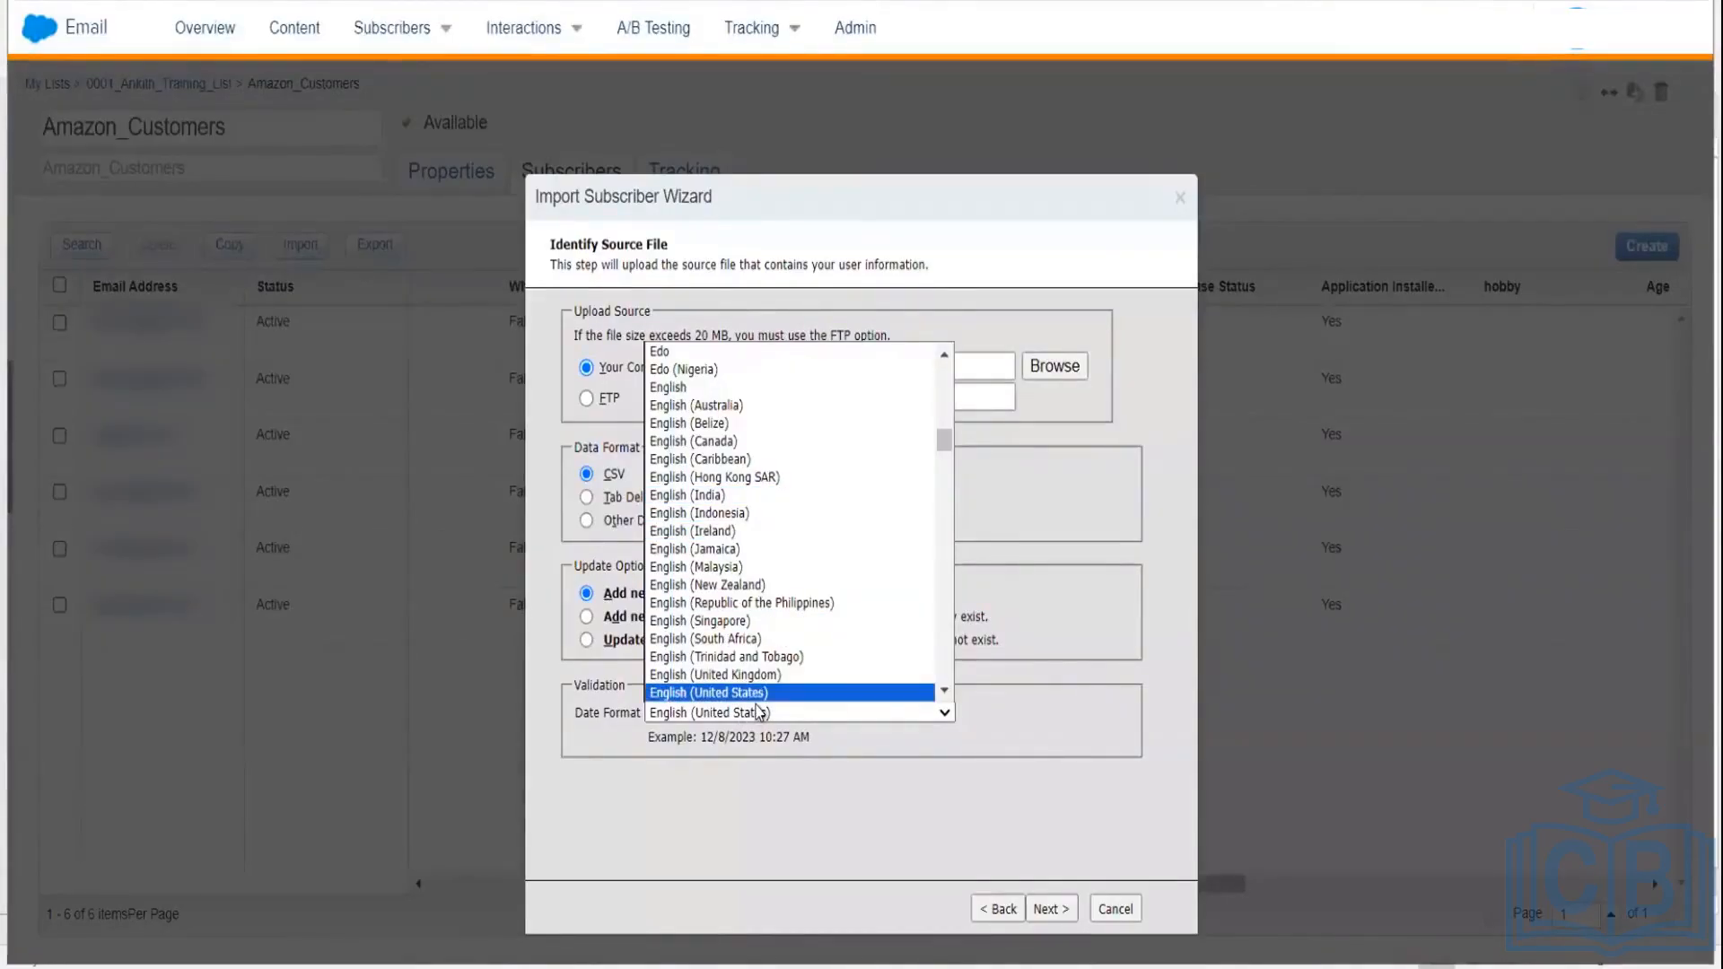
{"action": "scroll", "coordinate": [755, 691], "scroll_direction": "down", "scroll_amount": 1}
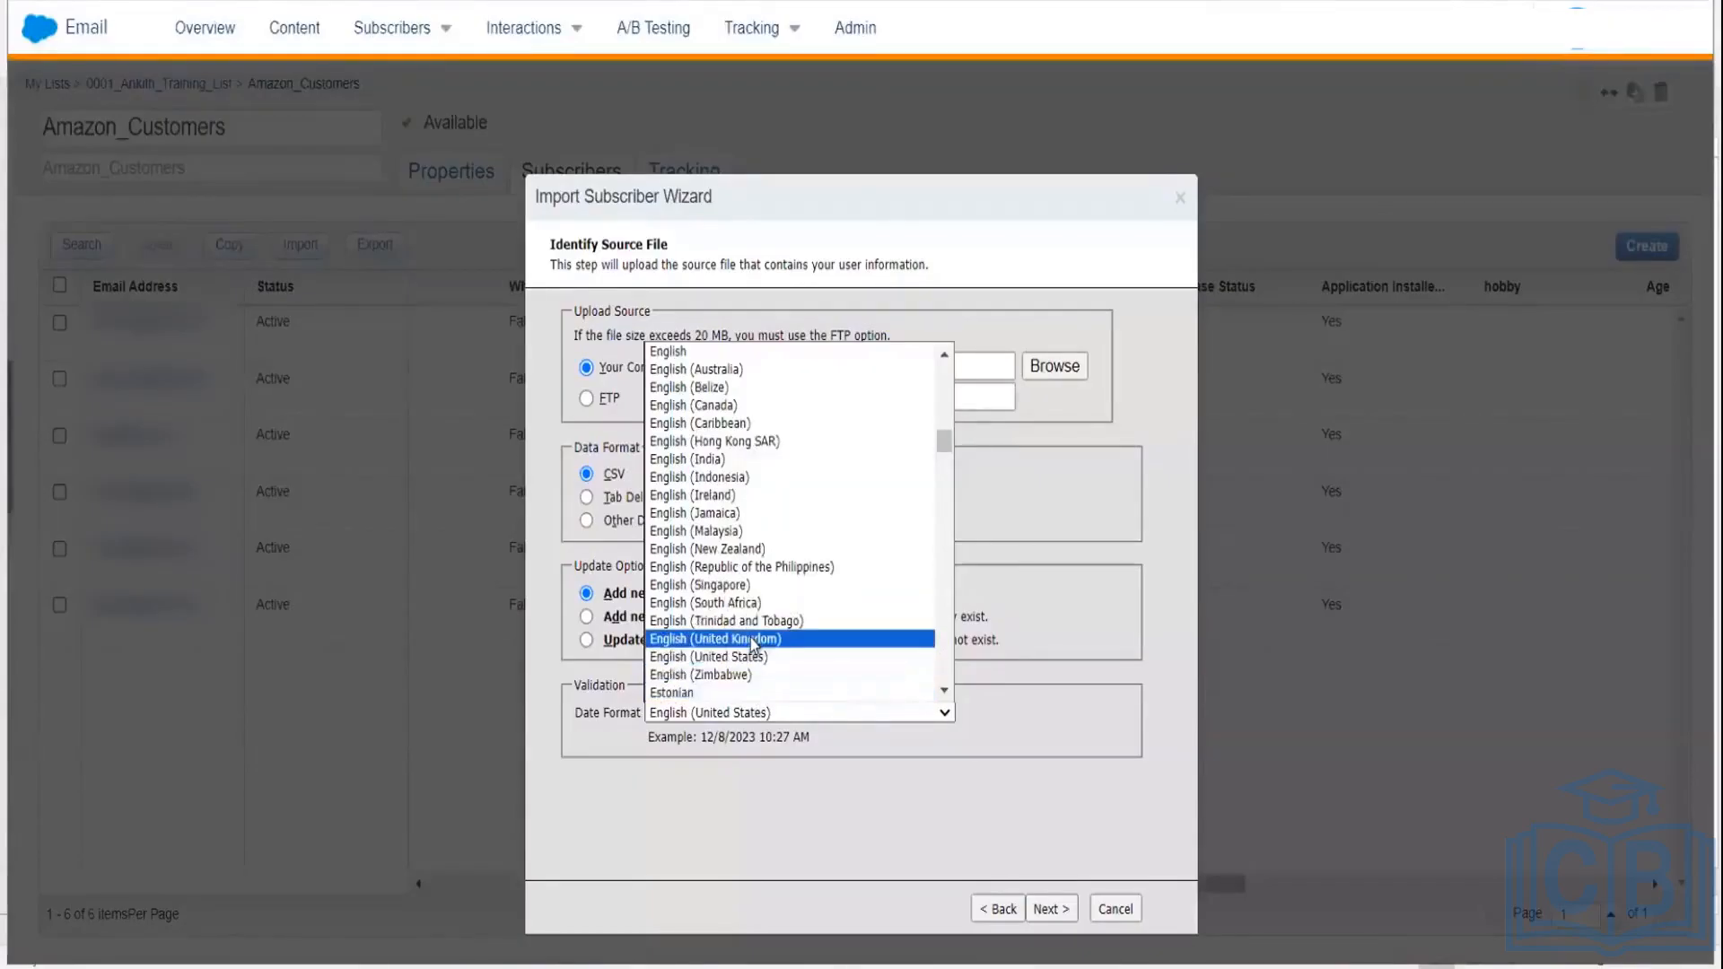
{"action": "left_click", "coordinate": [750, 638]}
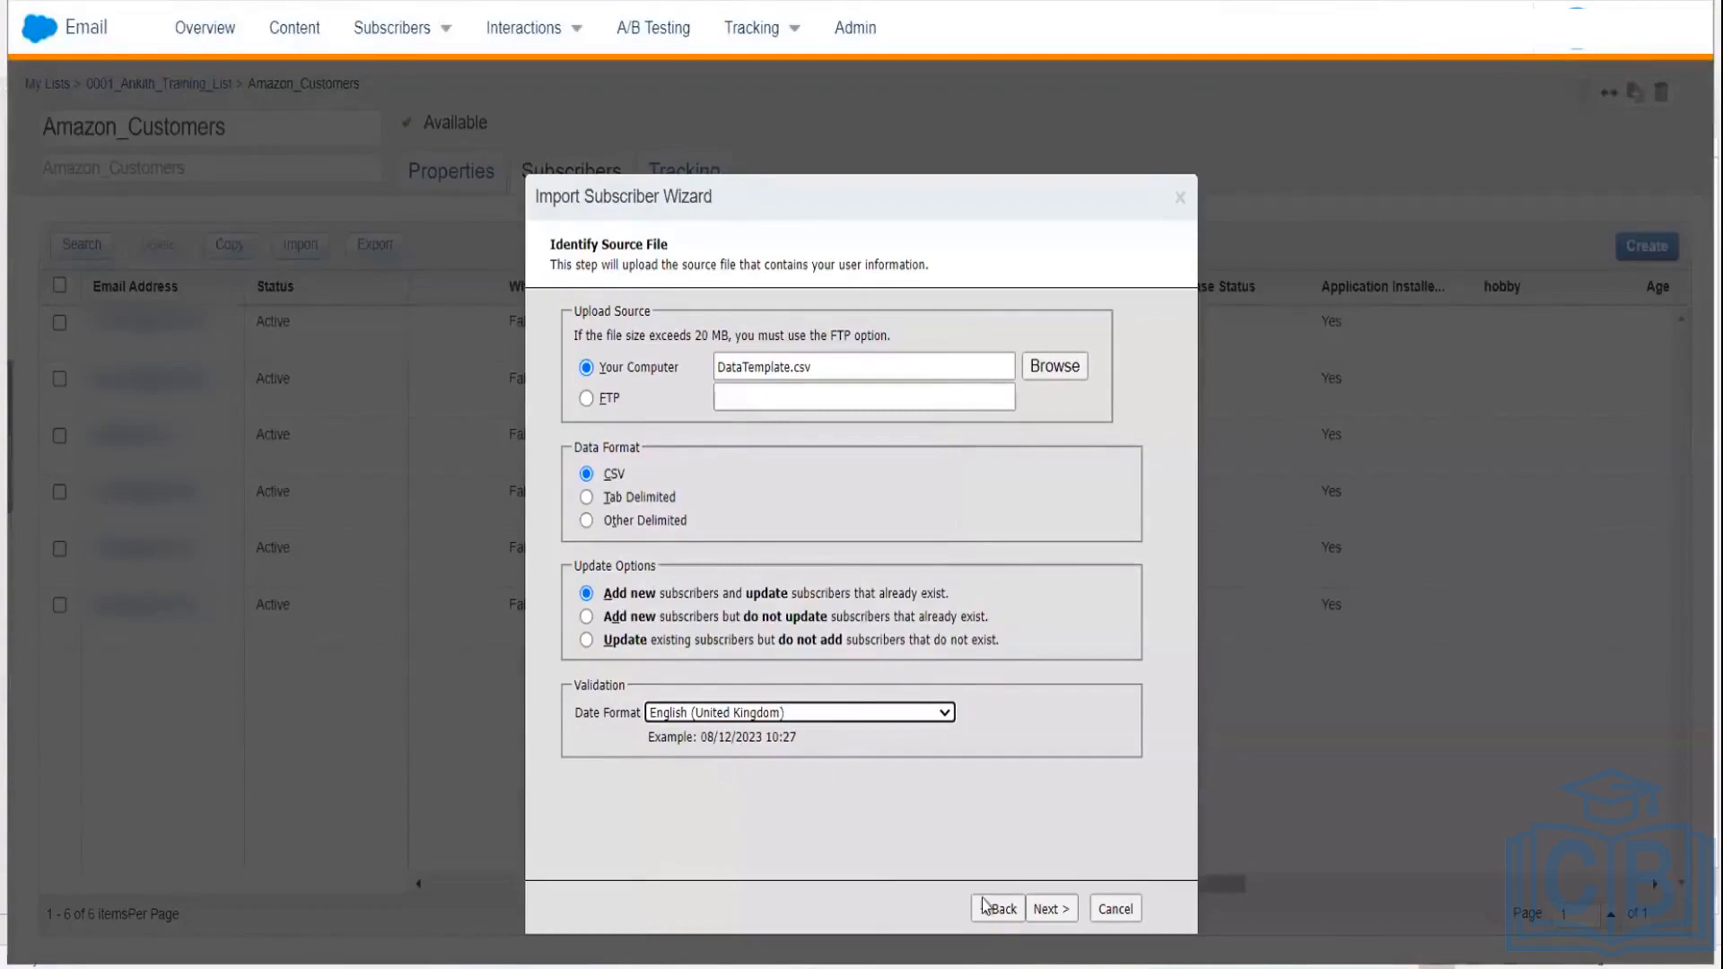
{"action": "left_click", "coordinate": [1050, 909]}
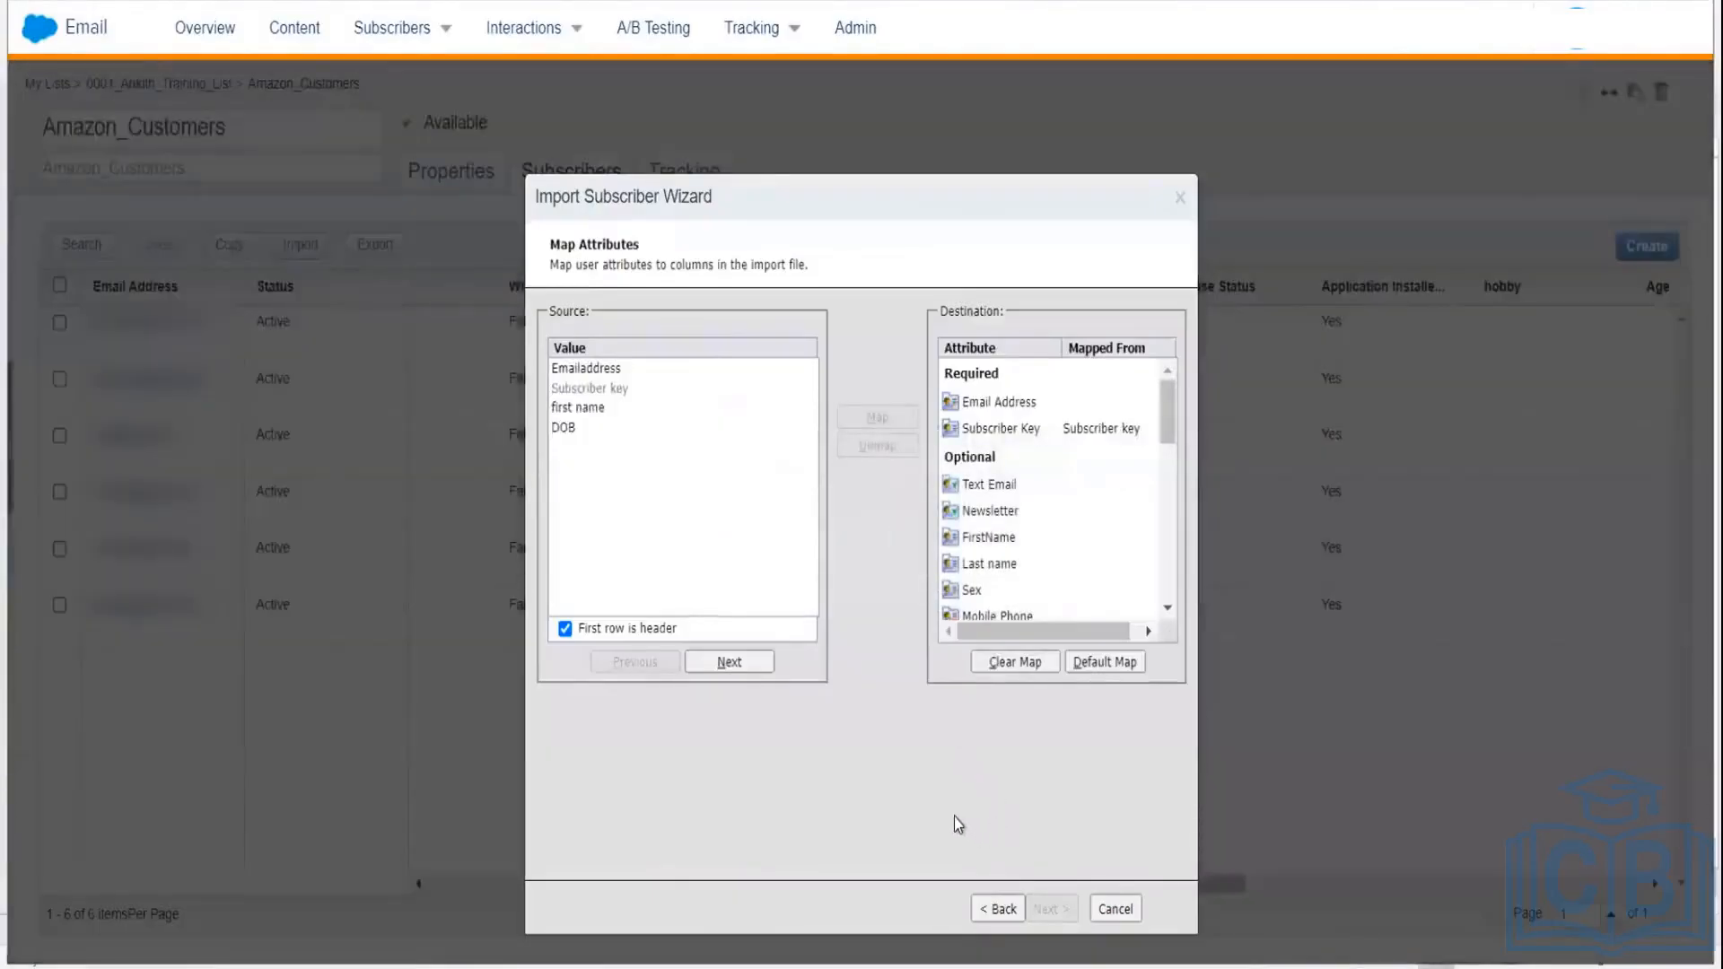
Step: Map Emailaddress→Email Address, first name→FirstName, DOB→Date of Birth, and proceed to Confirm Mappings
{"action": "left_click", "coordinate": [615, 370]}
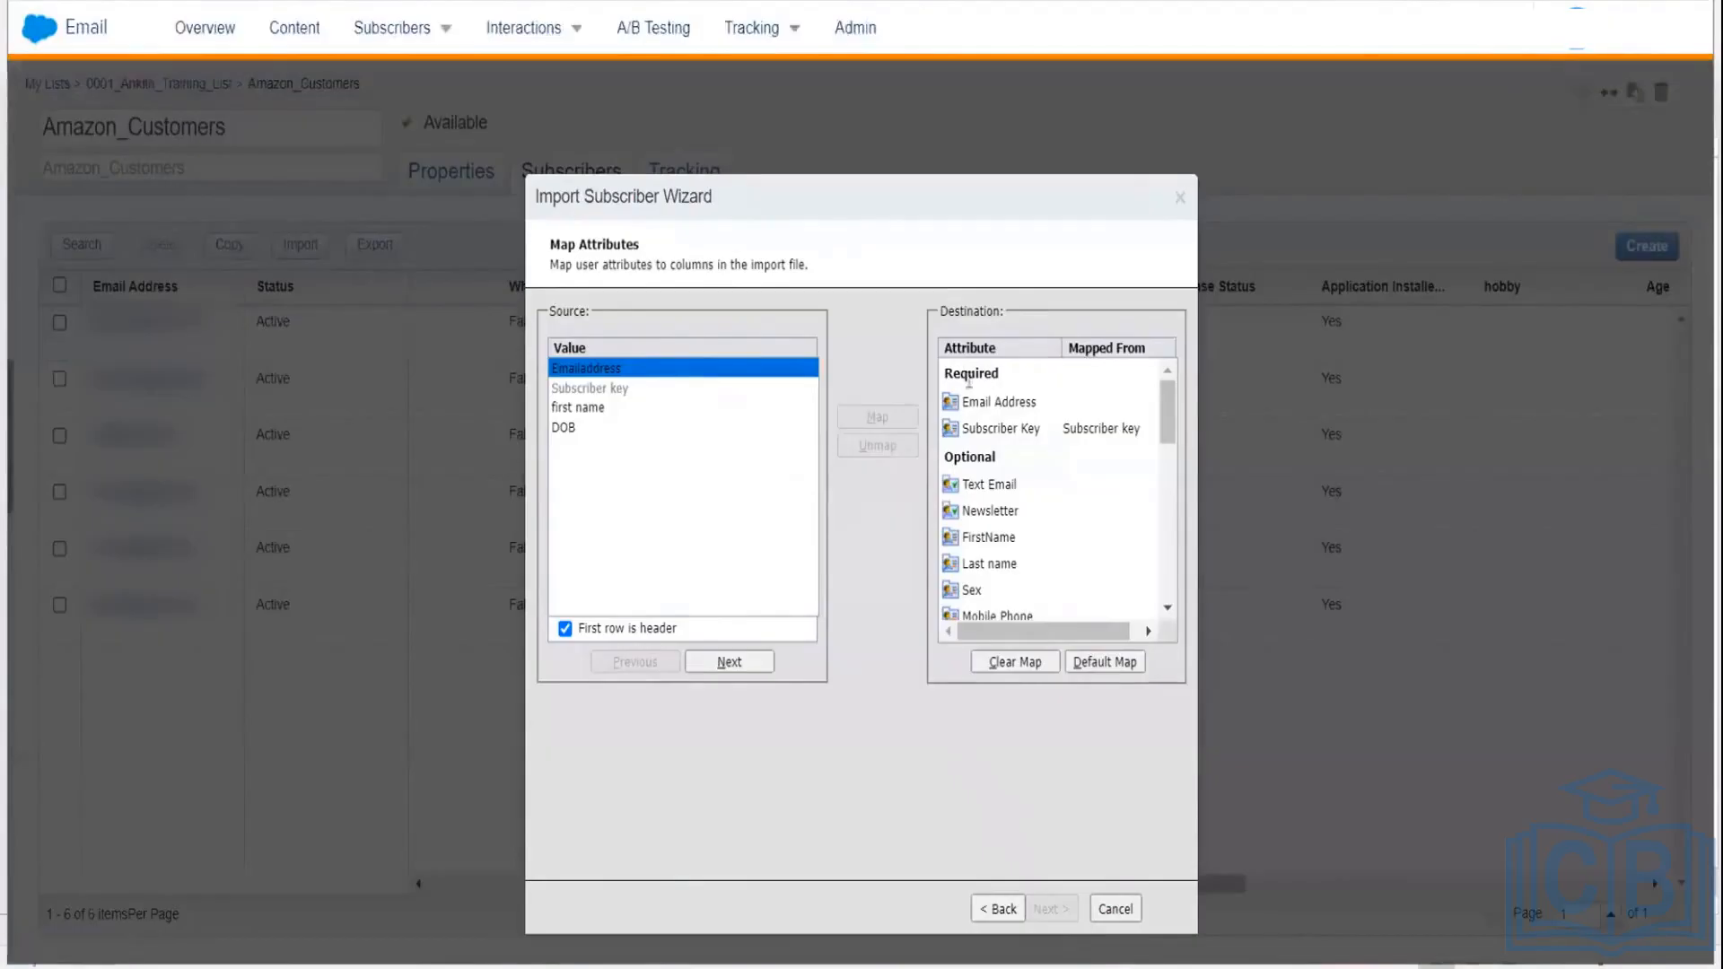
{"action": "left_click", "coordinate": [990, 413]}
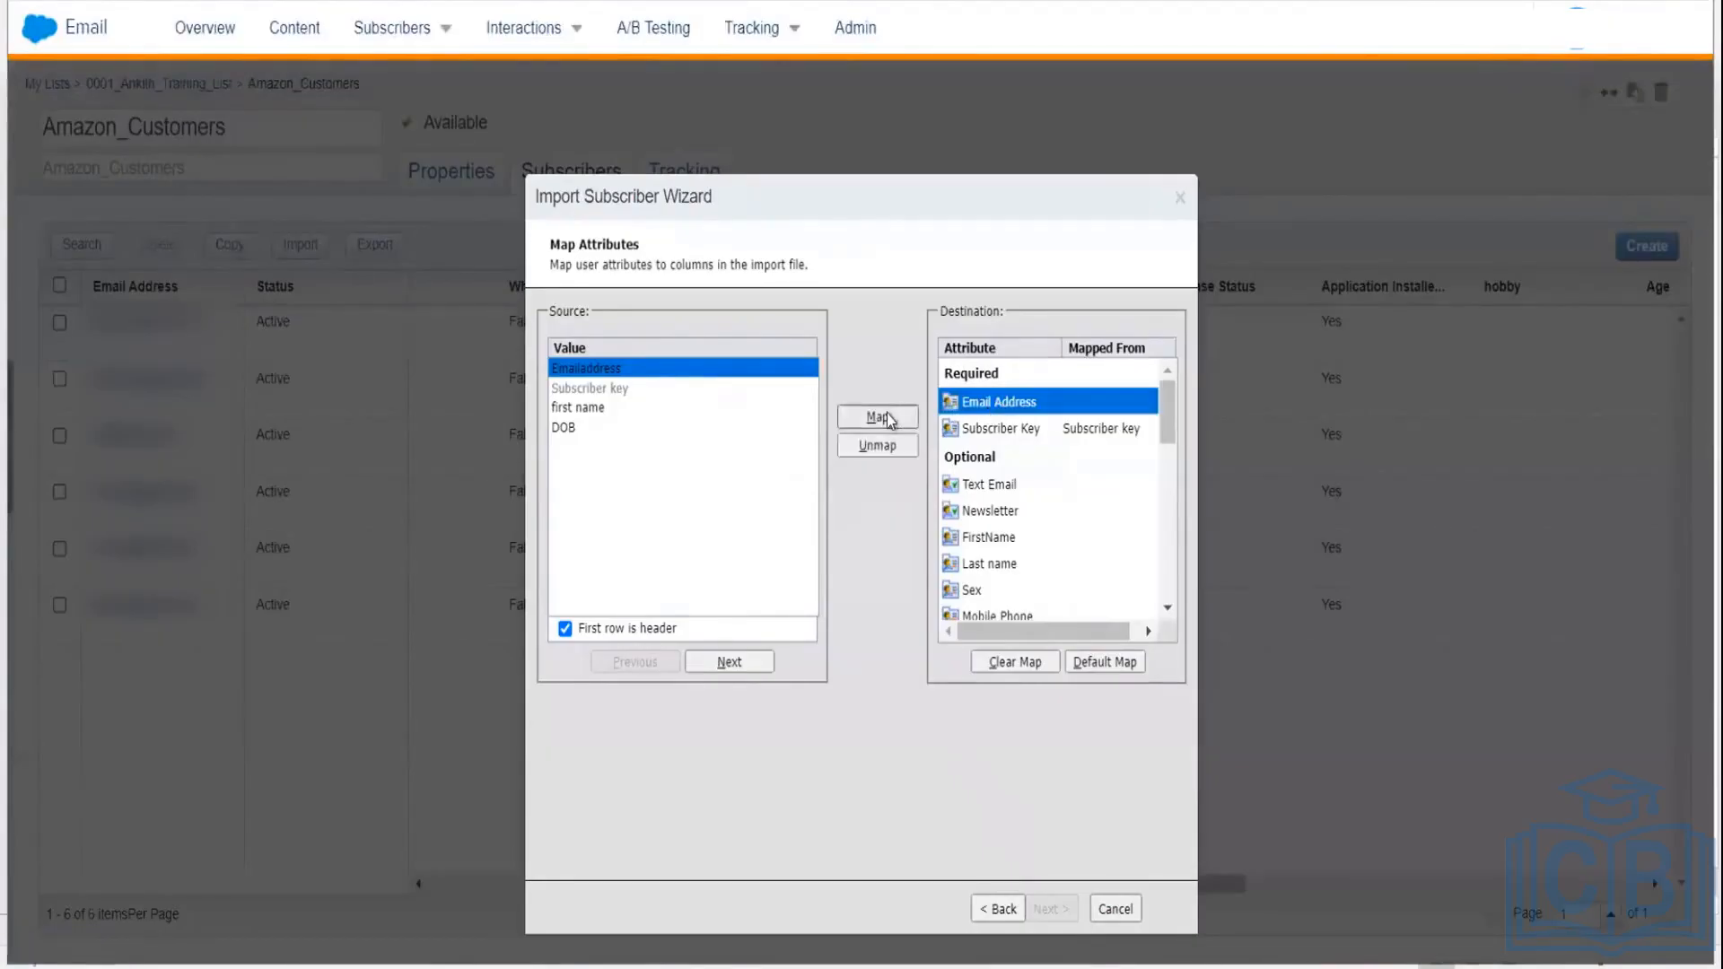
{"action": "left_click", "coordinate": [861, 416]}
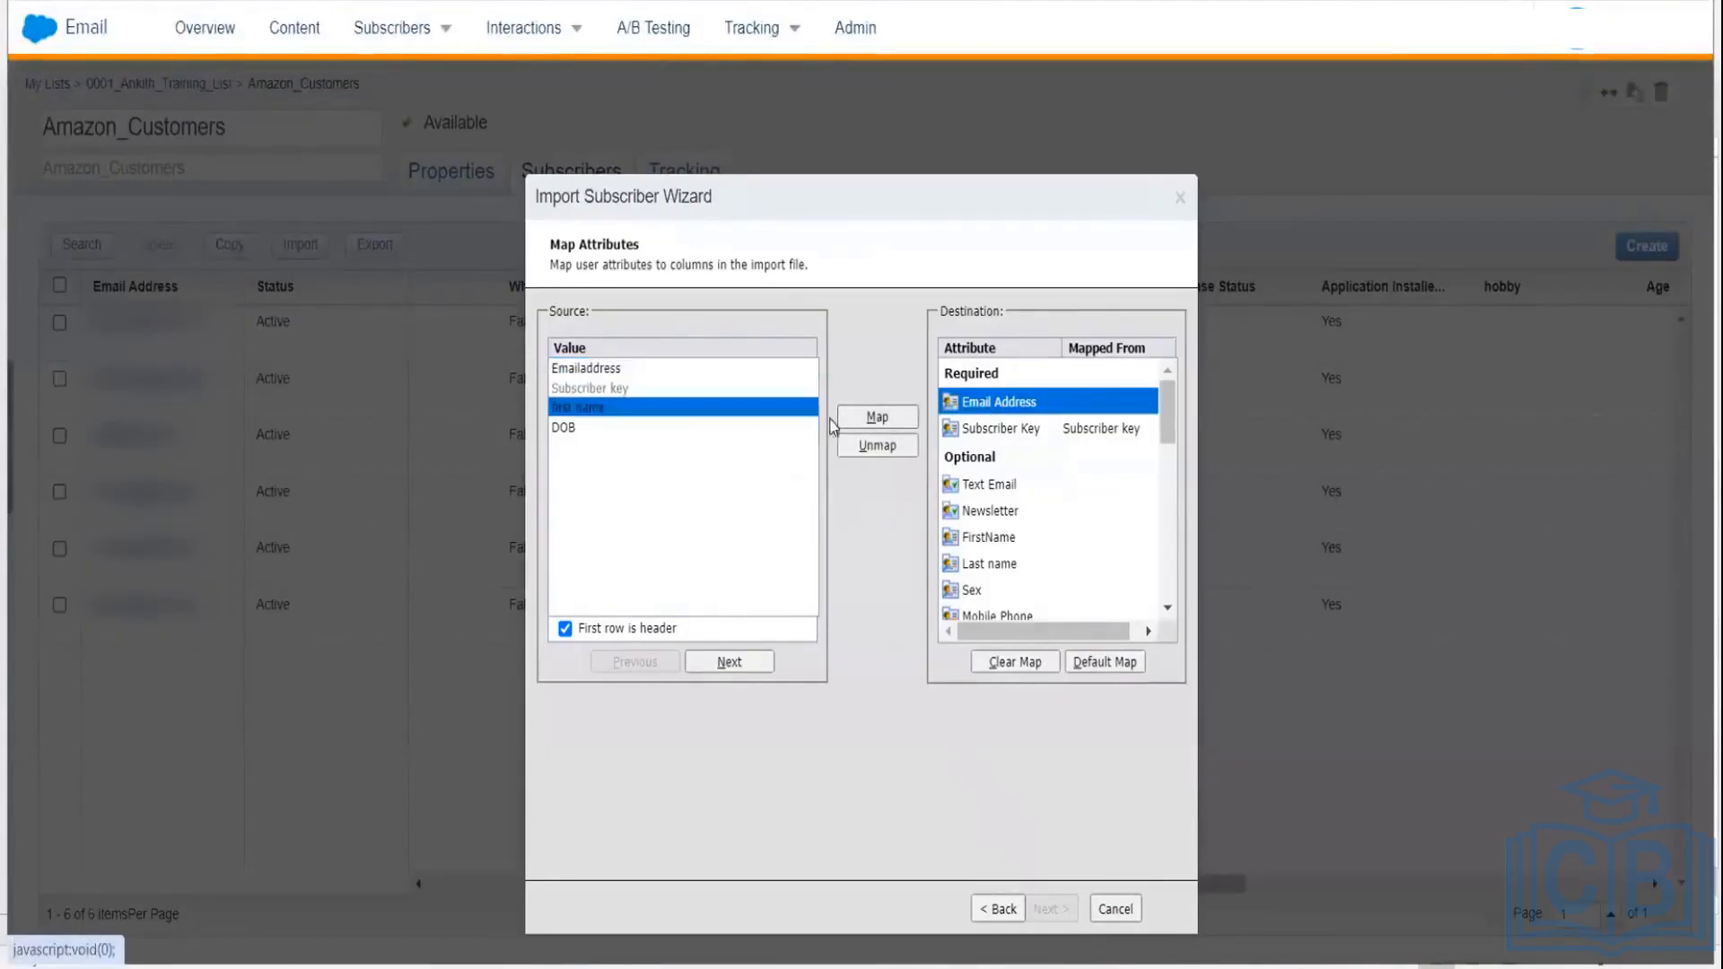
{"action": "left_click", "coordinate": [596, 409]}
{"action": "left_click", "coordinate": [979, 539]}
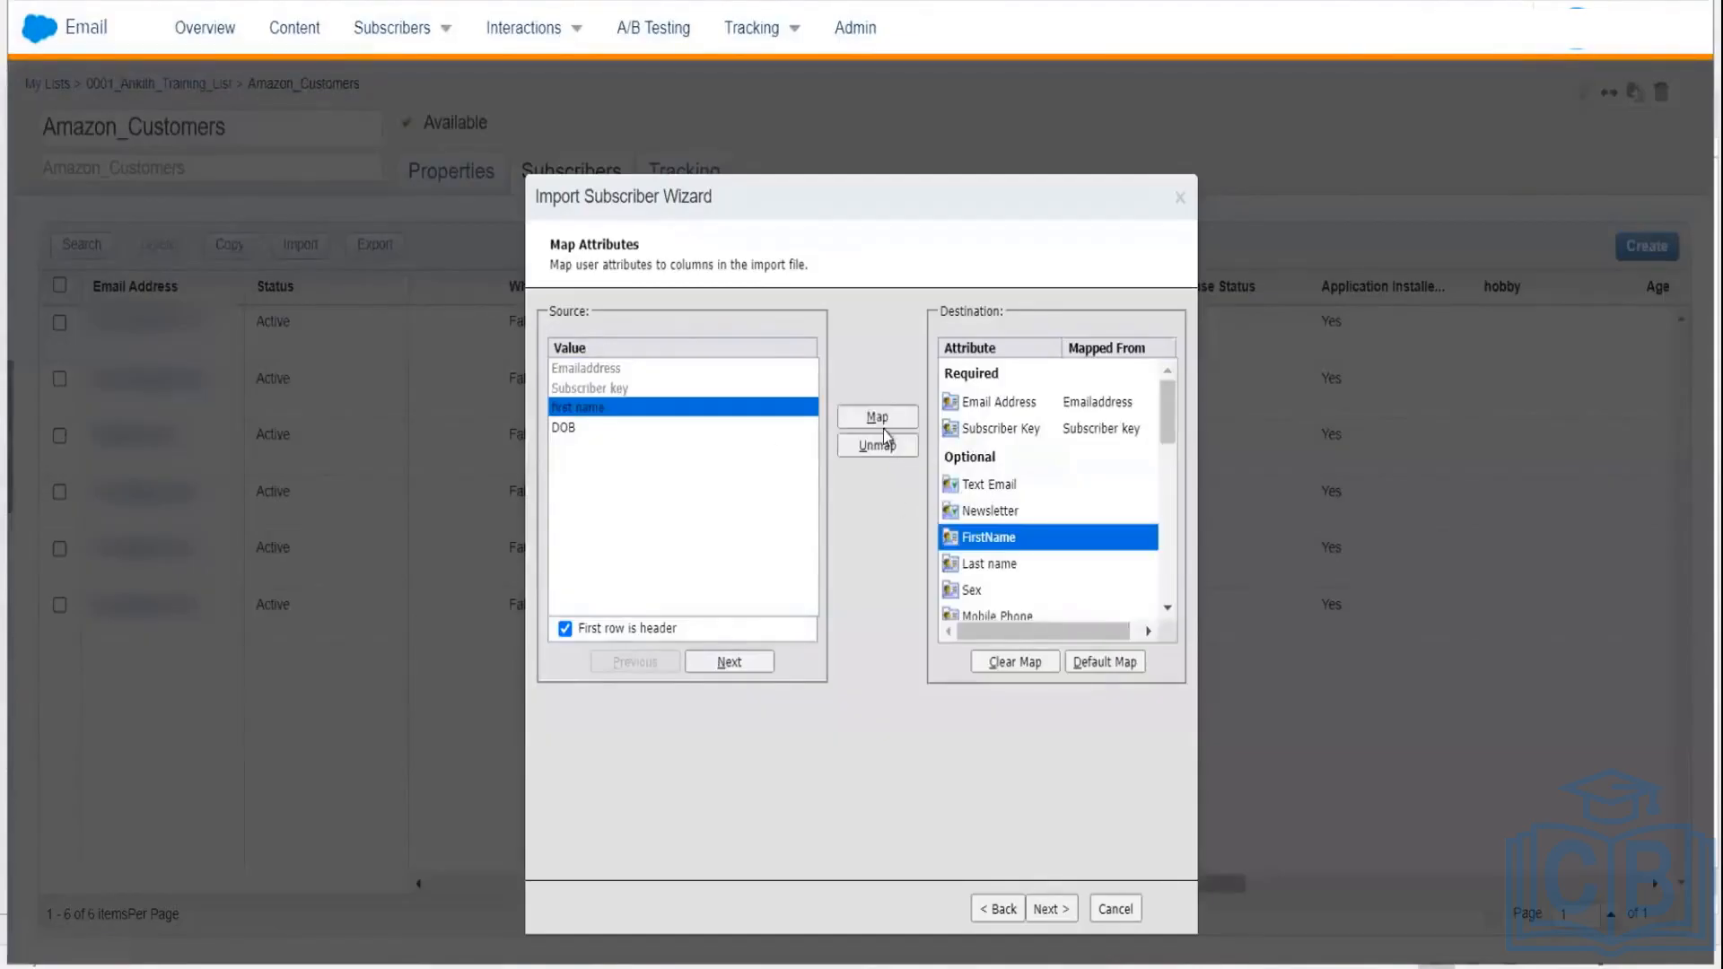
{"action": "left_click", "coordinate": [562, 428]}
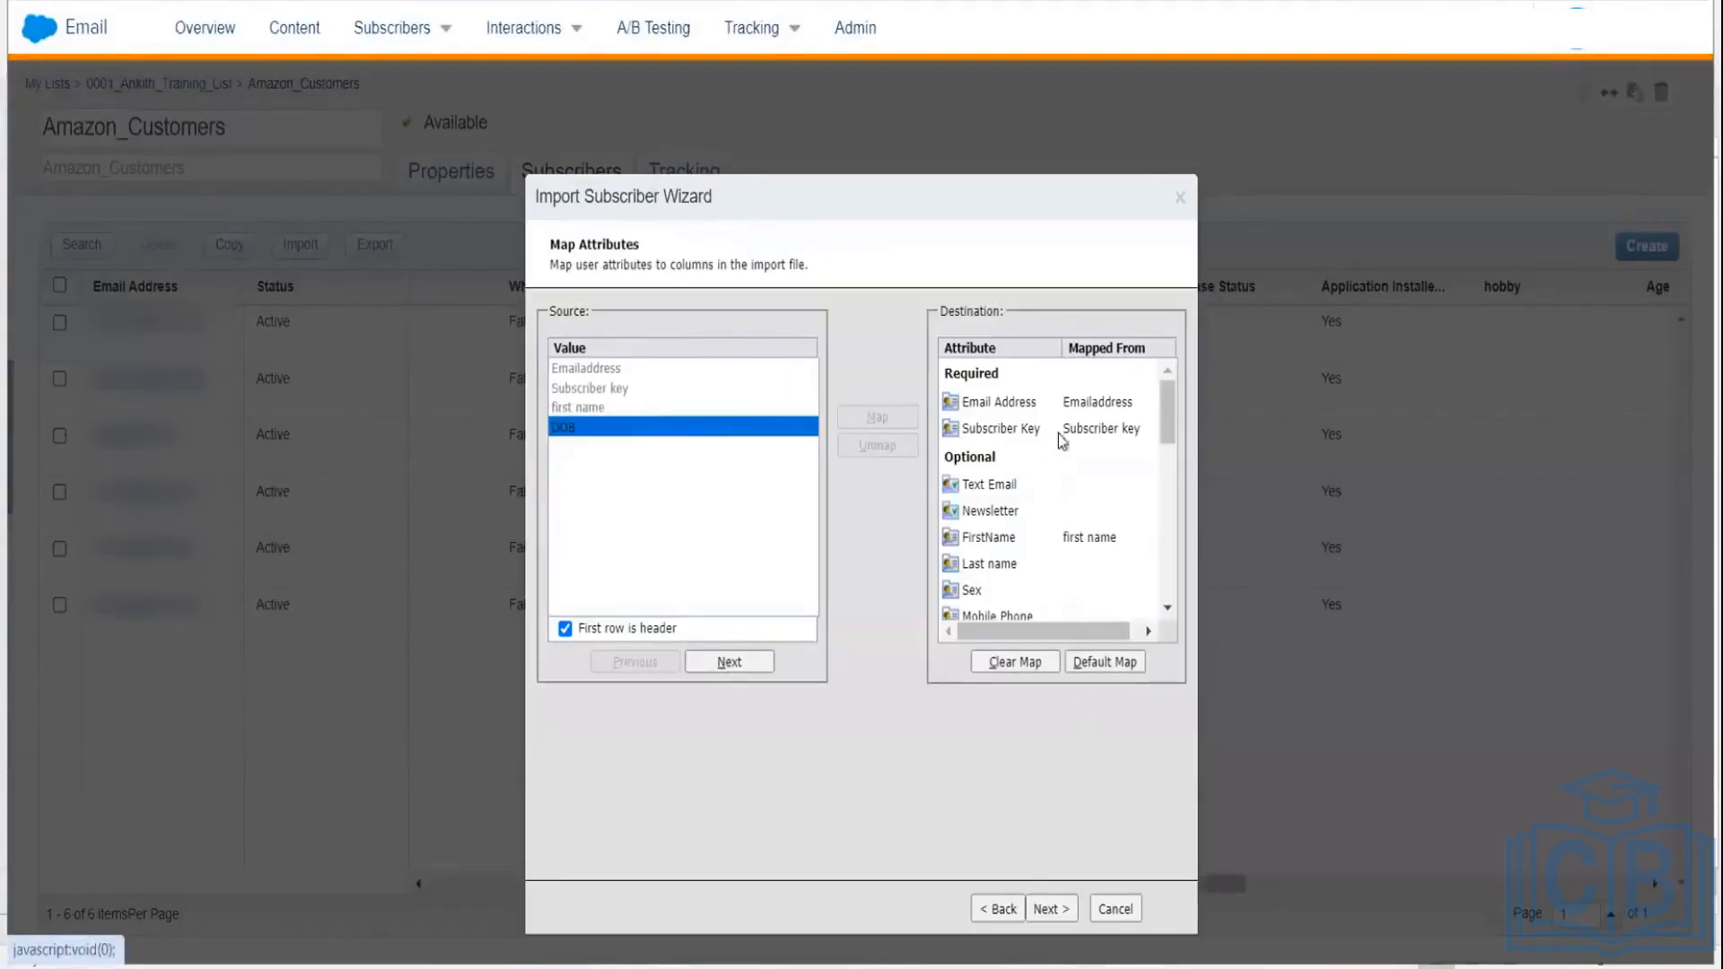
{"action": "left_click_drag", "start_coordinate": [1168, 406], "coordinate": [1170, 460]}
{"action": "left_click", "coordinate": [1016, 486]}
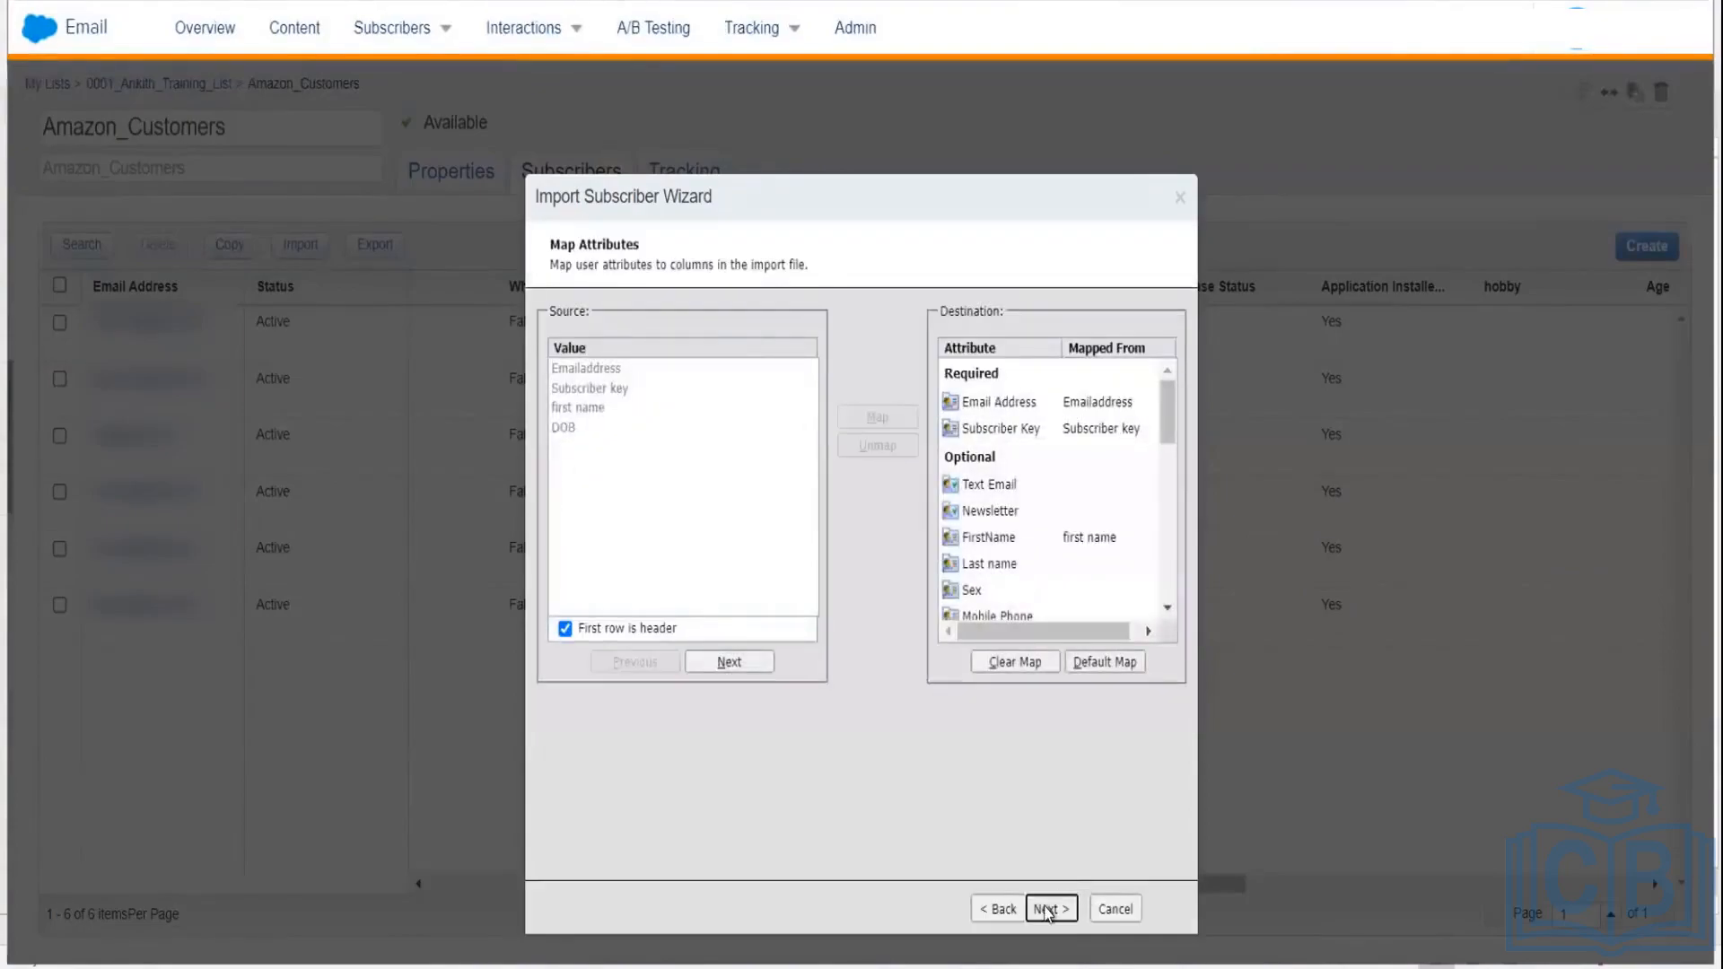
{"action": "left_click", "coordinate": [1046, 910]}
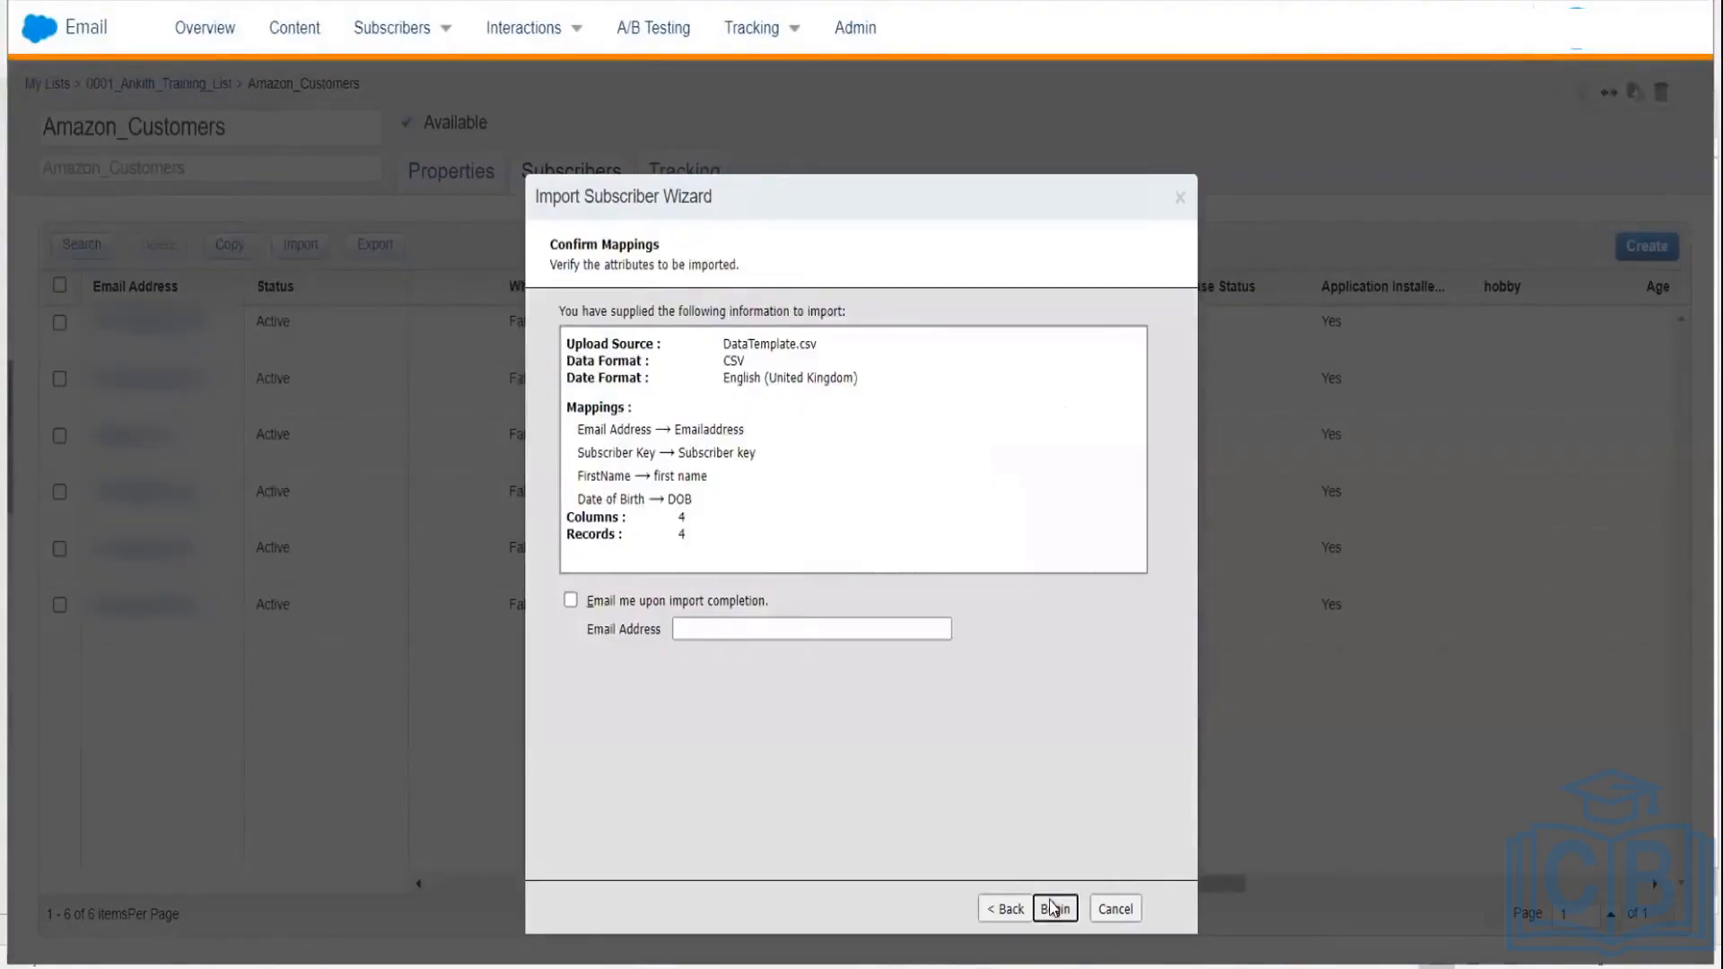
Step: Run the import updating 4 subscribers and return to the 0001_Ankith_Training_List folder
{"action": "left_click", "coordinate": [1053, 909]}
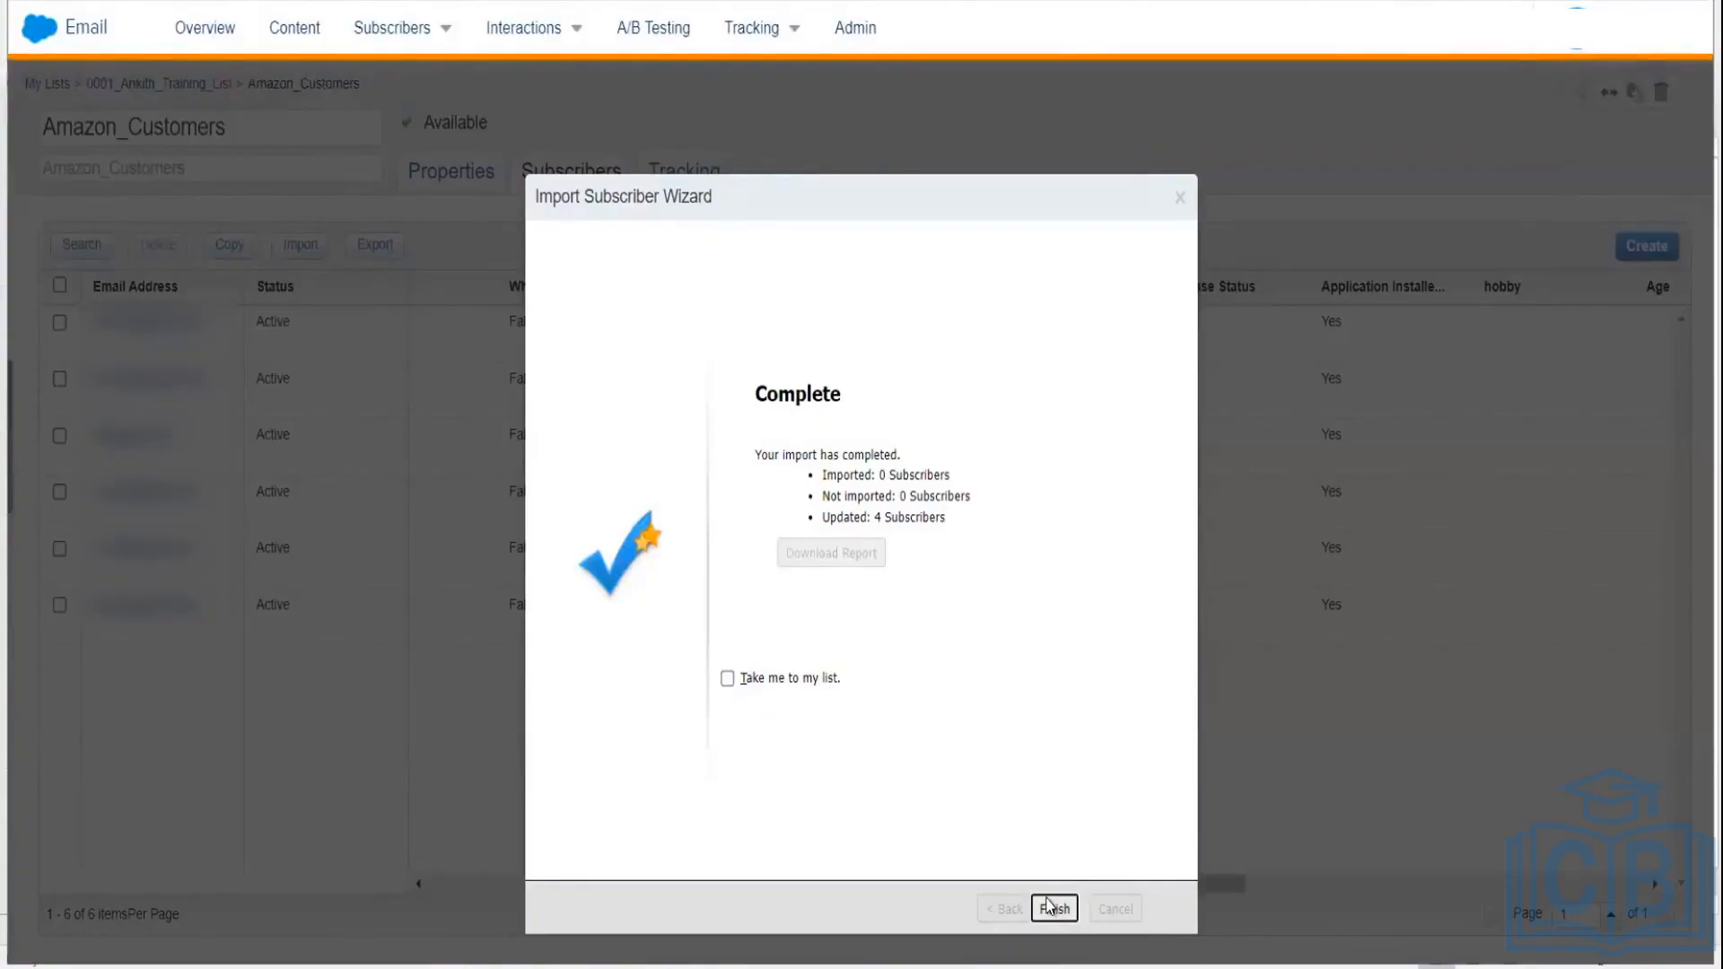
{"action": "left_click", "coordinate": [1050, 907]}
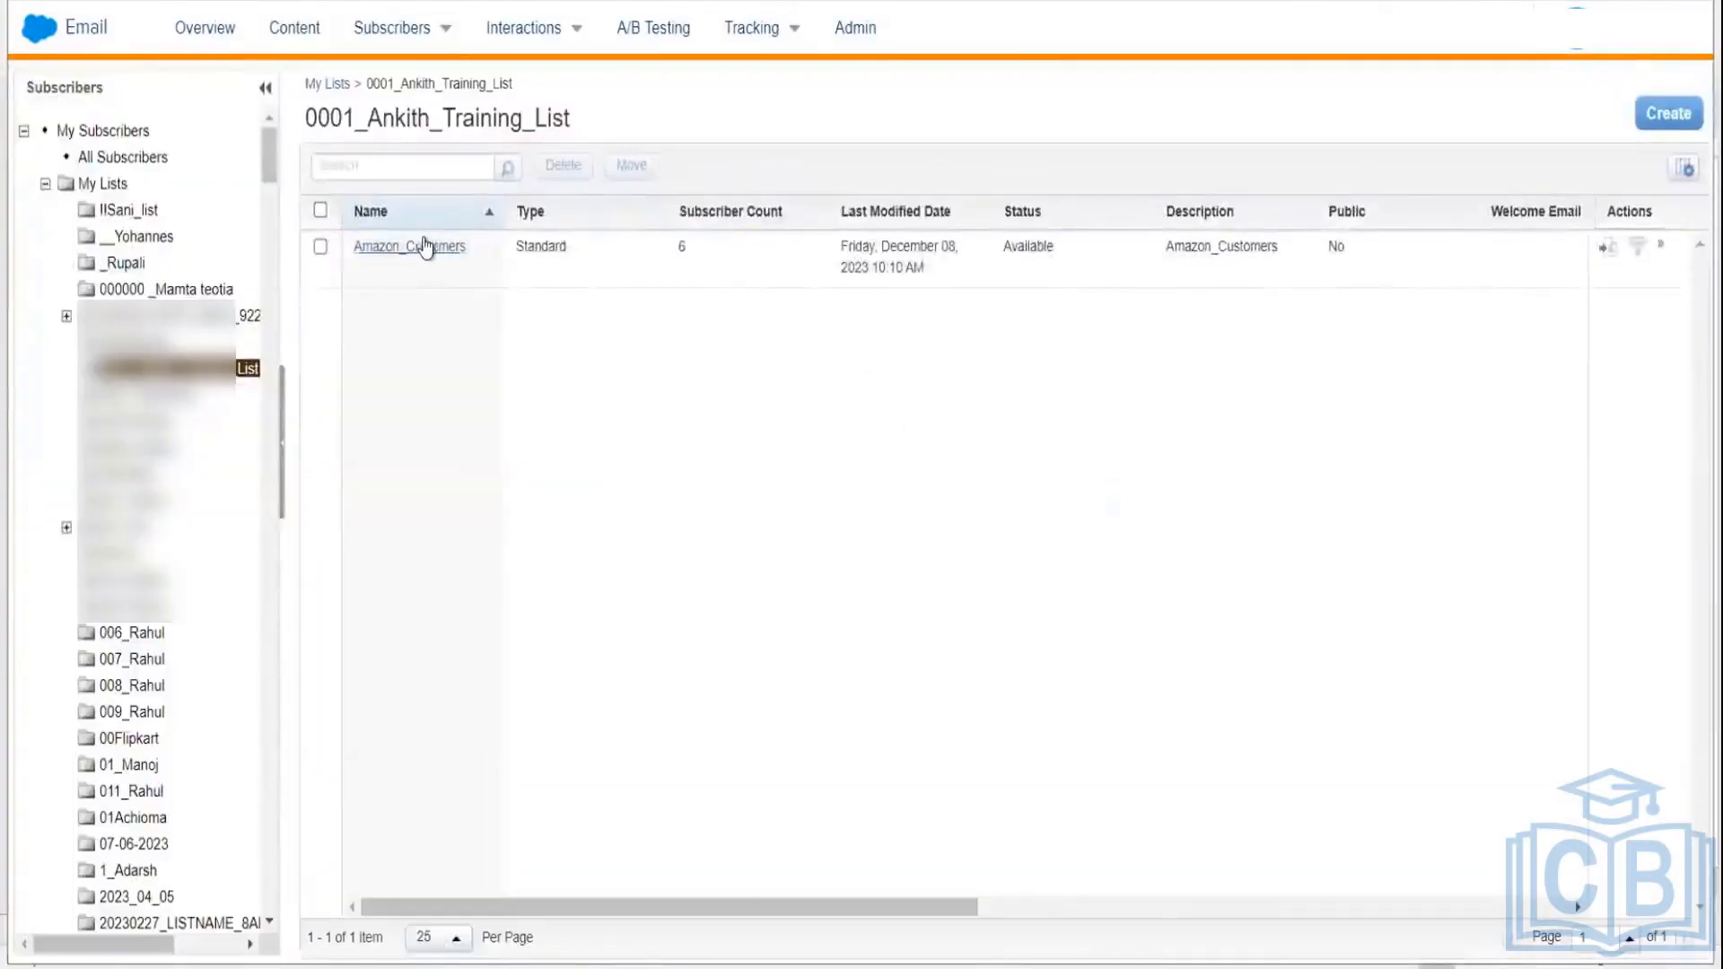
Step: Open Amazon_Customers and scroll to Date of Birth, showing day-first dates like December 02, 1980
{"action": "left_click", "coordinate": [426, 247]}
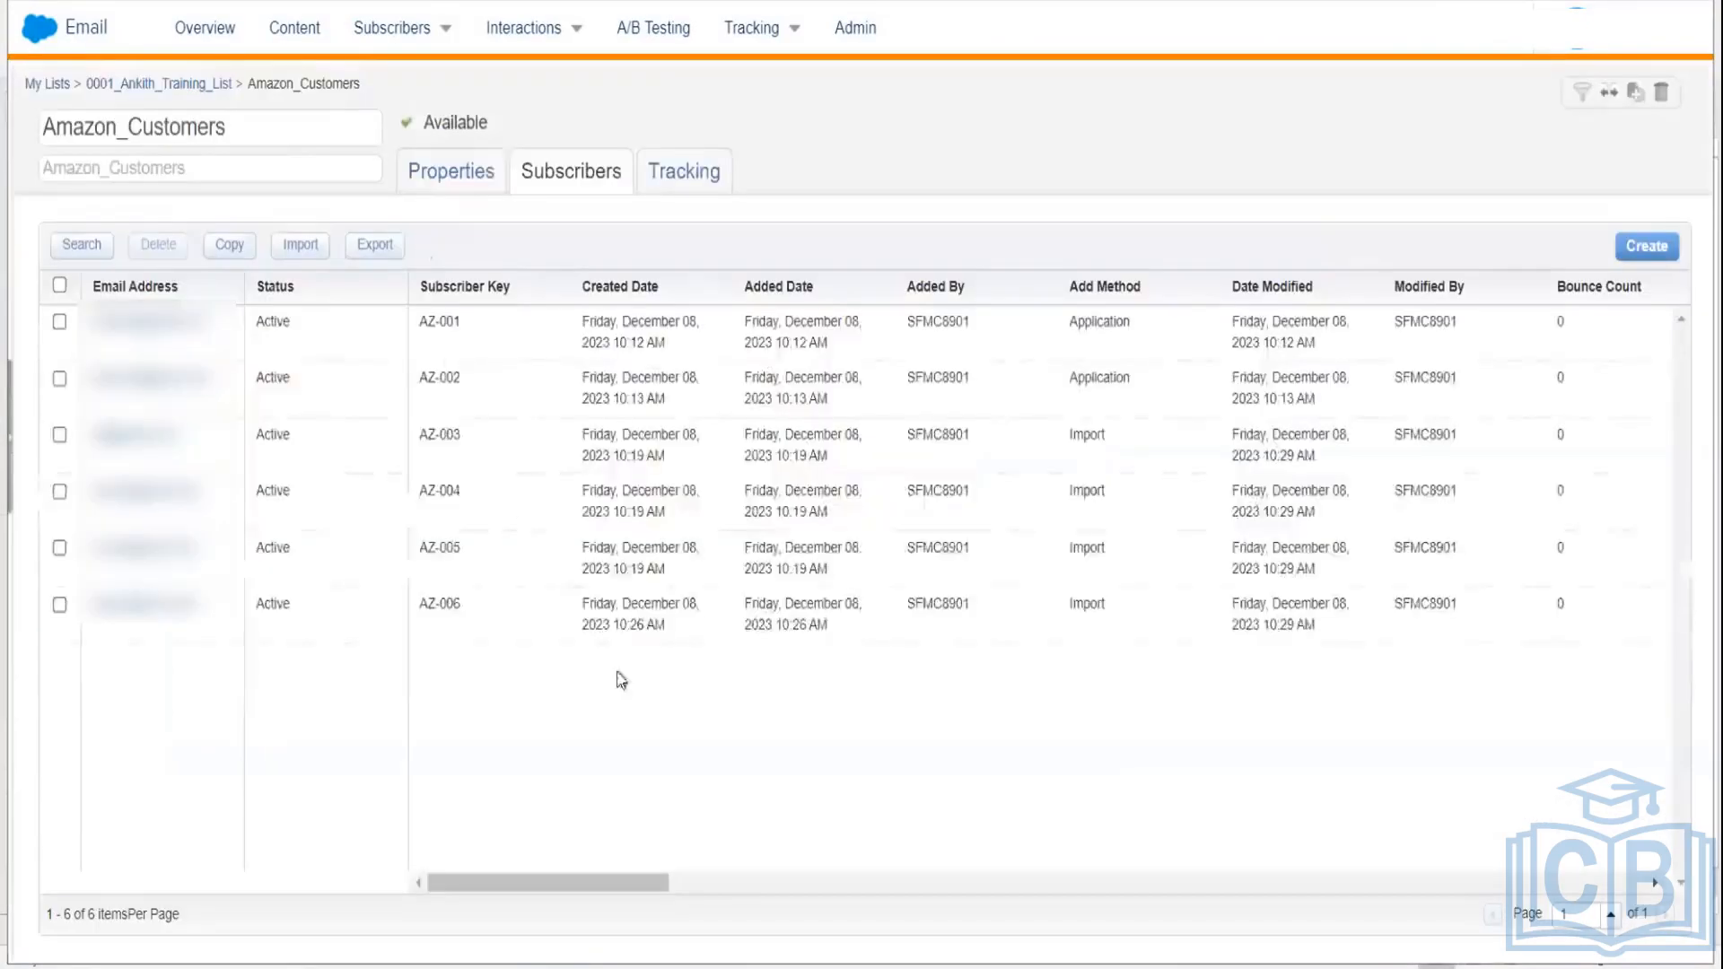
{"action": "left_click_drag", "start_coordinate": [612, 889], "coordinate": [1240, 816]}
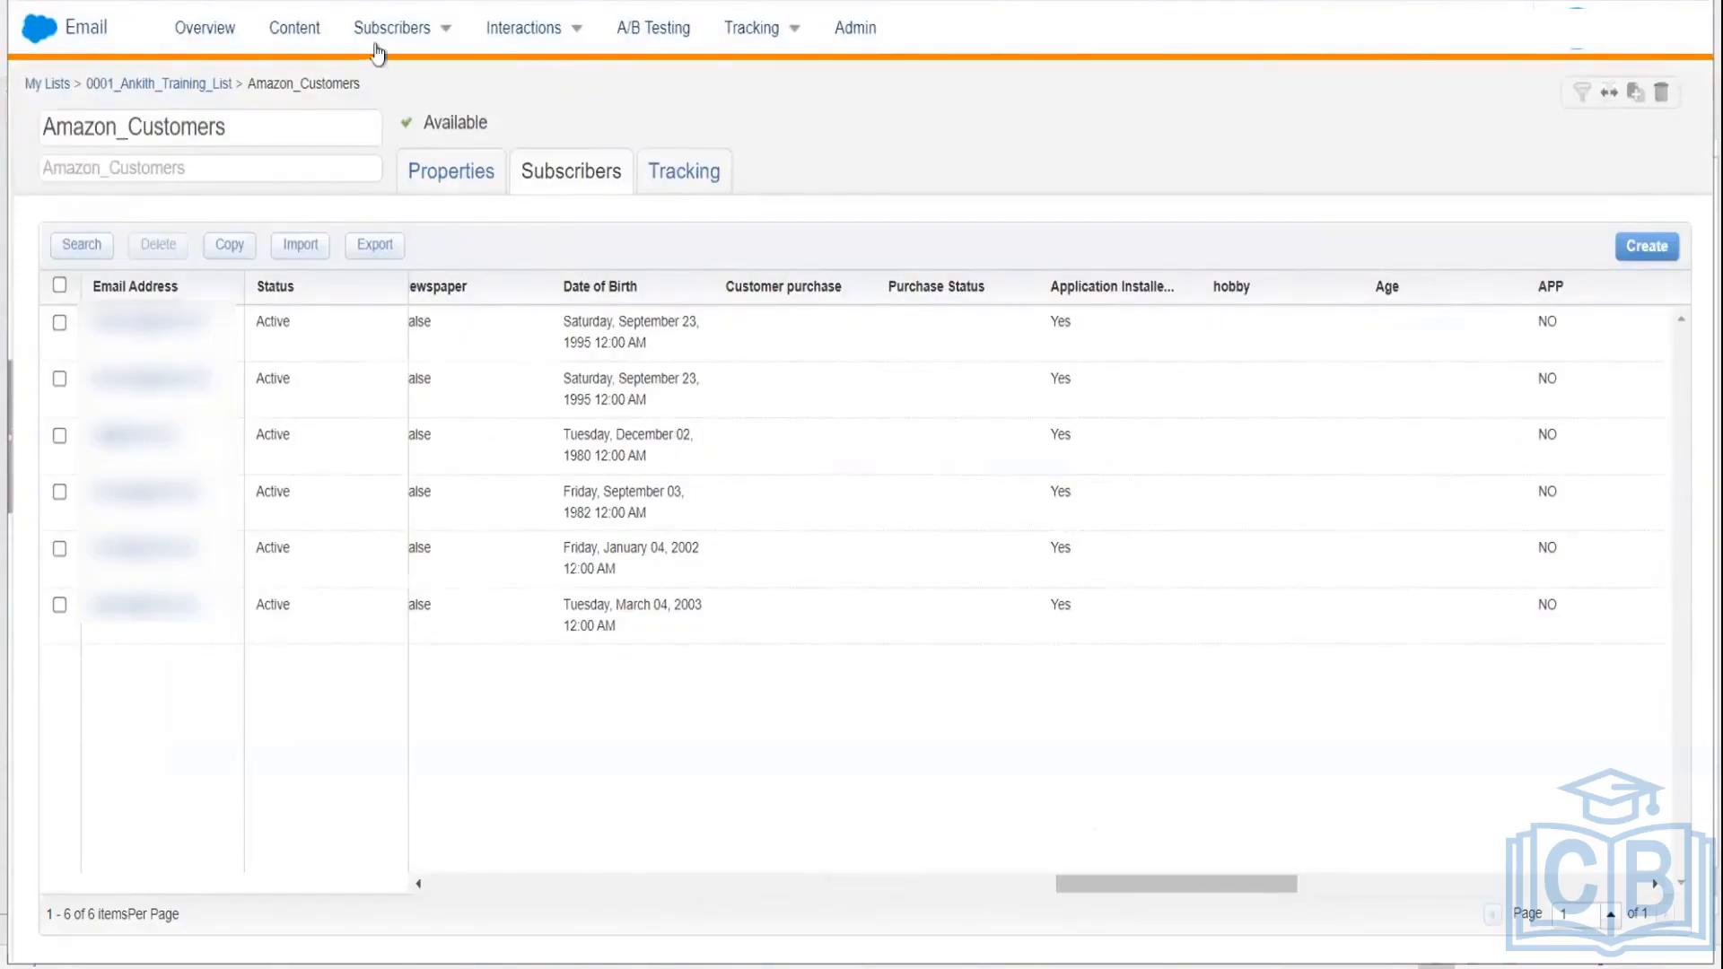
{"action": "mouse_move", "coordinate": [391, 33]}
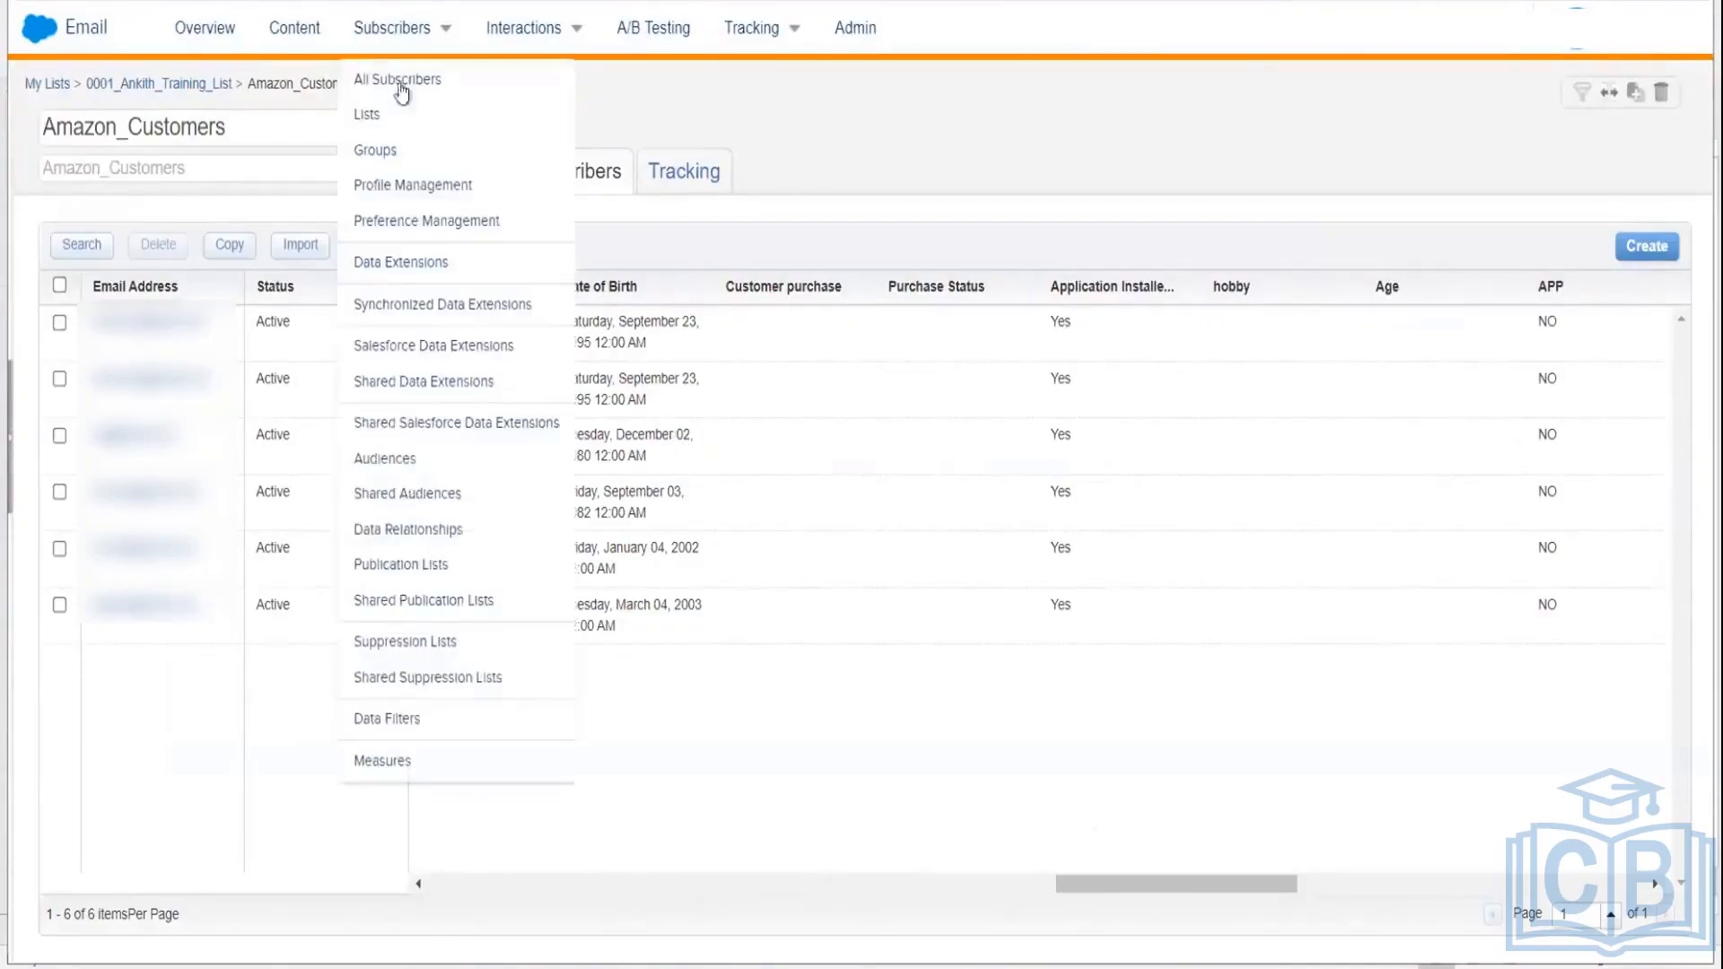
Step: Go to Subscribers > Profile Management and open the Date of Birth attribute's Properties dialog
{"action": "left_click", "coordinate": [412, 189]}
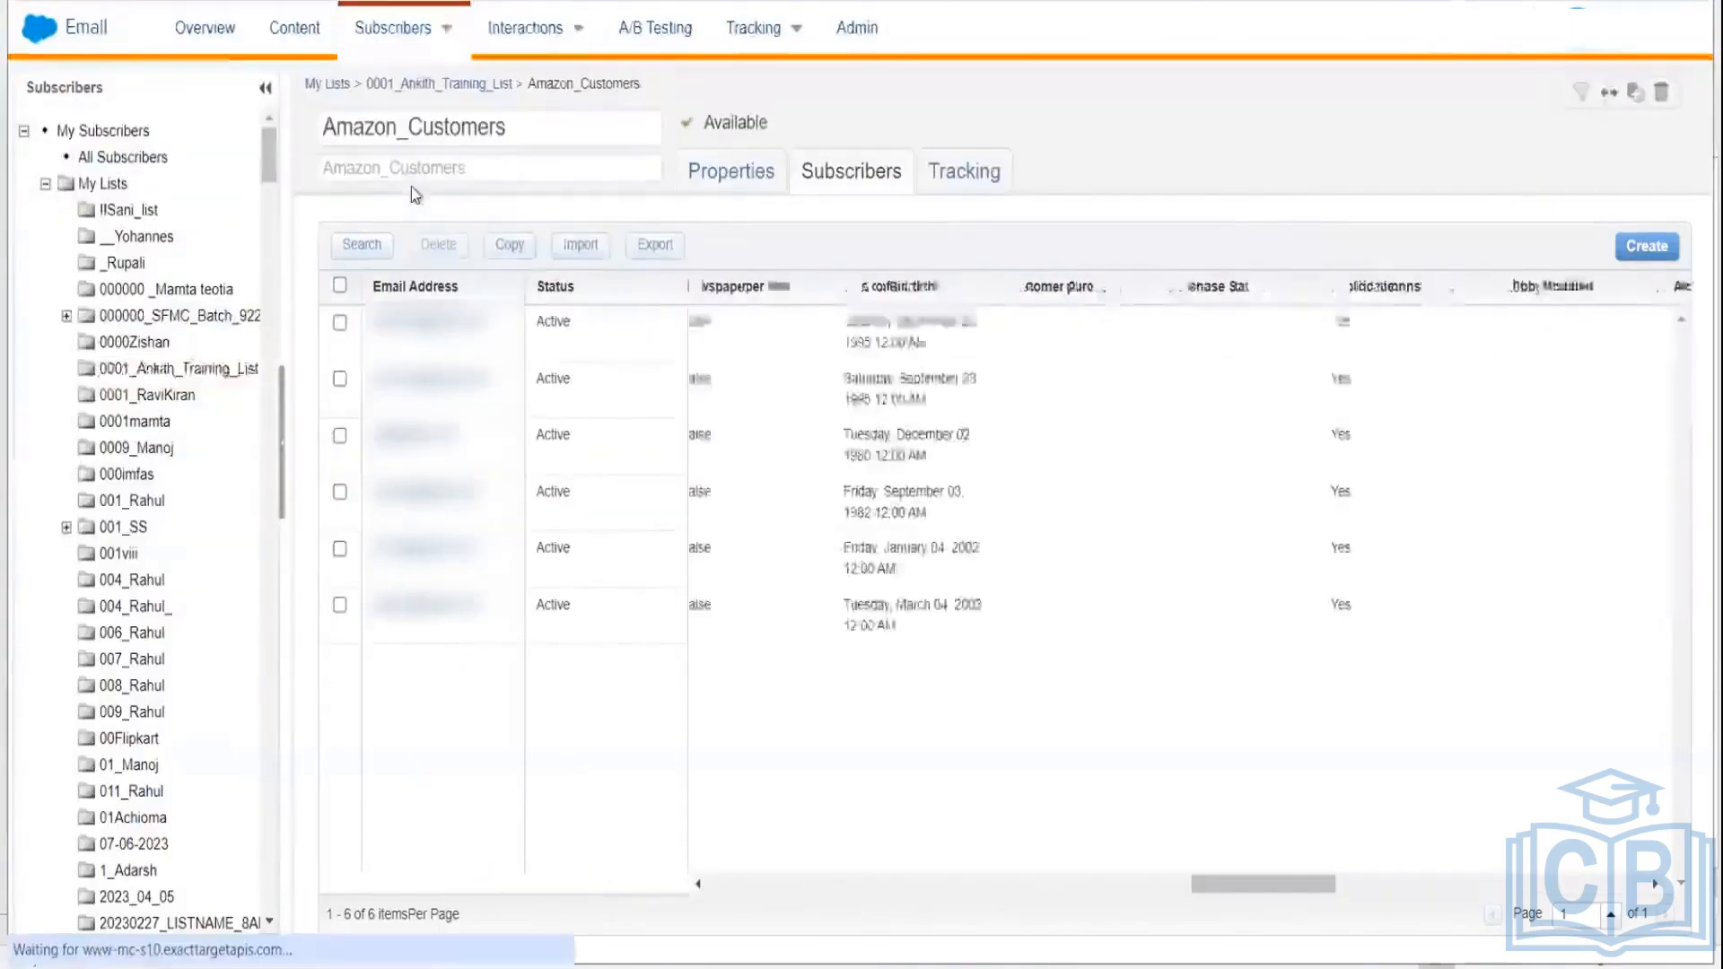
{"action": "mouse_move", "coordinate": [440, 29]}
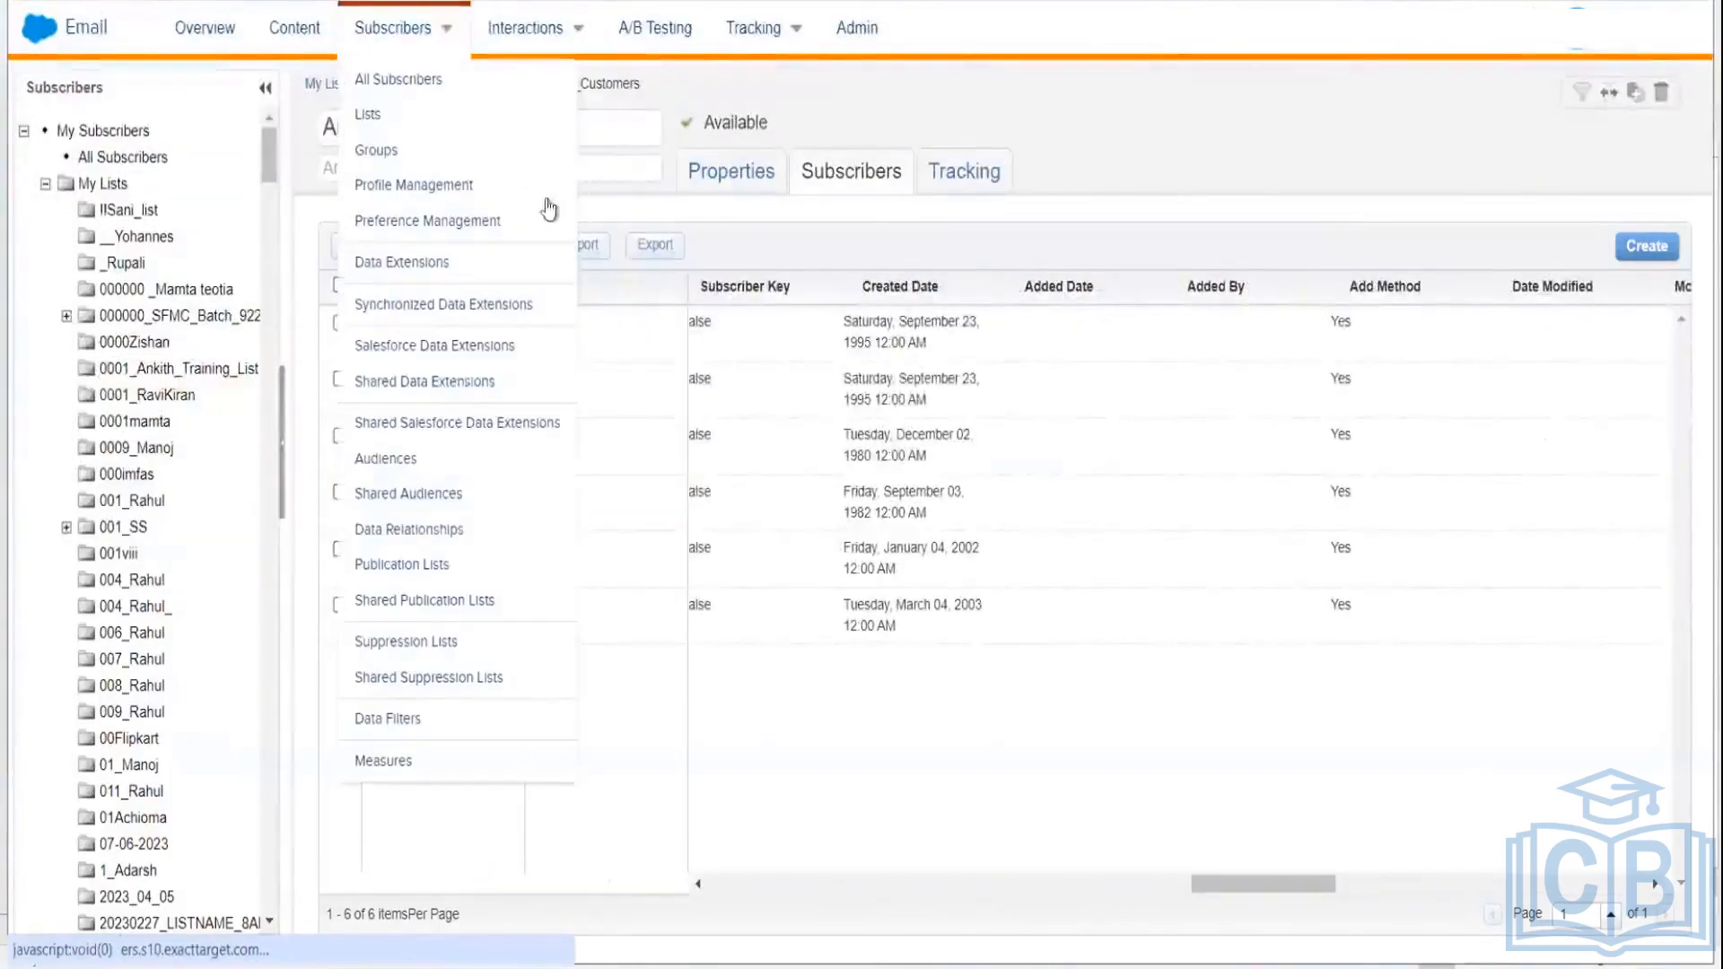
{"action": "left_click", "coordinate": [408, 186]}
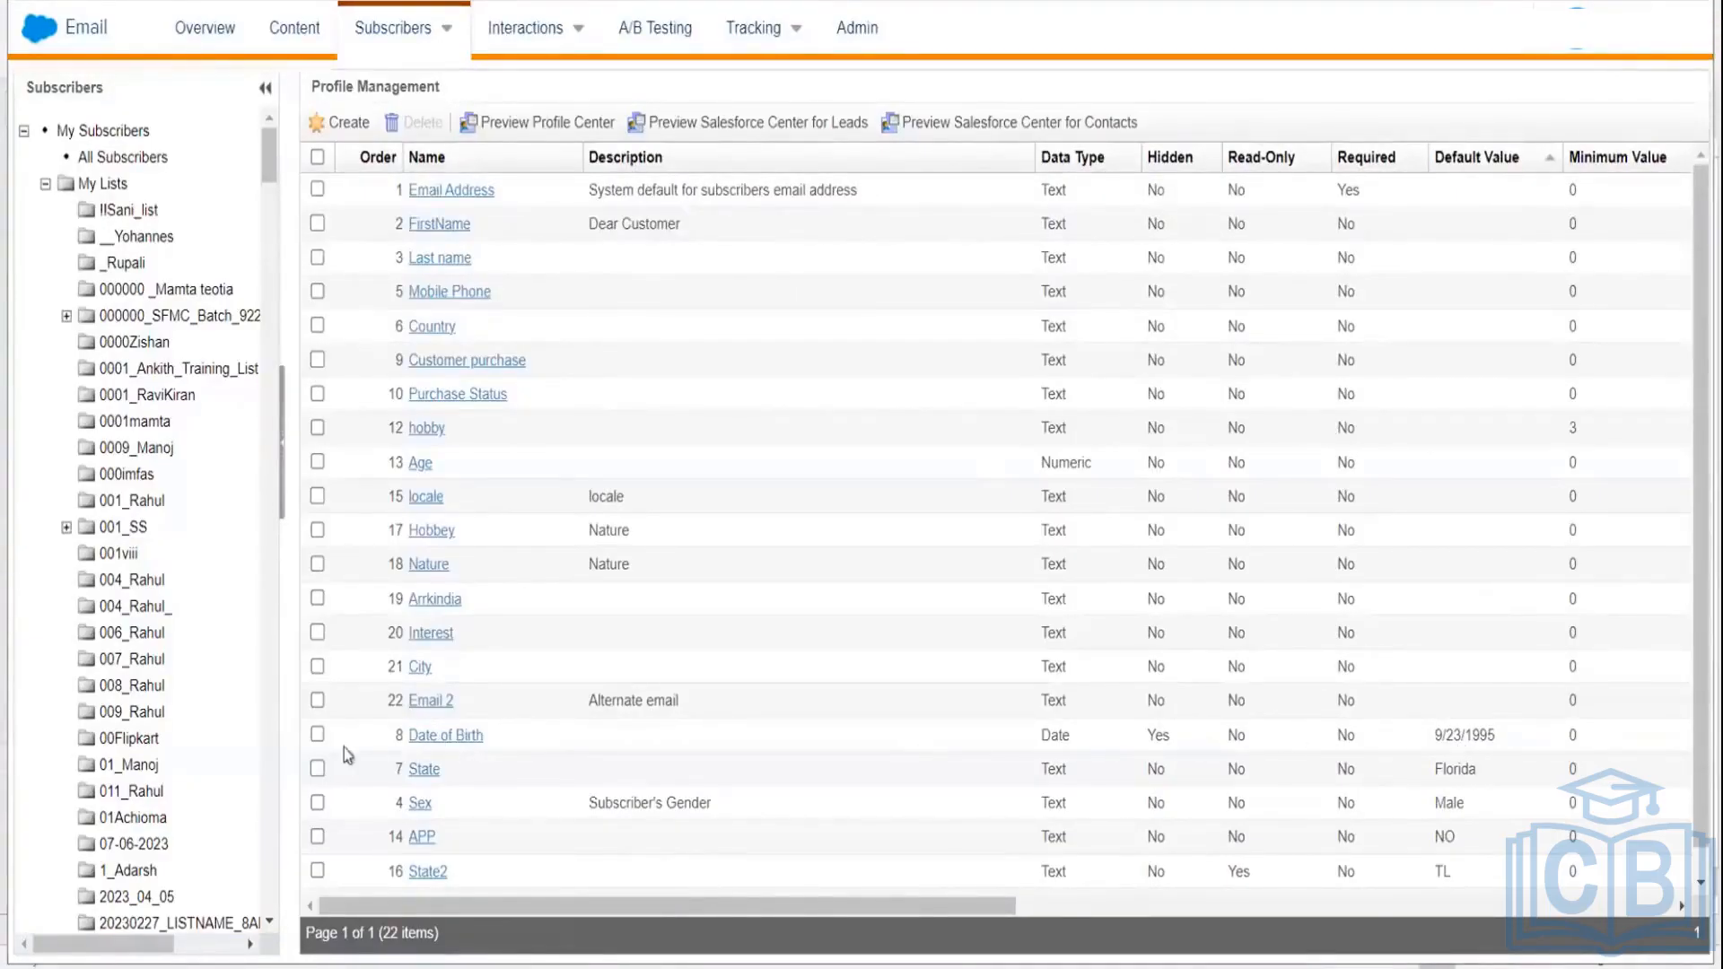
{"action": "left_click", "coordinate": [316, 734]}
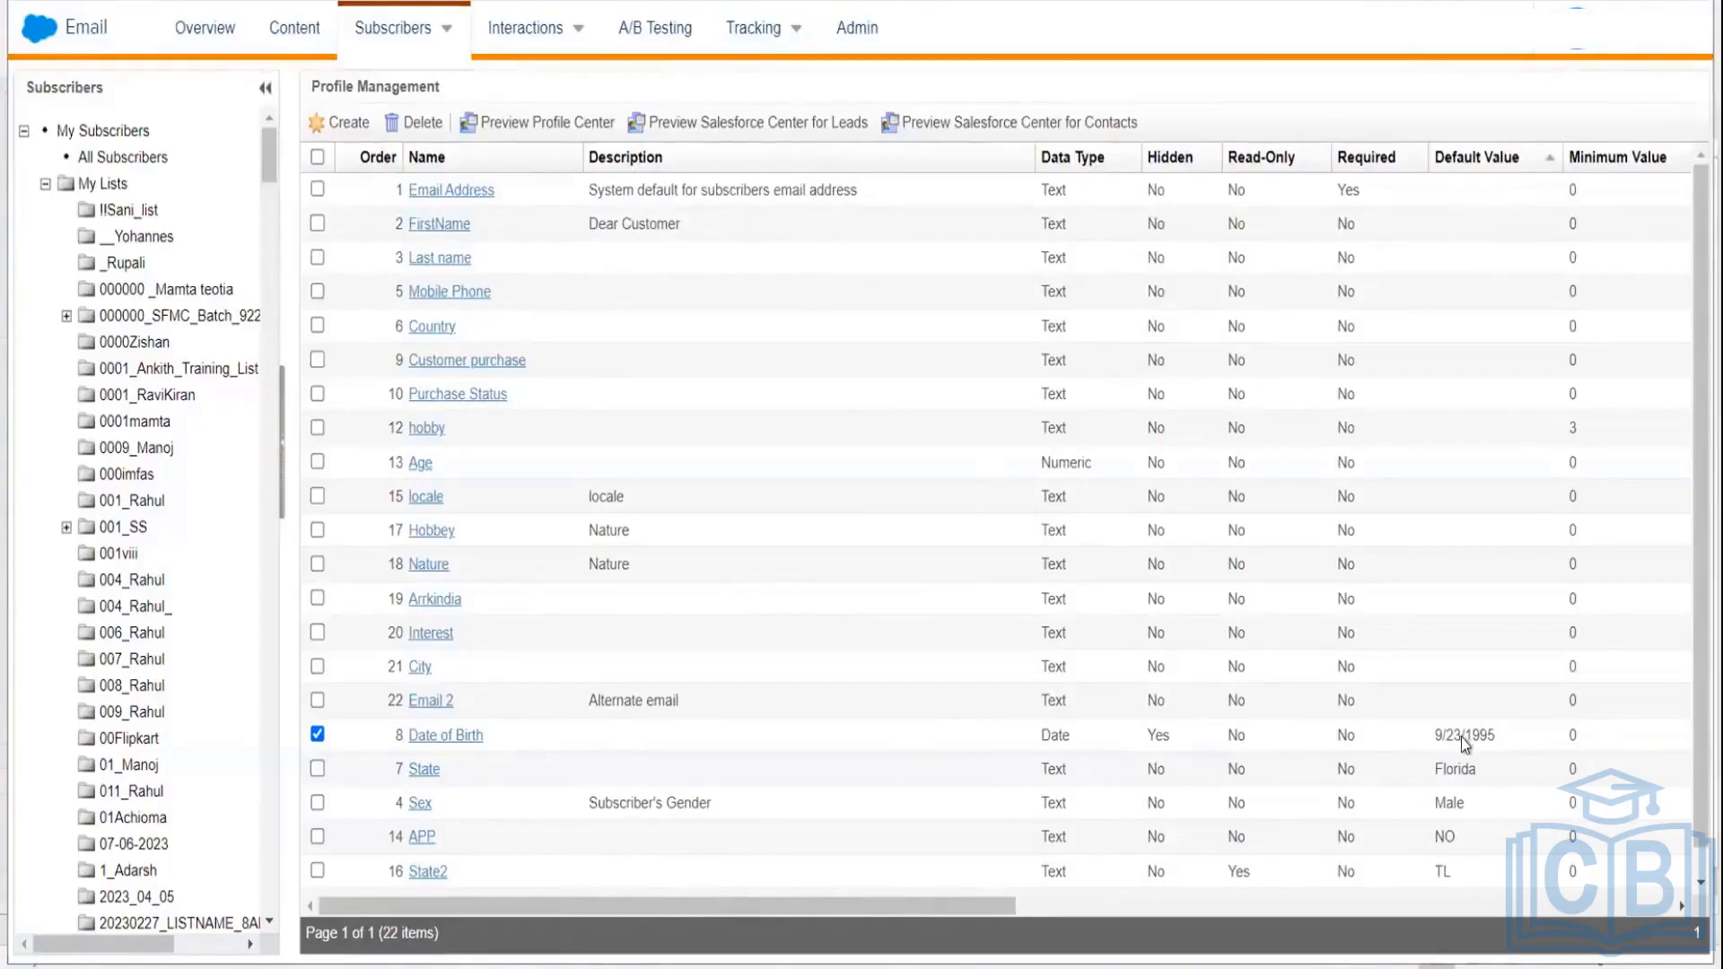
{"action": "left_click", "coordinate": [468, 737]}
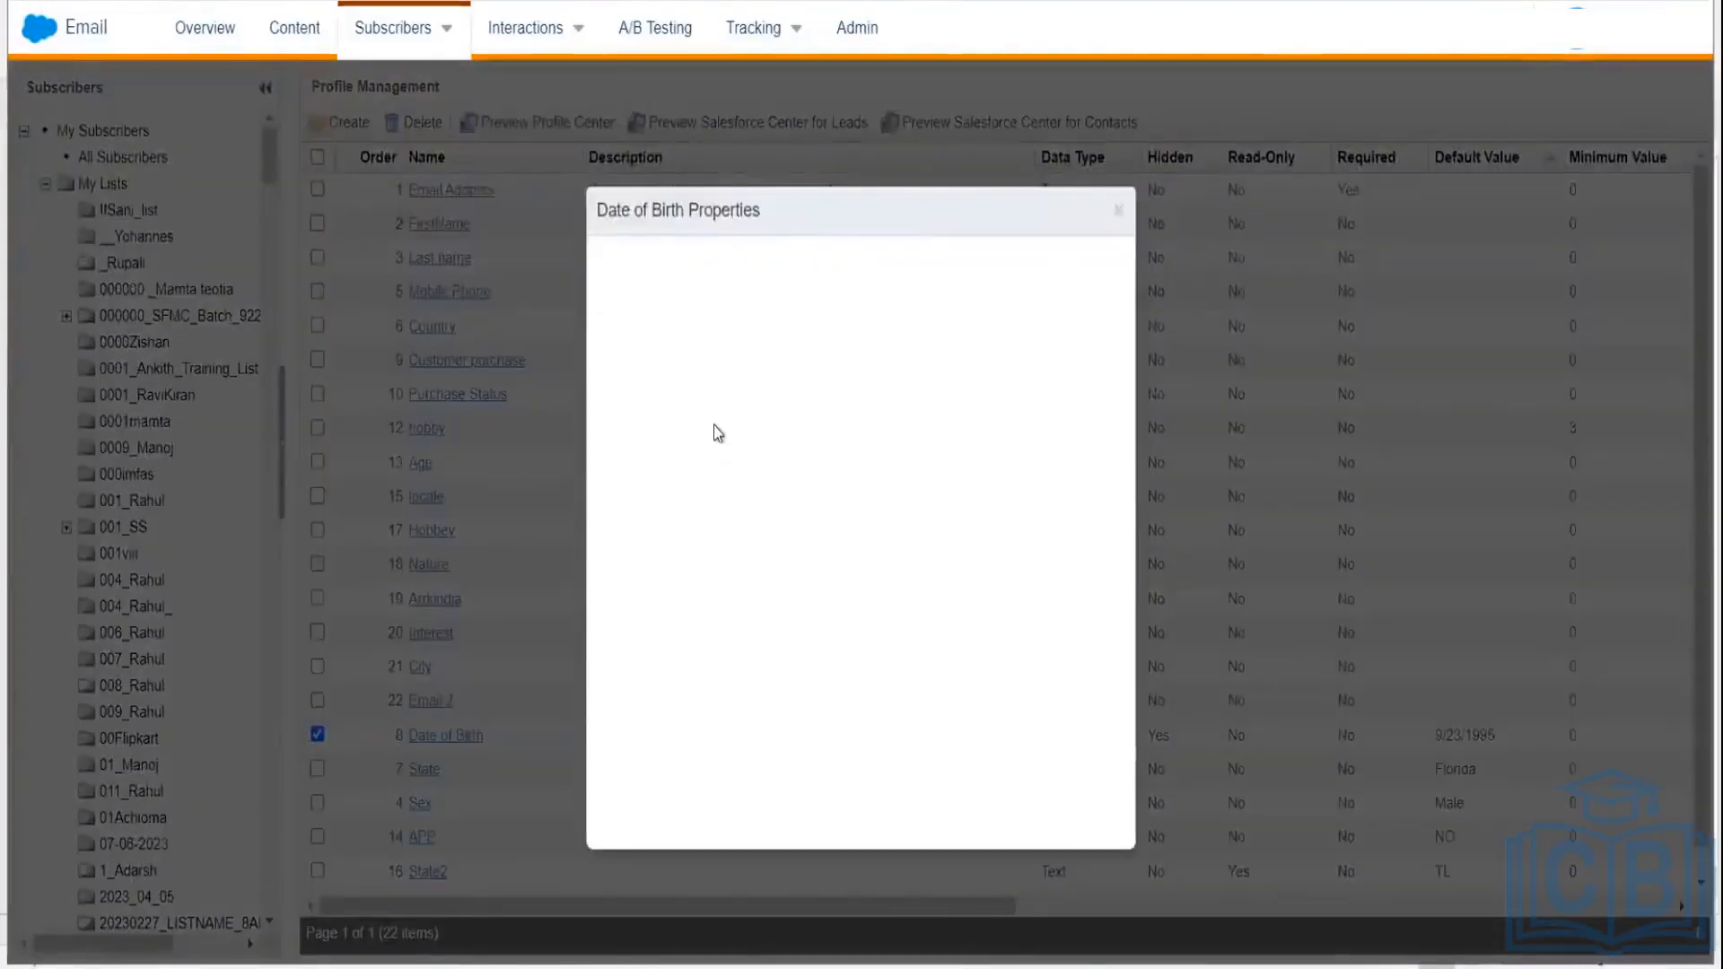
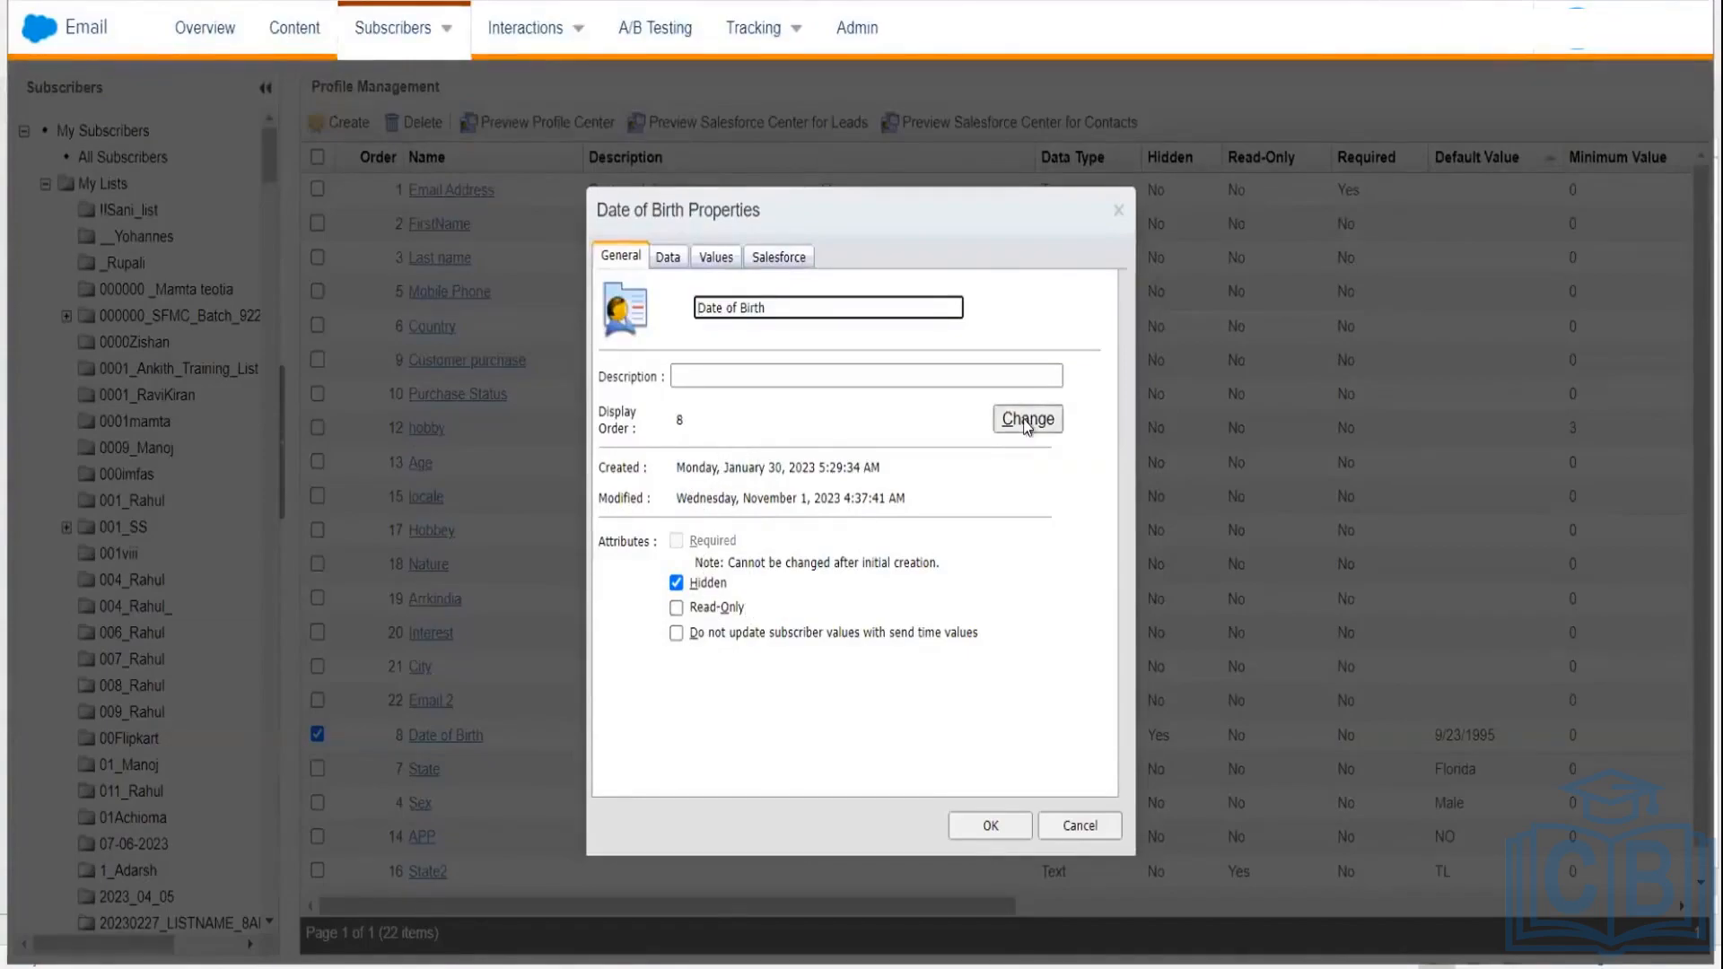
Step: Check the Date of Birth default value of 9/23/1995, then view its empty possible-values list
{"action": "left_click", "coordinate": [667, 258]}
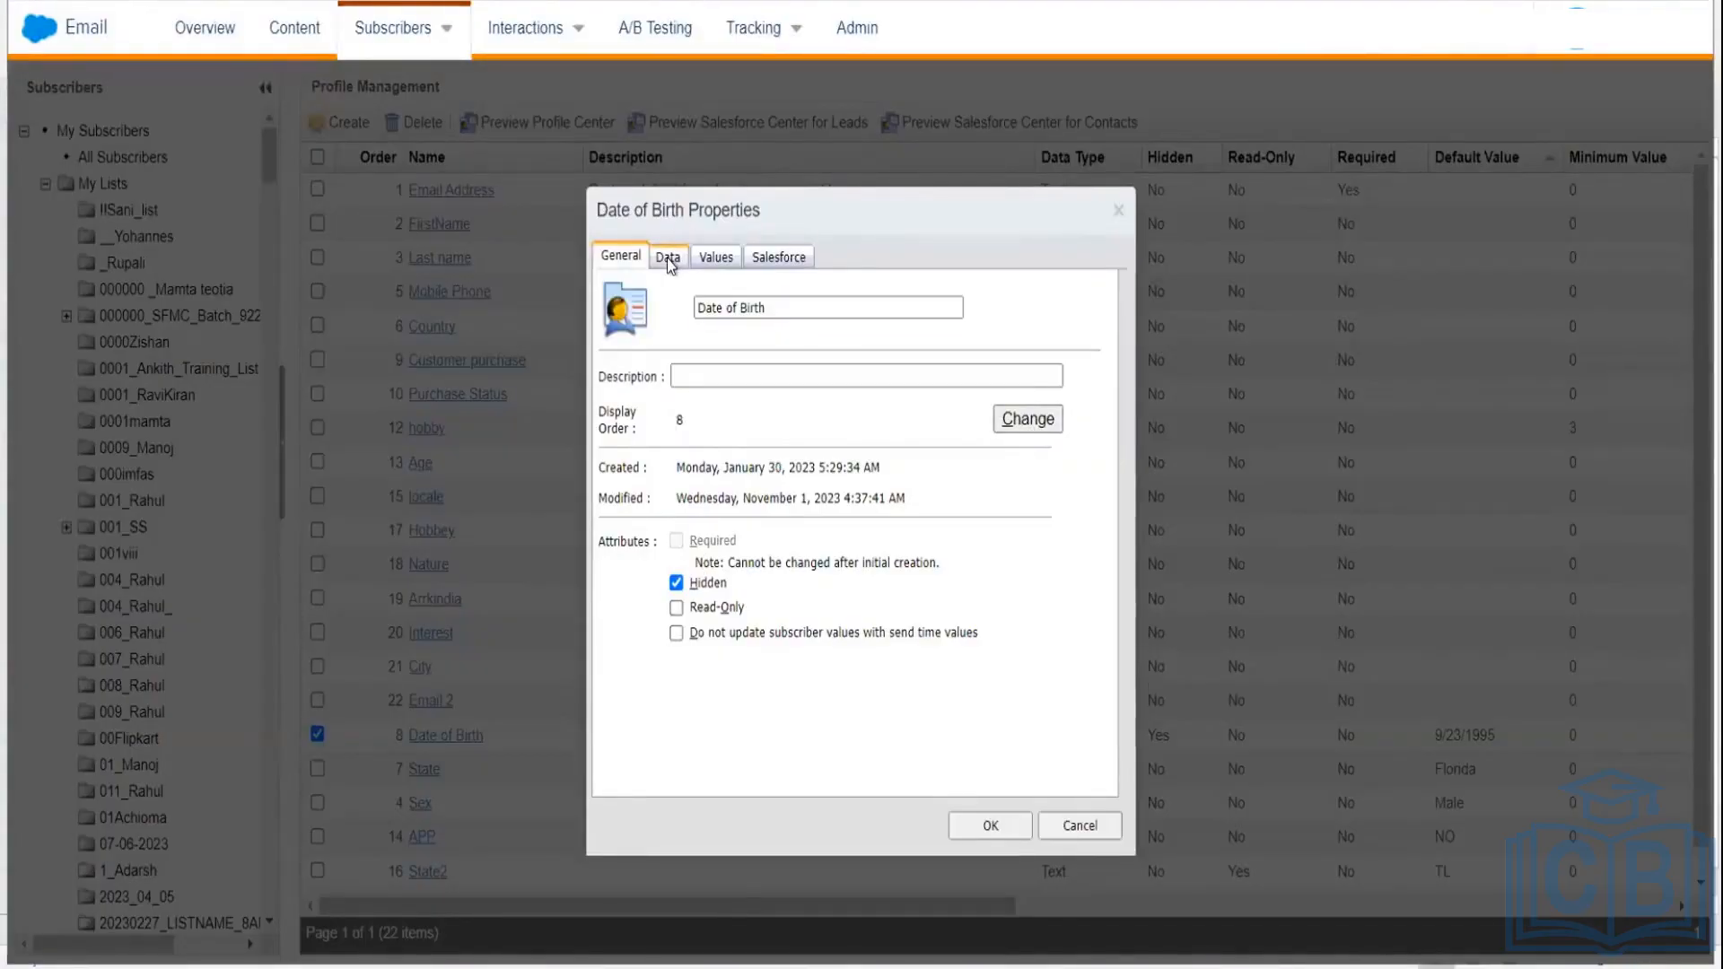
{"action": "left_click", "coordinate": [667, 258]}
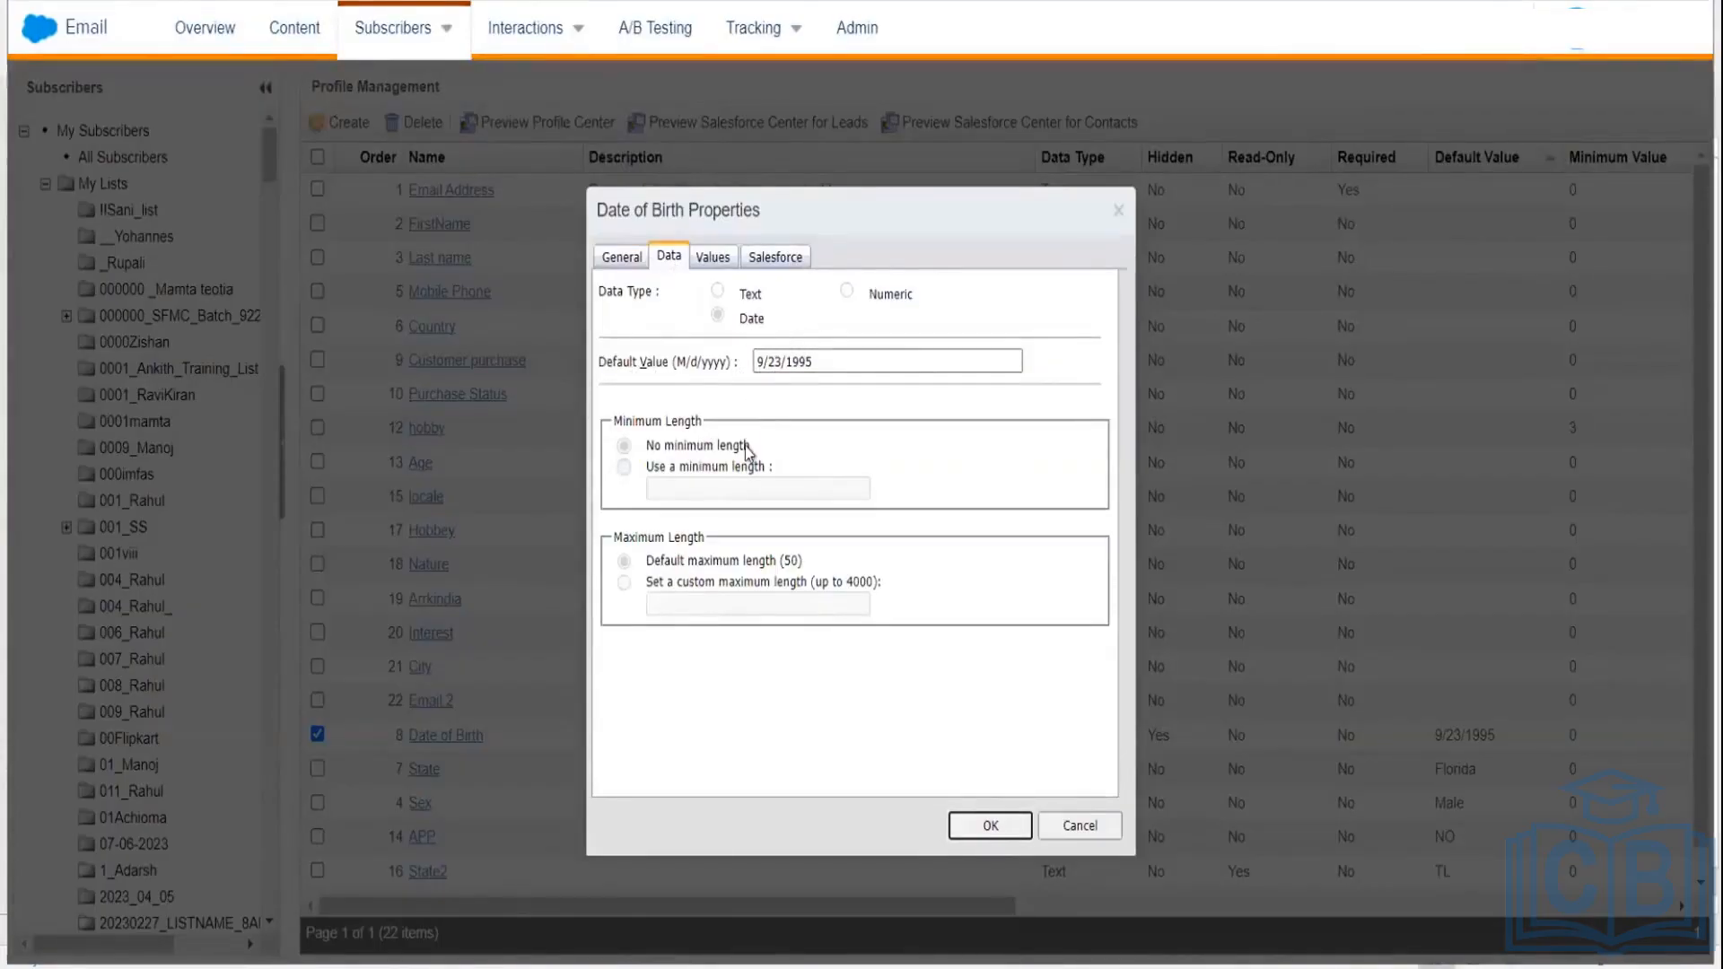
{"action": "left_click", "coordinate": [812, 360]}
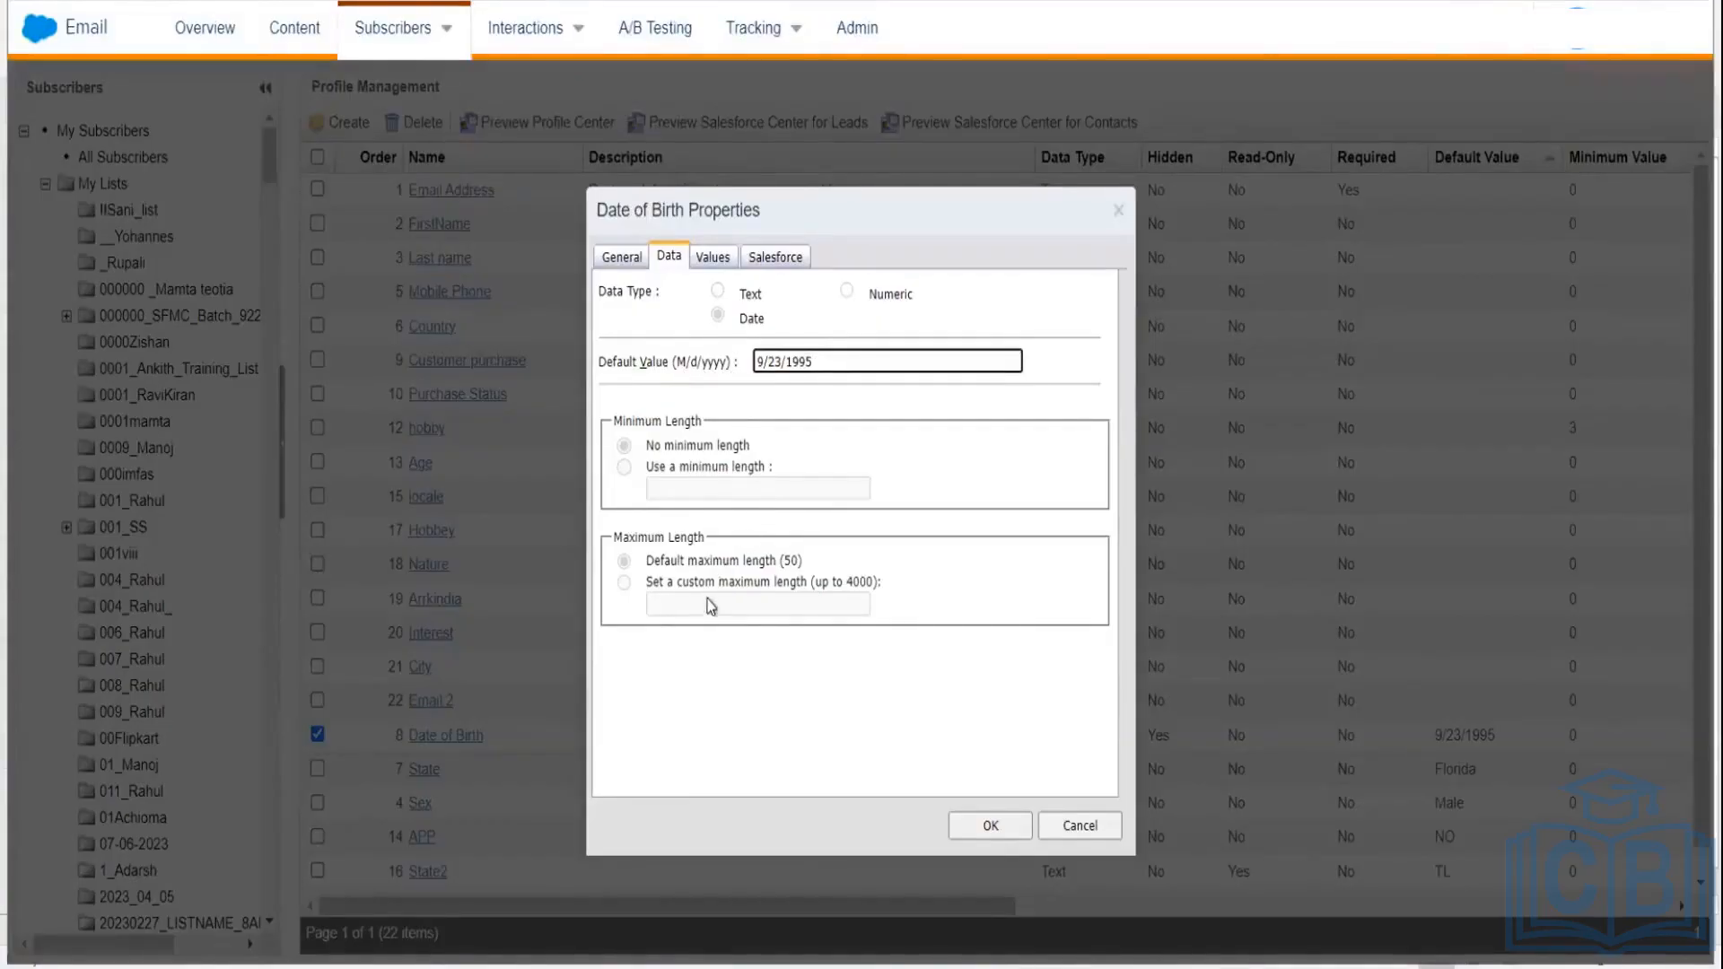
{"action": "left_click", "coordinate": [714, 257]}
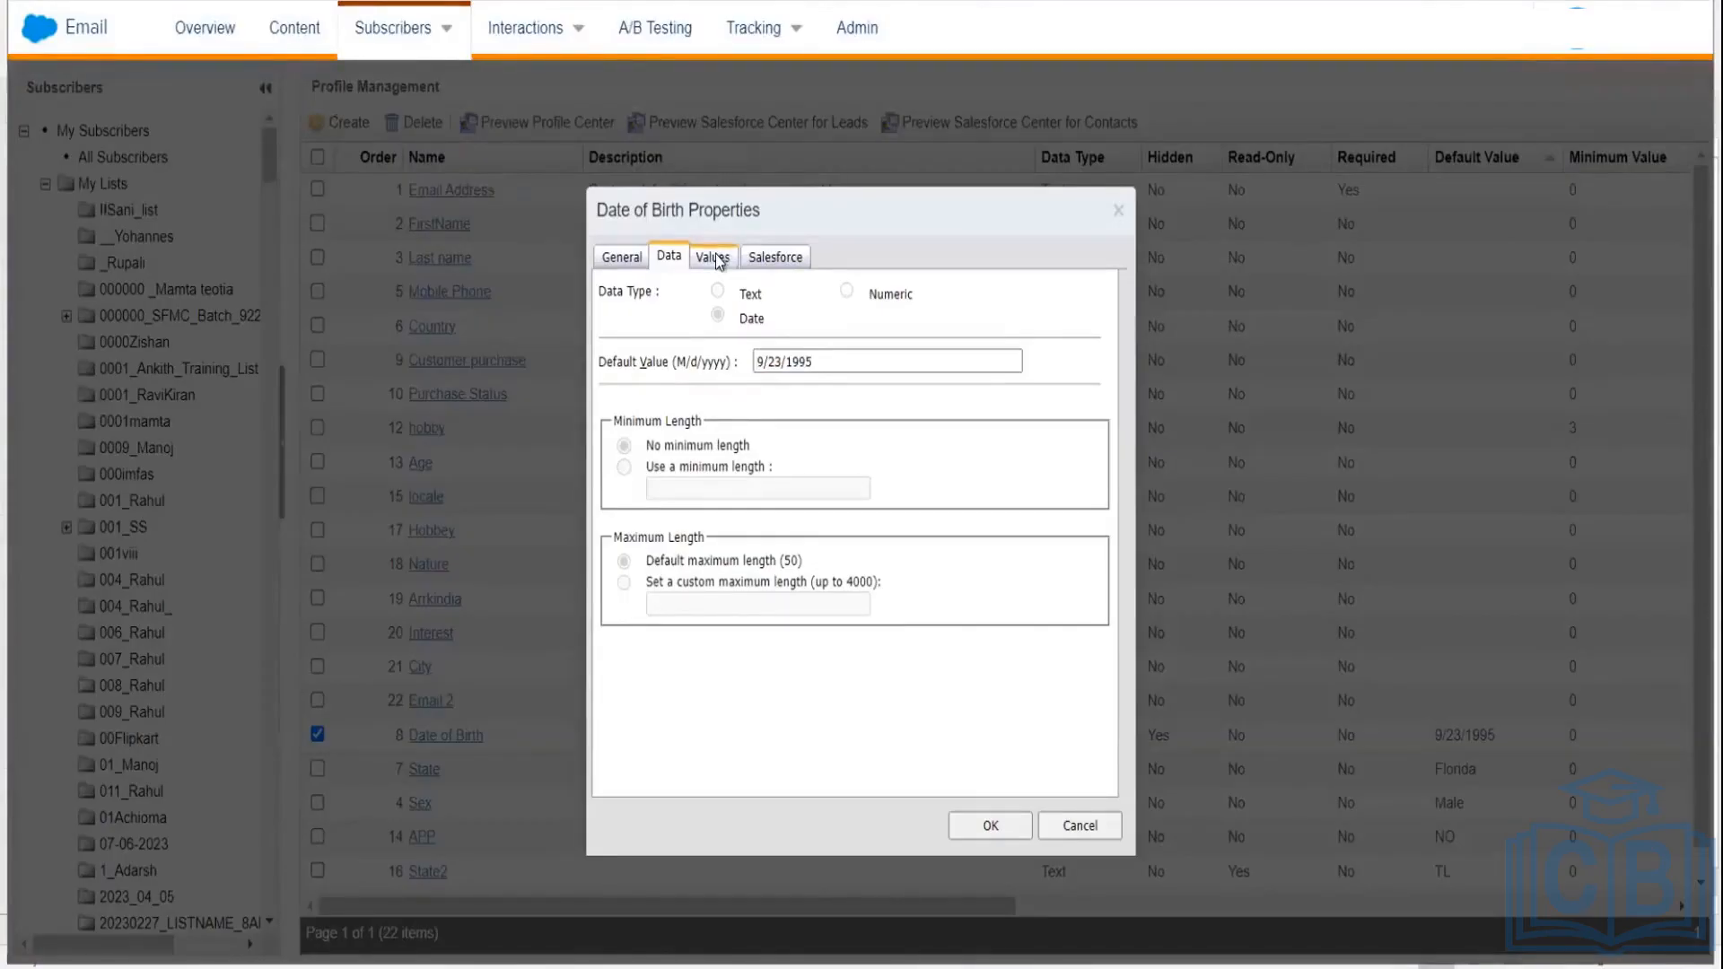
{"action": "left_click", "coordinate": [719, 260]}
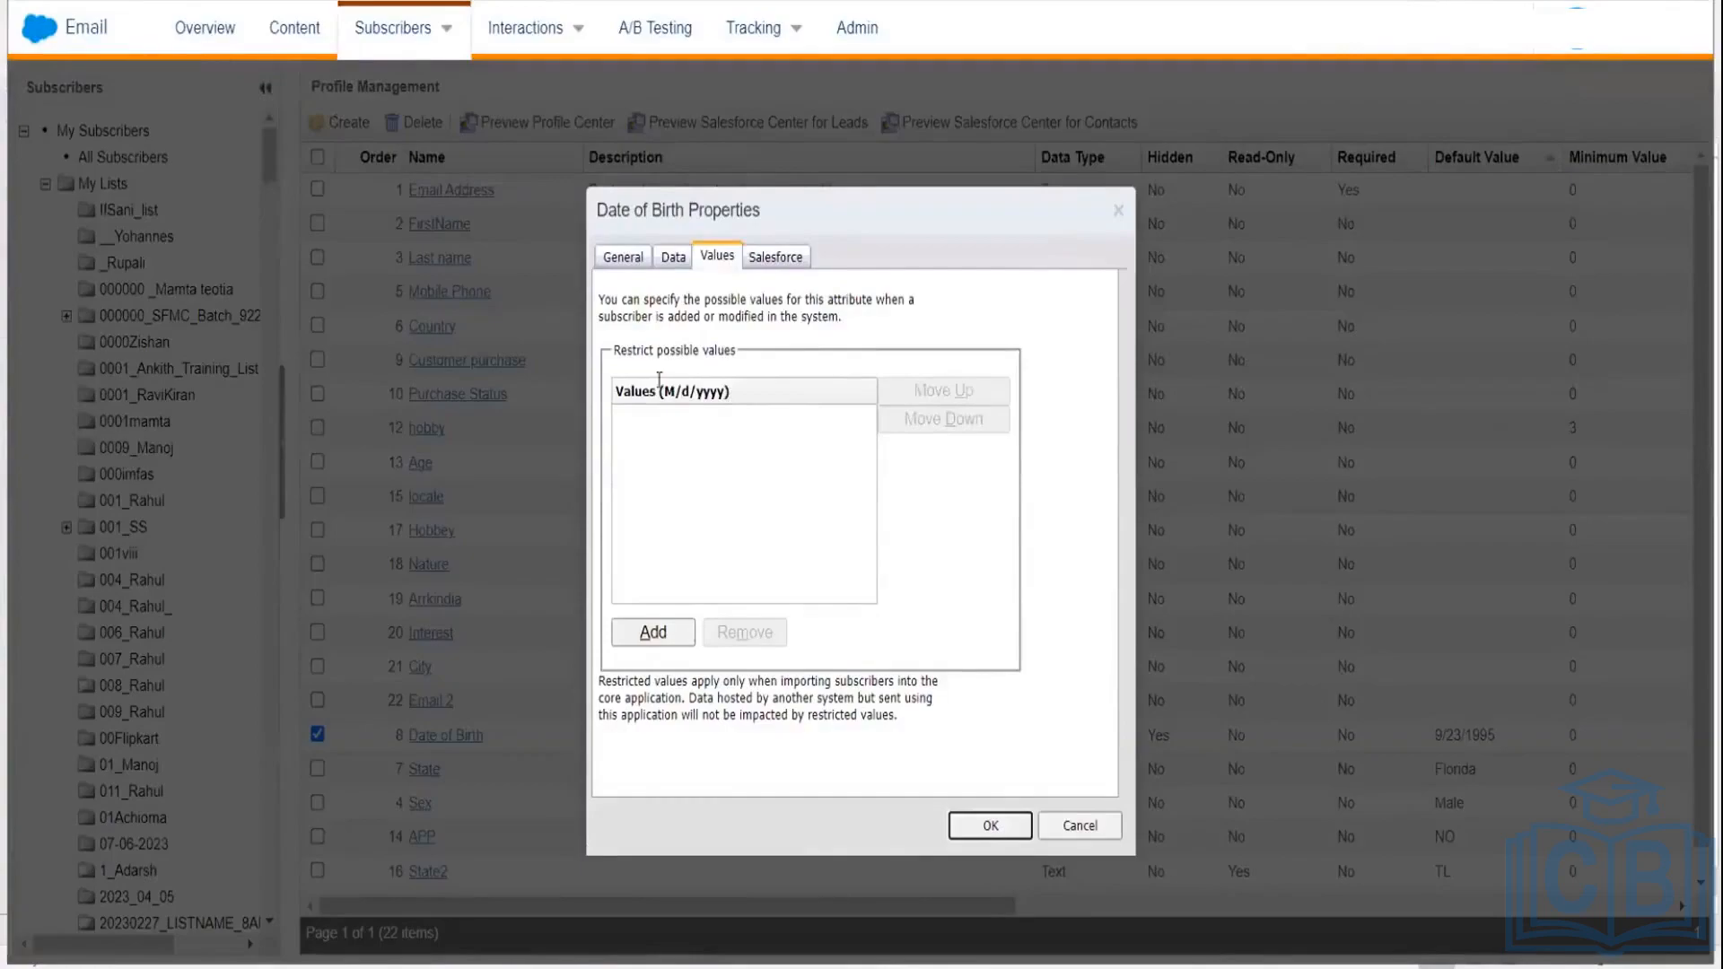
Step: Try adding the restricted value 'Values(d/M/yyyy)' to Date of Birth and dismiss the invalid-date alert
{"action": "left_click", "coordinate": [653, 633]}
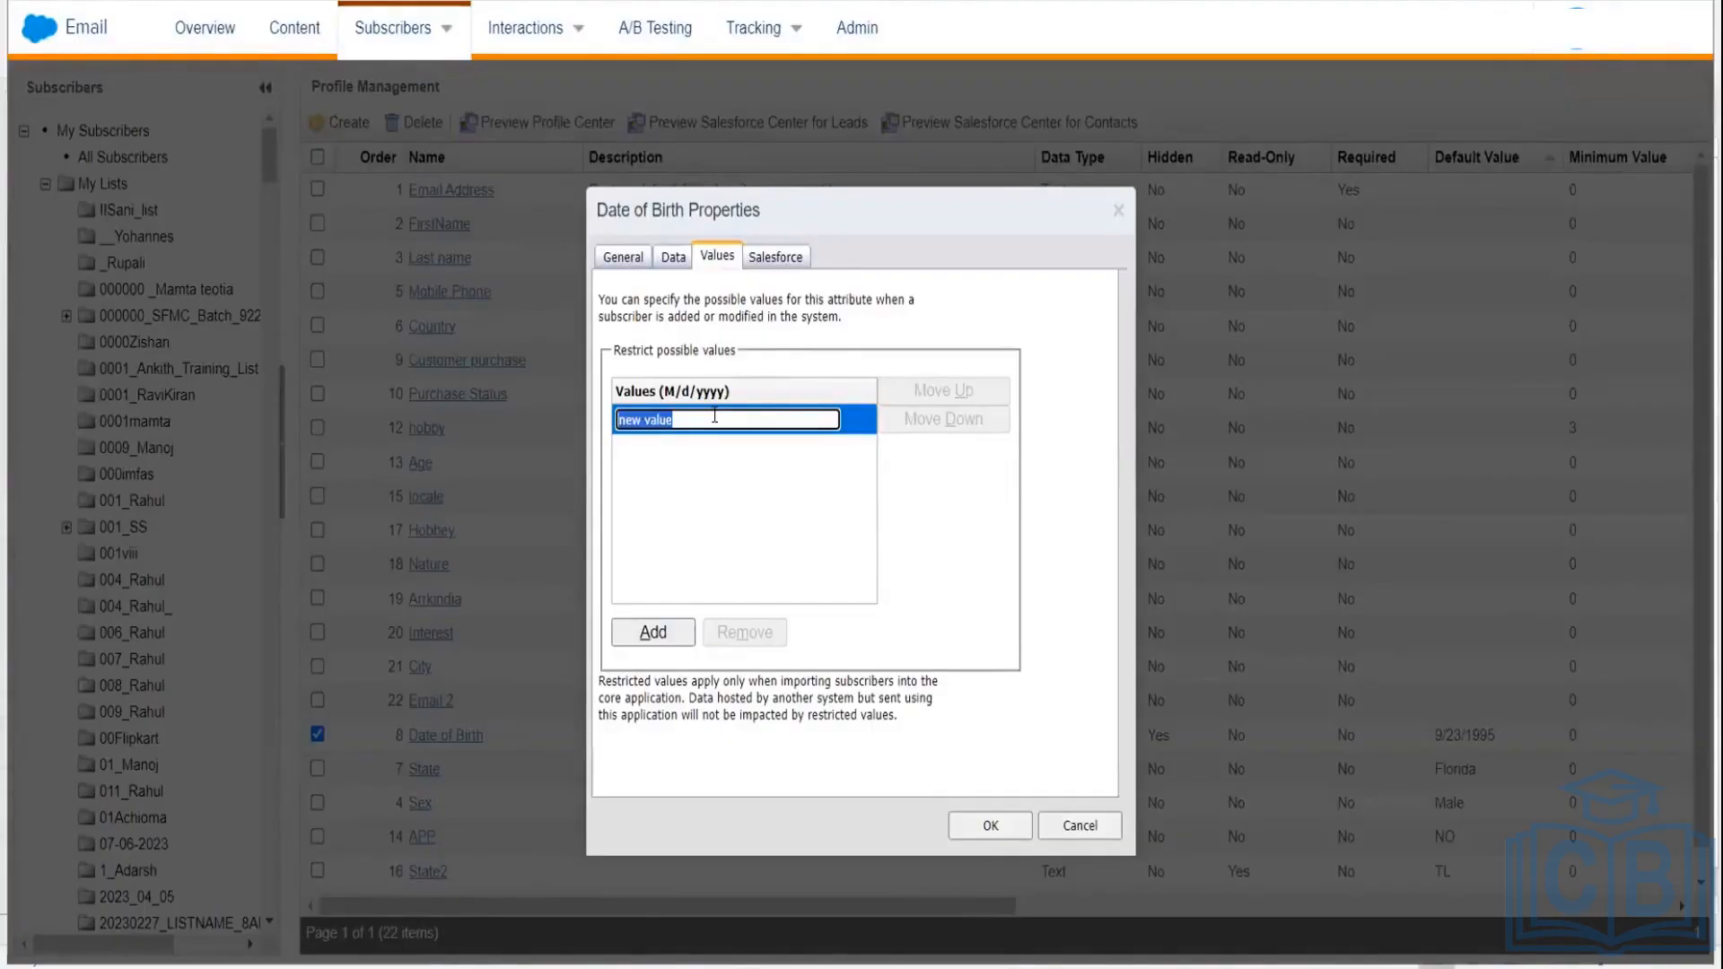
{"action": "type", "text": "Vales=="}
{"action": "key", "text": "BackSpace"}
{"action": "key", "text": "BackSpace"}
{"action": "key", "text": "BackSpace"}
{"action": "key", "text": "BackSpace"}
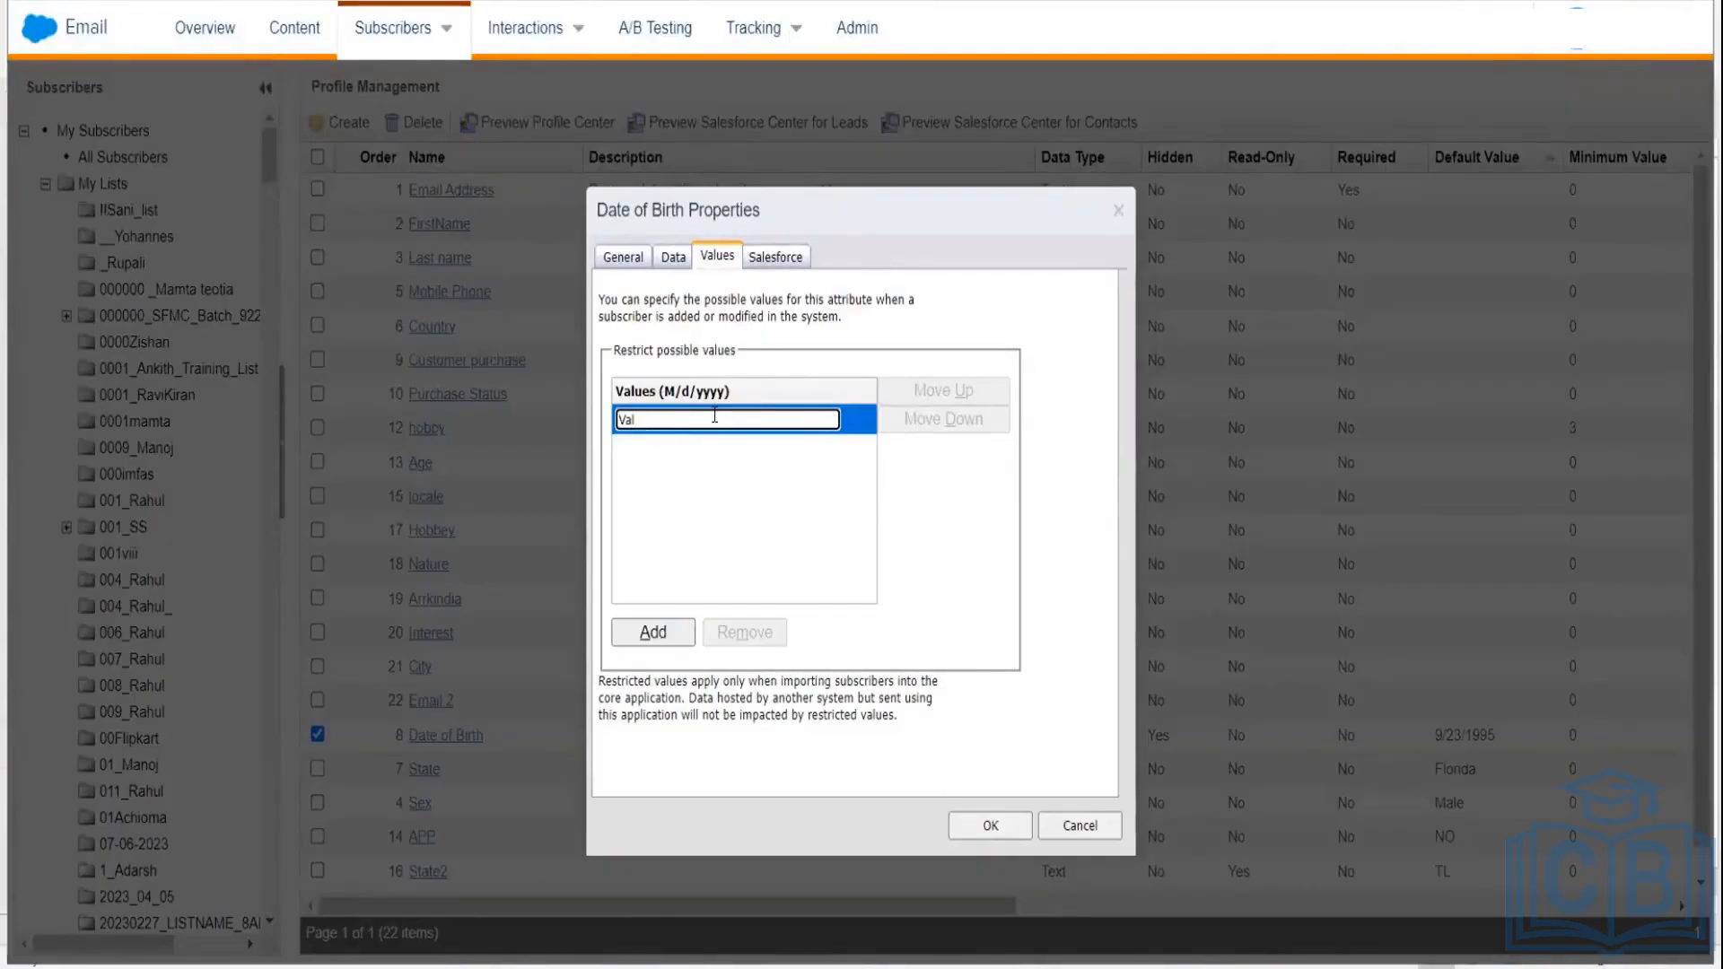
{"action": "type", "text": "ues"}
{"action": "type", "text": ")"}
{"action": "type", "text": "d"}
{"action": "type", "text": "/M"}
{"action": "type", "text": "/"}
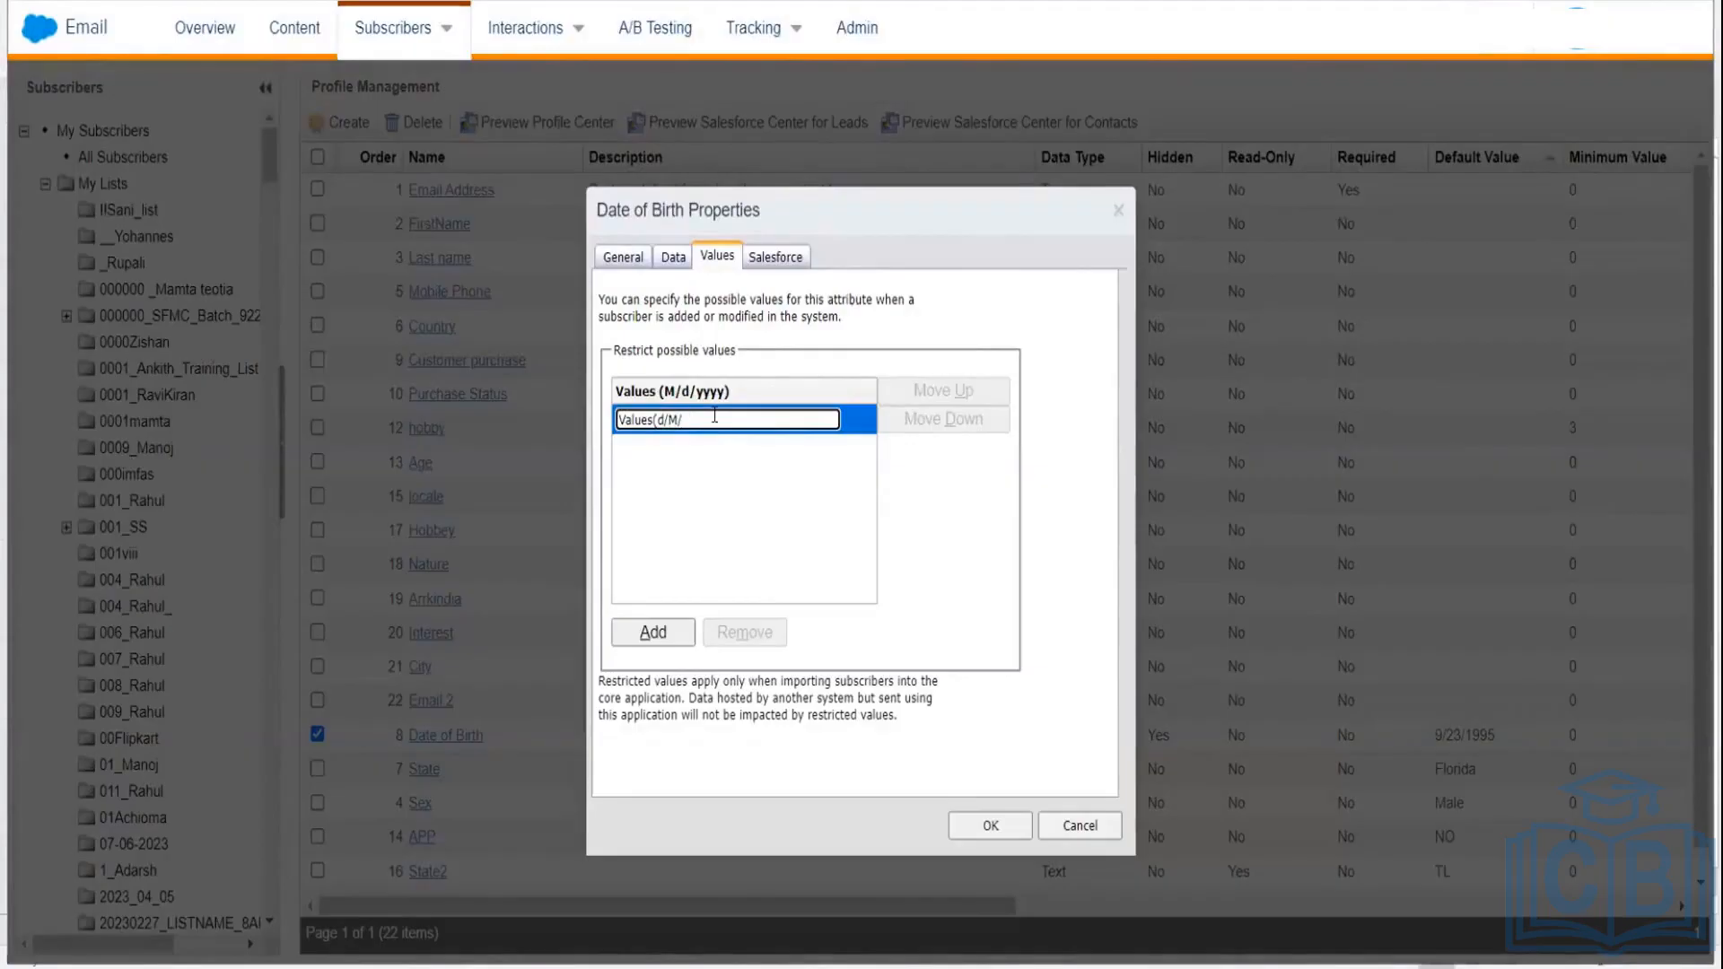
{"action": "type", "text": "yyyy)"}
{"action": "left_click", "coordinate": [654, 628]}
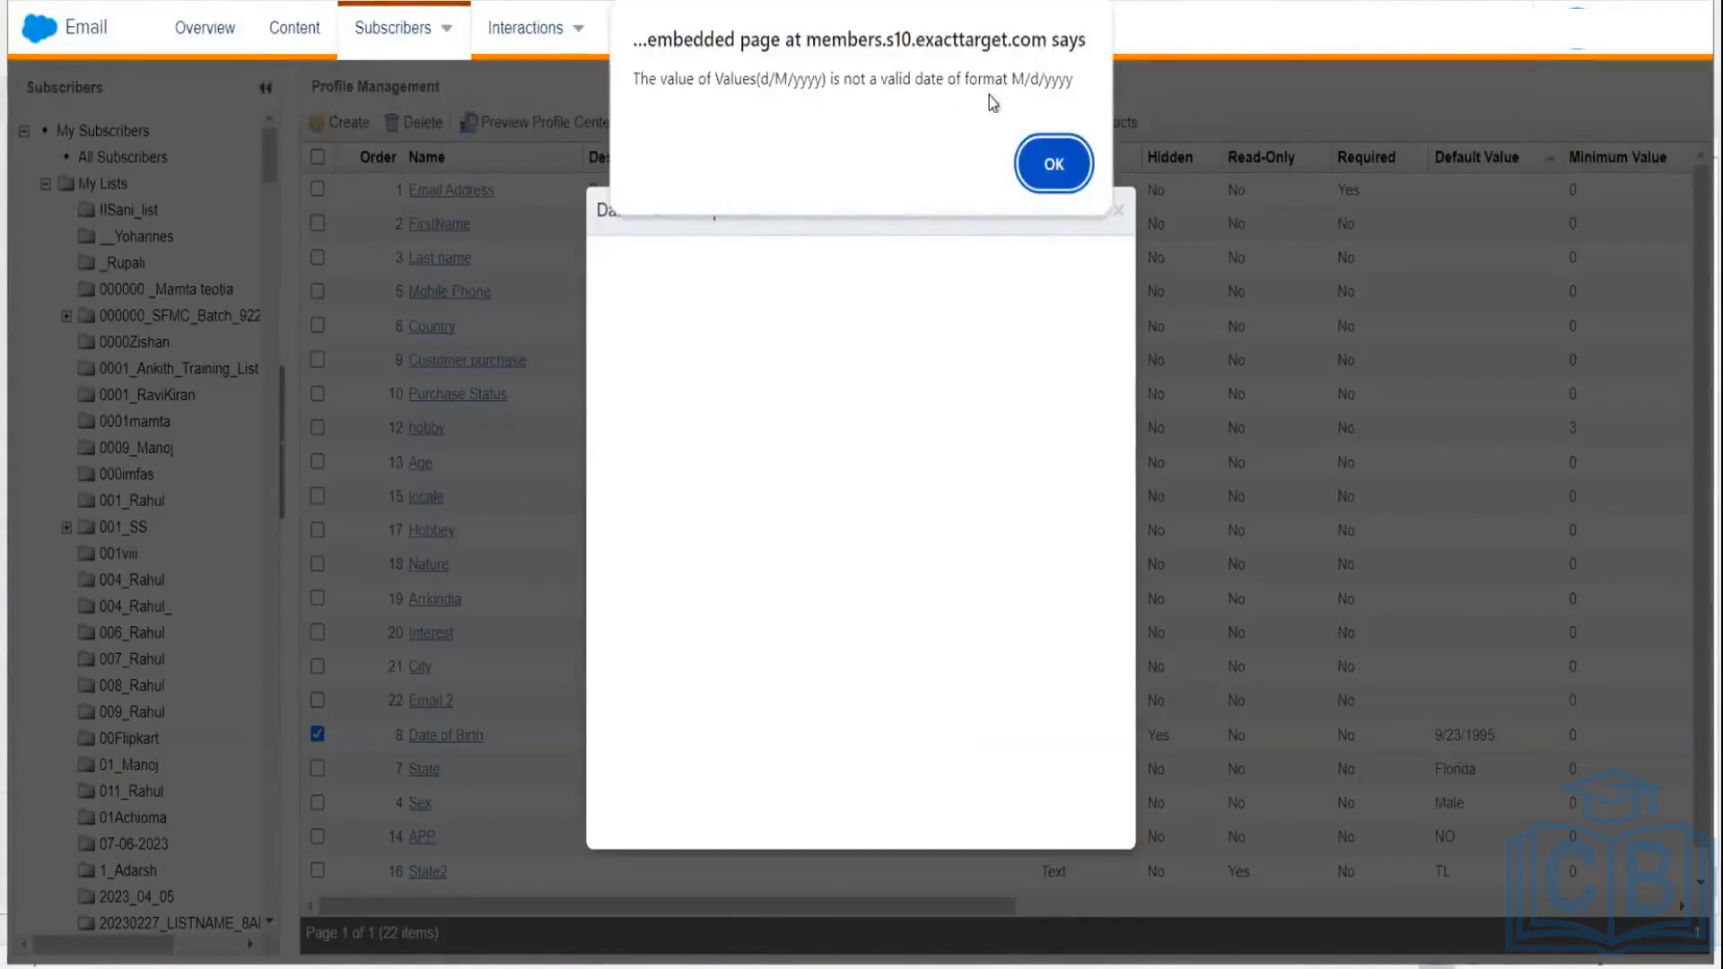
{"action": "left_click", "coordinate": [1045, 164]}
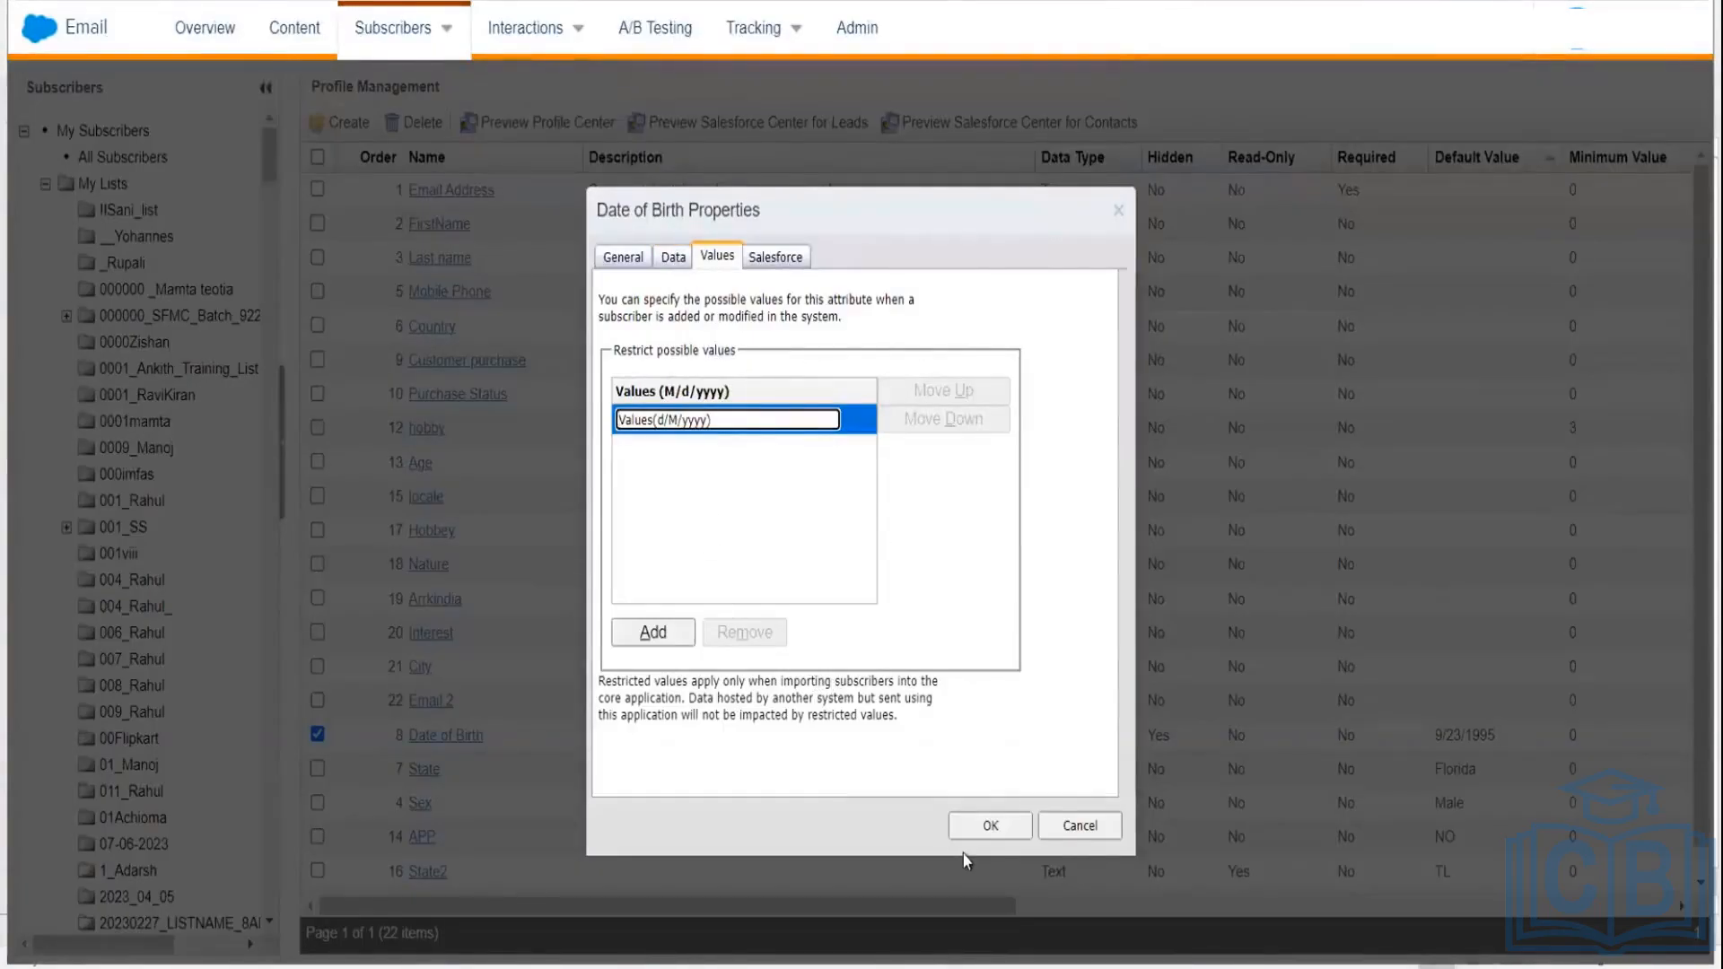
Step: Erase the 9/23/1995 default value from the Date of Birth attribute
{"action": "left_click", "coordinate": [1021, 825]}
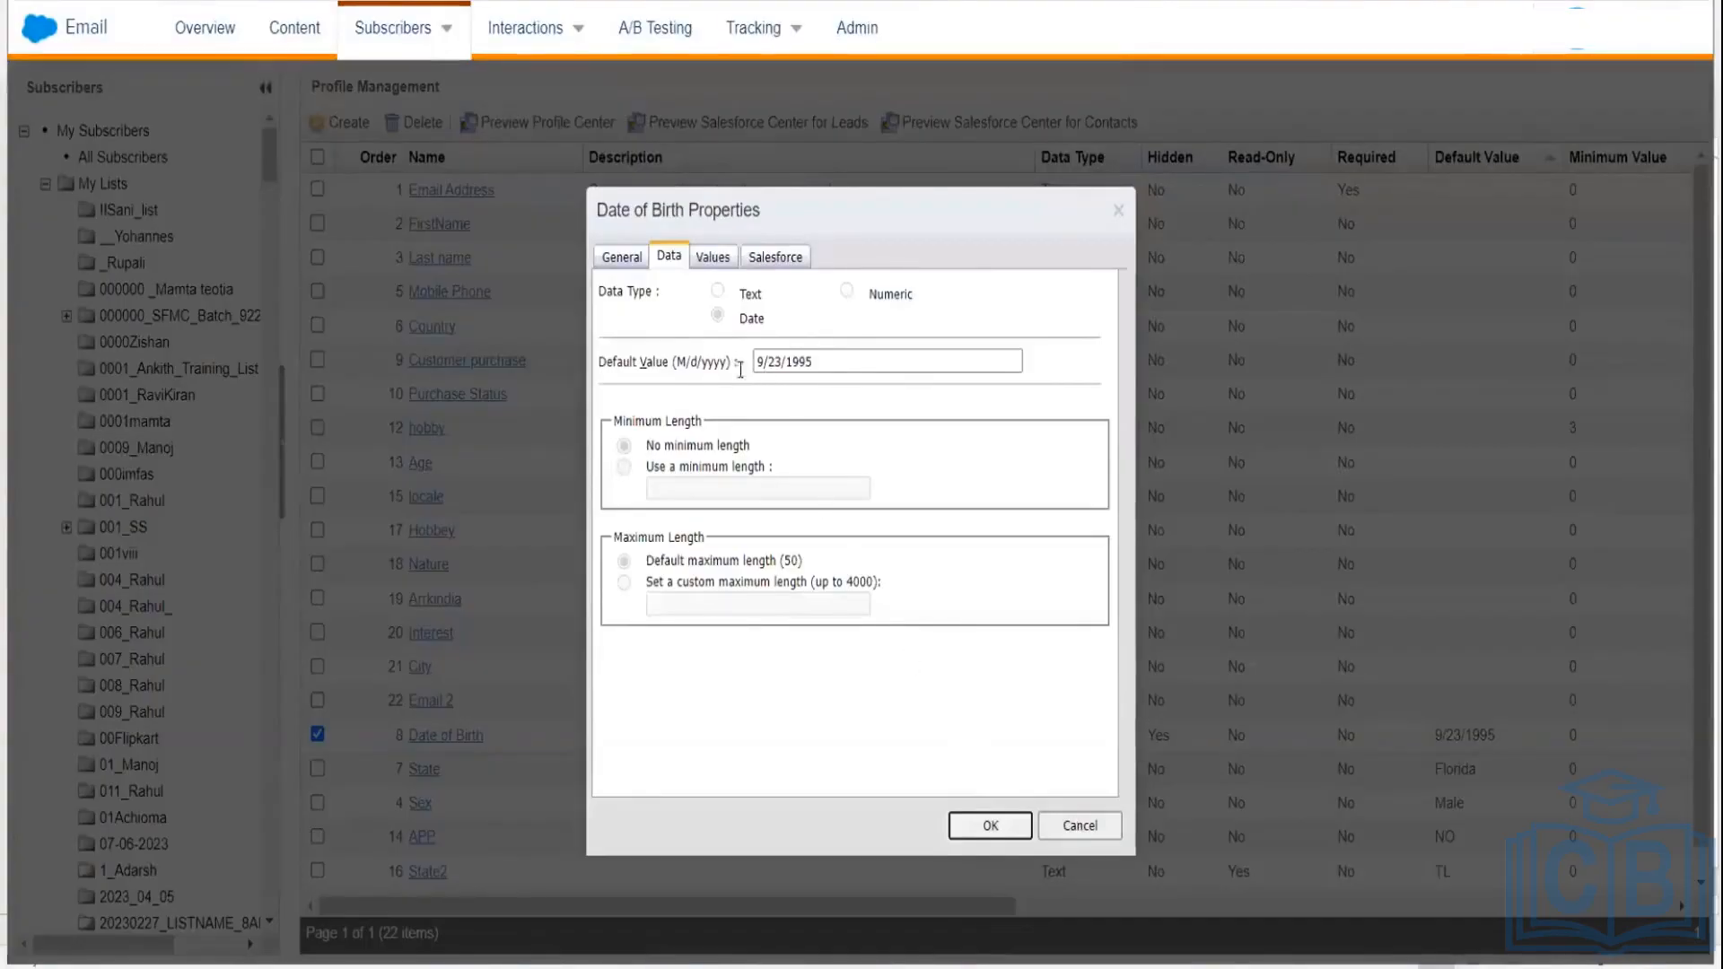
{"action": "left_click", "coordinate": [825, 360]}
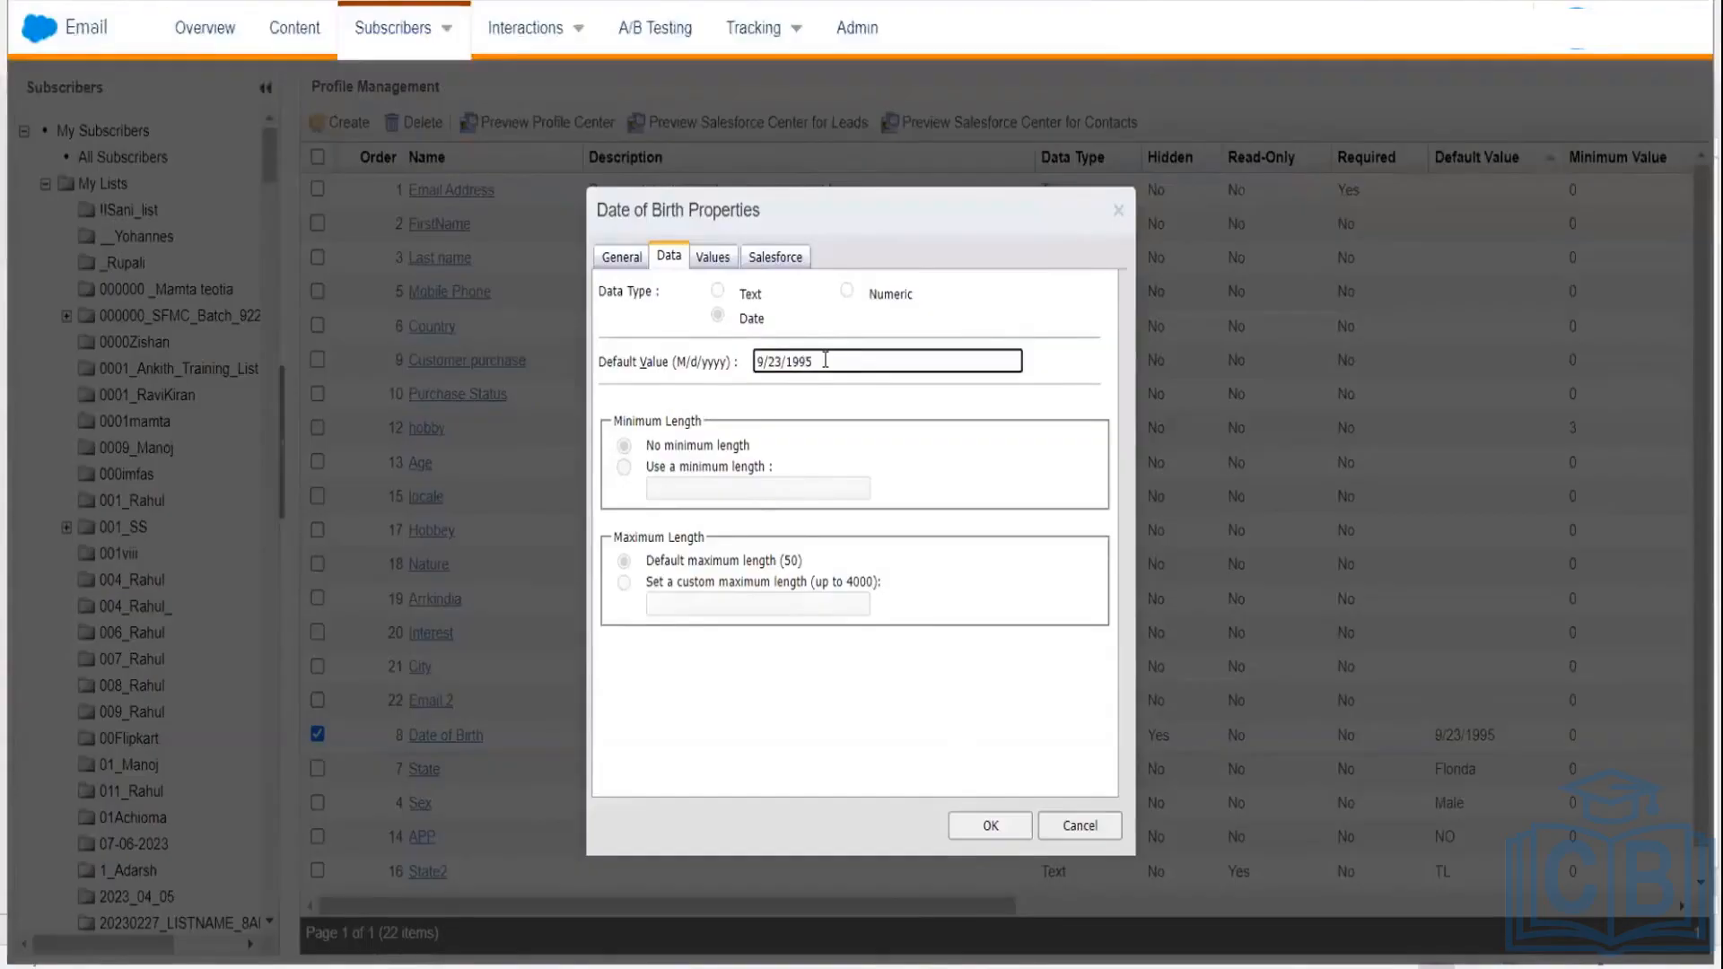
{"action": "key", "text": "BackSpace"}
{"action": "key", "text": "BackSpace"}
{"action": "key", "text": "BackSpace"}
{"action": "key", "text": "BackSpace"}
{"action": "key", "text": "BackSpace"}
{"action": "key", "text": "BackSpace"}
{"action": "key", "text": "BackSpace"}
{"action": "key", "text": "BackSpace"}
{"action": "key", "text": "BackSpace"}
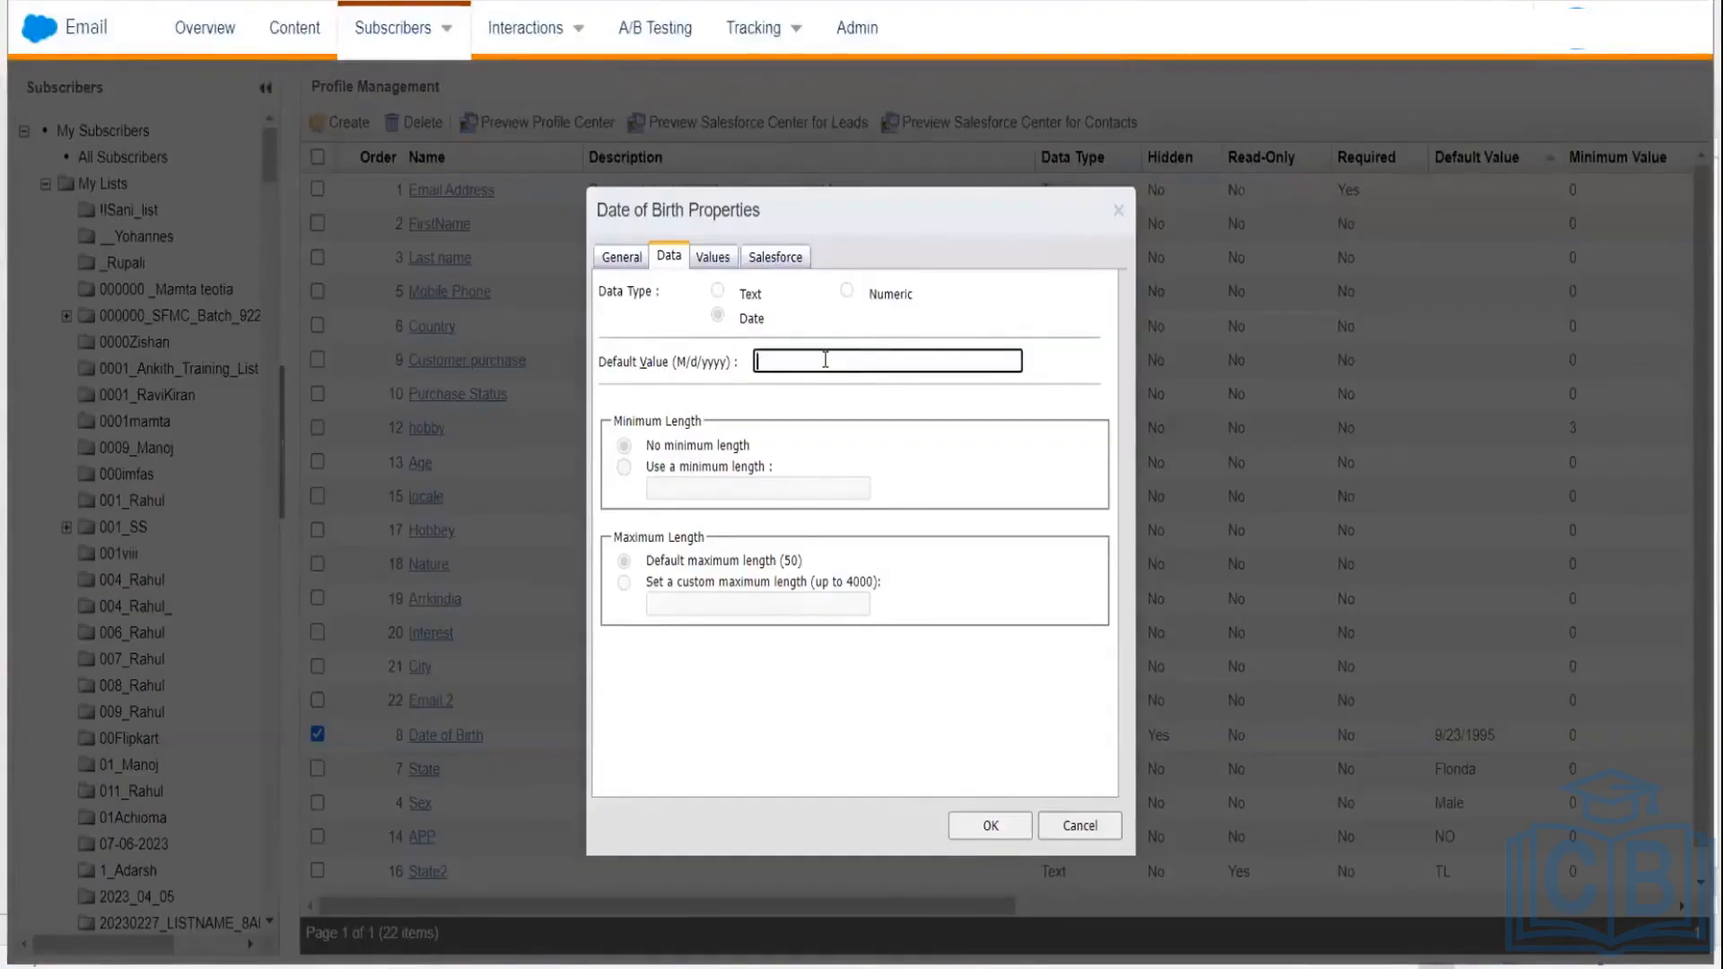
{"action": "left_click", "coordinate": [710, 263]}
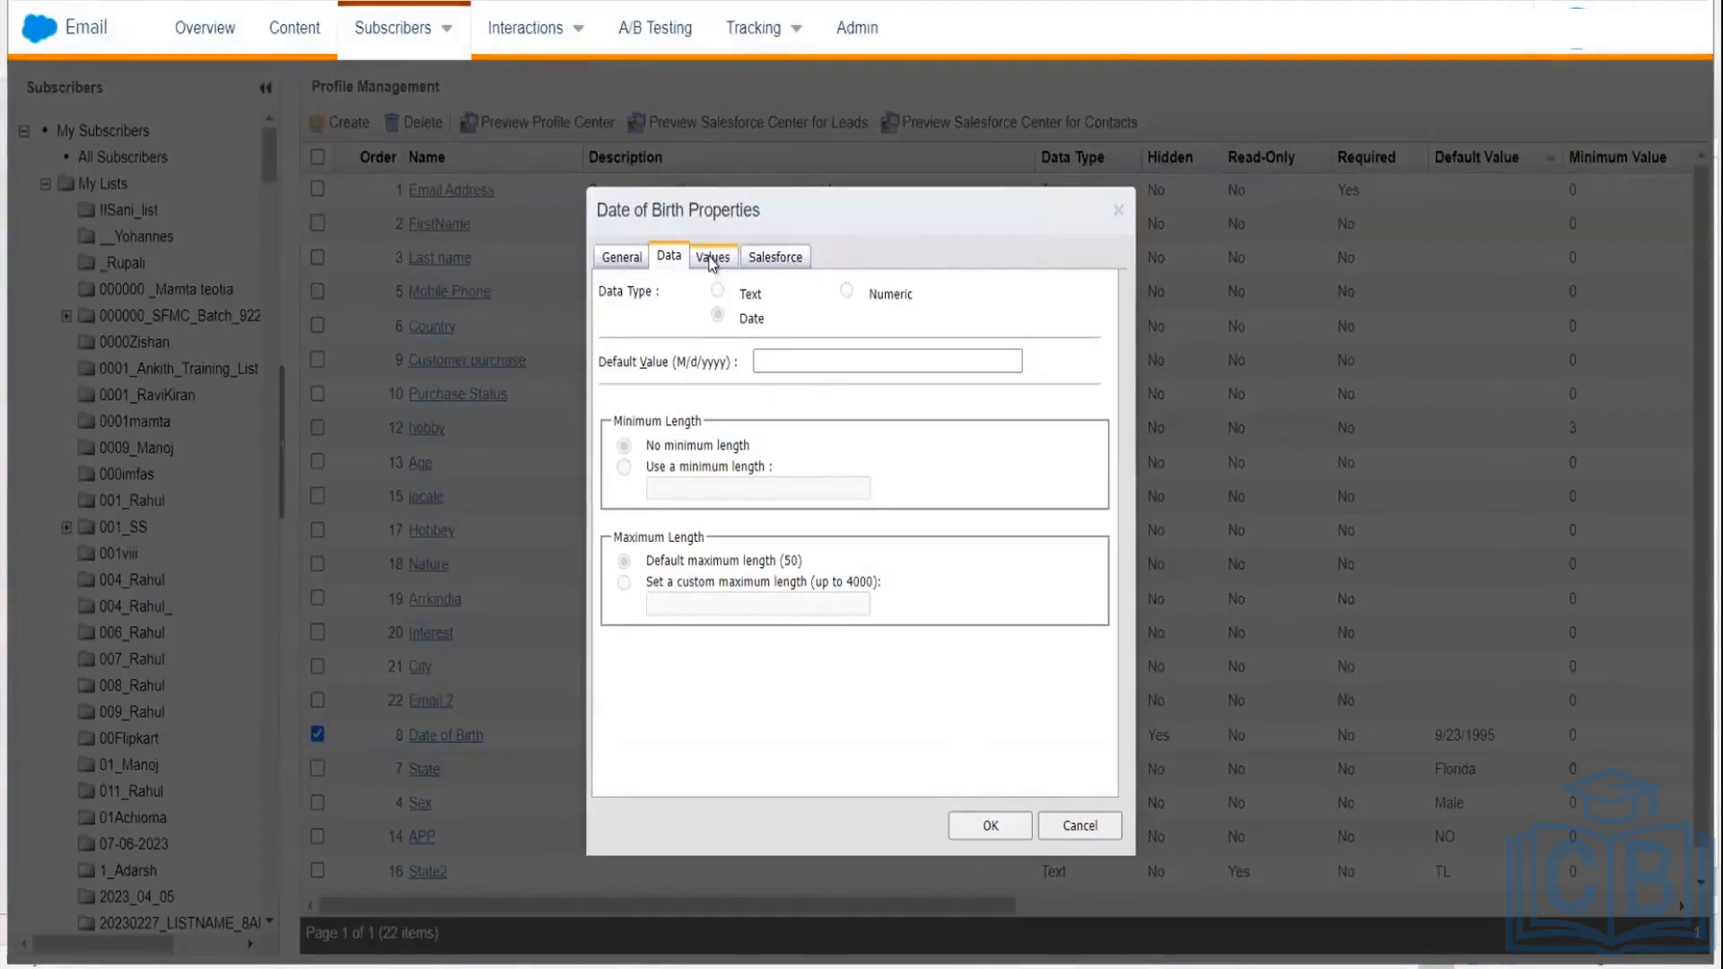
{"action": "left_click", "coordinate": [712, 260]}
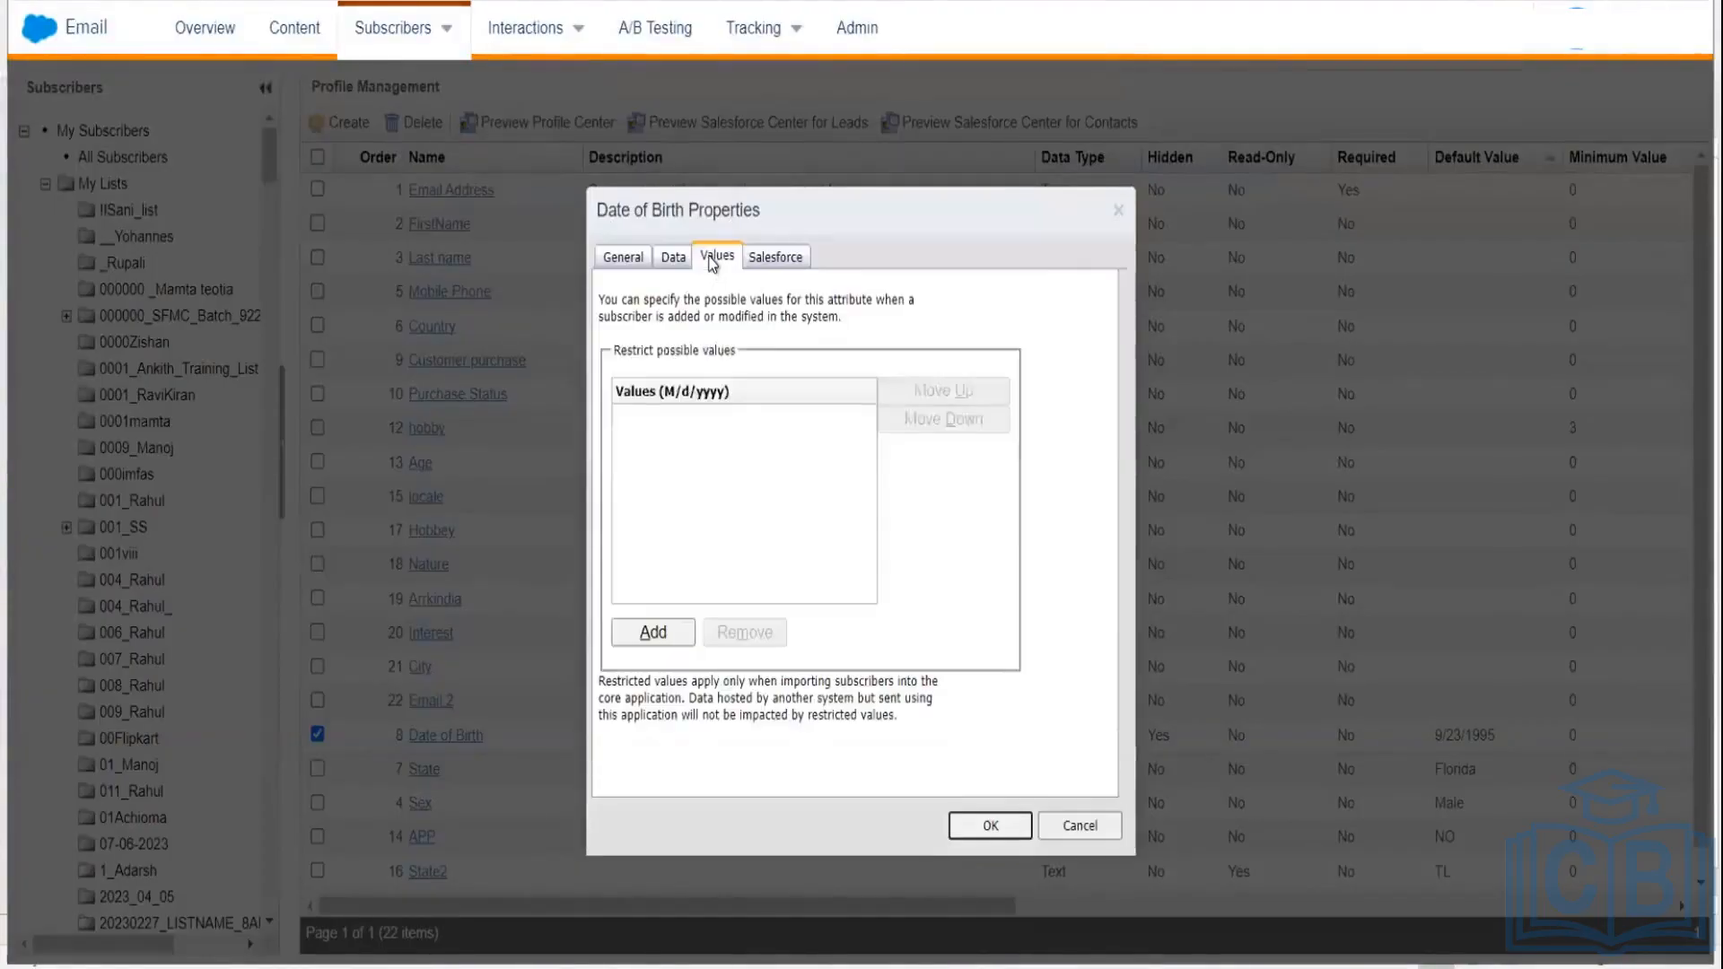
Step: Add a blank value row and save the Date of Birth properties, closing the dialog
{"action": "left_click", "coordinate": [654, 631]}
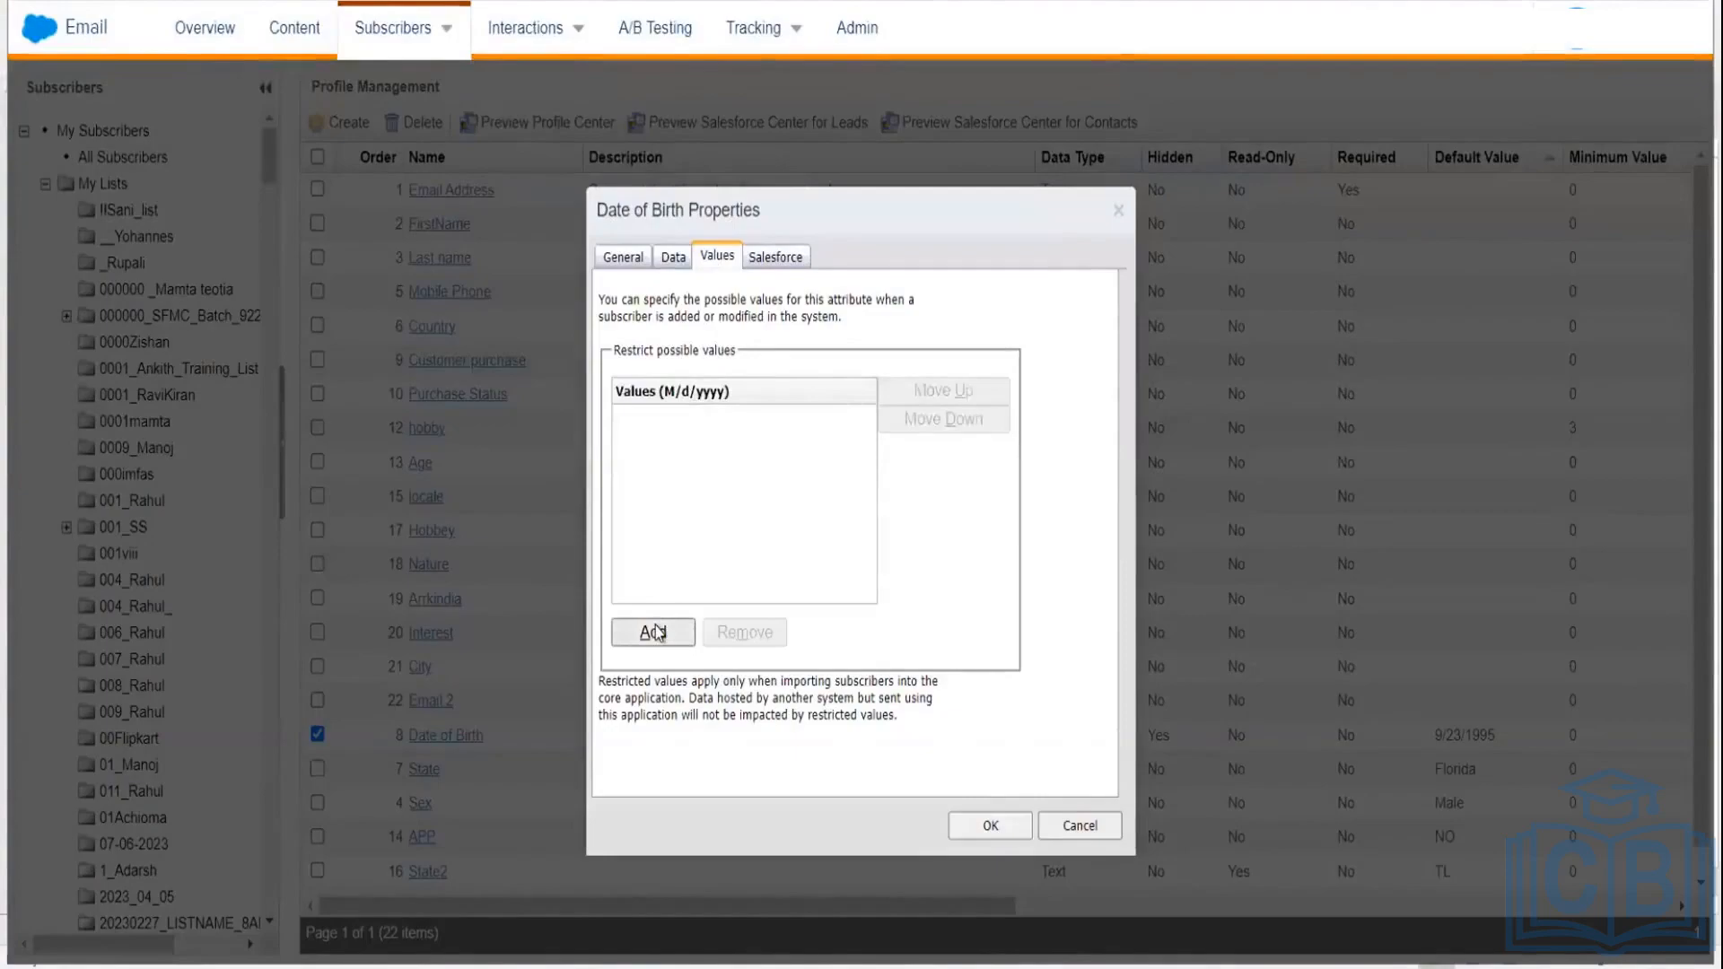
{"action": "left_click", "coordinate": [658, 633]}
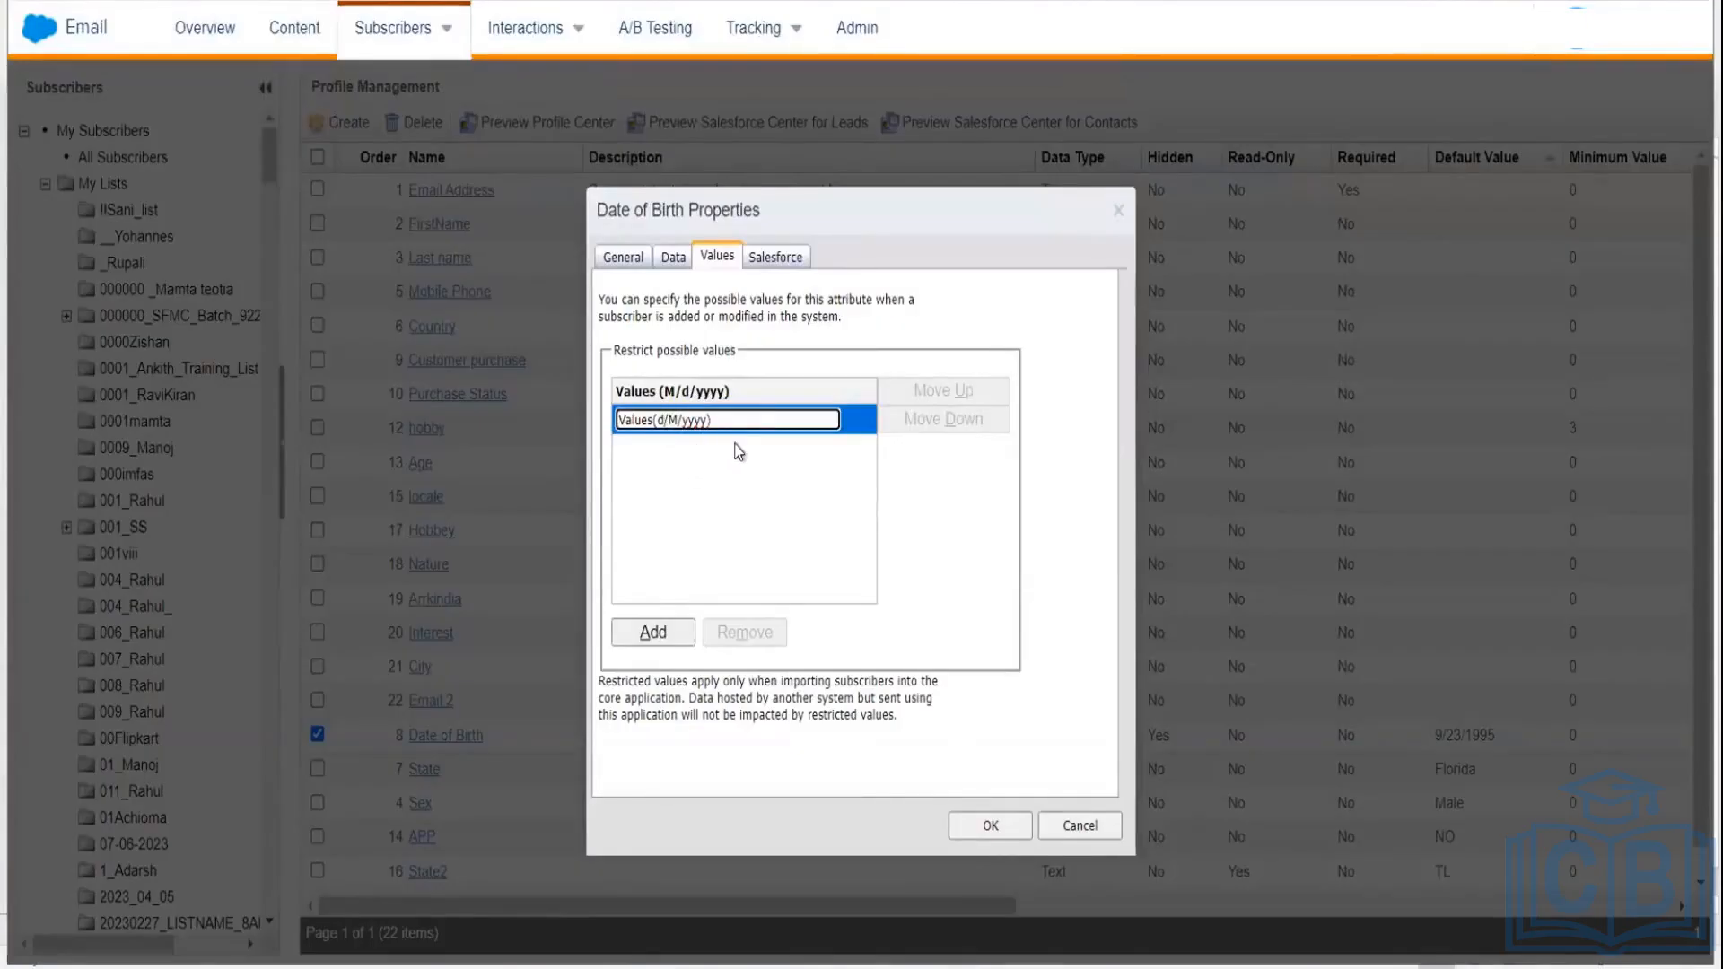
{"action": "left_click", "coordinate": [680, 638]}
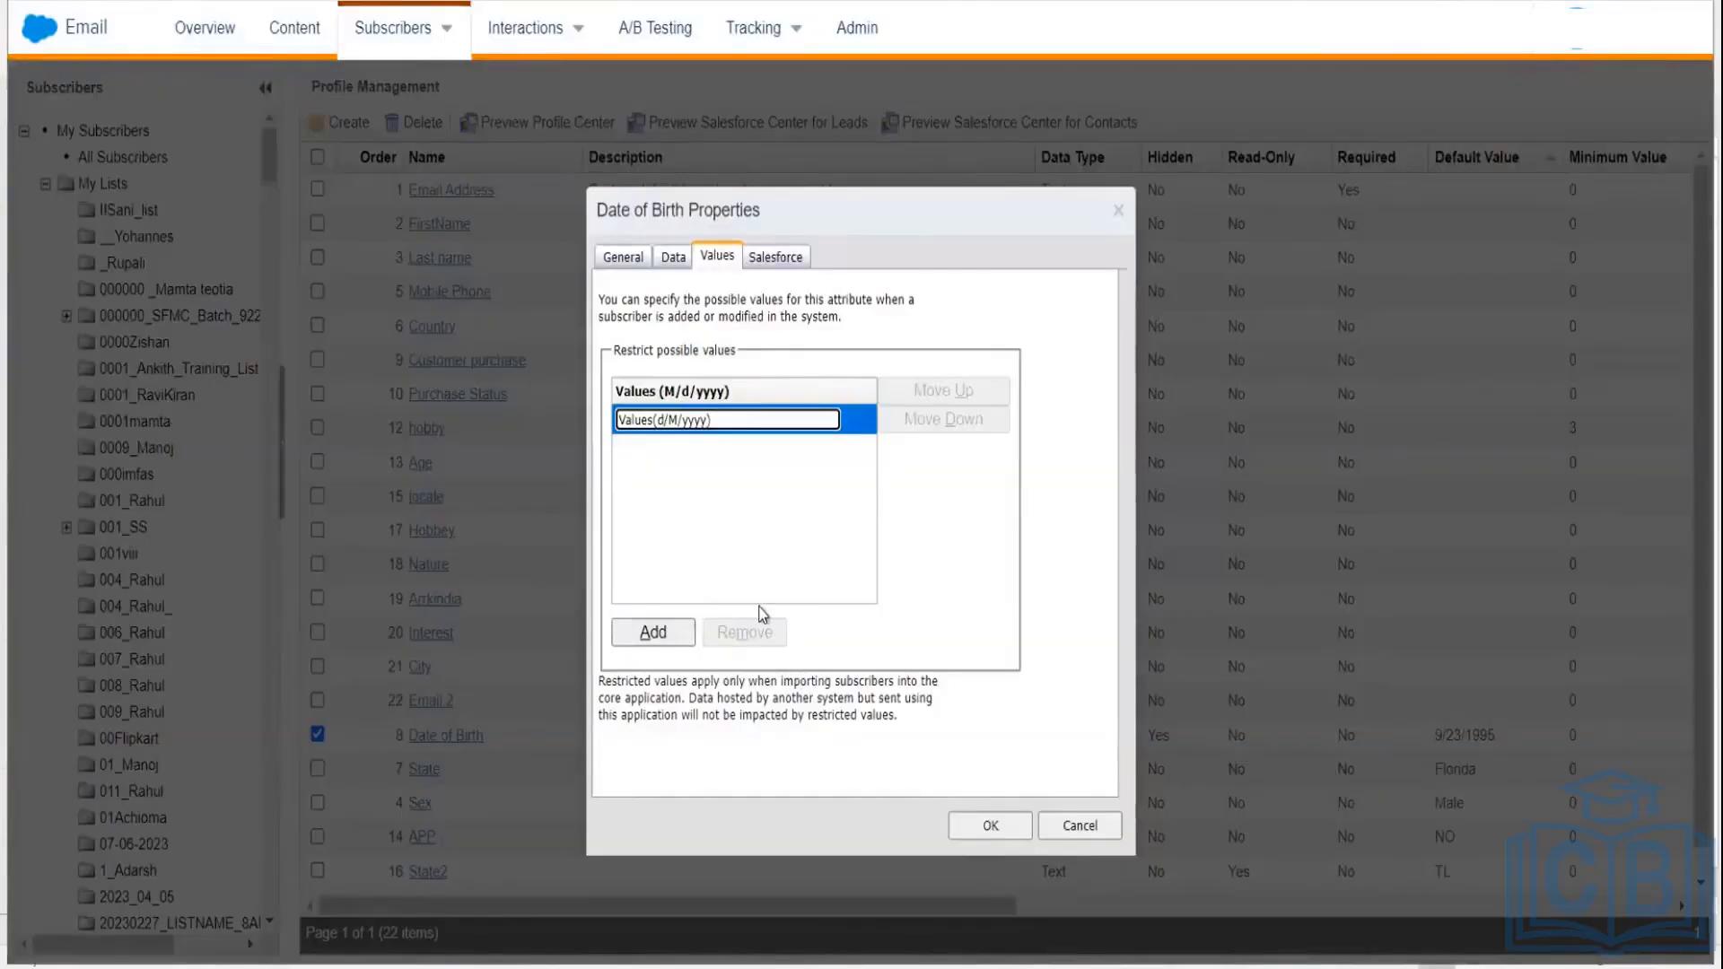
{"action": "left_click", "coordinate": [1003, 826]}
{"action": "left_click", "coordinate": [1001, 825]}
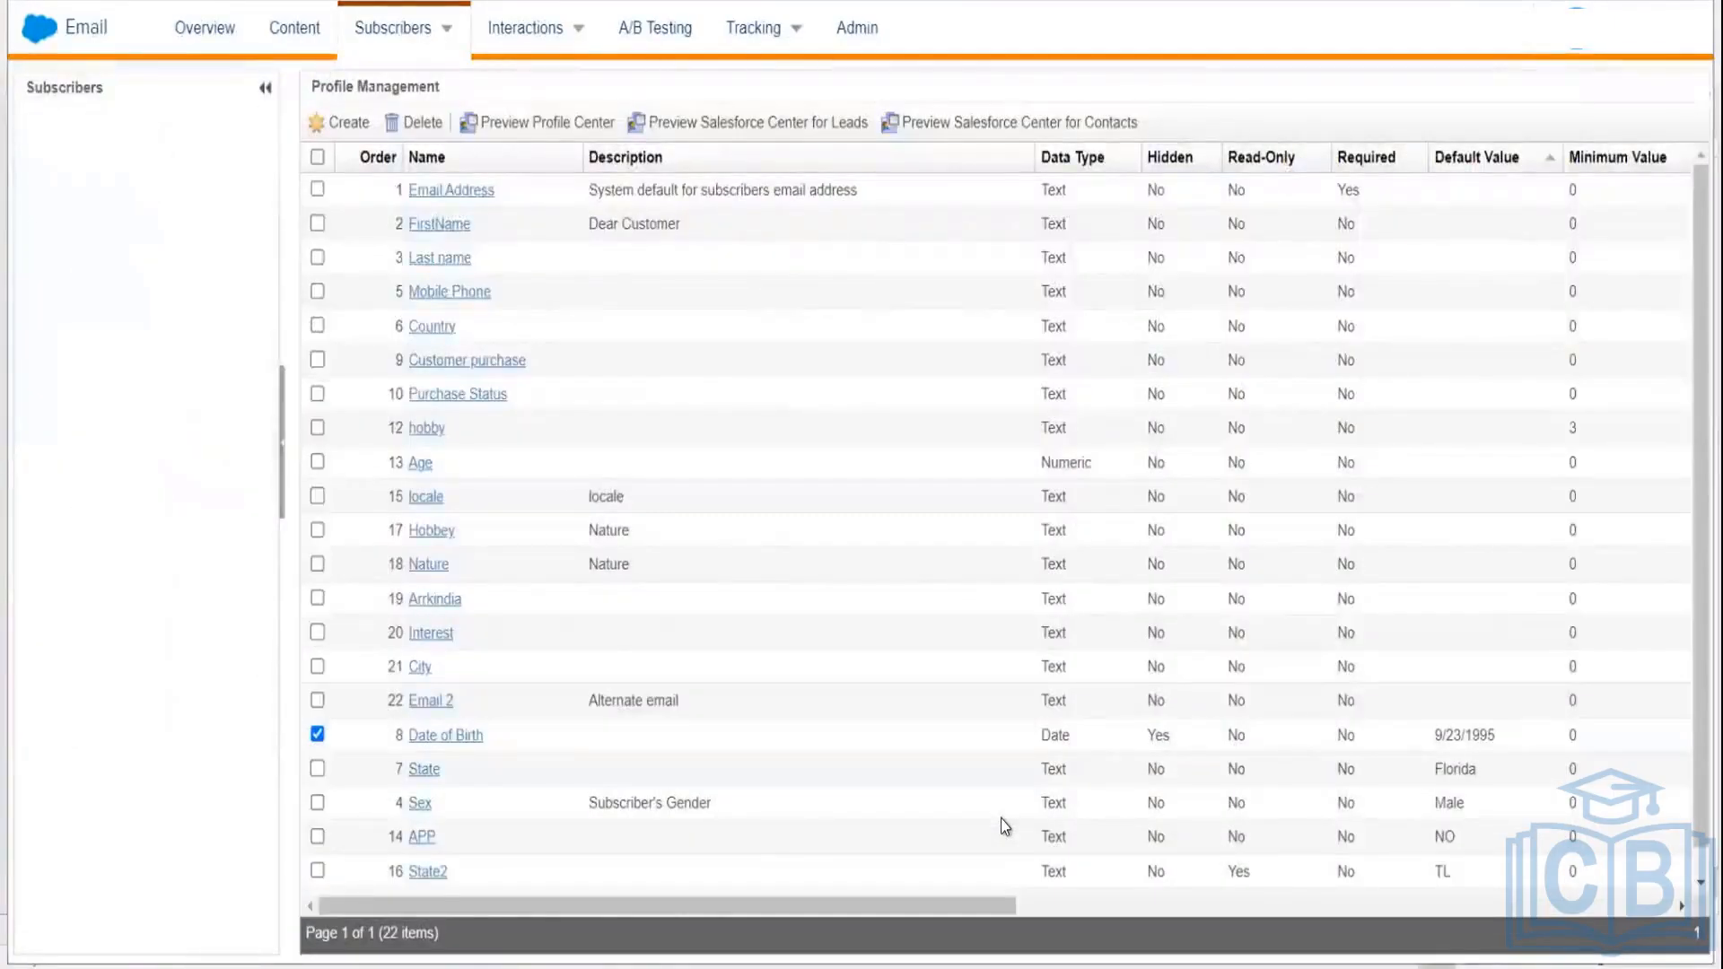
Step: Refresh the Profile Management attribute list and reopen the Date of Birth Properties dialog
{"action": "left_click", "coordinate": [429, 737]}
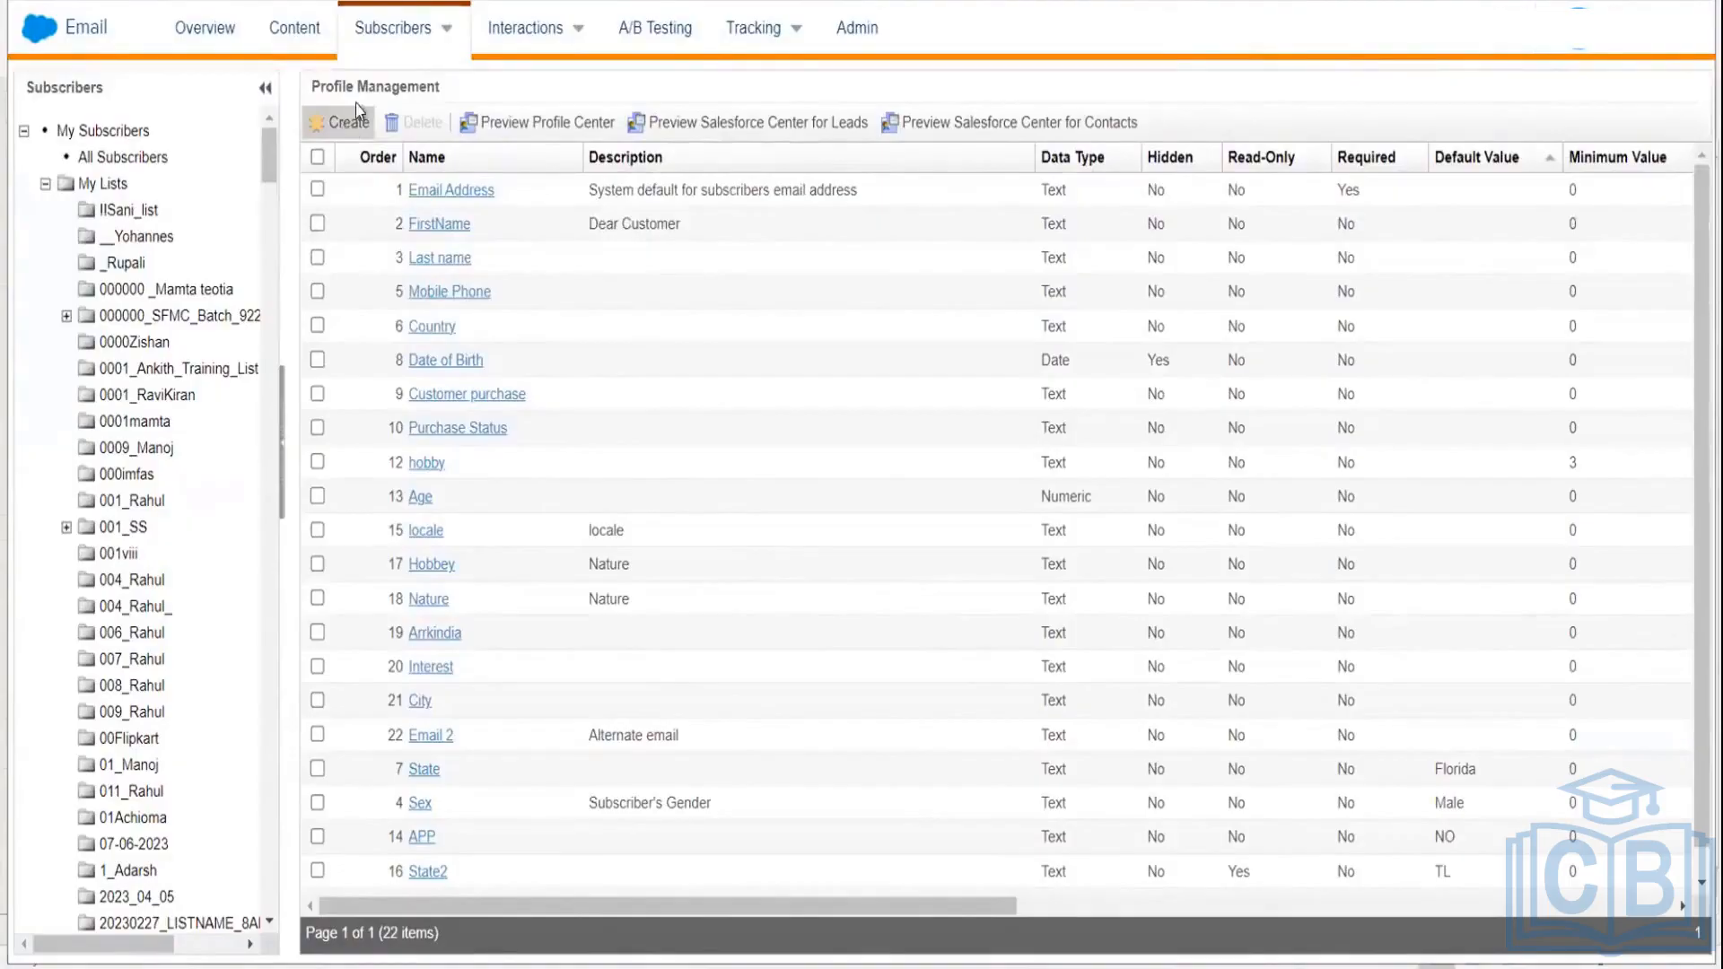
{"action": "left_click", "coordinate": [350, 125]}
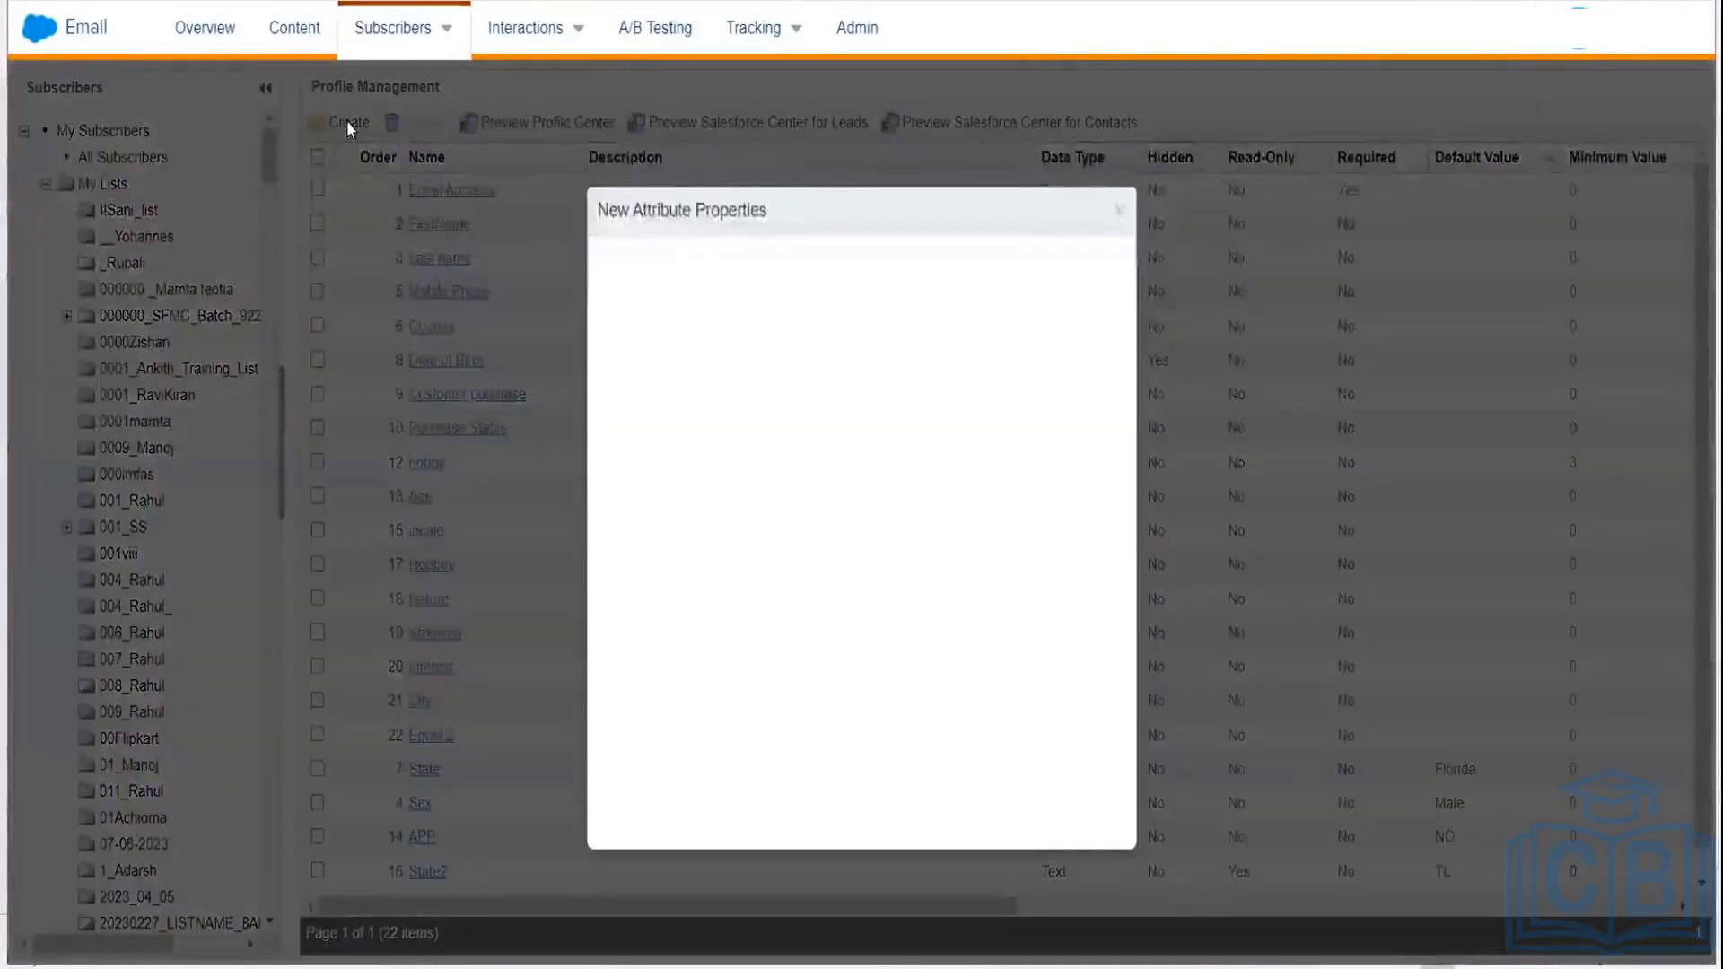
{"action": "left_click", "coordinate": [1118, 213]}
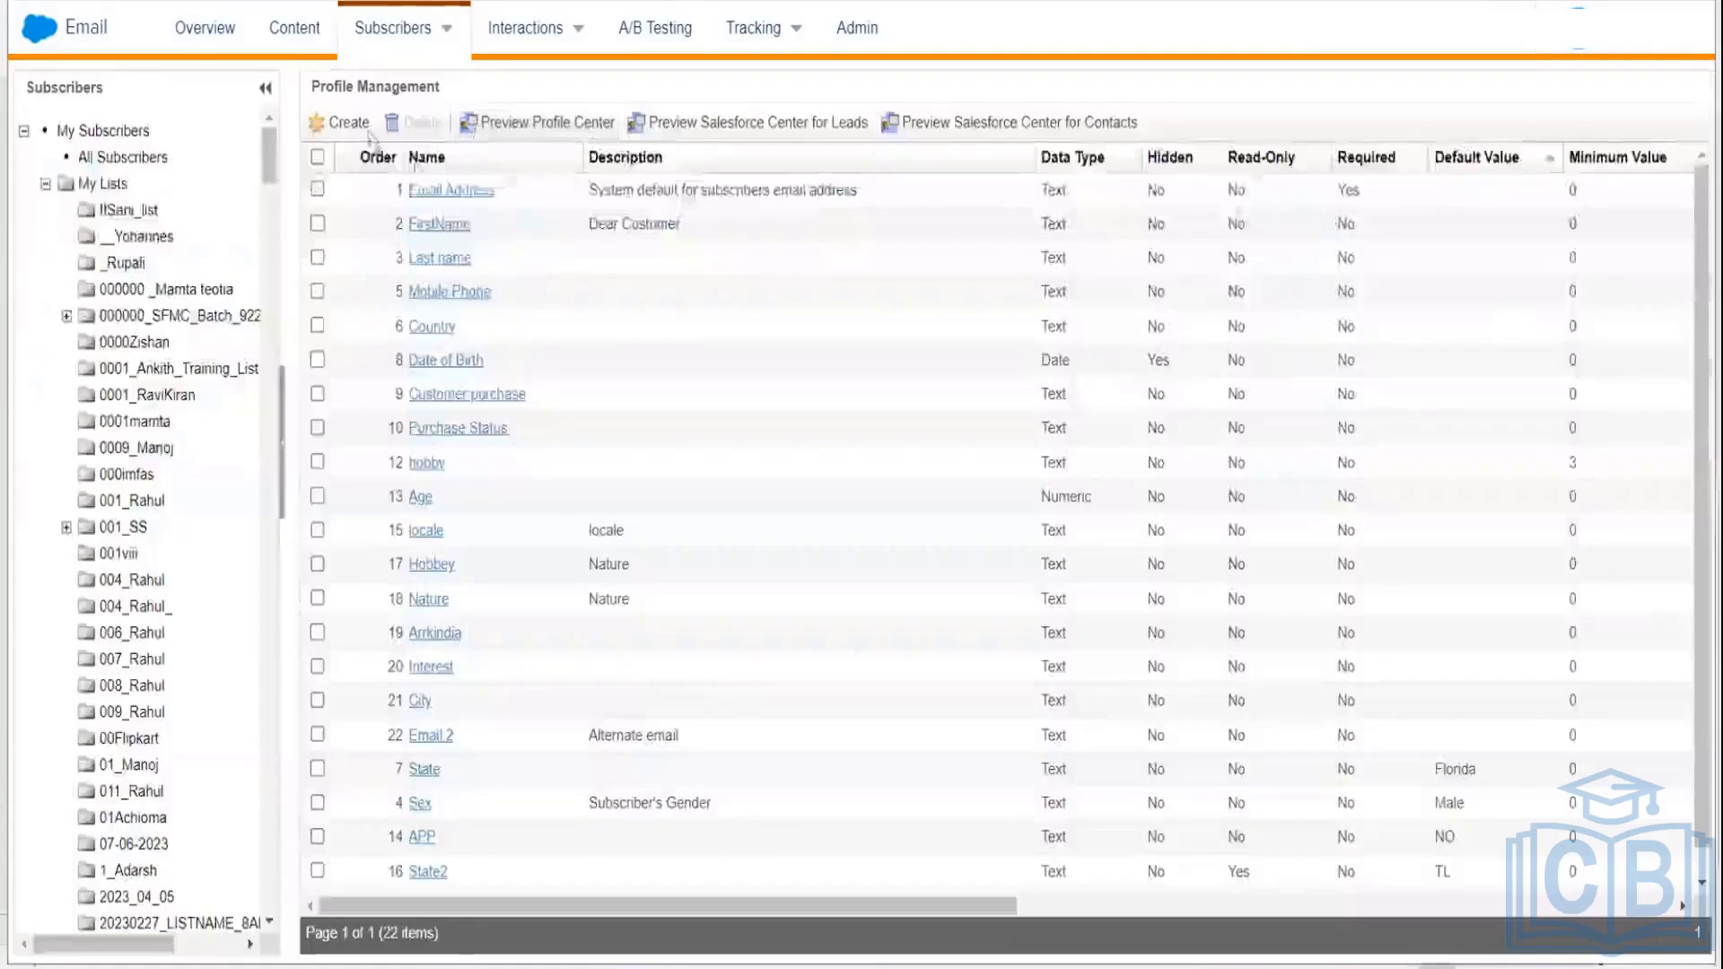
{"action": "mouse_move", "coordinate": [400, 40]}
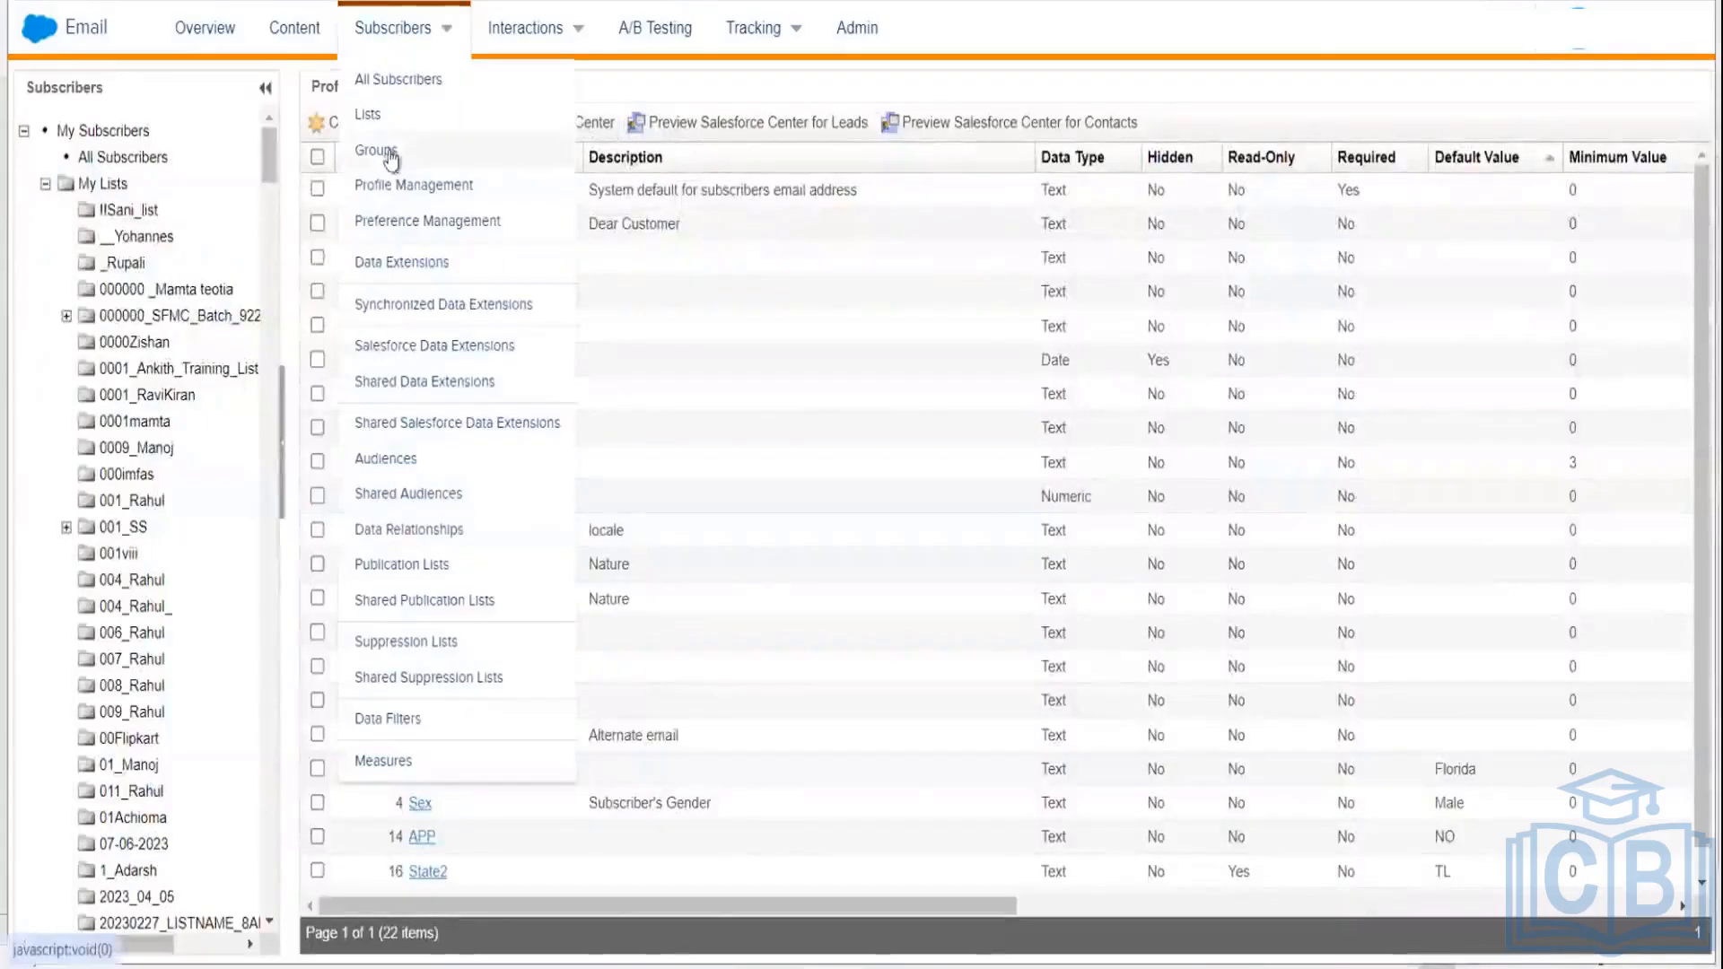
{"action": "left_click", "coordinate": [392, 186]}
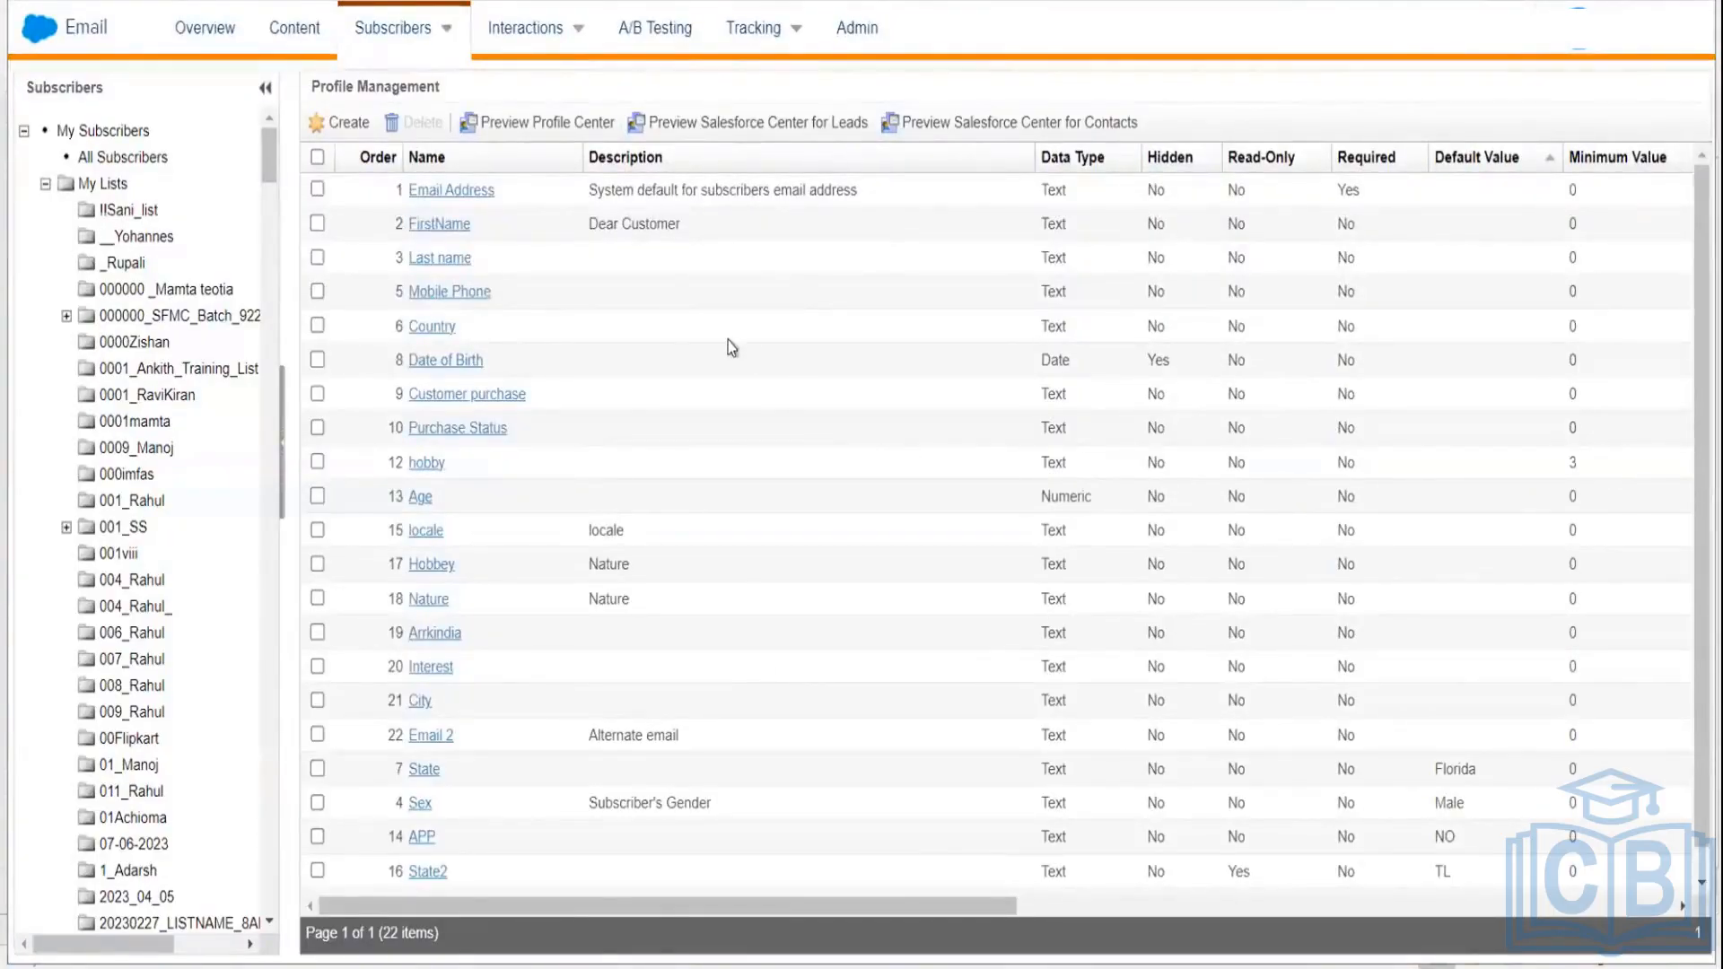
{"action": "left_click", "coordinate": [445, 361]}
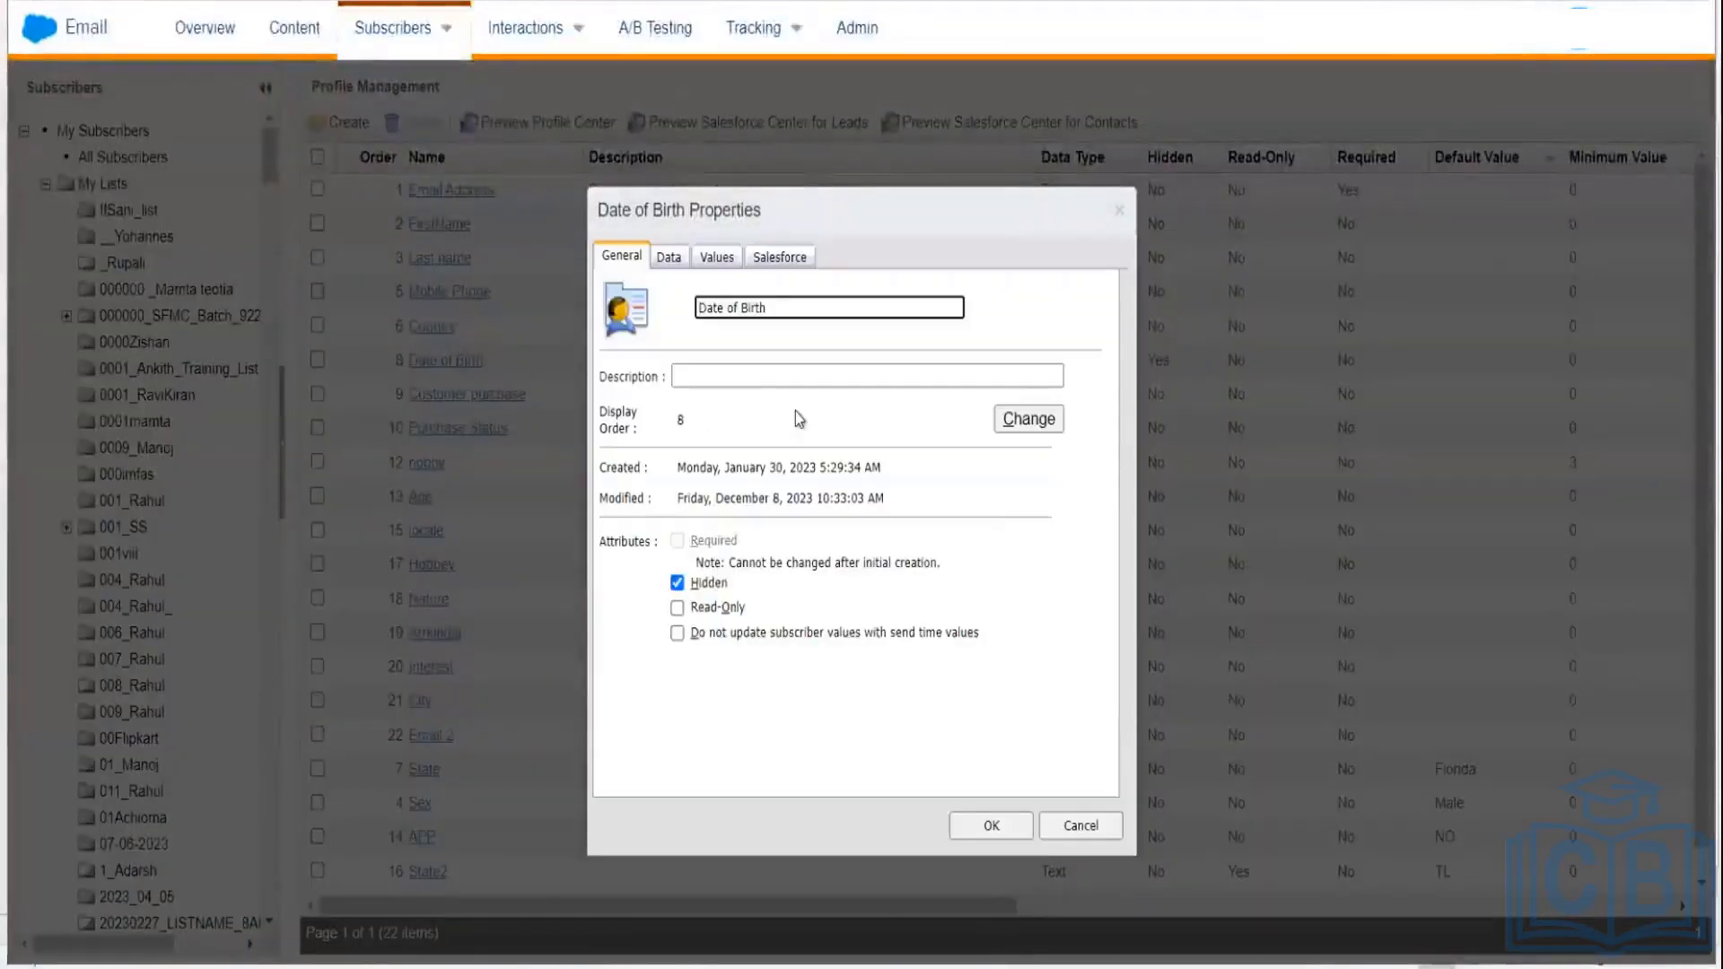
Step: Confirm the Date of Birth default value is now empty
{"action": "left_click", "coordinate": [668, 256]}
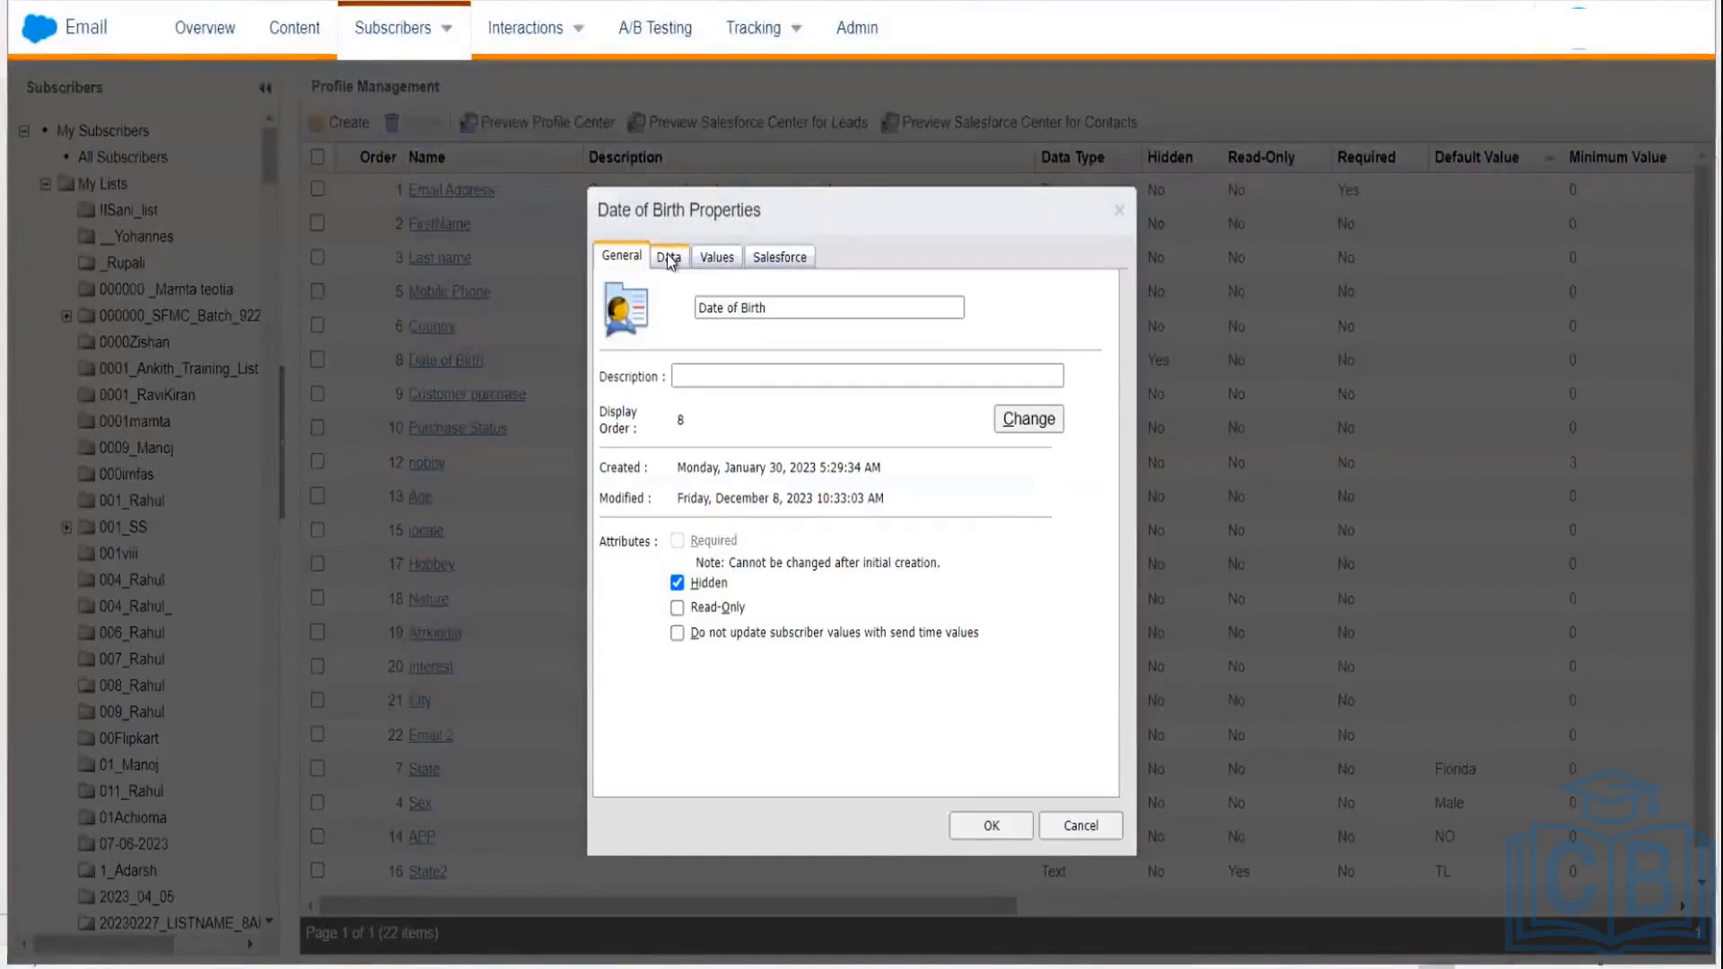
{"action": "left_click", "coordinate": [719, 259]}
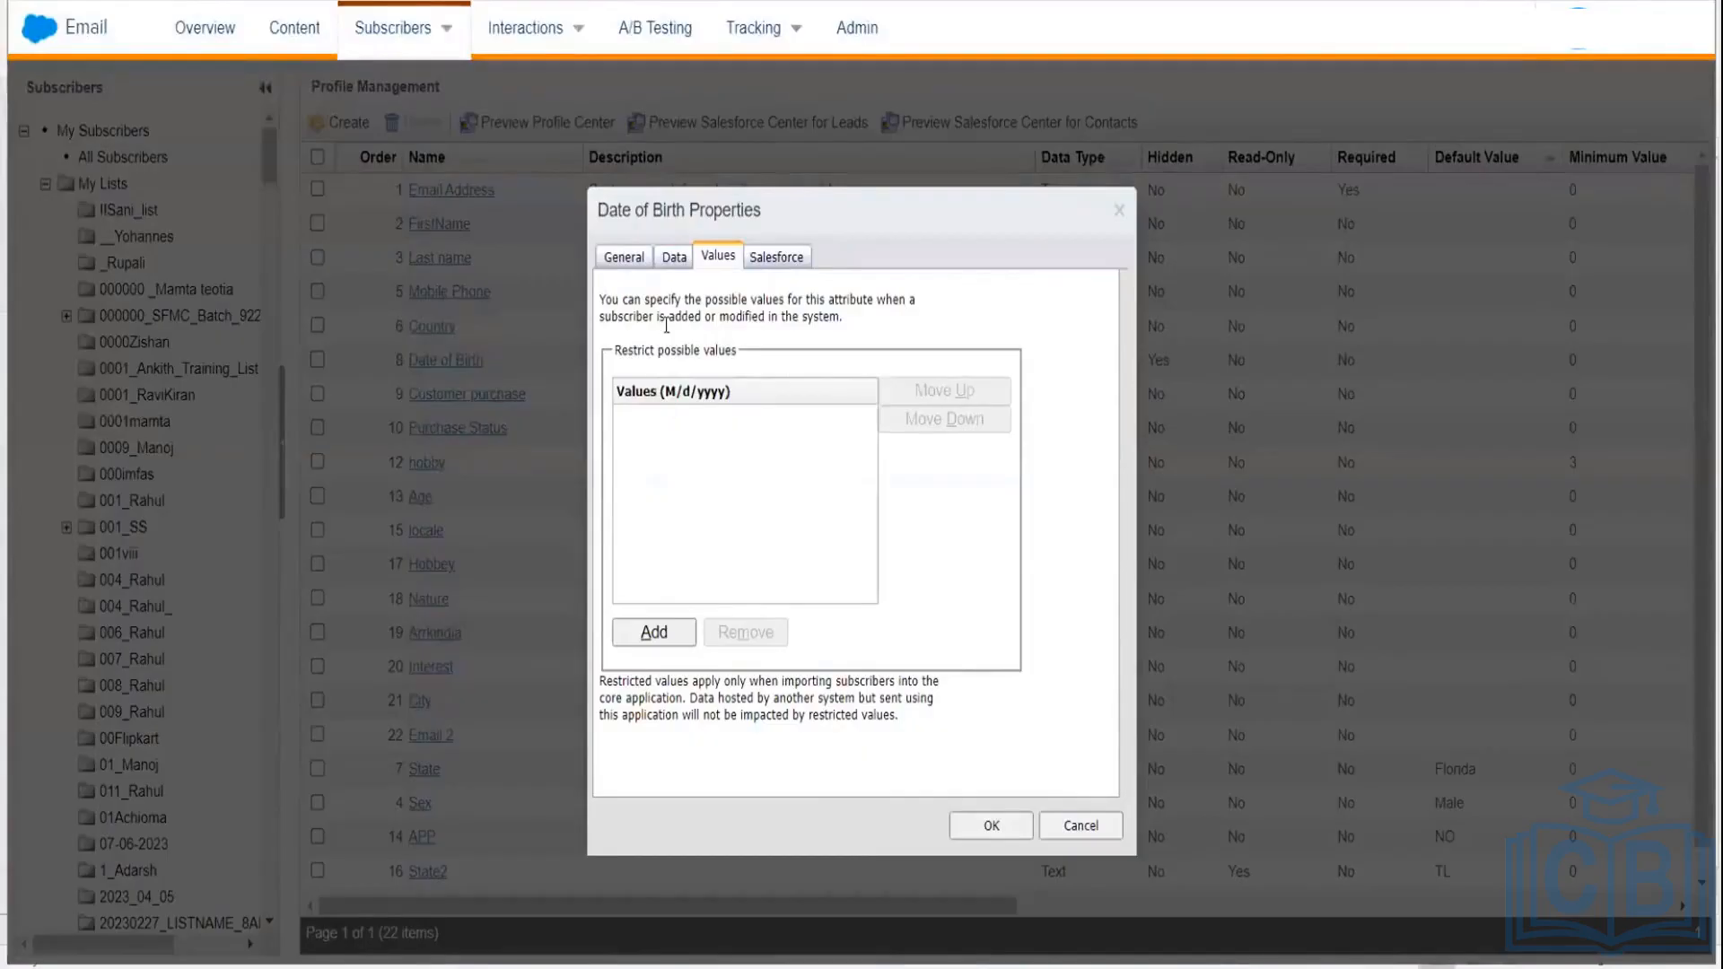
{"action": "left_click", "coordinate": [673, 259]}
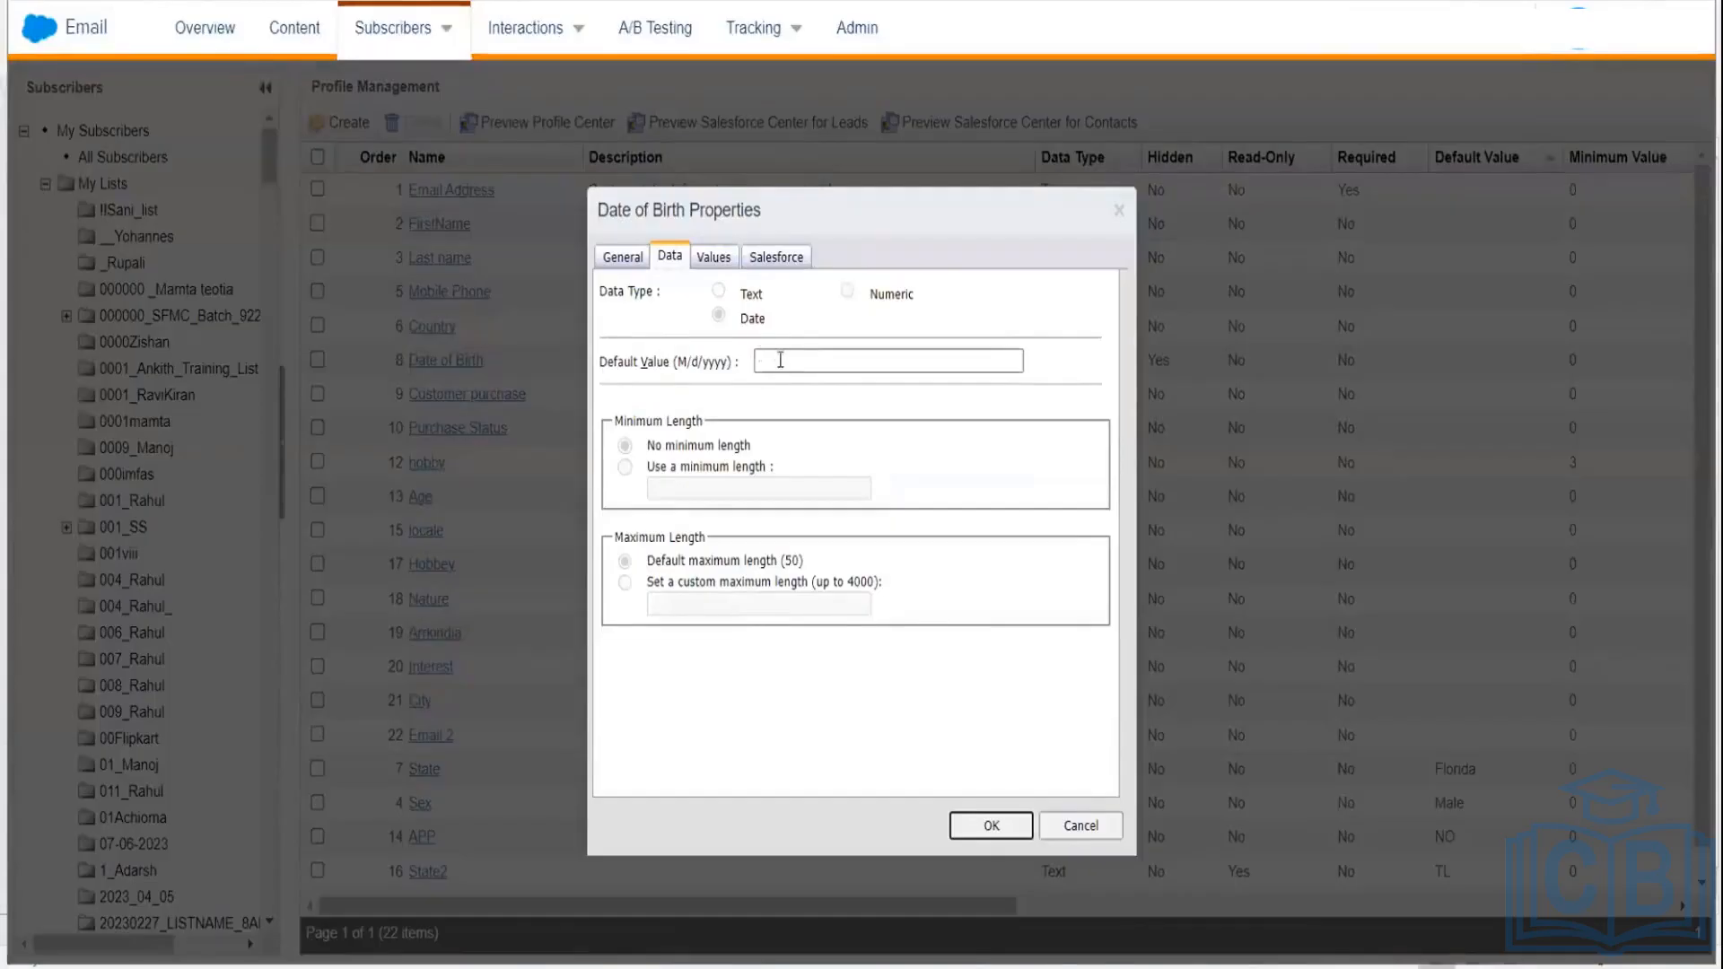
{"action": "left_click", "coordinate": [715, 259]}
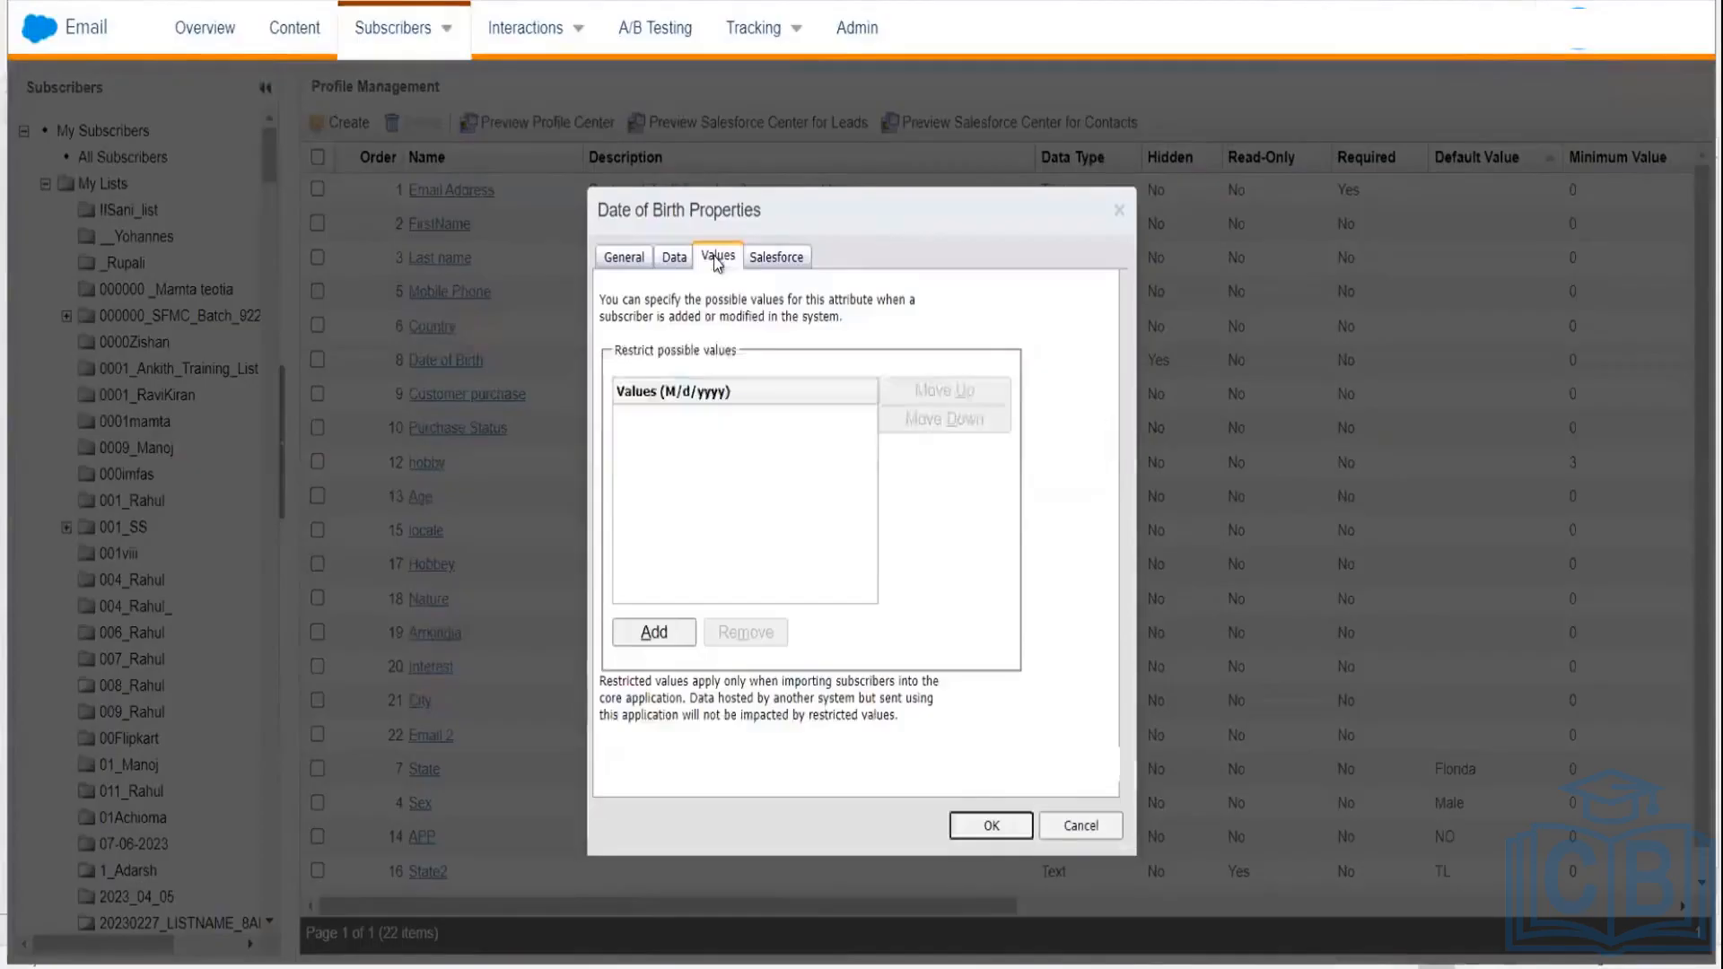
Step: Enter 'Values (d/M/yyyy)' as a restricted value, save, and dismiss the invalid-date alert
{"action": "left_click", "coordinate": [653, 633]}
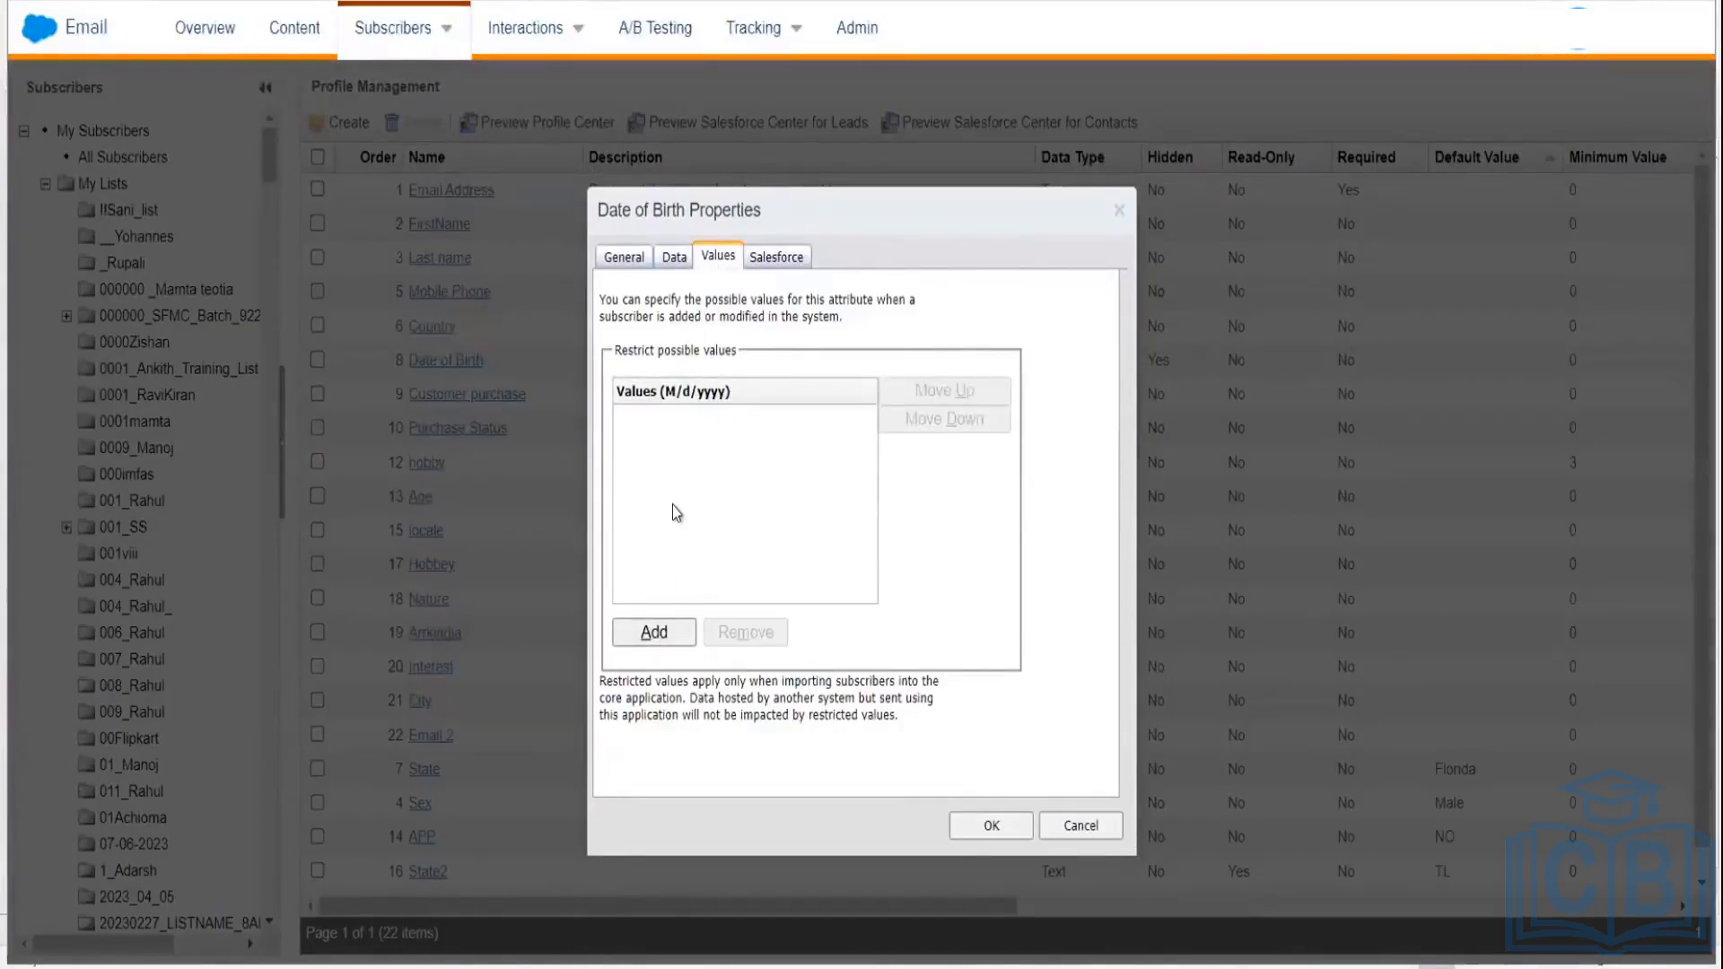
{"action": "left_click", "coordinate": [663, 629]}
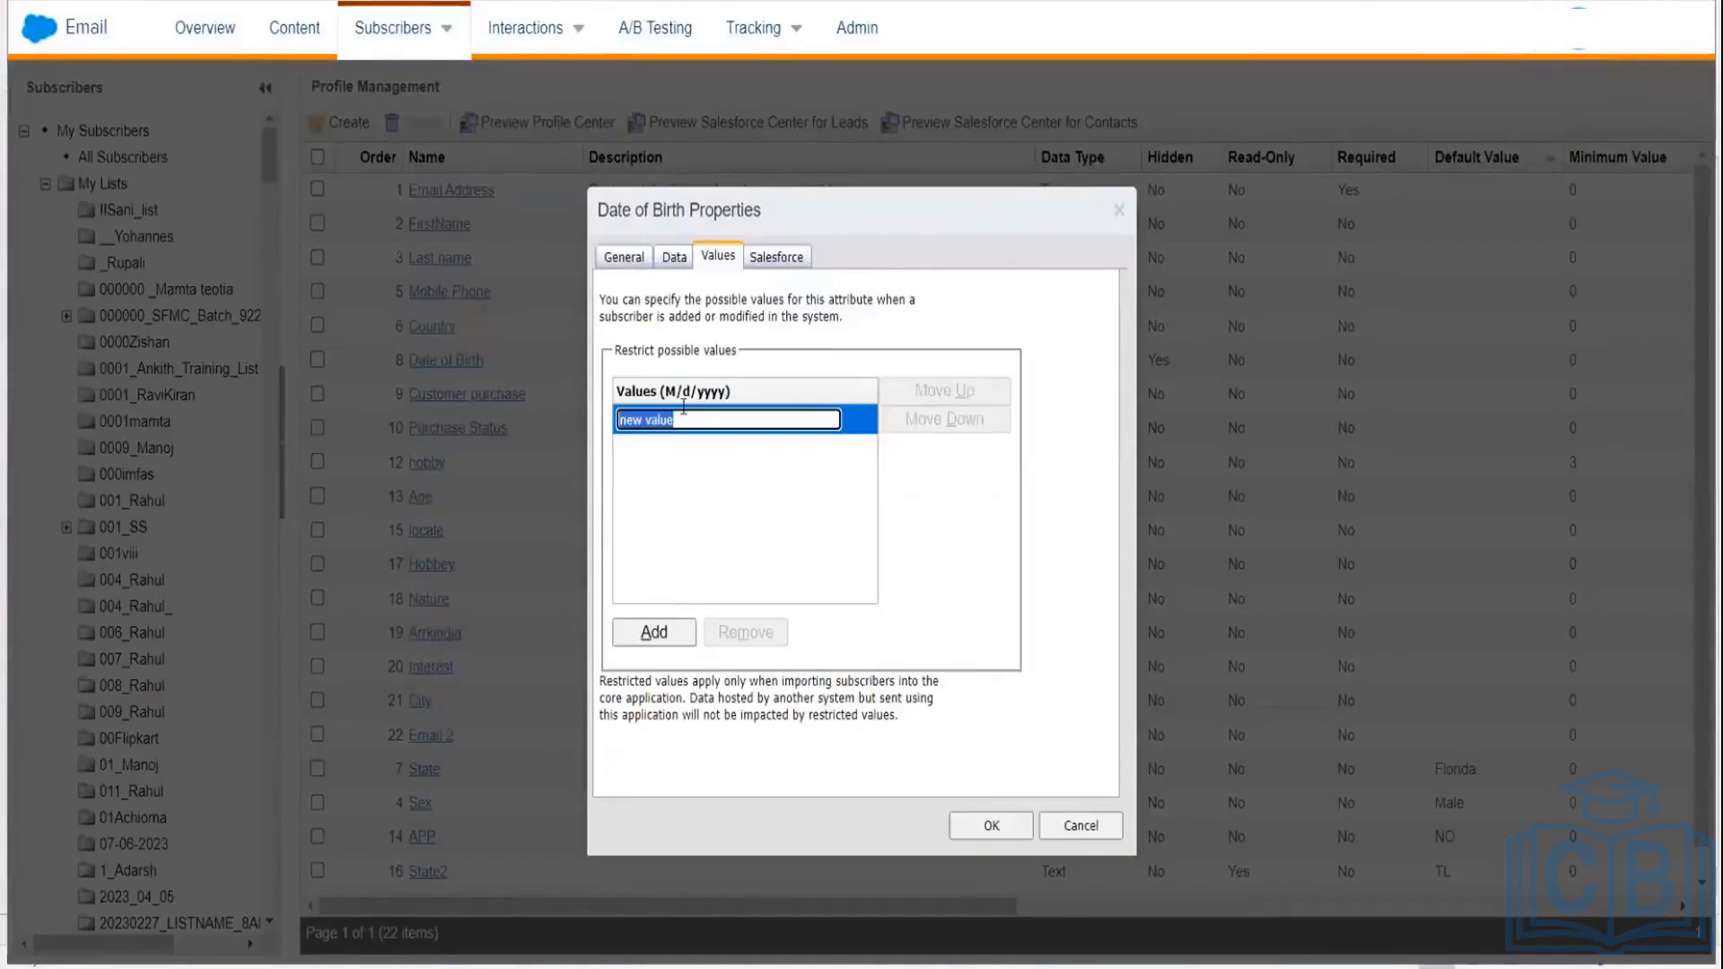
{"action": "type", "text": "Values"}
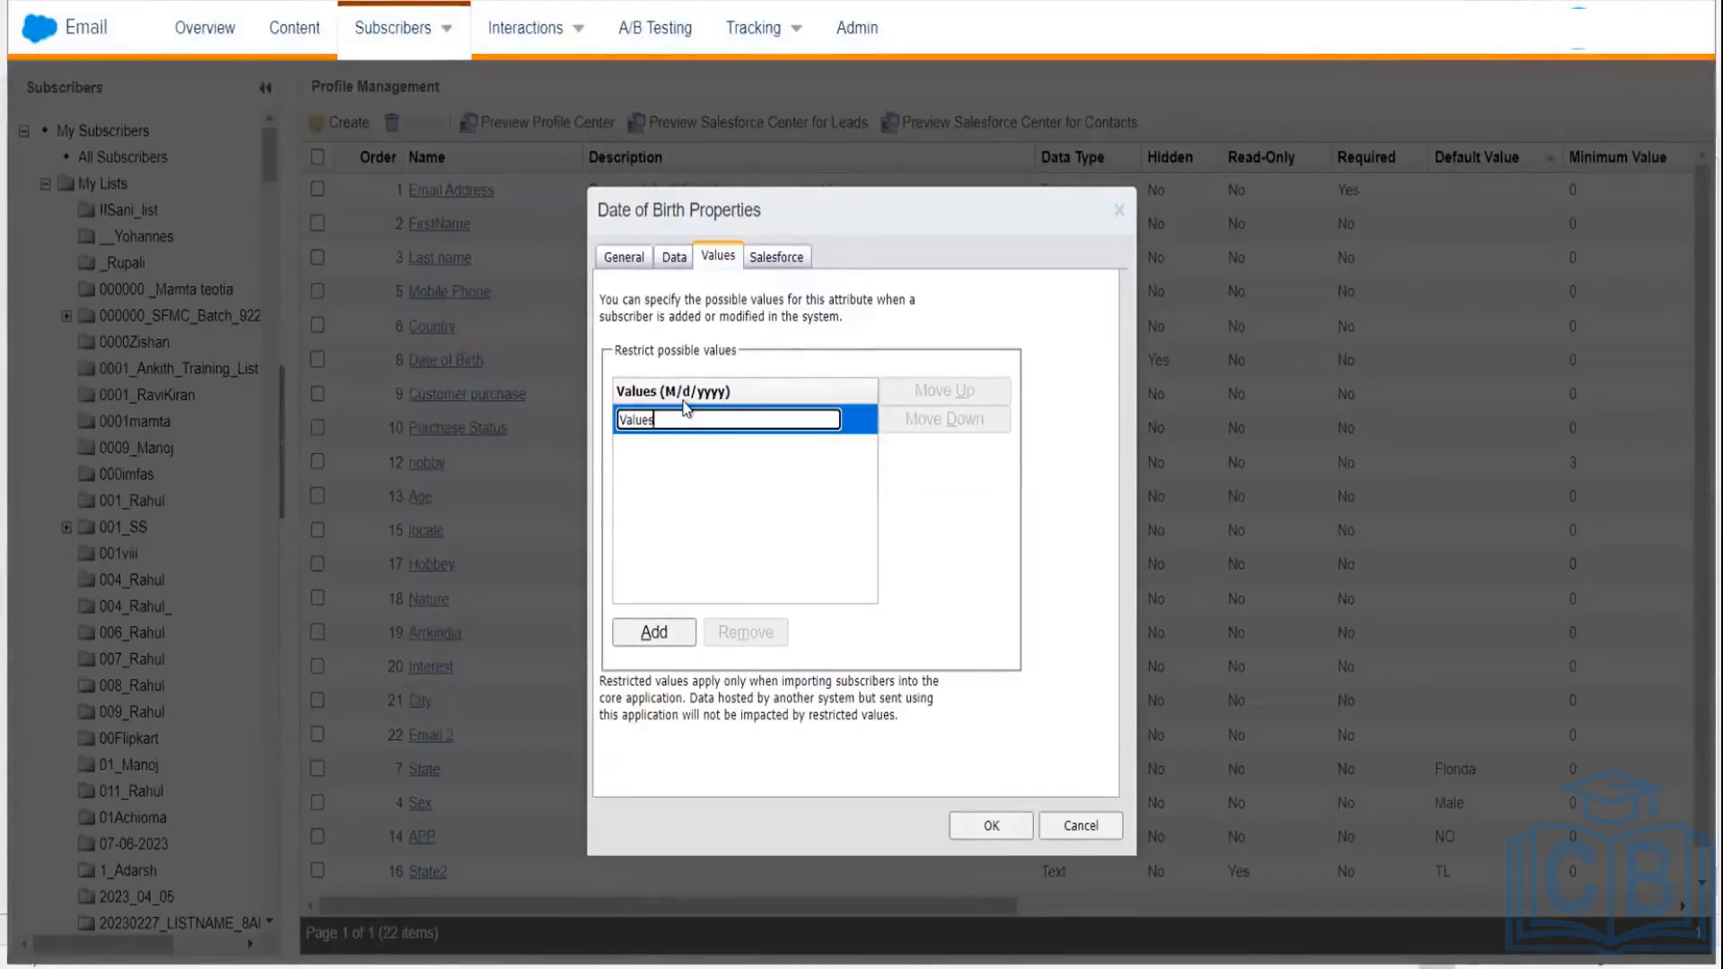
{"action": "type", "text": " (d"}
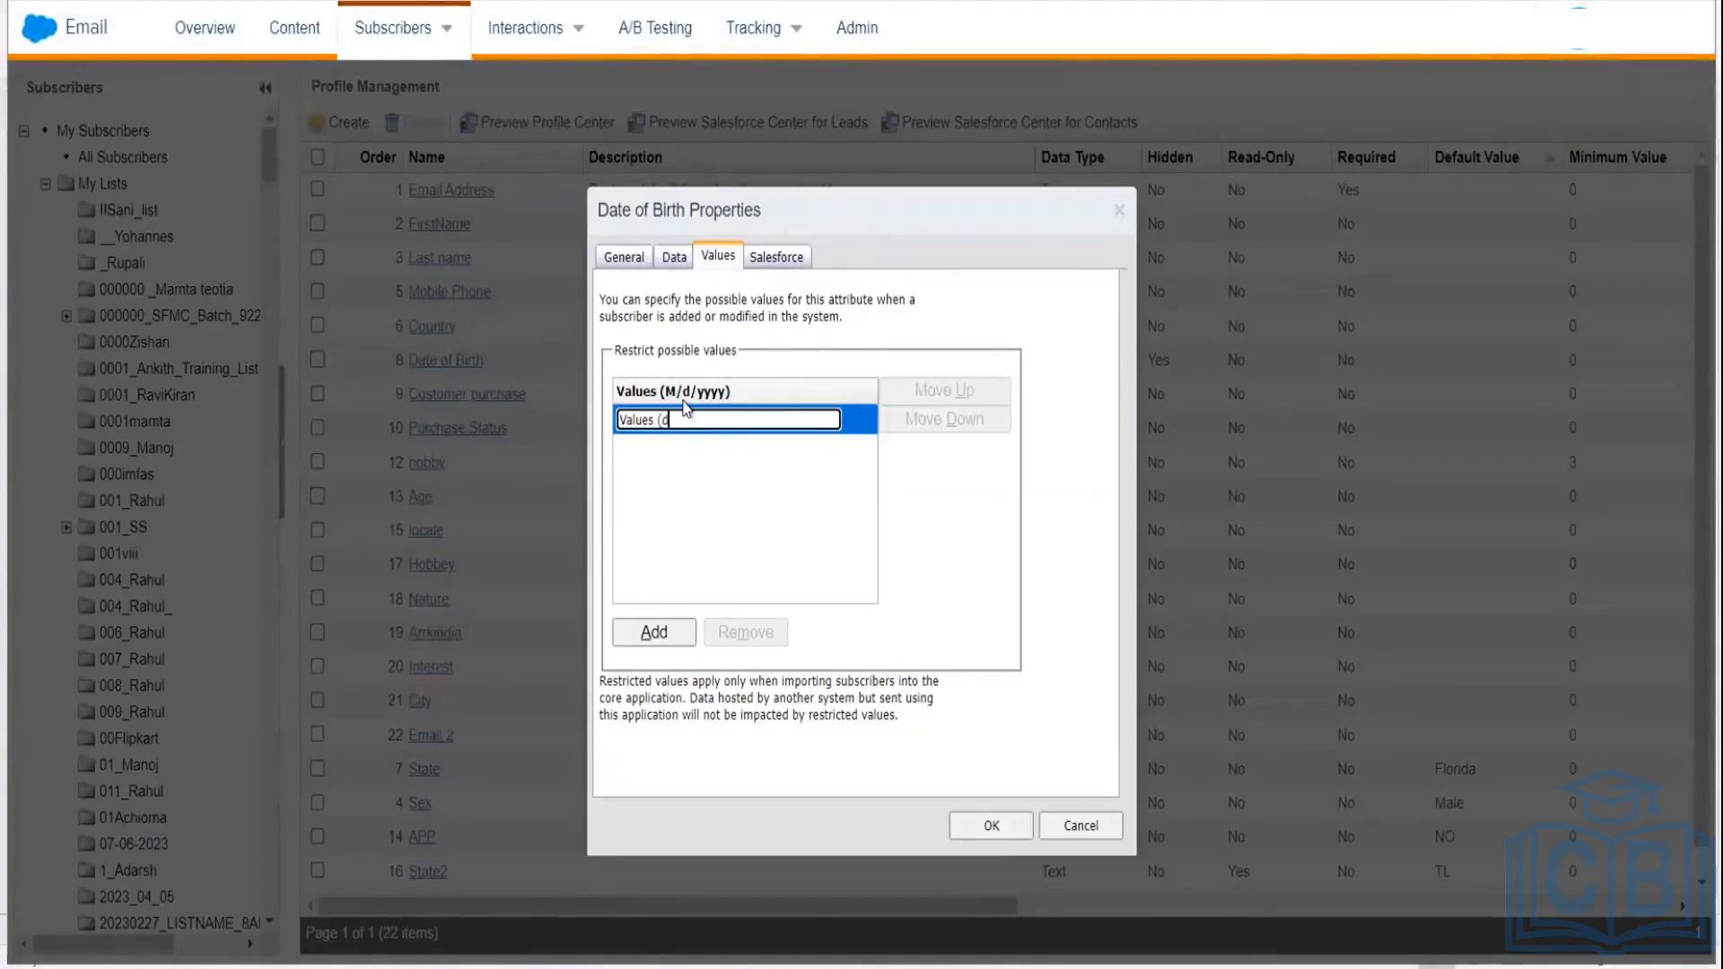
{"action": "type", "text": "/M/yyyy"}
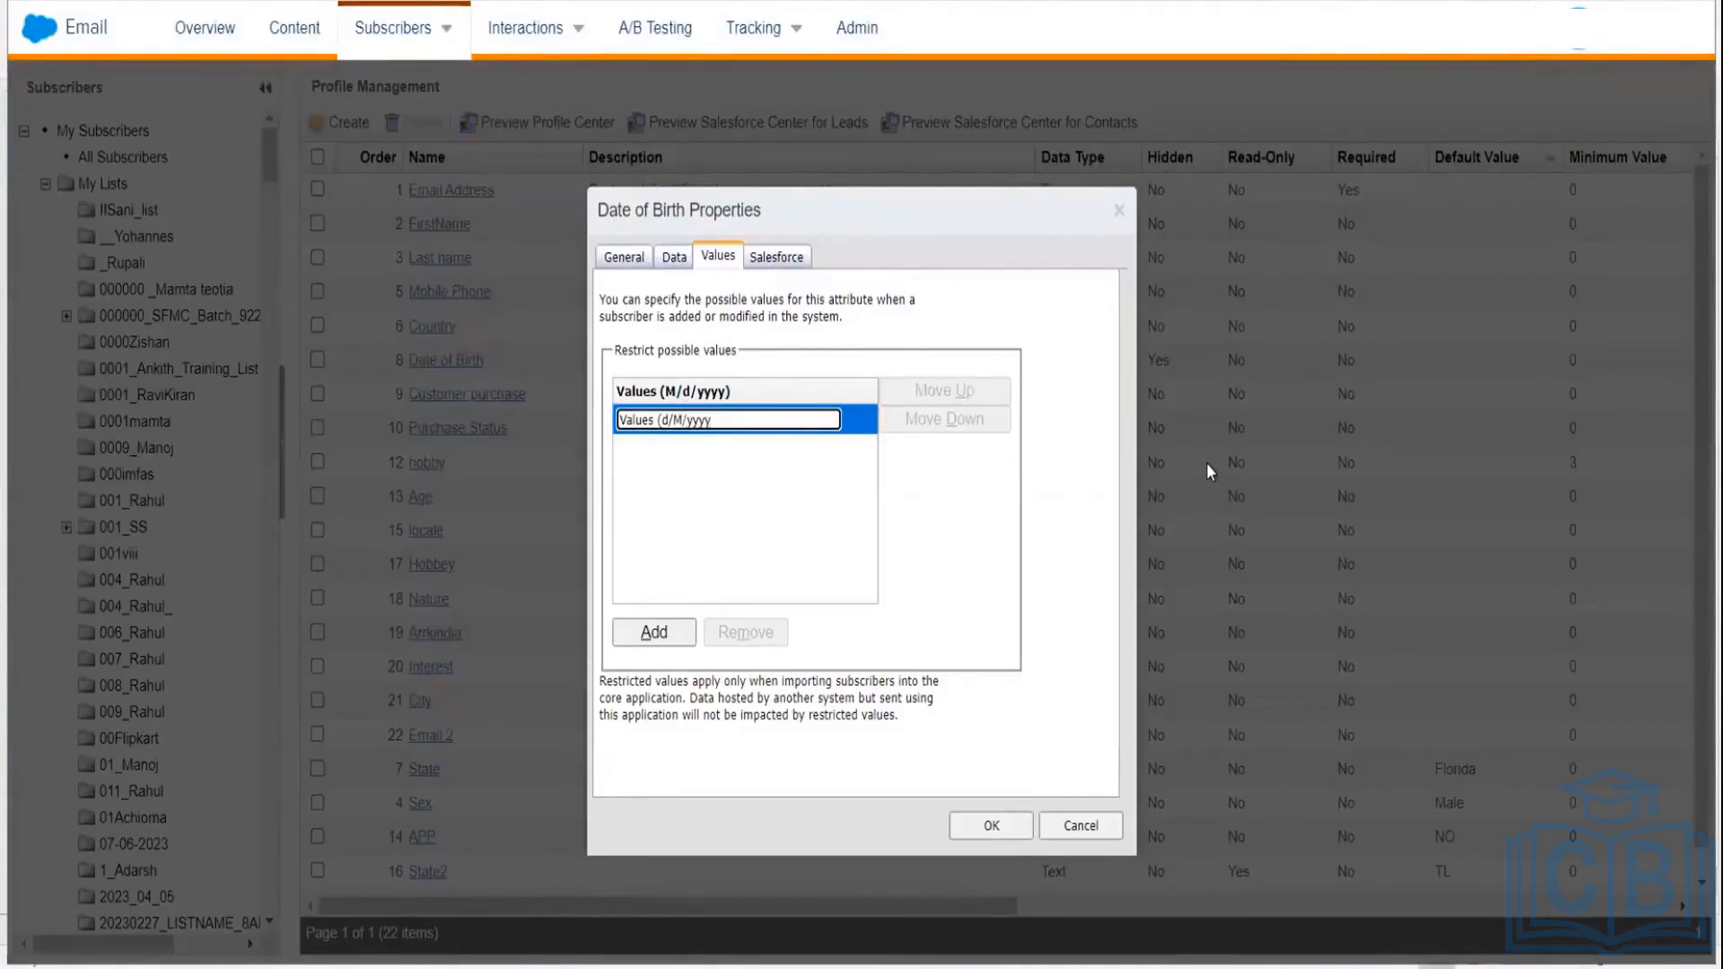
{"action": "type", "text": ")"}
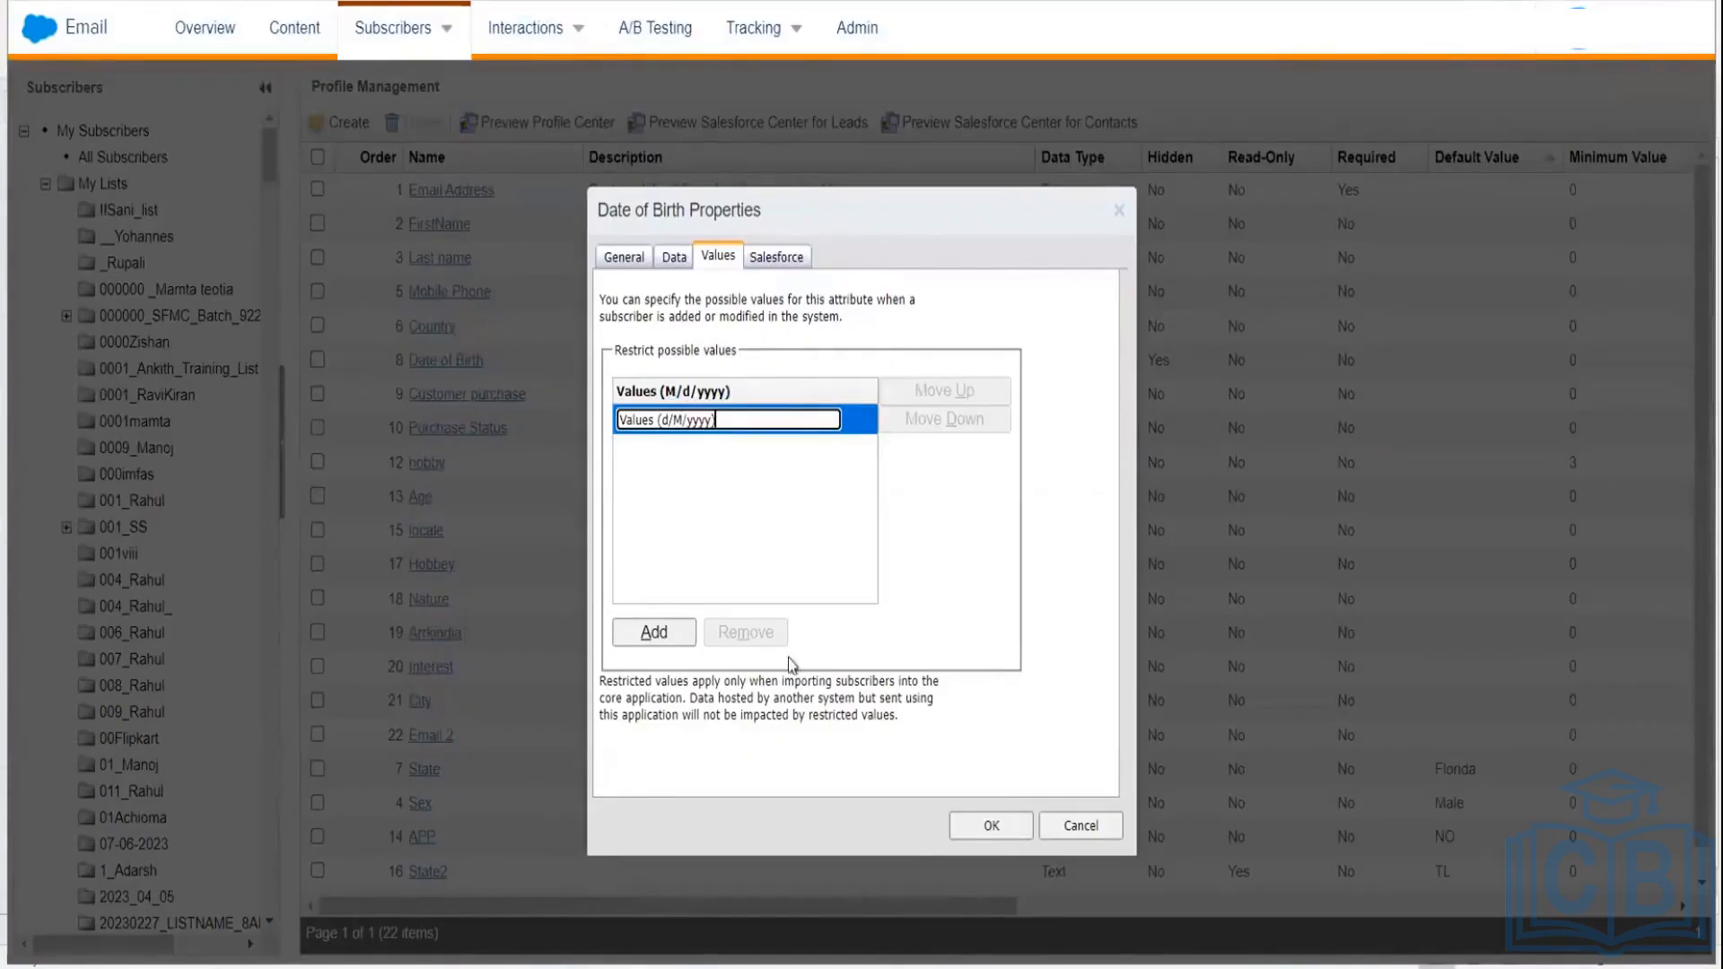
{"action": "left_click", "coordinate": [992, 825]}
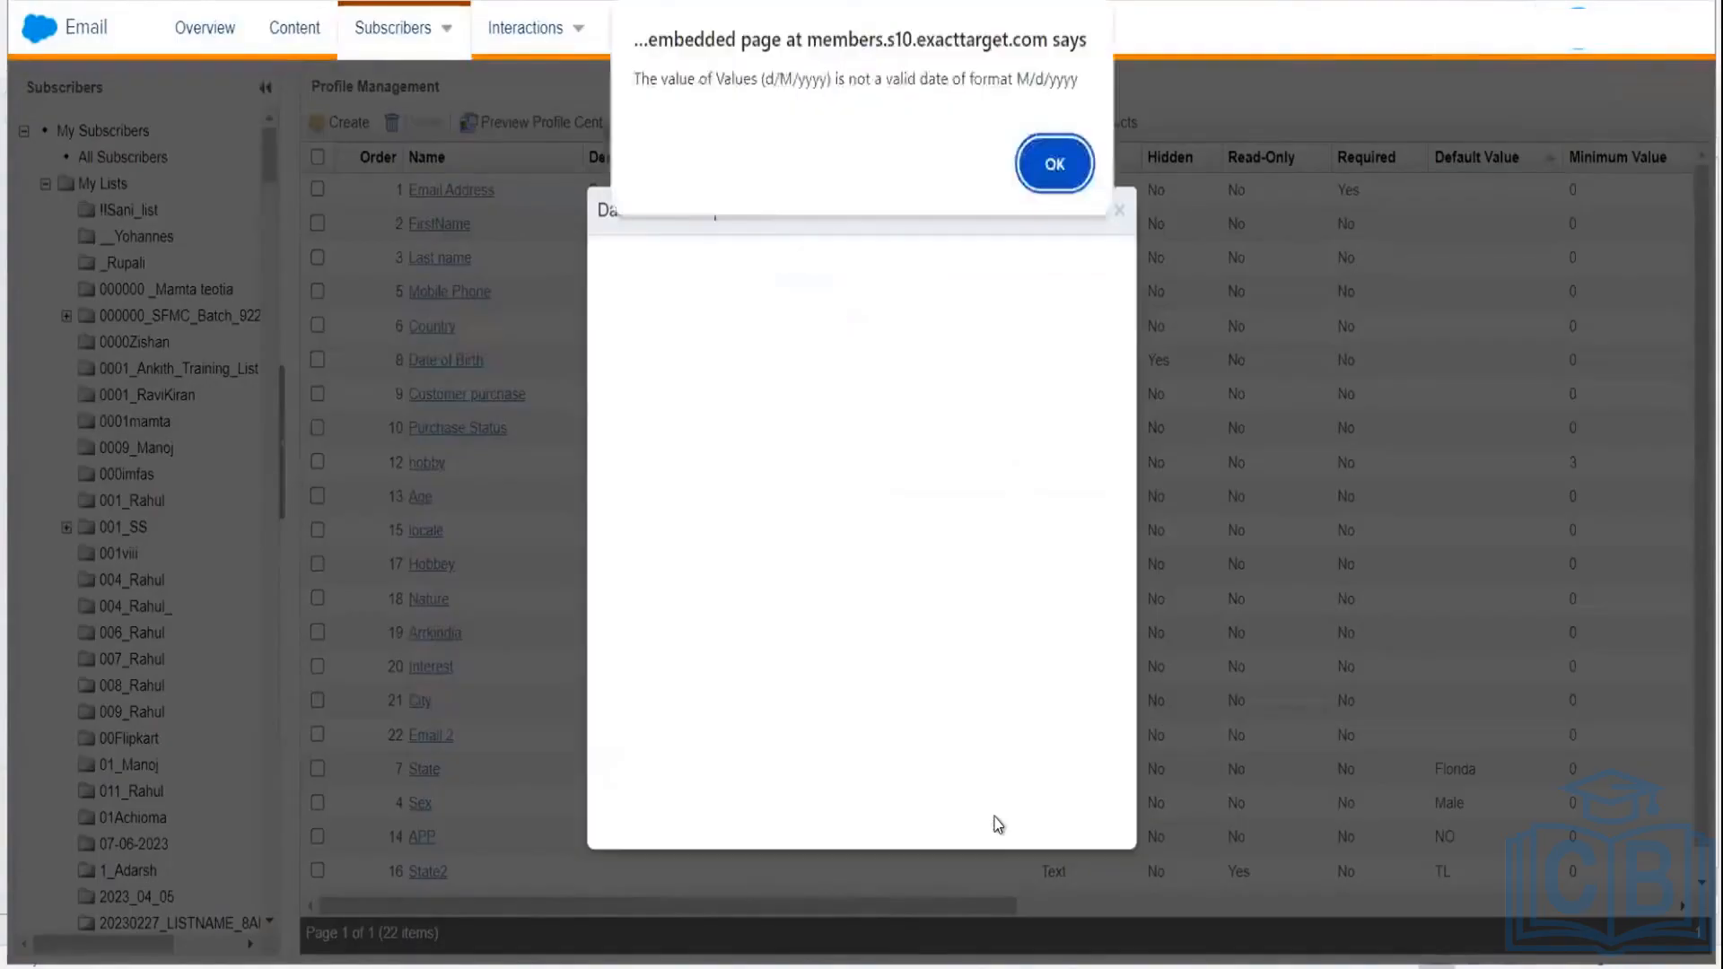
{"action": "left_click", "coordinate": [1055, 164]}
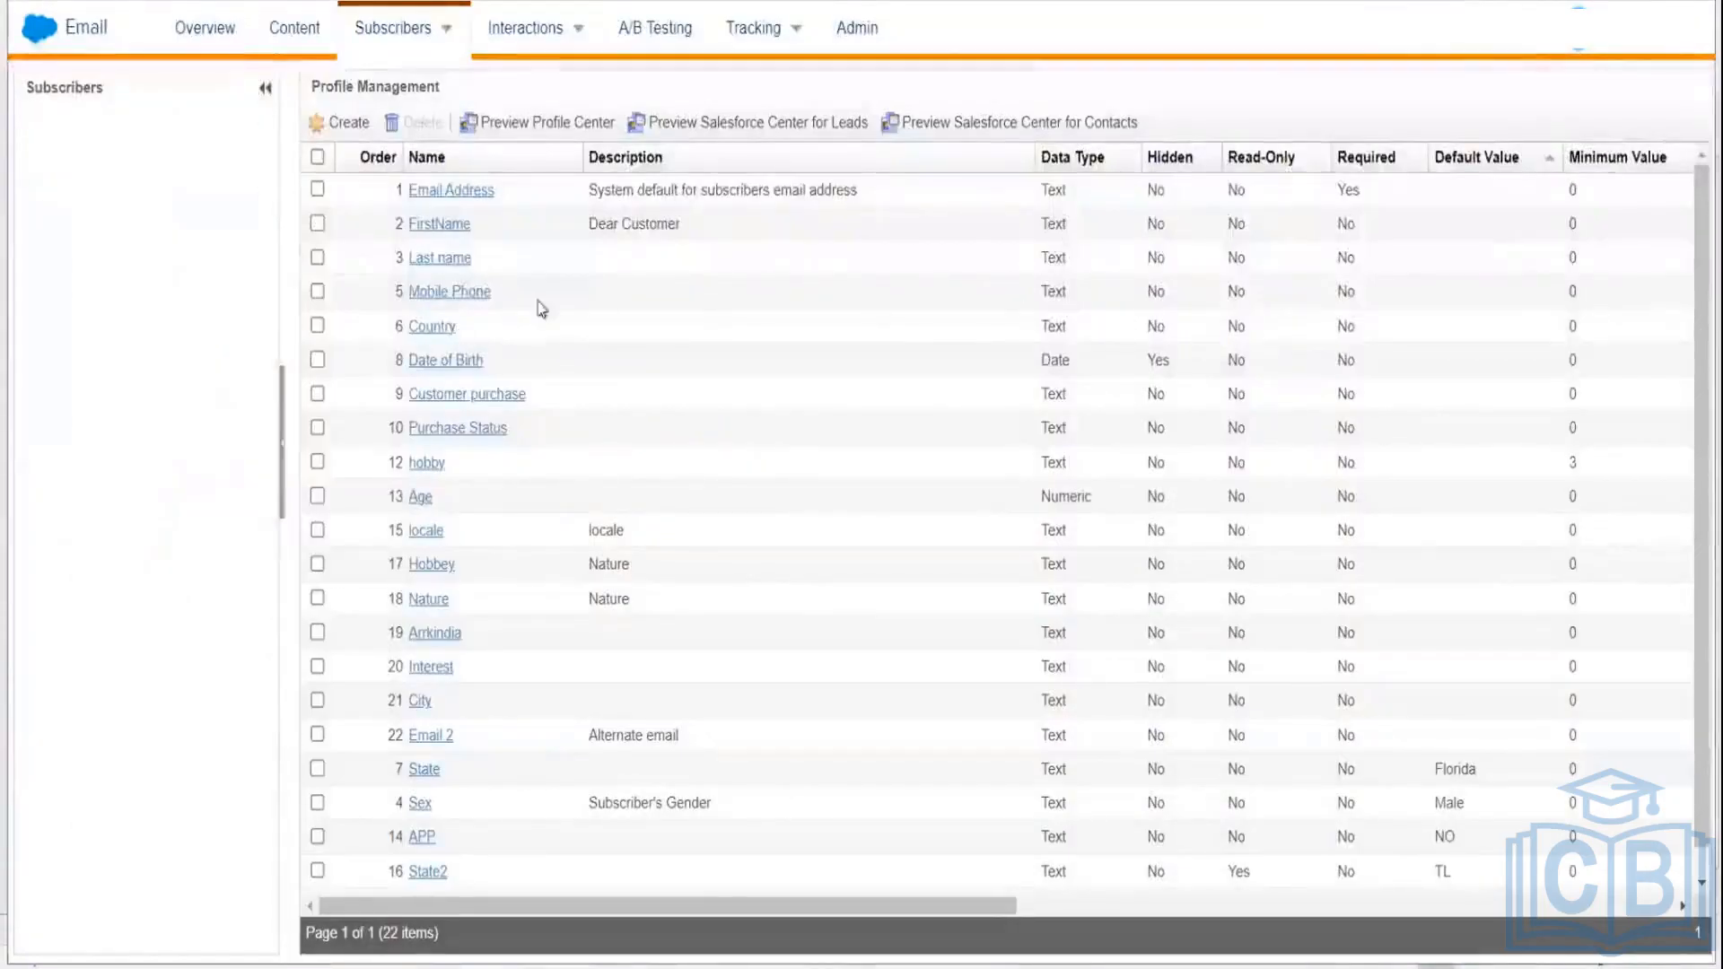
Step: Leave Profile Management and go to Subscribers > All Subscribers
{"action": "left_click", "coordinate": [392, 35]}
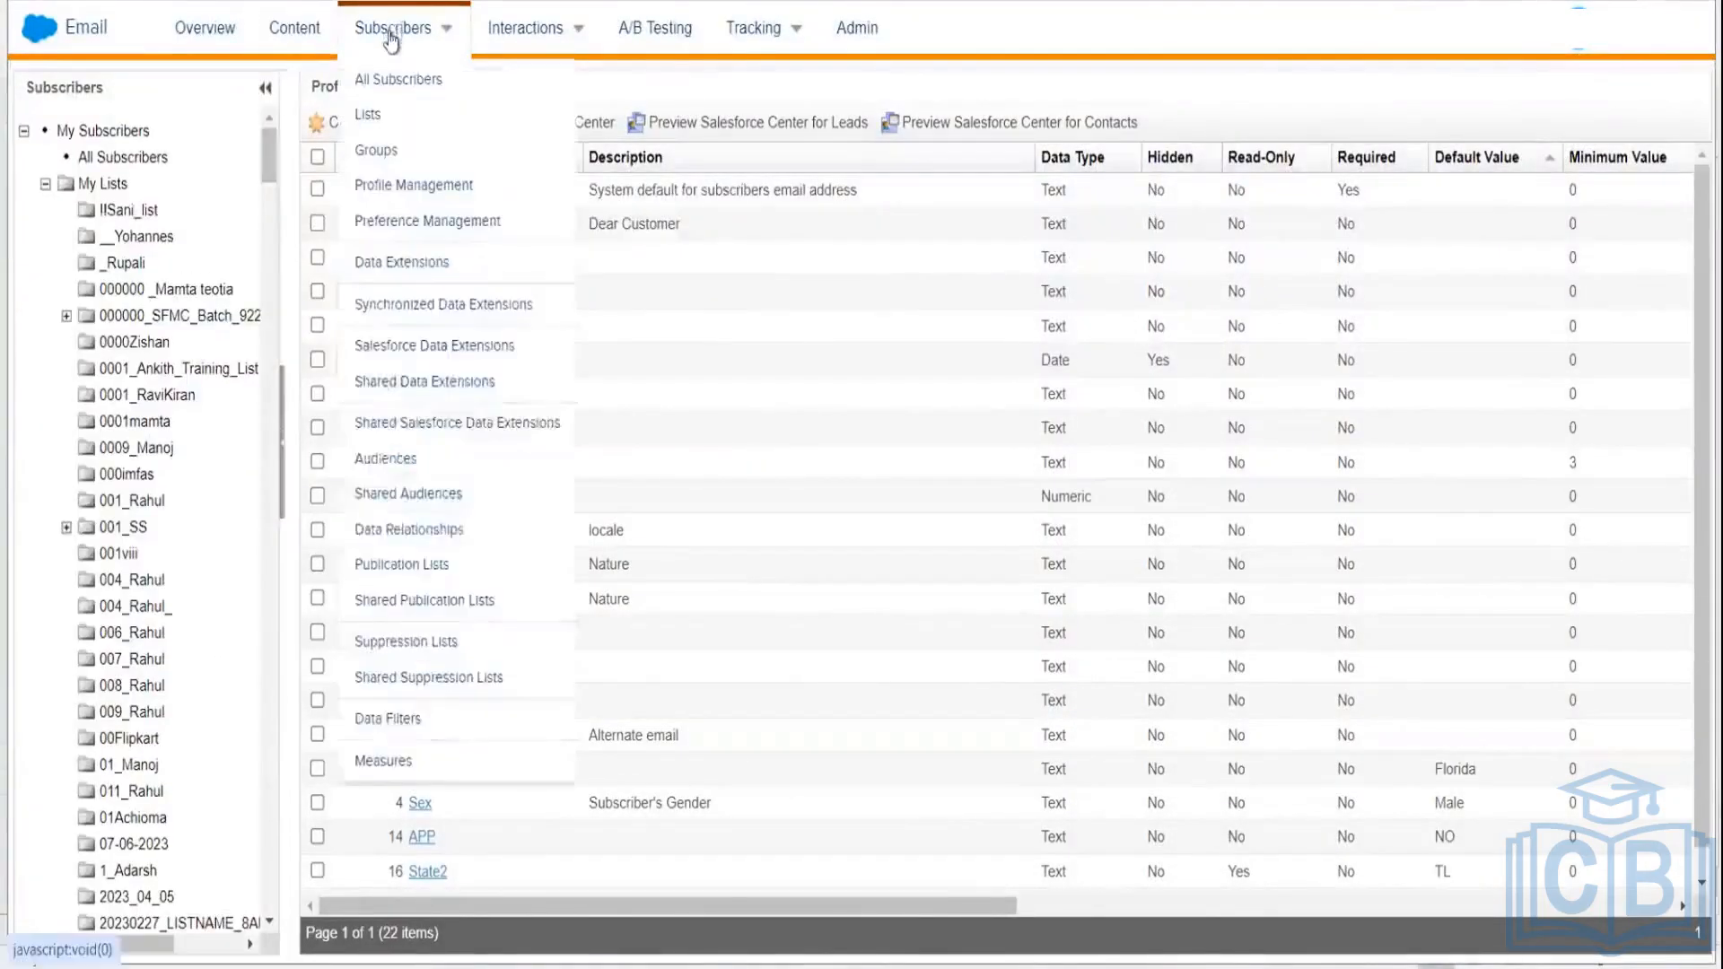
{"action": "left_click", "coordinate": [378, 118]}
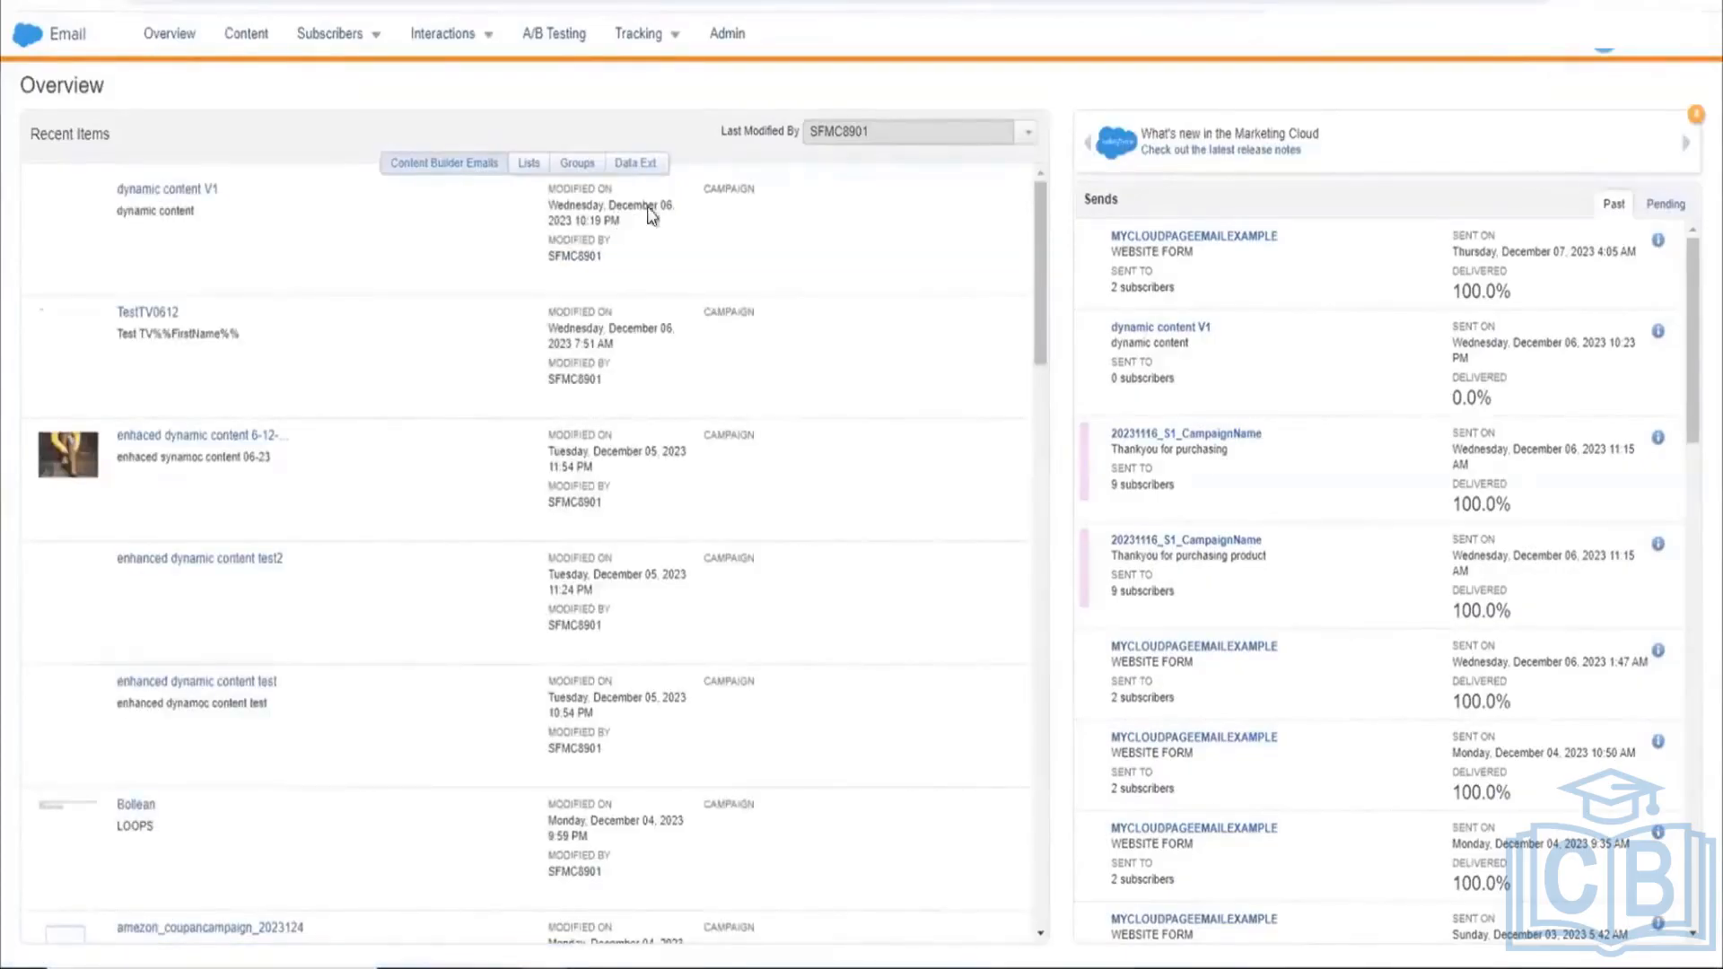
{"action": "left_click", "coordinate": [371, 45]}
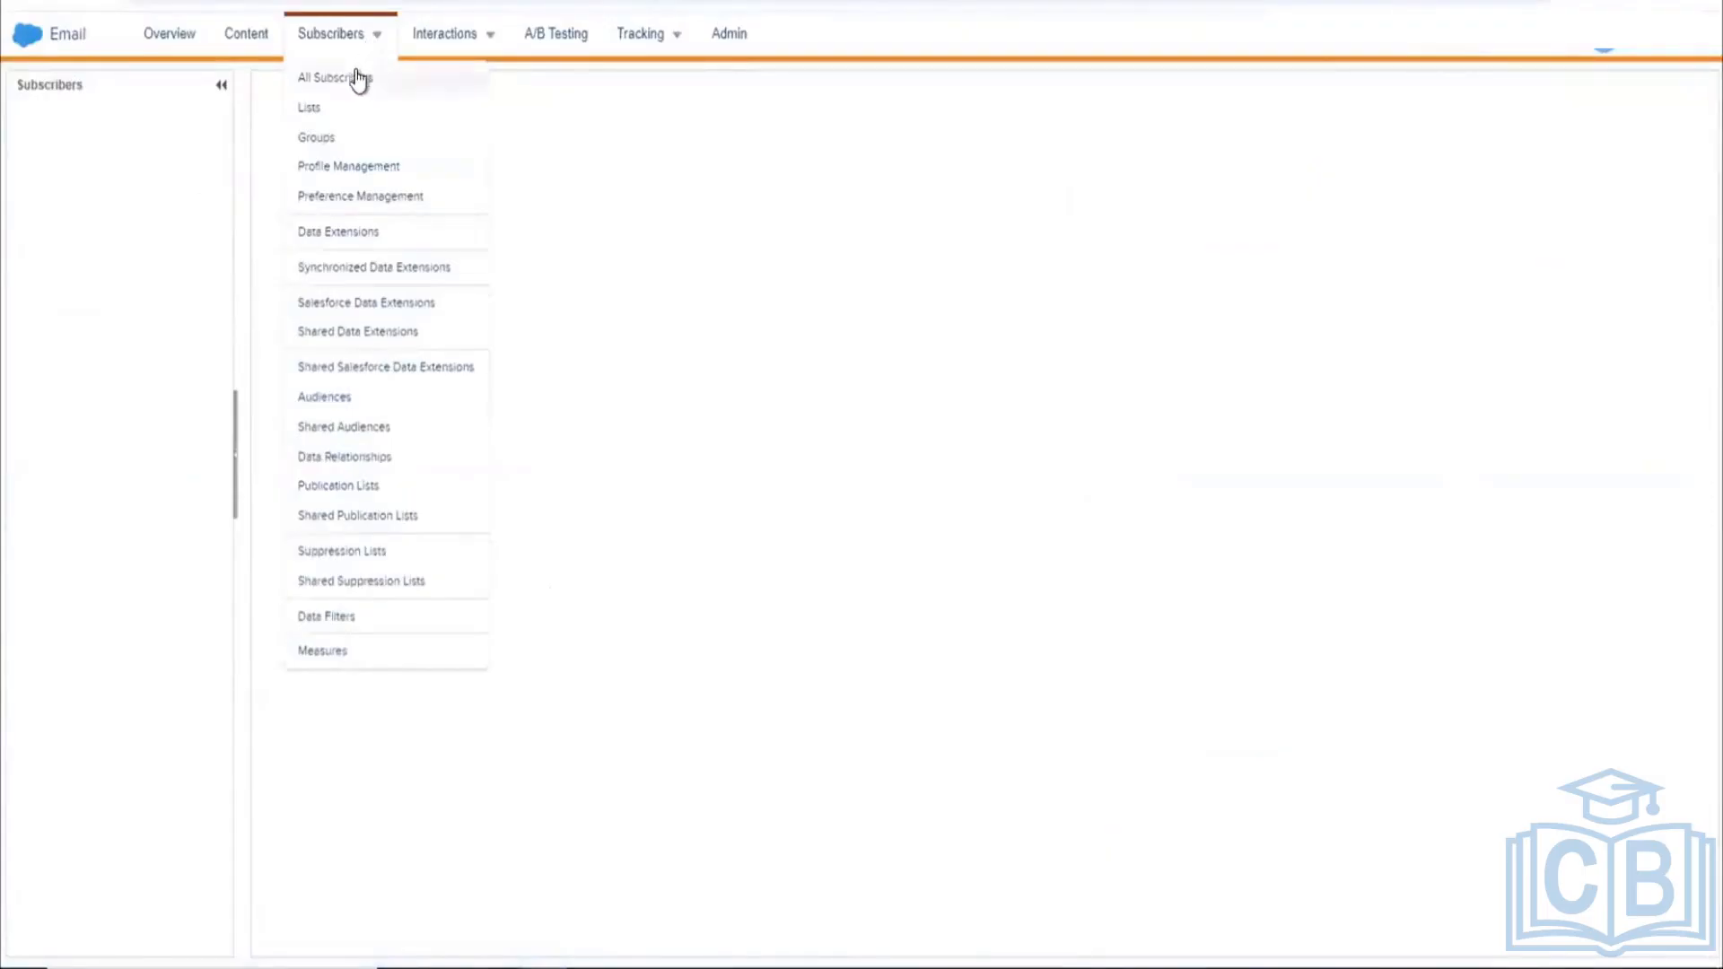
{"action": "left_click", "coordinate": [356, 73]}
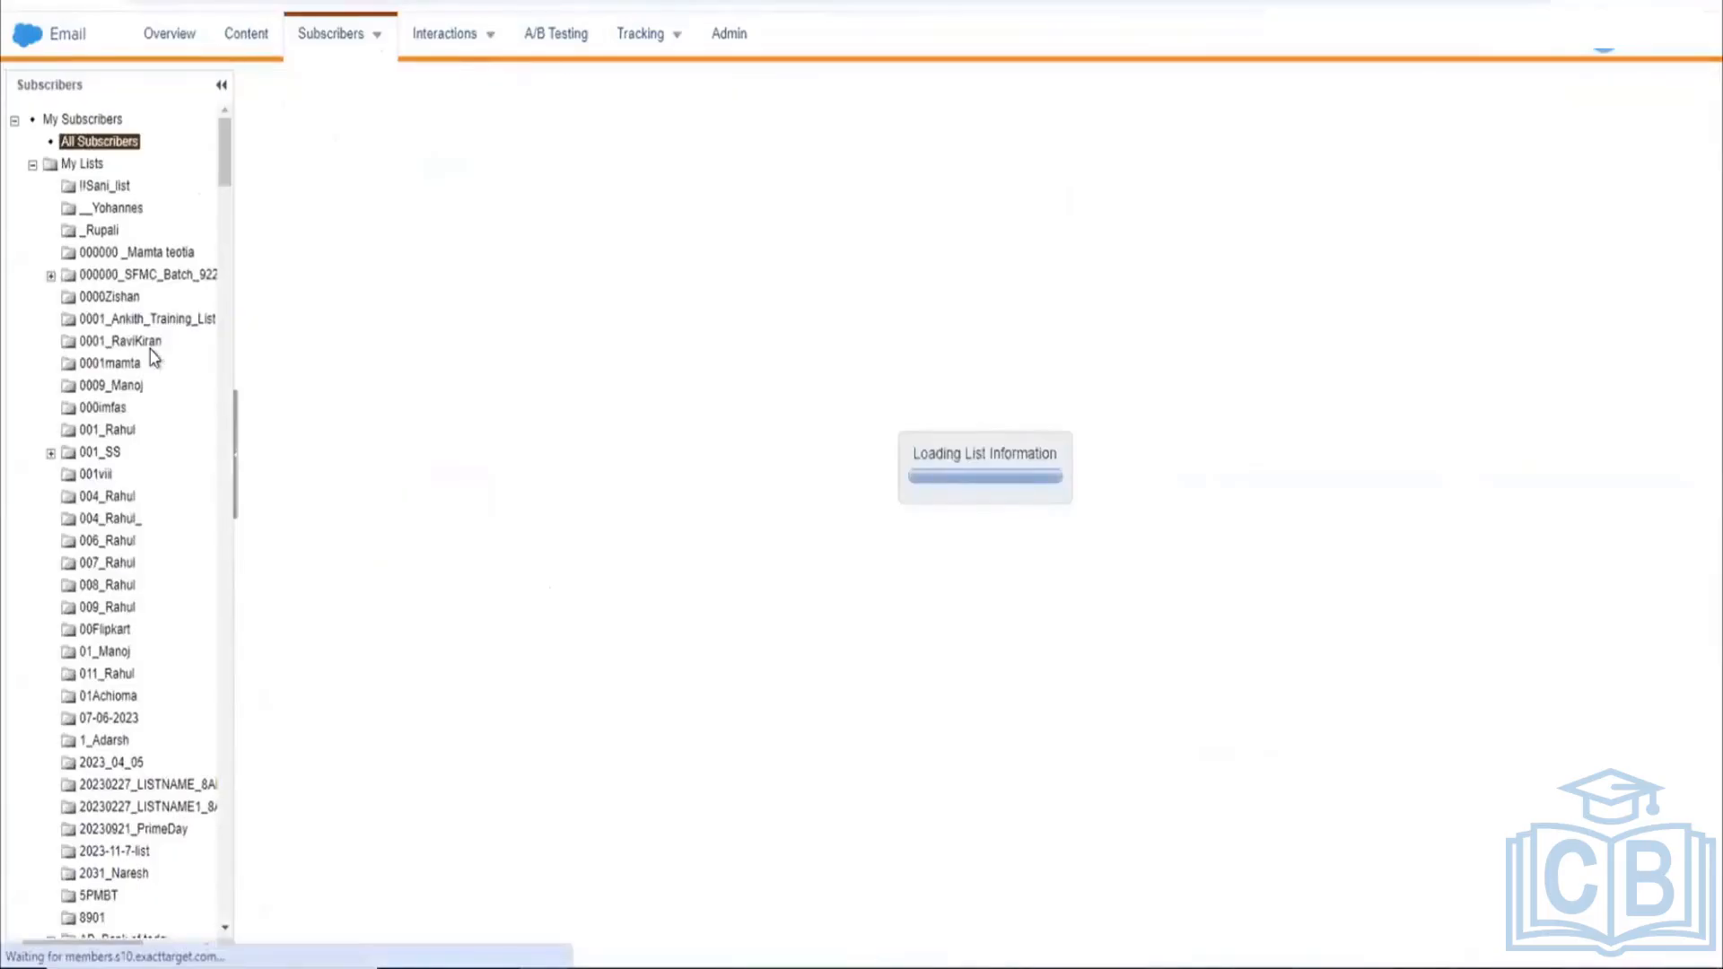
{"action": "scroll", "coordinate": [186, 314], "scroll_direction": "down", "scroll_amount": 2}
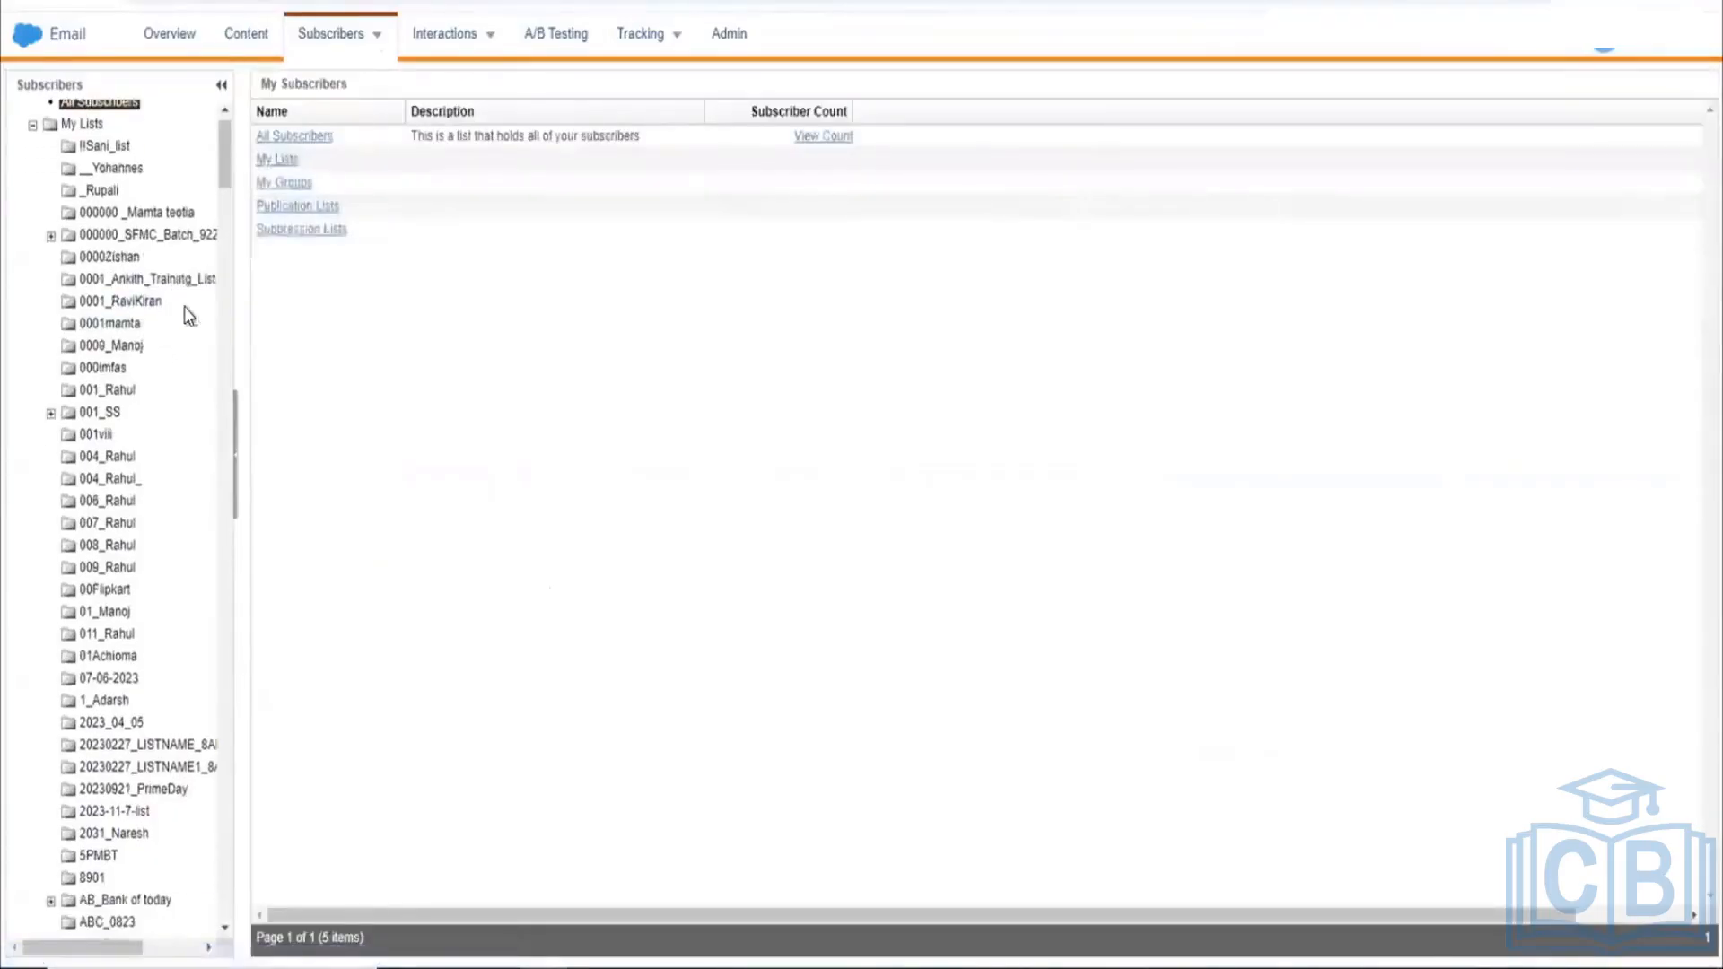
{"action": "scroll", "coordinate": [185, 314], "scroll_direction": "up", "scroll_amount": 2}
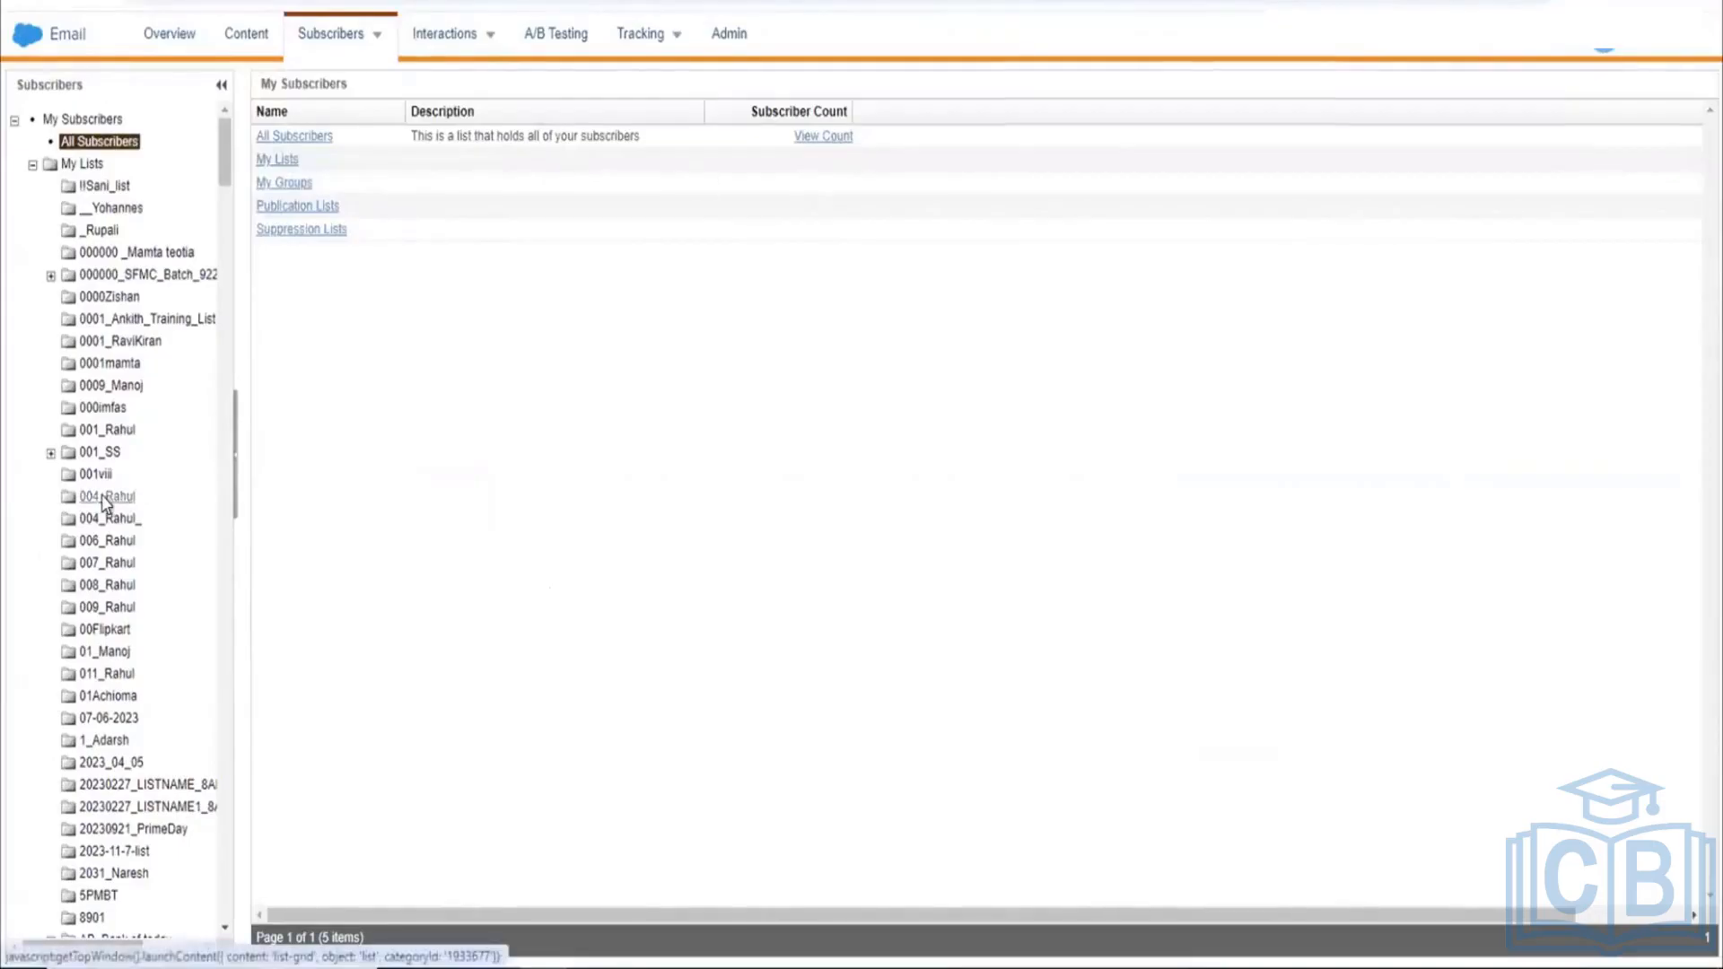
{"action": "scroll", "coordinate": [100, 495], "scroll_direction": "down", "scroll_amount": 2}
{"action": "scroll", "coordinate": [100, 495], "scroll_direction": "up", "scroll_amount": 2}
{"action": "mouse_move", "coordinate": [374, 61]}
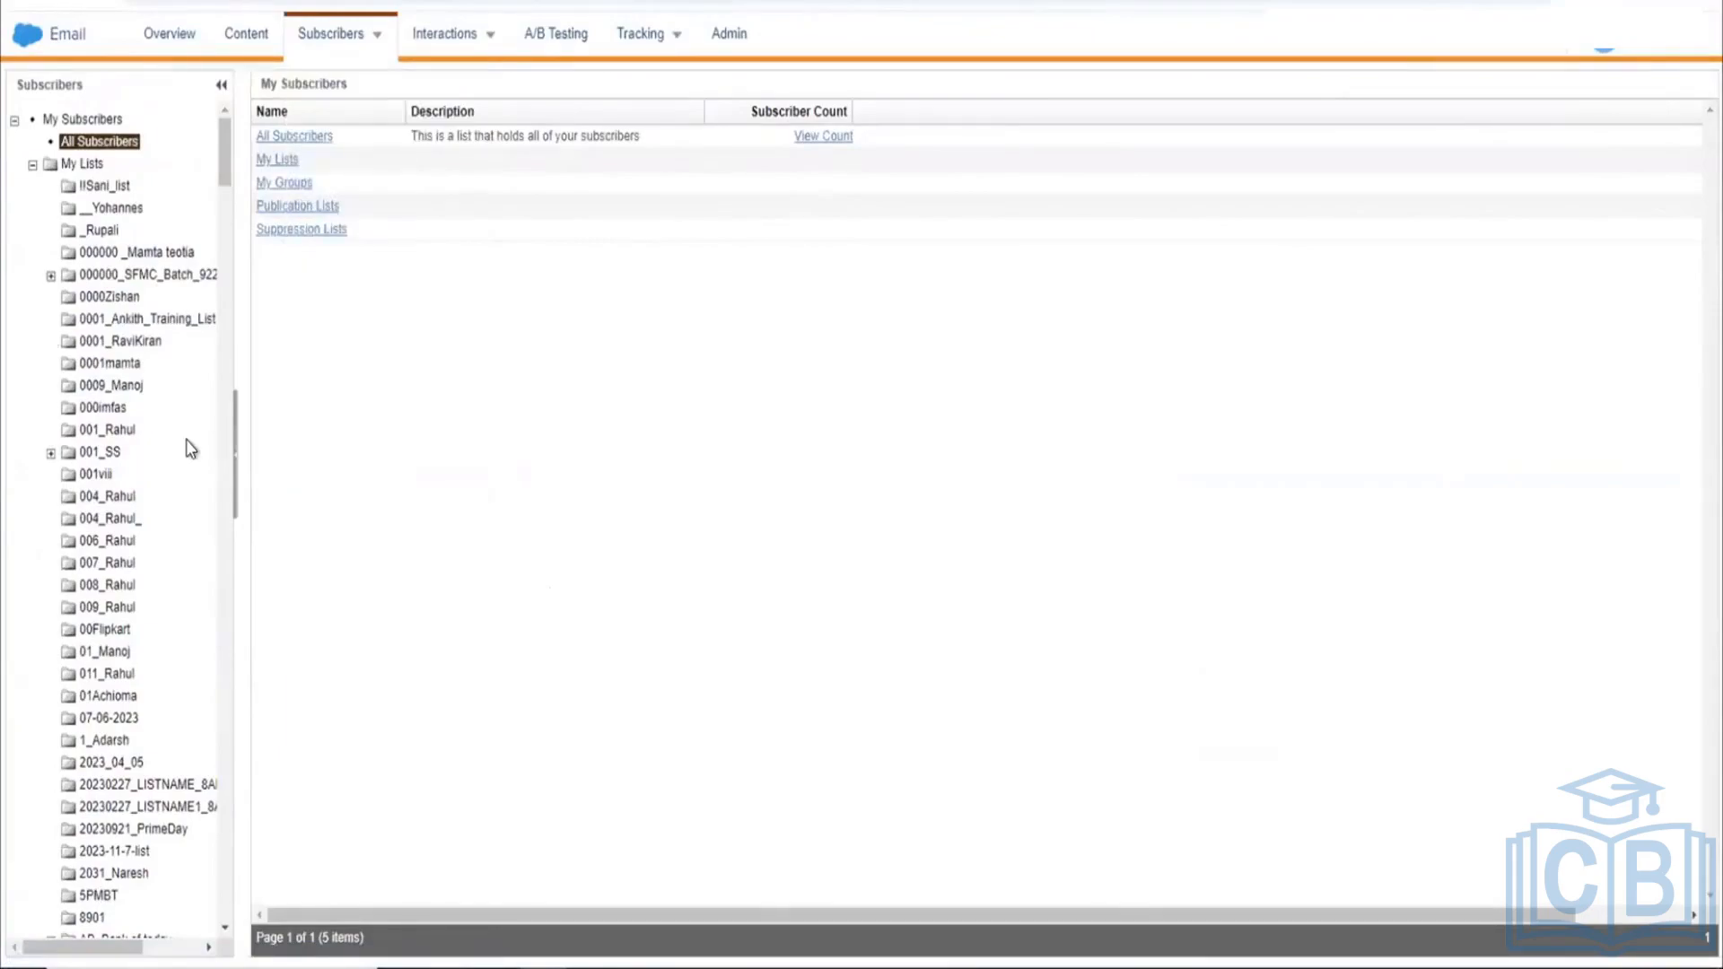
{"action": "scroll", "coordinate": [191, 449], "scroll_direction": "down", "scroll_amount": 1}
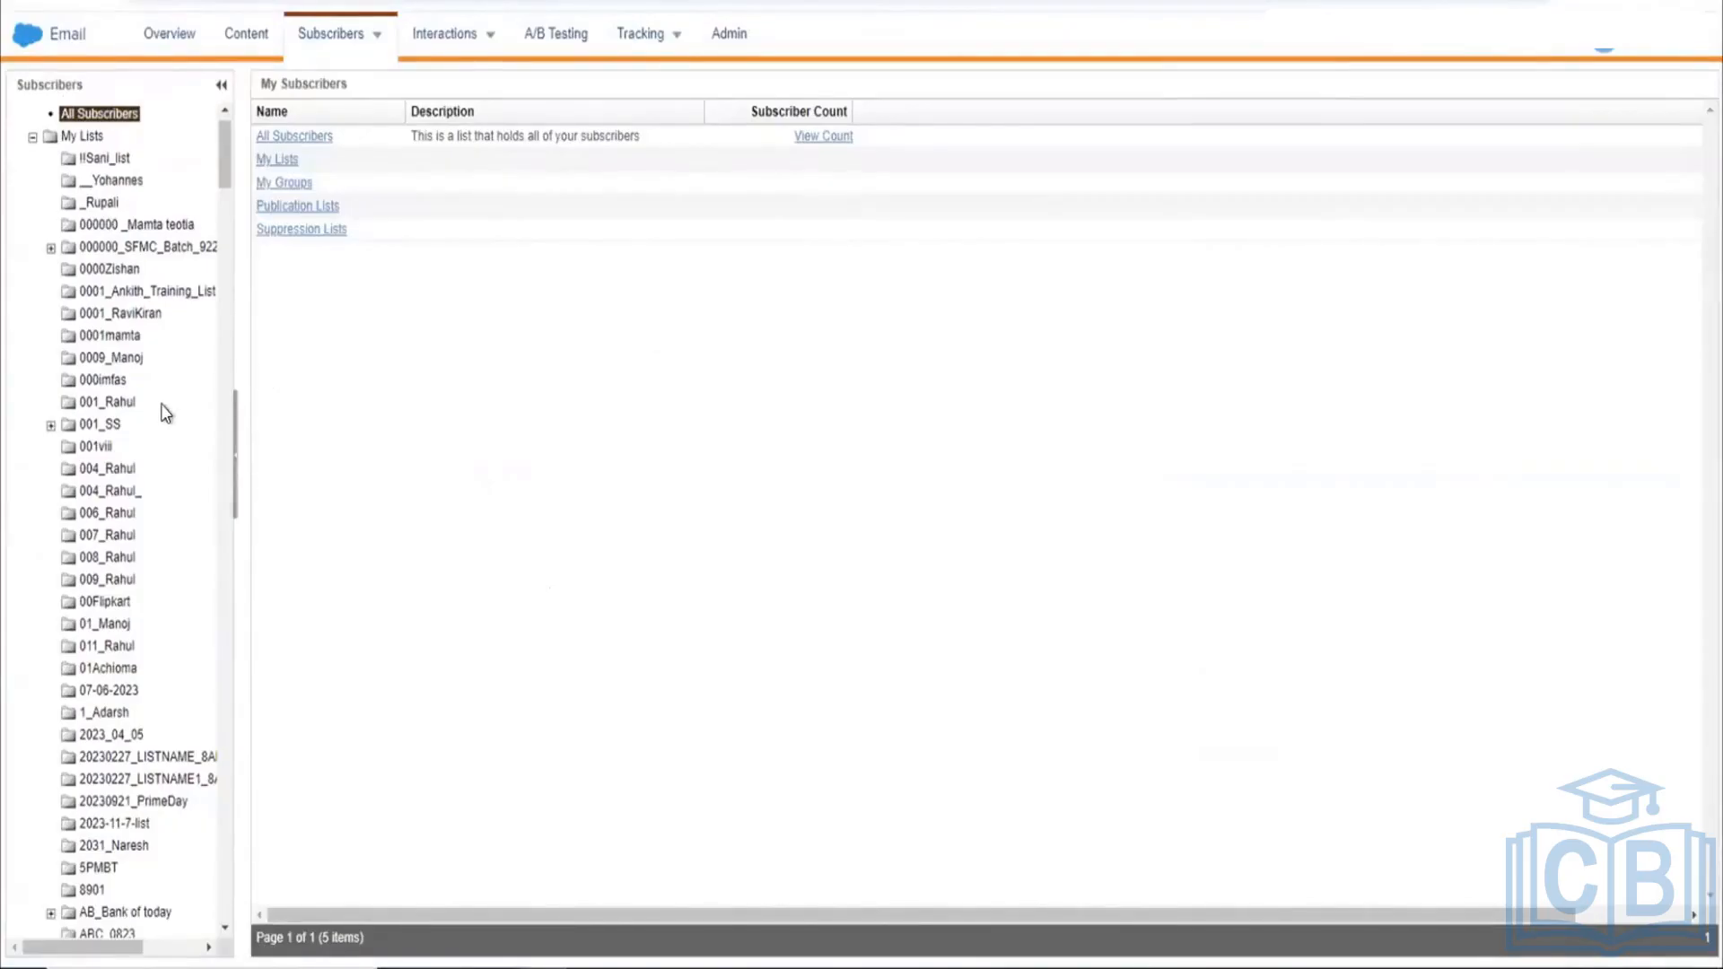
{"action": "scroll", "coordinate": [166, 414], "scroll_direction": "up", "scroll_amount": 1}
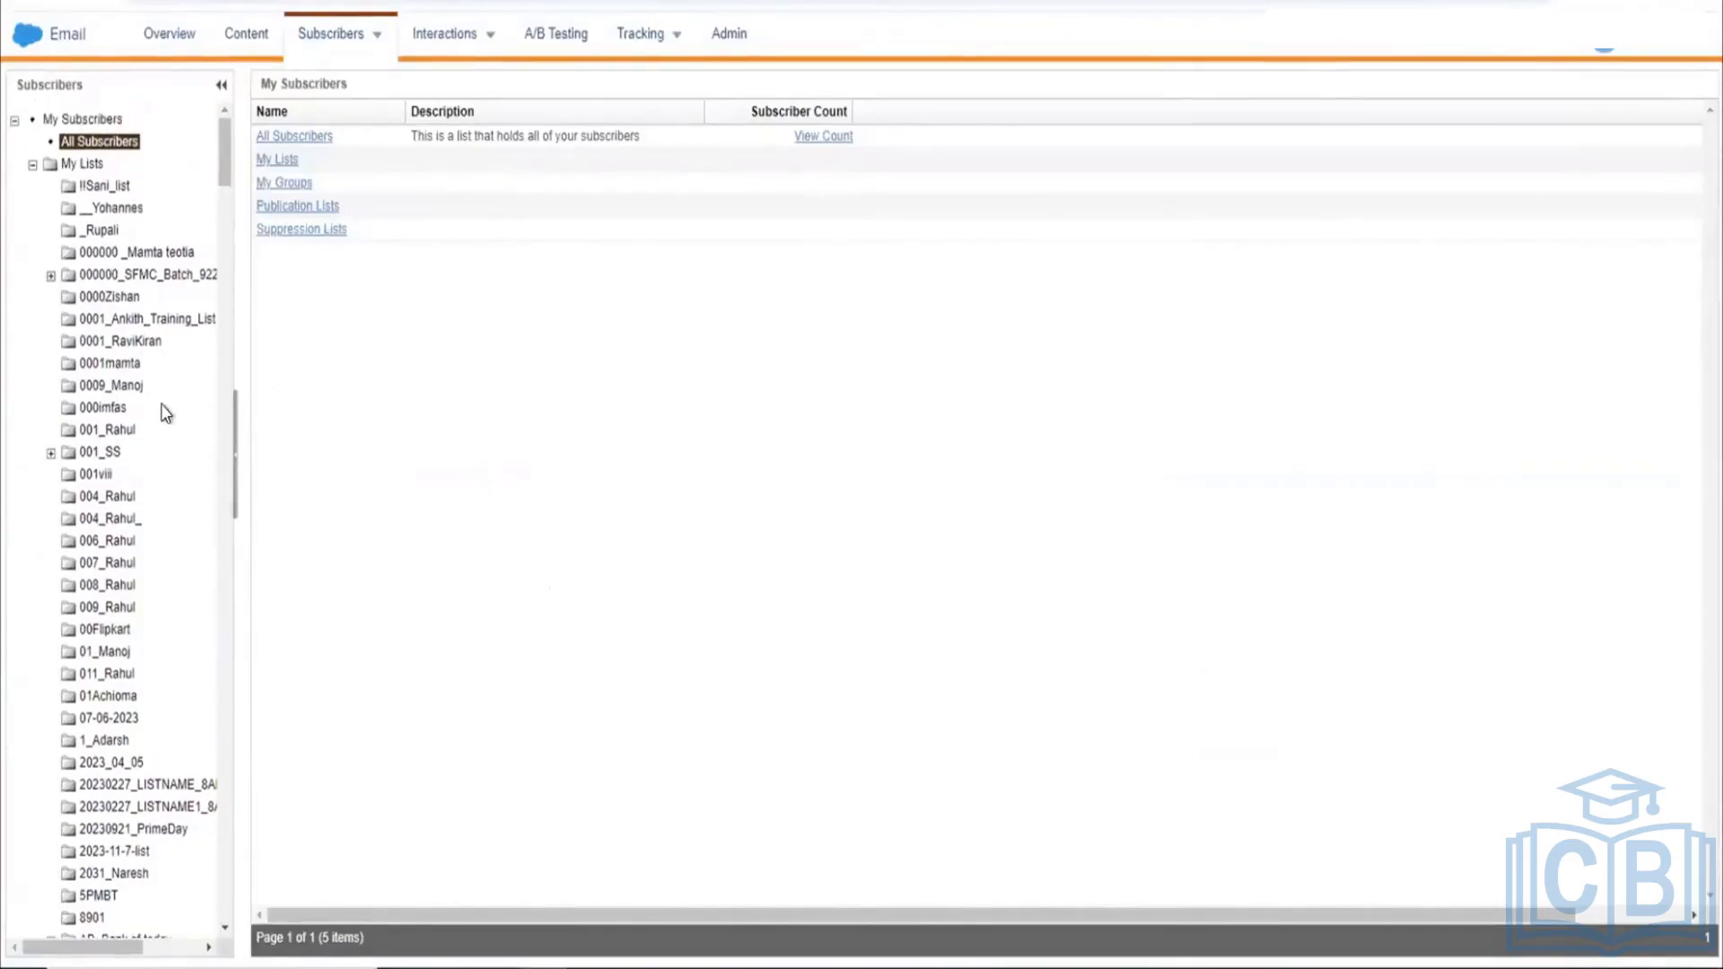
Step: Open My Lists to see all 61 subscriber lists with their counts
{"action": "left_click", "coordinate": [271, 161]}
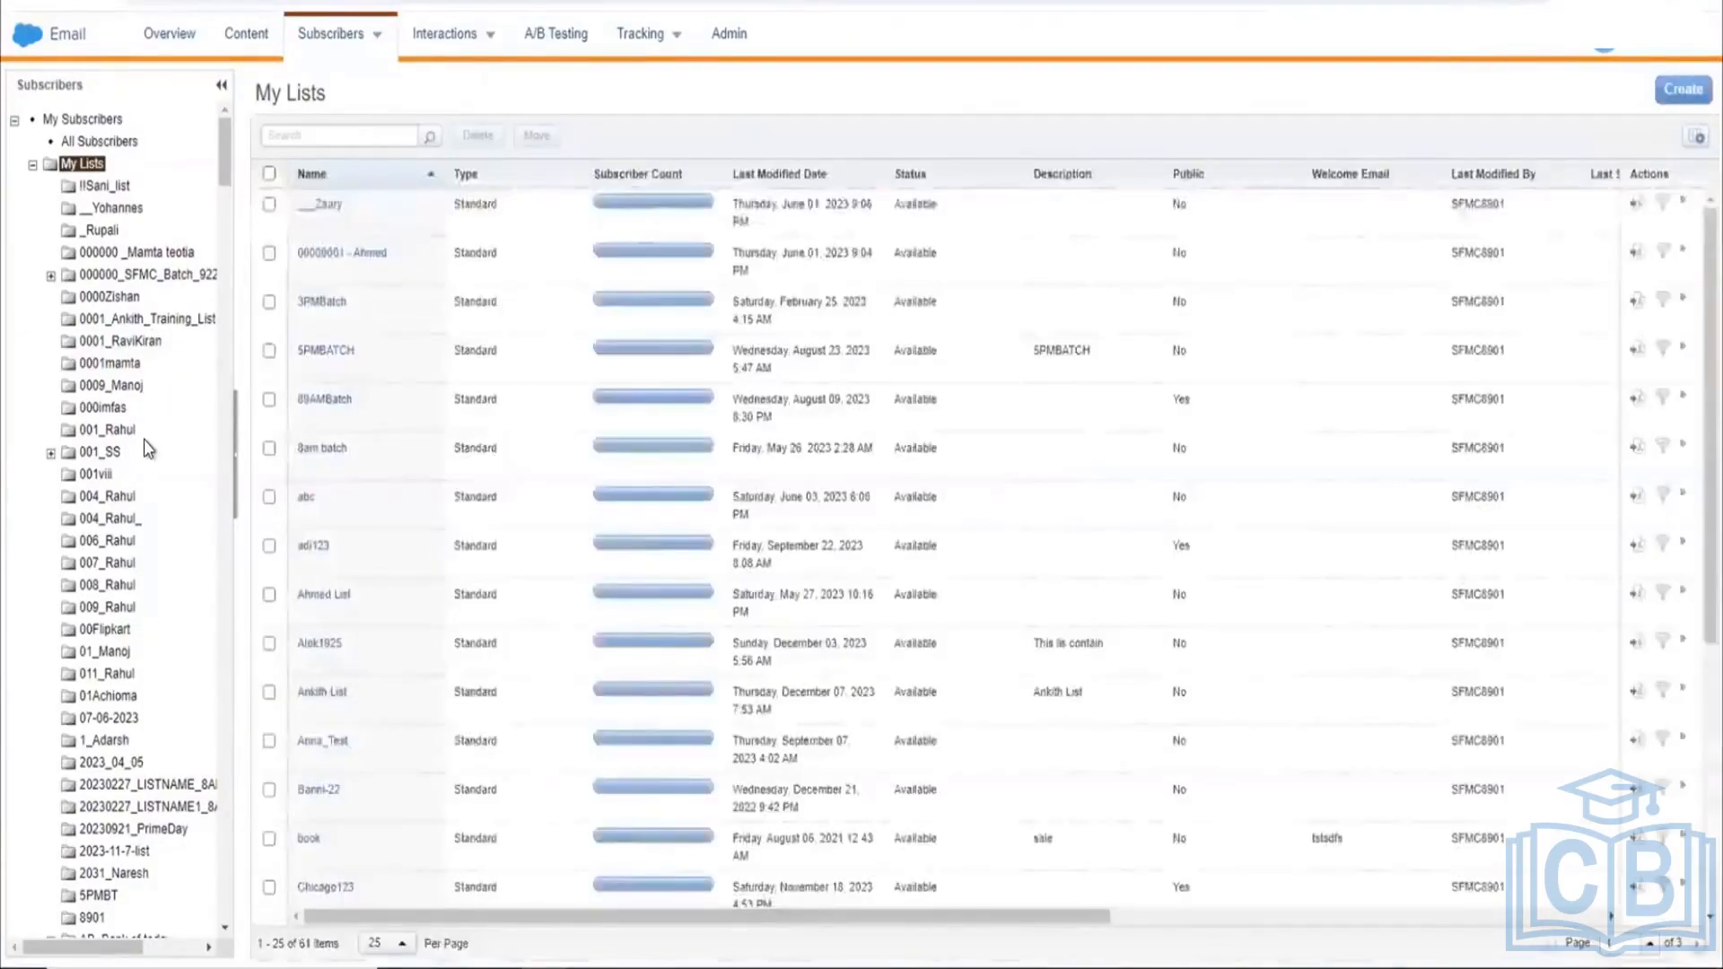
{"action": "scroll", "coordinate": [148, 449], "scroll_direction": "down", "scroll_amount": 1}
{"action": "scroll", "coordinate": [144, 438], "scroll_direction": "down", "scroll_amount": 5}
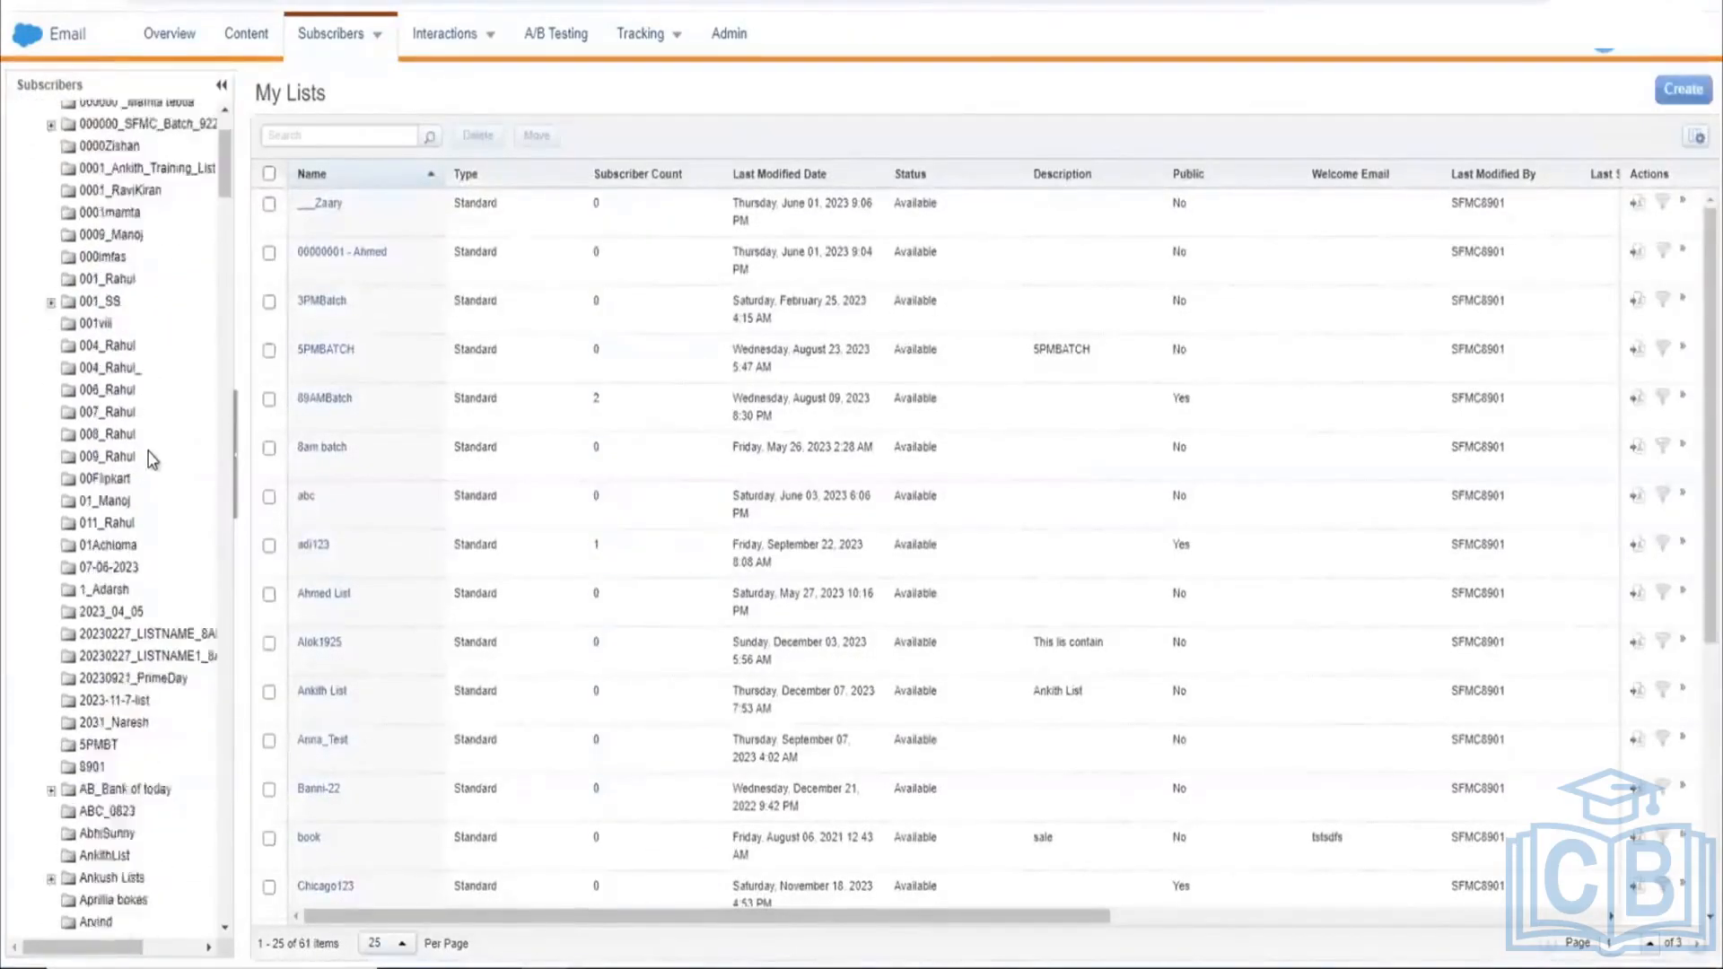
{"action": "scroll", "coordinate": [149, 452], "scroll_direction": "up", "scroll_amount": 6}
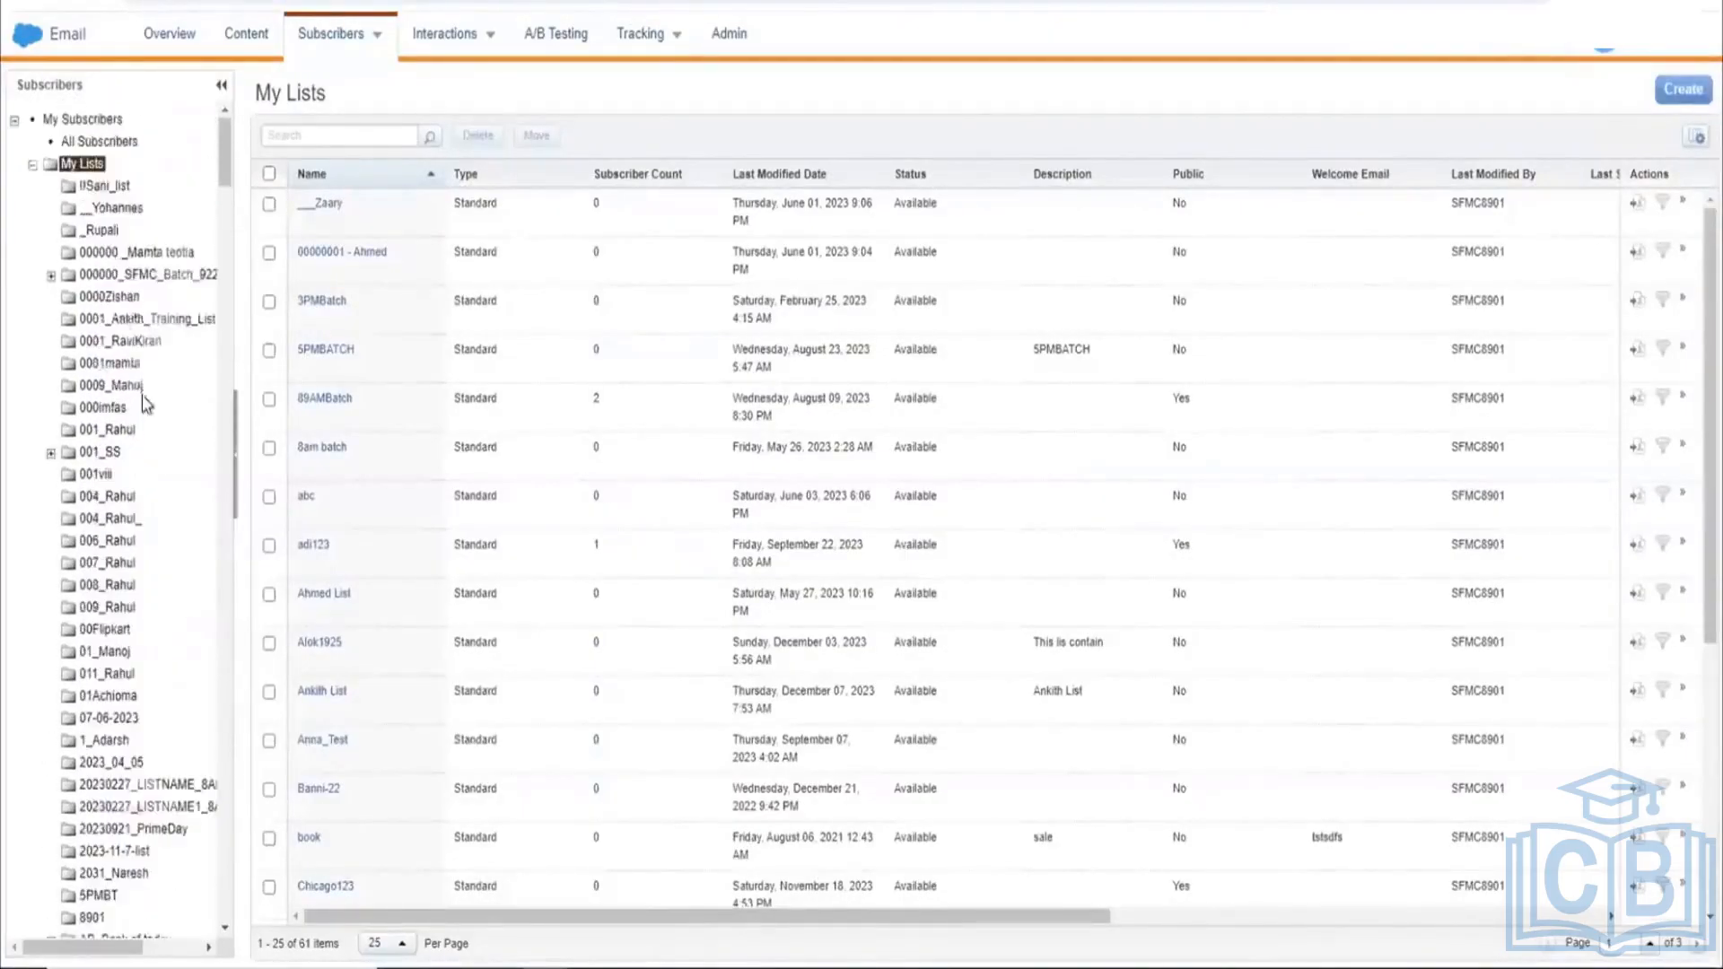
{"action": "left_click", "coordinate": [93, 166]}
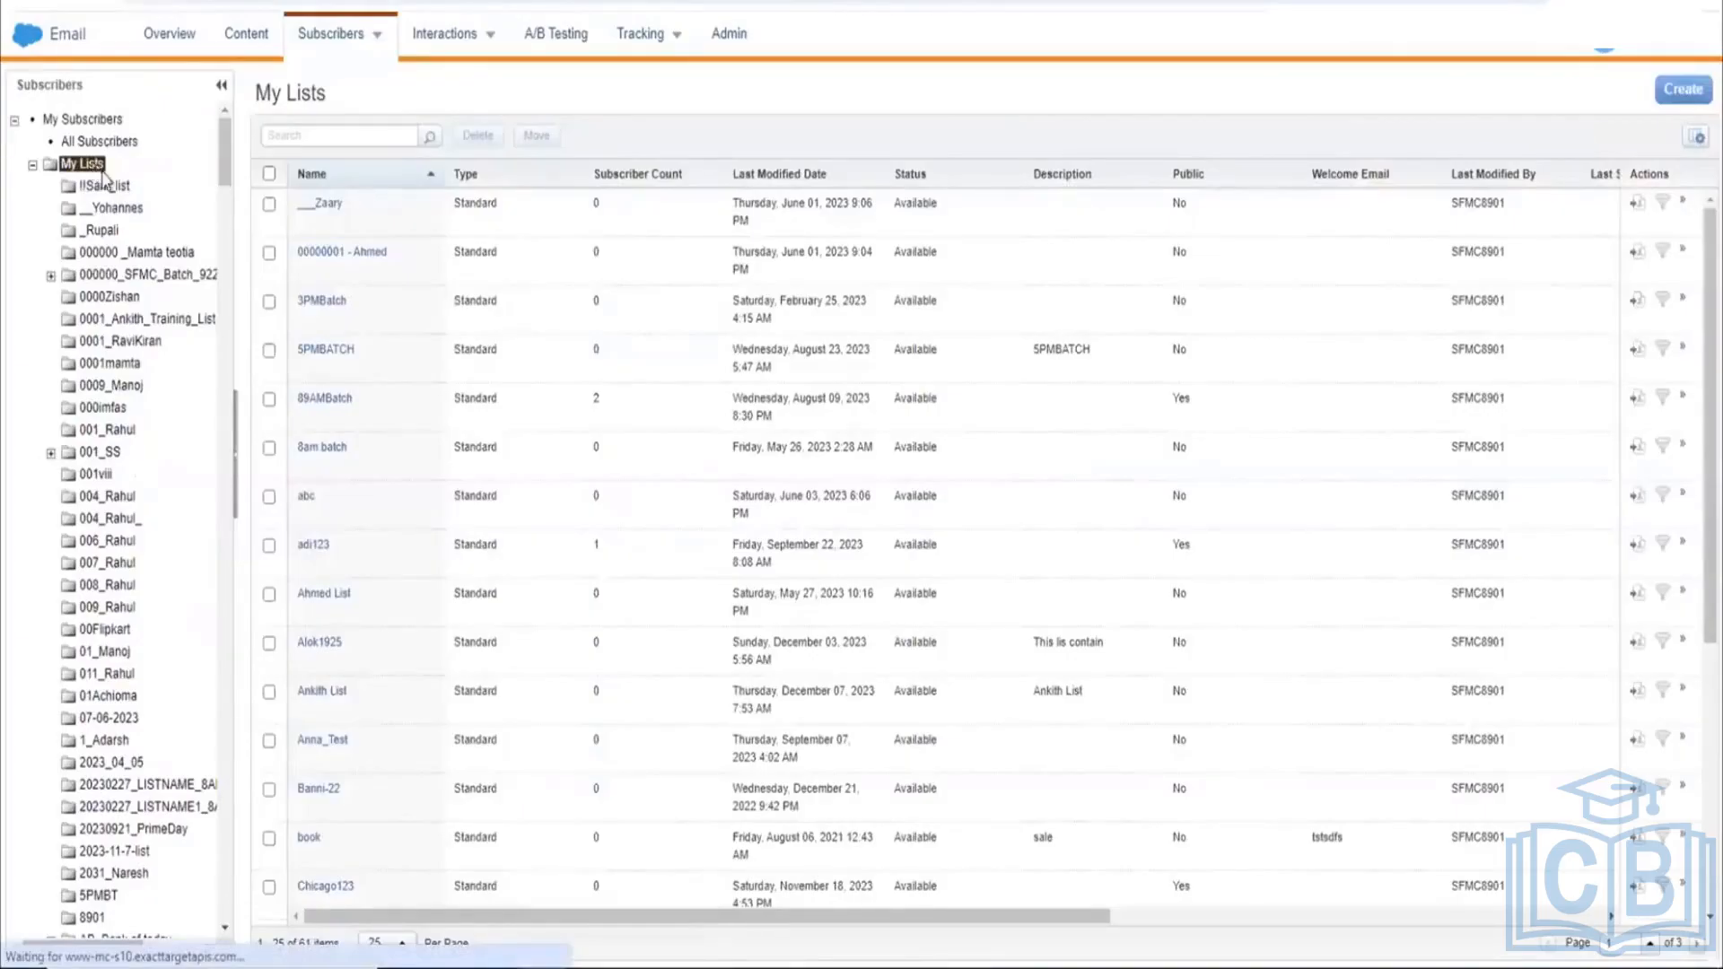
Step: Add a New Folder under My Lists from its right-click menu and name it 'SFMC Training'
{"action": "right_click", "coordinate": [114, 189]}
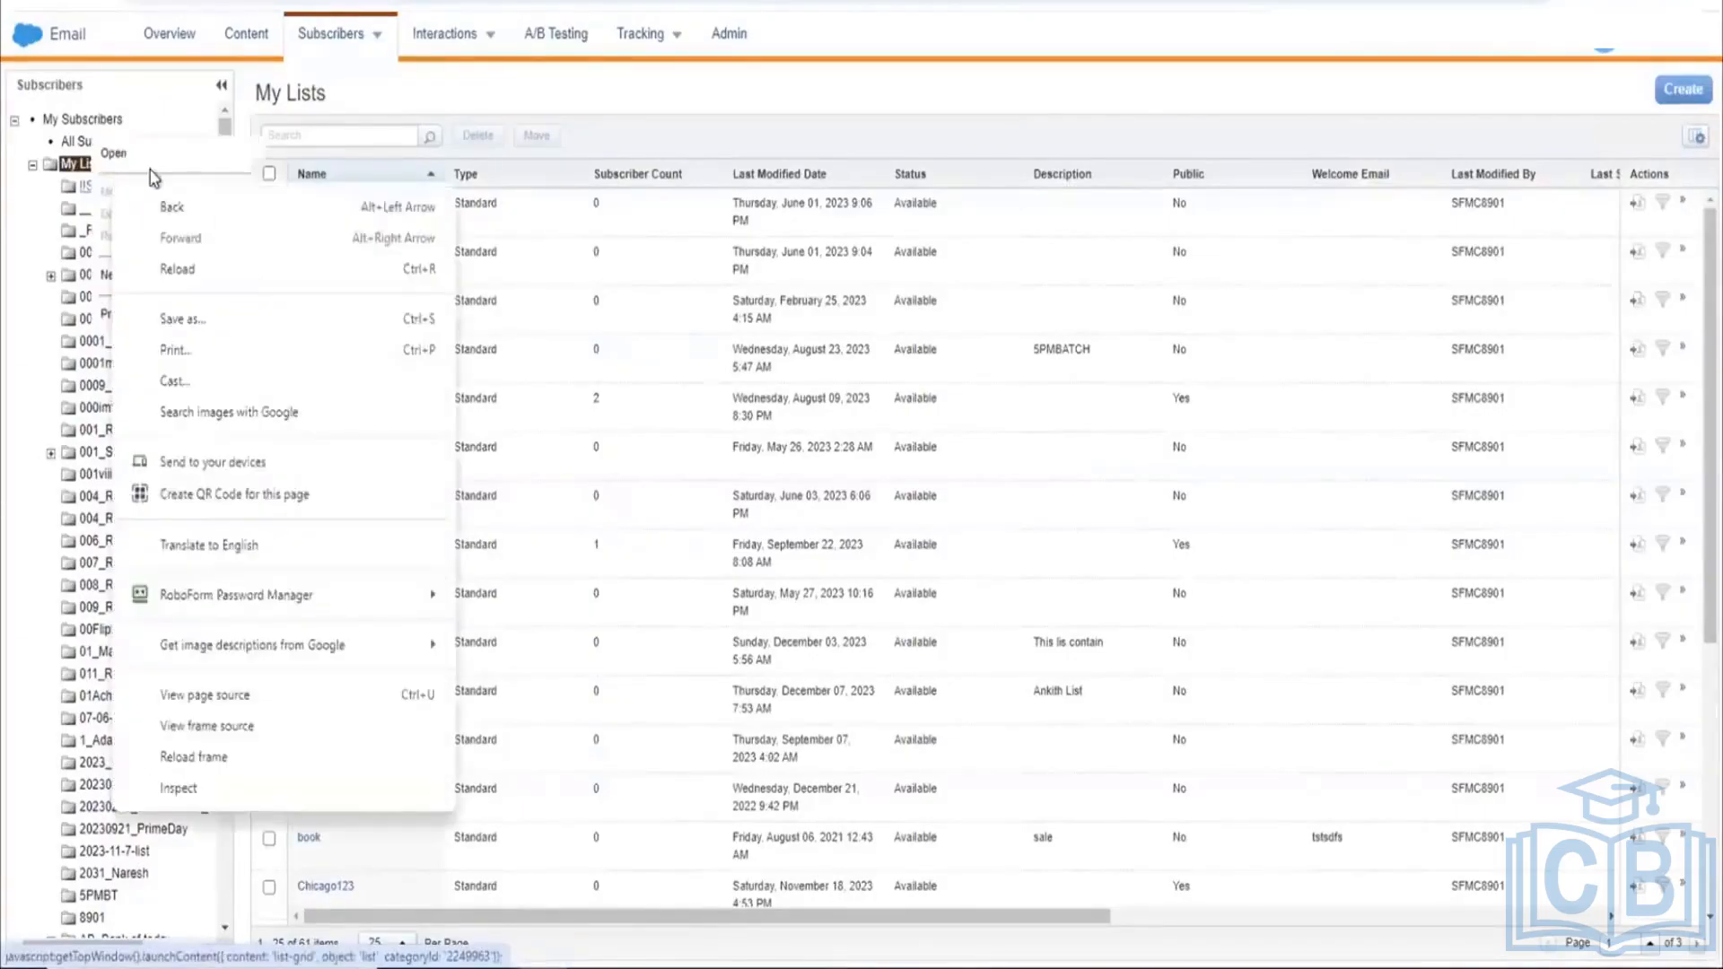
{"action": "left_click", "coordinate": [176, 125]}
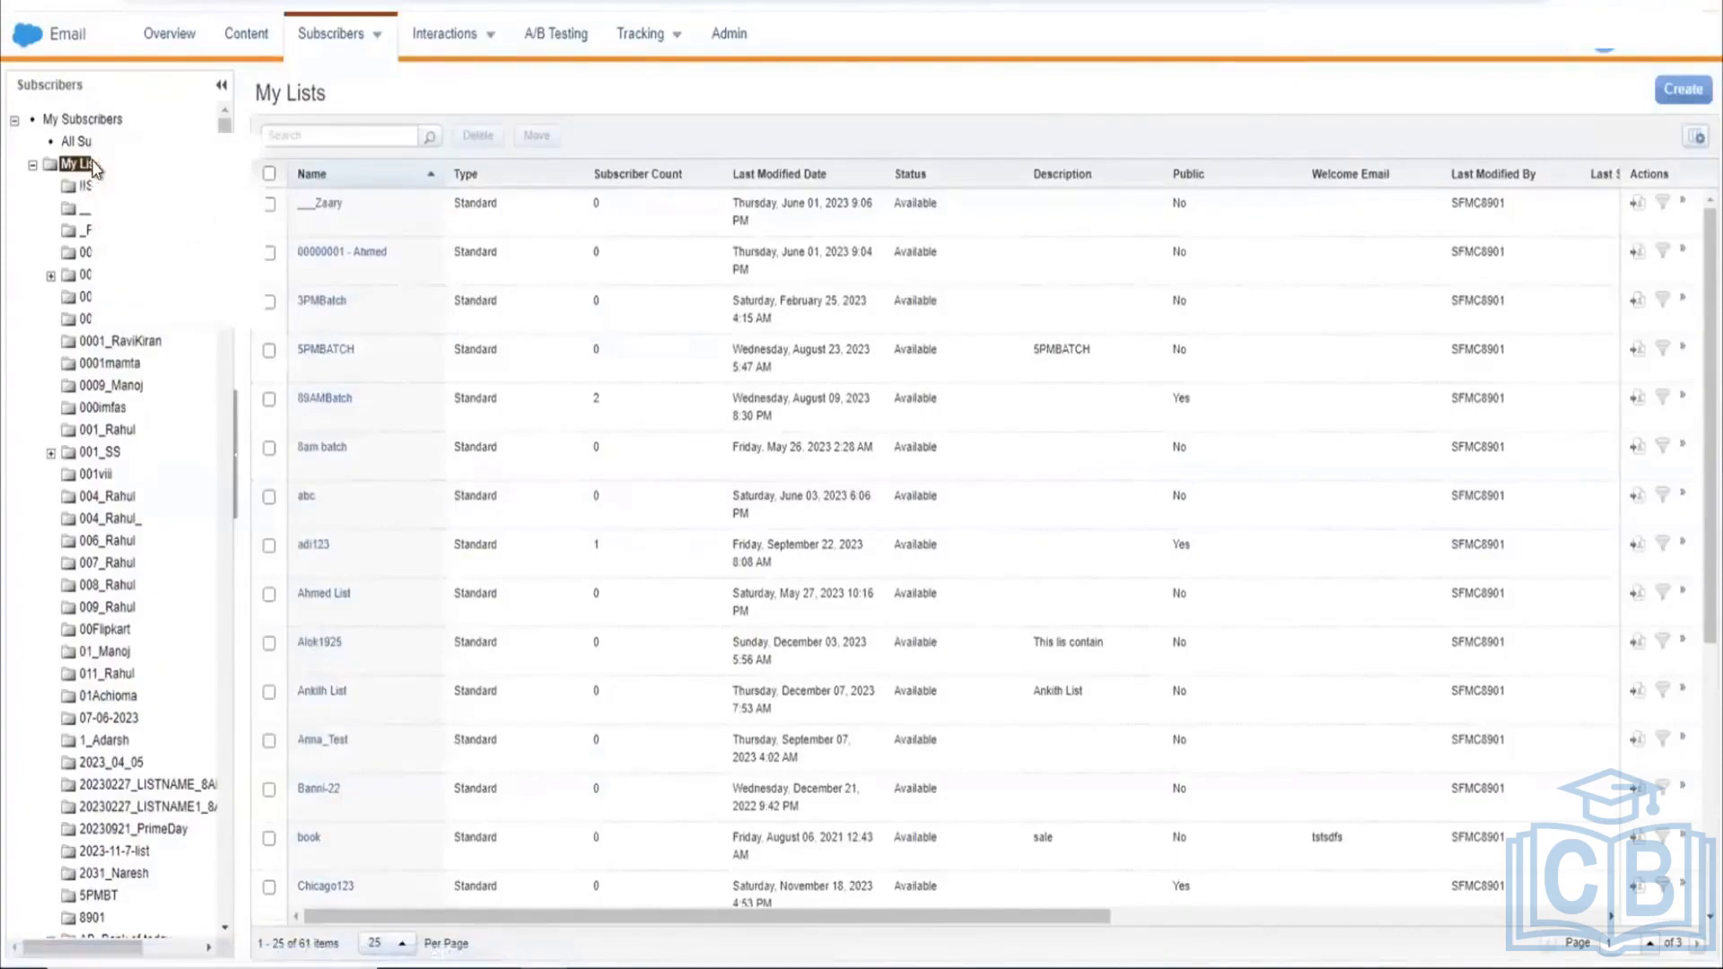
{"action": "right_click", "coordinate": [134, 172]}
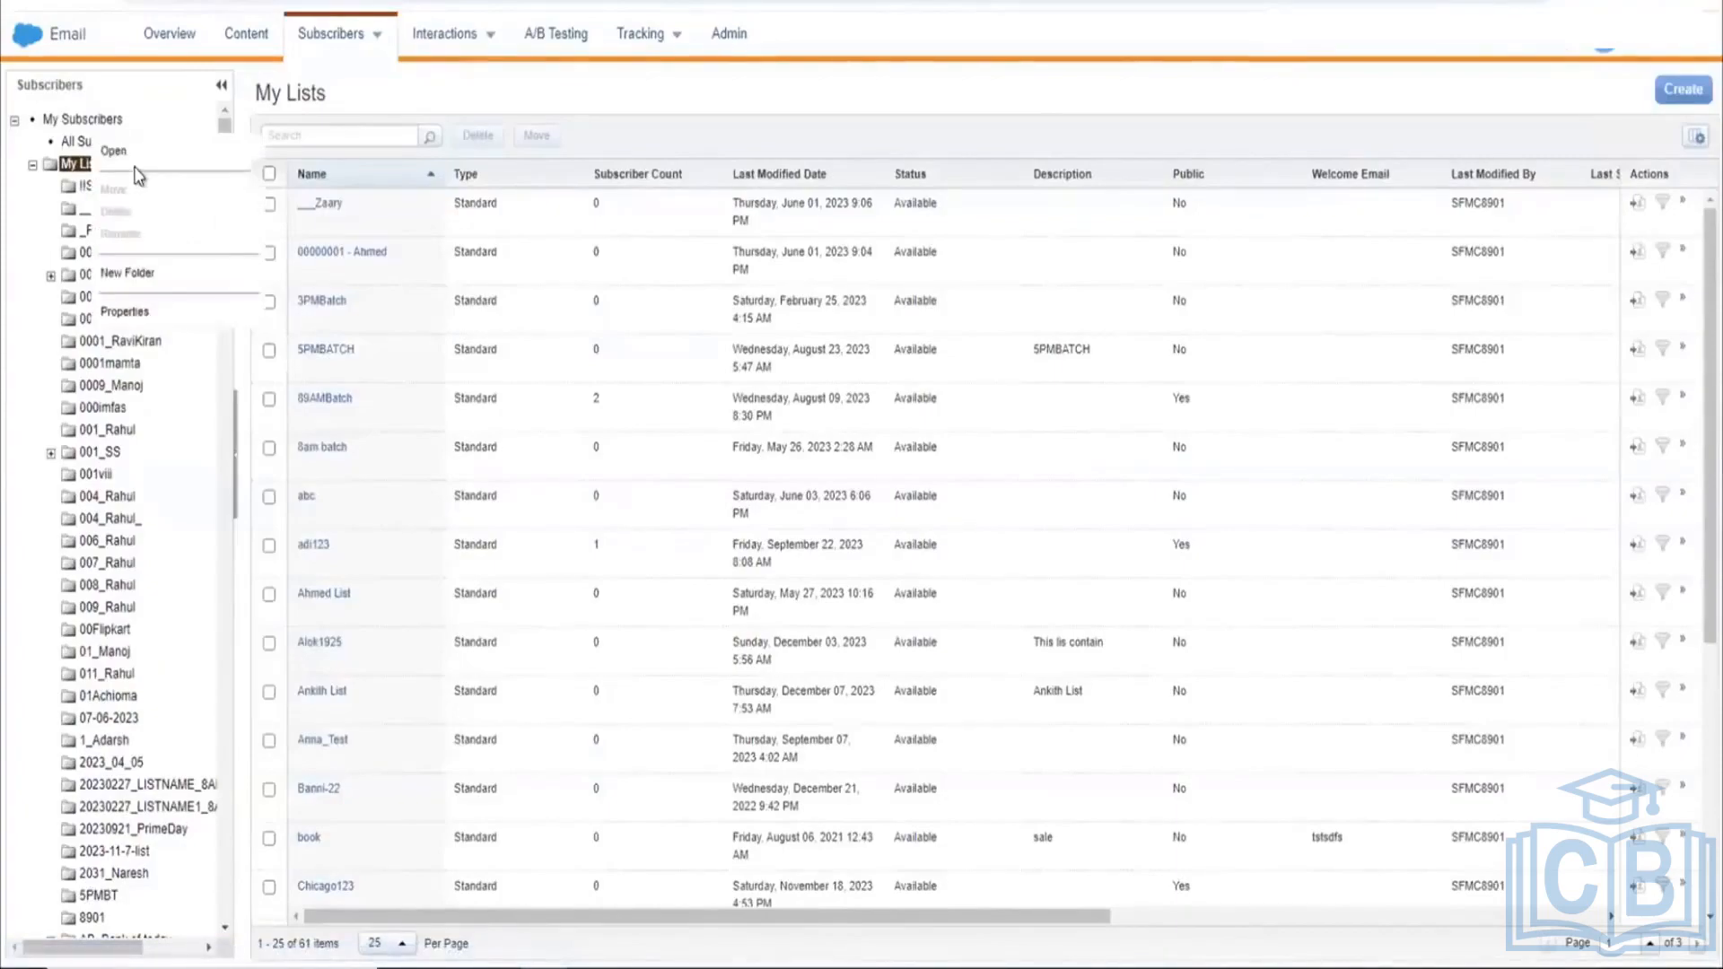
{"action": "left_click", "coordinate": [135, 274]}
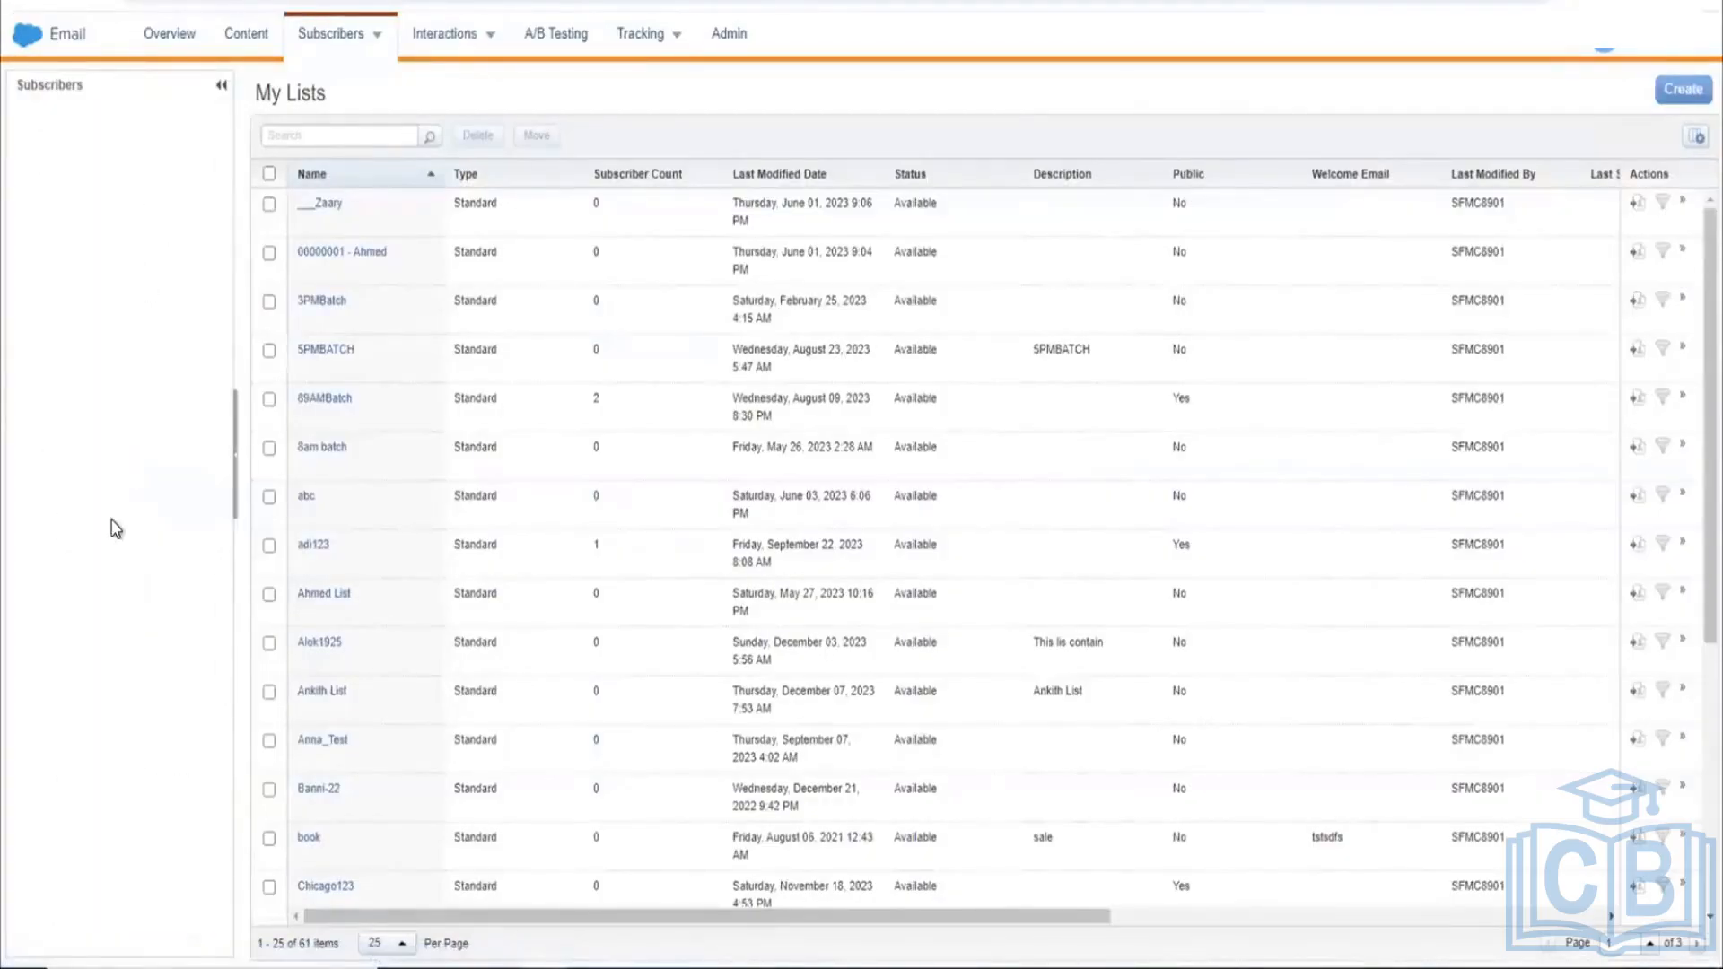
{"action": "scroll", "coordinate": [115, 528], "scroll_direction": "down", "scroll_amount": 5}
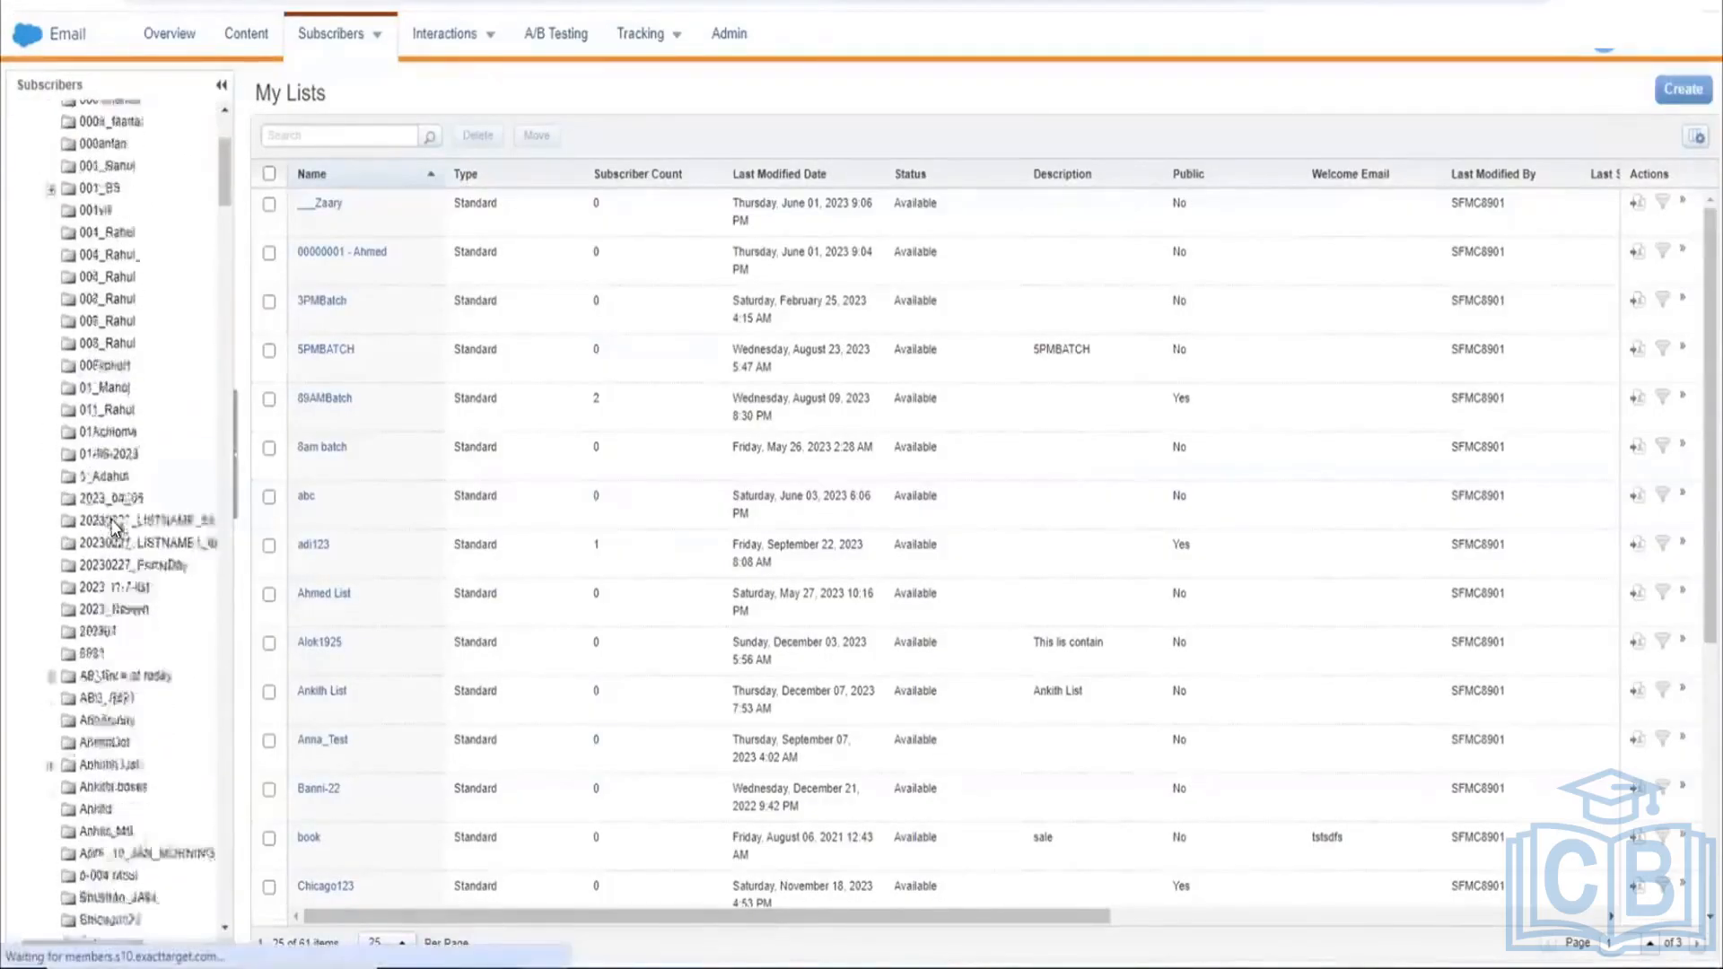
{"action": "scroll", "coordinate": [115, 528], "scroll_direction": "down", "scroll_amount": 10}
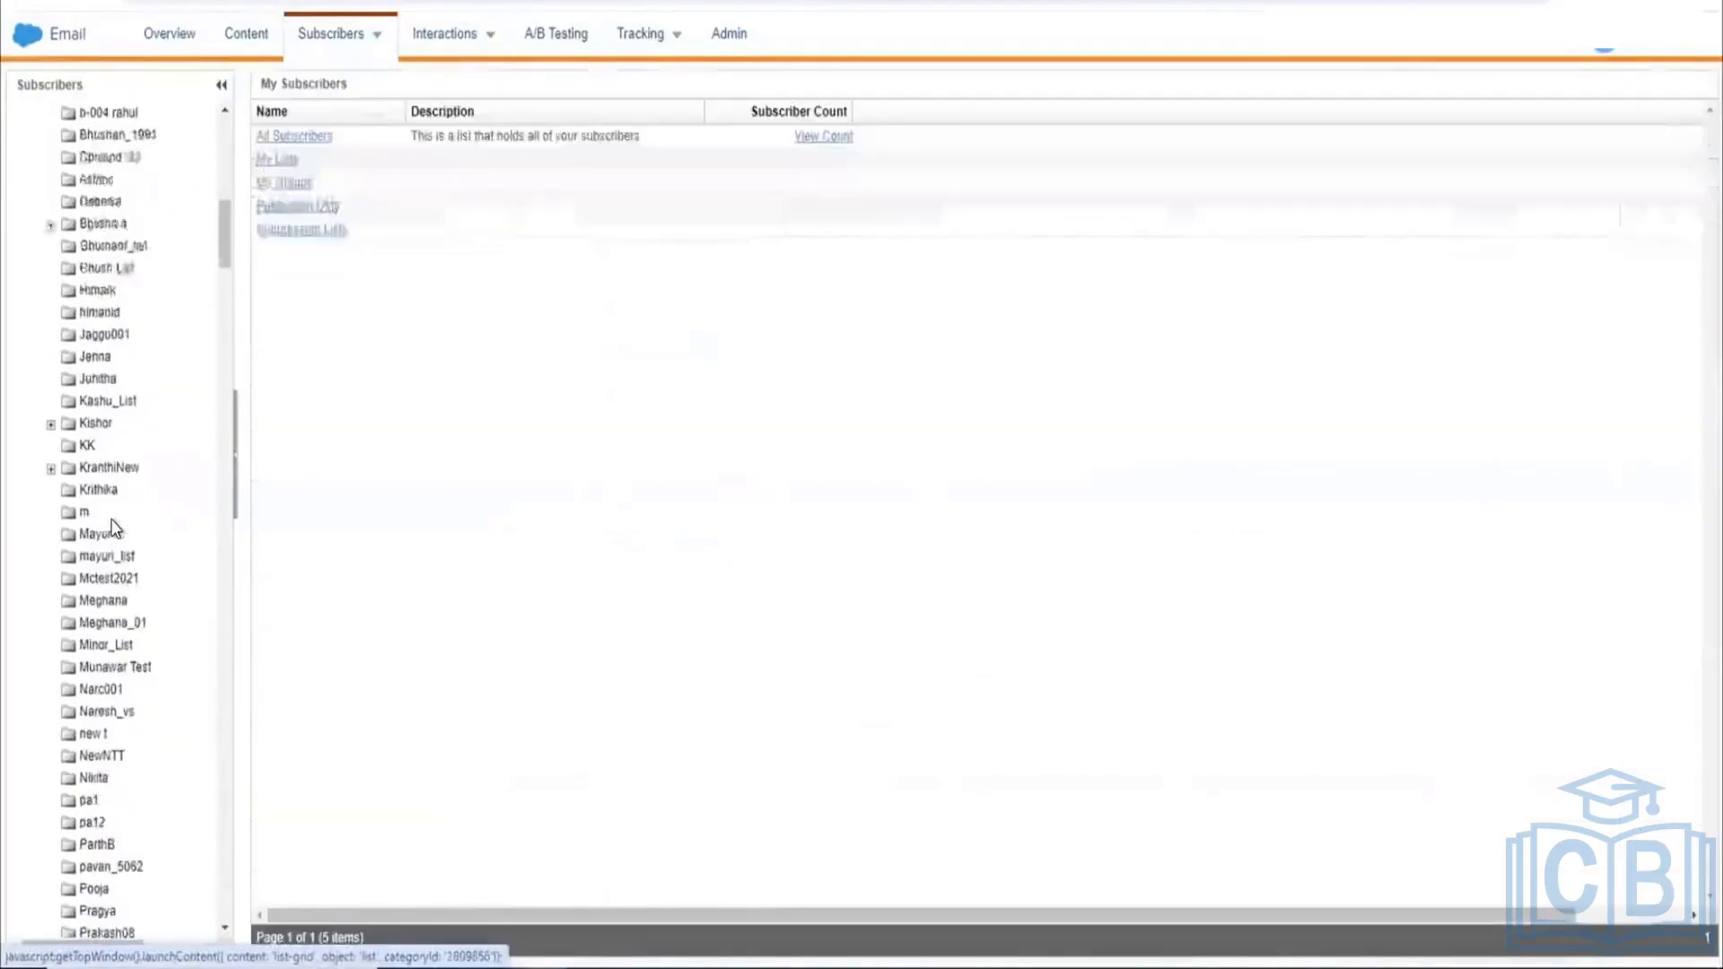
{"action": "scroll", "coordinate": [115, 527], "scroll_direction": "down", "scroll_amount": 4}
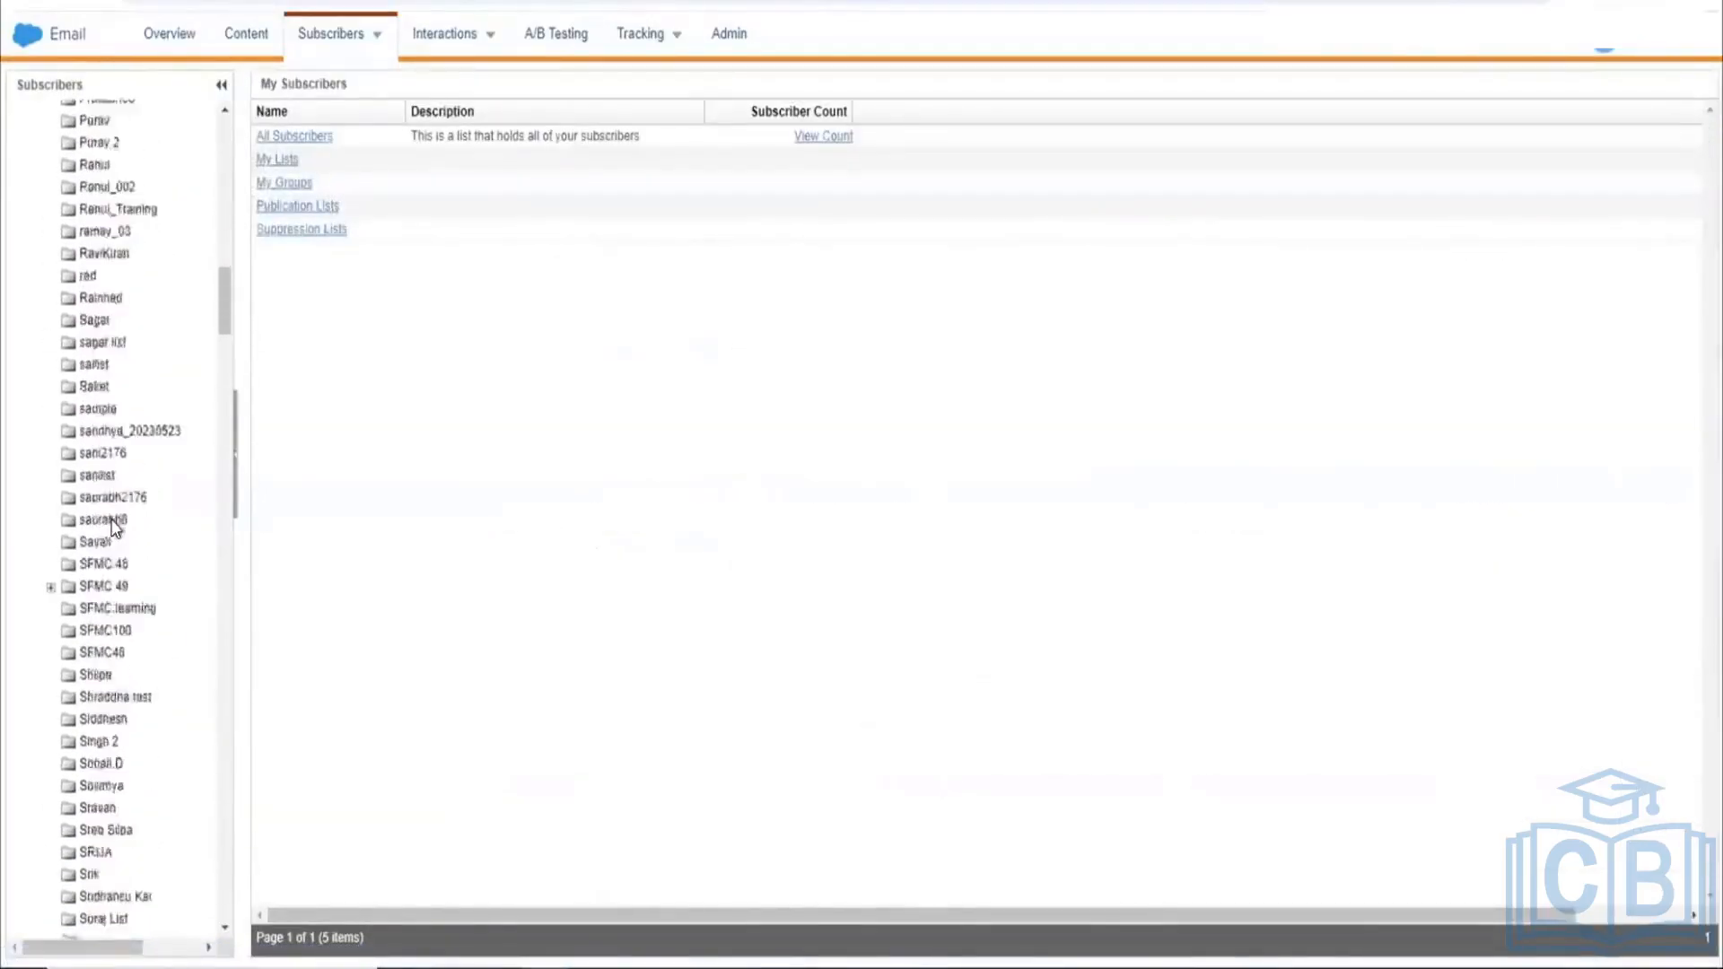
{"action": "scroll", "coordinate": [114, 527], "scroll_direction": "down", "scroll_amount": 5}
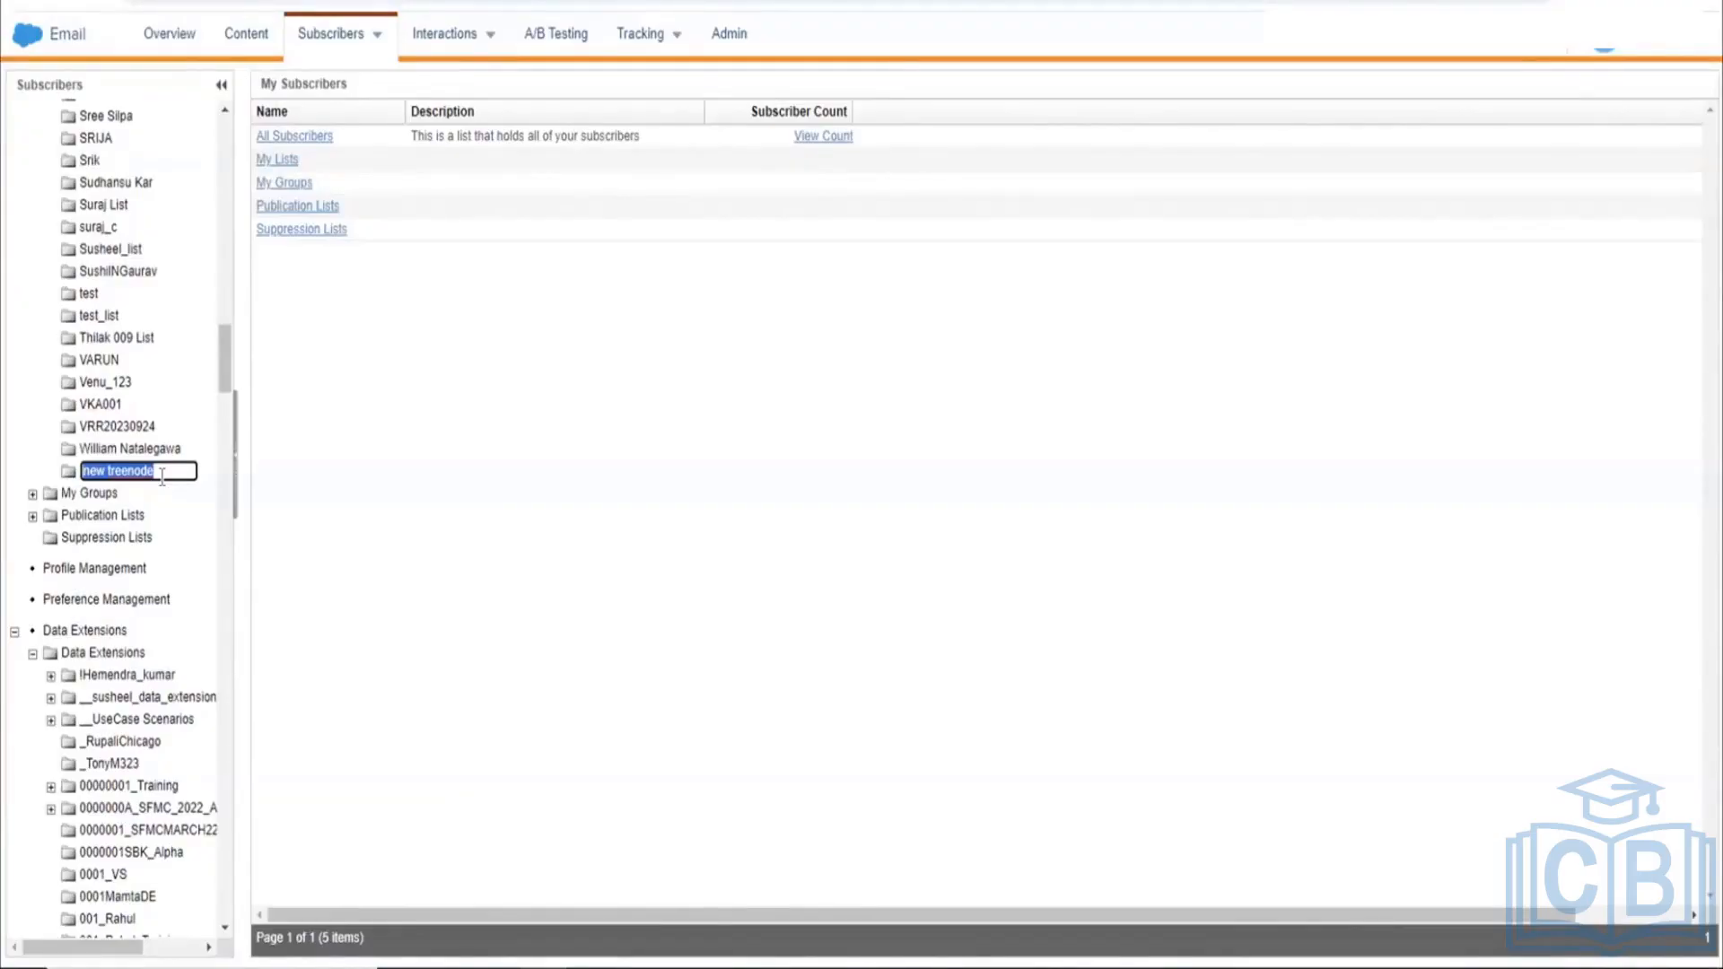
{"action": "type", "text": "SFMC Training"}
{"action": "left_click", "coordinate": [170, 492]}
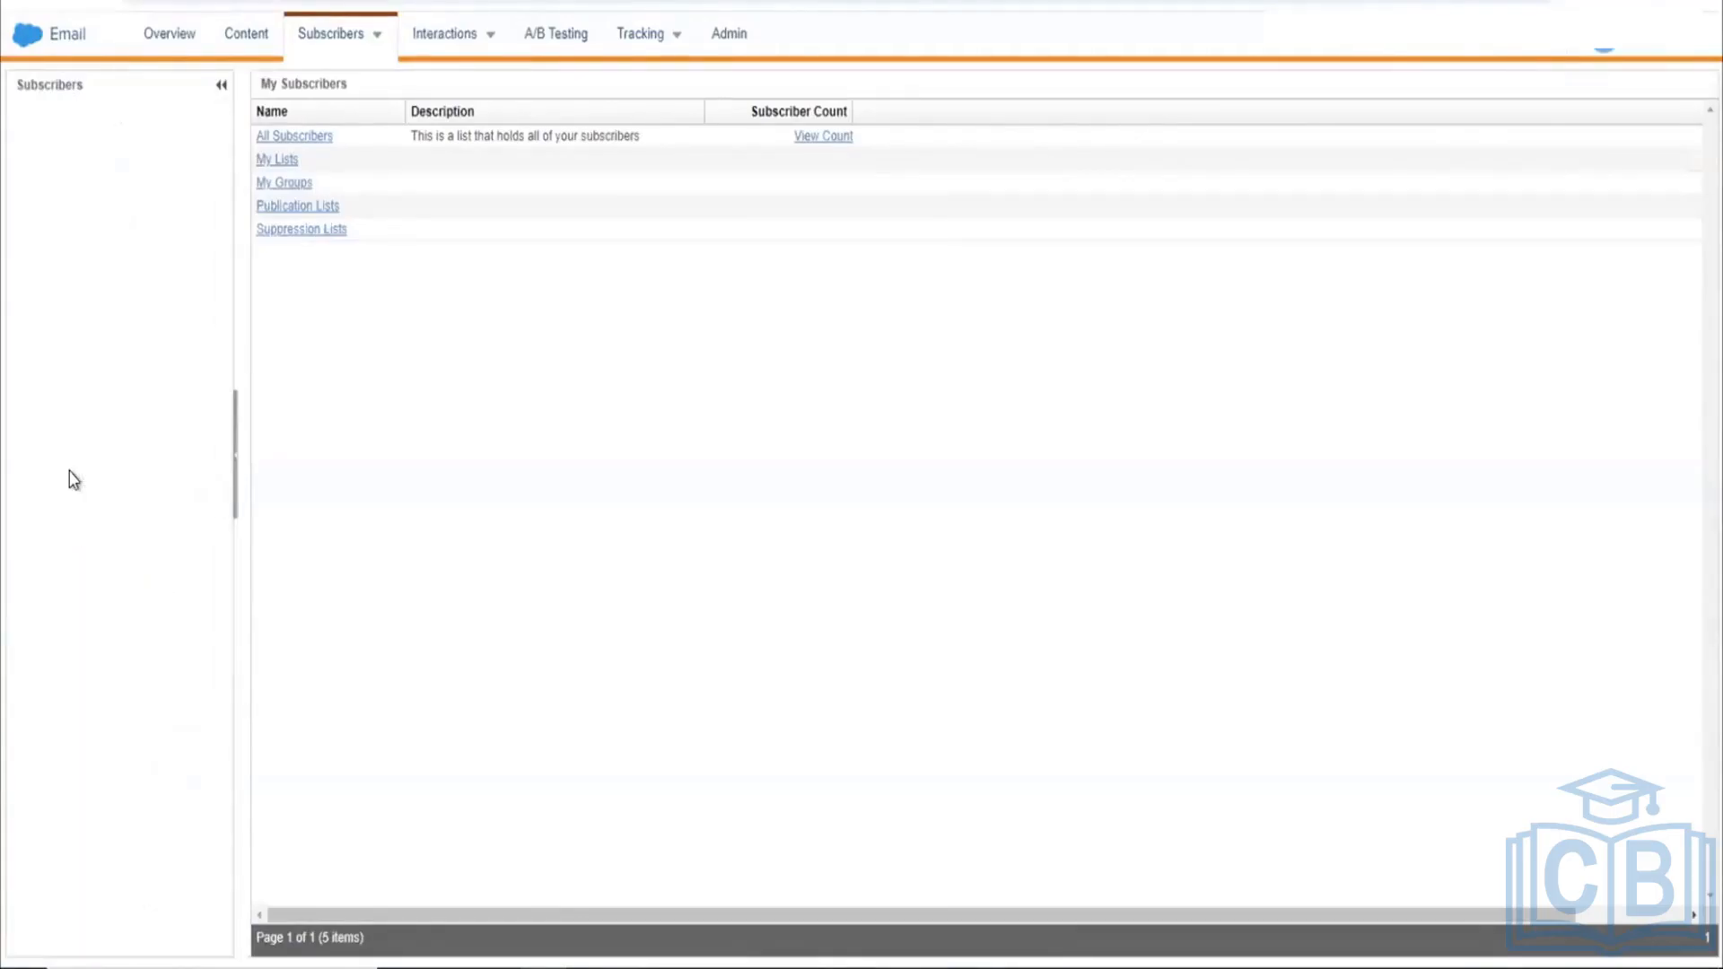
Step: Open the SFMC Training folder, which shows 0 items
{"action": "left_click", "coordinate": [71, 481]}
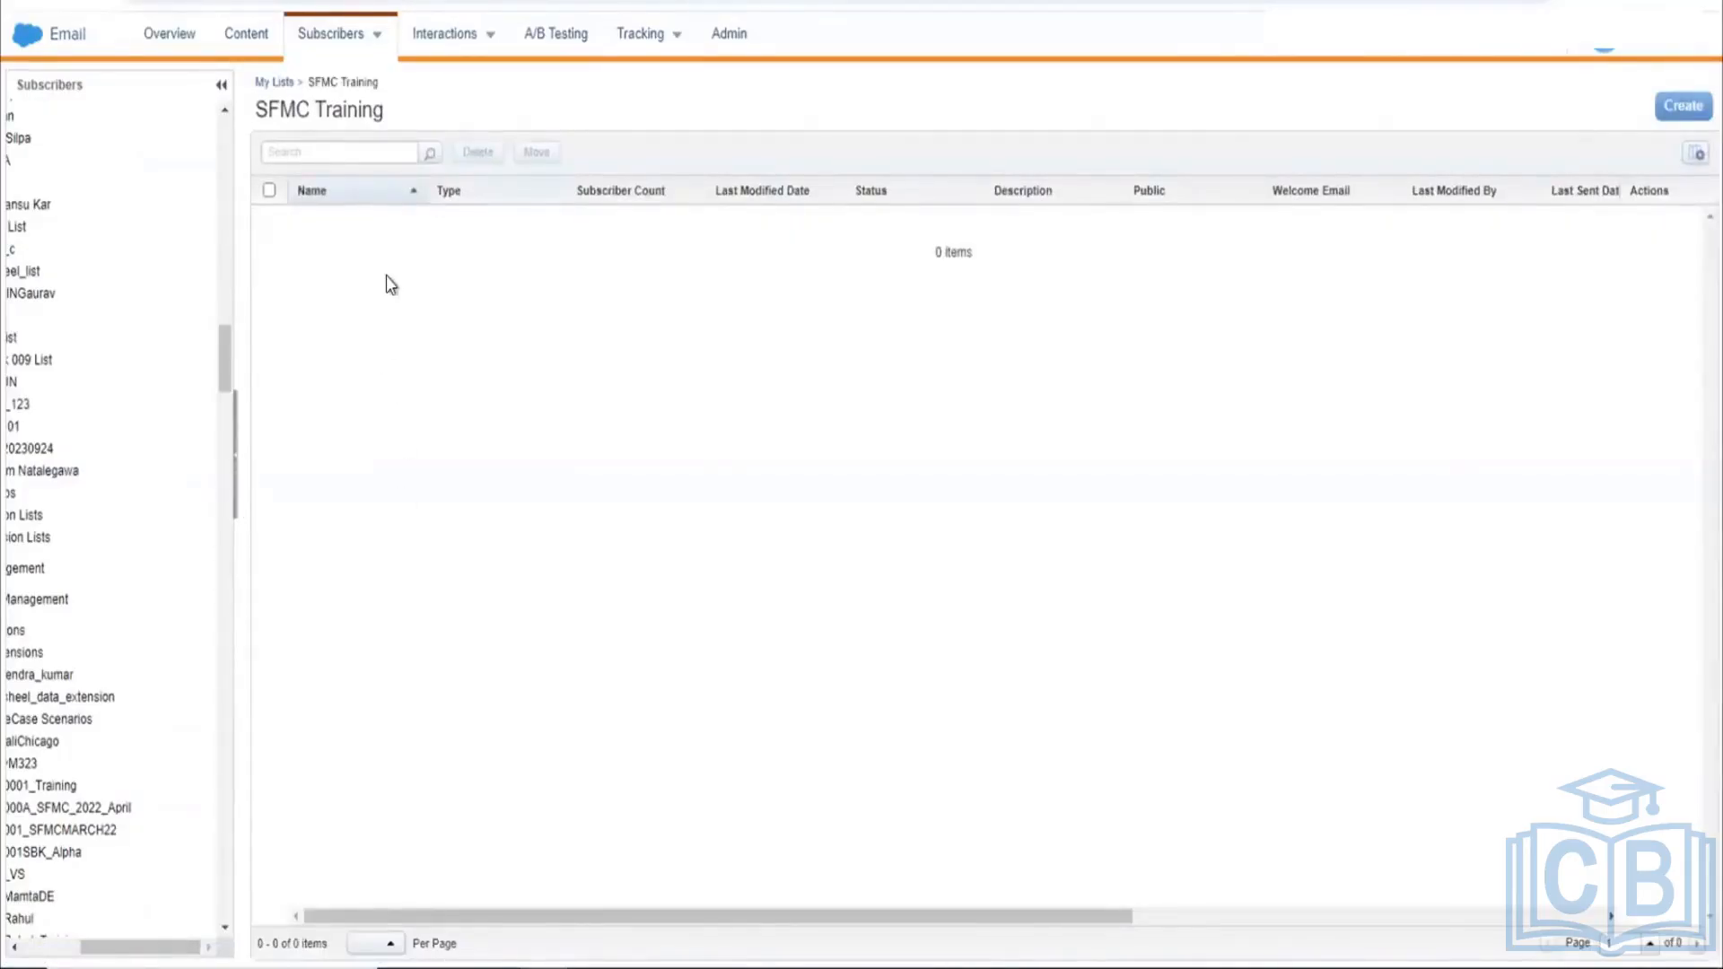
{"action": "scroll", "coordinate": [144, 444], "scroll_direction": "left", "scroll_amount": 3}
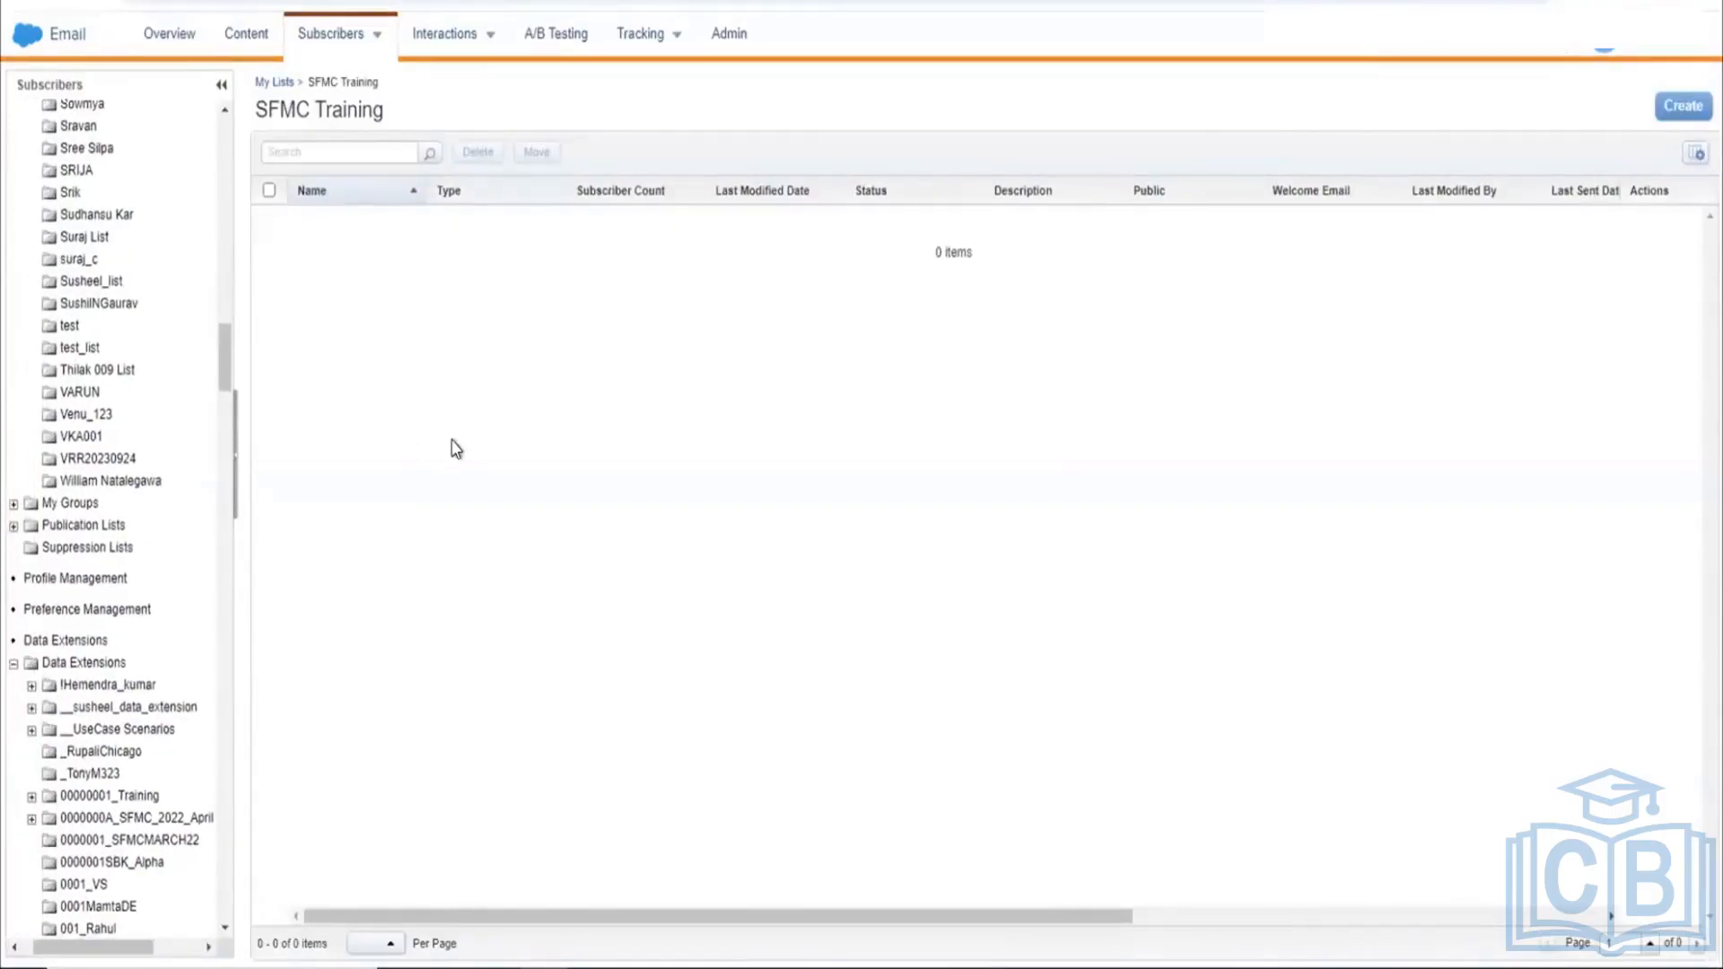
Step: Create and save a list named 'Customers' in SFMC Training, showing 0 subscribers and Available
{"action": "left_click", "coordinate": [1683, 107]}
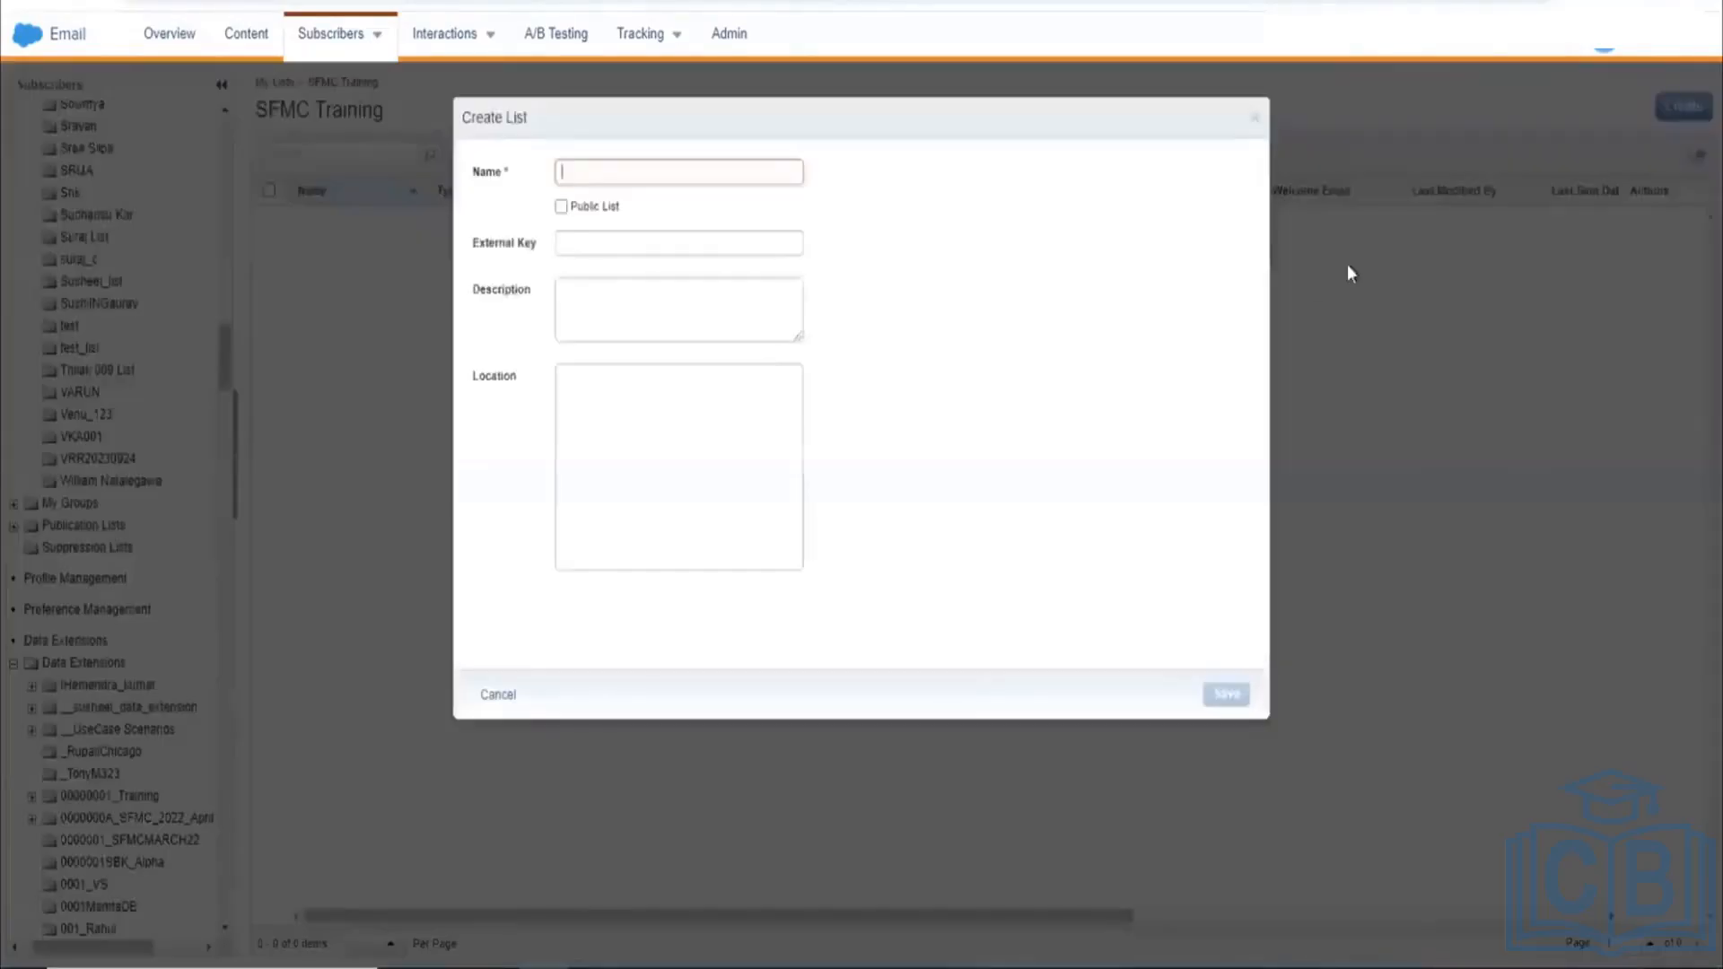
{"action": "left_click", "coordinate": [708, 177]}
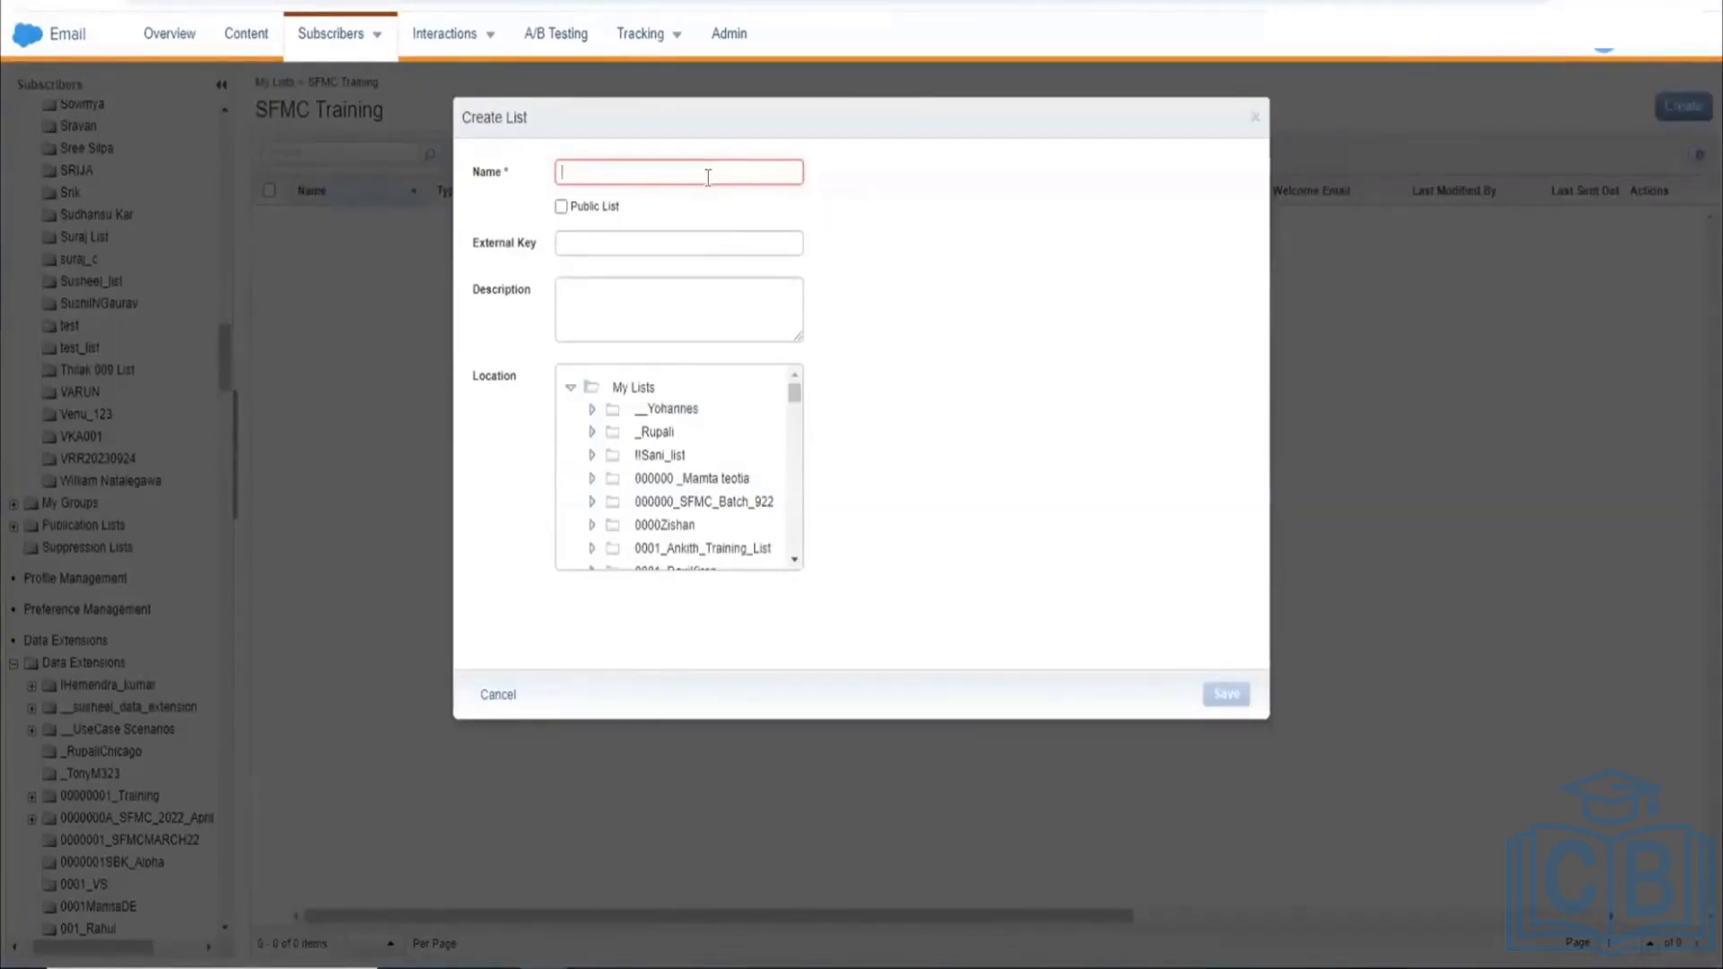
{"action": "type", "text": "C"}
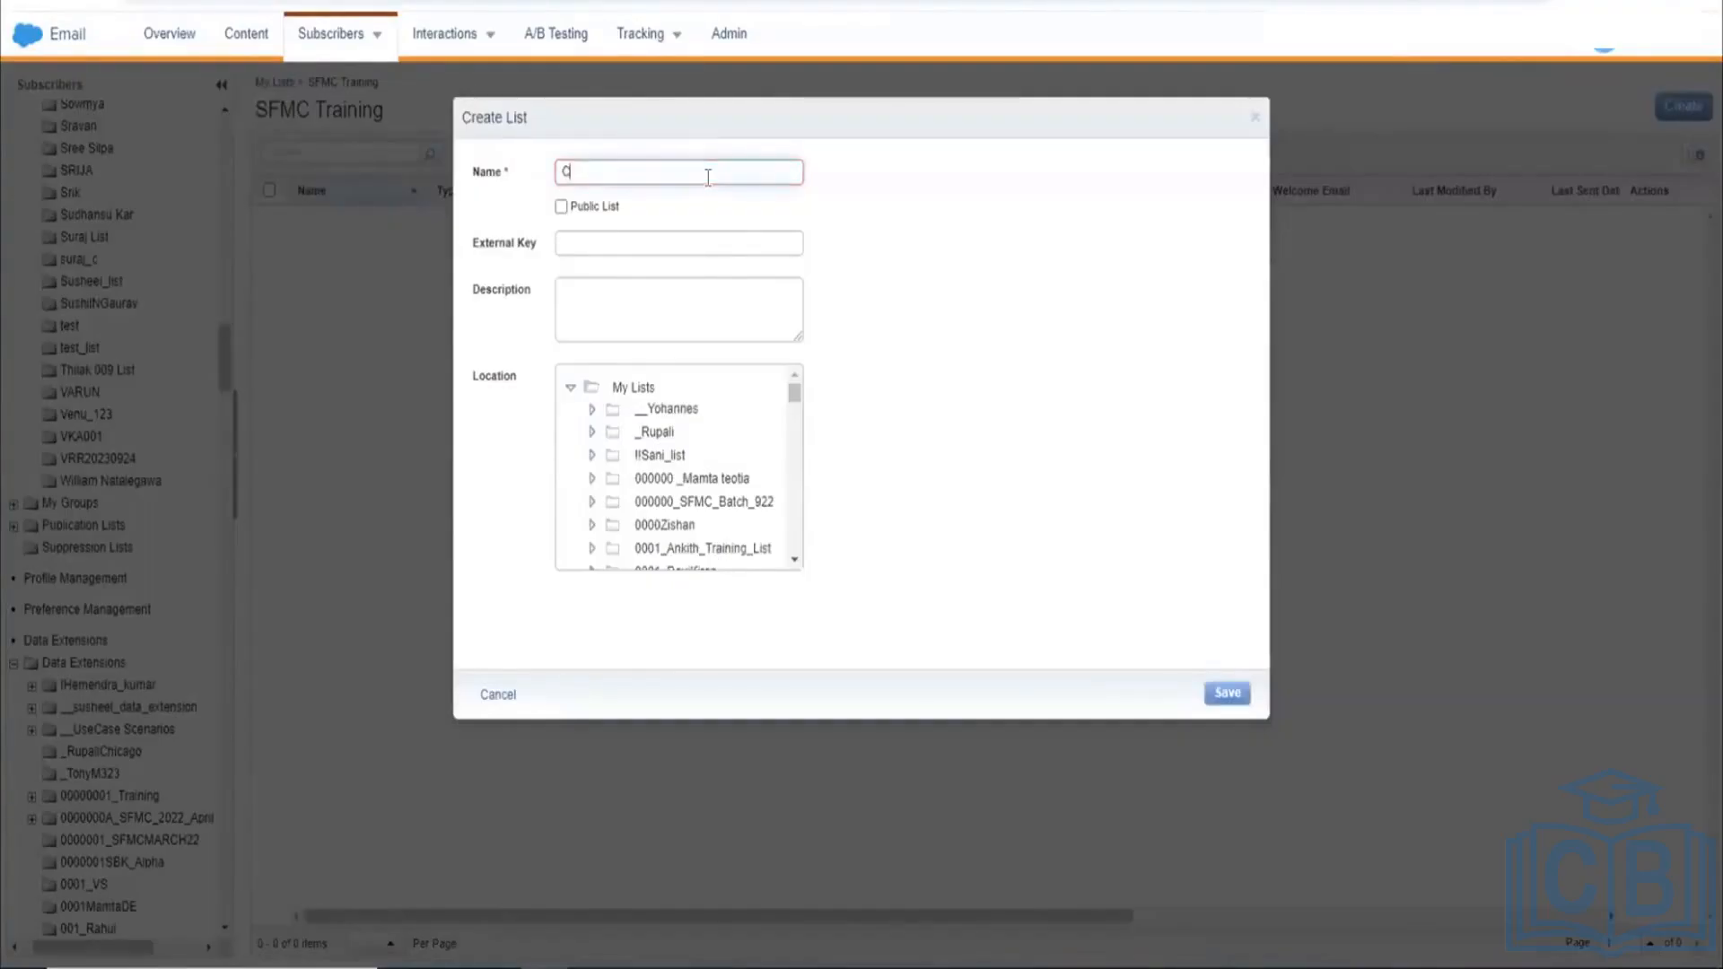
{"action": "type", "text": "ustomers"}
{"action": "left_click", "coordinate": [688, 238]}
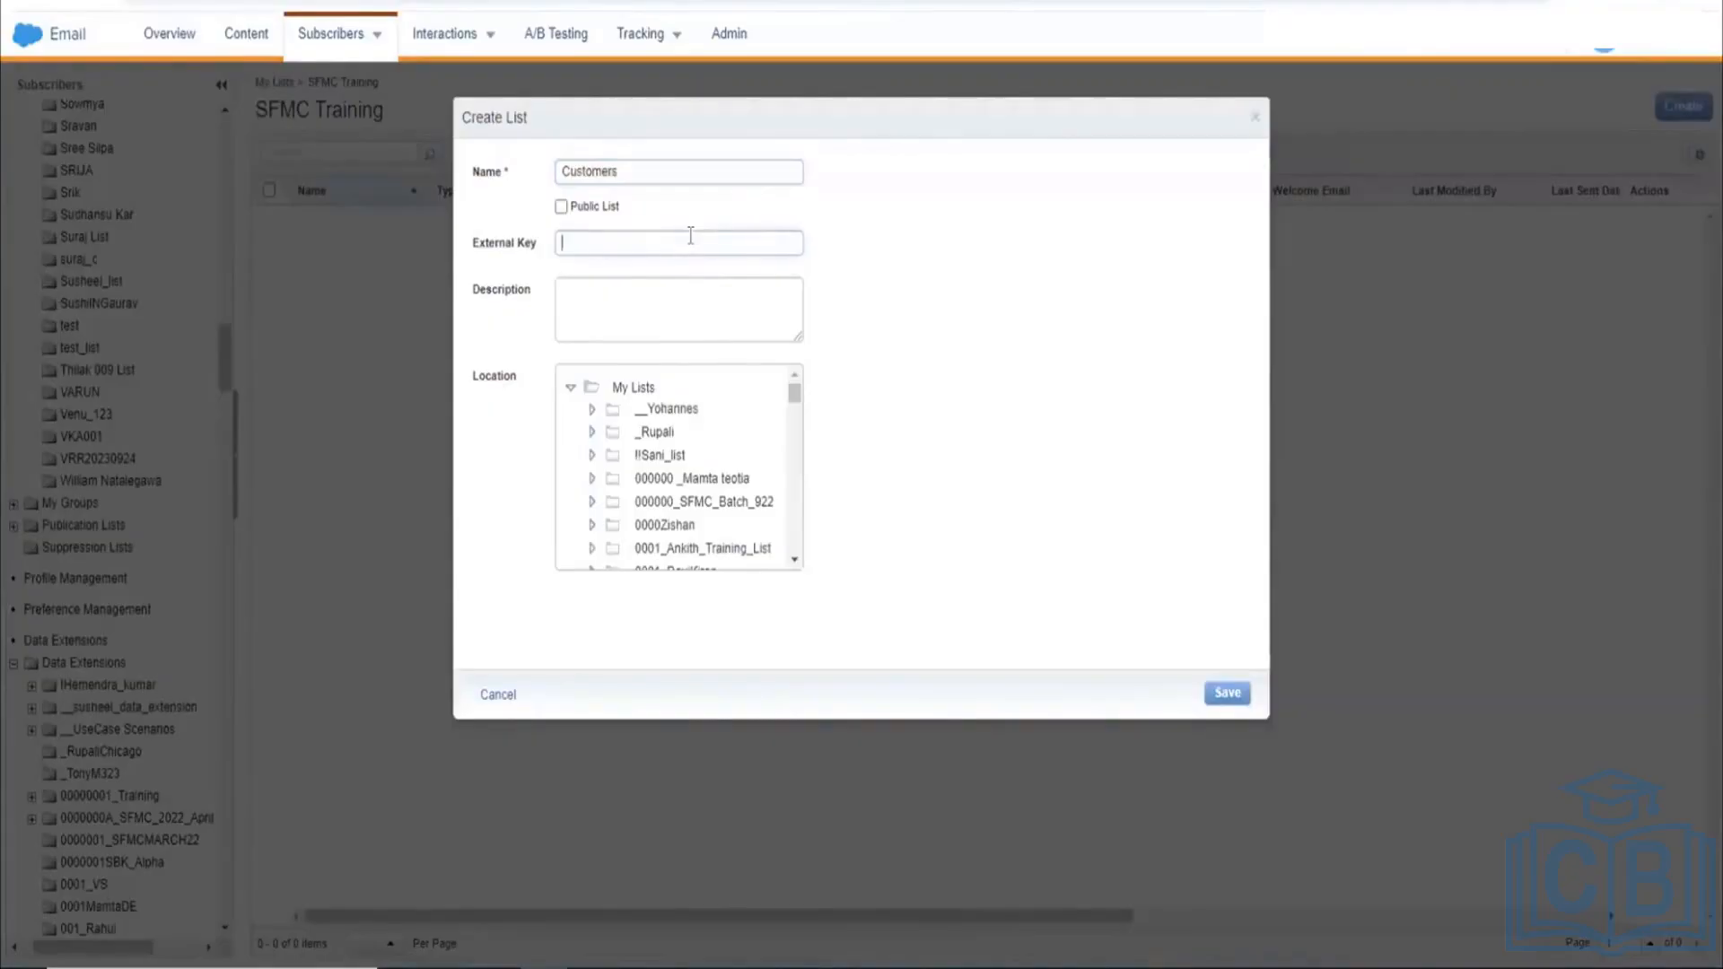
{"action": "left_click", "coordinate": [733, 174]}
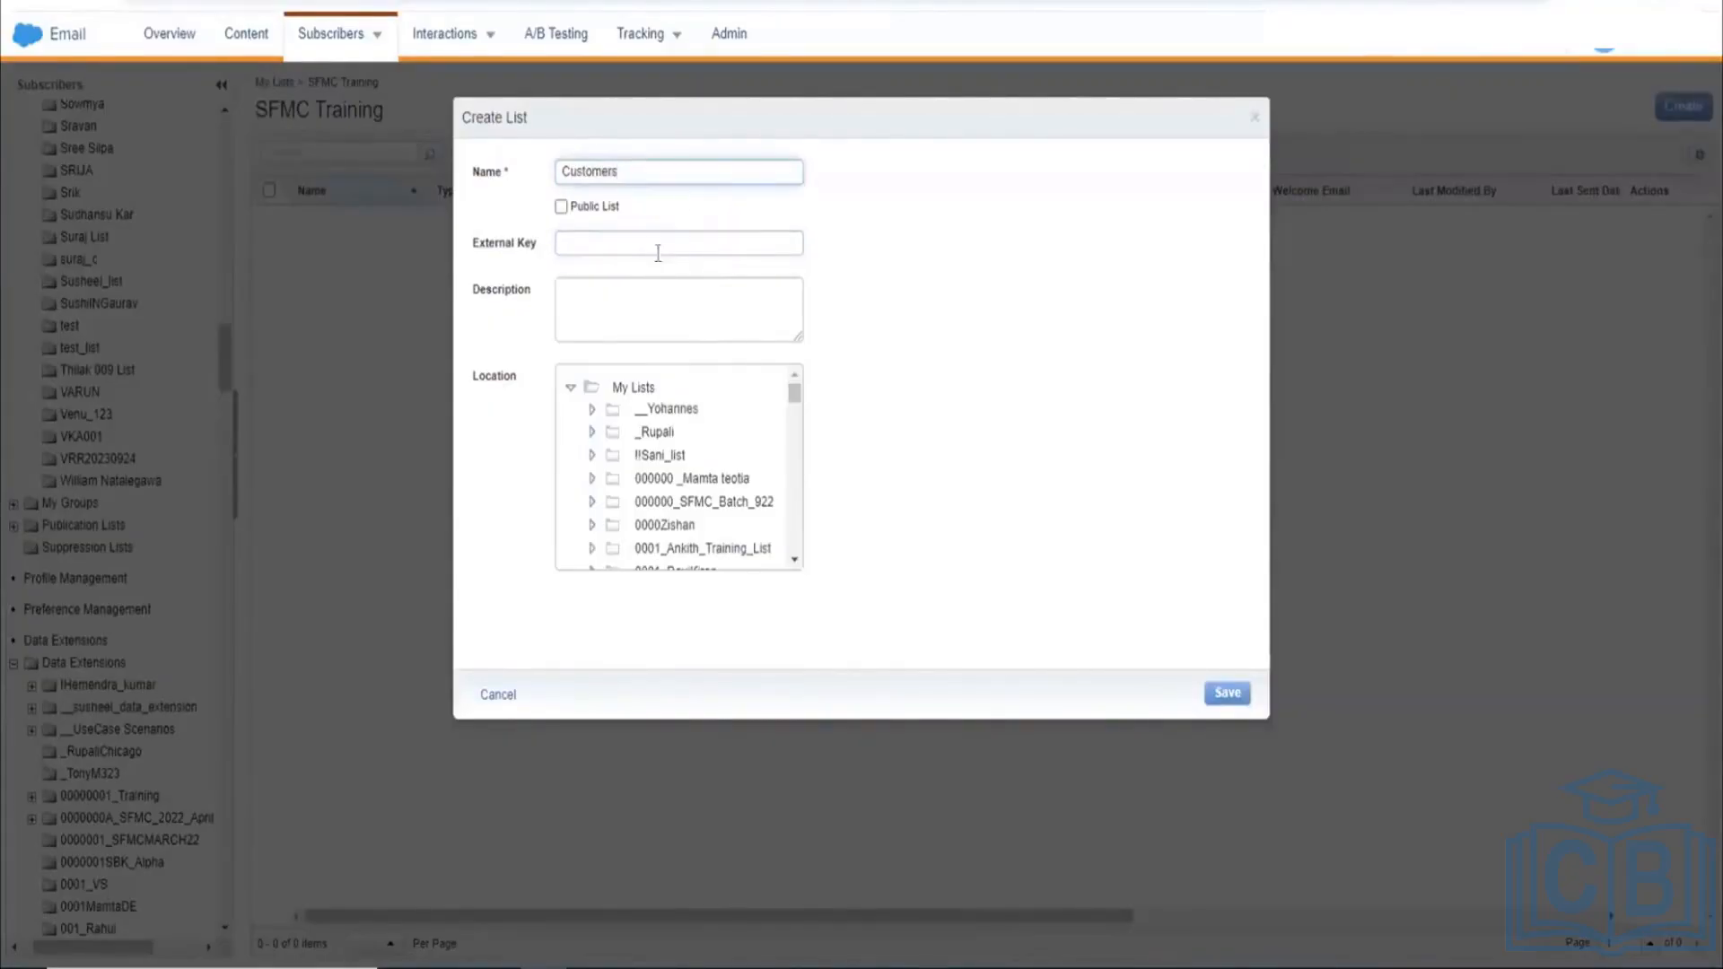
{"action": "double_click", "coordinate": [677, 182]}
{"action": "left_click", "coordinate": [678, 180]}
{"action": "scroll", "coordinate": [661, 516], "scroll_direction": "down", "scroll_amount": 3}
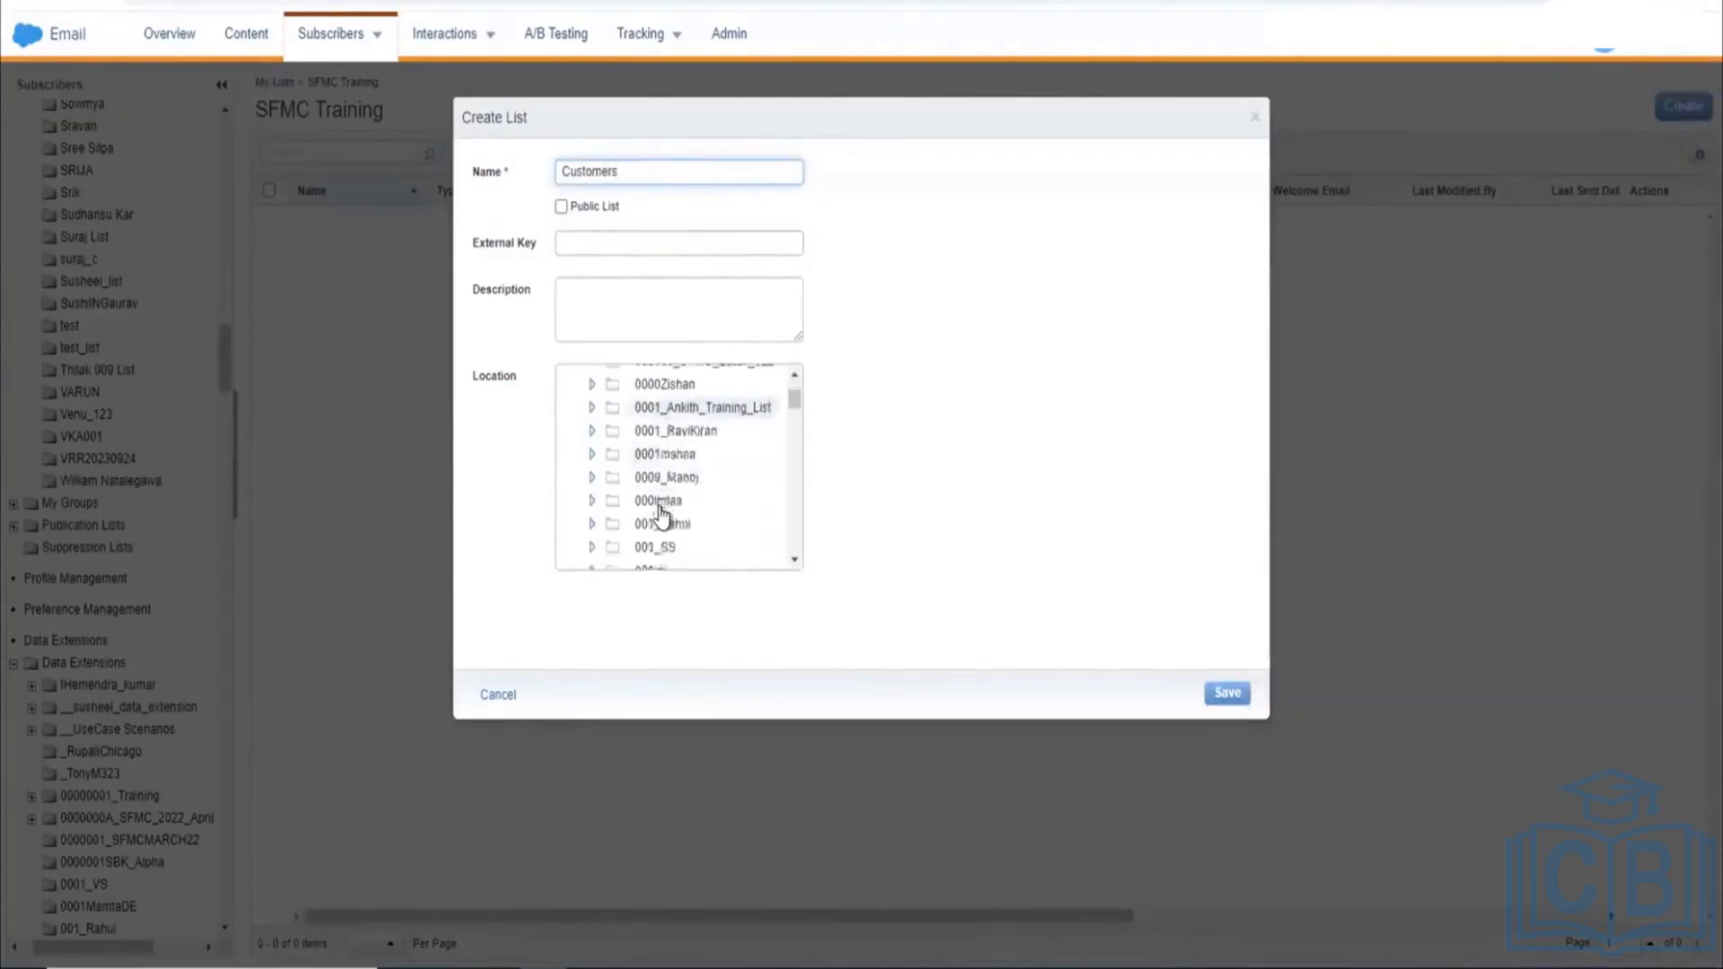
{"action": "scroll", "coordinate": [661, 516], "scroll_direction": "down", "scroll_amount": 1}
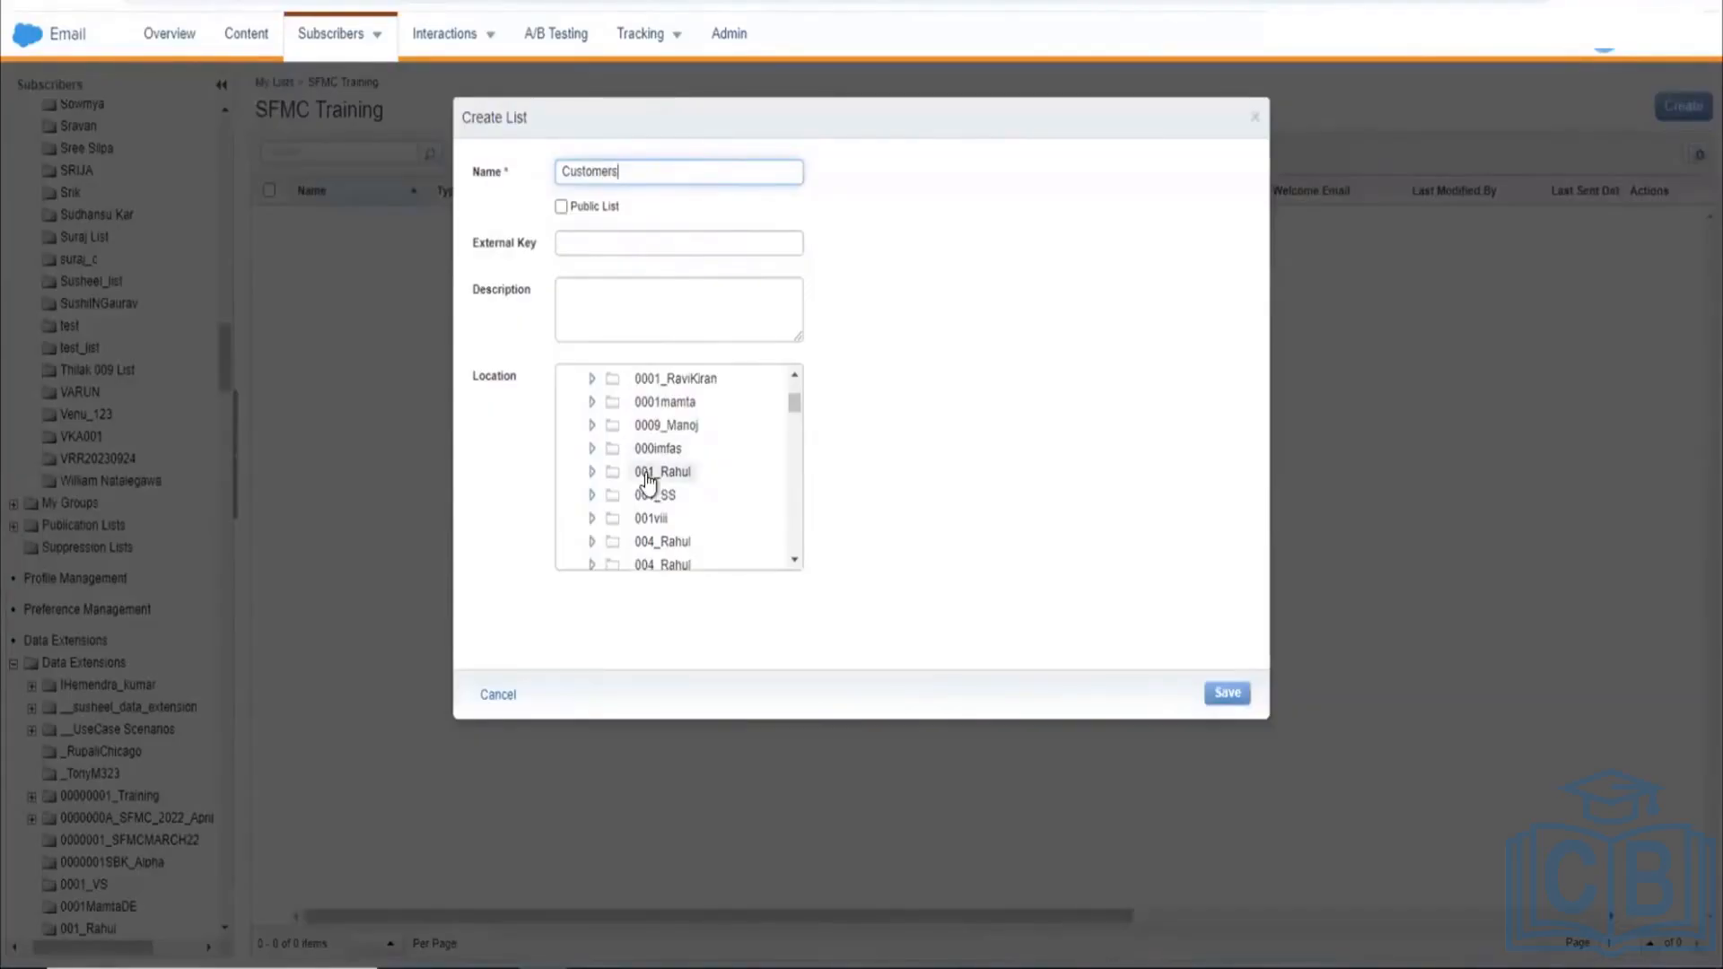
{"action": "scroll", "coordinate": [673, 539], "scroll_direction": "down", "scroll_amount": 3}
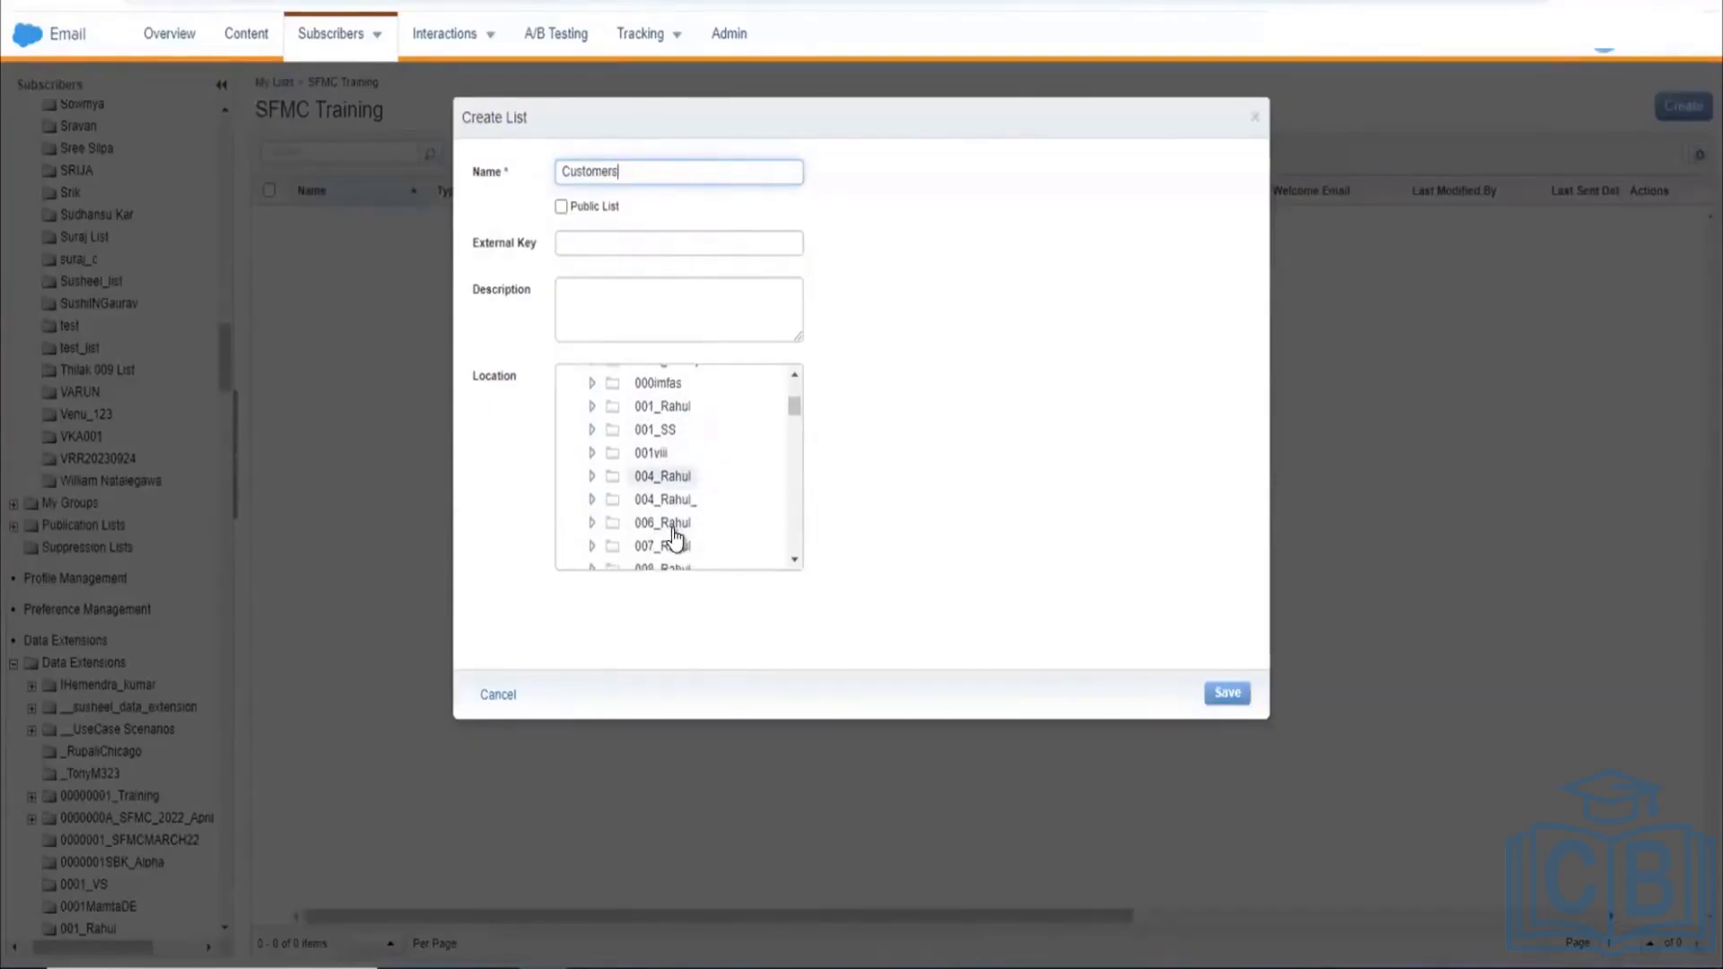
{"action": "scroll", "coordinate": [676, 538], "scroll_direction": "down", "scroll_amount": 5}
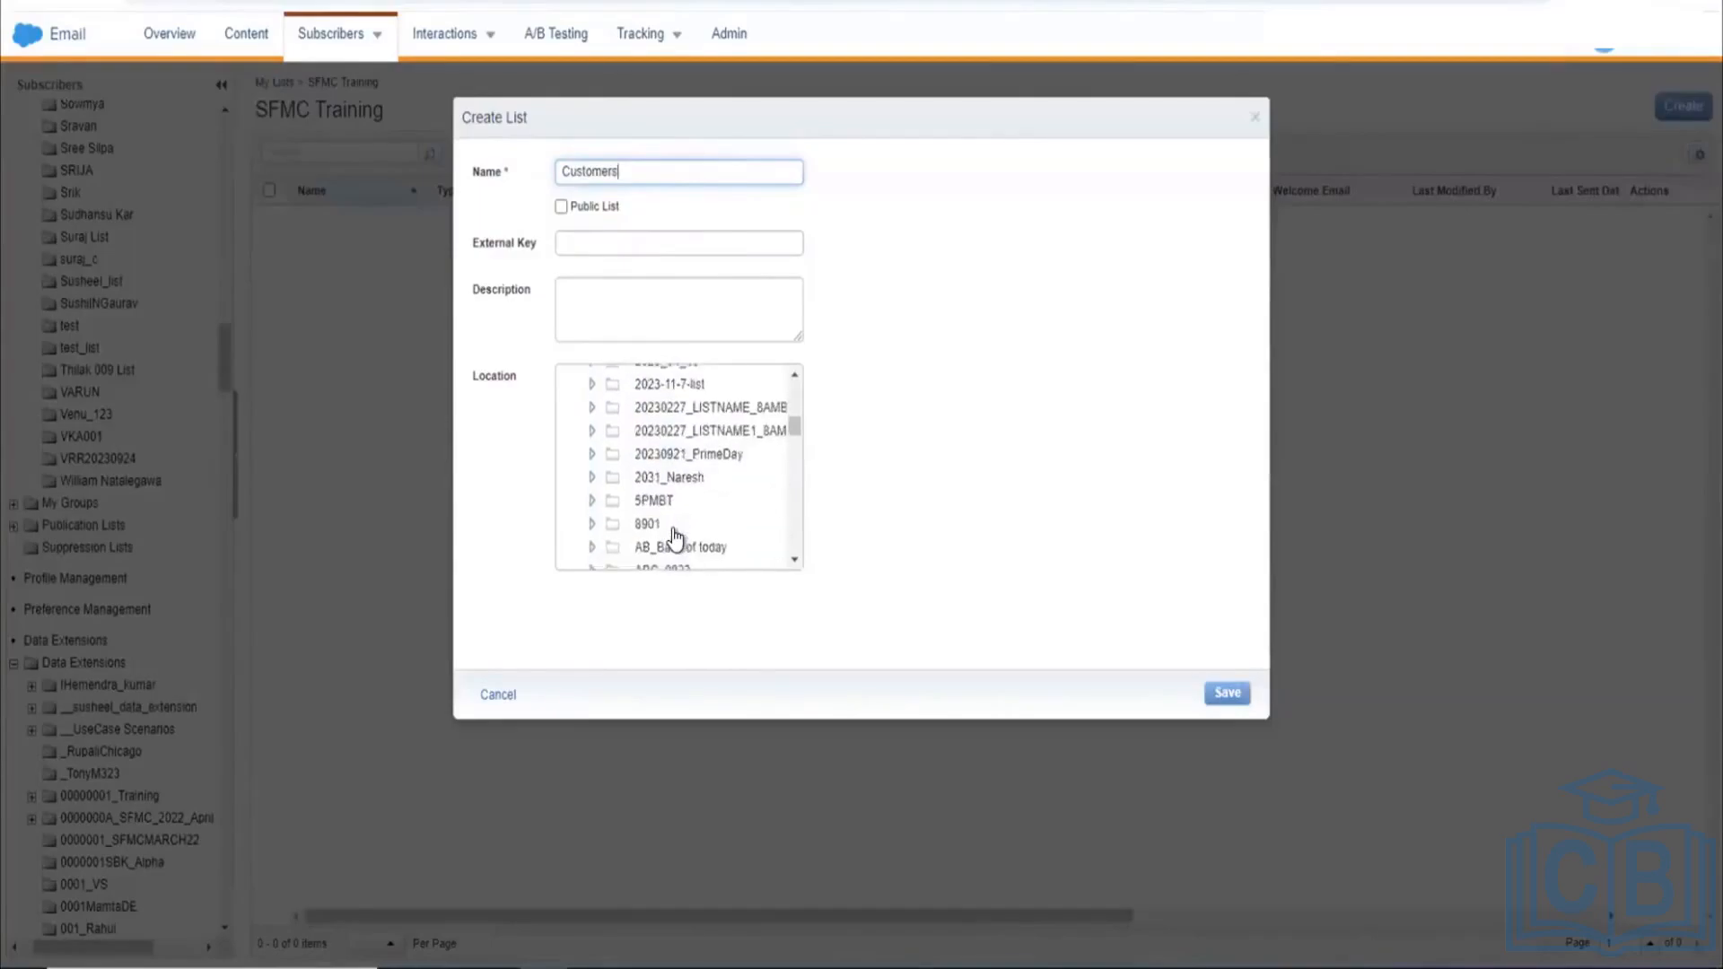
{"action": "scroll", "coordinate": [676, 539], "scroll_direction": "down", "scroll_amount": 10}
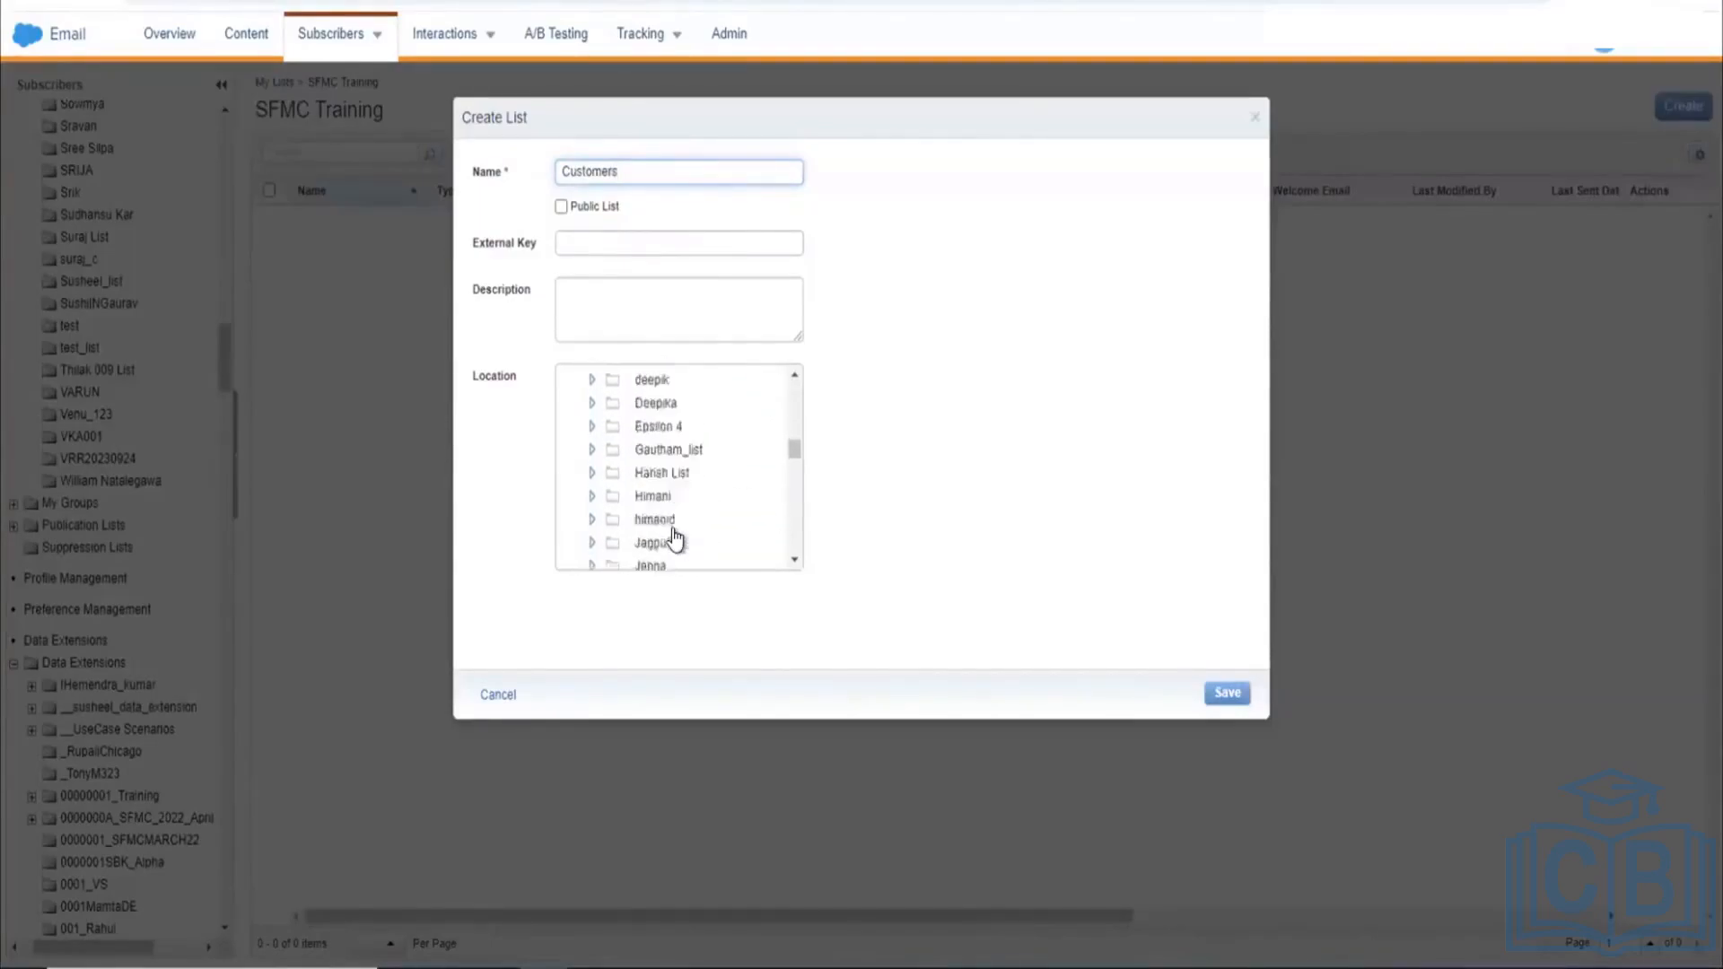
{"action": "scroll", "coordinate": [676, 538], "scroll_direction": "down", "scroll_amount": 5}
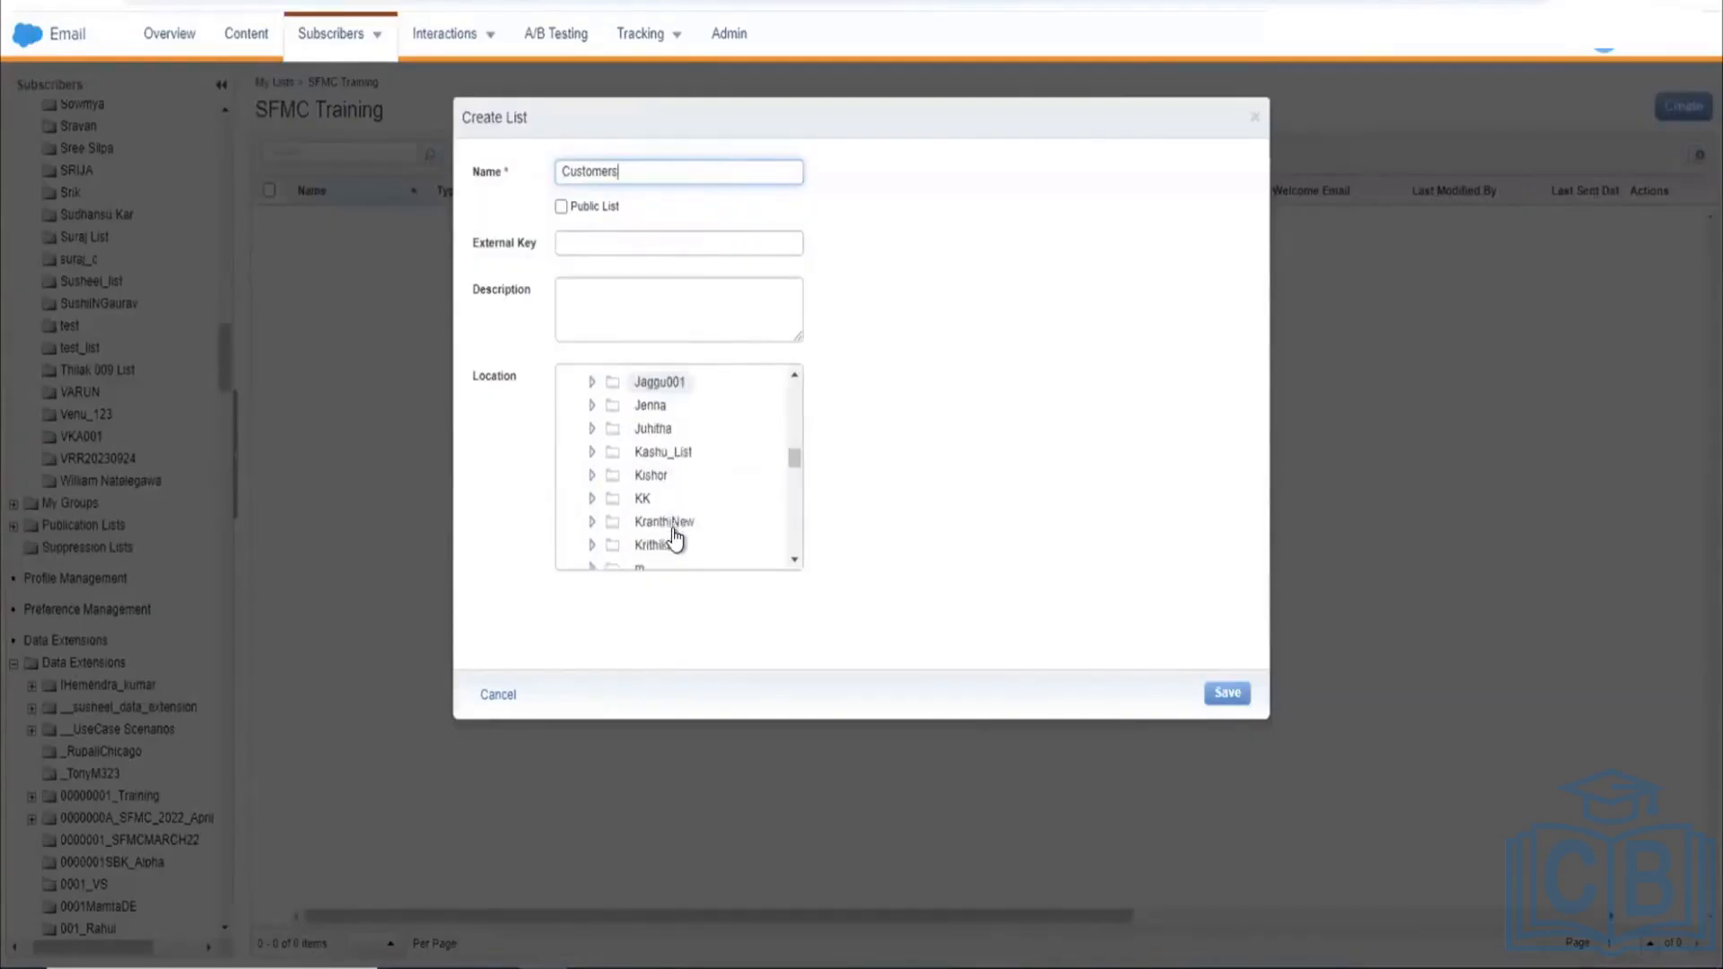
{"action": "scroll", "coordinate": [676, 538], "scroll_direction": "down", "scroll_amount": 1}
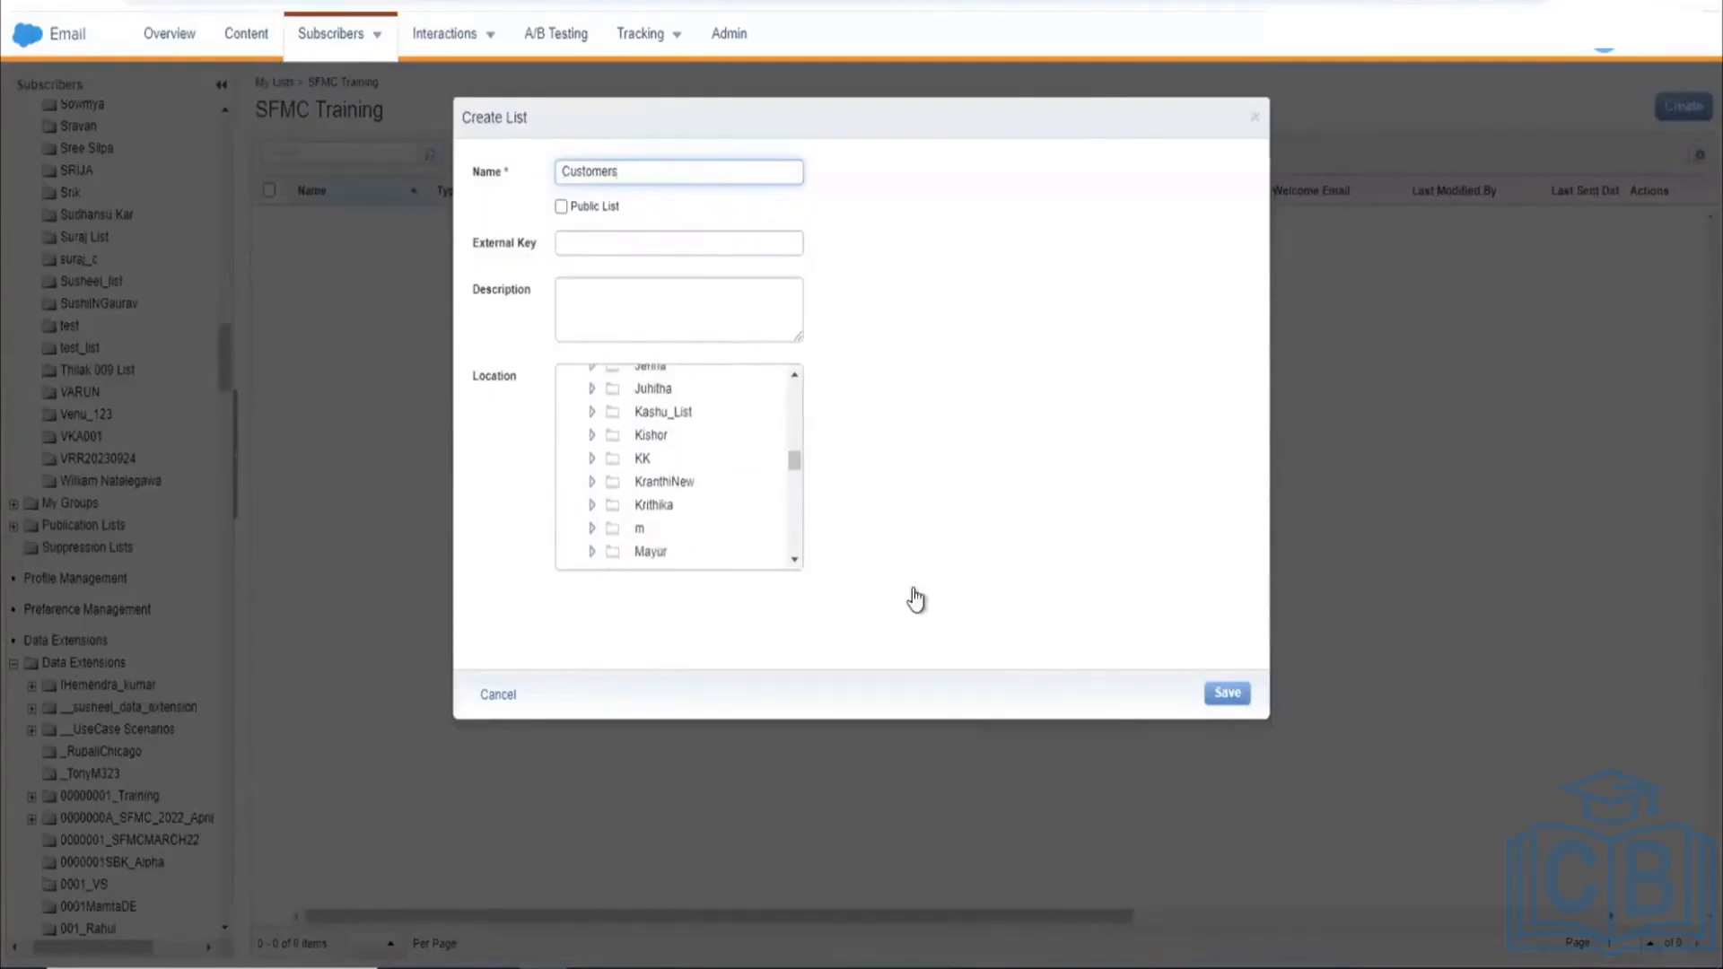
{"action": "left_click", "coordinate": [1220, 693]}
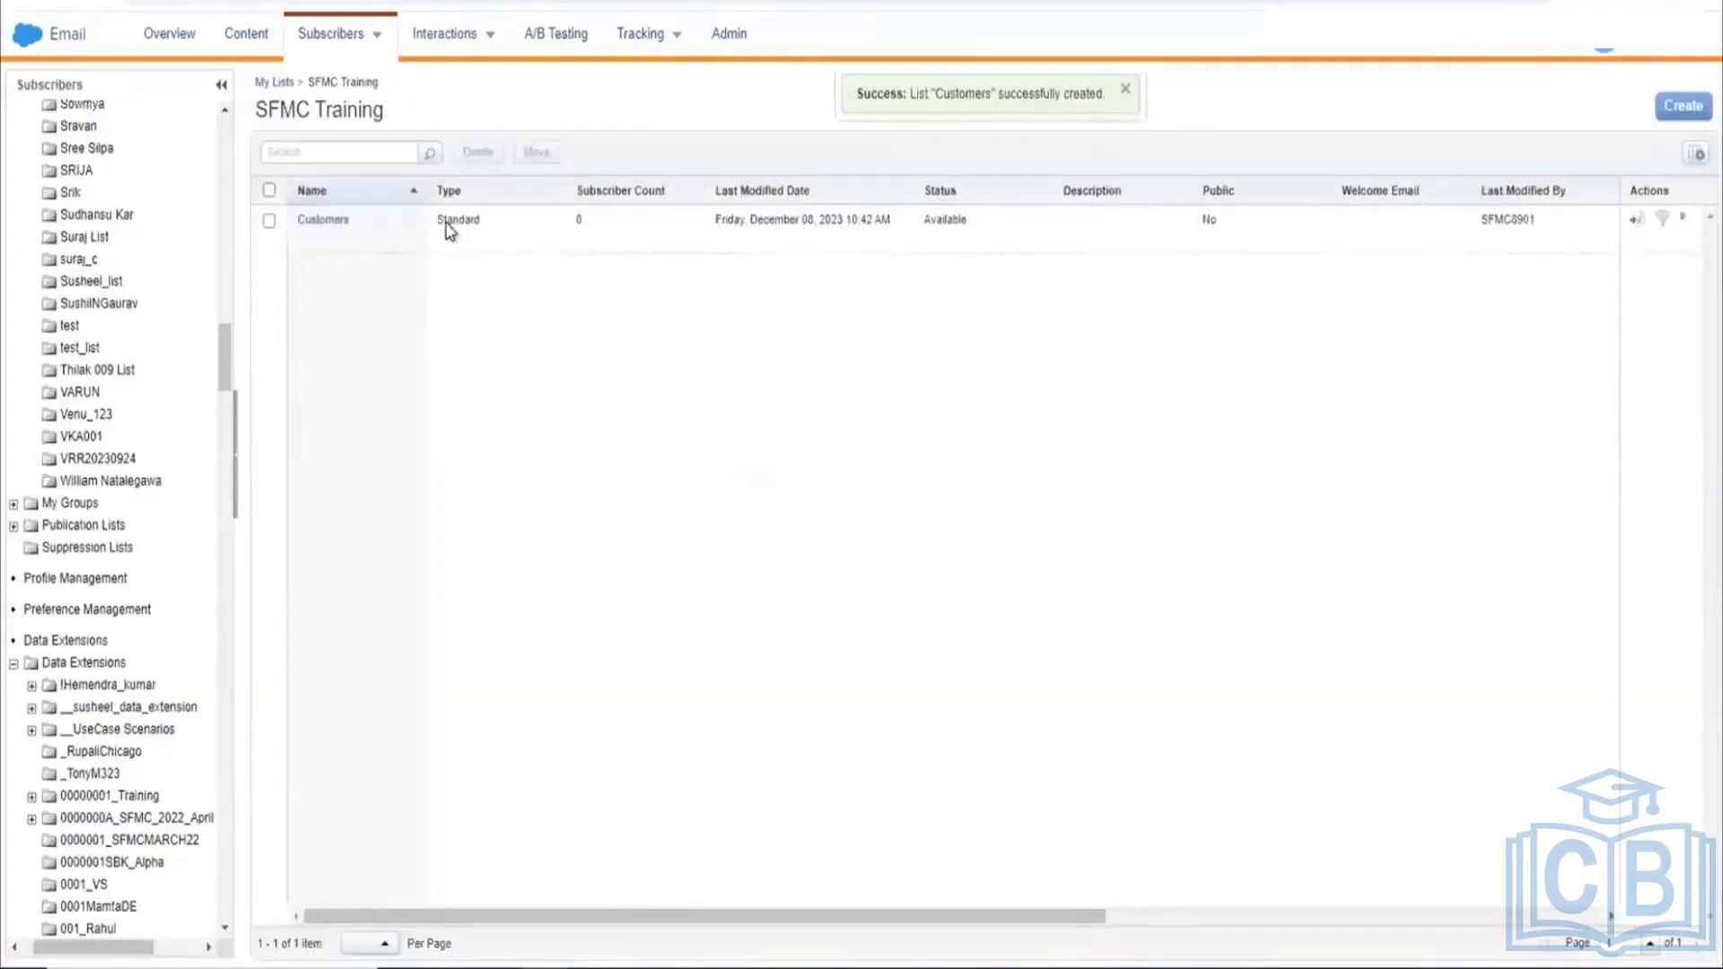
Step: Open the Customers list and launch the Create Subscriber Wizard from its Subscribers tab
{"action": "left_click", "coordinate": [341, 226]}
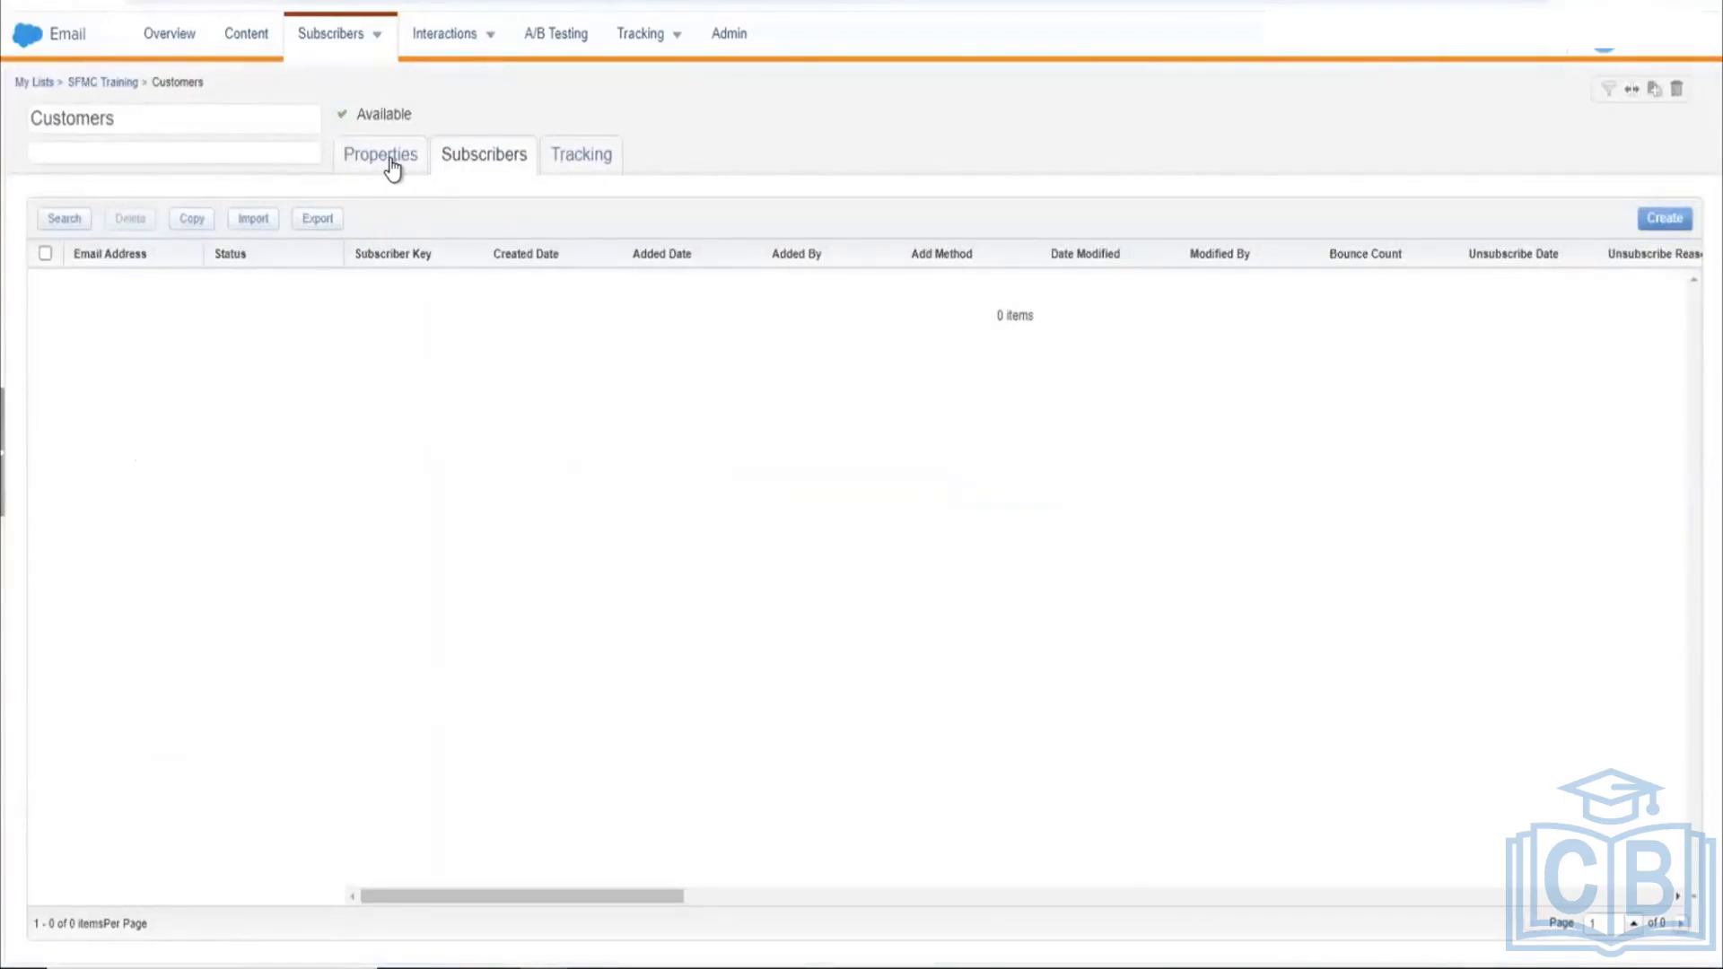
{"action": "left_click", "coordinate": [1663, 218]}
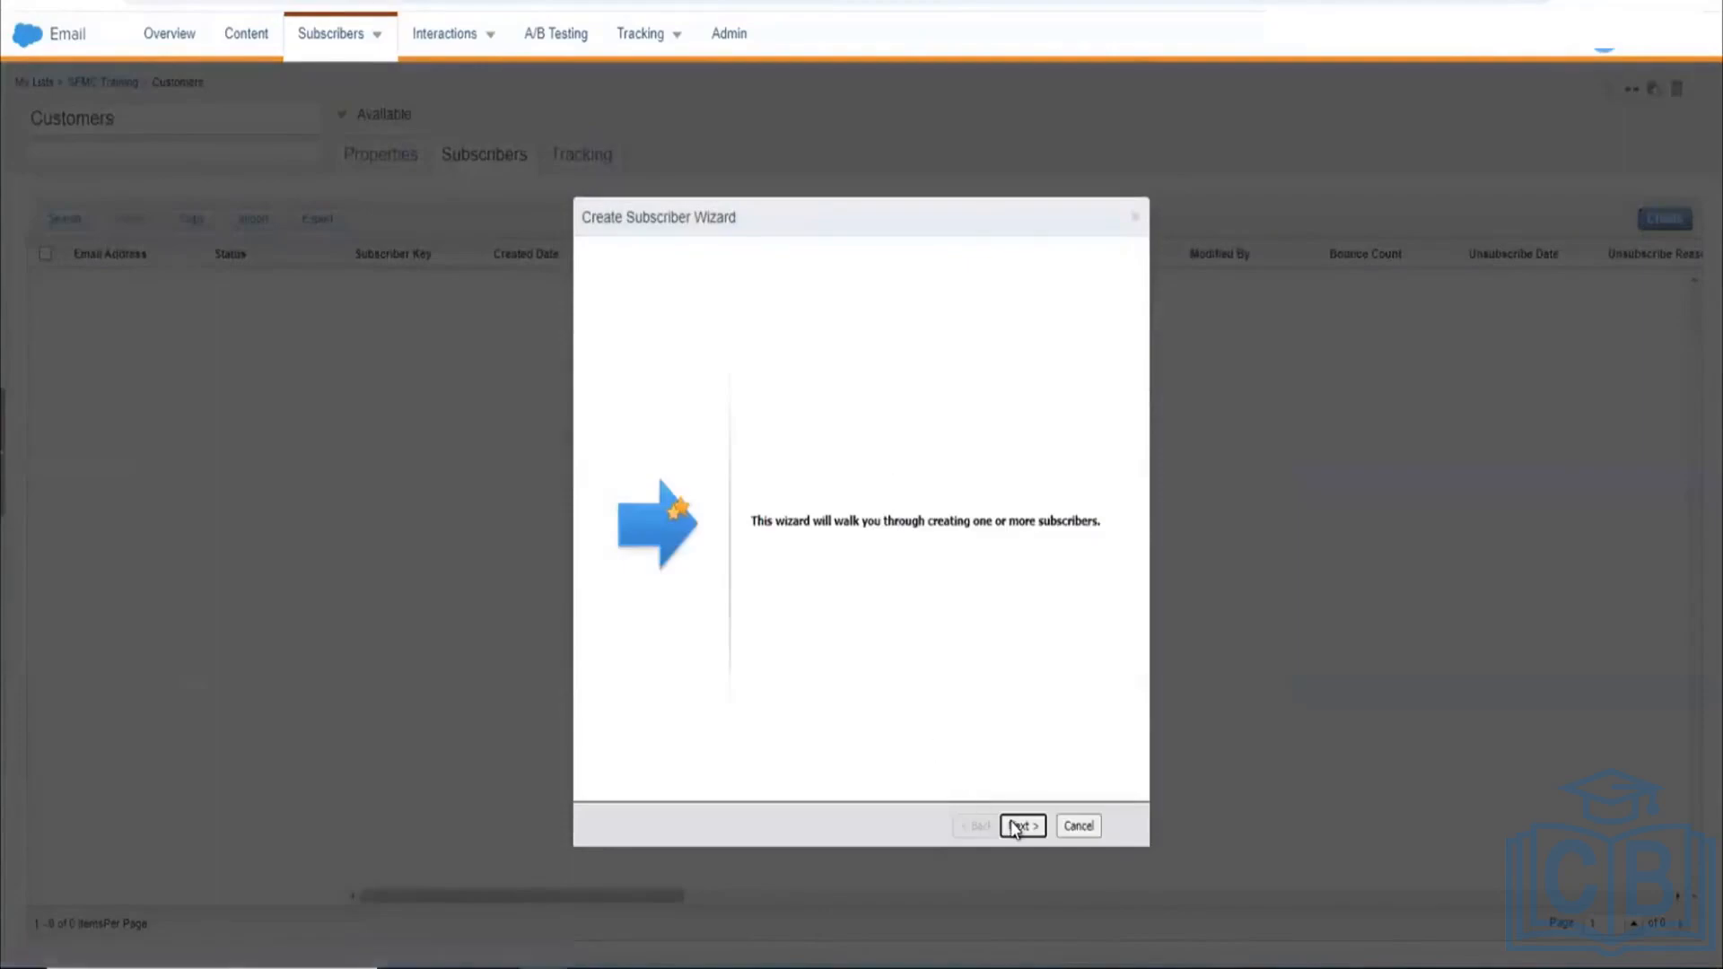
Step: Enter subscriber key 1011 and the subscriber's e-mail address on the details form
{"action": "left_click", "coordinate": [1015, 826]}
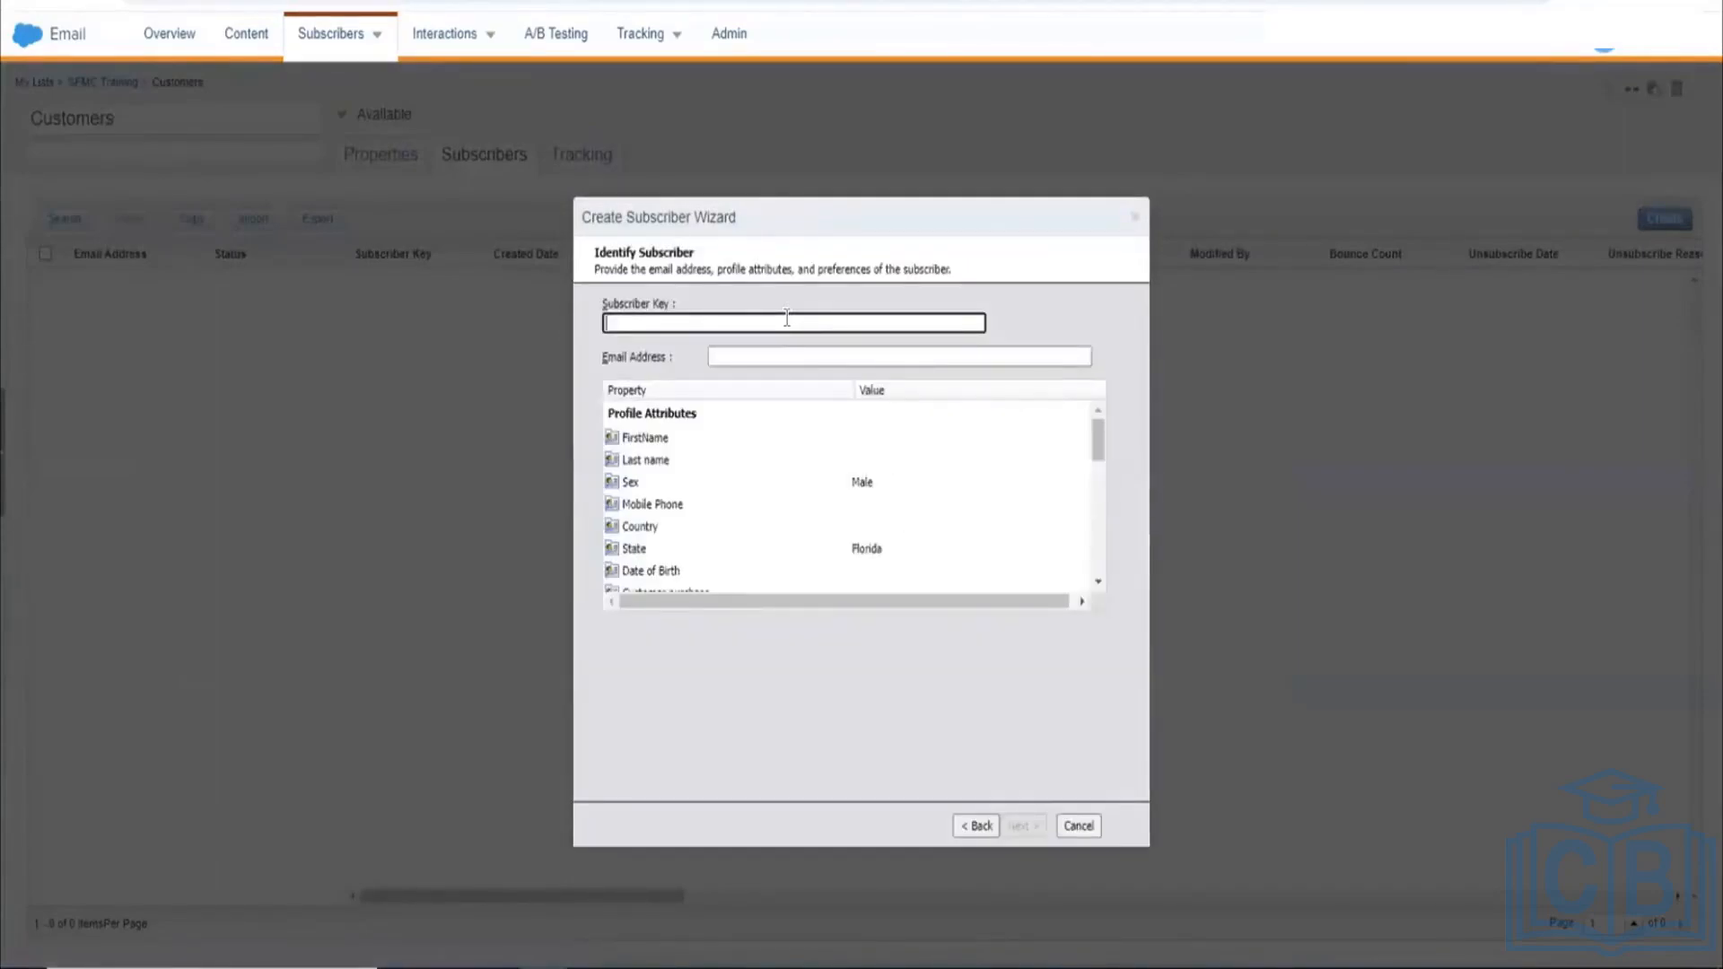
{"action": "type", "text": "1011"}
{"action": "left_click", "coordinate": [811, 355]}
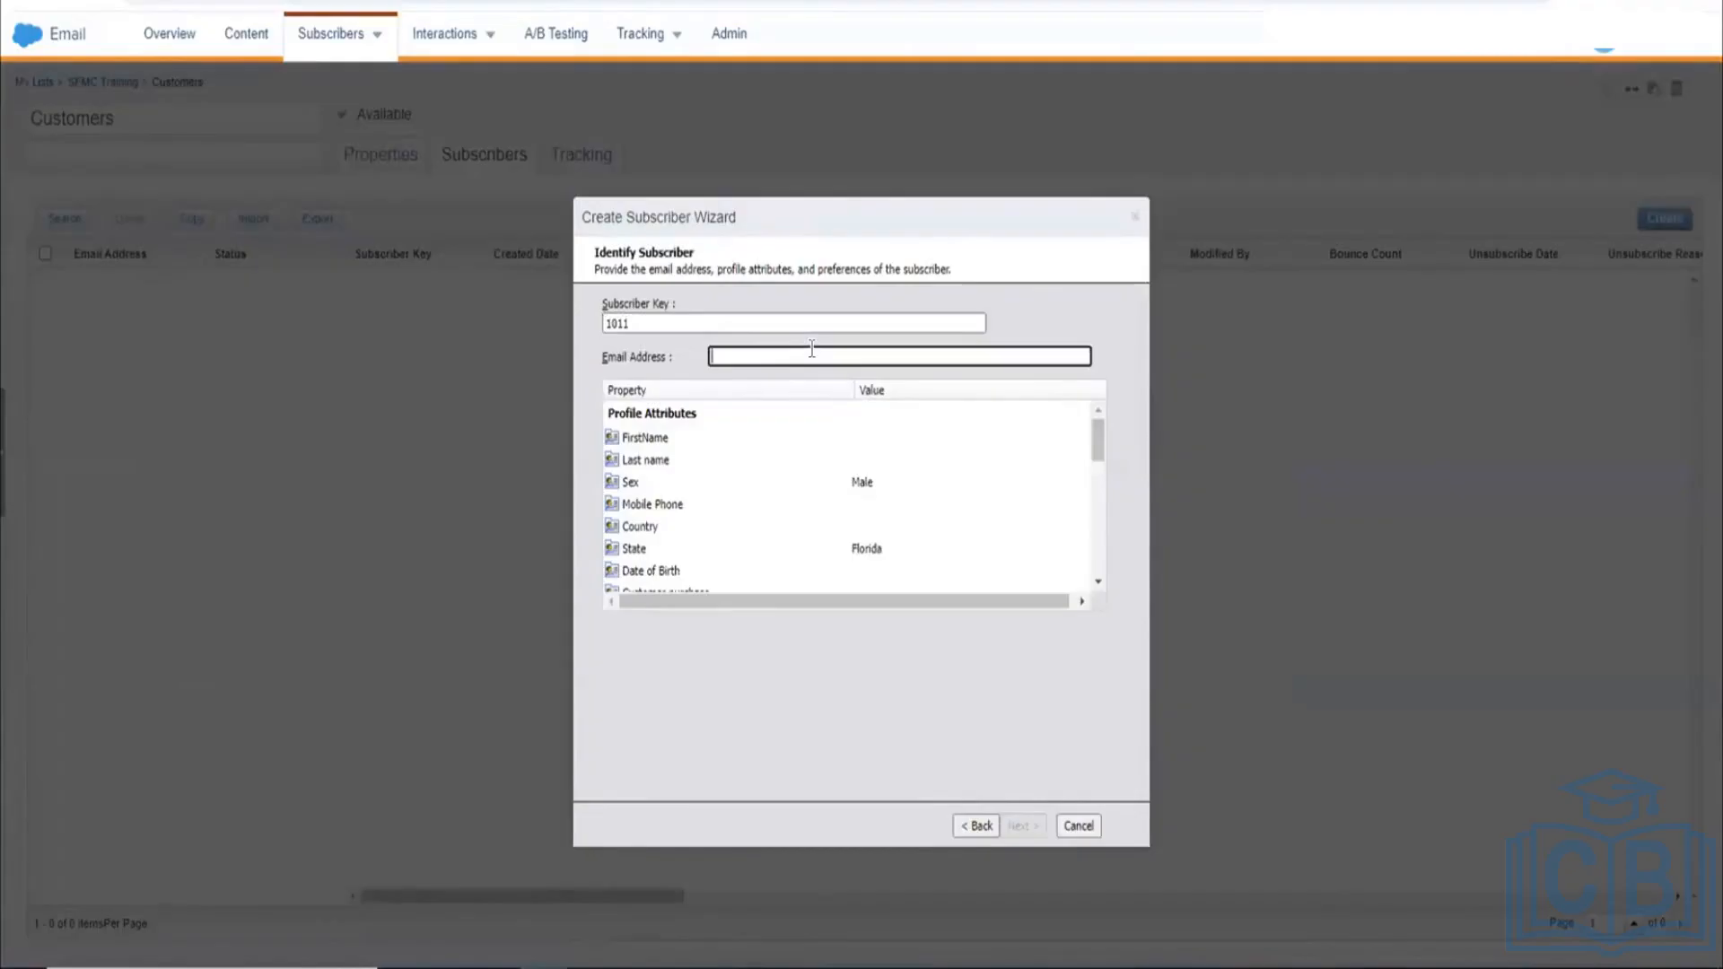
{"action": "left_click", "coordinate": [814, 323]}
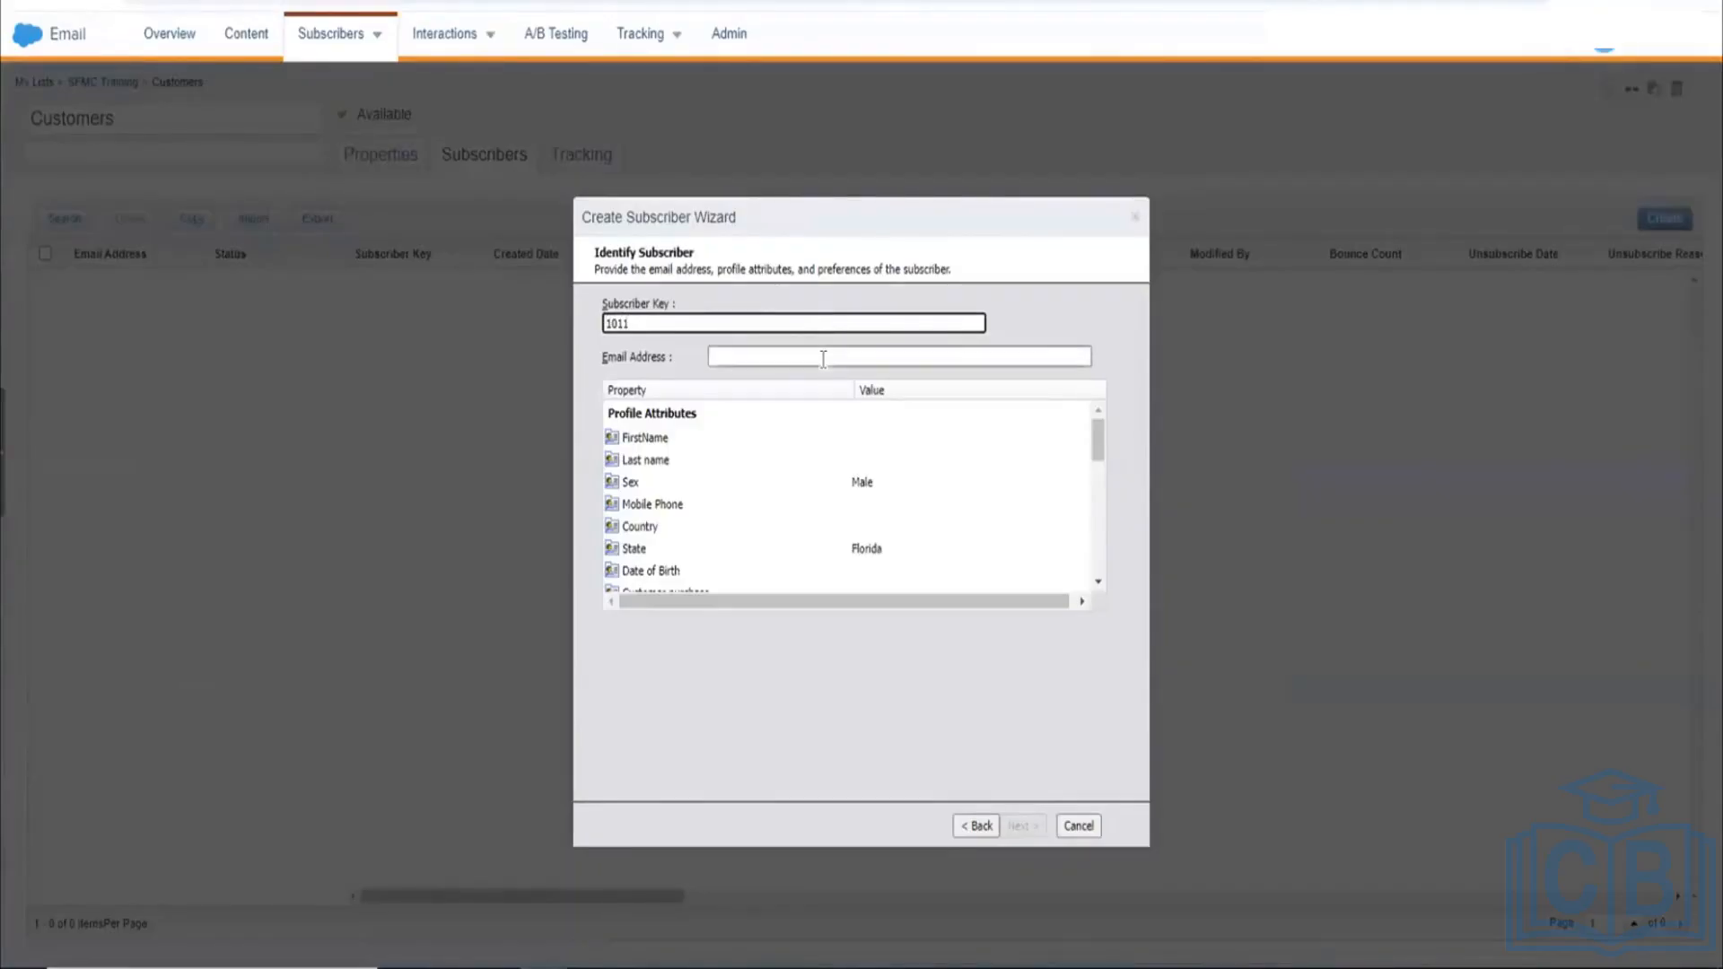
{"action": "left_click", "coordinate": [821, 356]}
{"action": "type", "text": "??????????"}
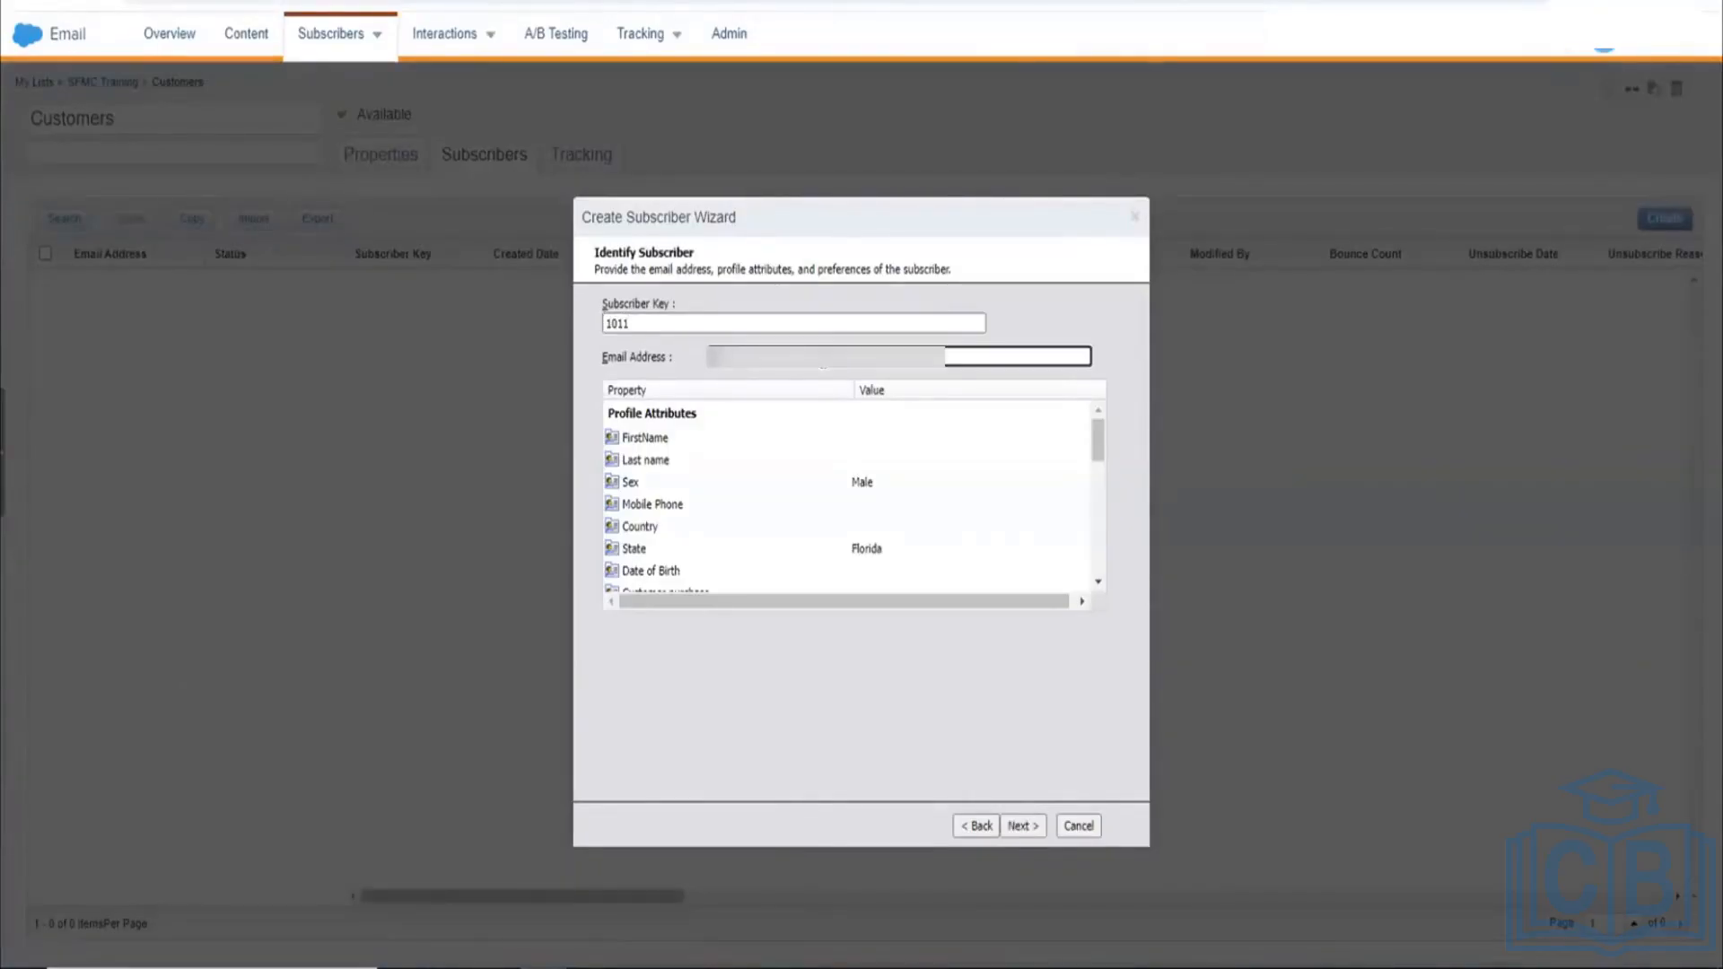
{"action": "type", "text": "??????"}
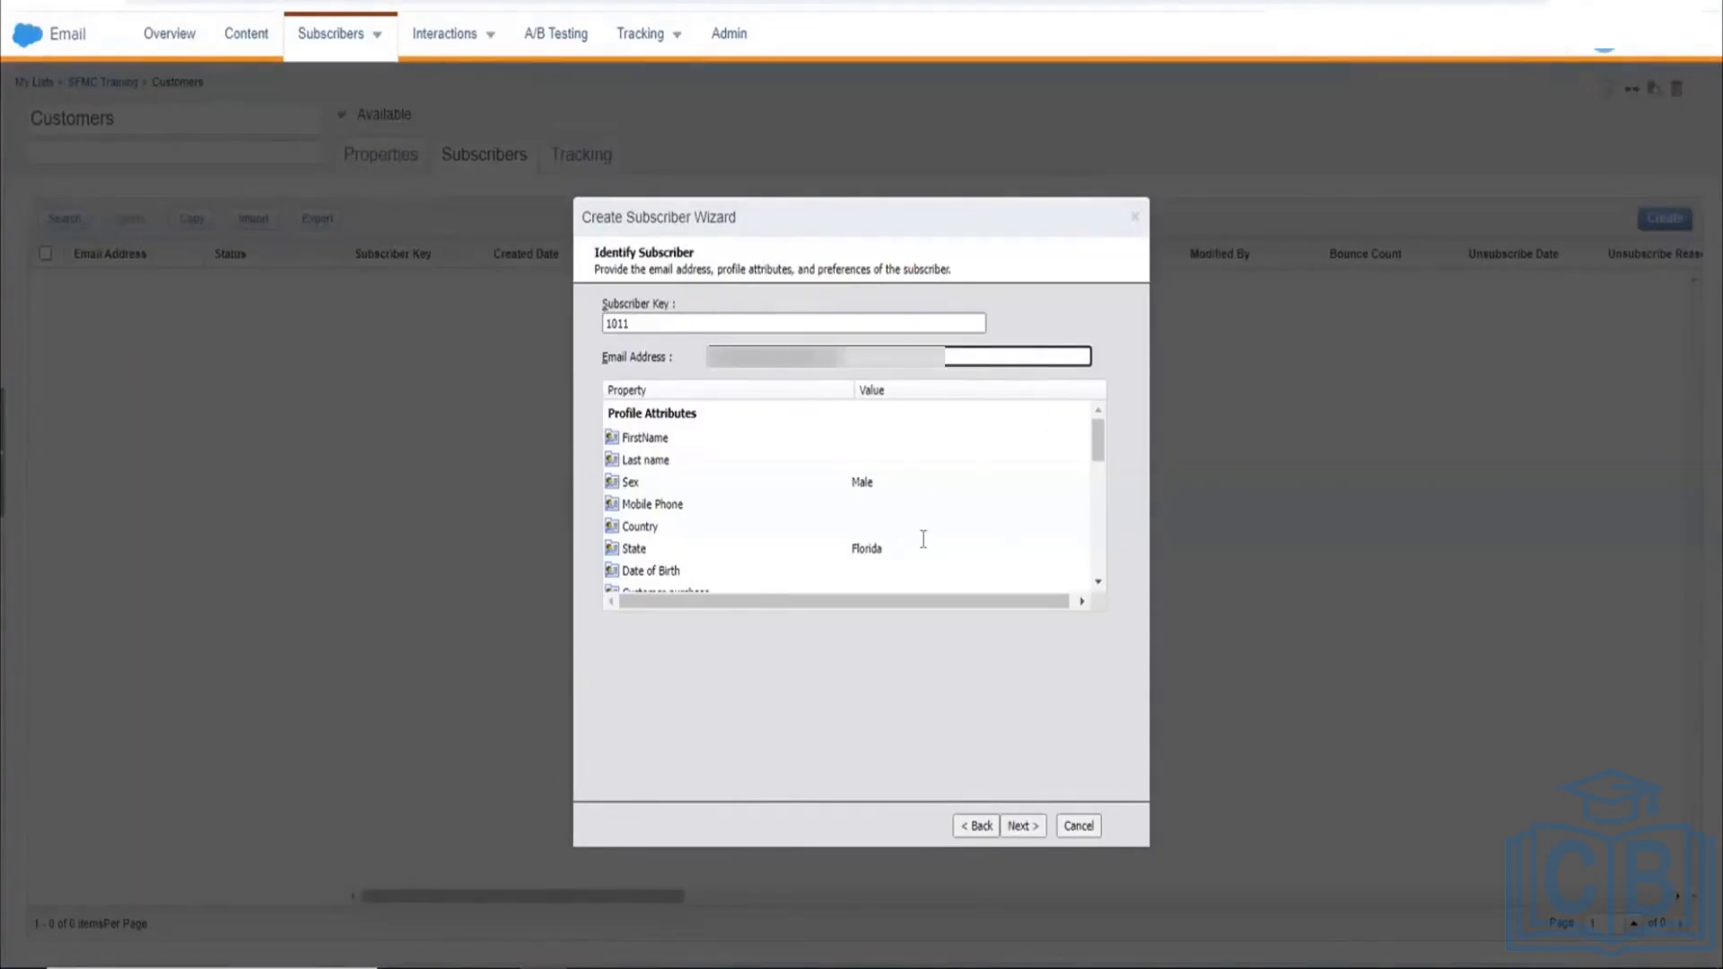
Step: Review the profile attributes and submit the new subscriber's details
{"action": "scroll", "coordinate": [922, 538], "scroll_direction": "down", "scroll_amount": 1}
{"action": "scroll", "coordinate": [922, 538], "scroll_direction": "down", "scroll_amount": 1}
{"action": "scroll", "coordinate": [921, 536], "scroll_direction": "down", "scroll_amount": 1}
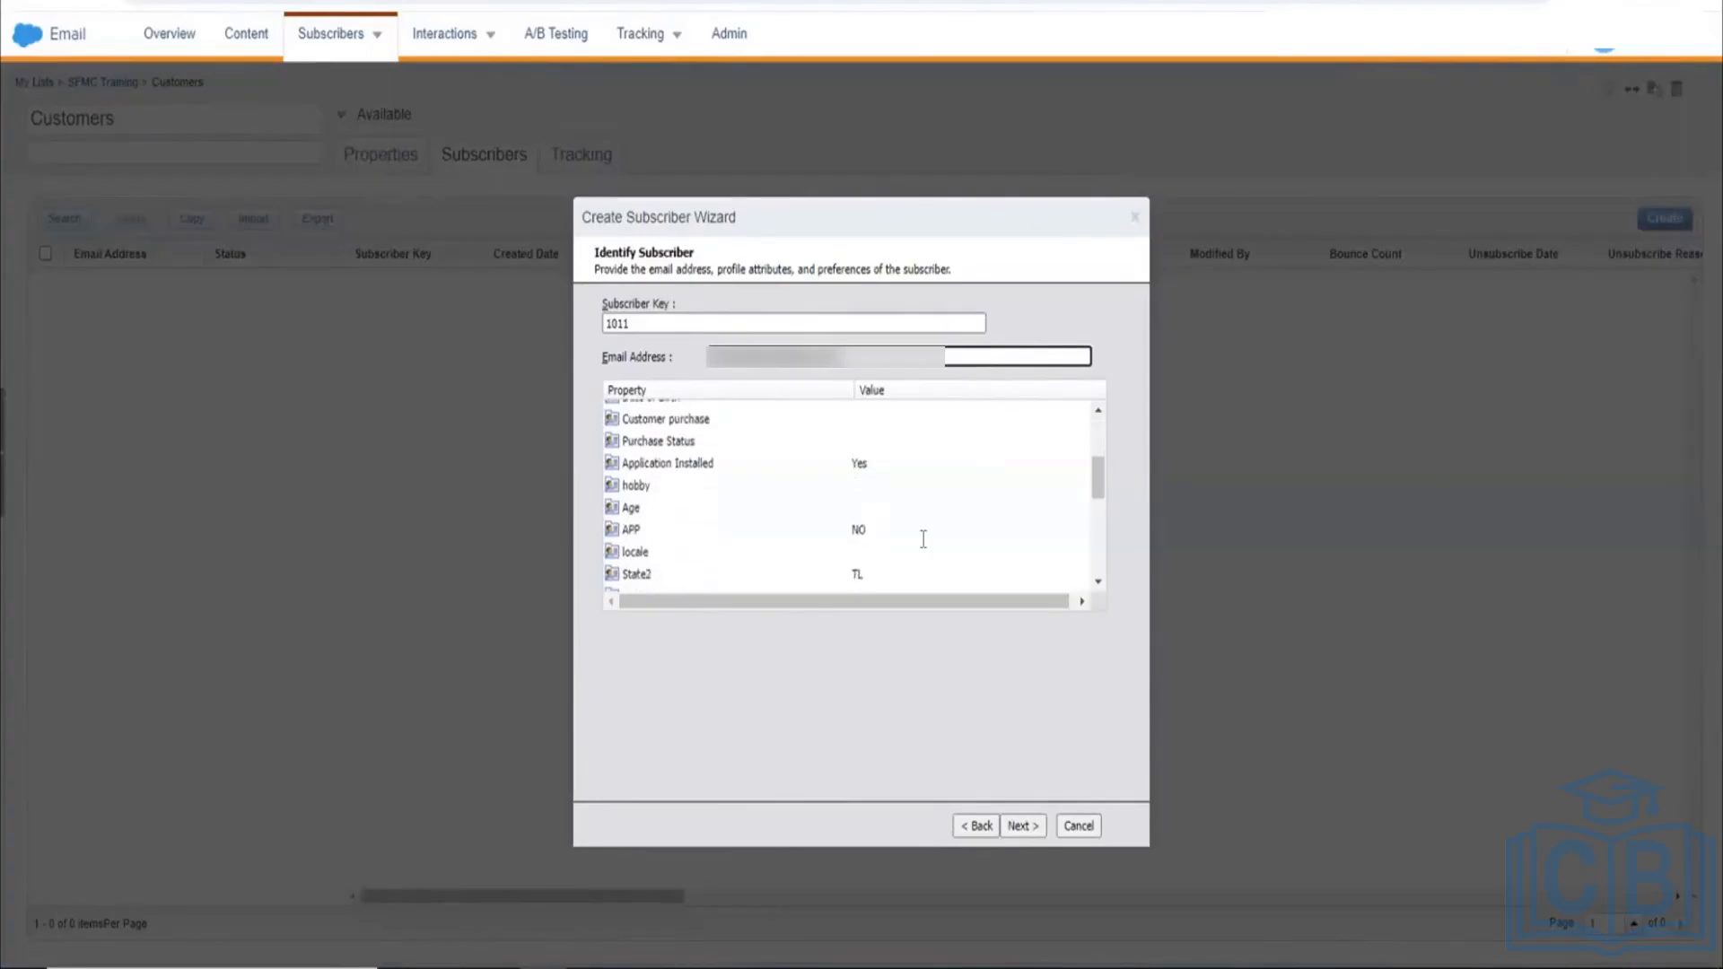
{"action": "scroll", "coordinate": [915, 538], "scroll_direction": "up", "scroll_amount": 3}
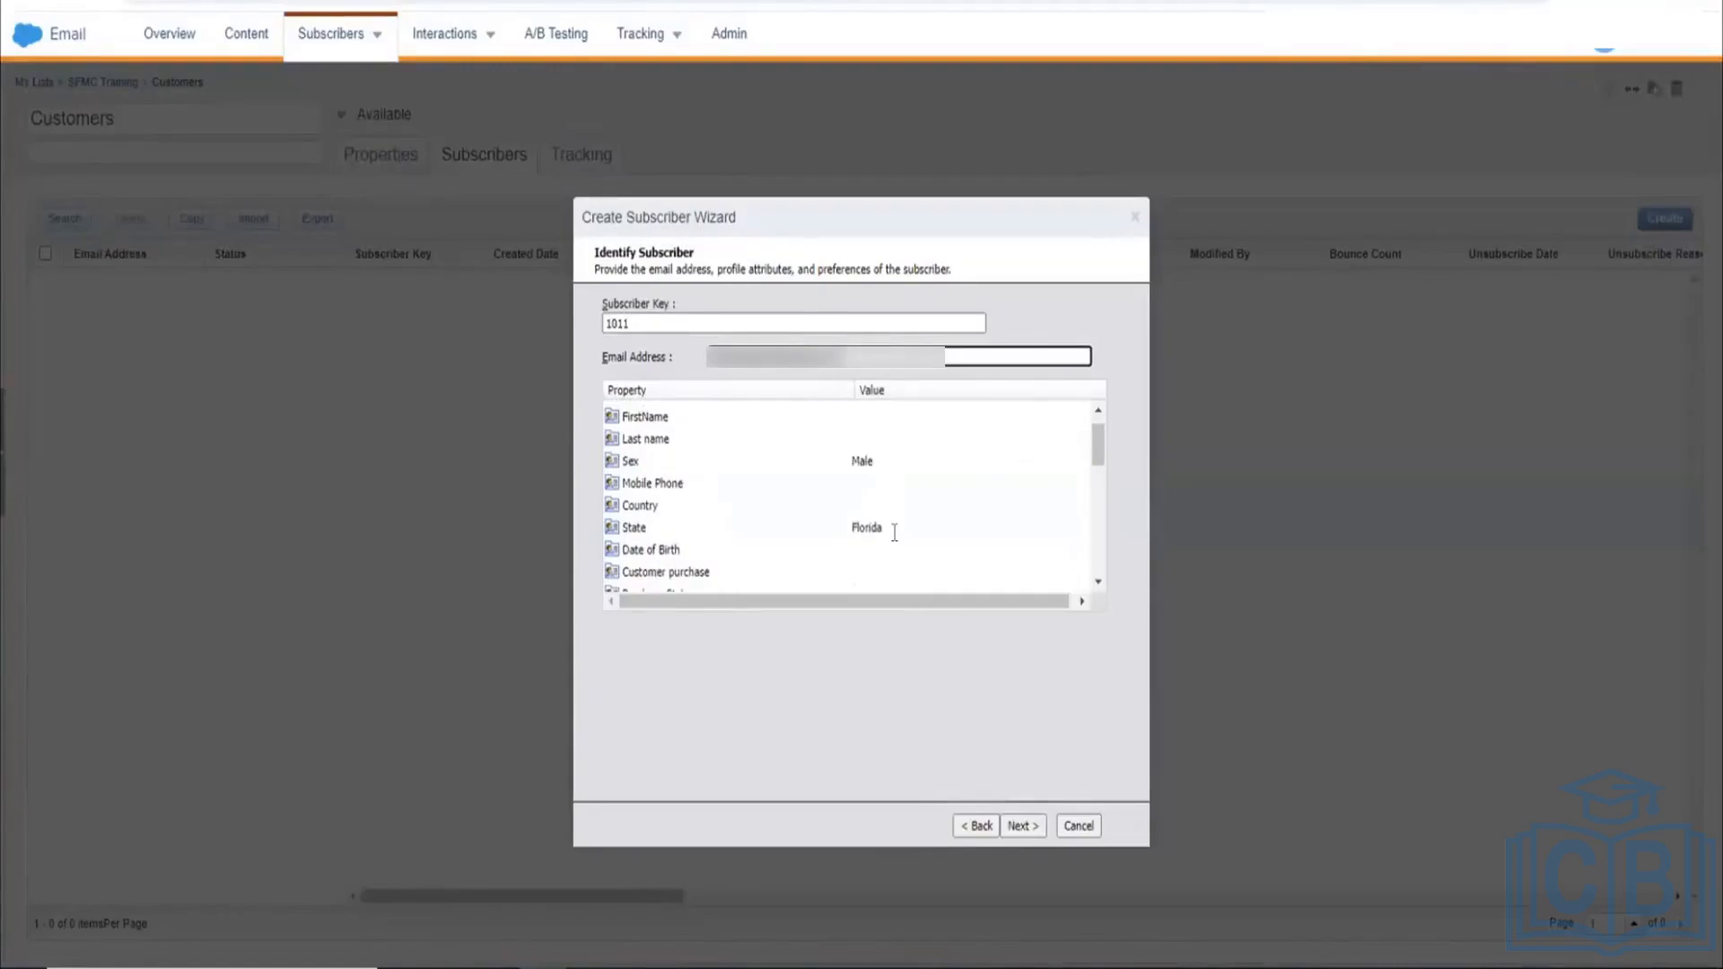
{"action": "scroll", "coordinate": [894, 532], "scroll_direction": "down", "scroll_amount": 2}
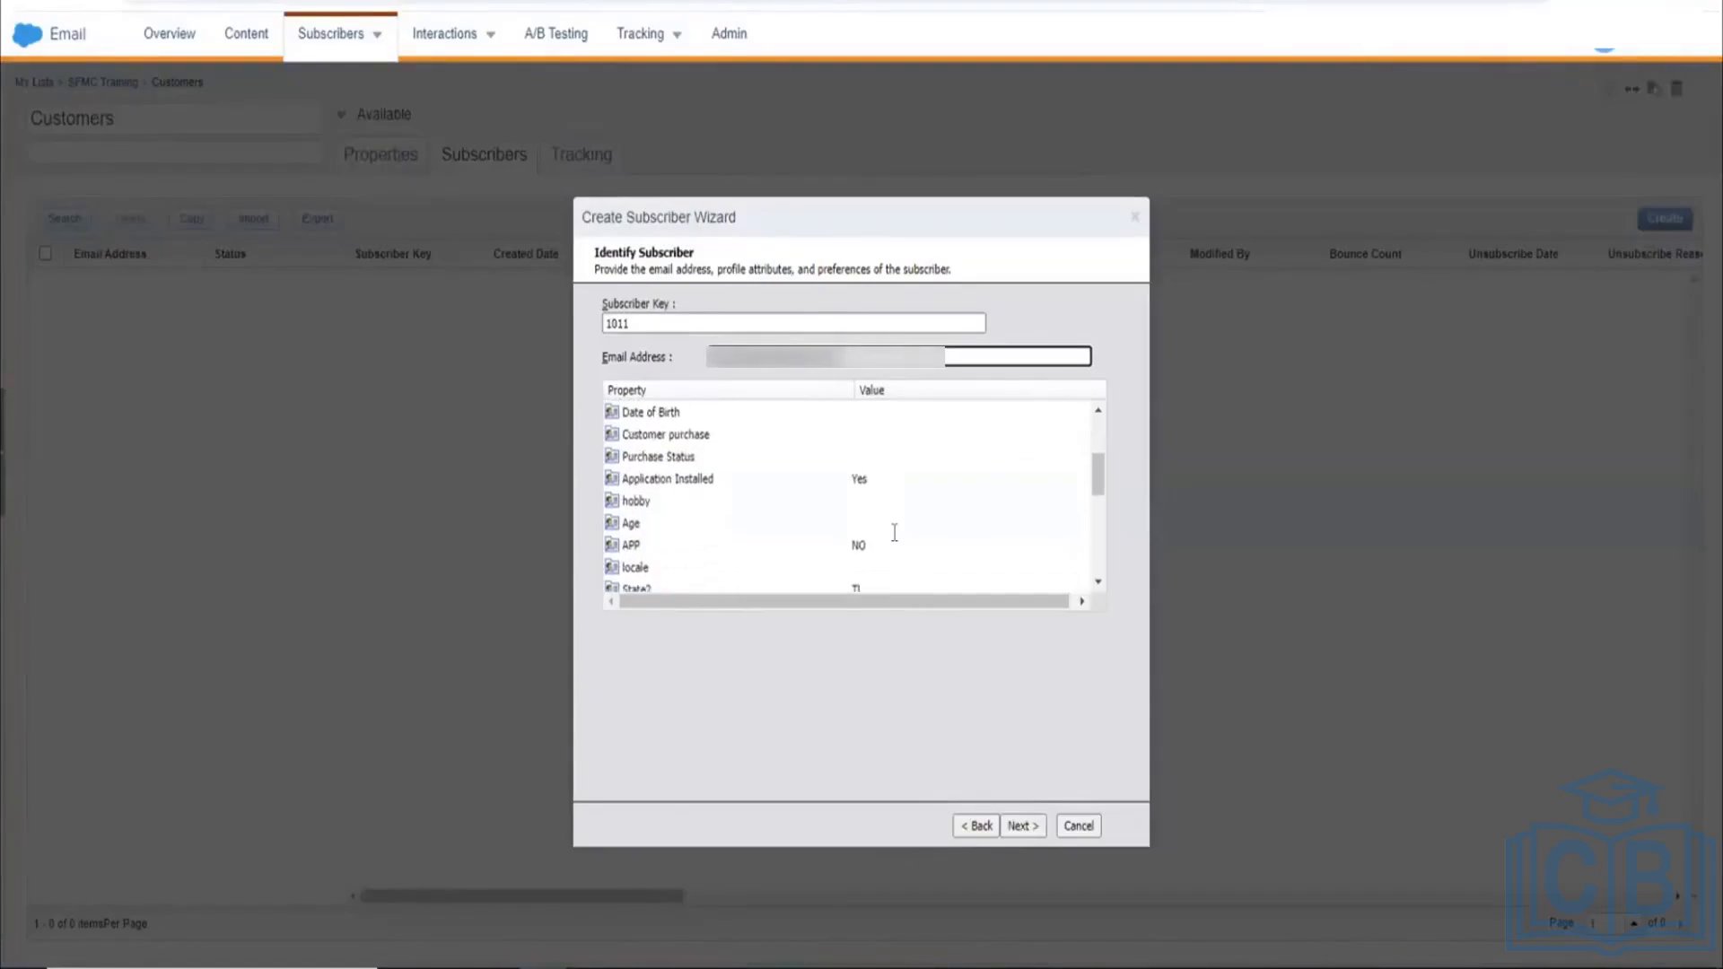
{"action": "scroll", "coordinate": [898, 531], "scroll_direction": "down", "scroll_amount": 1}
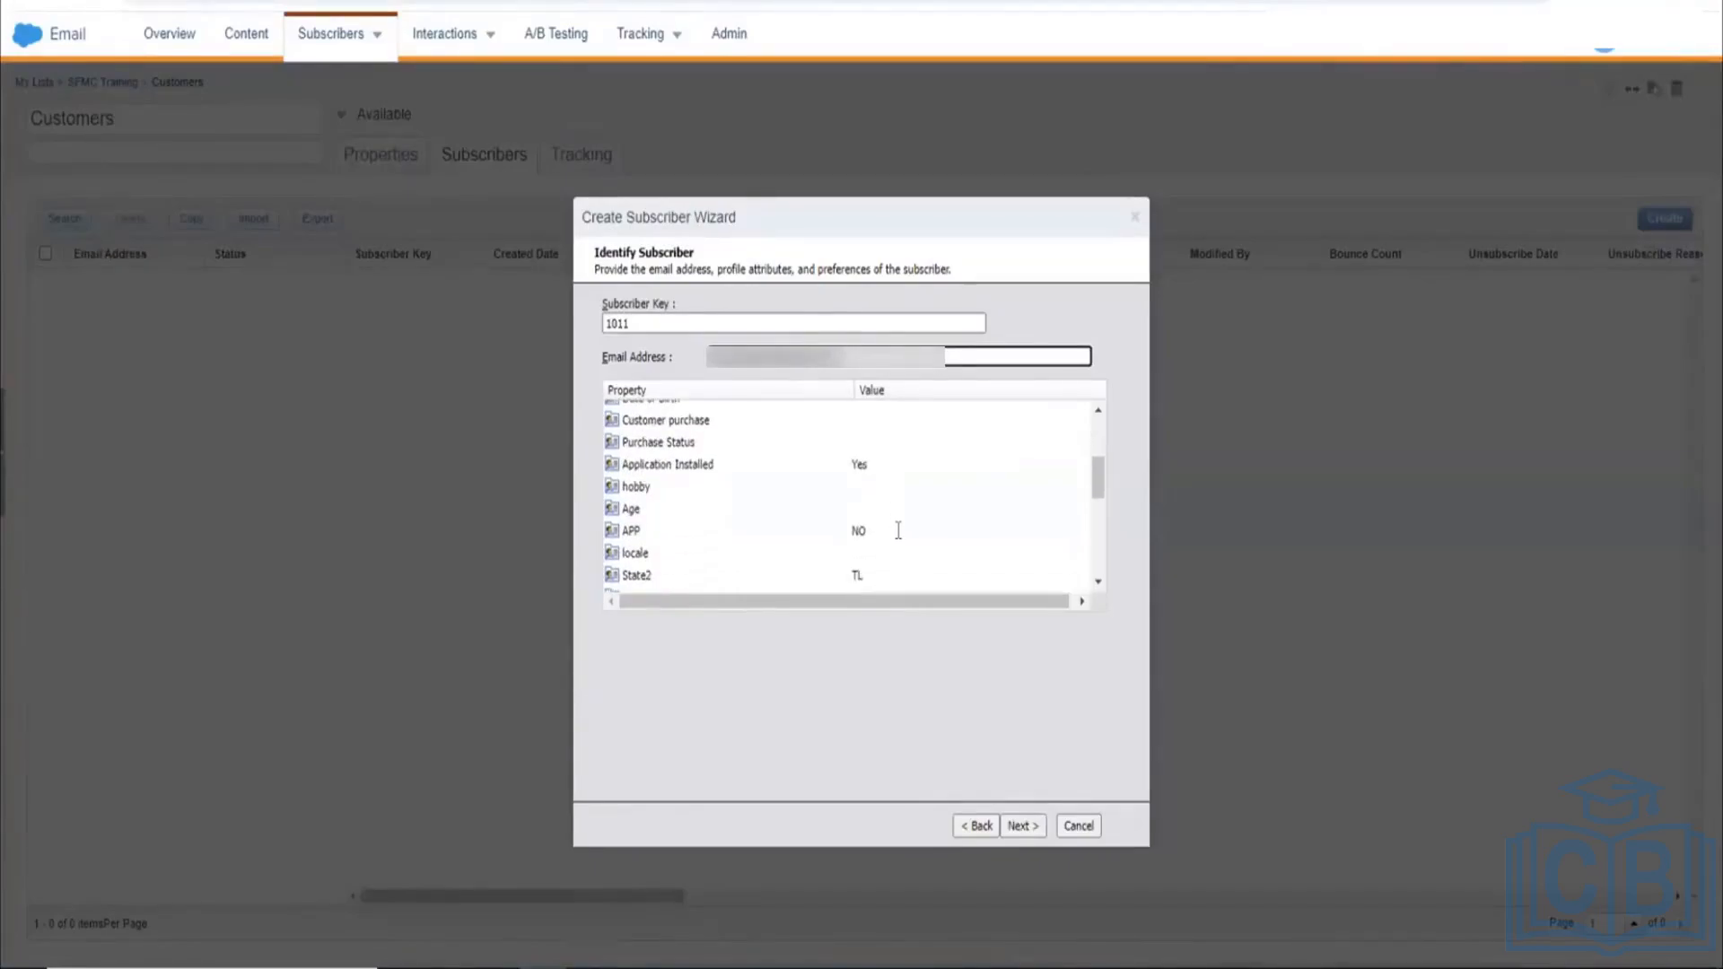
{"action": "scroll", "coordinate": [897, 530], "scroll_direction": "up", "scroll_amount": 2}
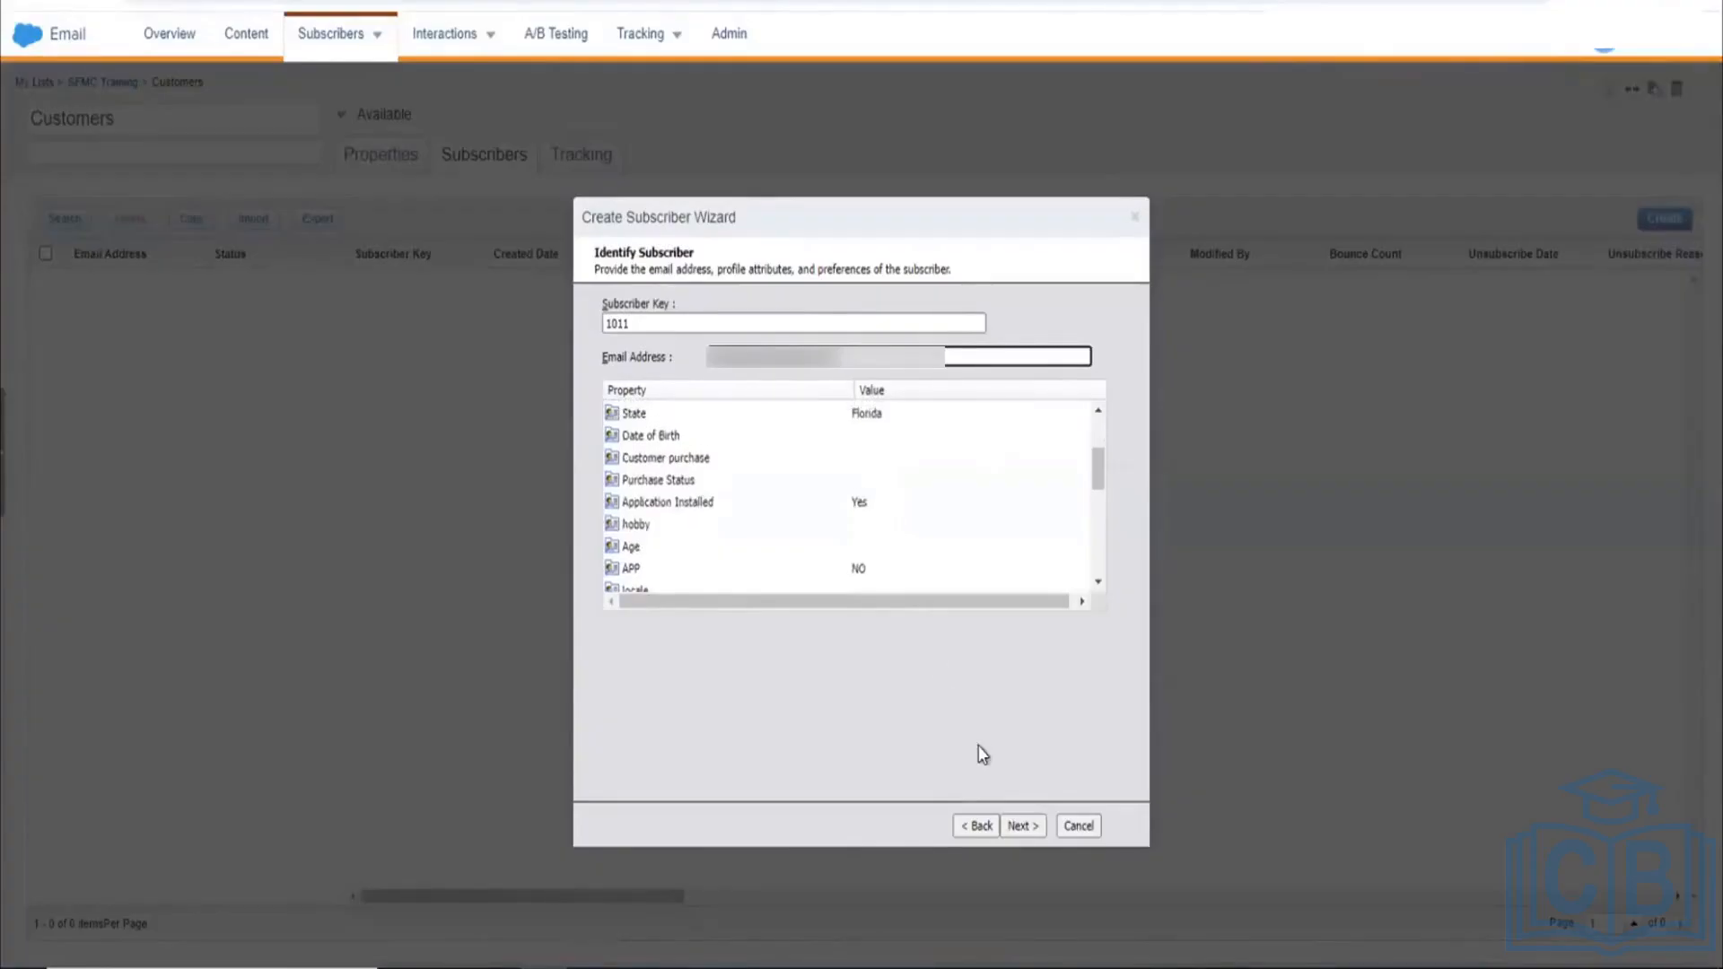
{"action": "left_click", "coordinate": [1020, 826]}
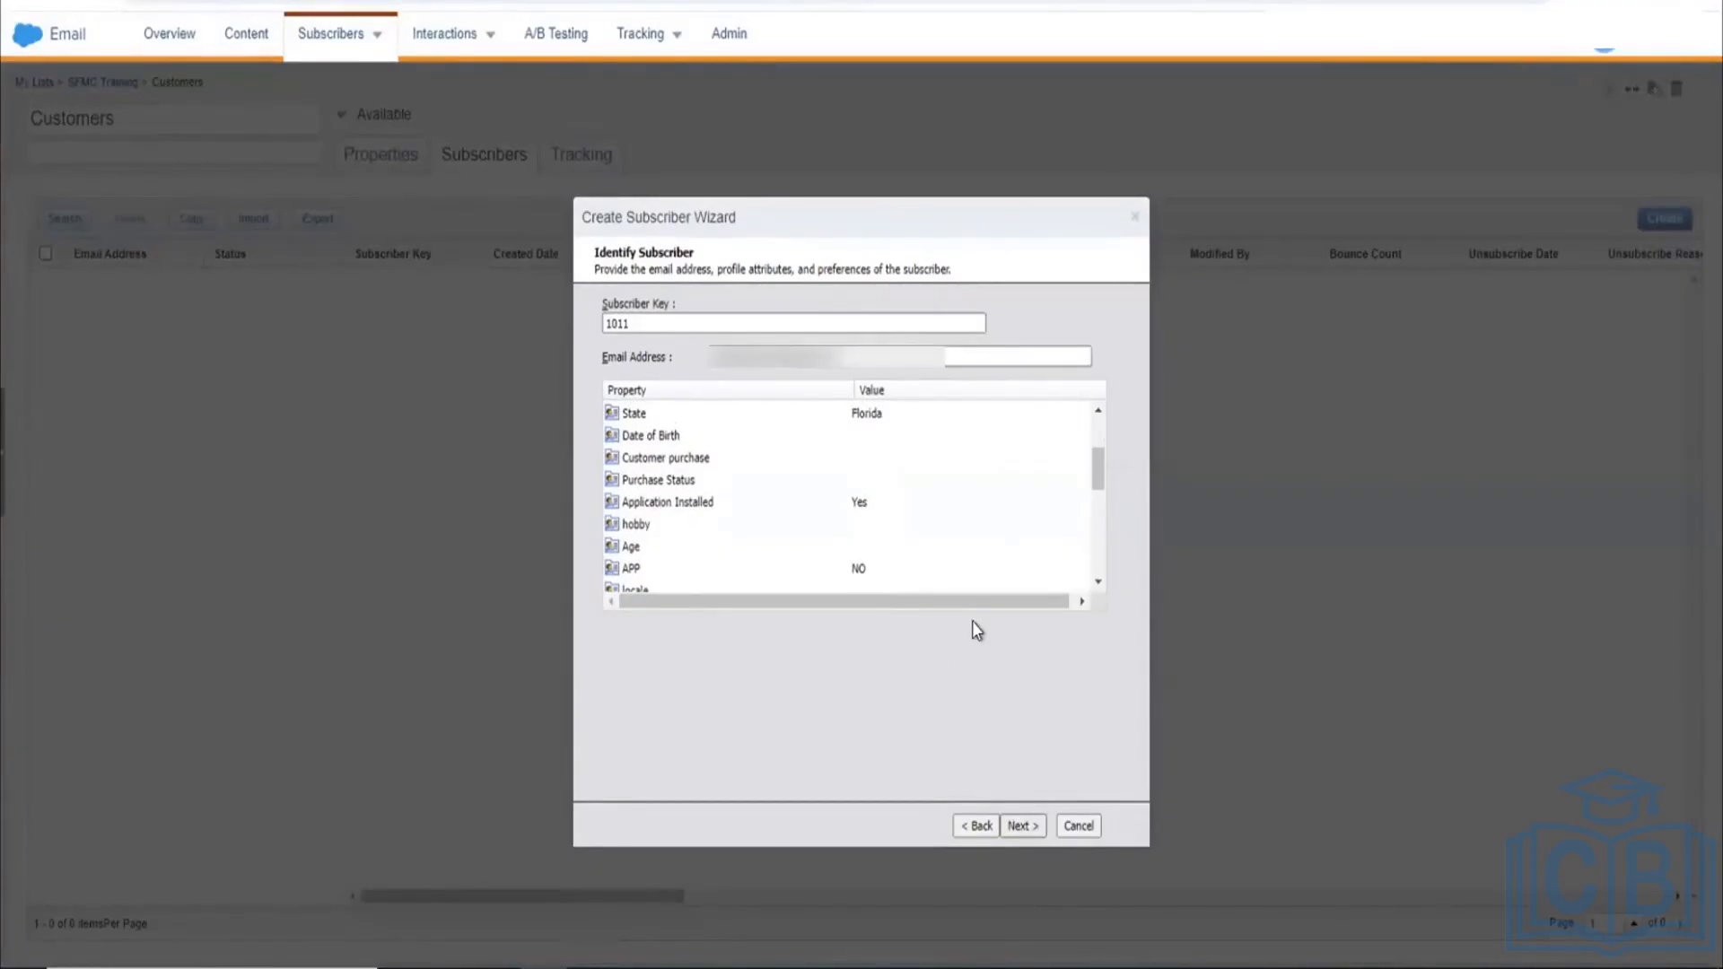
{"action": "left_click", "coordinate": [1014, 825]}
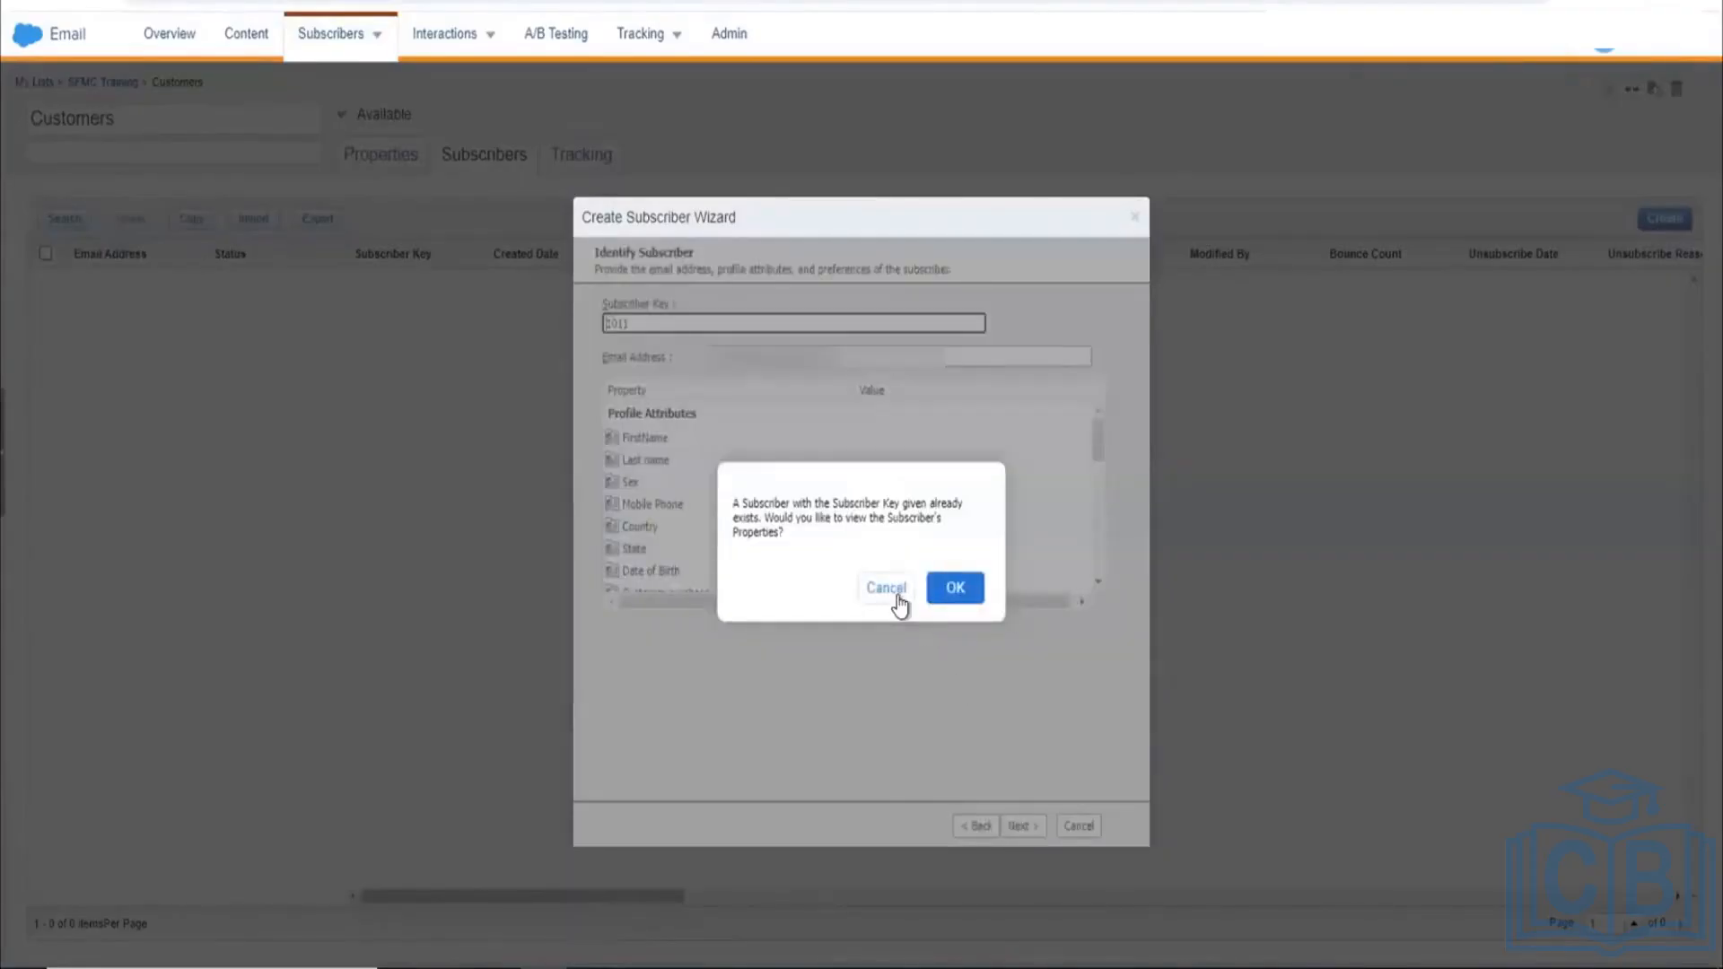
Step: View and close the existing 1011 subscriber, then change the key to ABC012 and continue
{"action": "left_click", "coordinate": [955, 588]}
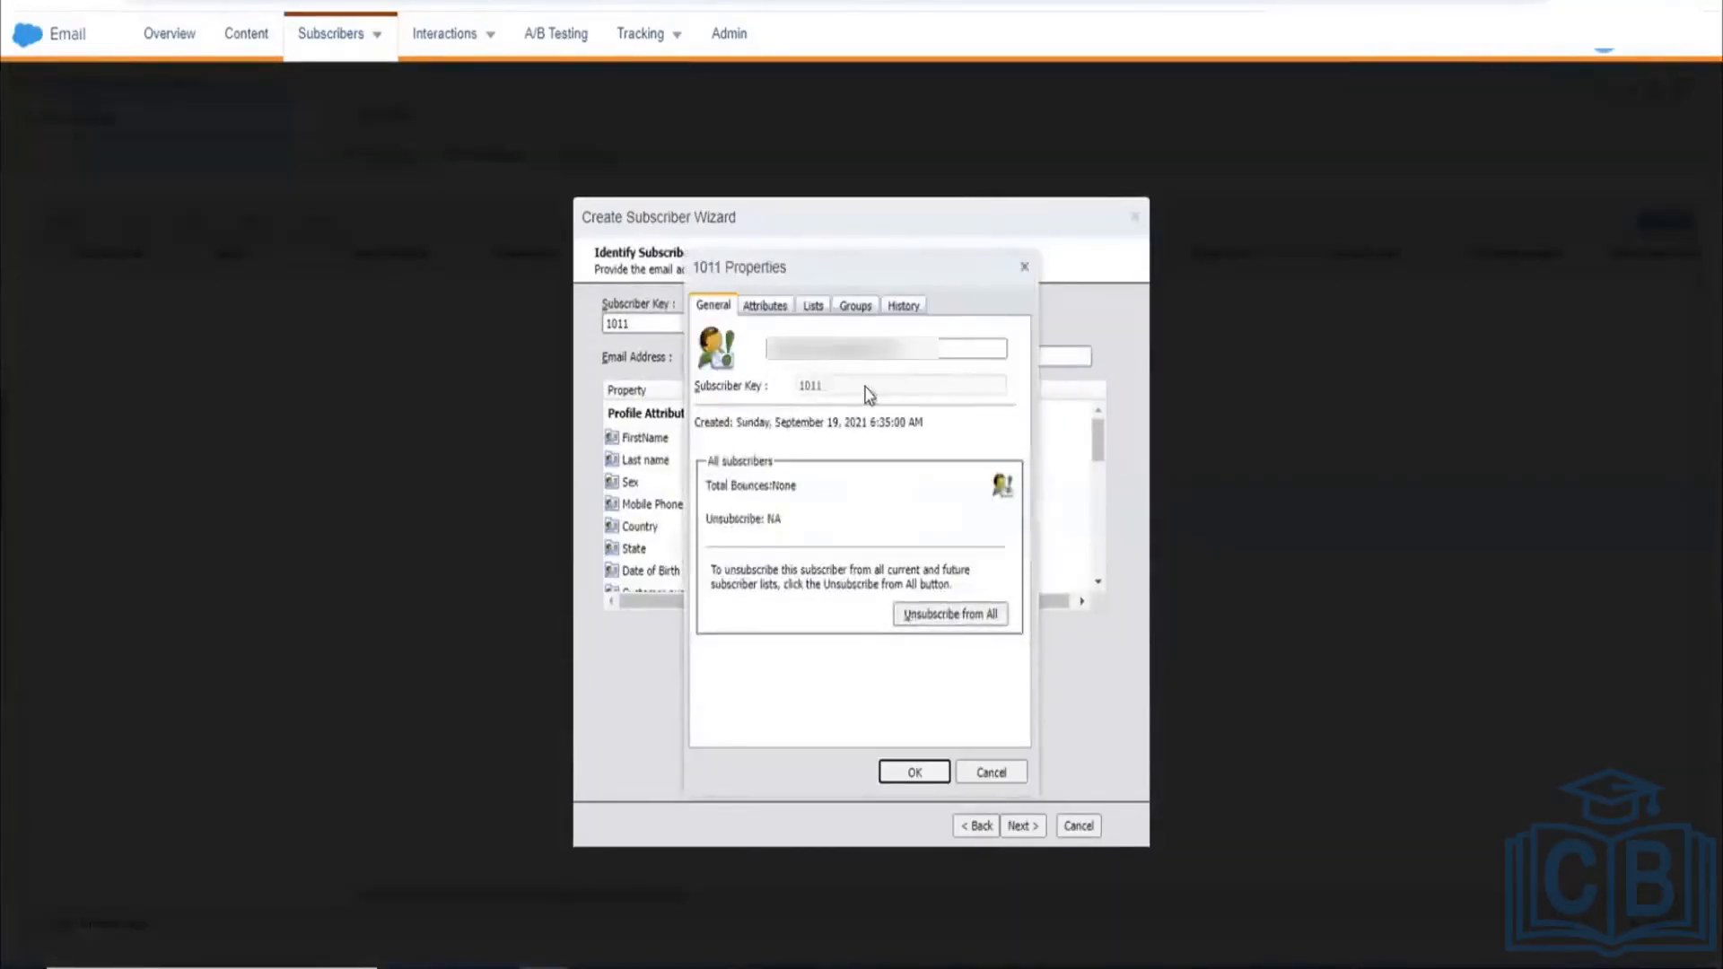
{"action": "left_click", "coordinate": [1024, 269]}
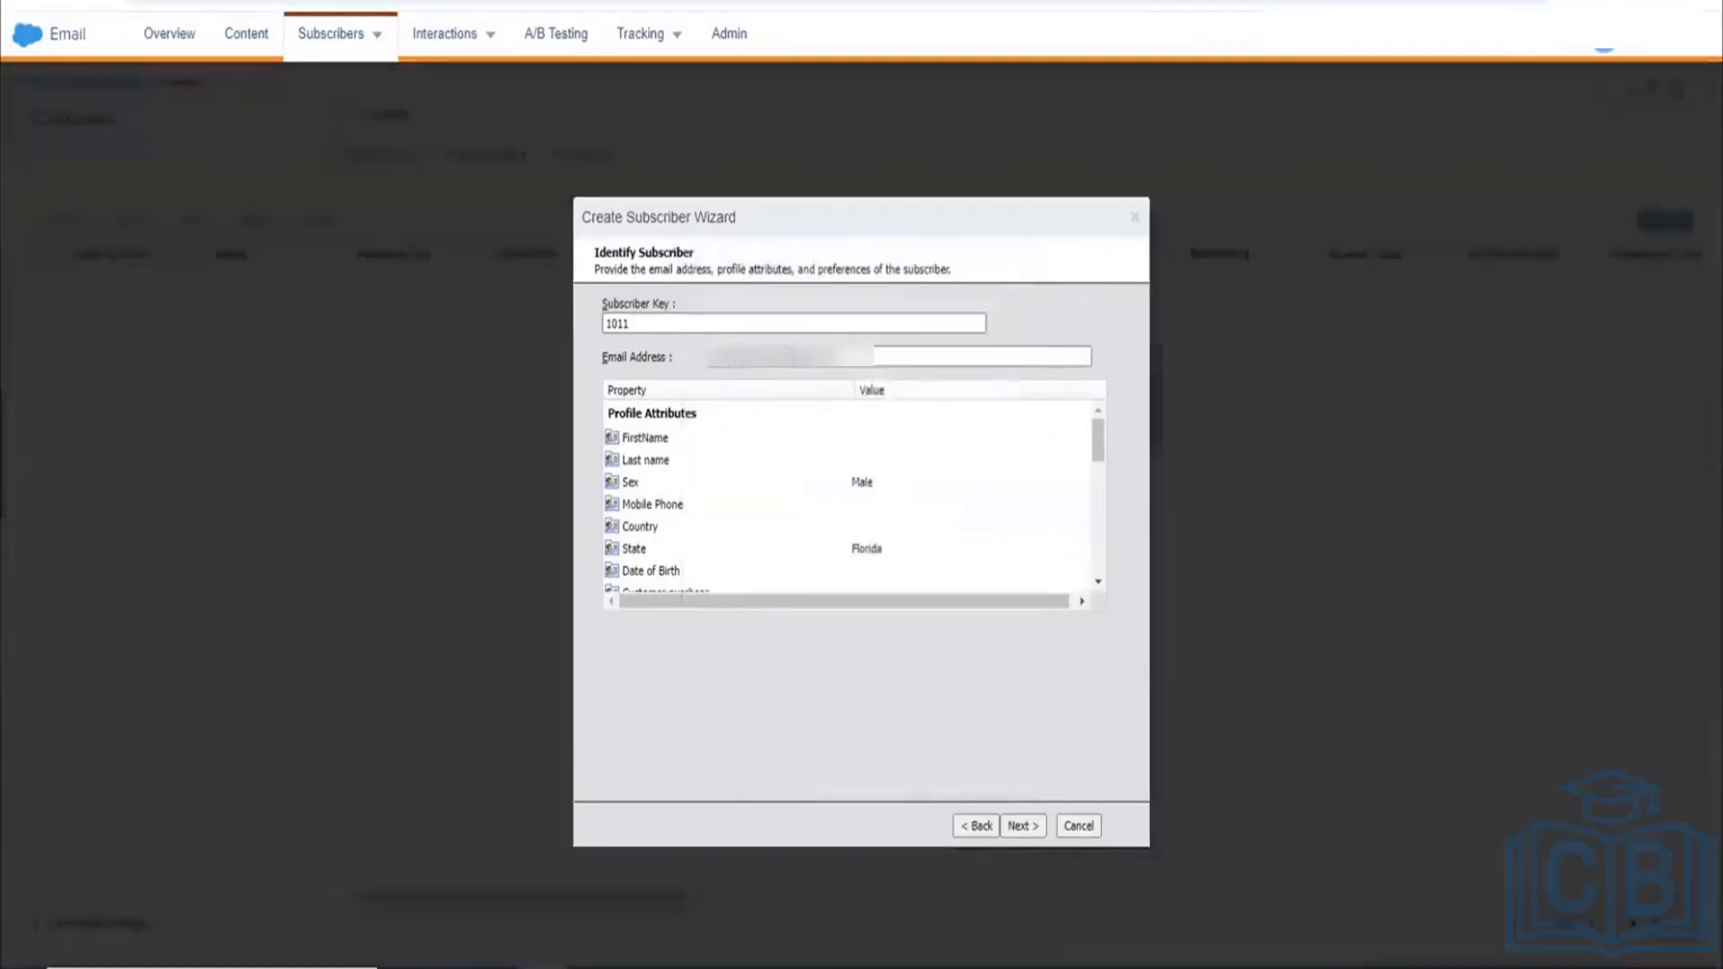
{"action": "left_click", "coordinate": [739, 329]}
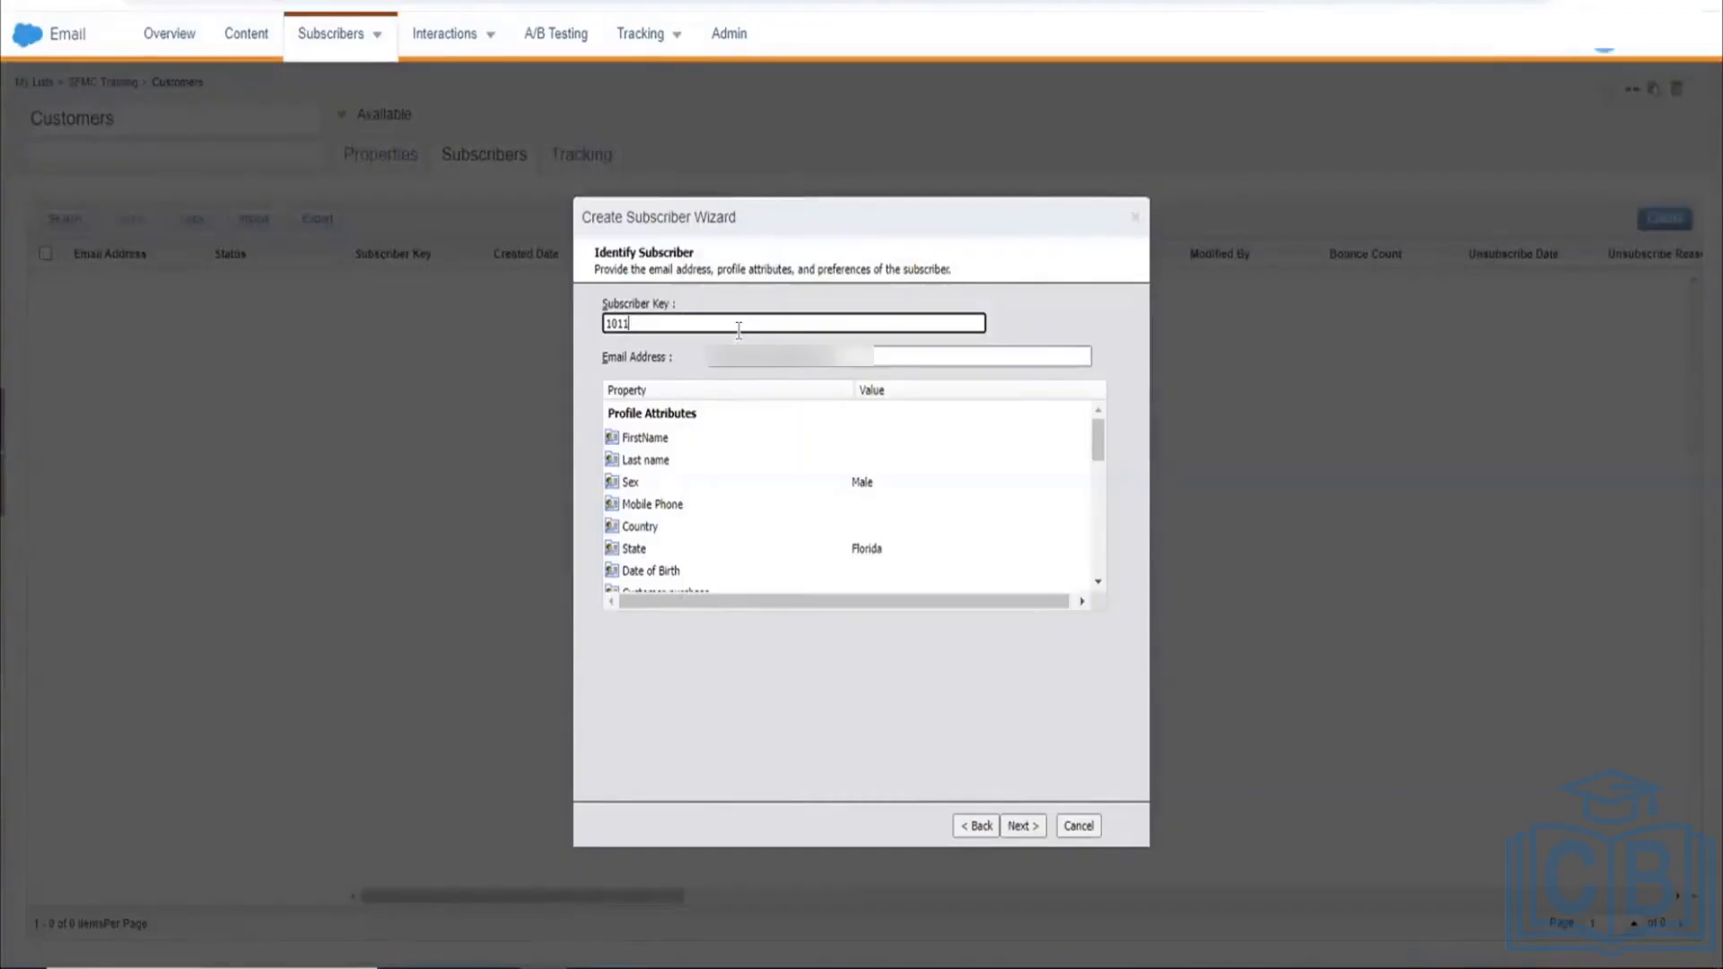
{"action": "type", "text": "0"}
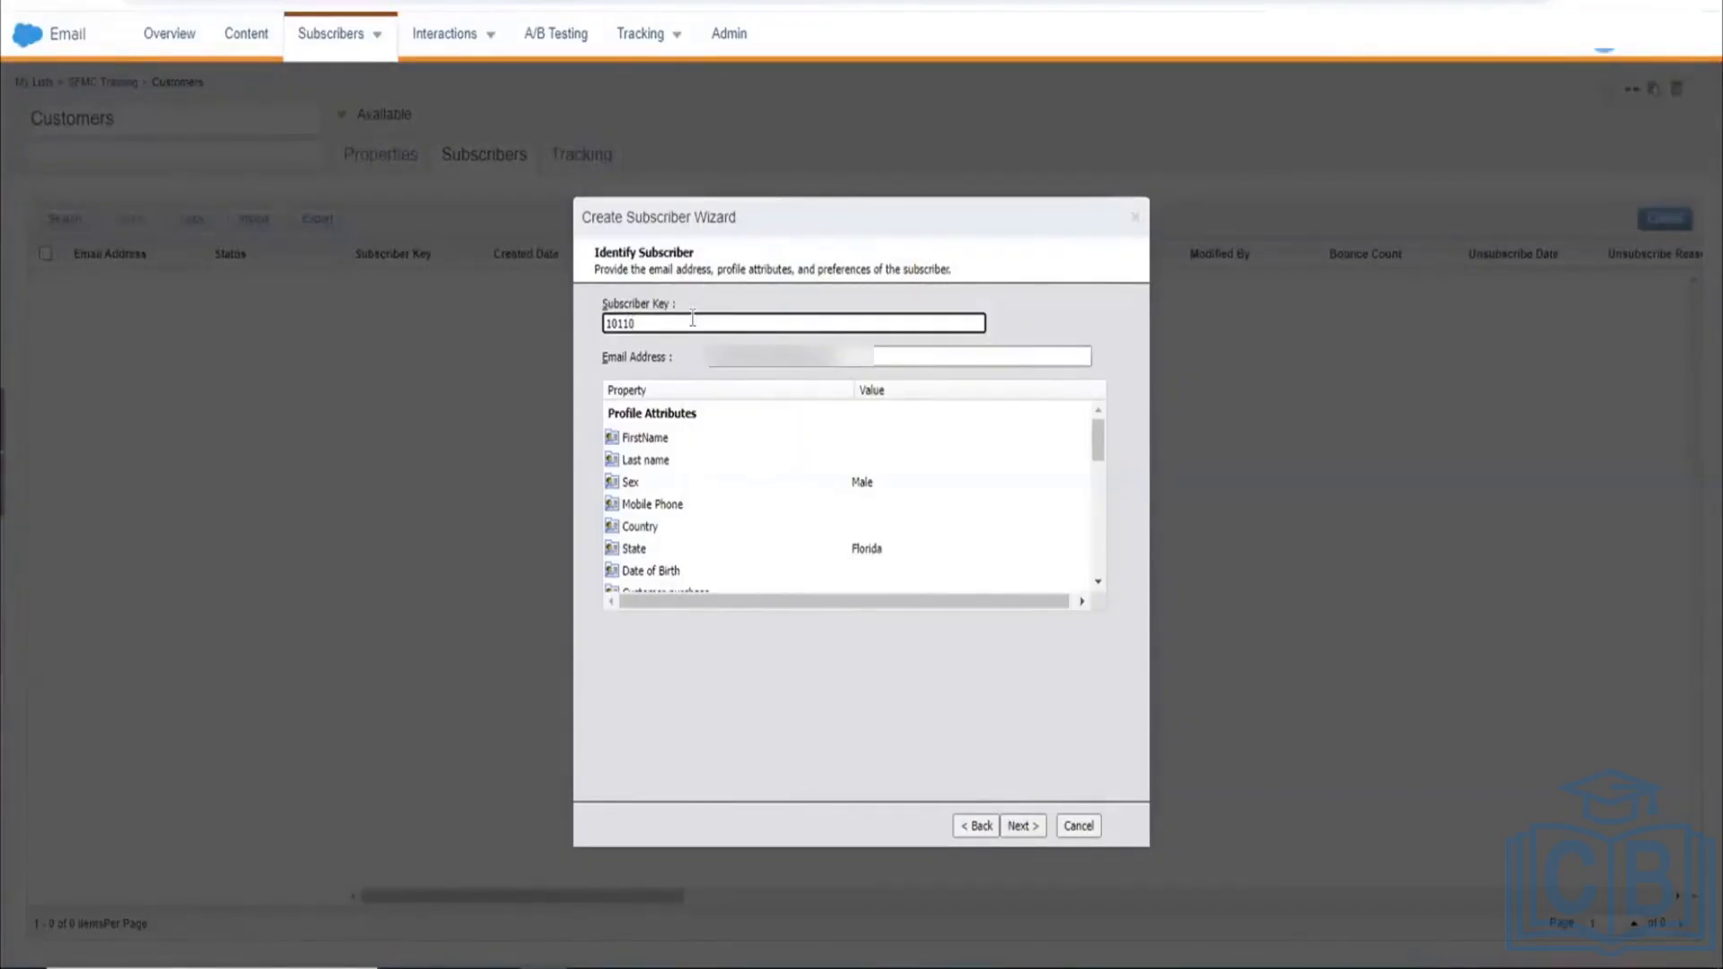
{"action": "double_click", "coordinate": [692, 318]}
{"action": "type", "text": "ABC012"}
{"action": "left_click", "coordinate": [1020, 818]}
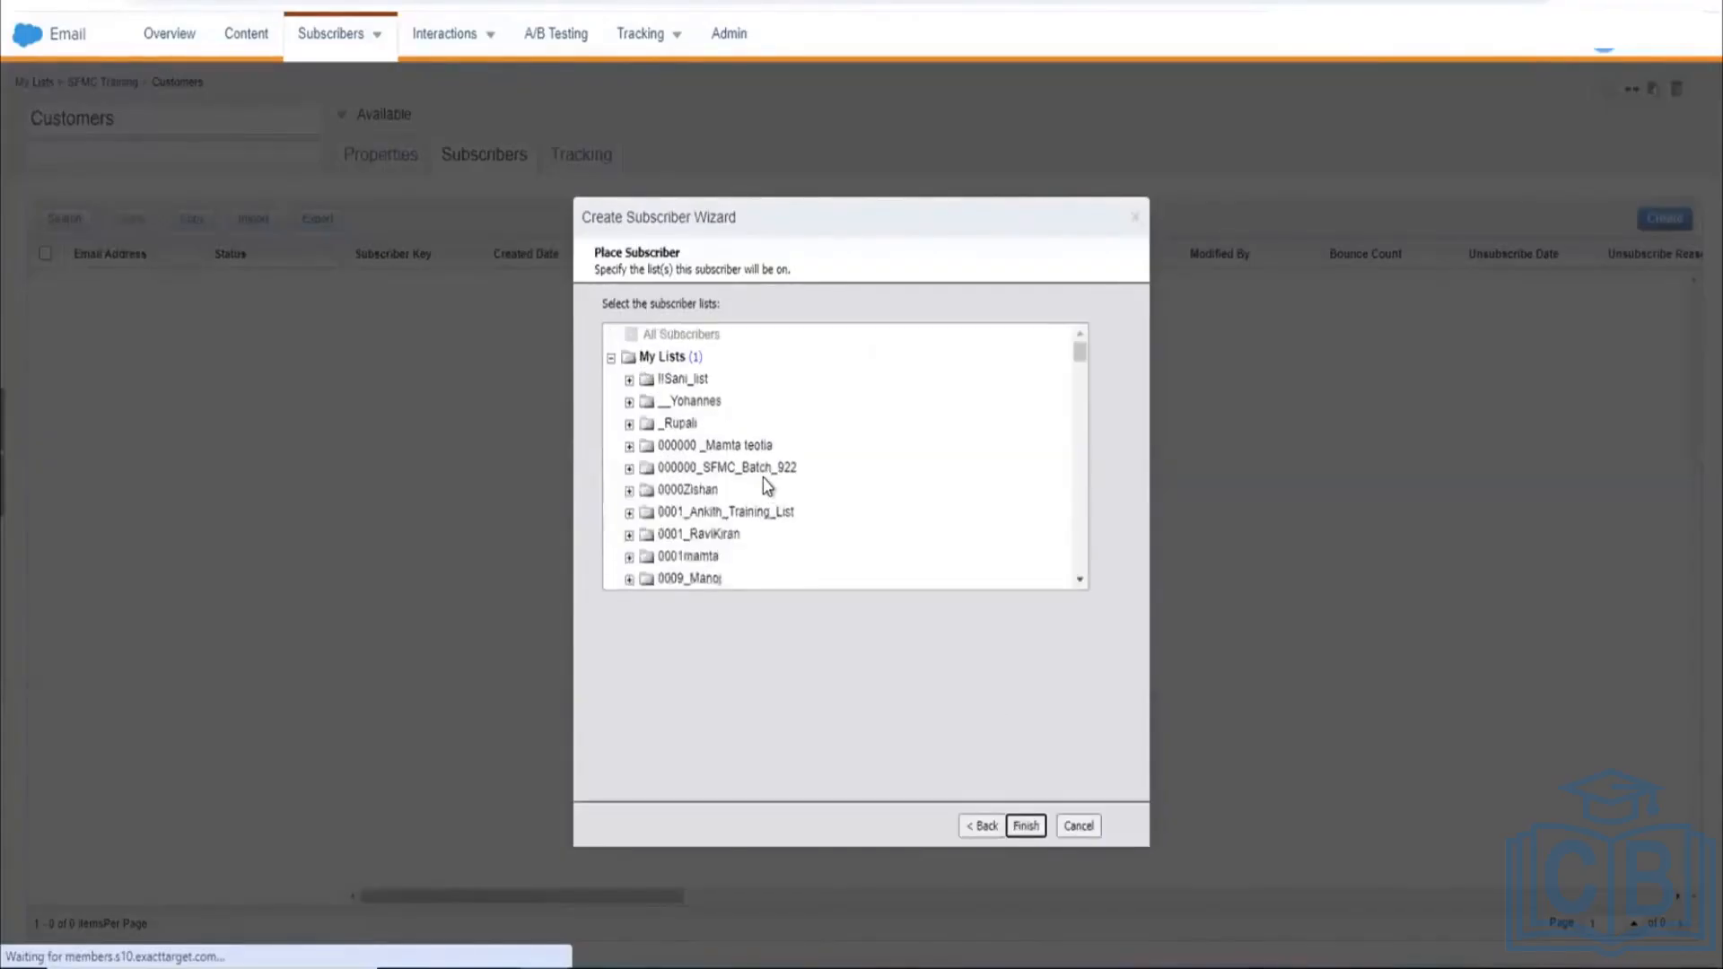
Step: Finish creating ABC012, then start another subscriber reusing its attribute values
{"action": "scroll", "coordinate": [767, 485], "scroll_direction": "down", "scroll_amount": 1}
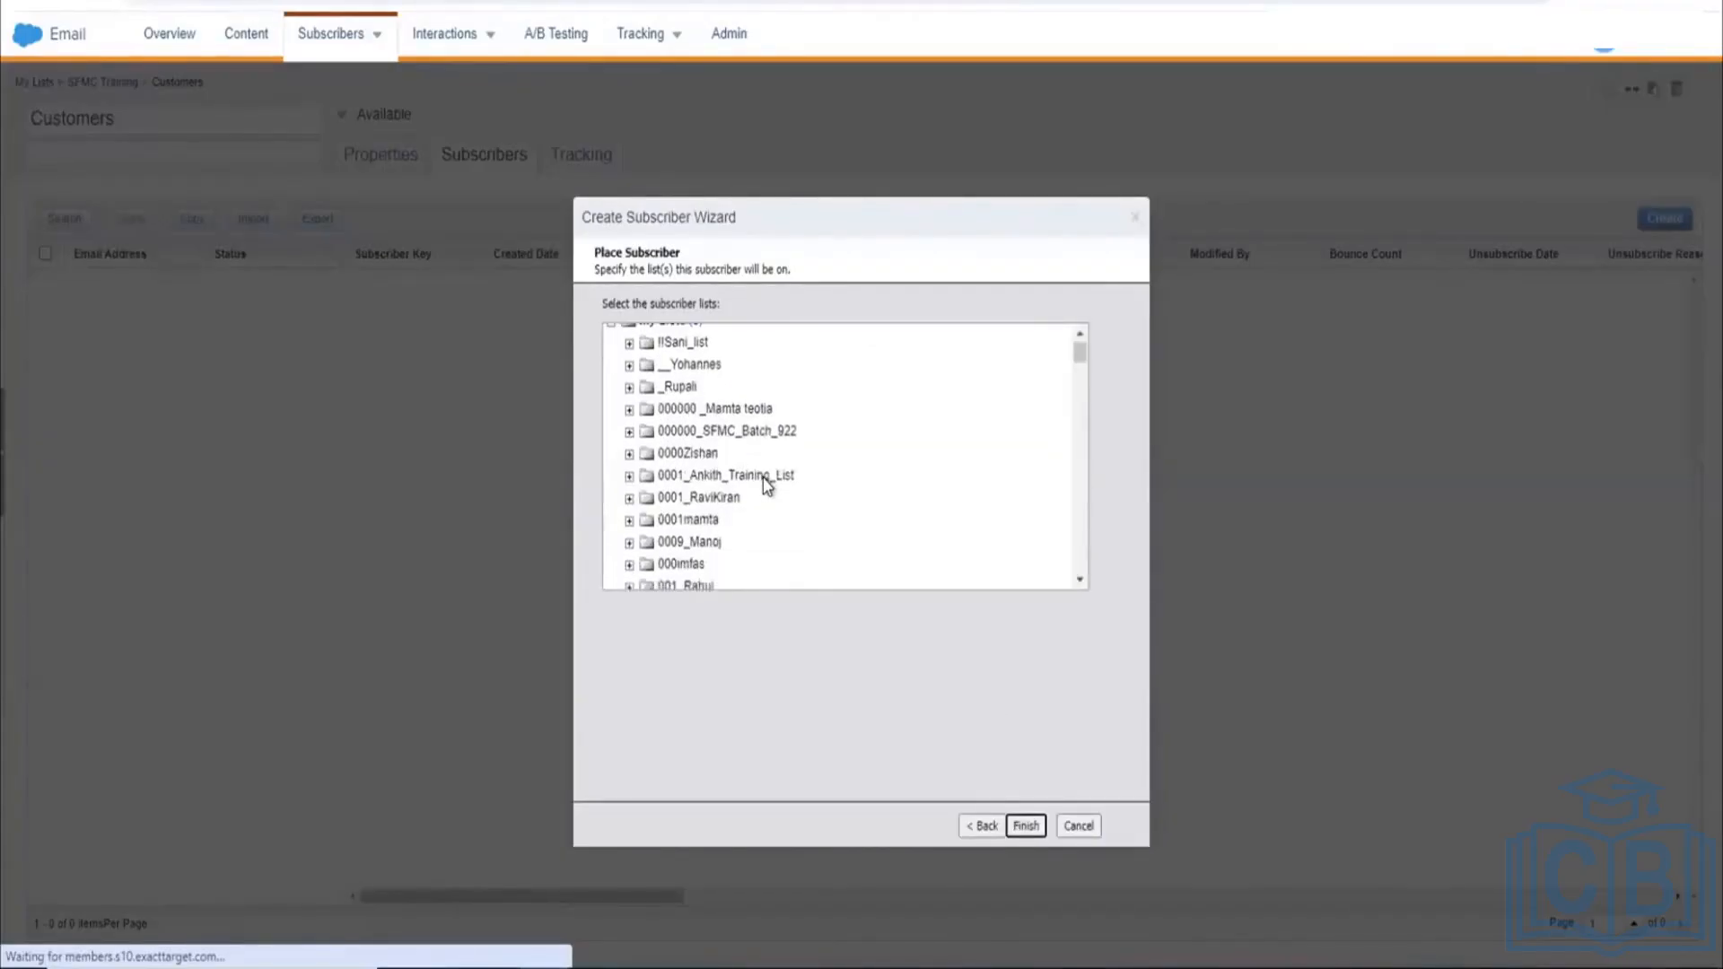
{"action": "left_click", "coordinate": [1015, 824]}
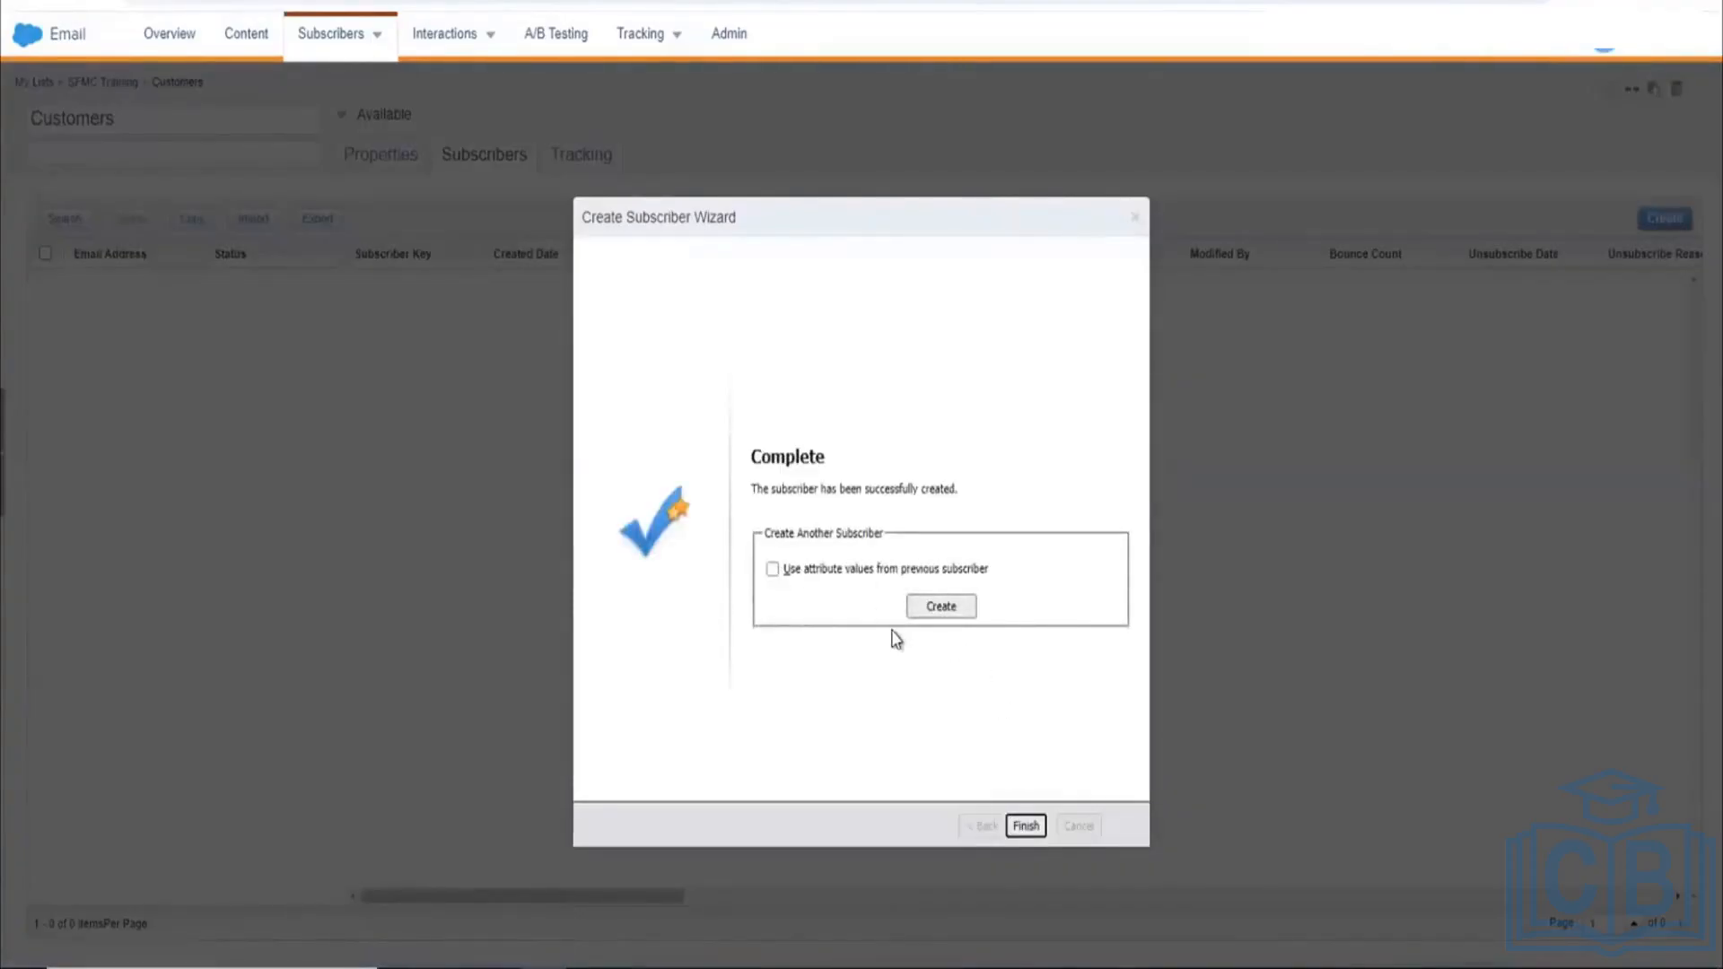
{"action": "left_click", "coordinate": [771, 571]}
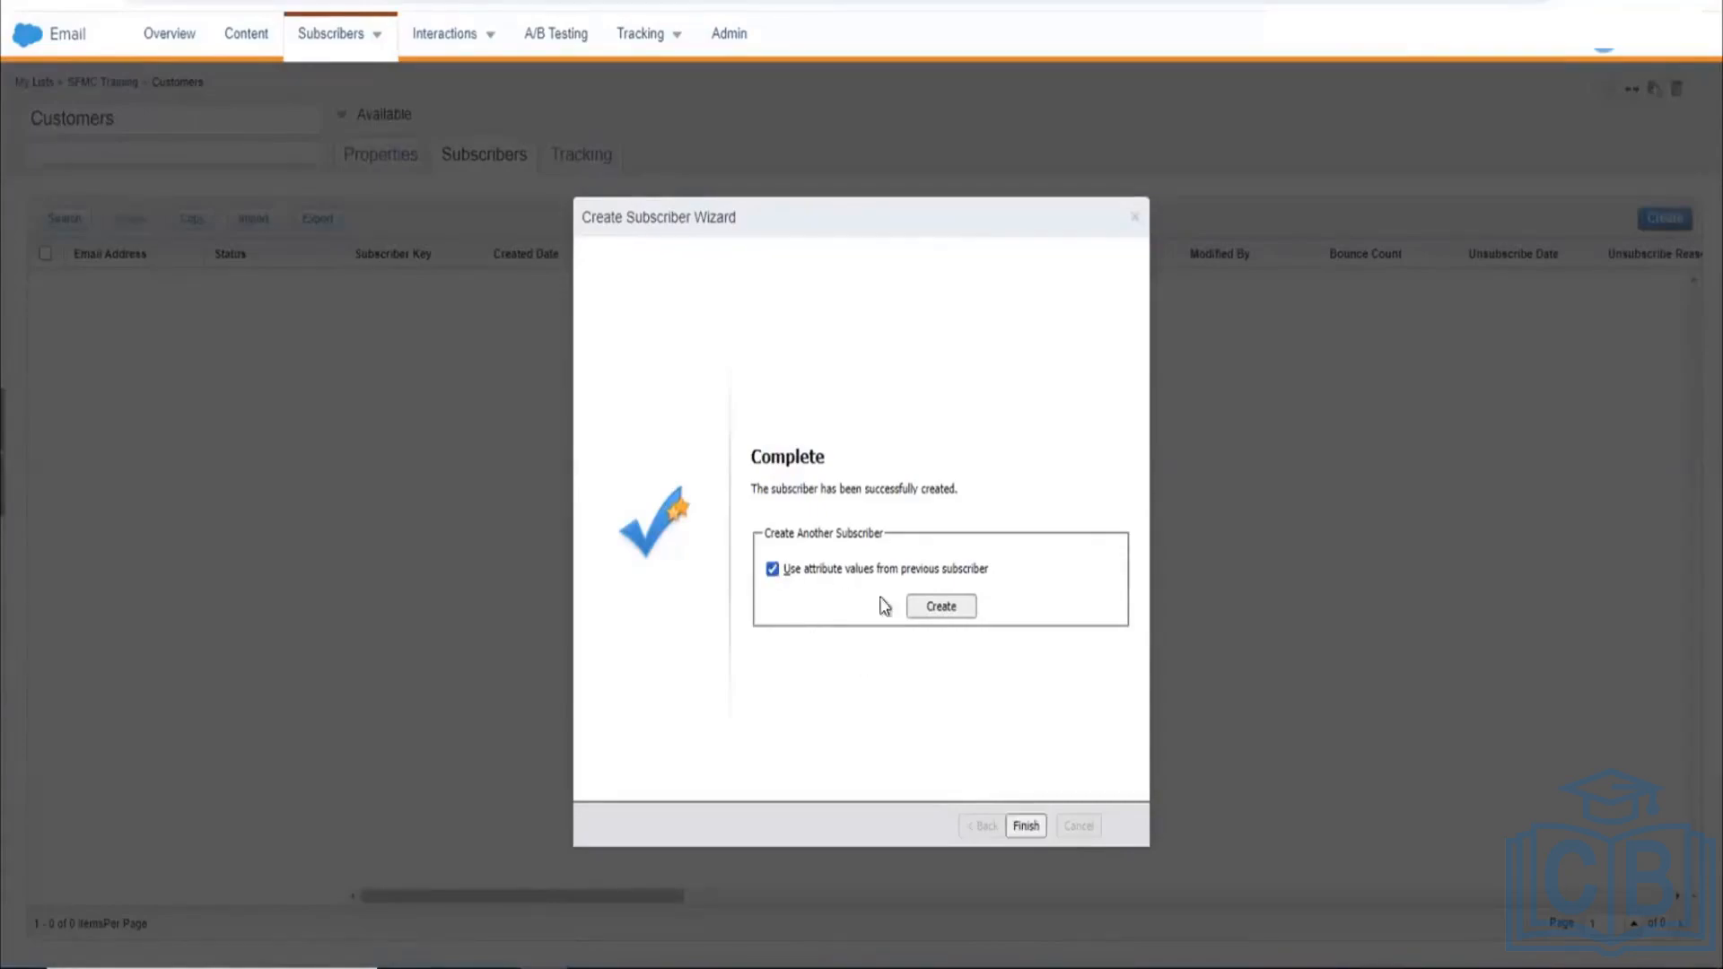
{"action": "left_click", "coordinate": [933, 608]}
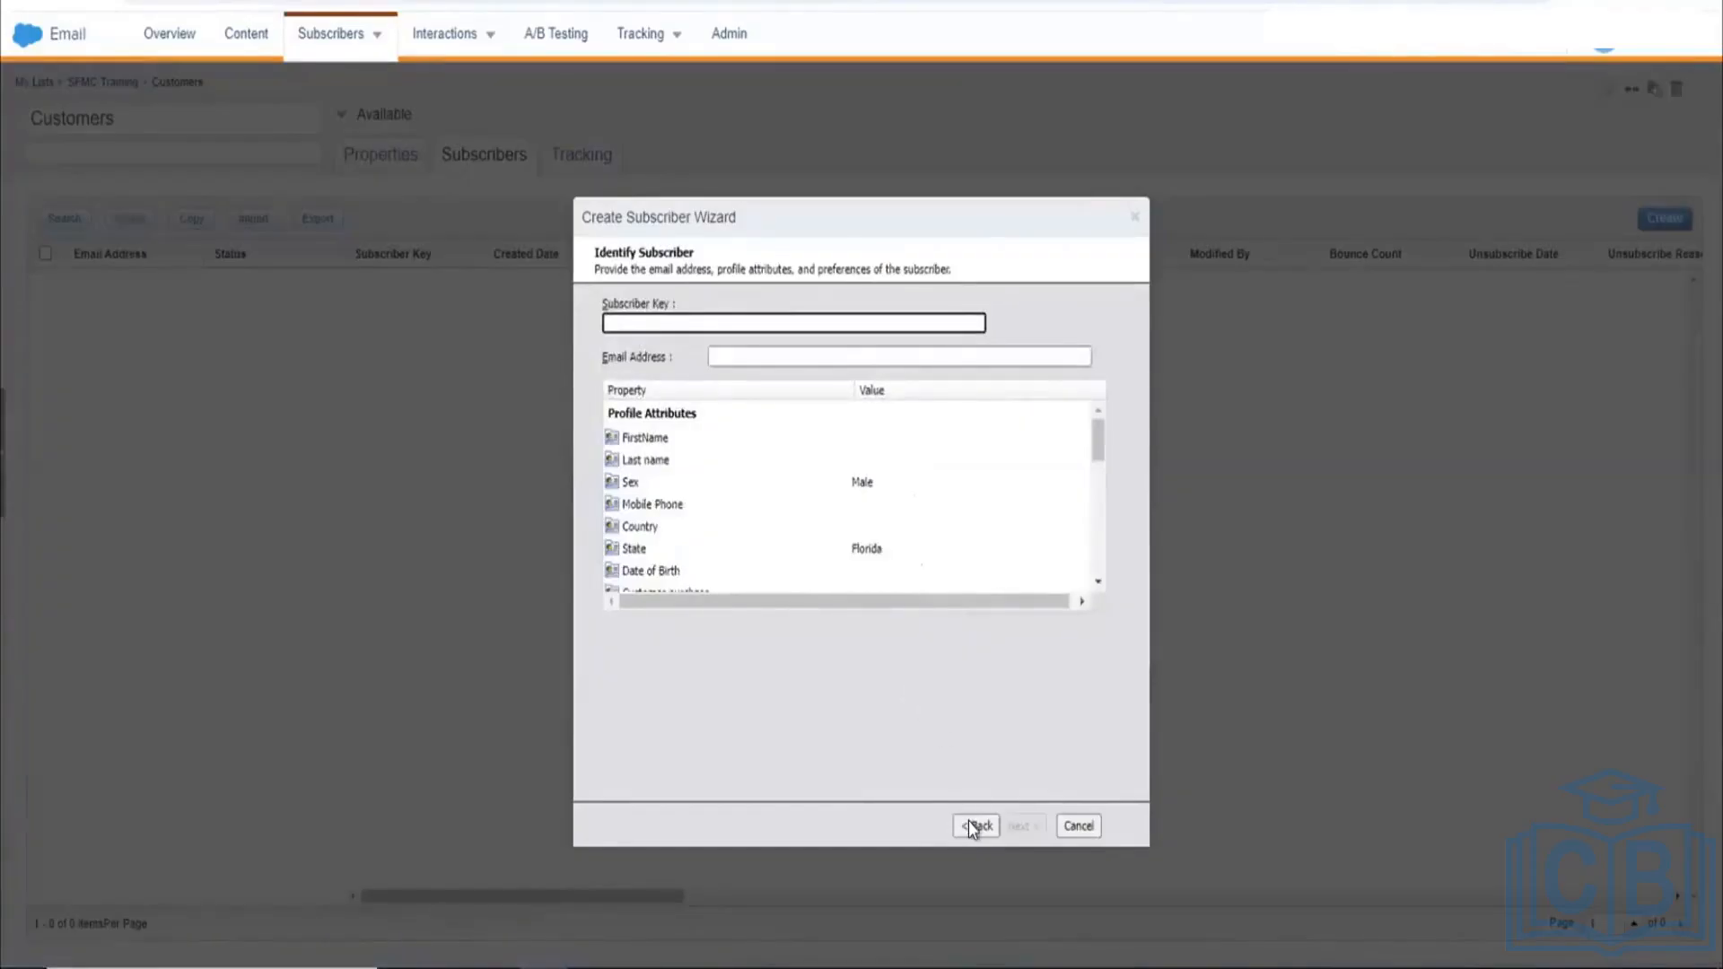
Step: Enter subscriber key ABC0123 and the subscriber's Gmail address
{"action": "left_click", "coordinate": [968, 822]}
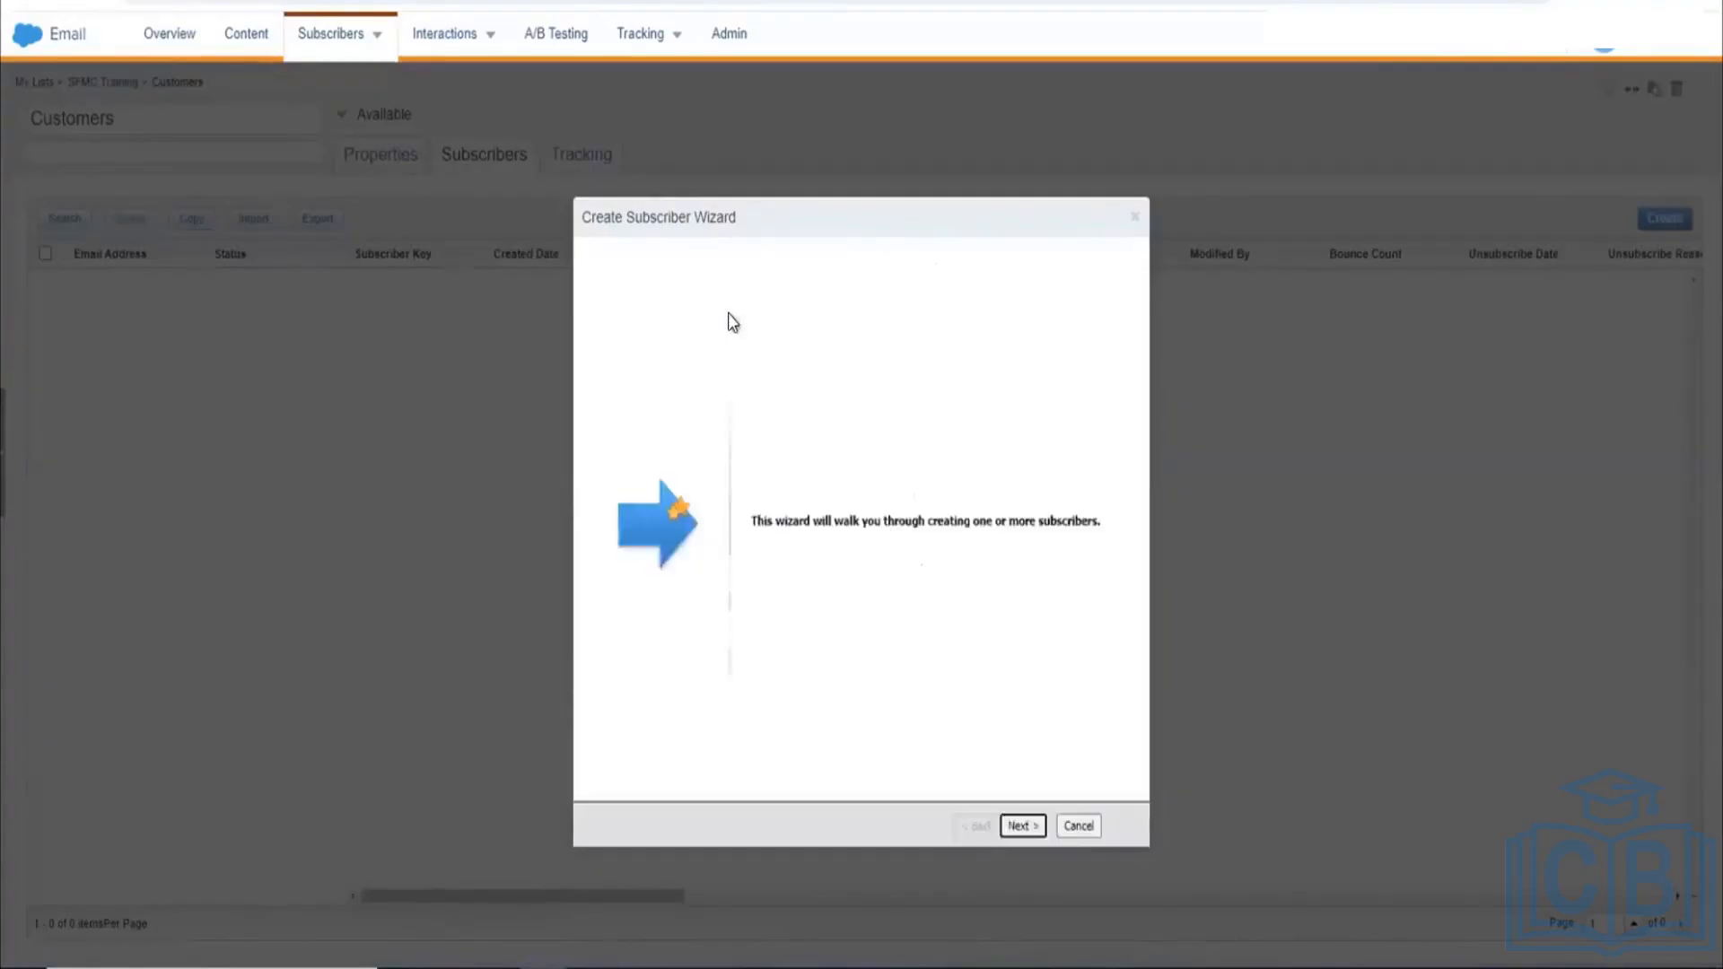
{"action": "left_click", "coordinate": [1039, 824]}
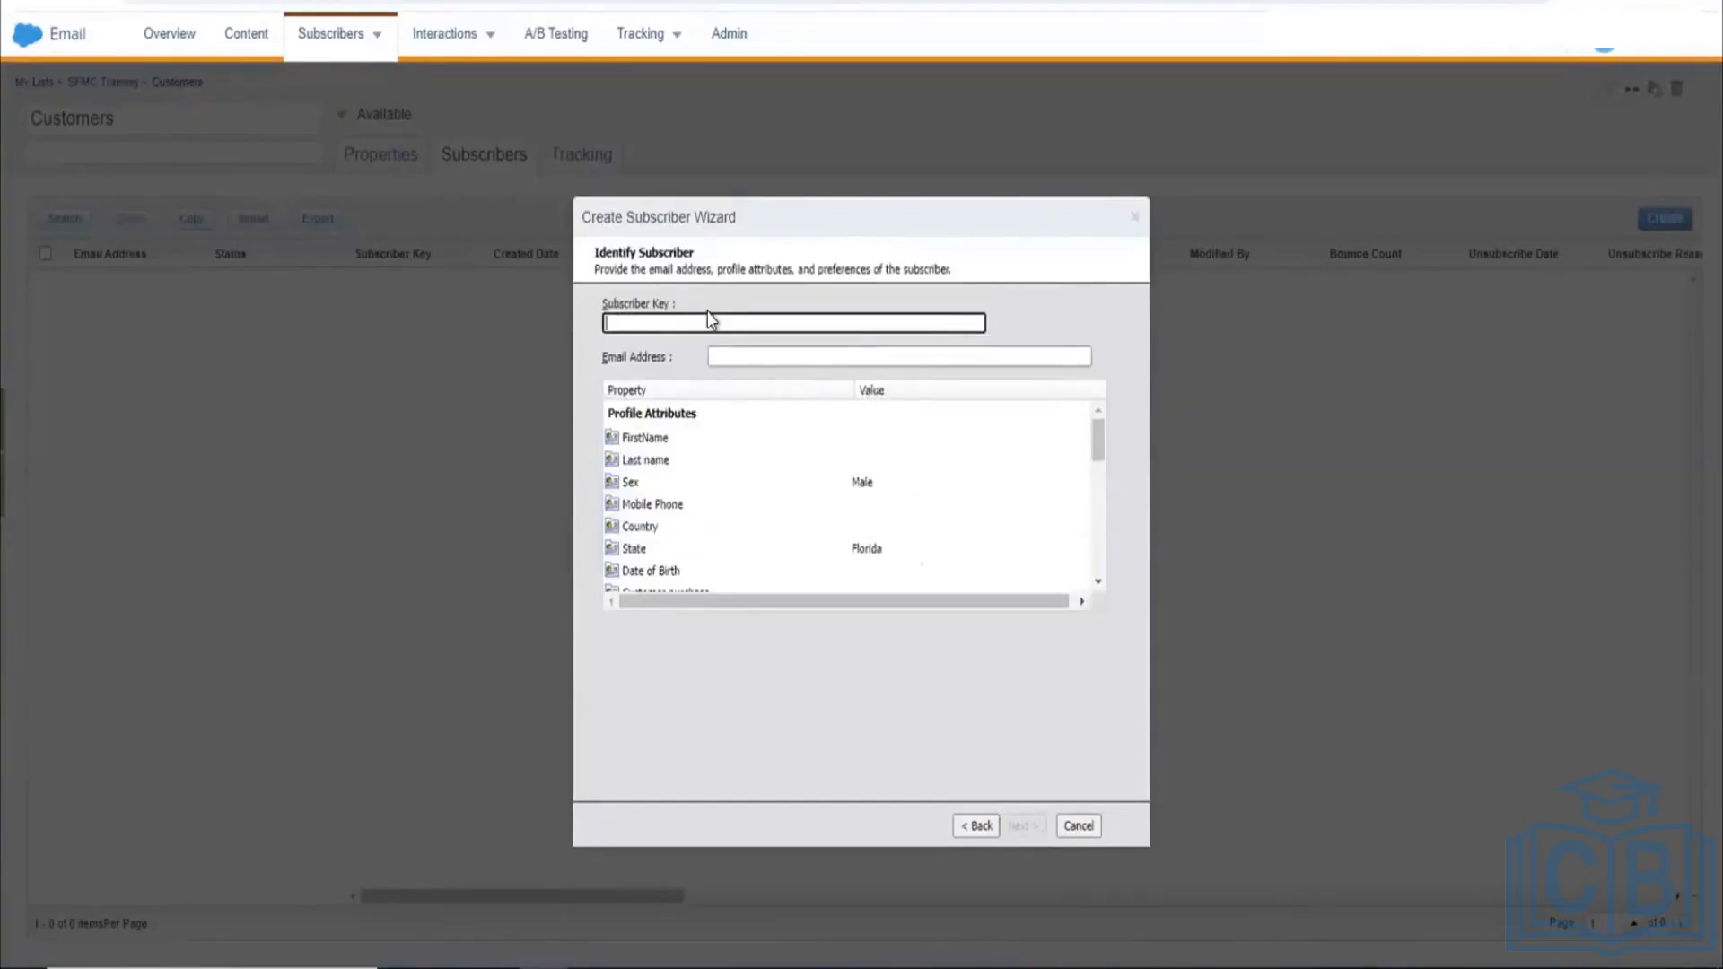
{"action": "type", "text": "4"}
{"action": "type", "text": "BC012"}
{"action": "type", "text": "3"}
{"action": "left_click", "coordinate": [821, 359]}
{"action": "type", "text": "RUBI"}
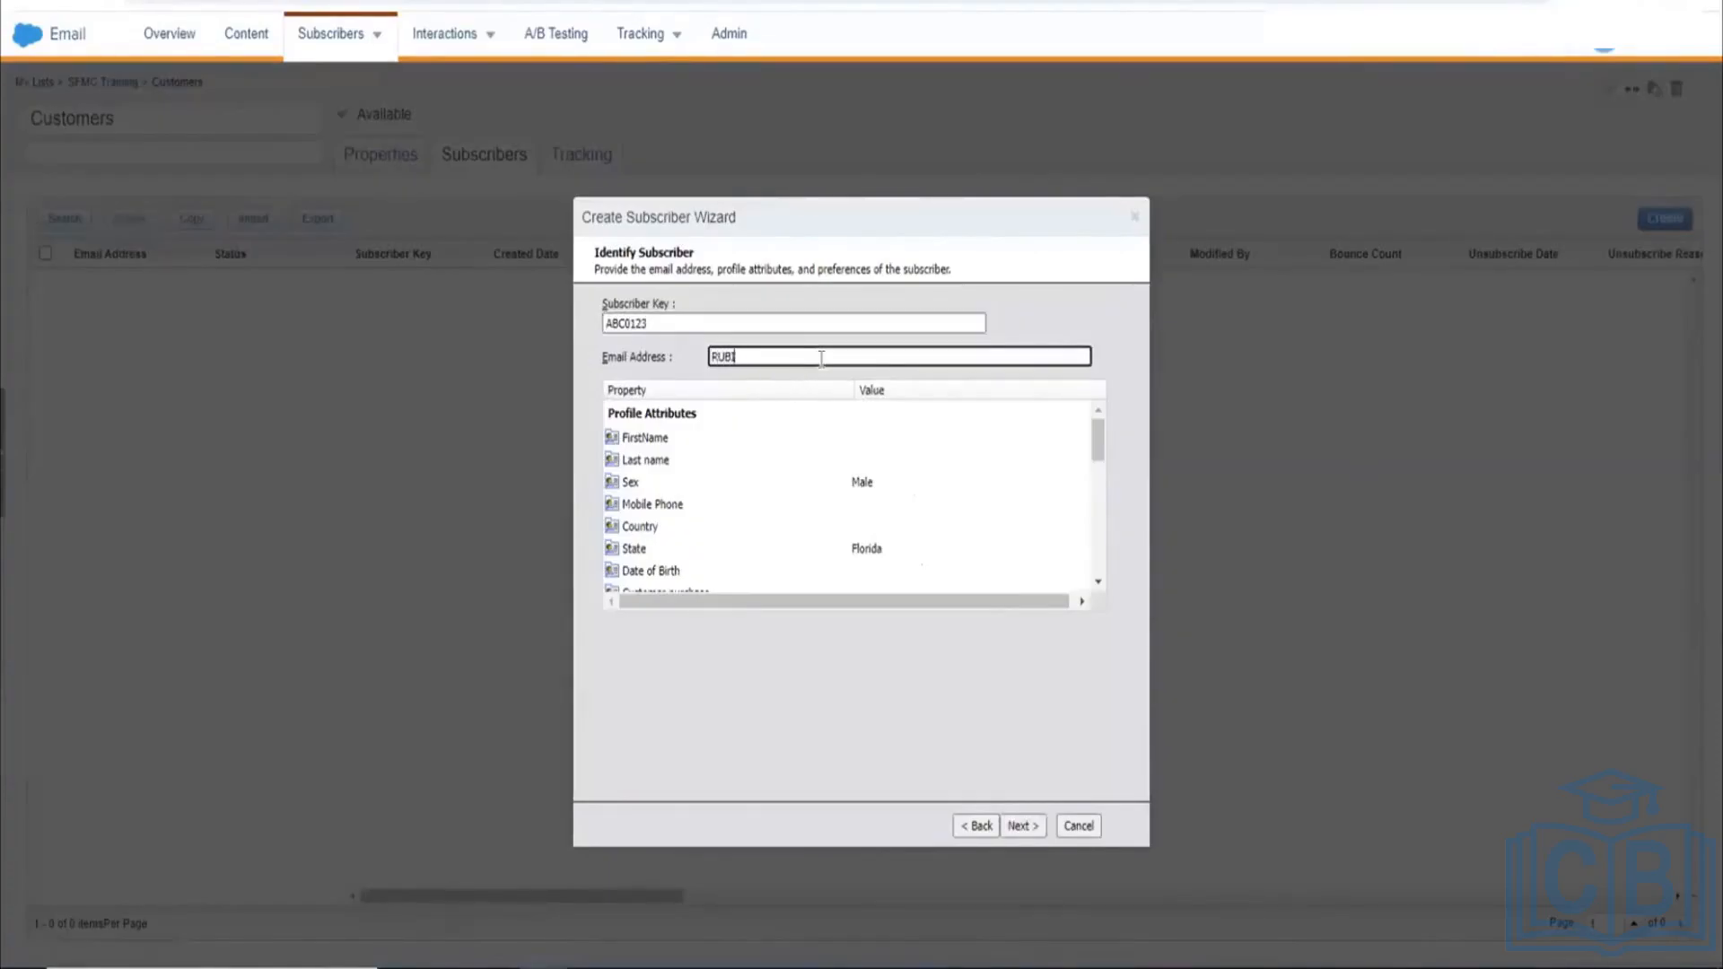
{"action": "key", "text": "BackSpace"}
{"action": "key", "text": "BackSpace"}
{"action": "key", "text": "BackSpace"}
{"action": "key", "text": "BackSpace"}
{"action": "type", "text": "rubi"}
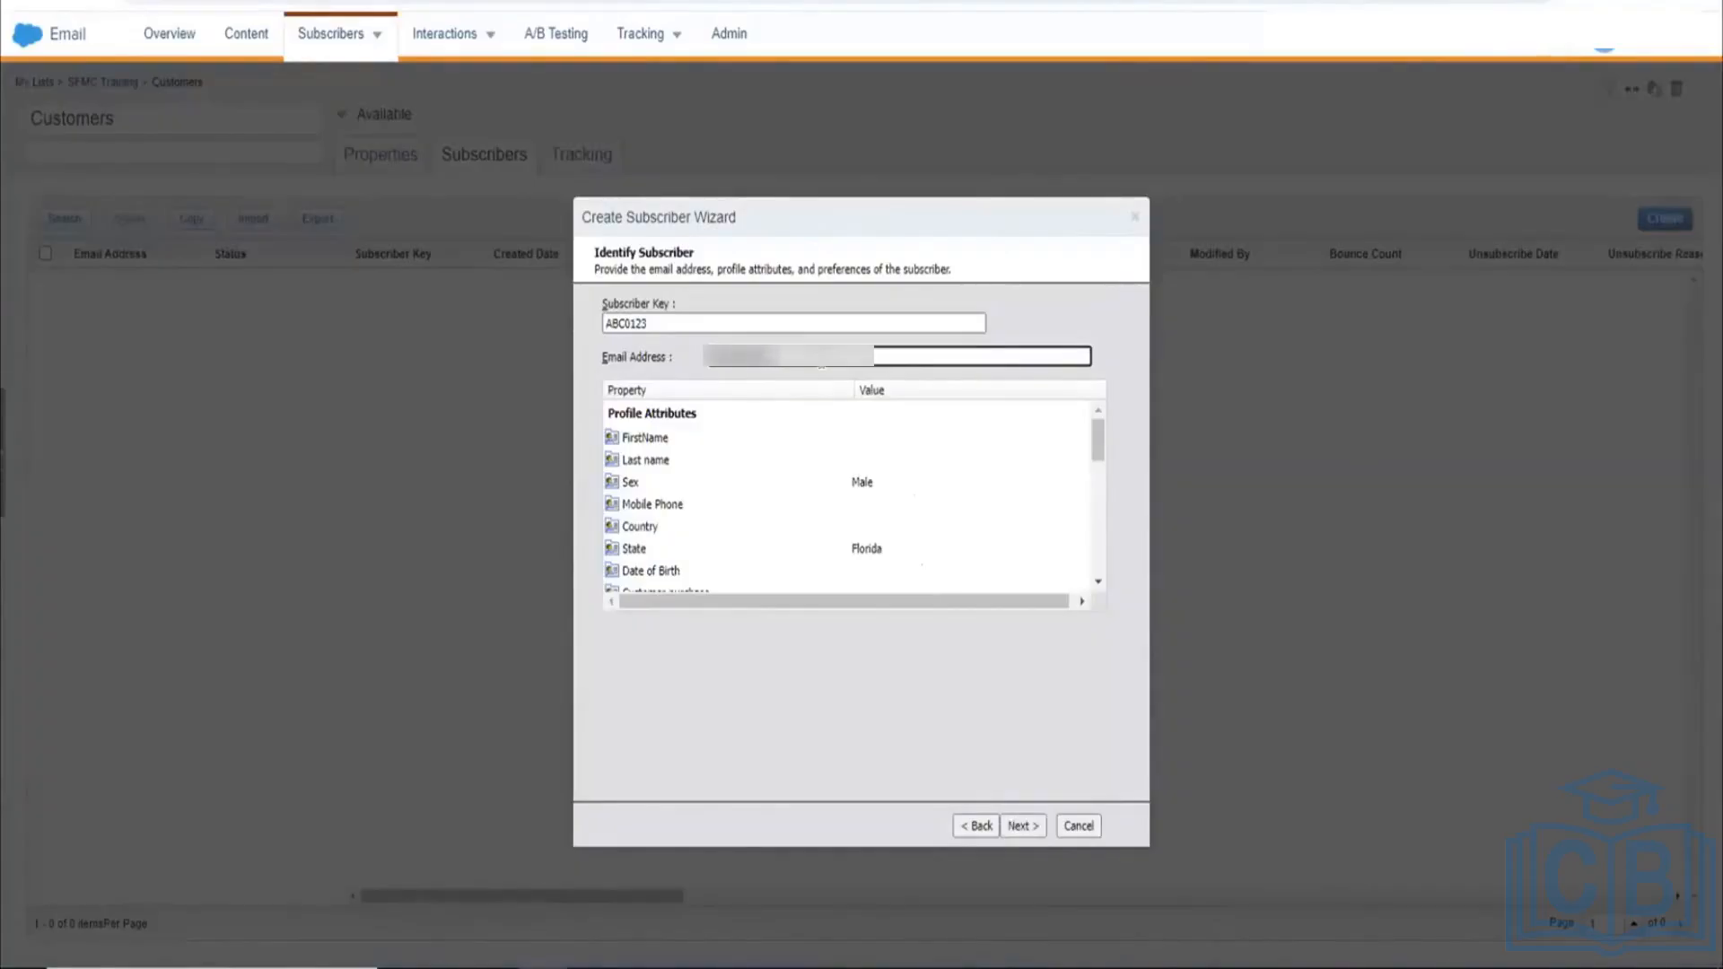
{"action": "key", "text": "BackSpace"}
{"action": "key", "text": "BackSpace"}
{"action": "key", "text": "BackSpace"}
{"action": "key", "text": "BackSpace"}
{"action": "key", "text": "BackSpace"}
{"action": "key", "text": "BackSpace"}
{"action": "key", "text": "BackSpace"}
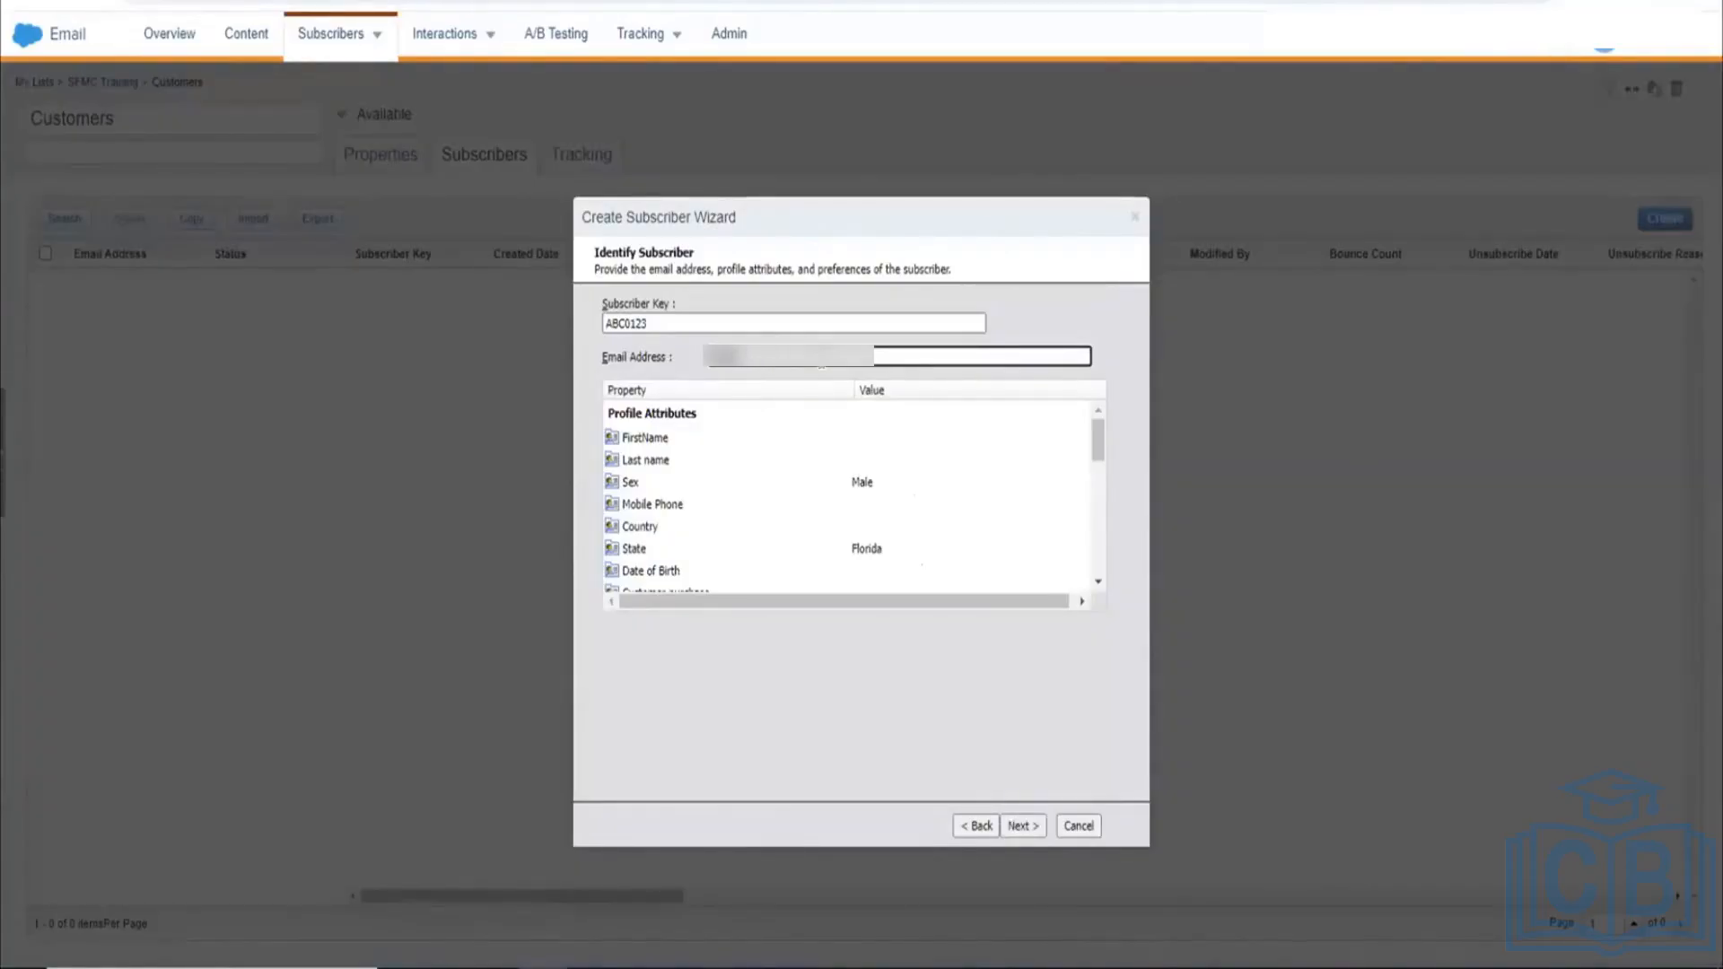
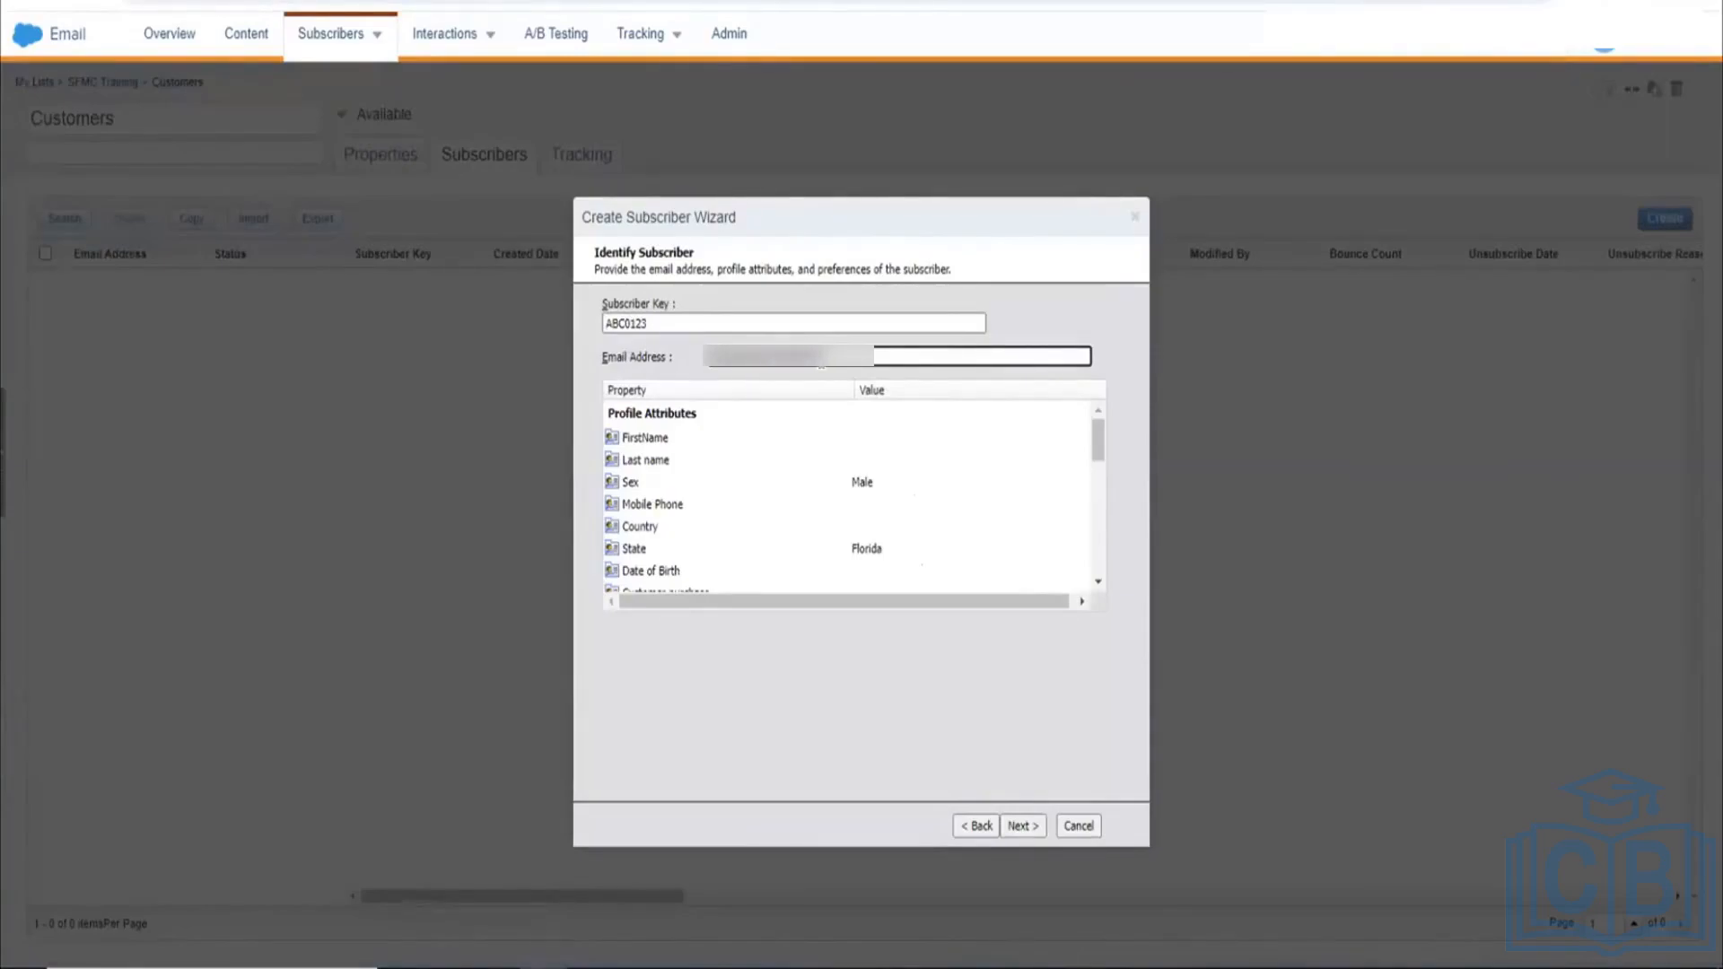
Step: Continue, untick reusing previous attribute values, and finish the wizard
{"action": "left_click", "coordinate": [1020, 821]}
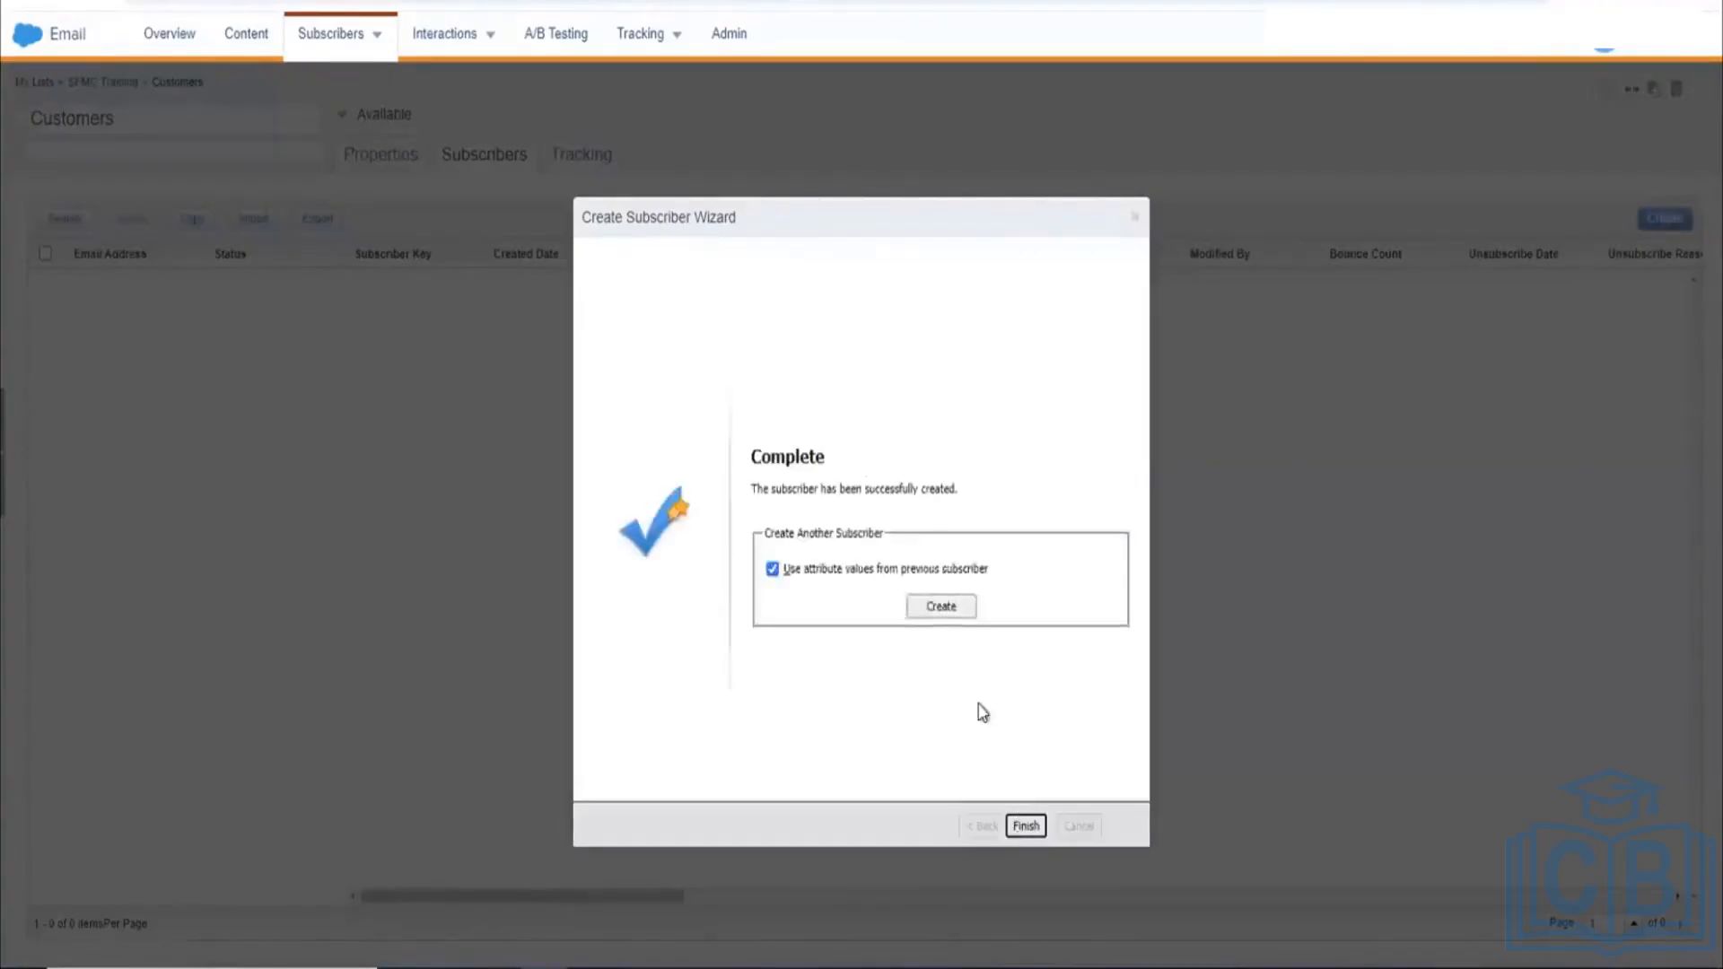
{"action": "left_click", "coordinate": [773, 570]}
{"action": "left_click", "coordinate": [1010, 825]}
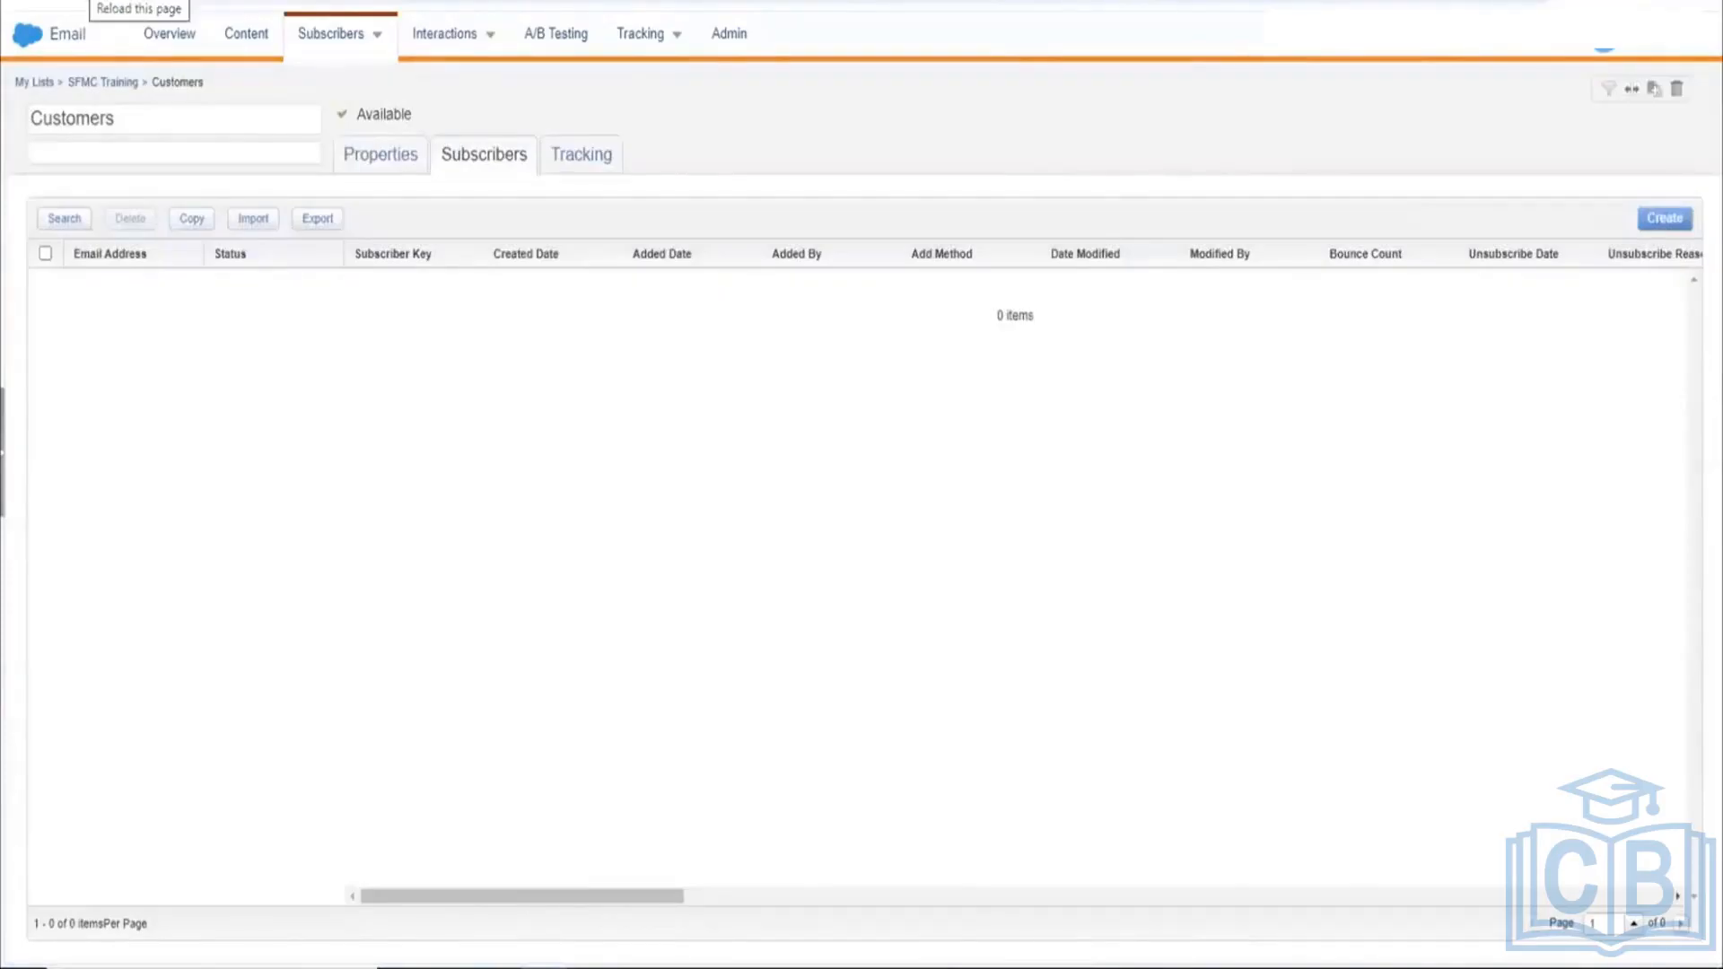
Step: Reload the page and reopen the Customers list to see ABC012 and ABC0123
{"action": "left_click", "coordinate": [88, 2]}
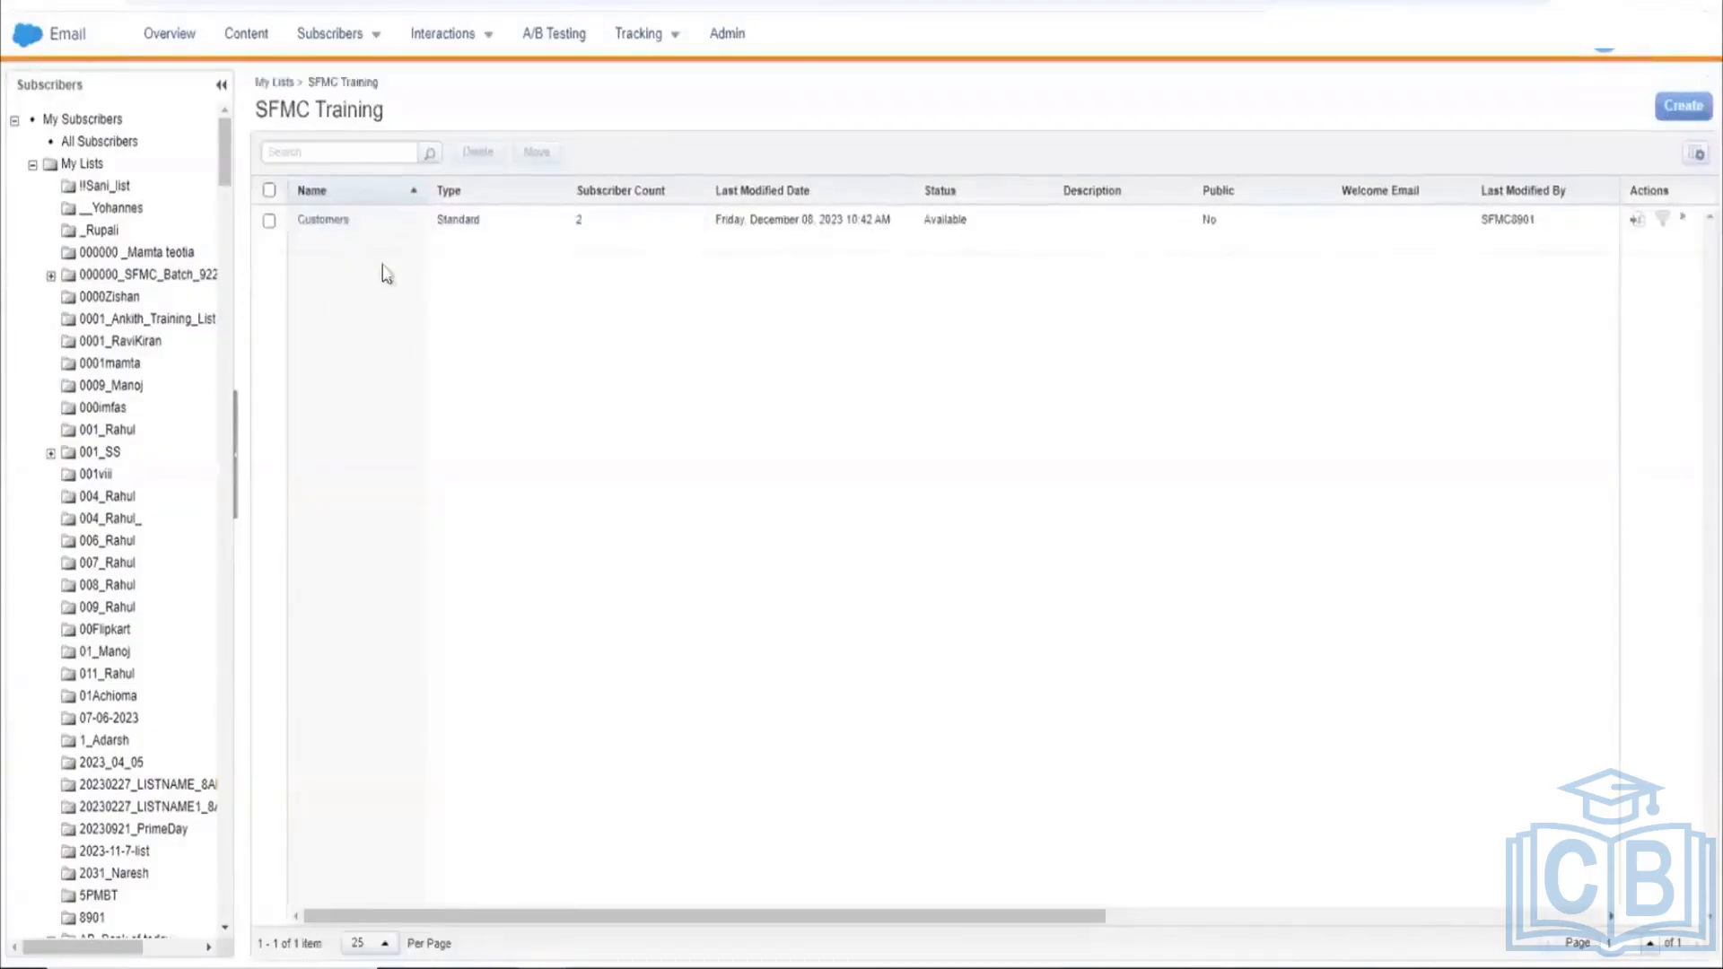
{"action": "left_click", "coordinate": [338, 225]}
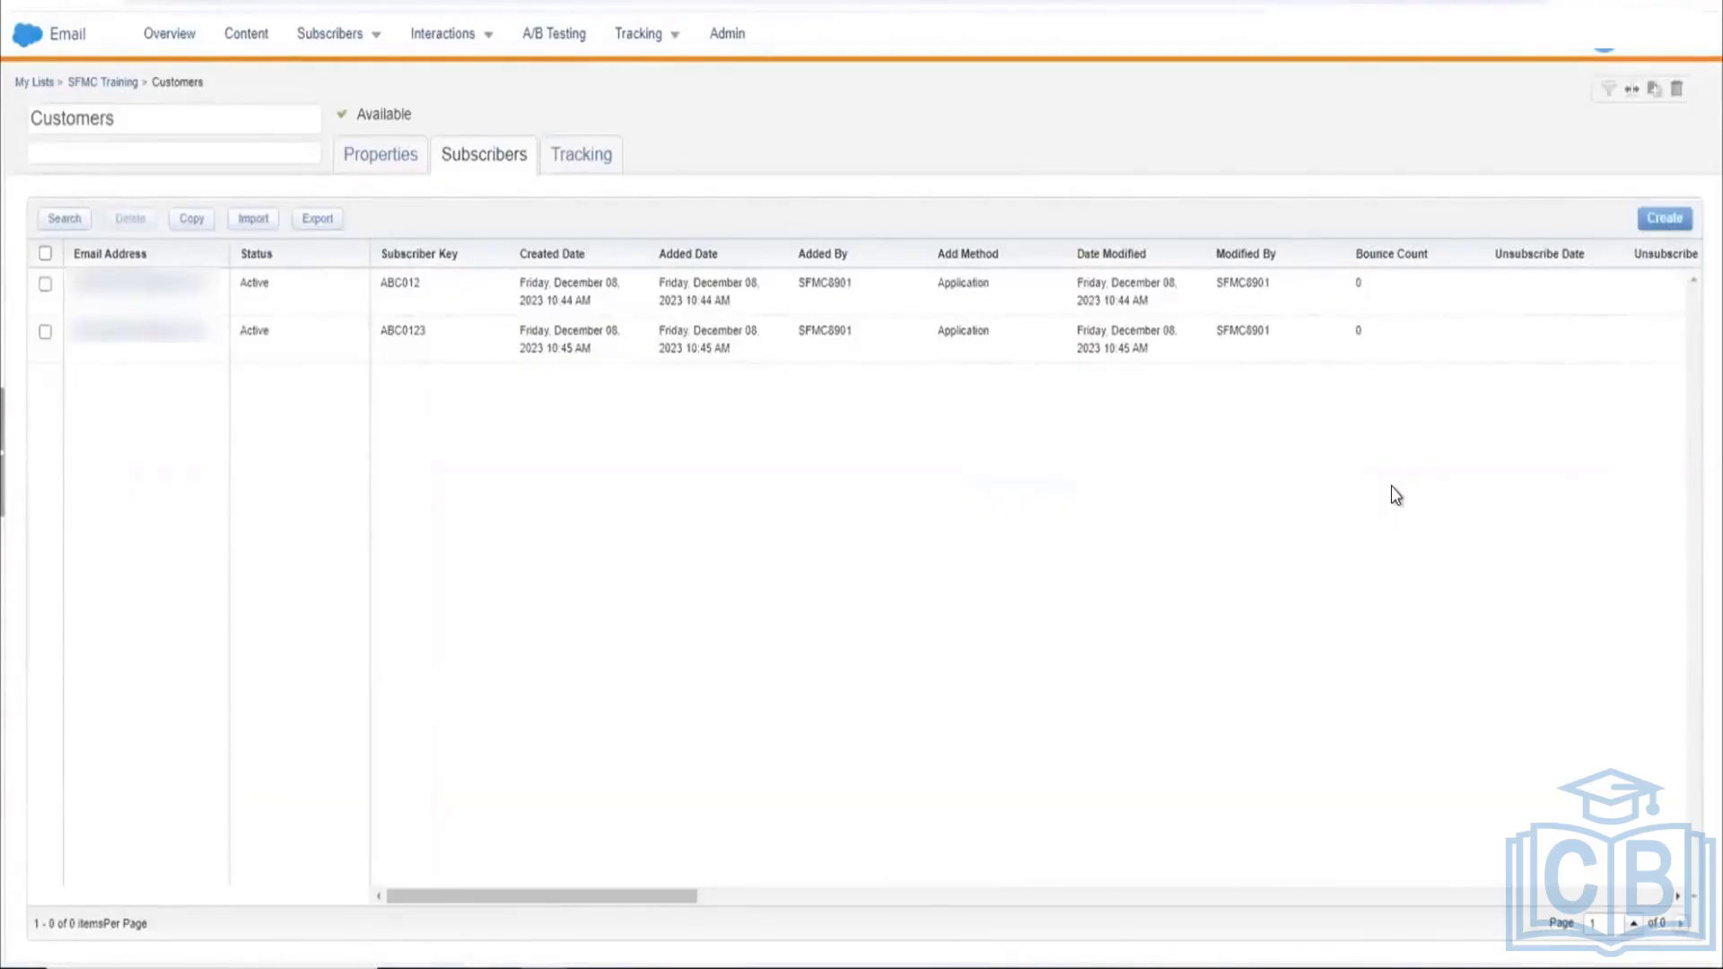
{"action": "scroll", "coordinate": [1461, 339], "scroll_direction": "right", "scroll_amount": 1}
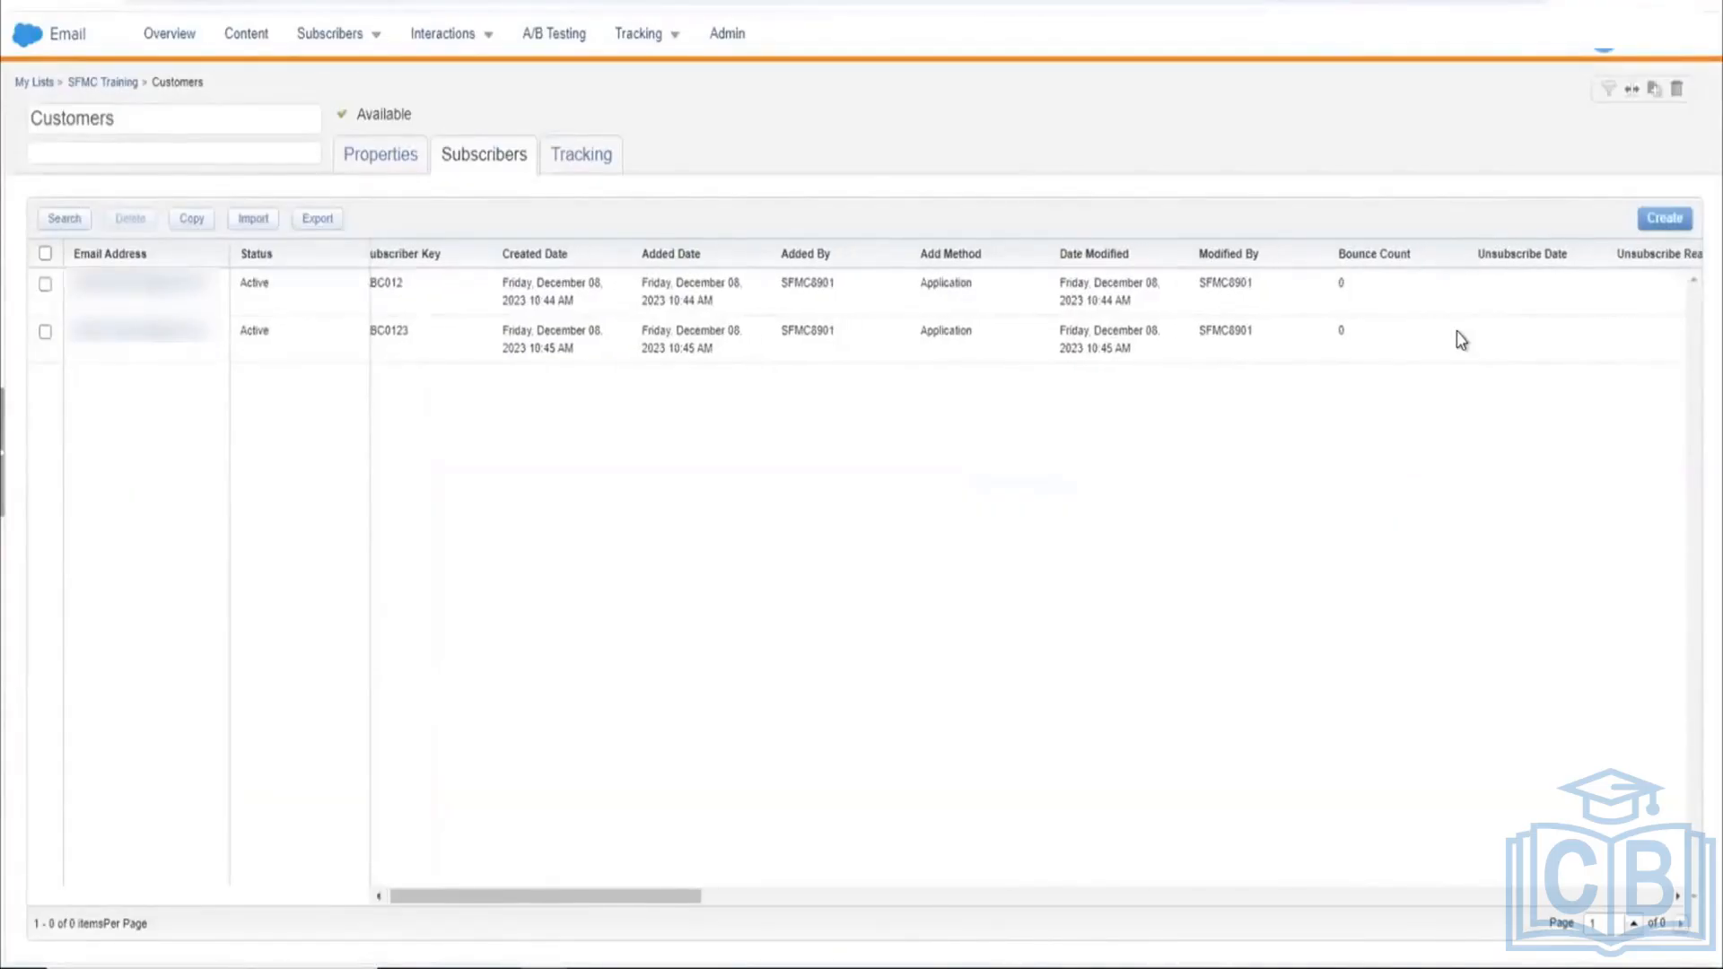
{"action": "scroll", "coordinate": [1460, 339], "scroll_direction": "left", "scroll_amount": 1}
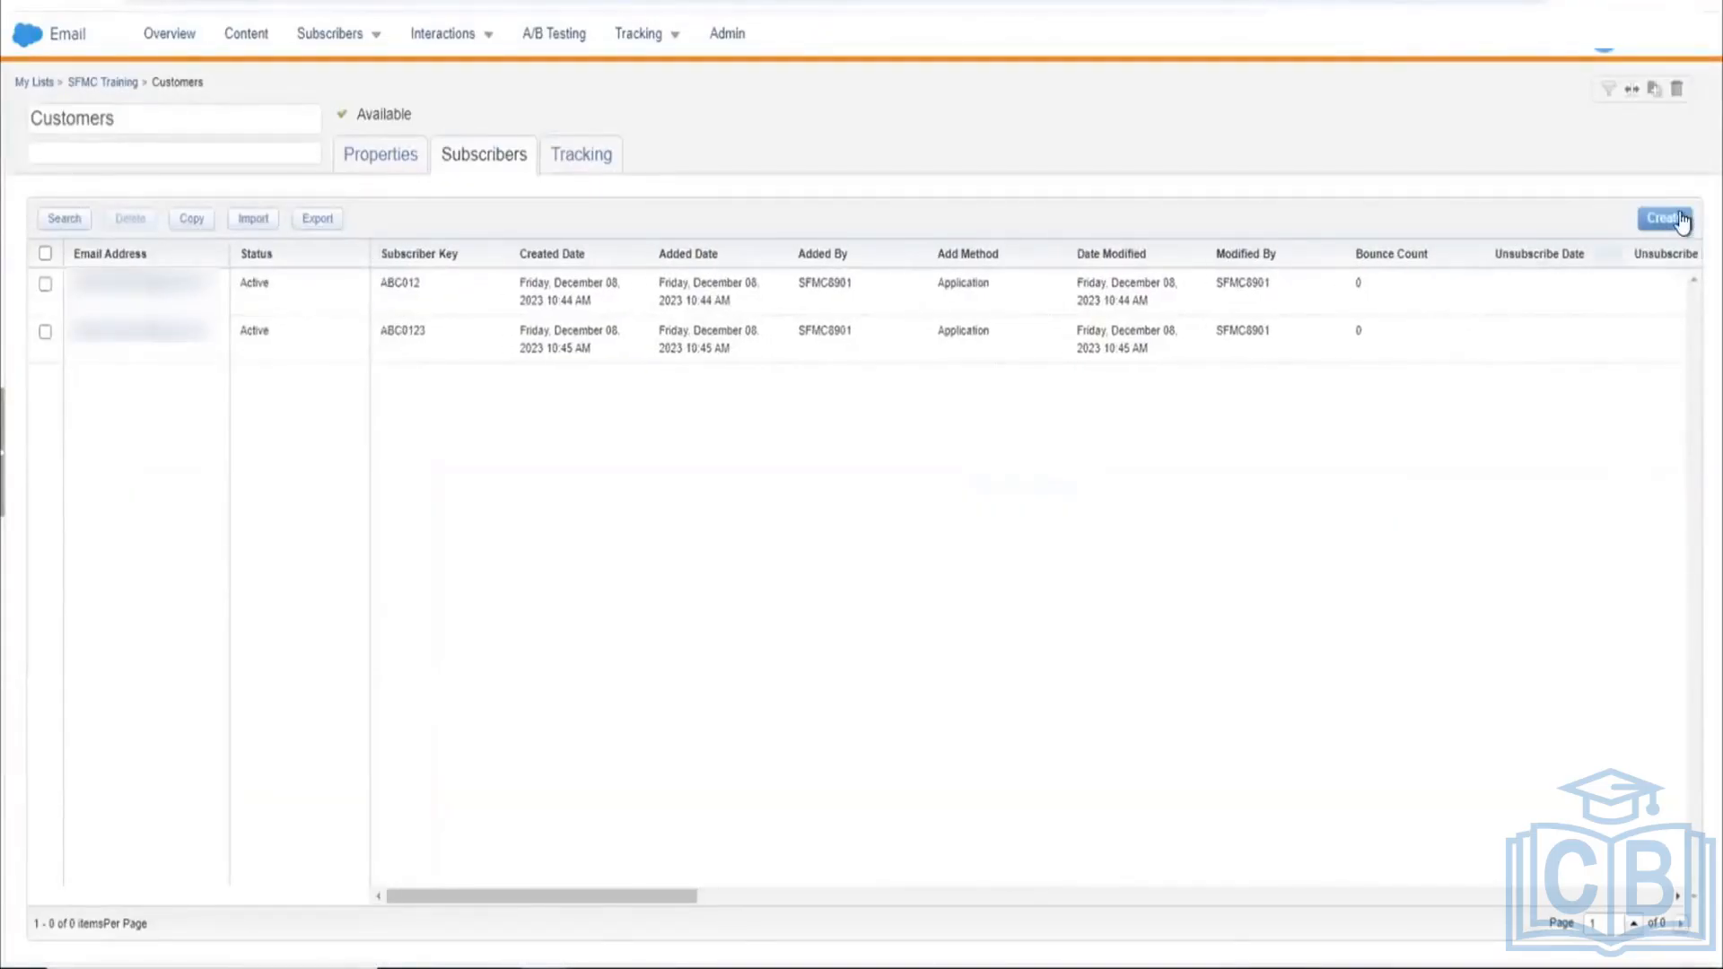
{"action": "left_click", "coordinate": [1666, 219]}
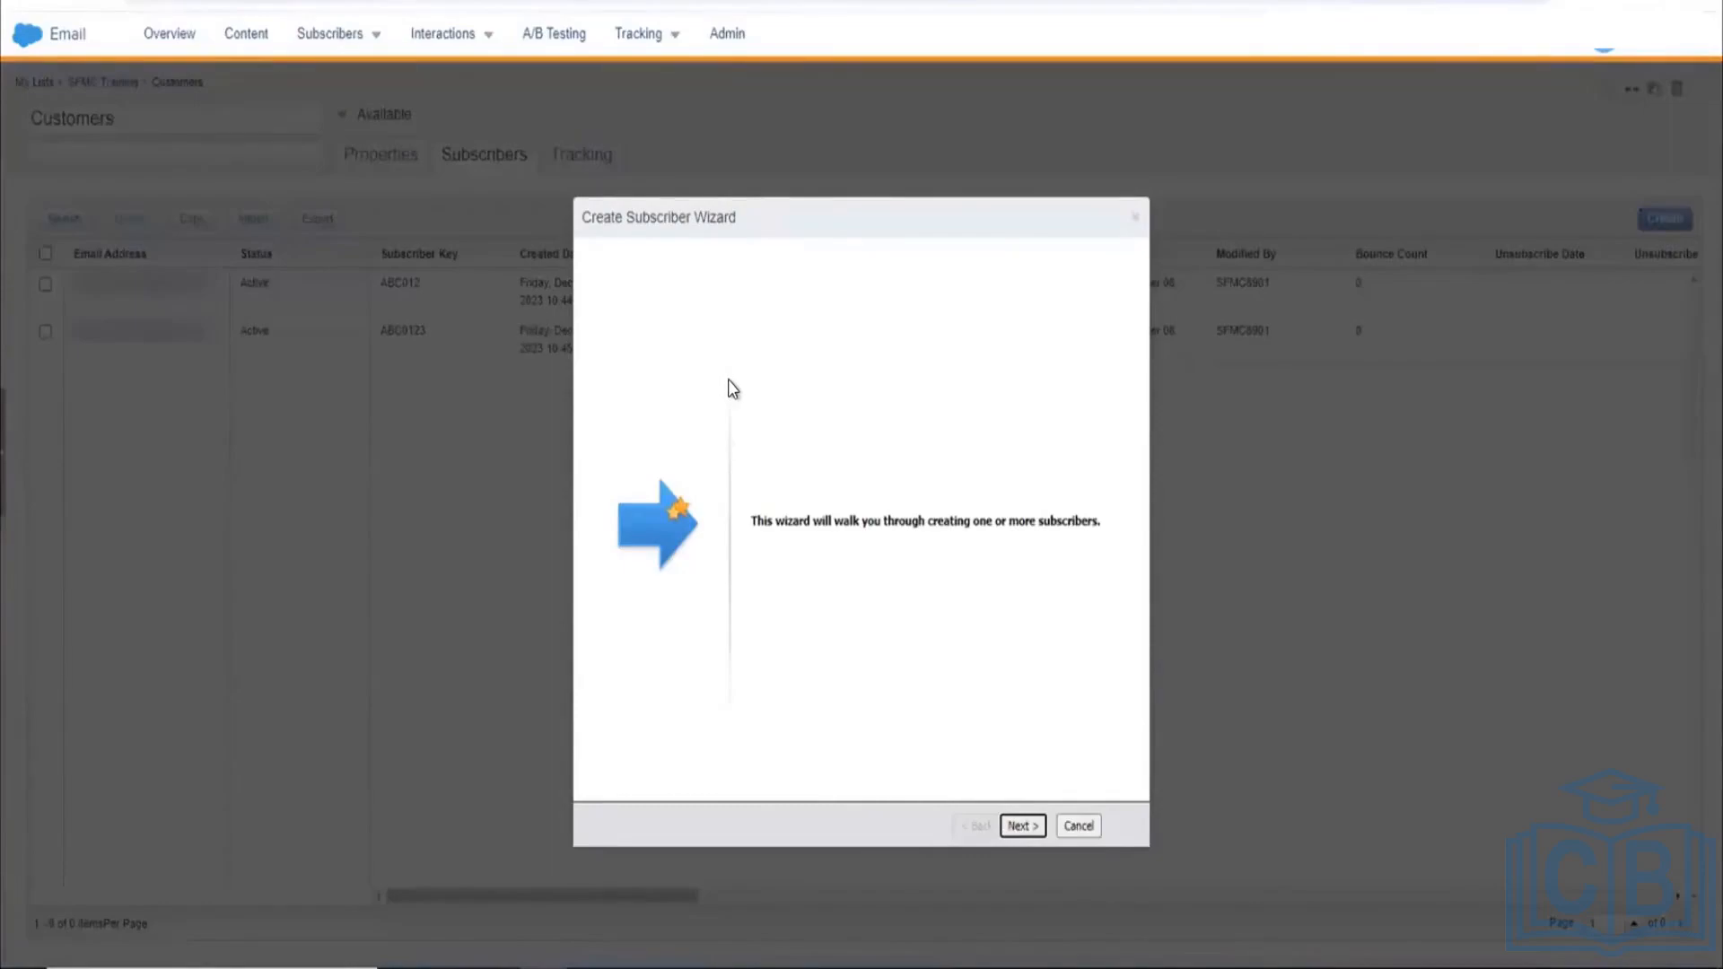
{"action": "left_click", "coordinate": [1022, 825]}
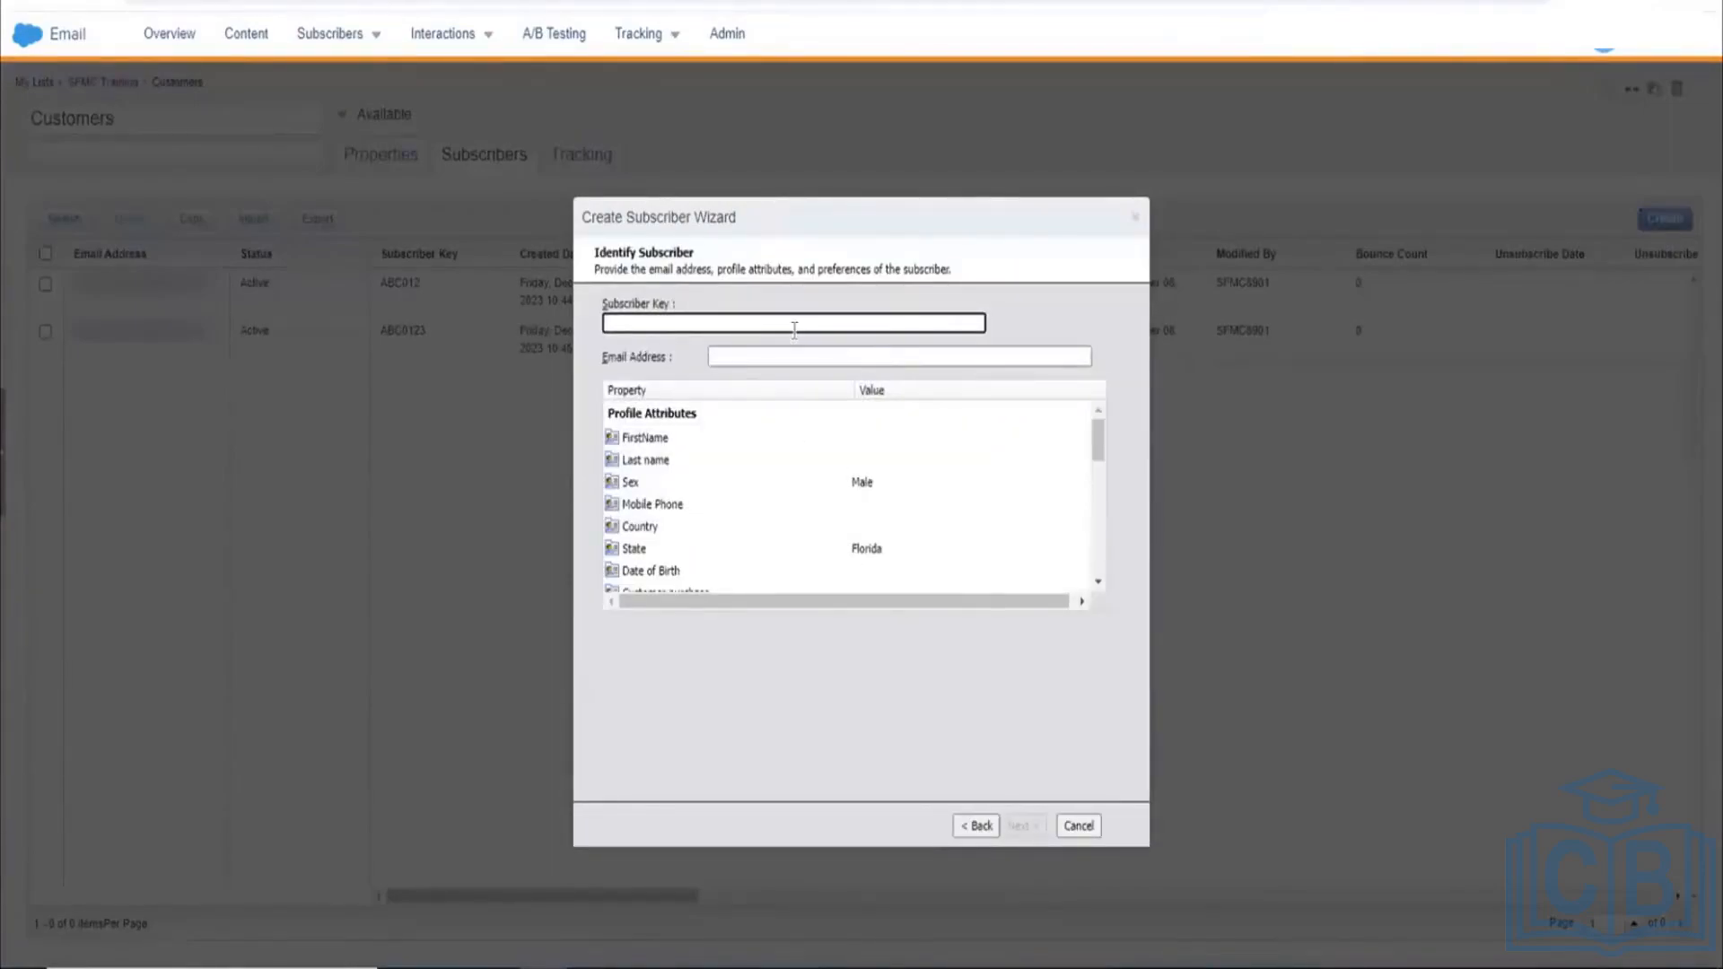
{"action": "left_click", "coordinate": [826, 363]}
{"action": "key", "text": "ctrl+v"}
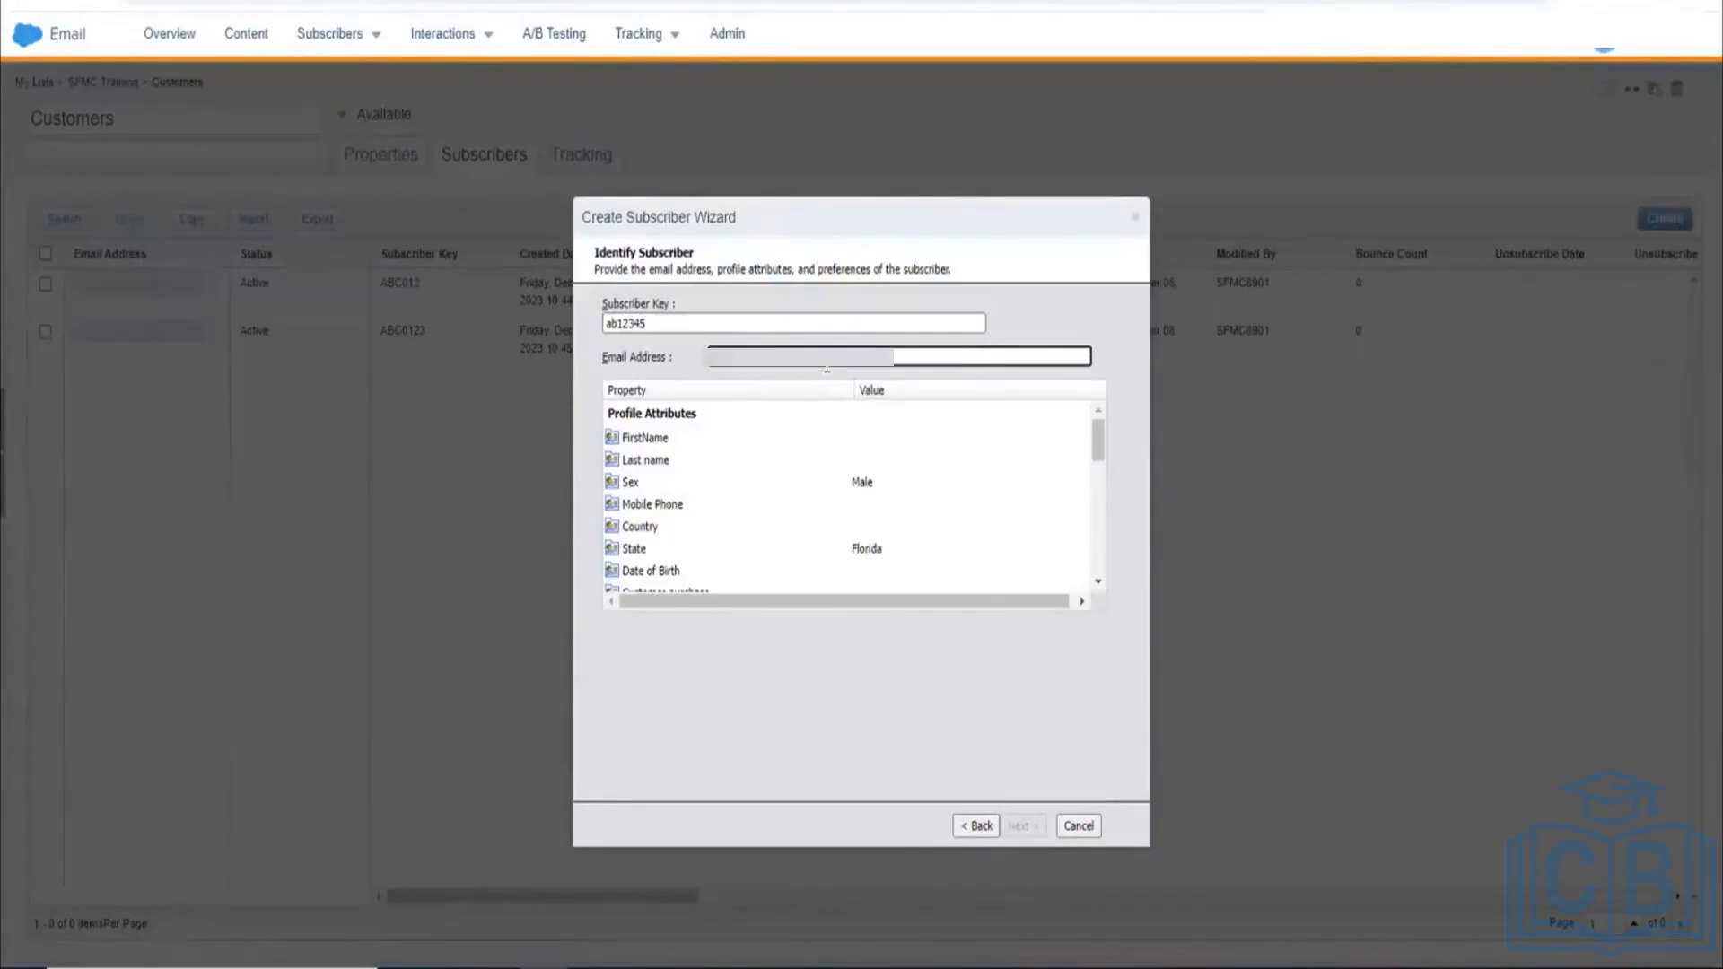
{"action": "type", "text": "@gmail.com"}
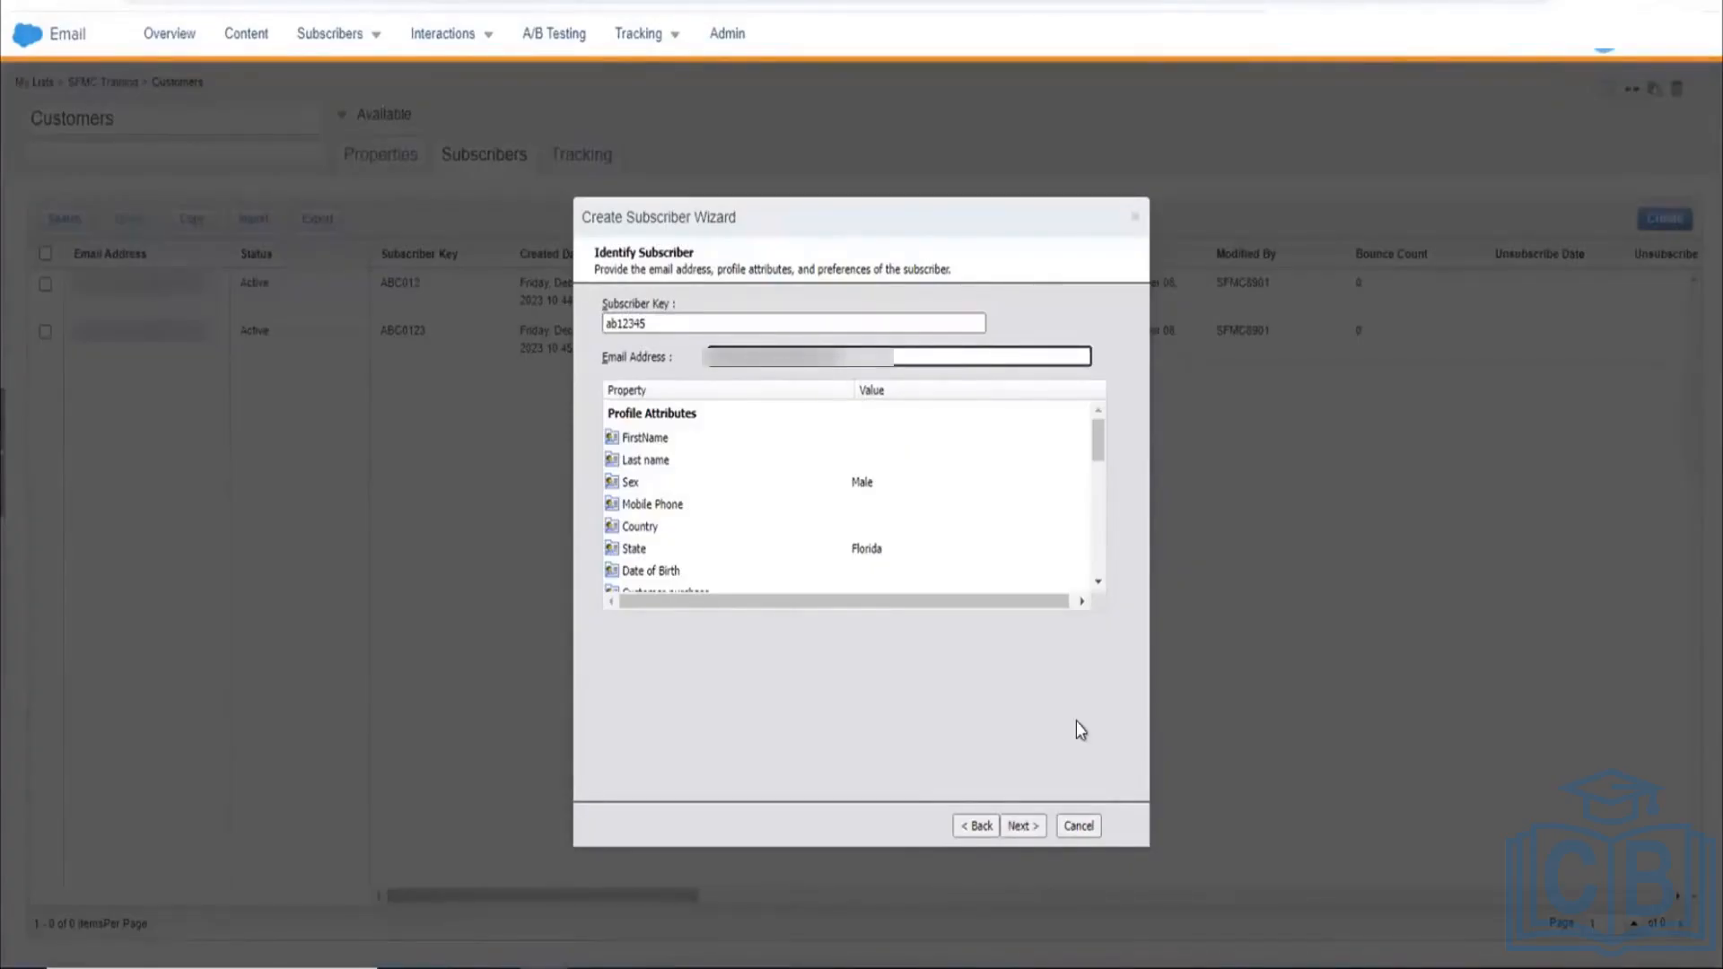
Step: Continue through list placement, finish creating the subscriber and close the wizard
{"action": "left_click", "coordinate": [1020, 822]}
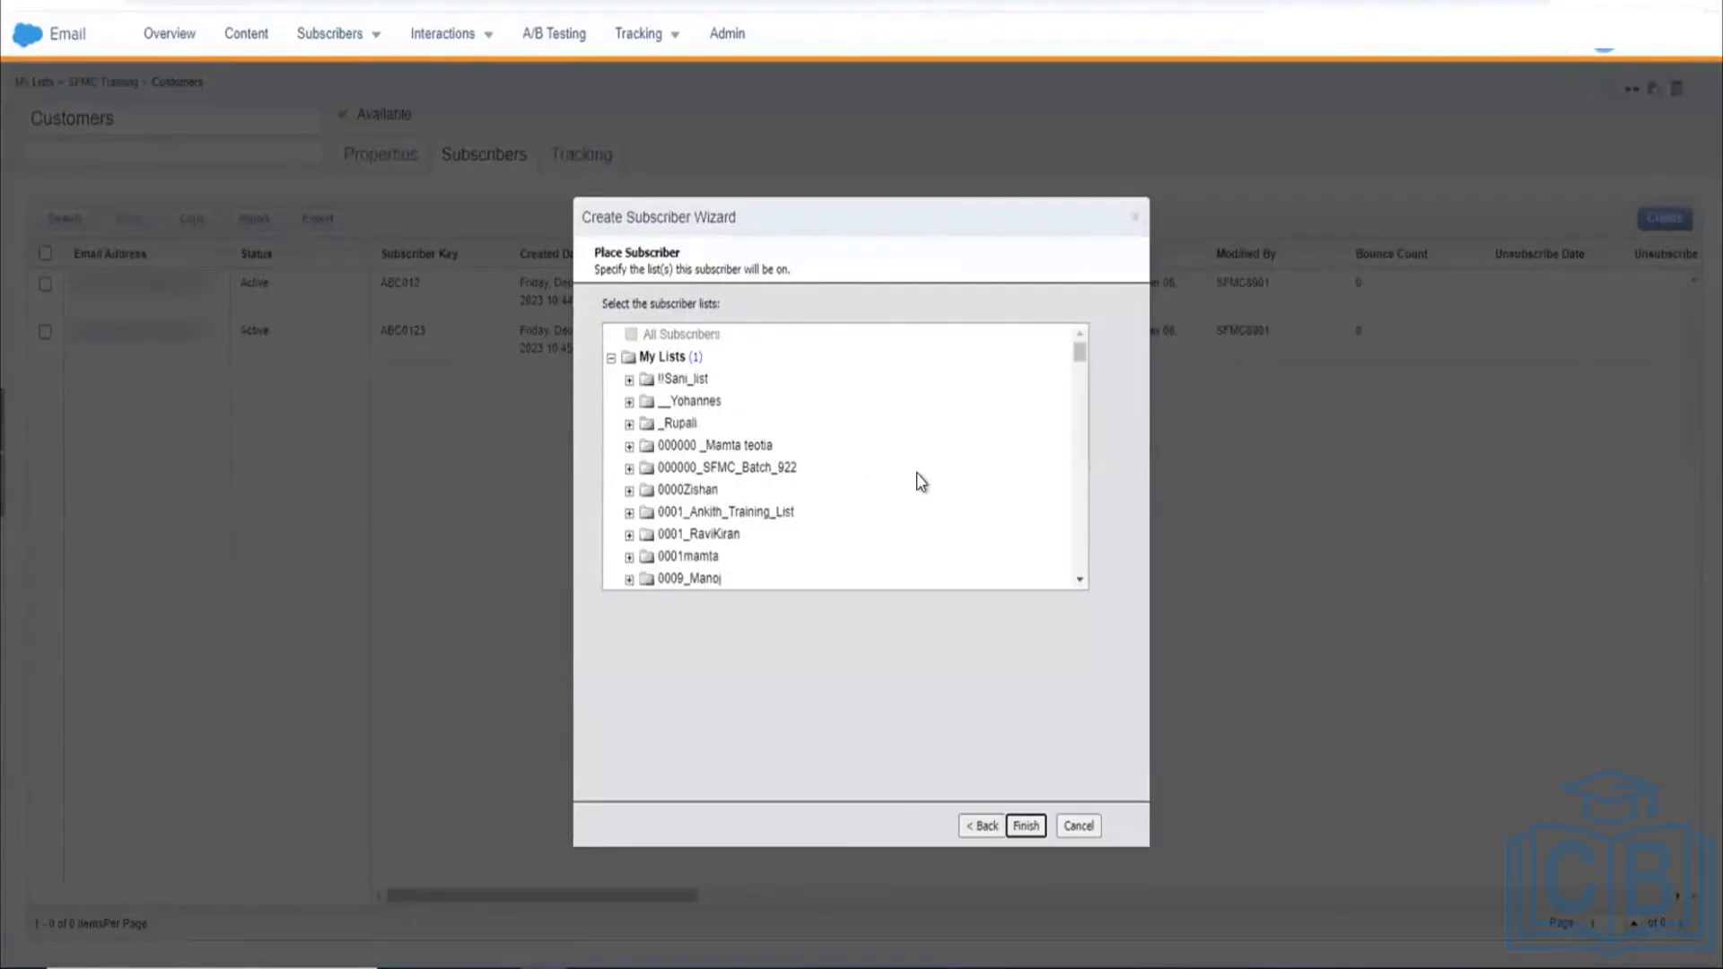
{"action": "scroll", "coordinate": [917, 482], "scroll_direction": "down", "scroll_amount": 2}
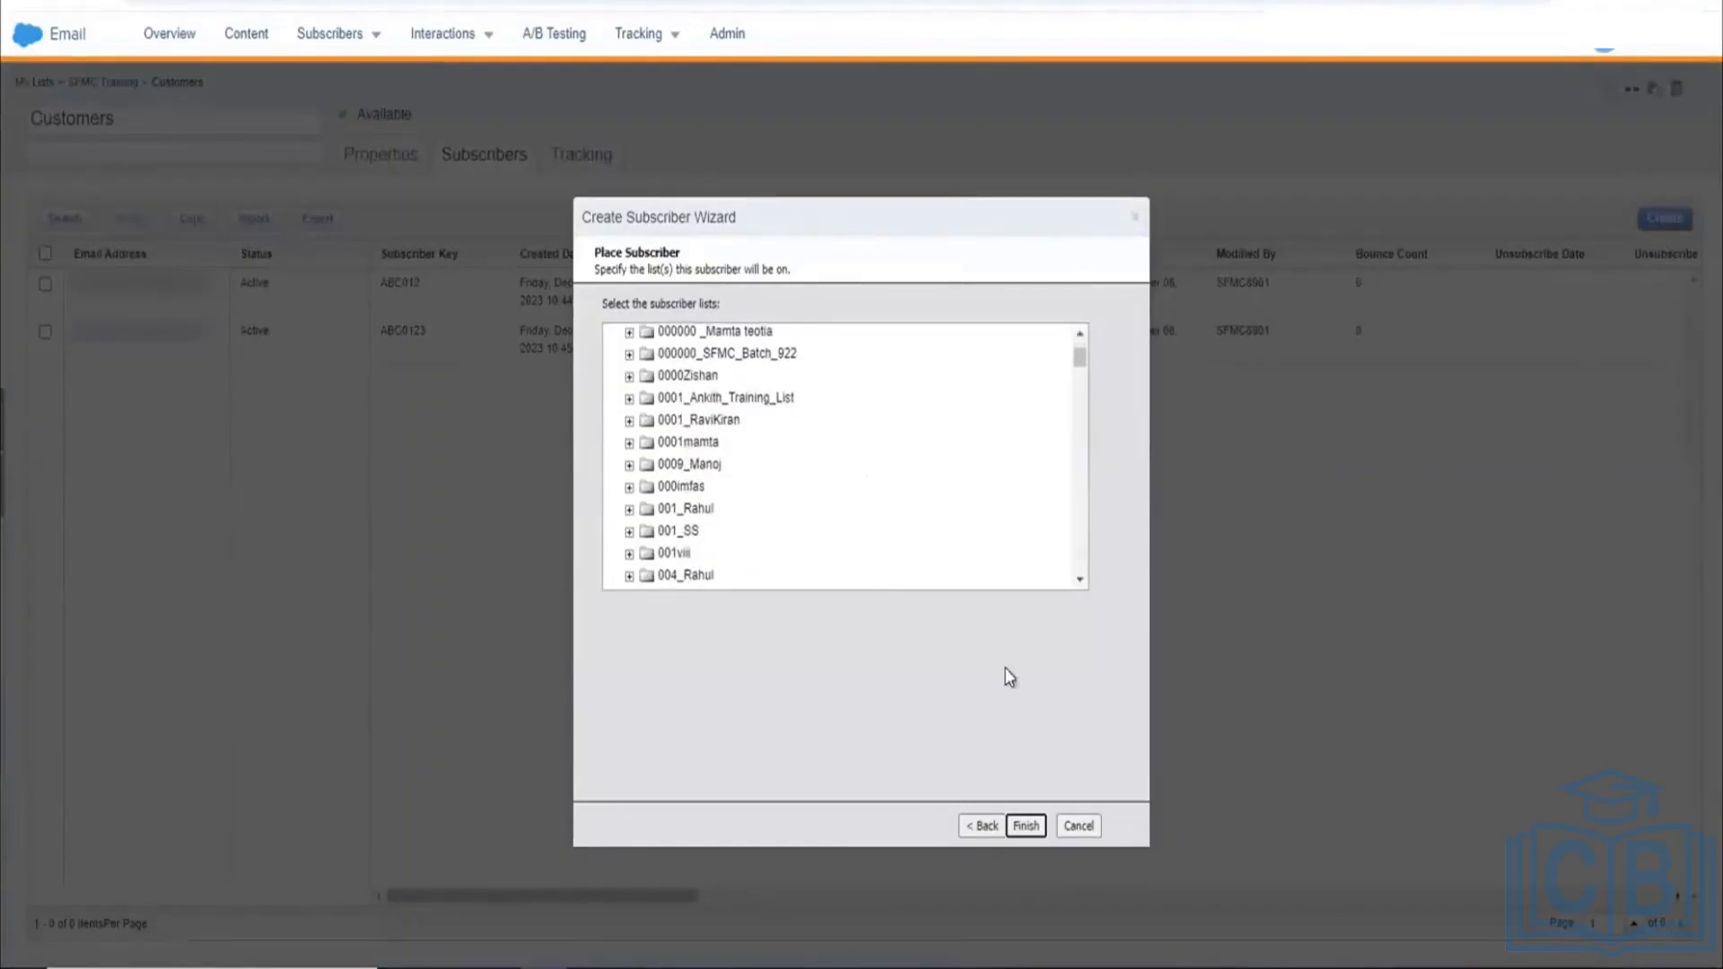
{"action": "left_click", "coordinate": [1024, 824]}
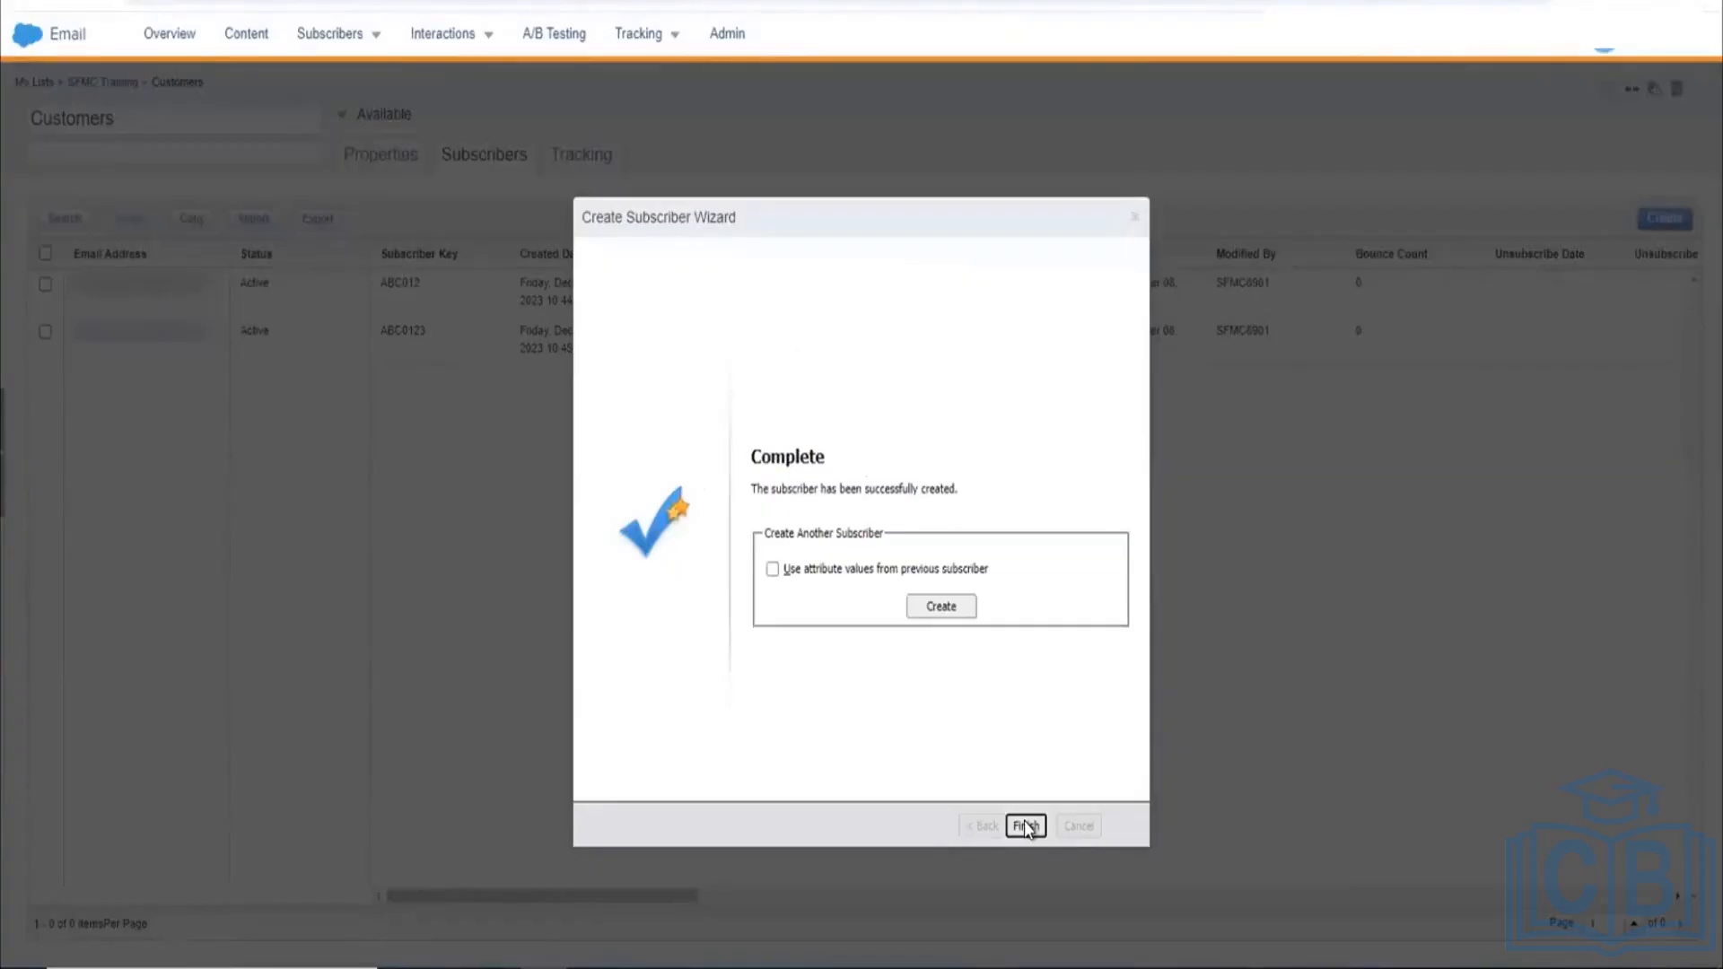
{"action": "left_click", "coordinate": [1025, 826]}
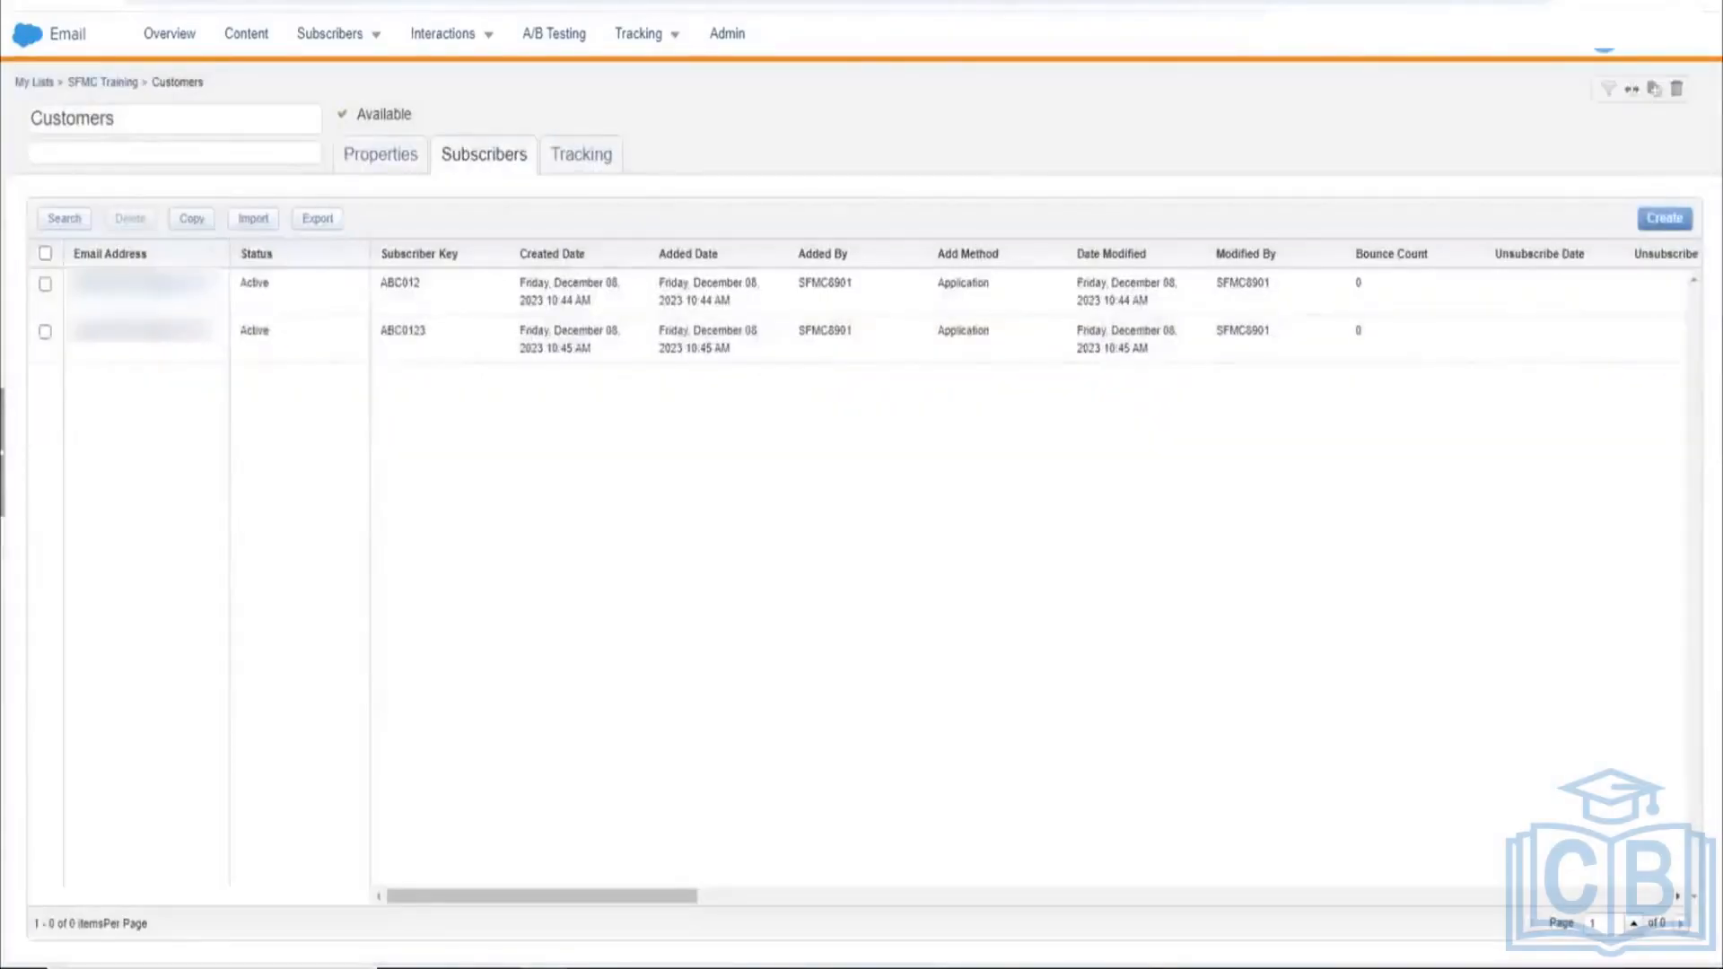
Step: Reload, open Customers, check its subscriber count in Properties, then view the three subscribers
{"action": "left_click", "coordinate": [83, 0]}
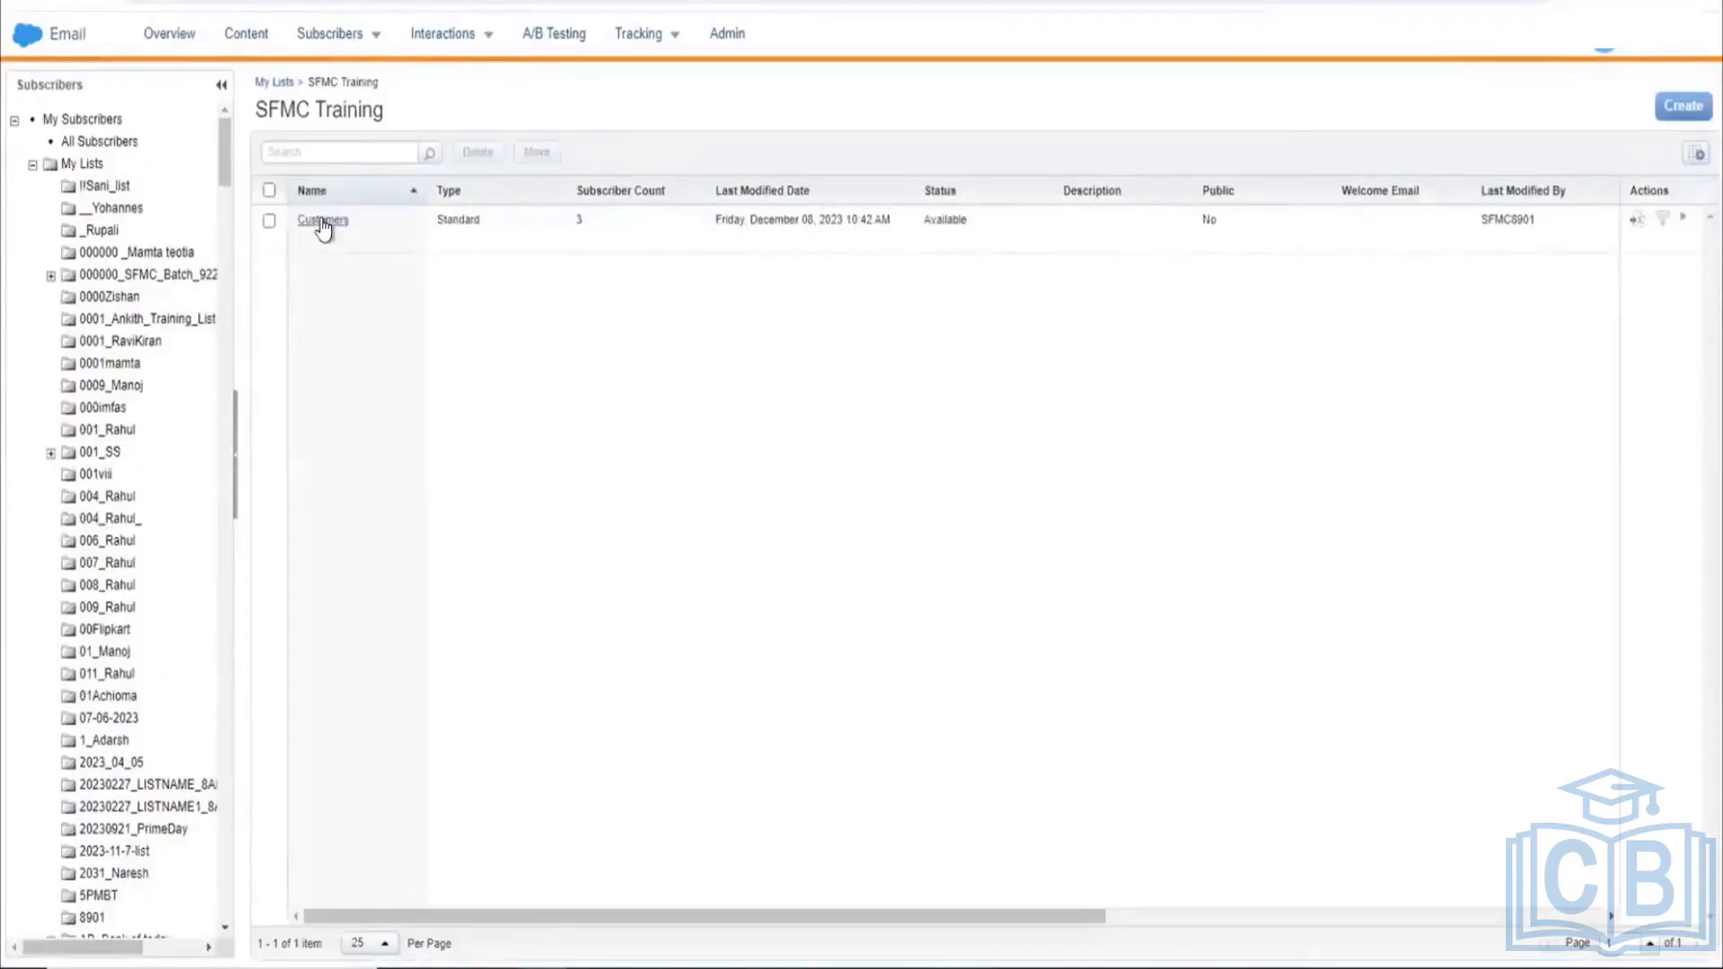
{"action": "left_click", "coordinate": [322, 221]}
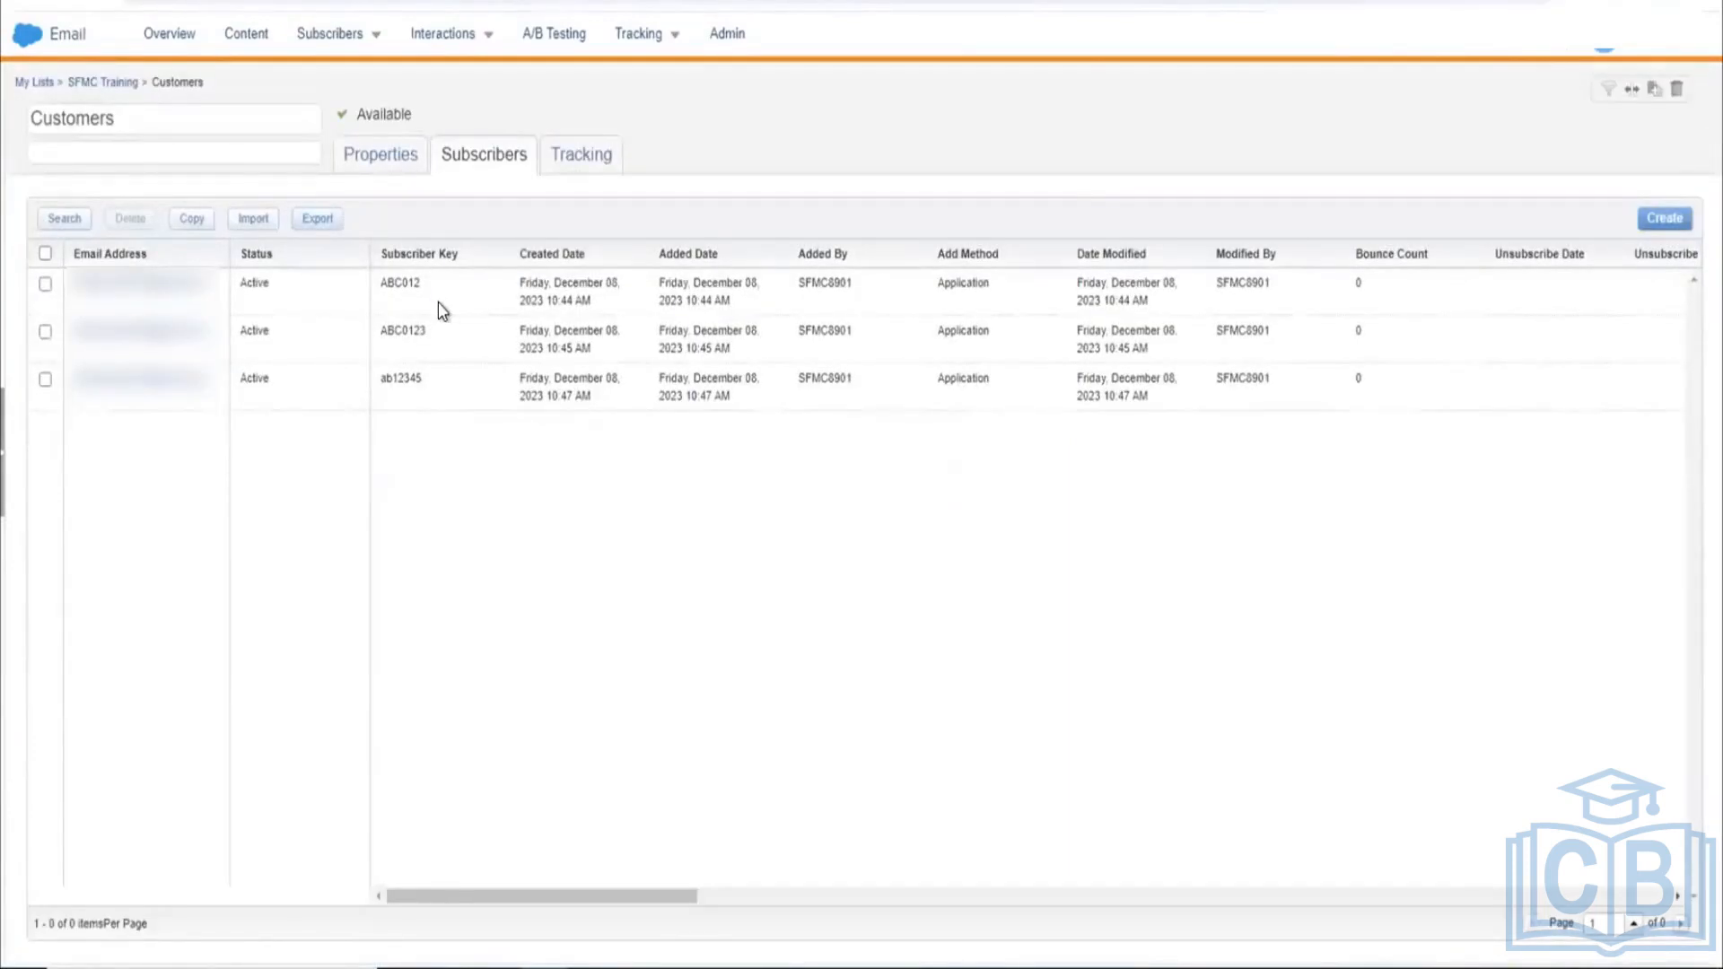
{"action": "left_click", "coordinate": [387, 156]}
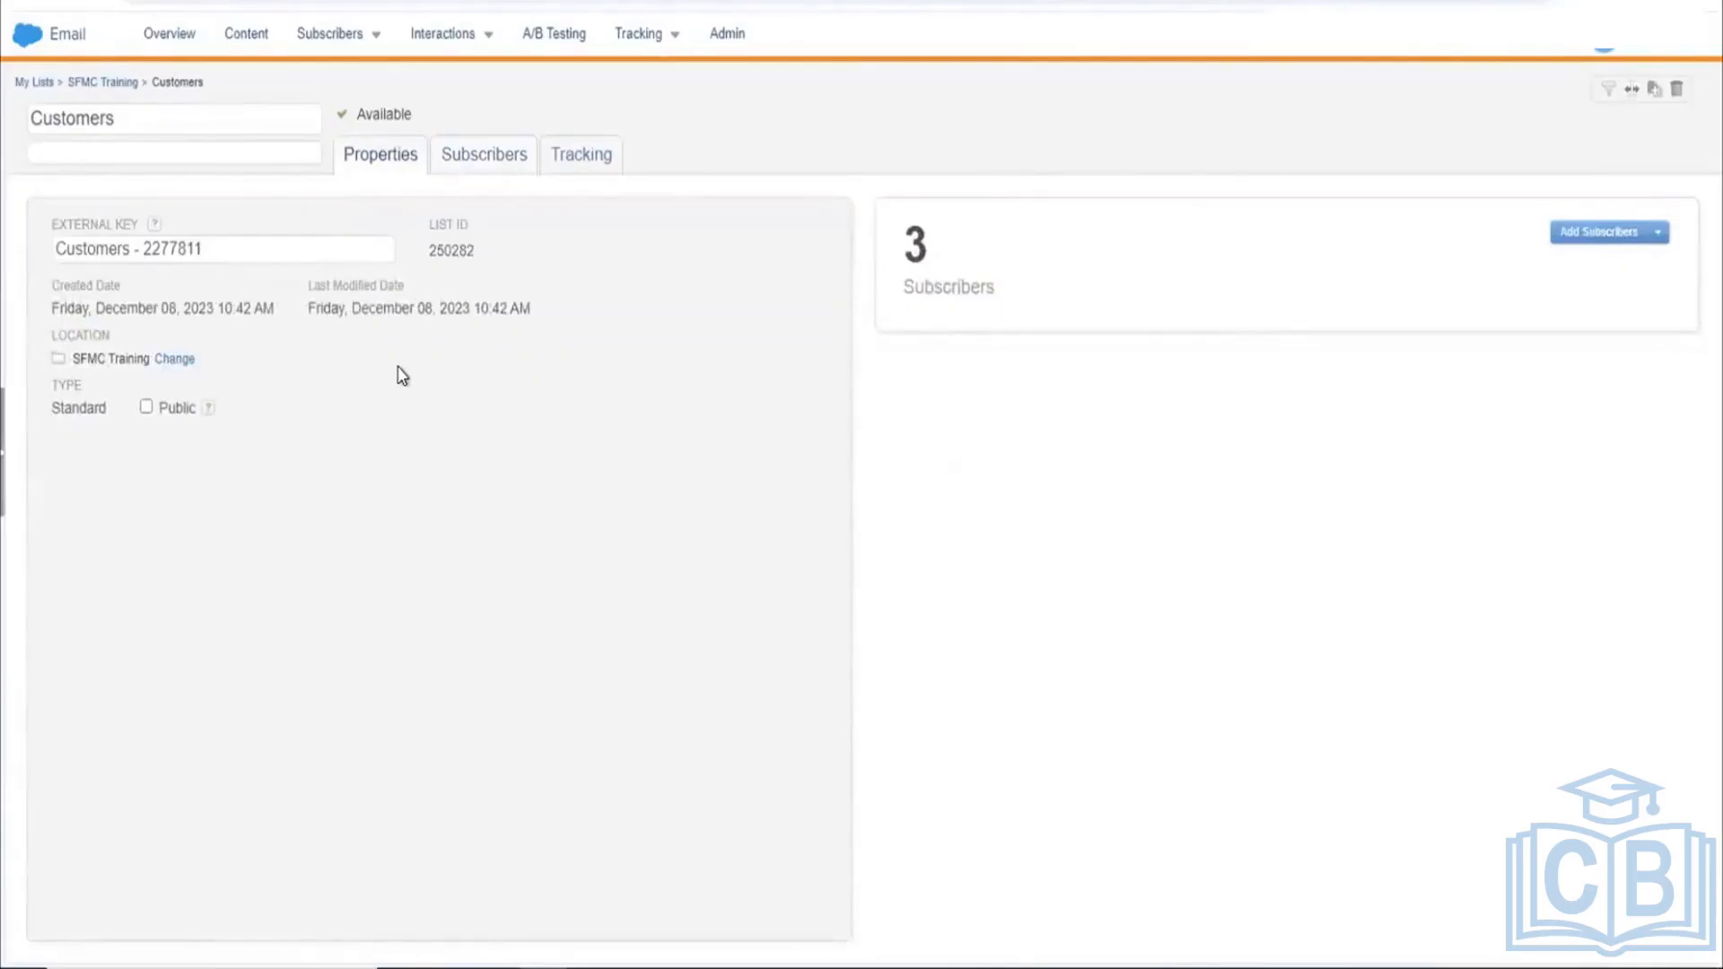
{"action": "left_click", "coordinate": [510, 171]}
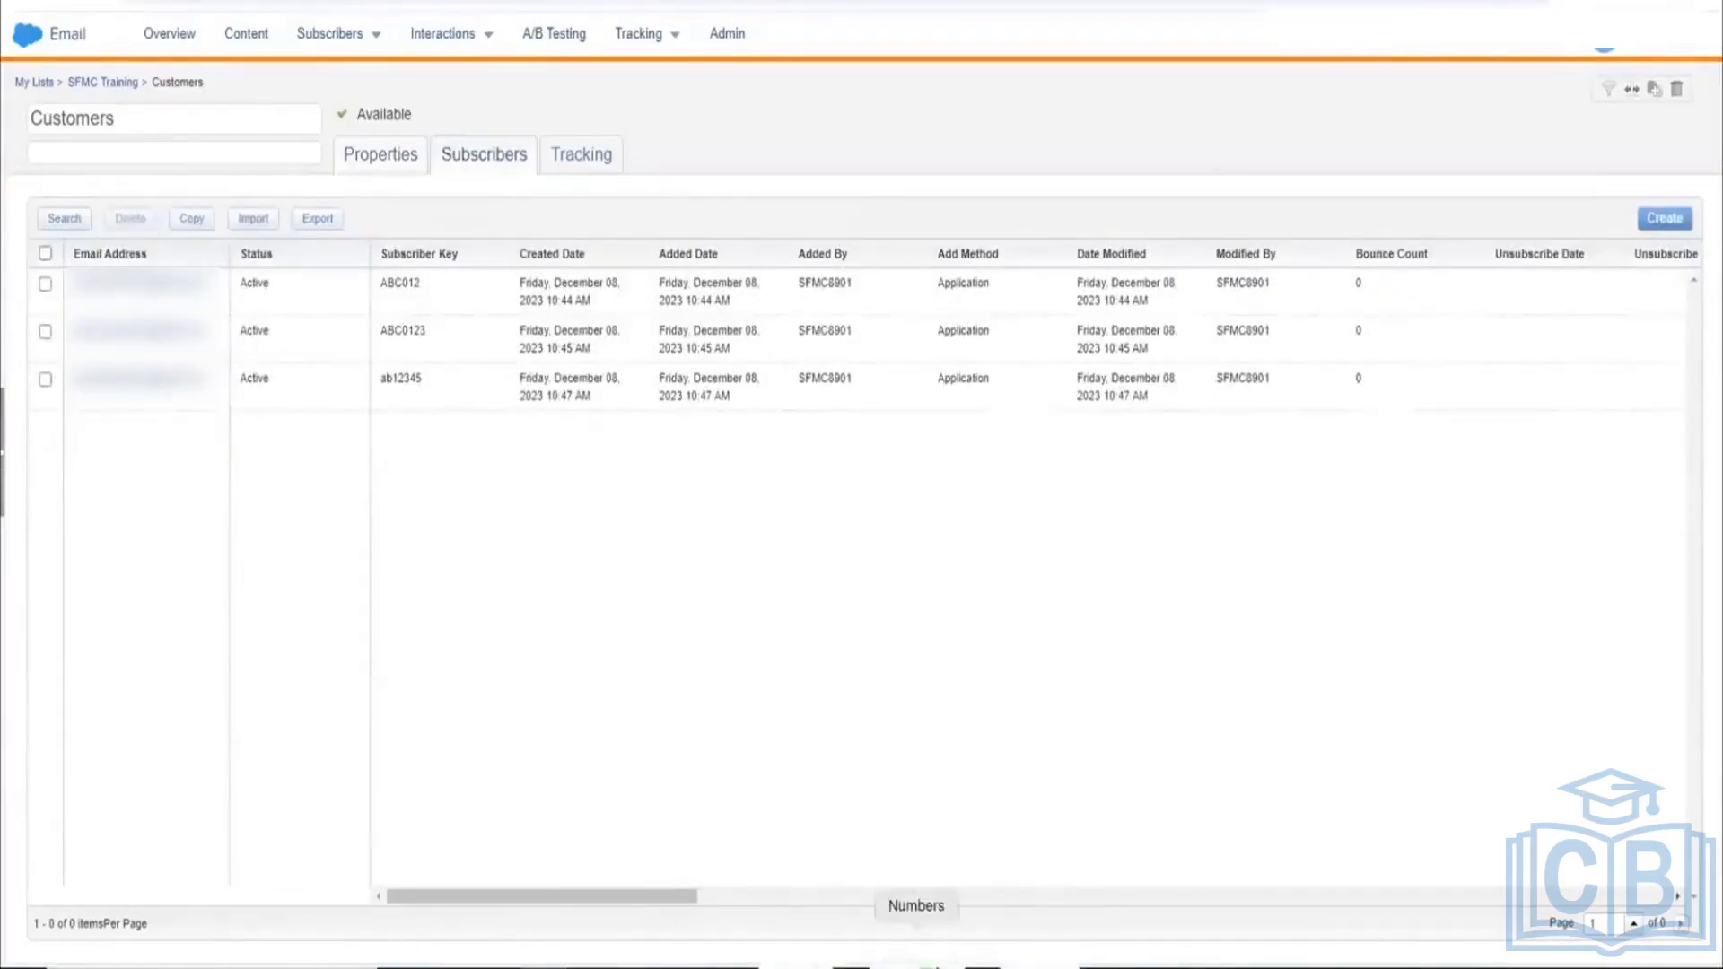
Step: Launch Microsoft Excel through Spotlight and close the blank Mail compose window
{"action": "key", "text": "super+space"}
{"action": "type", "text": "exce,"}
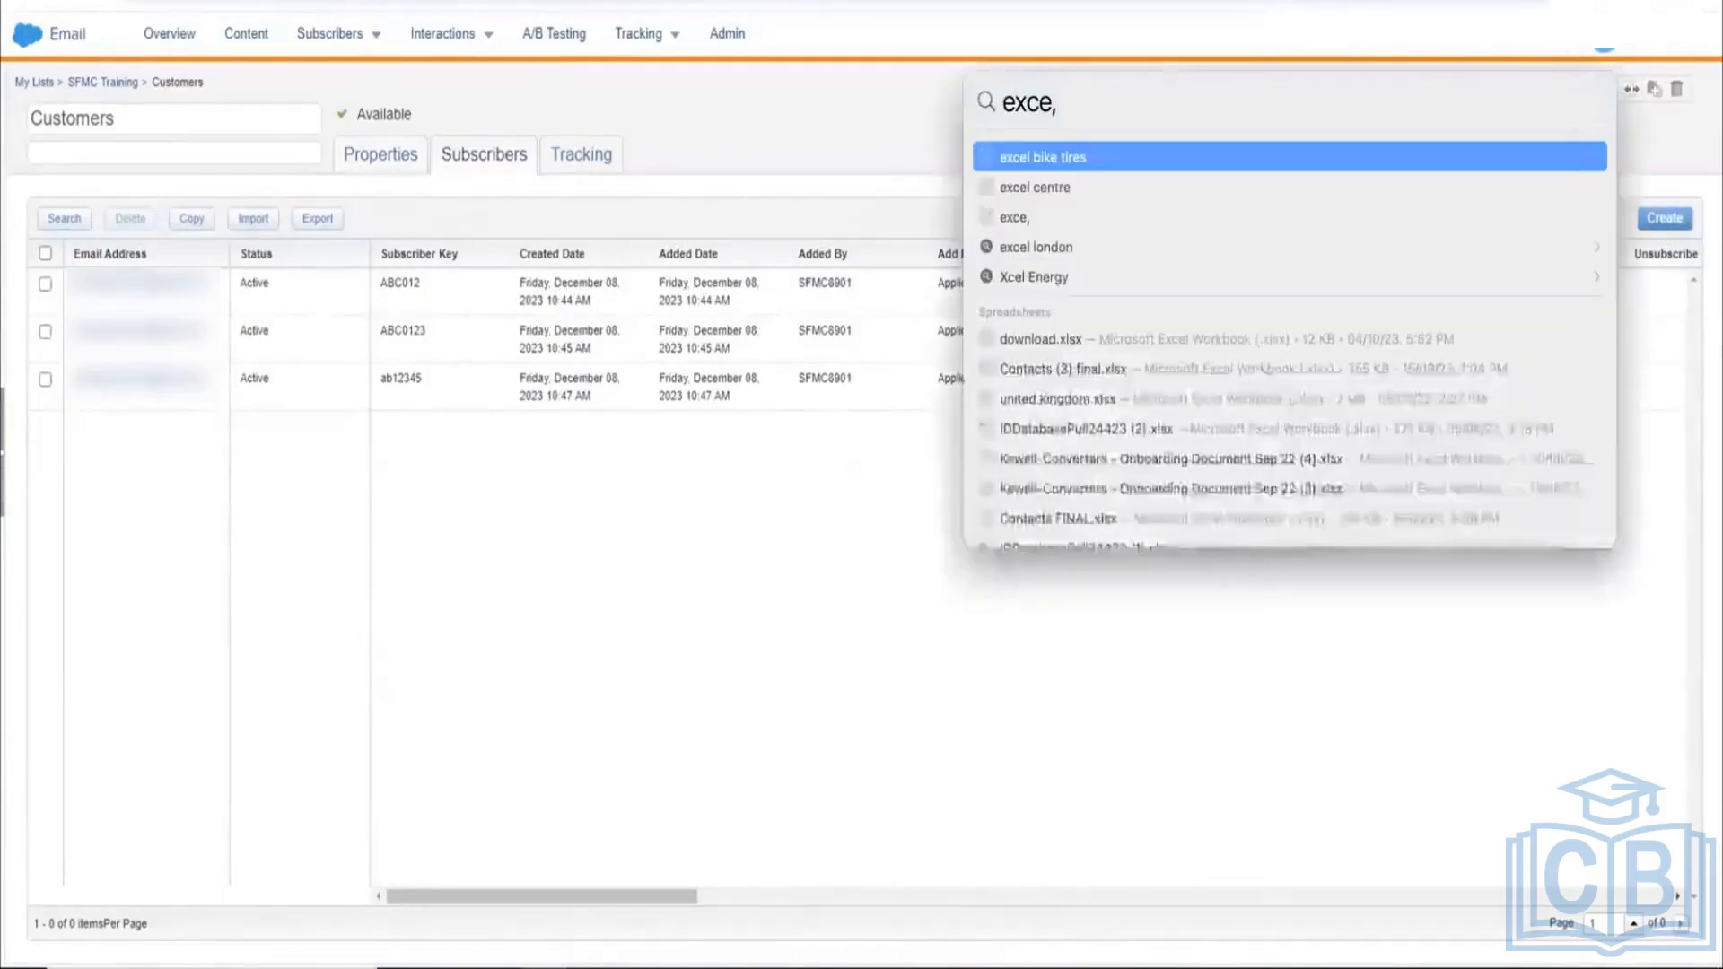
{"action": "key", "text": "BackSpace"}
{"action": "type", "text": "l"}
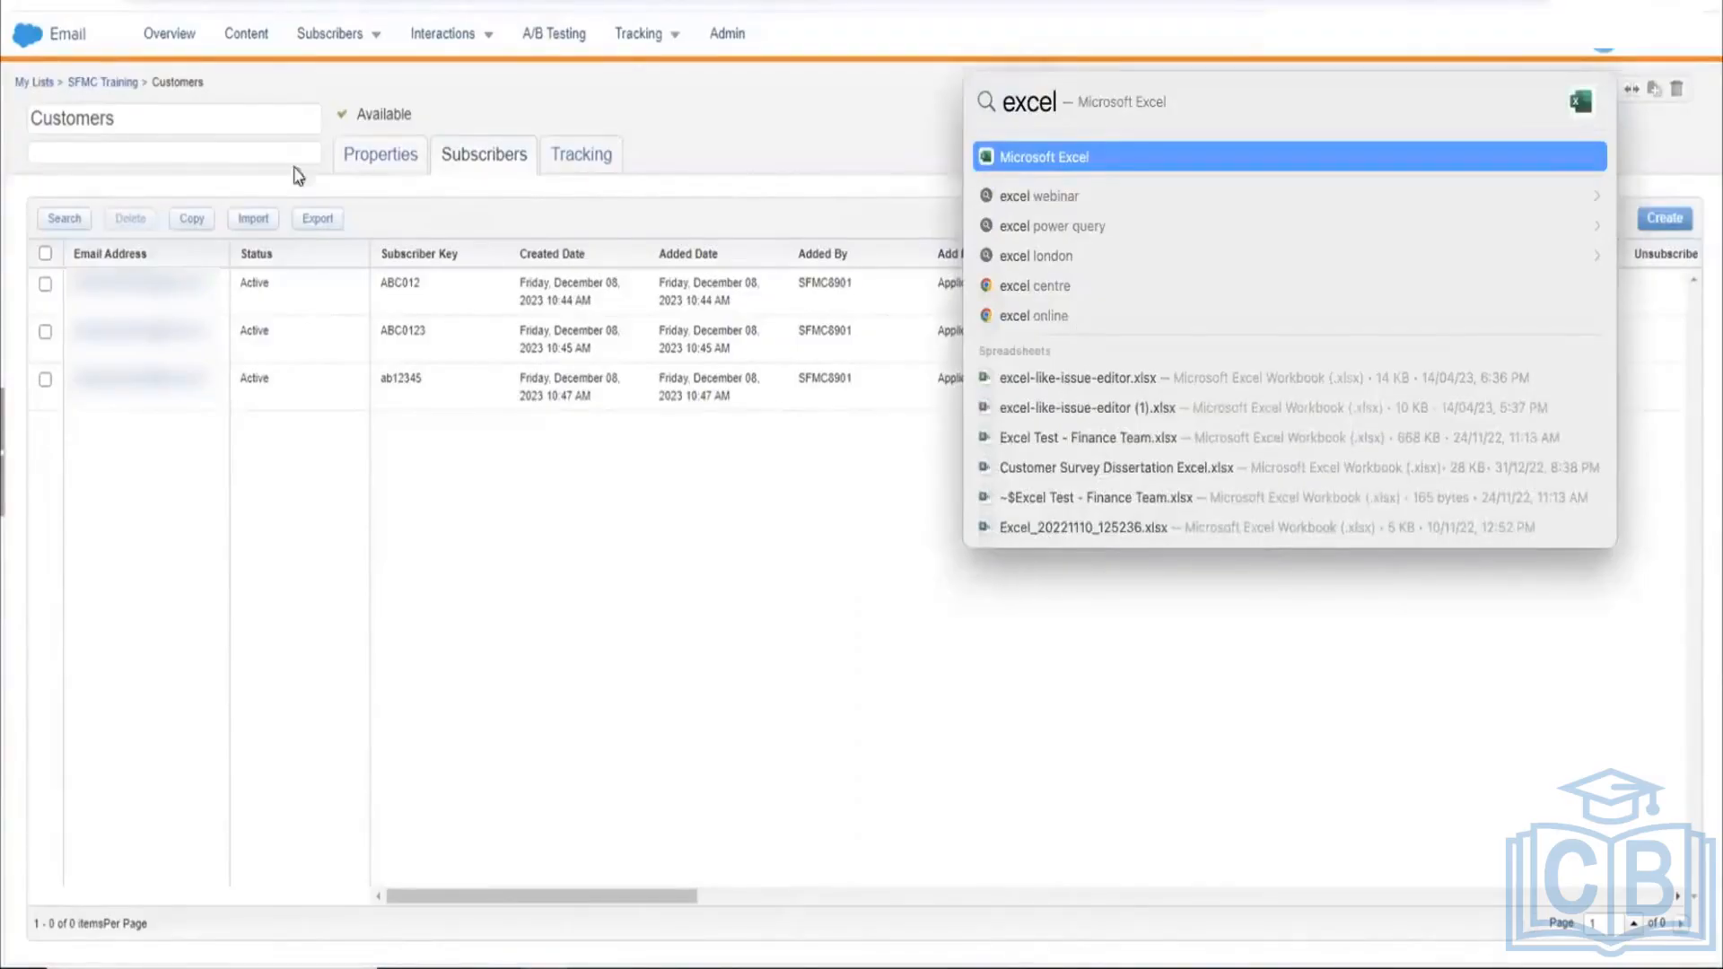
{"action": "key", "text": "Return"}
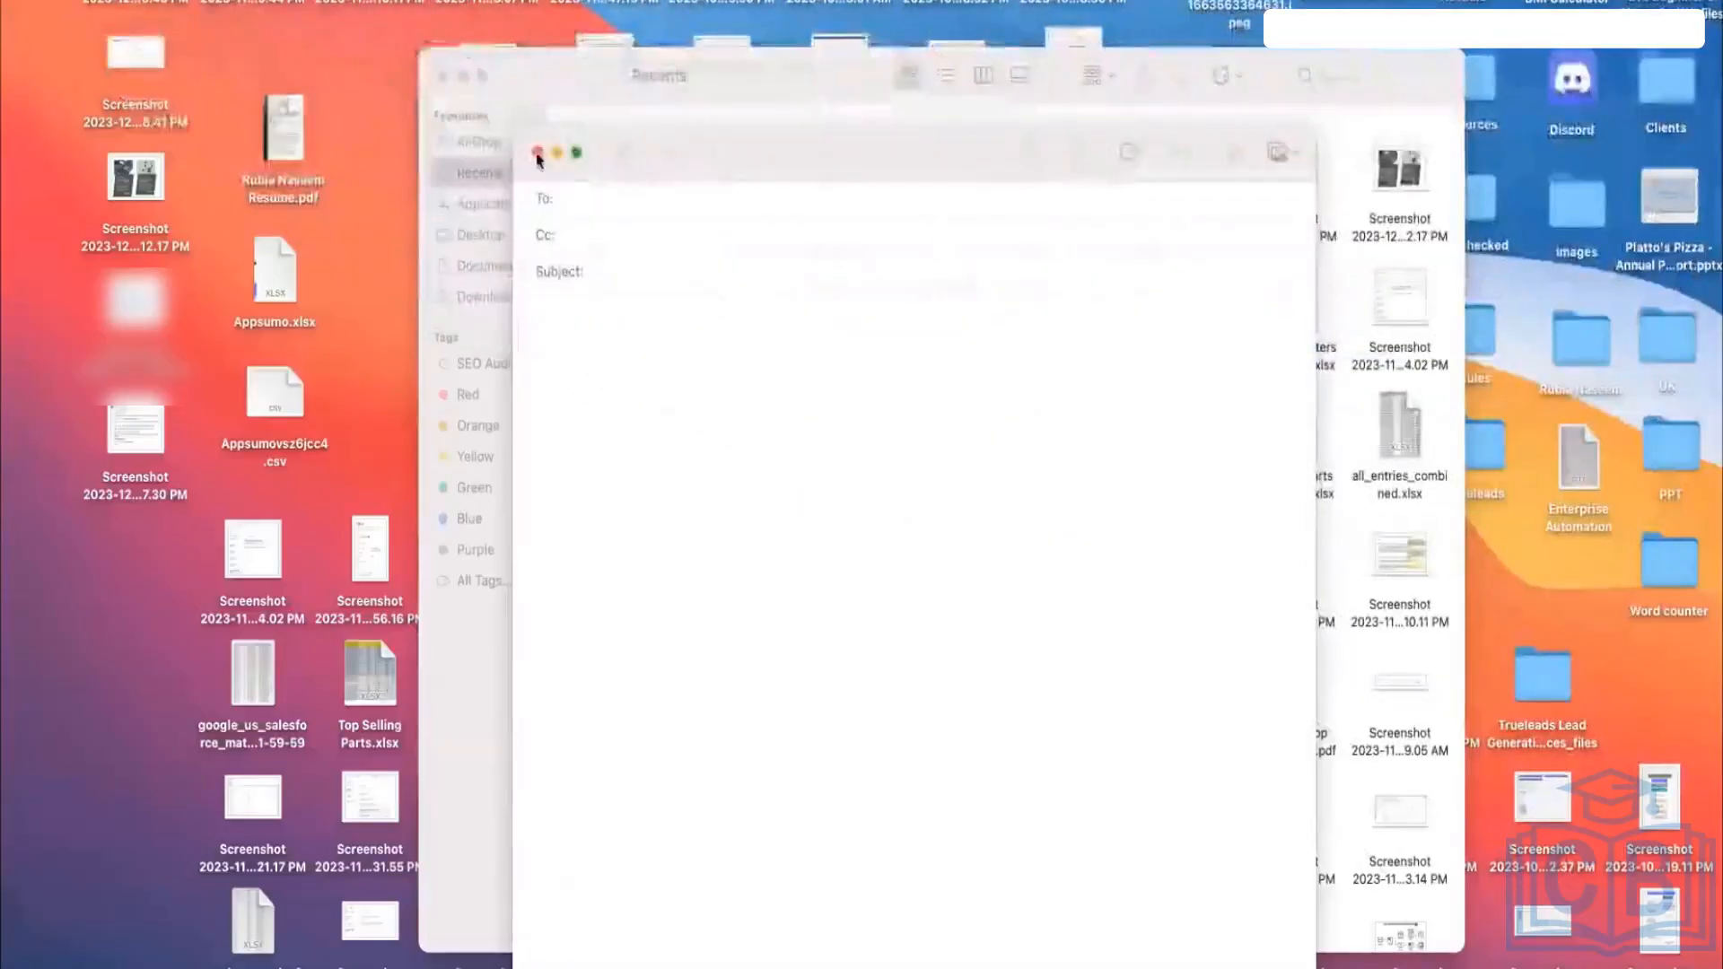
{"action": "left_click", "coordinate": [538, 152]}
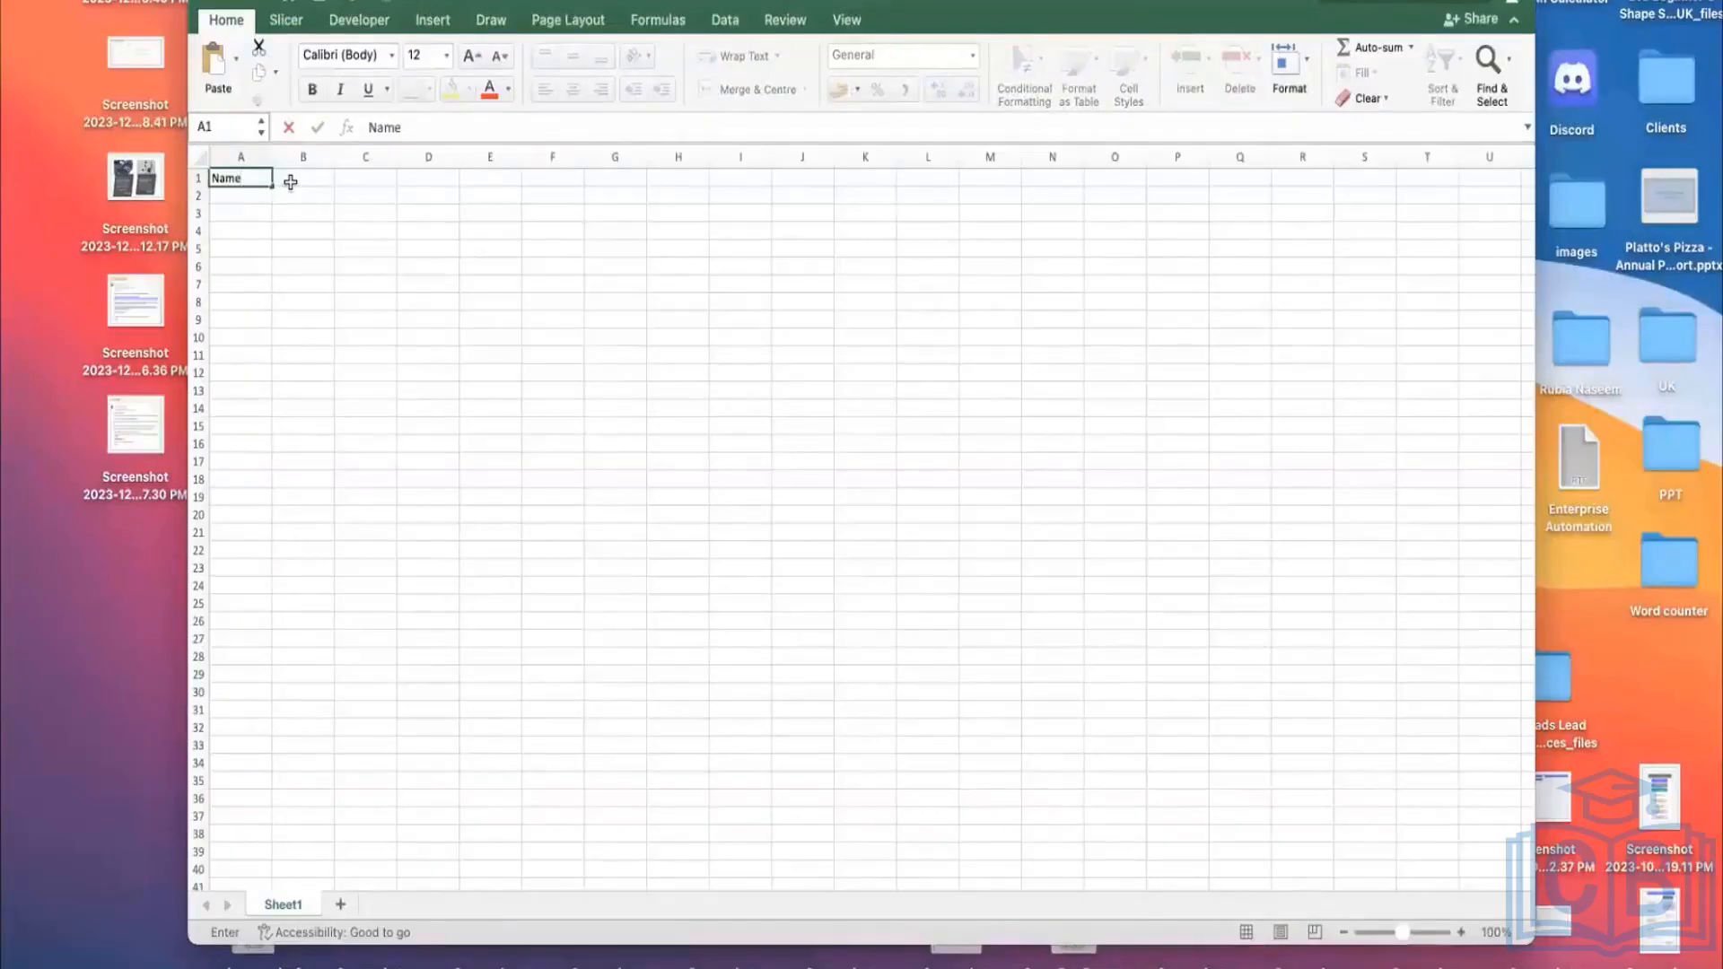
Step: Enter the headers Email, Subscriber Key and DOB in cells B1–D1
{"action": "left_click", "coordinate": [291, 181]}
{"action": "type", "text": "Email"}
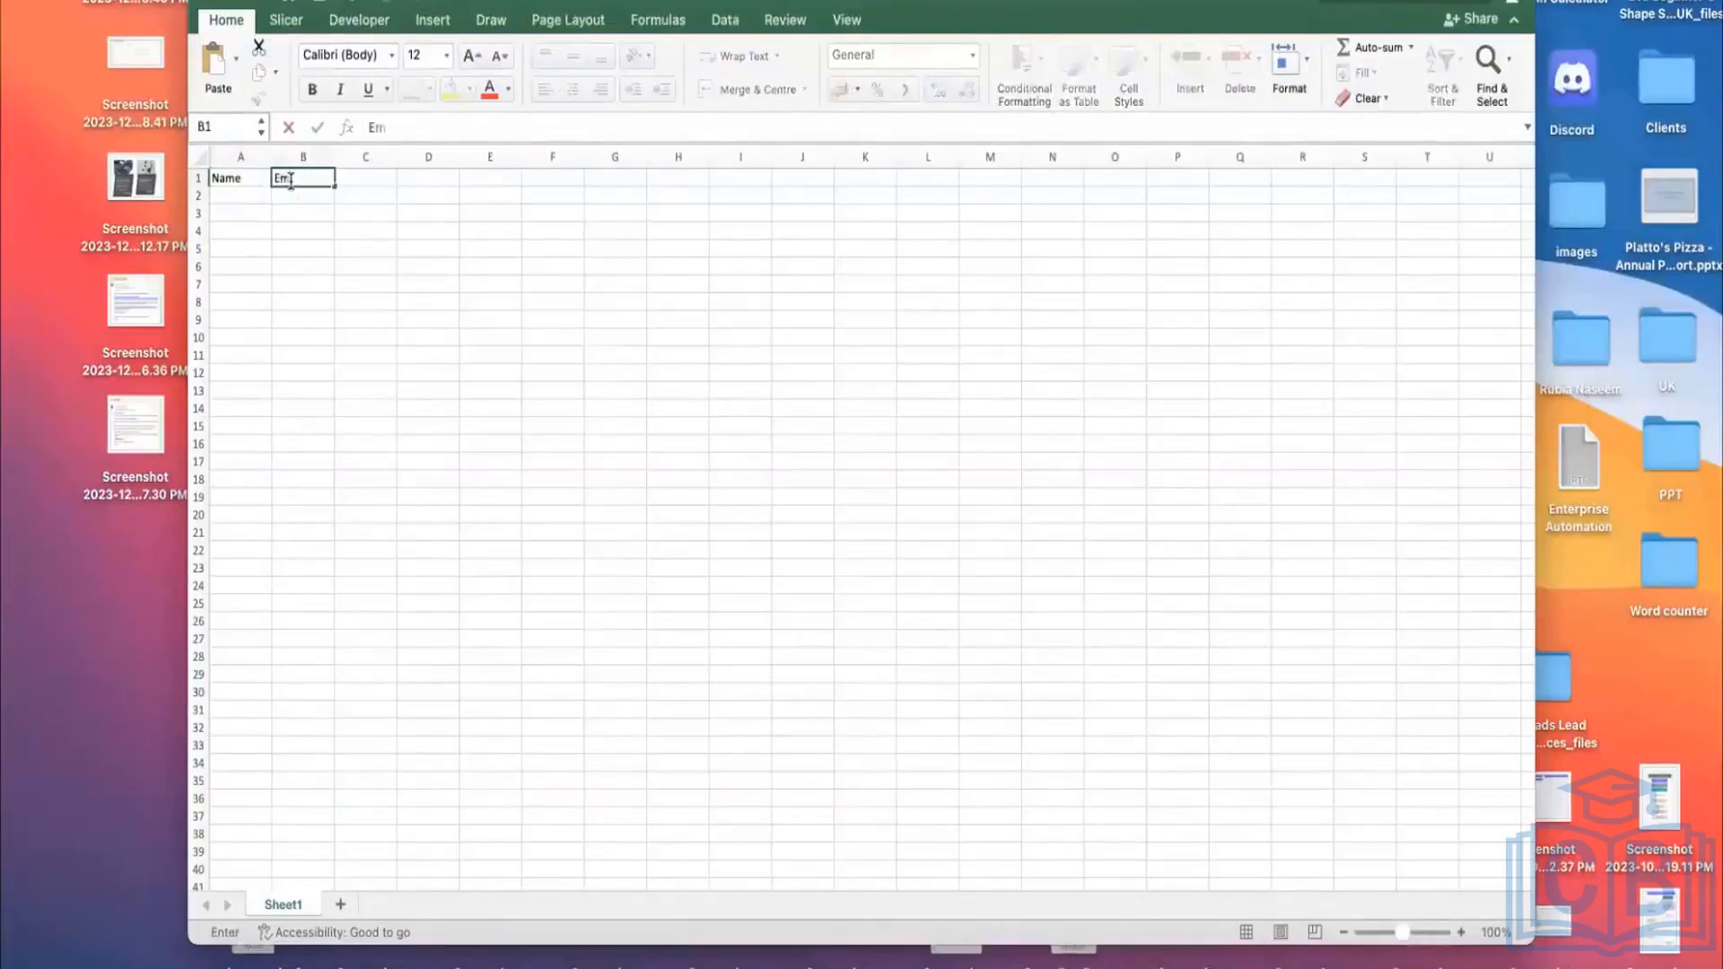
{"action": "left_click", "coordinate": [377, 176]}
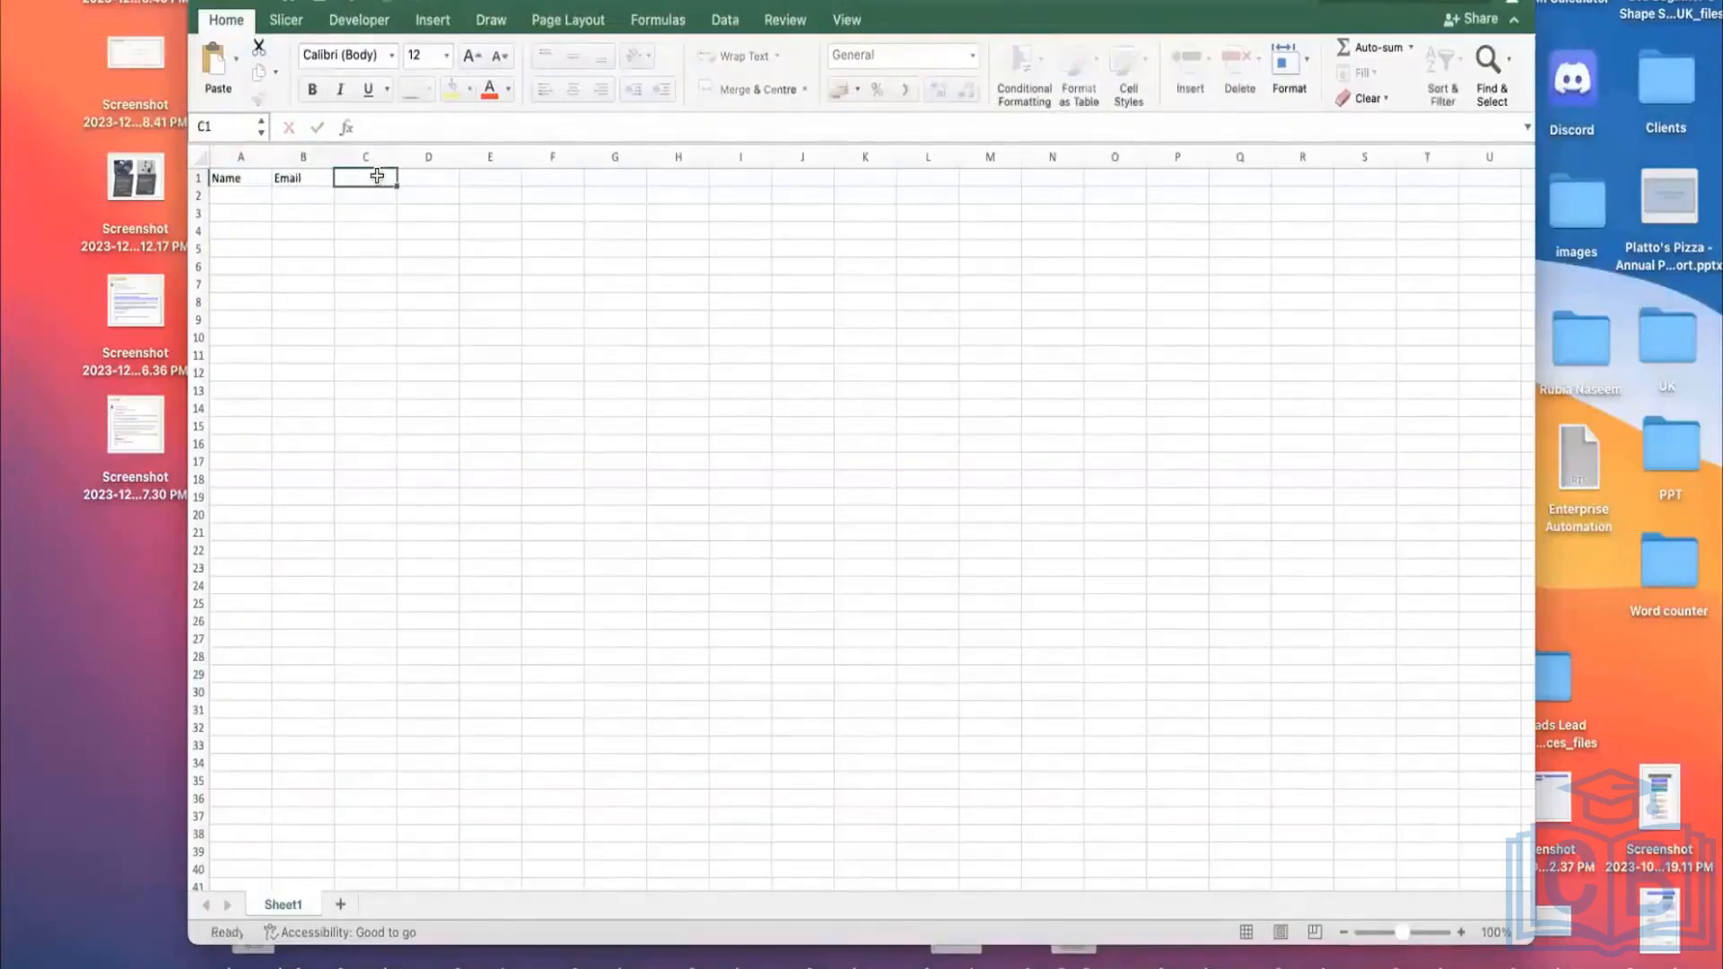
{"action": "type", "text": "Sub"}
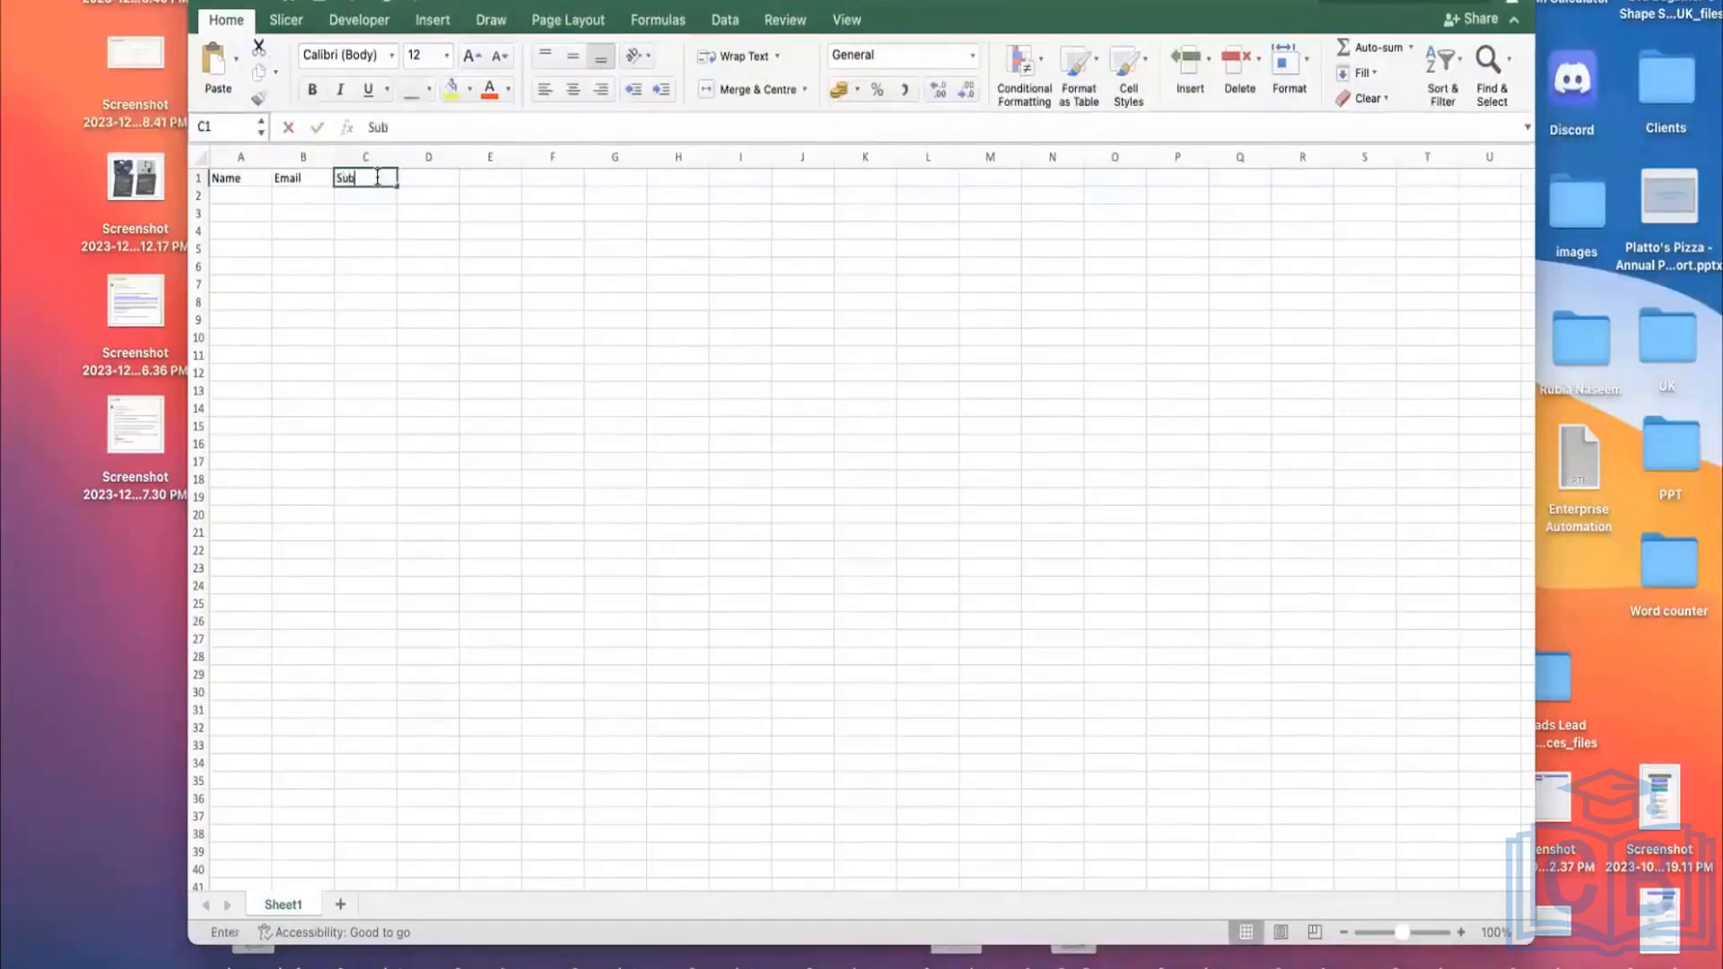
{"action": "type", "text": "scriber Key"}
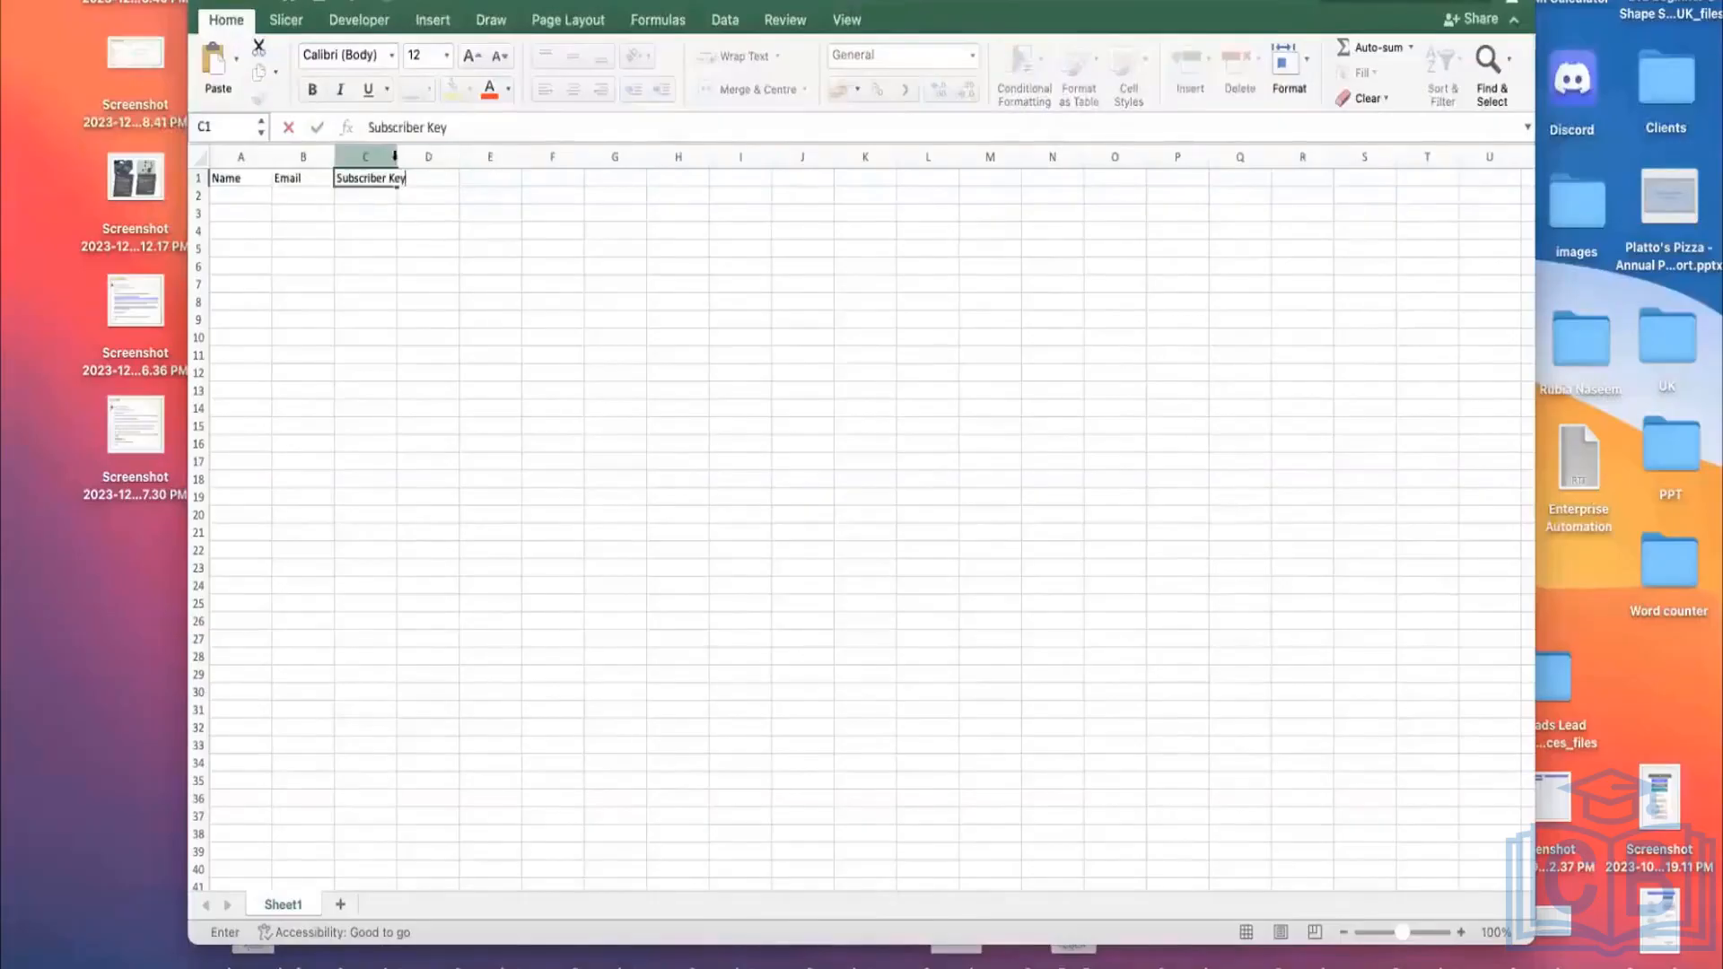
{"action": "left_click_drag", "start_coordinate": [386, 154], "coordinate": [454, 177]}
{"action": "left_click", "coordinate": [534, 240]}
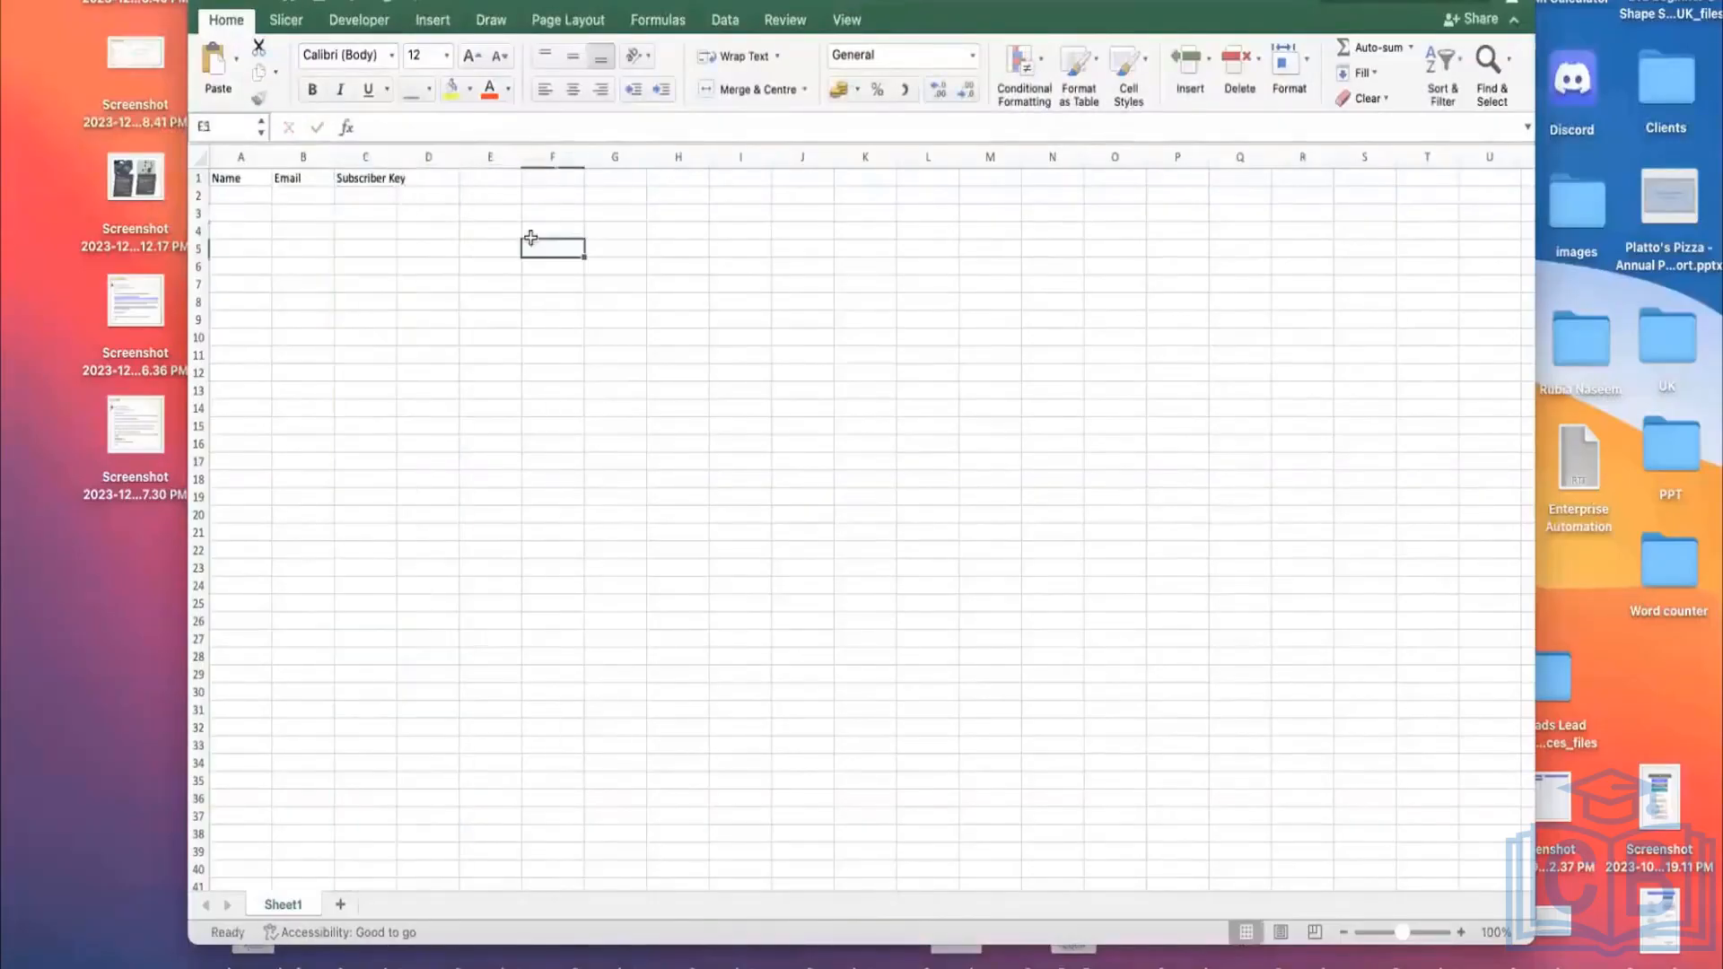
{"action": "left_click", "coordinate": [443, 179]}
{"action": "type", "text": "DOB"}
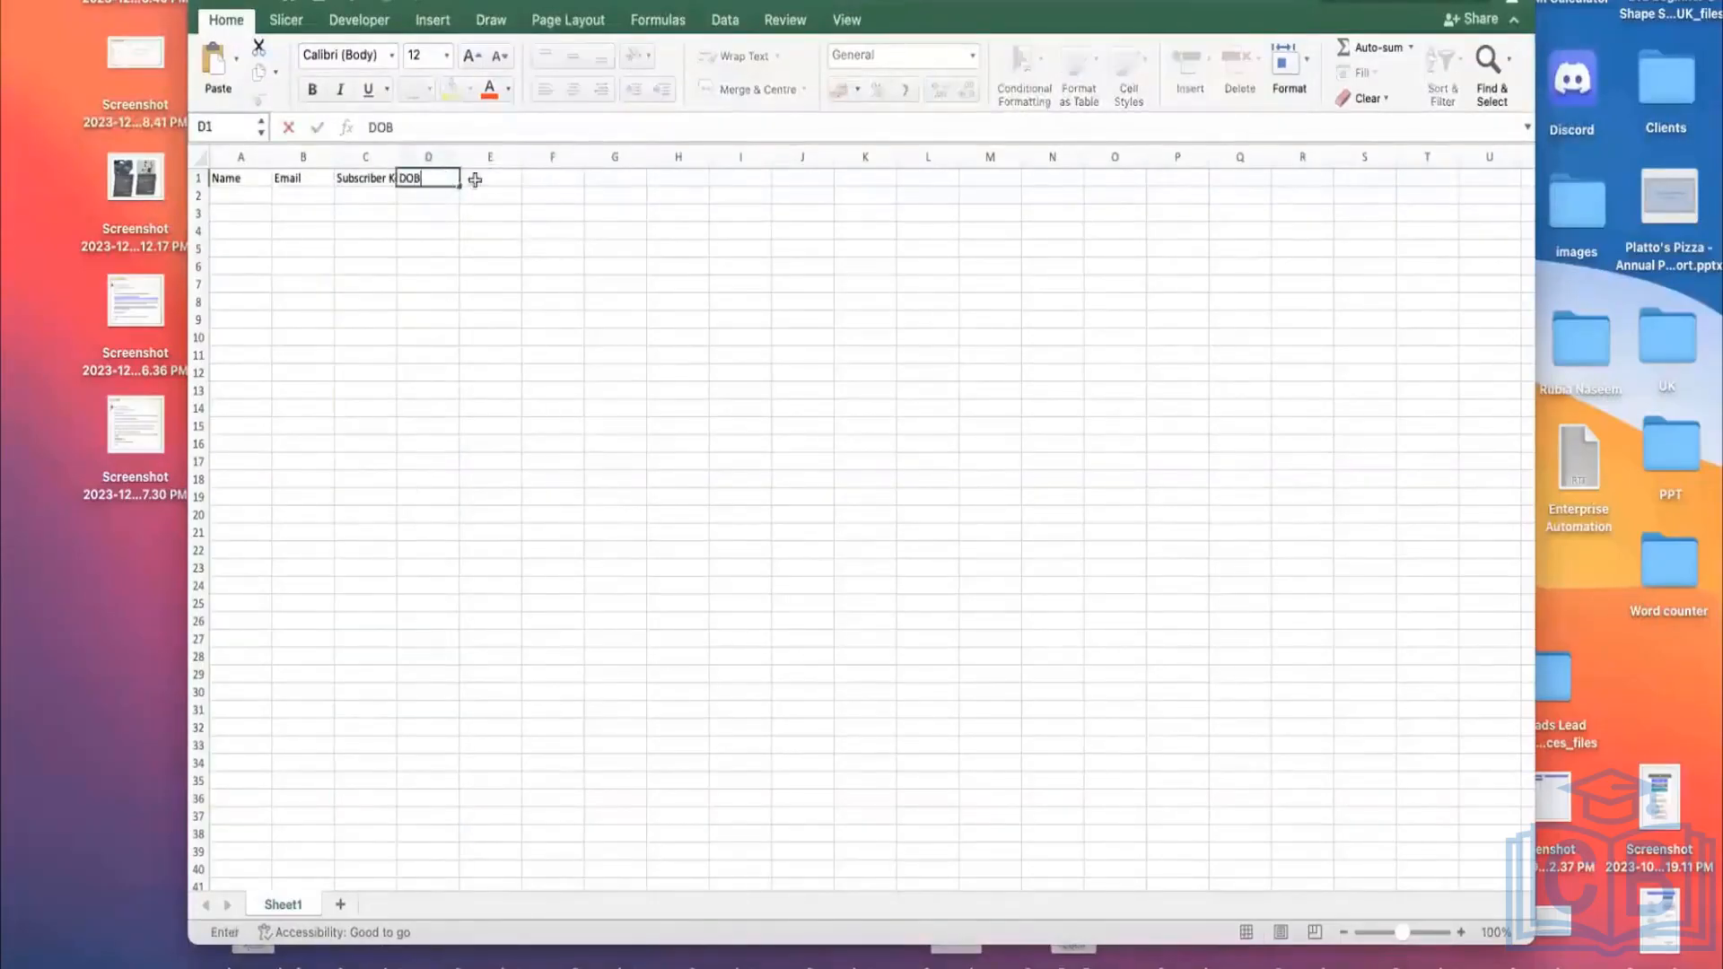
{"action": "left_click", "coordinate": [472, 177]}
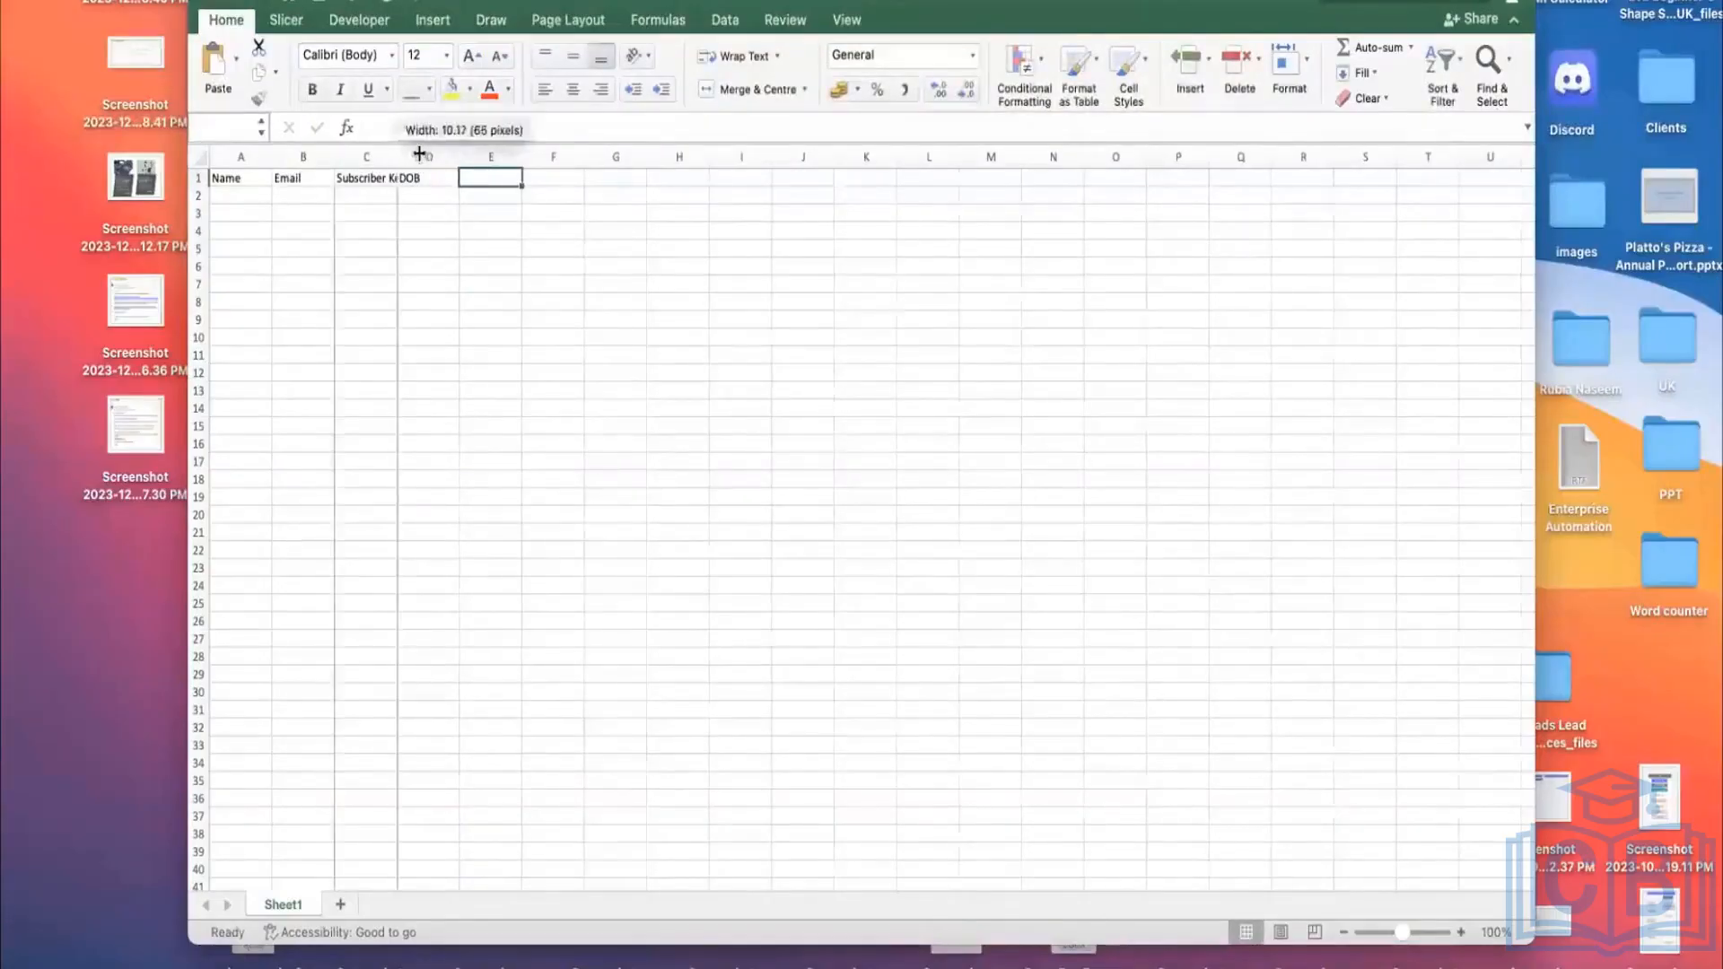
Step: Autofit column C to Subscriber Key and enter City in E1
{"action": "double_click", "coordinate": [400, 155]}
{"action": "left_click", "coordinate": [250, 195]}
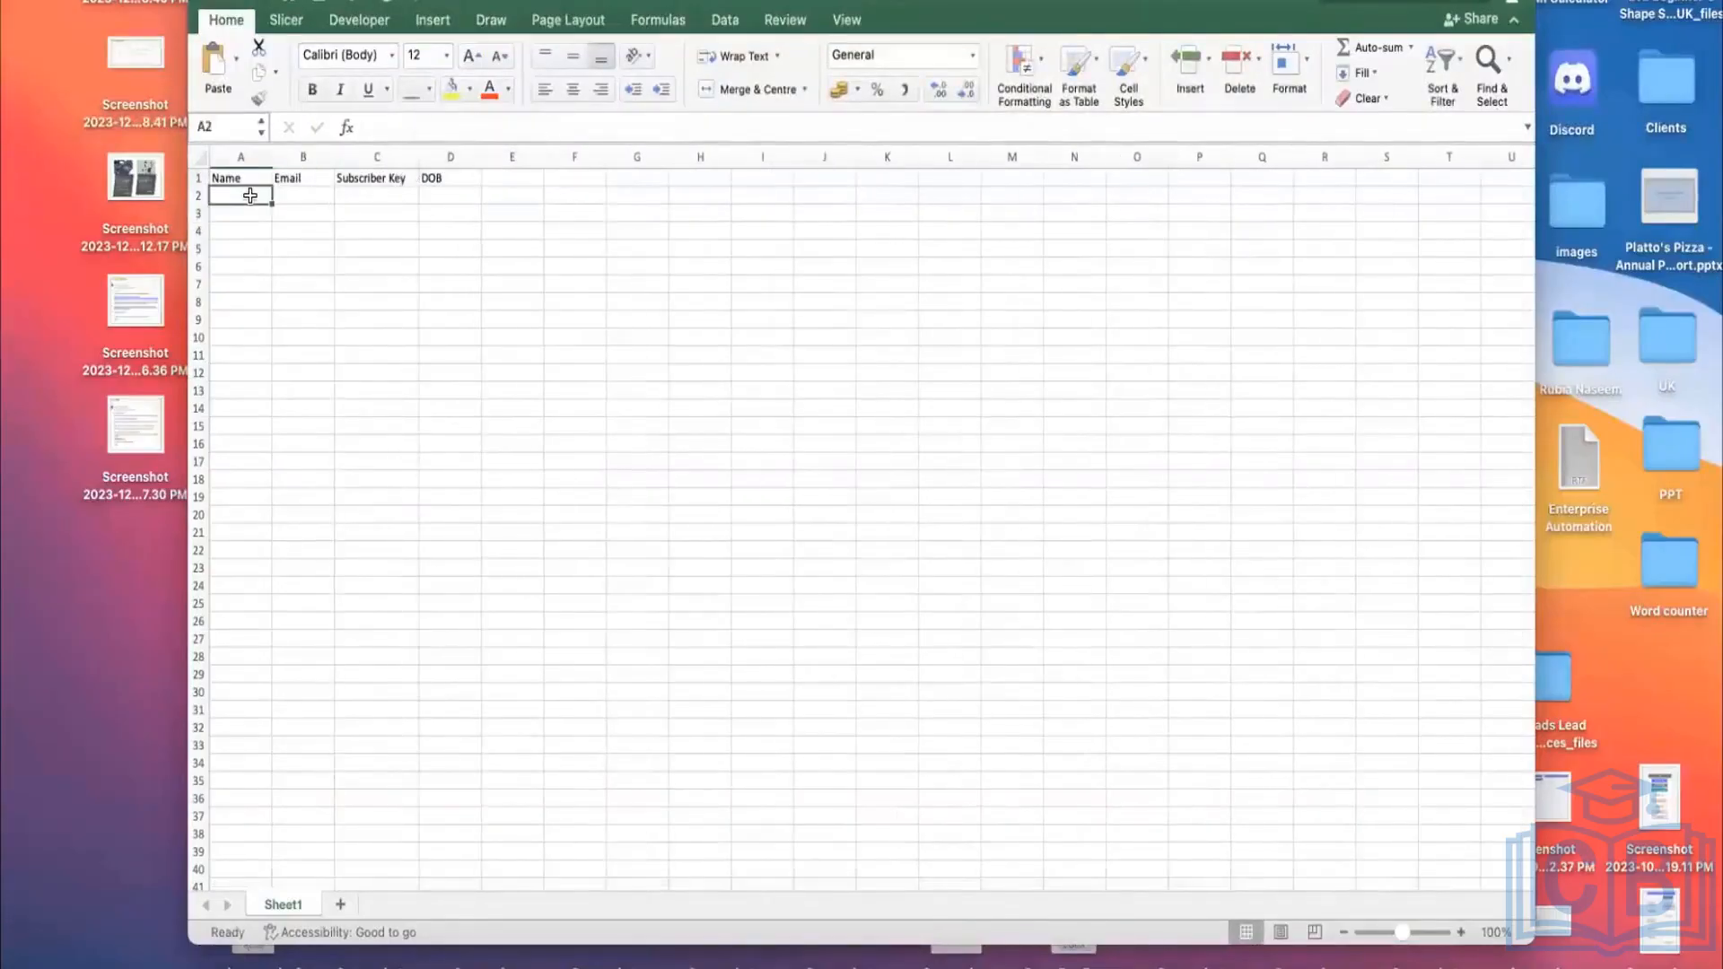
{"action": "left_click", "coordinate": [476, 182]}
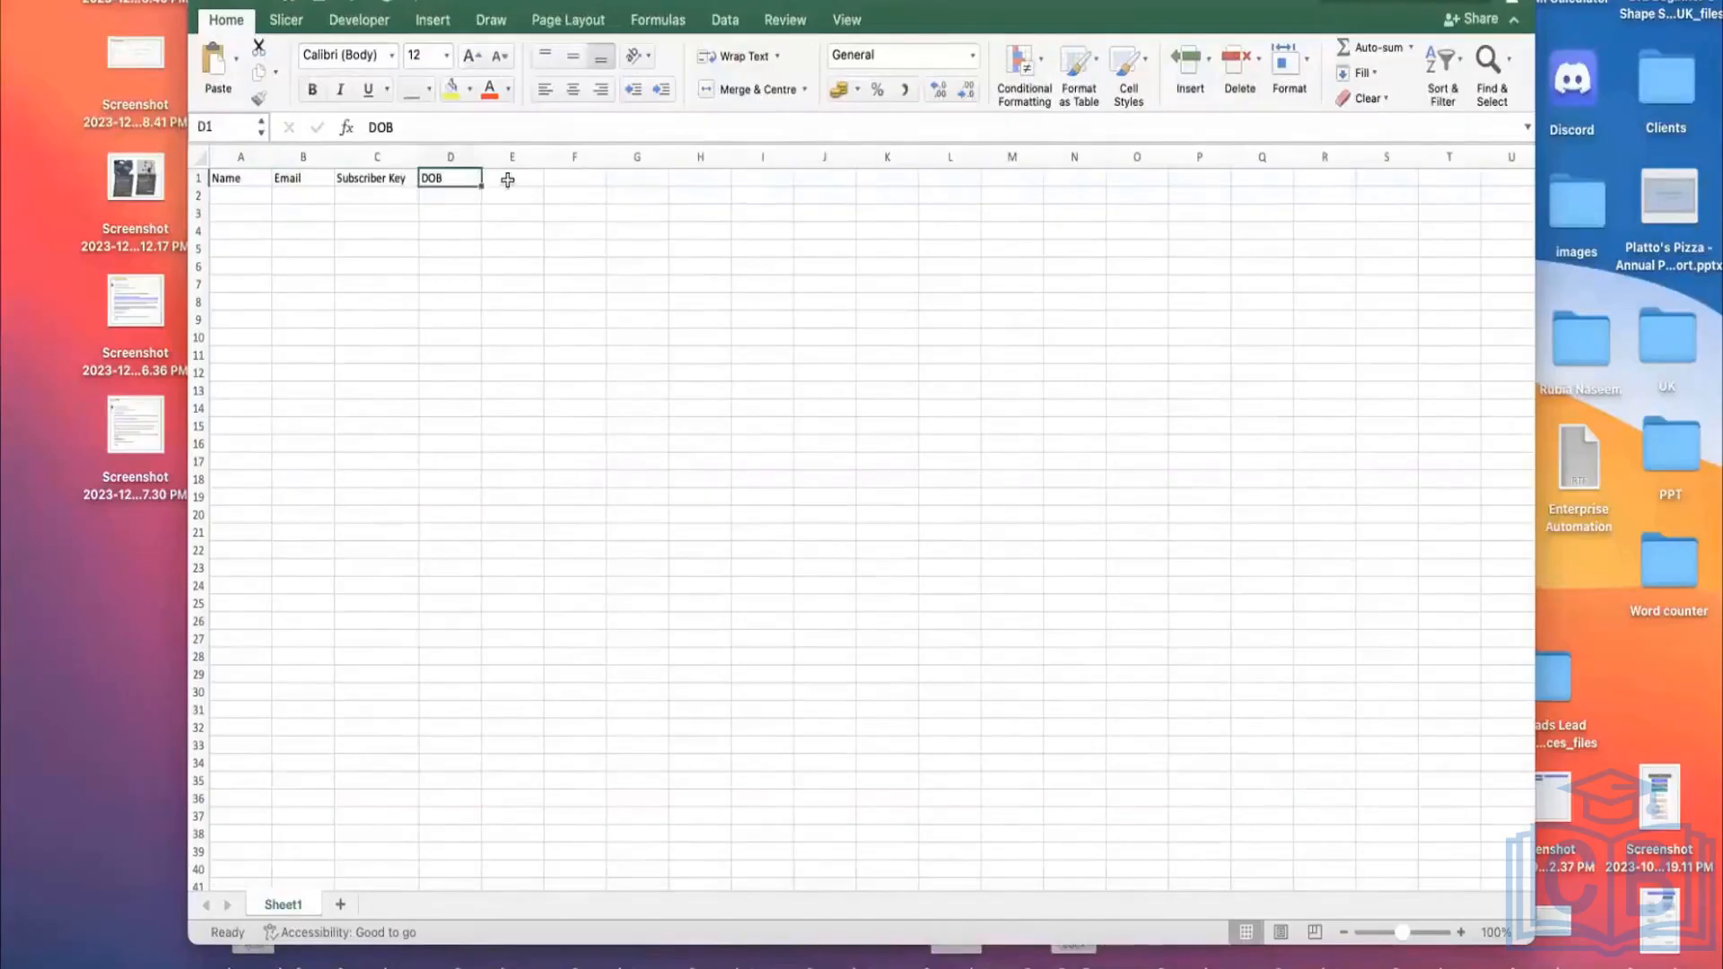
{"action": "left_click", "coordinate": [506, 180]}
{"action": "type", "text": "City"}
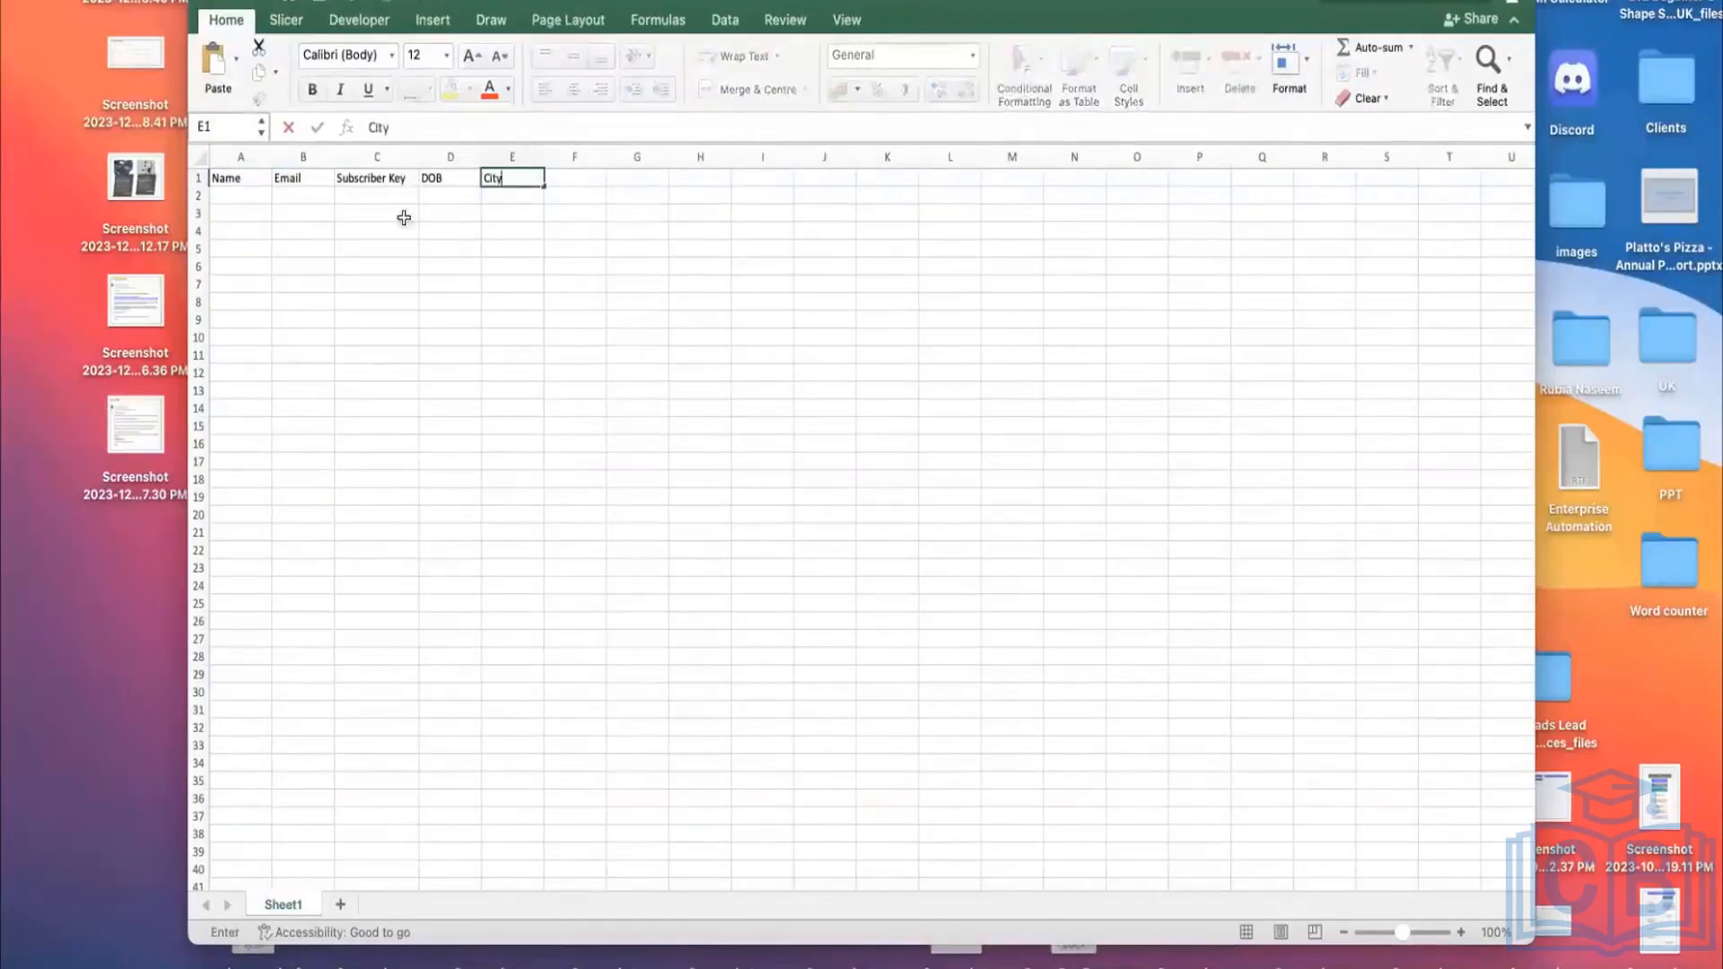
{"action": "left_click", "coordinate": [240, 197]}
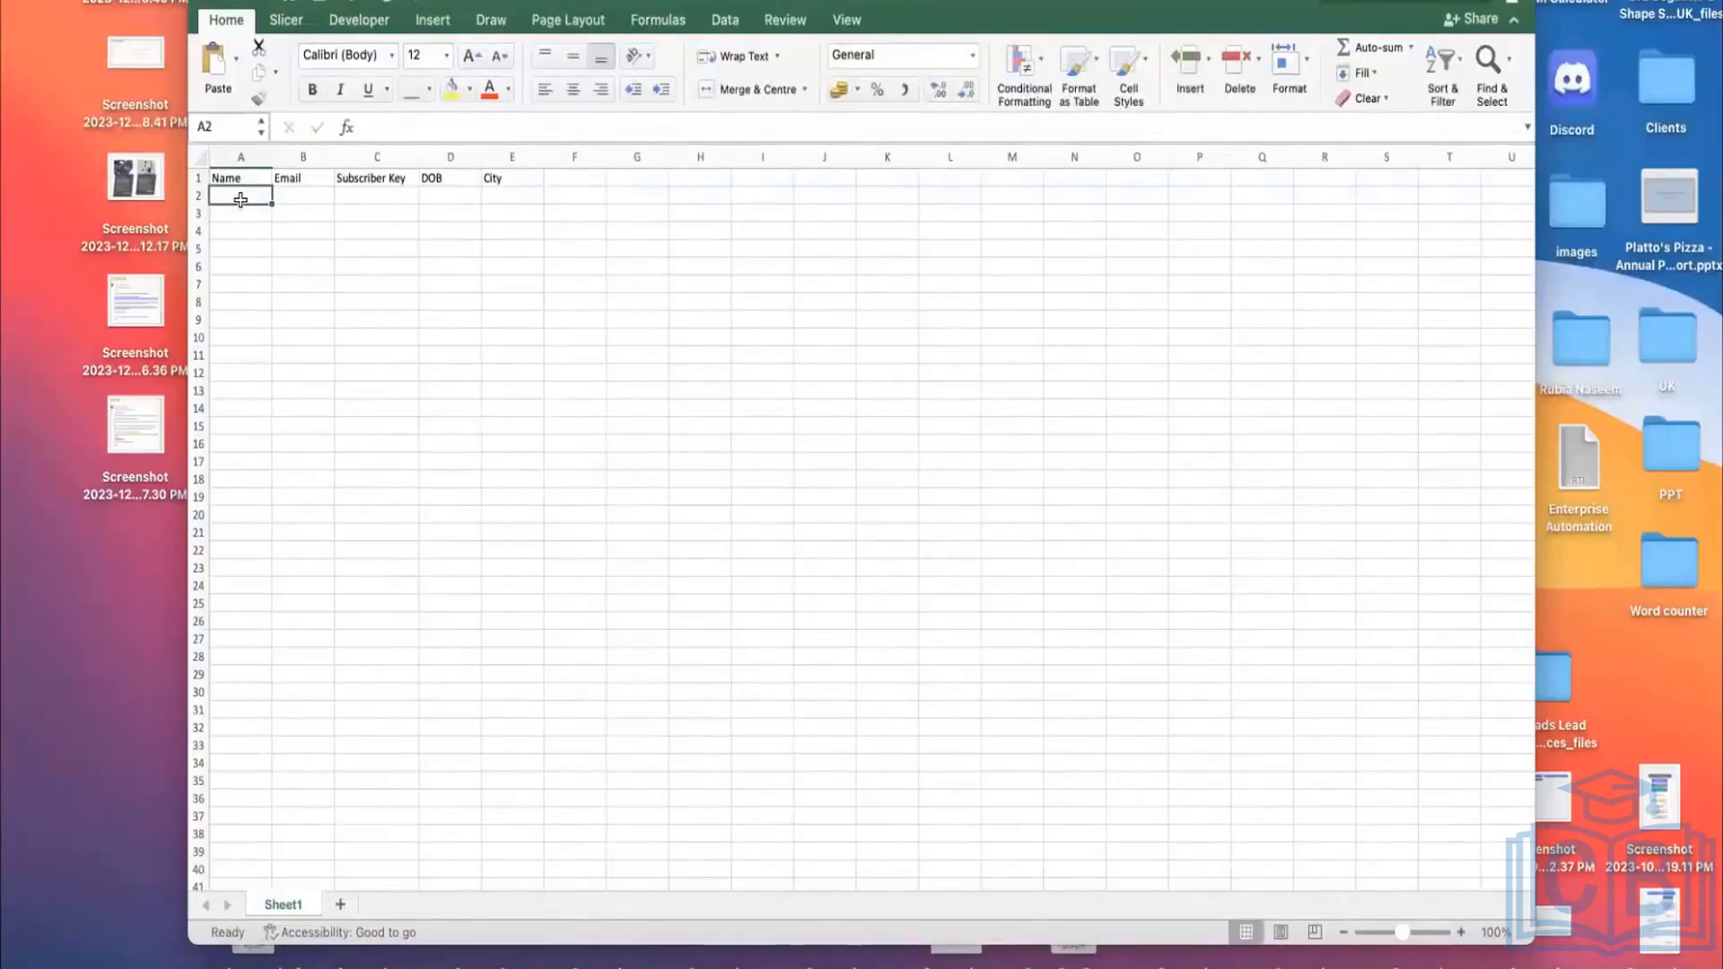
Step: Enter the two subscribers' first names in A2 and A3
{"action": "type", "text": "Rubia"}
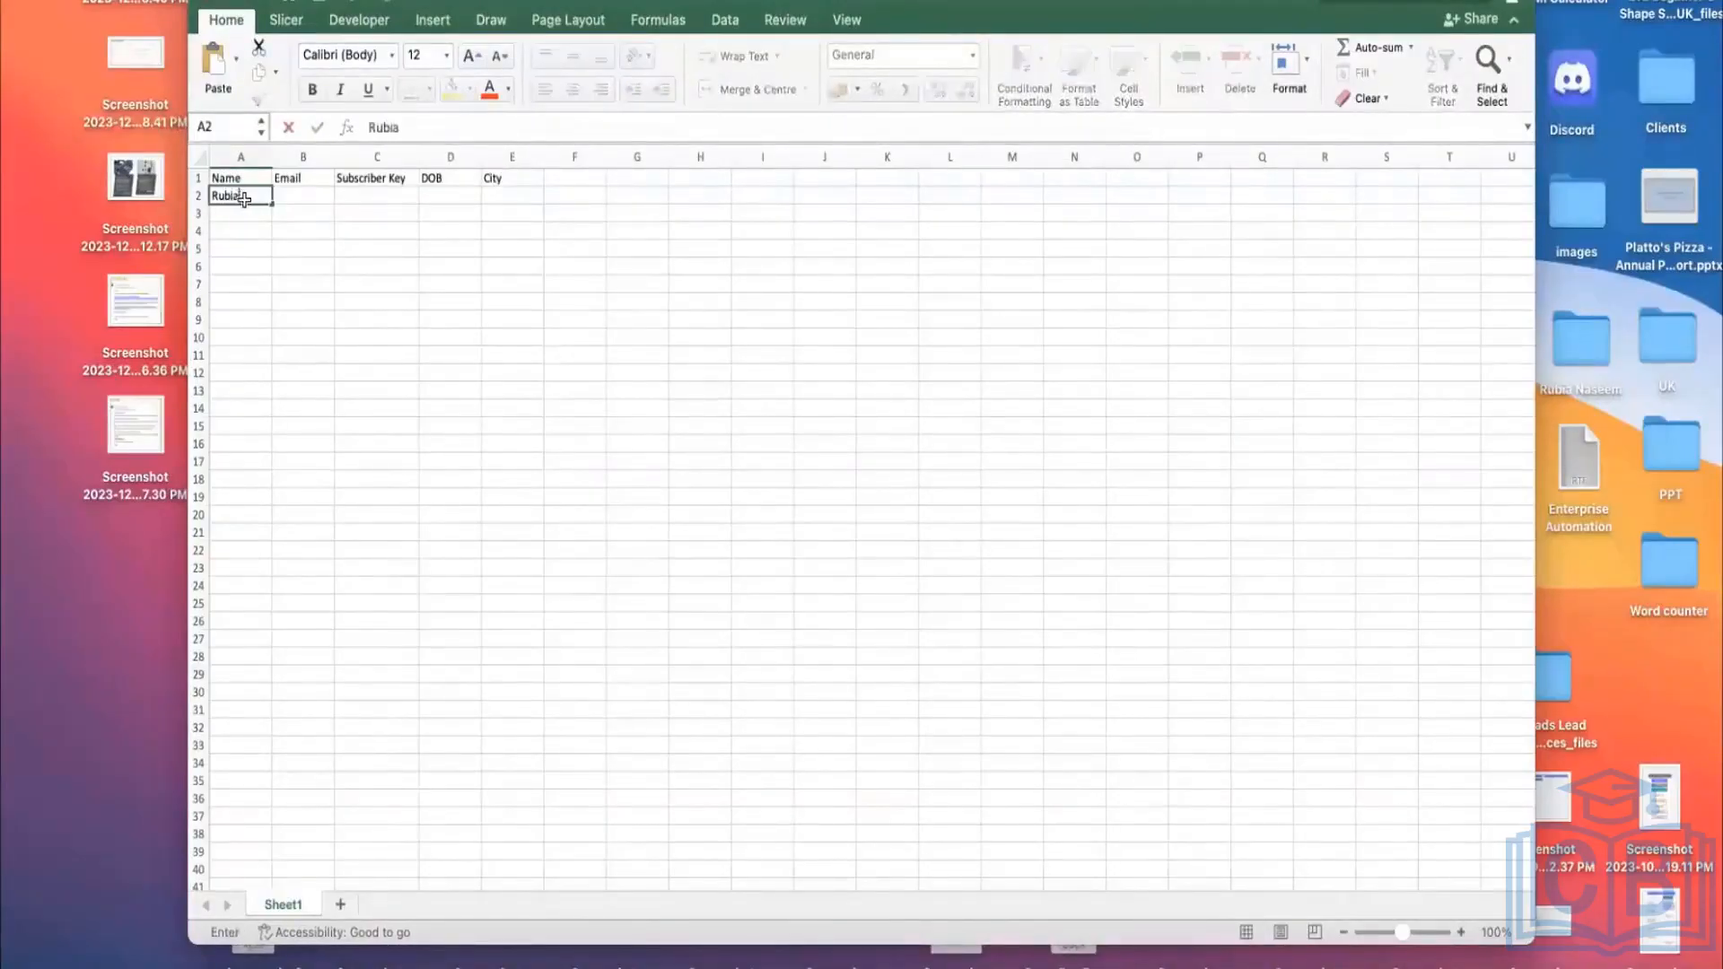
{"action": "left_click", "coordinate": [254, 213]}
{"action": "type", "text": "Ankt"}
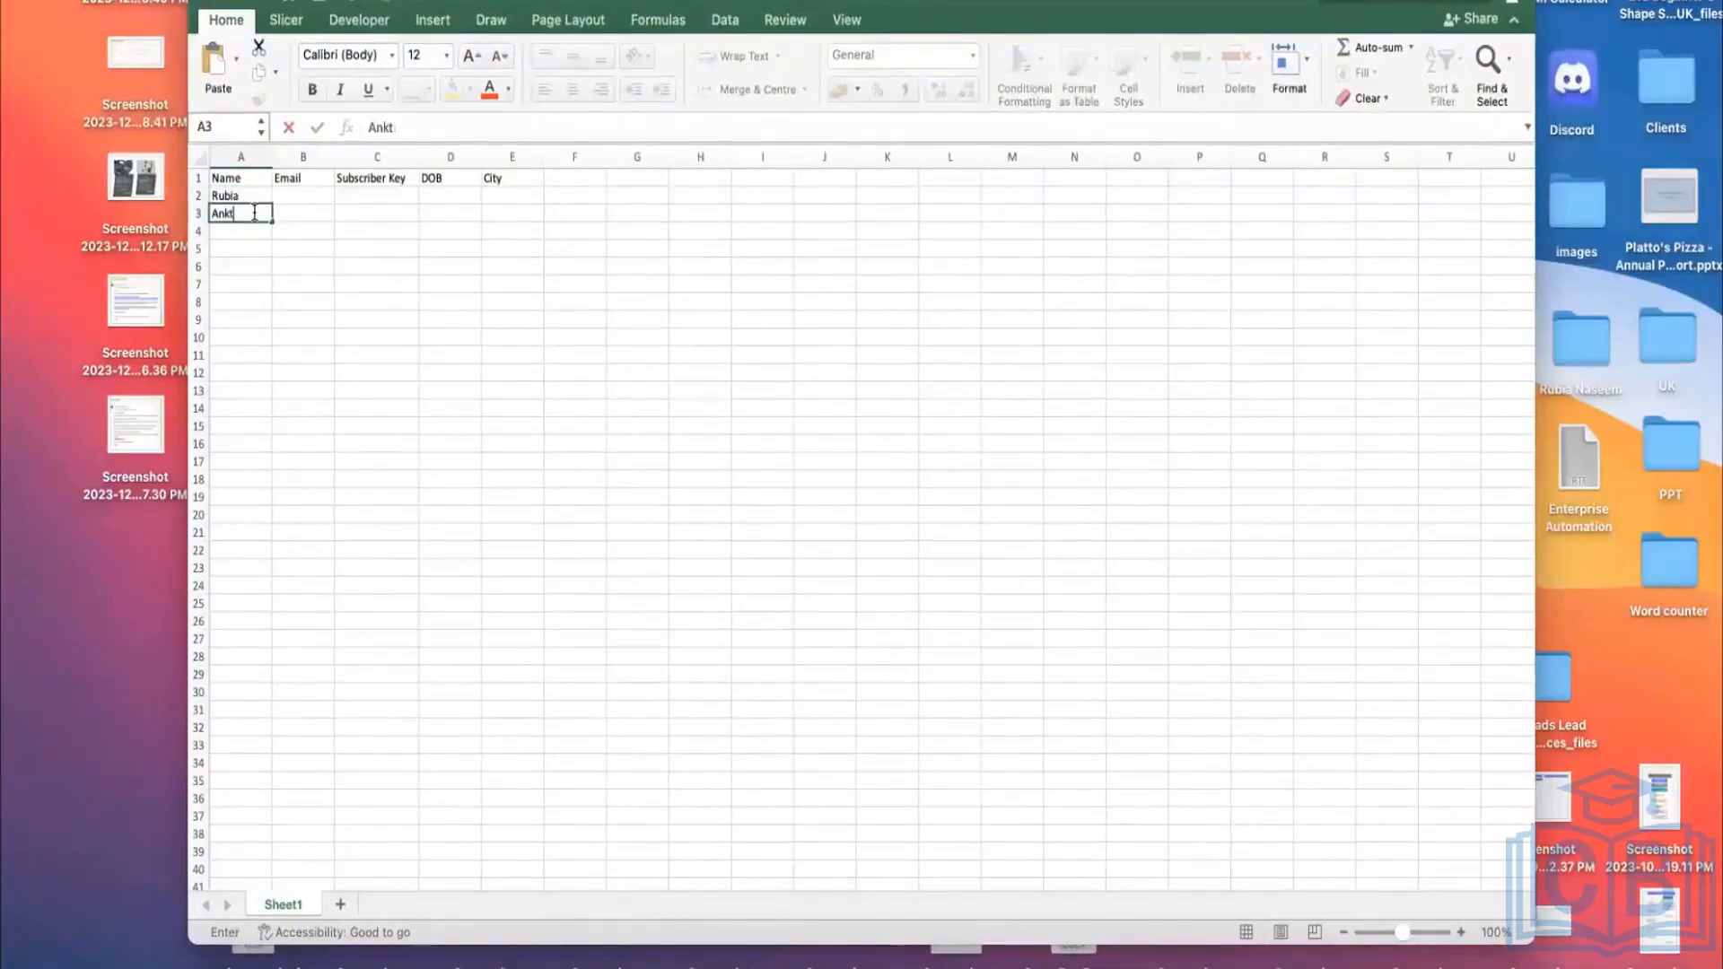
{"action": "key", "text": "BackSpace"}
{"action": "left_click", "coordinate": [231, 243]}
{"action": "left_click", "coordinate": [250, 224]}
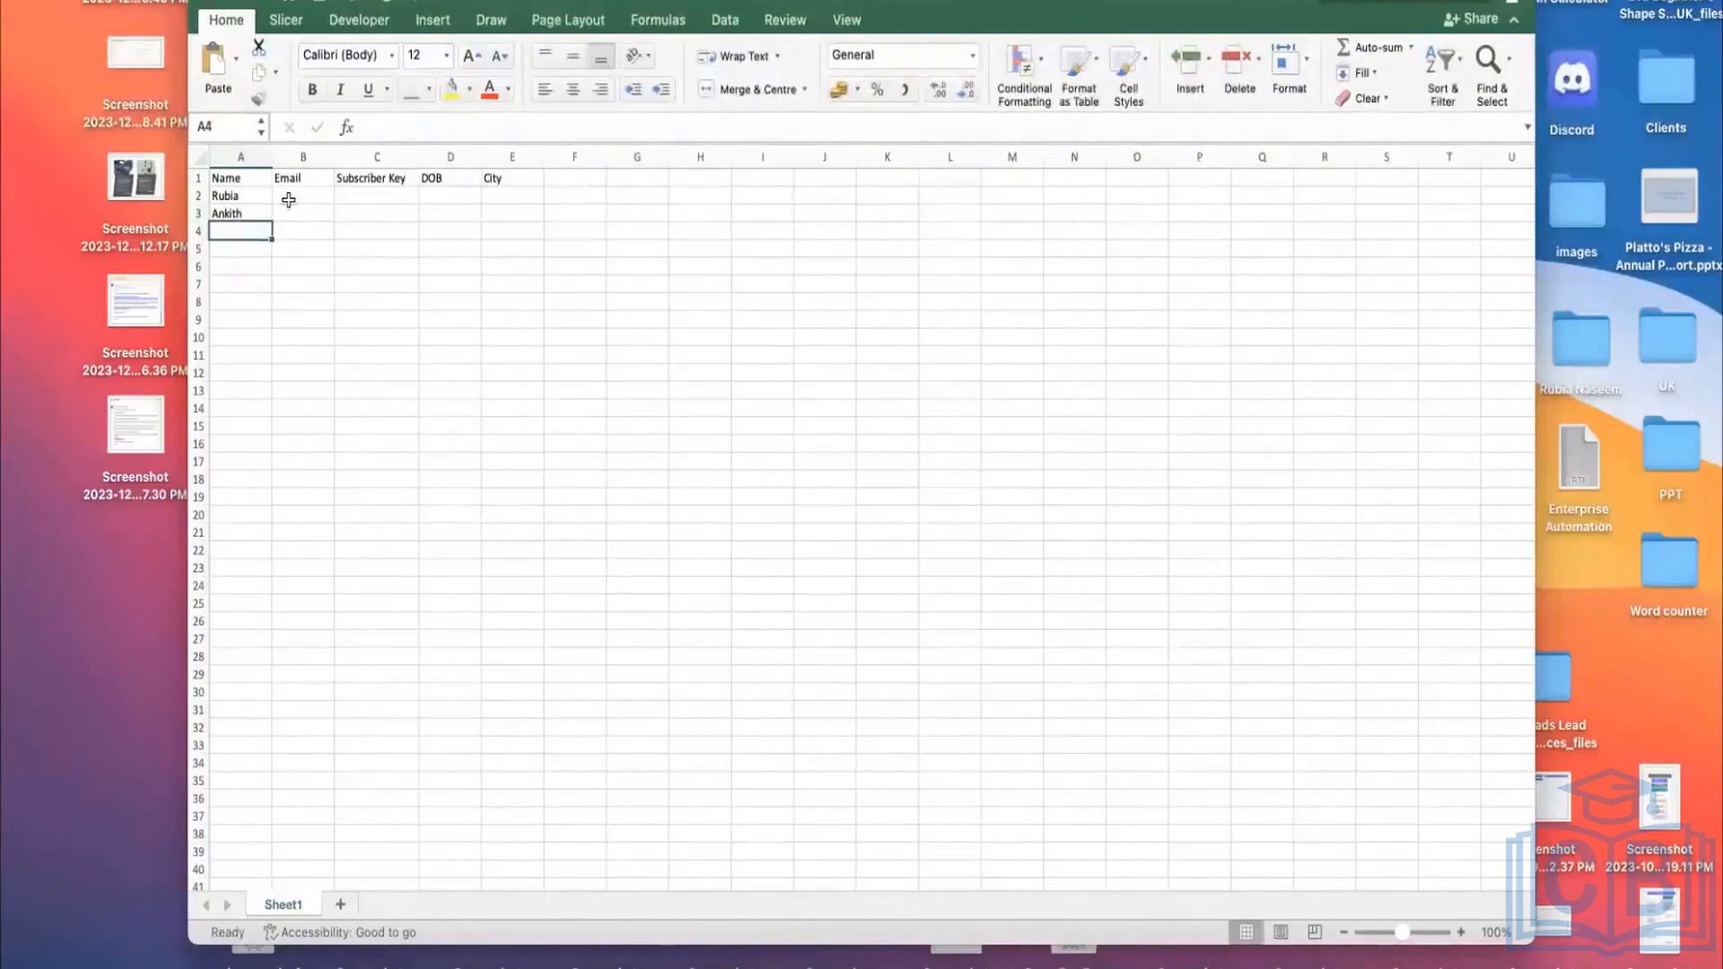
Step: Close the Finder window and type the first subscriber's e-mail address in B2
{"action": "left_click", "coordinate": [288, 199]}
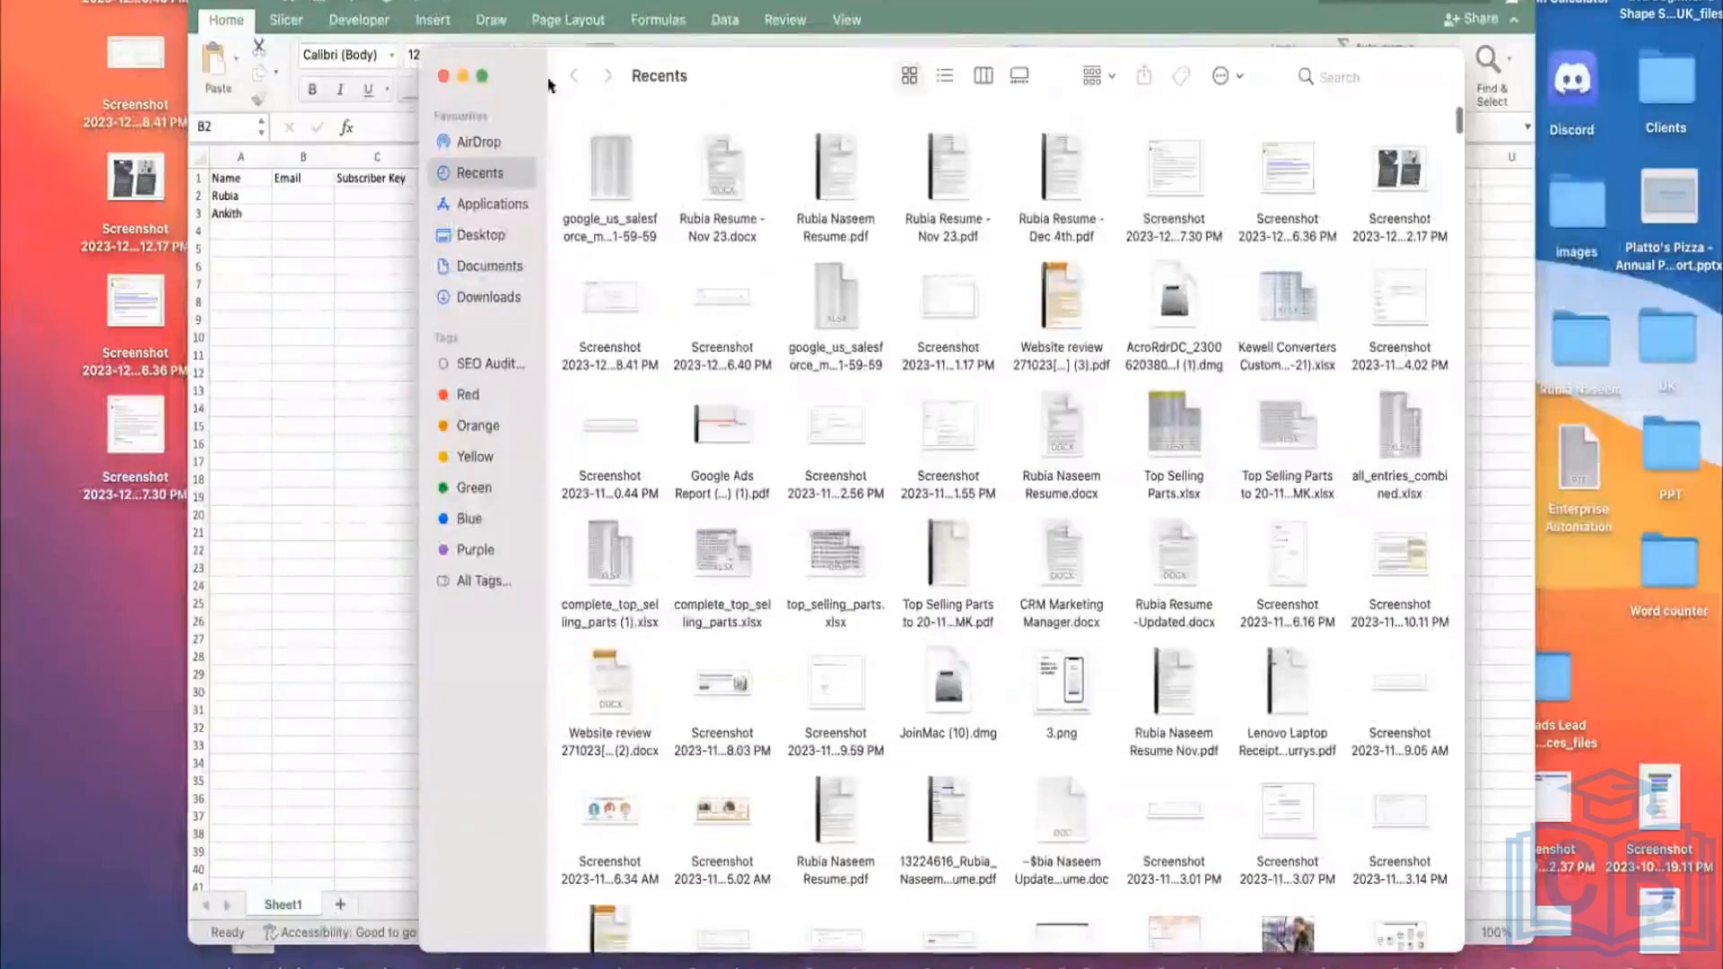
{"action": "left_click", "coordinate": [442, 76]}
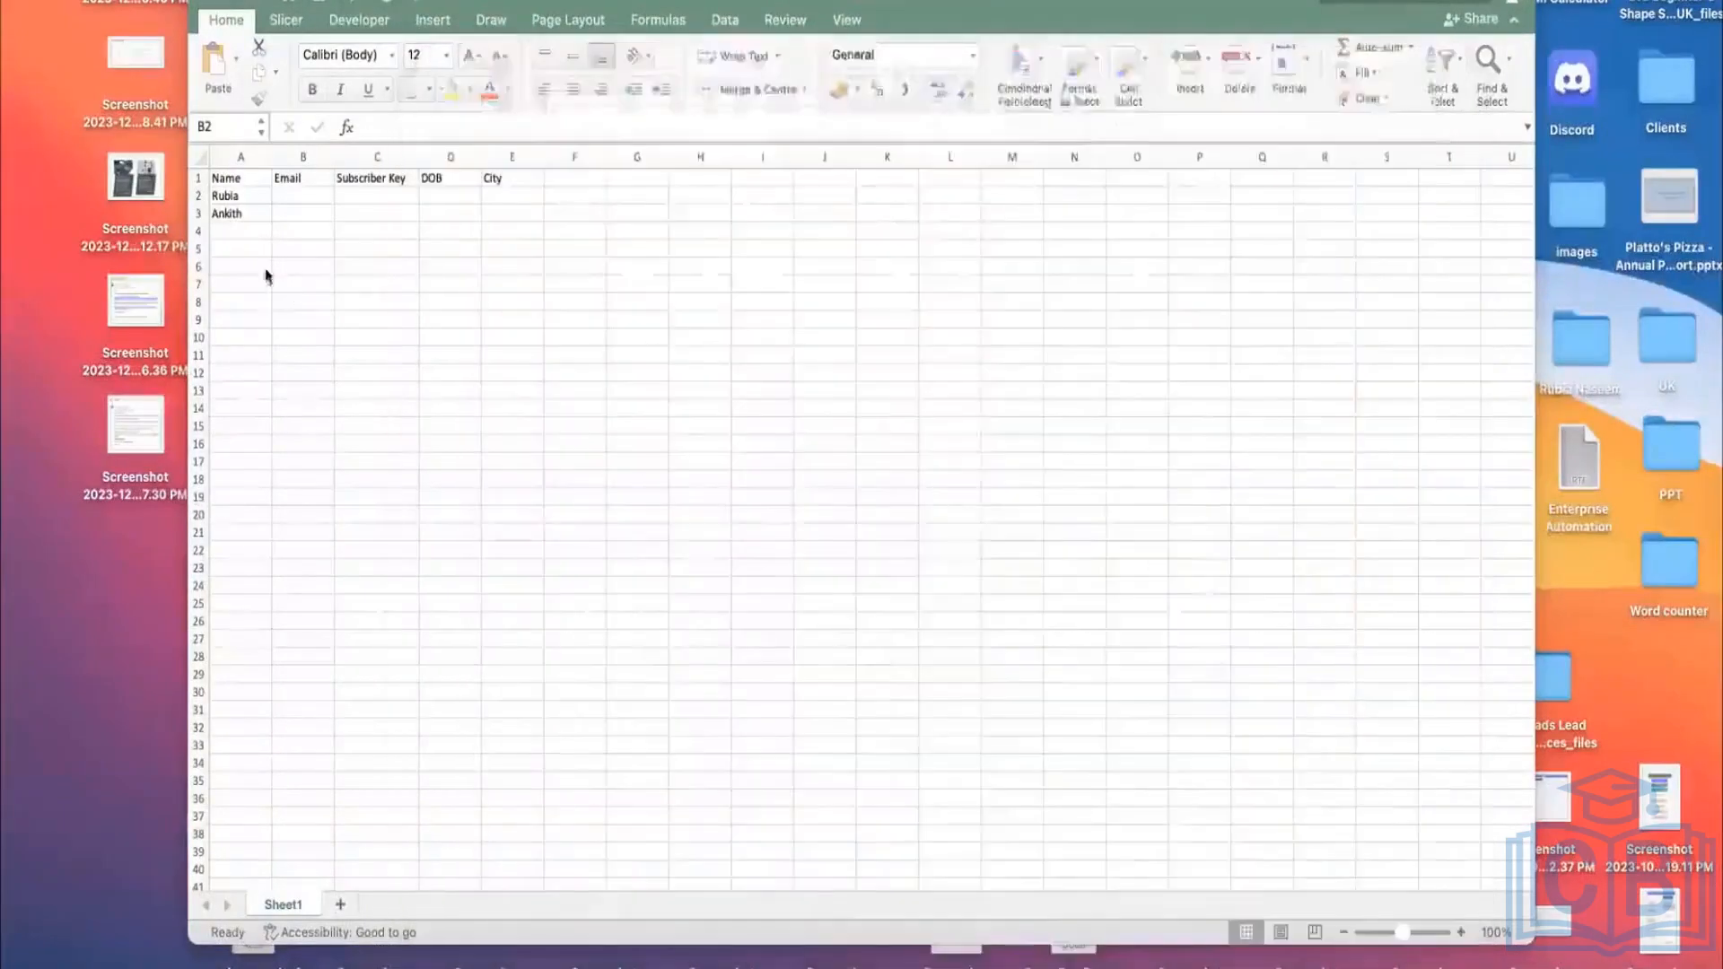
{"action": "left_click", "coordinate": [301, 190]}
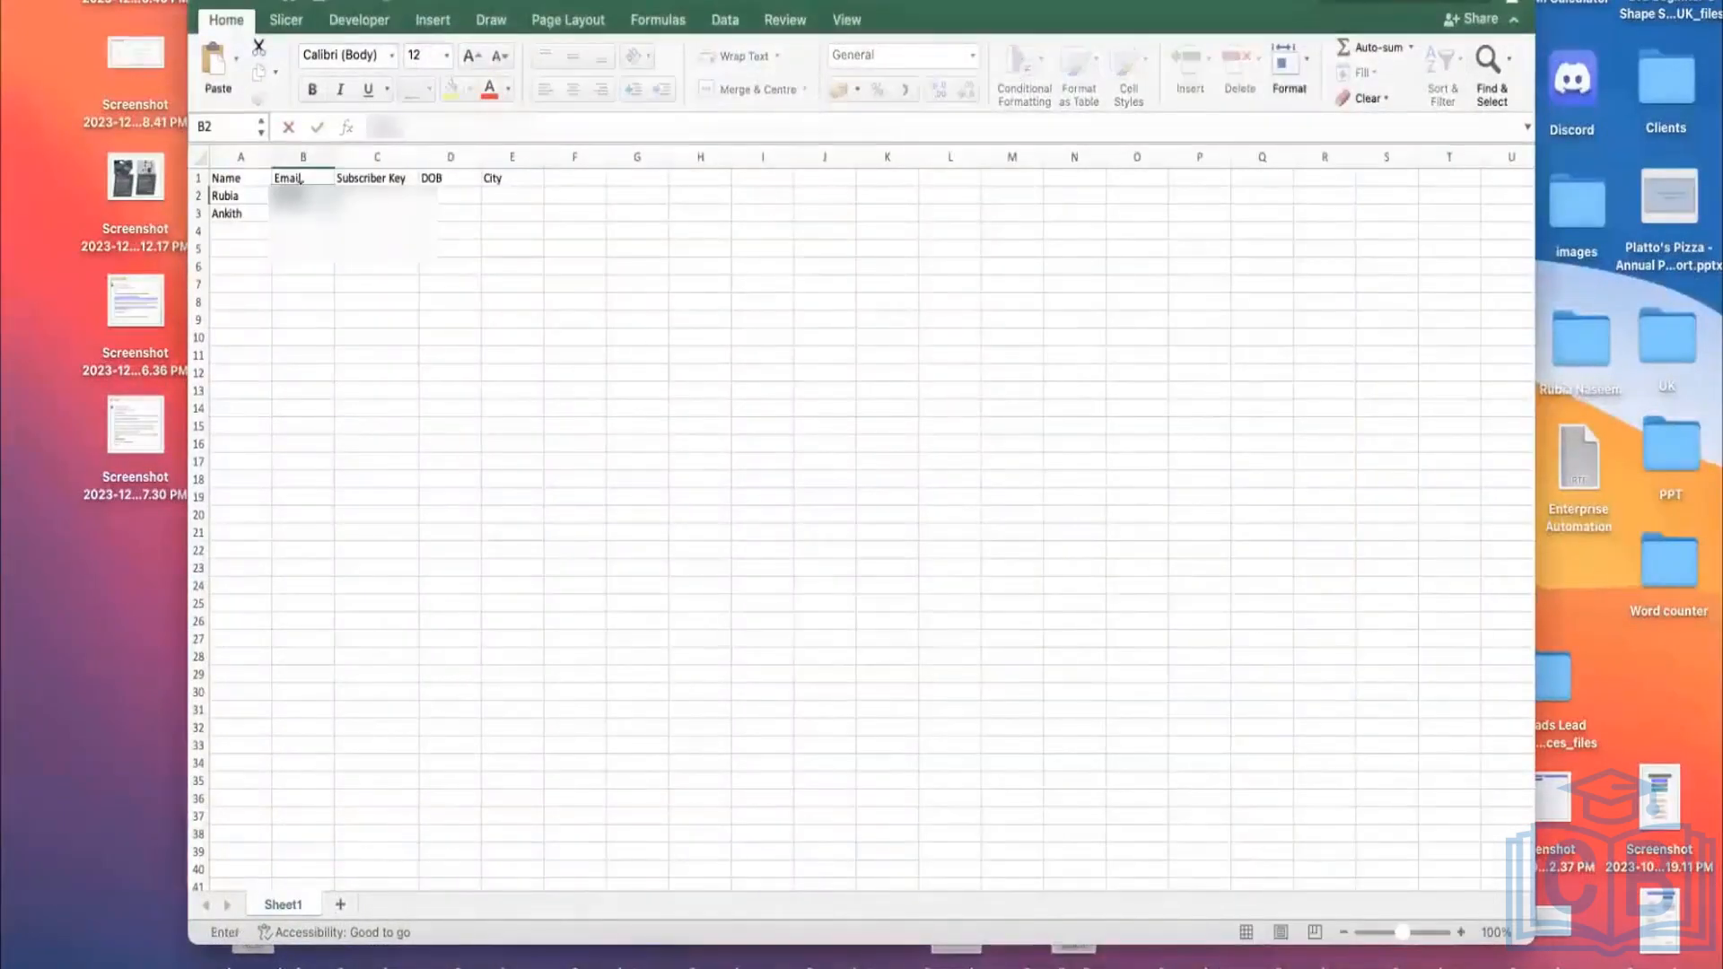
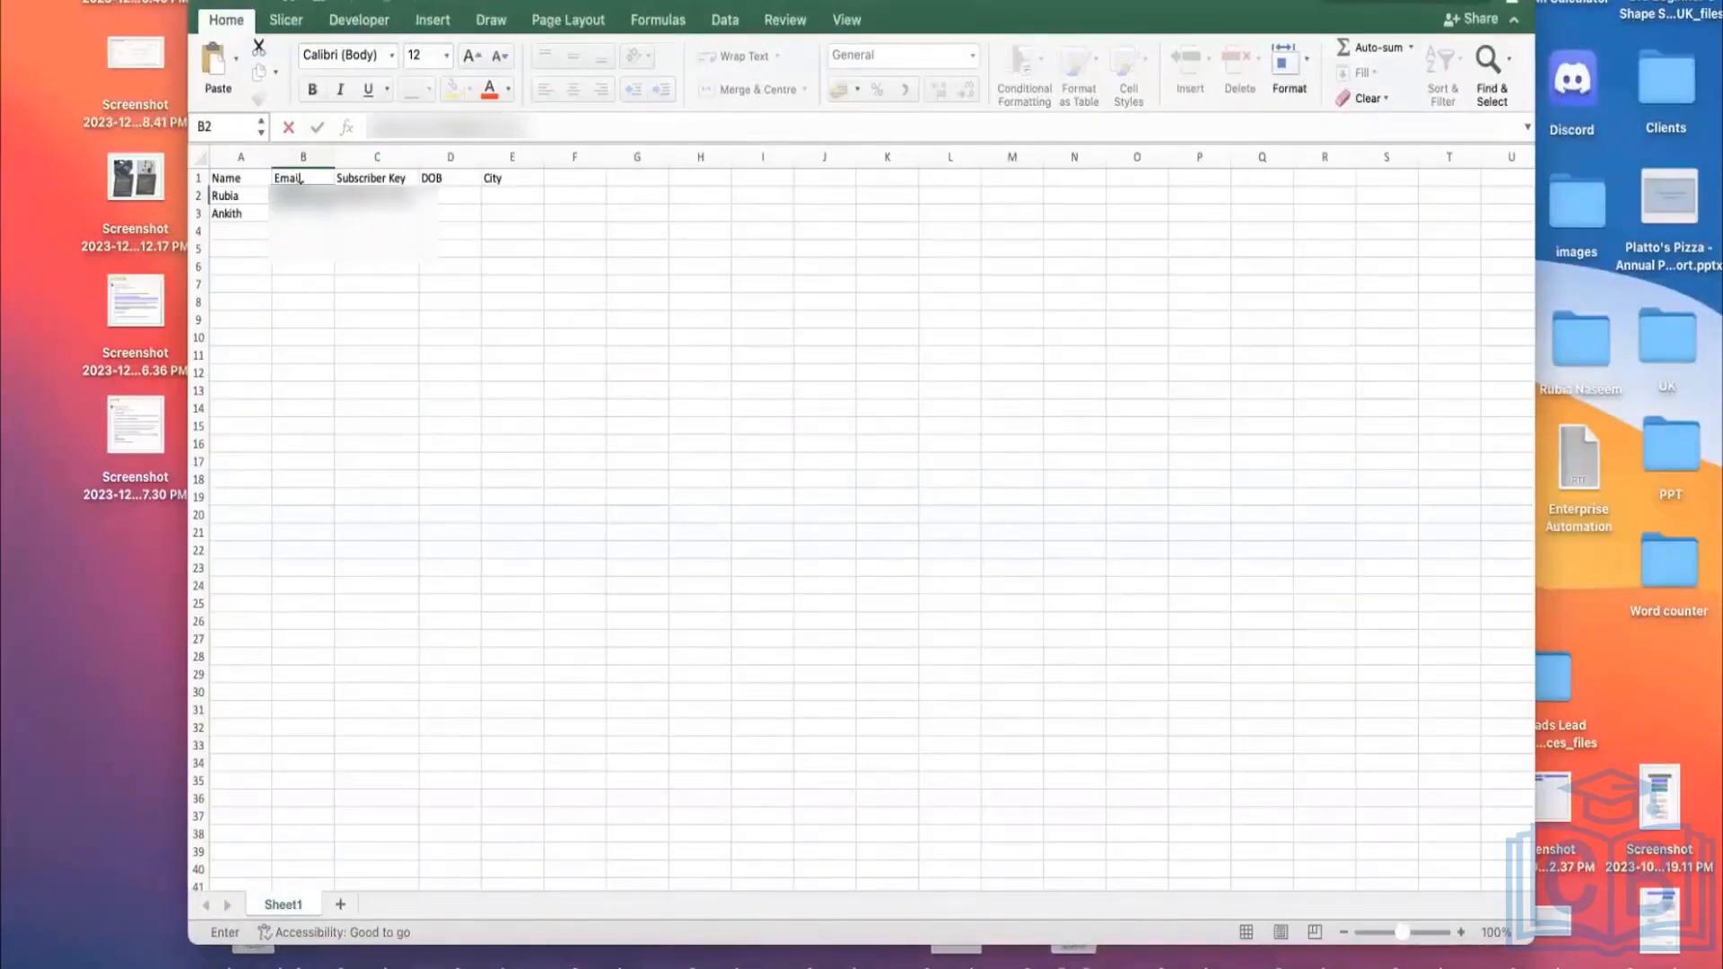
Step: Widen column B to fit the e-mail addresses and enter the second subscriber's e-mail in B3
{"action": "left_click", "coordinate": [328, 155]}
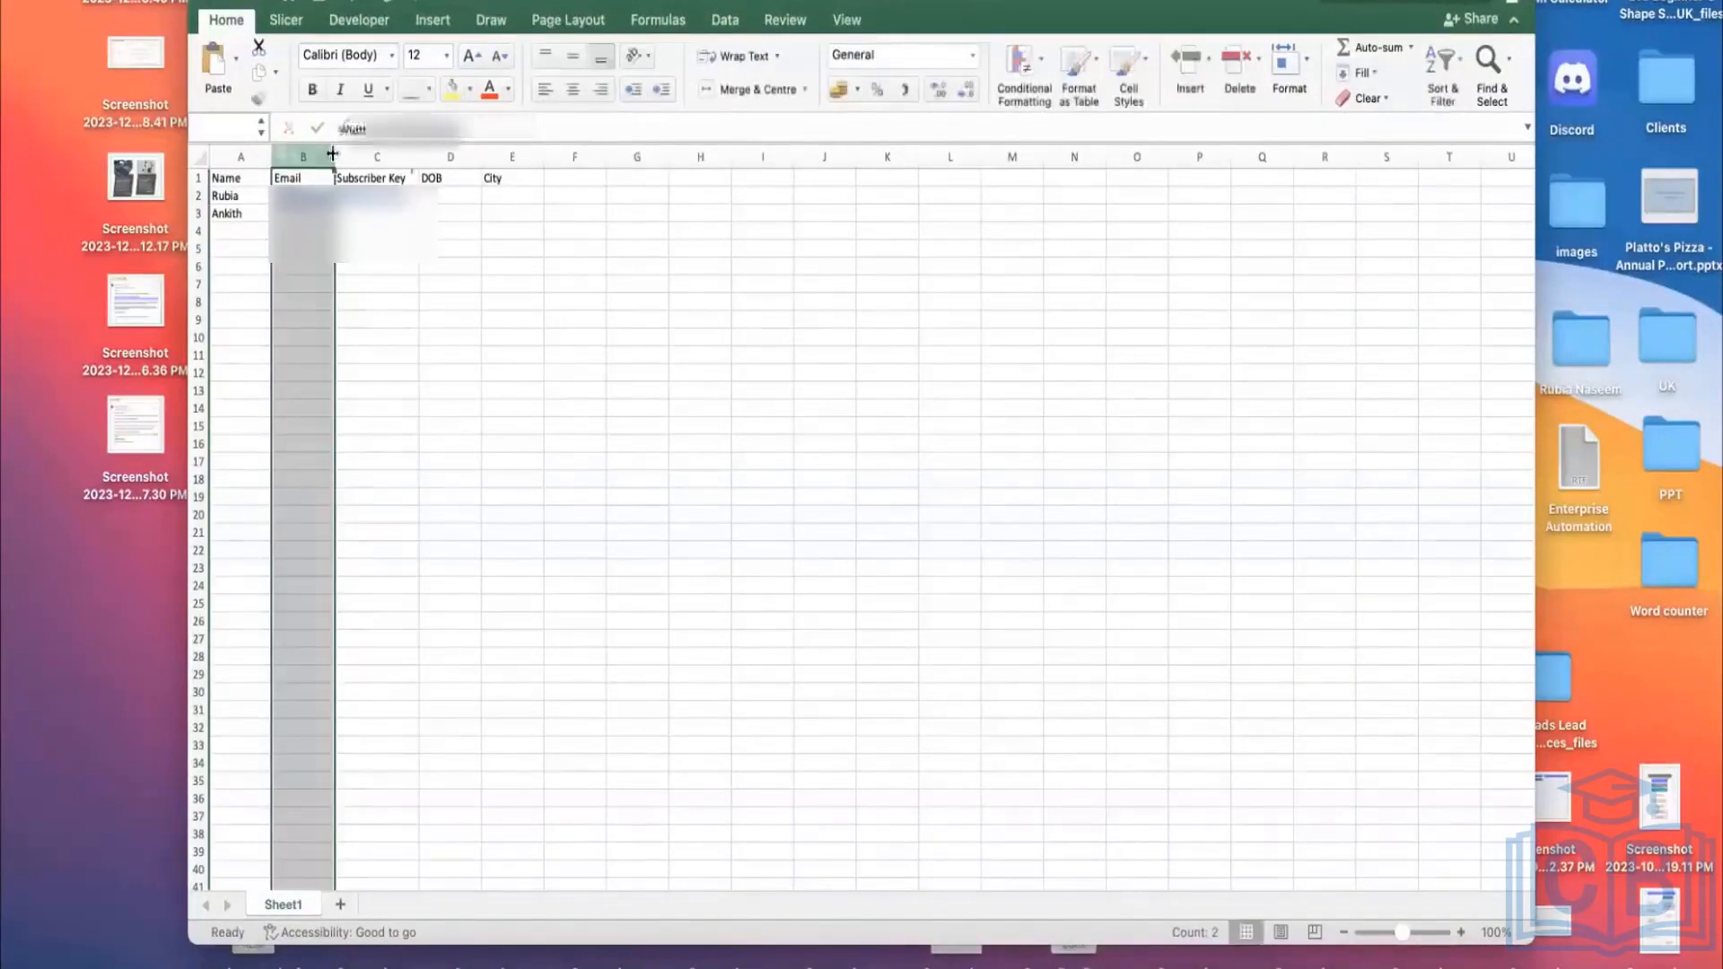
{"action": "left_click_drag", "start_coordinate": [334, 155], "coordinate": [432, 155]}
{"action": "left_click", "coordinate": [369, 214]}
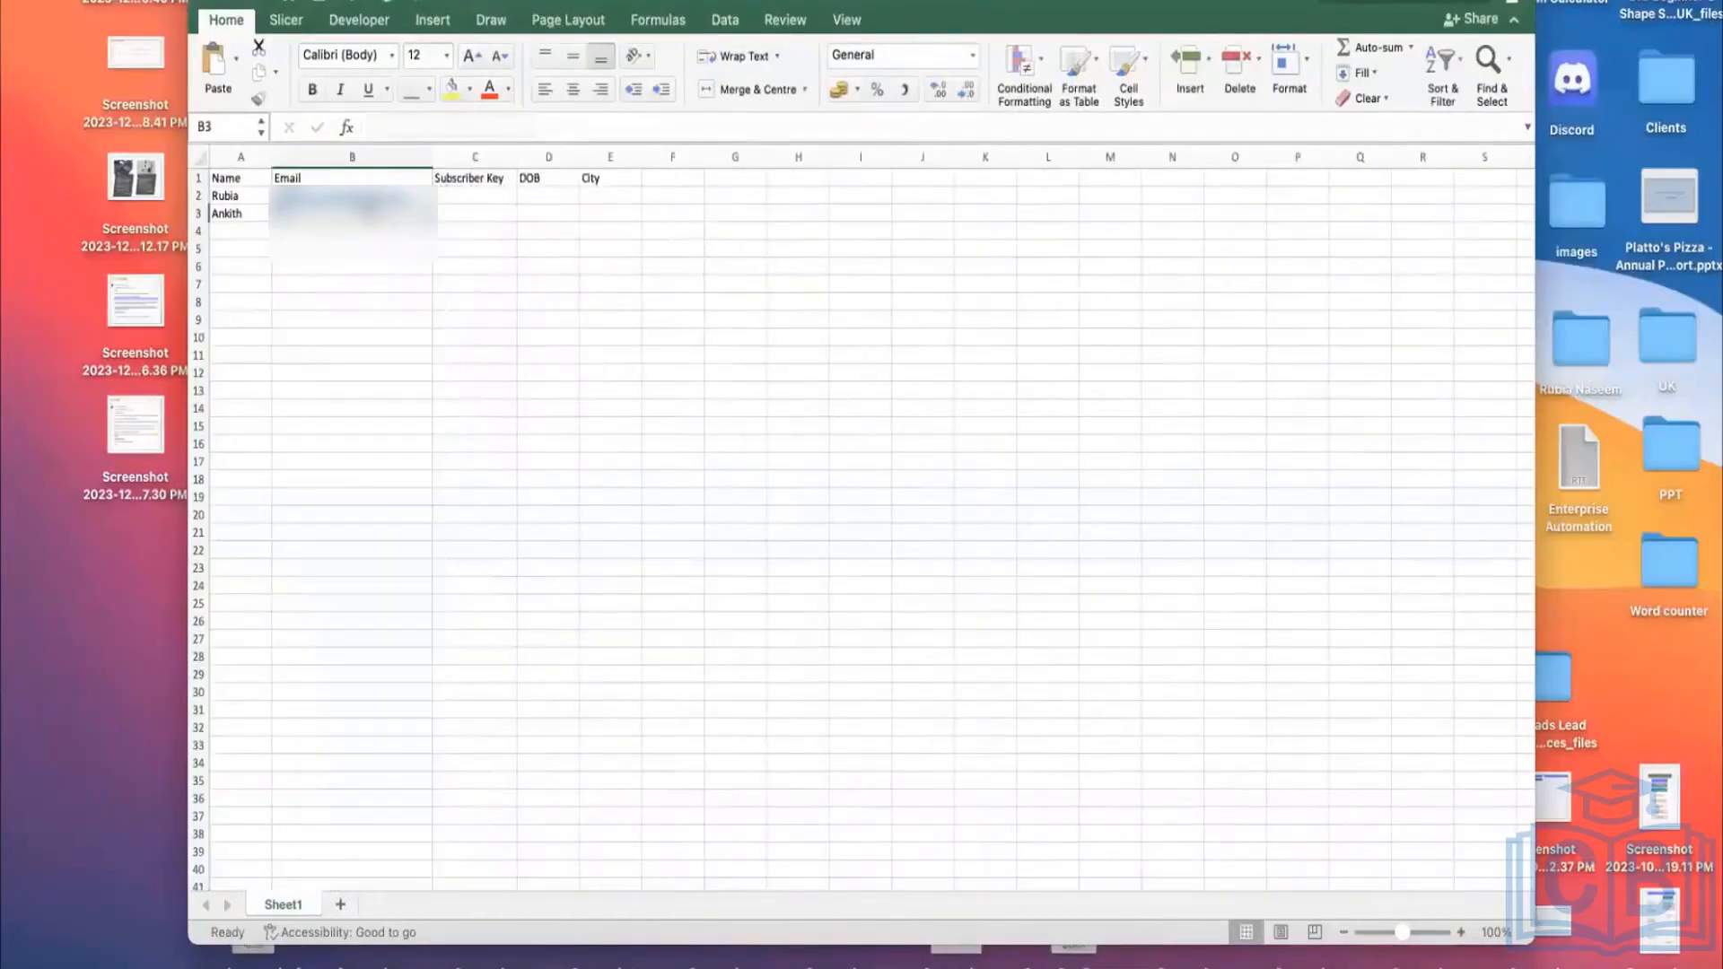
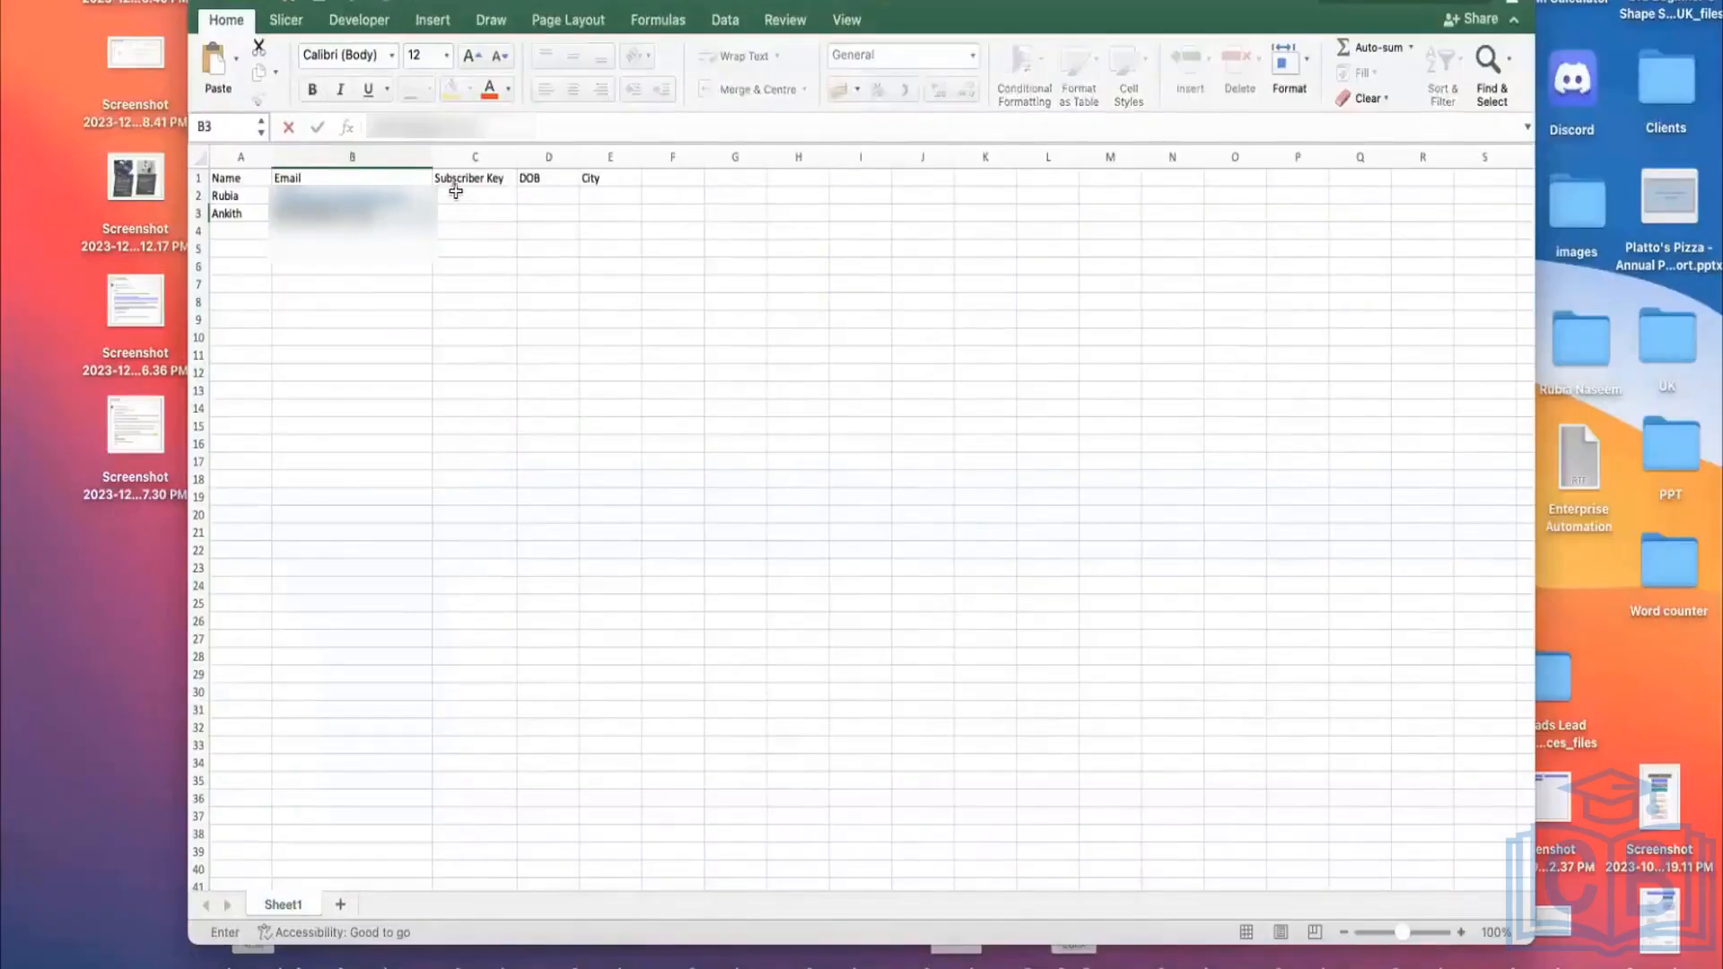
Step: Enter subscriber keys ABC123/ABC124 in C2:C3 and DOBs 11.10.1989/10.10.1980 in D2:D3
{"action": "left_click", "coordinate": [455, 195]}
{"action": "type", "text": "aB"}
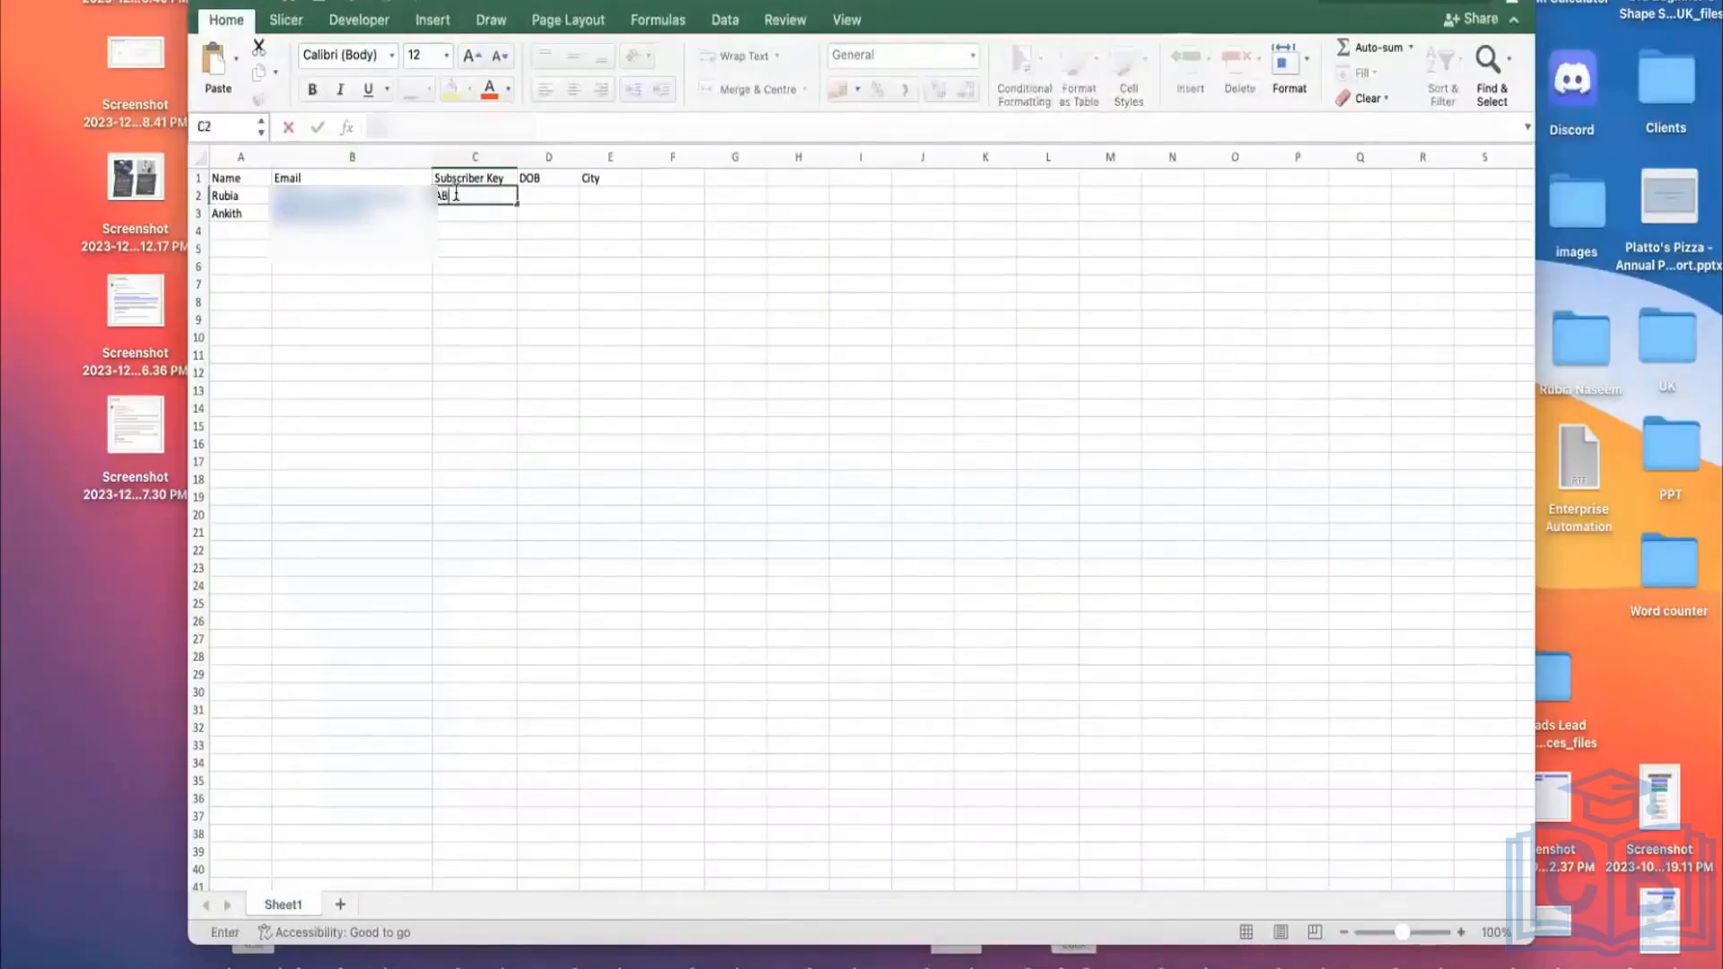
{"action": "type", "text": "C123"}
{"action": "left_click", "coordinate": [471, 213]}
{"action": "type", "text": "ABC"}
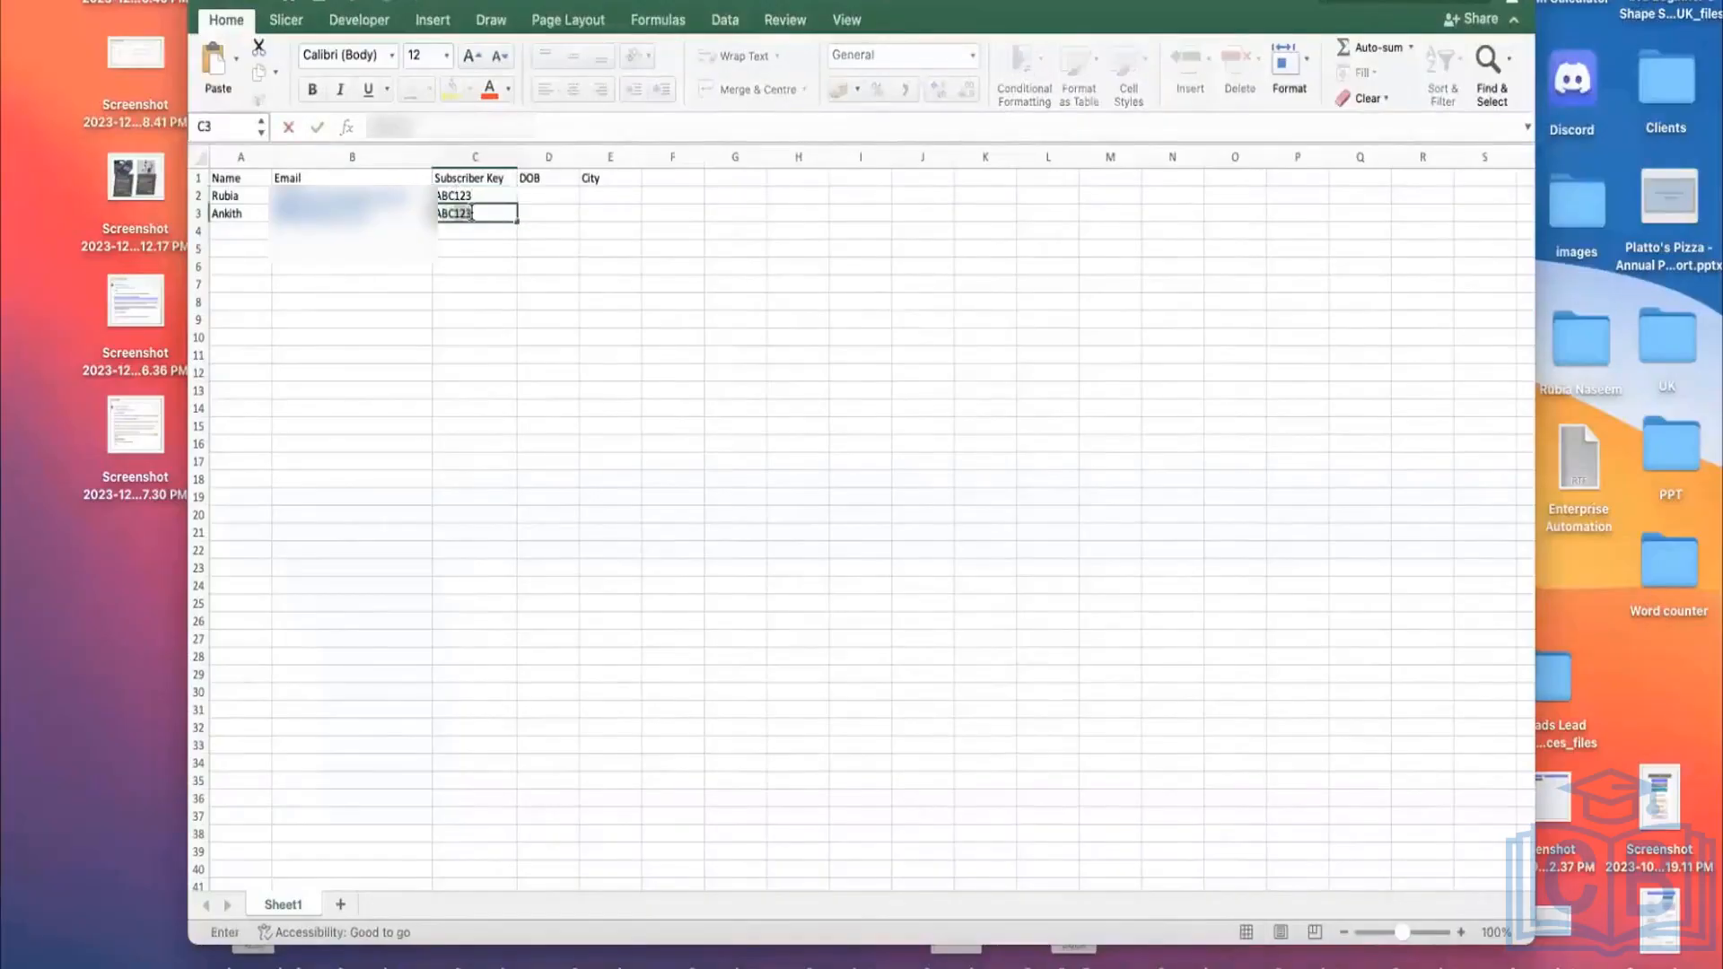
{"action": "type", "text": "124"}
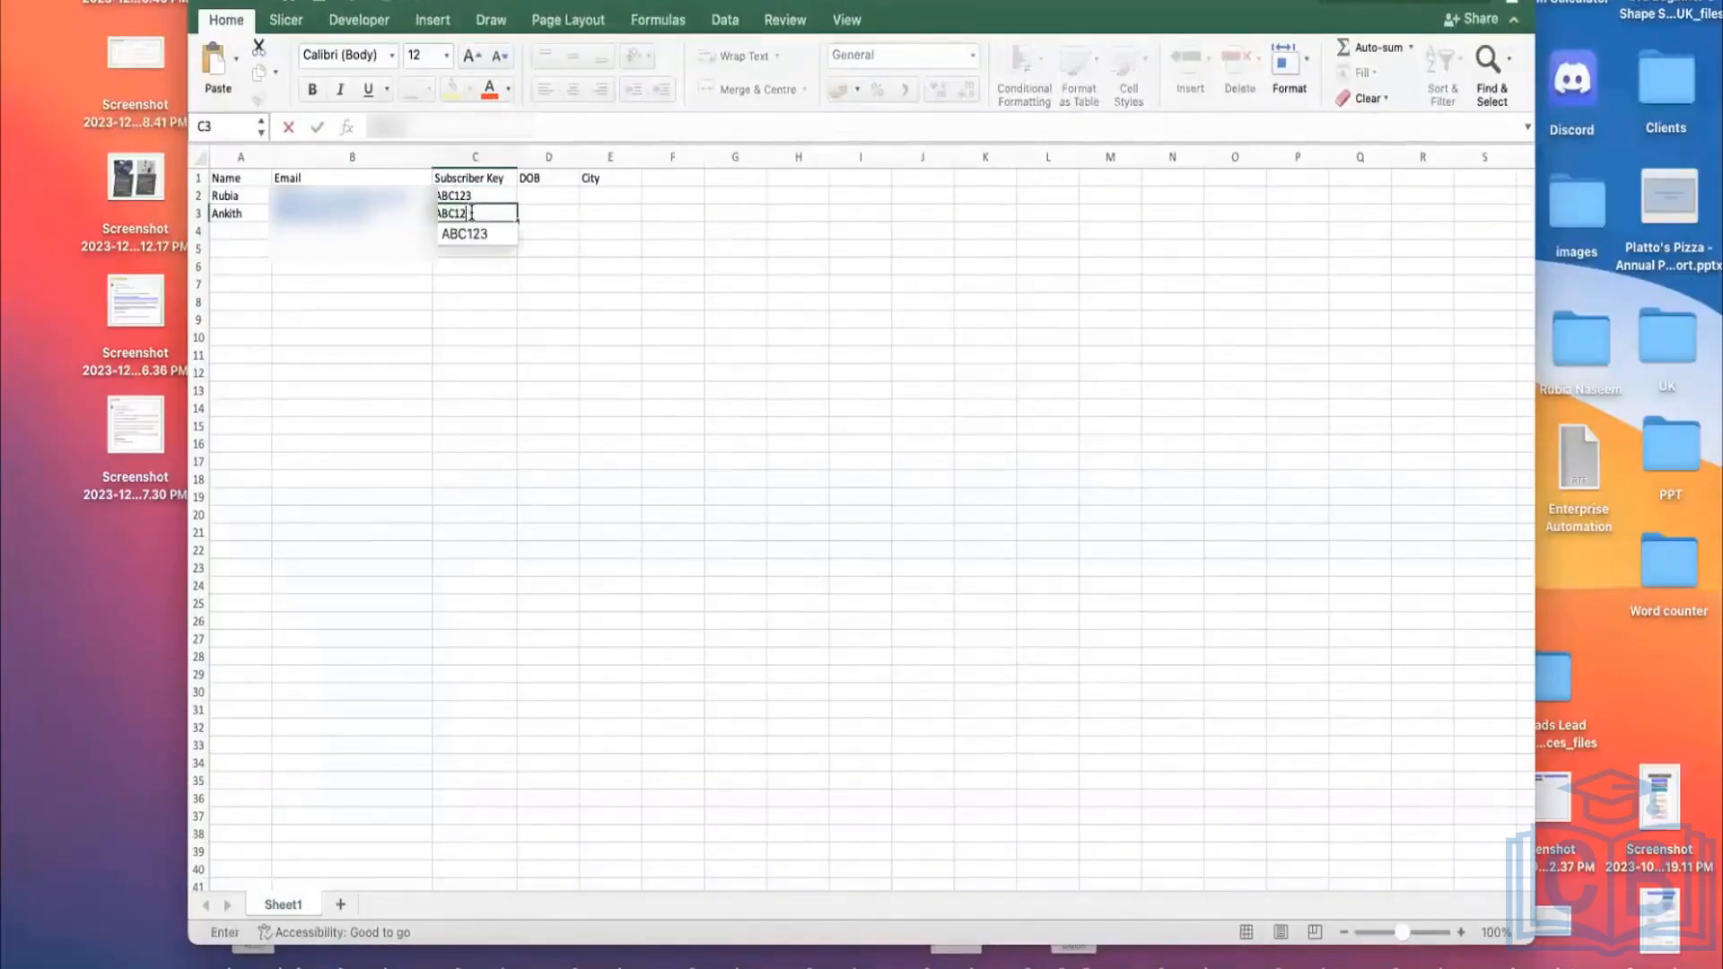
{"action": "left_click", "coordinate": [562, 190]}
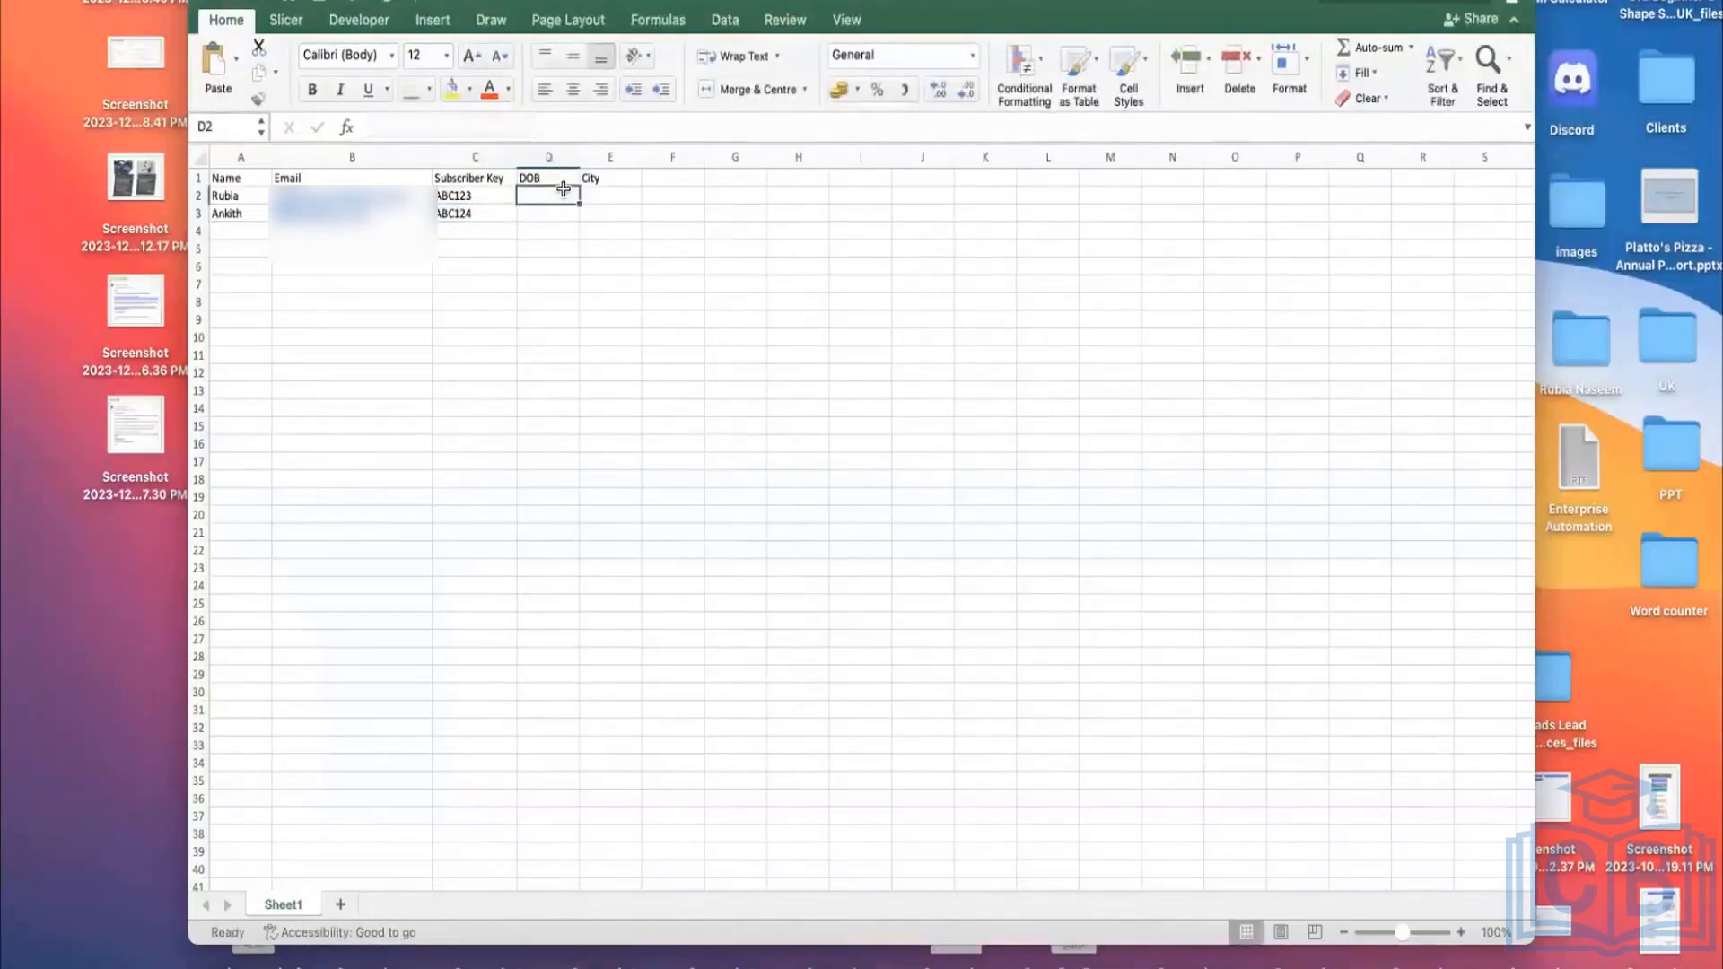
{"action": "type", "text": "11"}
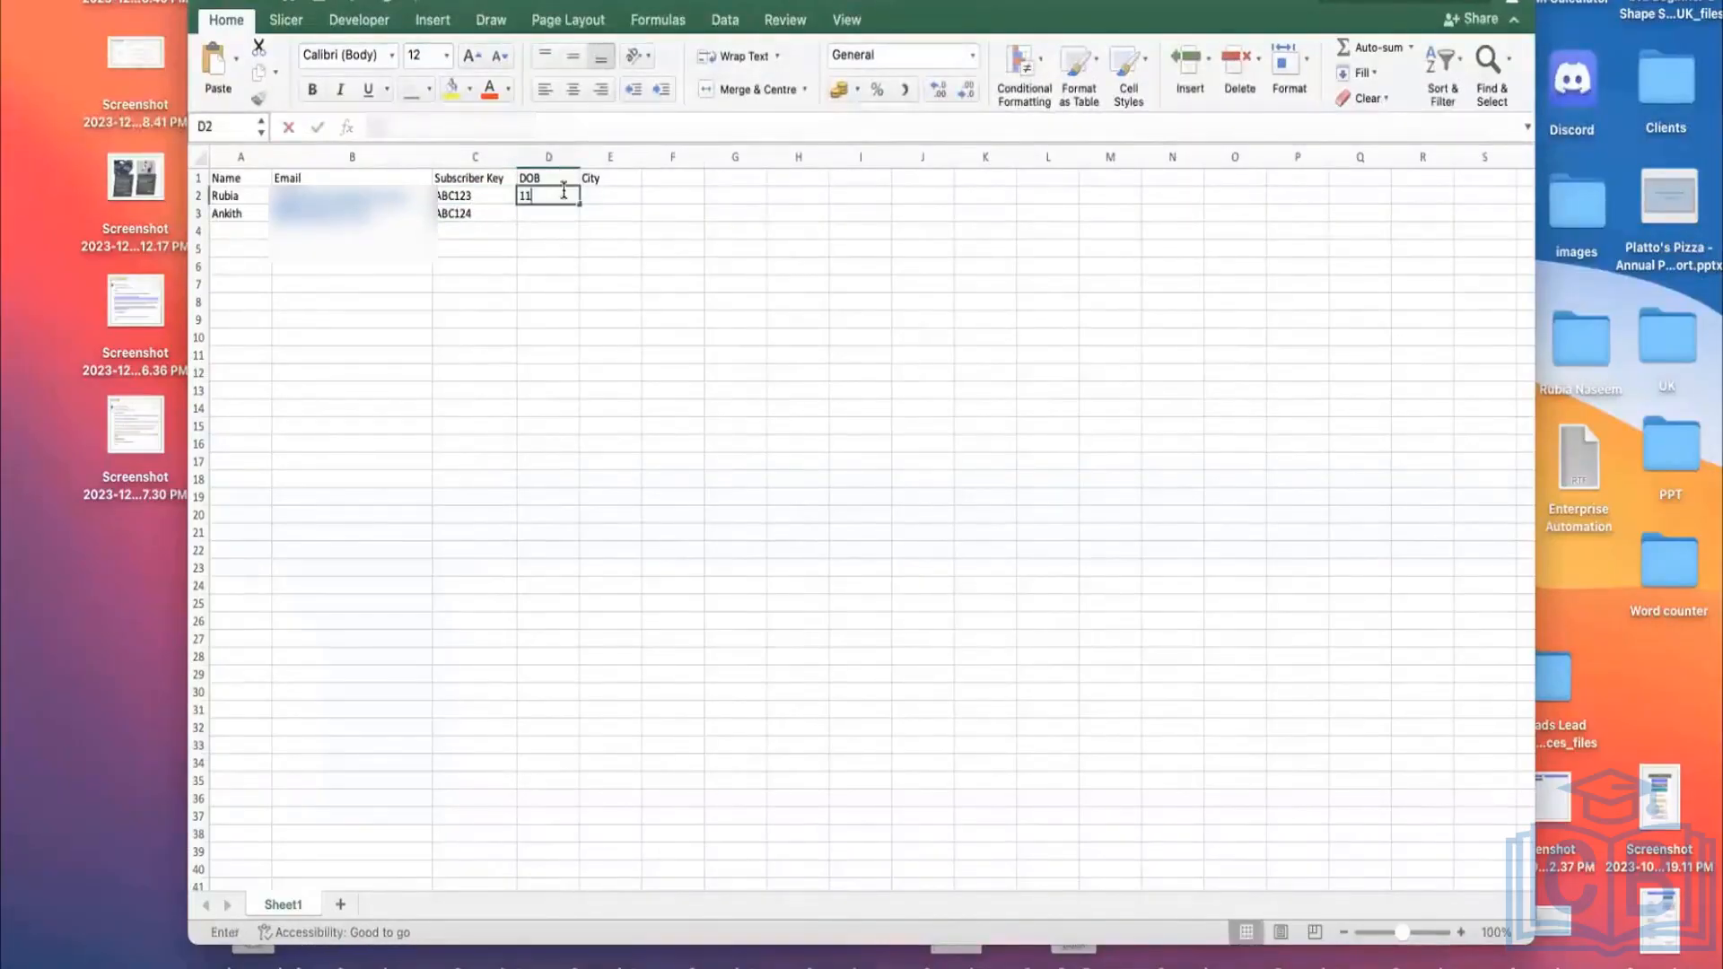
{"action": "type", "text": ".10.1989"}
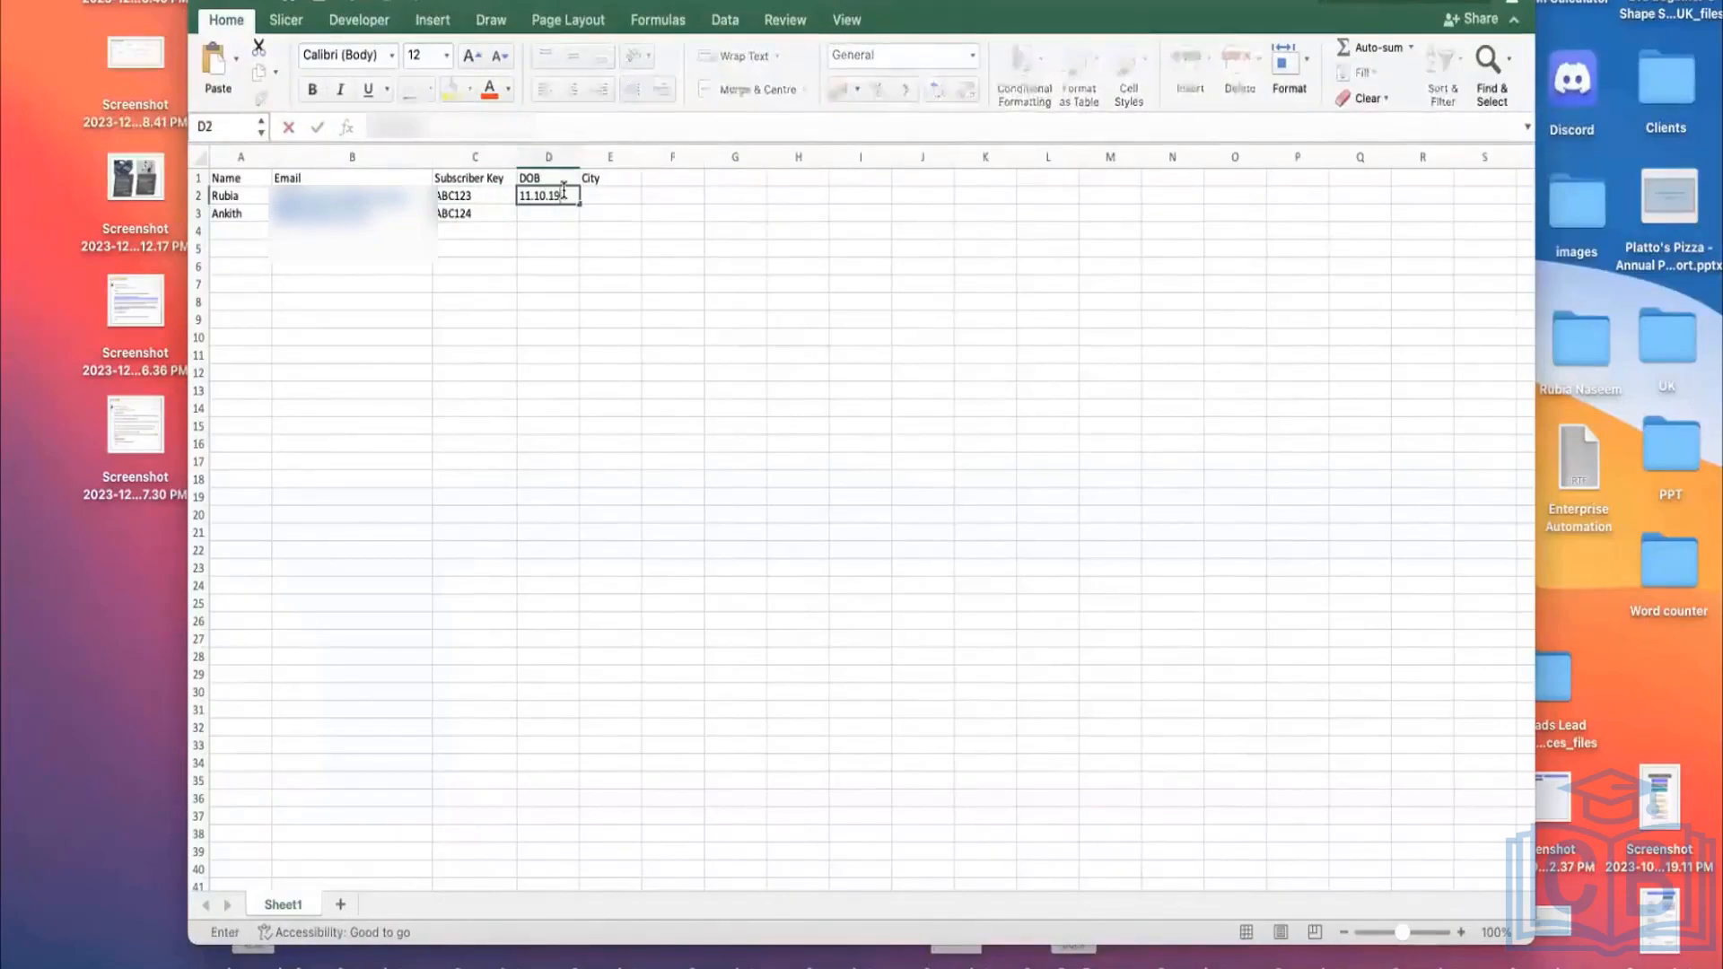
{"action": "left_click", "coordinate": [563, 215]}
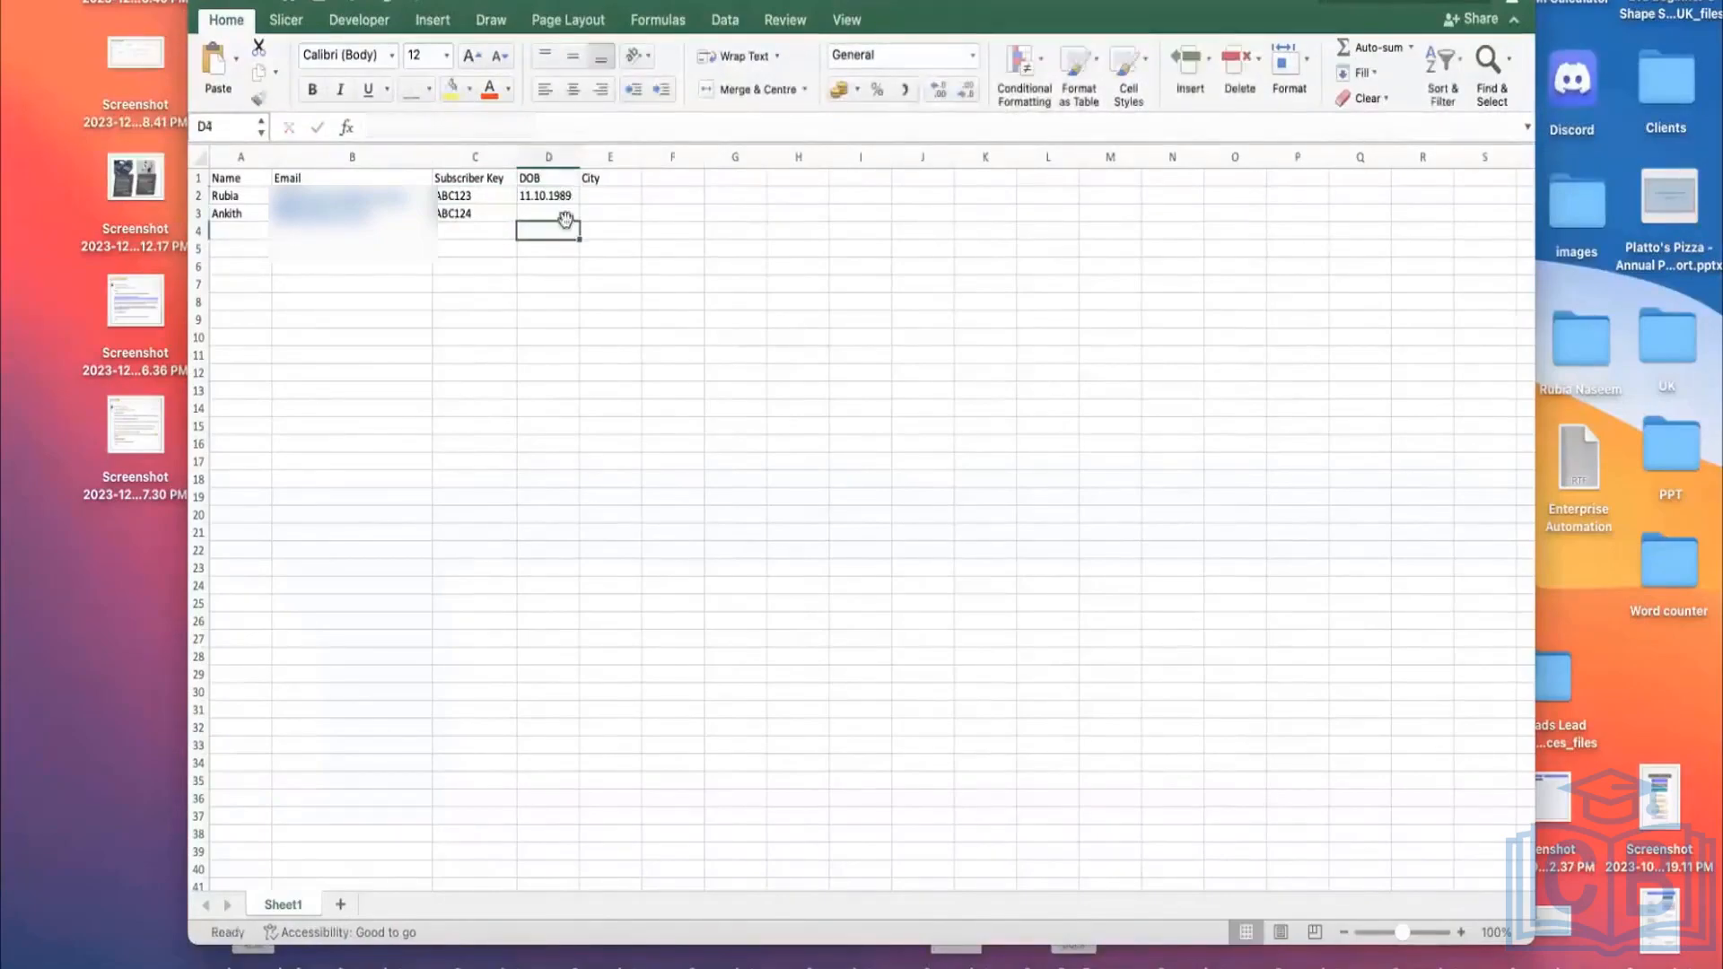
{"action": "type", "text": "10.1"}
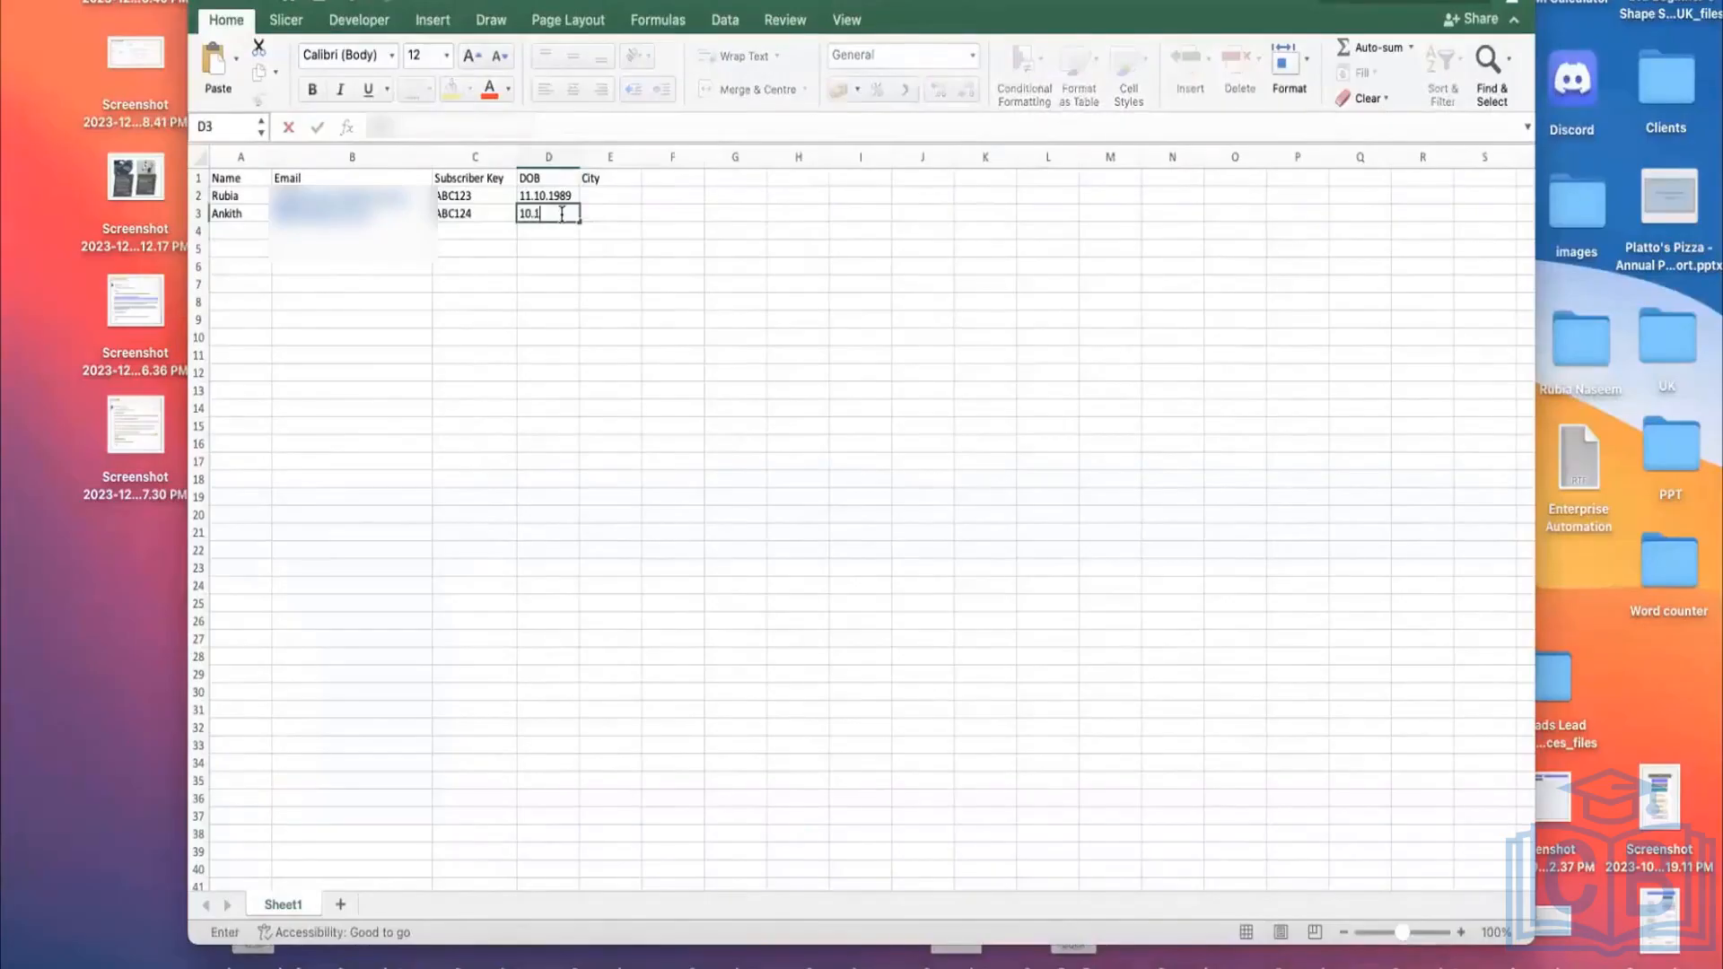
{"action": "type", "text": "0.1980"}
Step: Enter the cities London and India in cells E2:E3
{"action": "left_click", "coordinate": [616, 197]}
{"action": "double_click", "coordinate": [615, 197]}
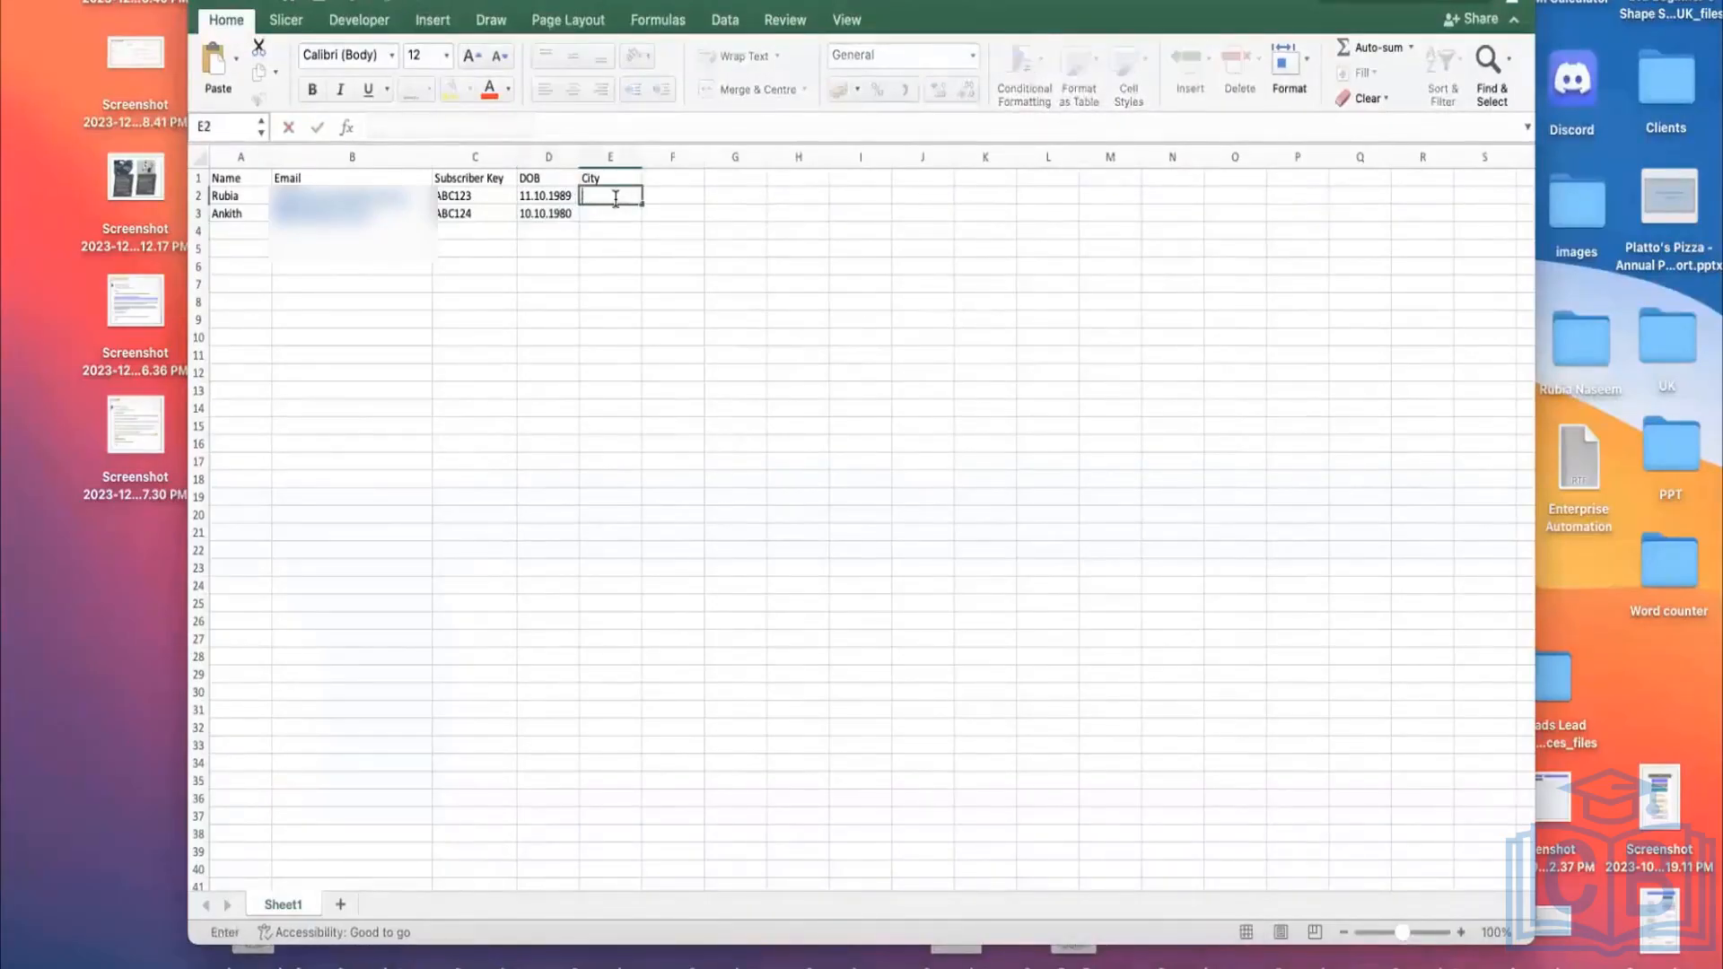
{"action": "type", "text": "London"}
{"action": "left_click", "coordinate": [618, 212]}
{"action": "type", "text": "India"}
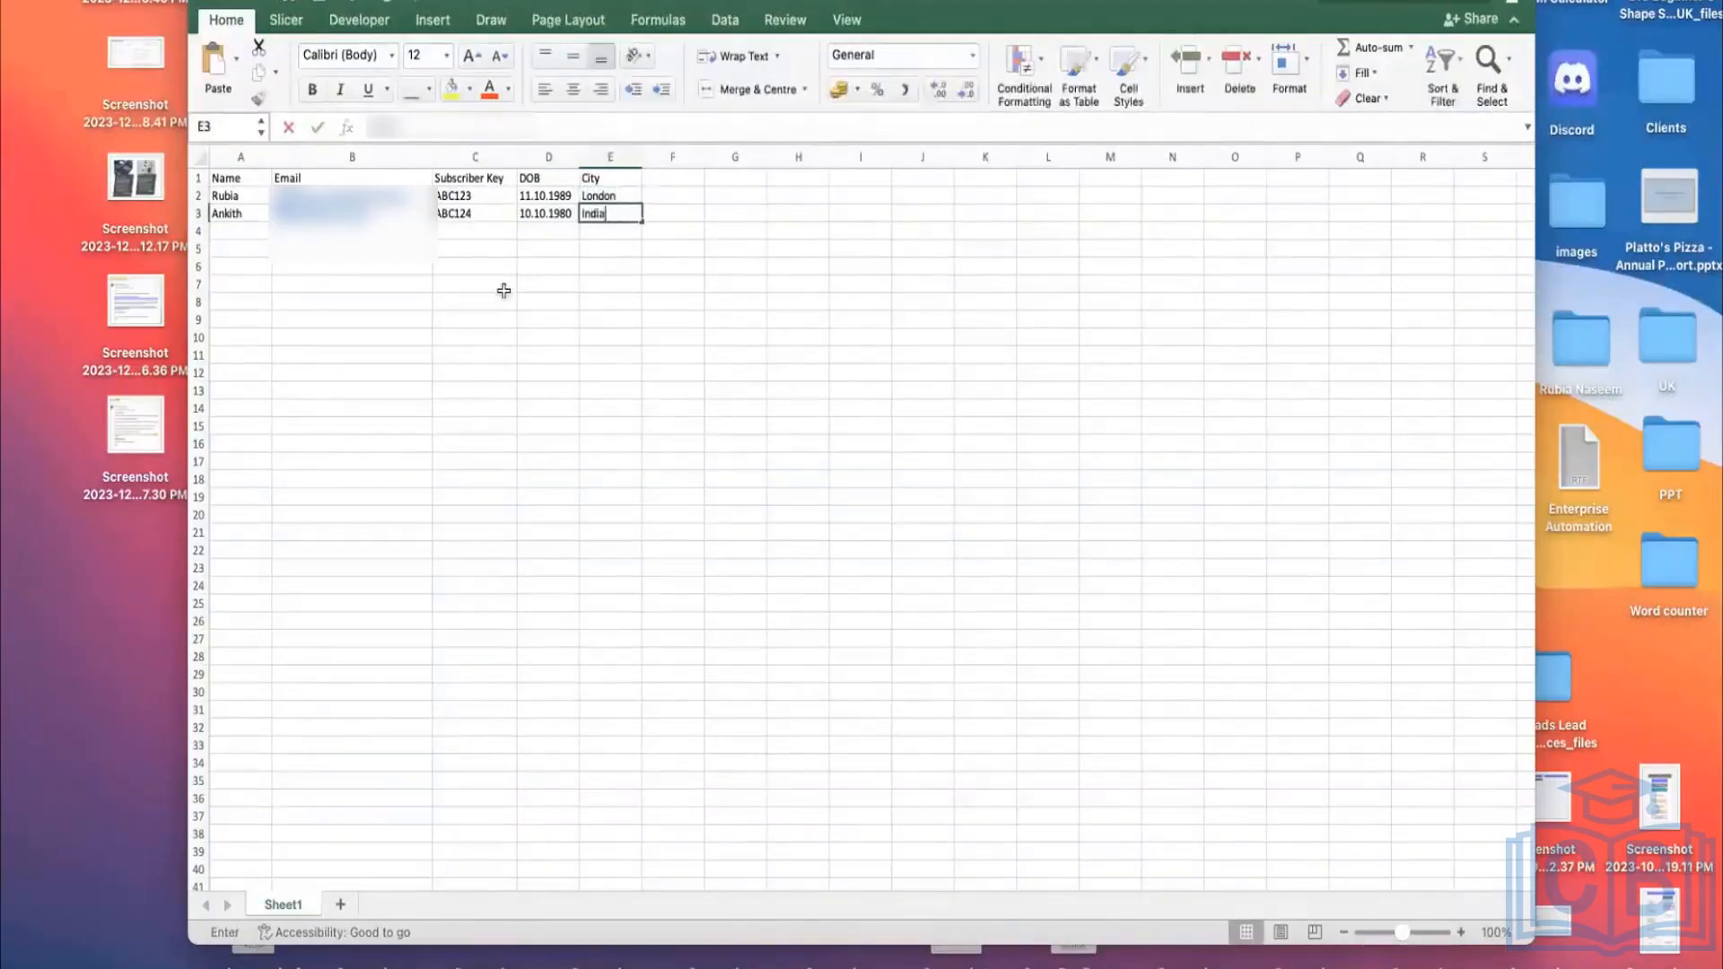
{"action": "left_click", "coordinate": [504, 285]}
{"action": "left_click", "coordinate": [124, 0]}
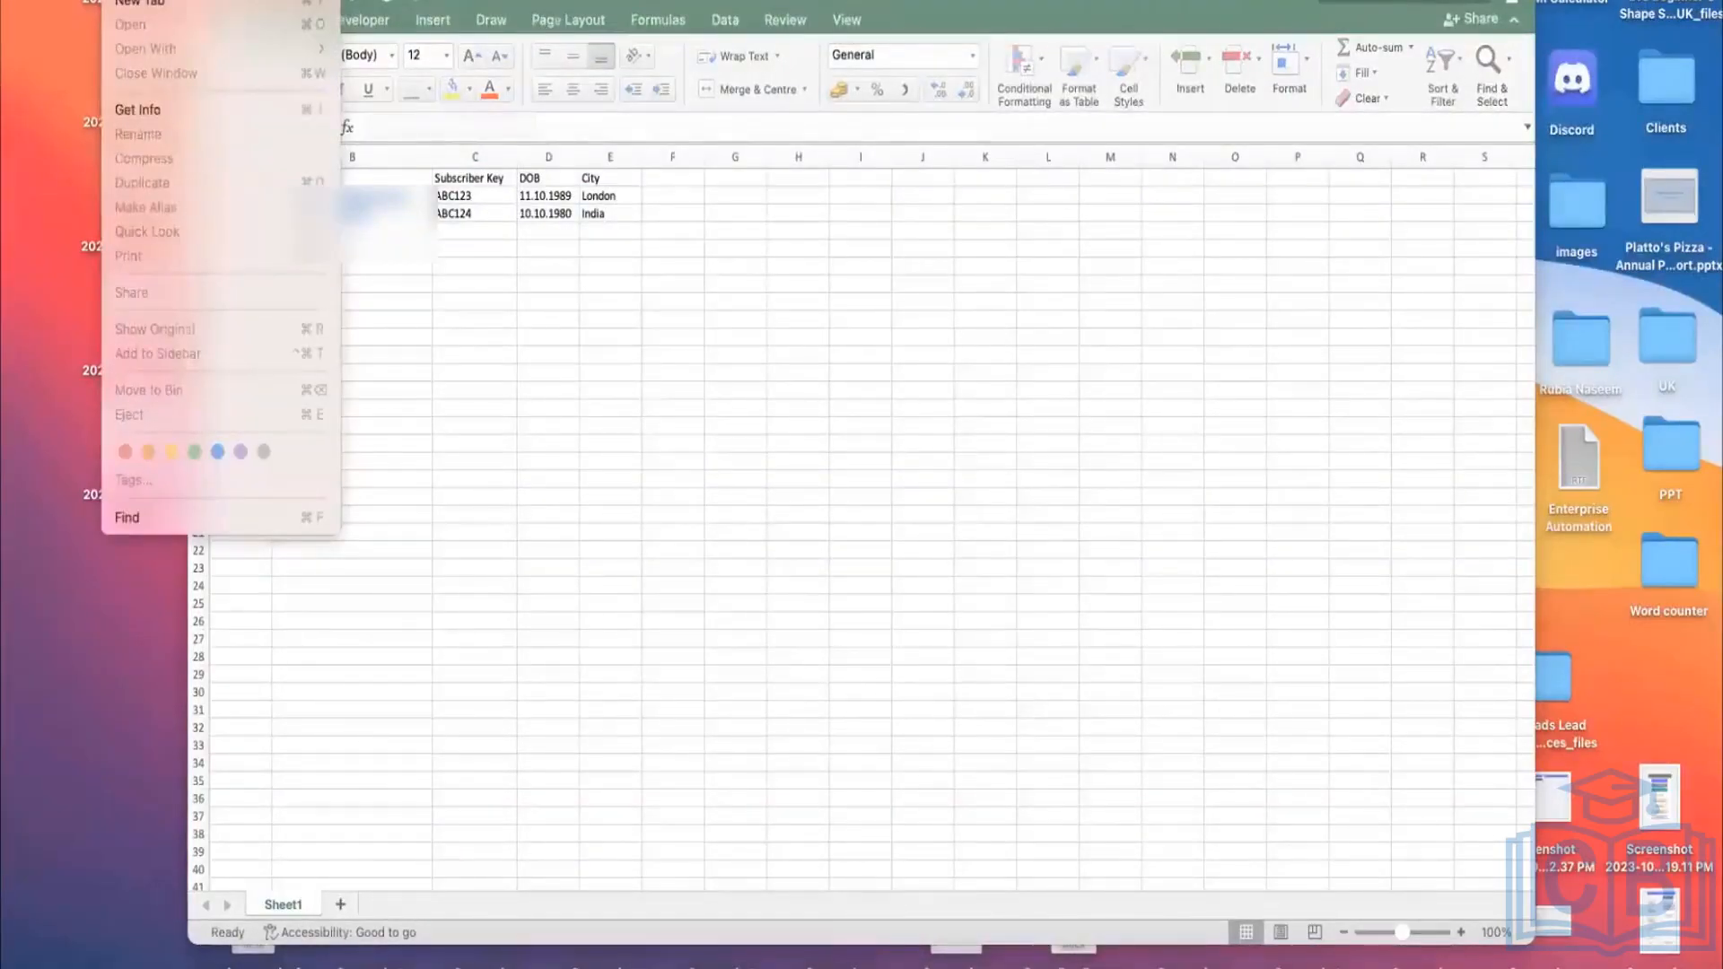
Step: Save the workbook to the Desktop as Testing in CSV UTF-8 (Comma-delimited) format
{"action": "left_click", "coordinate": [604, 292]}
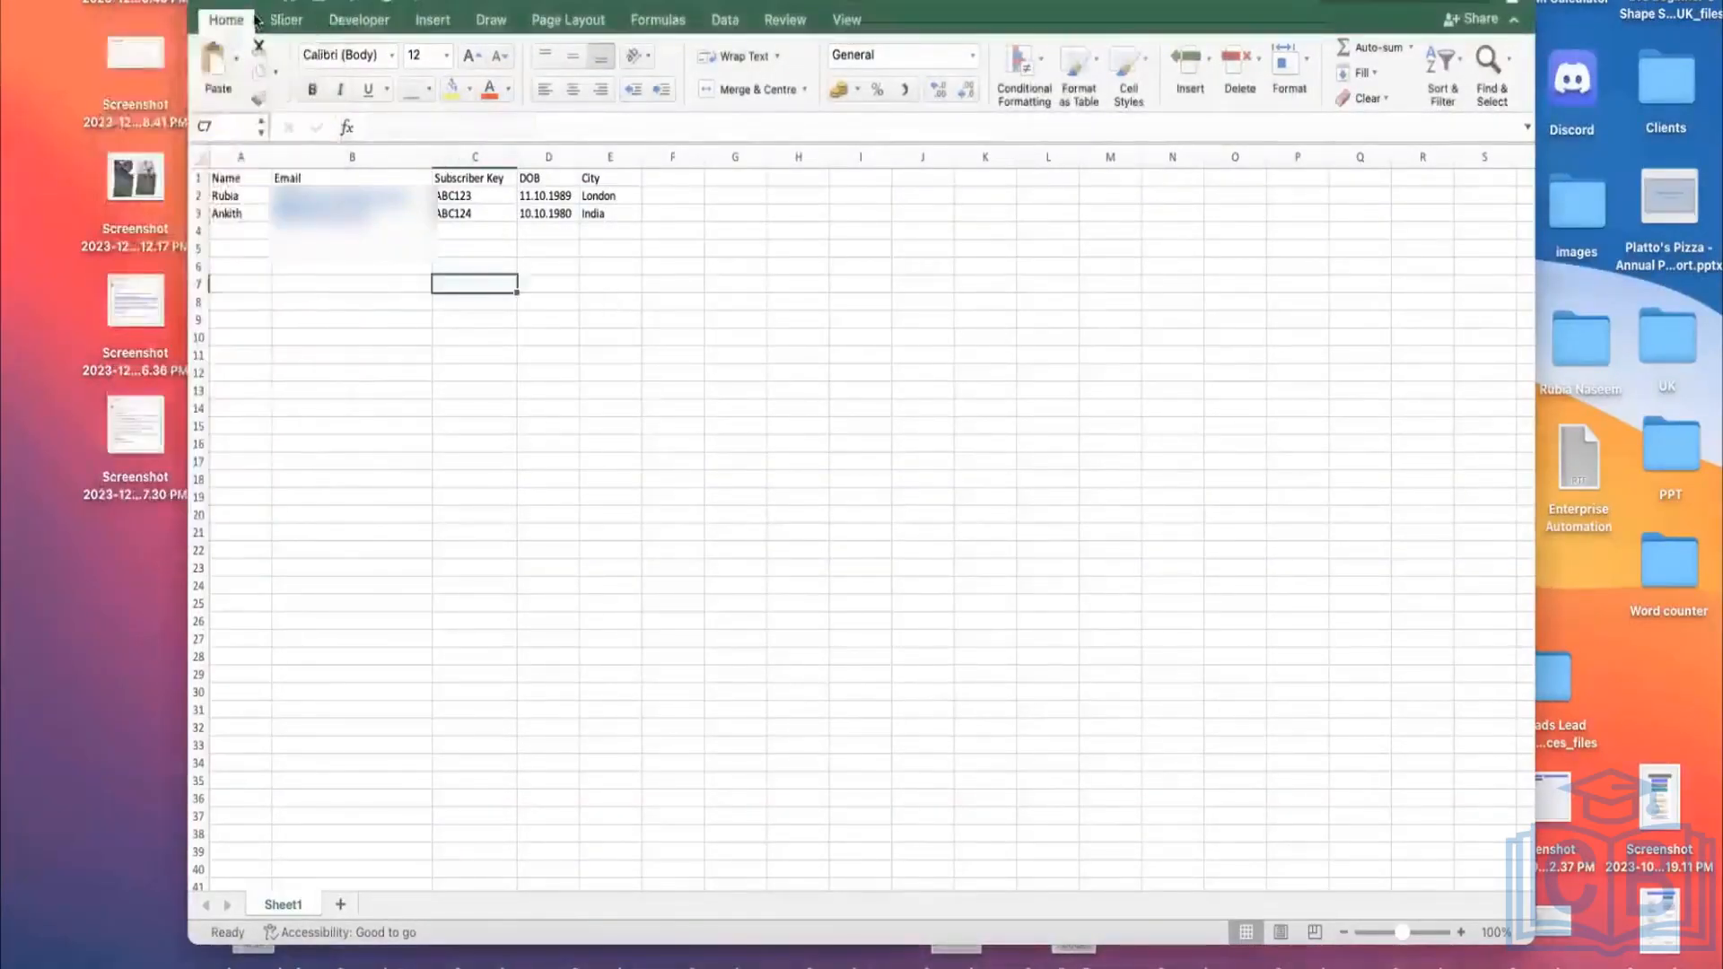
{"action": "left_click", "coordinate": [115, 1]}
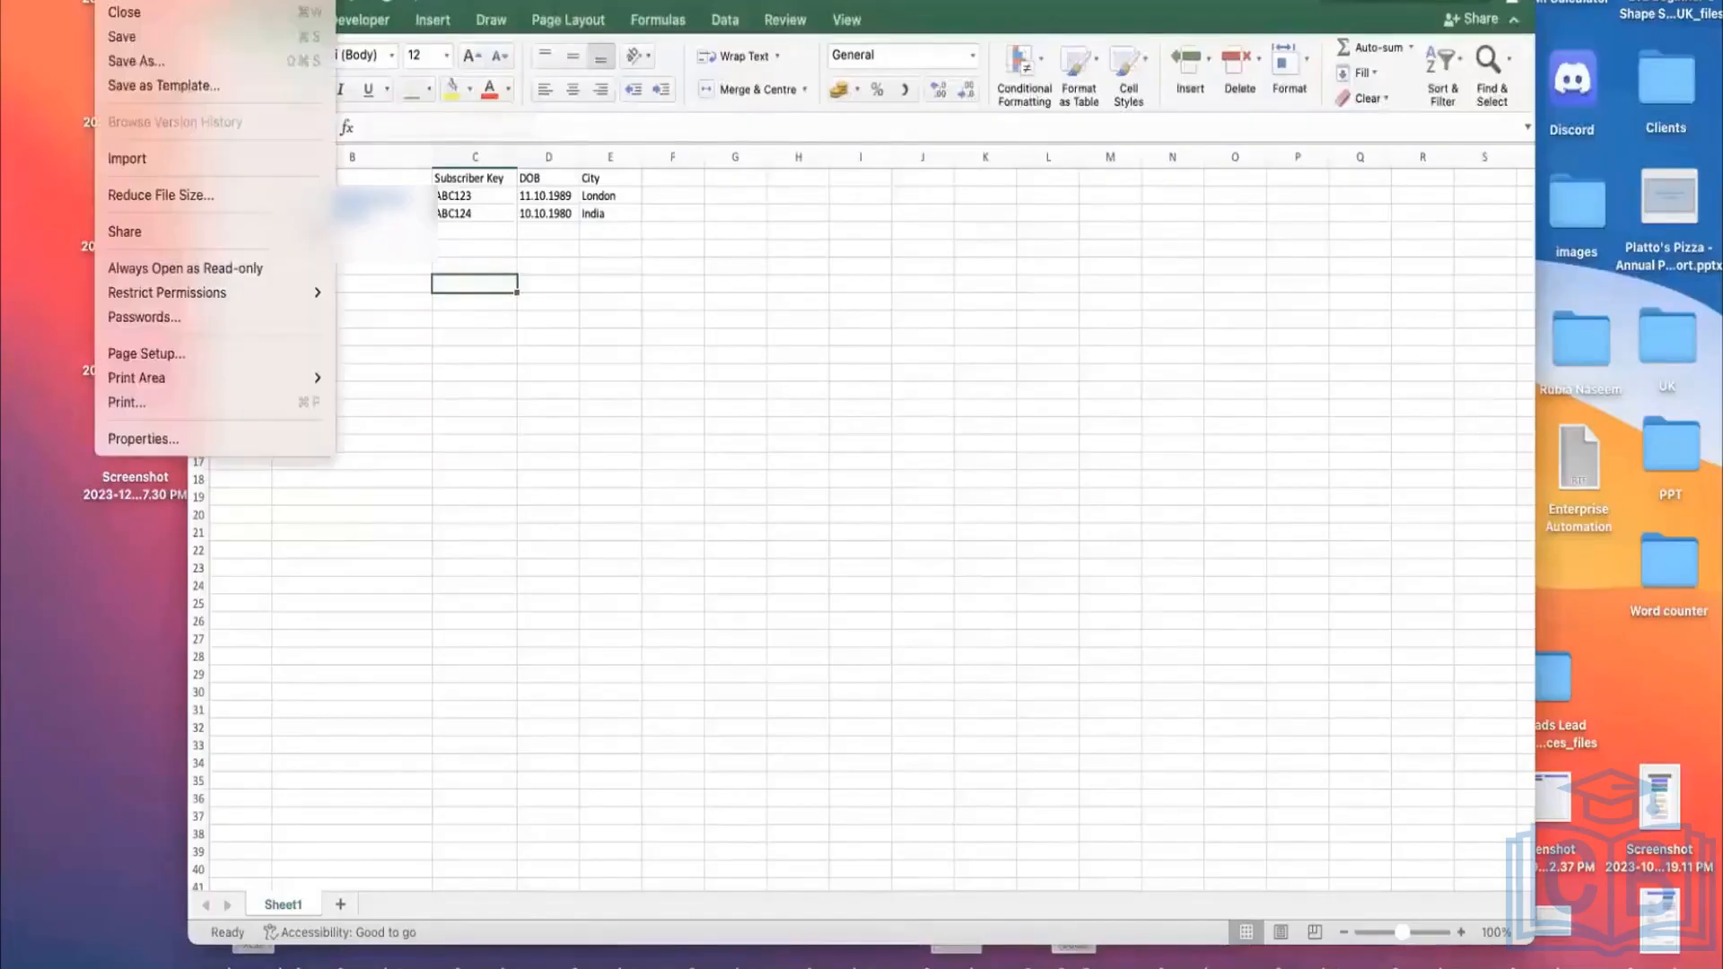
{"action": "left_click", "coordinate": [197, 63]}
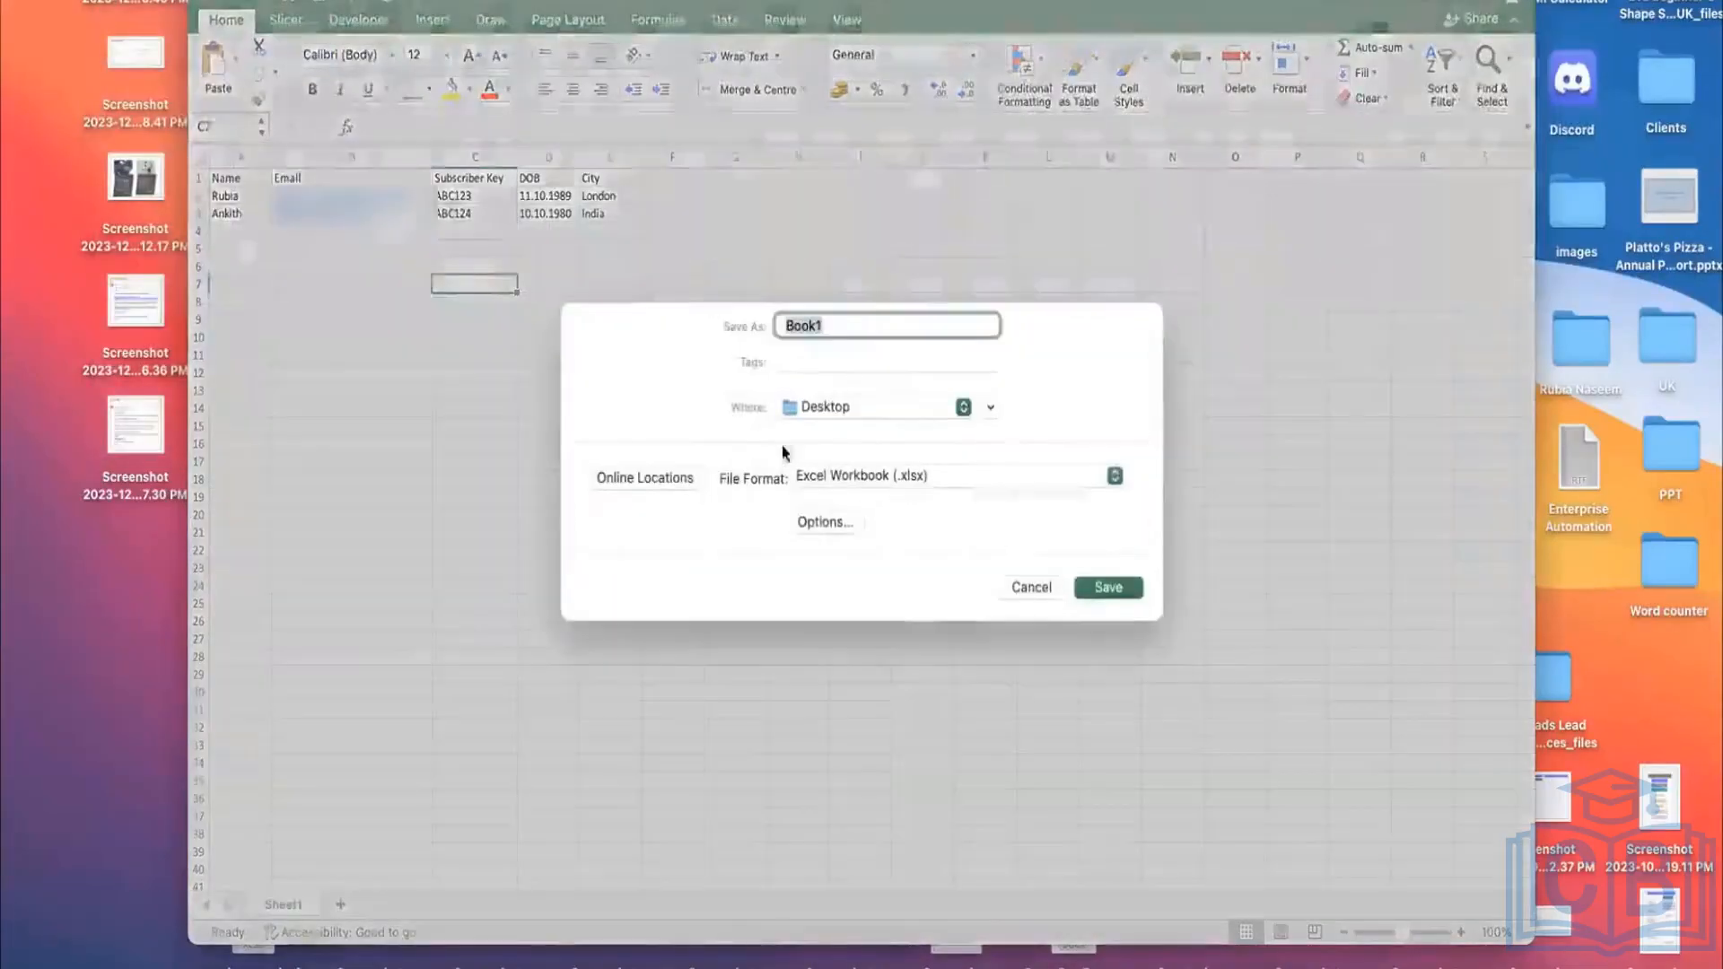
{"action": "left_click", "coordinate": [872, 491]}
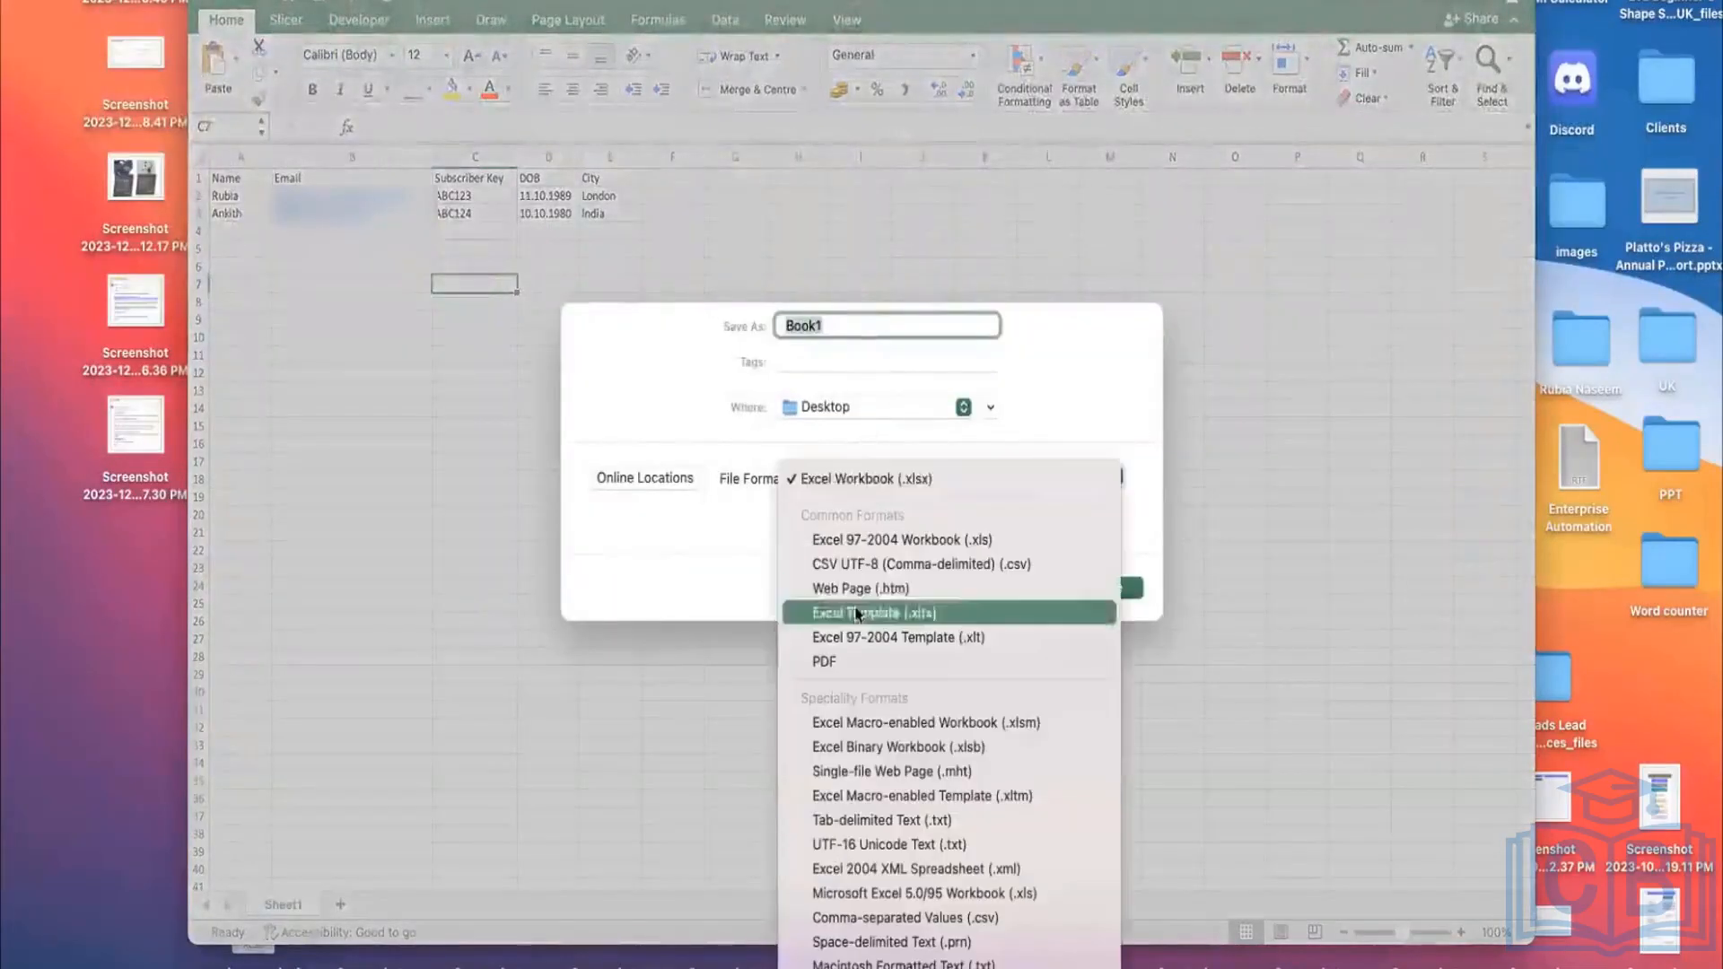
{"action": "left_click", "coordinate": [906, 563]}
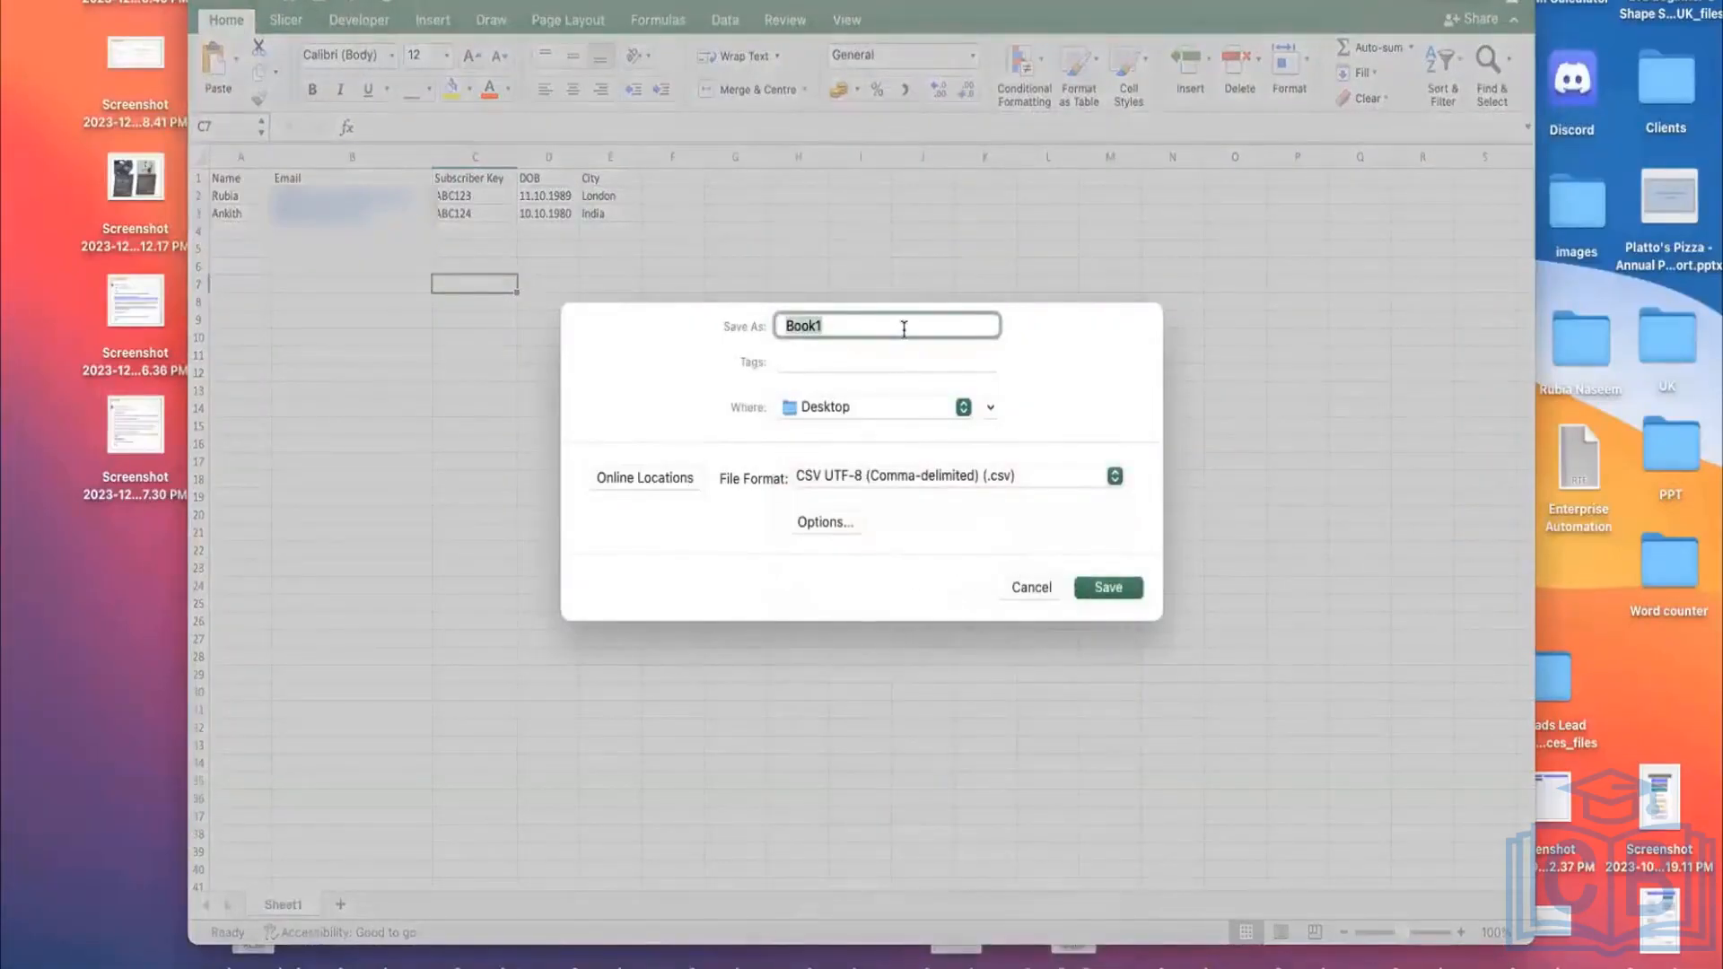
{"action": "type", "text": "Testing"}
{"action": "left_click", "coordinate": [1119, 581]}
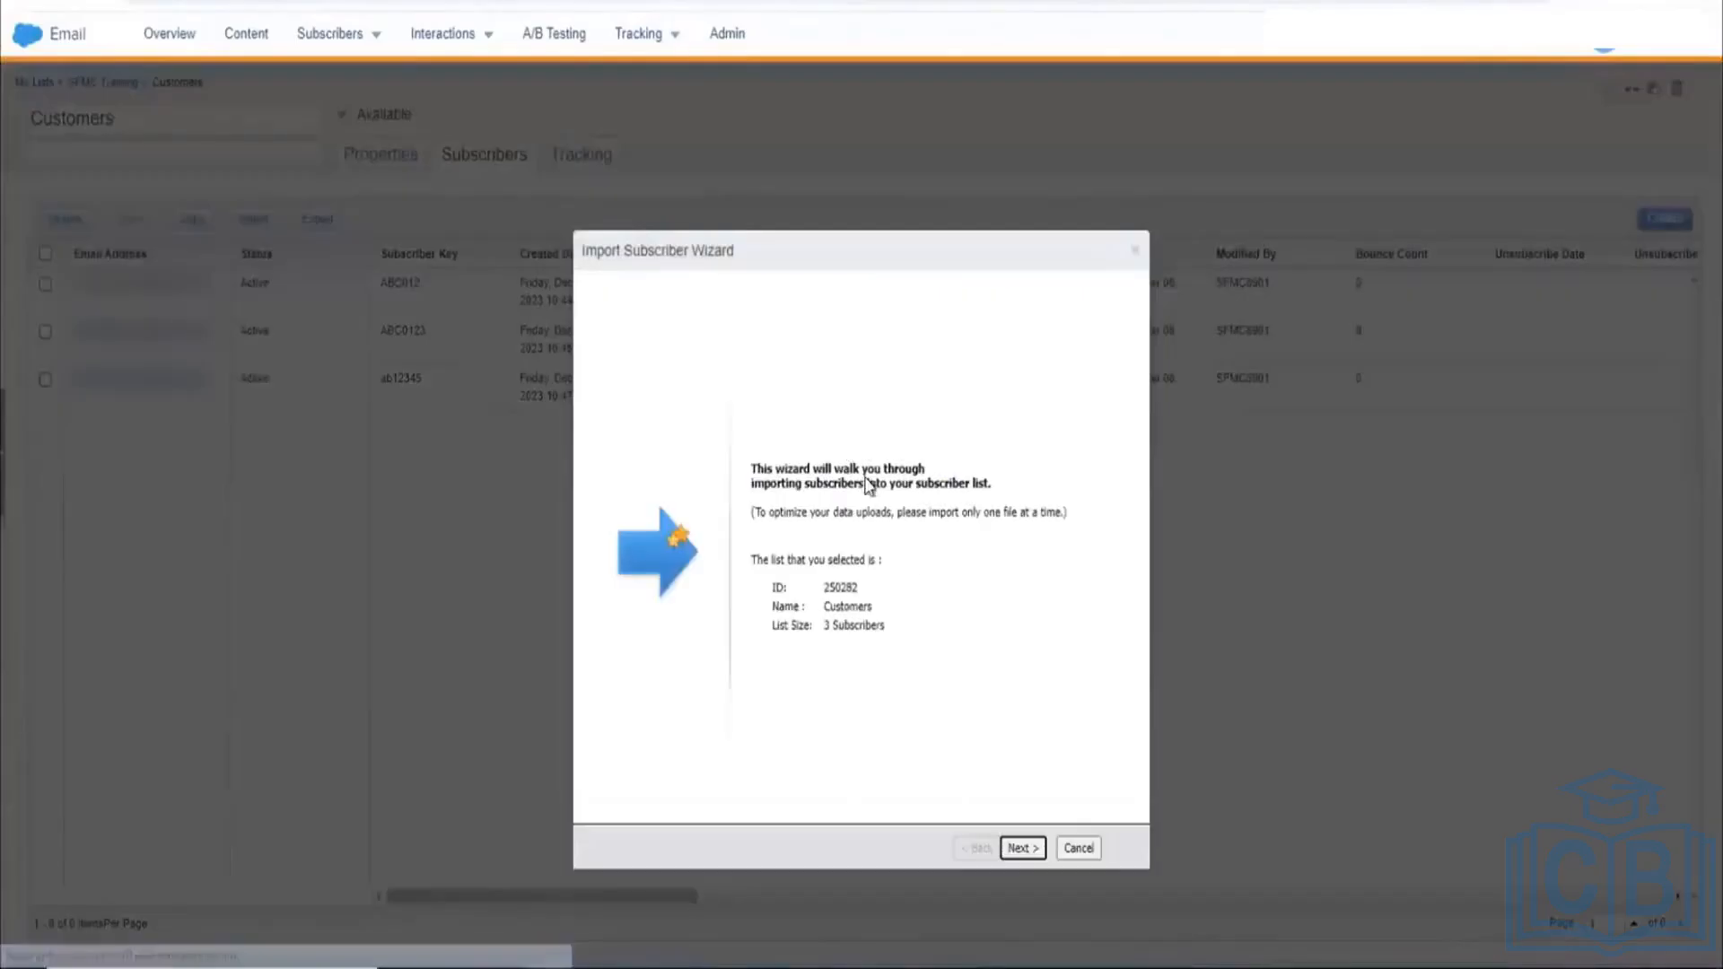
Step: Move past the wizard intro, agree to the opt-in certification, and browse for the source file
{"action": "left_click", "coordinate": [1023, 848]}
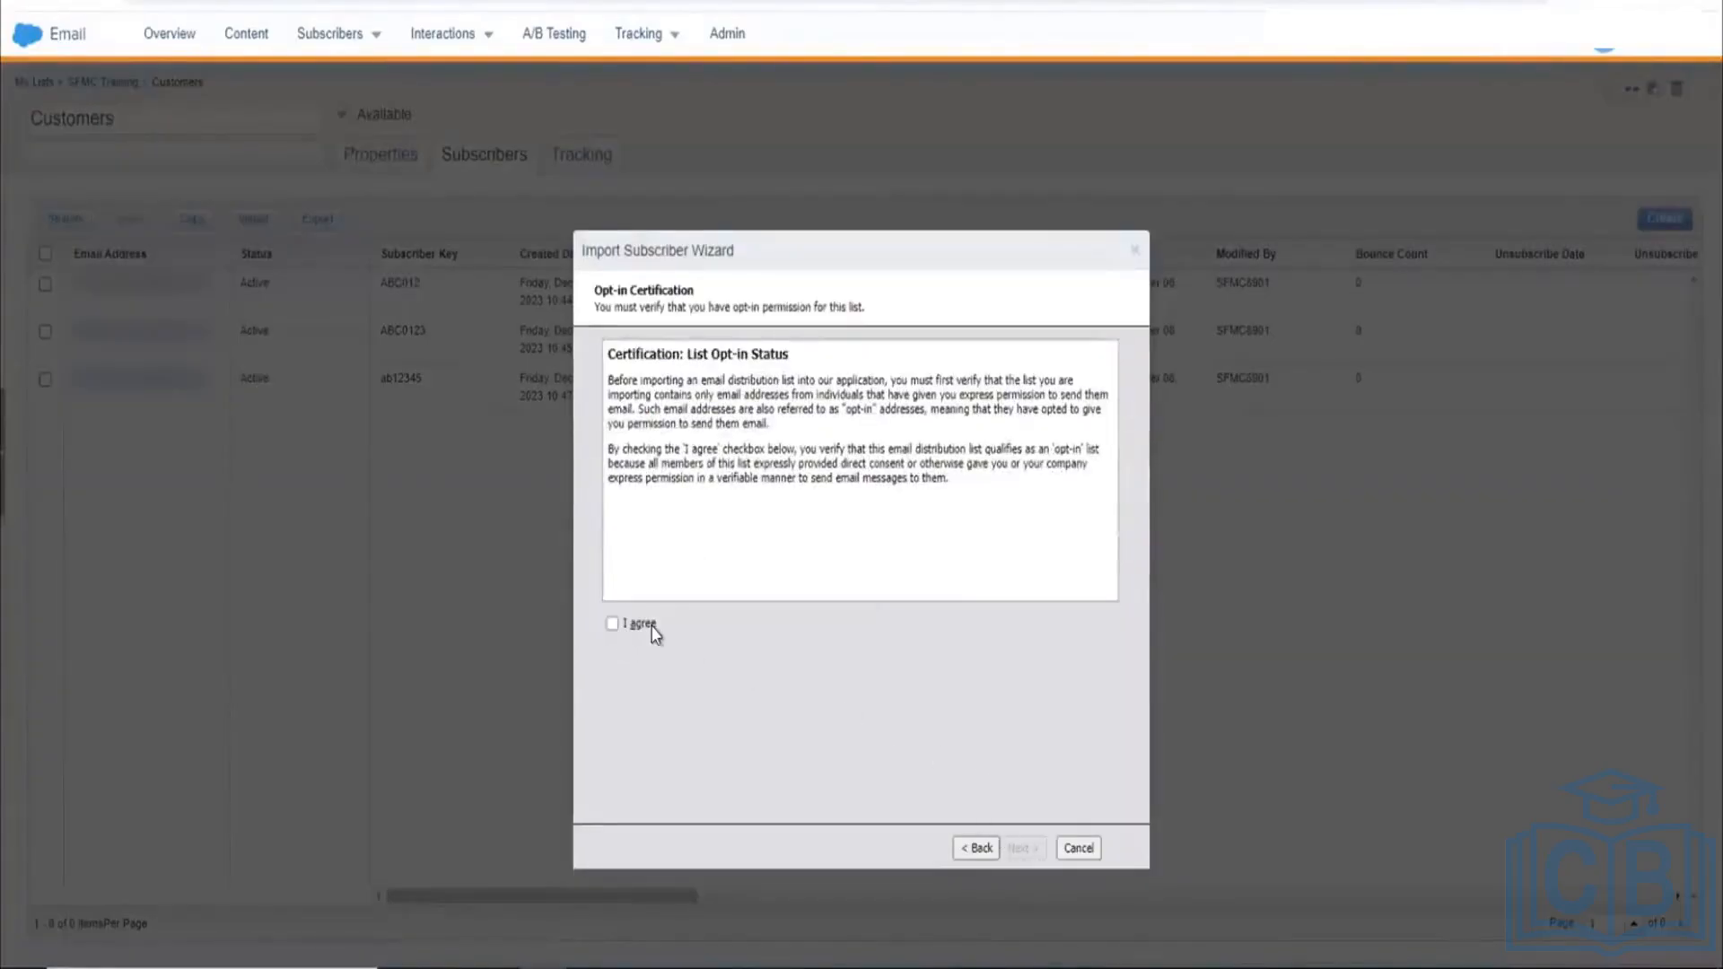
{"action": "left_click", "coordinate": [609, 625]}
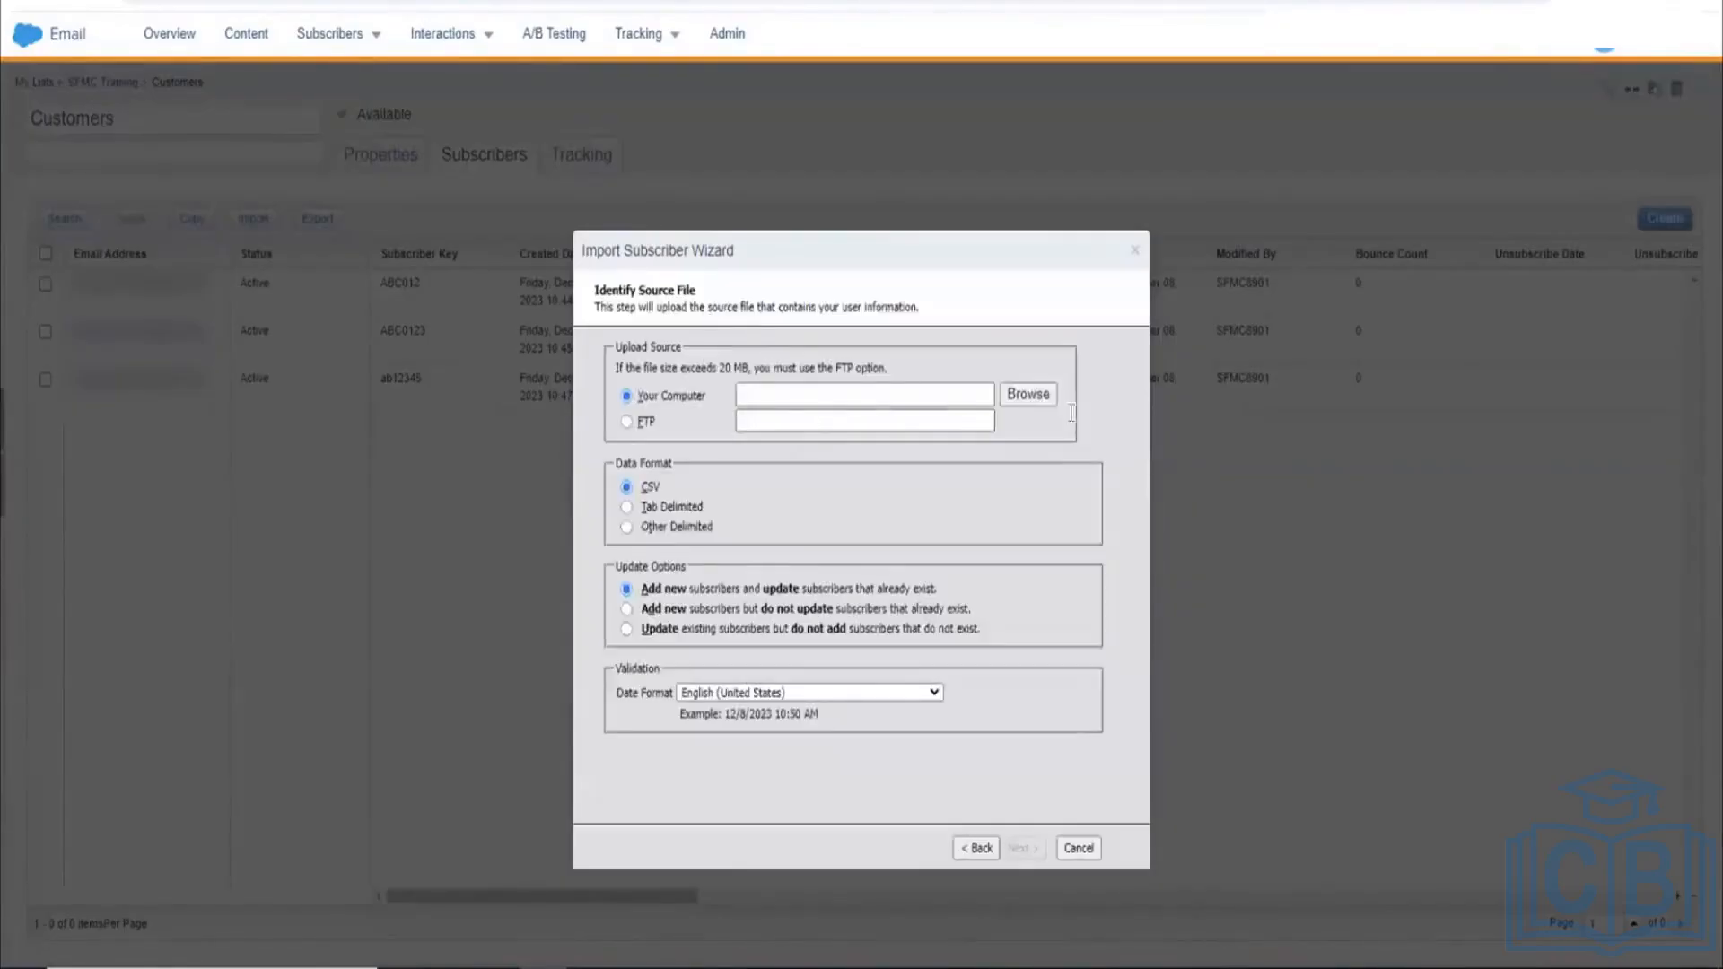
{"action": "left_click", "coordinate": [1045, 404]}
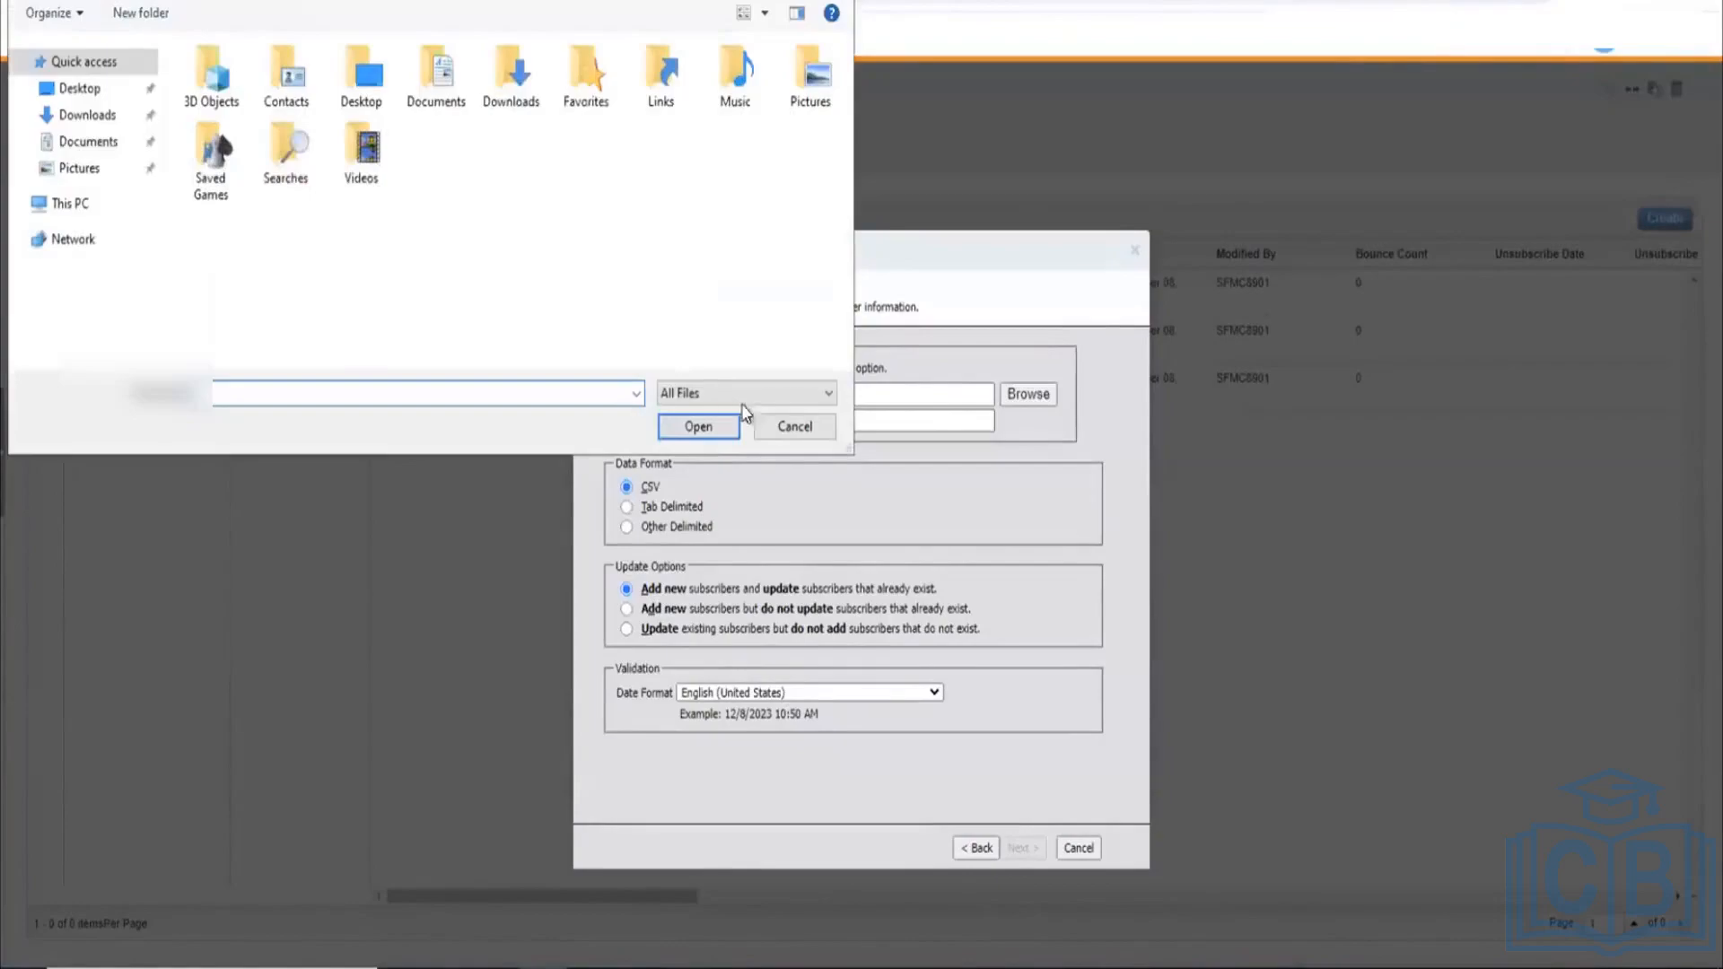
Step: Cancel the Open dialog without picking a file and return to the import wizard tab
{"action": "left_click", "coordinate": [770, 424]}
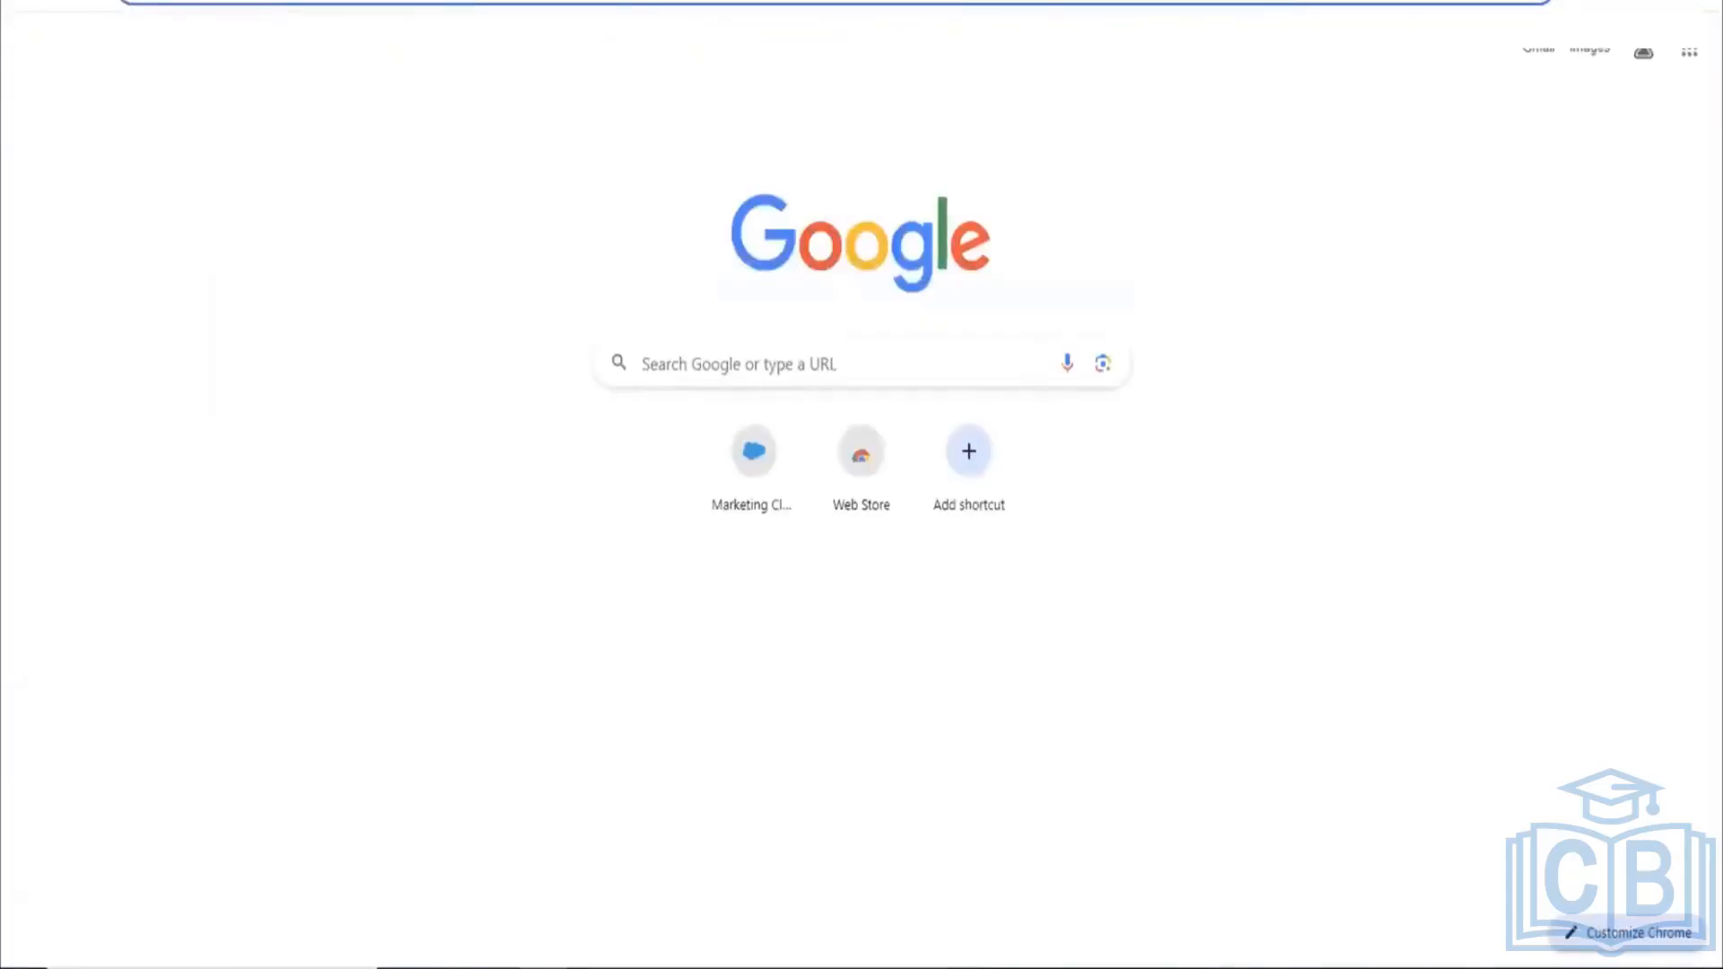
{"action": "left_click", "coordinate": [134, 2]}
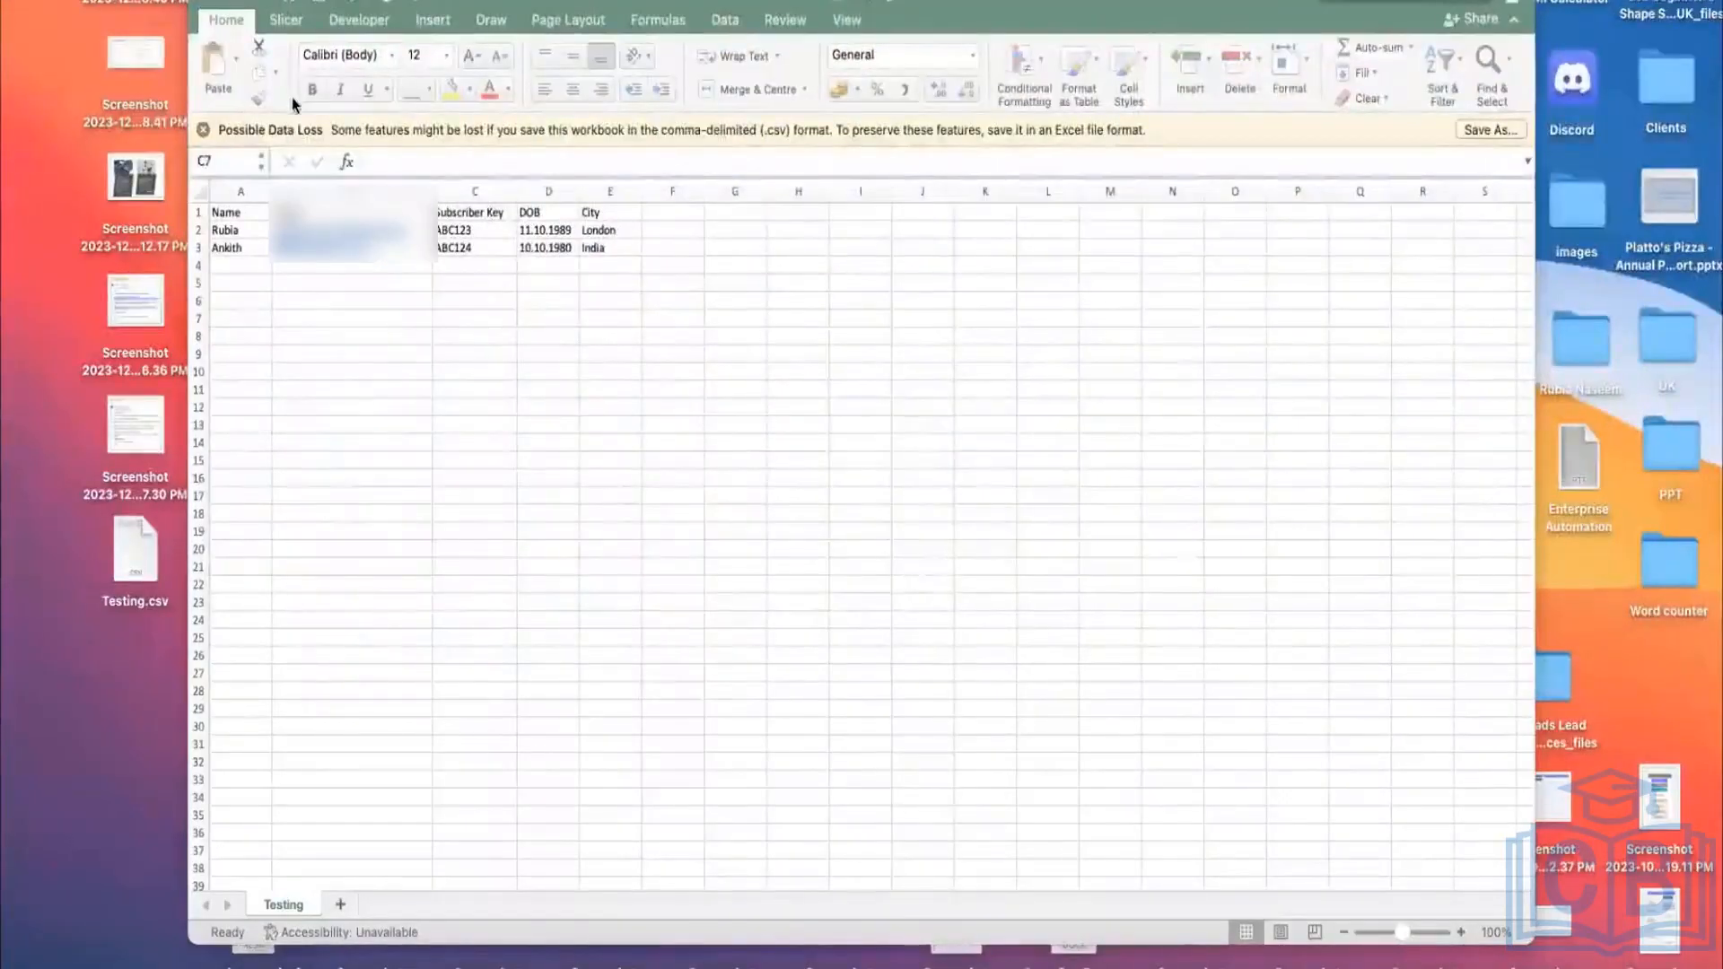
Step: Check the Testing sheet in Excel, then go back toward the Remote Desktop session
{"action": "left_click", "coordinate": [1501, 966]}
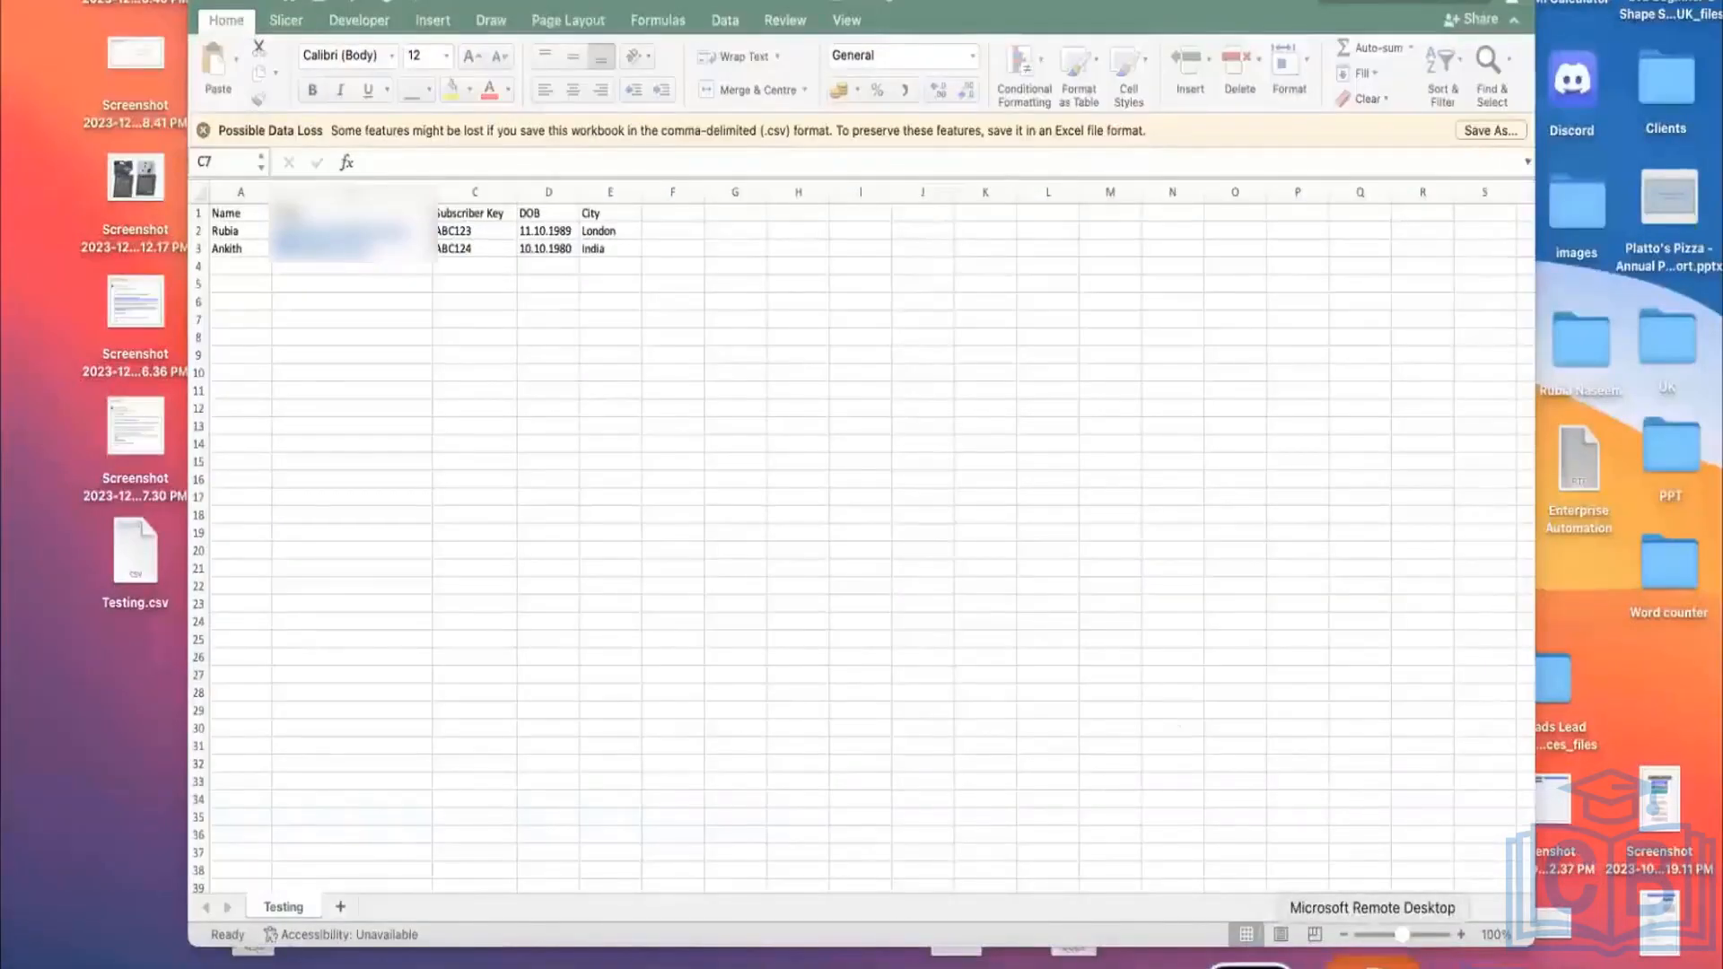
{"action": "right_click", "coordinate": [1360, 963]}
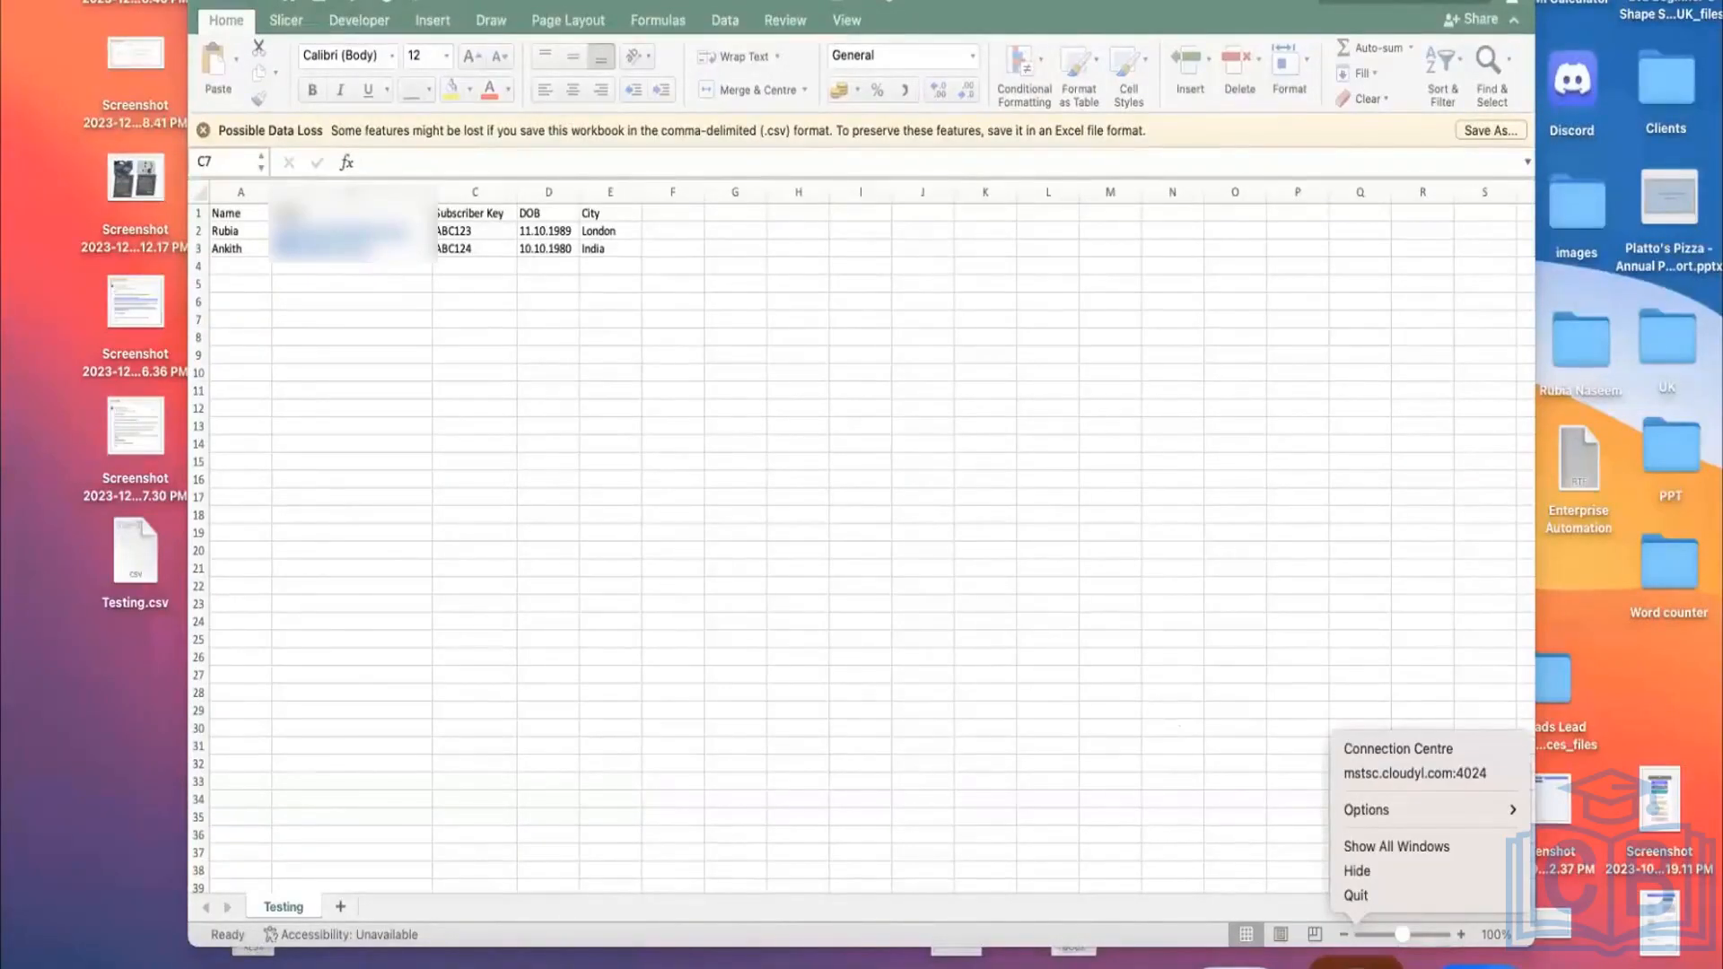
{"action": "left_click", "coordinate": [855, 660]}
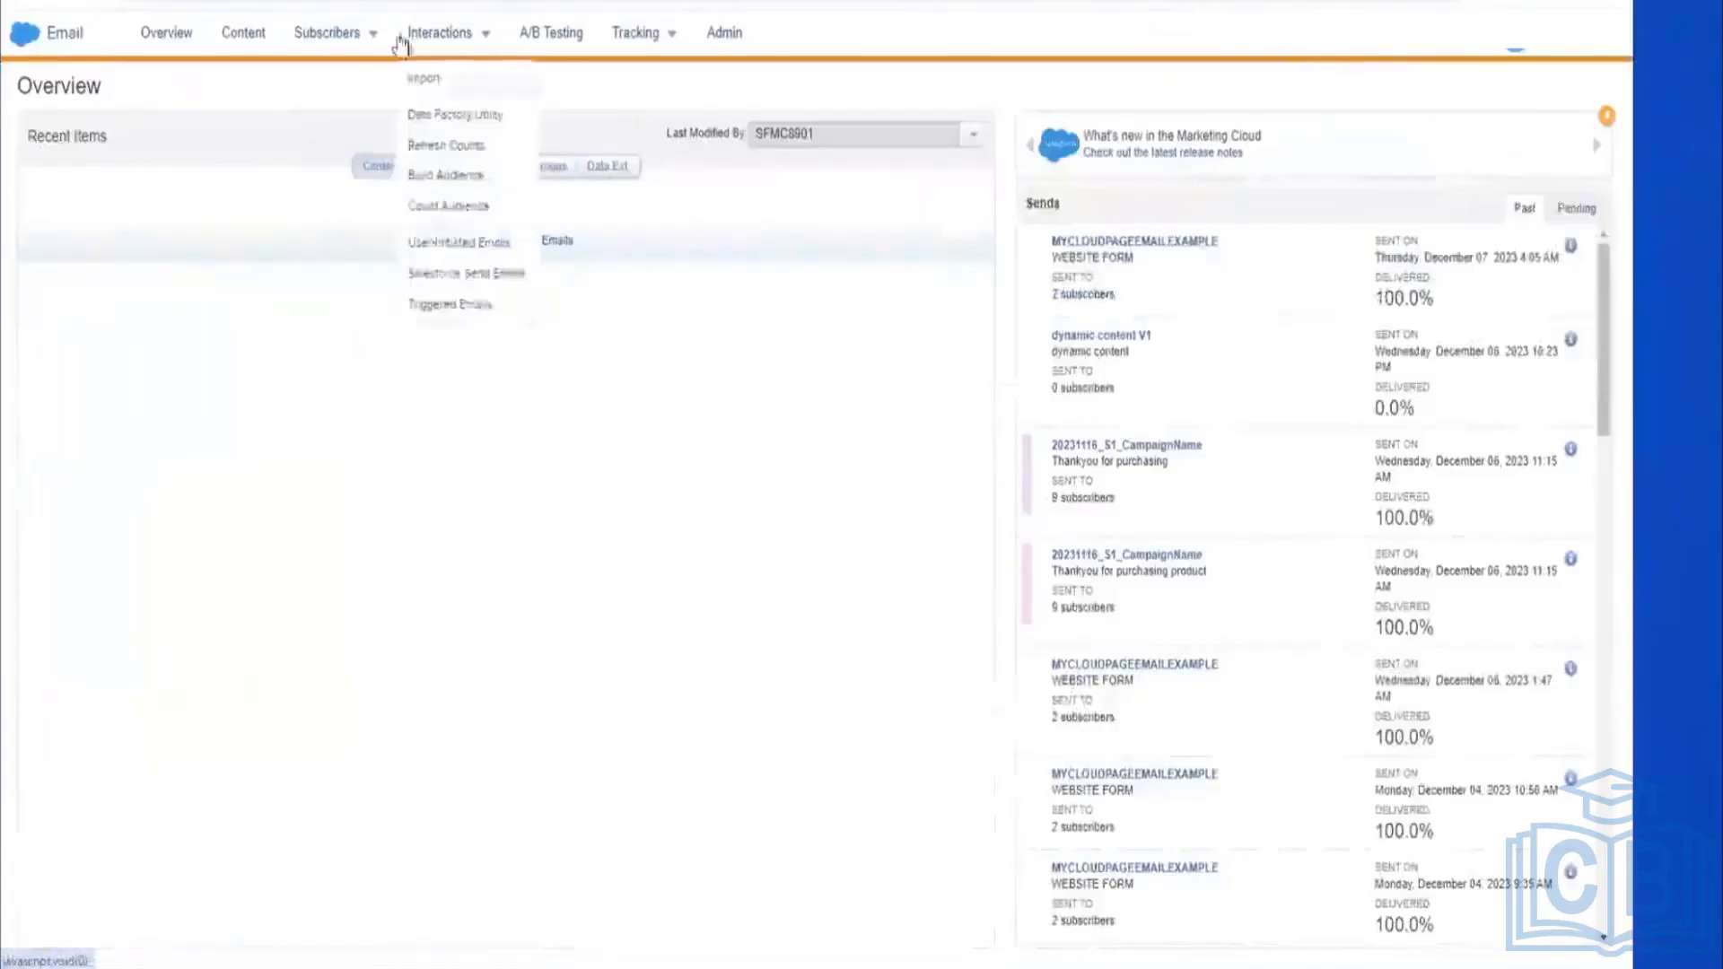
Step: Open the Customers list in the SFMC Training folder and launch its Import Subscriber Wizard
{"action": "mouse_move", "coordinate": [322, 47]}
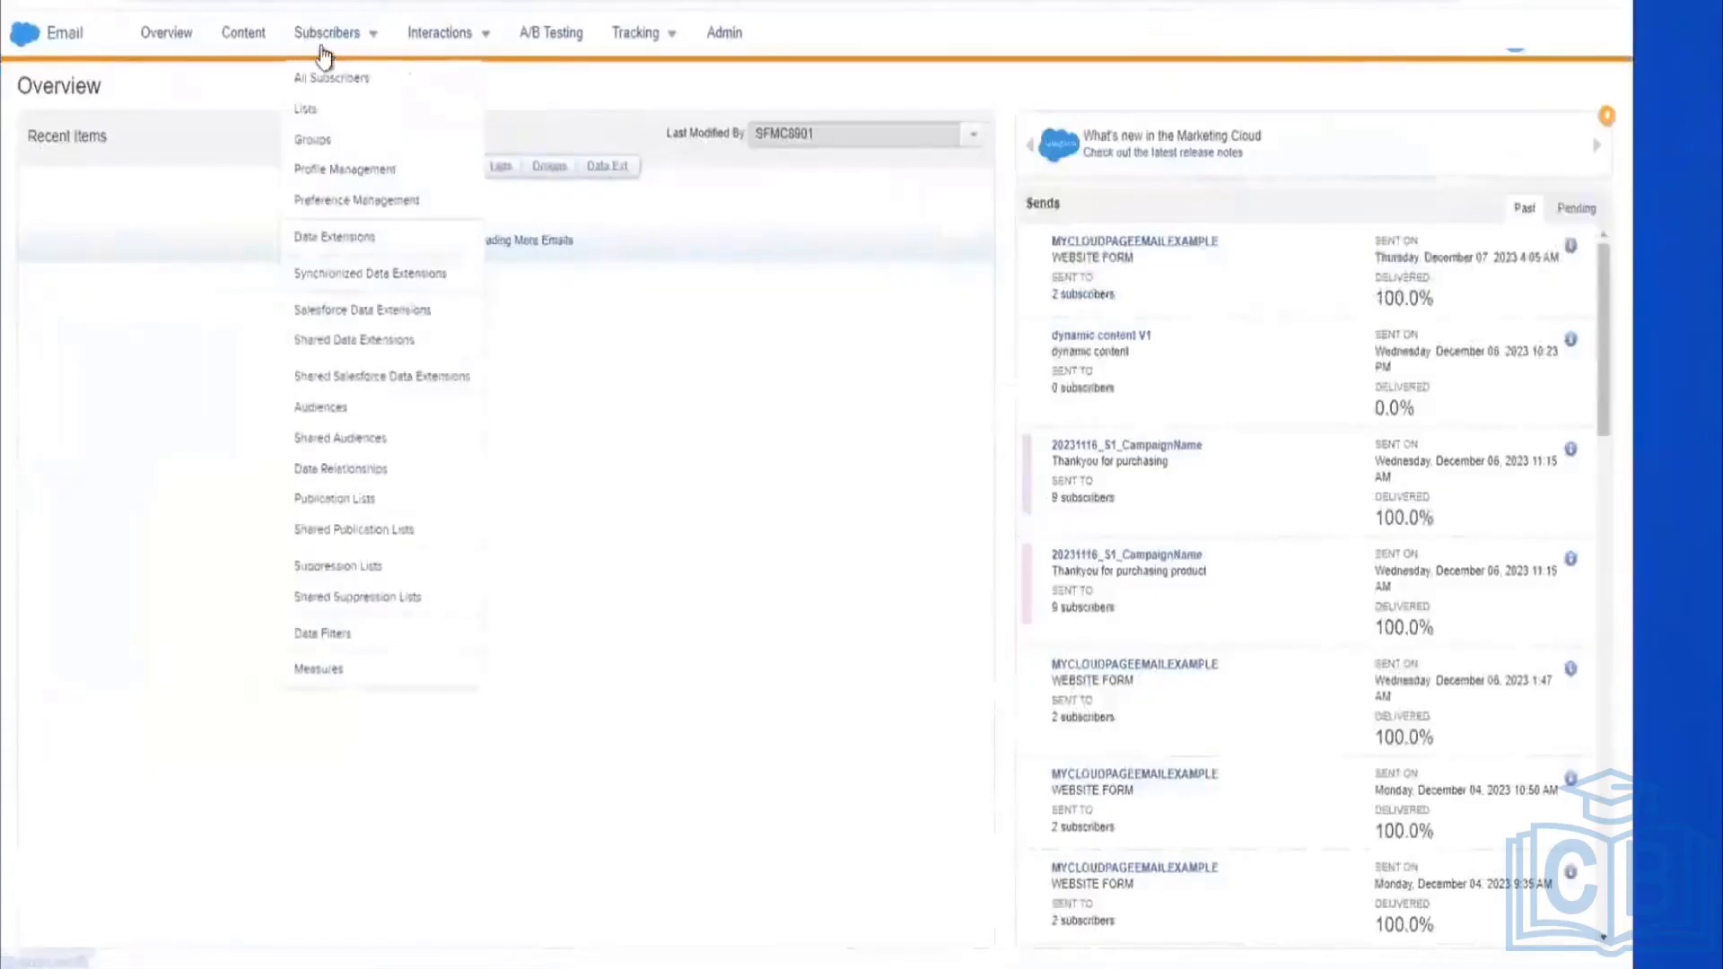
{"action": "left_click", "coordinate": [329, 105]}
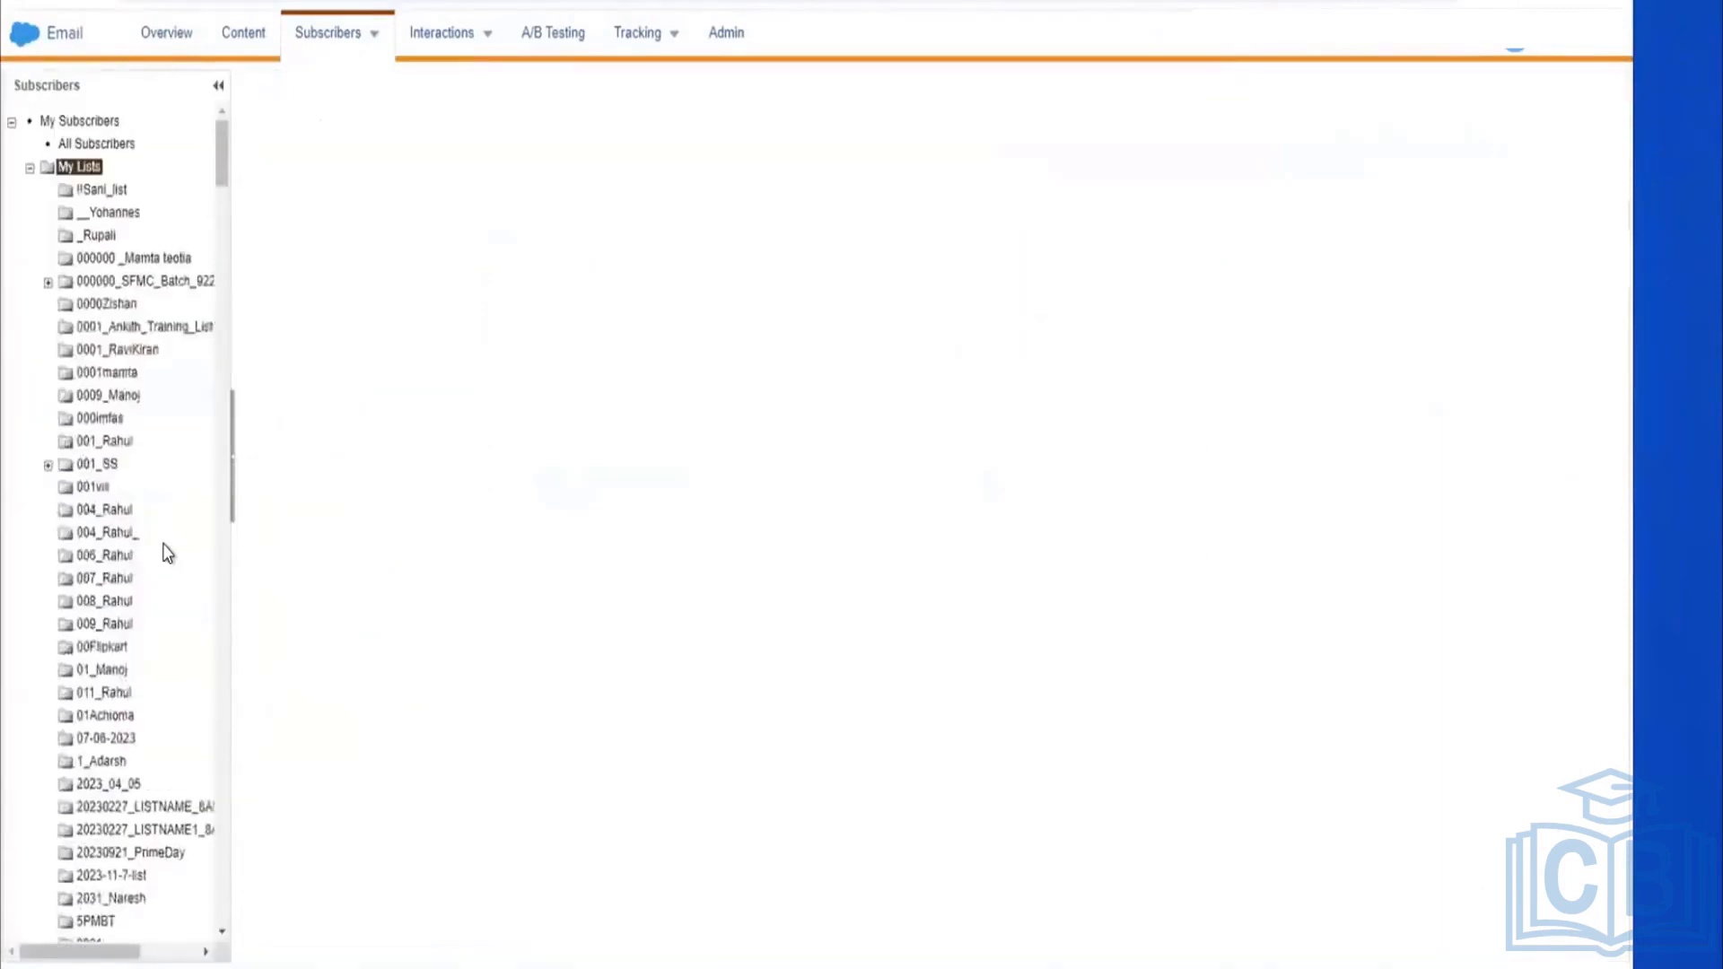
{"action": "scroll", "coordinate": [167, 551], "scroll_direction": "down", "scroll_amount": 1}
{"action": "scroll", "coordinate": [167, 550], "scroll_direction": "down", "scroll_amount": 15}
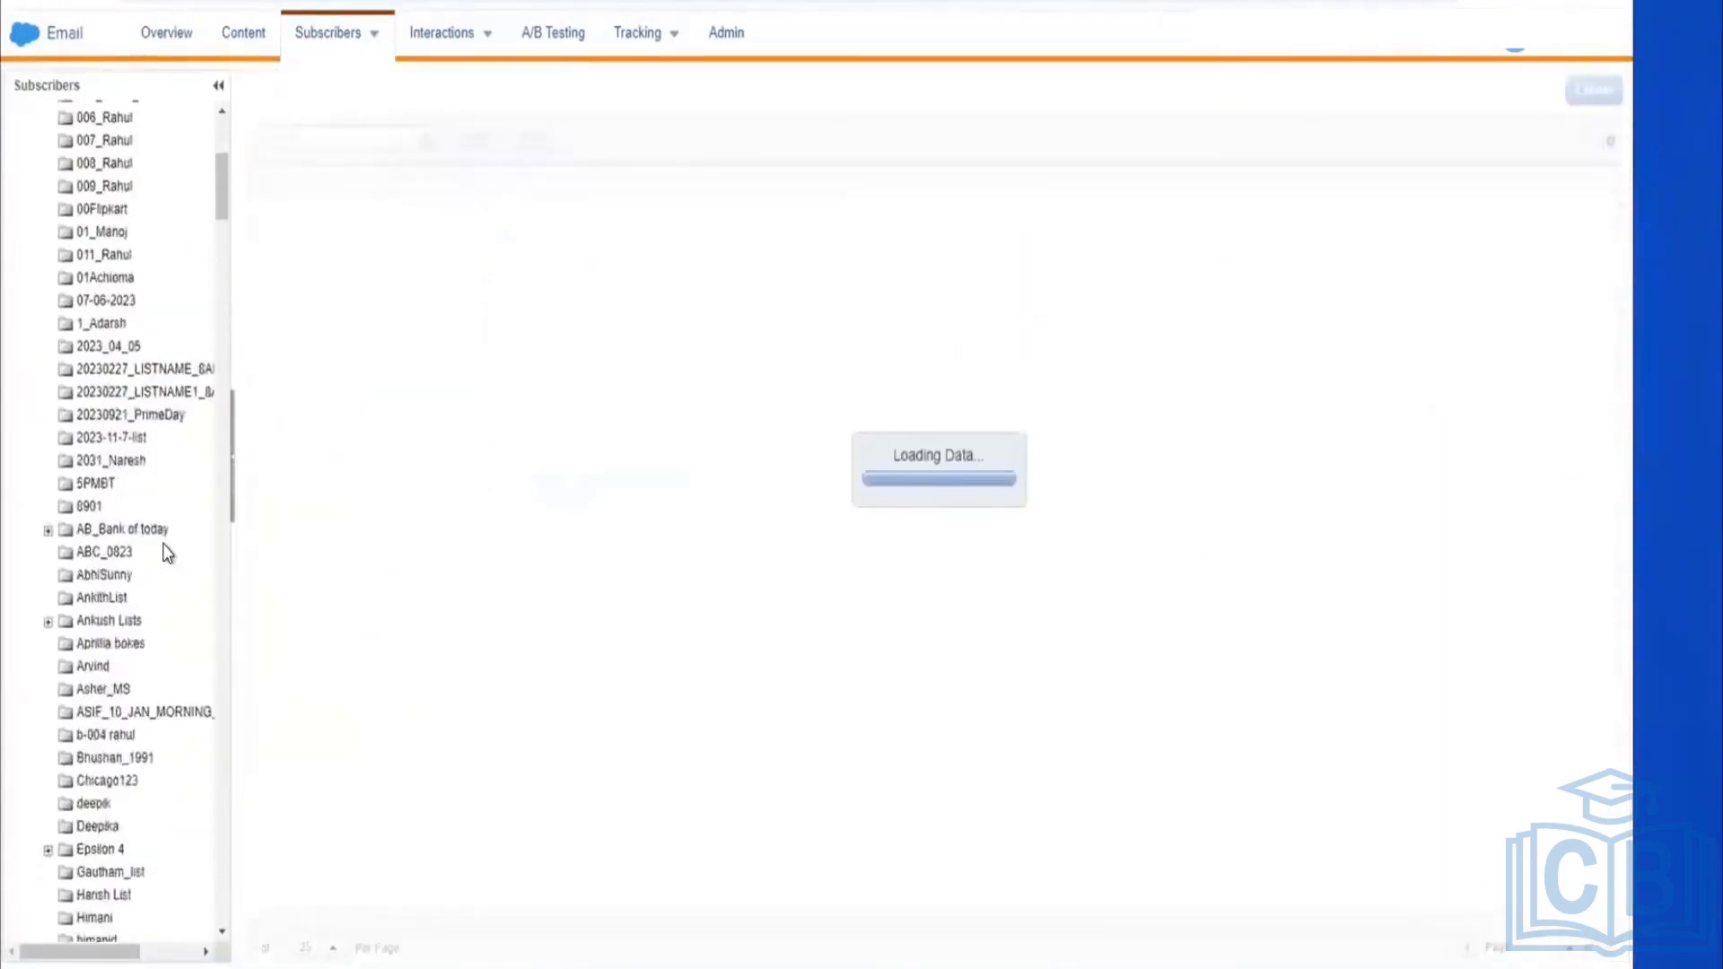
{"action": "scroll", "coordinate": [164, 544], "scroll_direction": "down", "scroll_amount": 20}
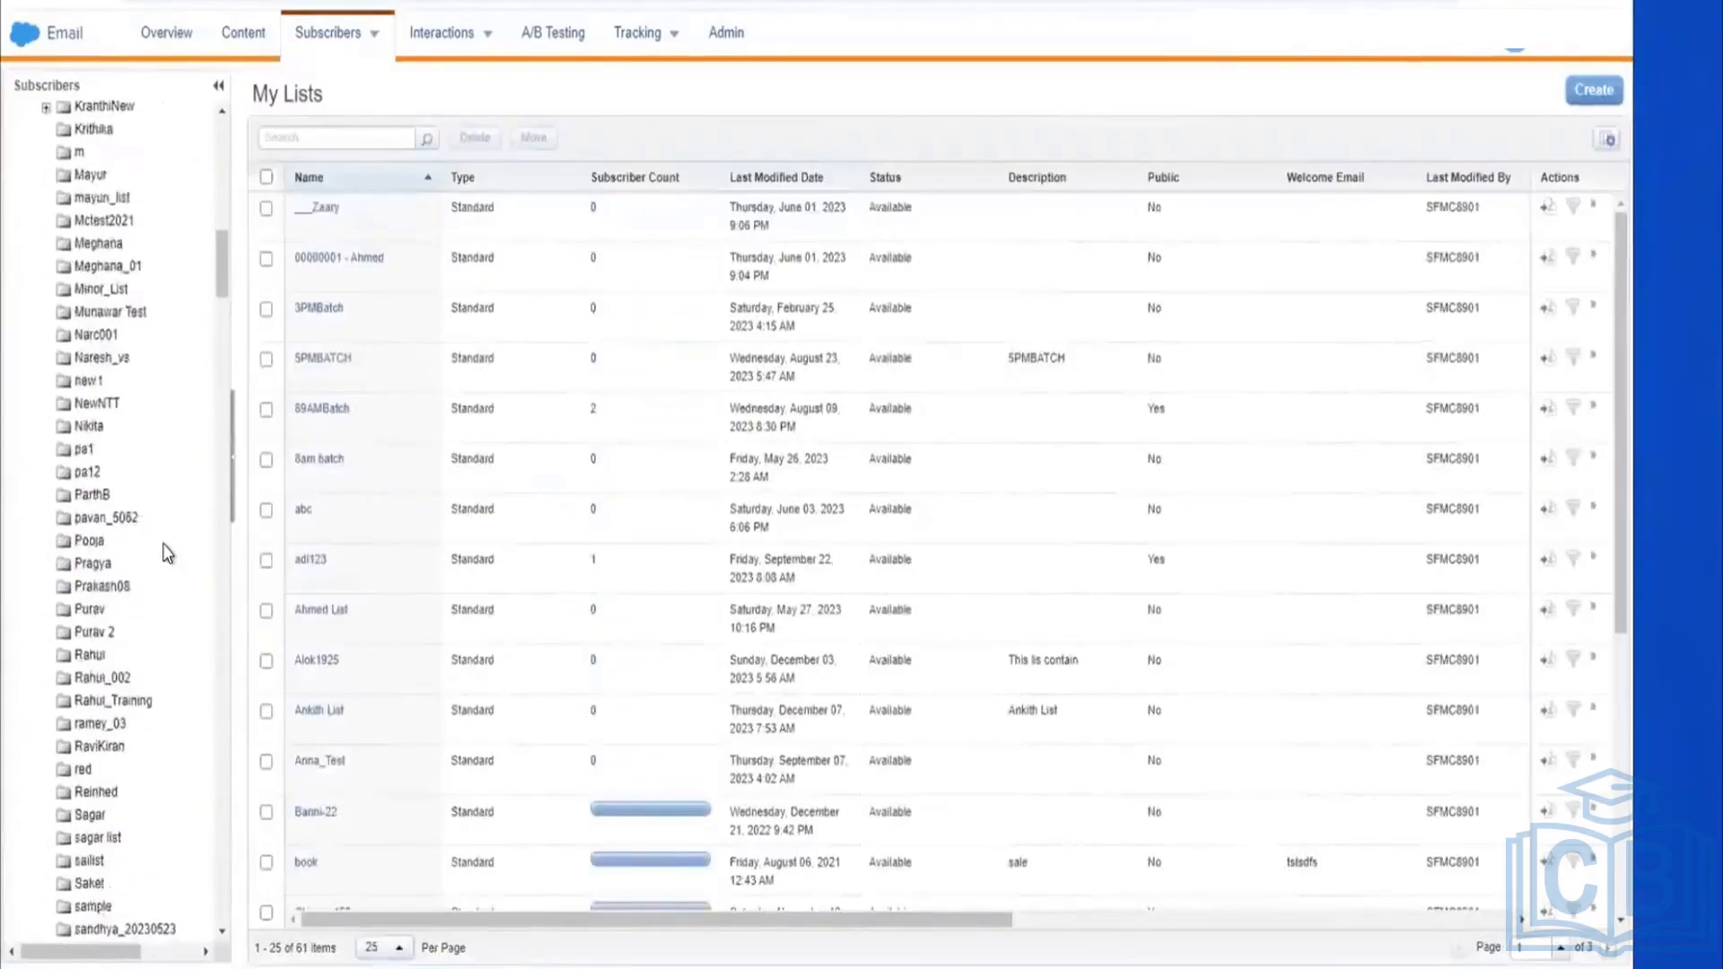
{"action": "scroll", "coordinate": [166, 570], "scroll_direction": "down", "scroll_amount": 5}
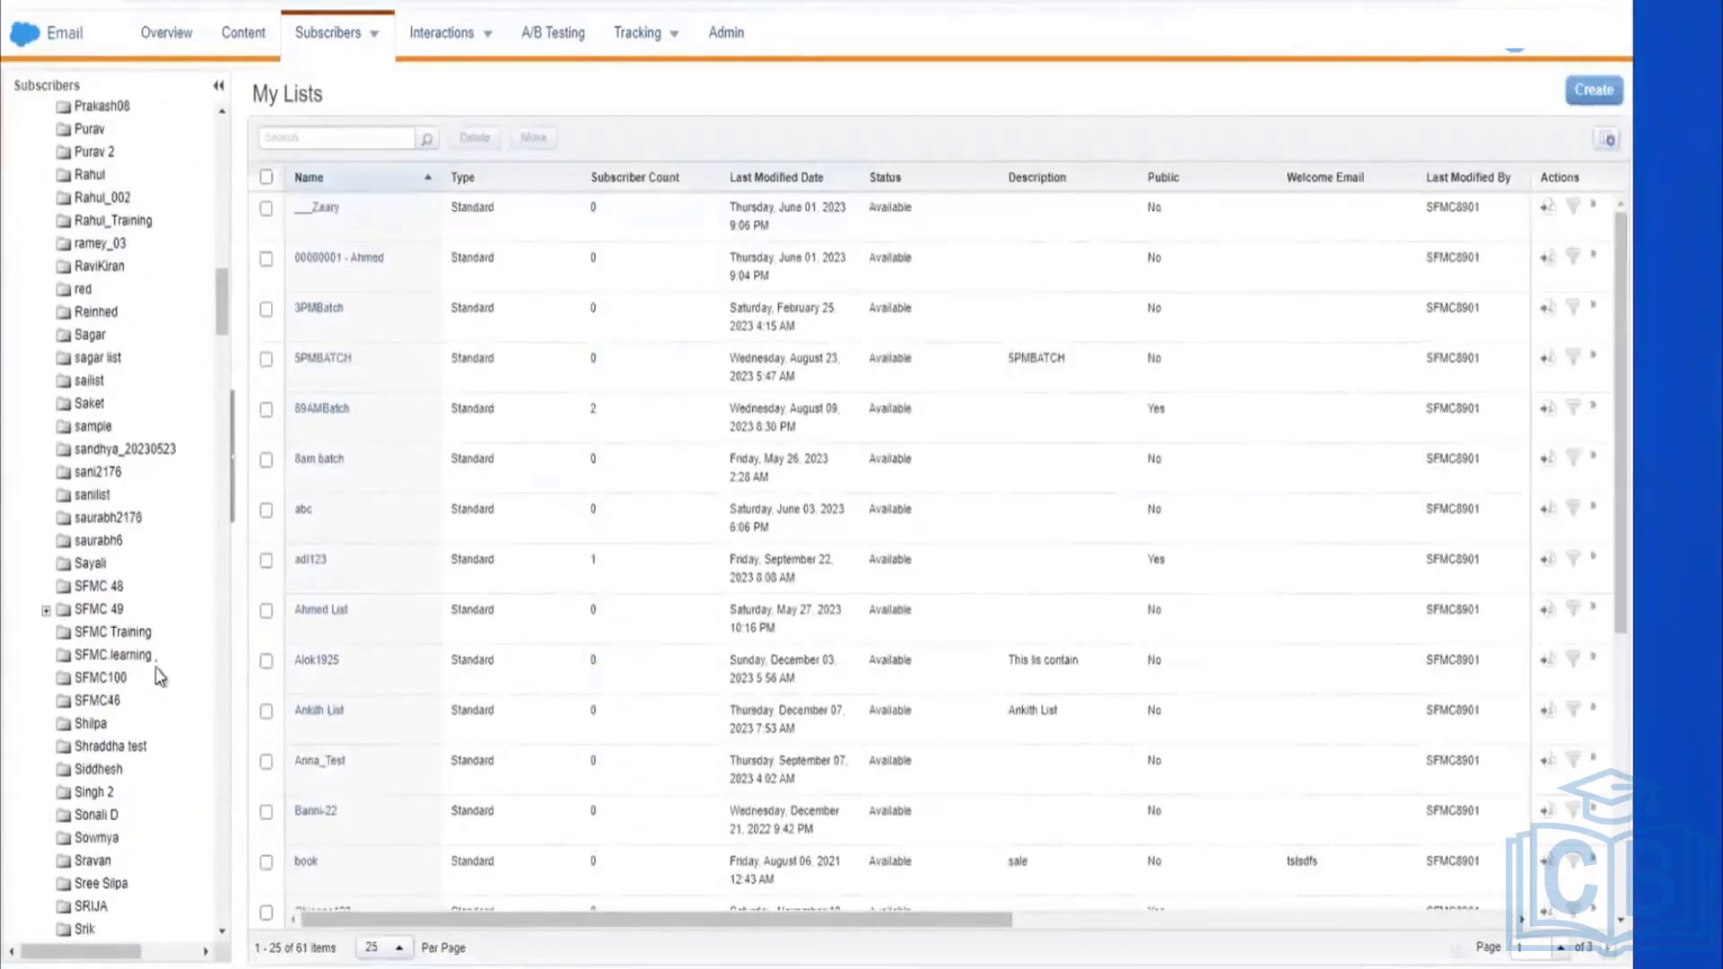
{"action": "left_click", "coordinate": [146, 632]}
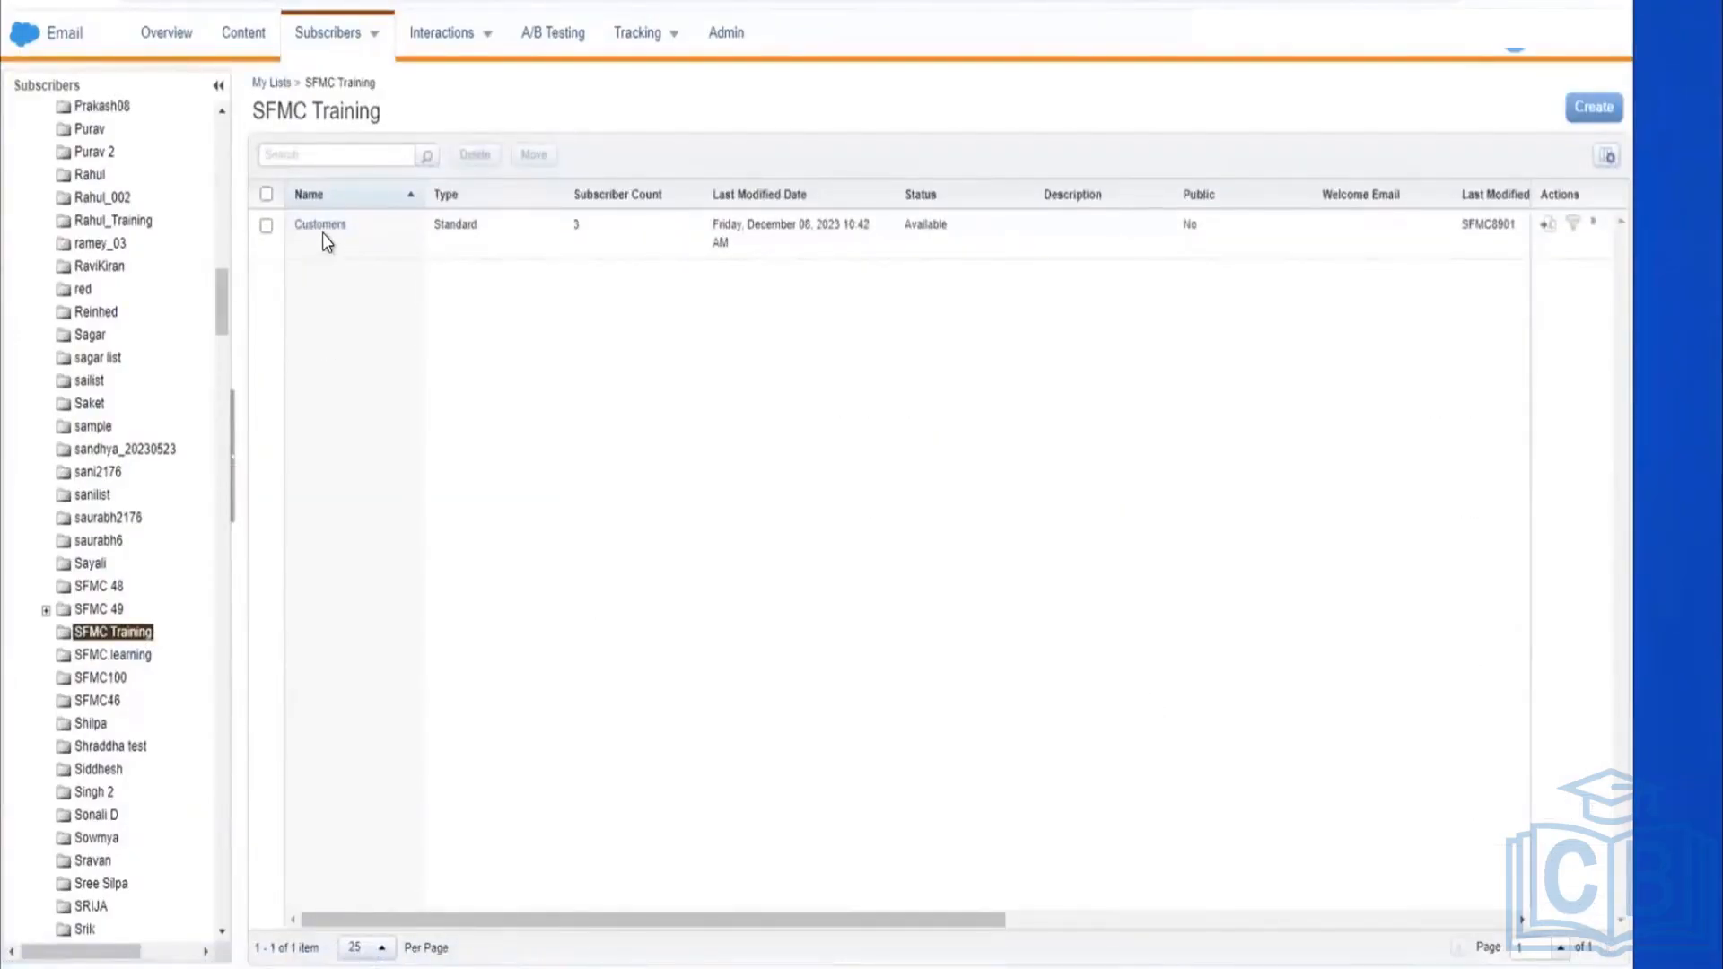
{"action": "left_click", "coordinate": [324, 224]}
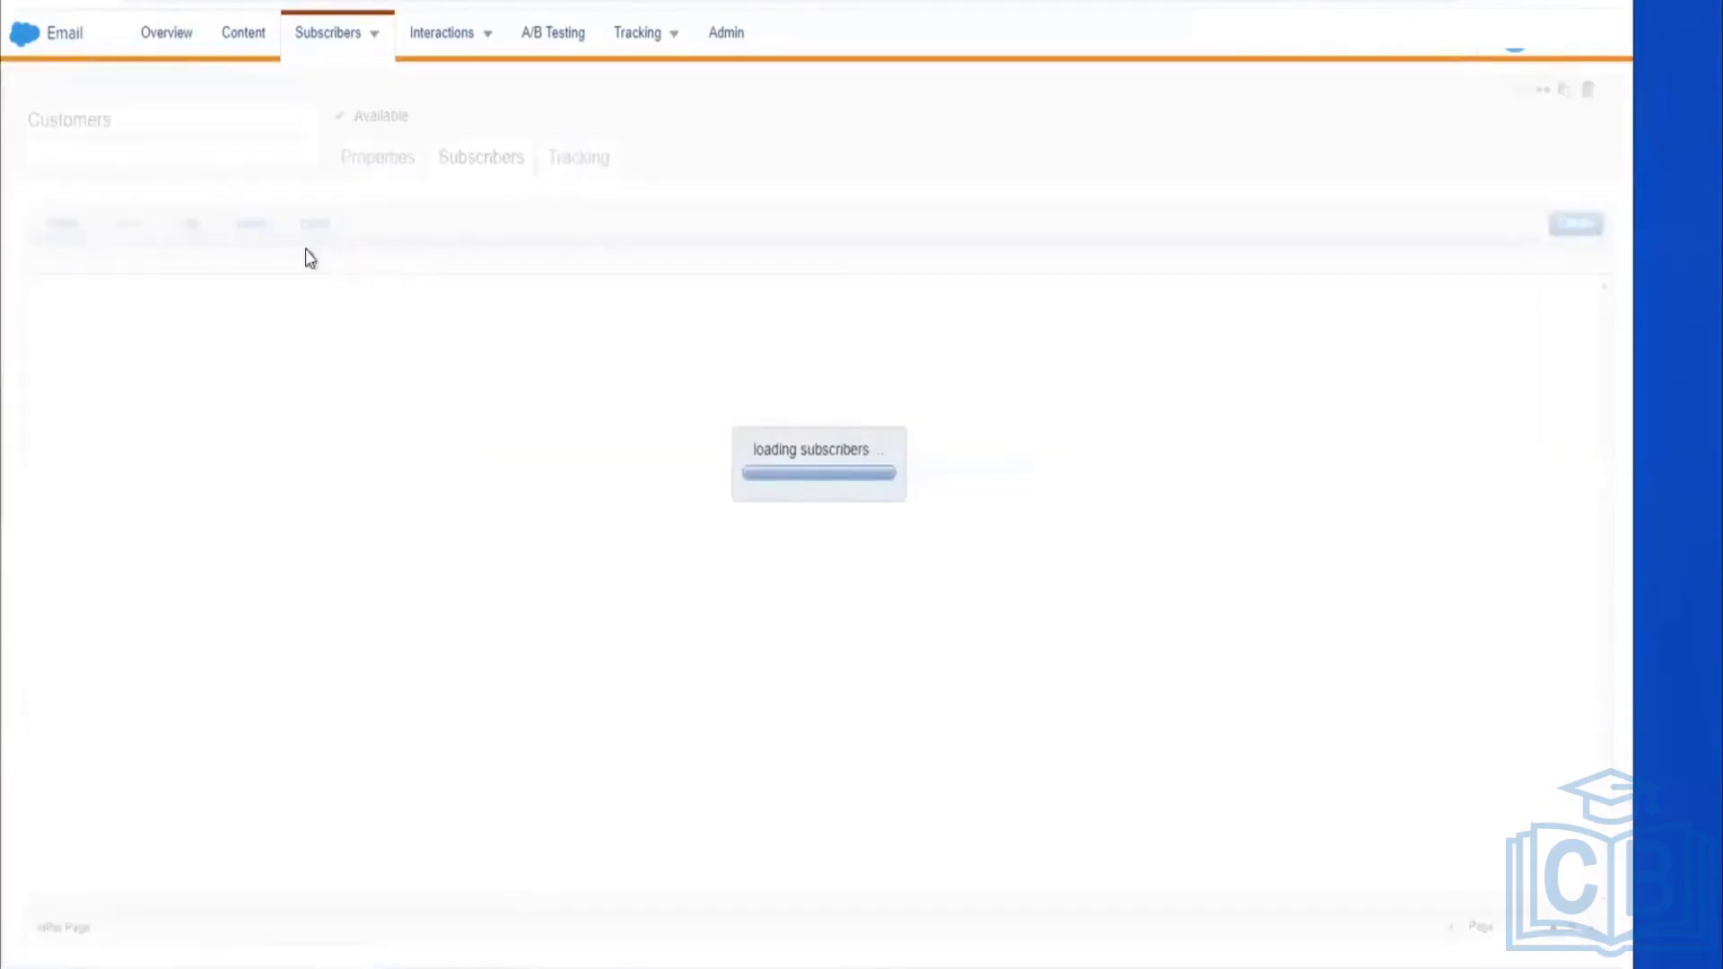
{"action": "left_click", "coordinate": [251, 226]}
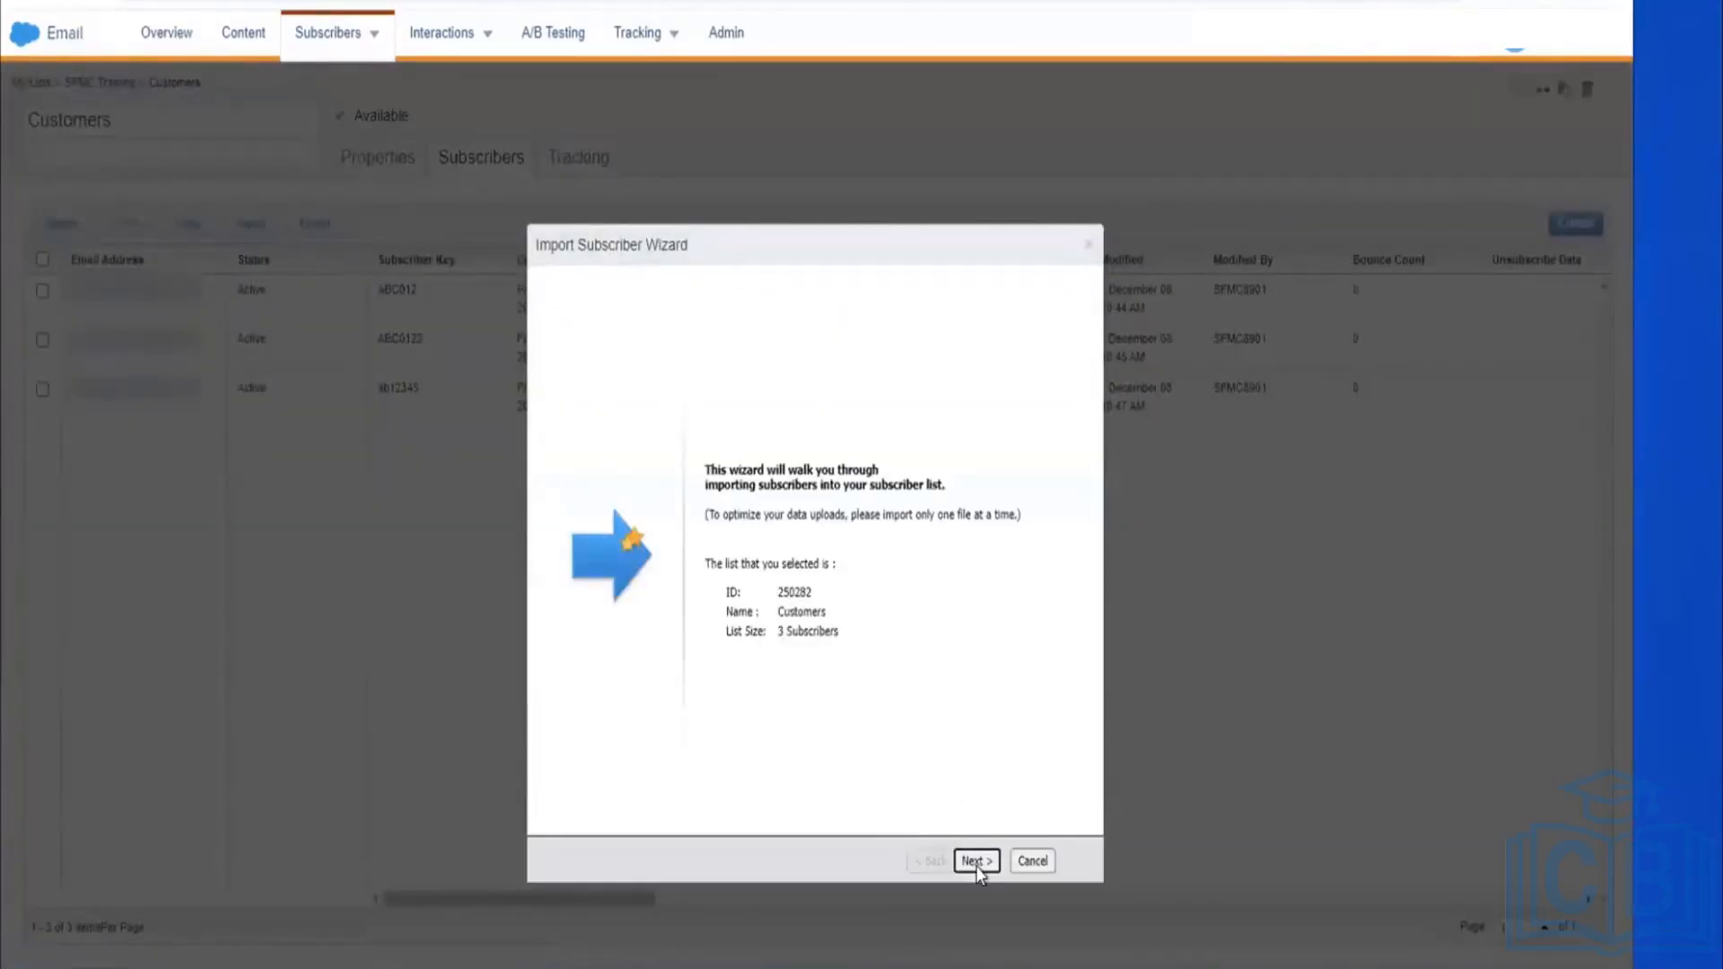
Step: Agree to the opt-in permission certification and advance to the source-file step
{"action": "left_click", "coordinate": [976, 863]}
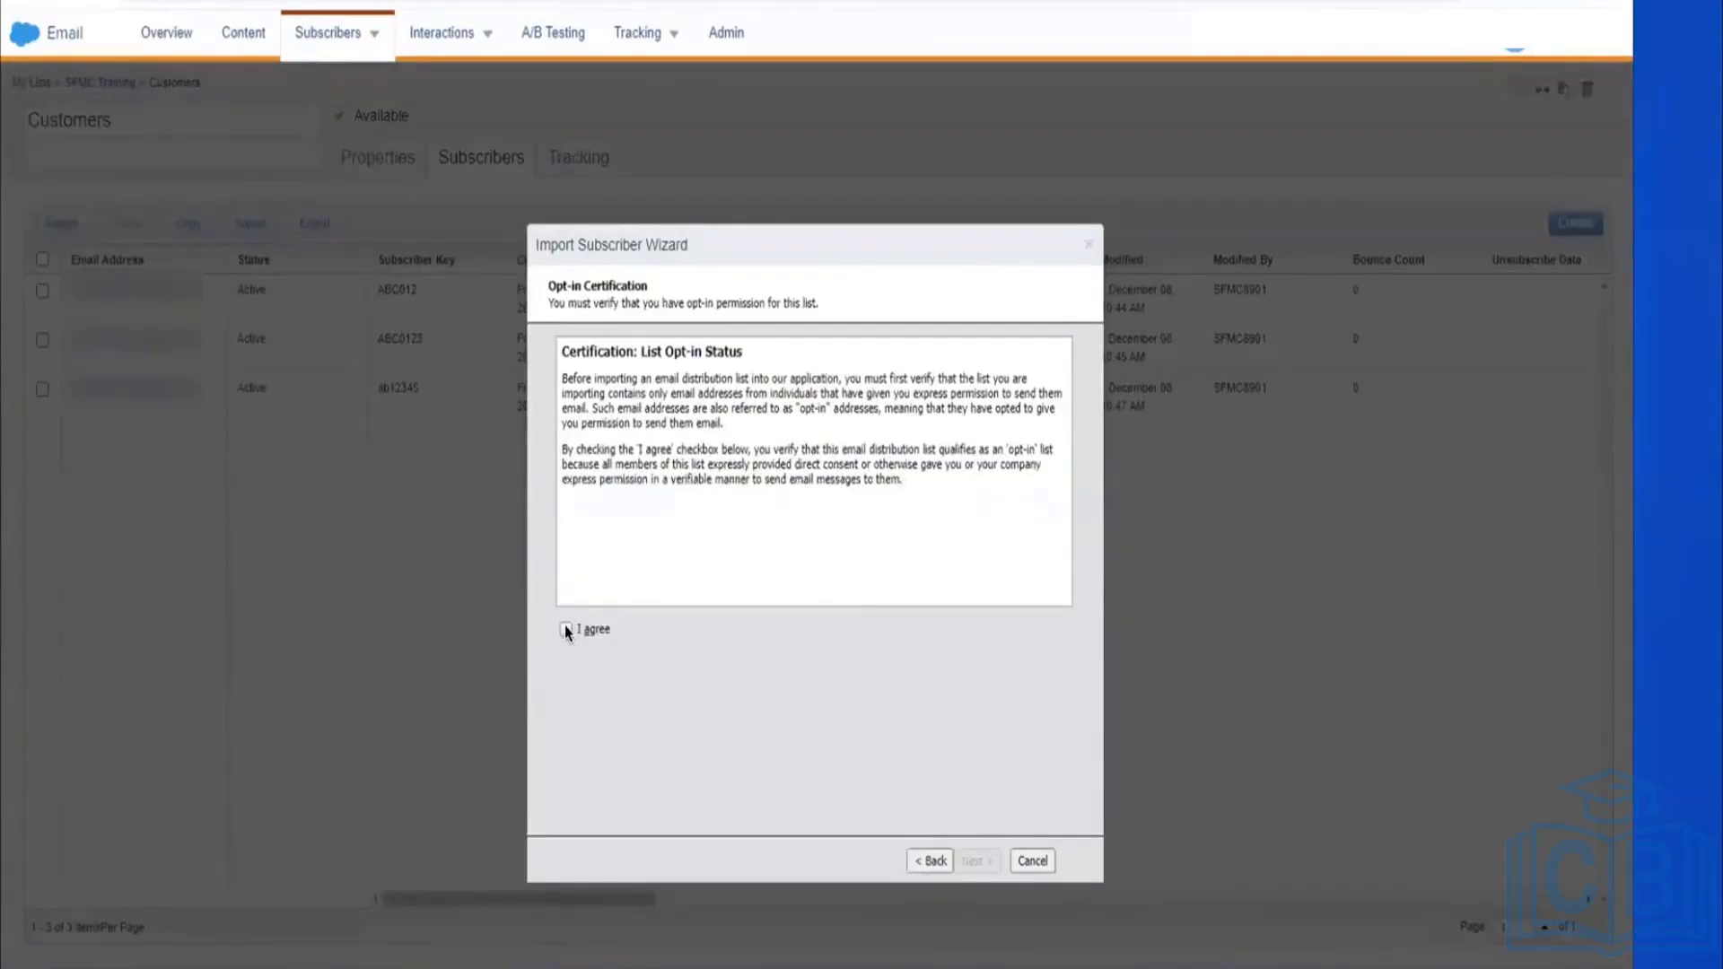
{"action": "left_click", "coordinate": [566, 630]}
{"action": "left_click", "coordinate": [969, 861]}
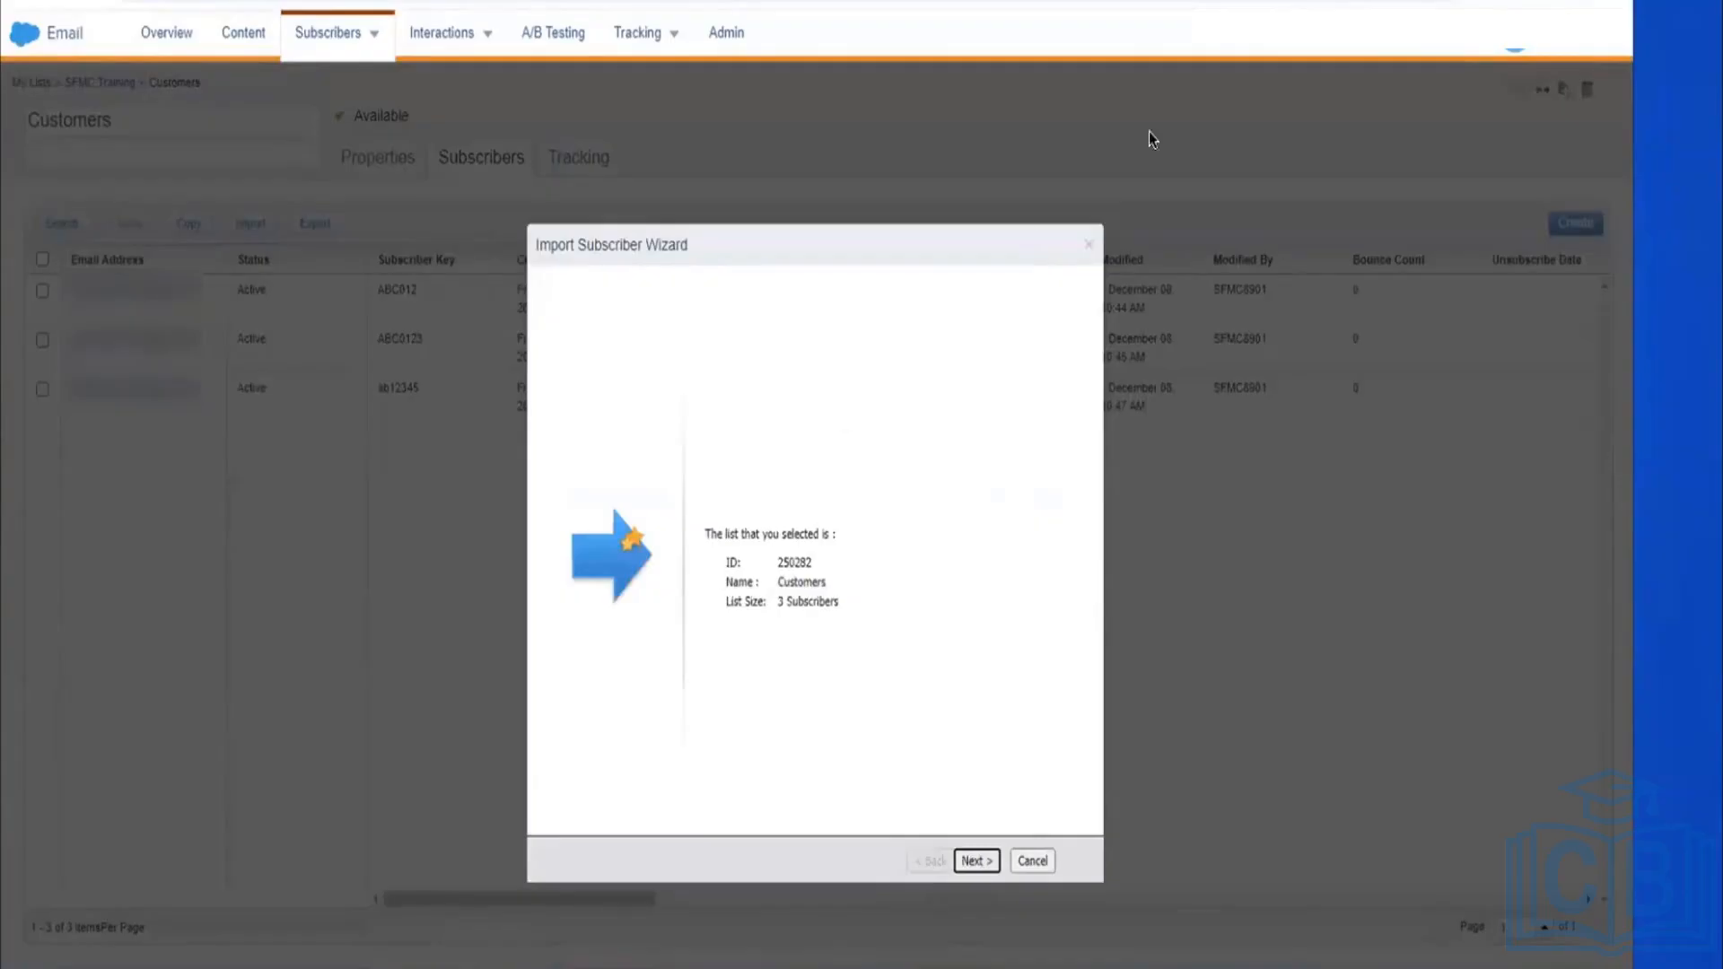
{"action": "left_click", "coordinate": [976, 861]}
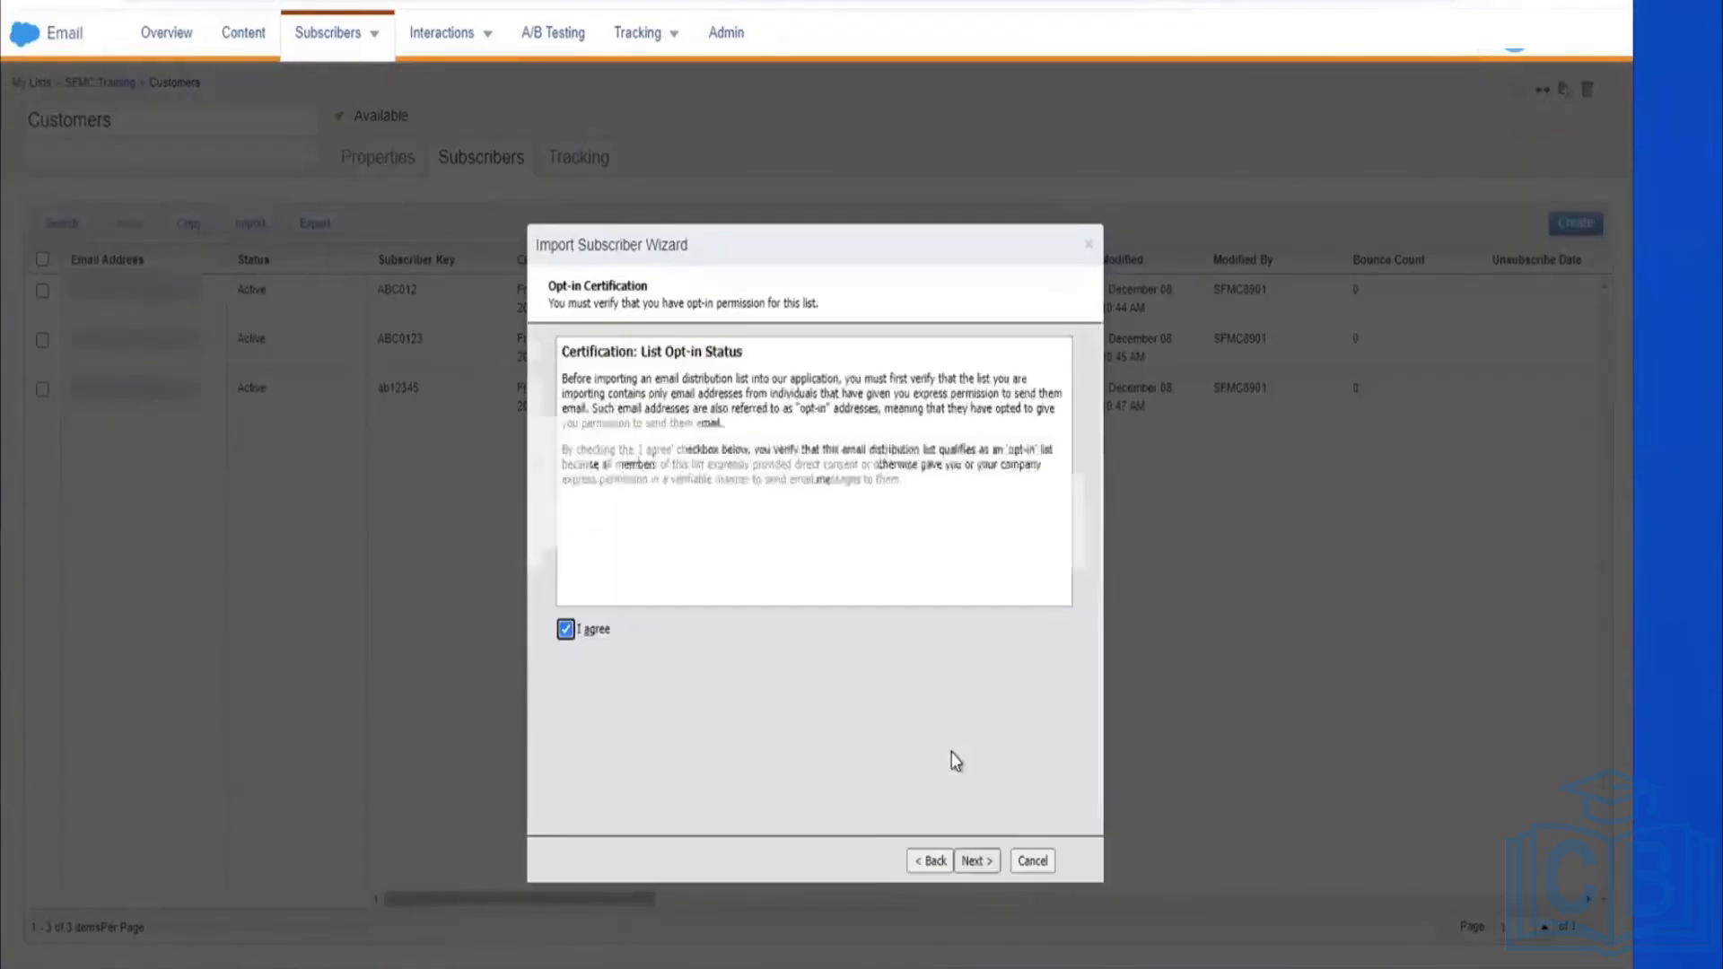
{"action": "left_click", "coordinate": [987, 858]}
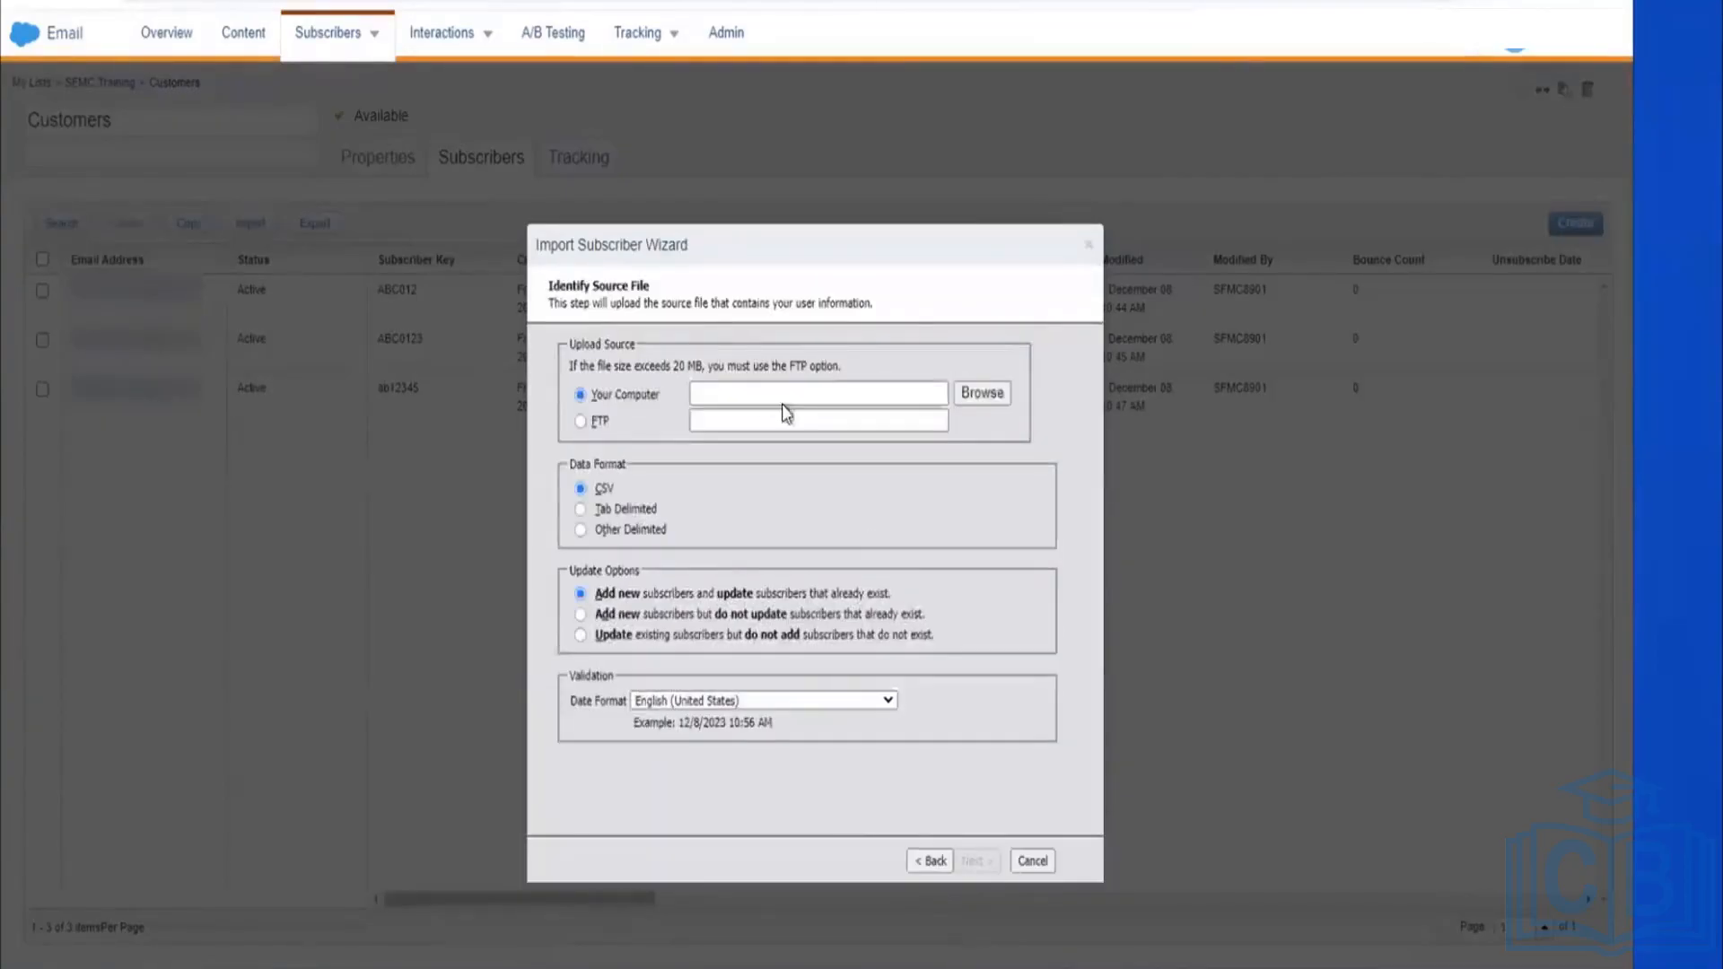
Step: Upload New Microsoft Excel Worksheet.csv from the Desktop as the import file
{"action": "left_click", "coordinate": [989, 392]}
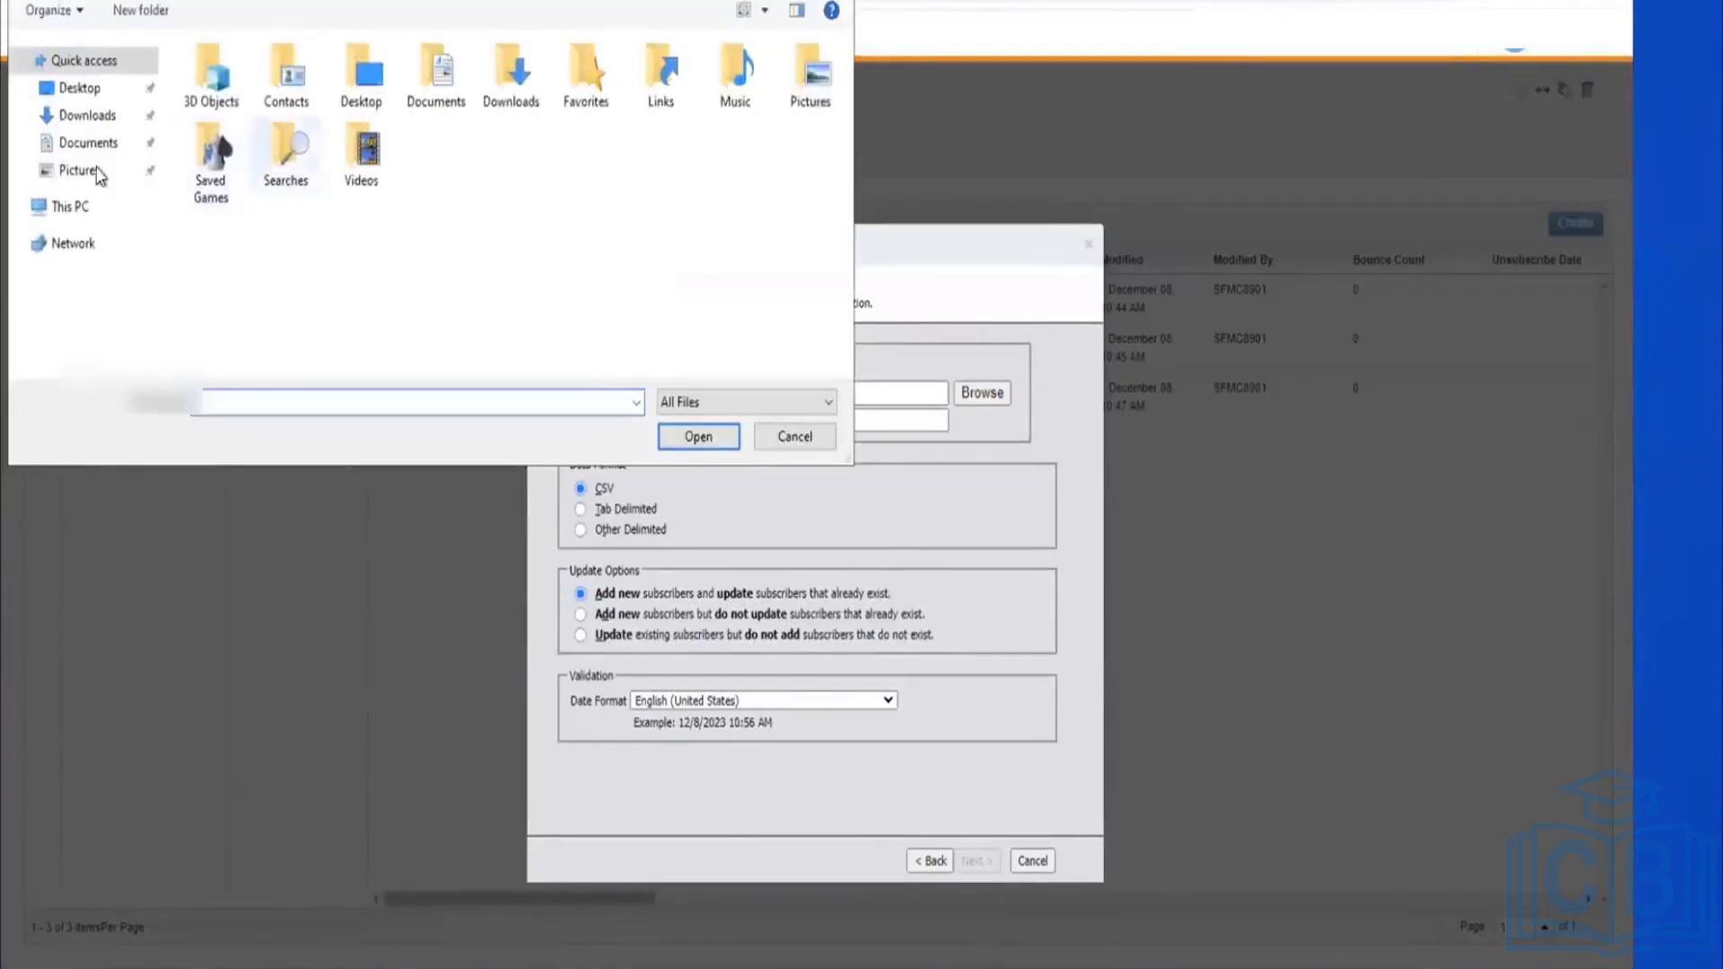
{"action": "left_click", "coordinate": [106, 90]}
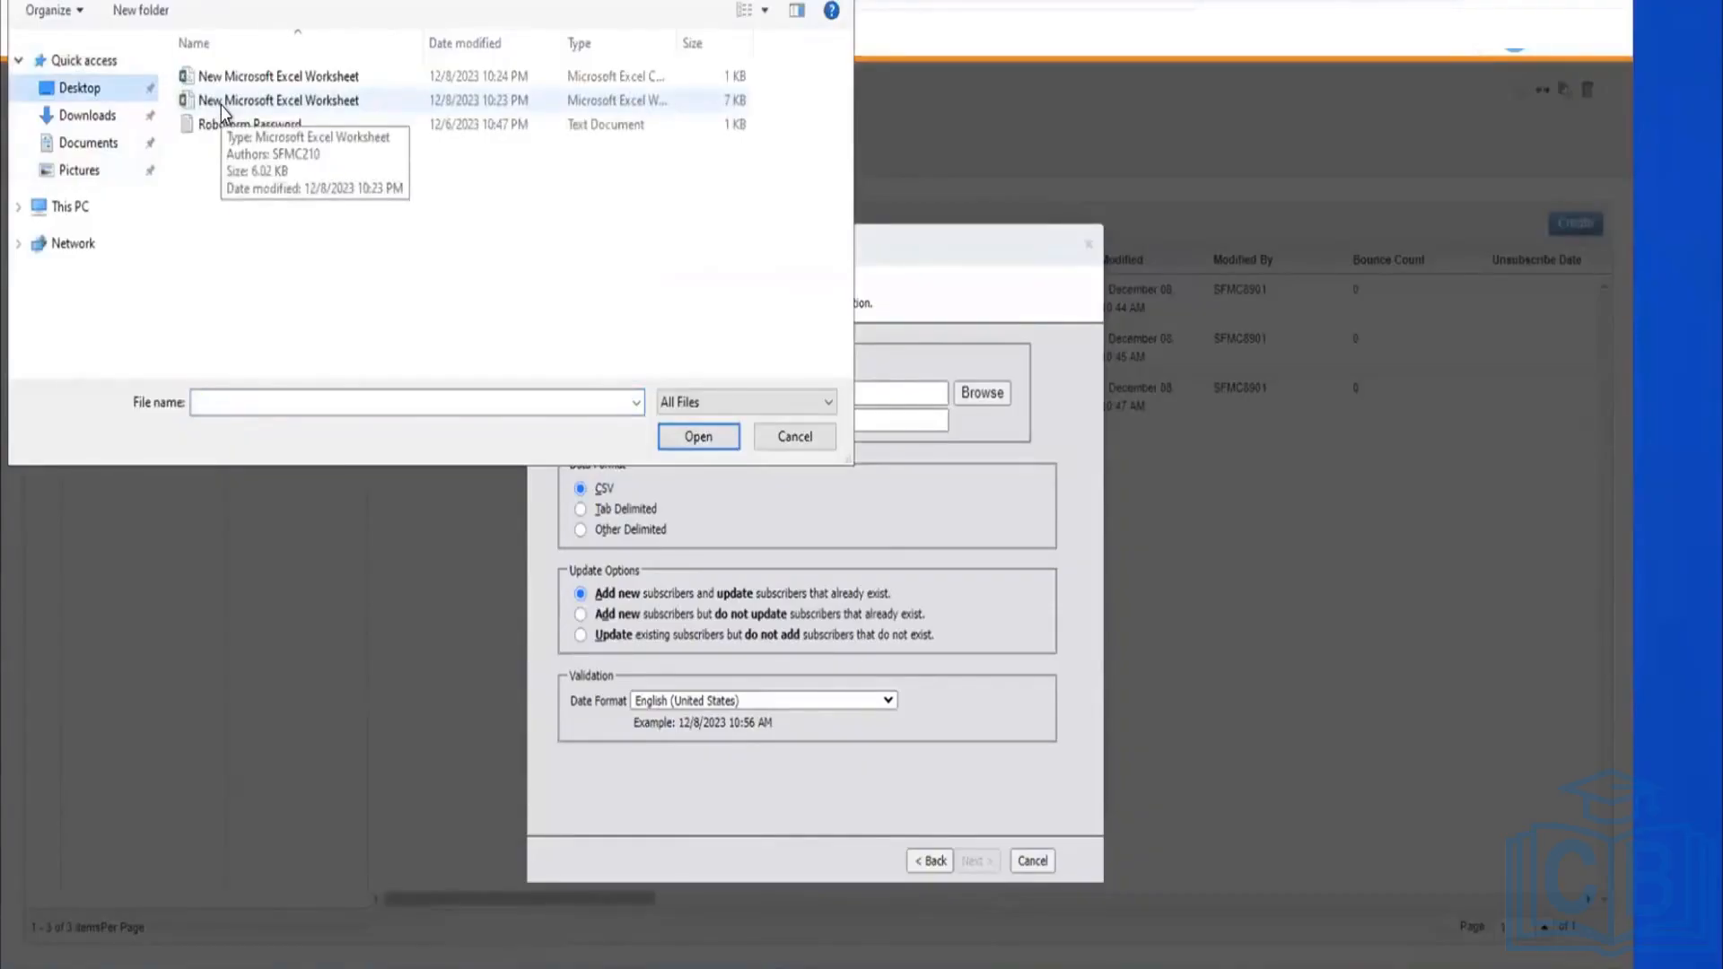
{"action": "left_click", "coordinate": [280, 76]}
{"action": "left_click", "coordinate": [691, 437]}
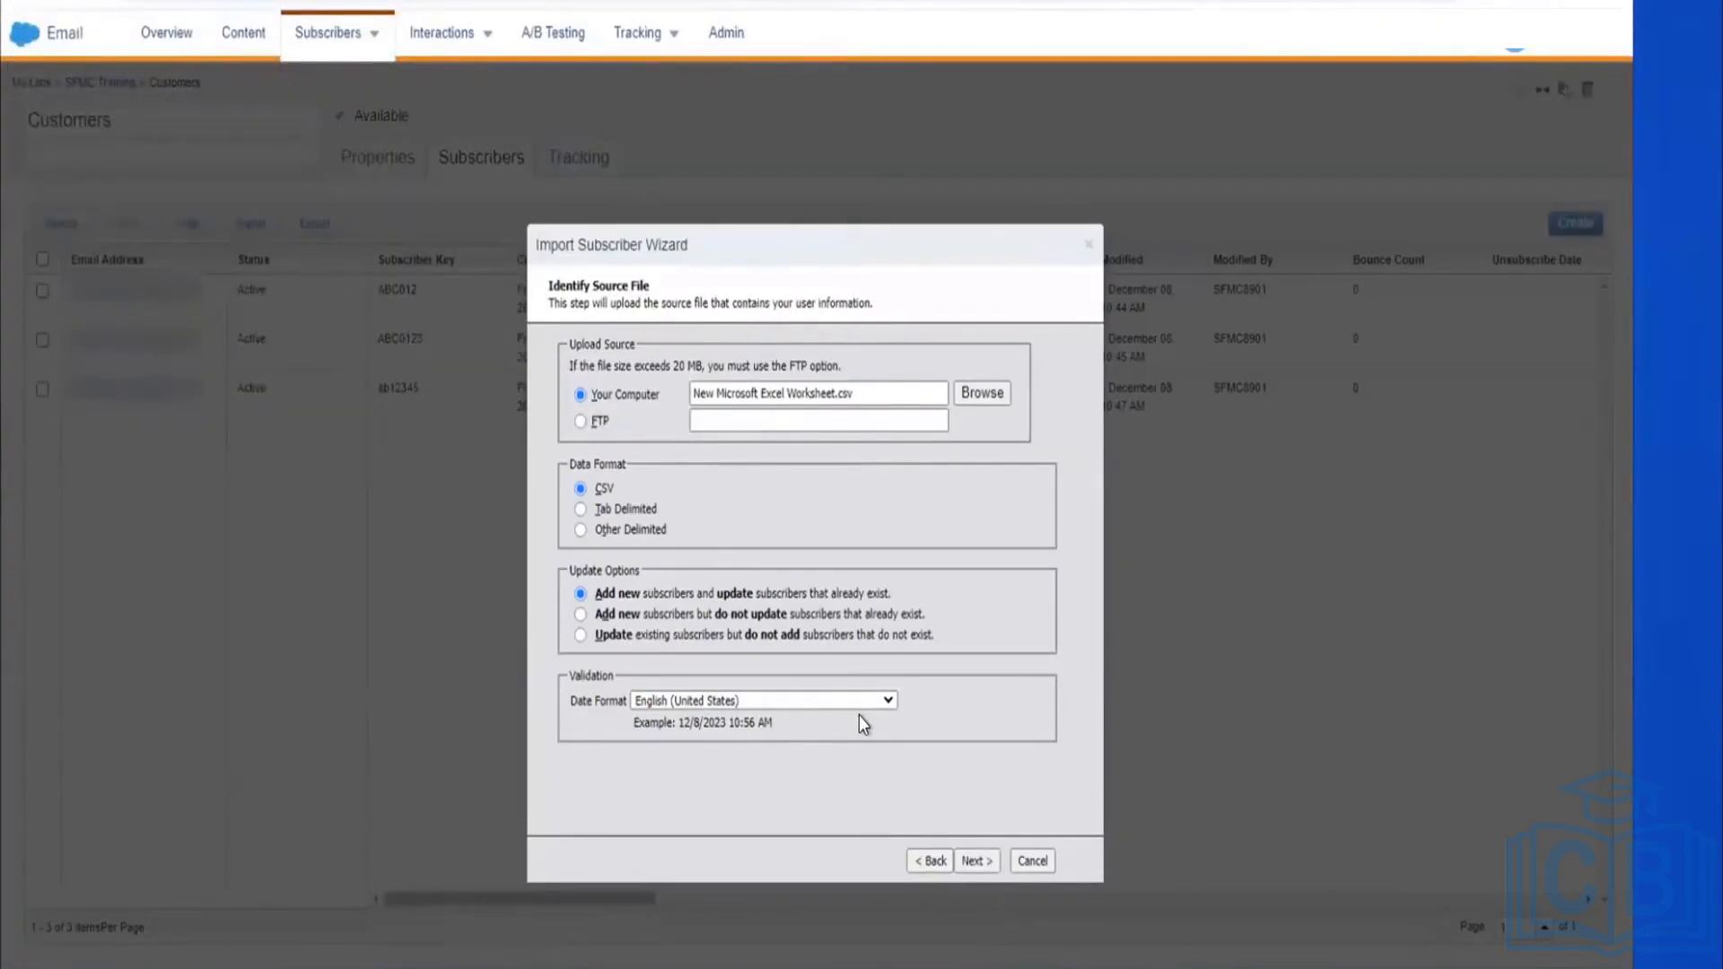
{"action": "left_click", "coordinate": [969, 861]}
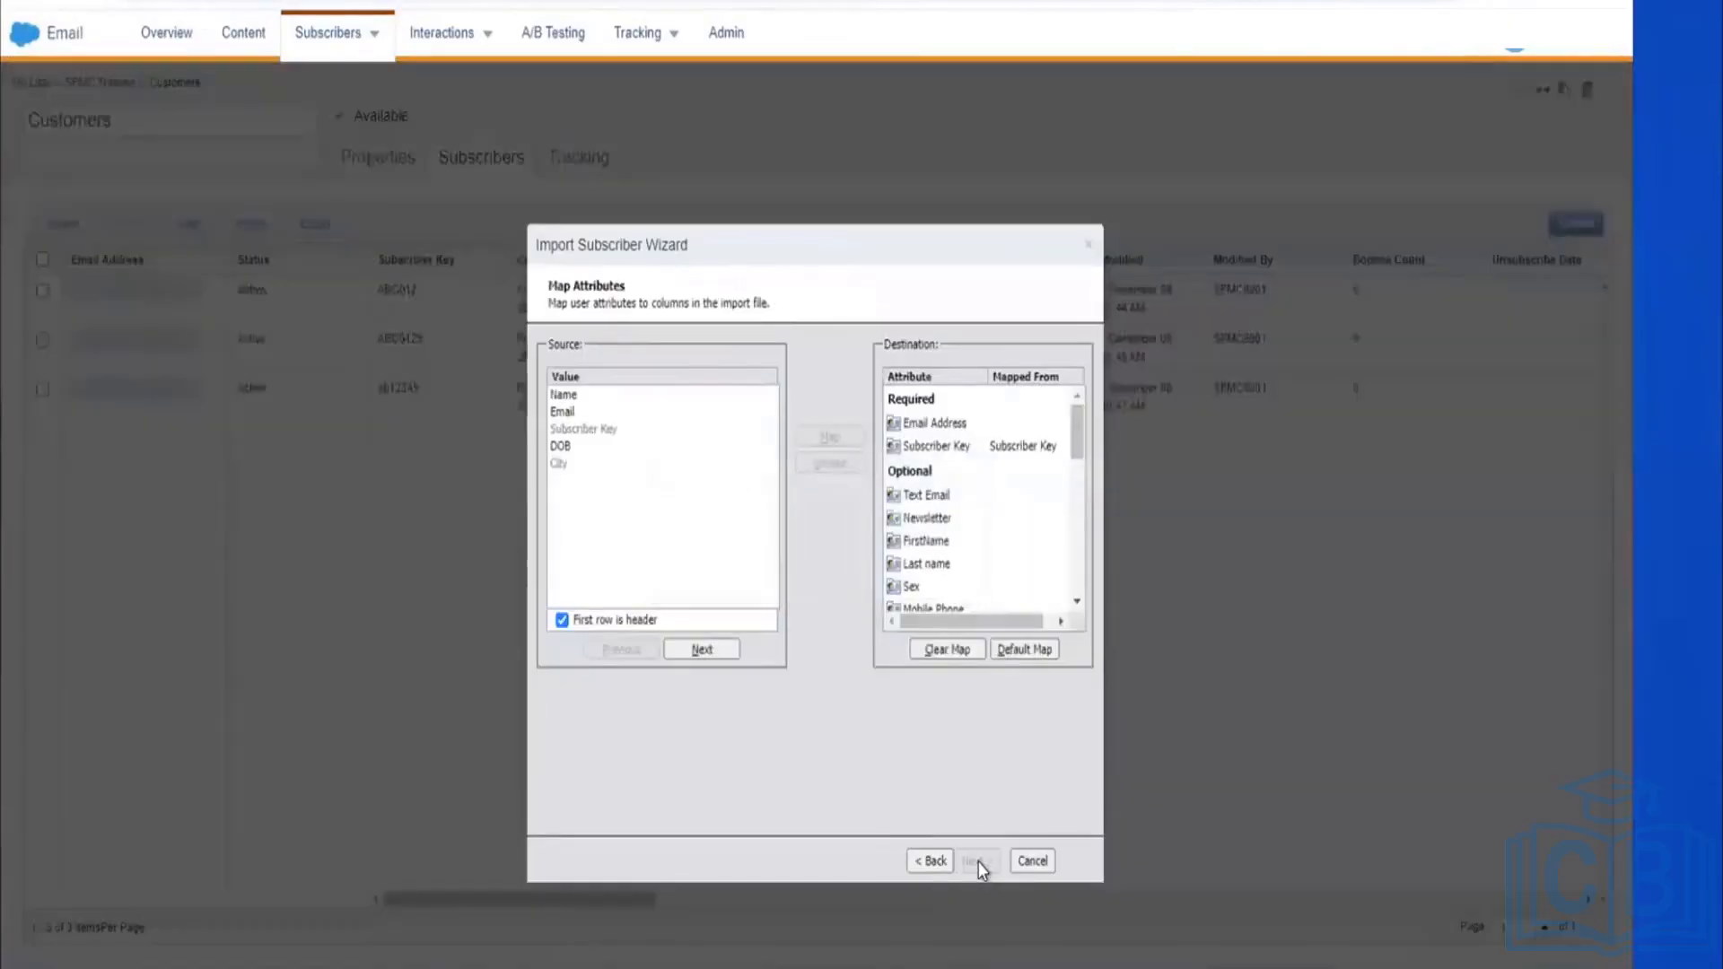
Step: Map the Name column to FirstName and the Email column to Email Address
{"action": "left_click", "coordinate": [718, 397]}
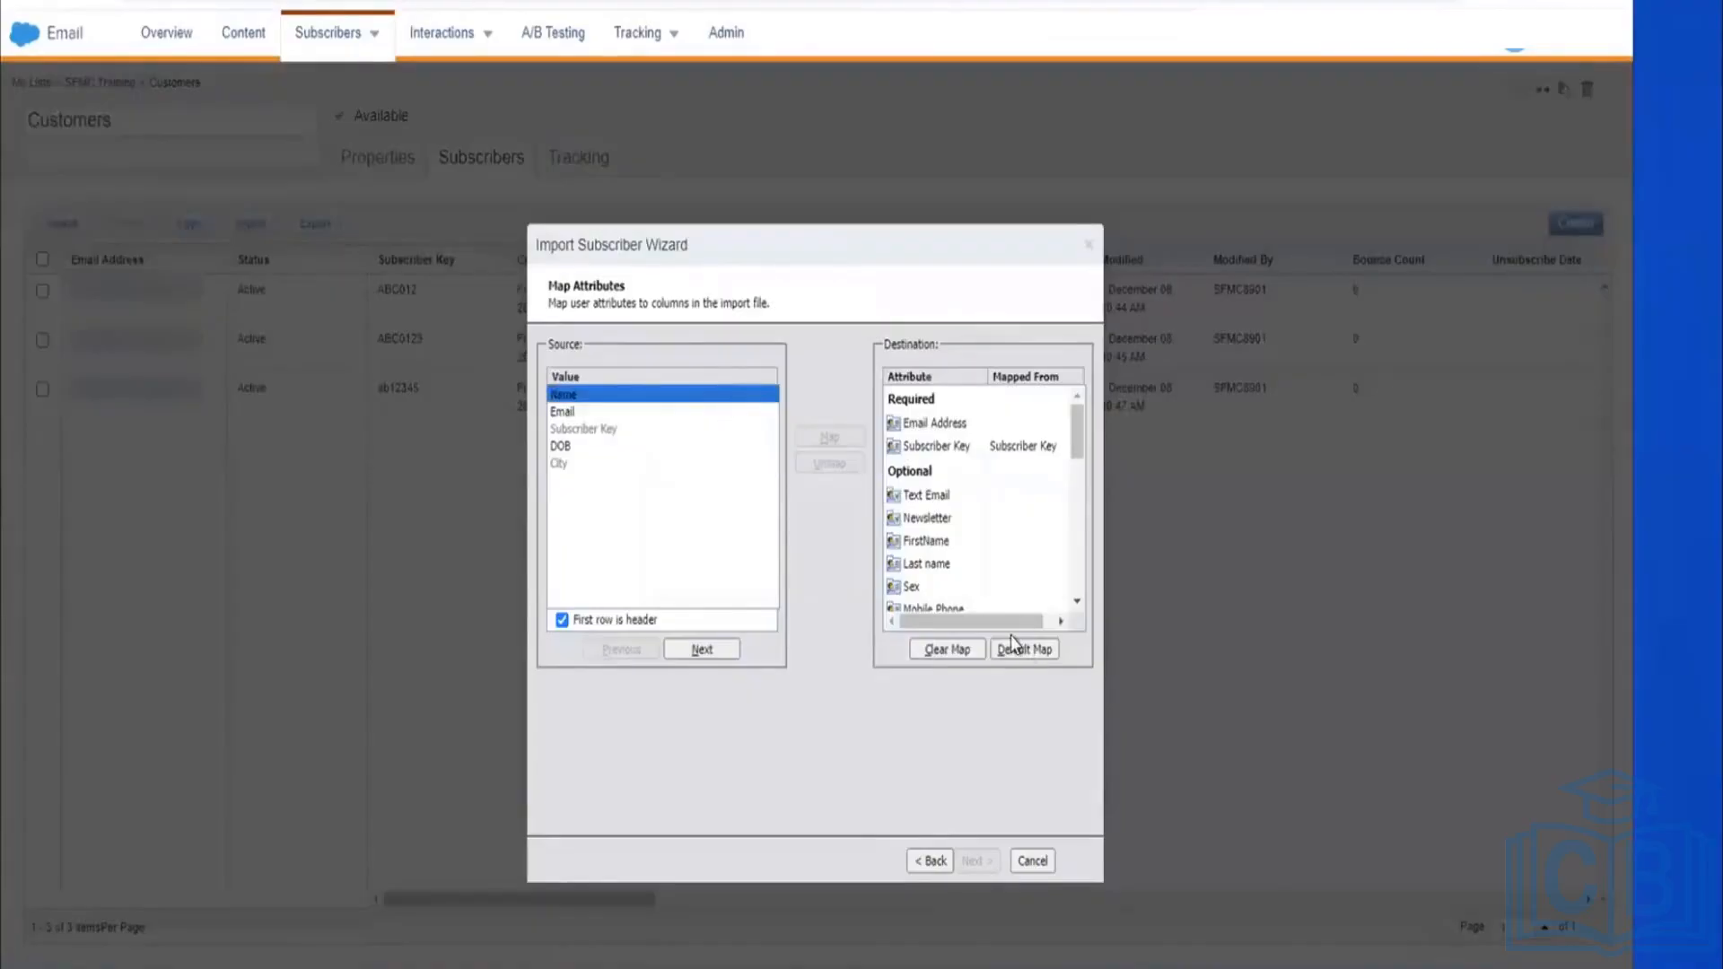
{"action": "left_click", "coordinate": [938, 544]}
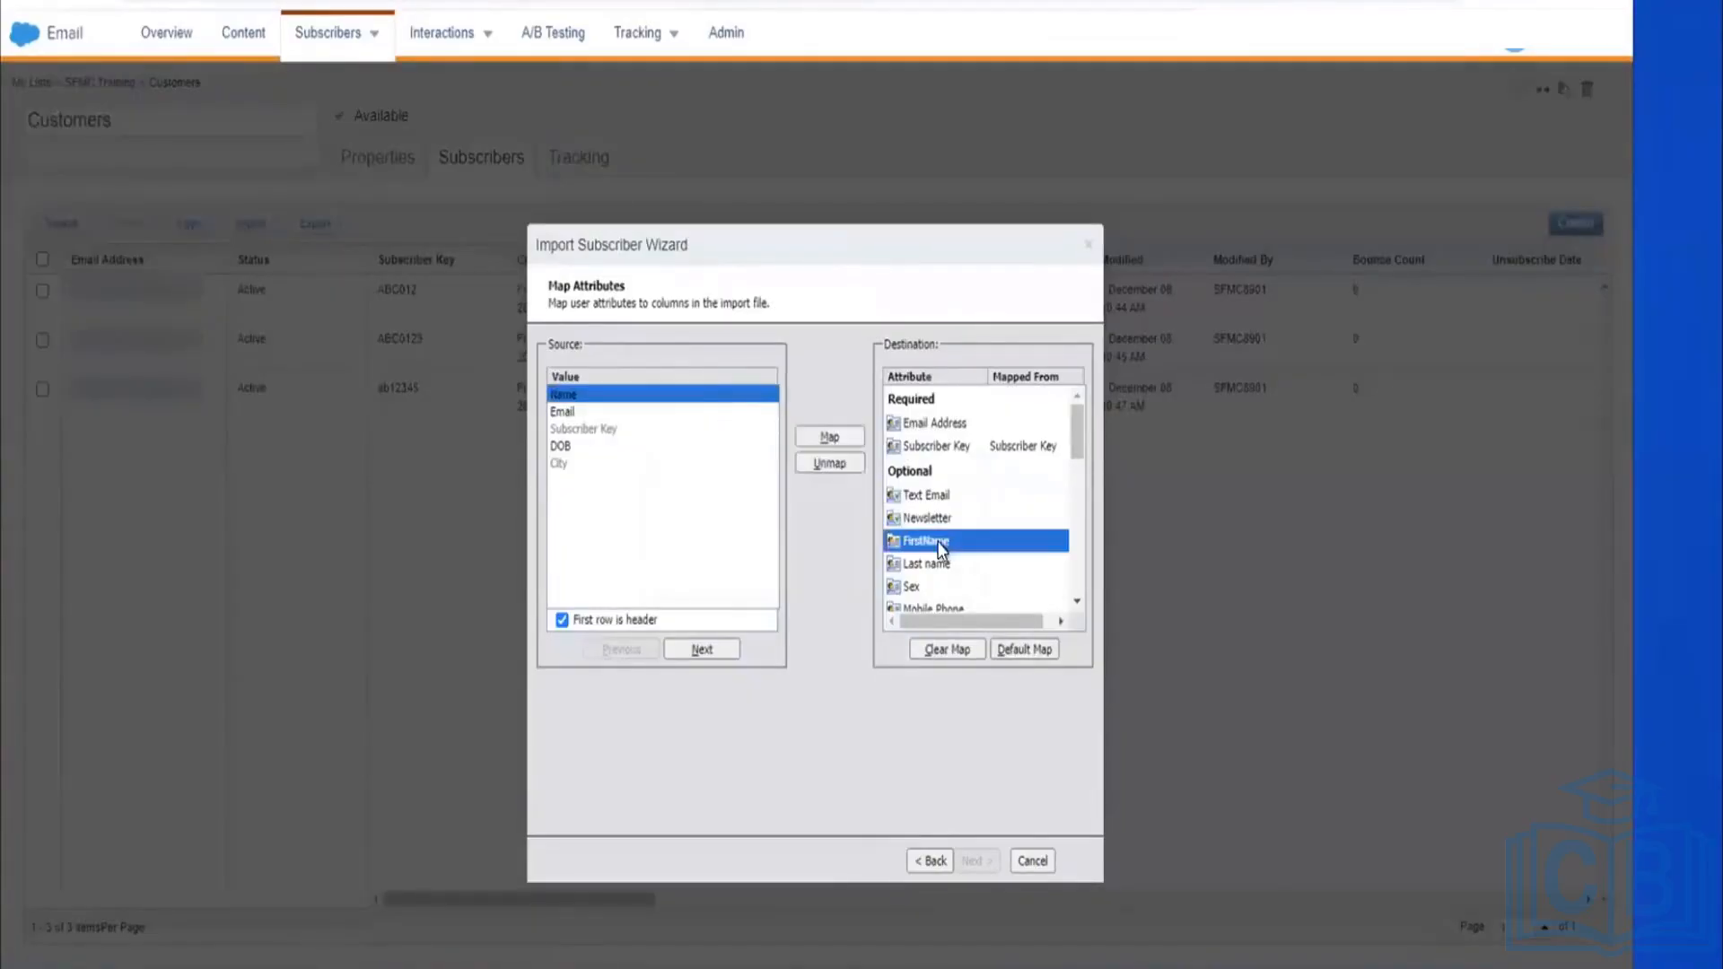
{"action": "left_click", "coordinate": [820, 437]}
{"action": "left_click", "coordinate": [601, 418]}
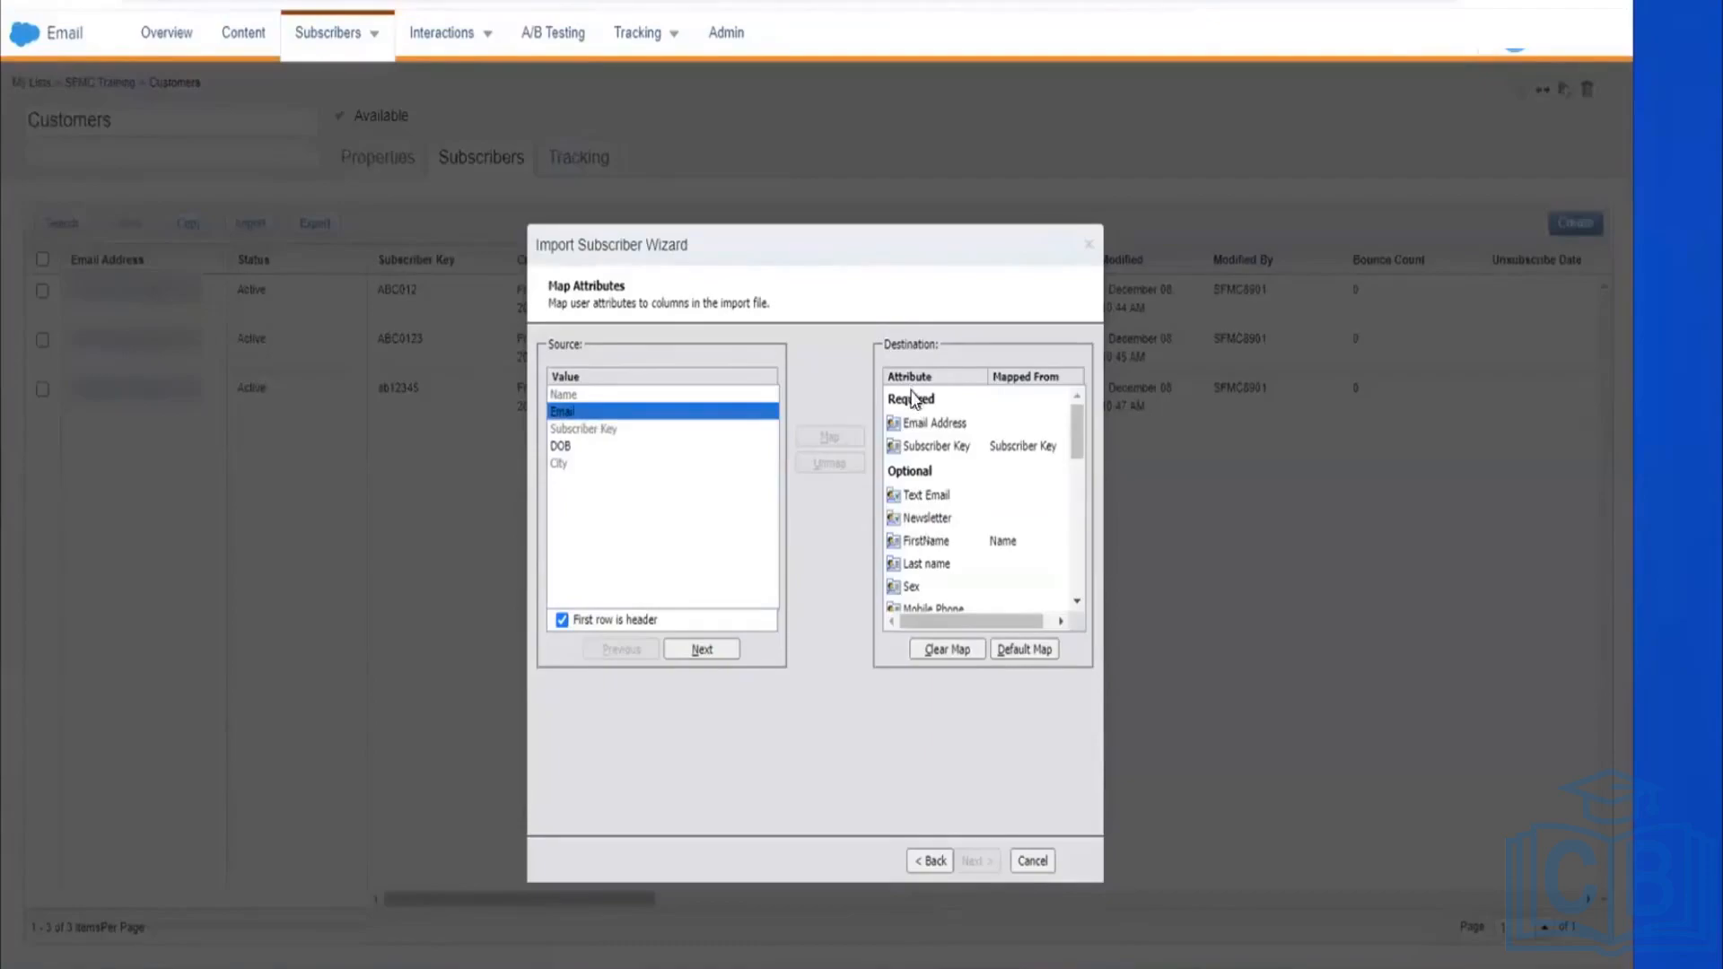
{"action": "left_click", "coordinate": [913, 422]}
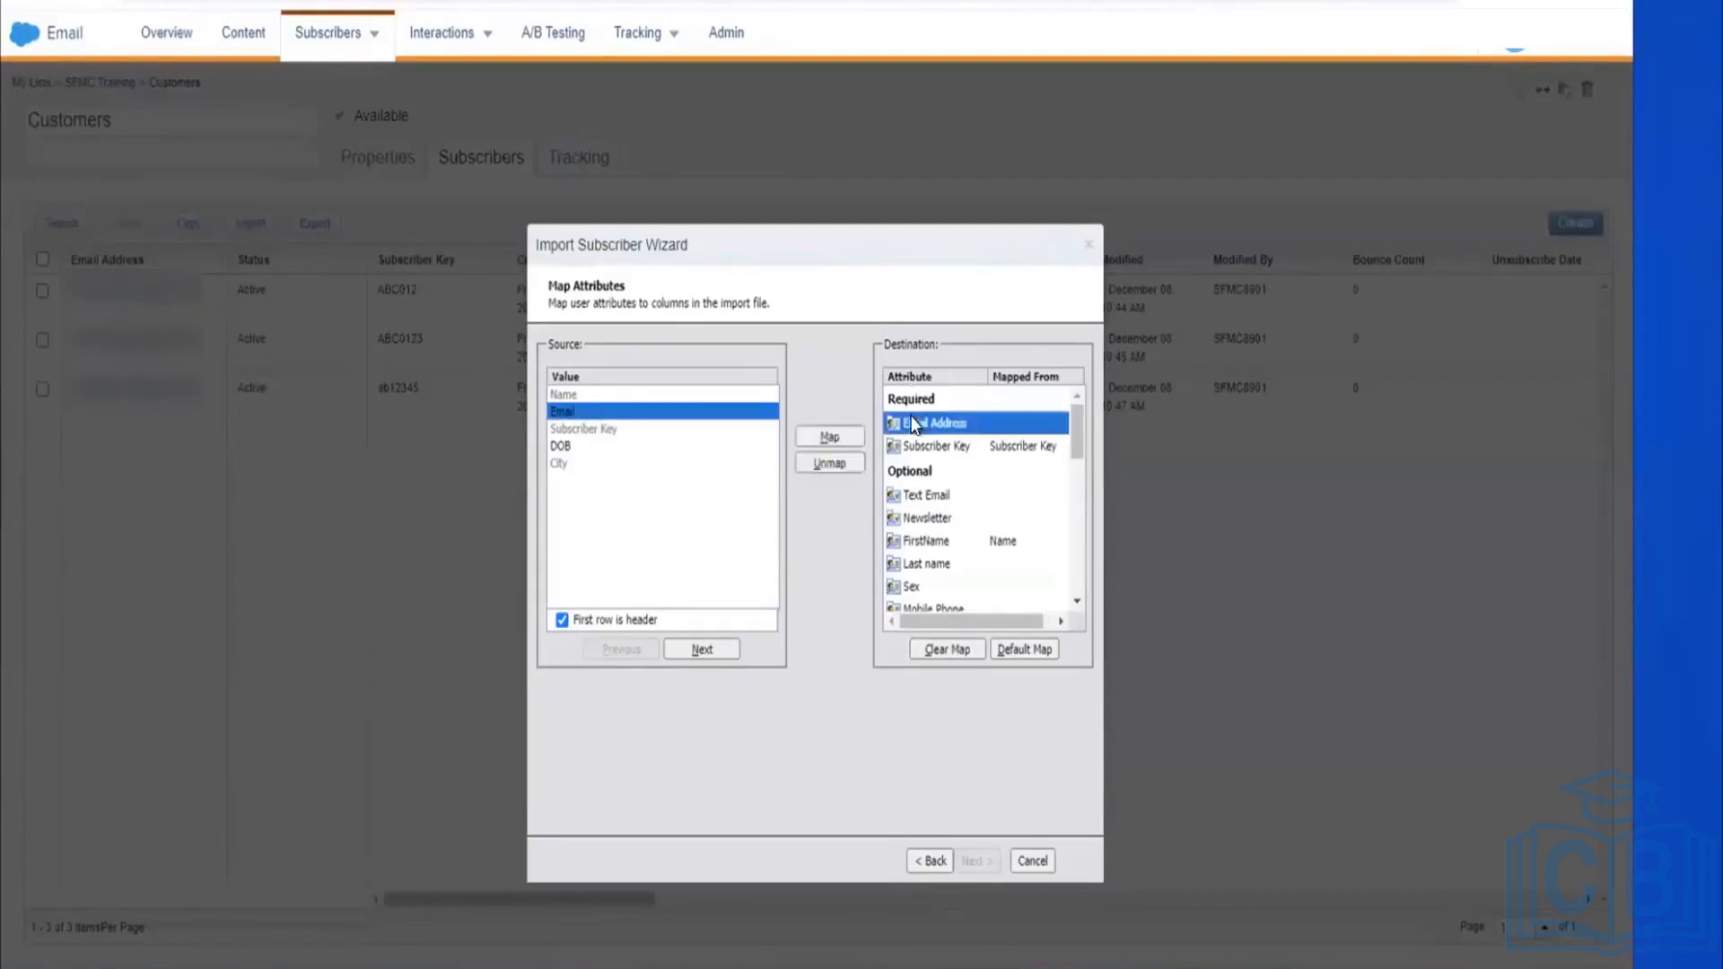
{"action": "left_click", "coordinate": [841, 439]}
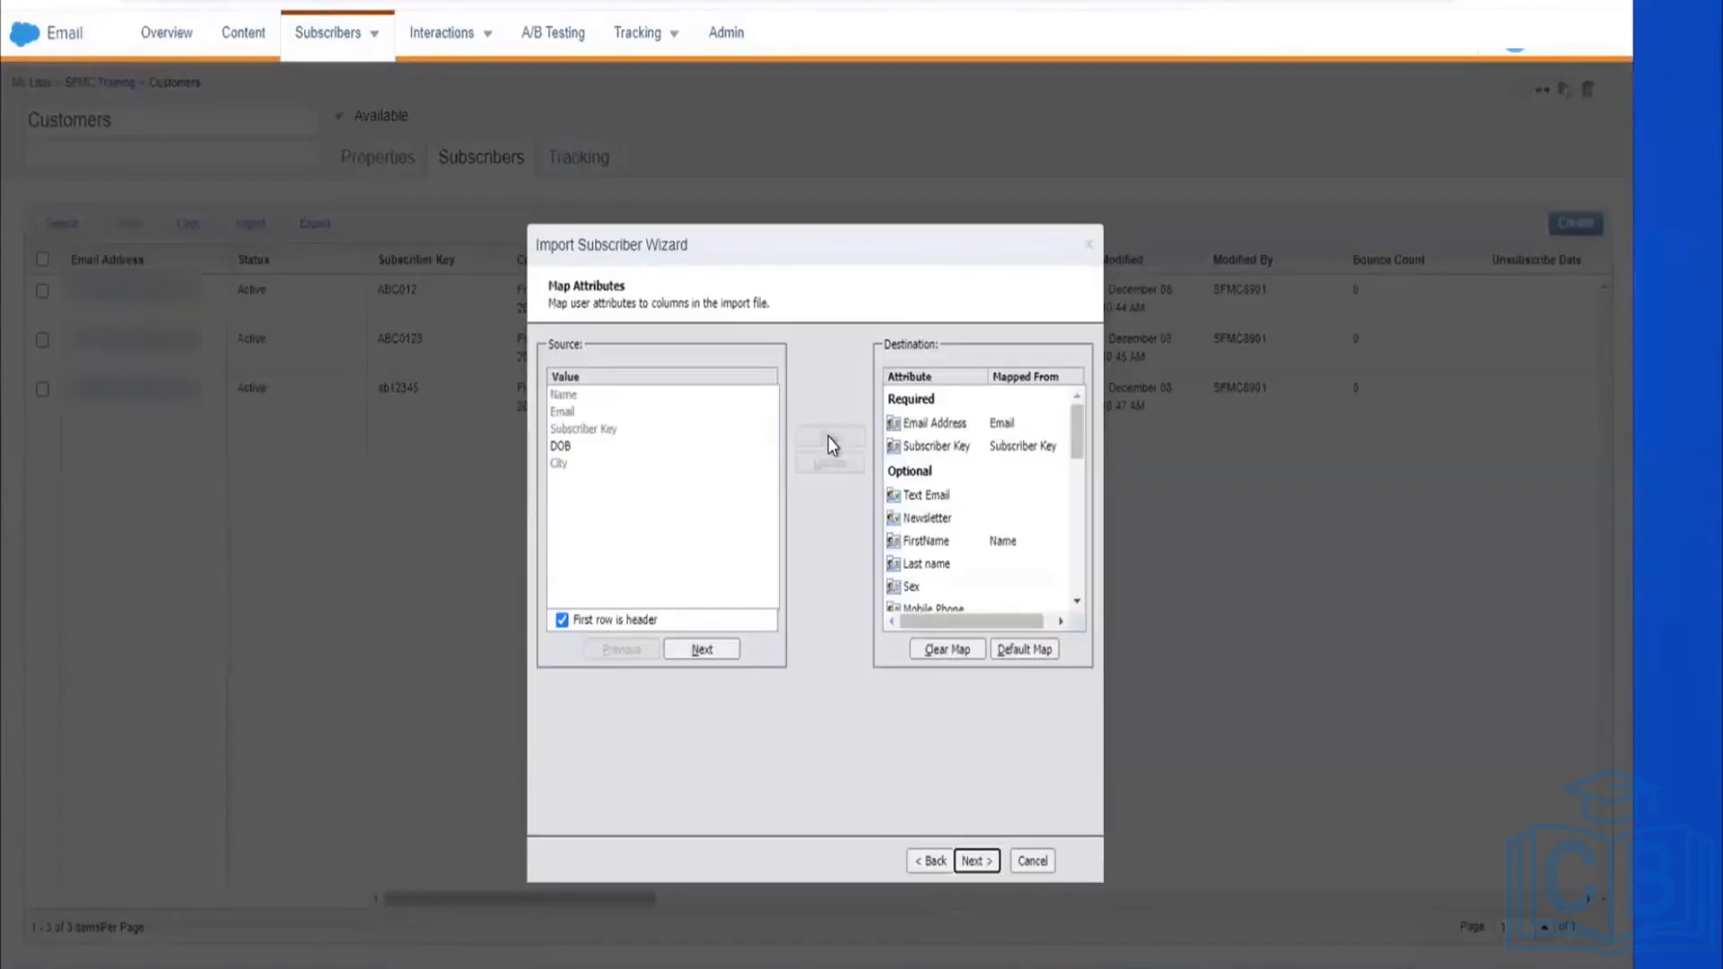
Step: Map the DOB column to Date of Birth and continue to confirming the mappings
{"action": "left_click", "coordinate": [615, 446]}
{"action": "scroll", "coordinate": [958, 541], "scroll_direction": "down", "scroll_amount": 3}
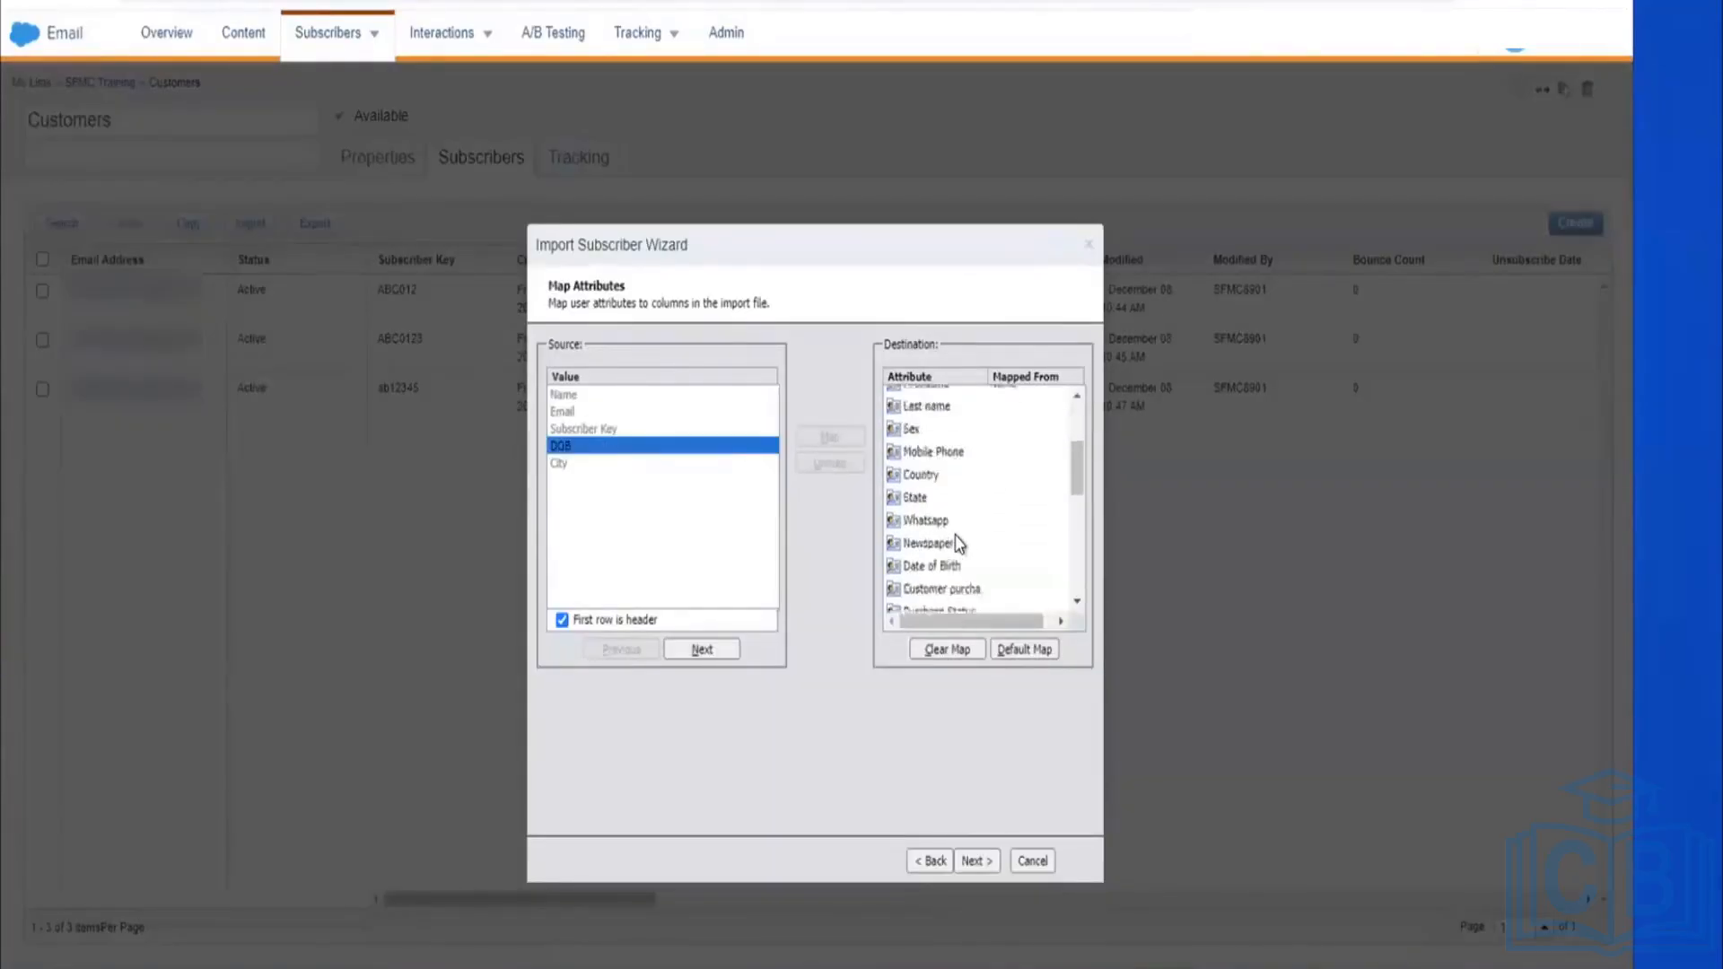
{"action": "left_click", "coordinate": [961, 523]}
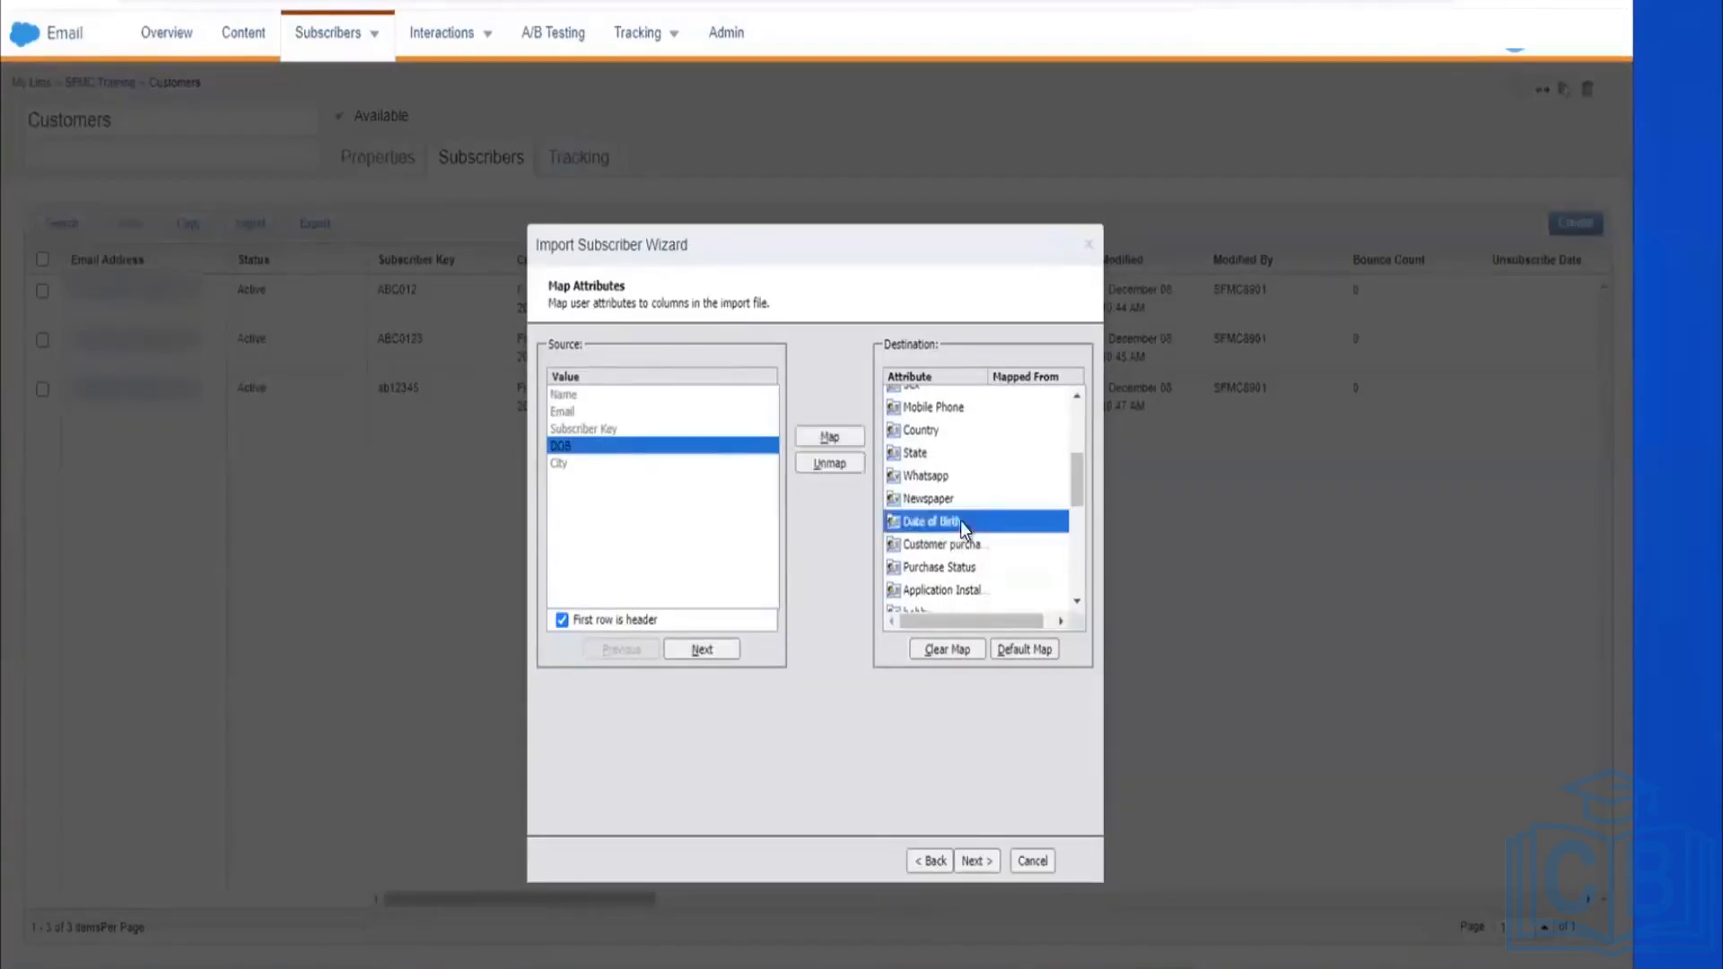
{"action": "left_click", "coordinate": [846, 437]}
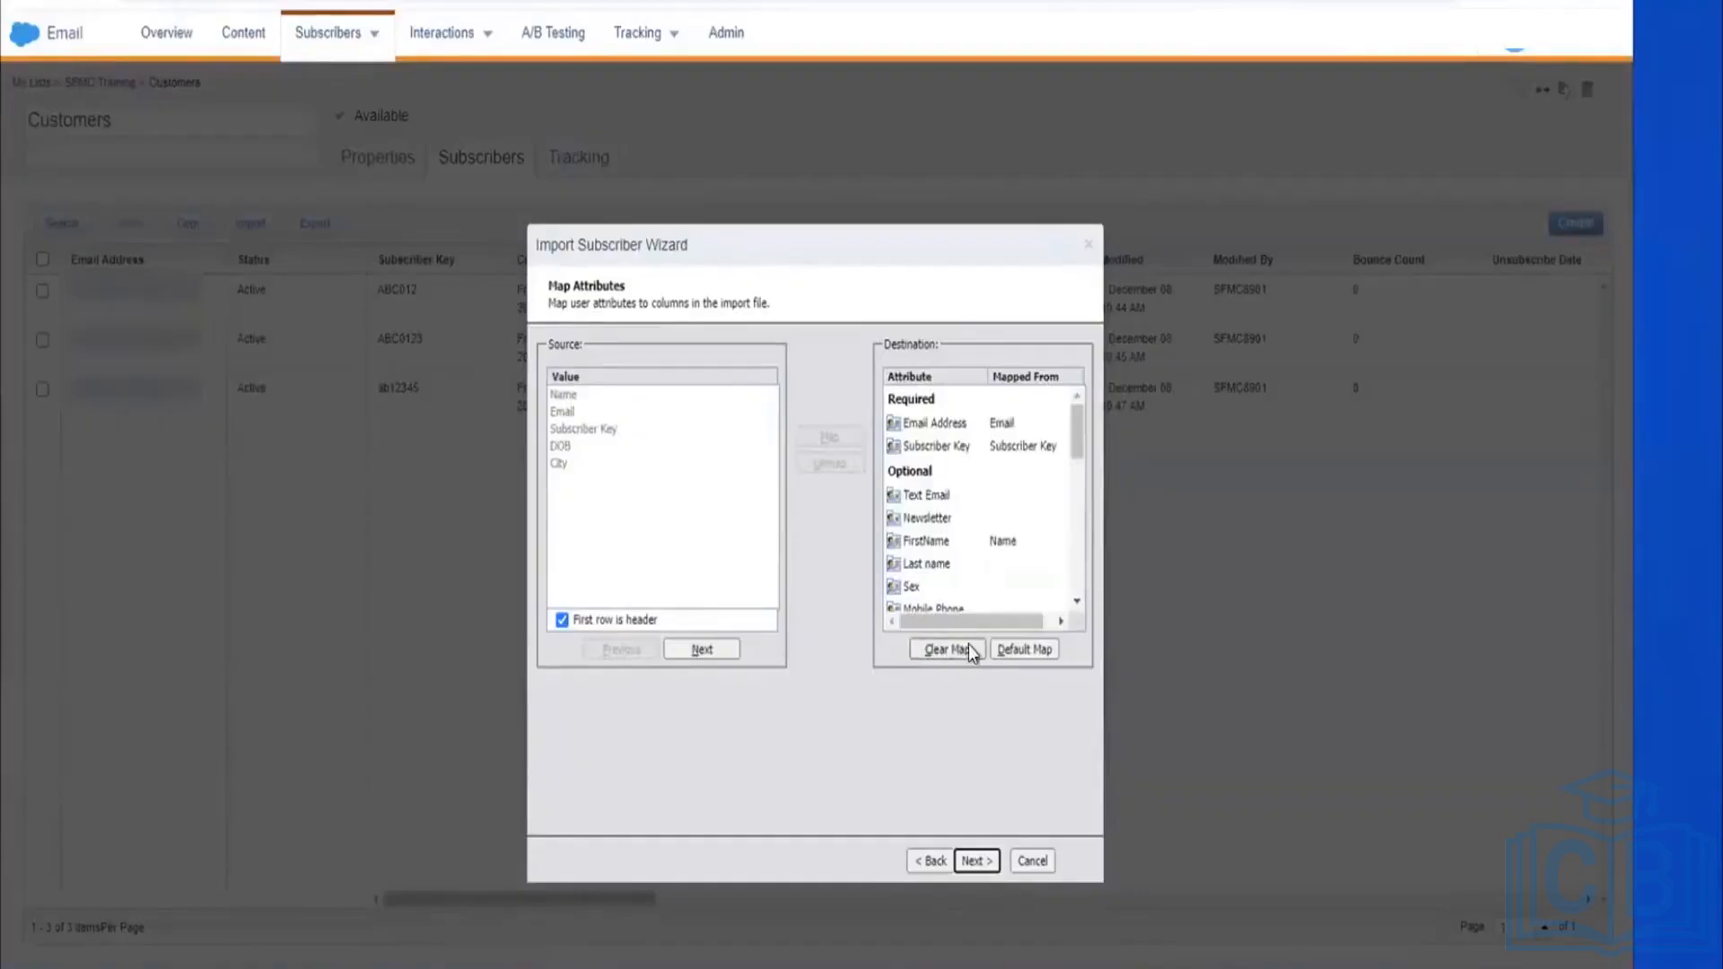
{"action": "scroll", "coordinate": [908, 525], "scroll_direction": "down", "scroll_amount": 3}
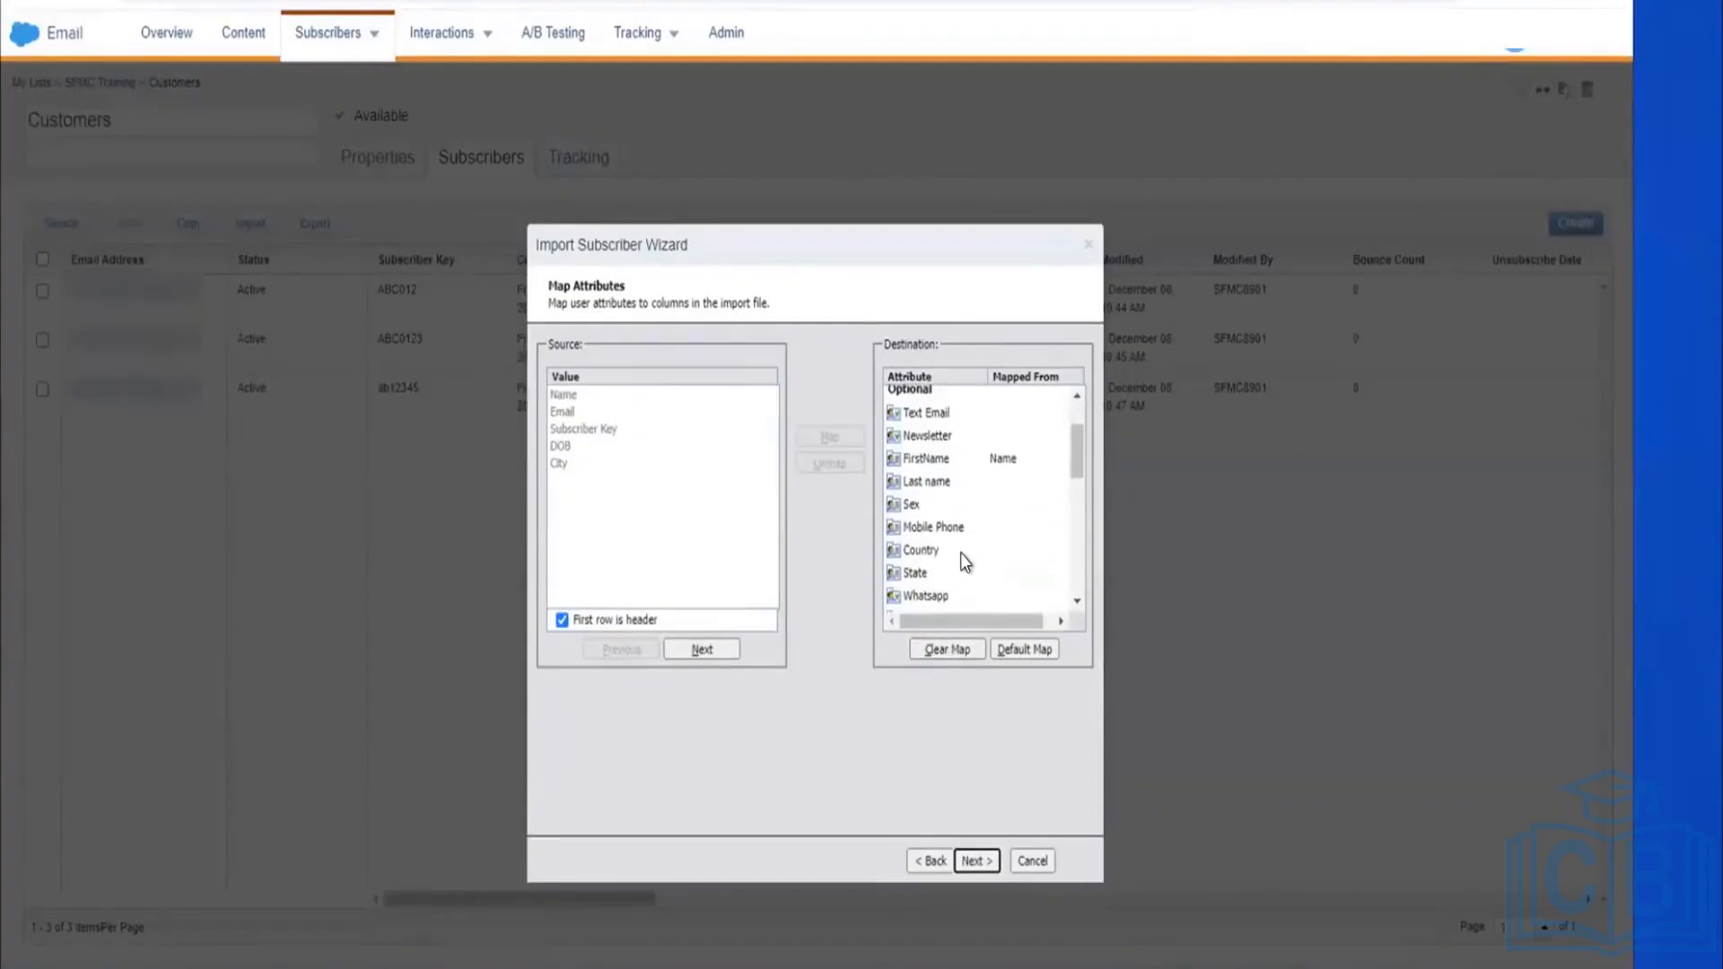
{"action": "scroll", "coordinate": [960, 553], "scroll_direction": "up", "scroll_amount": 3}
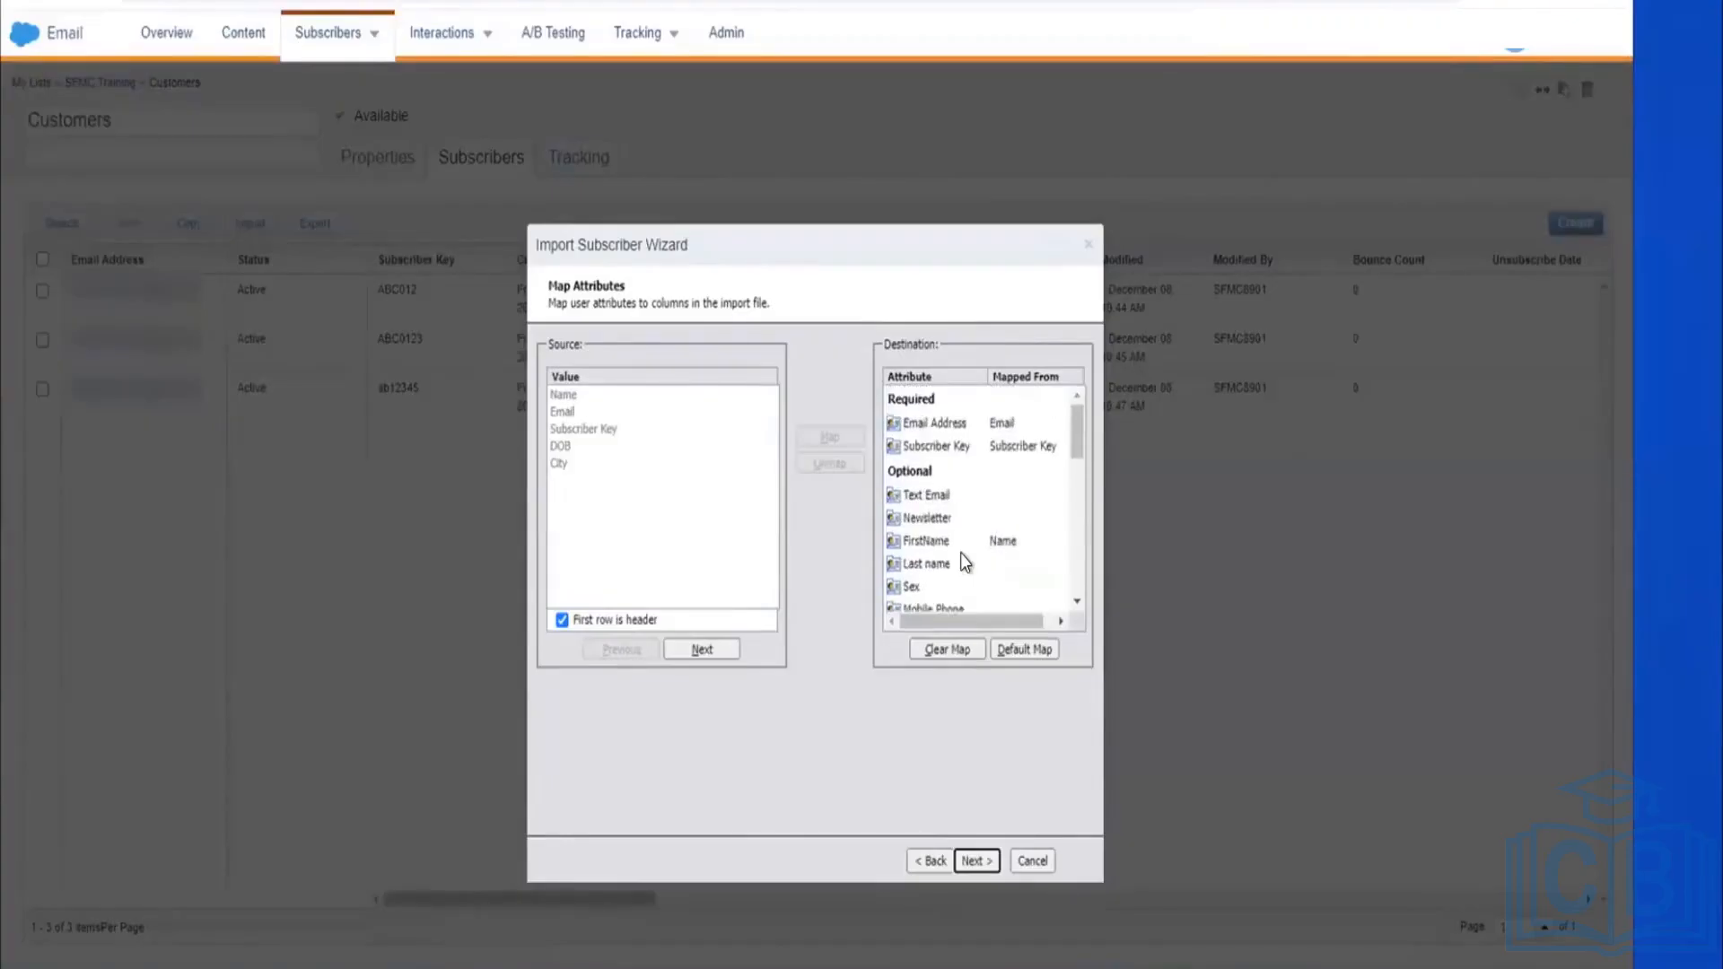
{"action": "scroll", "coordinate": [960, 552], "scroll_direction": "down", "scroll_amount": 5}
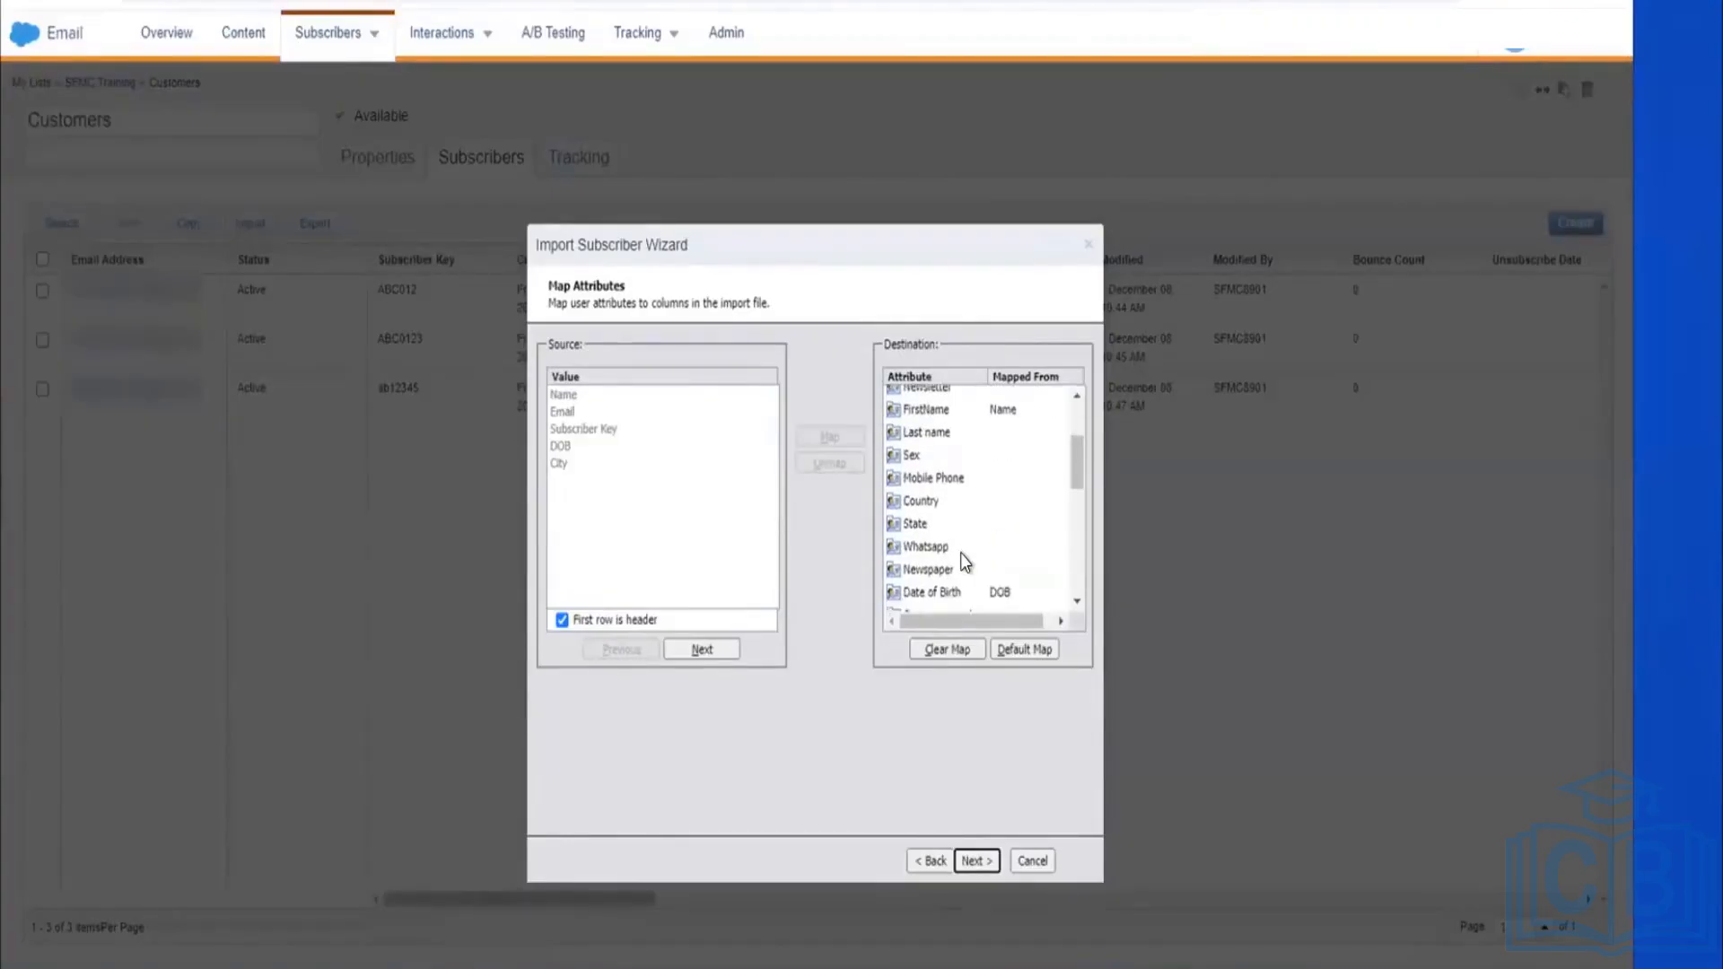
{"action": "scroll", "coordinate": [960, 561], "scroll_direction": "down", "scroll_amount": 2}
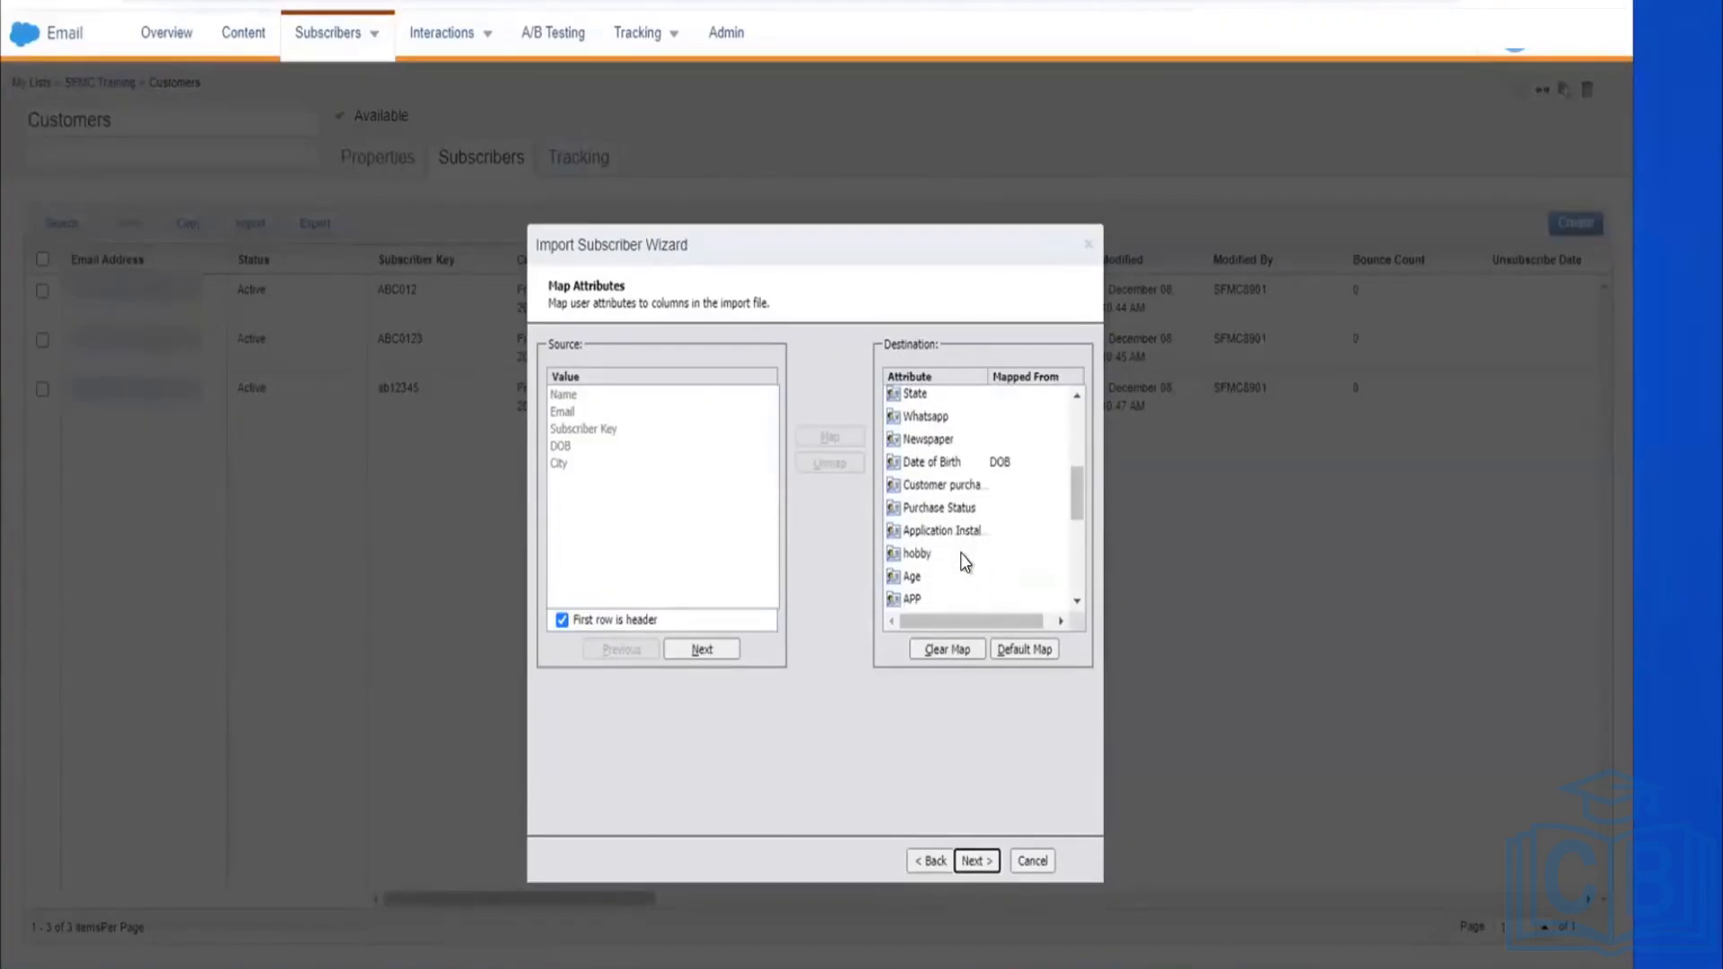
{"action": "left_click", "coordinate": [976, 860]}
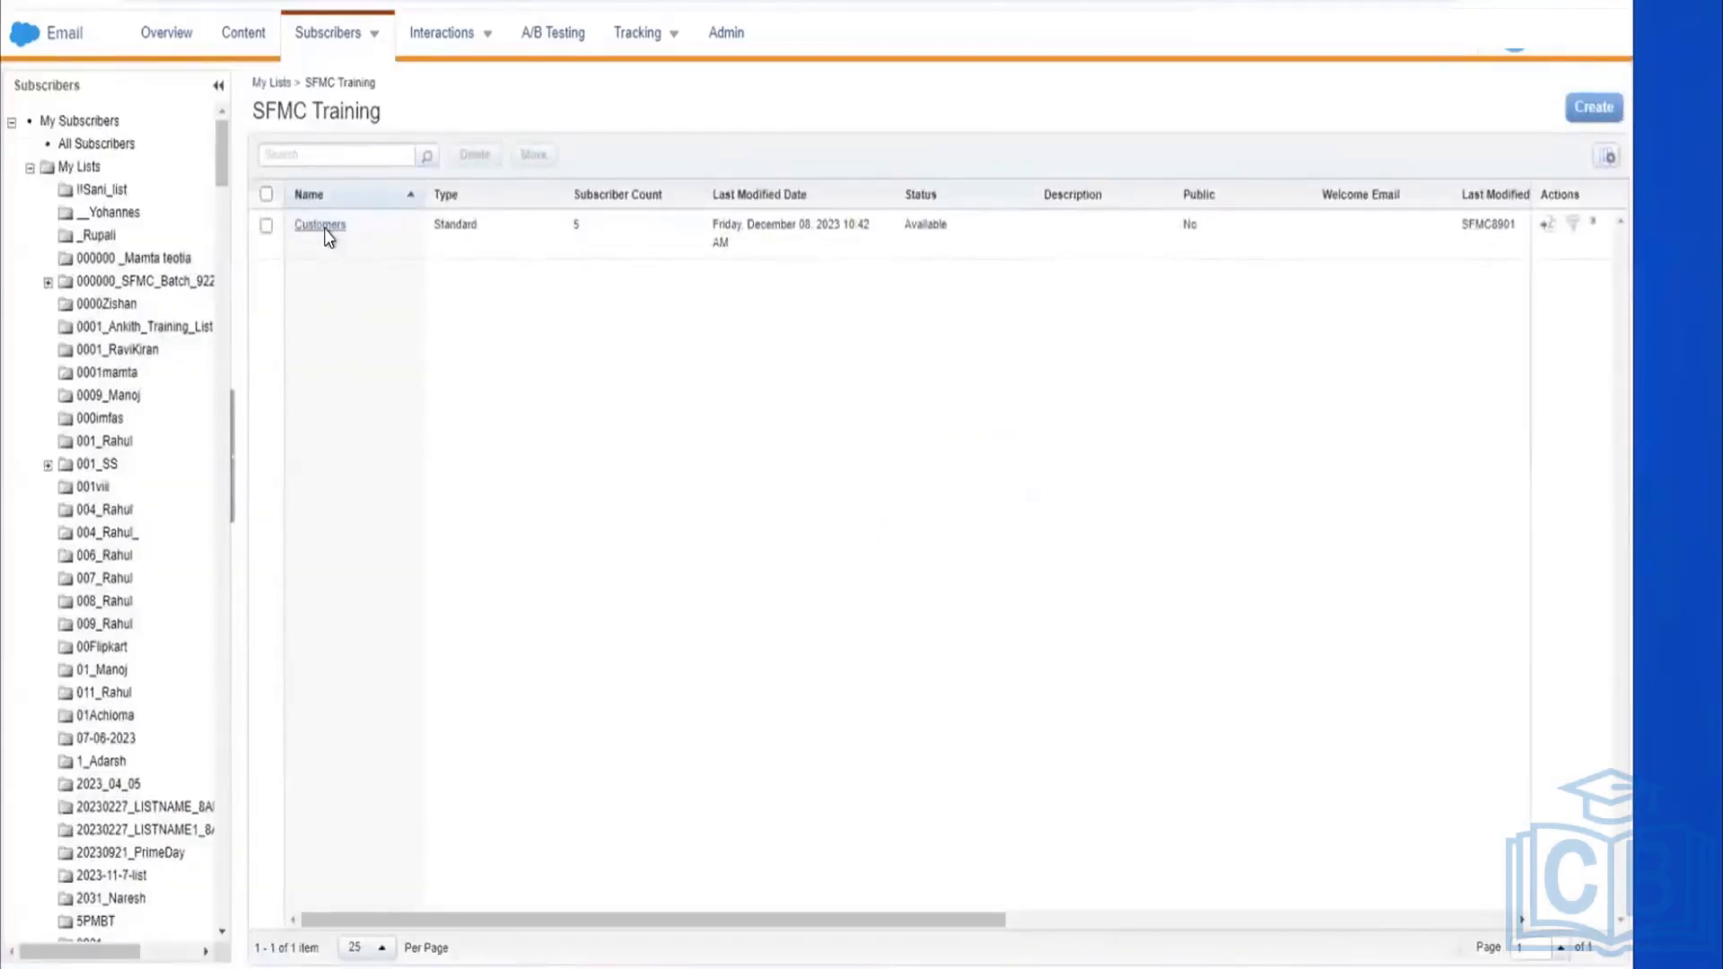
Step: Open the Customers list to verify its 5 subscribers after the import
{"action": "left_click", "coordinate": [322, 225]}
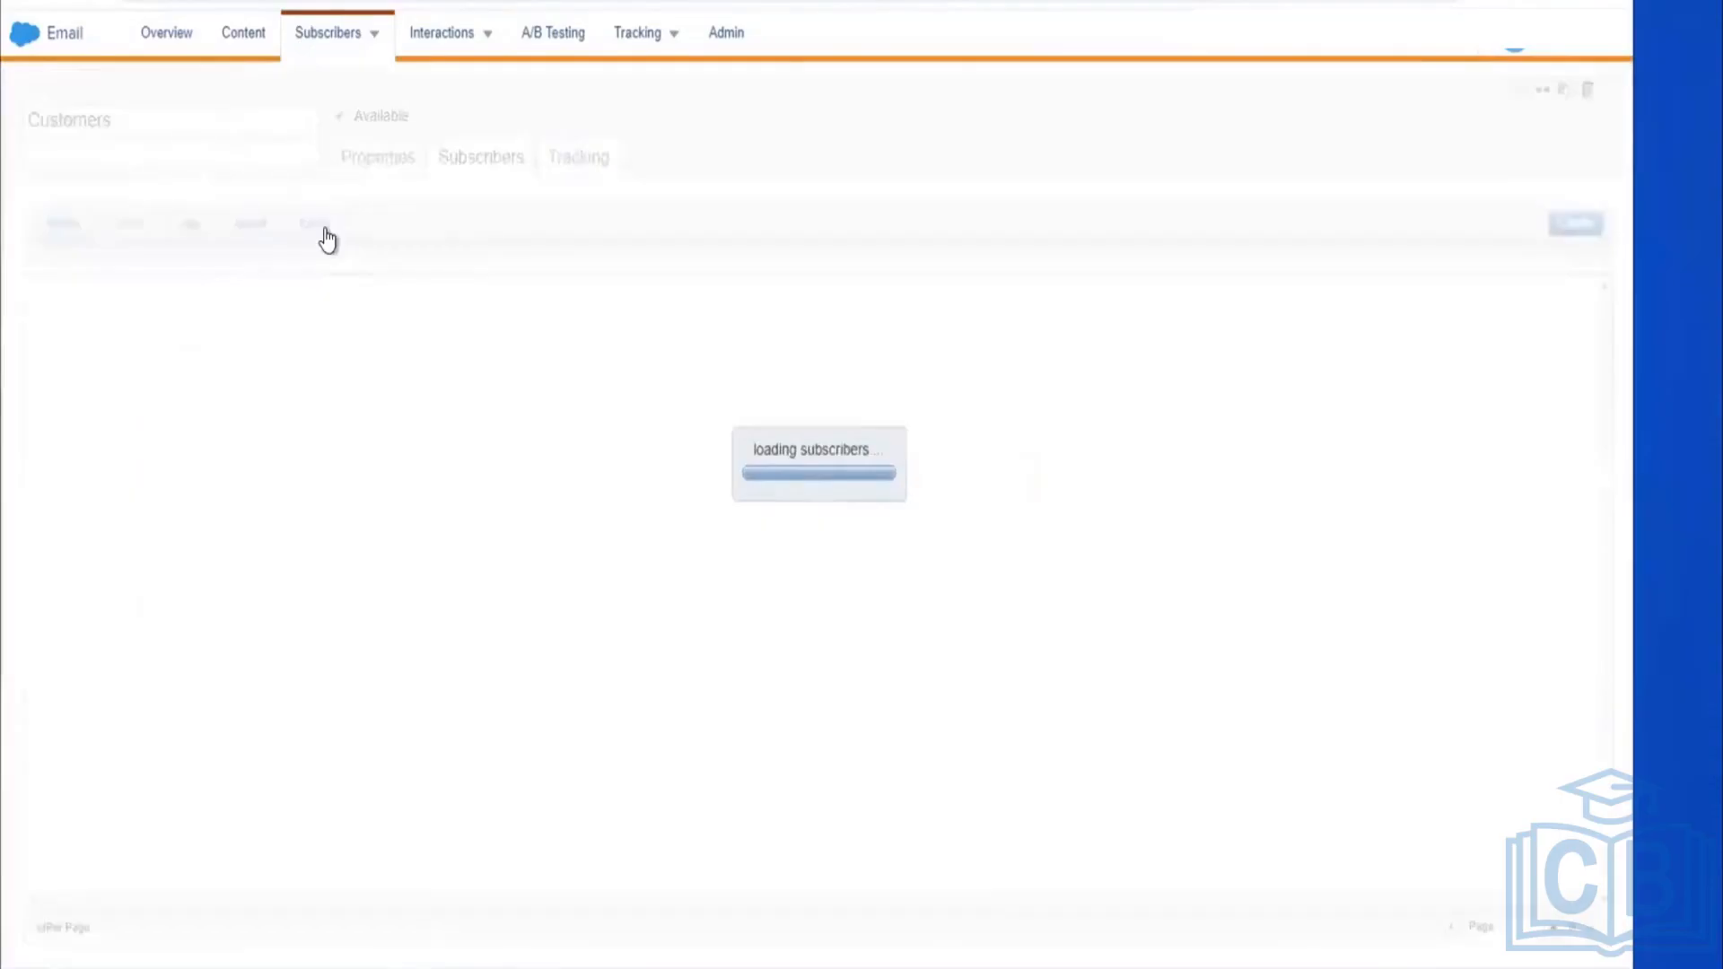
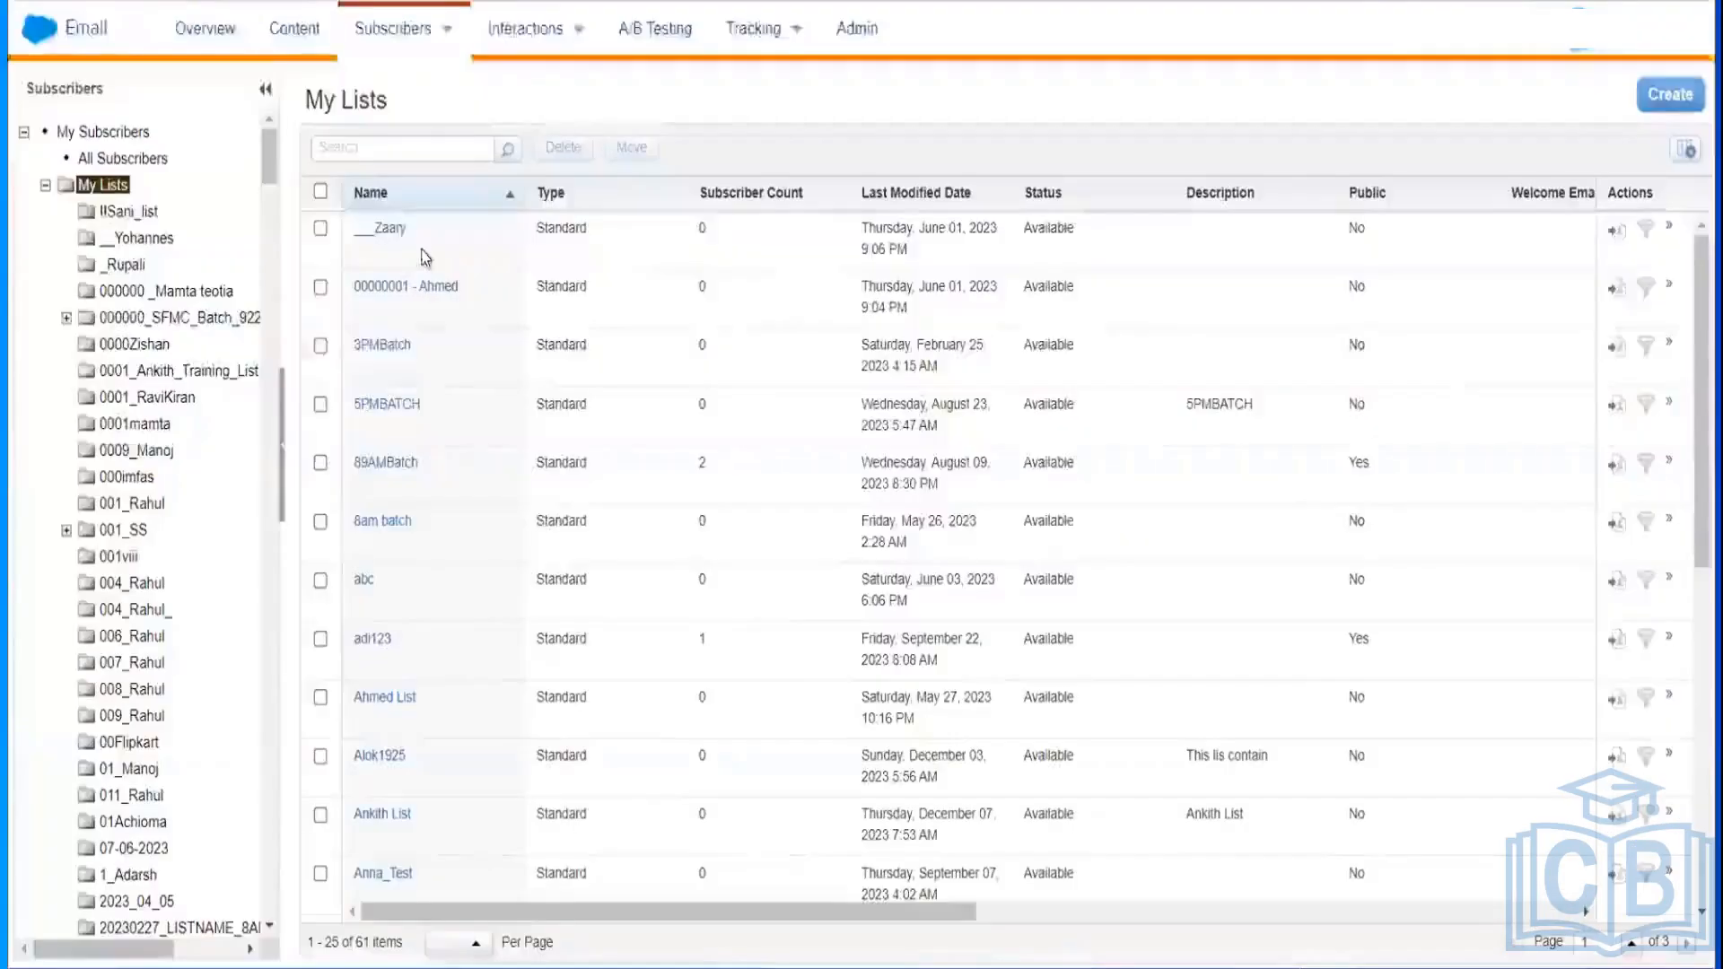
Step: Go to the Subscribers Groups page listing 216 groups, with My Lists collapsed in the tree
{"action": "mouse_move", "coordinate": [325, 46]}
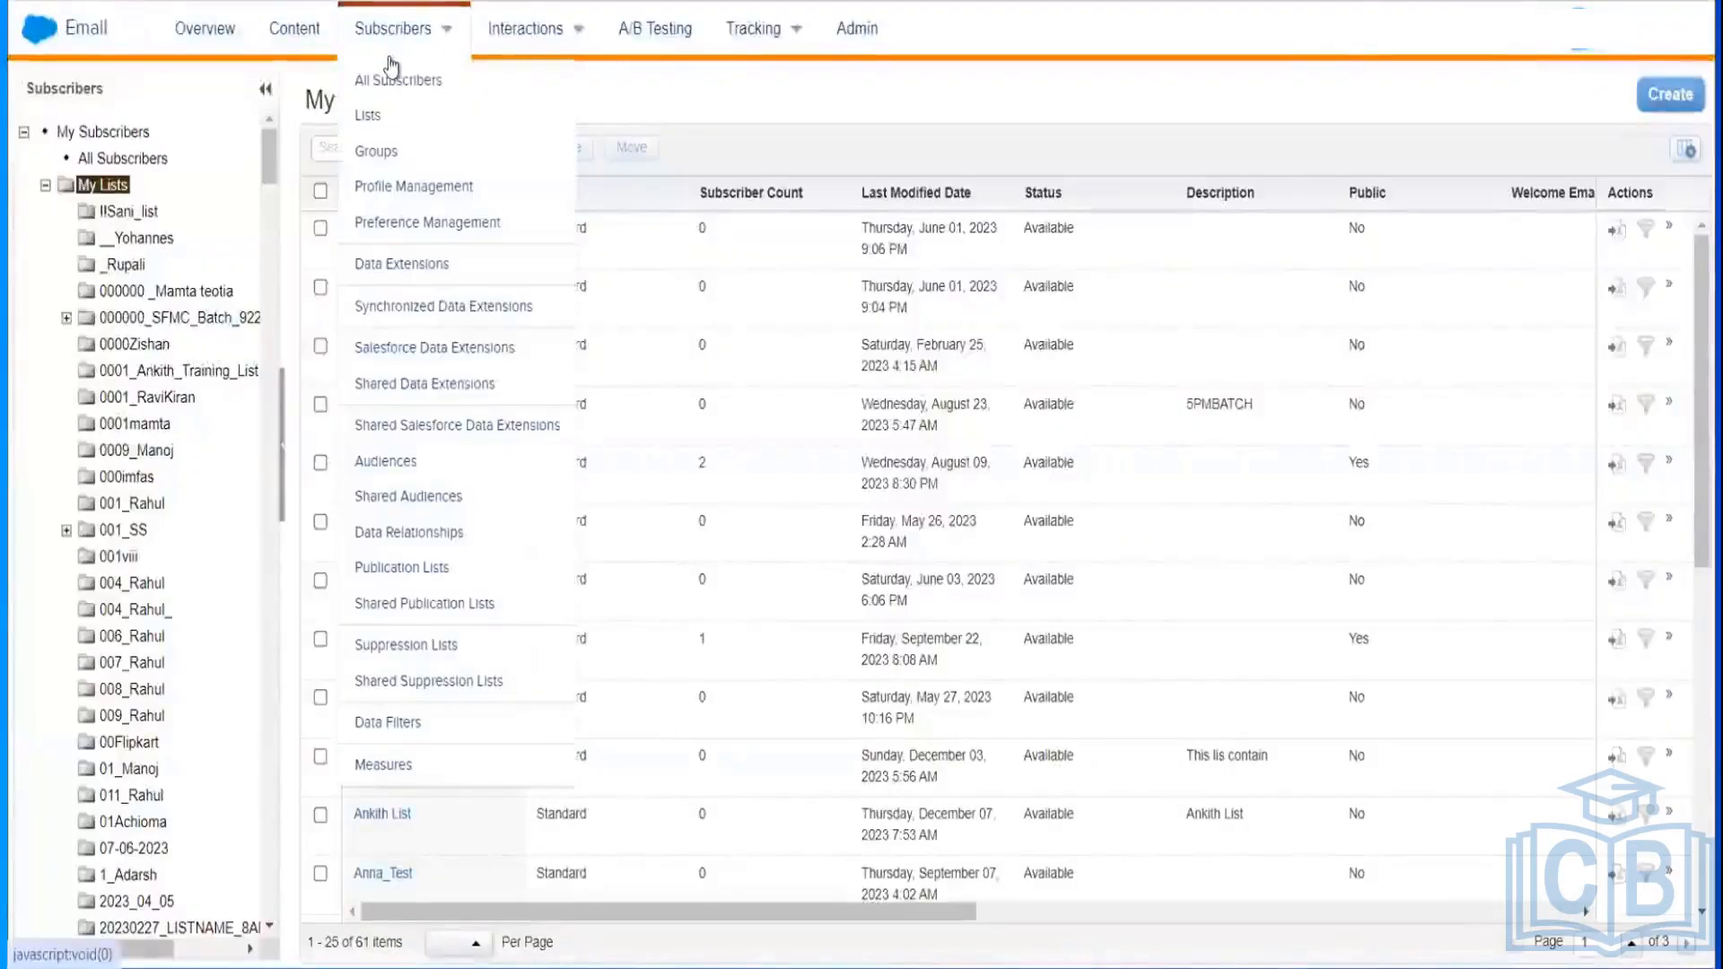
{"action": "left_click", "coordinate": [368, 117]}
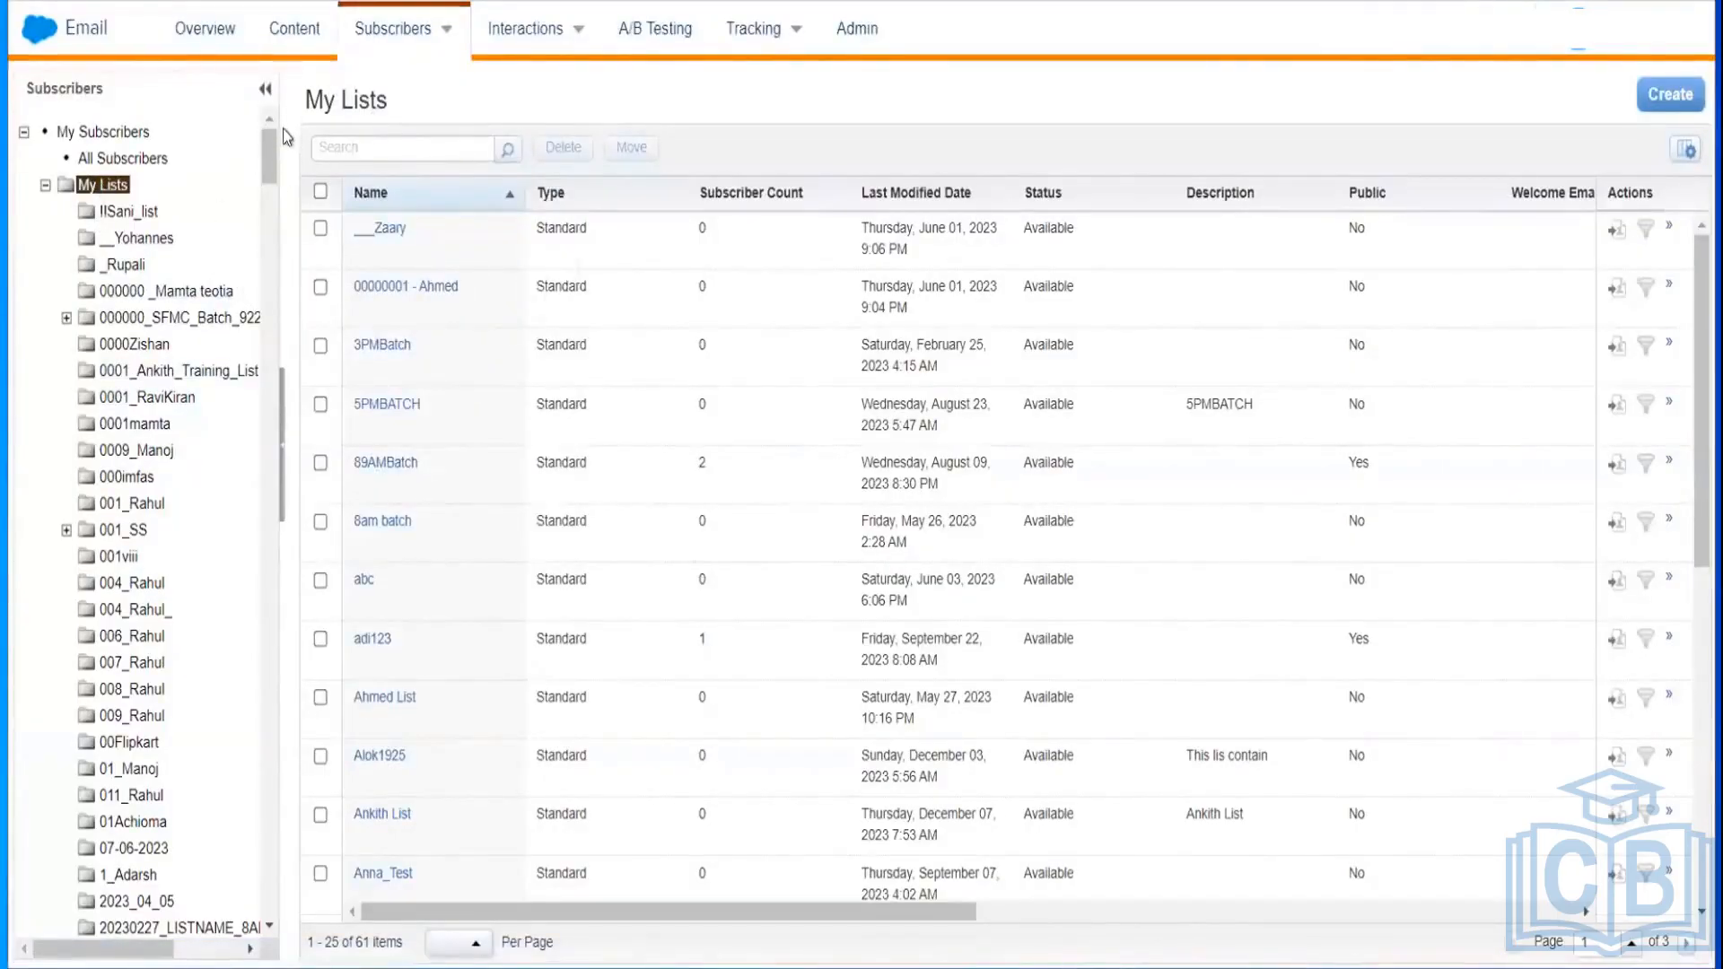
{"action": "mouse_move", "coordinate": [400, 29]}
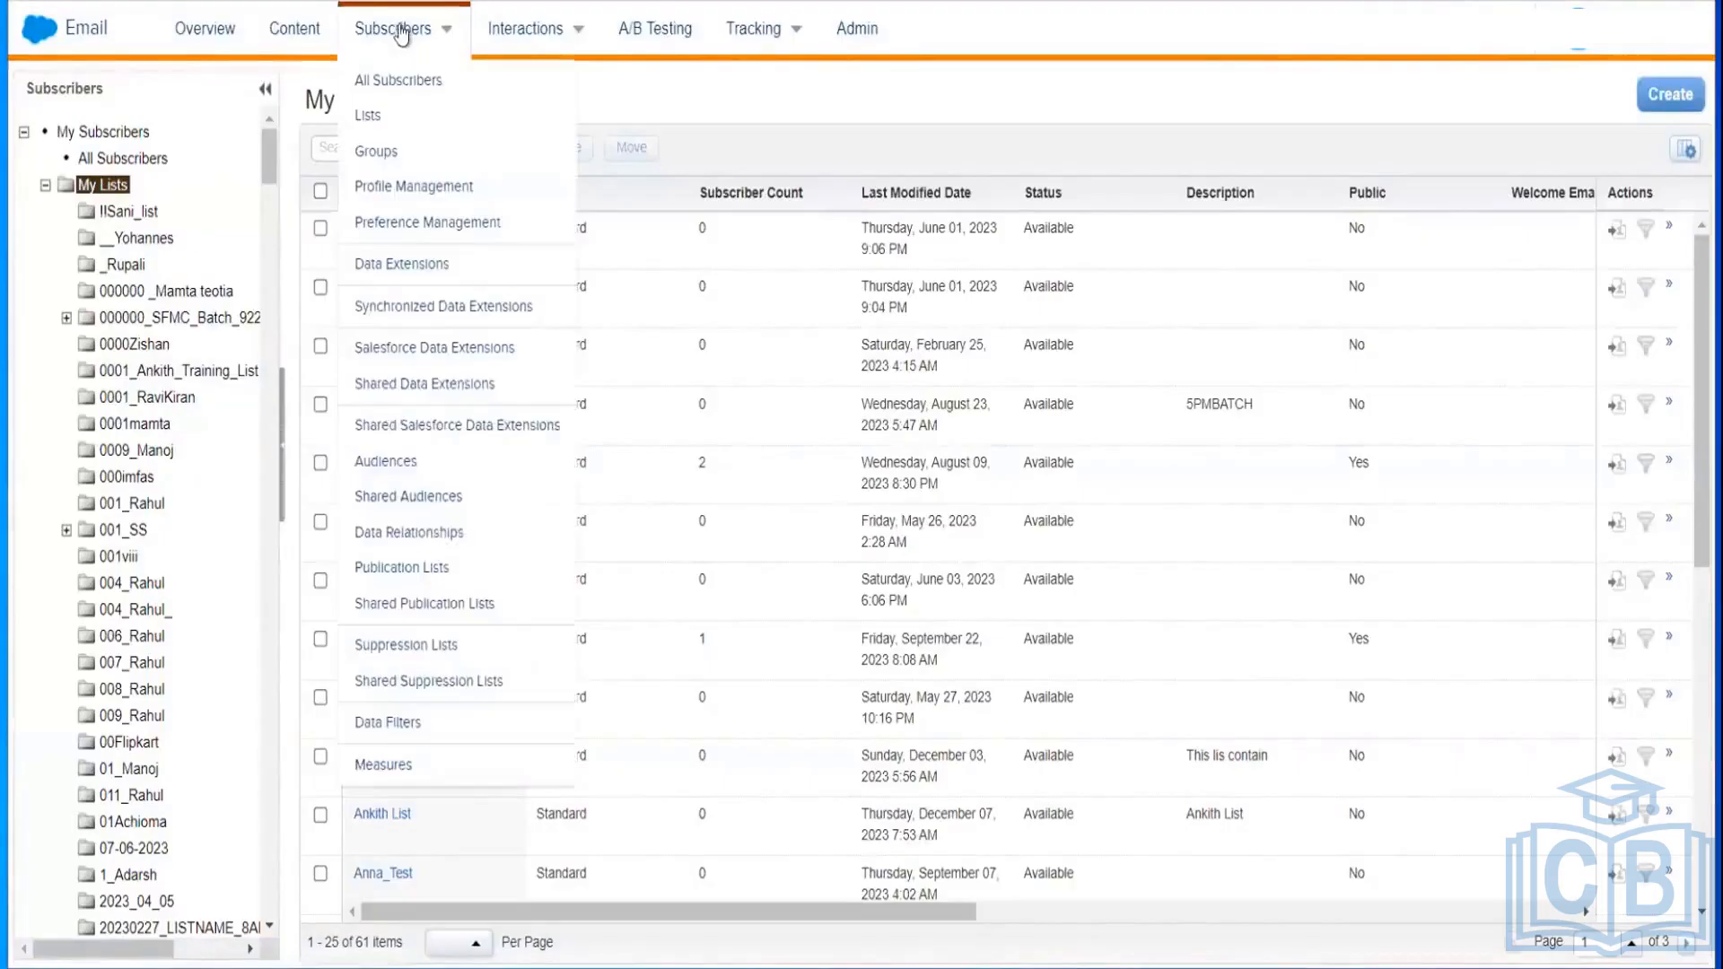
{"action": "left_click", "coordinate": [369, 154]}
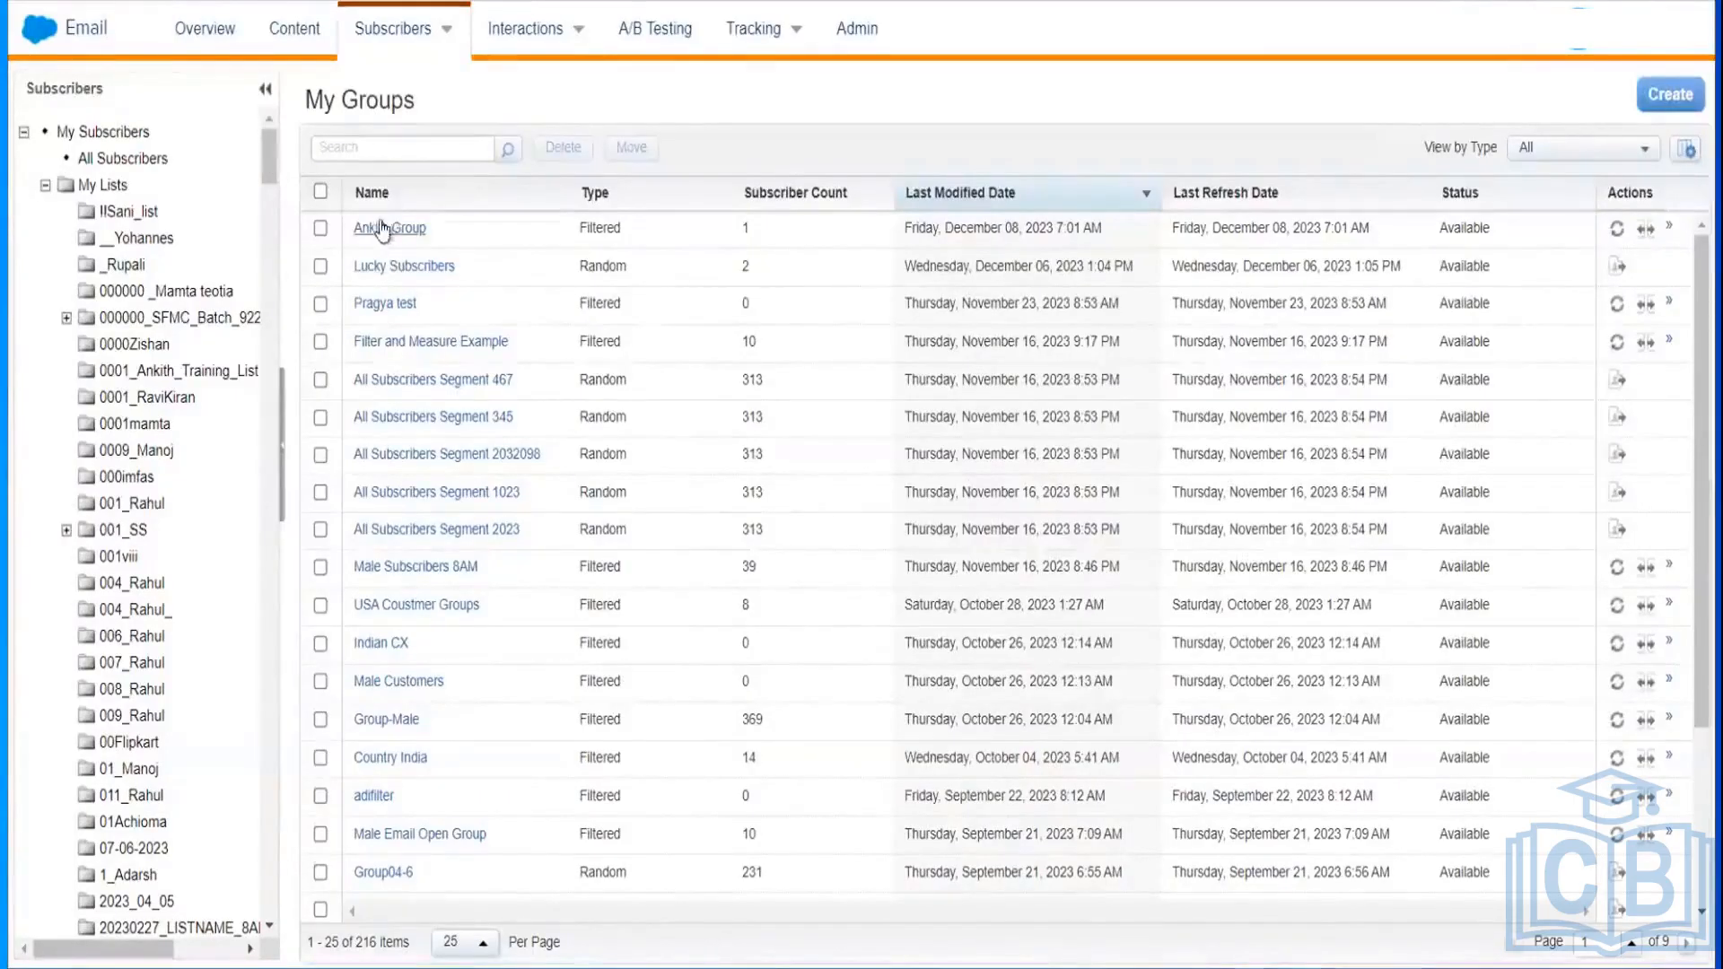
{"action": "left_click", "coordinate": [45, 186]}
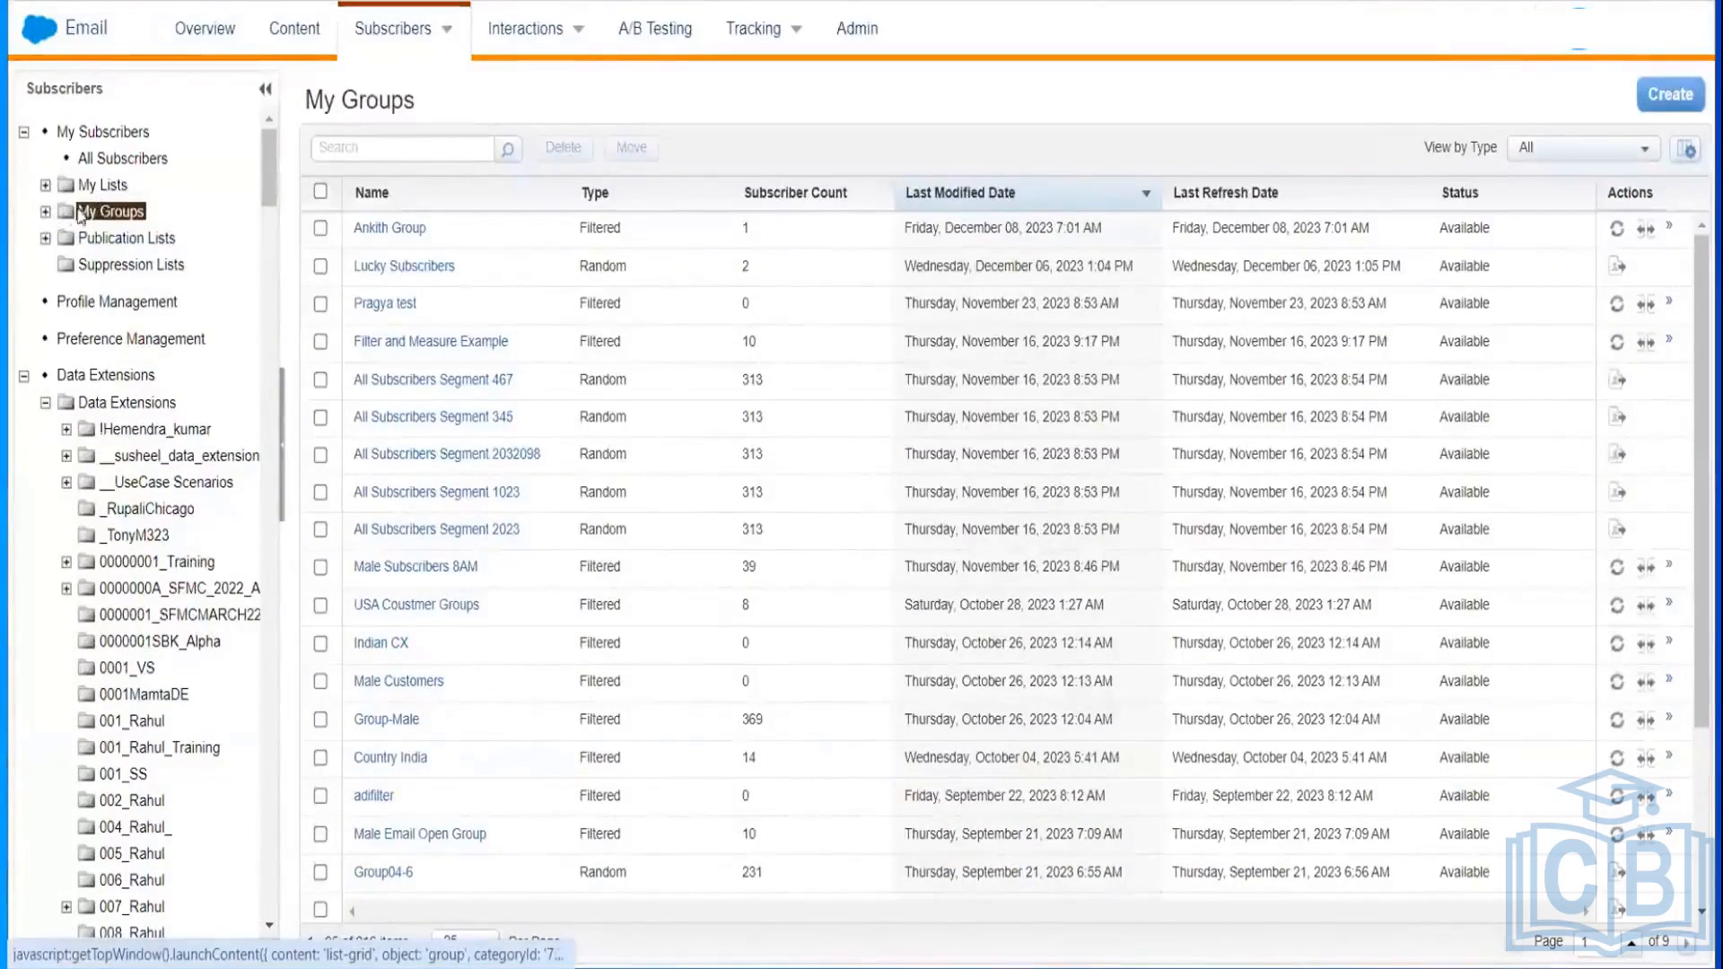
Step: Expand My Groups and open the 0001_Ankith_Group folder with its two random segments
{"action": "left_click", "coordinate": [46, 212]}
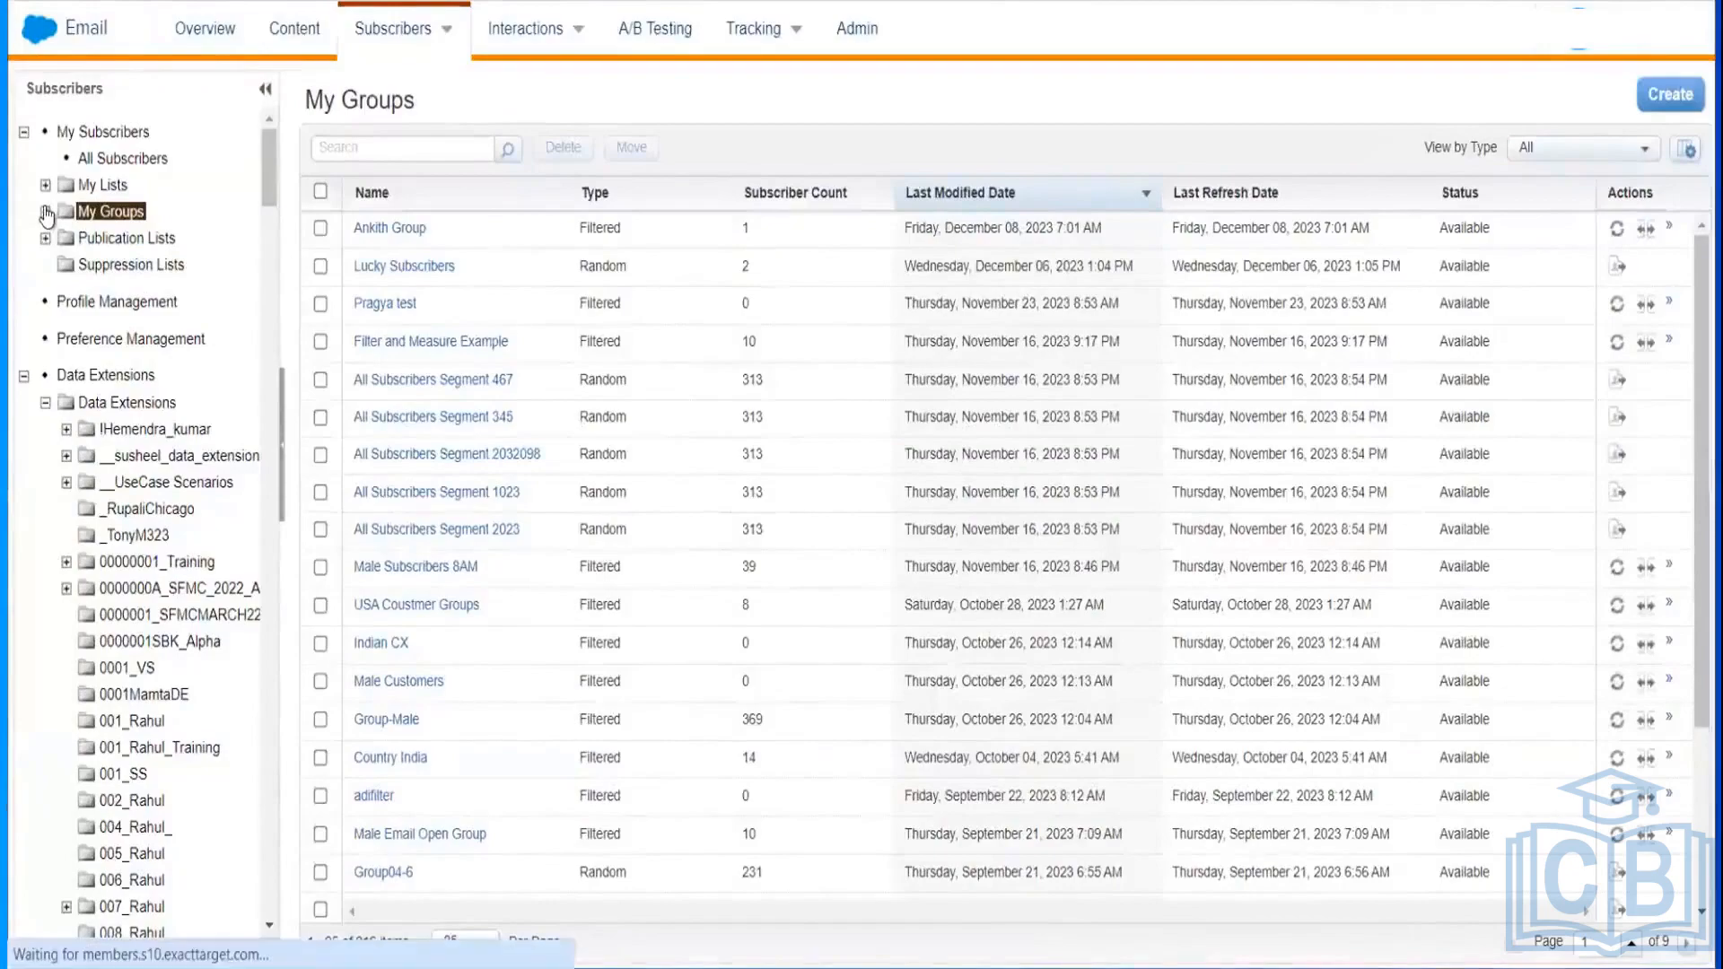
{"action": "right_click", "coordinate": [115, 220]}
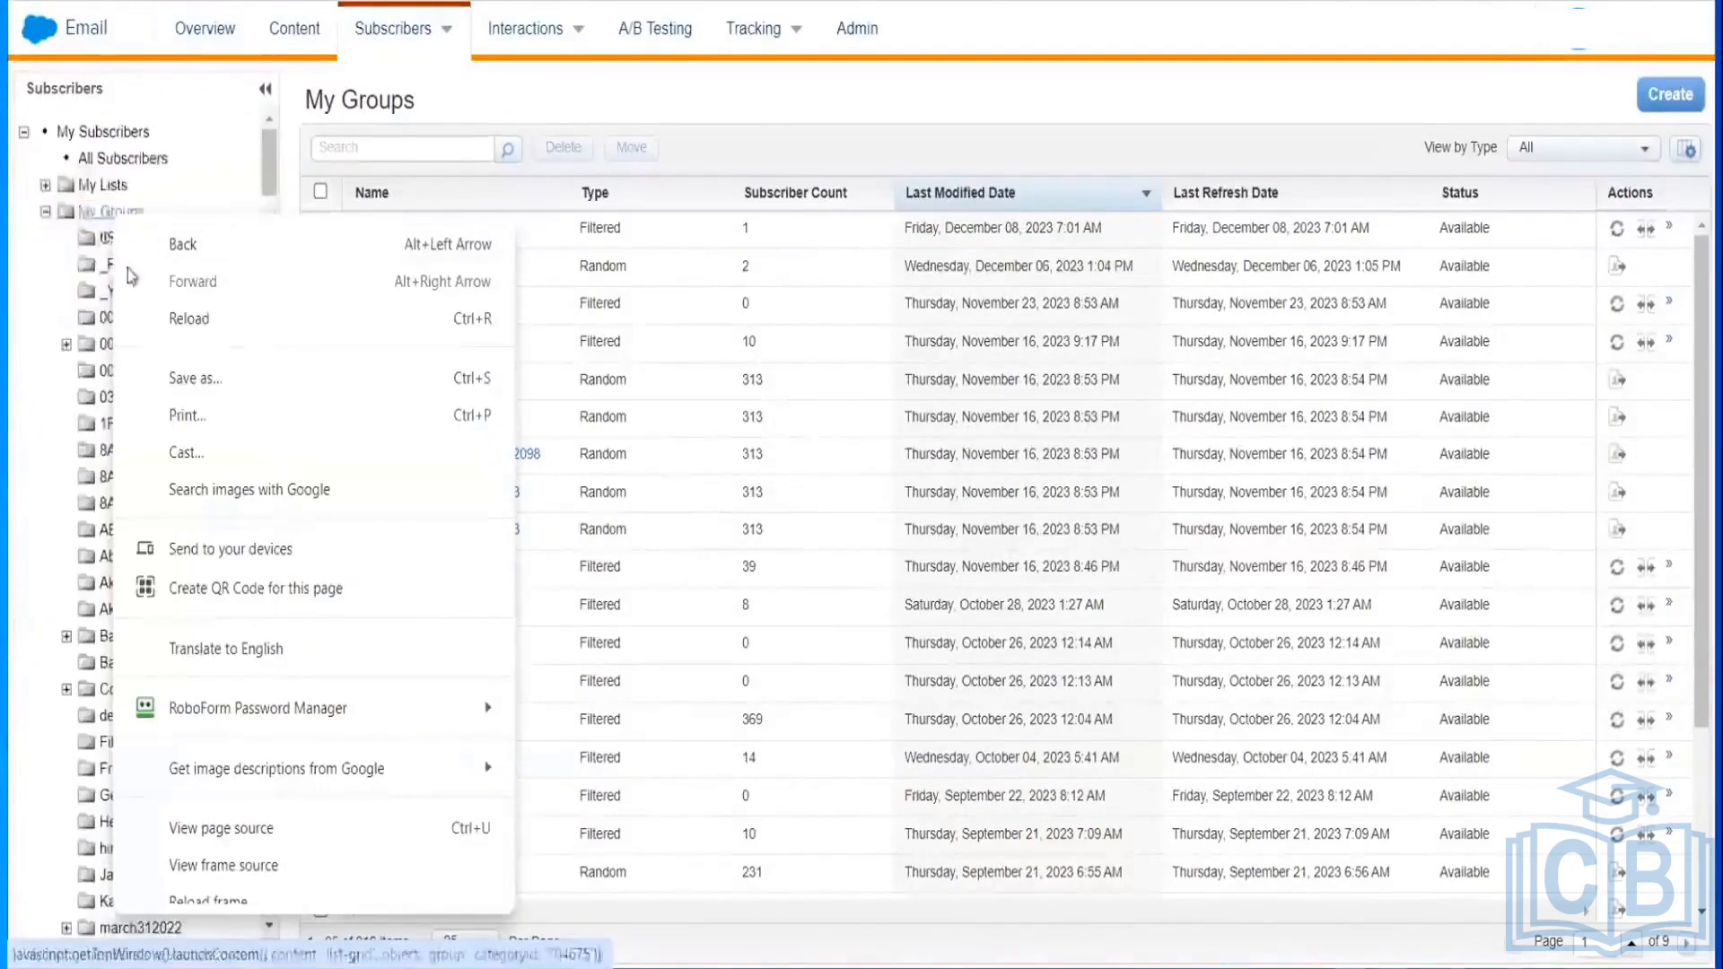
{"action": "left_click", "coordinate": [95, 212]}
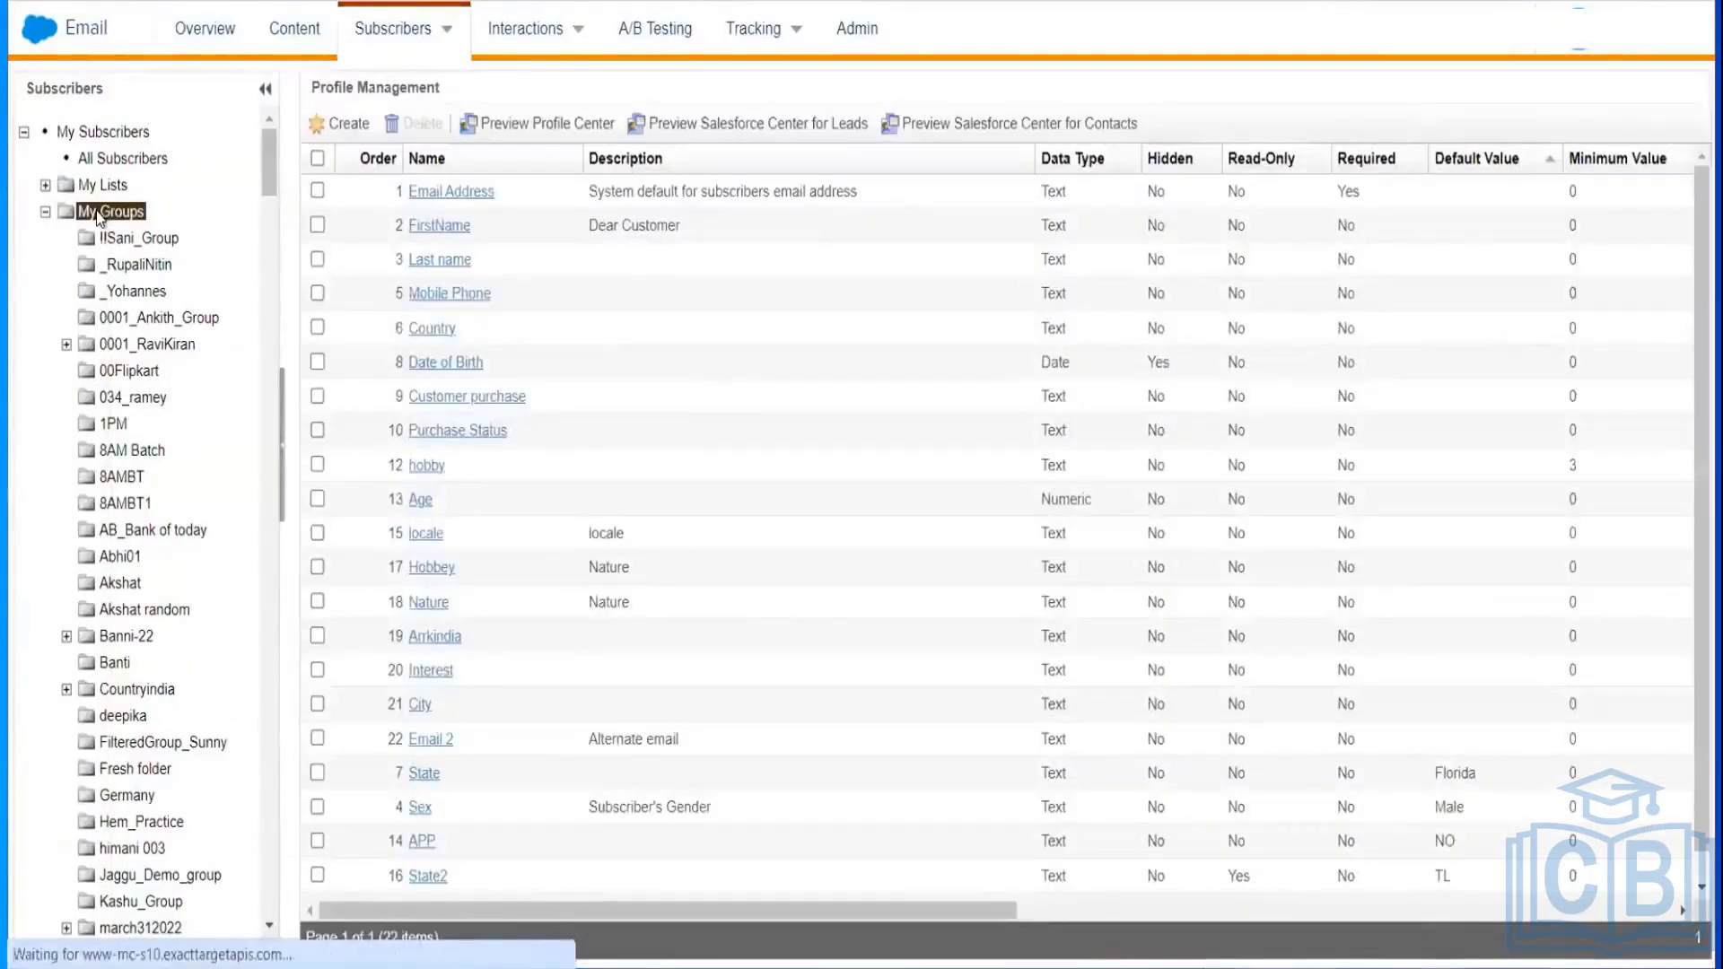
{"action": "right_click", "coordinate": [97, 213]}
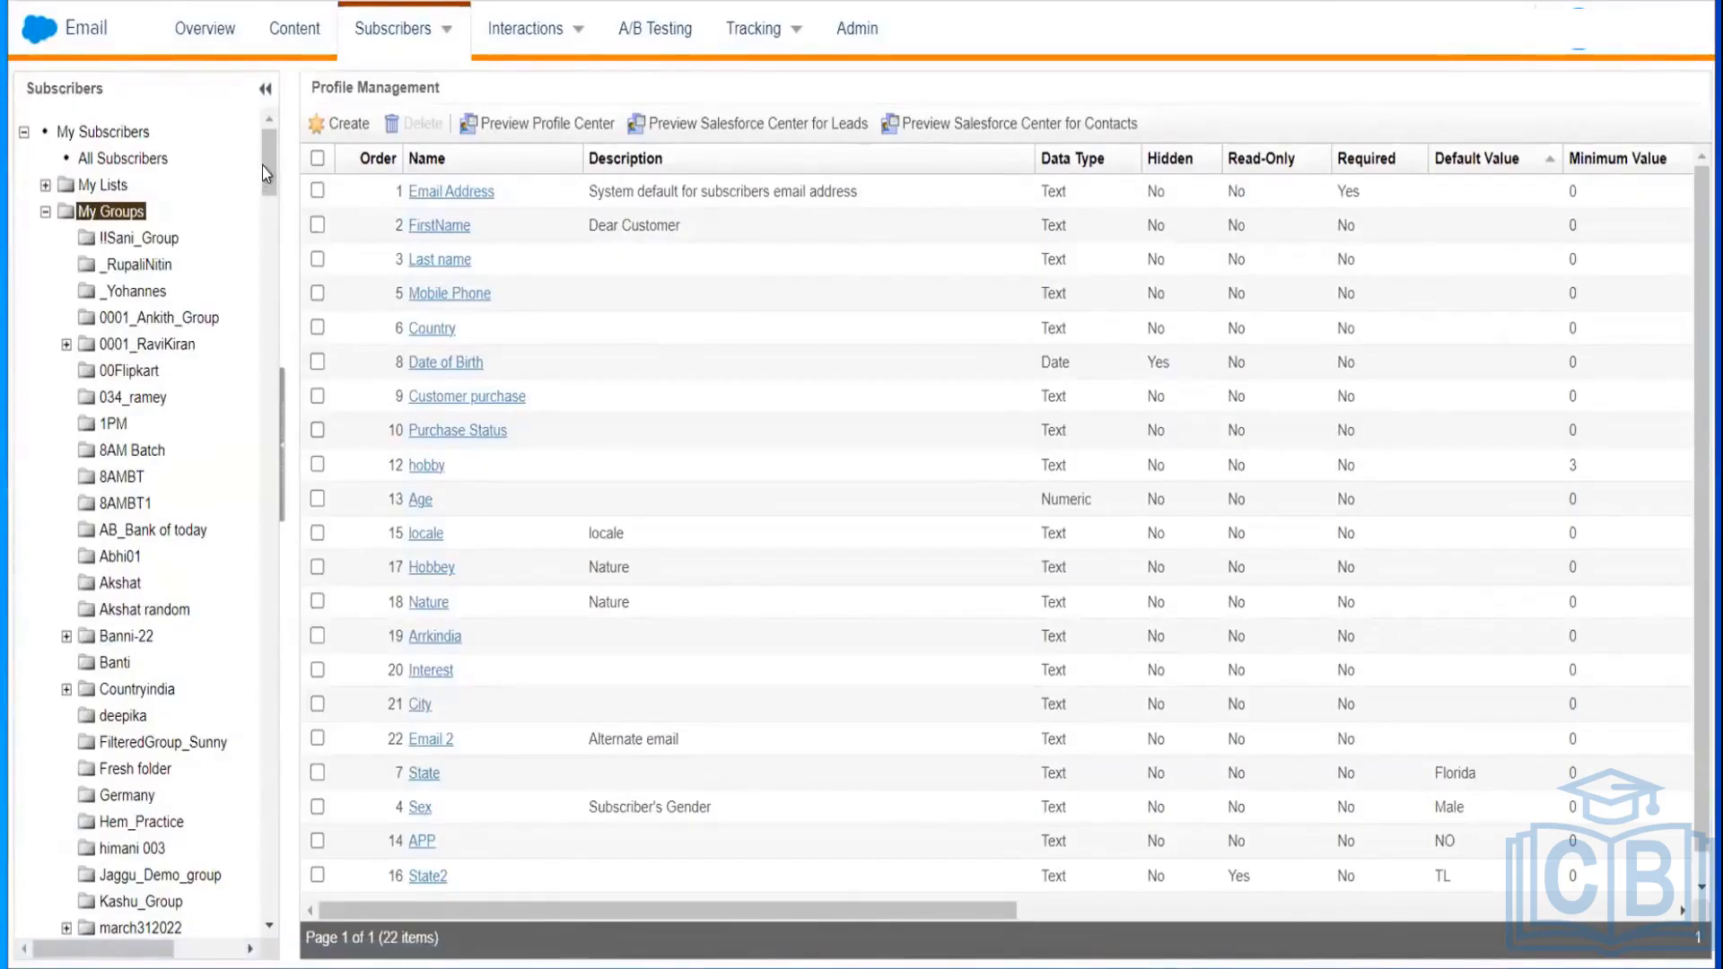
{"action": "mouse_move", "coordinate": [262, 170]}
{"action": "left_mouse_down"}
{"action": "mouse_move", "coordinate": [265, 278]}
{"action": "mouse_move", "coordinate": [262, 164]}
{"action": "left_mouse_up"}
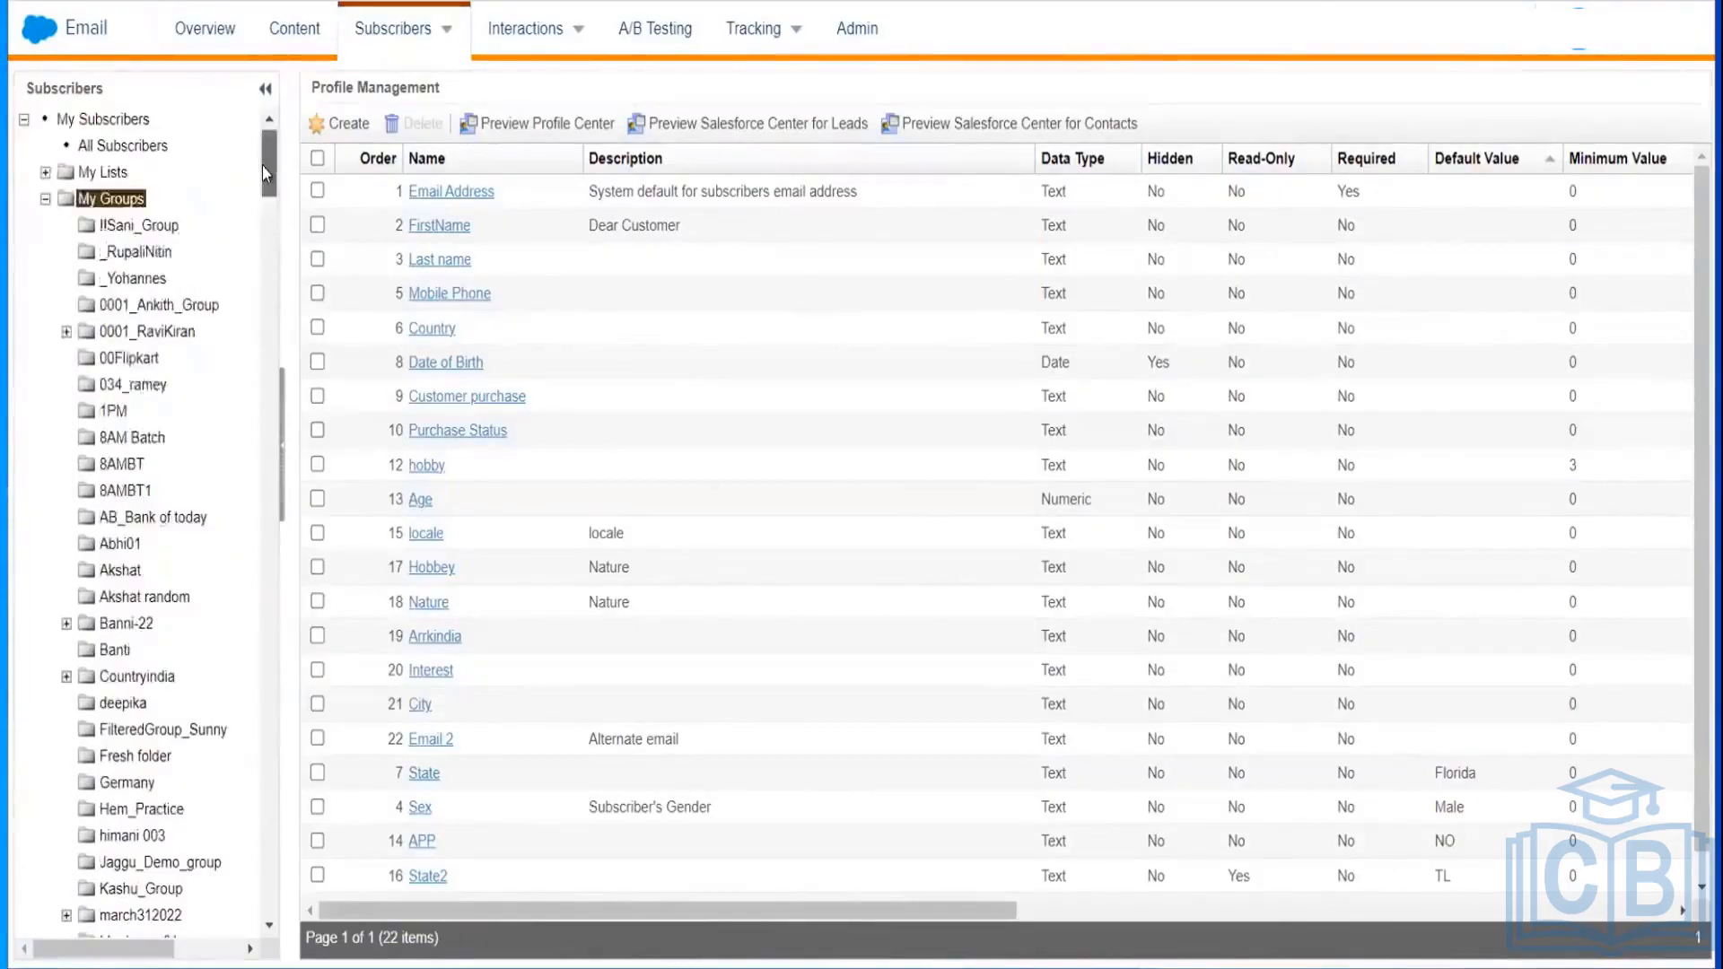
{"action": "left_click", "coordinate": [123, 200]}
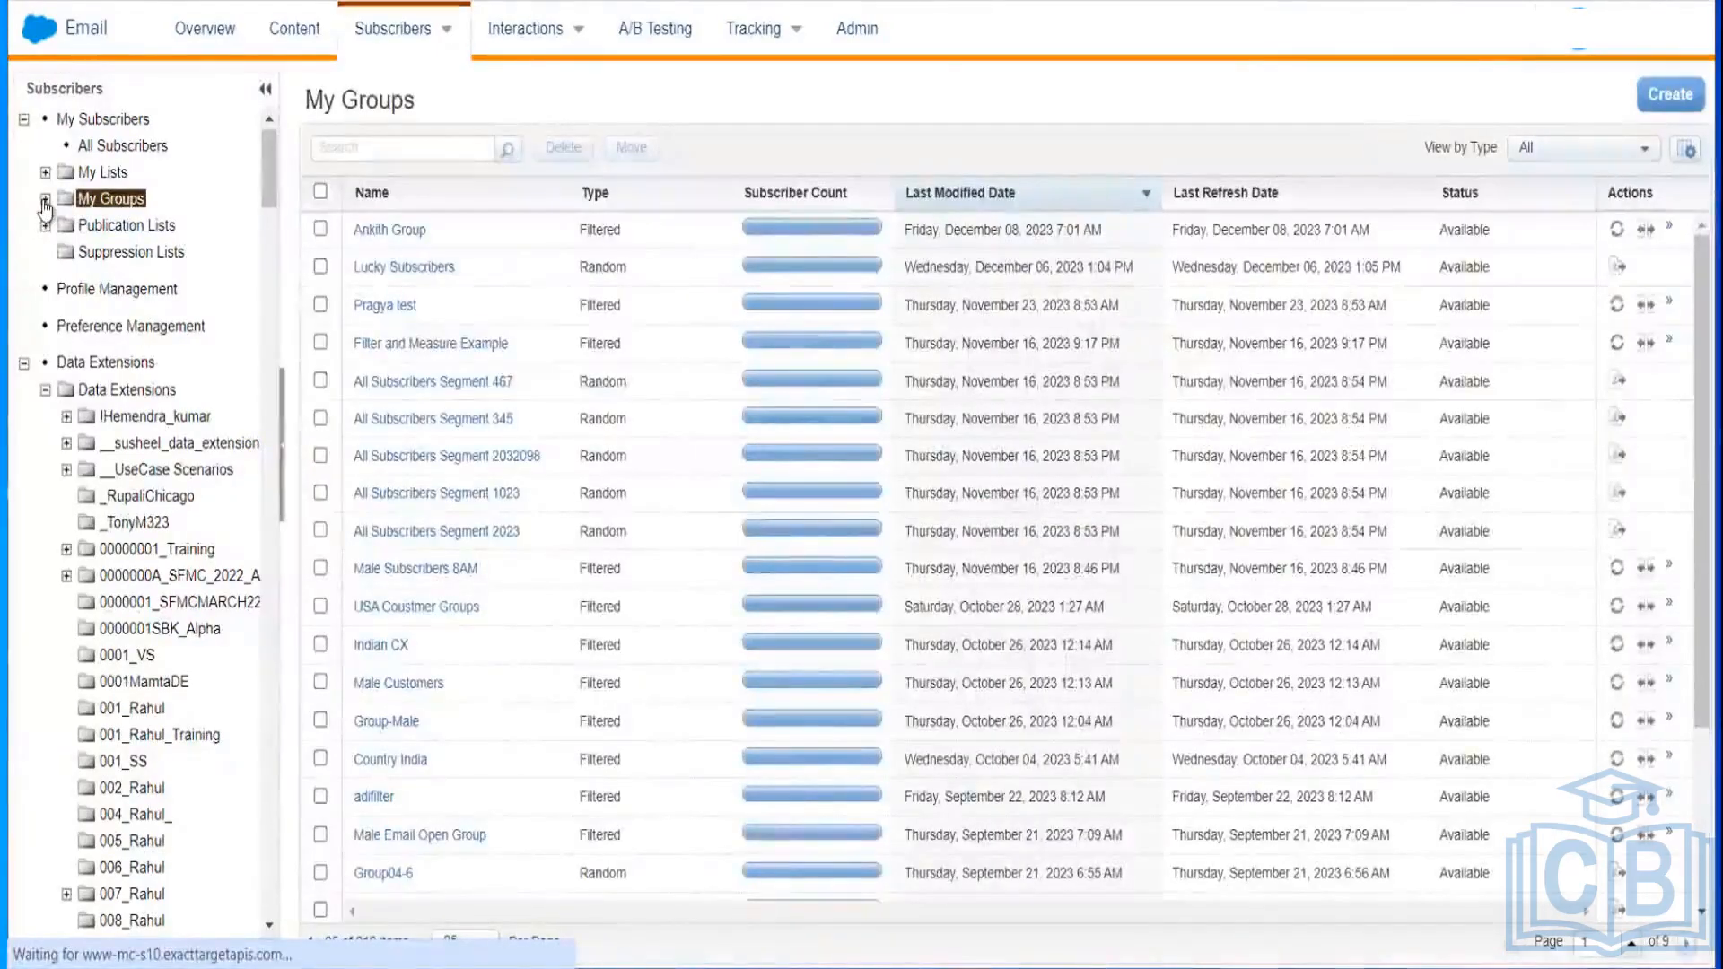
{"action": "left_click", "coordinate": [45, 199]}
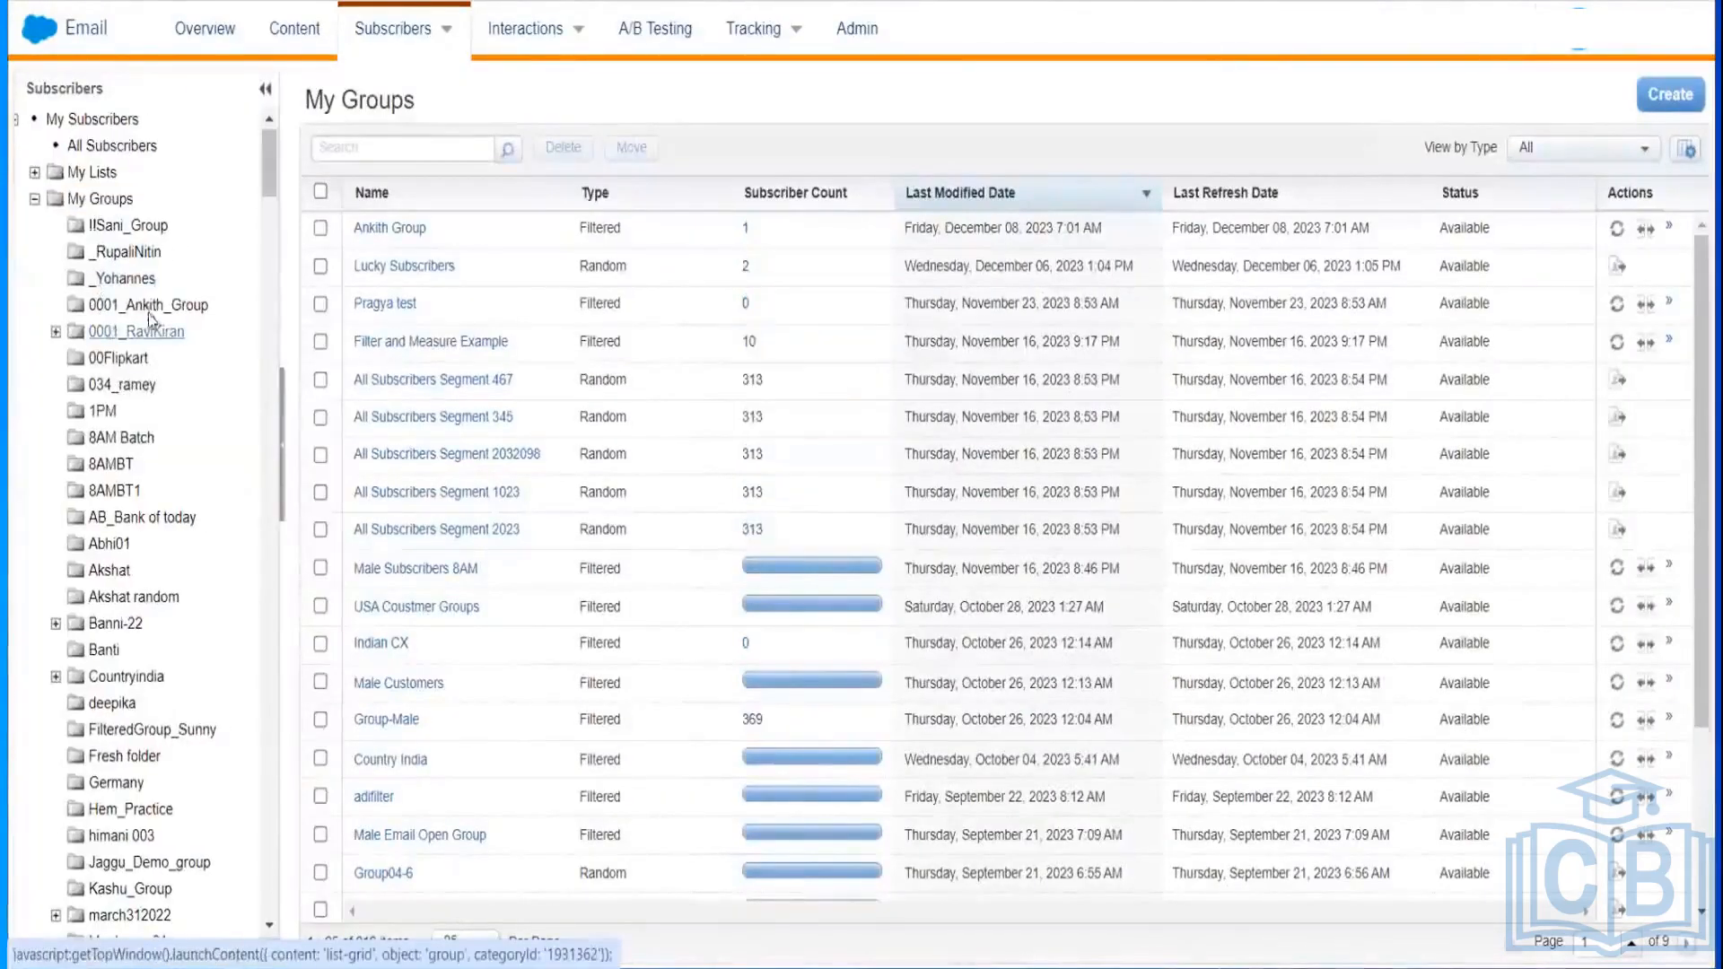
{"action": "left_click", "coordinate": [142, 305]}
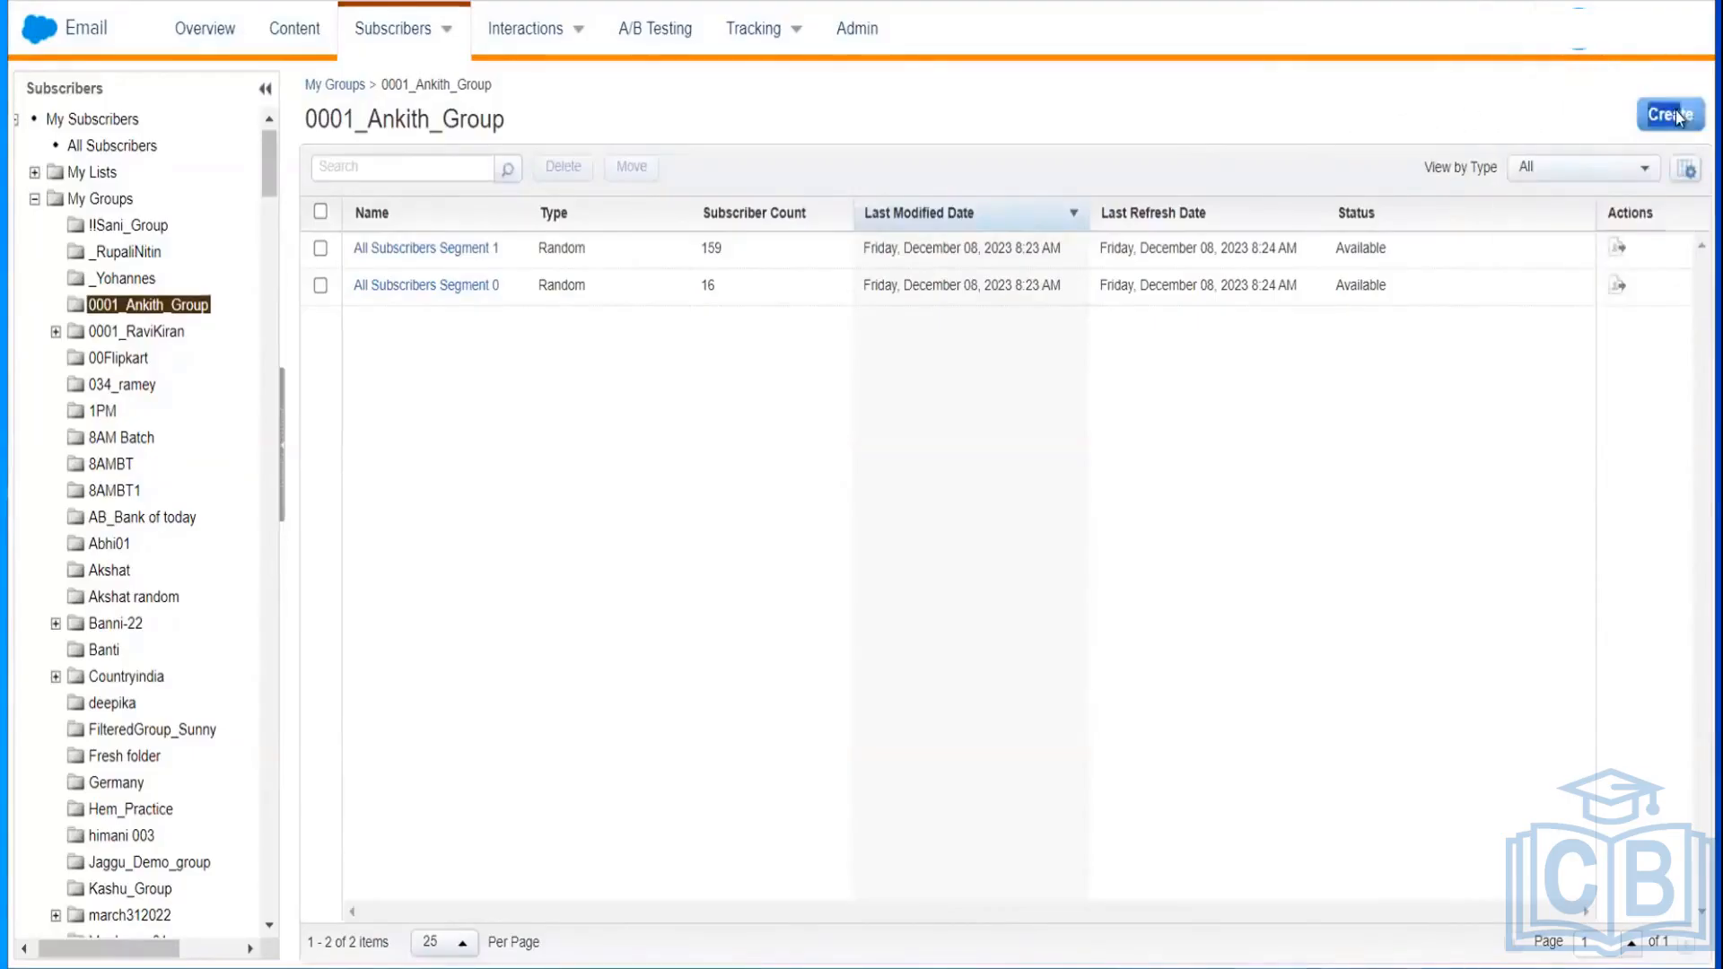
Step: Create a new subscriber group of type Filtered Group
{"action": "left_click", "coordinate": [1674, 114]}
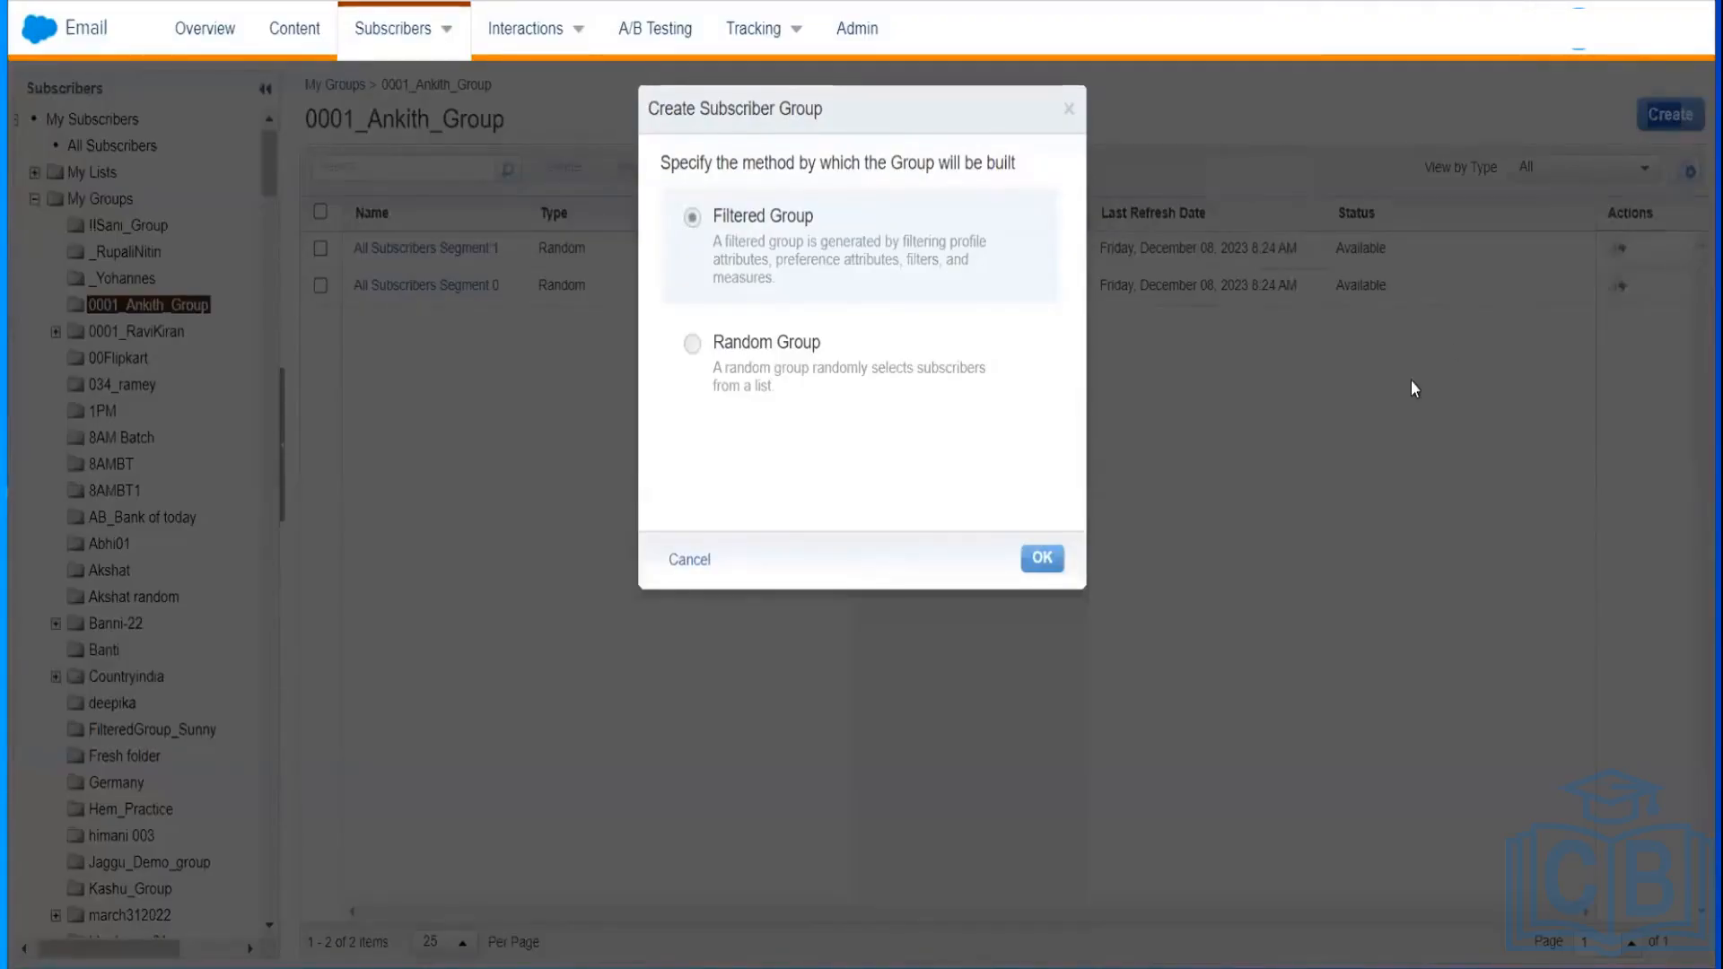
{"action": "left_click", "coordinate": [1043, 558]}
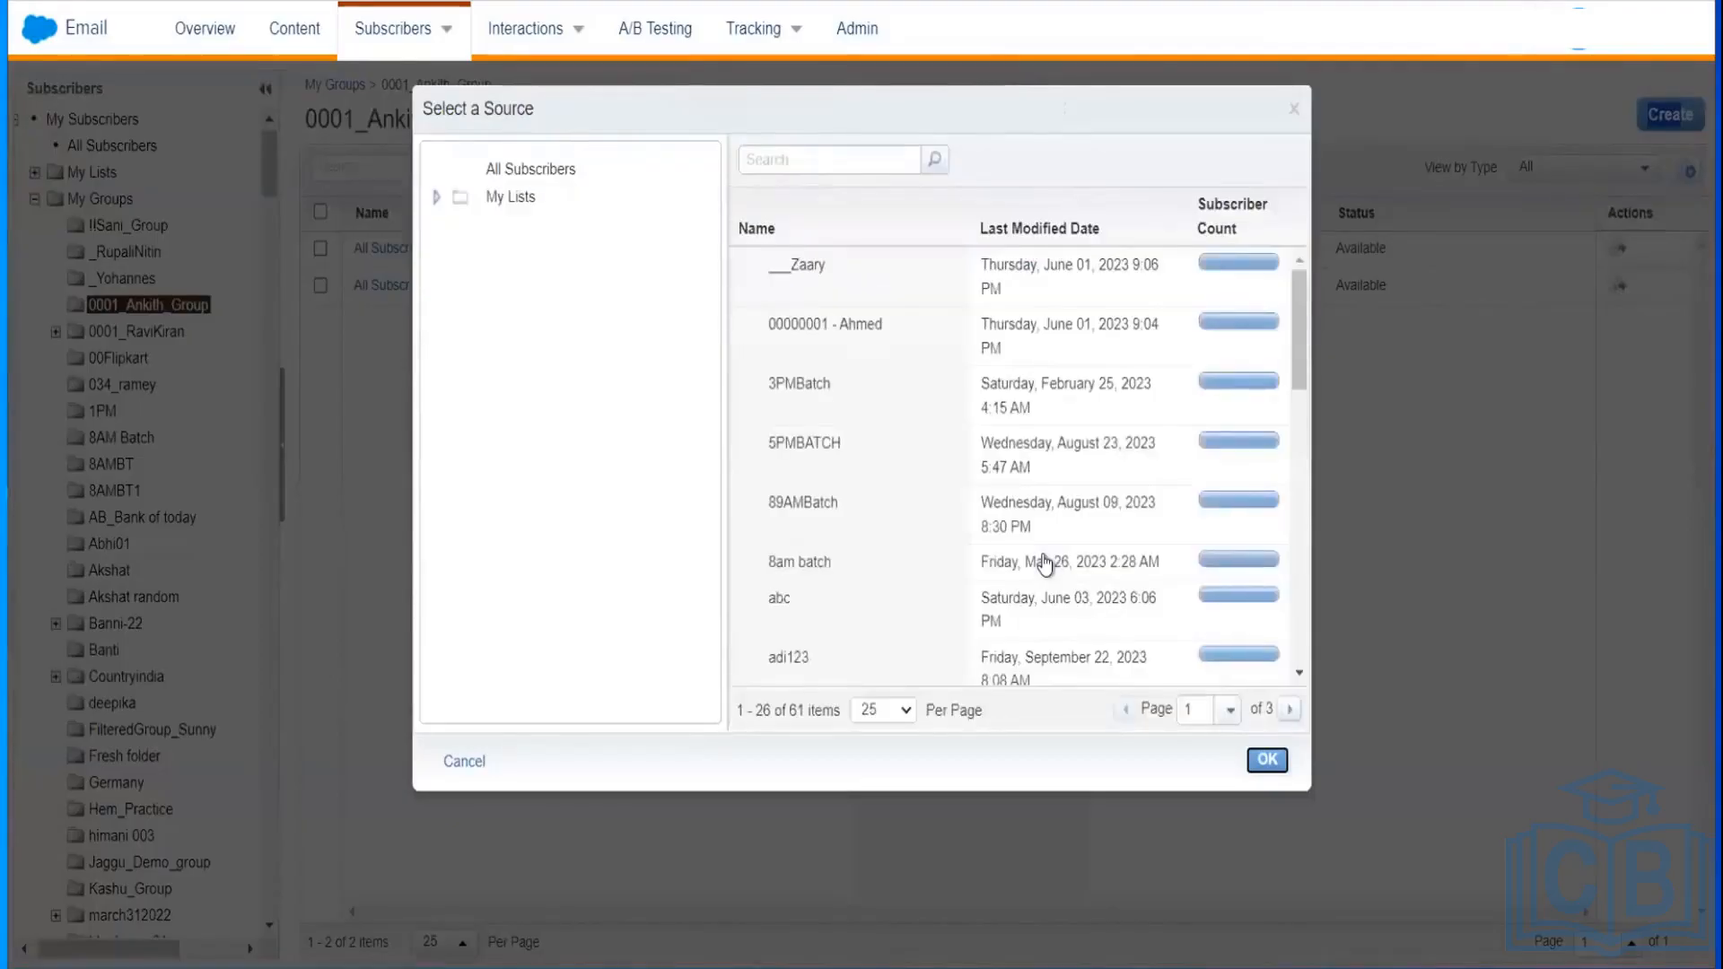
Step: Select the Amazon_Customers list (6 subscribers) in 0001_Ankith_Training_List as the source
{"action": "left_click", "coordinate": [436, 199]}
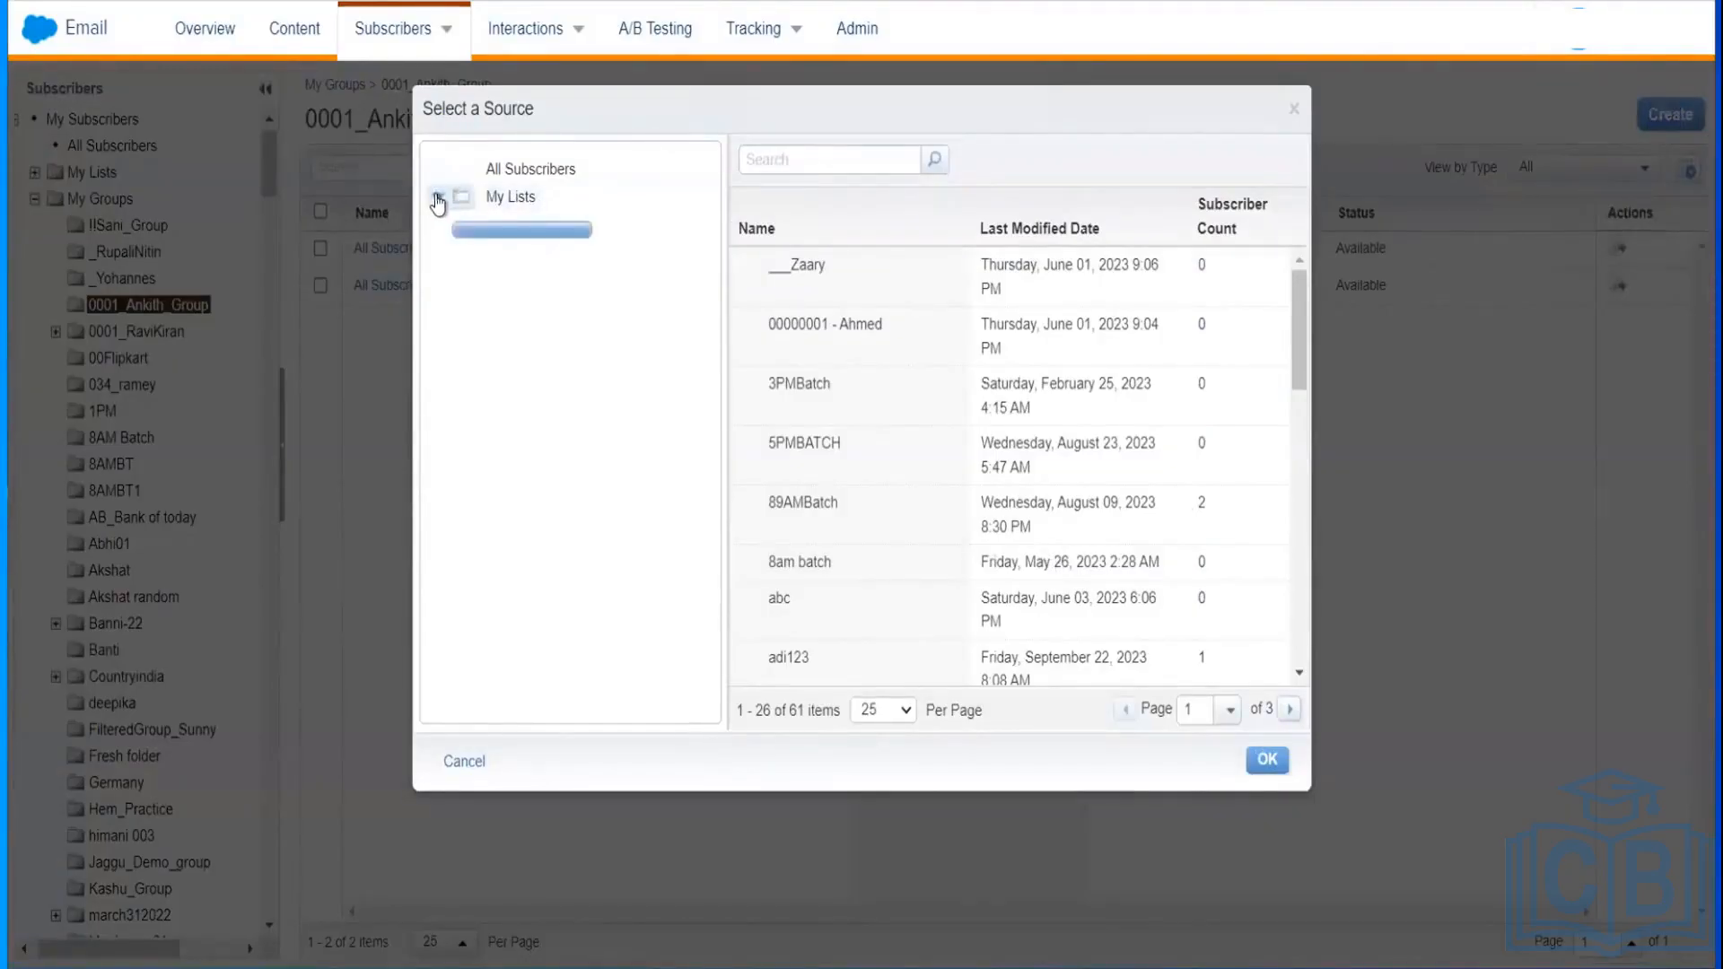
{"action": "left_click", "coordinate": [510, 196]}
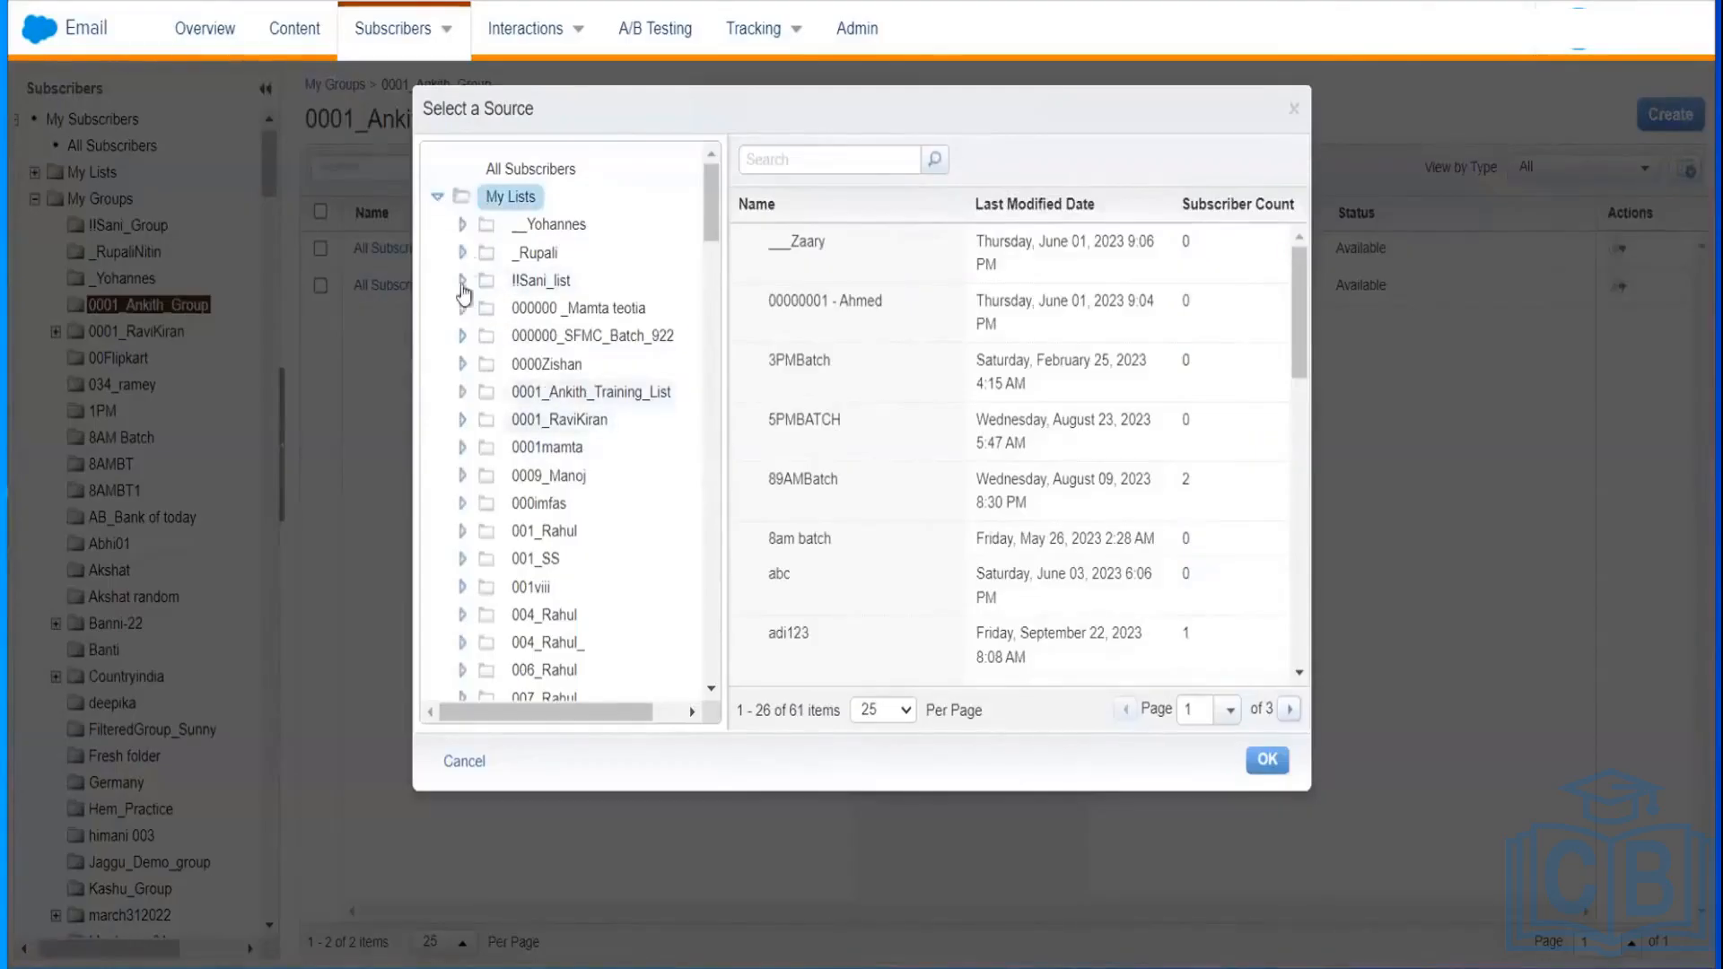
{"action": "left_click", "coordinate": [544, 373]}
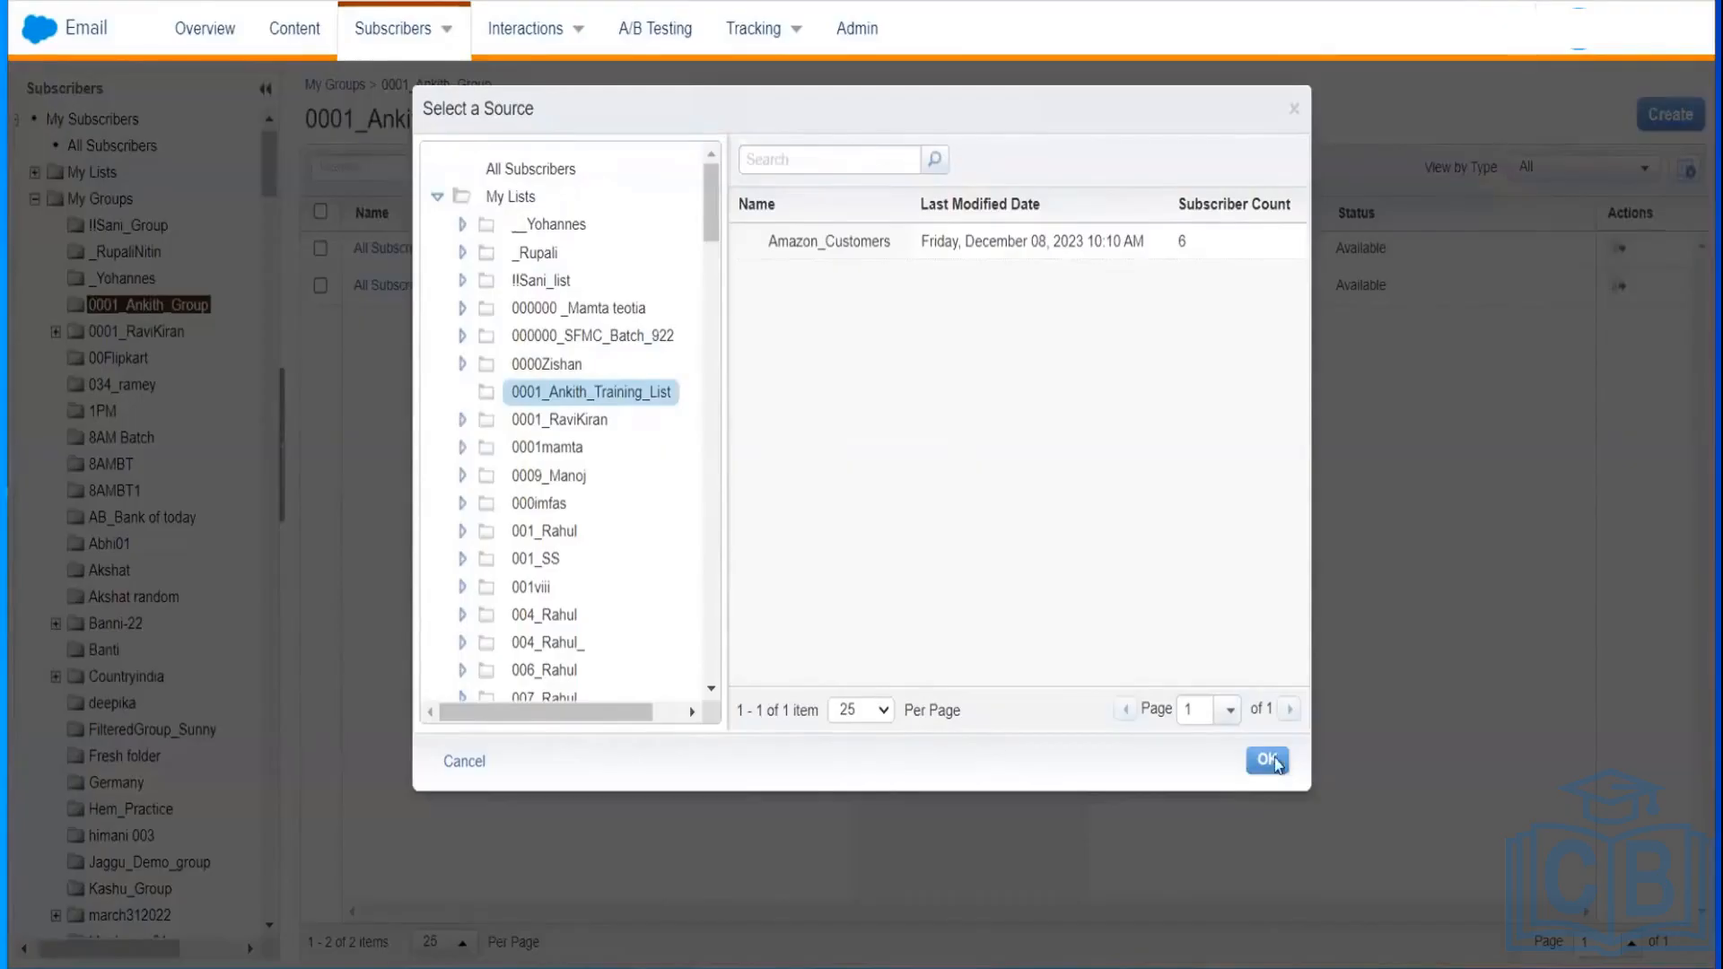
{"action": "left_click", "coordinate": [597, 402]}
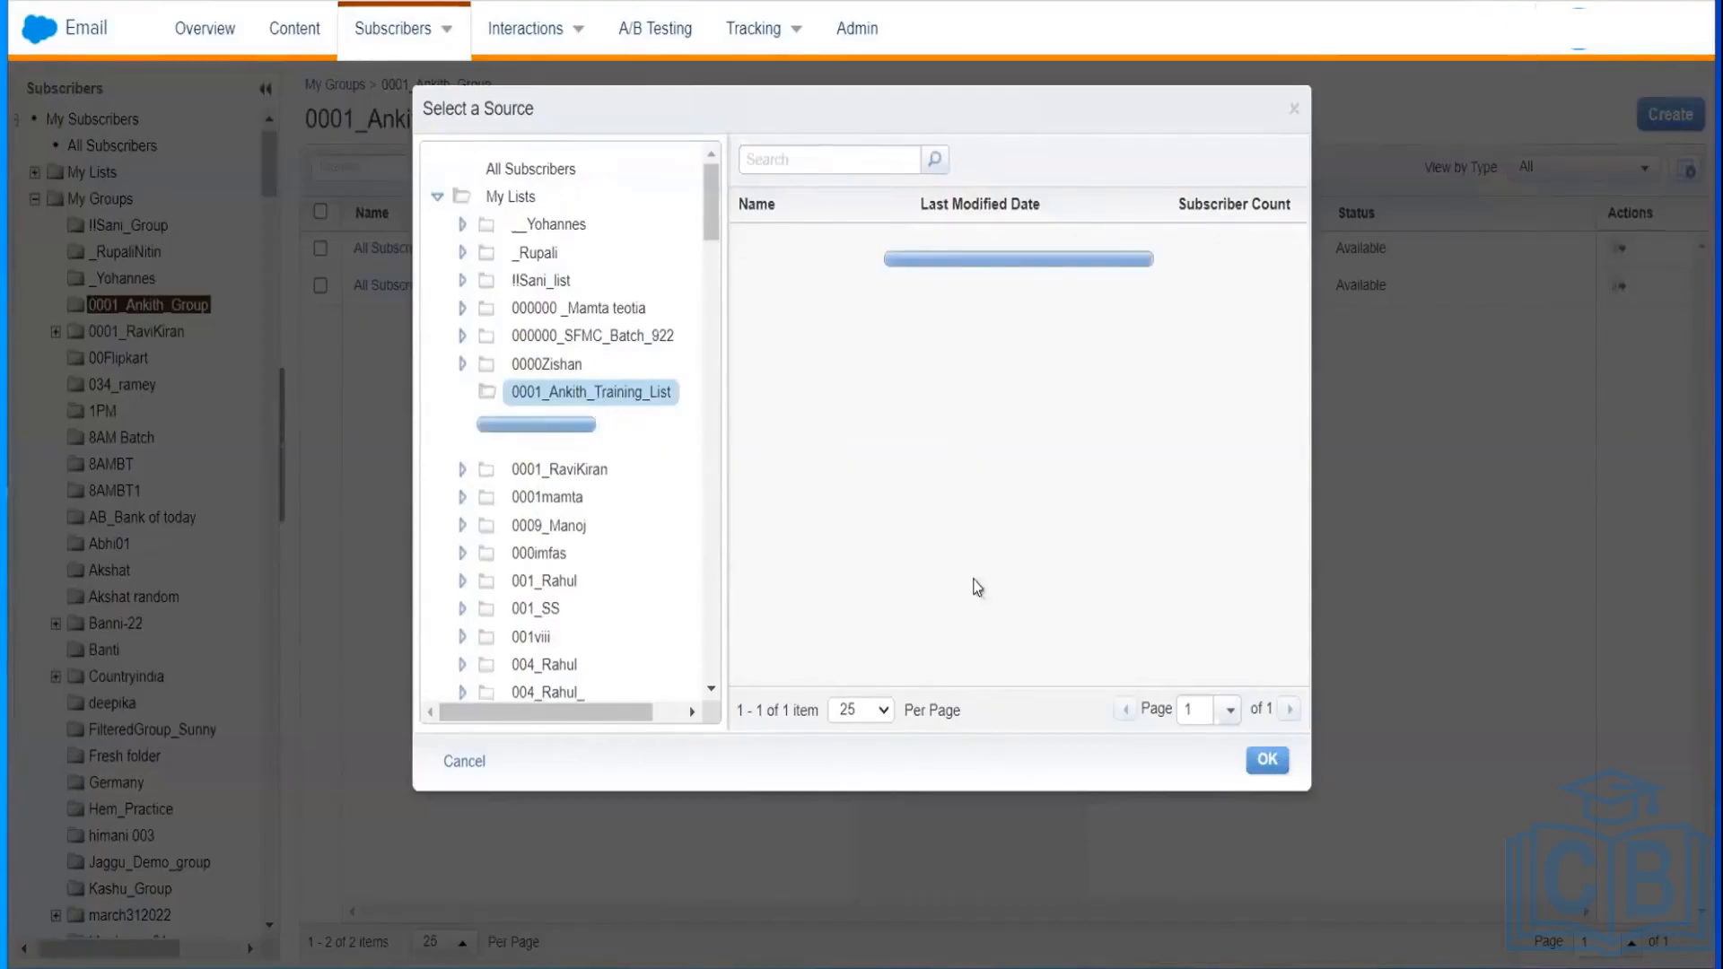
{"action": "left_click", "coordinate": [556, 396]}
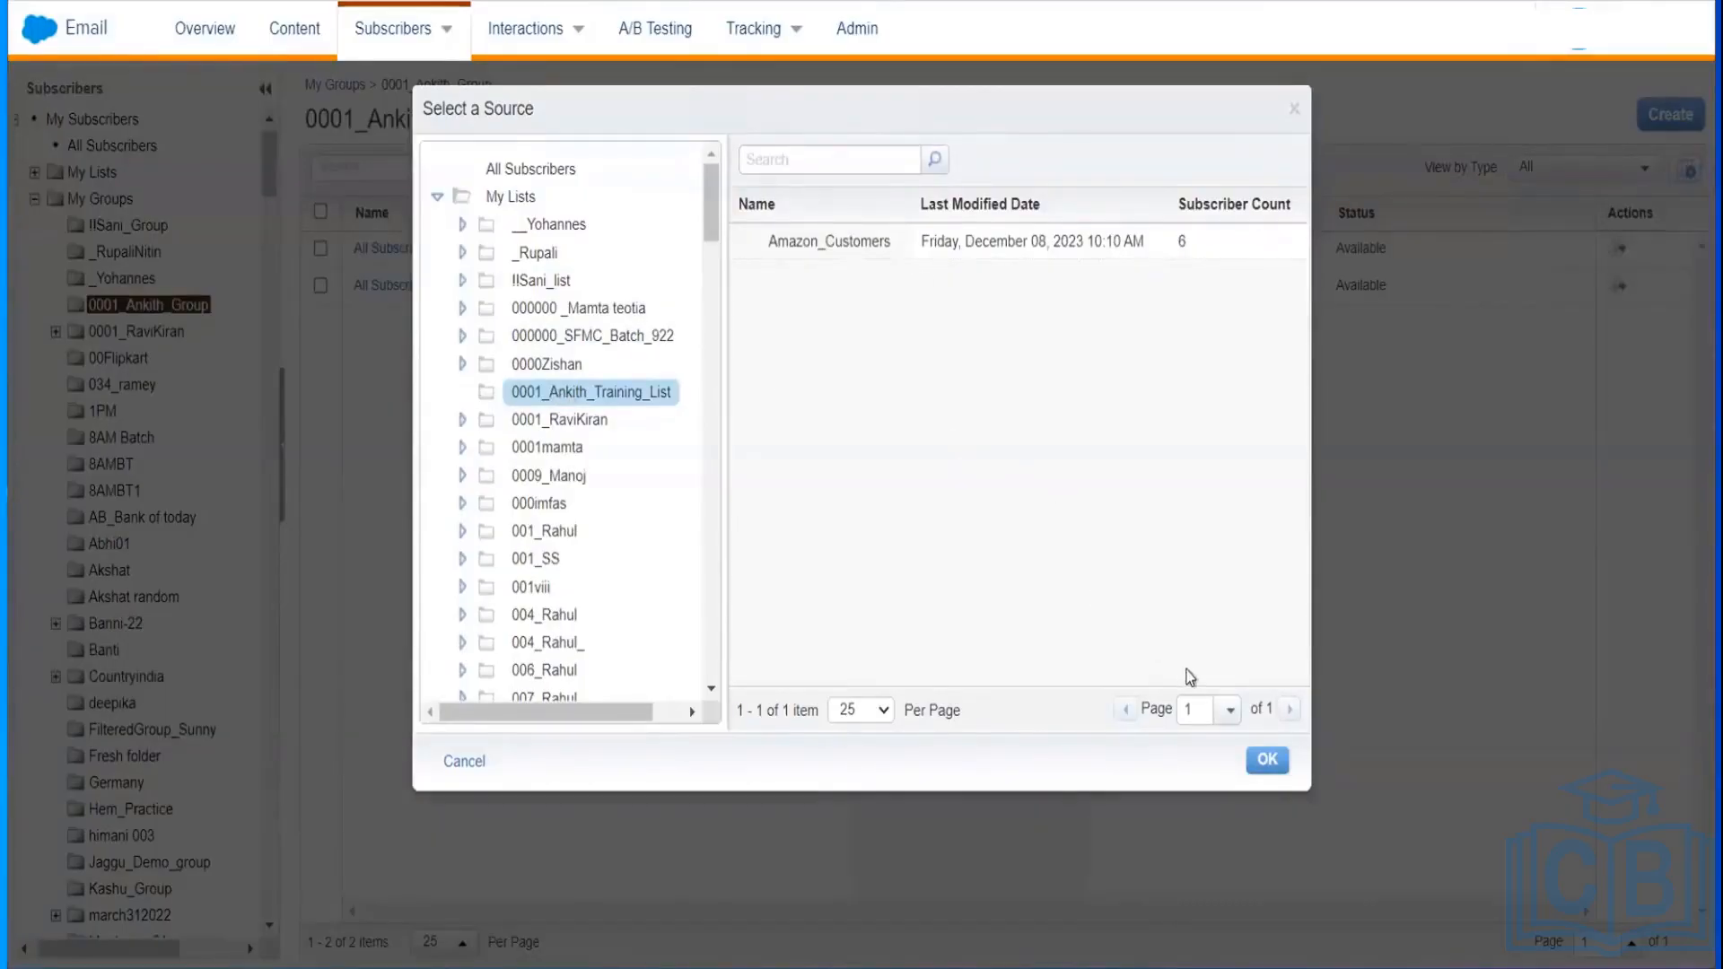
{"action": "left_click", "coordinate": [1266, 758]}
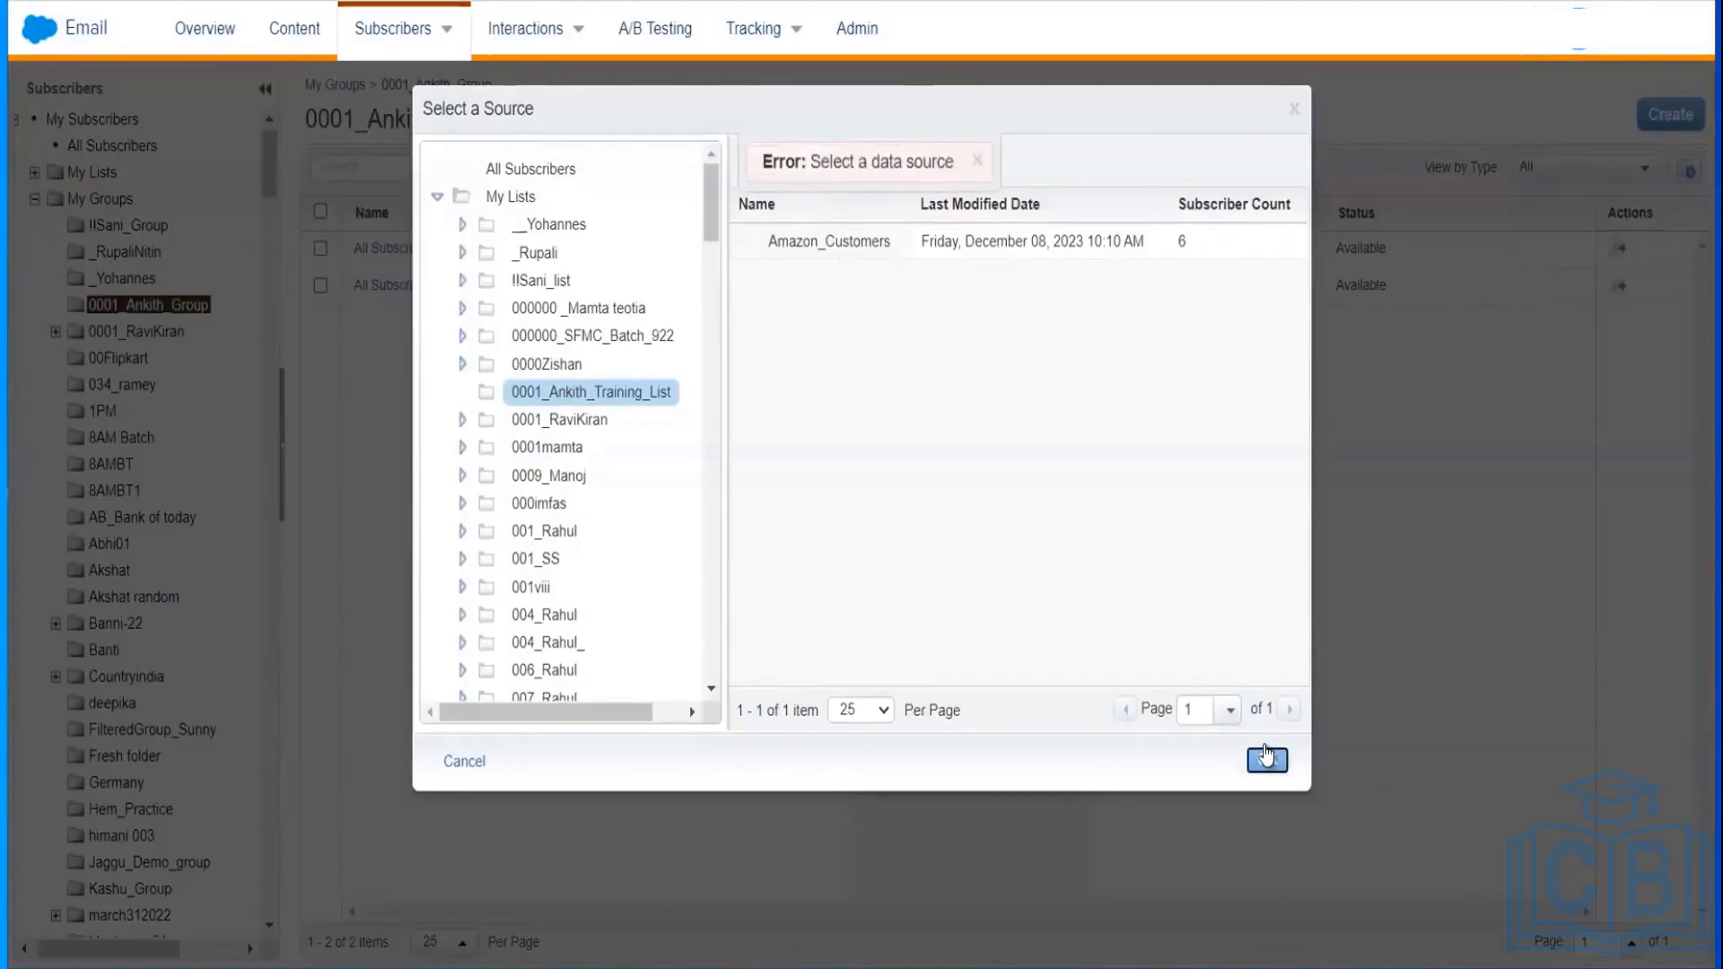
{"action": "double_click", "coordinate": [840, 247]}
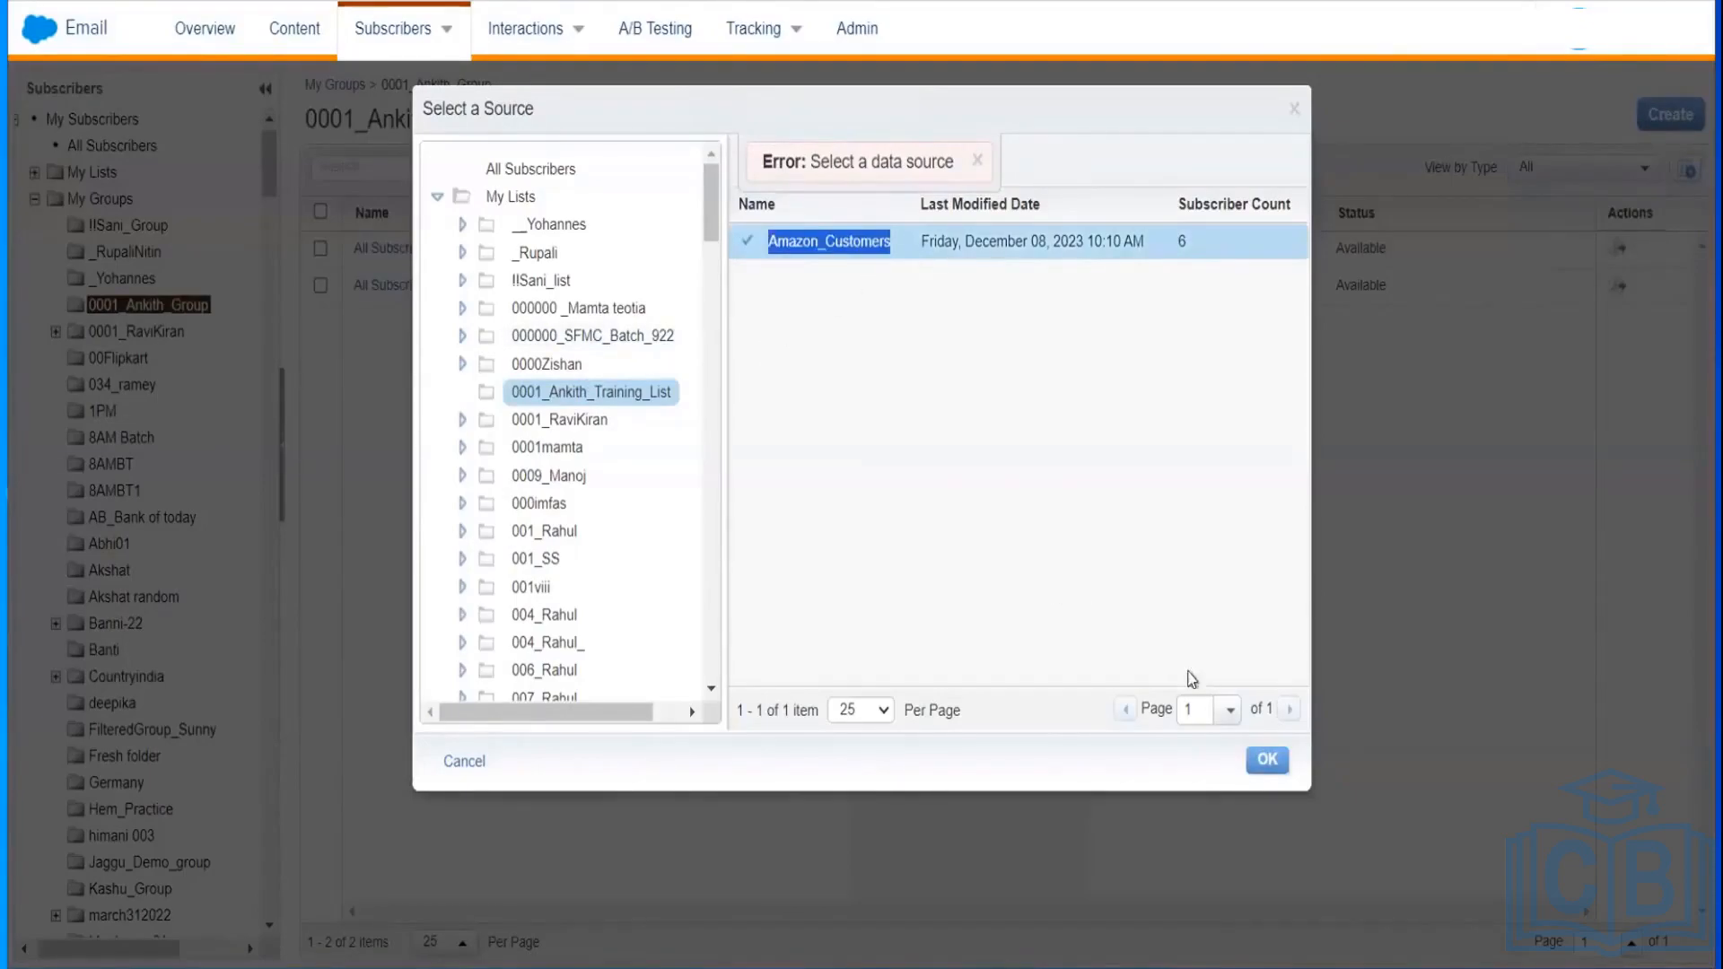
Step: Confirm Amazon_Customers as the source and expand the profile attributes to locate City
{"action": "left_click", "coordinate": [1268, 761]}
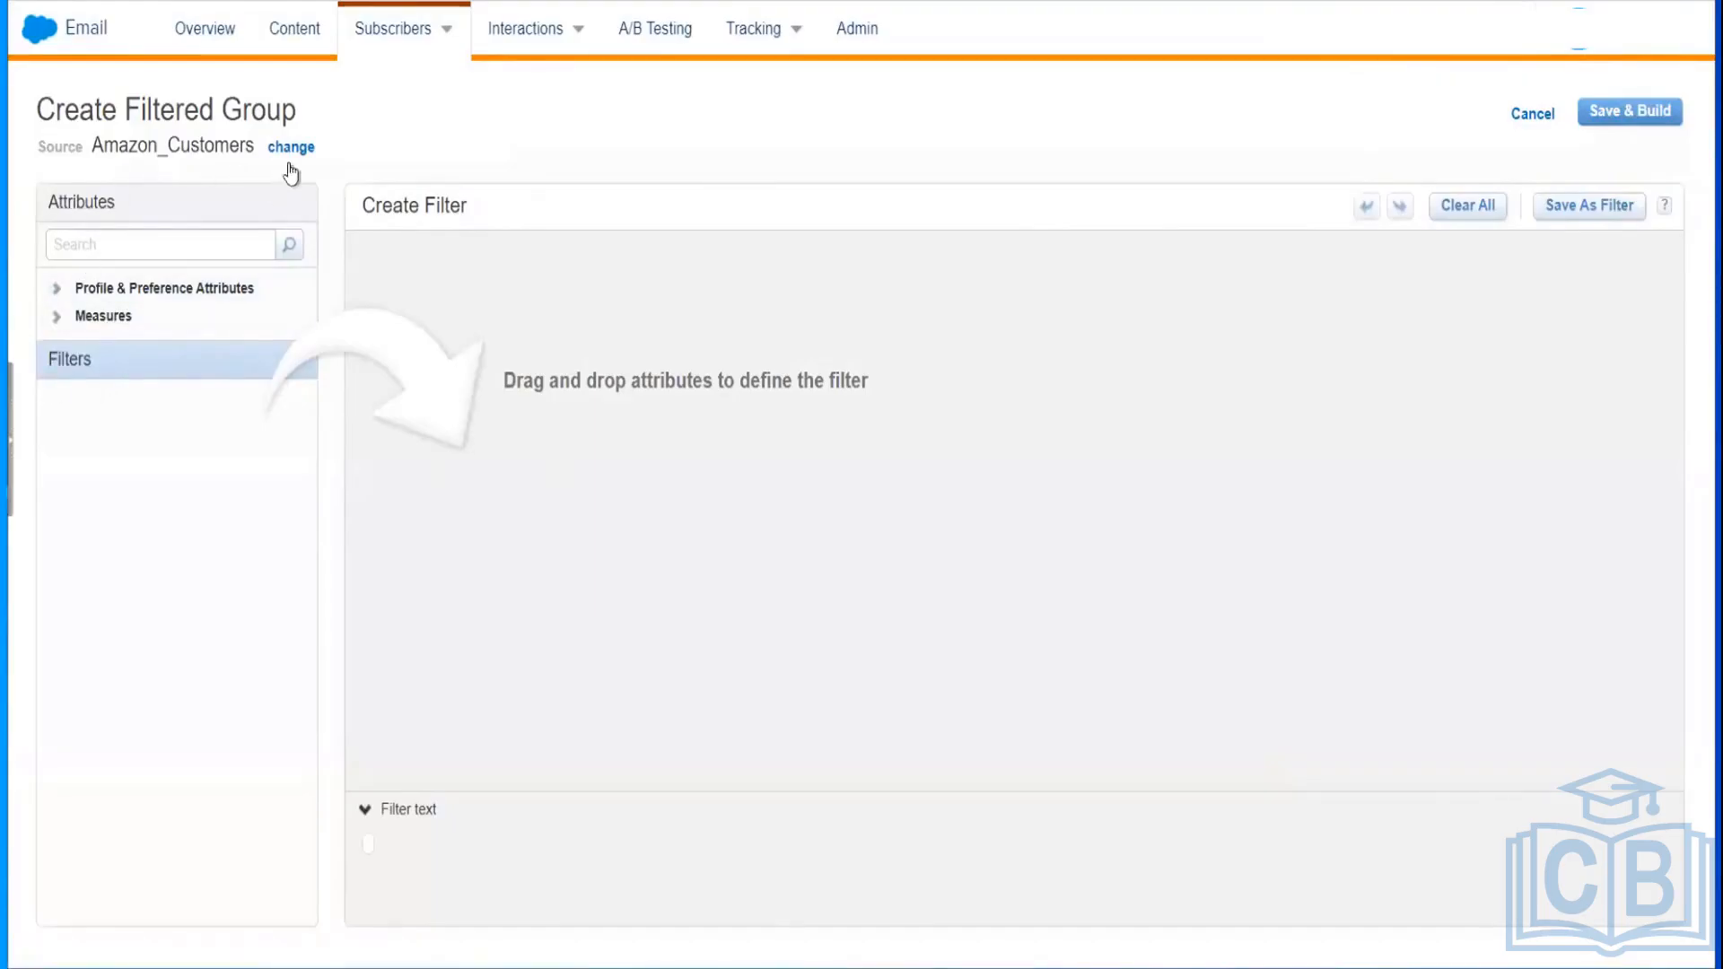
{"action": "left_click", "coordinate": [155, 296]}
{"action": "double_click", "coordinate": [157, 289]}
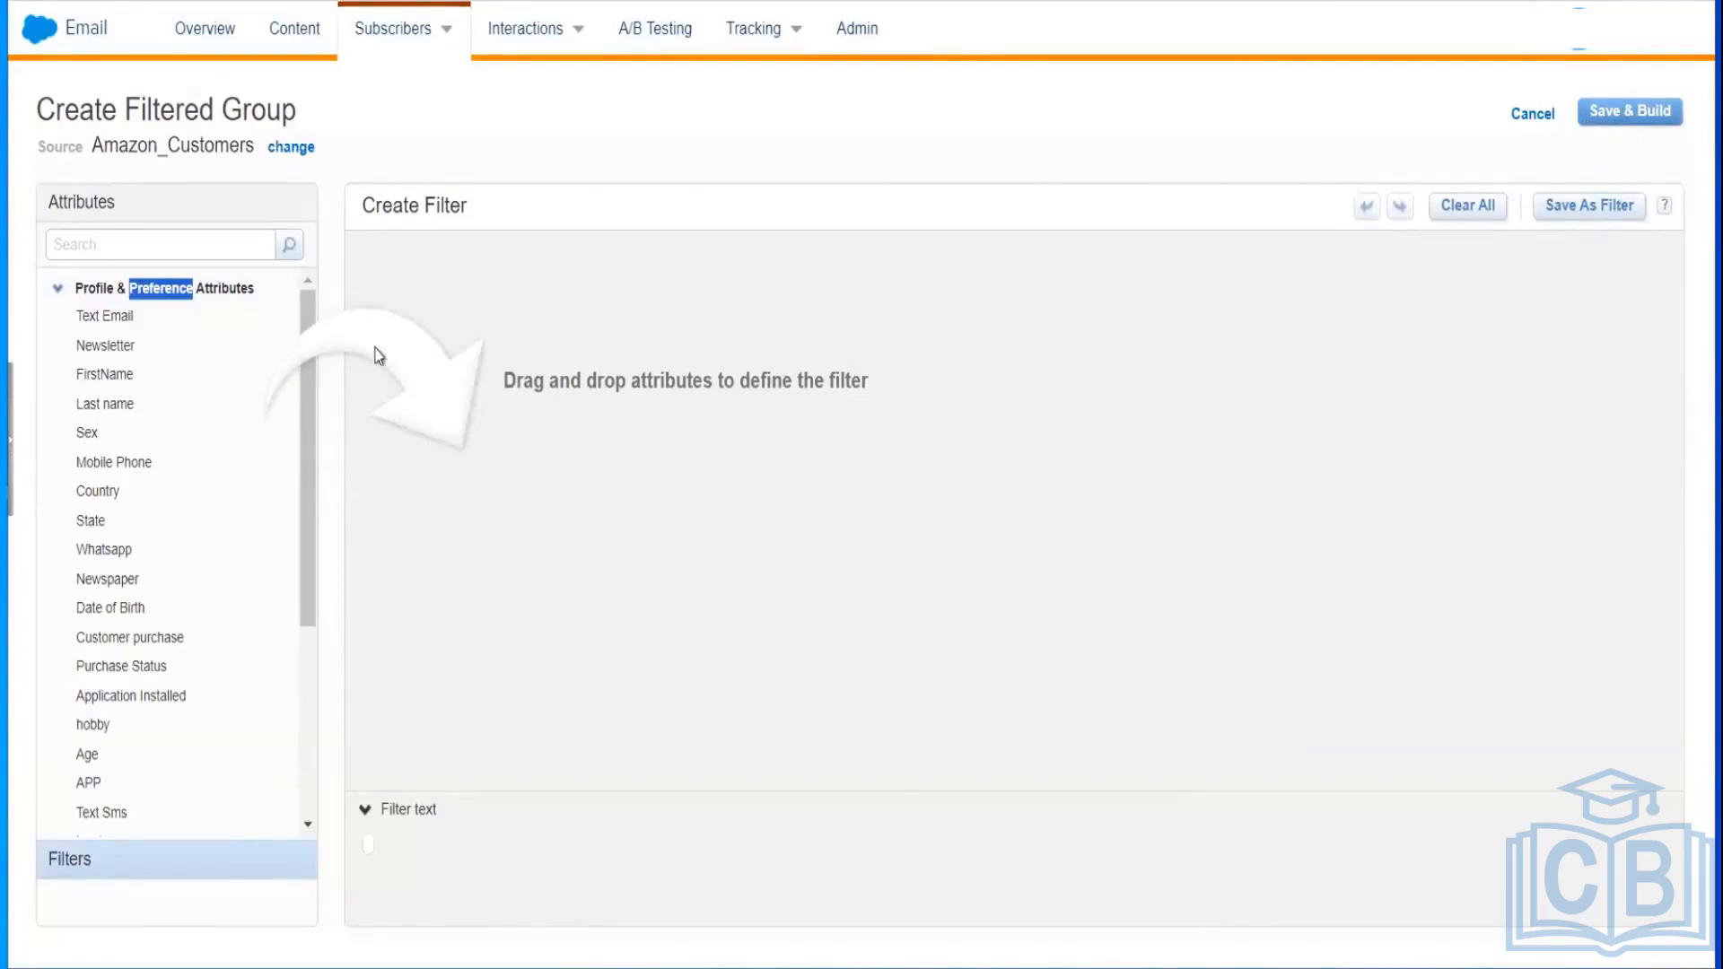
{"action": "left_click", "coordinate": [119, 382]}
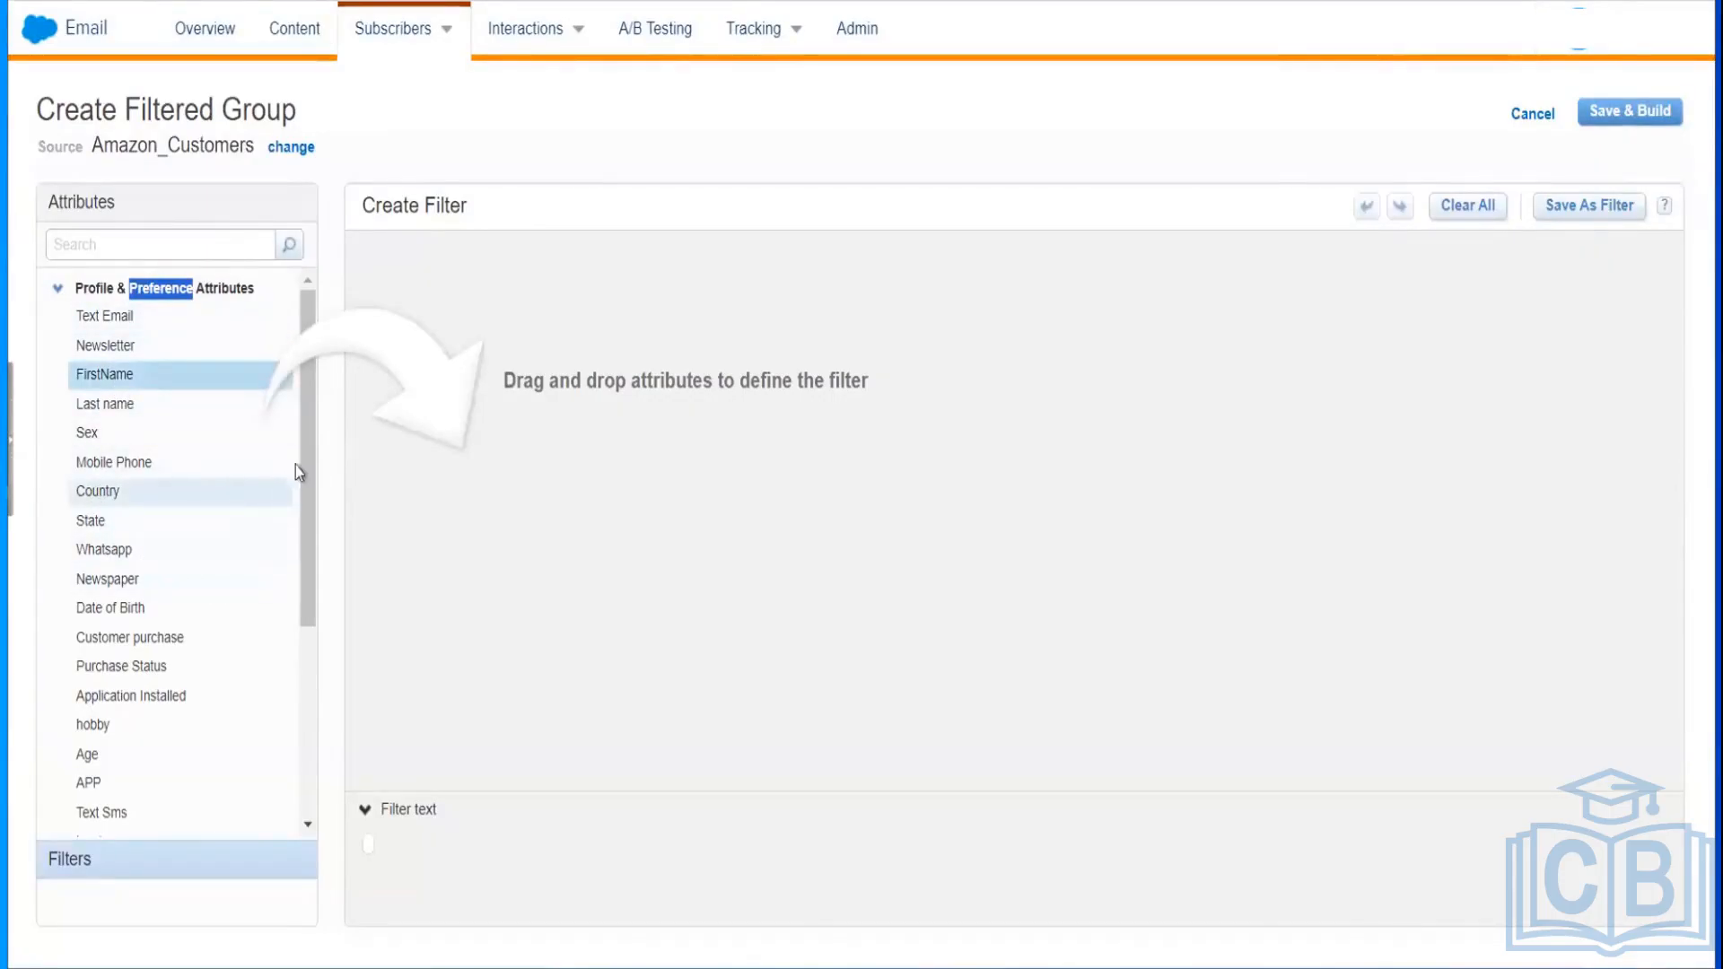
{"action": "left_click_drag", "start_coordinate": [302, 470], "coordinate": [304, 494]}
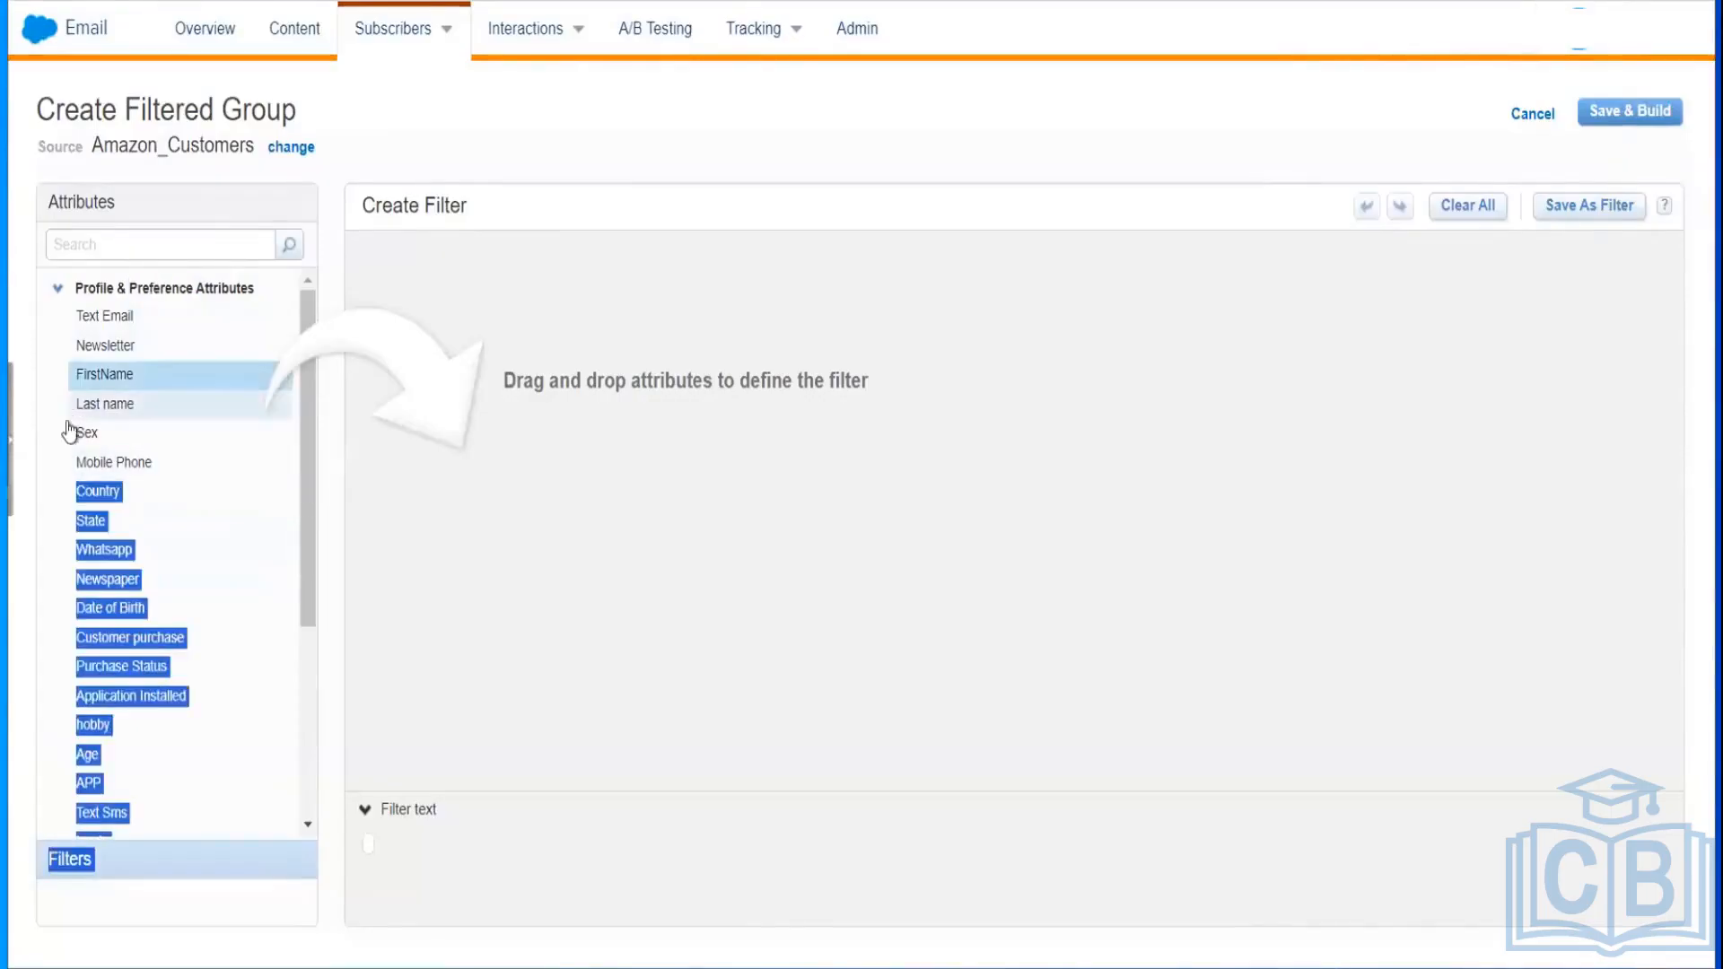
{"action": "left_click", "coordinate": [43, 468]}
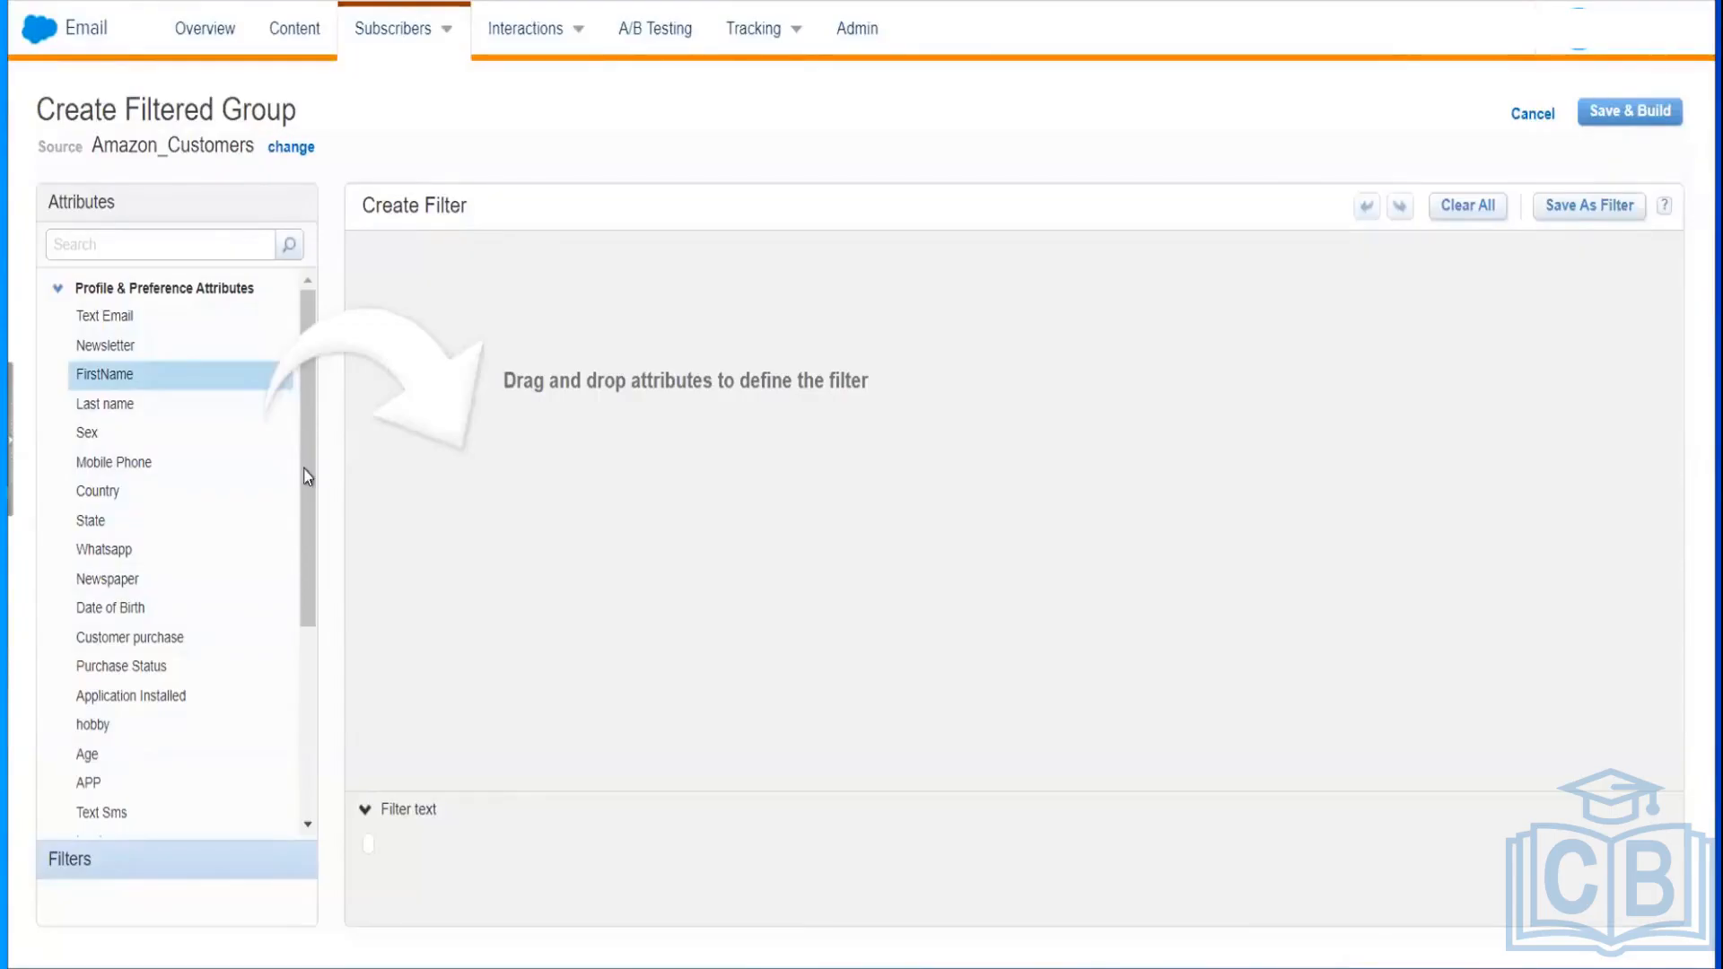
{"action": "left_click_drag", "start_coordinate": [308, 476], "coordinate": [301, 556]}
{"action": "left_click", "coordinate": [41, 460]}
{"action": "left_click_drag", "start_coordinate": [305, 503], "coordinate": [307, 700]}
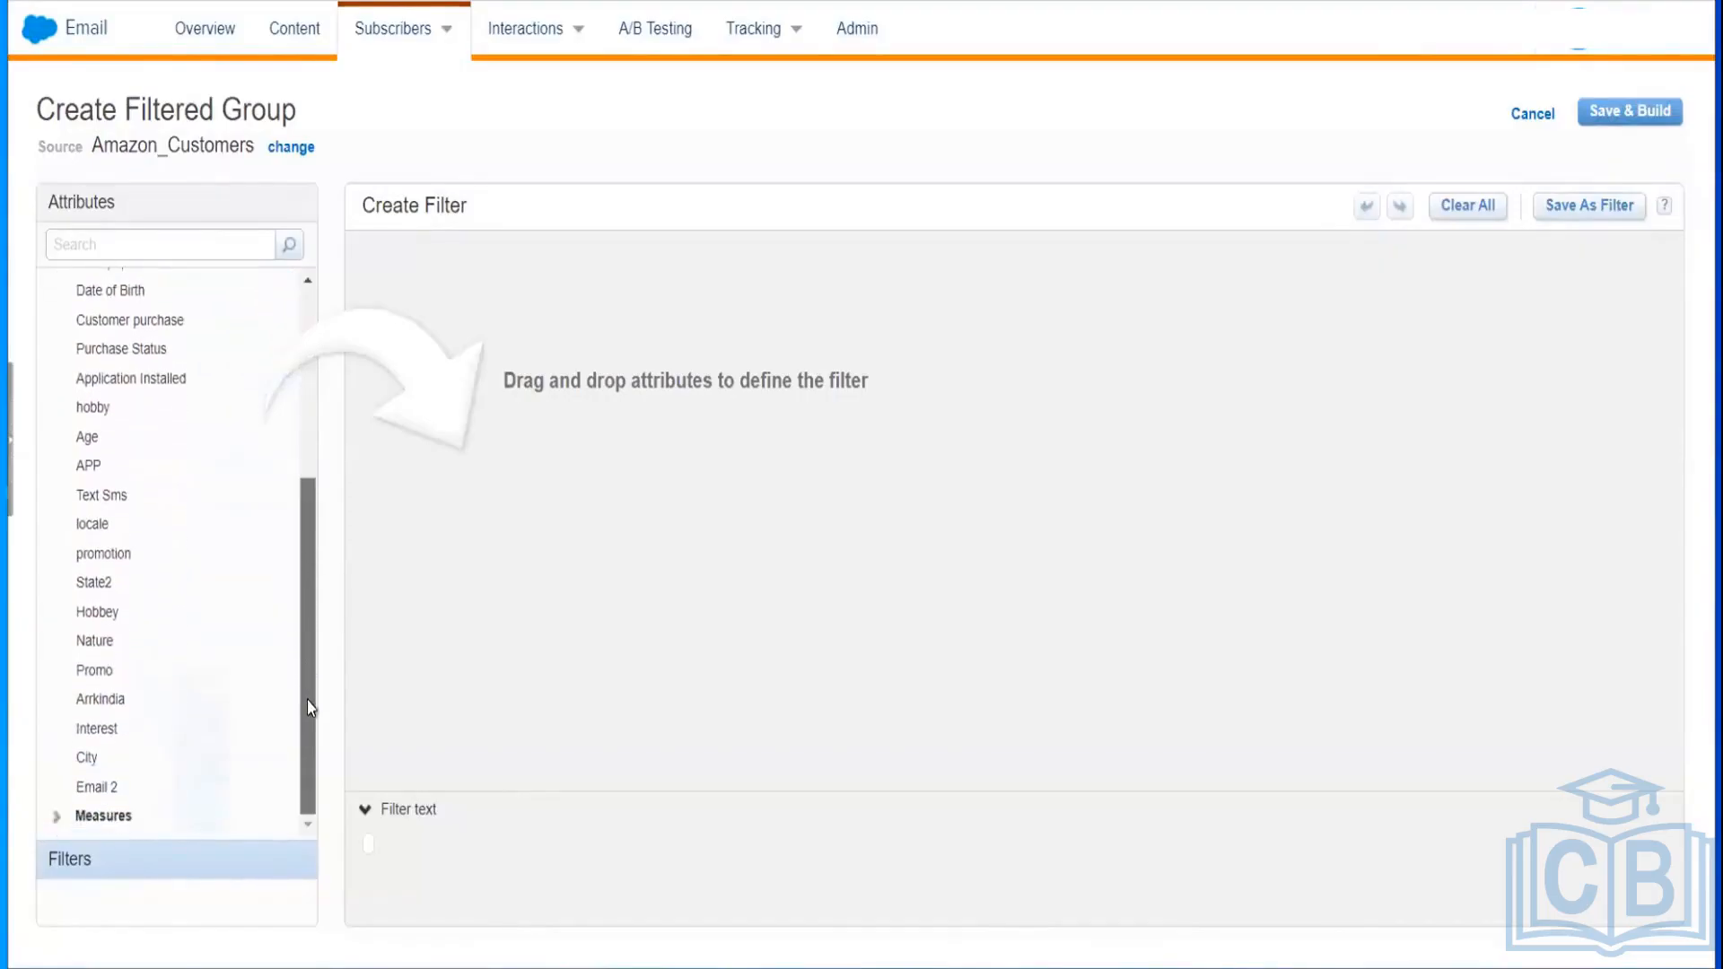
Step: Add the filter City is equal to Bangalore and bring up Save & Build
{"action": "left_click", "coordinate": [86, 759]}
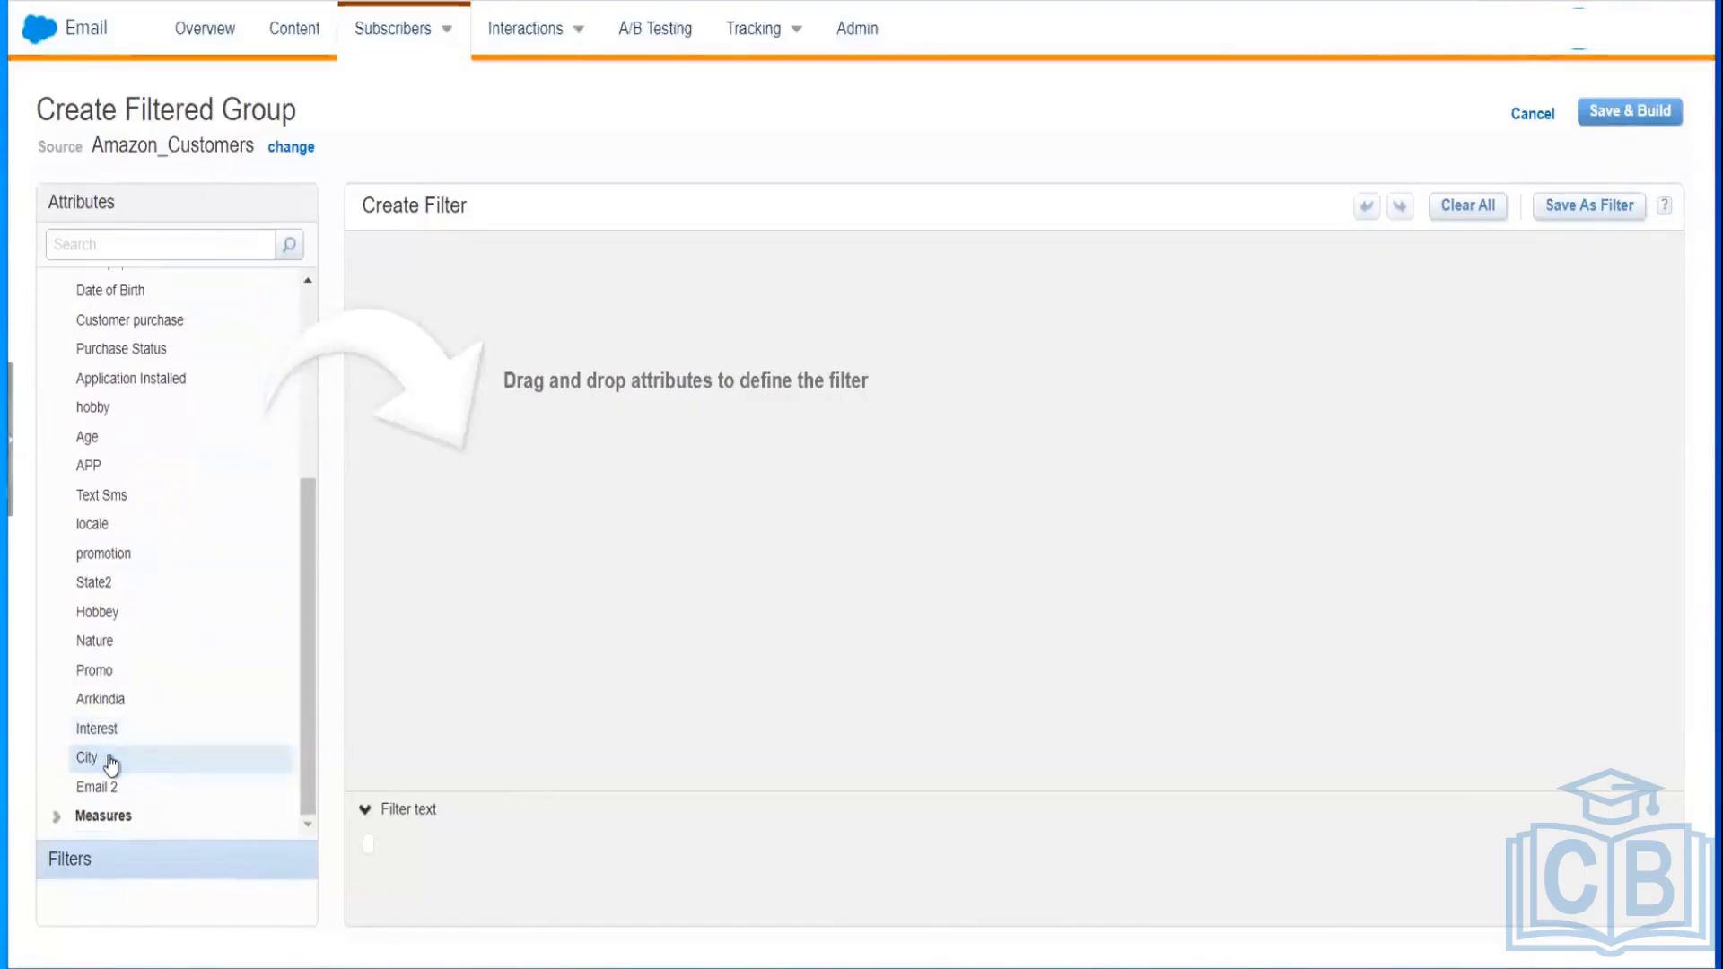
{"action": "left_click_drag", "start_coordinate": [111, 763], "coordinate": [654, 325]}
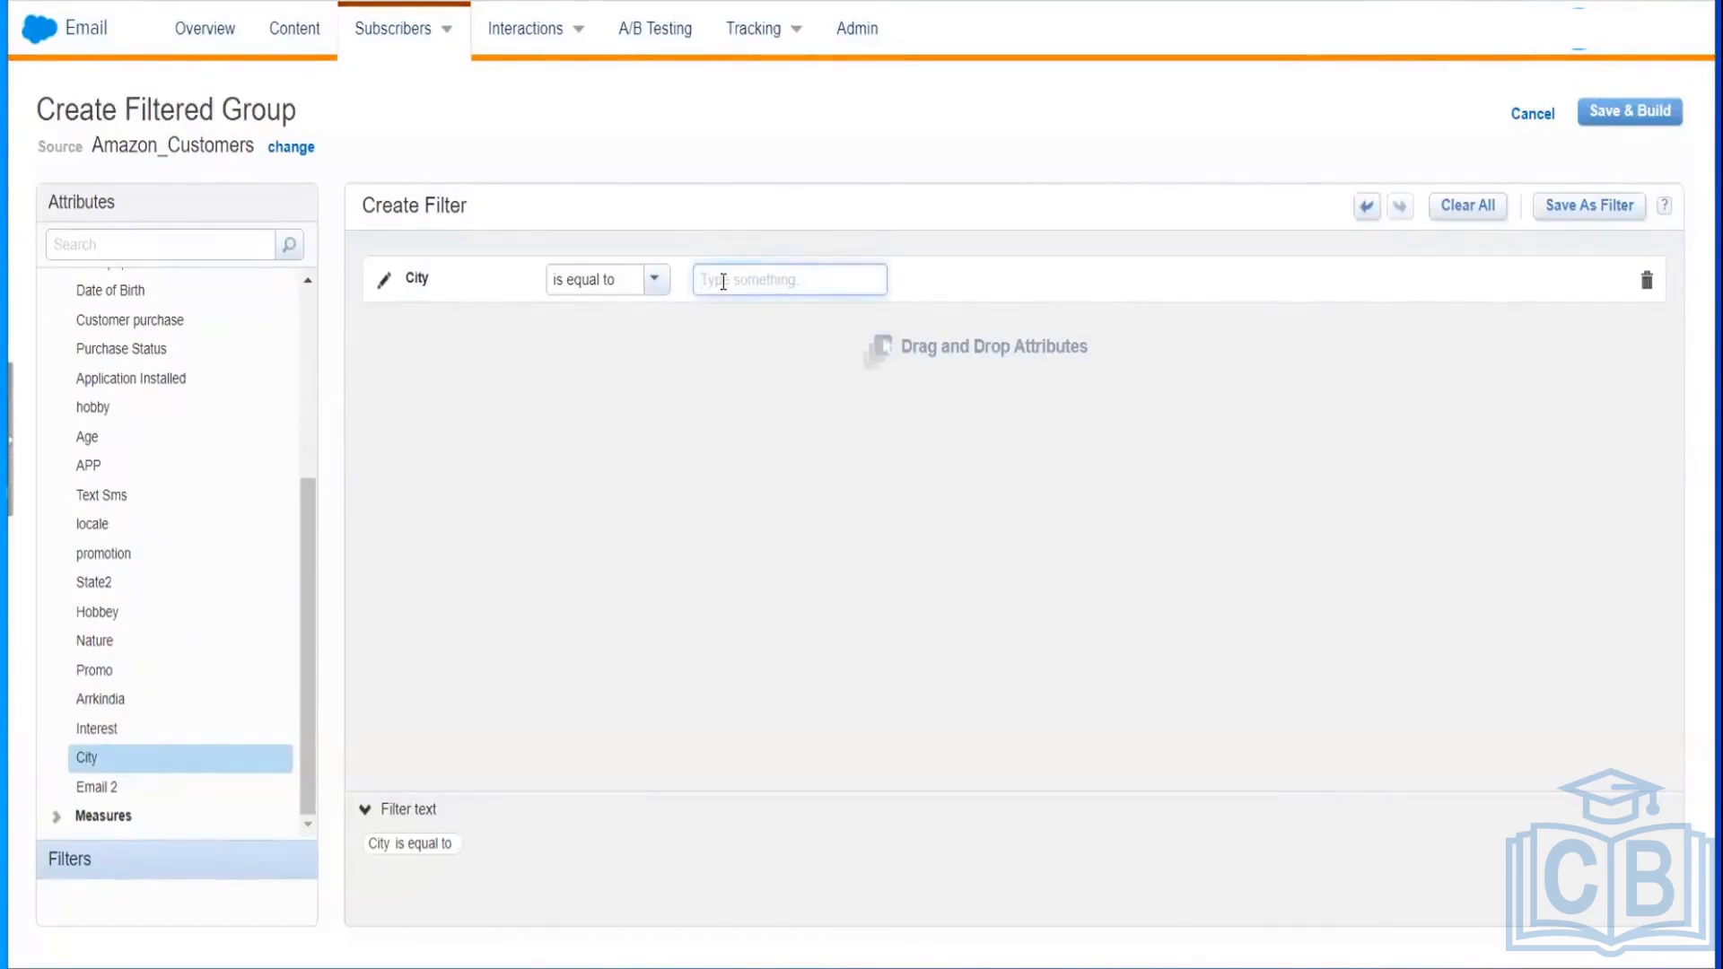
{"action": "type", "text": "Bangalore"}
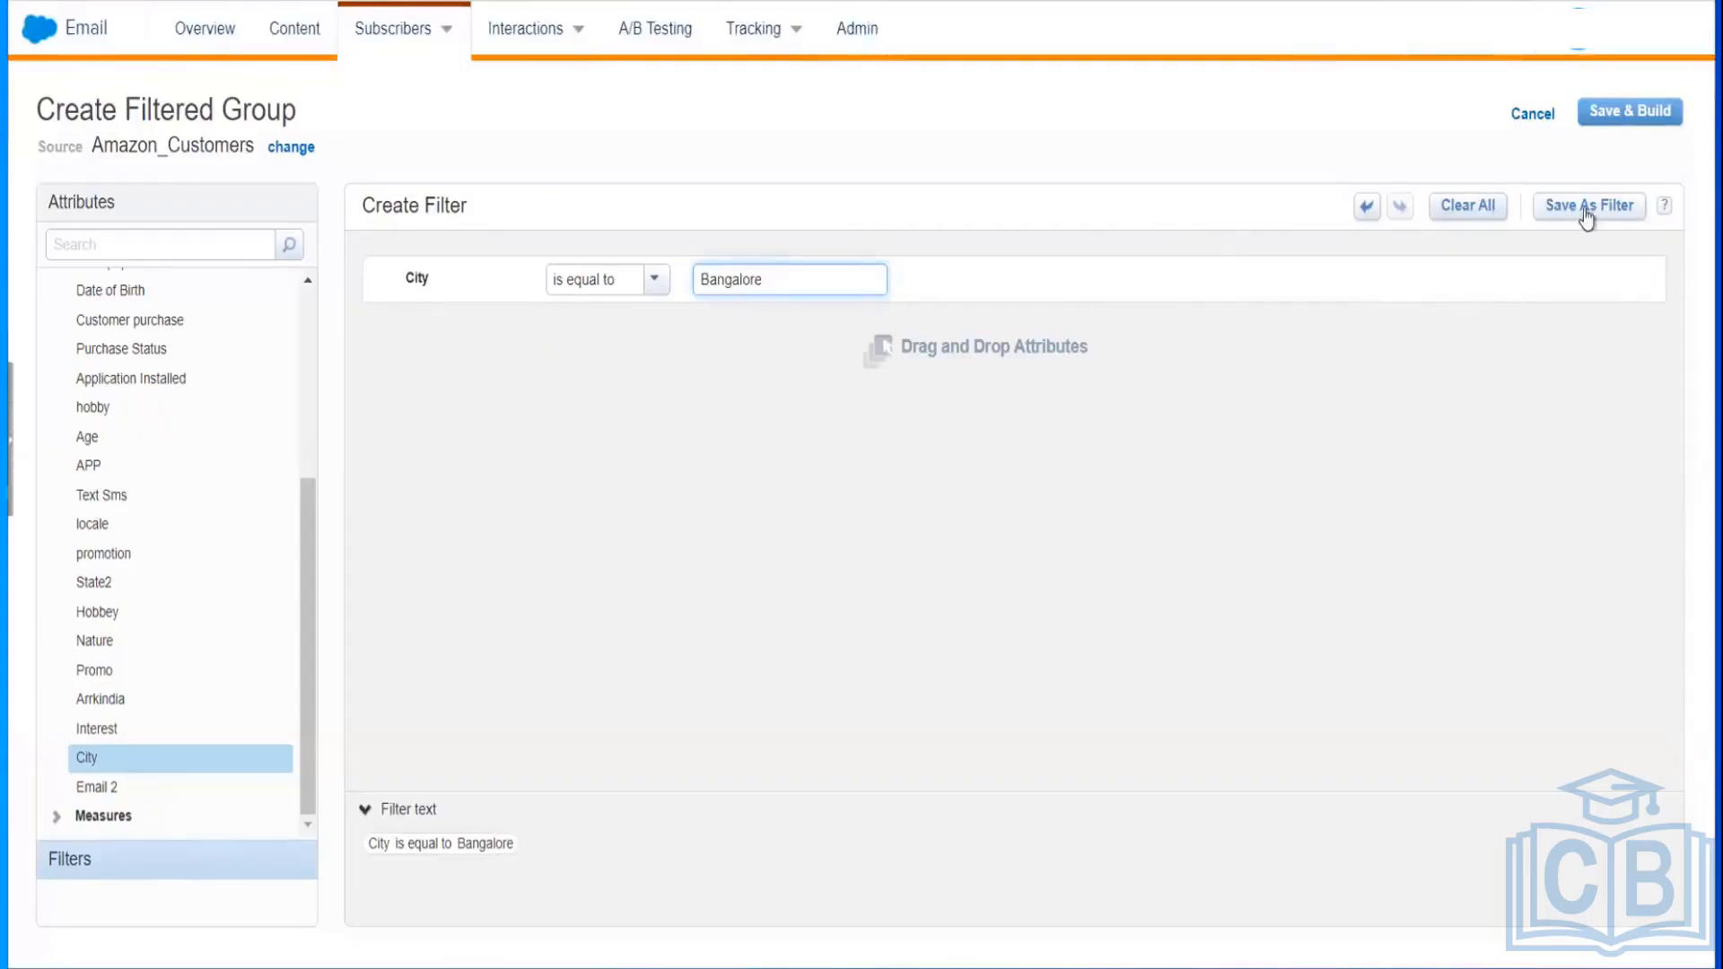
{"action": "left_click", "coordinate": [1607, 116]}
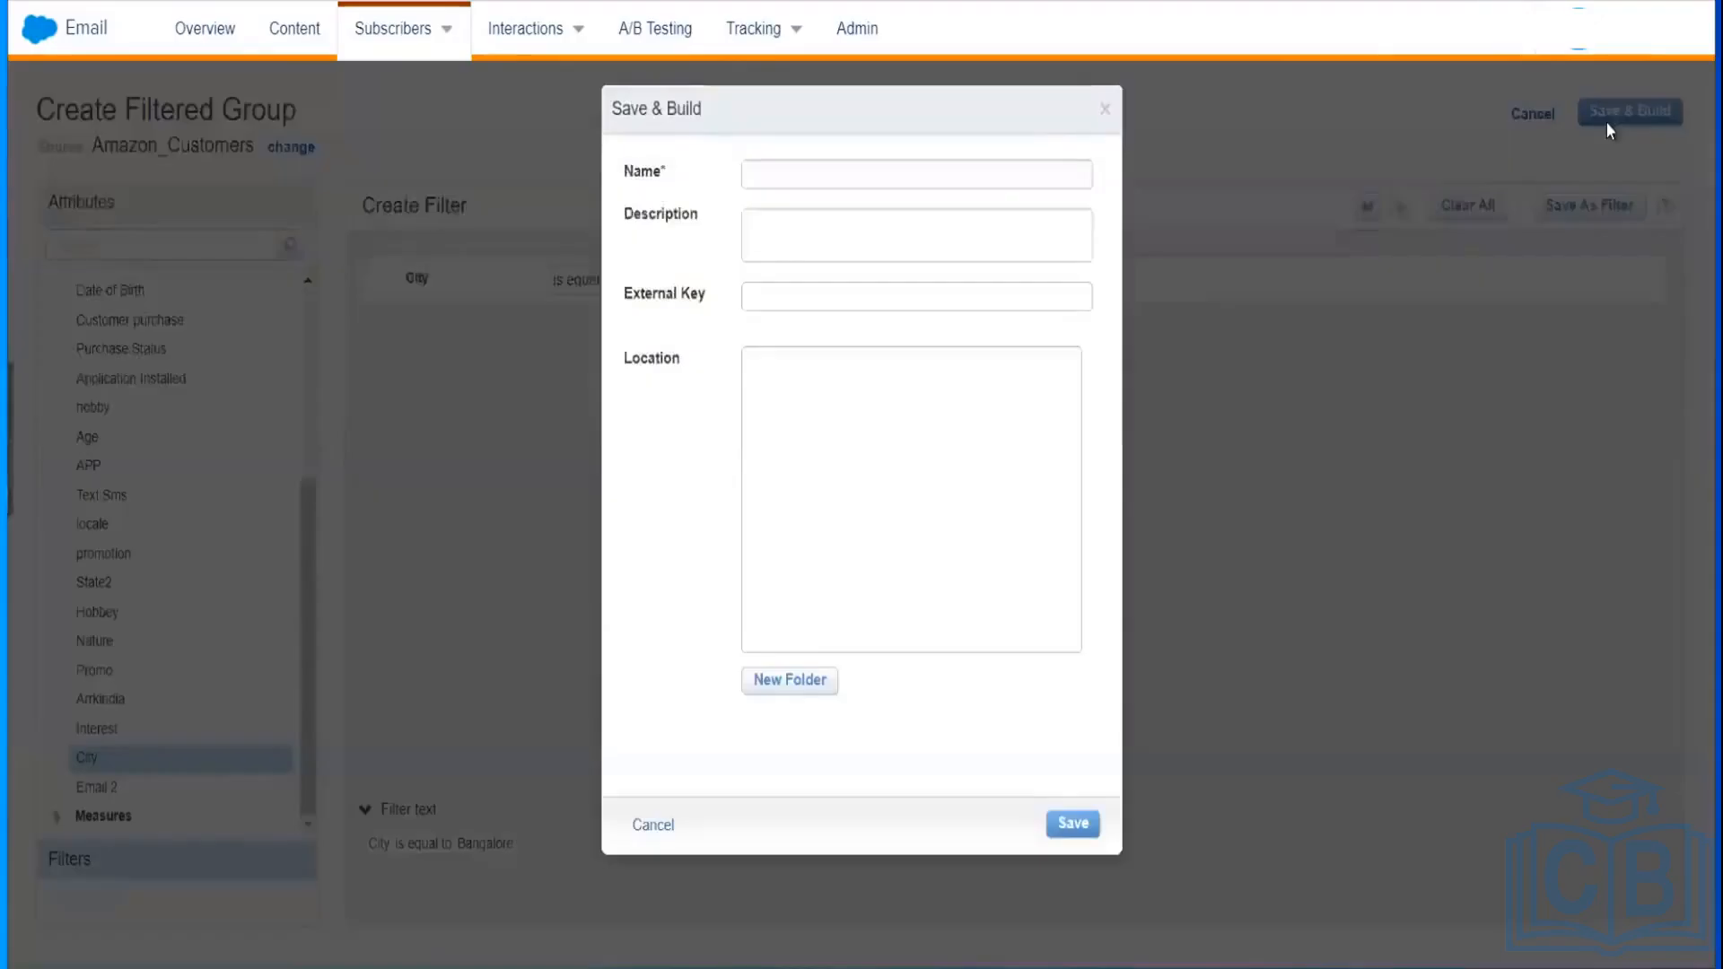
Step: Name the group 'Amazon Bangalore Customers' and save it in 0001_Ankith_Group
{"action": "left_click", "coordinate": [986, 169]}
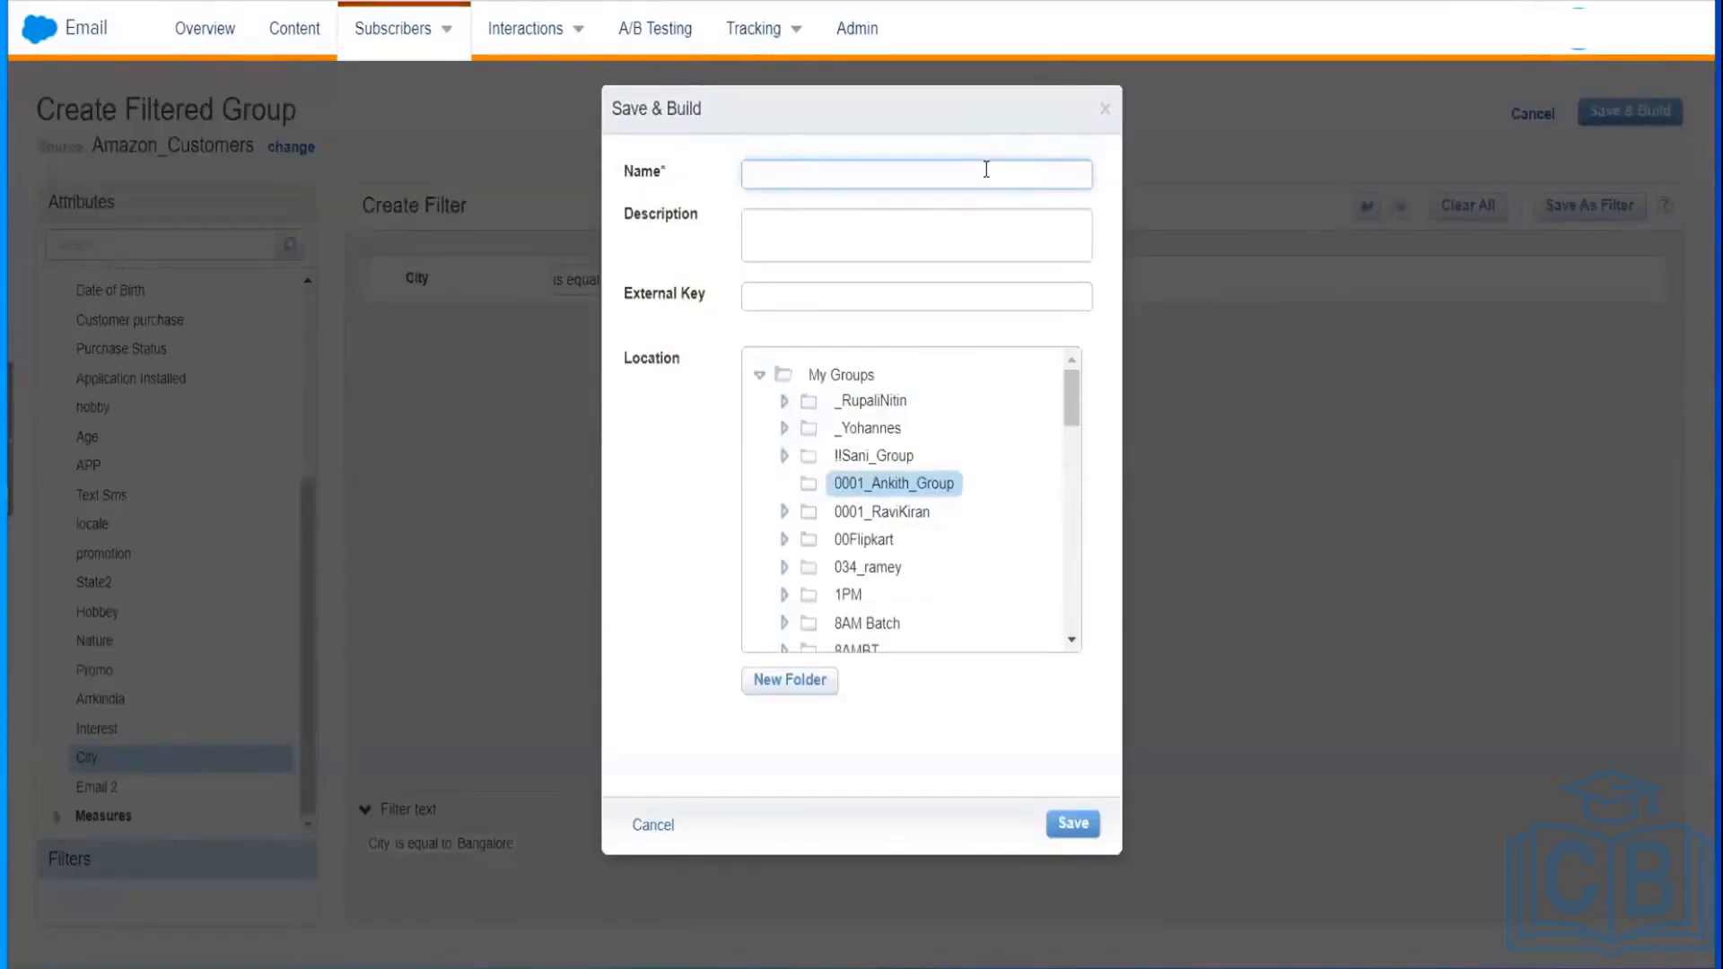
{"action": "type", "text": "Bangalore"}
{"action": "type", "text": "Amazon"}
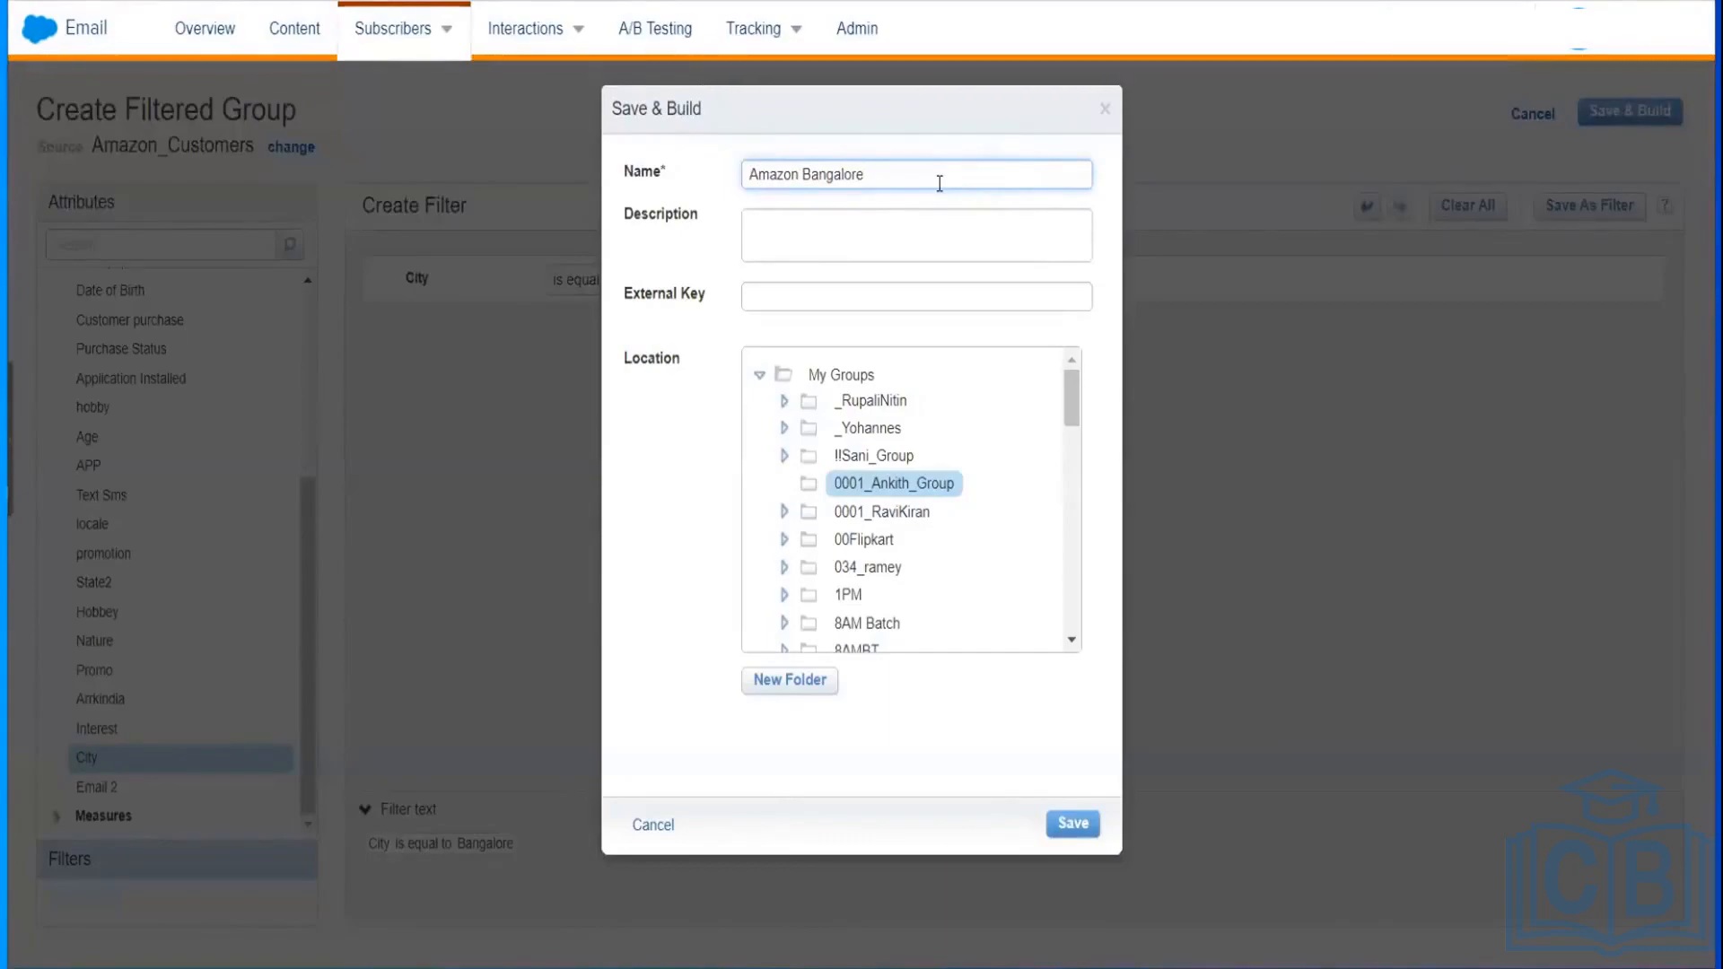
{"action": "type", "text": " Customers"}
{"action": "left_click", "coordinate": [1081, 826]}
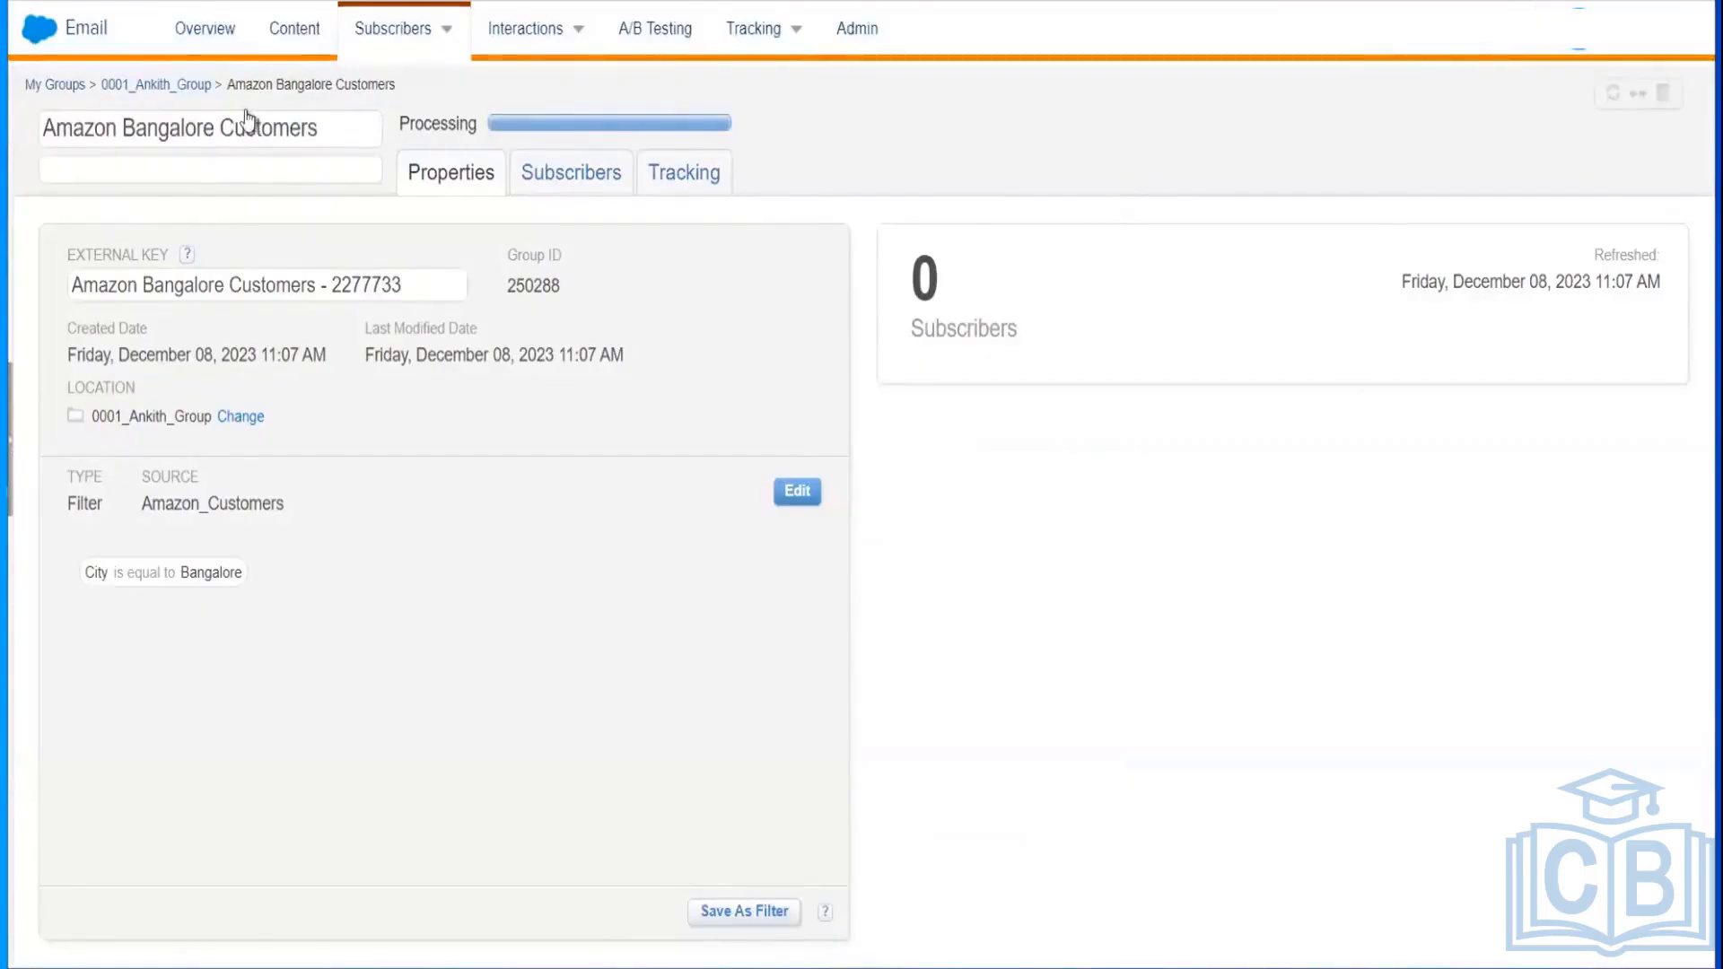
Step: Go back to the 0001_Ankith_Group folder to see Amazon Bangalore Customers processing
{"action": "left_click", "coordinate": [170, 84]}
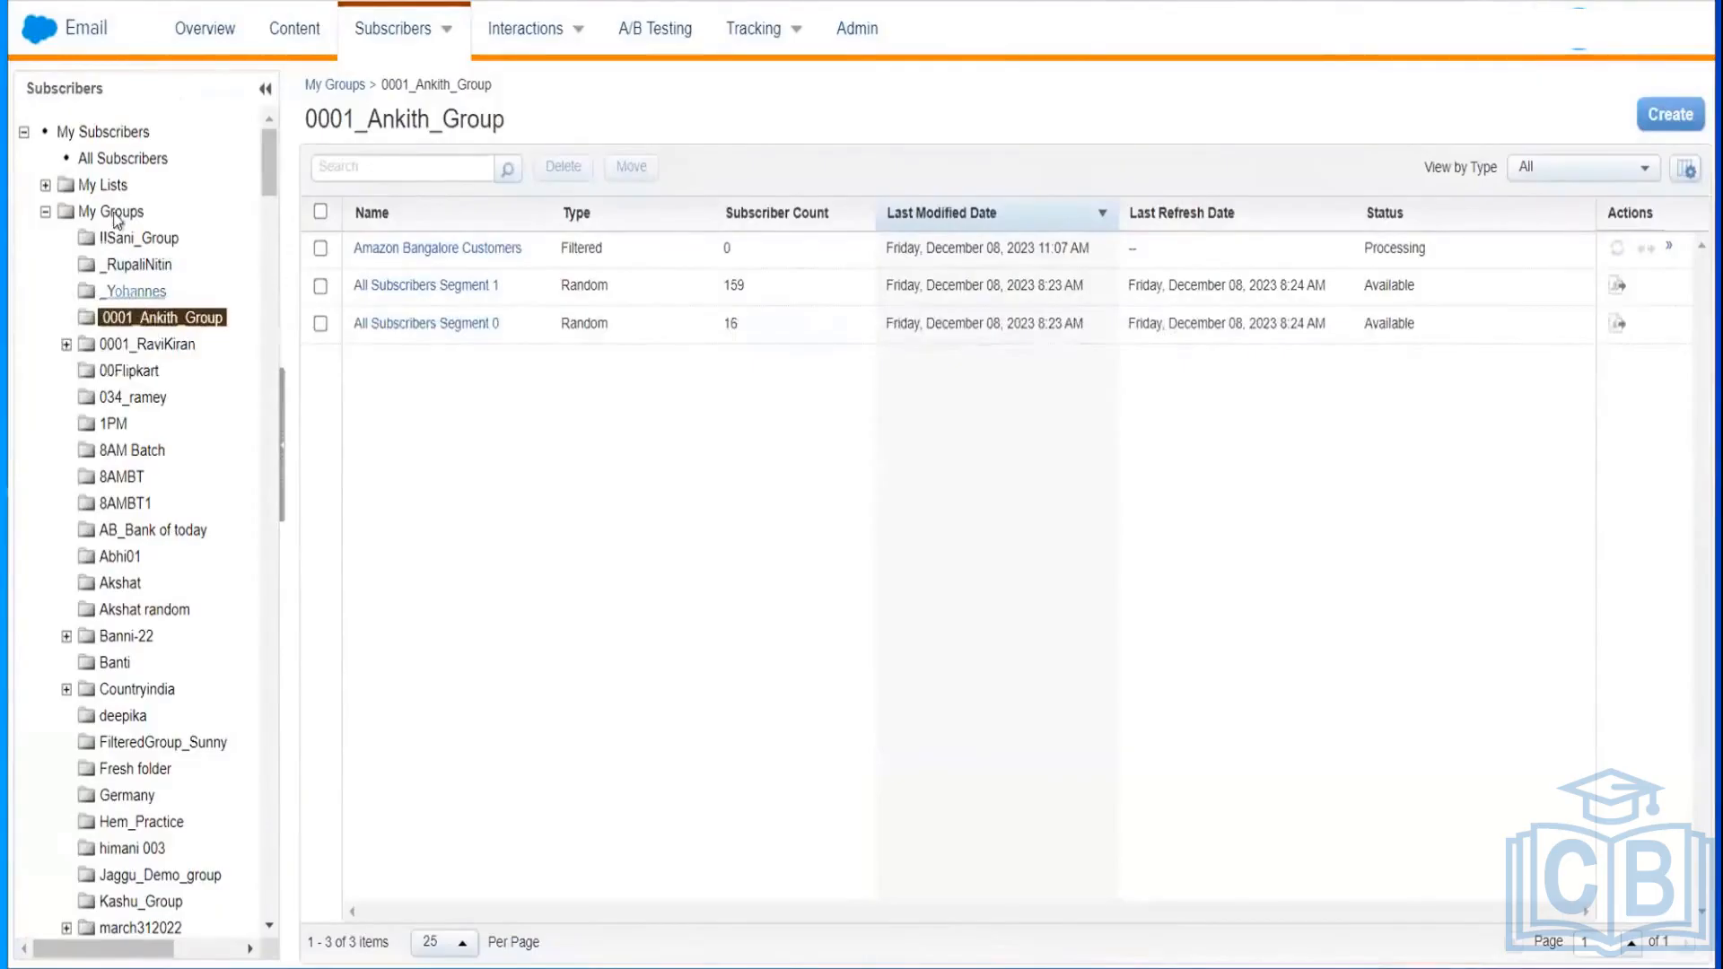
Step: Open the Amazon_Customers list in the training folder showing subscribers AZ-001 to AZ-006
{"action": "left_click", "coordinate": [101, 185]}
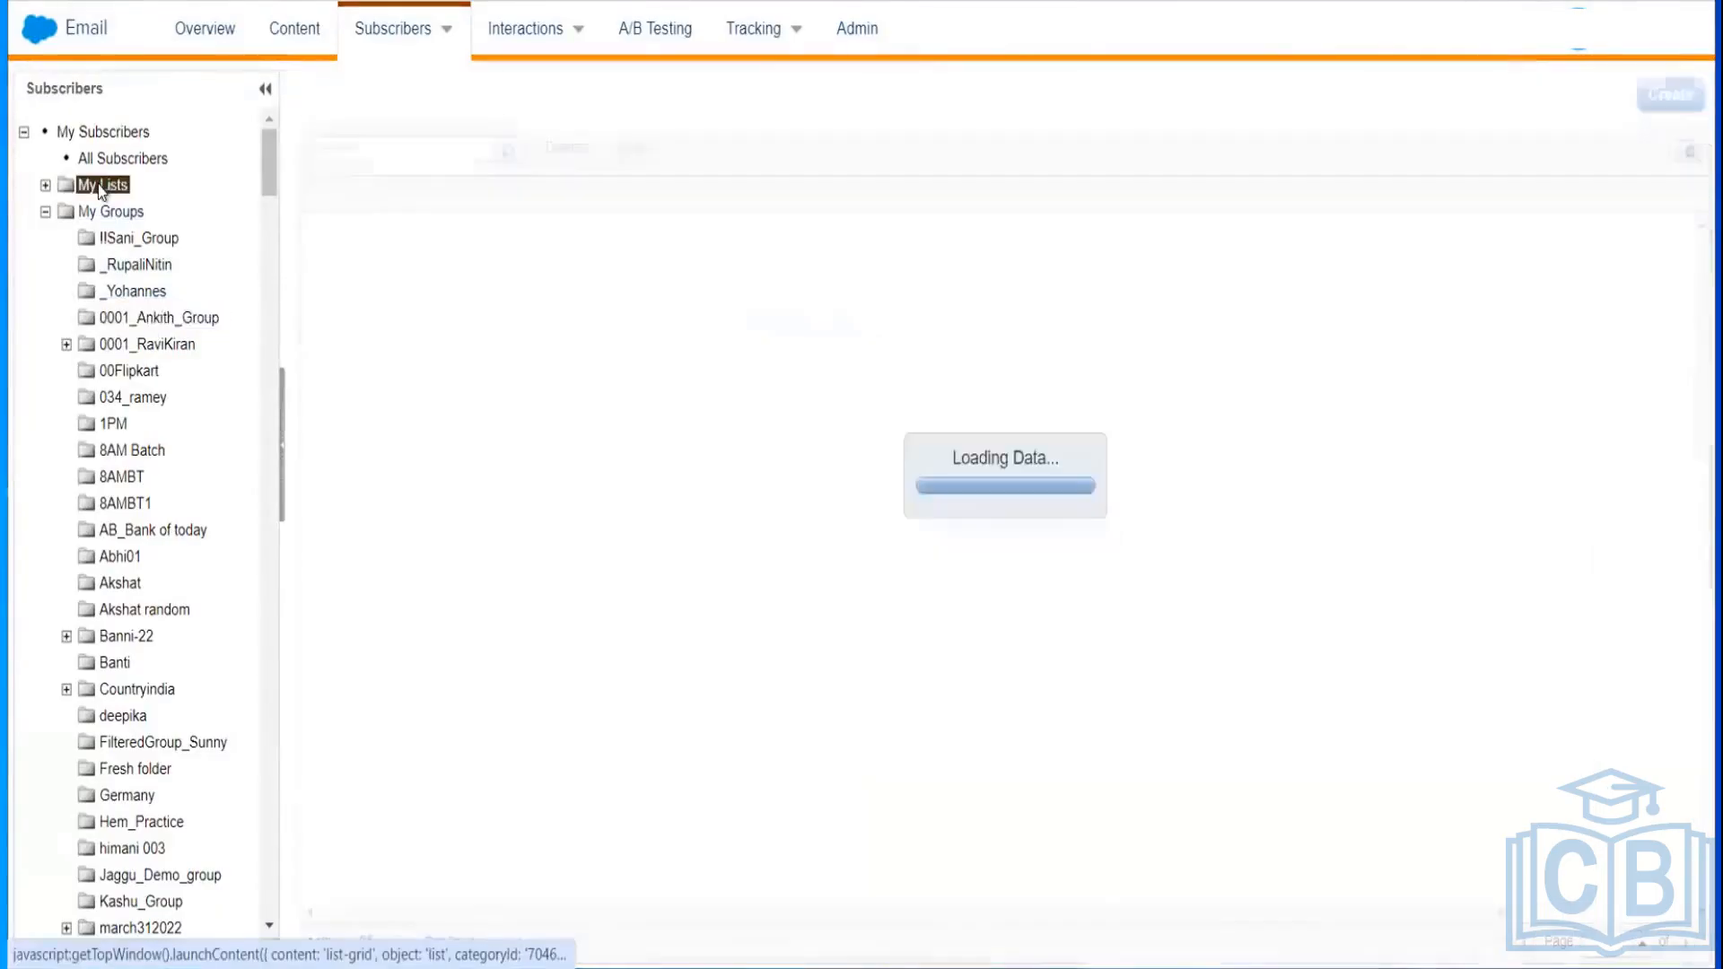
{"action": "left_click", "coordinate": [46, 185]}
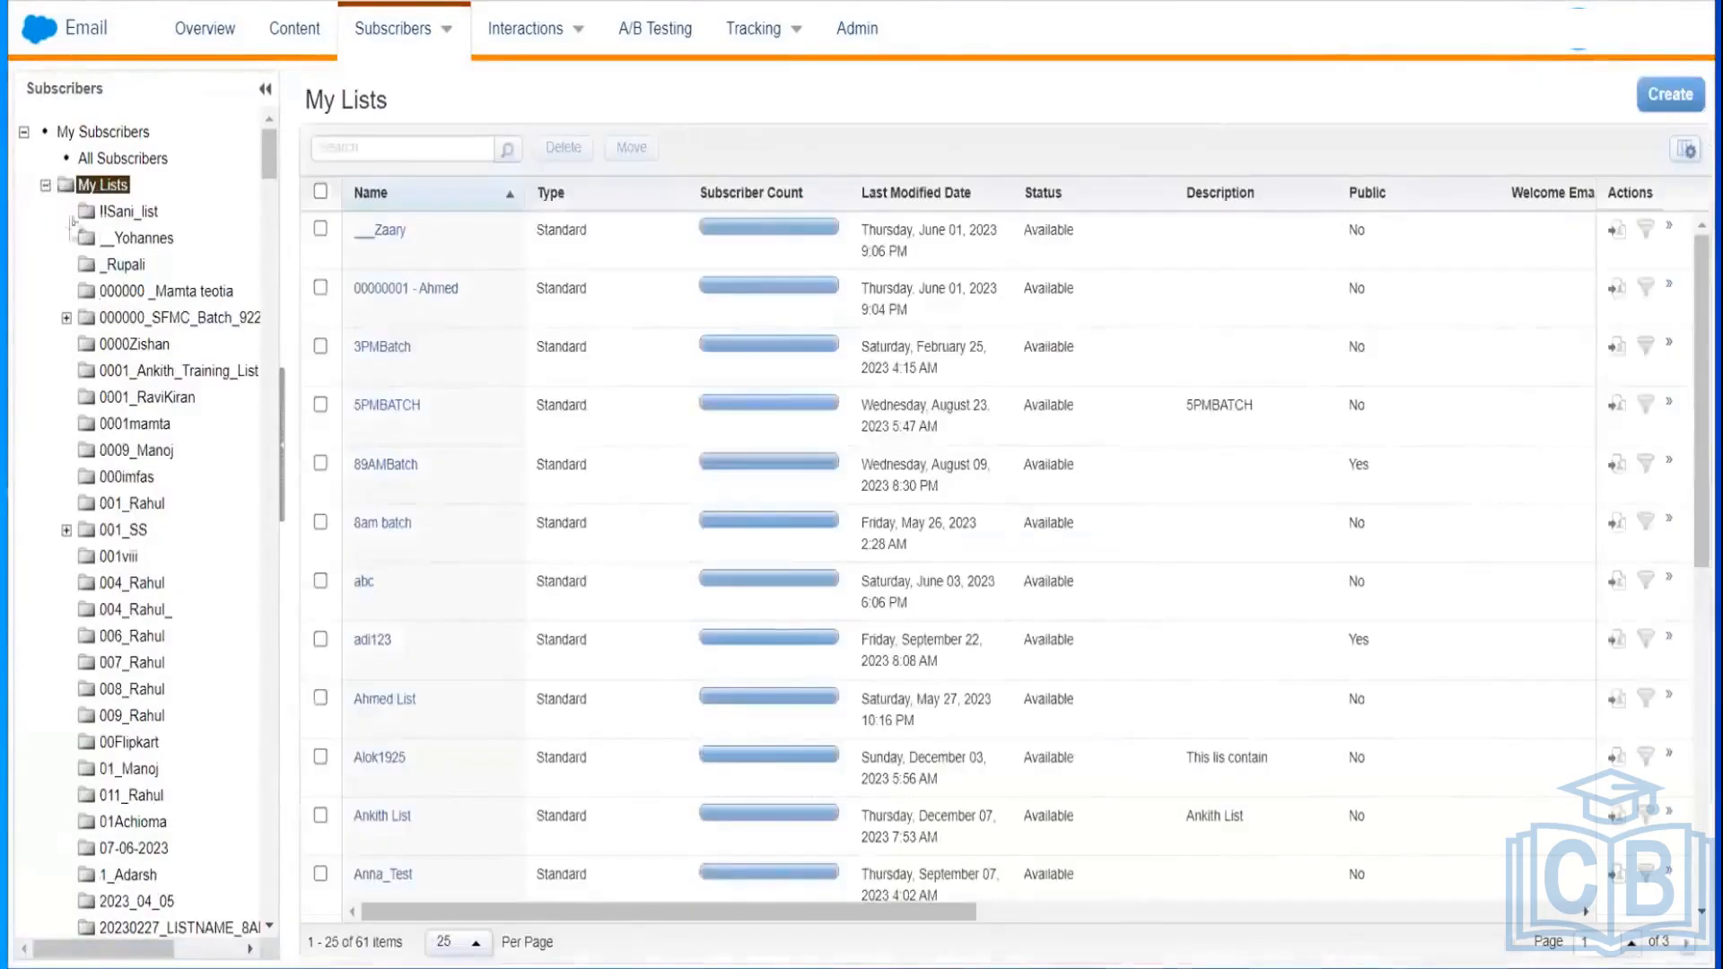
{"action": "left_click", "coordinate": [216, 375]}
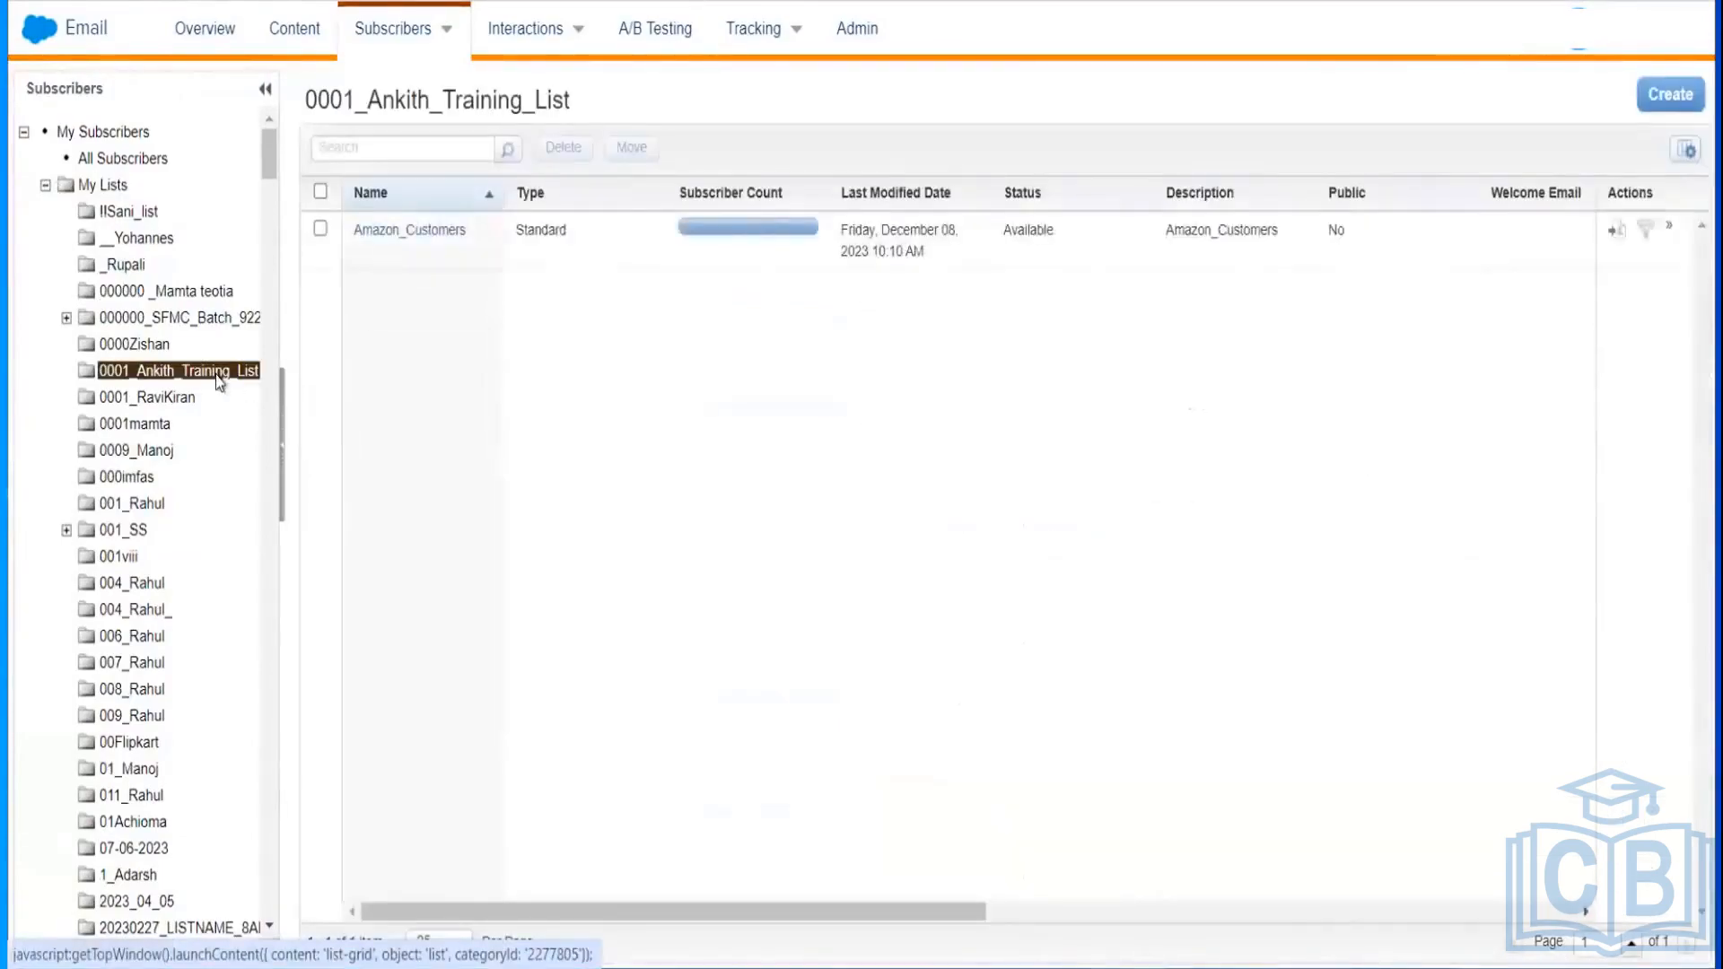
{"action": "left_click", "coordinate": [442, 247]}
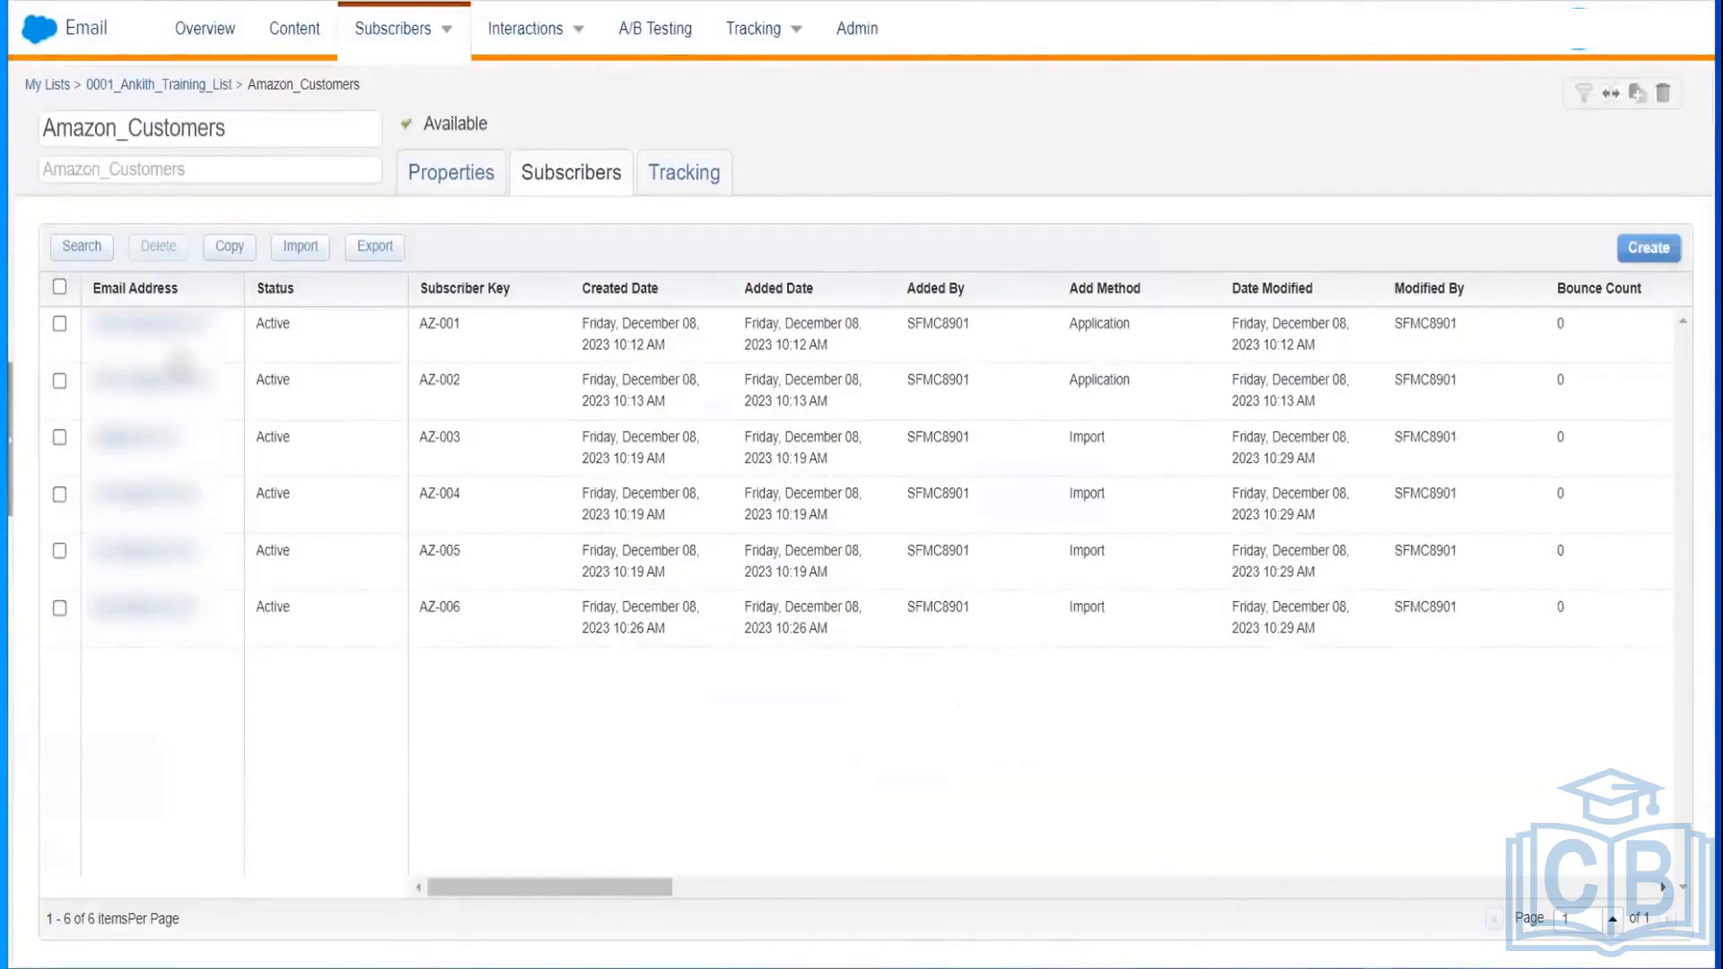
Step: Check AZ-001's attributes, then scroll the subscriber grid to the blank City column
{"action": "left_click", "coordinate": [159, 323]}
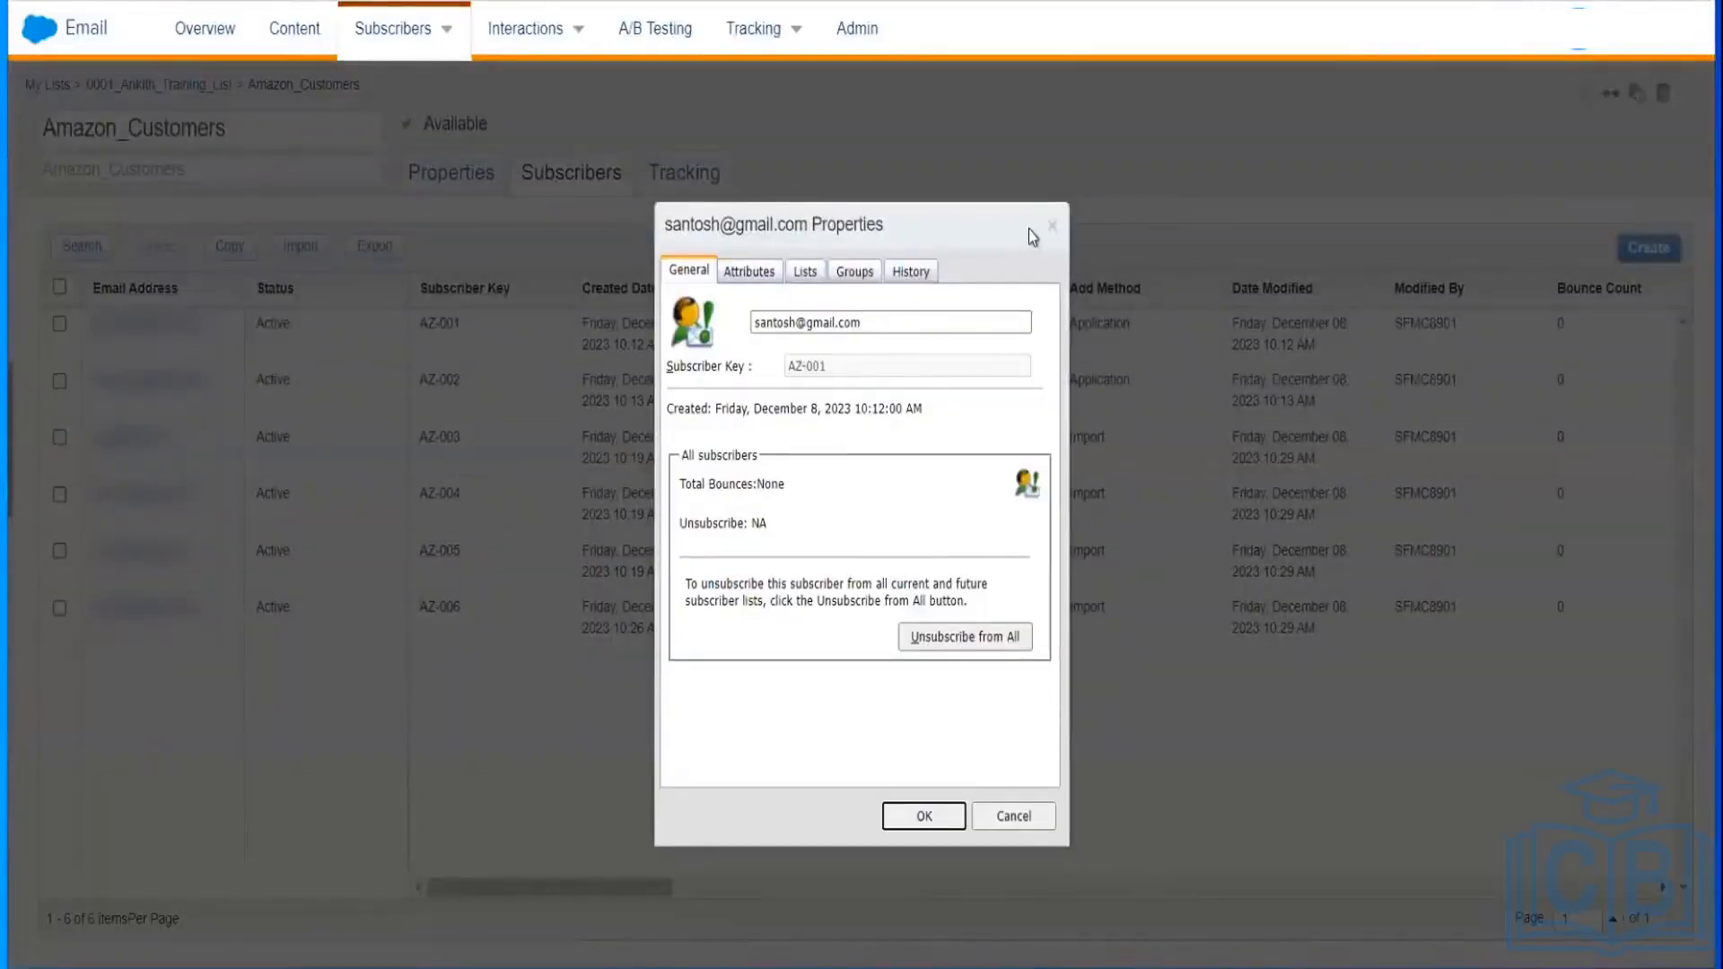
{"action": "left_click", "coordinate": [762, 278]}
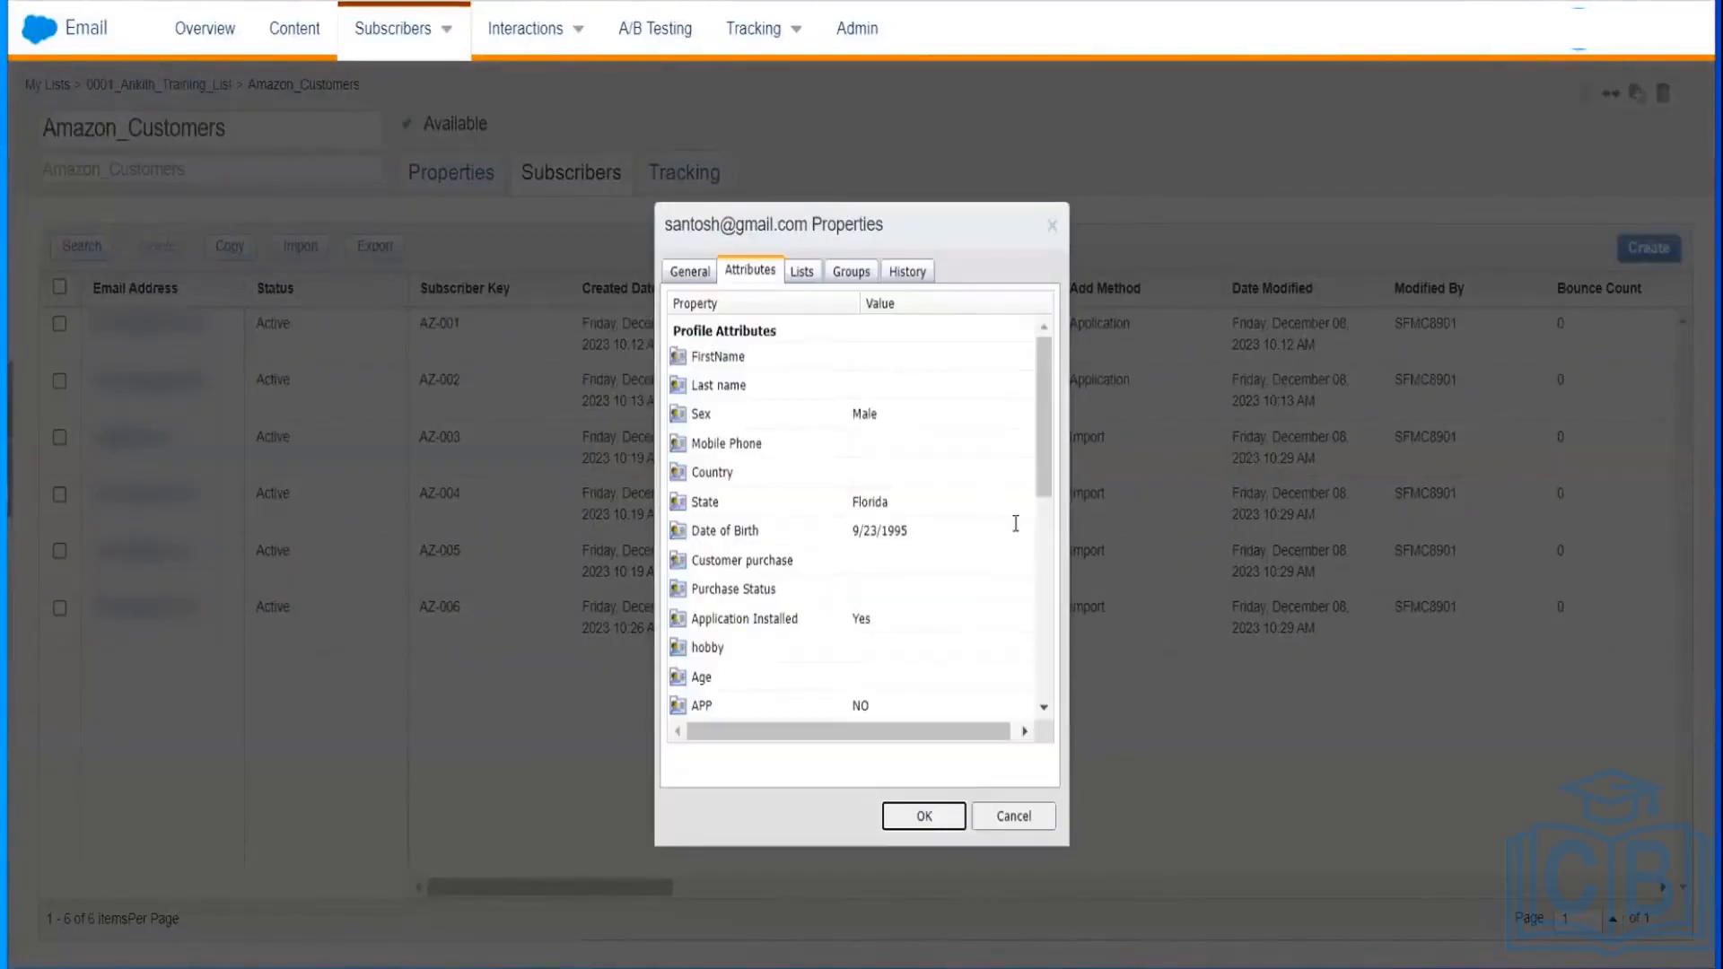
{"action": "left_click", "coordinate": [1013, 818]}
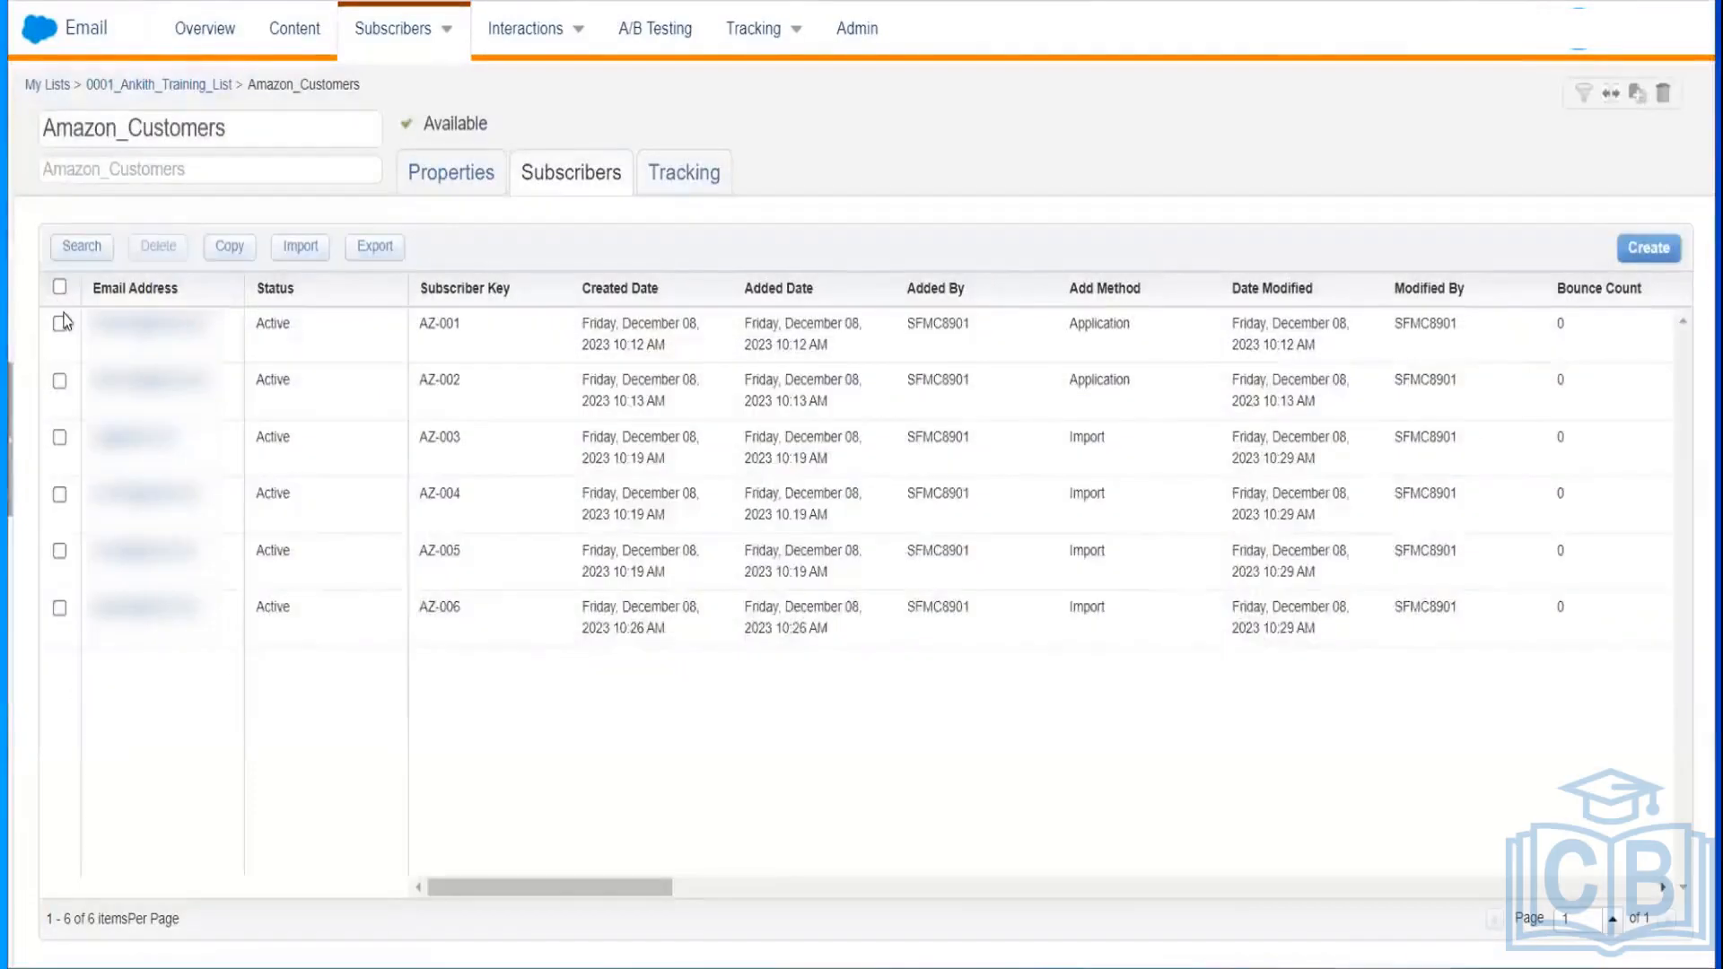
{"action": "left_click", "coordinate": [59, 324]}
{"action": "left_click_drag", "start_coordinate": [585, 877], "coordinate": [1489, 300]}
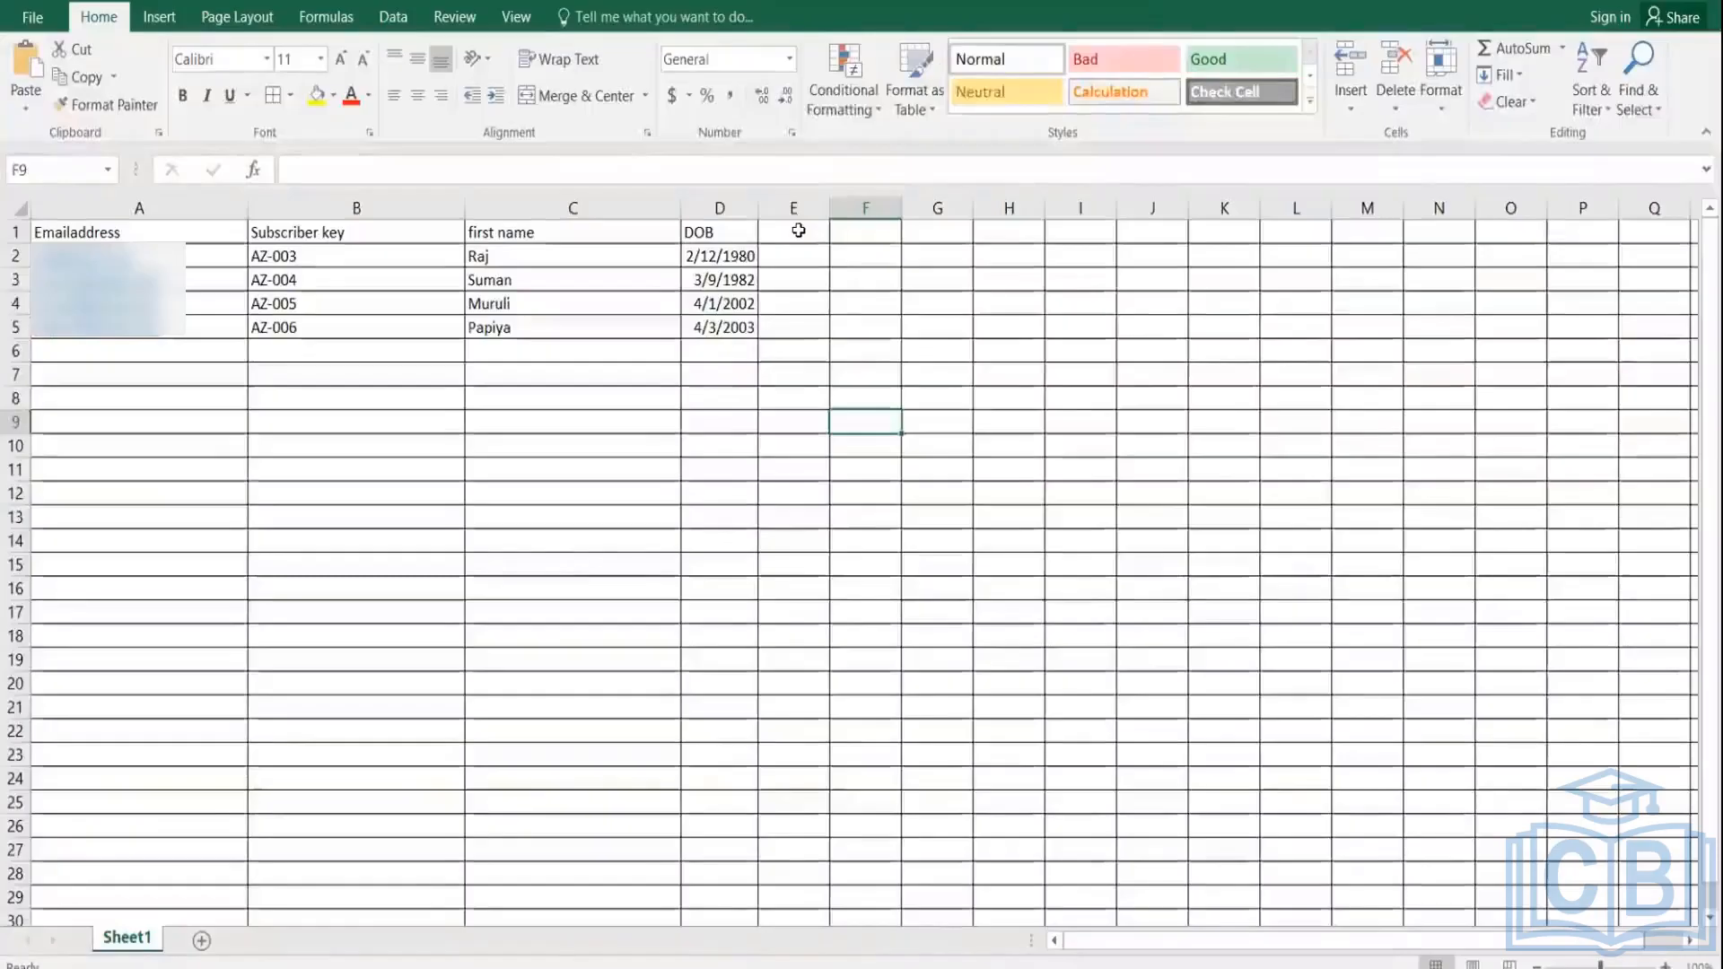
Step: Add a City column in Excel: Bangalore in E2–E3, Hydreabad in E4, Chennai in E5
{"action": "double_click", "coordinate": [799, 230]}
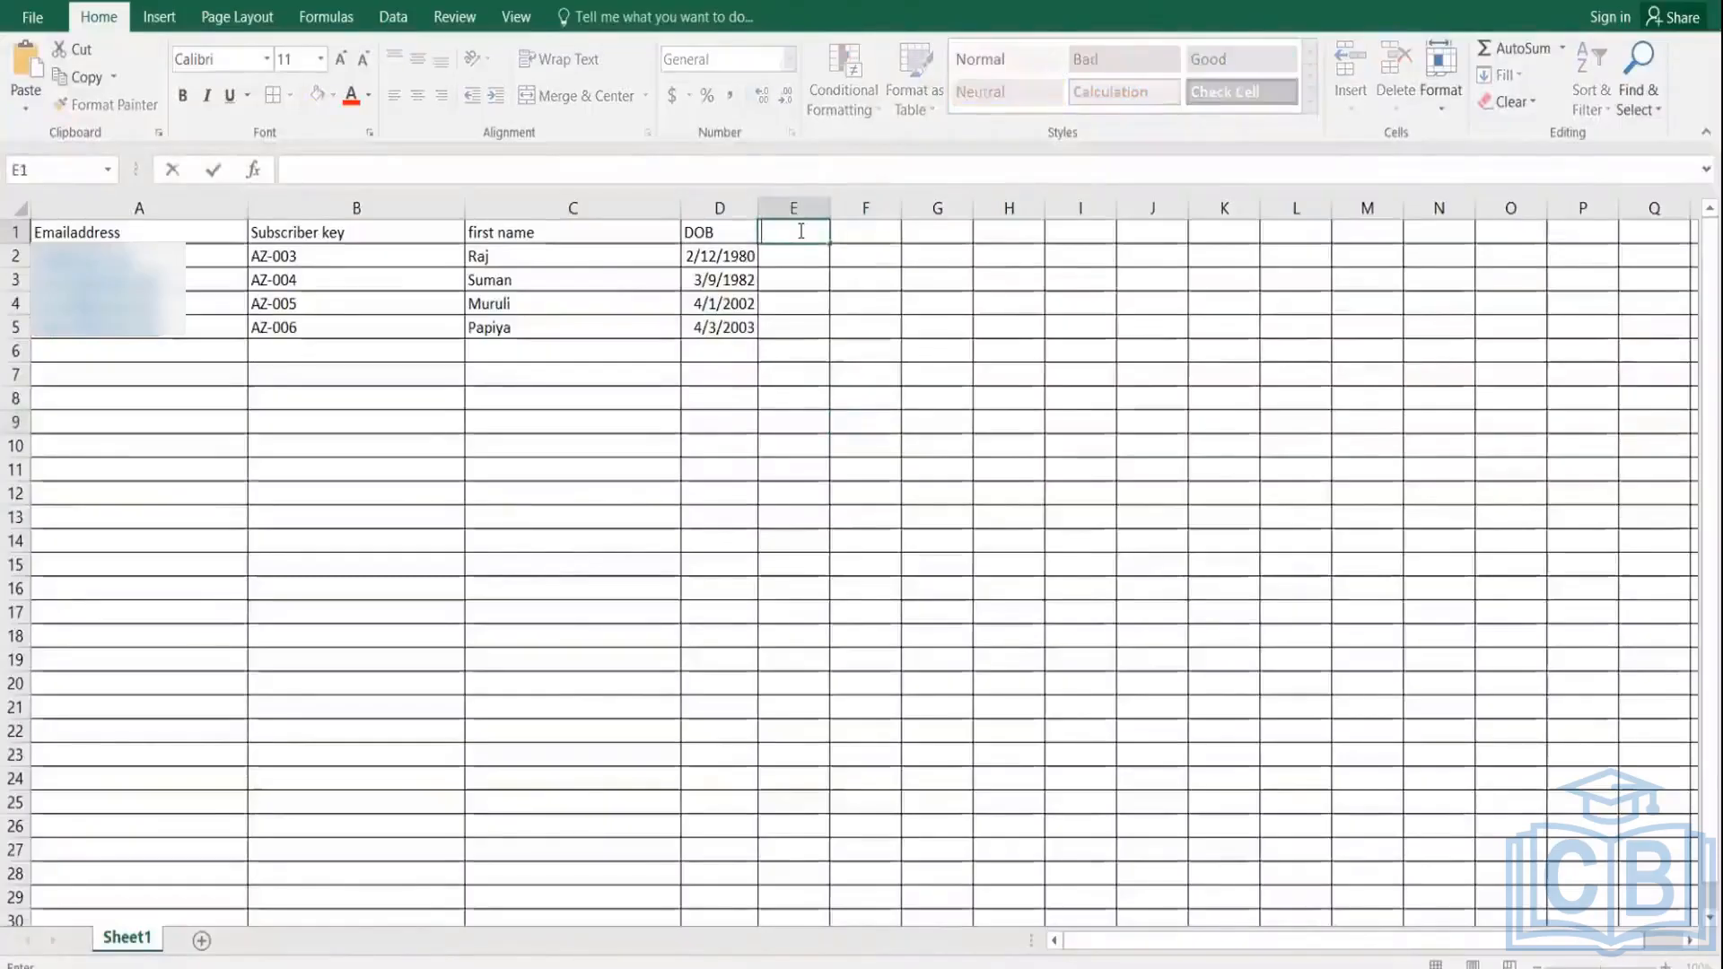
{"action": "type", "text": "City"}
{"action": "left_click", "coordinate": [796, 260]}
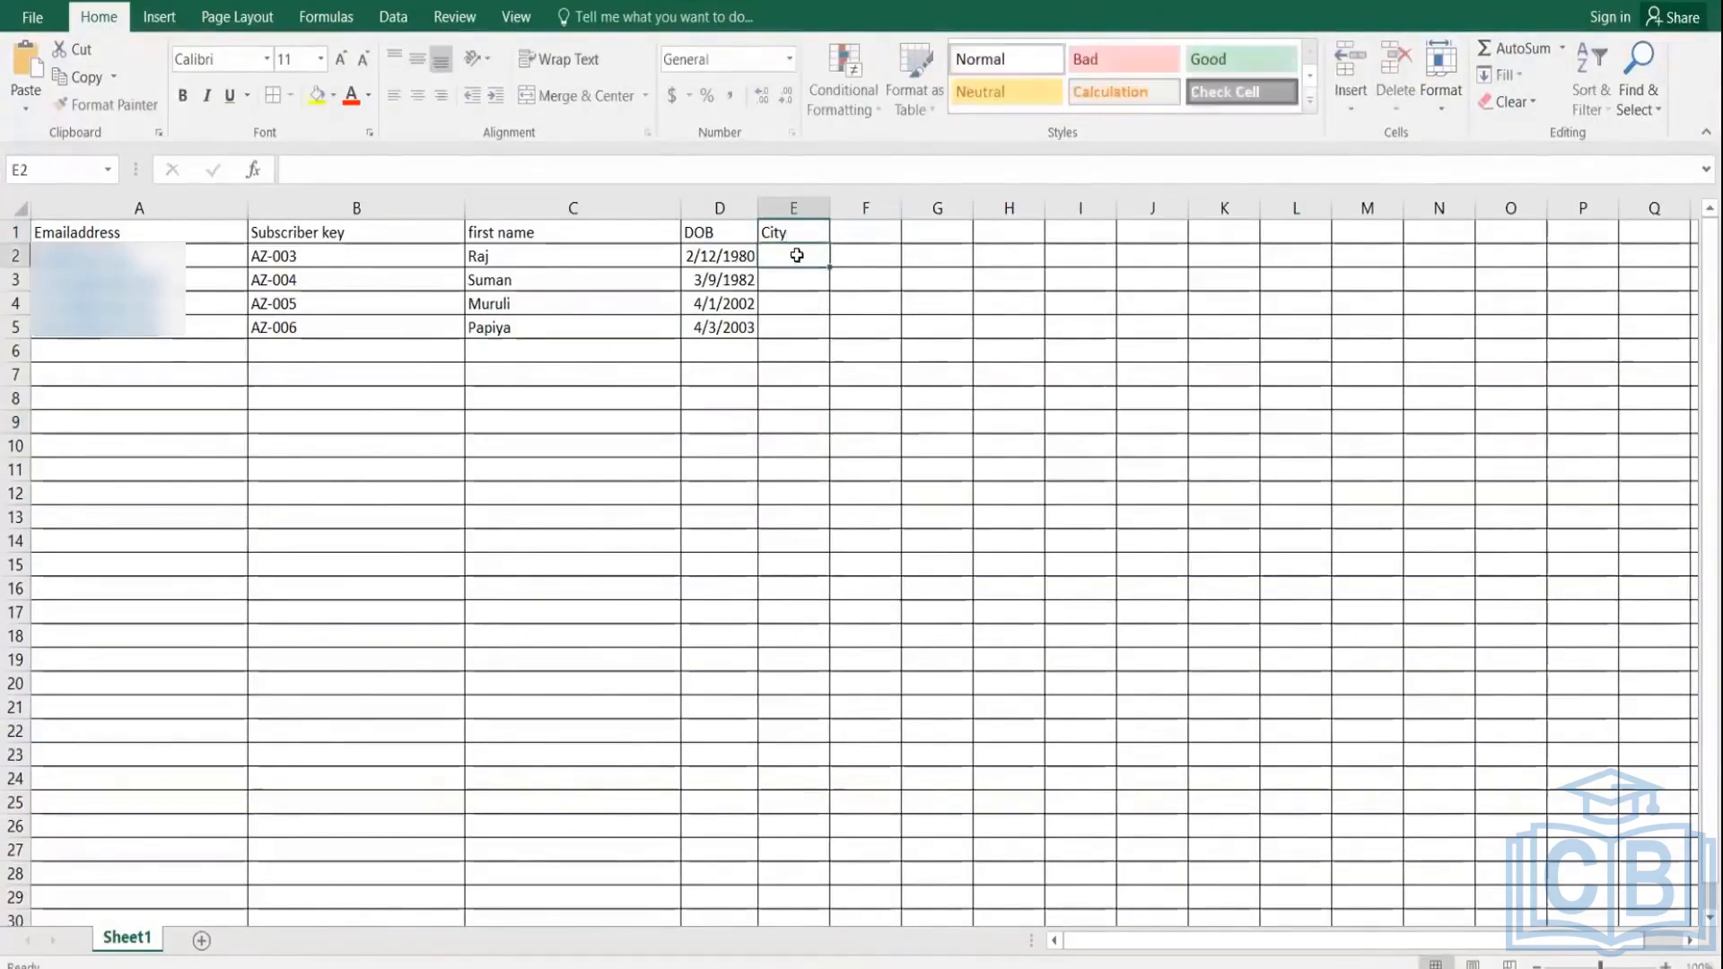
{"action": "type", "text": "Ban"}
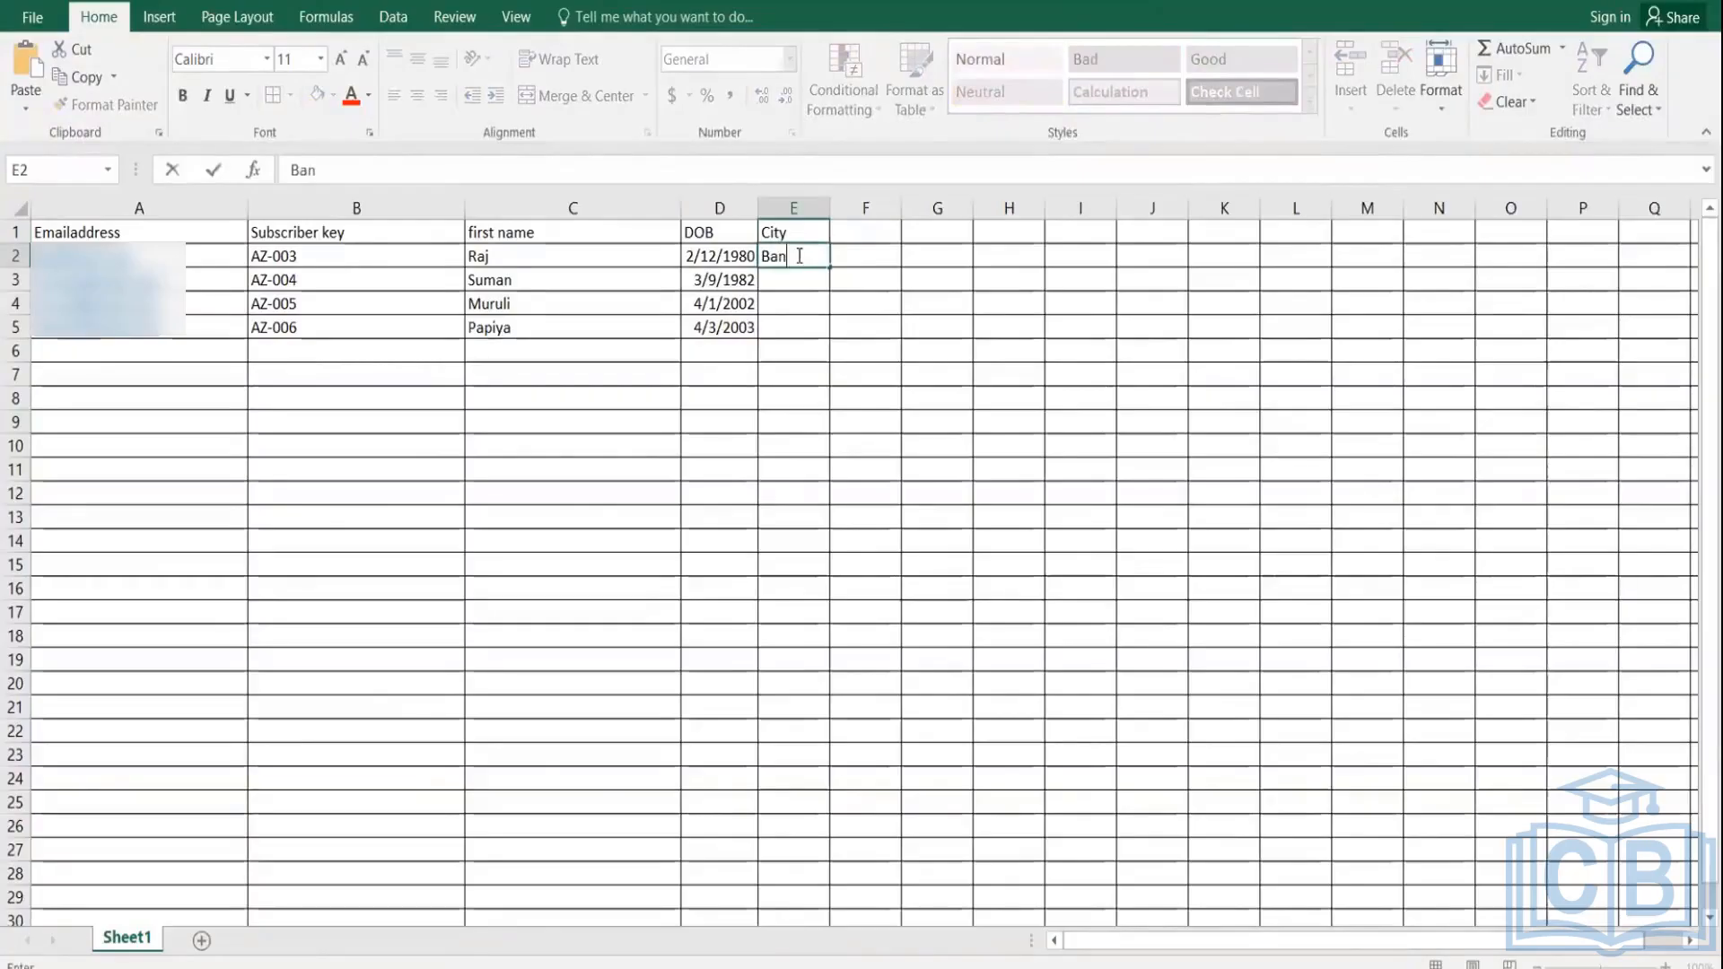
{"action": "type", "text": "galore"}
{"action": "left_click", "coordinate": [800, 277]}
{"action": "type", "text": "Bangalore"}
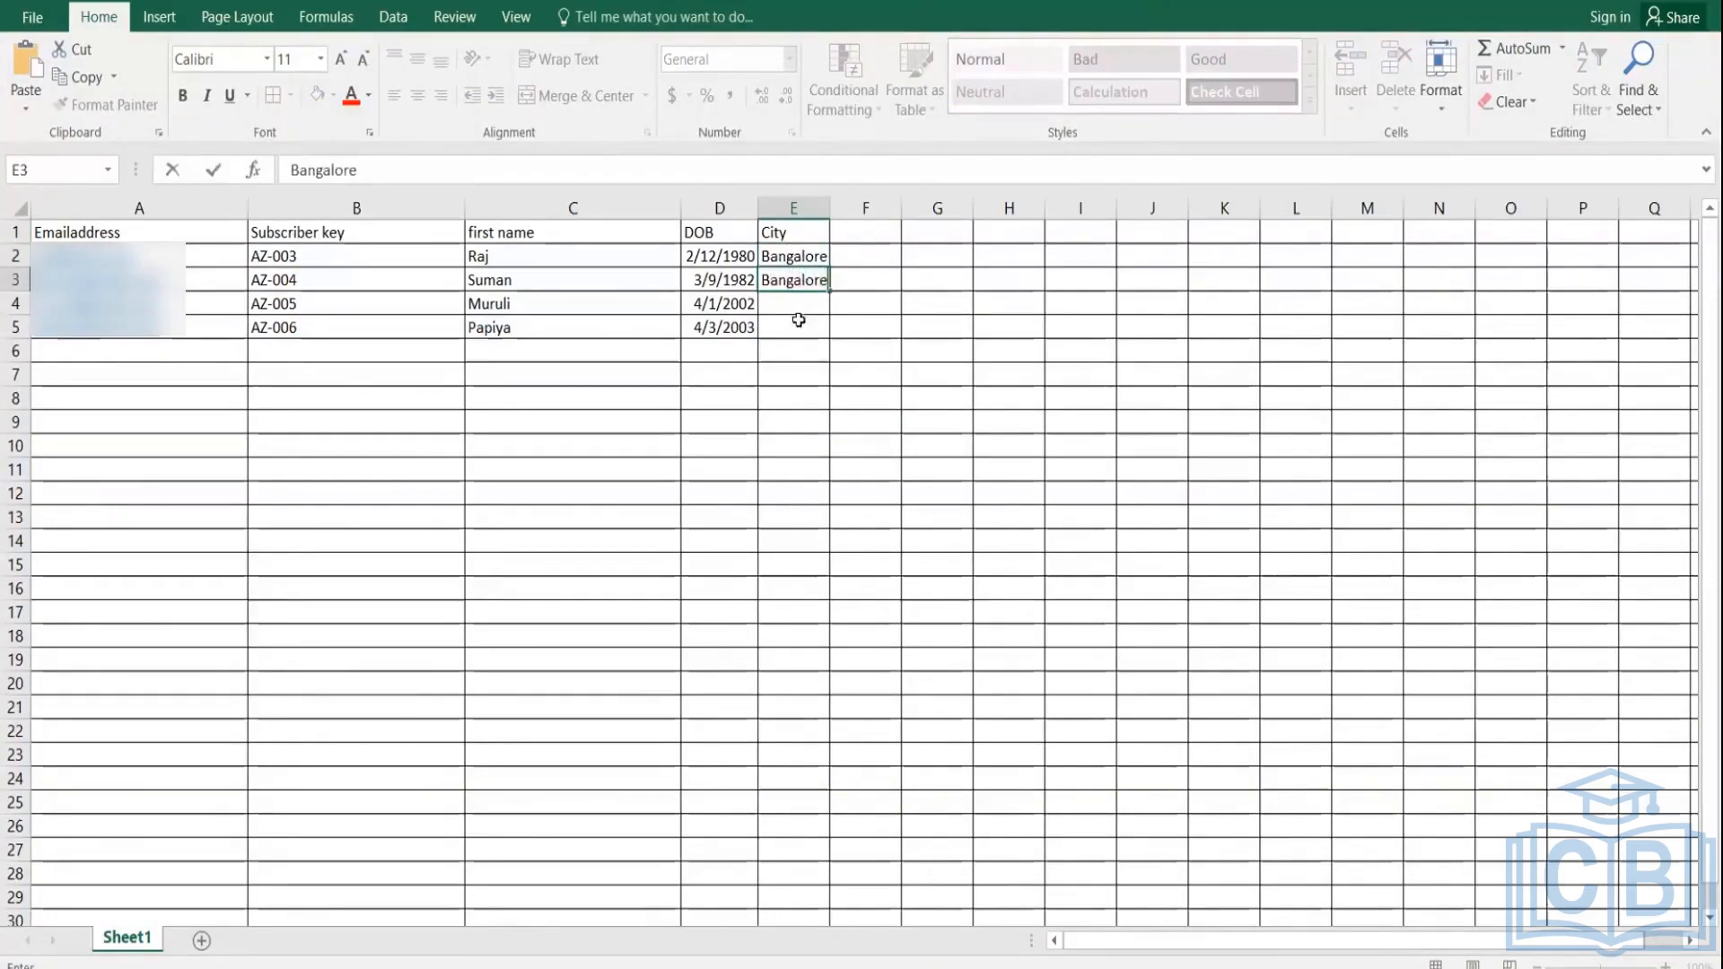
{"action": "double_click", "coordinate": [796, 296]}
{"action": "type", "text": "Hyd"}
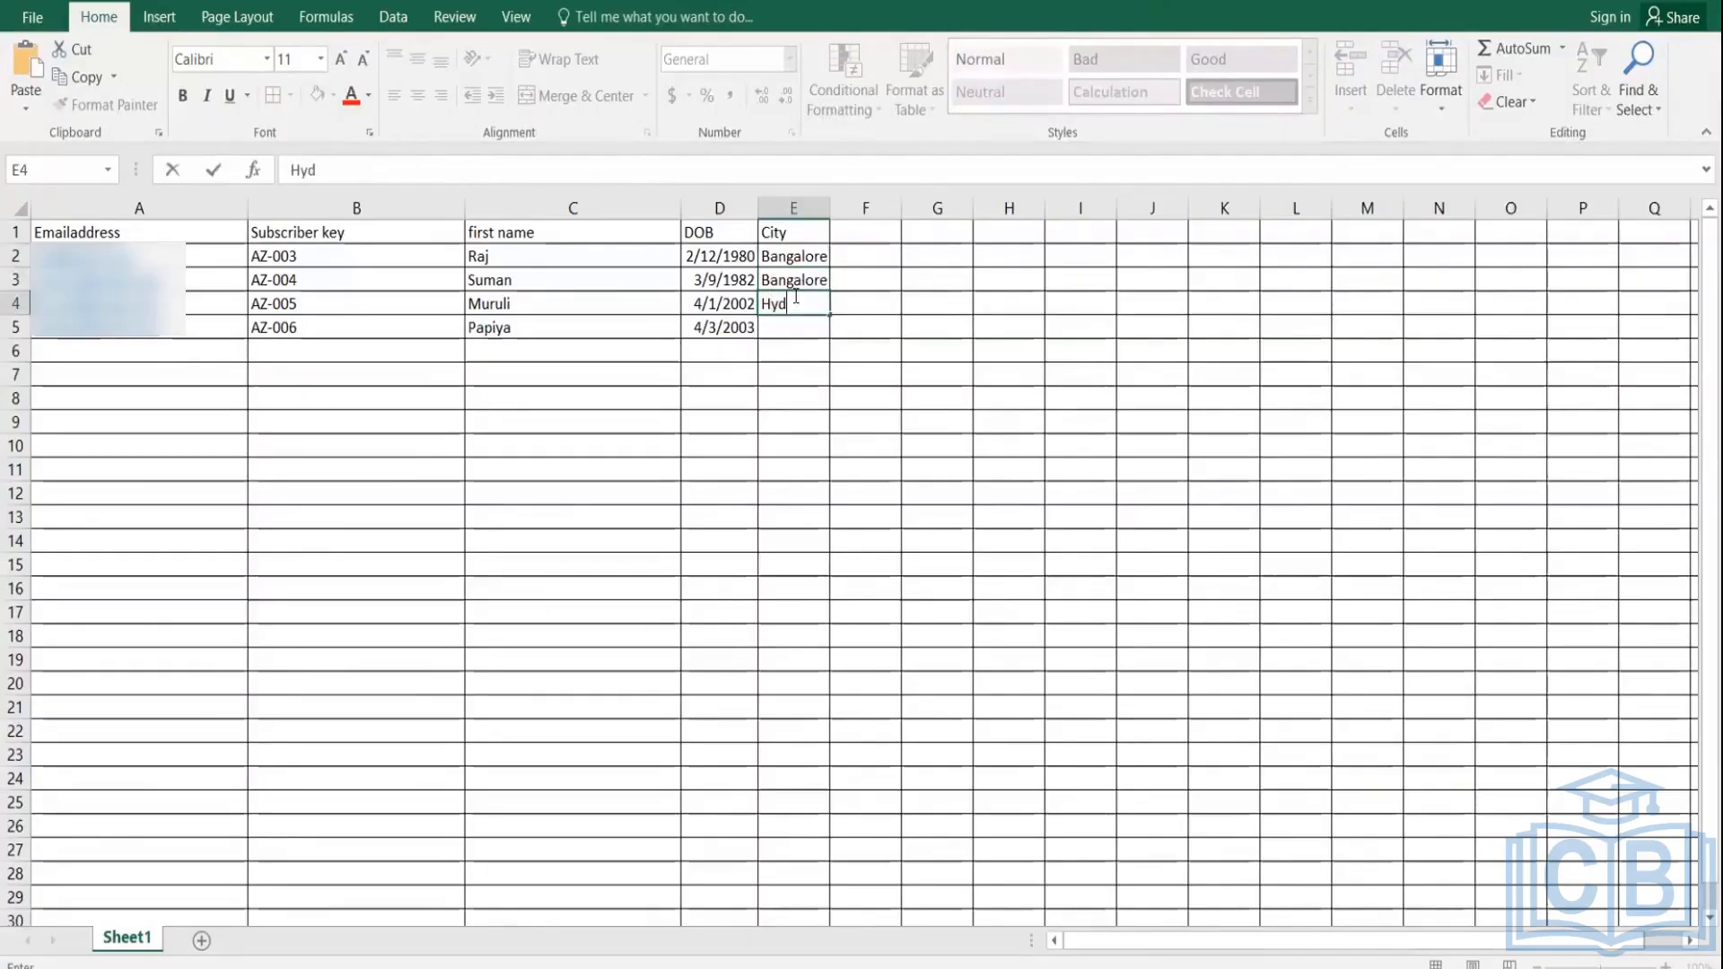
{"action": "type", "text": "reabad"}
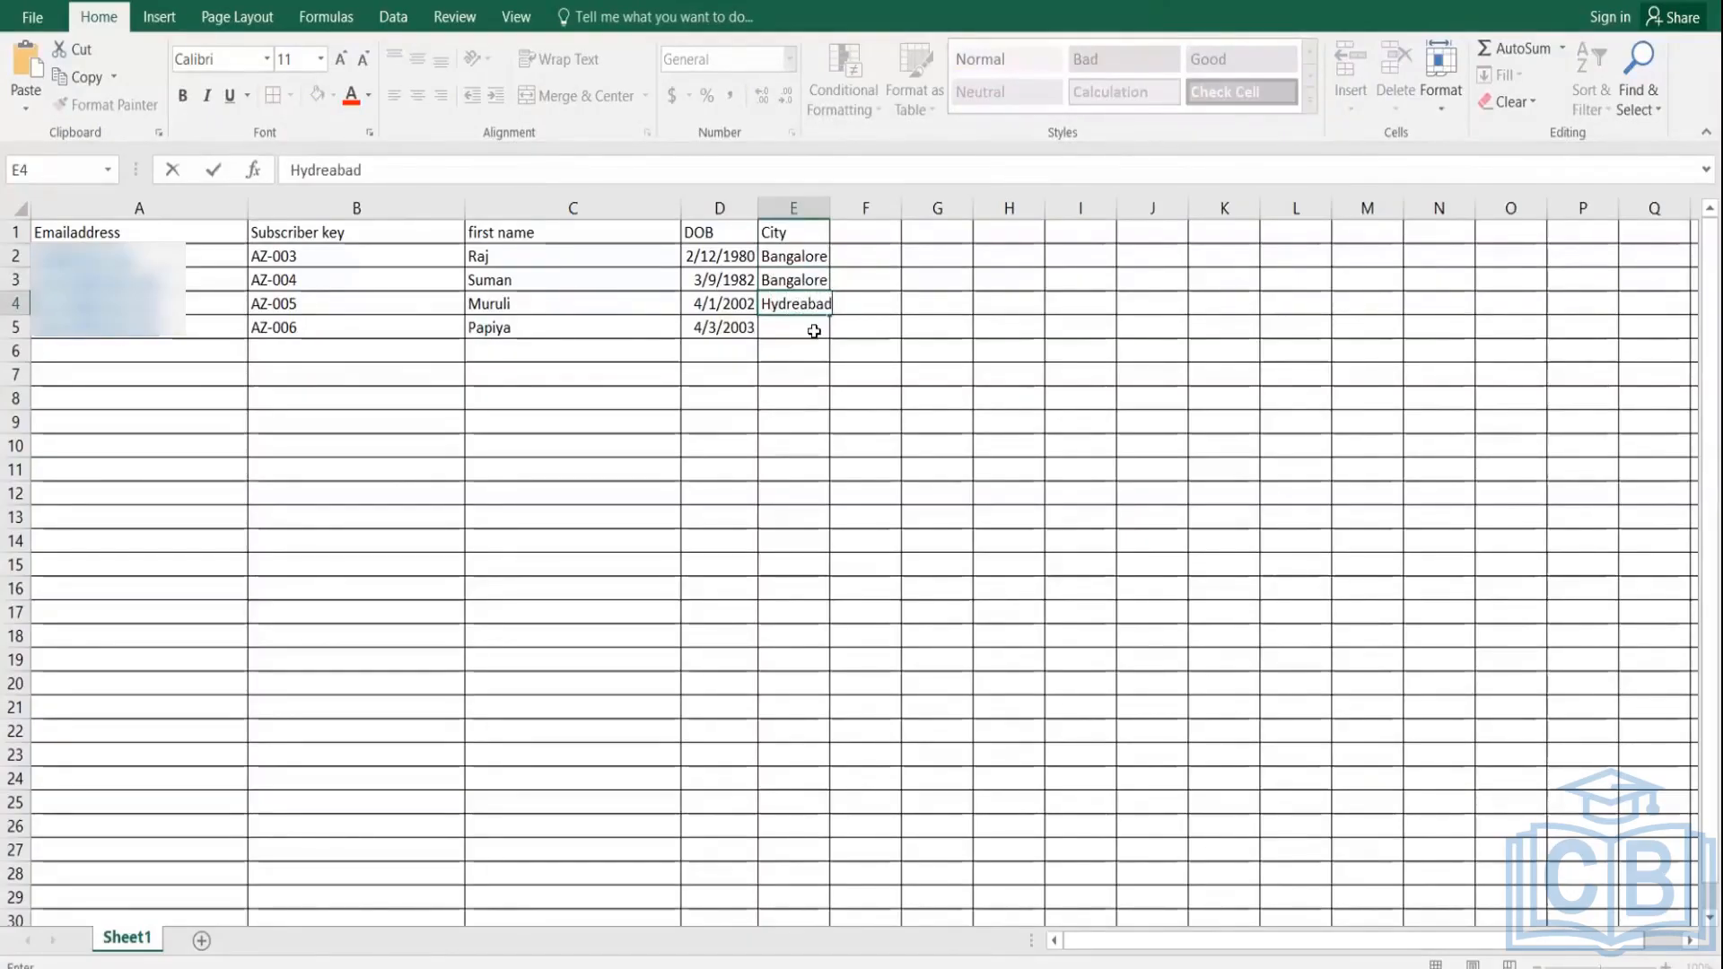
{"action": "key", "text": "ctrl+Return"}
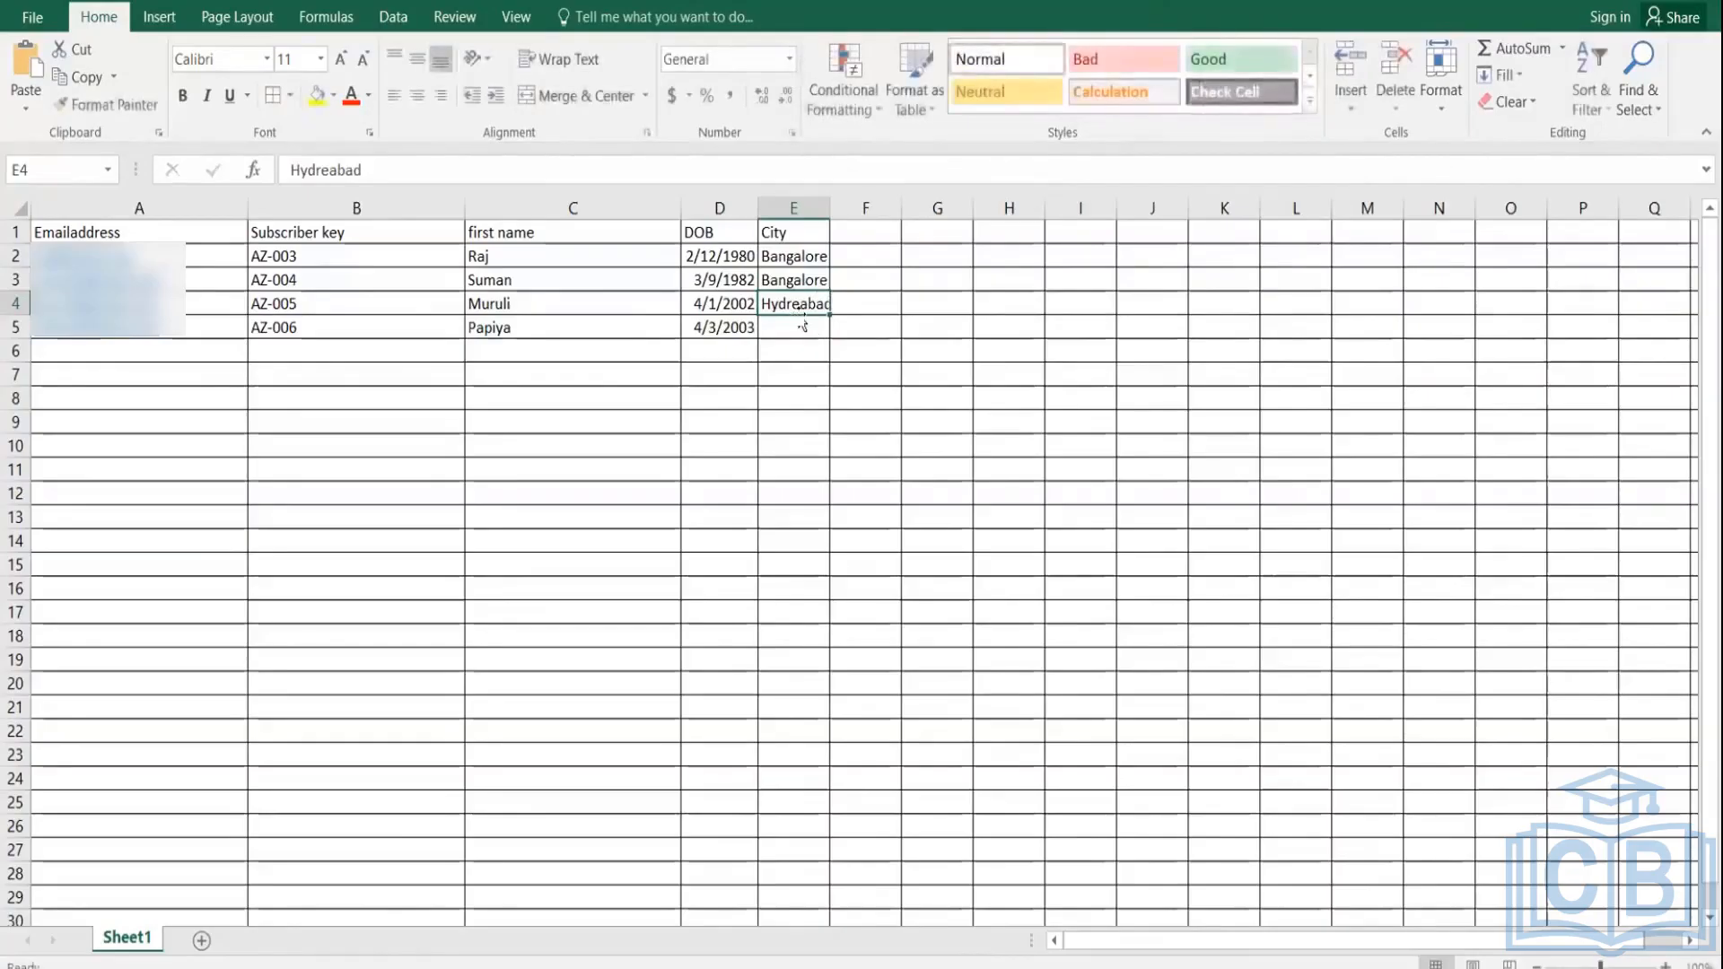
{"action": "double_click", "coordinate": [798, 325]}
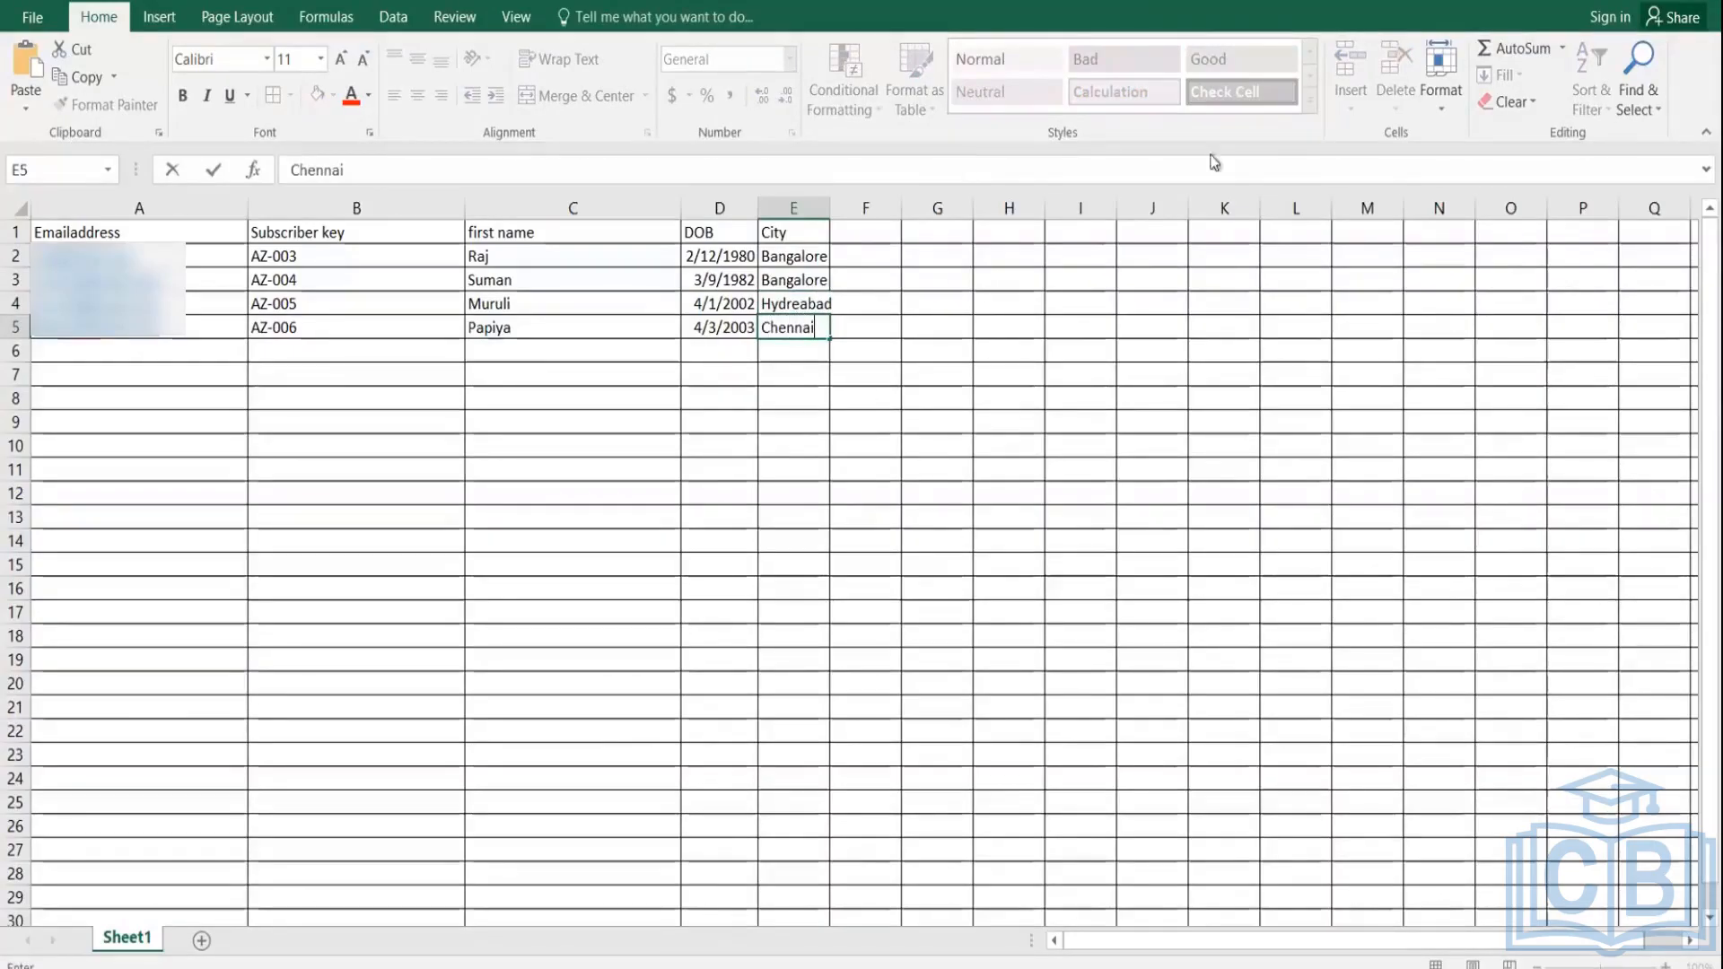
Step: Save the workbook, keeping the CSV format
{"action": "left_click", "coordinate": [32, 17]}
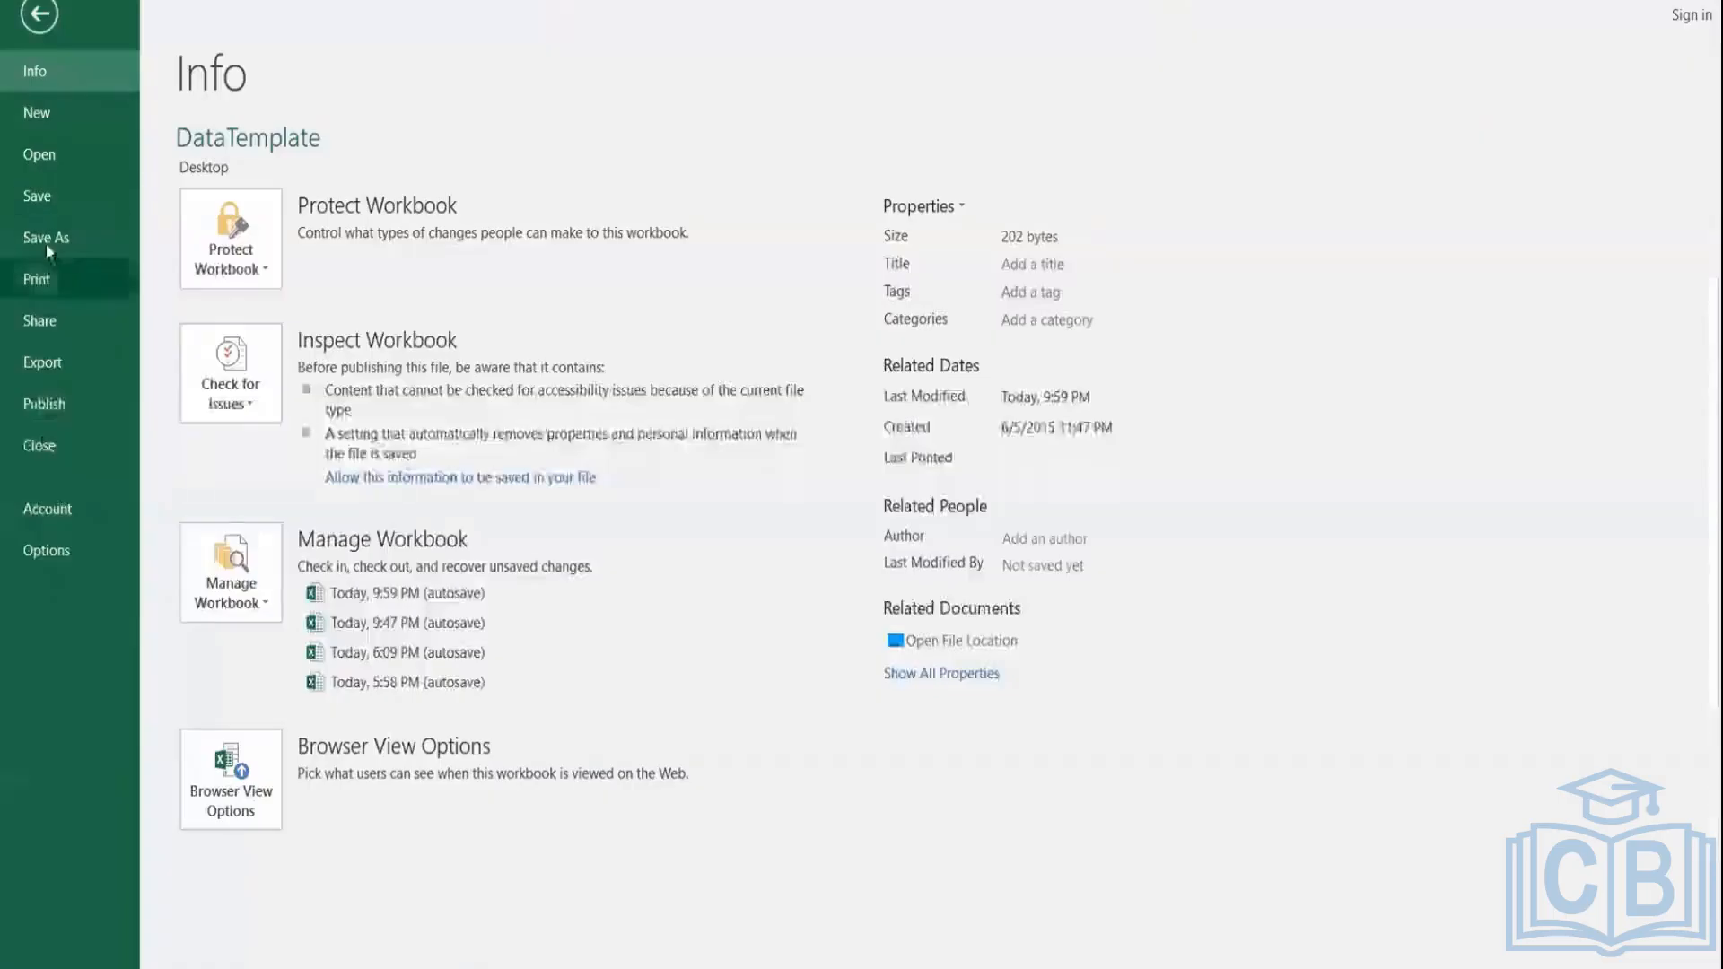
{"action": "left_click", "coordinate": [34, 194]}
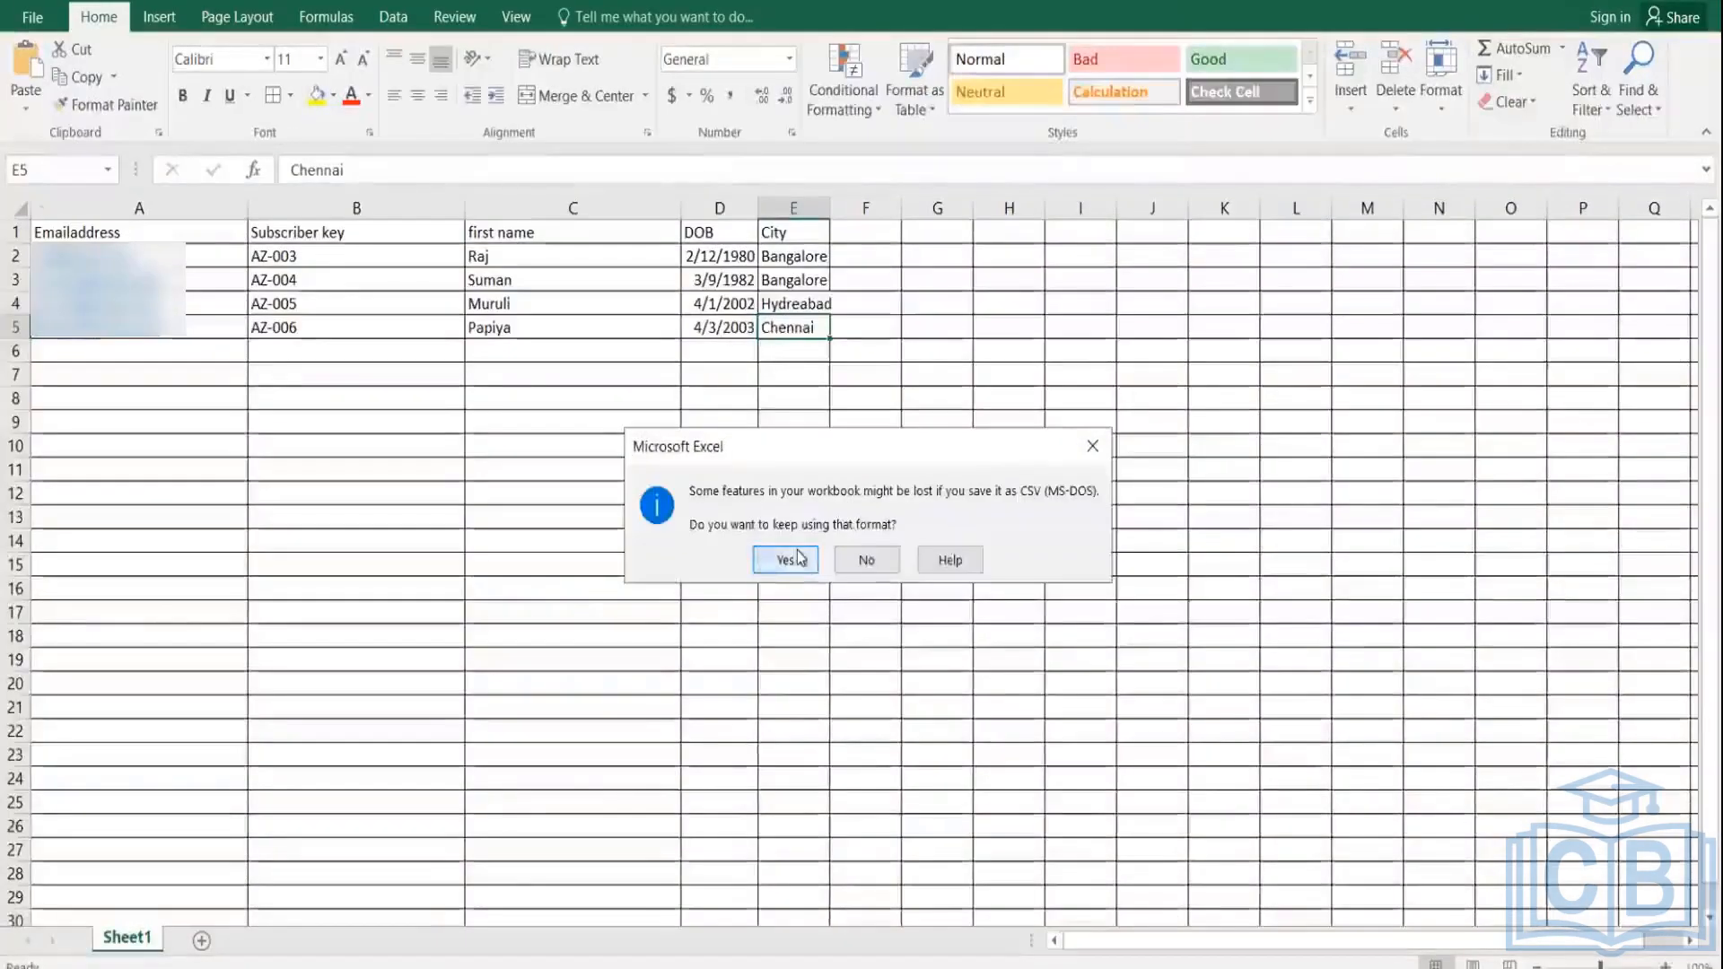
{"action": "left_click", "coordinate": [785, 559]}
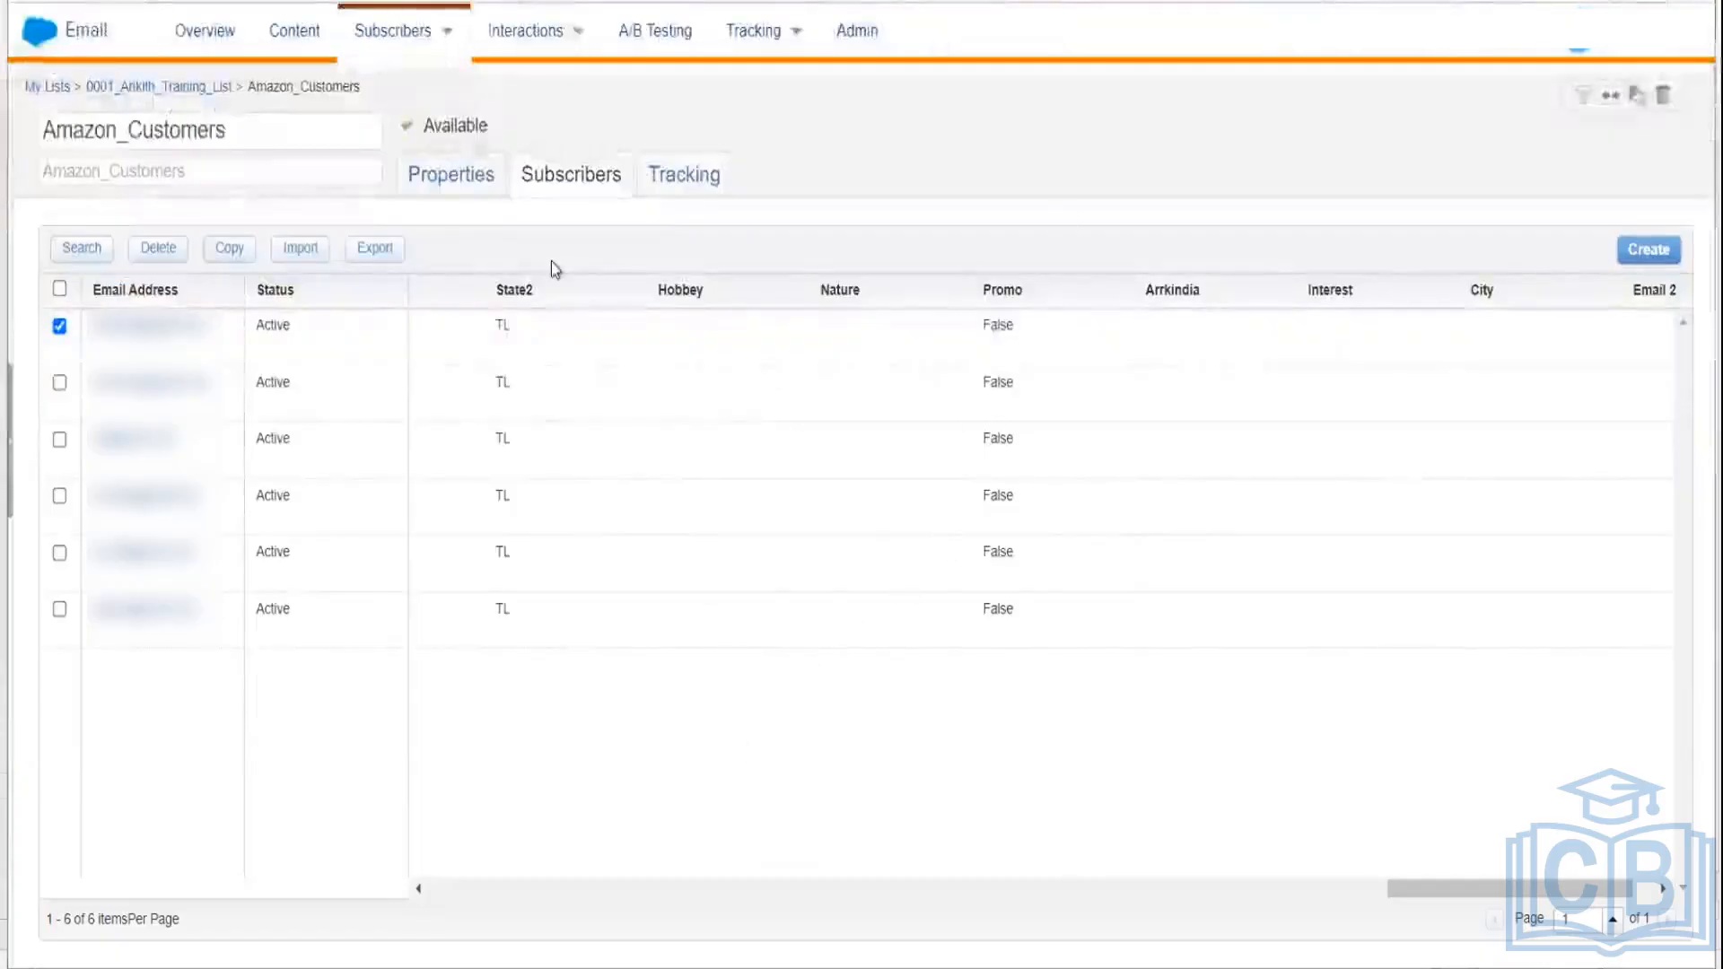
{"action": "left_click", "coordinate": [179, 86]}
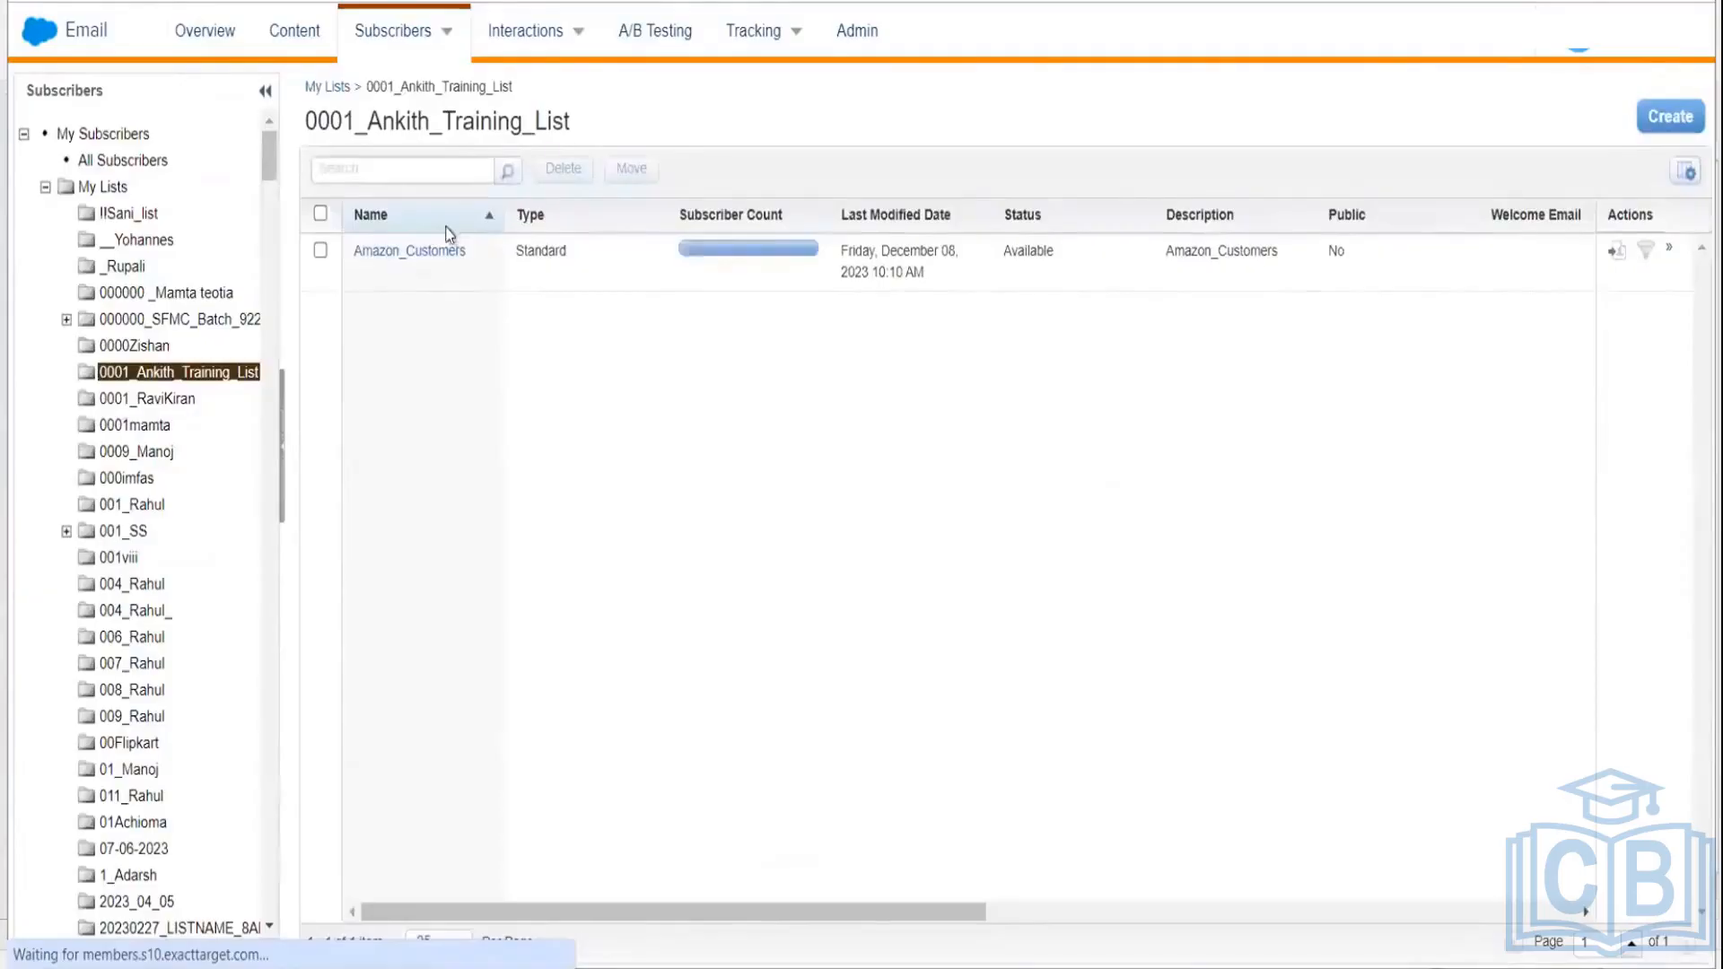
{"action": "left_click", "coordinate": [443, 250]}
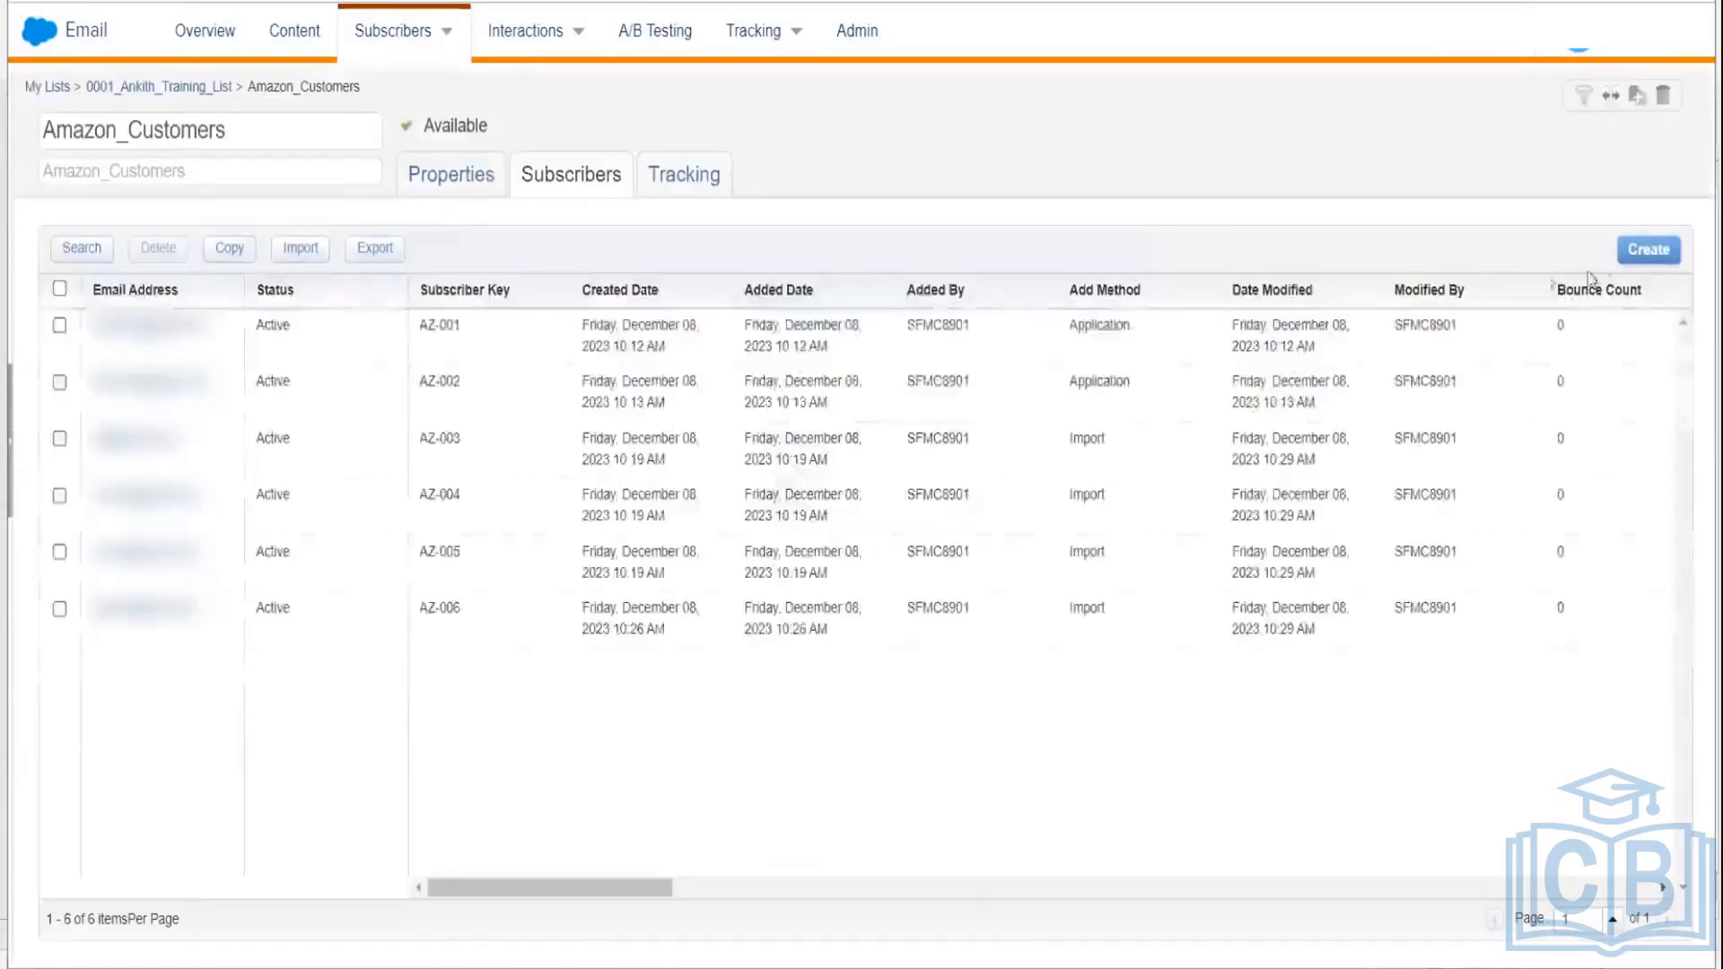
{"action": "left_click", "coordinate": [1653, 247]}
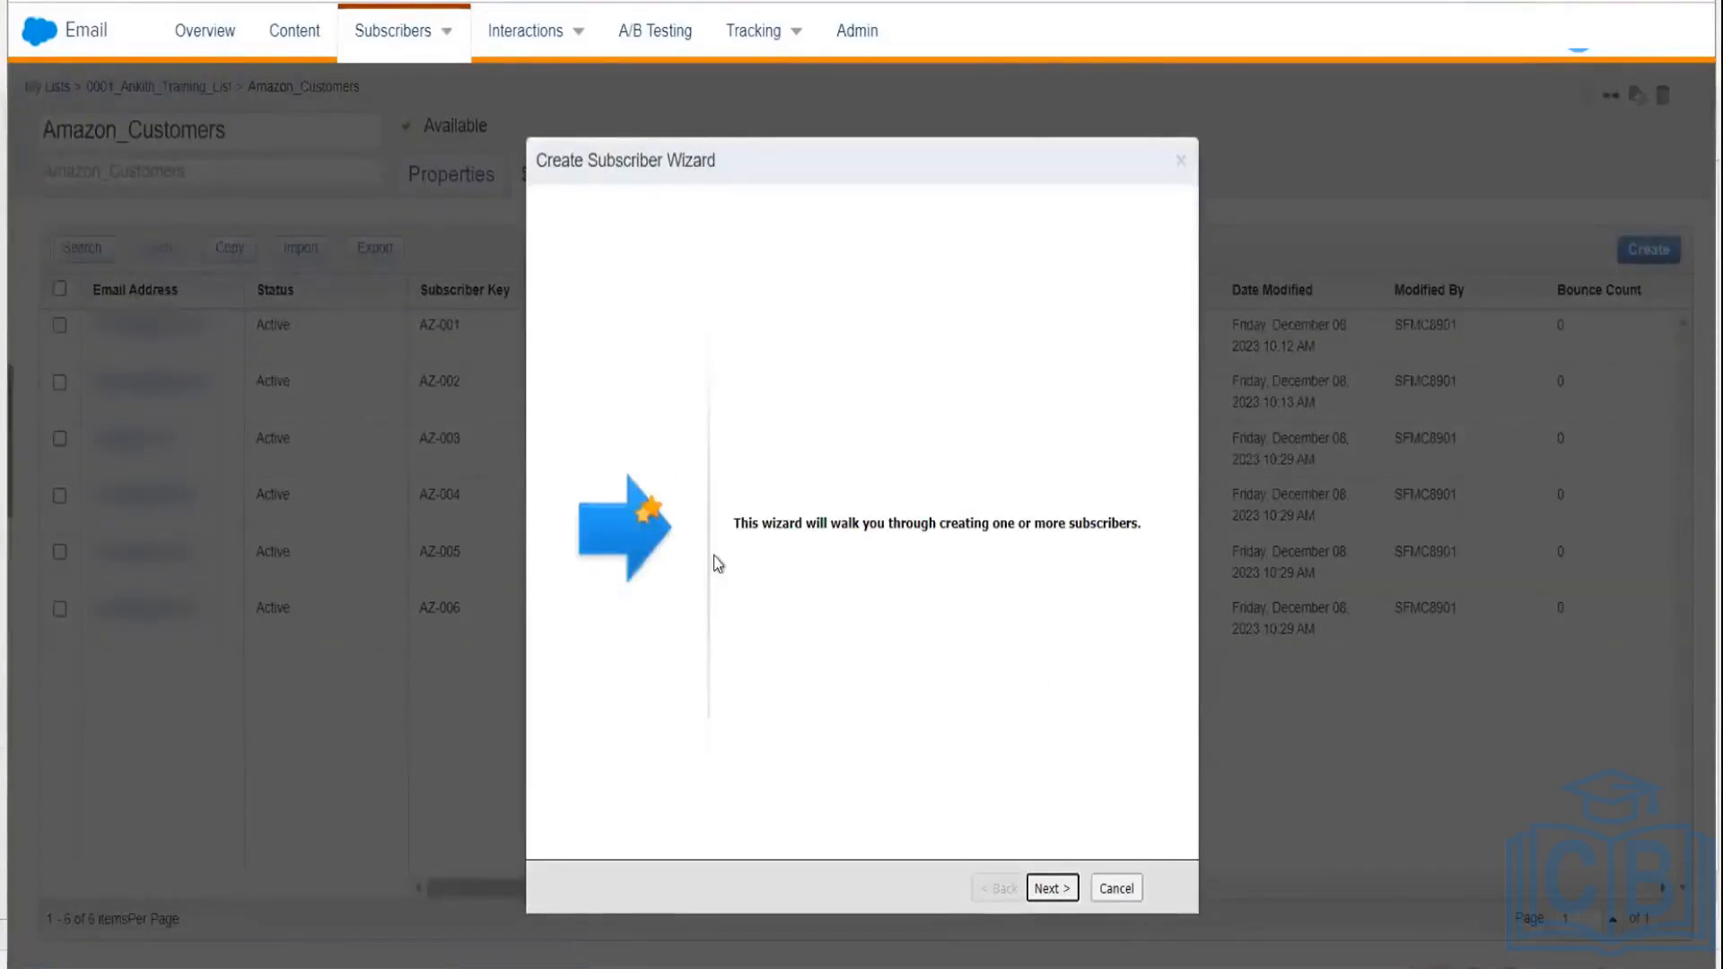
{"action": "left_click", "coordinate": [1051, 888]}
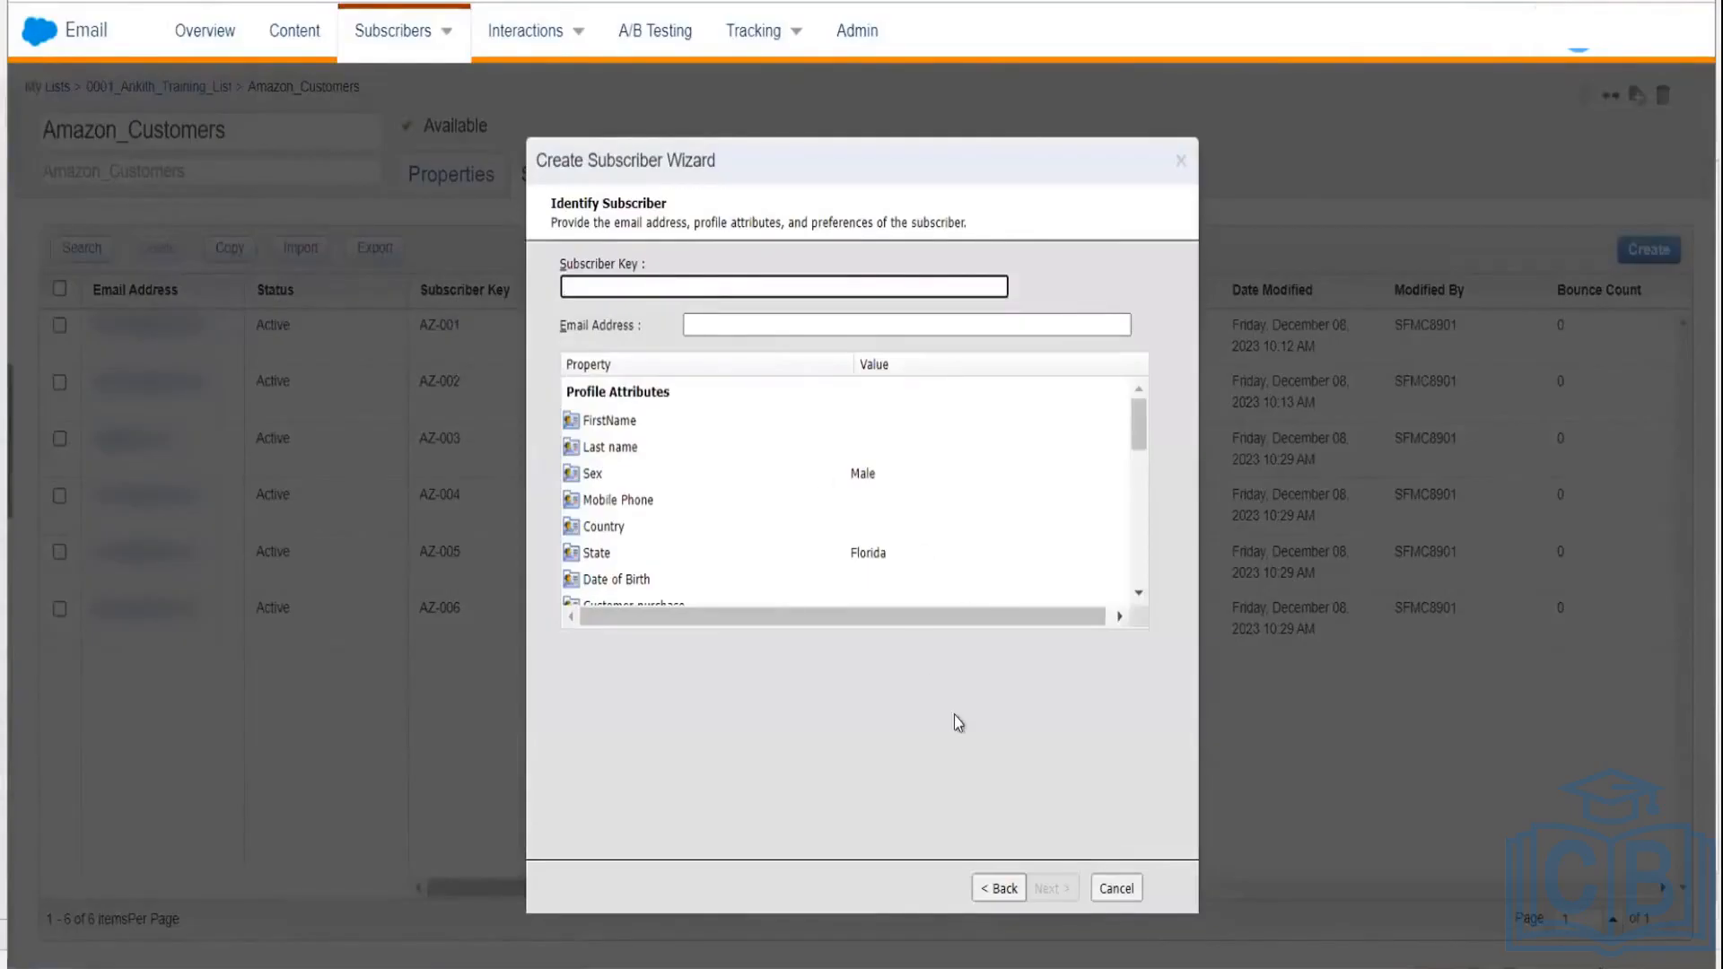
{"action": "left_click", "coordinate": [1003, 888]}
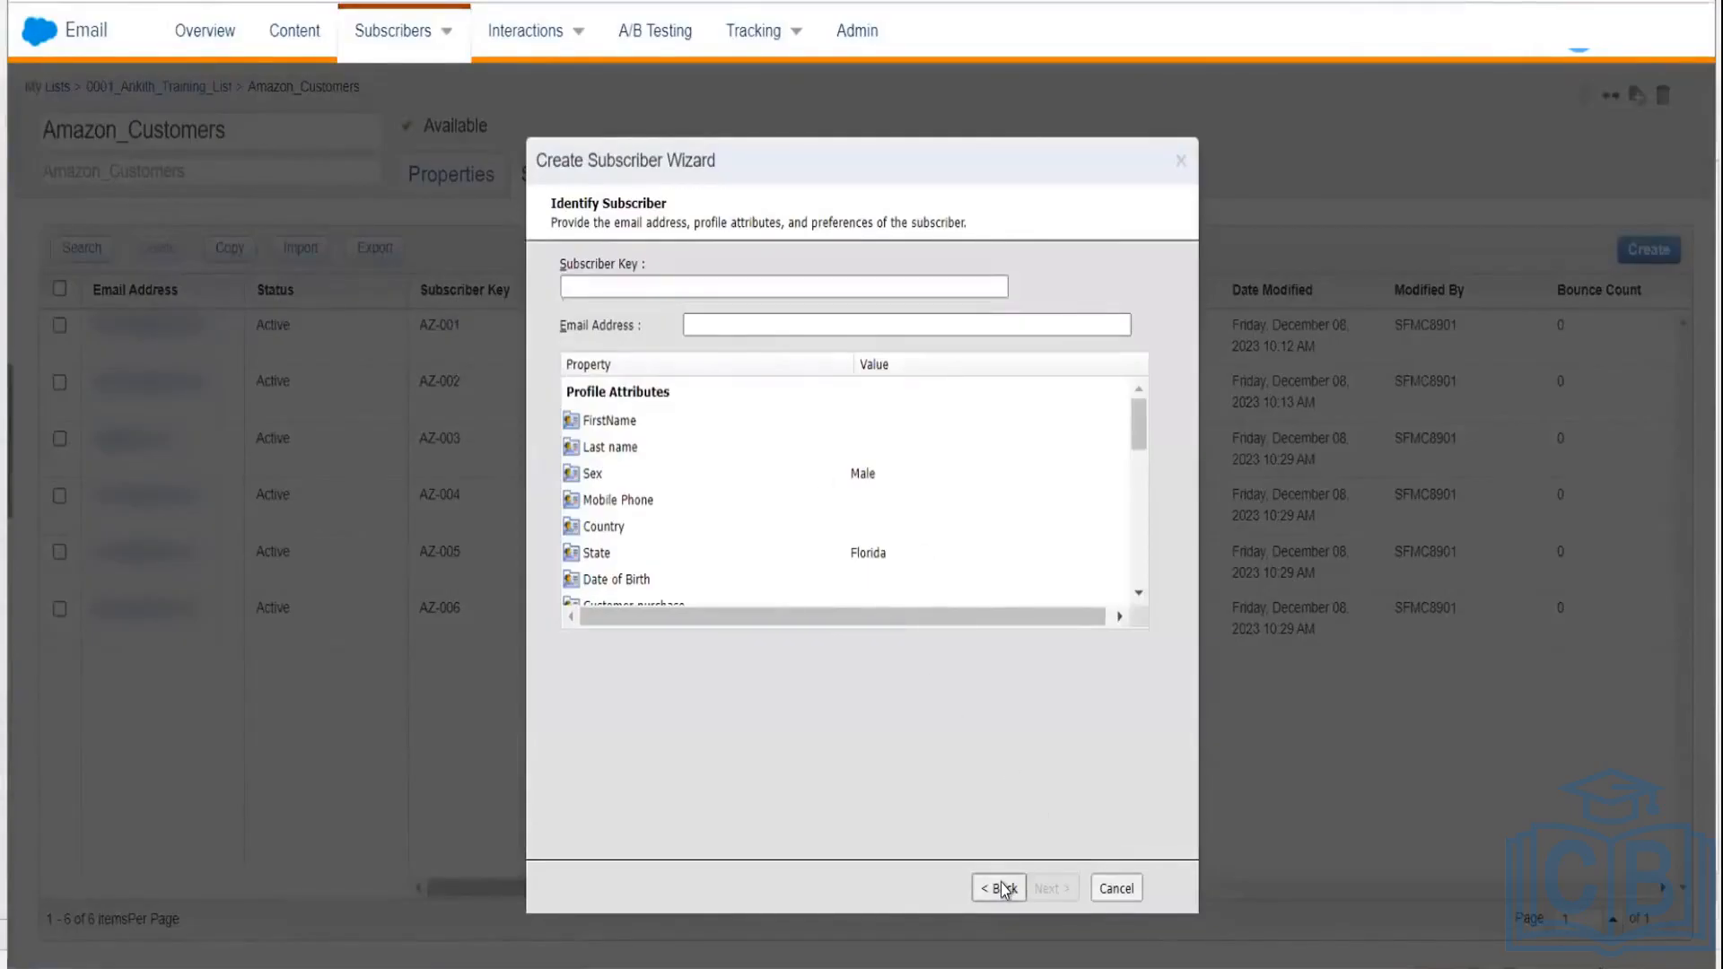
{"action": "left_click", "coordinate": [1115, 888]}
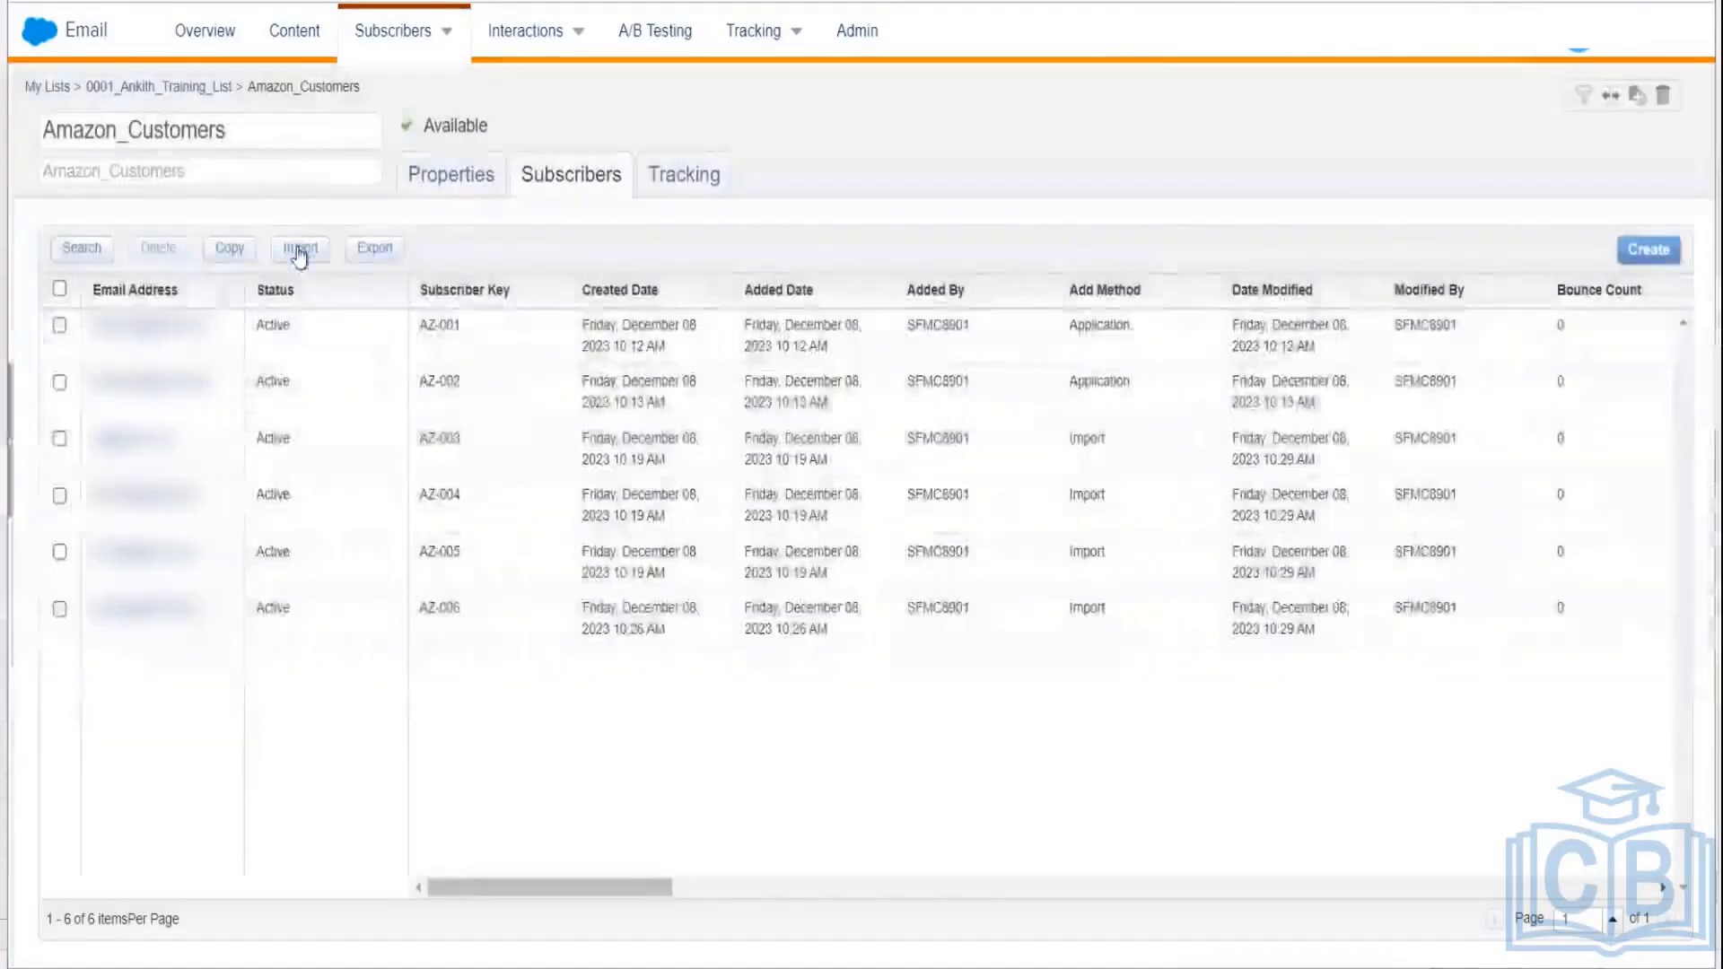
Step: Start a subscriber import into Amazon_Customers, certifying the list has opt-in permission
{"action": "left_click", "coordinate": [299, 251]}
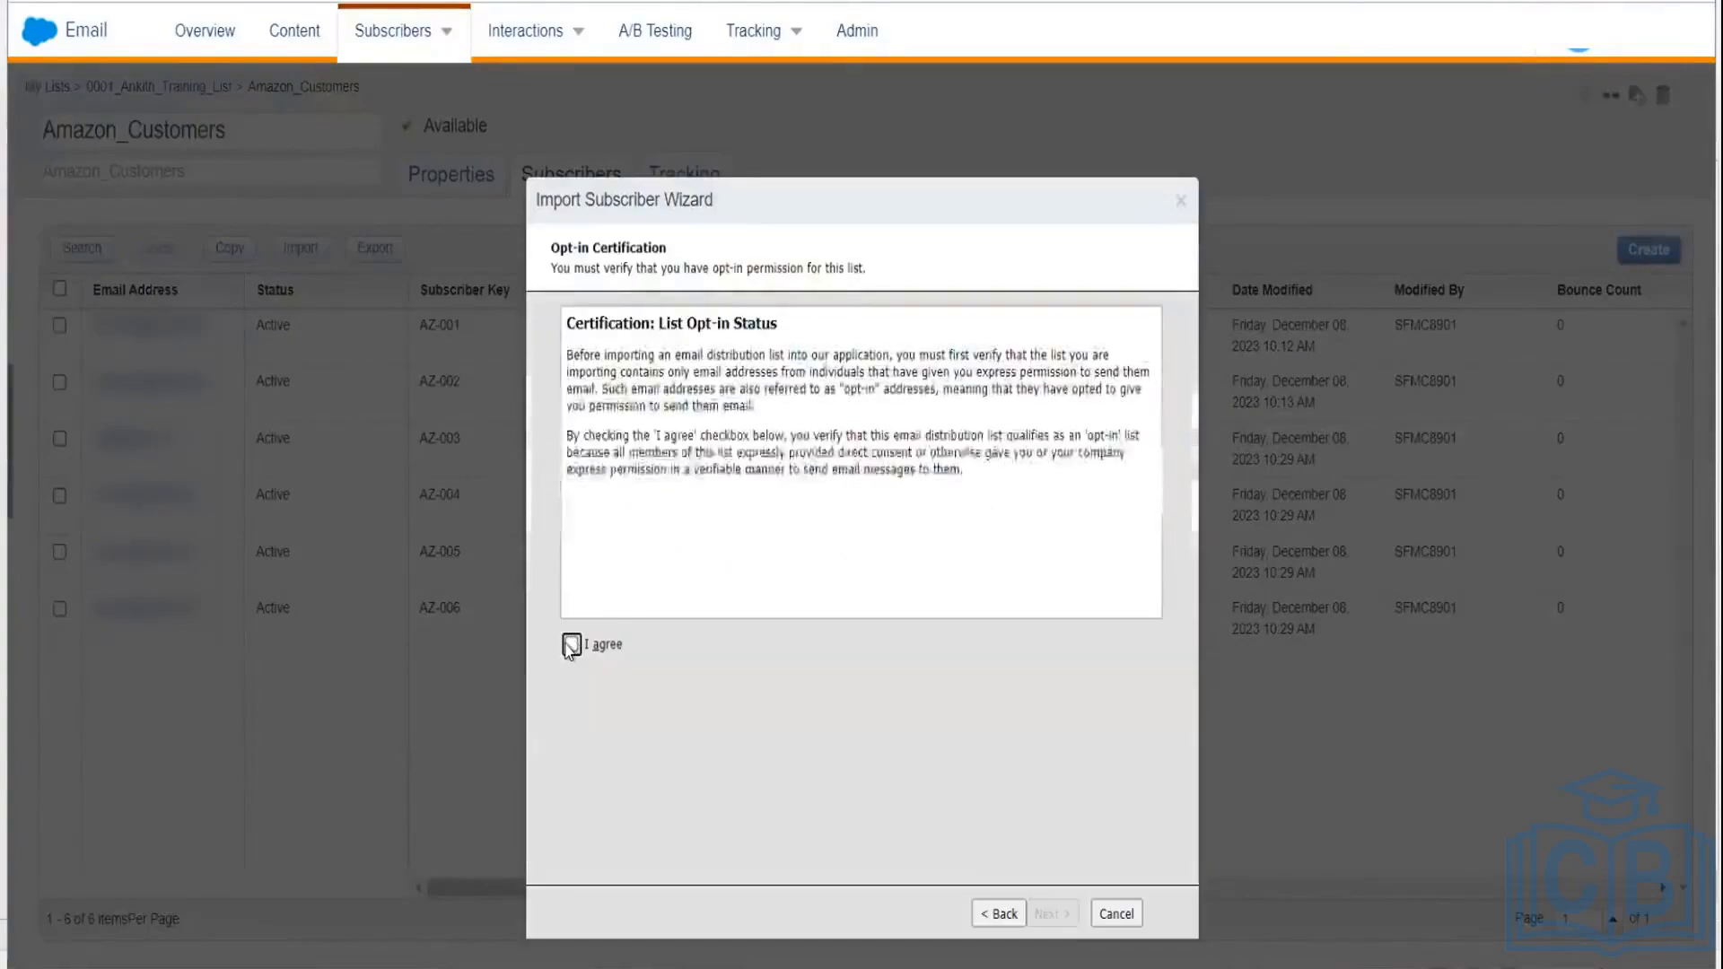
{"action": "left_click", "coordinate": [570, 644]}
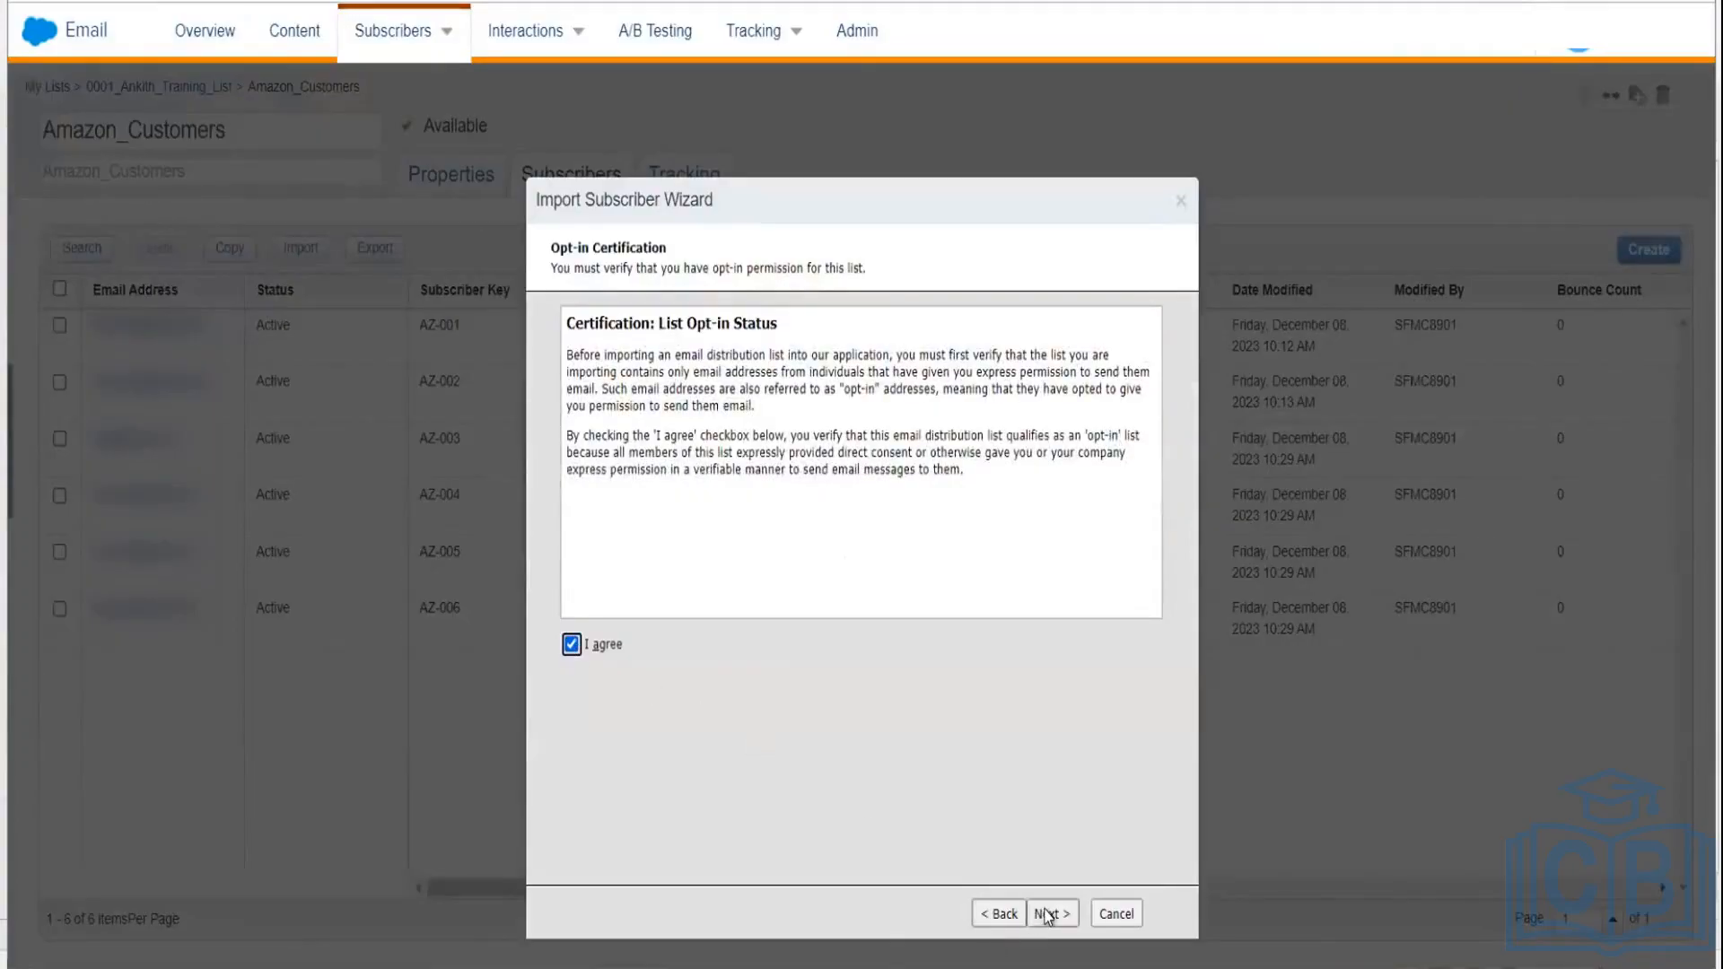
{"action": "left_click", "coordinate": [1046, 913]}
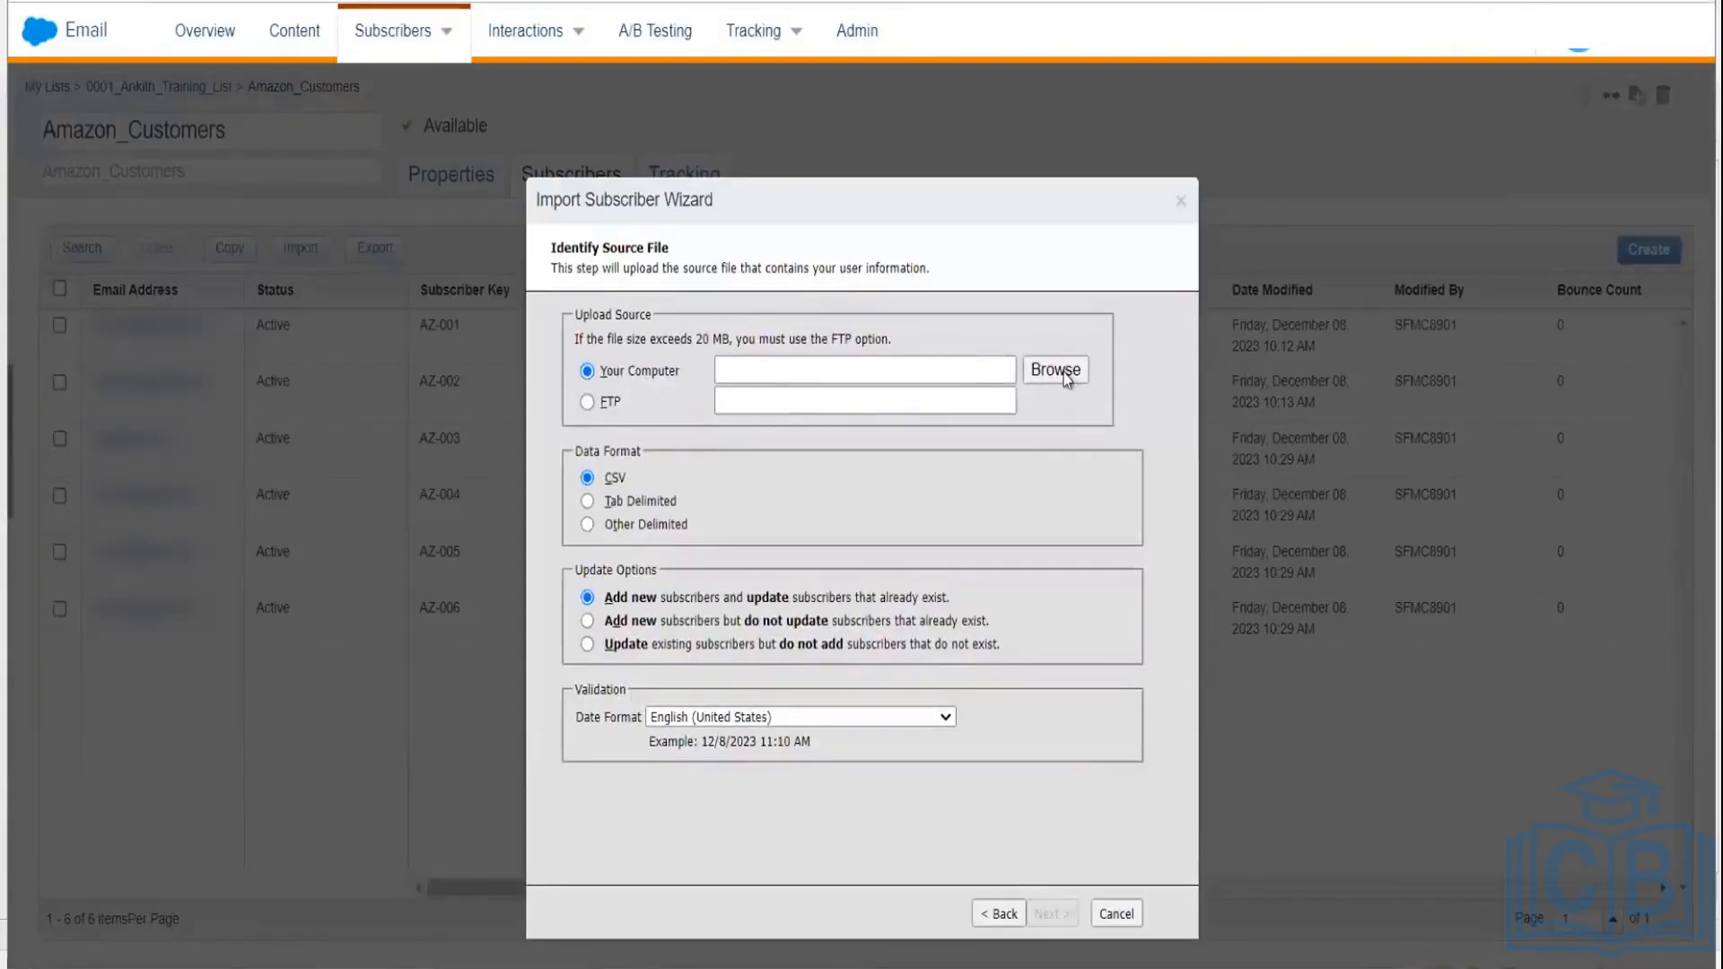
Step: Upload DataTemplate.csv from the computer as the import source file
{"action": "left_click", "coordinate": [1065, 377]}
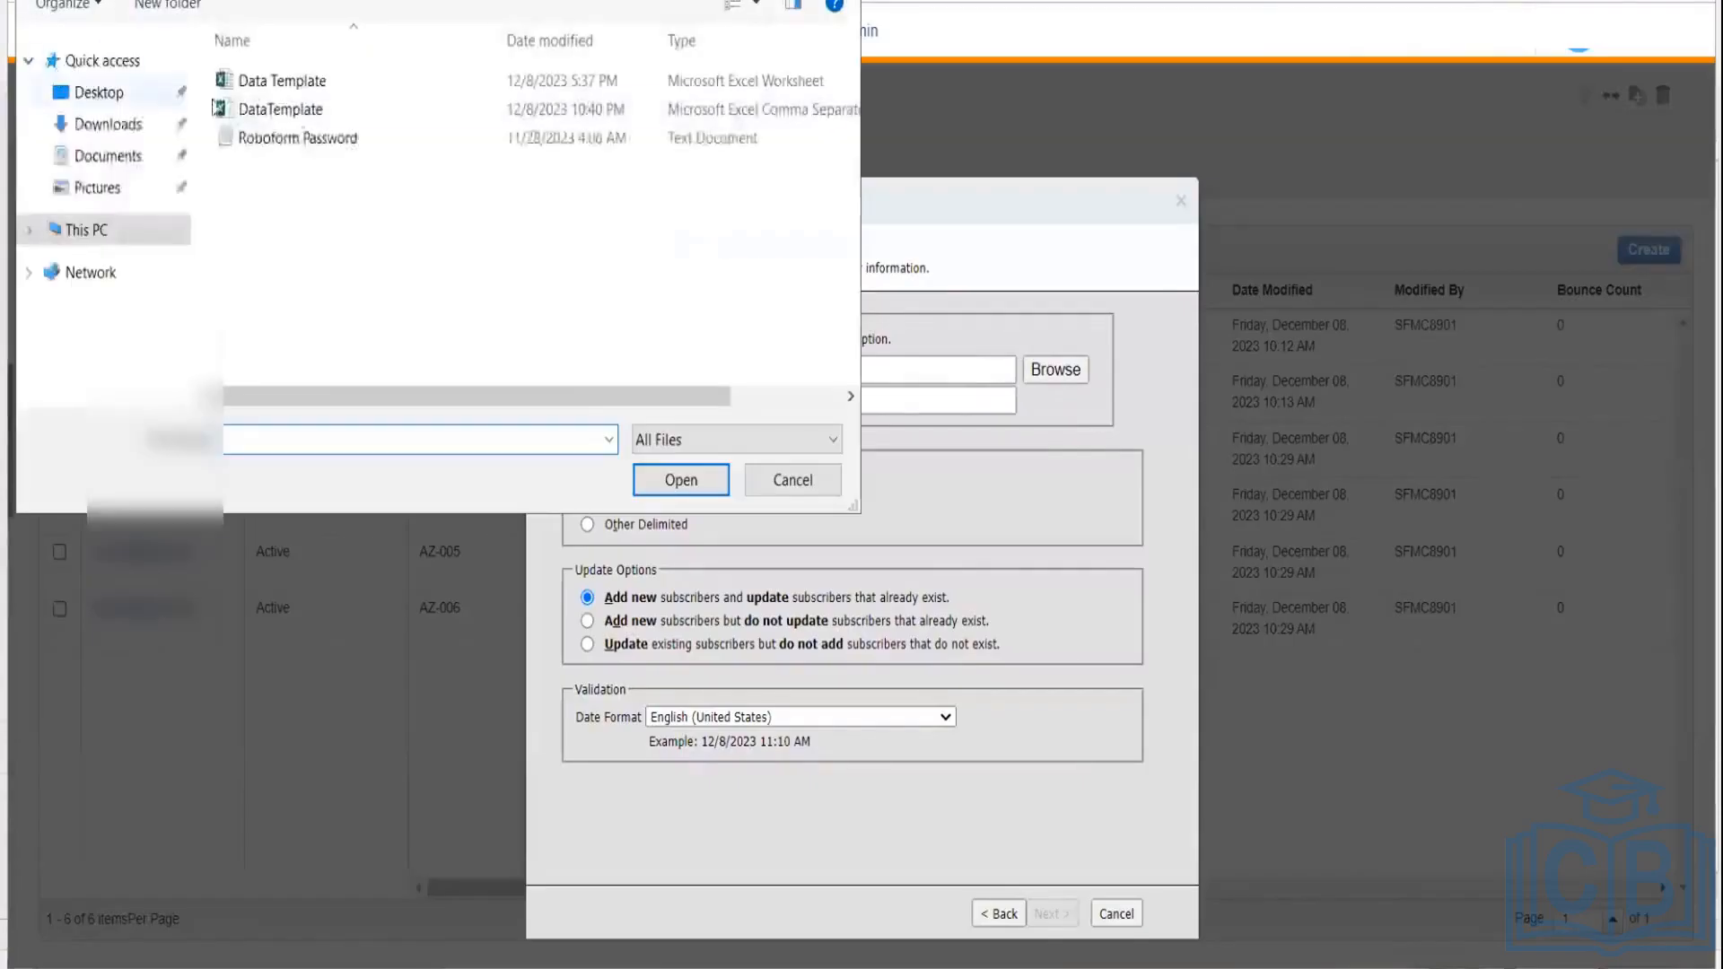
{"action": "left_click", "coordinate": [238, 93]}
{"action": "left_click", "coordinate": [251, 114]}
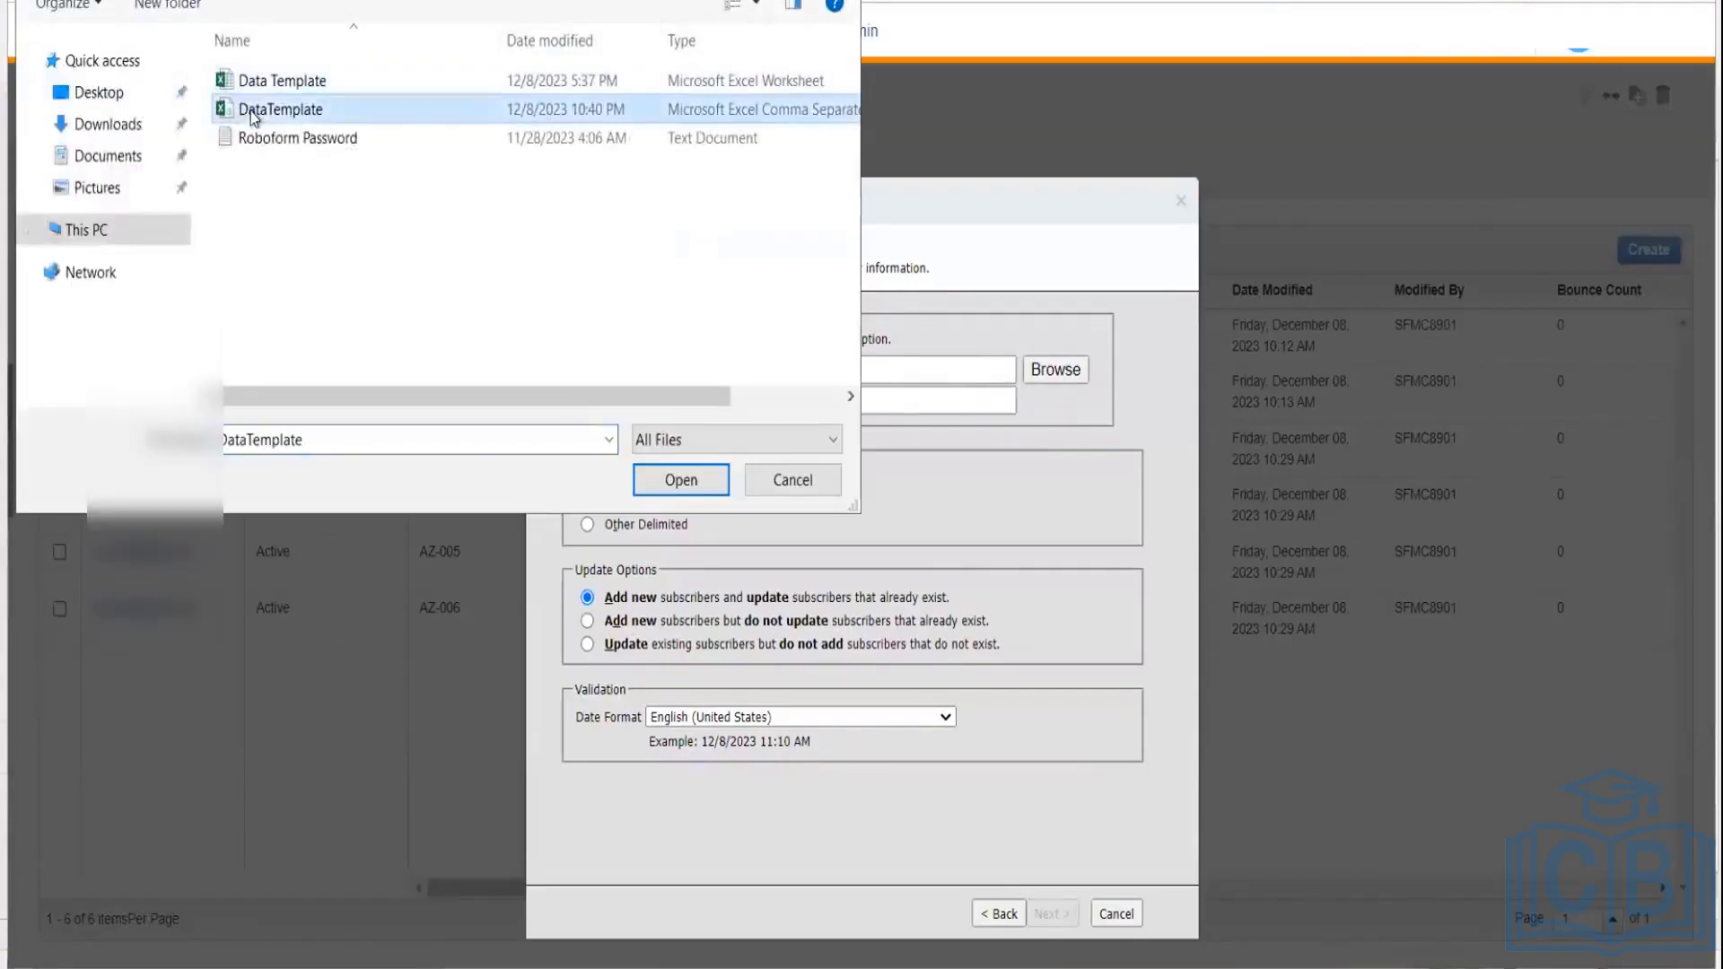
{"action": "left_click", "coordinate": [675, 473]}
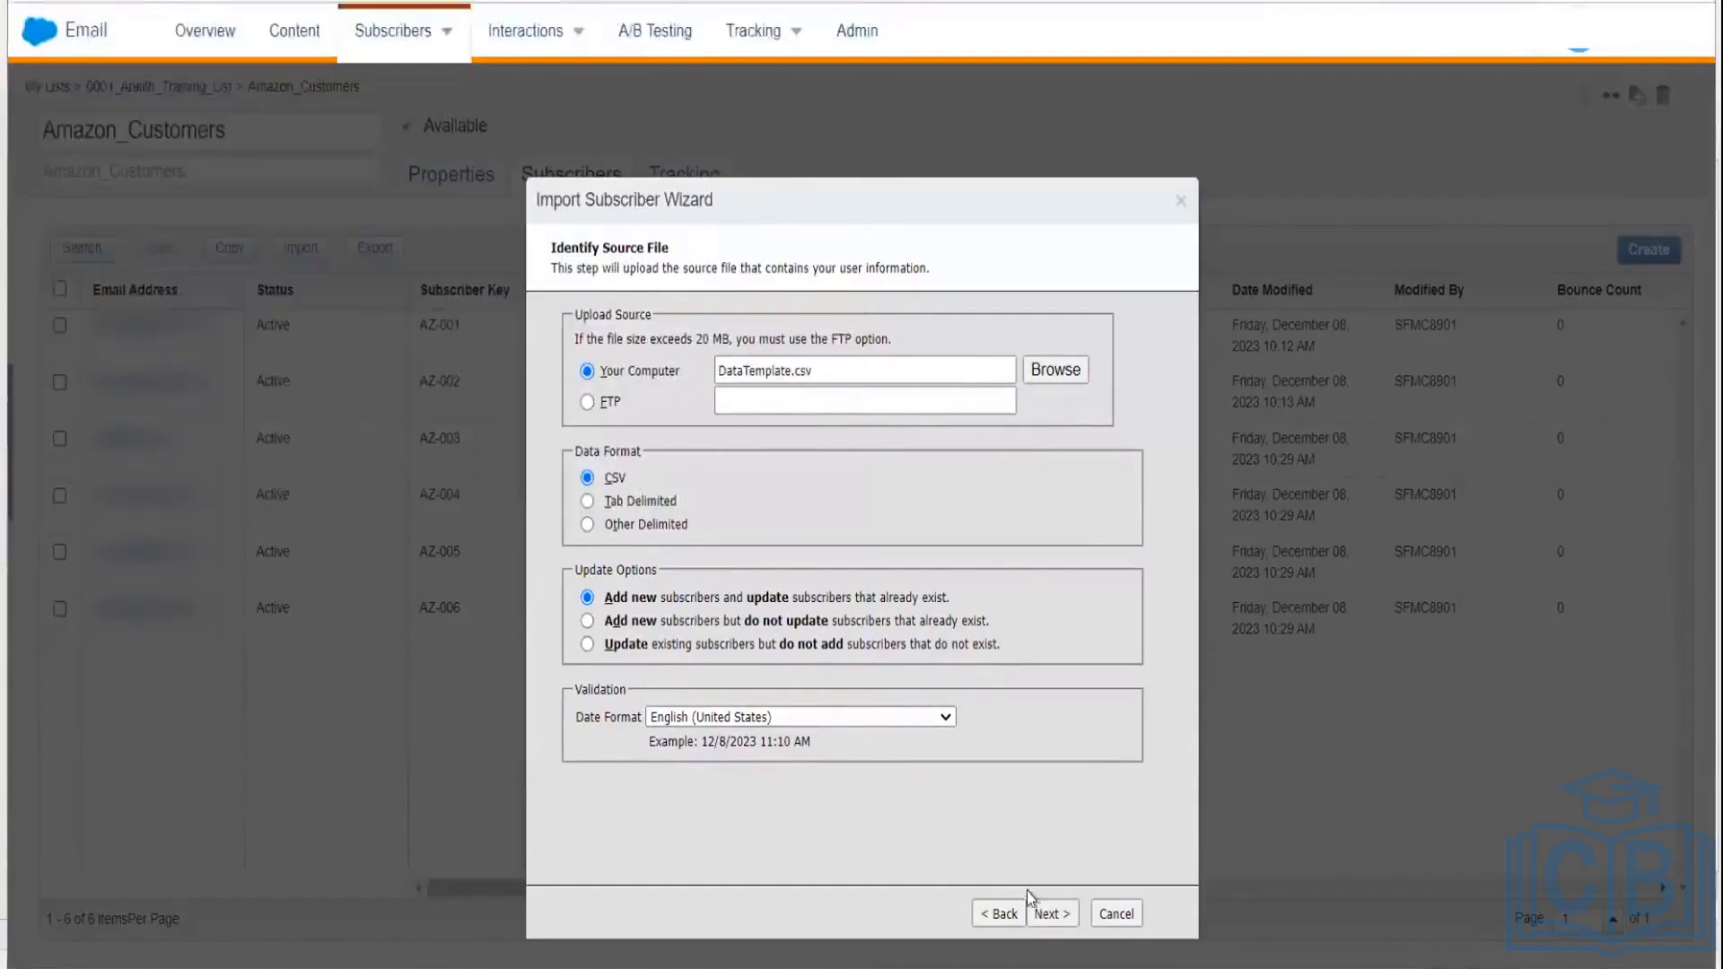
{"action": "left_click", "coordinate": [1047, 913]}
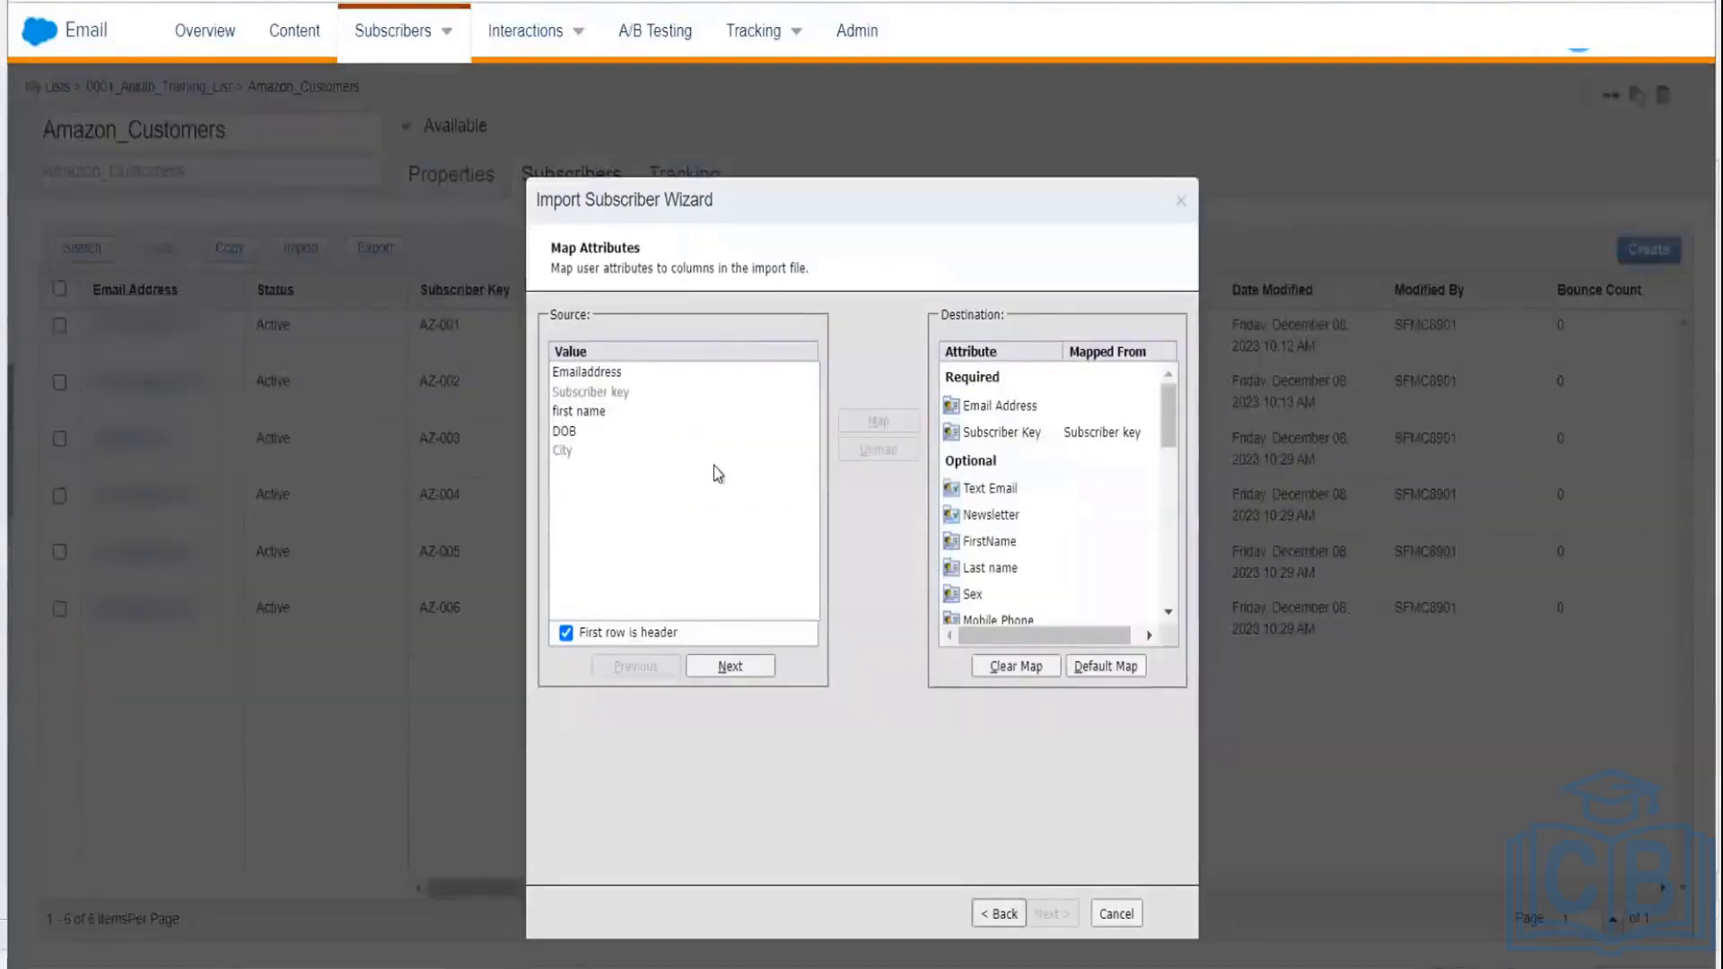
Step: Map the file's Emailaddress column to the Email Address attribute
{"action": "left_click", "coordinate": [610, 373]}
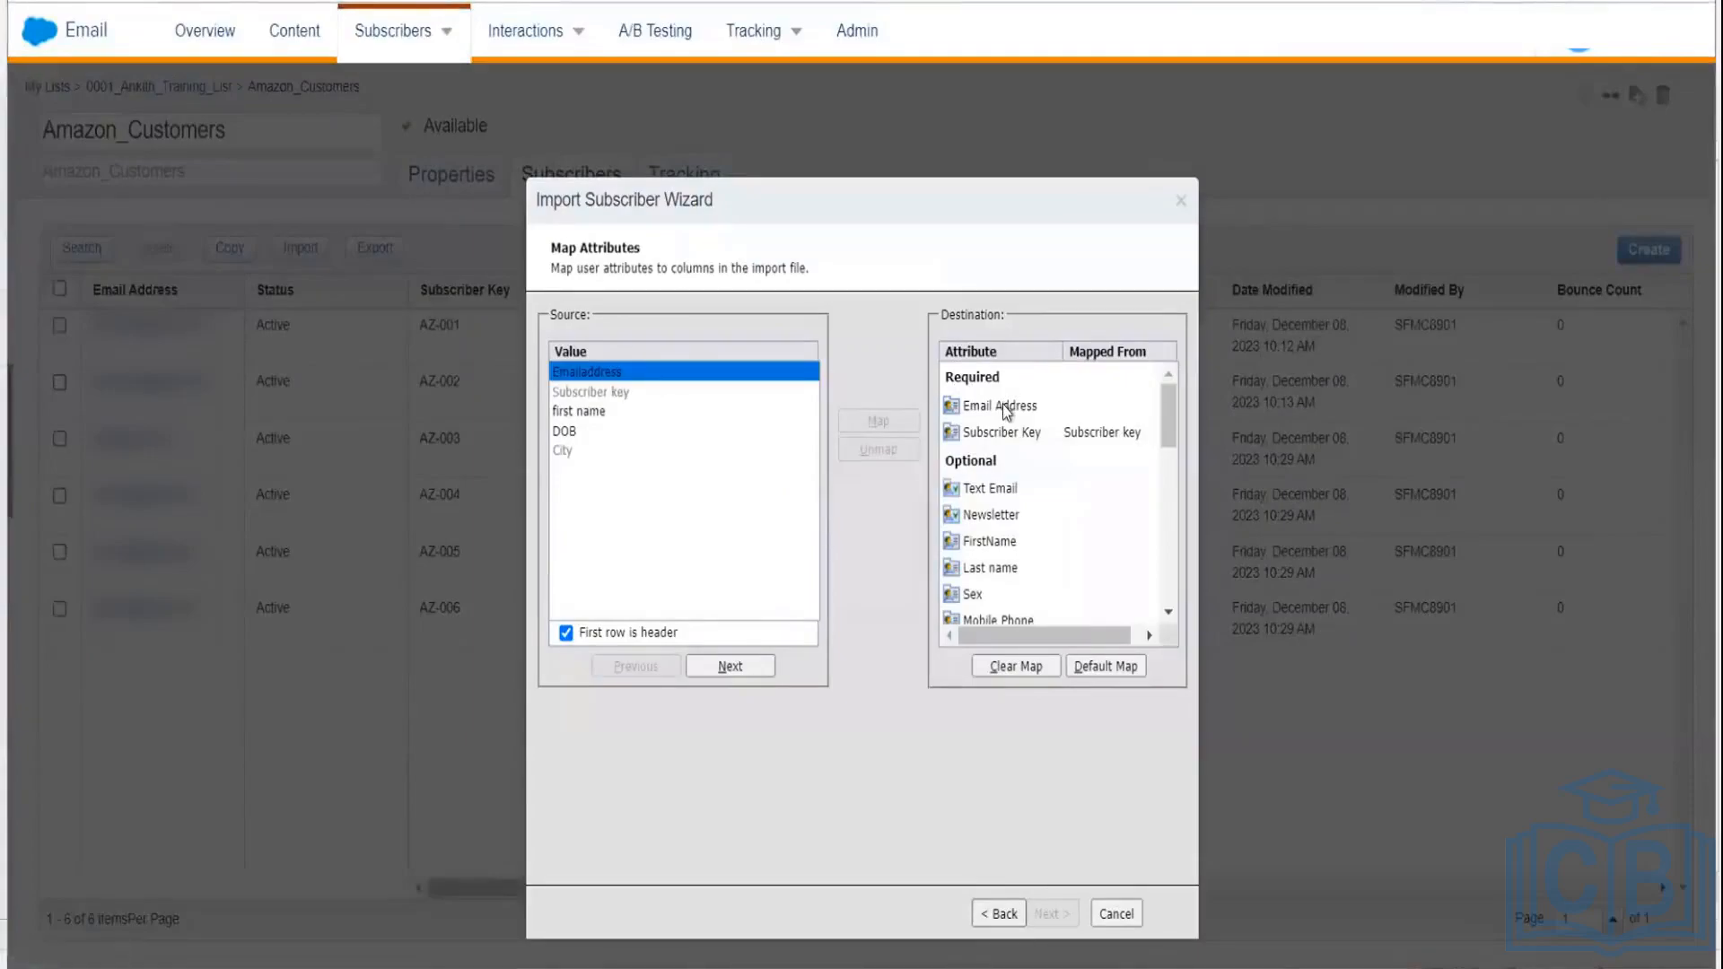
{"action": "left_click", "coordinate": [1027, 410]}
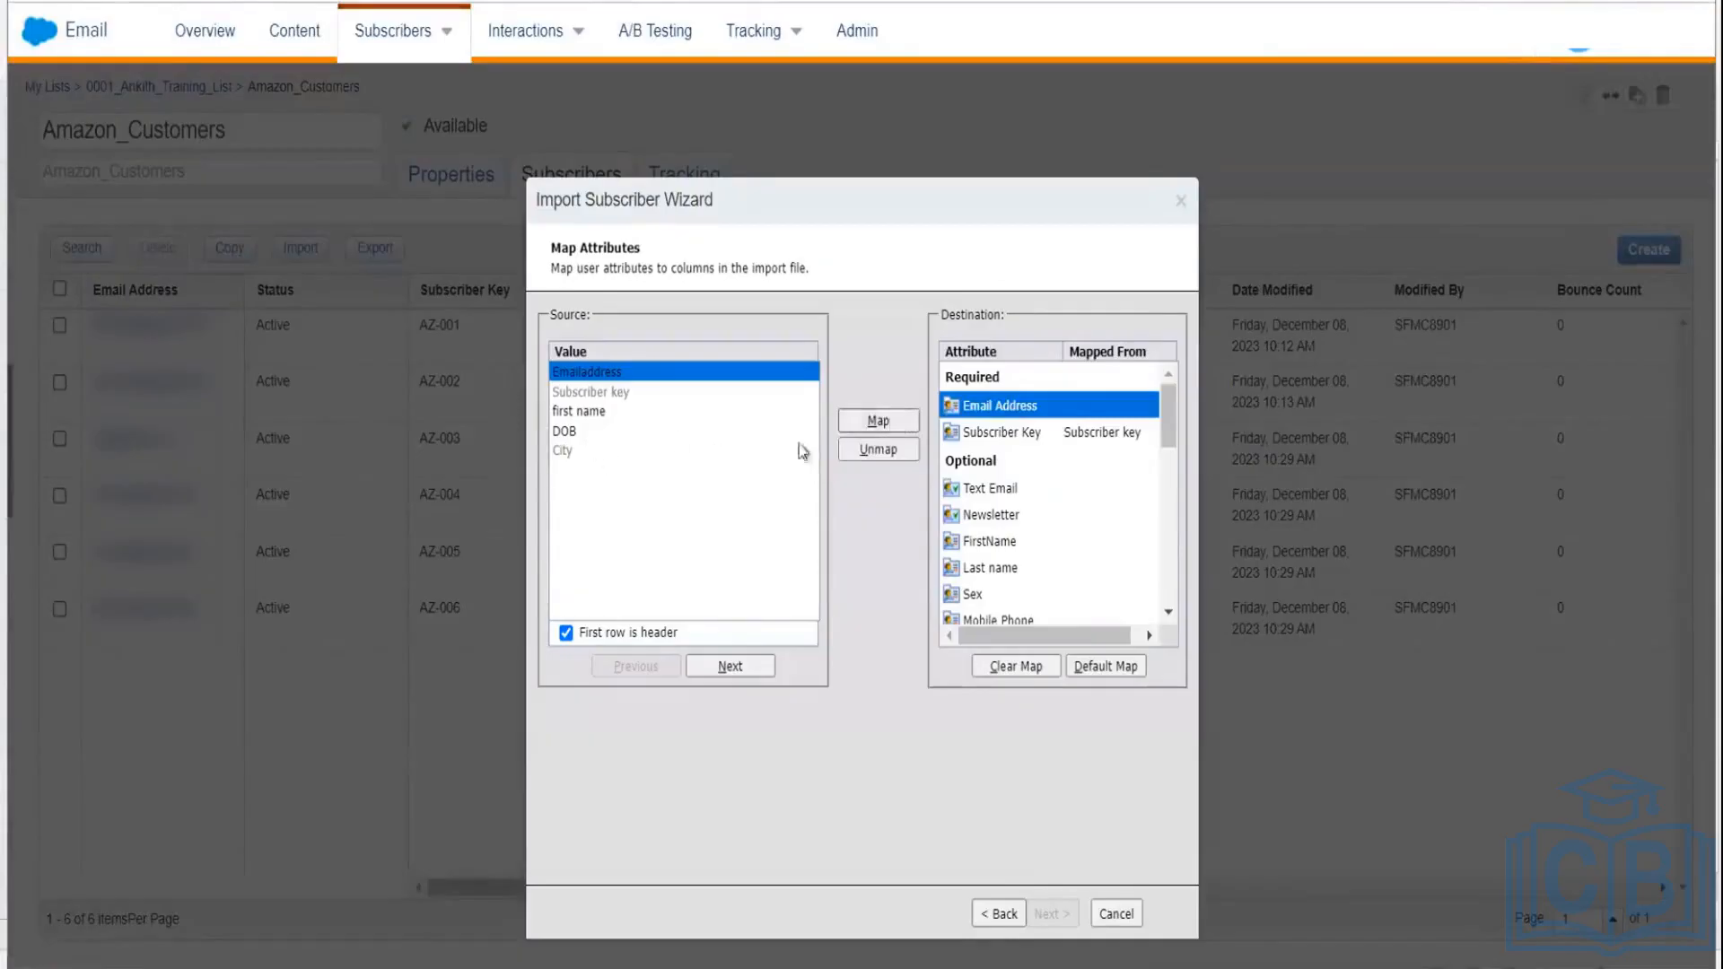
{"action": "left_click", "coordinate": [878, 422]}
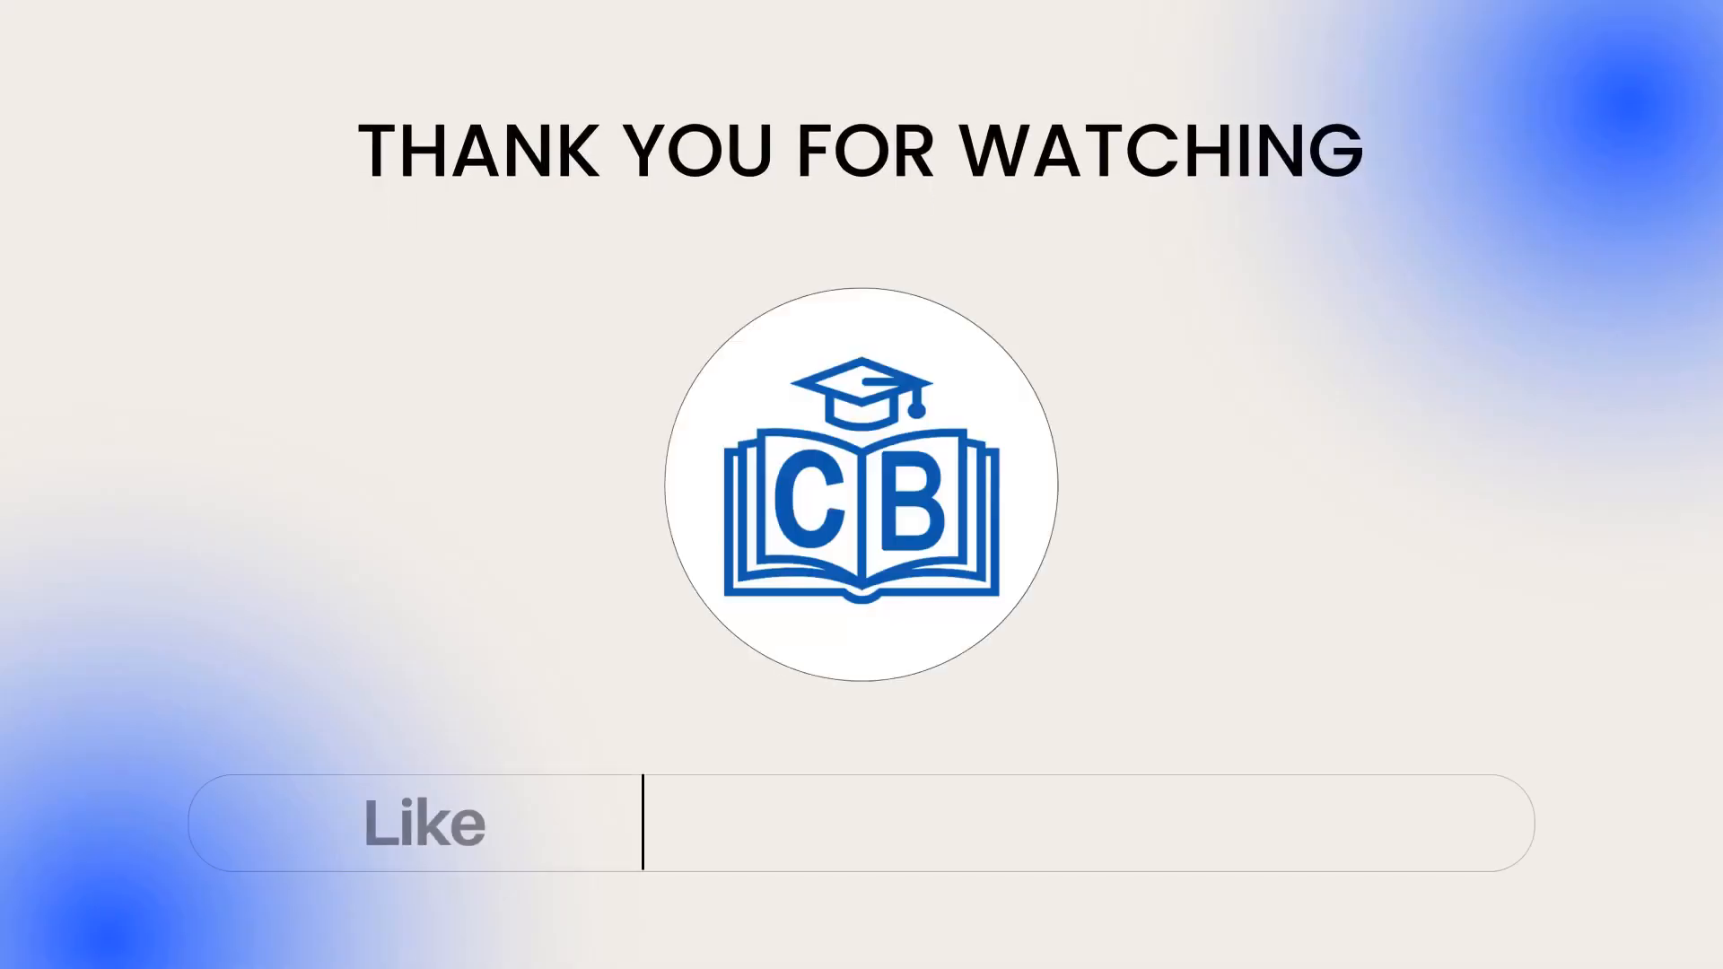